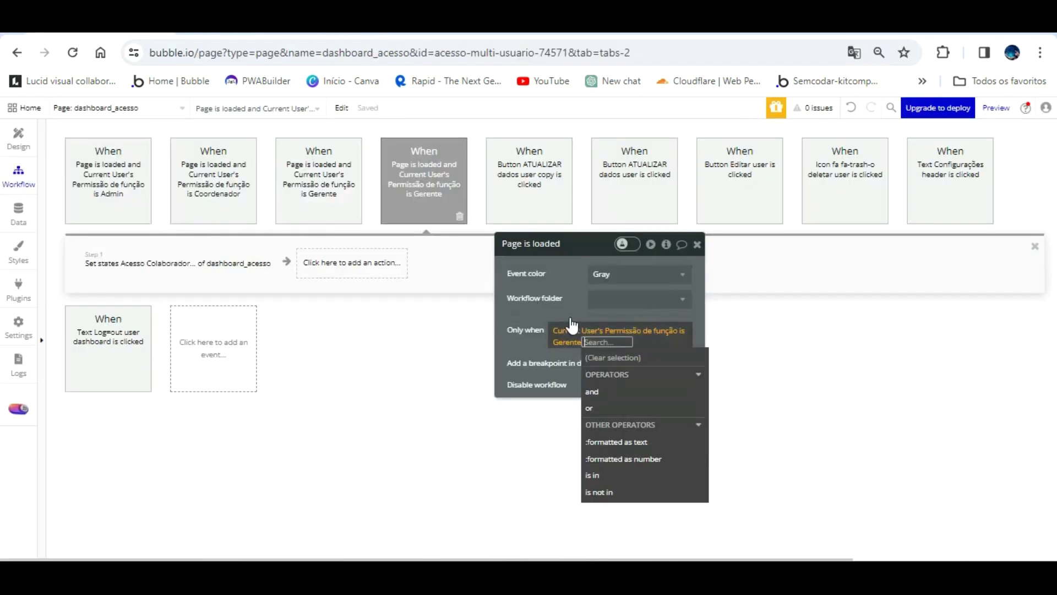
- Run the copied page-load event only for Vendedor permission, retyping its Set state value to Vendedor
{"action": "left_click", "coordinate": [569, 341]}
{"action": "left_click", "coordinate": [583, 440]}
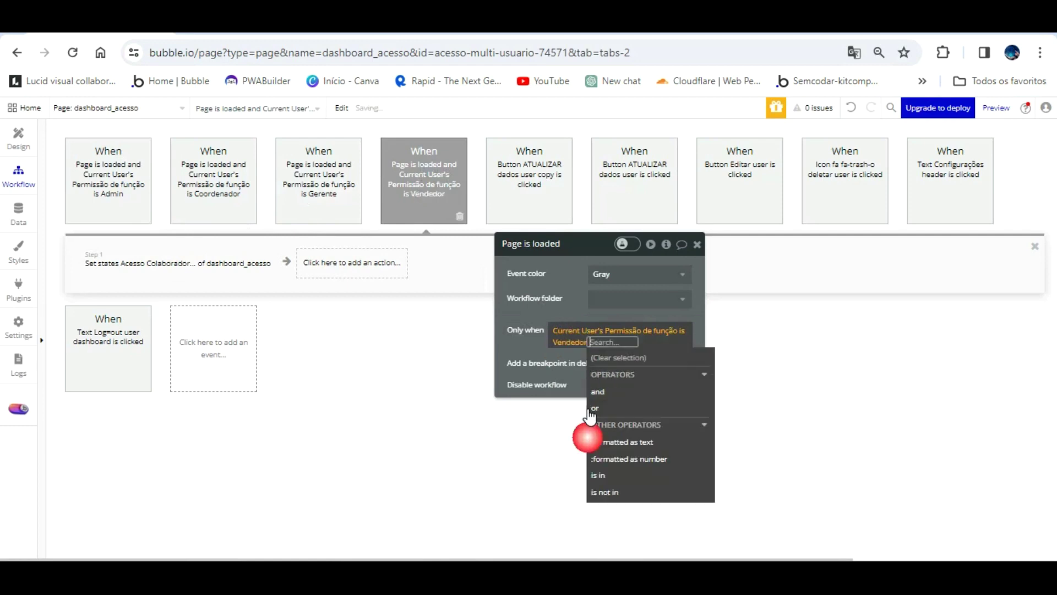
{"action": "left_click", "coordinate": [243, 259]}
{"action": "left_click", "coordinate": [609, 322]}
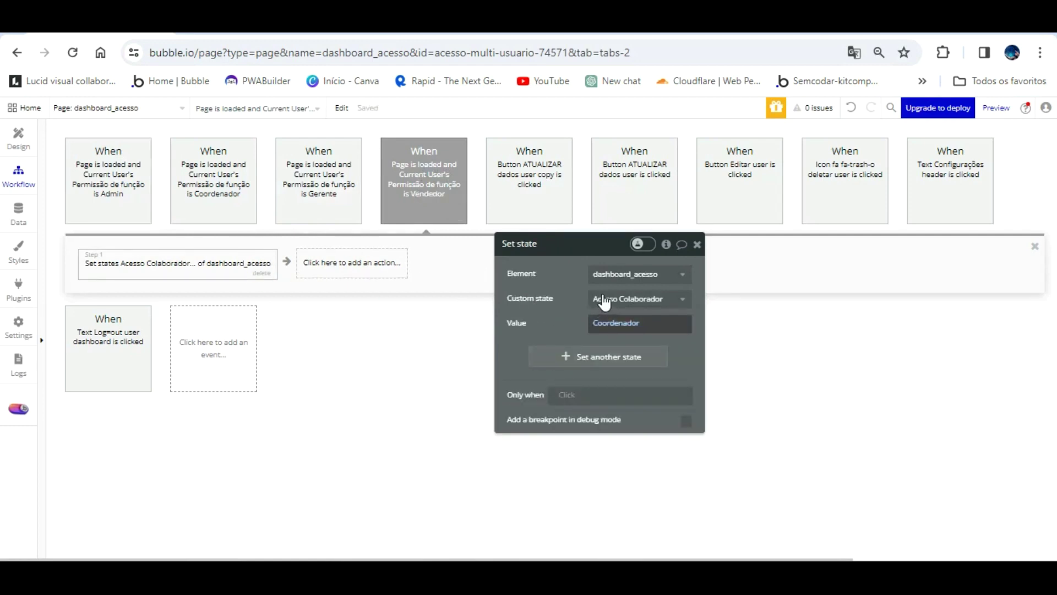
{"action": "type", "text": "Vend"}
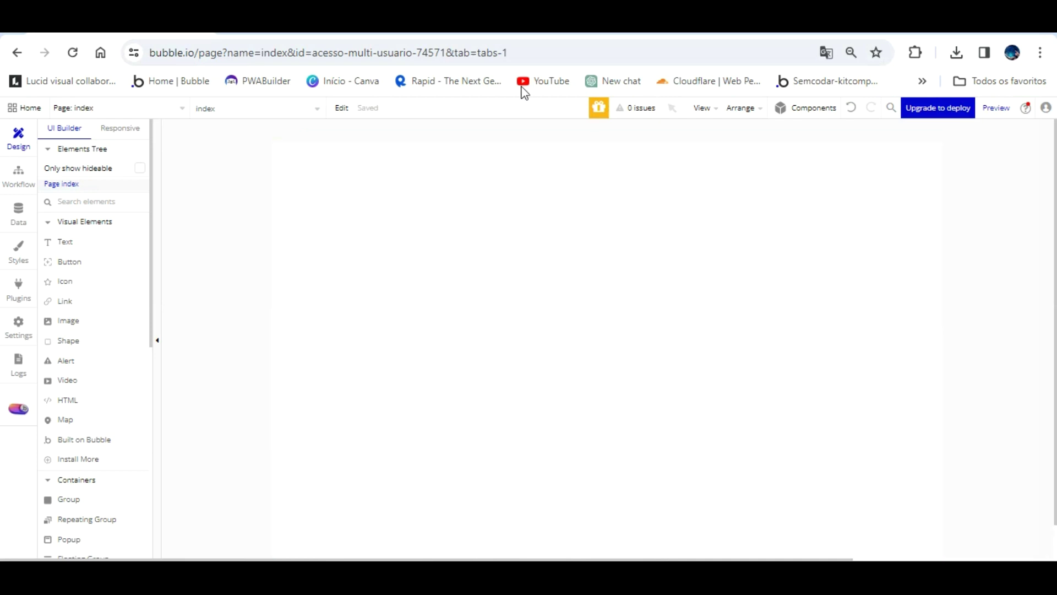
- View the Bubble series playlists on the creator's YouTube channel, then return to the editor
{"action": "left_click", "coordinate": [333, 36]}
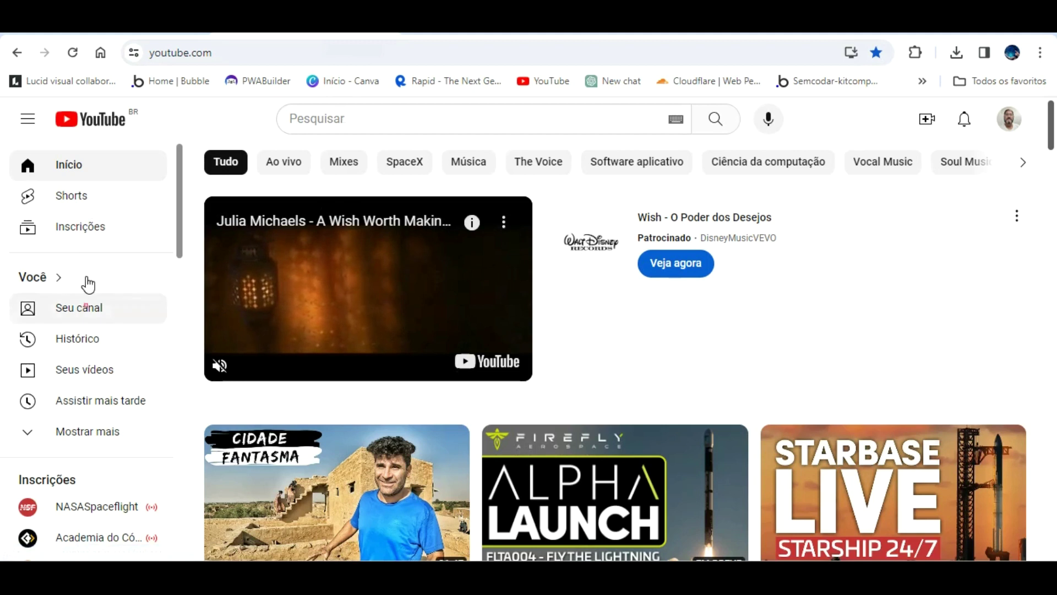
{"action": "left_click", "coordinate": [87, 294]}
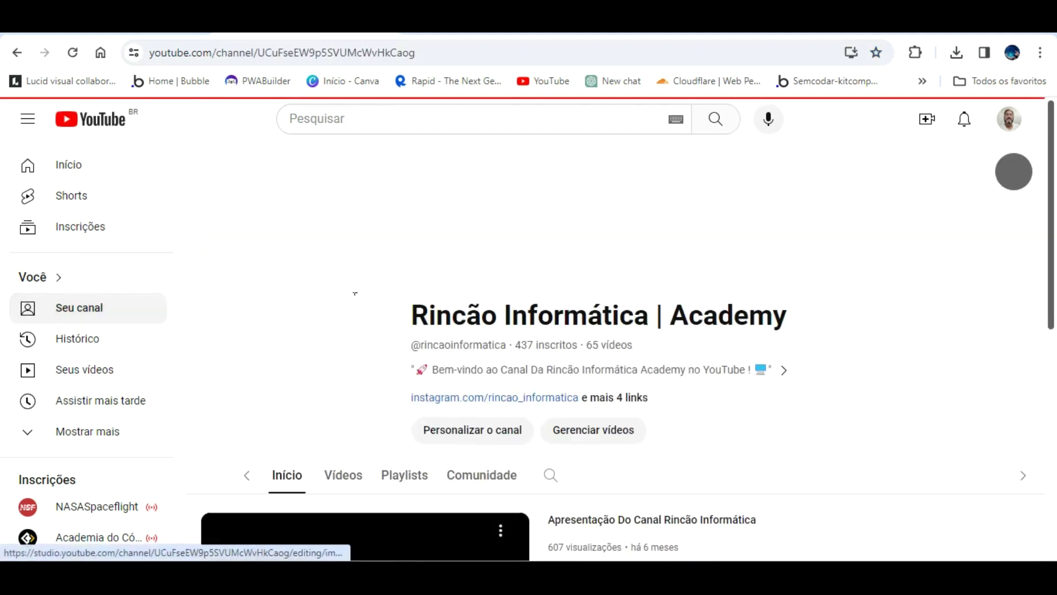
{"action": "scroll", "coordinate": [393, 408], "scroll_direction": "down", "scroll_amount": 3}
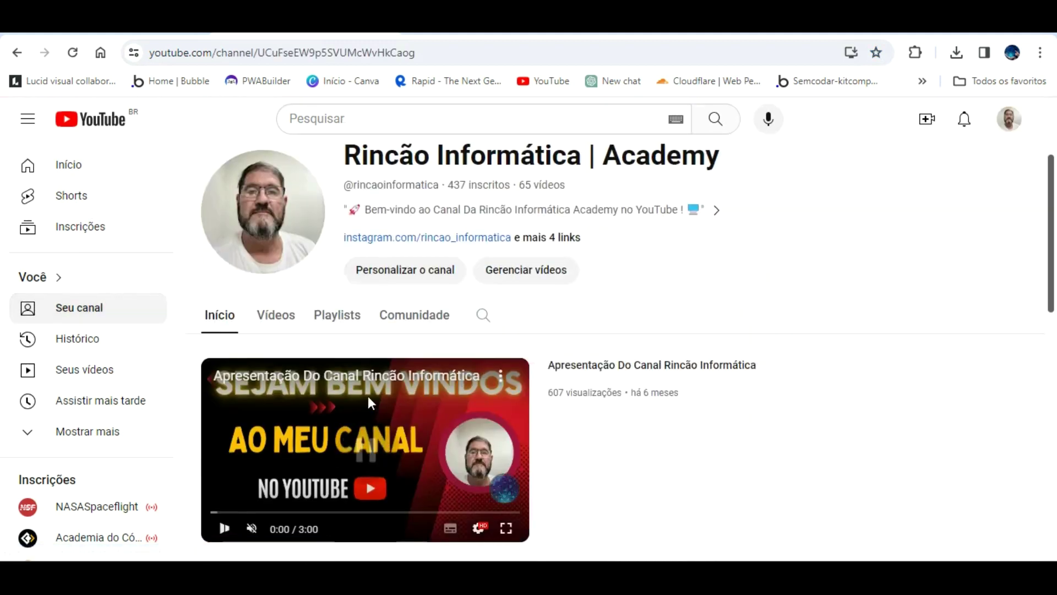
{"action": "left_click", "coordinate": [333, 300]}
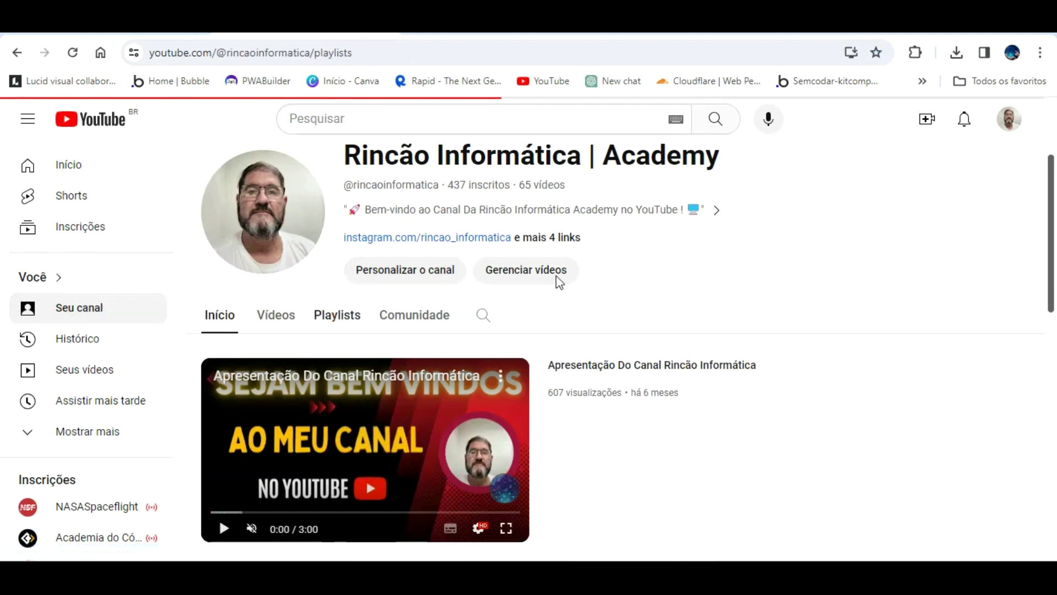
{"action": "scroll", "coordinate": [557, 280], "scroll_direction": "down", "scroll_amount": 5}
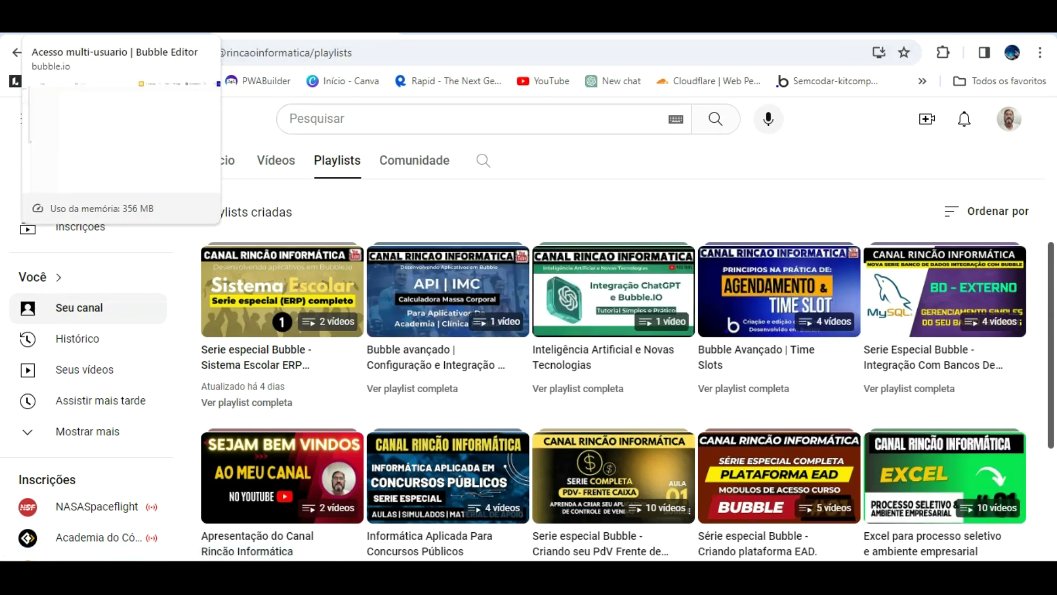
{"action": "left_click", "coordinate": [82, 22]}
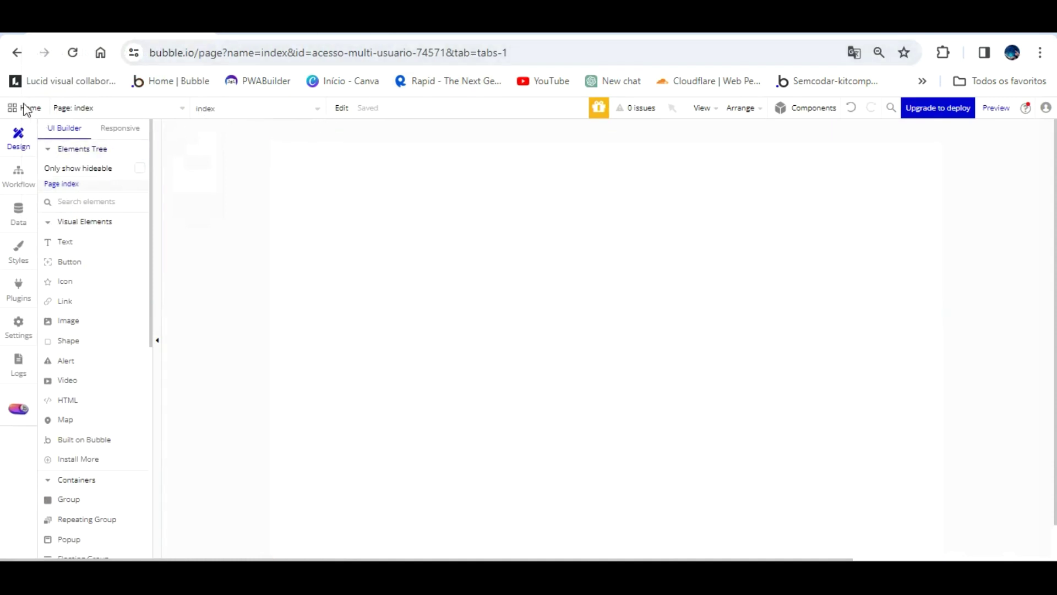
{"action": "left_click", "coordinate": [171, 104]}
{"action": "left_click", "coordinate": [19, 168]}
{"action": "left_click", "coordinate": [18, 212]}
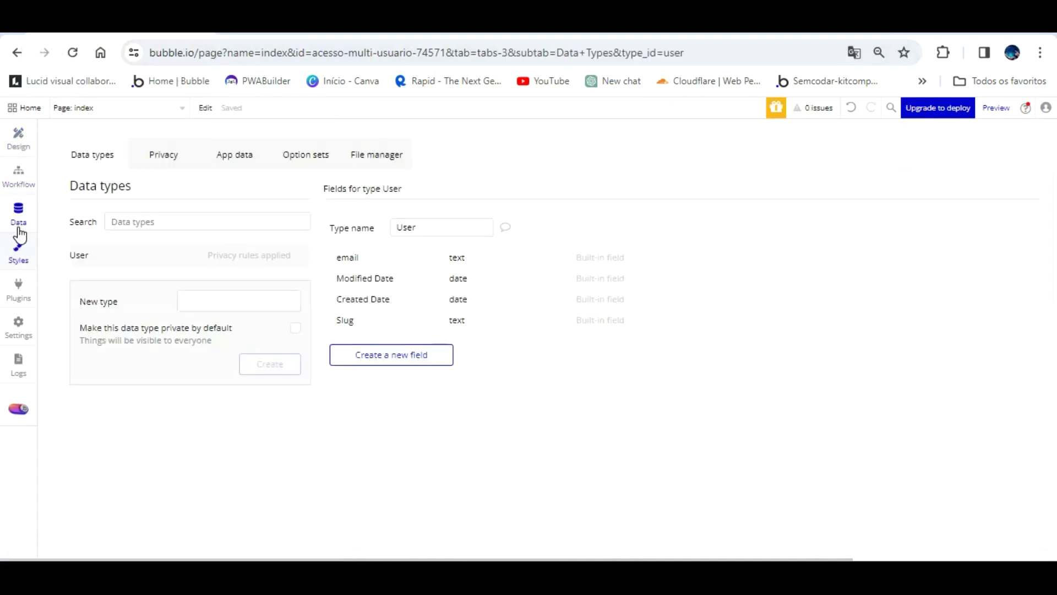
{"action": "left_click", "coordinate": [19, 245]}
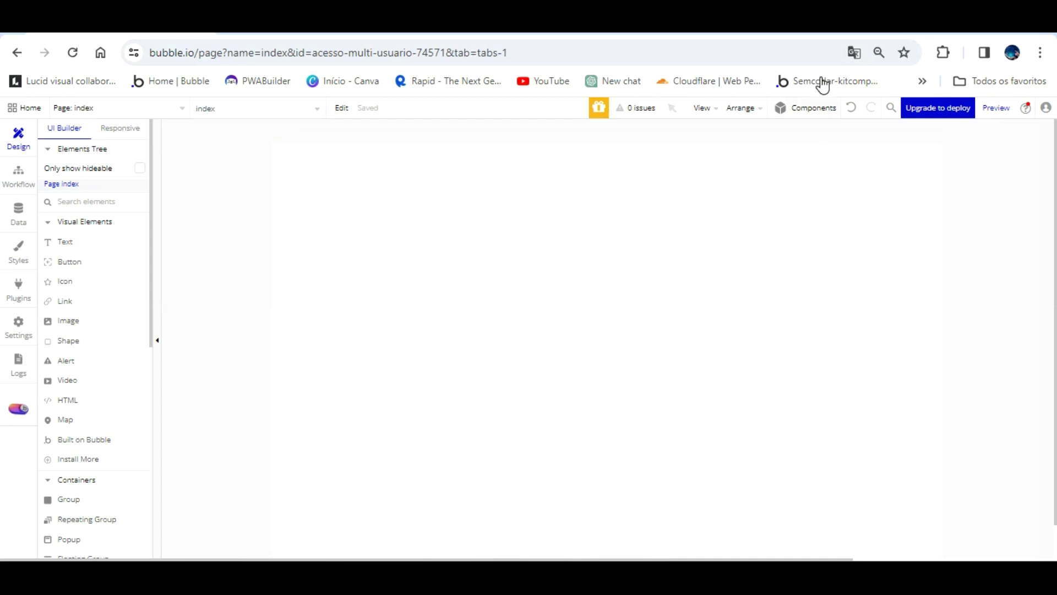
- Place the Welcome to Bubble sign-up component from the component library onto the index page
{"action": "left_click", "coordinate": [816, 108]}
{"action": "scroll", "coordinate": [938, 318], "scroll_direction": "down", "scroll_amount": 20}
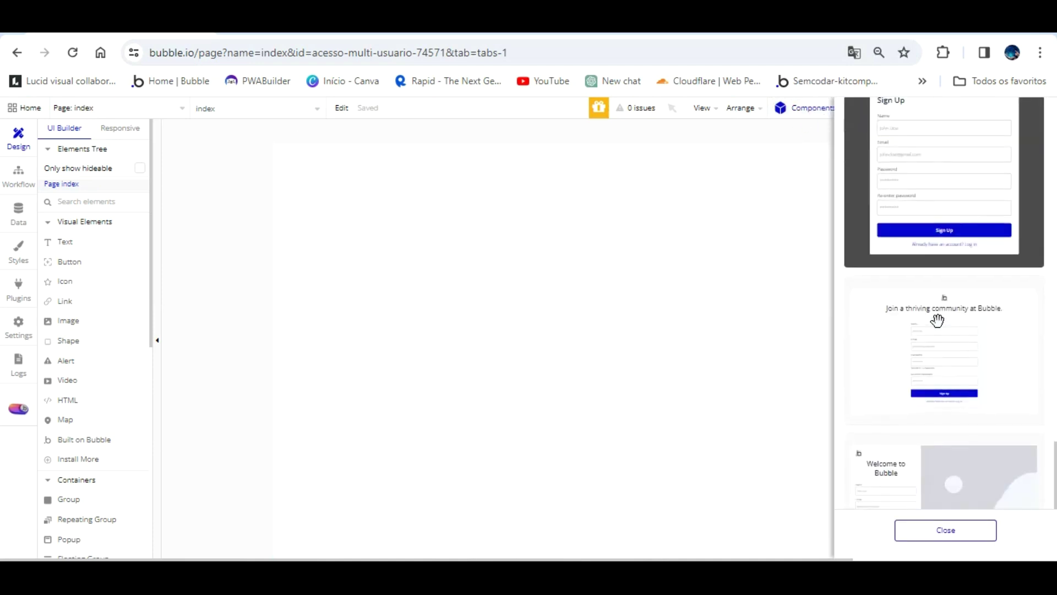
{"action": "scroll", "coordinate": [937, 320], "scroll_direction": "down", "scroll_amount": 2}
{"action": "left_click_drag", "start_coordinate": [953, 352], "coordinate": [444, 207]}
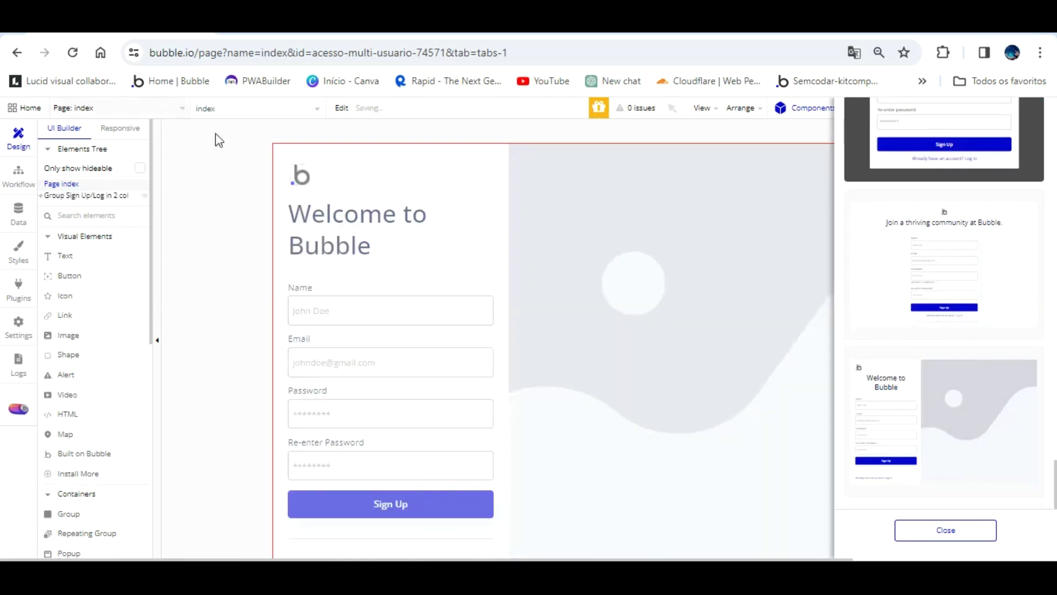
{"action": "left_click", "coordinate": [945, 530]}
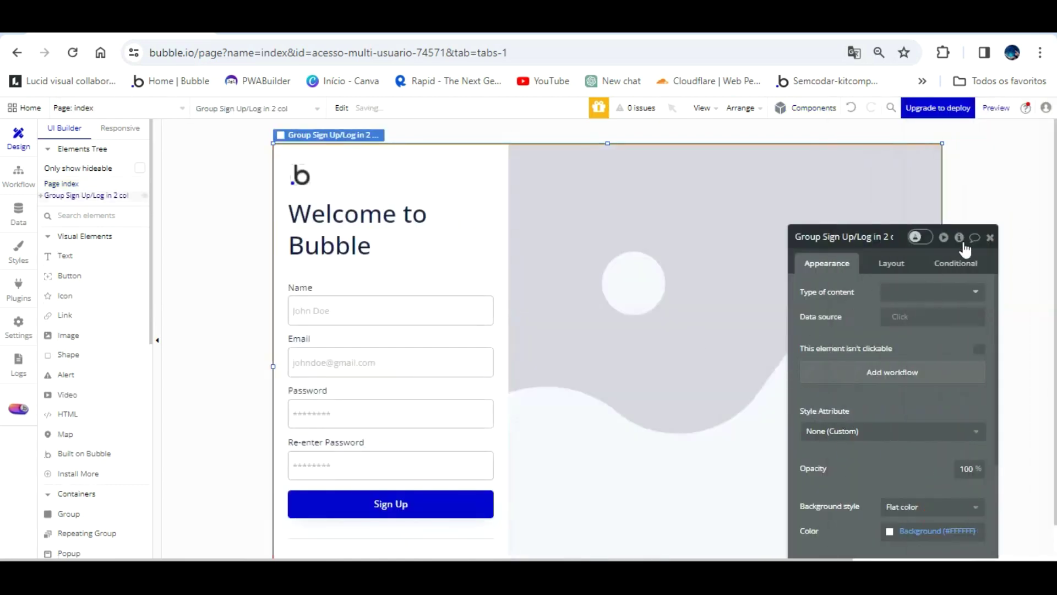
{"action": "left_click", "coordinate": [990, 237]}
- Set Group Image's background style to None and draw an empty Image filling the right column
{"action": "left_click", "coordinate": [785, 224]}
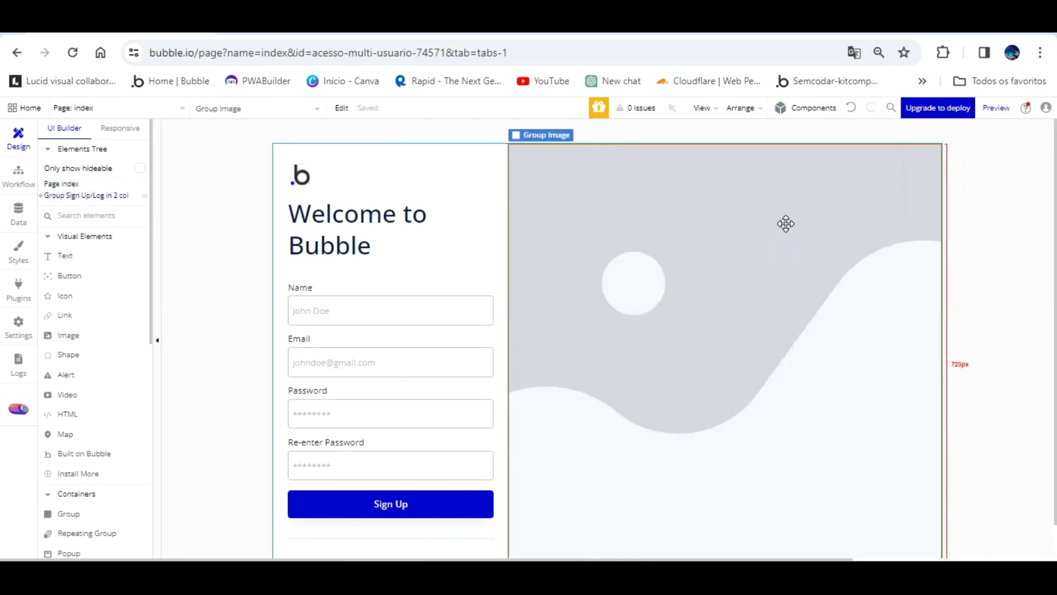
{"action": "right_click", "coordinate": [649, 227]}
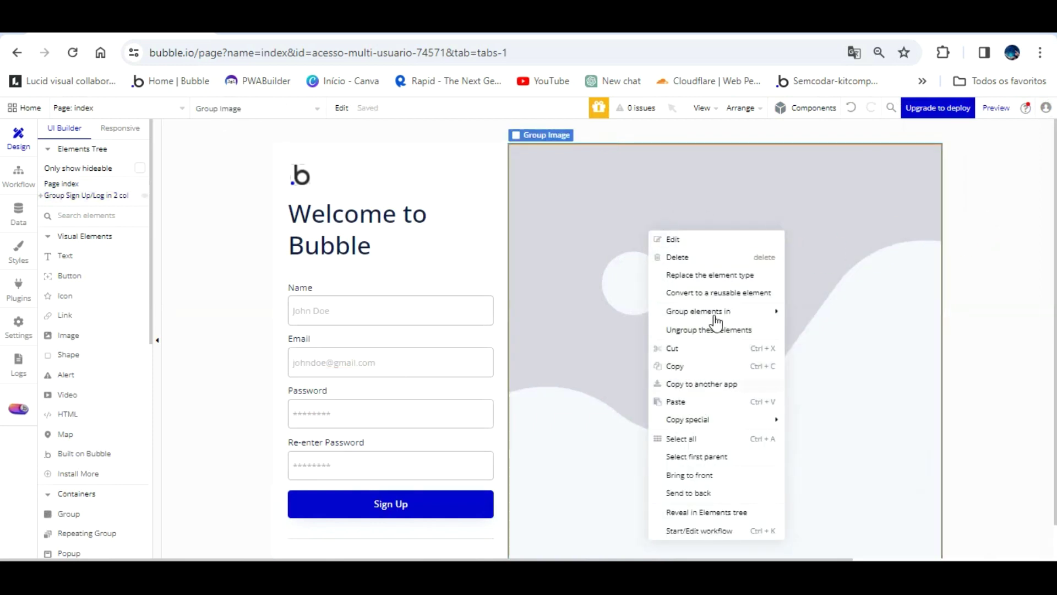
{"action": "left_click", "coordinate": [698, 238]}
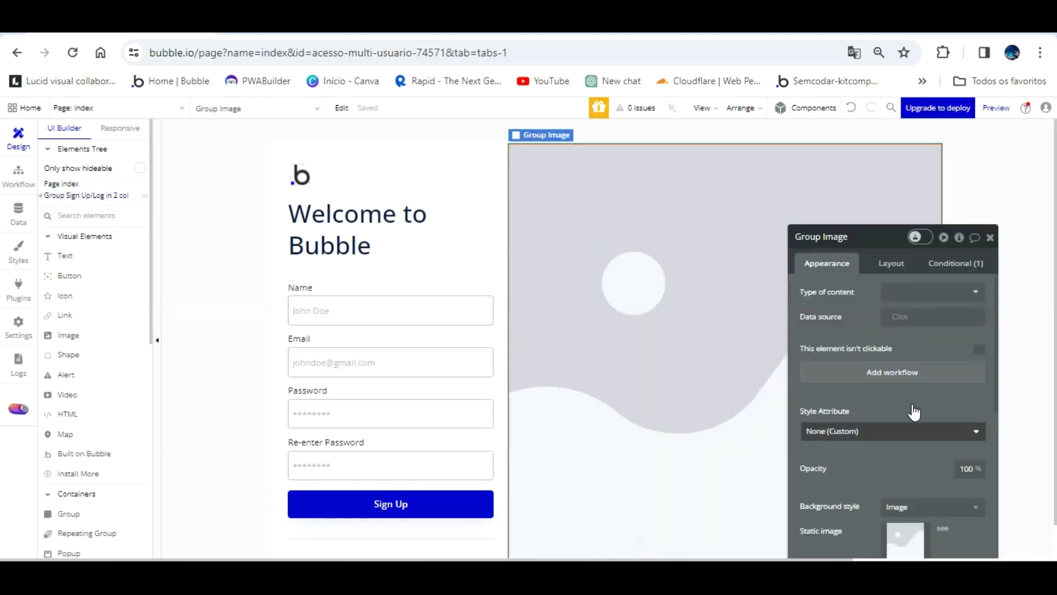
{"action": "scroll", "coordinate": [911, 408], "scroll_direction": "down", "scroll_amount": 2}
{"action": "left_click", "coordinate": [914, 429]}
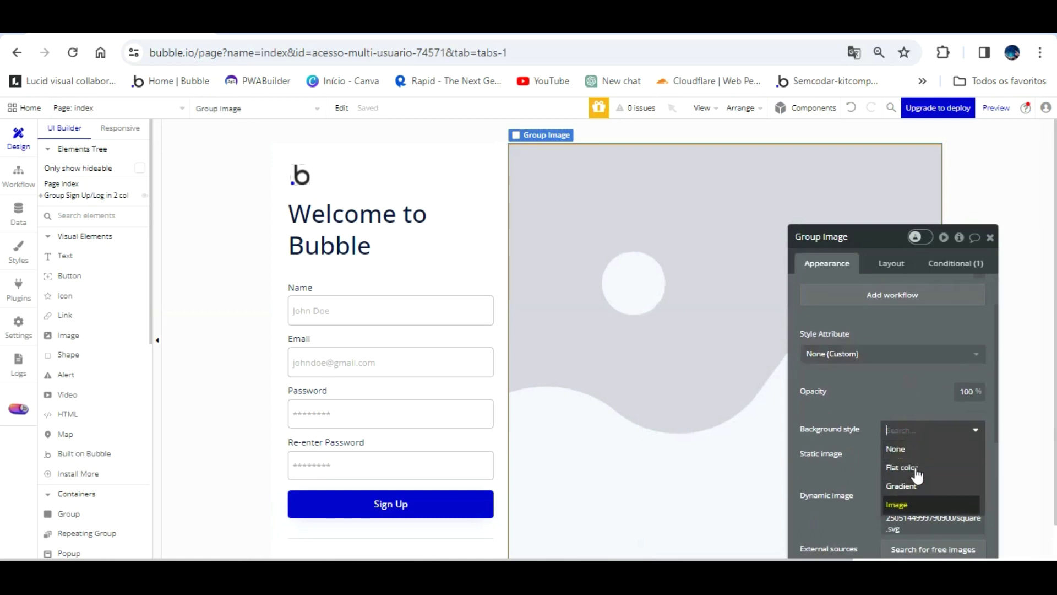
{"action": "left_click", "coordinate": [909, 448]}
{"action": "left_click_drag", "start_coordinate": [887, 221], "coordinate": [1053, 225]}
{"action": "left_click_drag", "start_coordinate": [964, 257], "coordinate": [965, 250]}
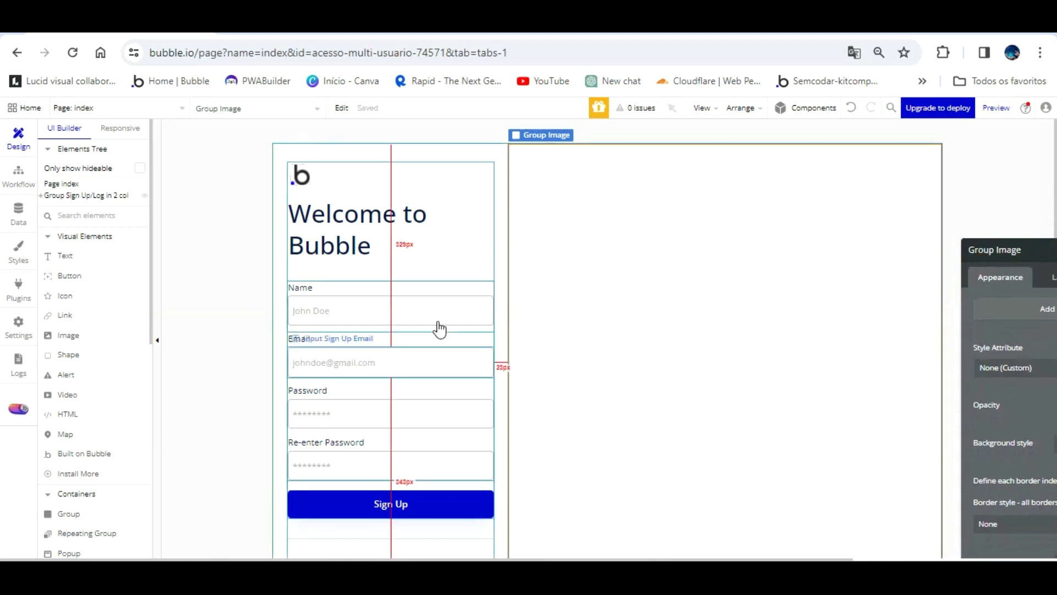
{"action": "left_click", "coordinate": [77, 336]}
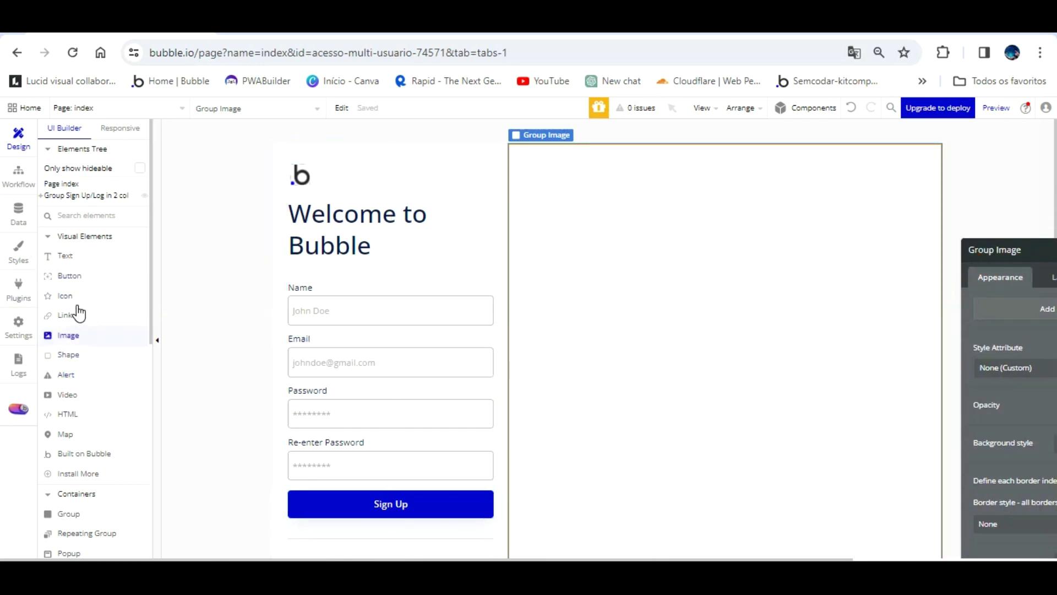
{"action": "mouse_move", "coordinate": [541, 175]}
{"action": "left_mouse_down"}
{"action": "mouse_move", "coordinate": [833, 403]}
{"action": "mouse_move", "coordinate": [917, 489]}
{"action": "left_mouse_up"}
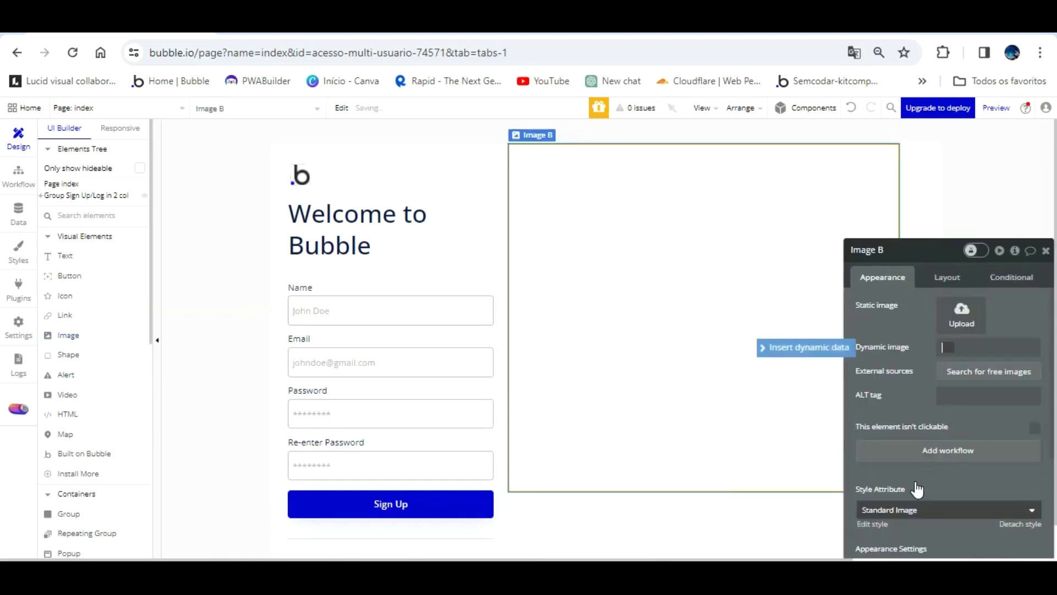
- Rename the new image element to Image Logo Empresa
{"action": "left_click", "coordinate": [656, 226]}
{"action": "left_click", "coordinate": [948, 276]}
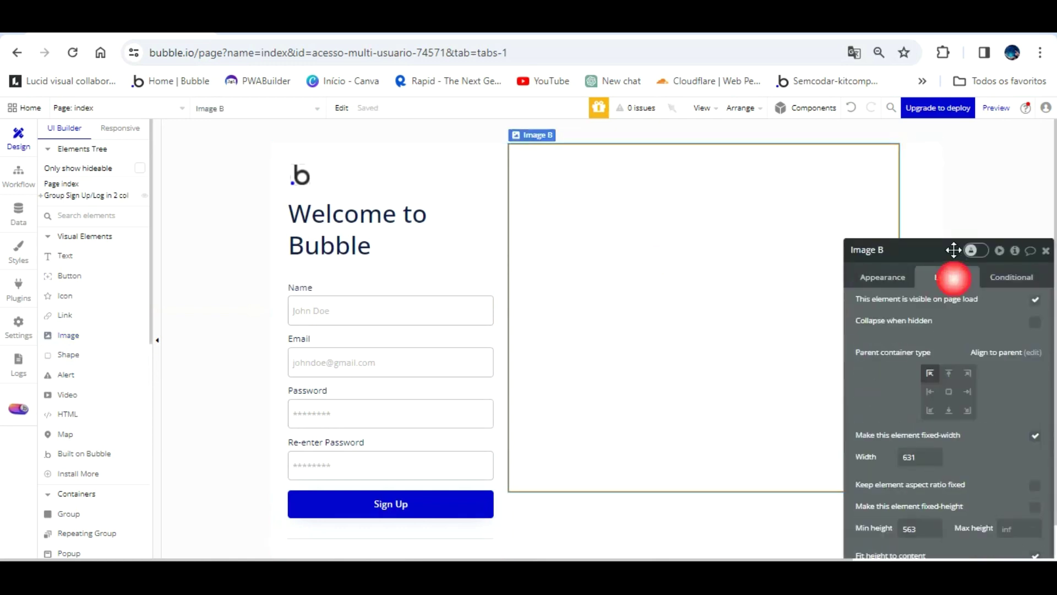
{"action": "double_click", "coordinate": [914, 259]}
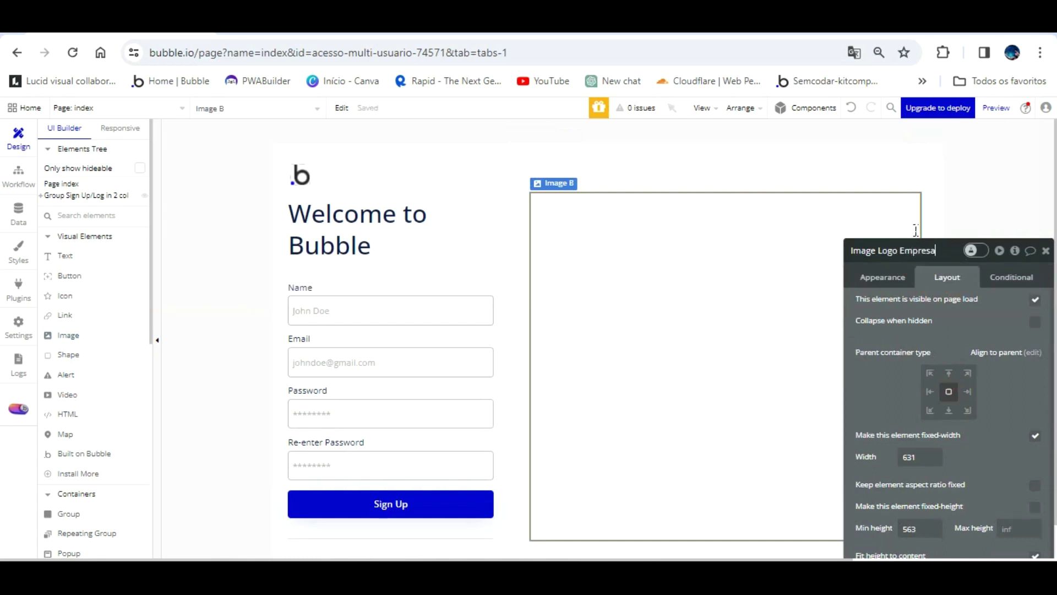
{"action": "left_click", "coordinate": [887, 399]}
- Give the sign-up groups a 320 minimum height and a 600 maximum height
{"action": "left_click", "coordinate": [717, 160]}
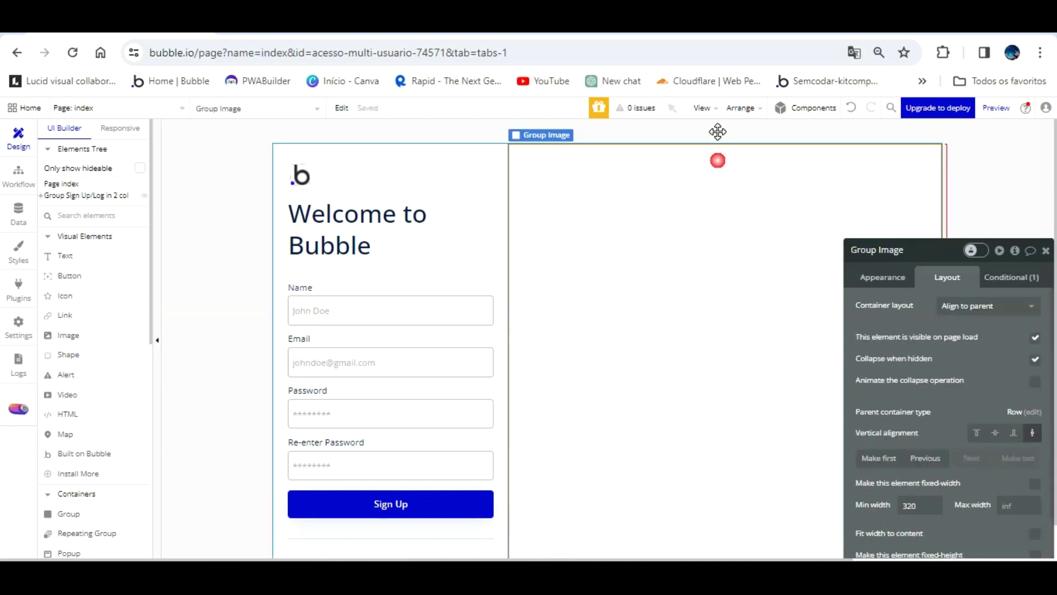
{"action": "scroll", "coordinate": [886, 379], "scroll_direction": "down", "scroll_amount": 3}
{"action": "scroll", "coordinate": [887, 378], "scroll_direction": "down", "scroll_amount": 1}
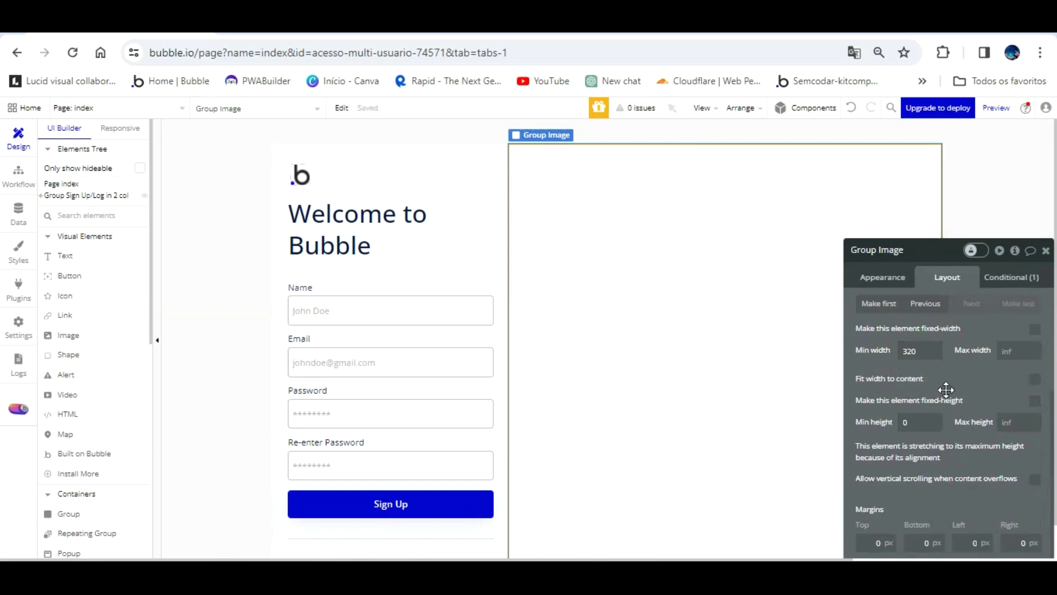
{"action": "left_click", "coordinate": [920, 420]}
{"action": "type", "text": "320"}
{"action": "type", "text": "600"}
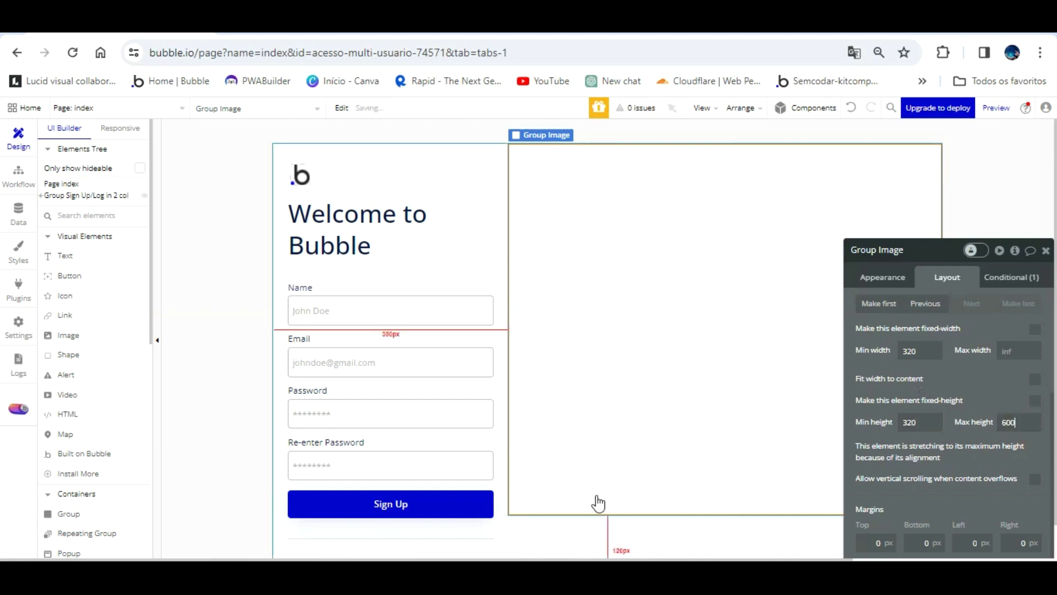
{"action": "left_click", "coordinate": [588, 515]}
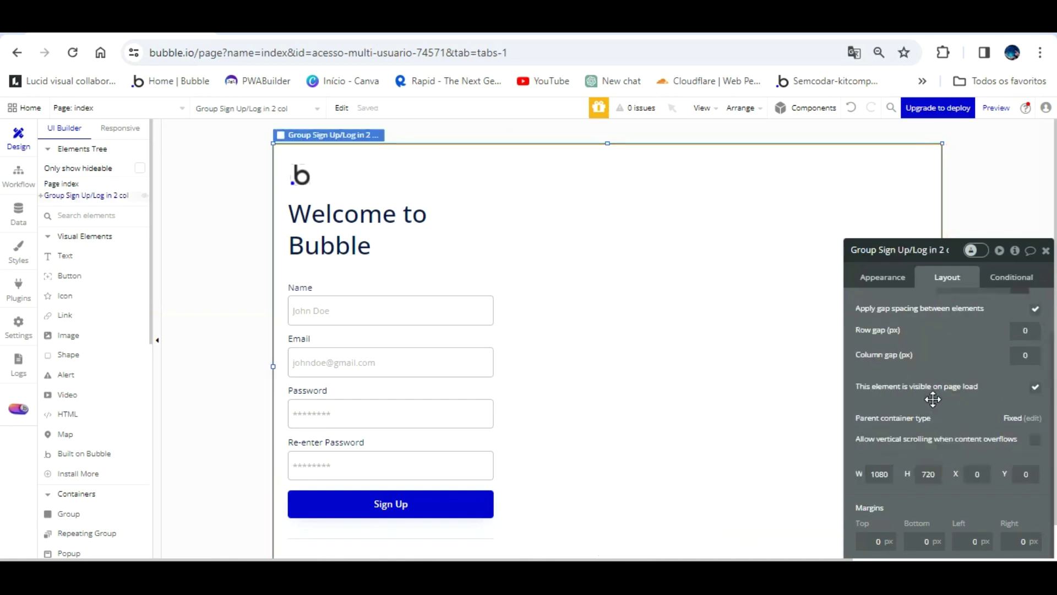
{"action": "type", "text": "600"}
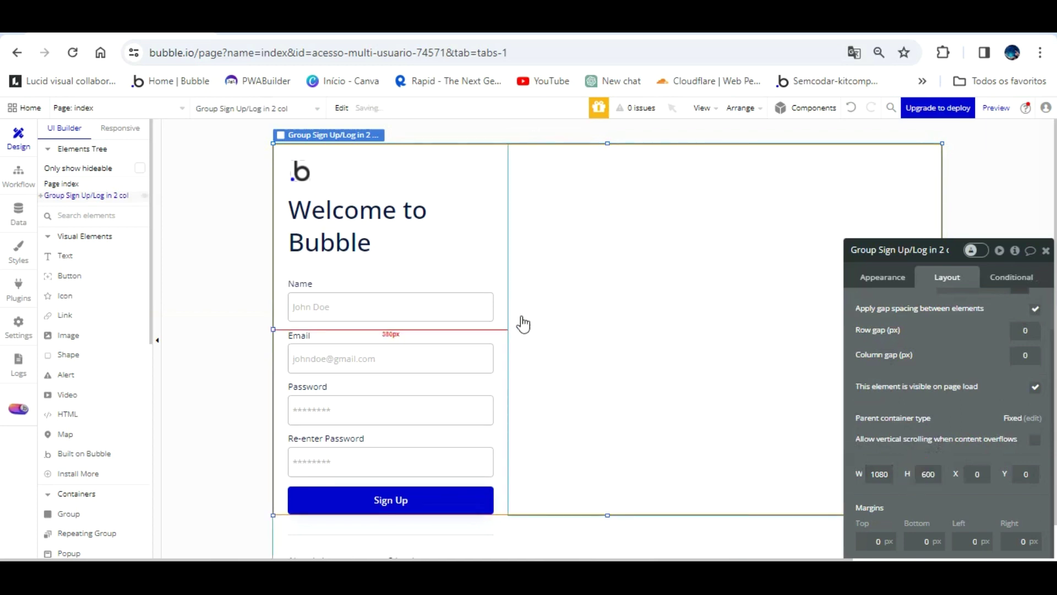
{"action": "left_click", "coordinate": [504, 305]}
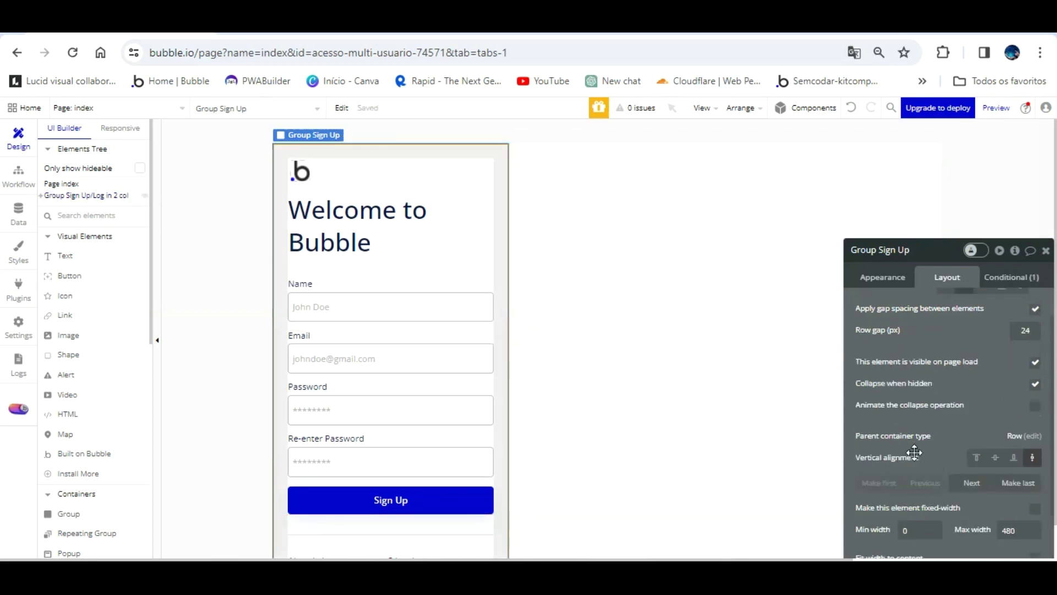
{"action": "scroll", "coordinate": [931, 446], "scroll_direction": "down", "scroll_amount": 3}
{"action": "left_click_drag", "start_coordinate": [940, 432], "coordinate": [845, 330]}
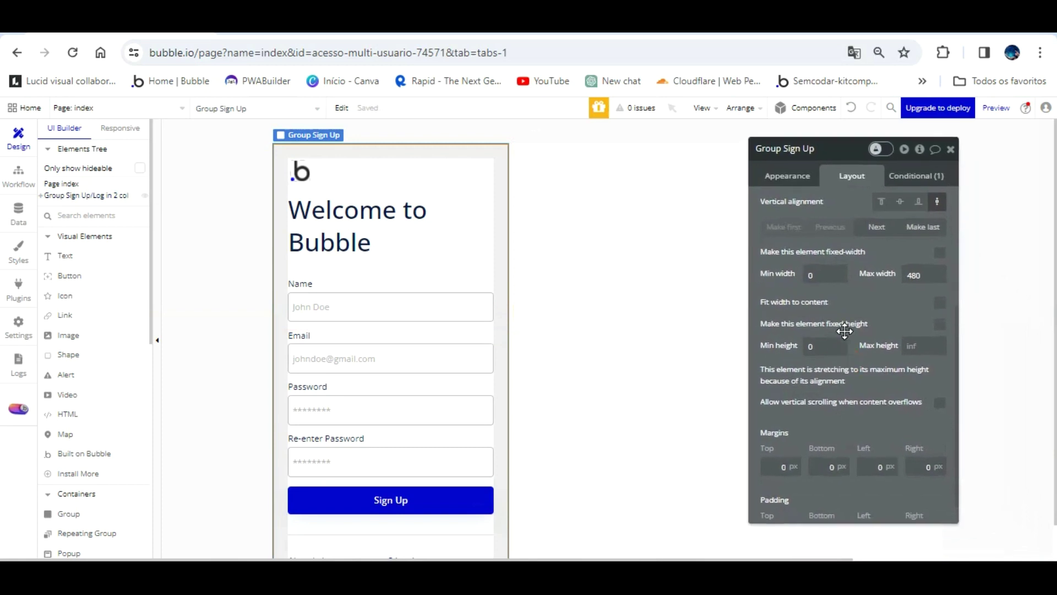
{"action": "type", "text": "320"}
{"action": "key", "text": "Tab"}
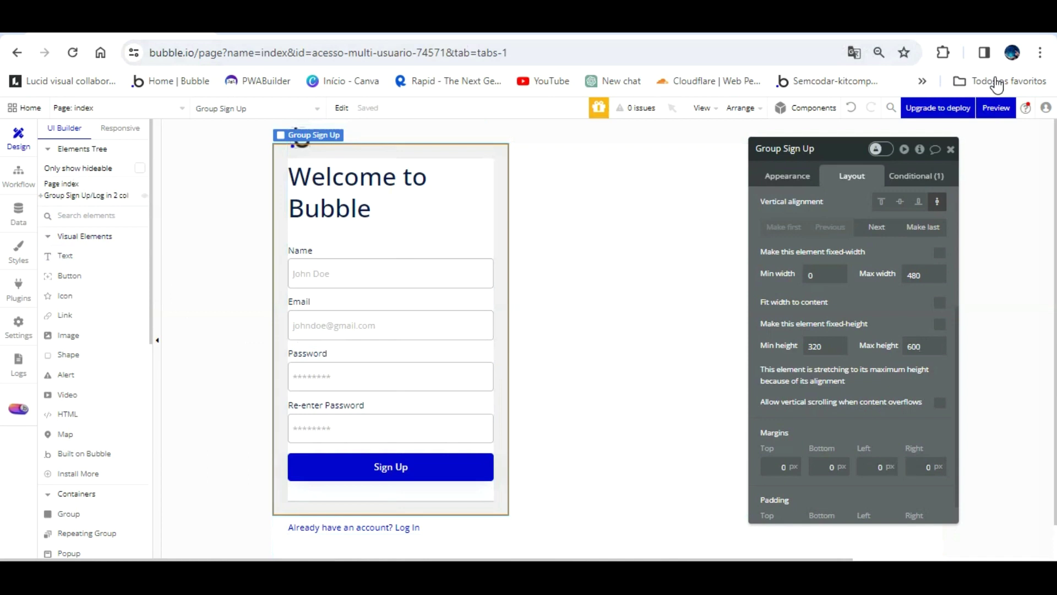
- Preview the version-test app with debug_mode set to false, then go back to the editor
{"action": "left_click", "coordinate": [996, 107]}
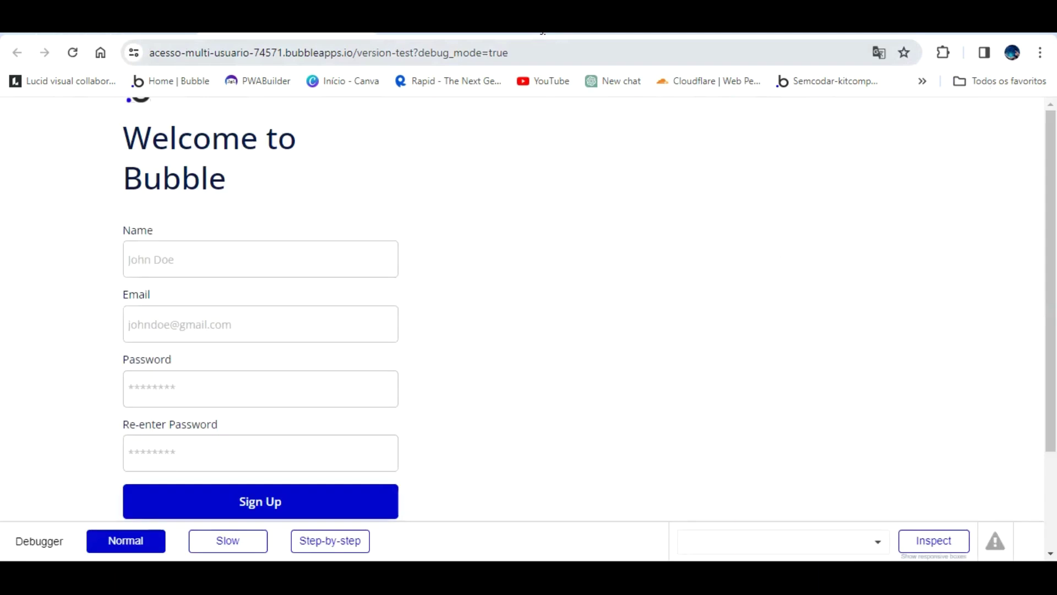
{"action": "double_click", "coordinate": [544, 51]}
{"action": "type", "text": "false"}
{"action": "key", "text": "Return"}
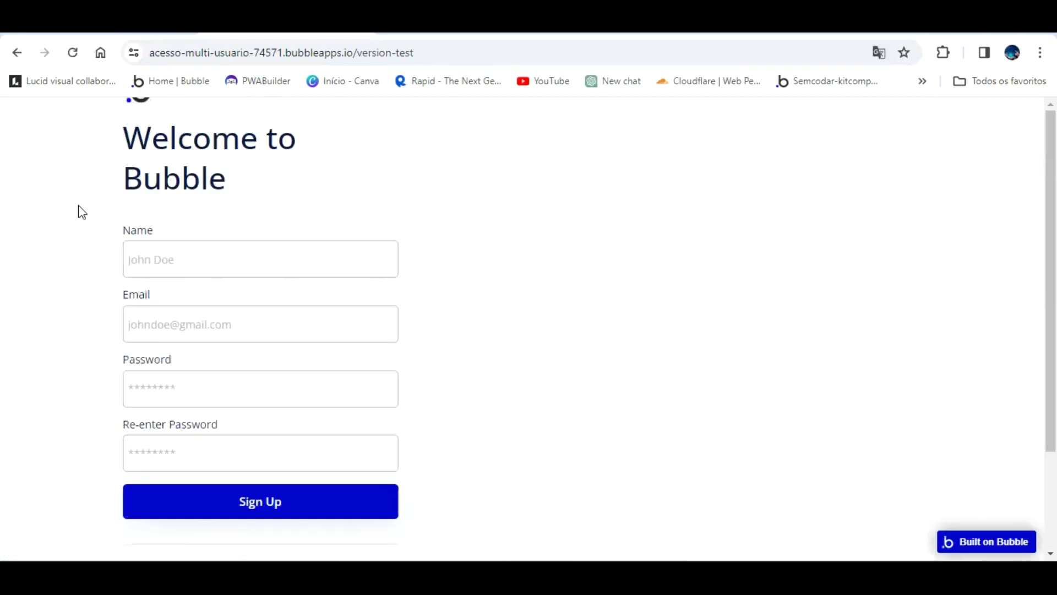
{"action": "scroll", "coordinate": [252, 321], "scroll_direction": "down", "scroll_amount": 2}
{"action": "scroll", "coordinate": [333, 331], "scroll_direction": "up", "scroll_amount": 2}
{"action": "left_click", "coordinate": [133, 26]}
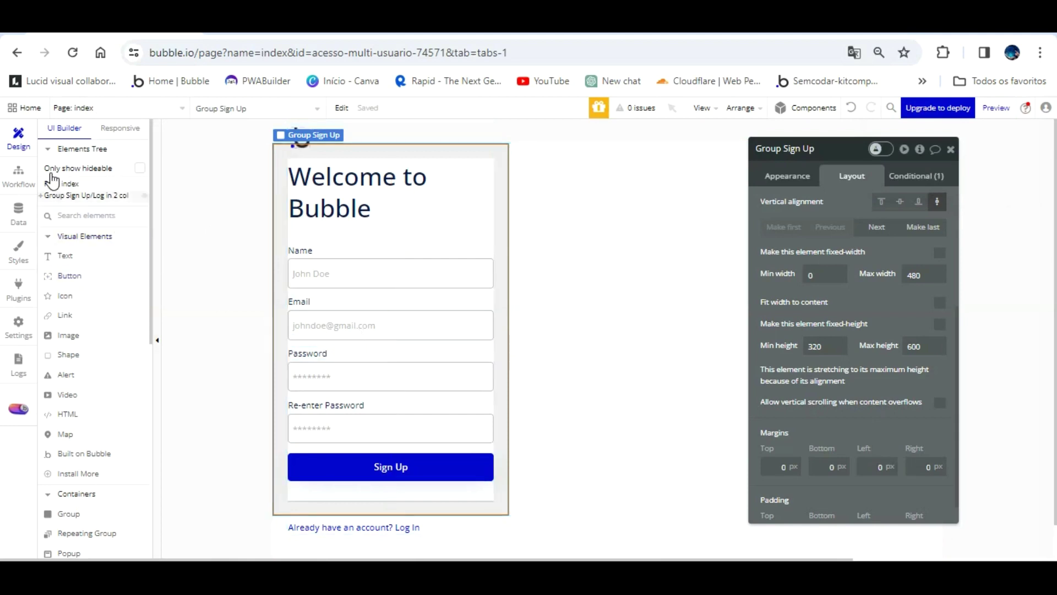
- Inspect the two-column group's layers and give Group Container a 320 minimum height
{"action": "left_click", "coordinate": [49, 196]}
{"action": "left_click", "coordinate": [42, 196]}
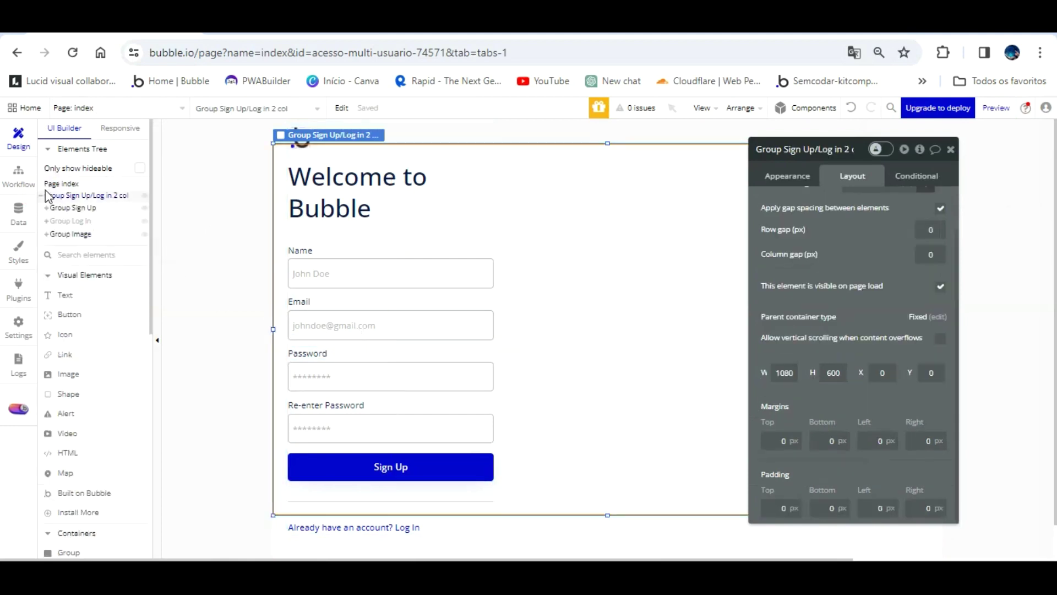
{"action": "left_click", "coordinate": [118, 221]}
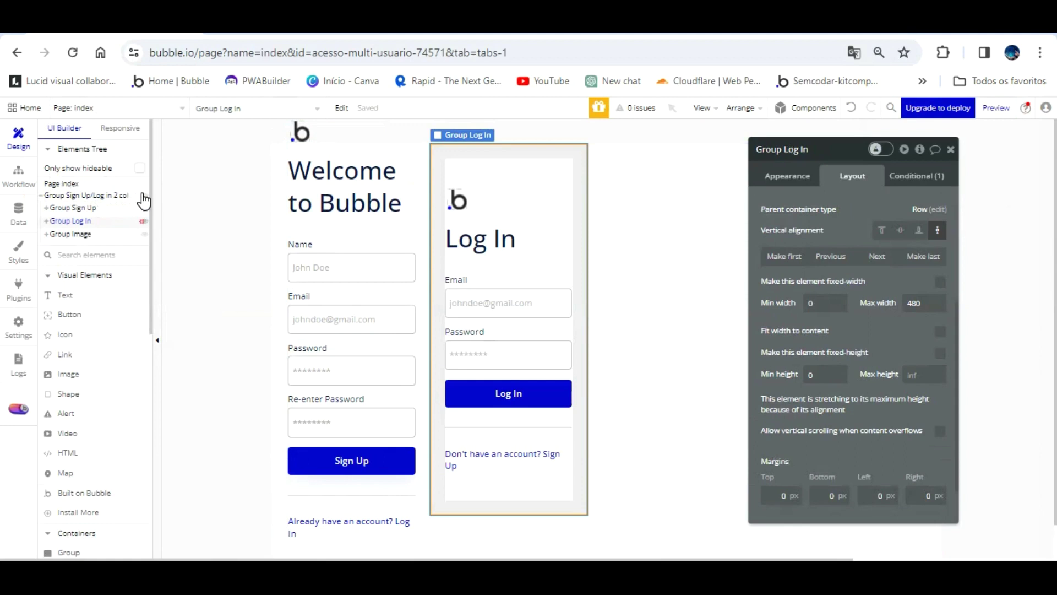
{"action": "left_click", "coordinate": [142, 221]}
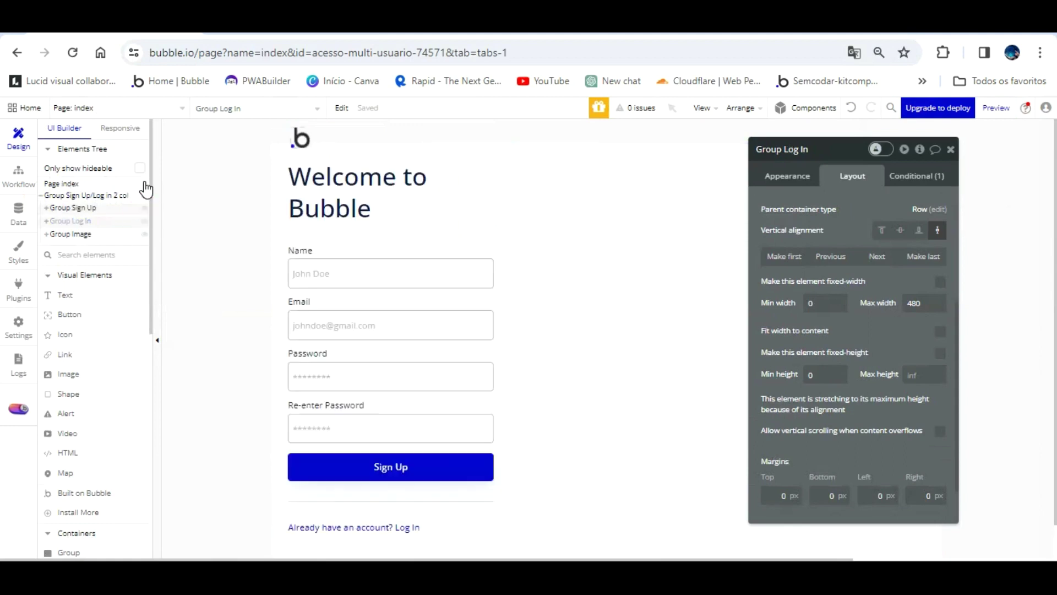
{"action": "left_click", "coordinate": [474, 506]}
{"action": "left_click", "coordinate": [468, 137]}
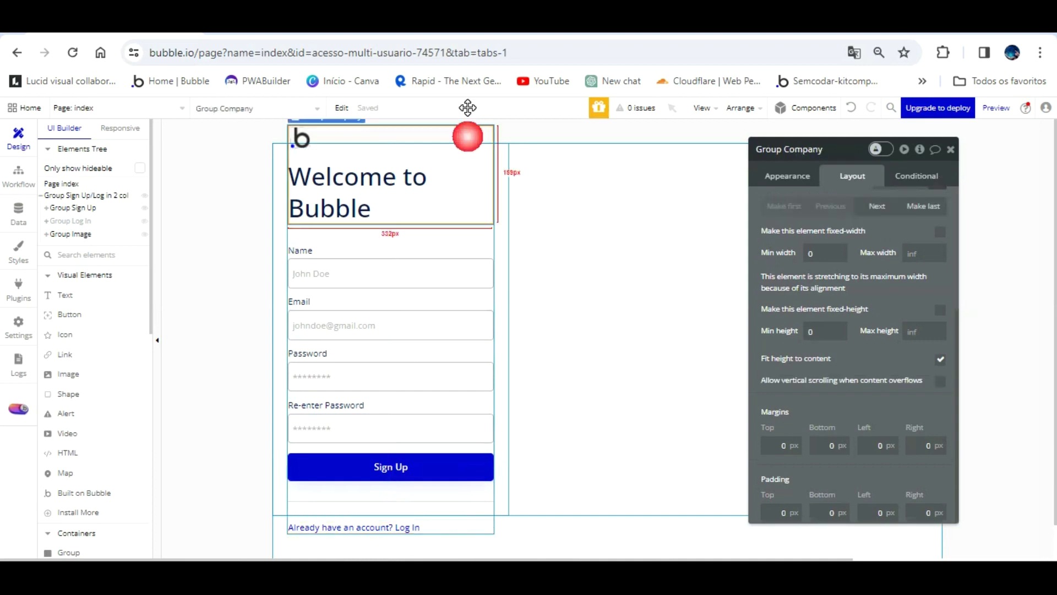
{"action": "left_click", "coordinate": [483, 238]}
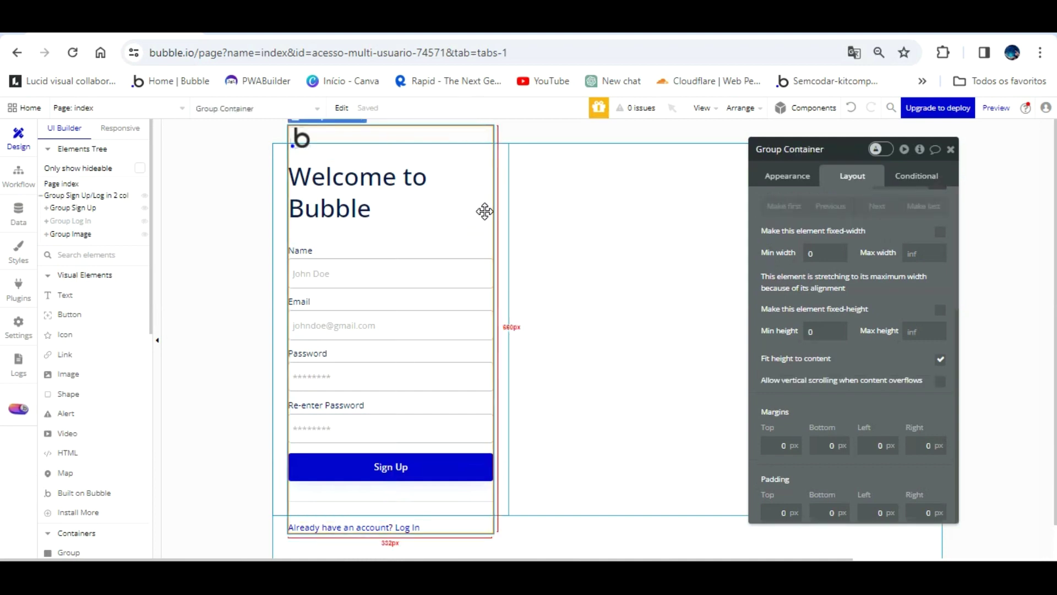
{"action": "double_click", "coordinate": [815, 332]}
{"action": "type", "text": "320"}
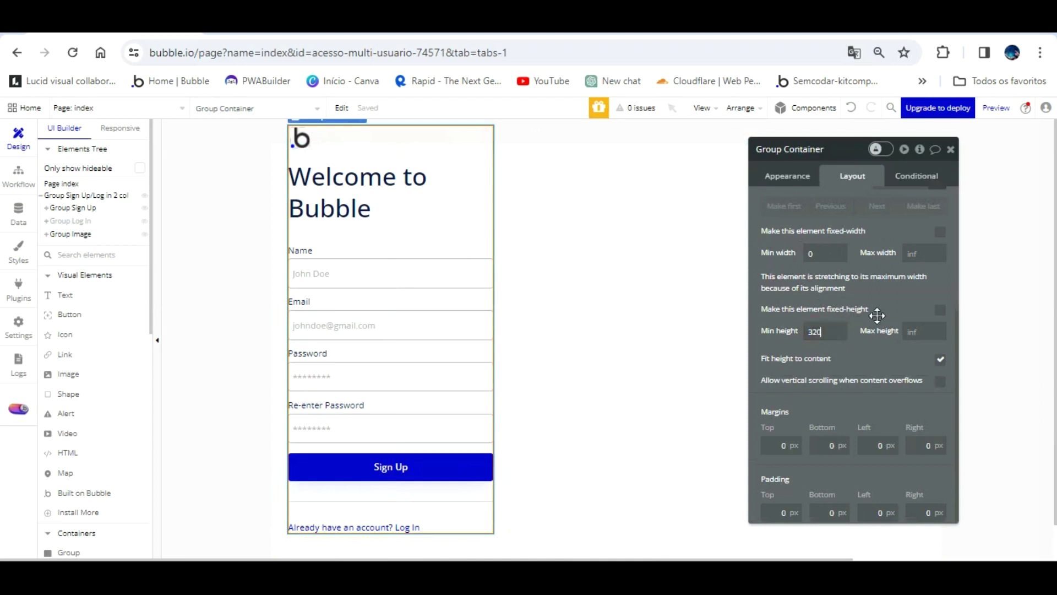
{"action": "key", "text": "Tab"}
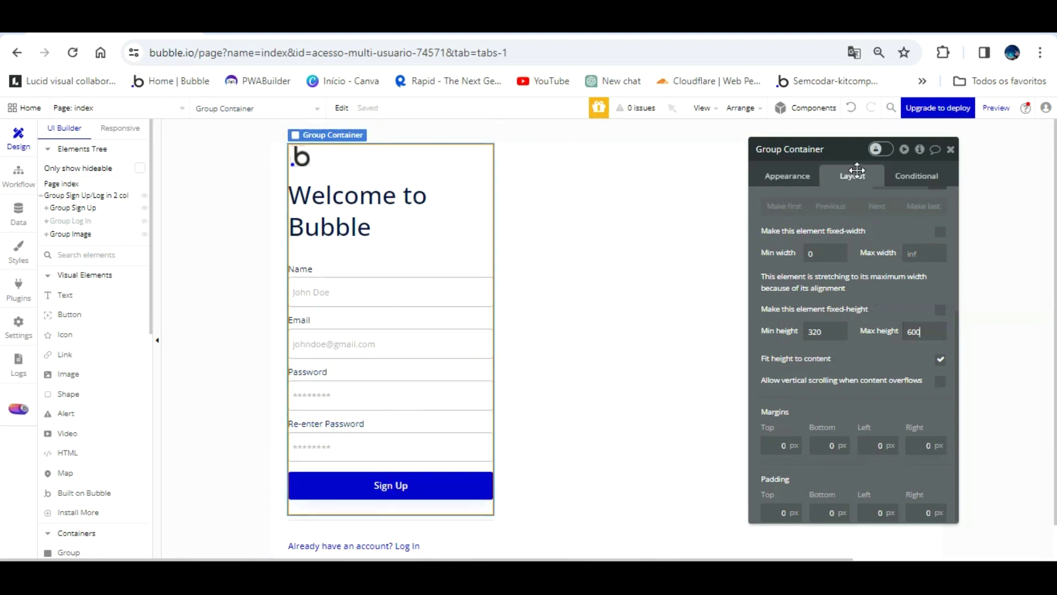
- Adjust page-load visibility so Group Log In is visible when the page loads
{"action": "scroll", "coordinate": [848, 227], "scroll_direction": "up", "scroll_amount": 1}
{"action": "scroll", "coordinate": [859, 248], "scroll_direction": "up", "scroll_amount": 3}
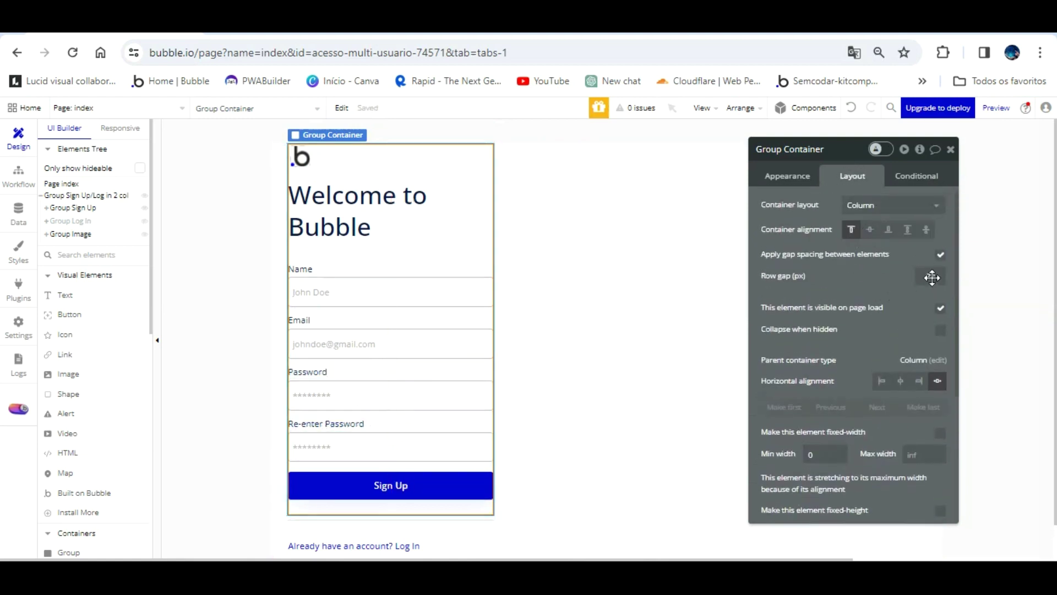
{"action": "left_click", "coordinate": [940, 307]}
{"action": "left_click", "coordinate": [99, 220]}
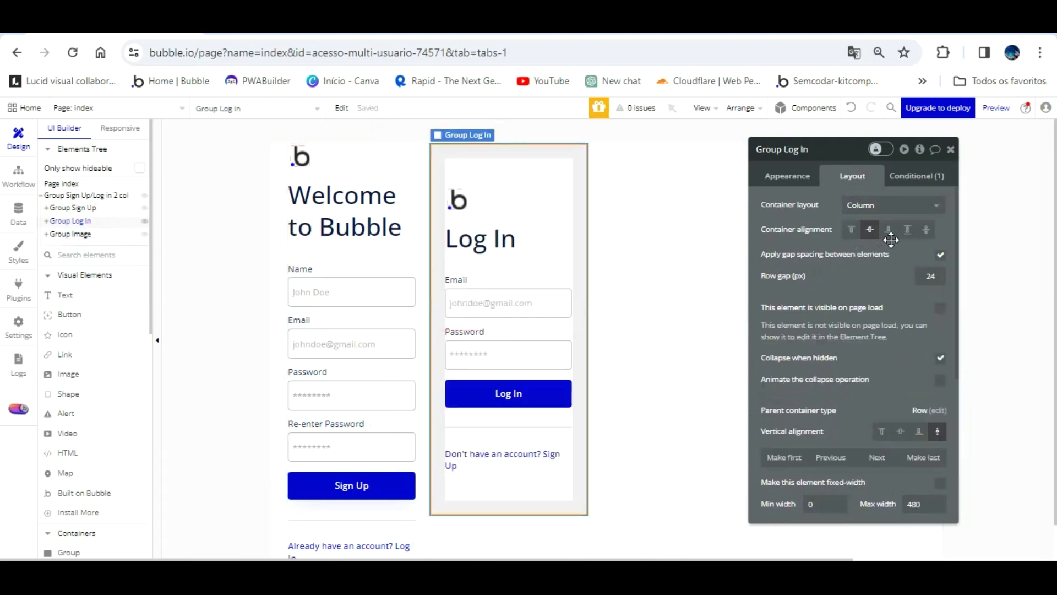
{"action": "left_click", "coordinate": [938, 308]}
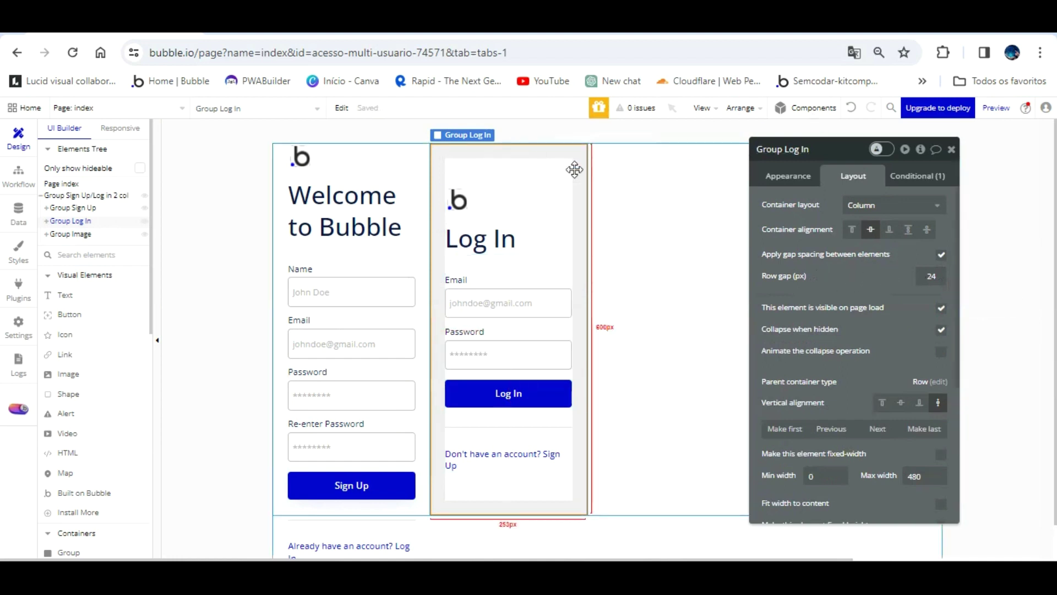
{"action": "left_click", "coordinate": [357, 138]}
- Reload the preview and test the Sign Up link from the log-in form
{"action": "left_click", "coordinate": [298, 24]}
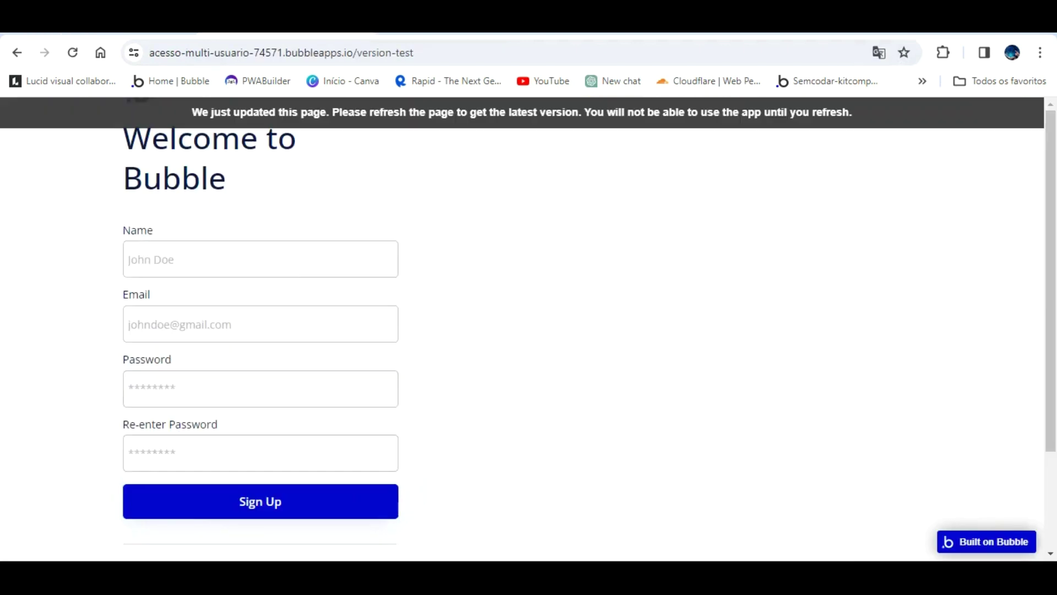
{"action": "key", "text": "F5"}
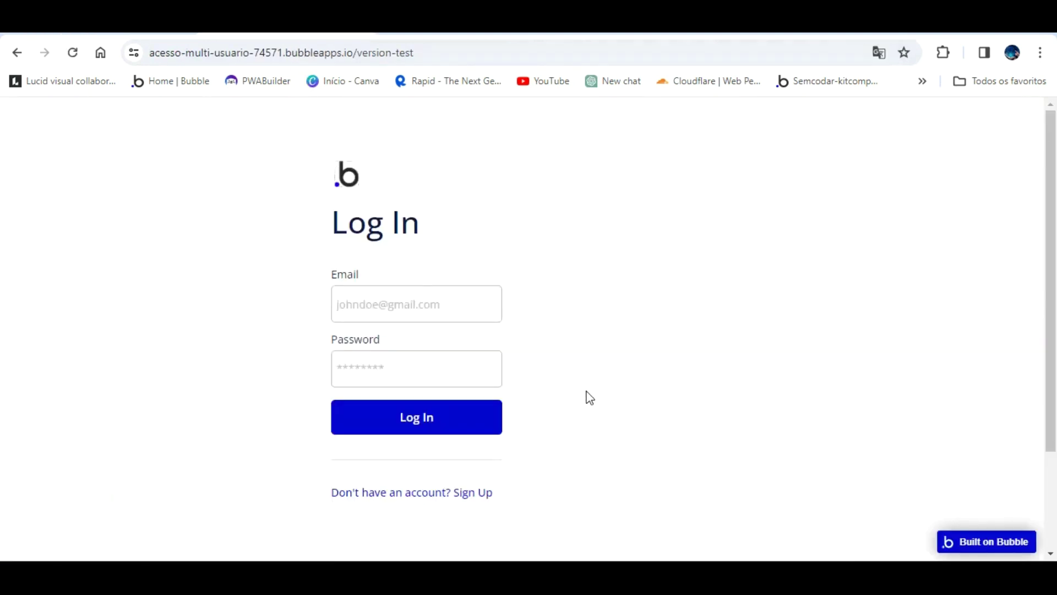
{"action": "left_click", "coordinate": [478, 491]}
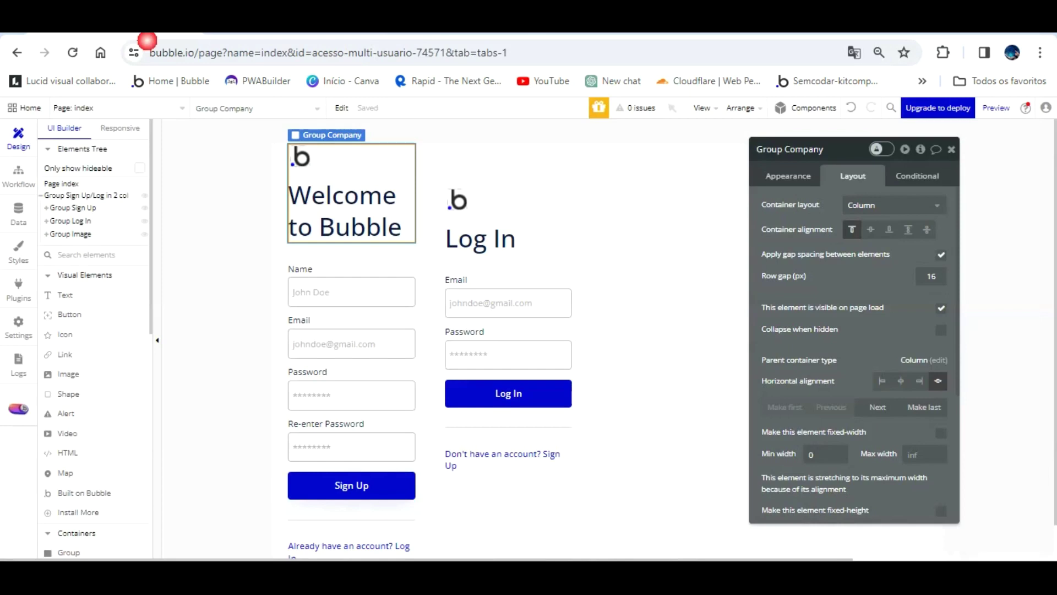
- Make Group Sign Up hidden on page load and refresh the preview to check it
{"action": "left_click", "coordinate": [420, 307]}
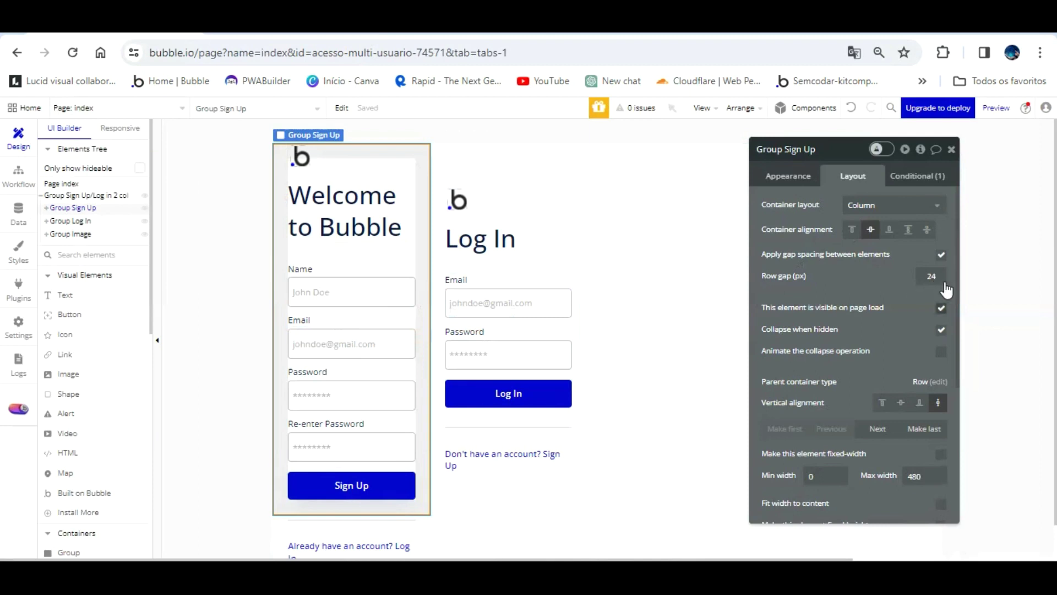
{"action": "left_click", "coordinate": [941, 307]}
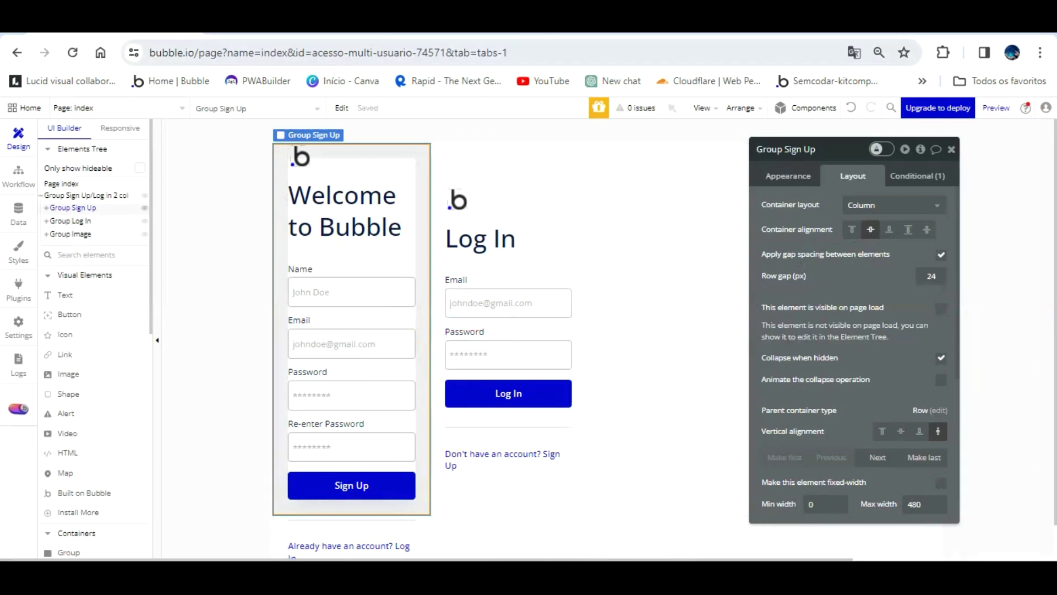
{"action": "left_click", "coordinate": [321, 34]}
{"action": "key", "text": "F5"}
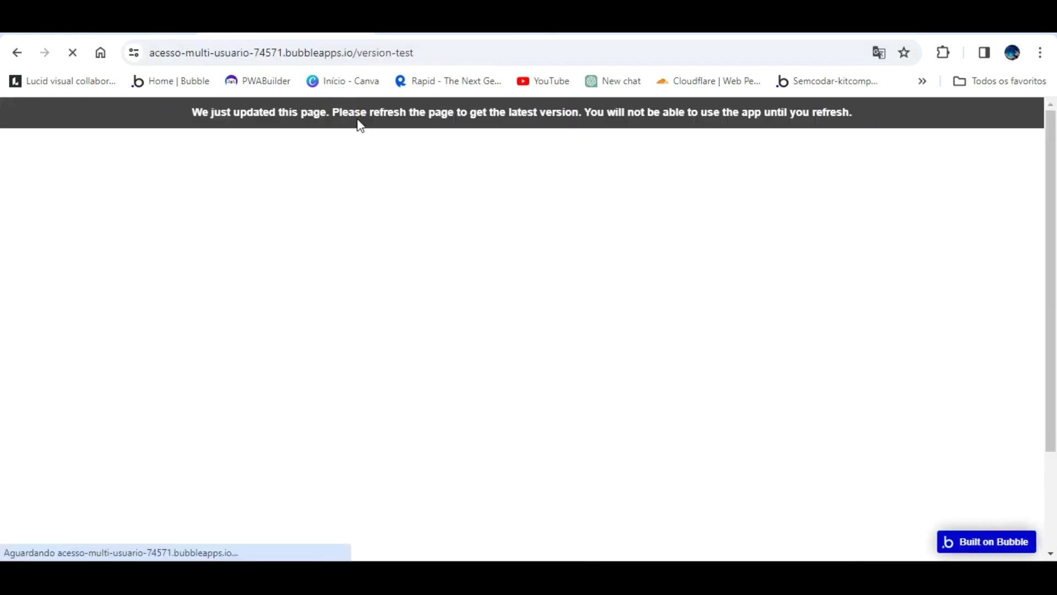
{"action": "key", "text": "ctrl+shift+Tab"}
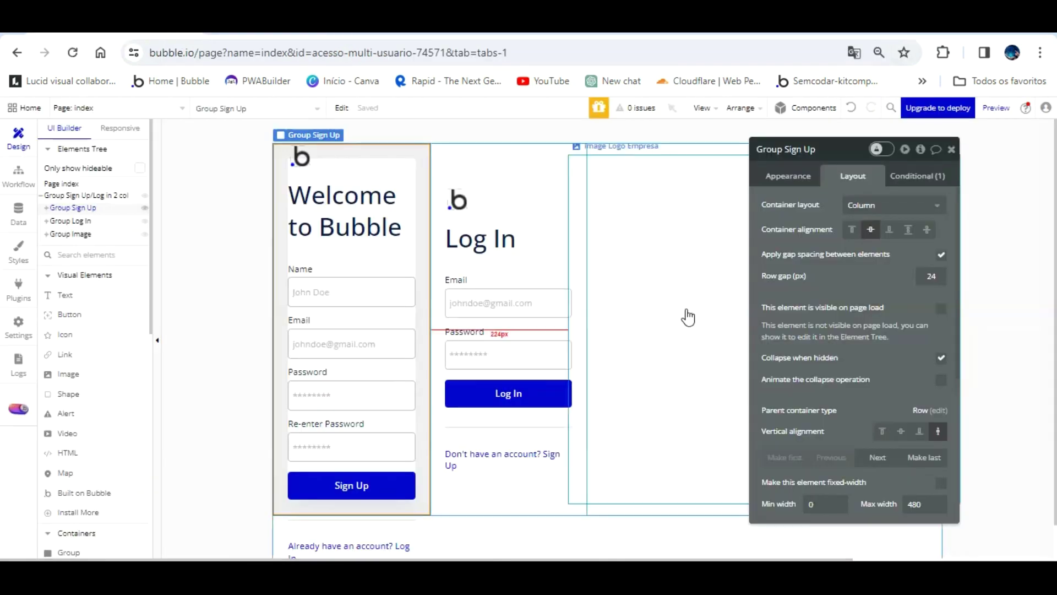
{"action": "left_click", "coordinate": [699, 302]}
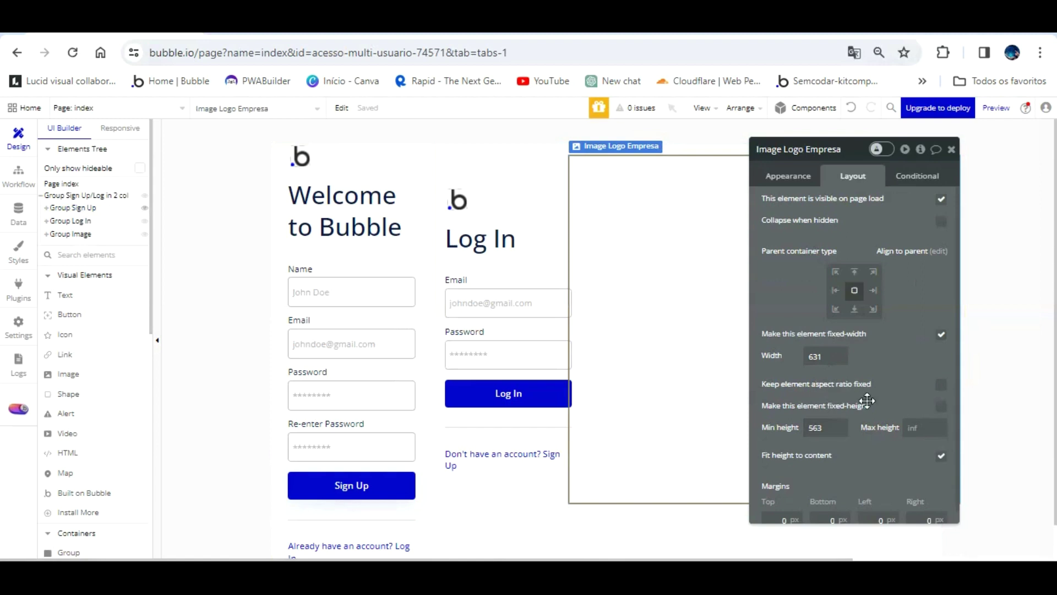
- Try 320/600 height values on Image Logo Empresa, then undo the height changes
{"action": "left_click", "coordinate": [920, 427]}
{"action": "left_click", "coordinate": [826, 427]}
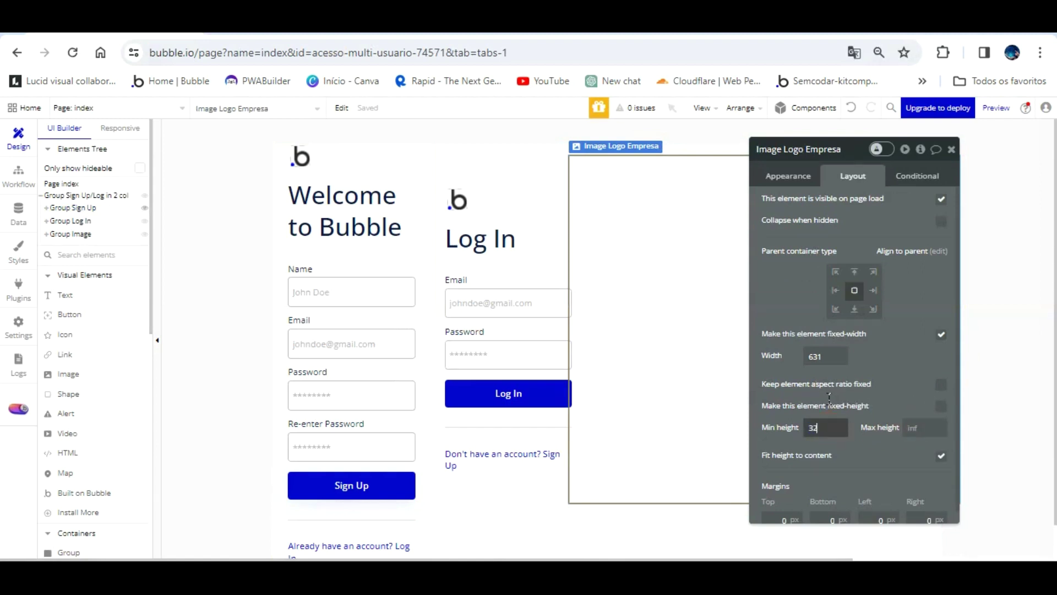
{"action": "type", "text": "320"}
{"action": "left_click", "coordinate": [927, 428]}
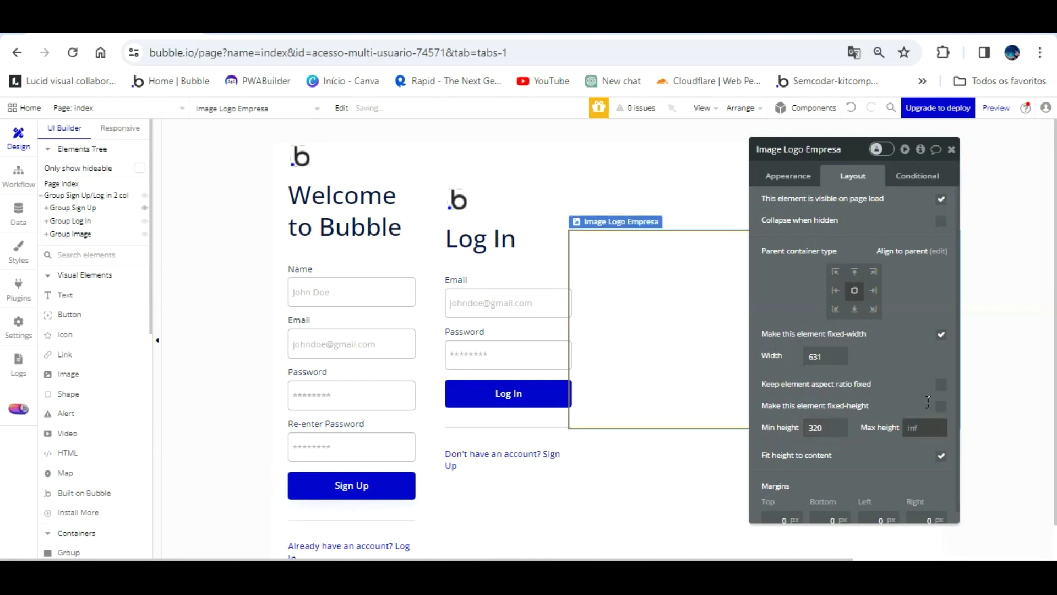
{"action": "left_click", "coordinate": [829, 332]}
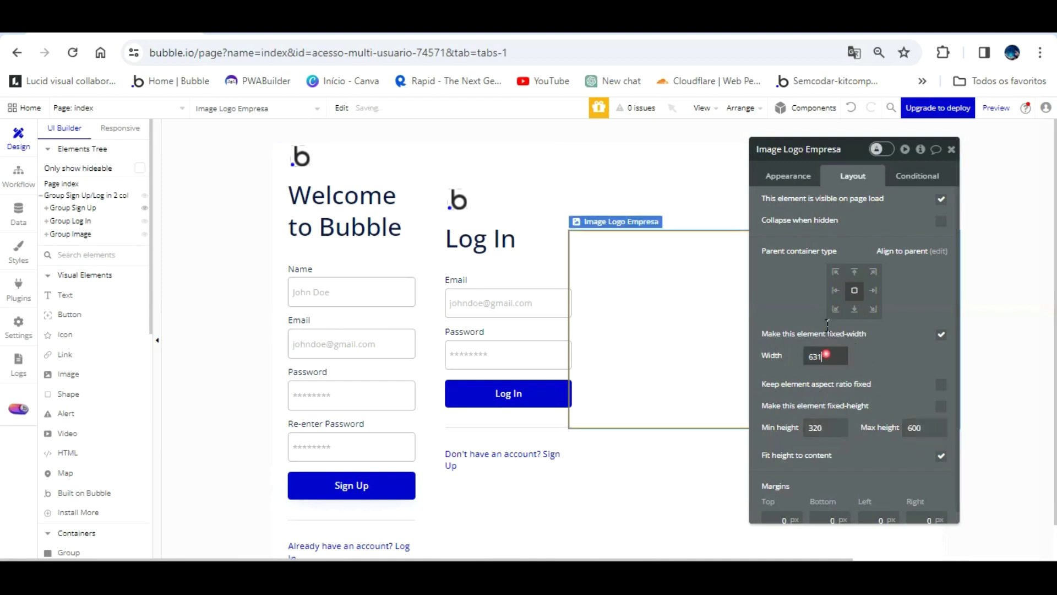
{"action": "left_click", "coordinate": [827, 397]}
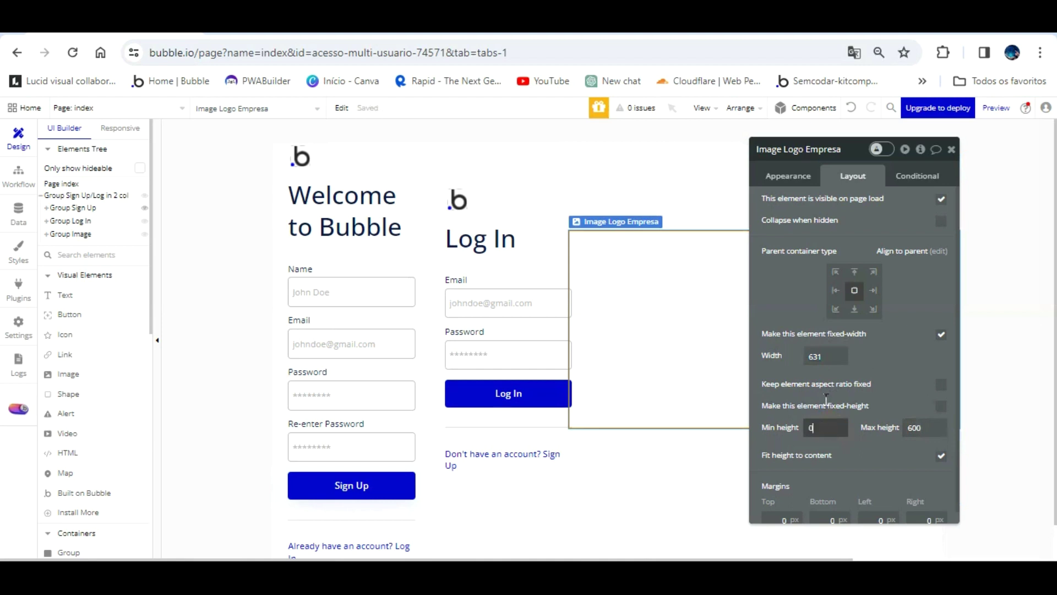
{"action": "left_click", "coordinate": [877, 361]}
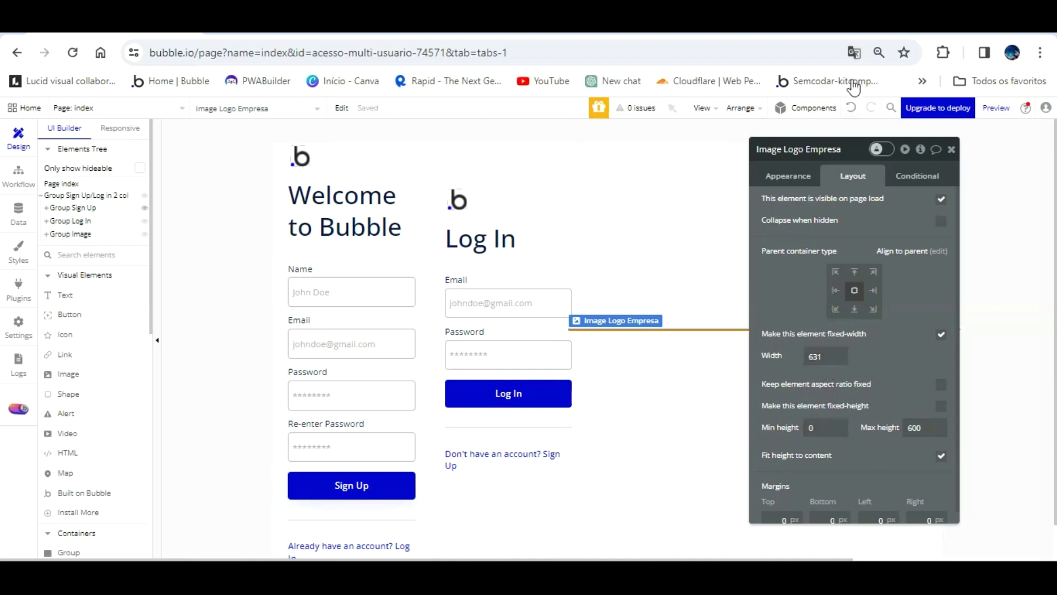
{"action": "key", "text": "ctrl+z"}
{"action": "key", "text": "ctrl+z"}
{"action": "key", "text": "ctrl+z"}
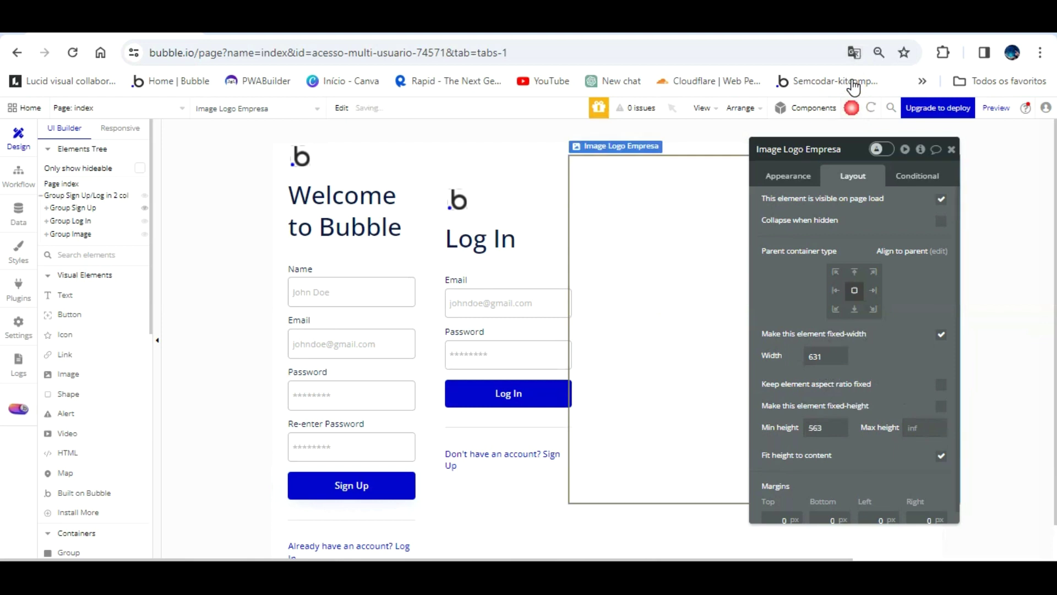
- Set Image Logo Empresa's width to 550 and begin uploading its static picture
{"action": "left_click_drag", "start_coordinate": [857, 158], "coordinate": [441, 135]}
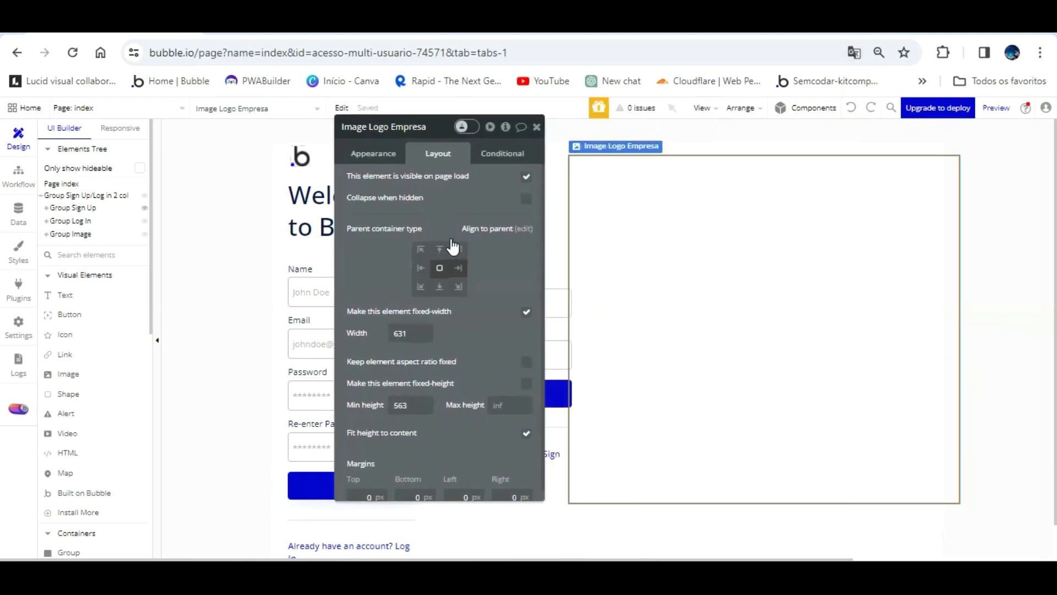
{"action": "left_click", "coordinate": [592, 266]}
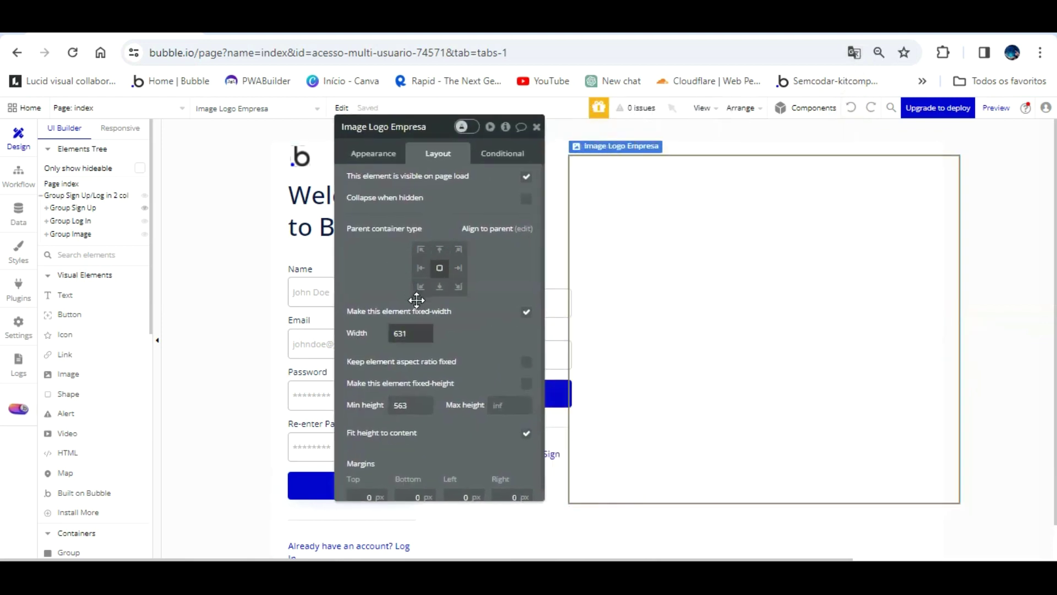
{"action": "left_click", "coordinate": [376, 333]}
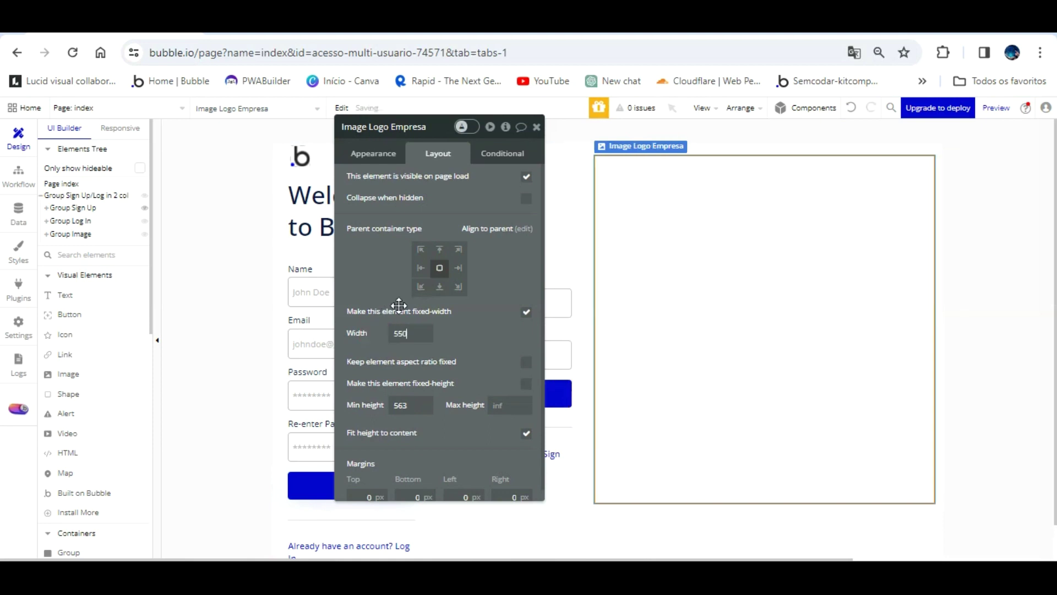
{"action": "left_click", "coordinate": [692, 309]}
{"action": "left_click", "coordinate": [364, 151]}
{"action": "left_click", "coordinate": [453, 185]}
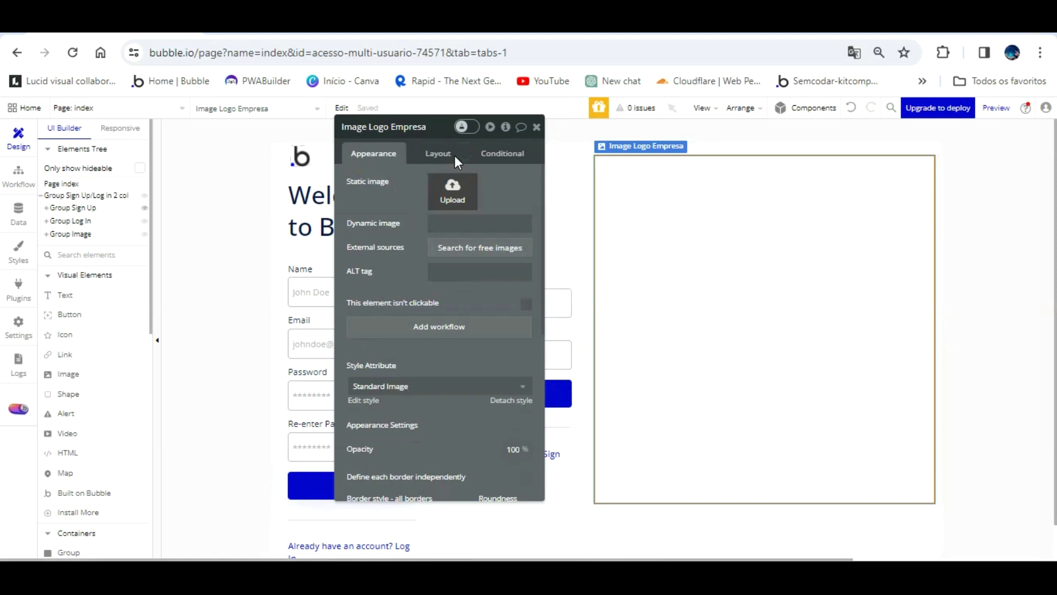
- Upload pngegg (1).png as the Image Logo Empresa picture
{"action": "double_click", "coordinate": [466, 160]}
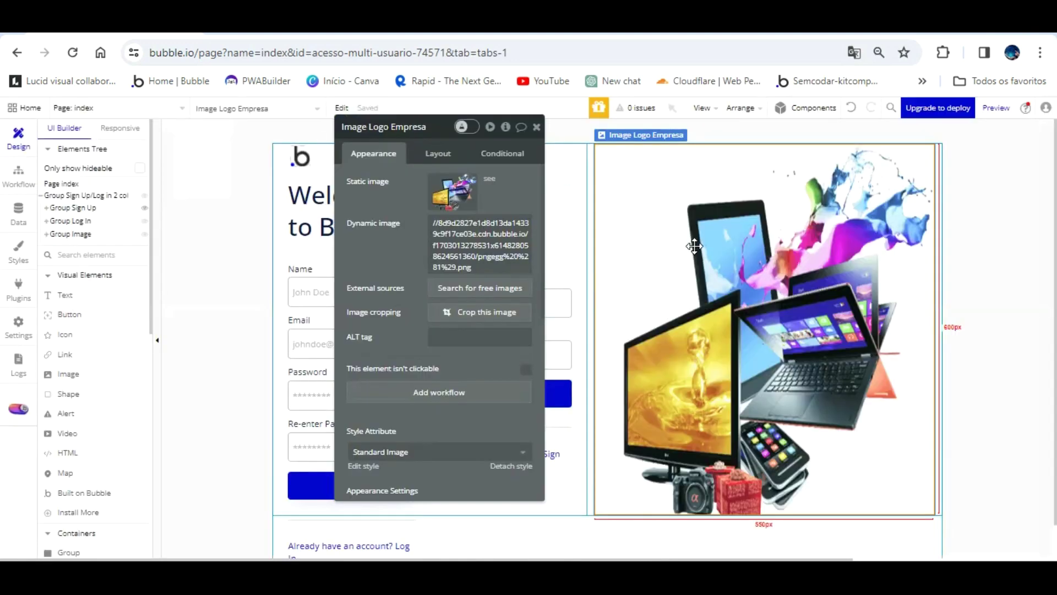
{"action": "left_click_drag", "start_coordinate": [408, 217], "coordinate": [698, 231]}
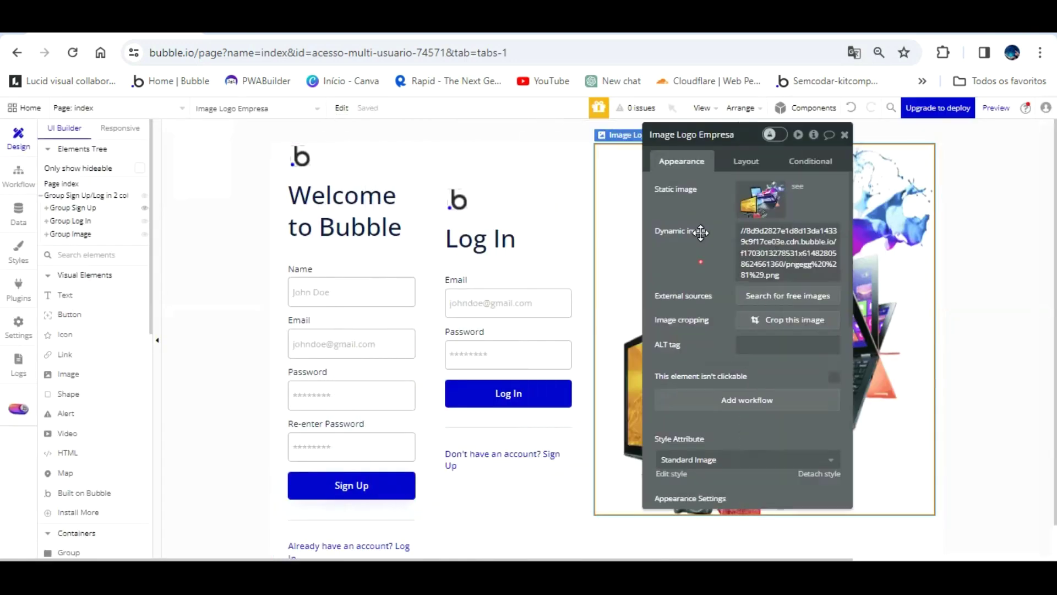
{"action": "left_click", "coordinate": [354, 181]}
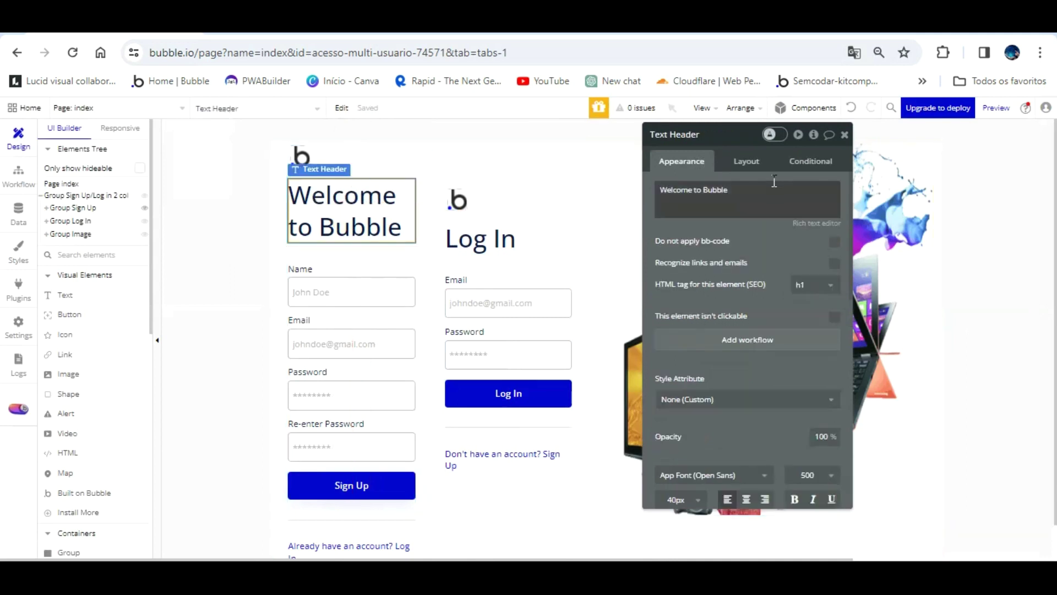
- Retitle the sign-up and log-in headers 'Rincão Informática' and move the small b logo away
{"action": "triple_click", "coordinate": [764, 197]}
{"action": "type", "text": "Rincão Informátca"}
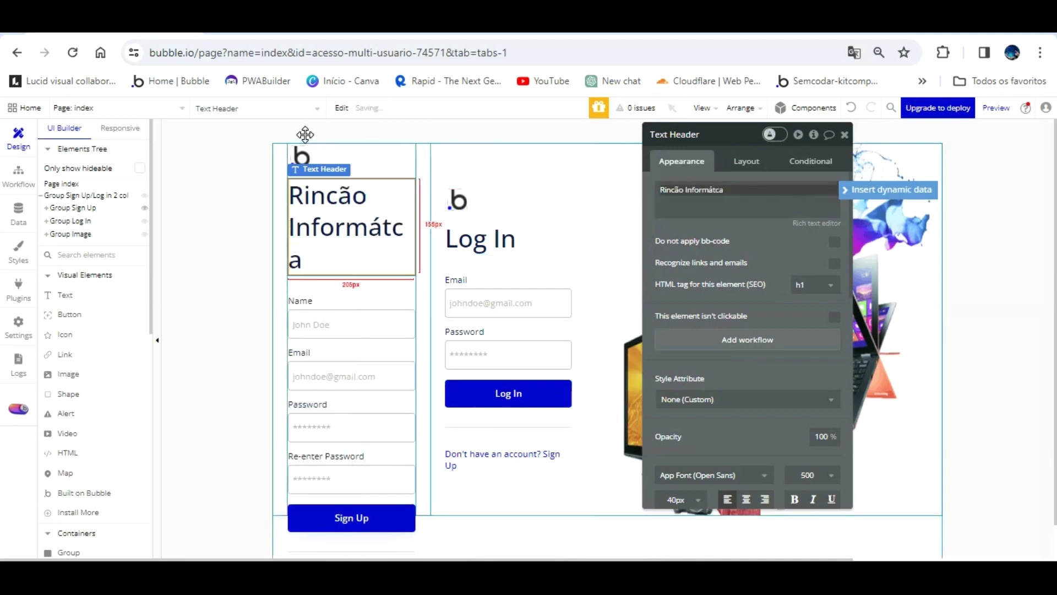
{"action": "left_click", "coordinate": [304, 156]}
{"action": "left_click_drag", "start_coordinate": [300, 129], "coordinate": [494, 186]}
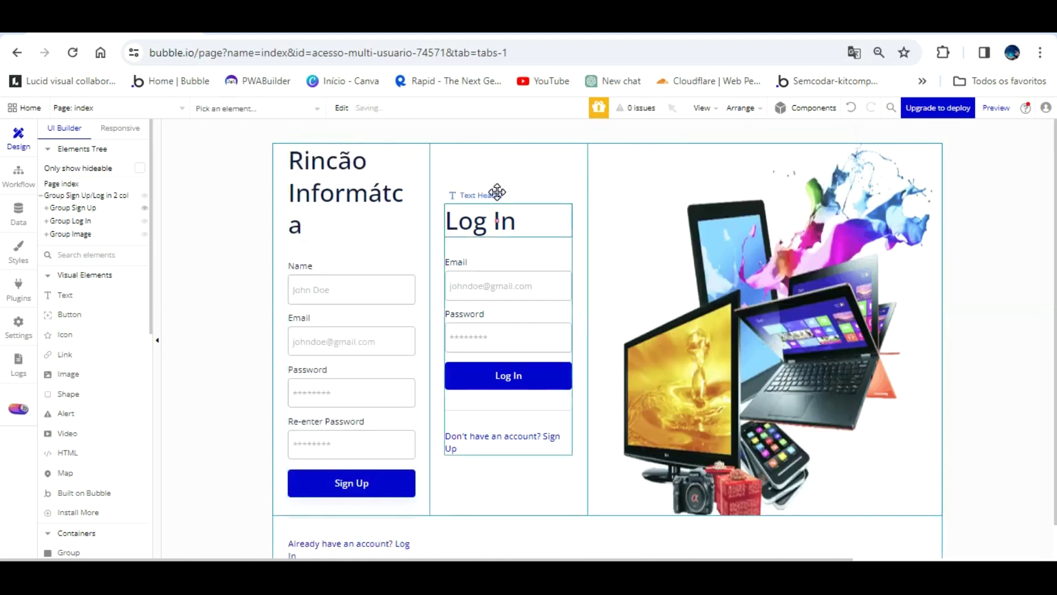
{"action": "double_click", "coordinate": [496, 212]}
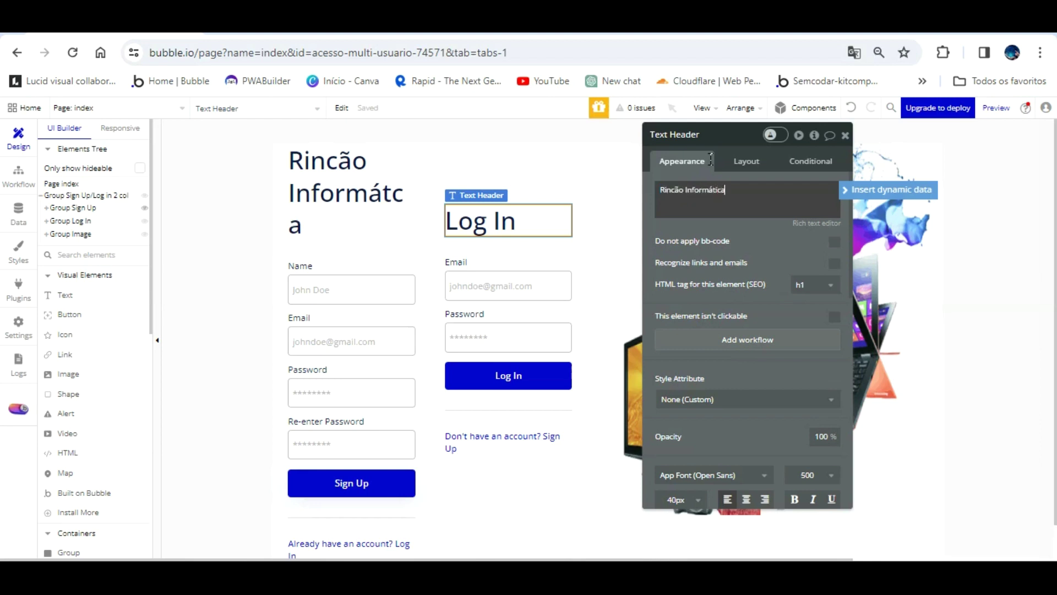
- Refresh the version-test preview, then open the Log In button's settings in the editor
{"action": "left_click", "coordinate": [270, 25]}
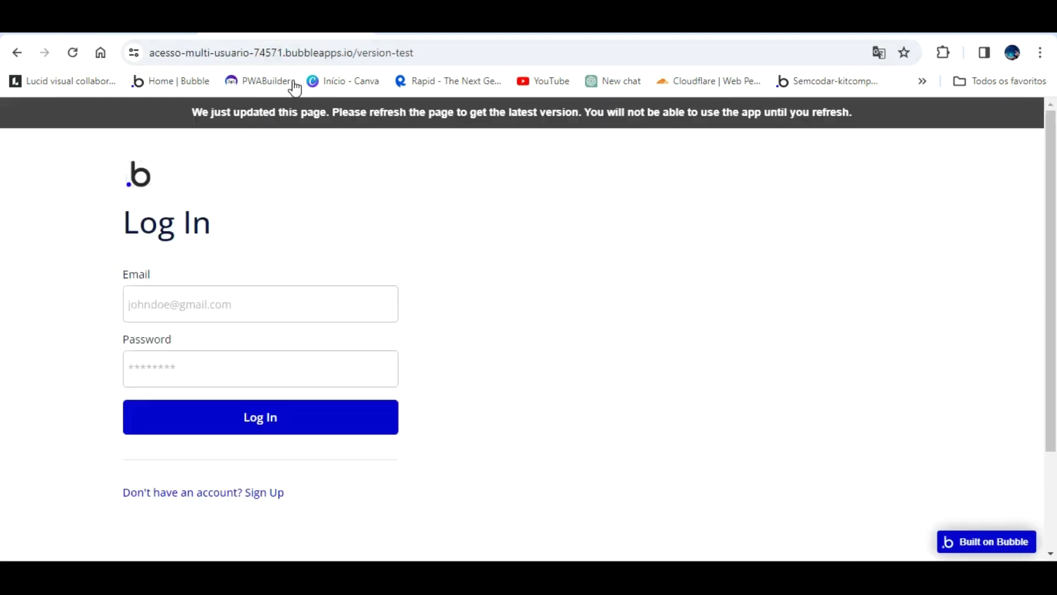
{"action": "key", "text": "F5"}
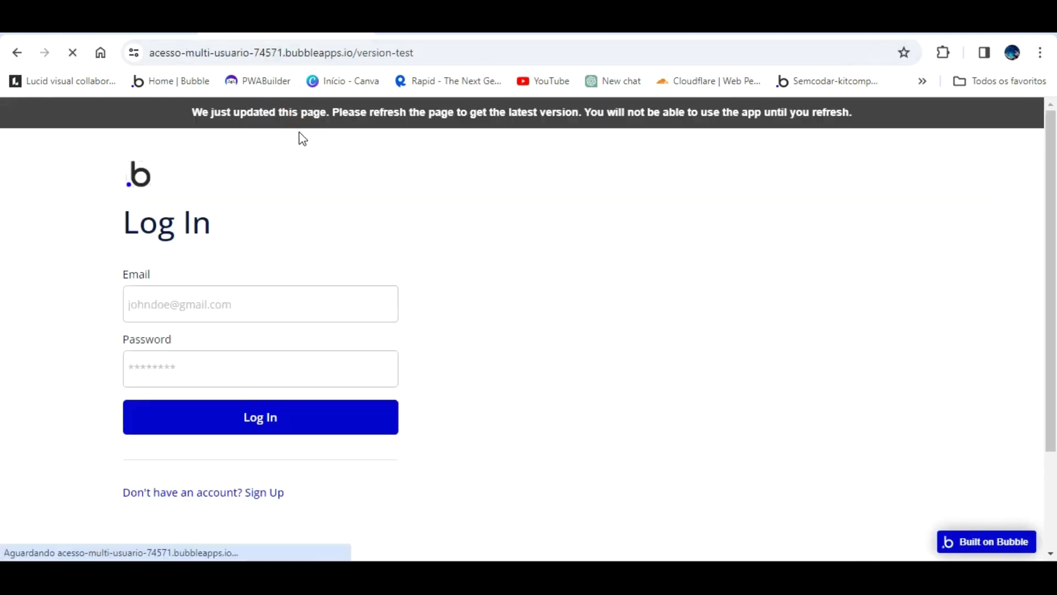
{"action": "key", "text": "ctrl+shift+Tab"}
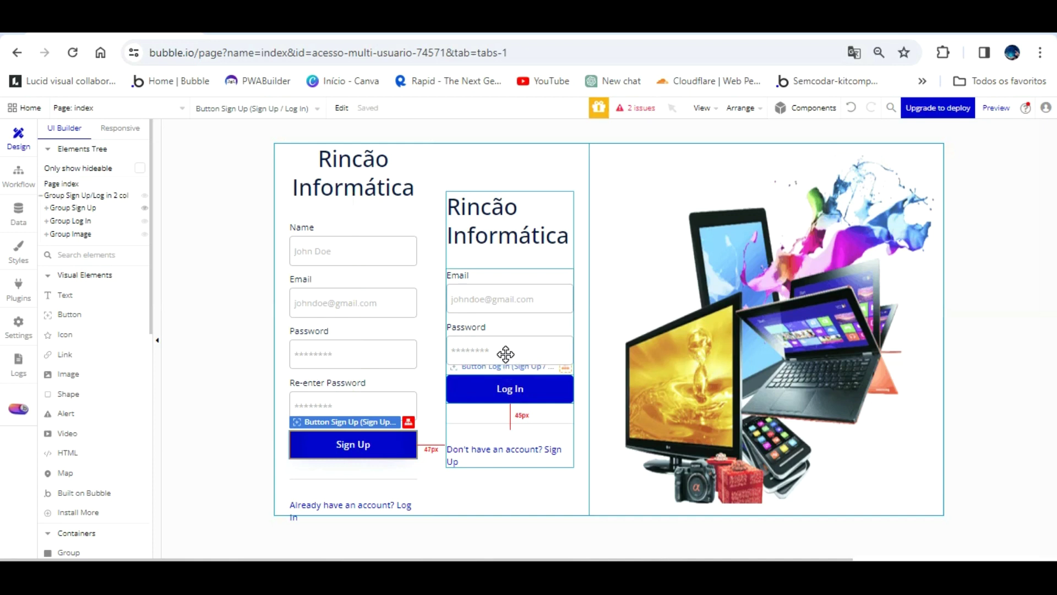
{"action": "left_click", "coordinate": [506, 353]}
{"action": "double_click", "coordinate": [505, 354]}
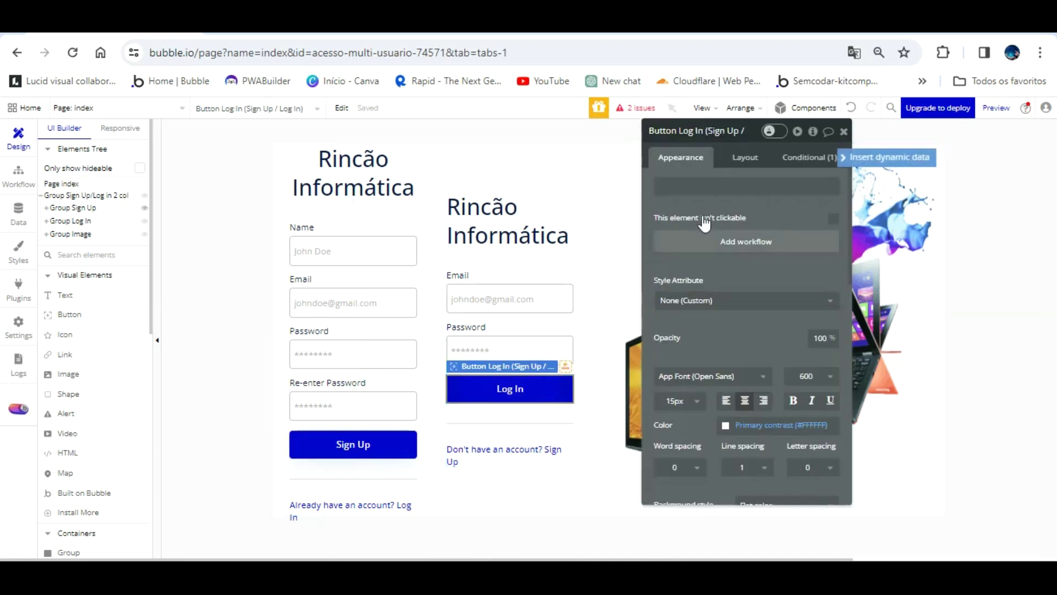
- Add a Log the user in action to the Log In button's workflow, with Email from Input Log In Email's value
{"action": "left_click", "coordinate": [699, 239]}
{"action": "left_click", "coordinate": [121, 259]}
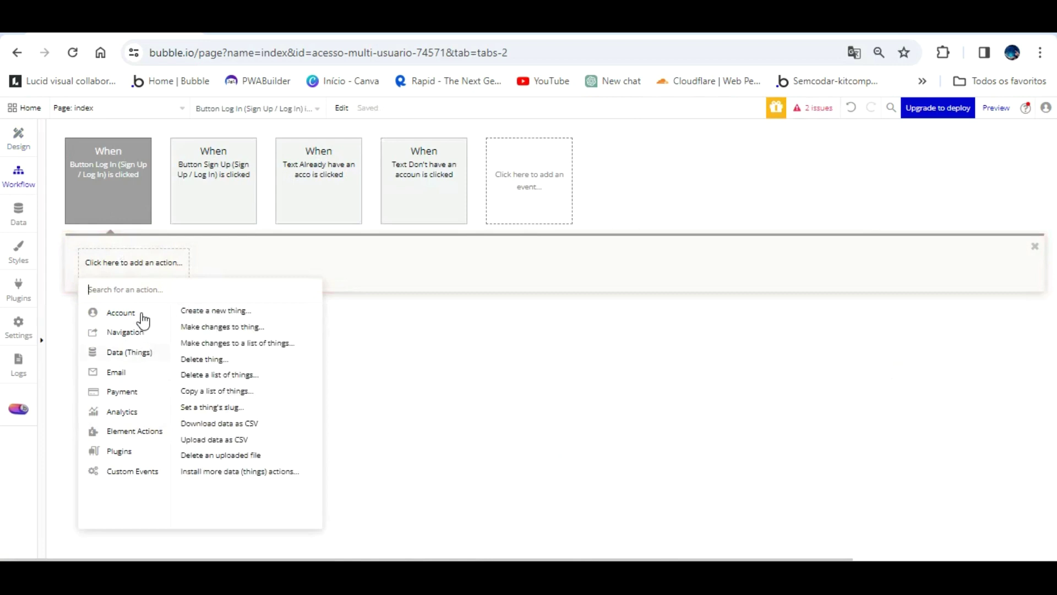
{"action": "left_click", "coordinate": [198, 326]}
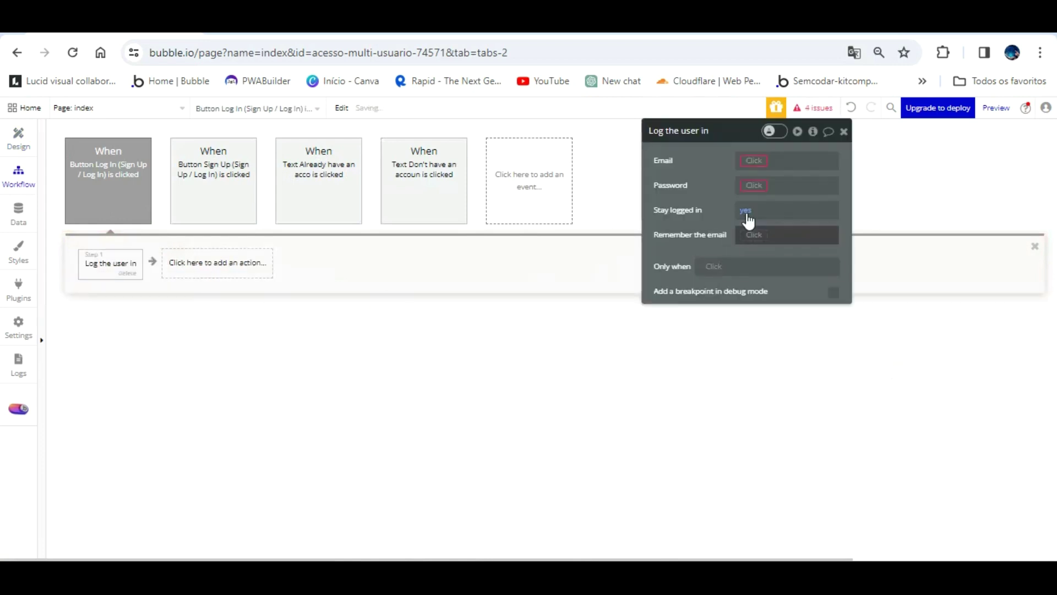
{"action": "left_click", "coordinate": [754, 160]}
{"action": "scroll", "coordinate": [826, 275], "scroll_direction": "down", "scroll_amount": 6}
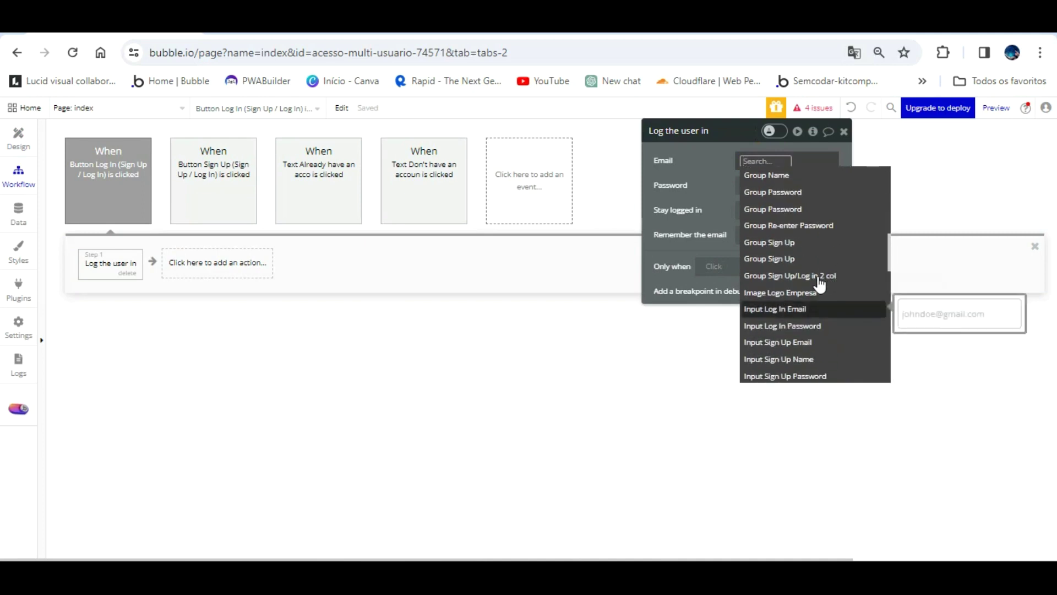
{"action": "left_click", "coordinate": [792, 308]}
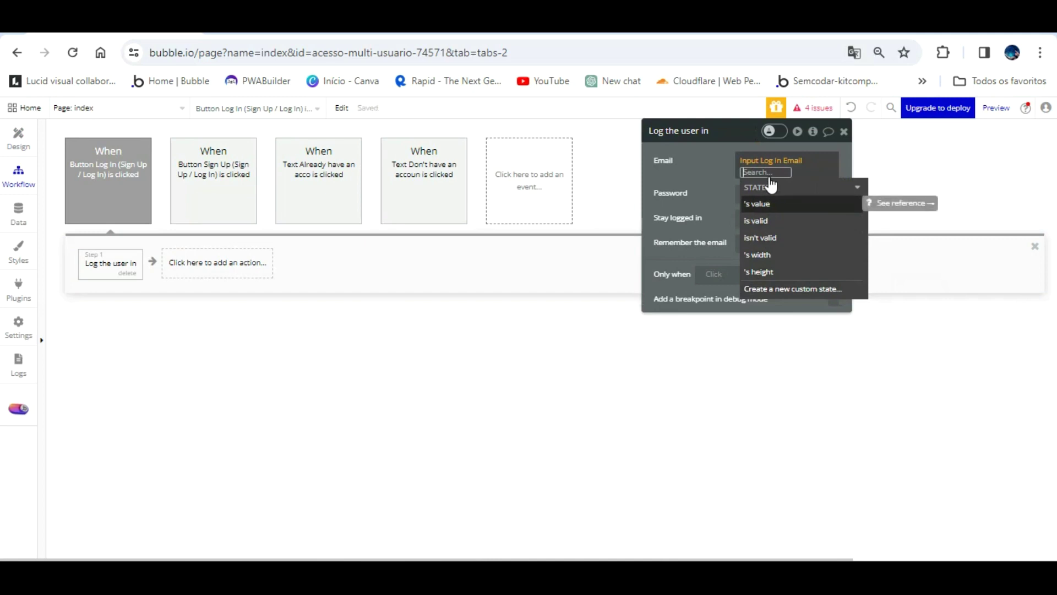
{"action": "left_click", "coordinate": [765, 203]}
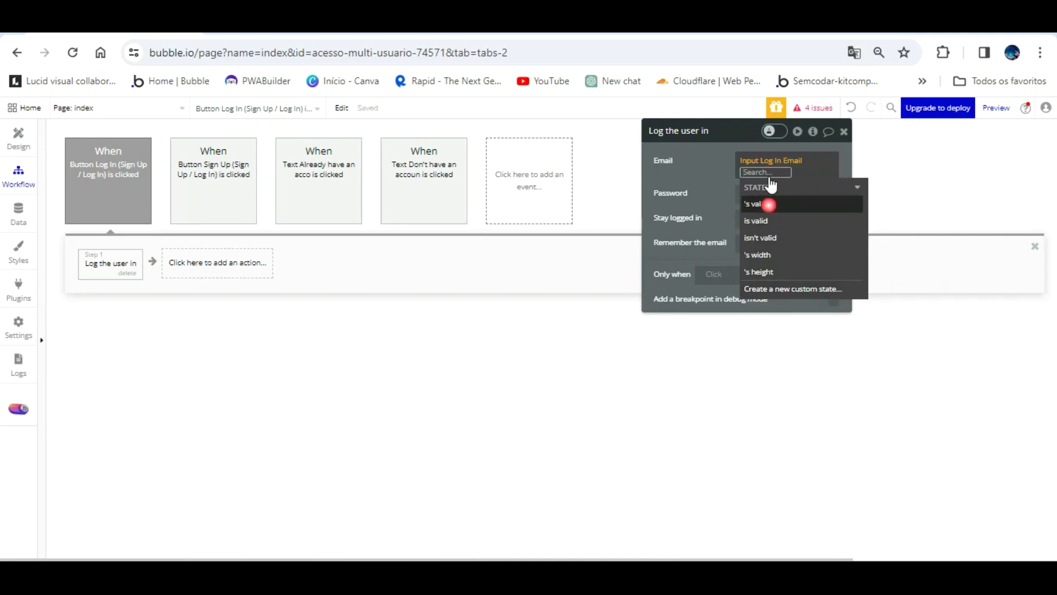
{"action": "left_click", "coordinate": [730, 154]}
- Set the login Password to Input Sign Up Password's value
{"action": "left_click", "coordinate": [753, 185]}
{"action": "scroll", "coordinate": [808, 302], "scroll_direction": "down", "scroll_amount": 8}
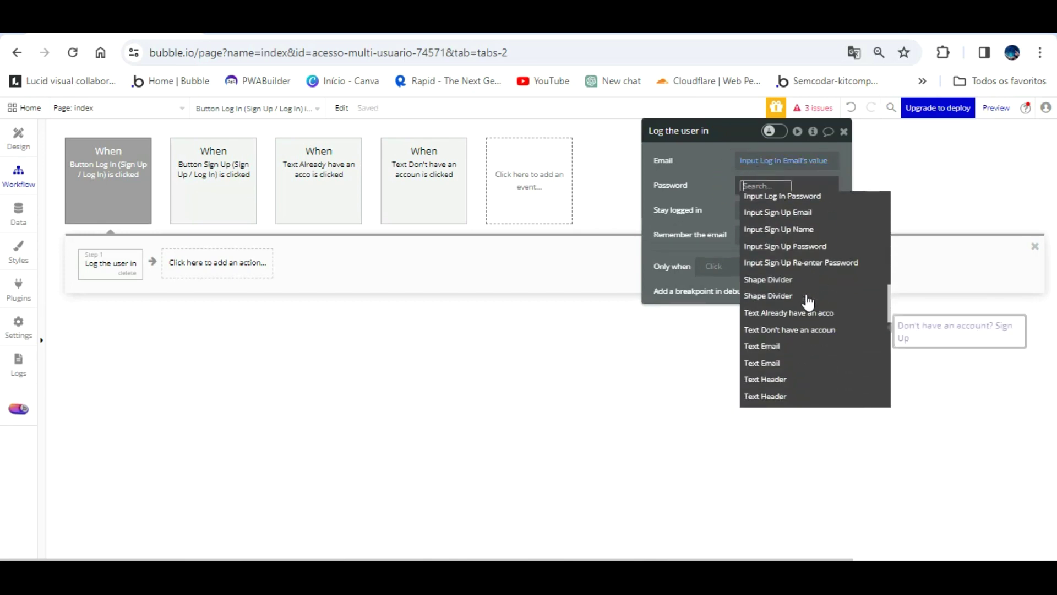
{"action": "scroll", "coordinate": [809, 300], "scroll_direction": "up", "scroll_amount": 3}
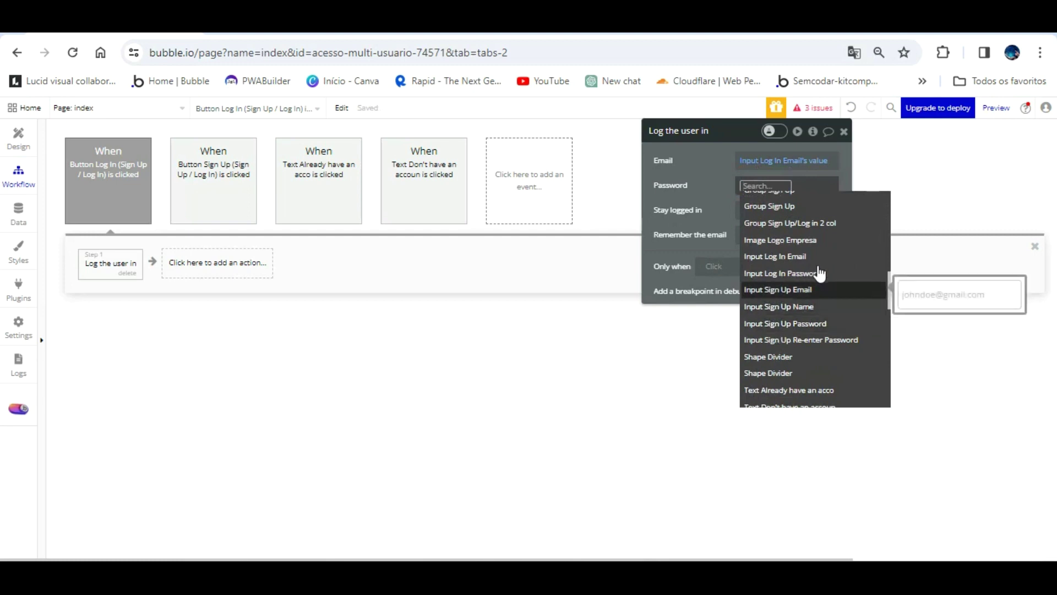
{"action": "left_click", "coordinate": [817, 323]}
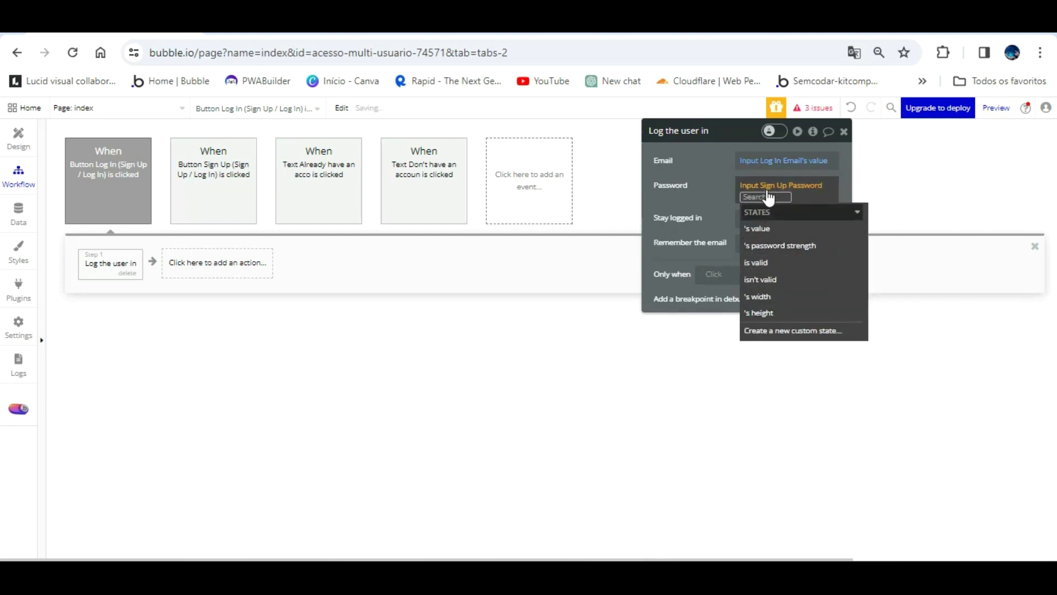
{"action": "left_click", "coordinate": [766, 213]}
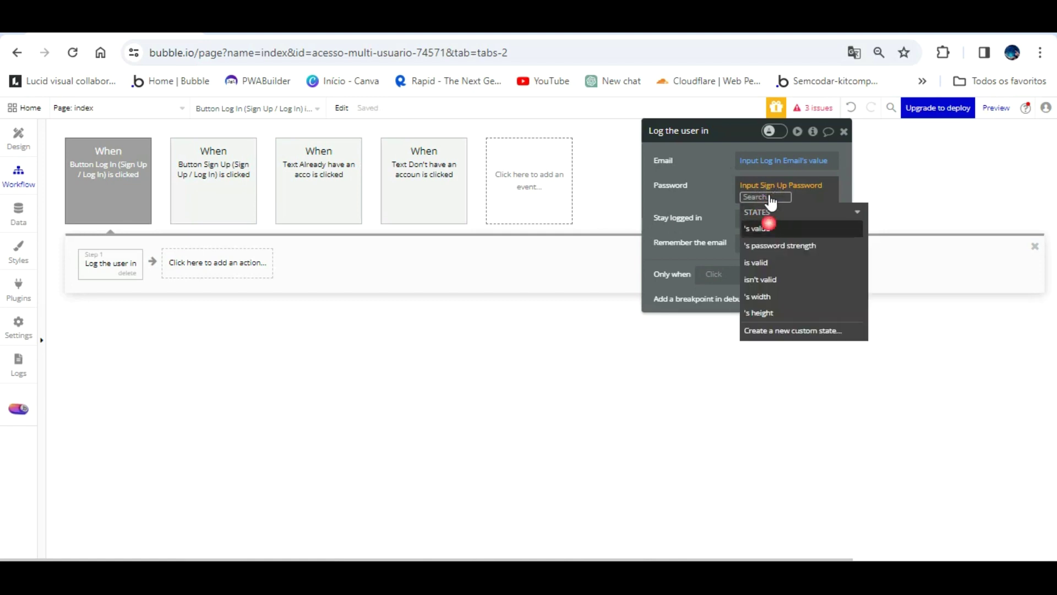
{"action": "left_click", "coordinate": [767, 226]}
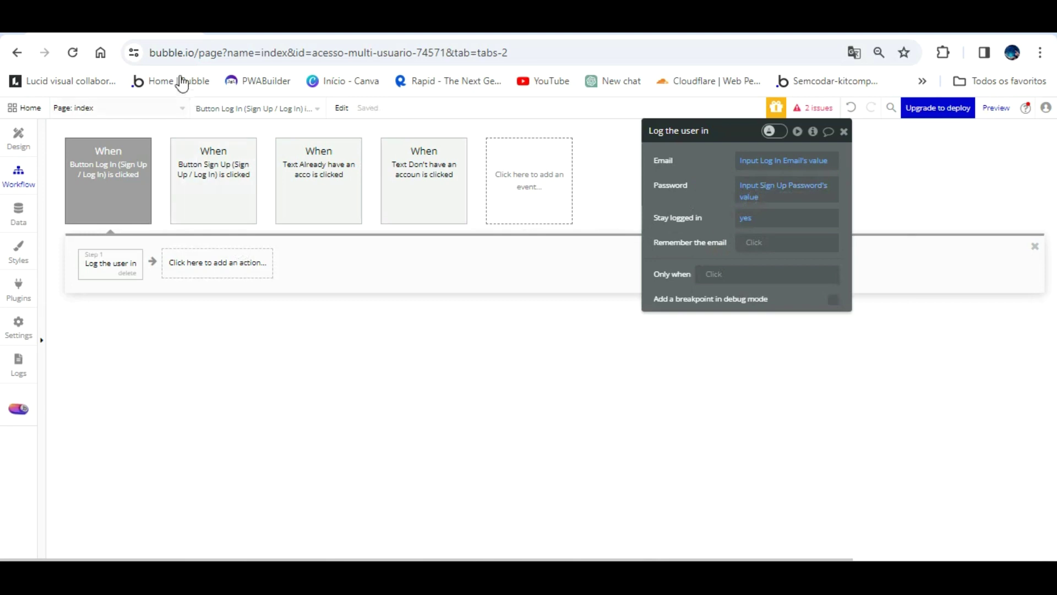
{"action": "left_click", "coordinate": [180, 107]}
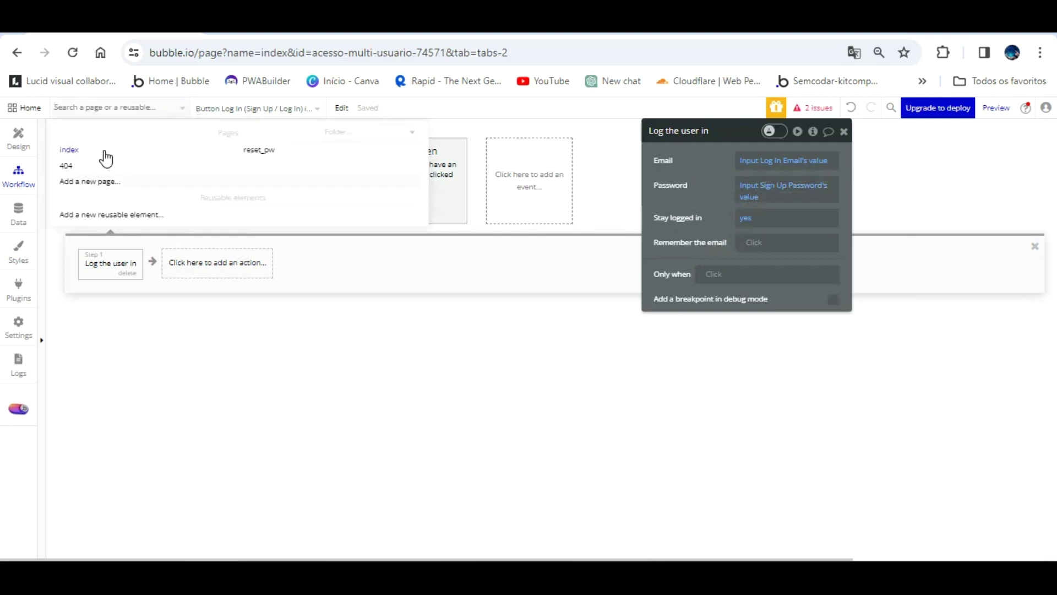
- Create a new blank page named dashboard_acesso
{"action": "left_click", "coordinate": [90, 181]}
{"action": "left_click", "coordinate": [553, 193]}
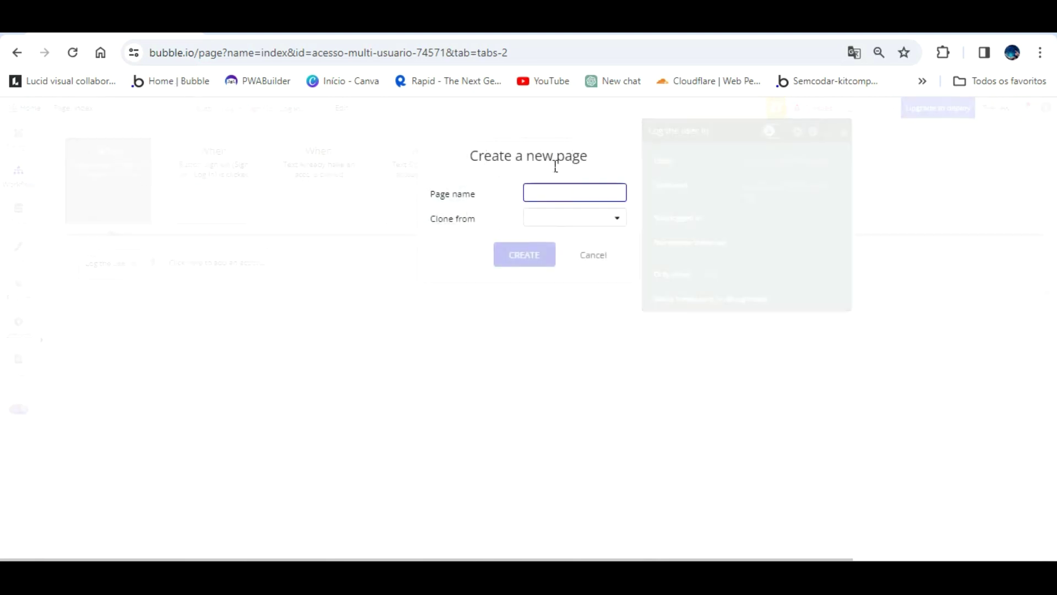
{"action": "type", "text": "das"}
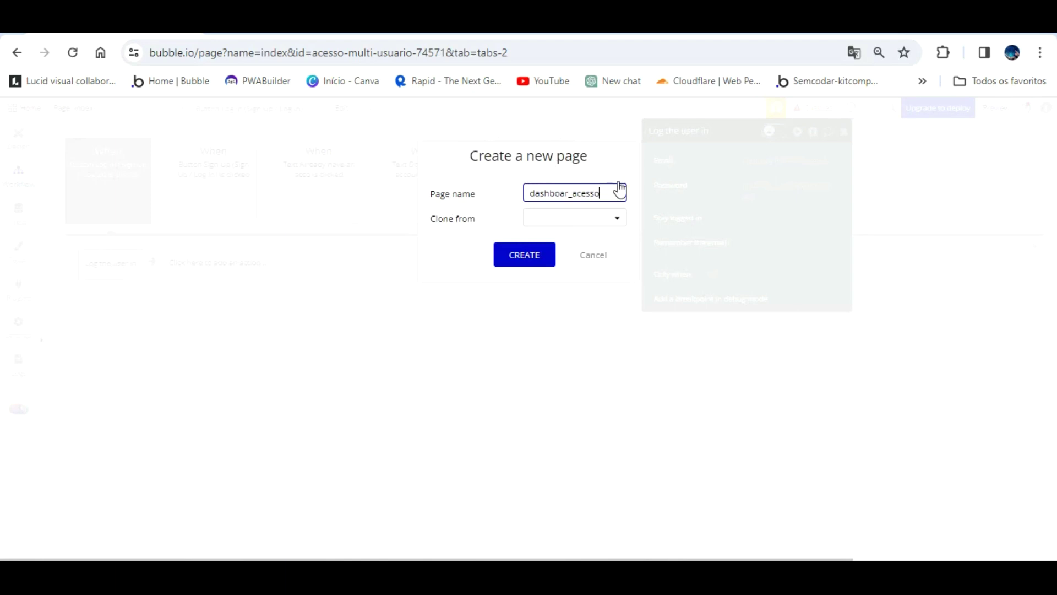
{"action": "type", "text": "hboar_acesso"}
{"action": "left_click", "coordinate": [569, 192]}
{"action": "type", "text": "d"}
{"action": "key", "text": "Return"}
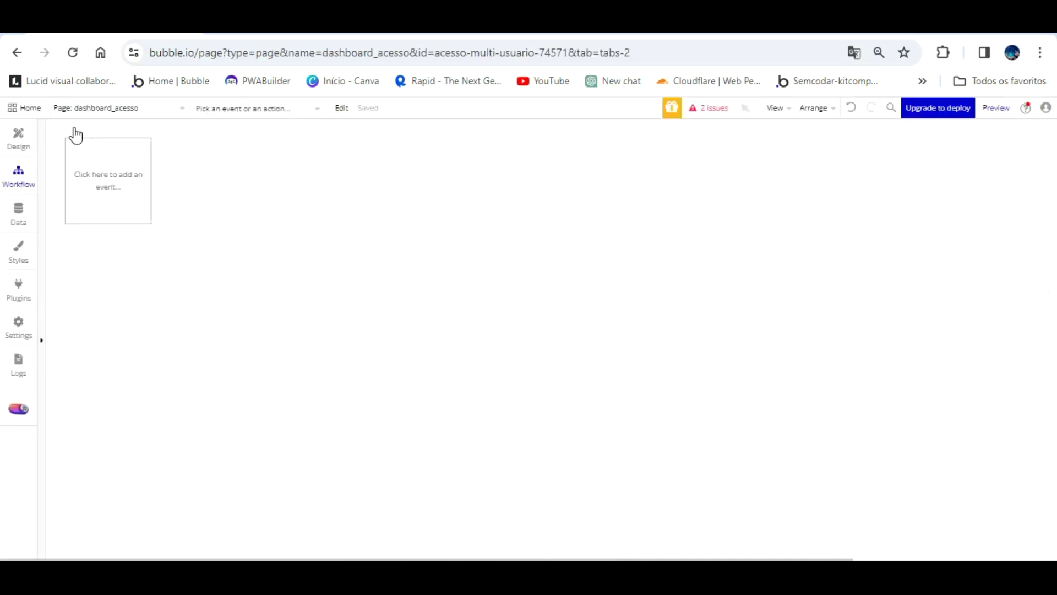
- Create the painel_de_controle page, then return to the index page's design
{"action": "left_click", "coordinate": [125, 106]}
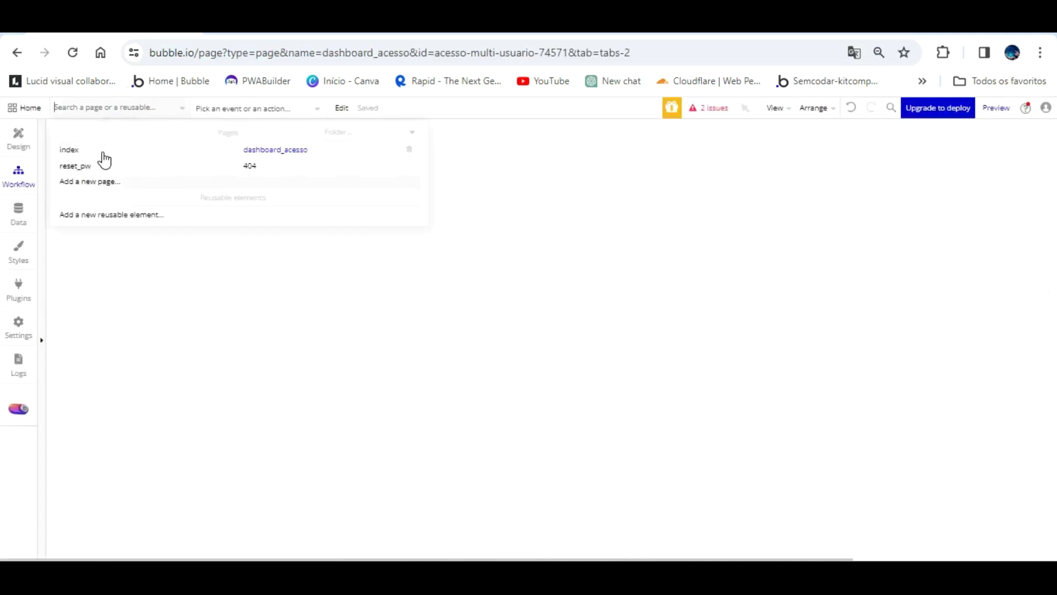
{"action": "left_click", "coordinate": [182, 181]}
{"action": "type", "text": "painel_de_controle"}
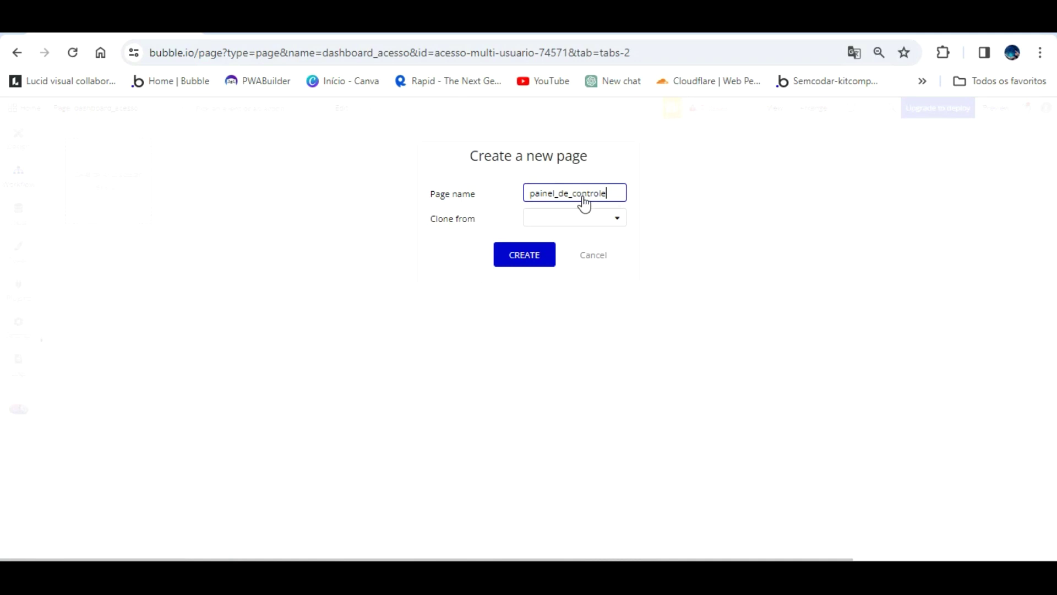
{"action": "left_click", "coordinate": [578, 218]}
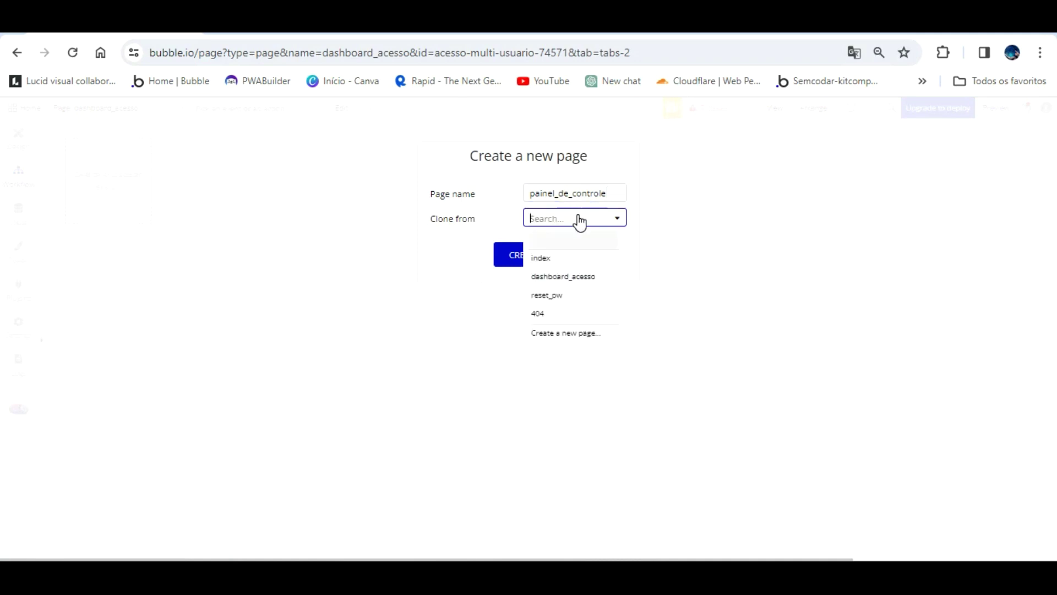
{"action": "left_click", "coordinate": [518, 253]}
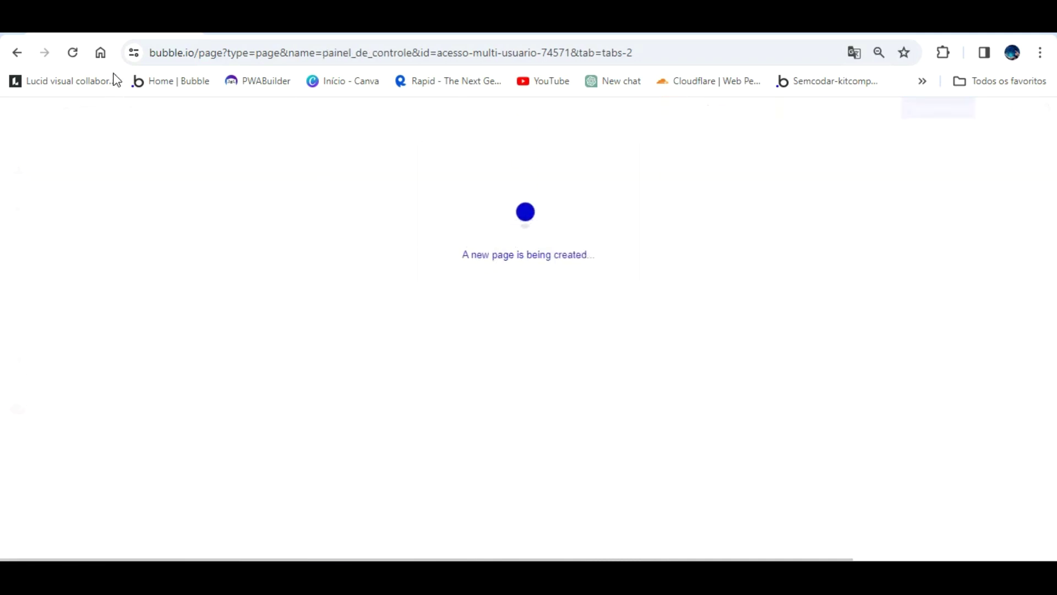
{"action": "left_click", "coordinate": [113, 111]}
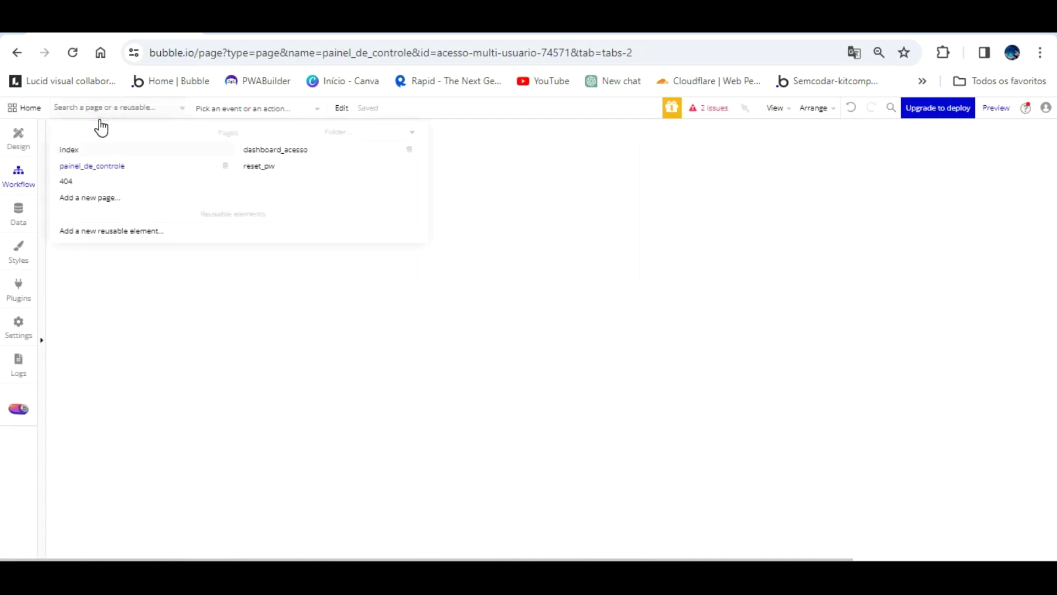
{"action": "left_click", "coordinate": [88, 149]}
{"action": "left_click", "coordinate": [19, 135]}
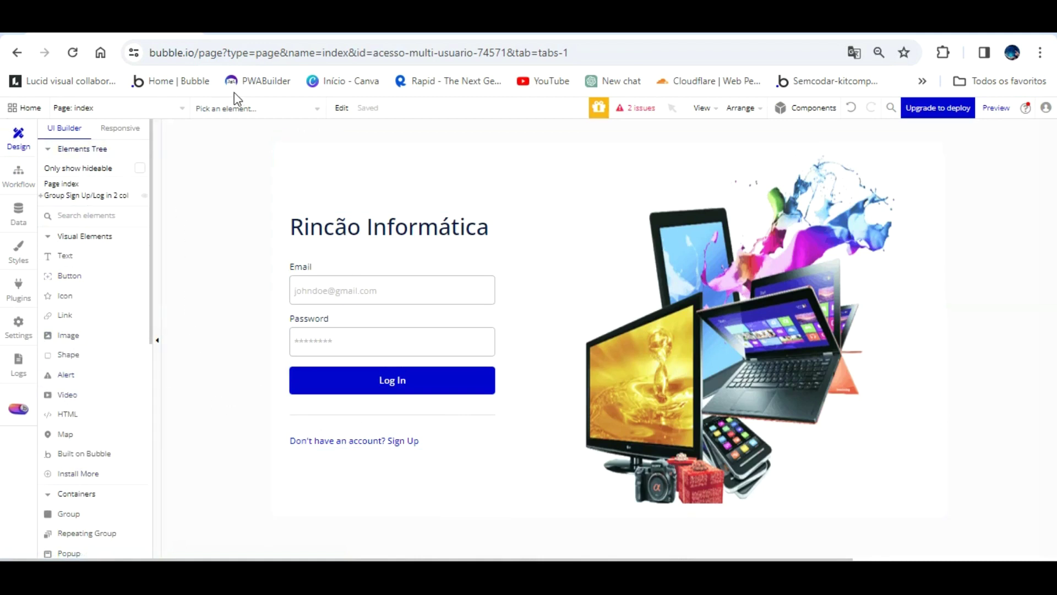
- In the Elements Tree, hide the Log In group and show the Group Sign Up form
{"action": "left_click", "coordinate": [117, 182]}
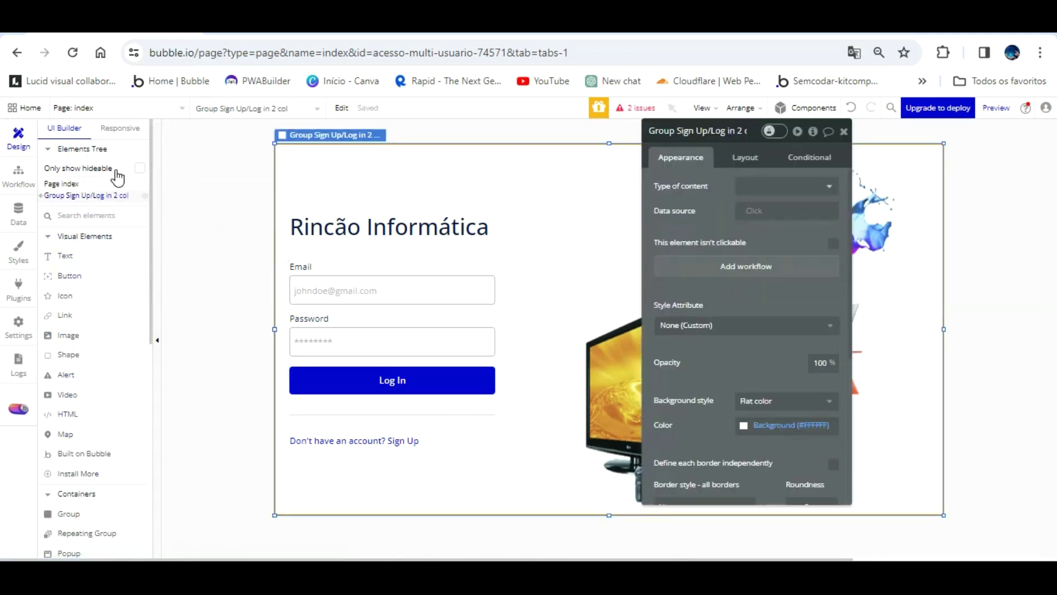
{"action": "left_click", "coordinate": [43, 184]}
{"action": "left_click", "coordinate": [59, 195]}
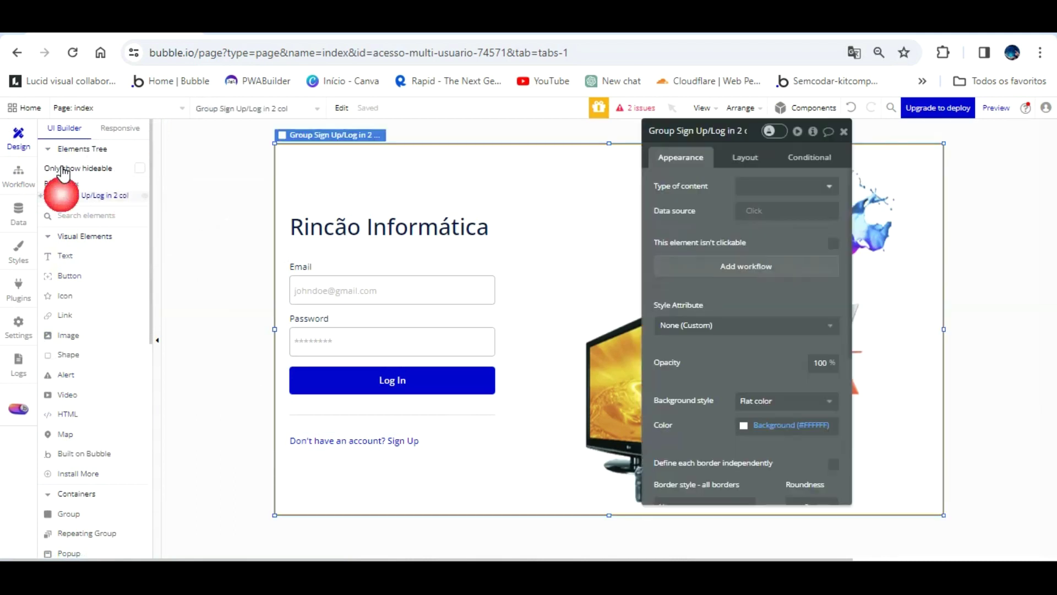
{"action": "left_click", "coordinate": [40, 195]}
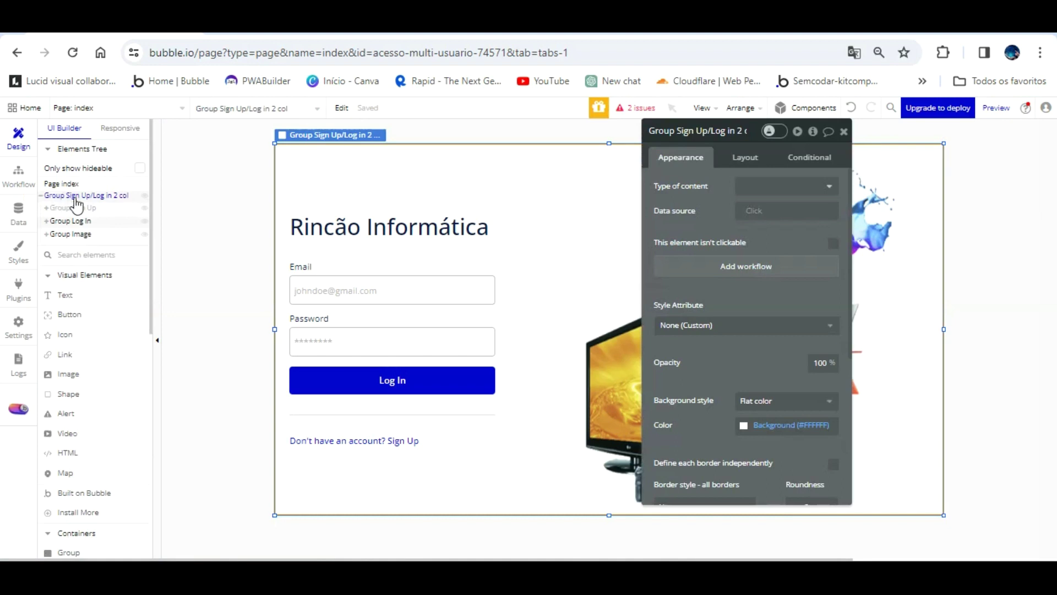
{"action": "left_click", "coordinate": [144, 221]}
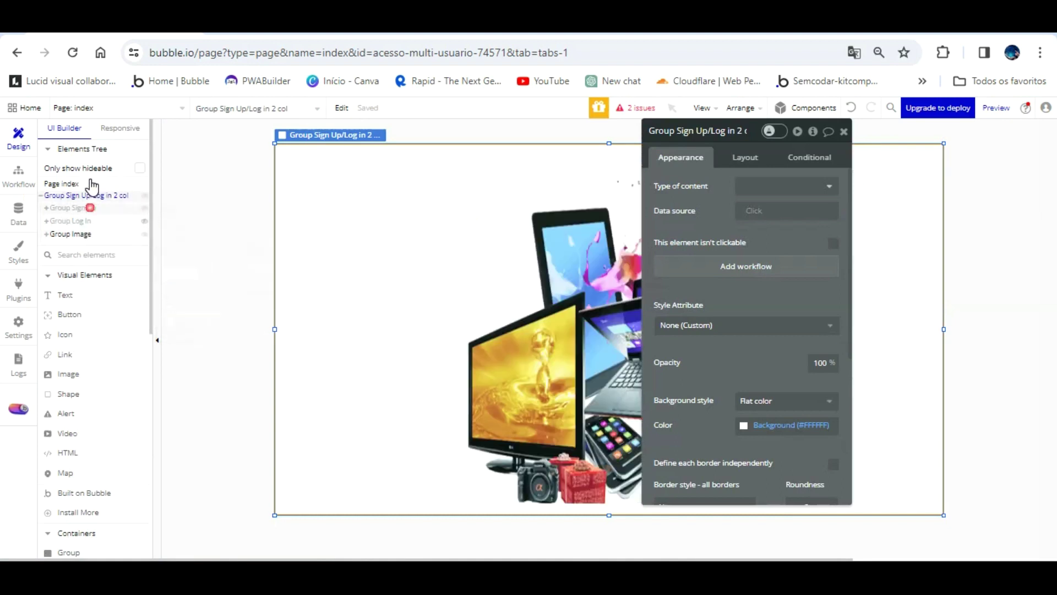
{"action": "left_click", "coordinate": [70, 208]}
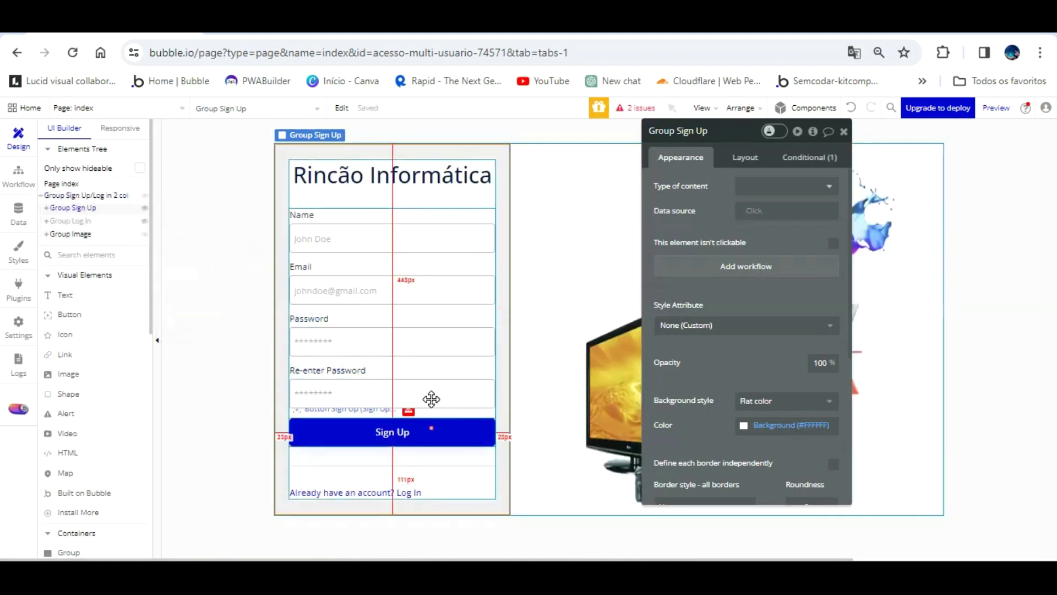
- In the Sign Up button's workflow, make Sign the user up require a password confirmation
{"action": "left_click", "coordinate": [432, 432]}
{"action": "left_click", "coordinate": [722, 241]}
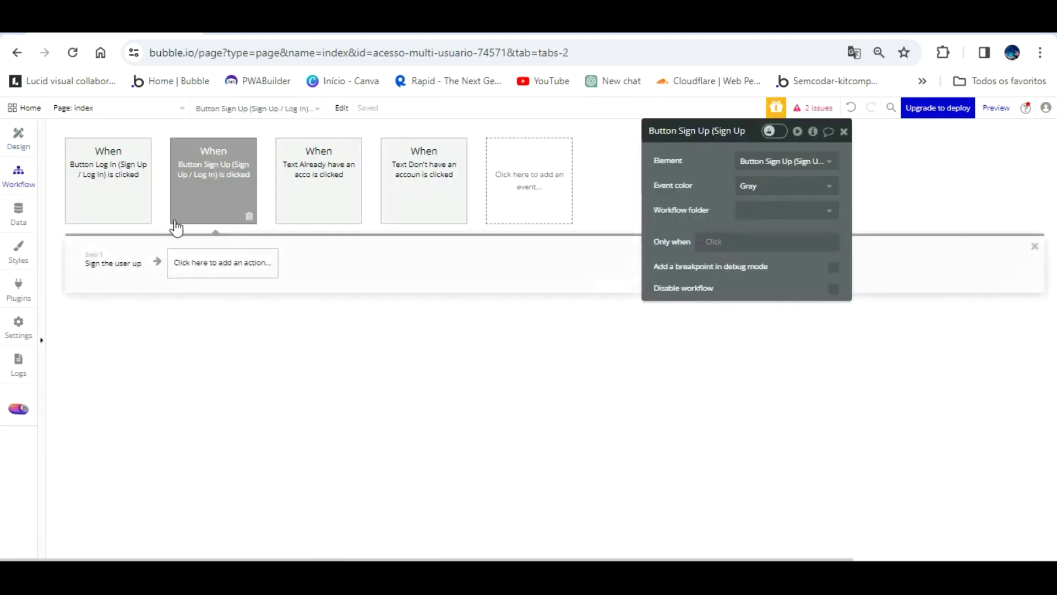
{"action": "left_click", "coordinate": [137, 256]}
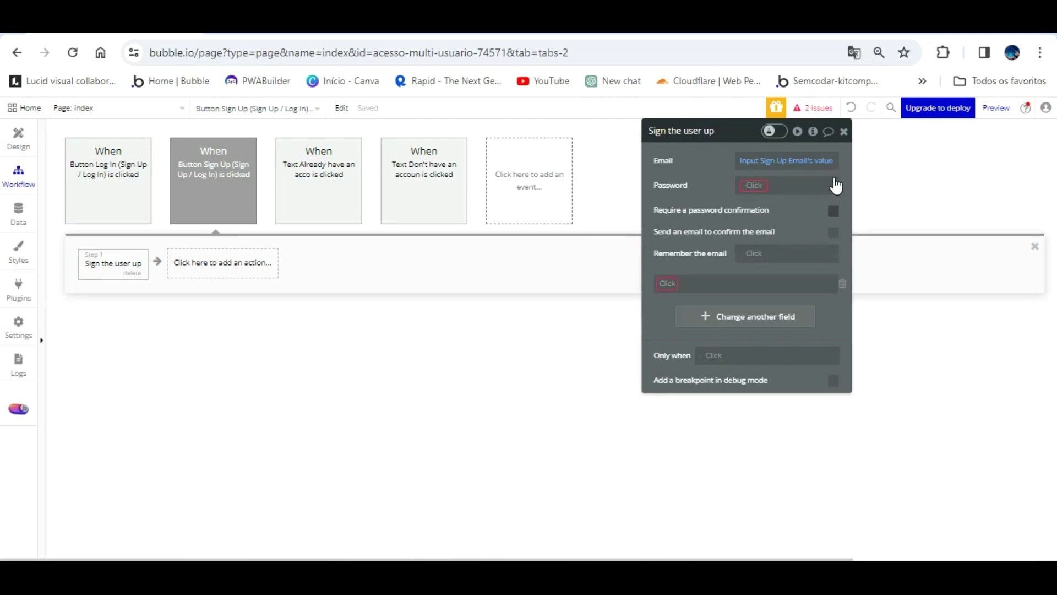
{"action": "left_click", "coordinate": [834, 211]}
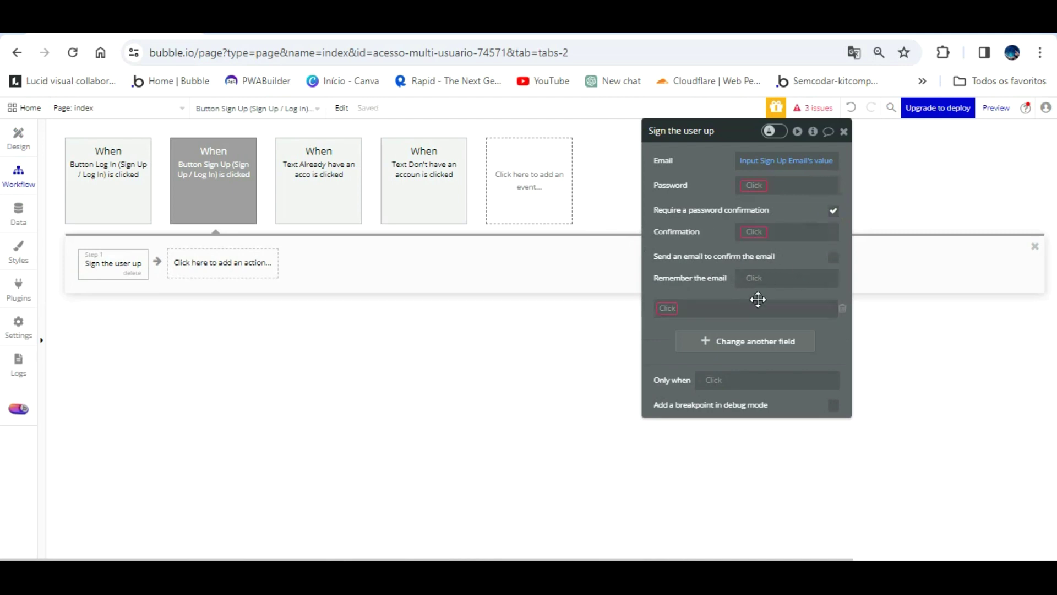
{"action": "left_click", "coordinate": [705, 319]}
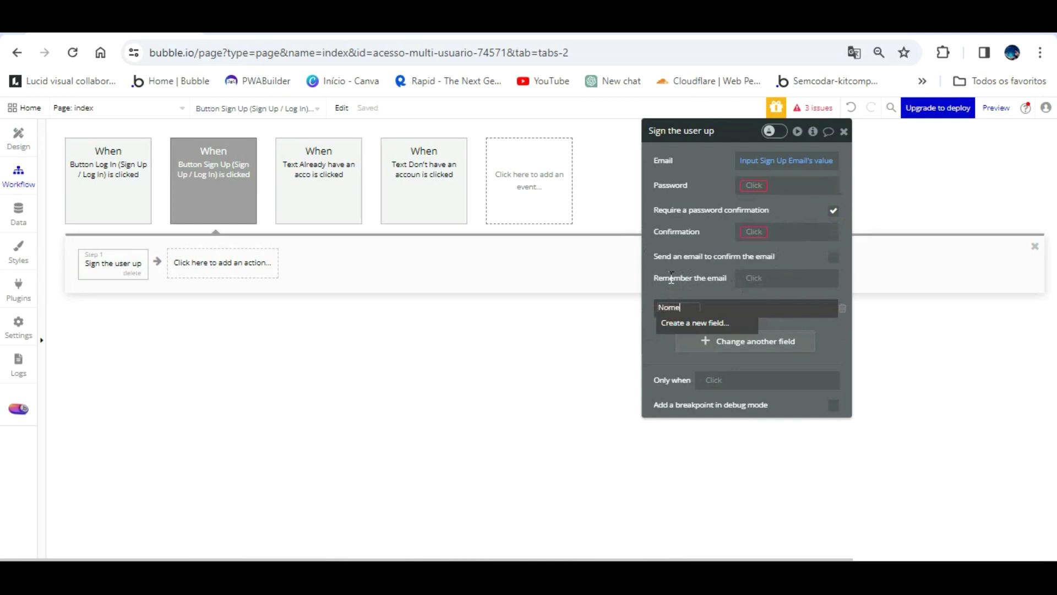
{"action": "left_click", "coordinate": [700, 291]}
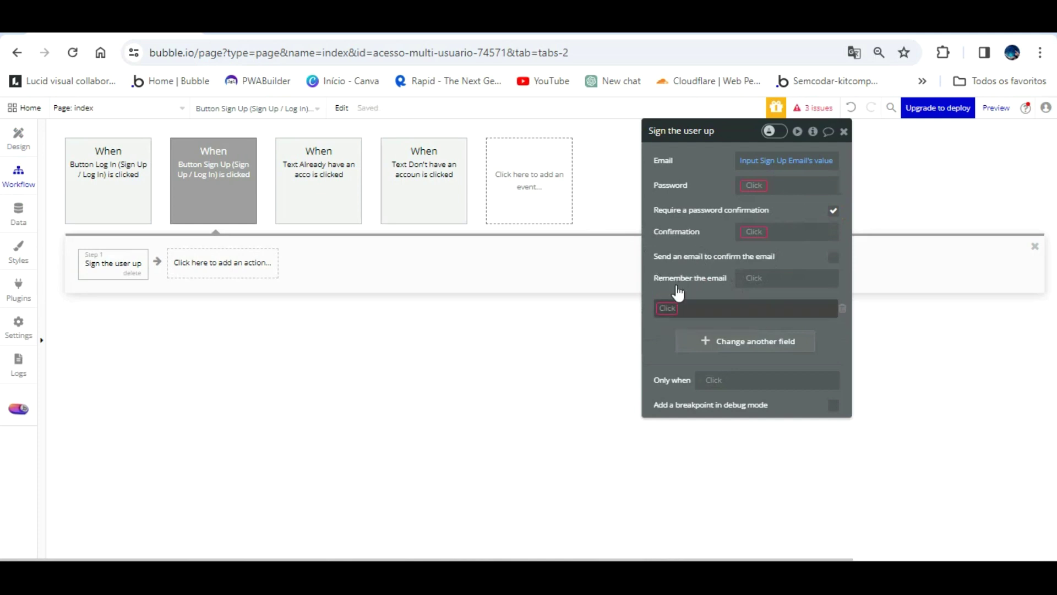
- Replace the Sign the user up step, taking Email from Input Sign Up Email's value
{"action": "left_click", "coordinate": [130, 274]}
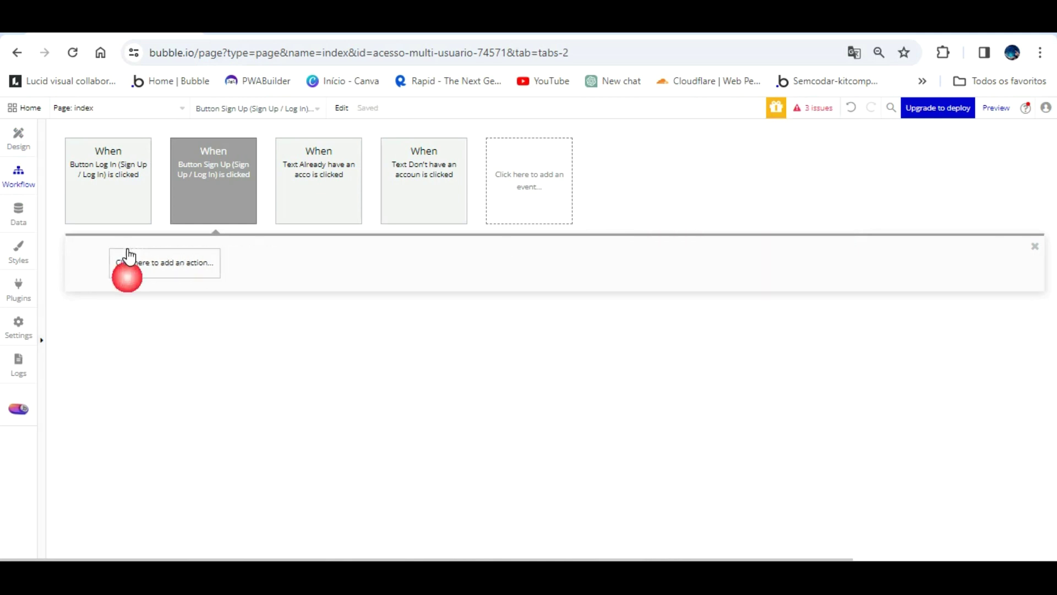
{"action": "left_click", "coordinate": [189, 175]}
{"action": "left_click", "coordinate": [160, 259]}
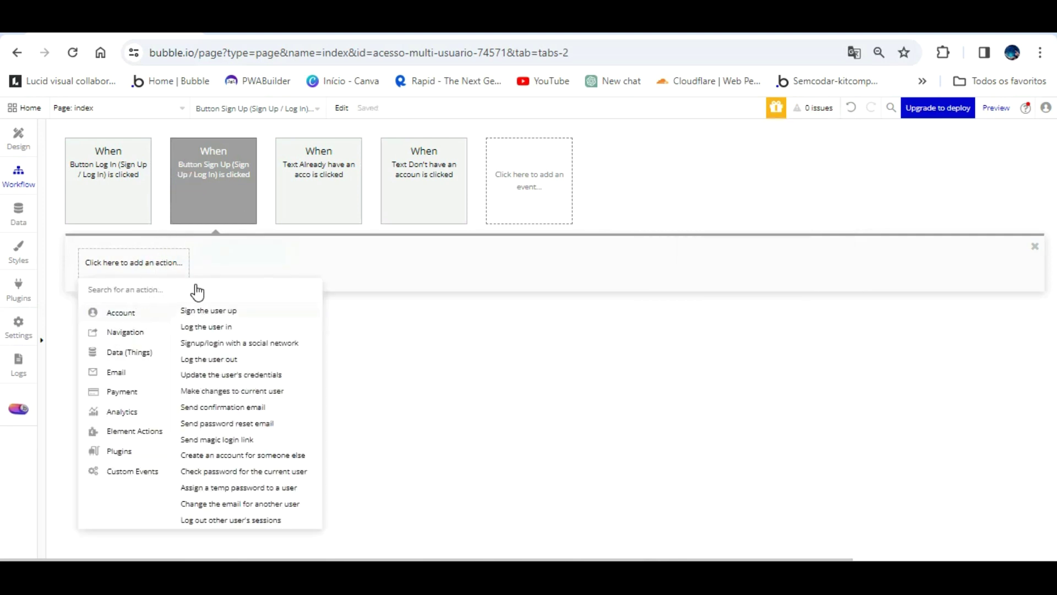
{"action": "left_click", "coordinate": [205, 310]}
{"action": "left_click", "coordinate": [754, 160]}
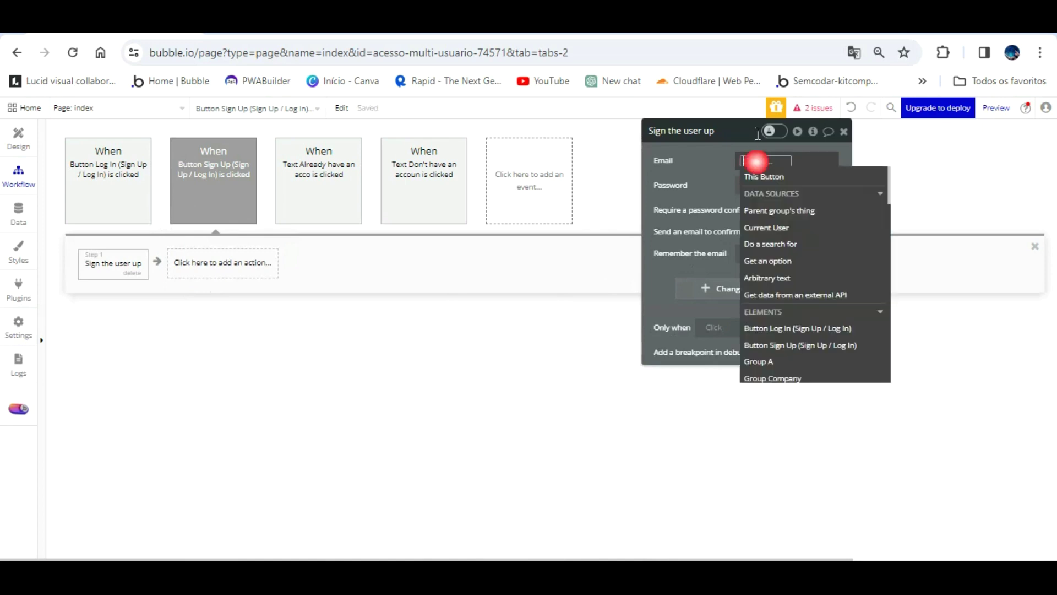
{"action": "scroll", "coordinate": [825, 281], "scroll_direction": "down", "scroll_amount": 1}
{"action": "scroll", "coordinate": [827, 283], "scroll_direction": "down", "scroll_amount": 5}
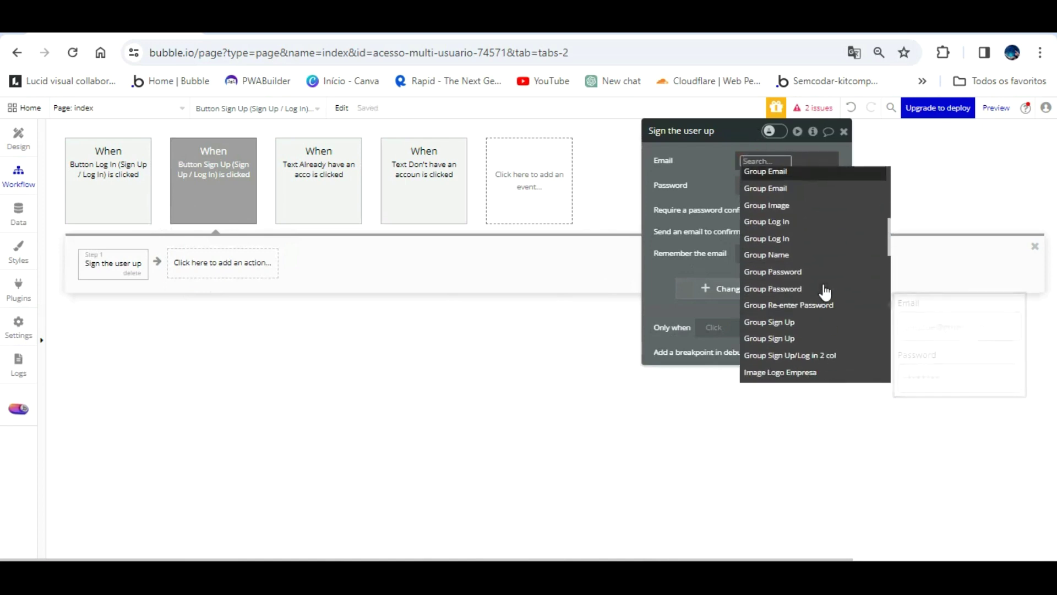
{"action": "scroll", "coordinate": [824, 292], "scroll_direction": "down", "scroll_amount": 3}
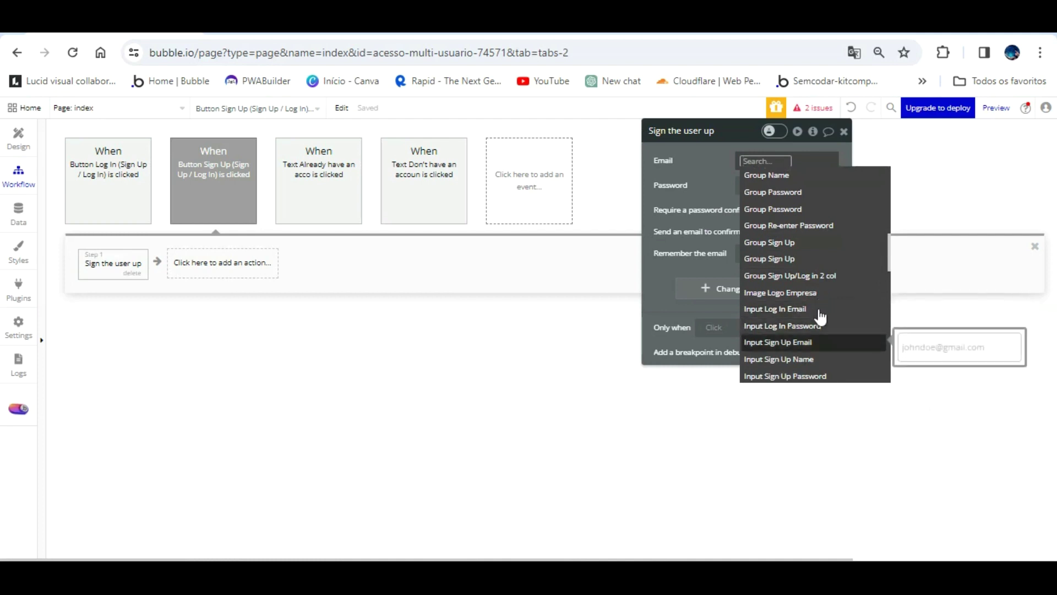
{"action": "left_click", "coordinate": [812, 342]}
{"action": "left_click", "coordinate": [760, 204]}
{"action": "left_click", "coordinate": [720, 156]}
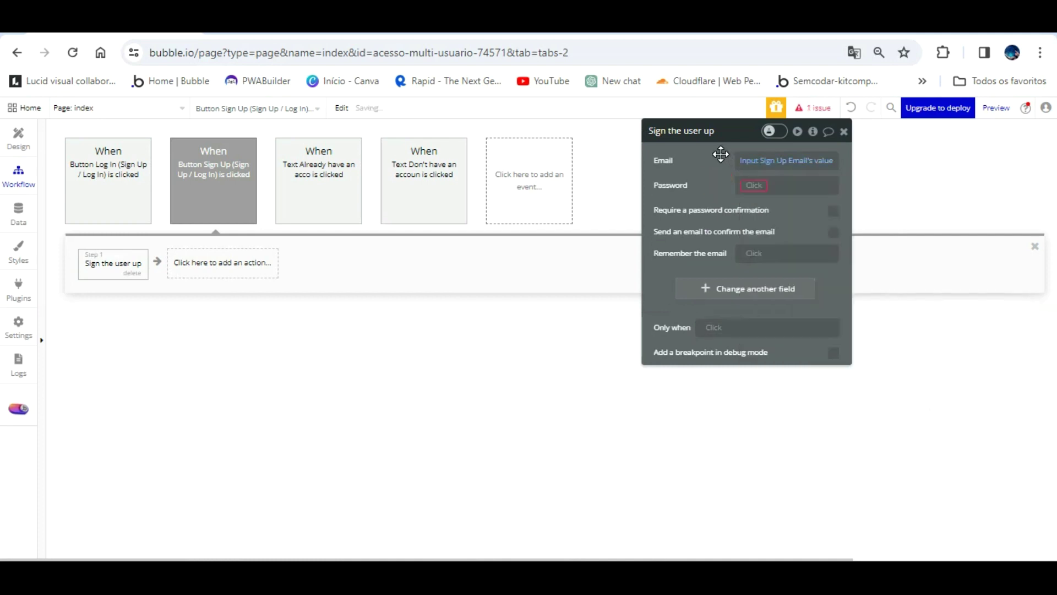
- Set the sign-up Password to Input Sign Up Password's value
{"action": "left_click", "coordinate": [765, 178]}
{"action": "scroll", "coordinate": [815, 308], "scroll_direction": "down", "scroll_amount": 6}
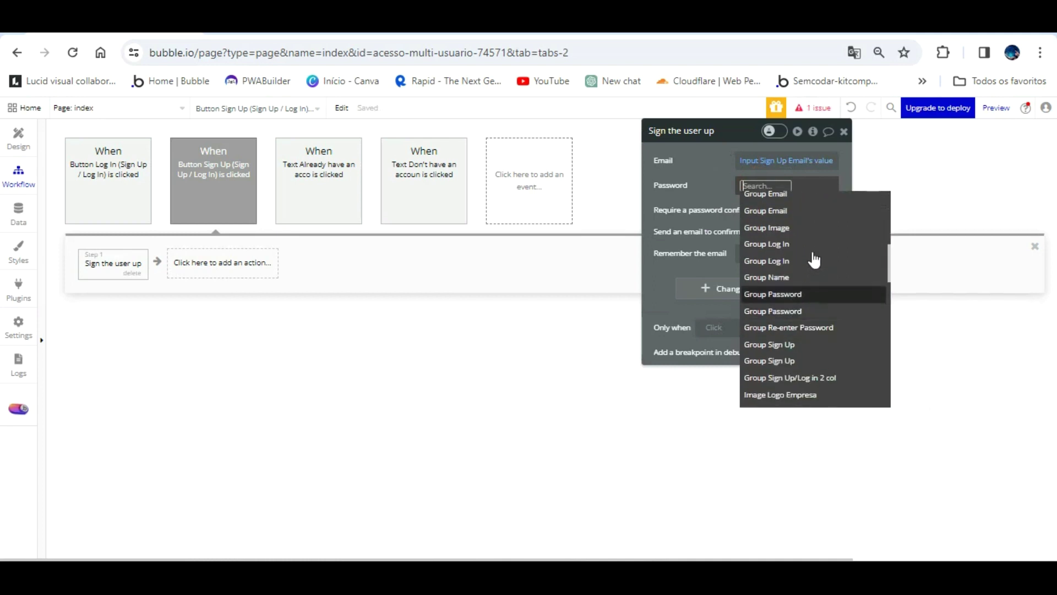
{"action": "scroll", "coordinate": [809, 245], "scroll_direction": "down", "scroll_amount": 1}
{"action": "scroll", "coordinate": [811, 253], "scroll_direction": "down", "scroll_amount": 3}
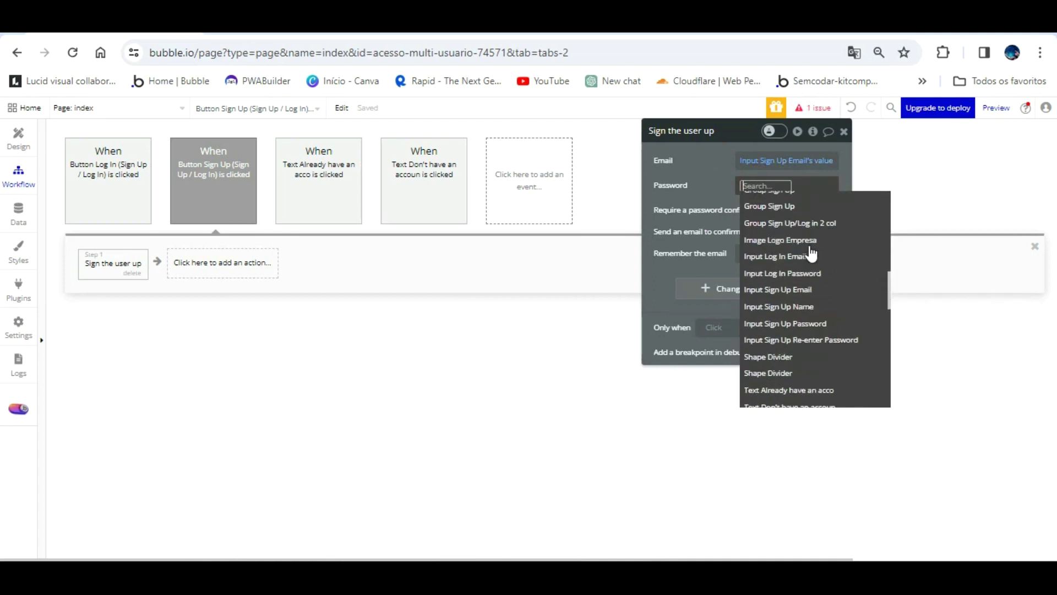
{"action": "left_click", "coordinate": [824, 323]}
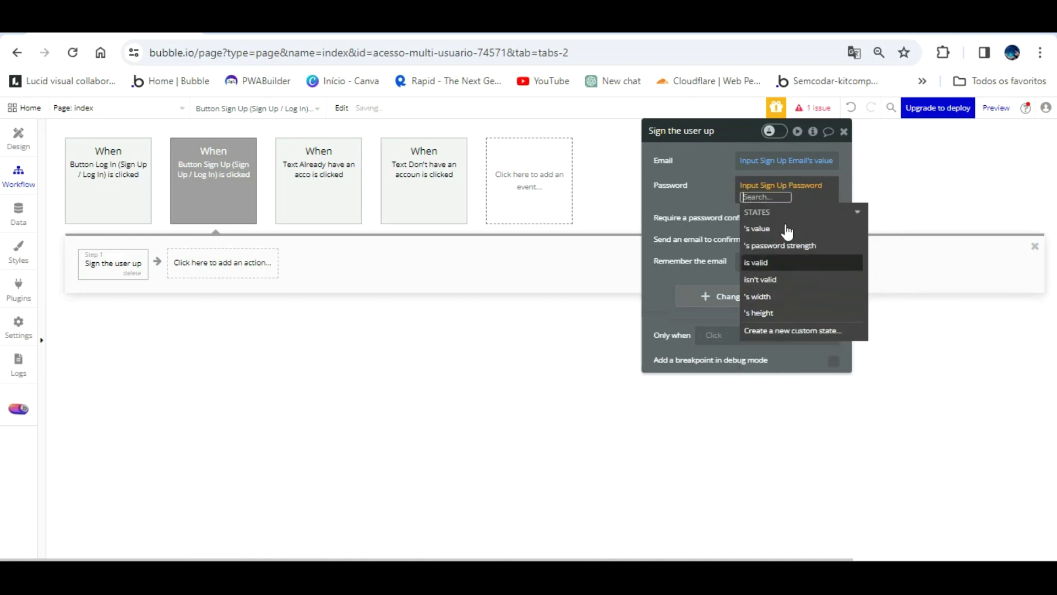
{"action": "left_click", "coordinate": [771, 211]}
{"action": "left_click", "coordinate": [717, 179]}
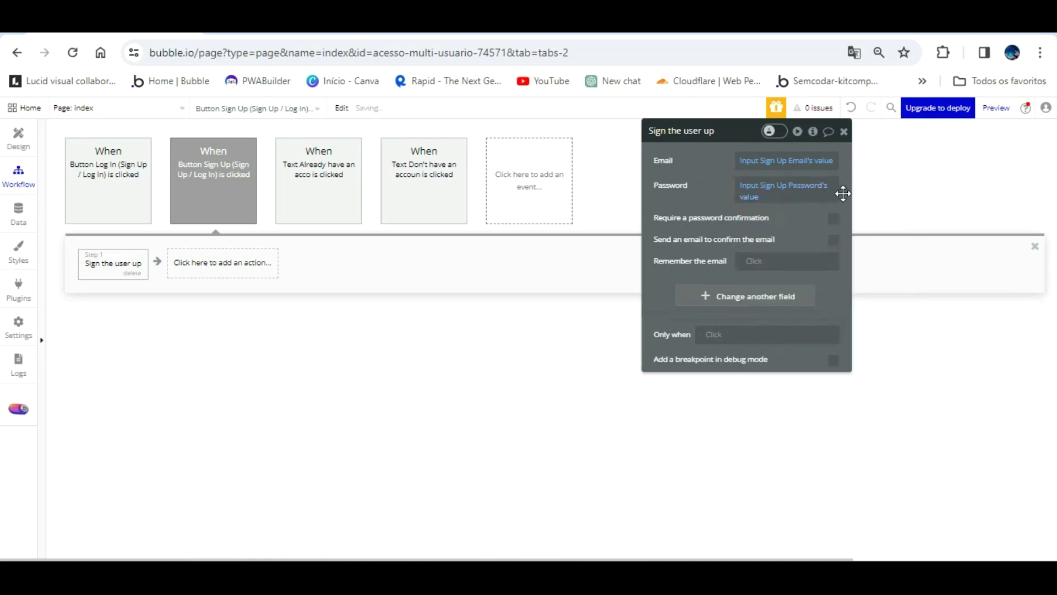
- Require confirmation and take it from Input Sign Up Re-enter Password's value
{"action": "left_click", "coordinate": [833, 218]}
{"action": "left_click", "coordinate": [758, 237]}
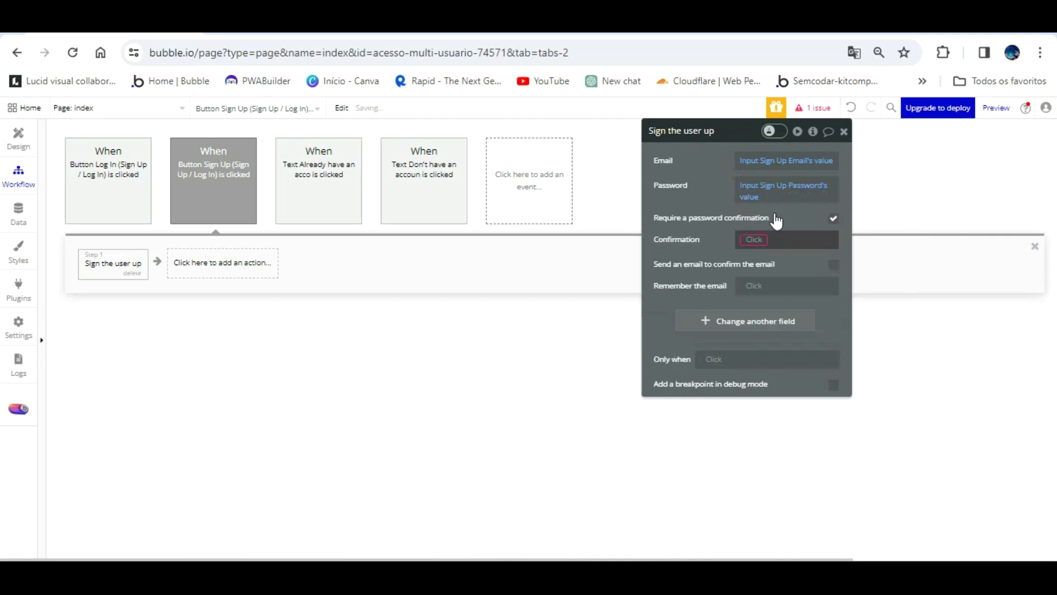
{"action": "scroll", "coordinate": [804, 310], "scroll_direction": "down", "scroll_amount": 7}
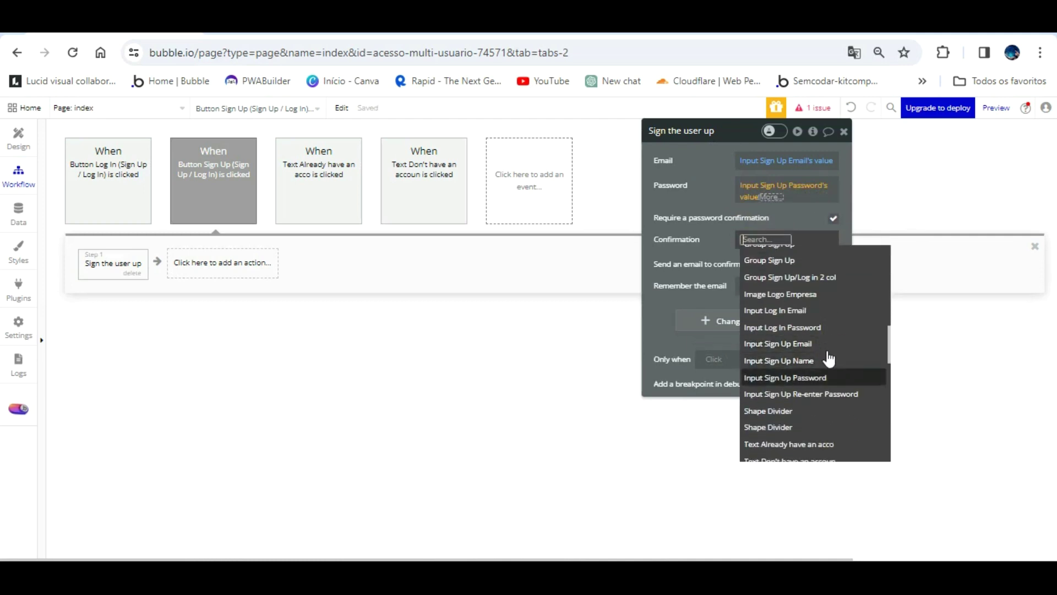
{"action": "left_click", "coordinate": [815, 394]}
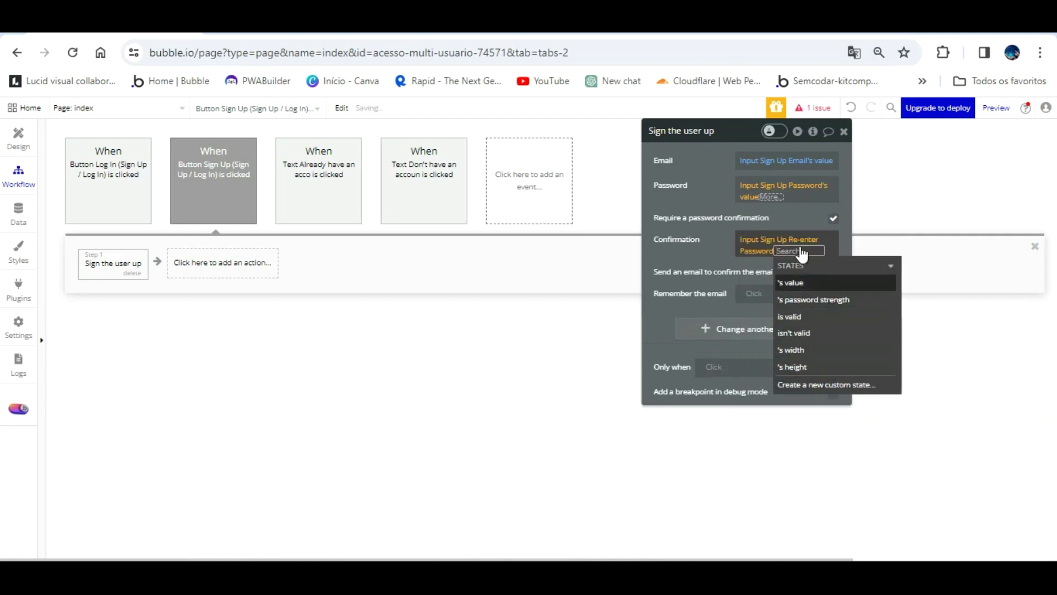
{"action": "left_click", "coordinate": [793, 298]}
{"action": "left_click", "coordinate": [721, 233]}
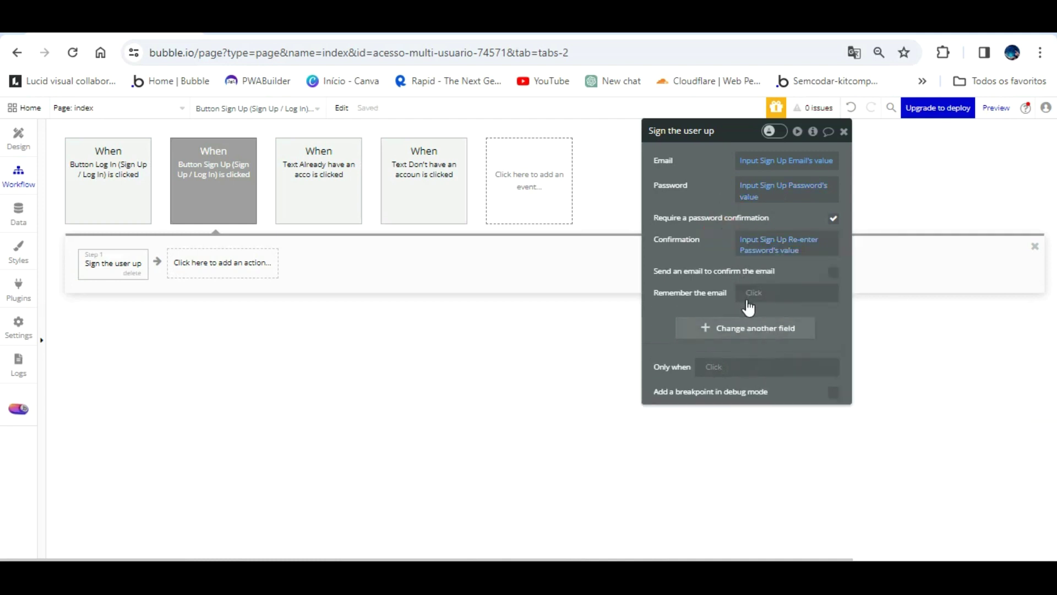
{"action": "left_click", "coordinate": [748, 328]}
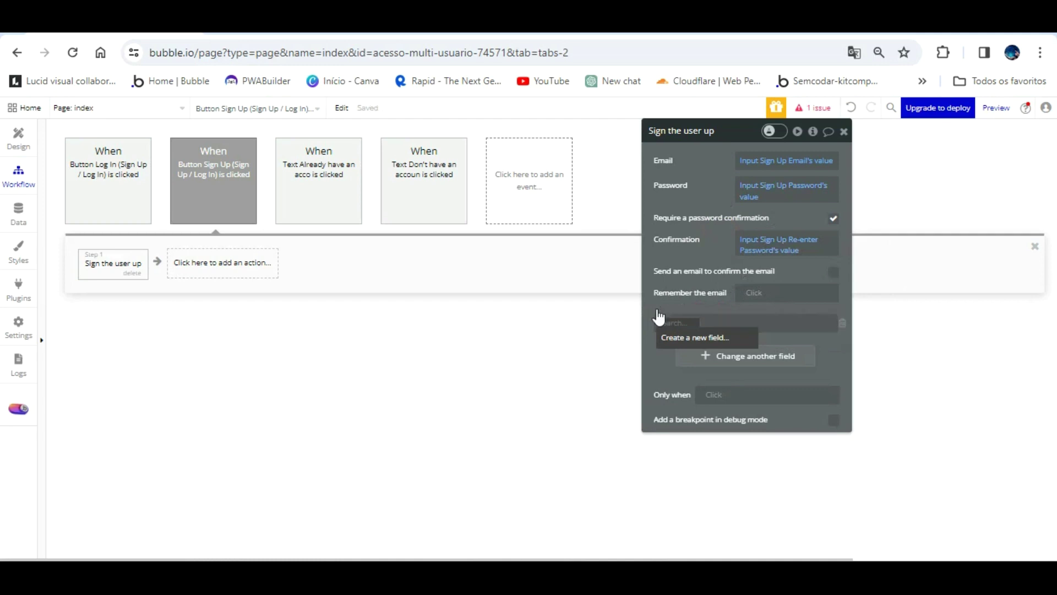
- Create a new text user field named Nome from the sign-up step
{"action": "left_click", "coordinate": [735, 356]}
{"action": "left_click", "coordinate": [679, 322]}
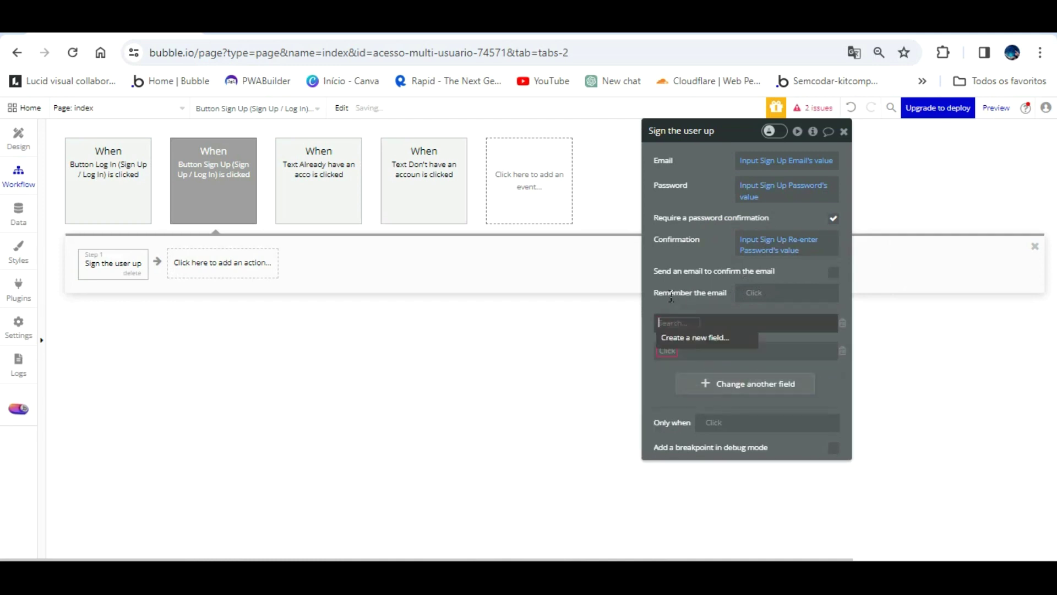
{"action": "left_click", "coordinate": [686, 337]}
{"action": "type", "text": "Nome"}
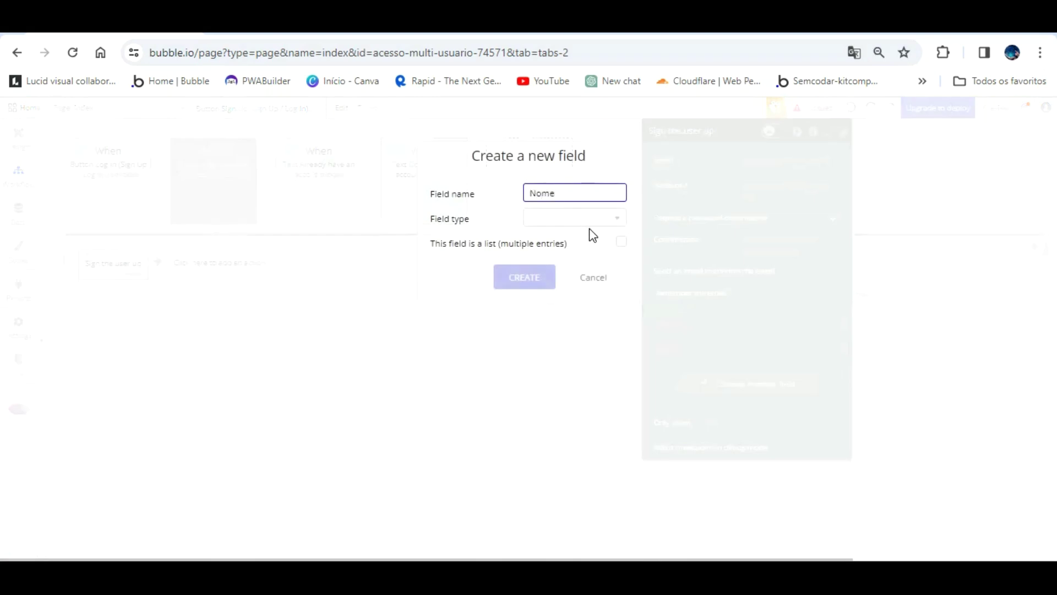
{"action": "left_click", "coordinate": [553, 219]}
{"action": "left_click", "coordinate": [535, 287]}
{"action": "left_click", "coordinate": [547, 278]}
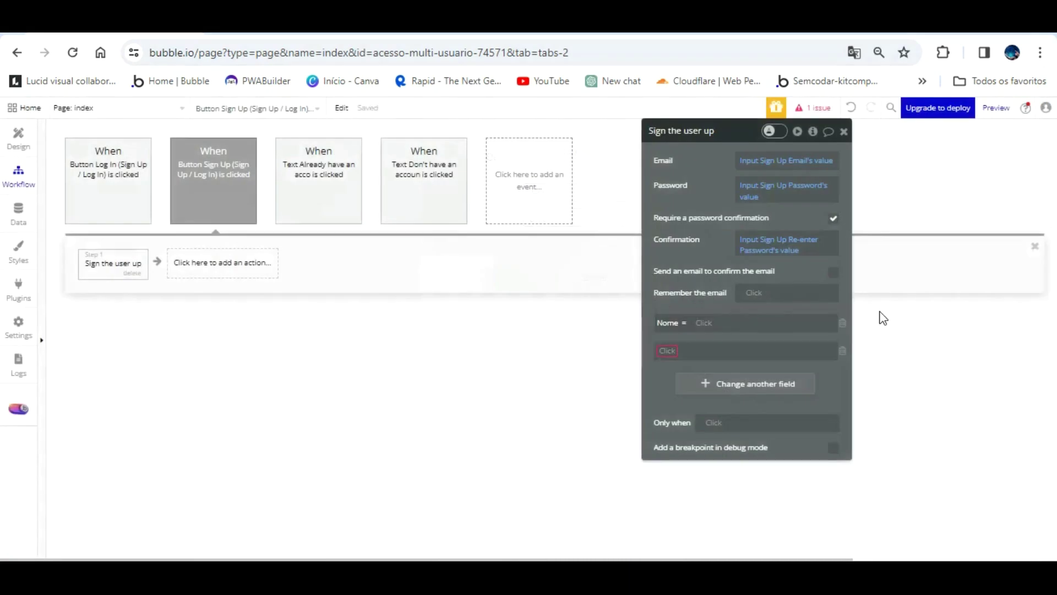
- Remove the empty extra row and fill Nome from Input Sign Up Name's value
{"action": "left_click", "coordinate": [842, 350]}
{"action": "left_click", "coordinate": [704, 323]}
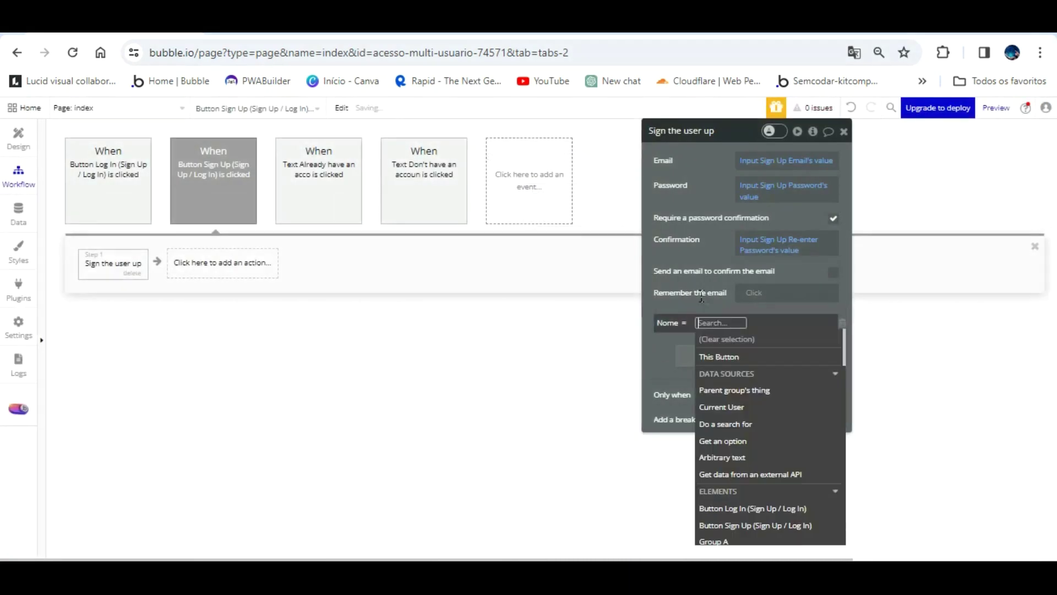
{"action": "scroll", "coordinate": [759, 467], "scroll_direction": "down", "scroll_amount": 10}
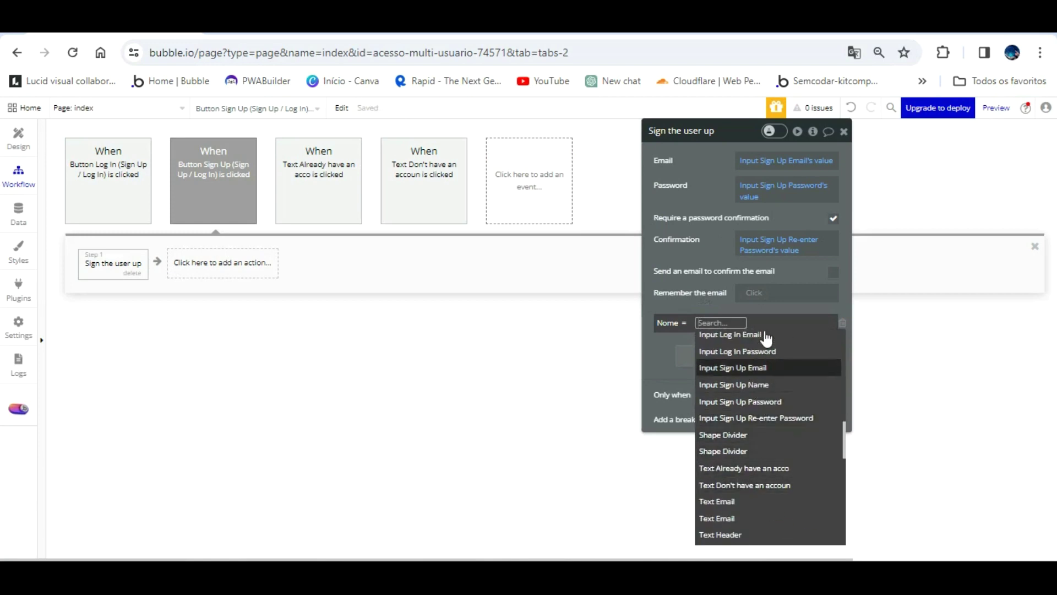
{"action": "left_click", "coordinate": [738, 384]}
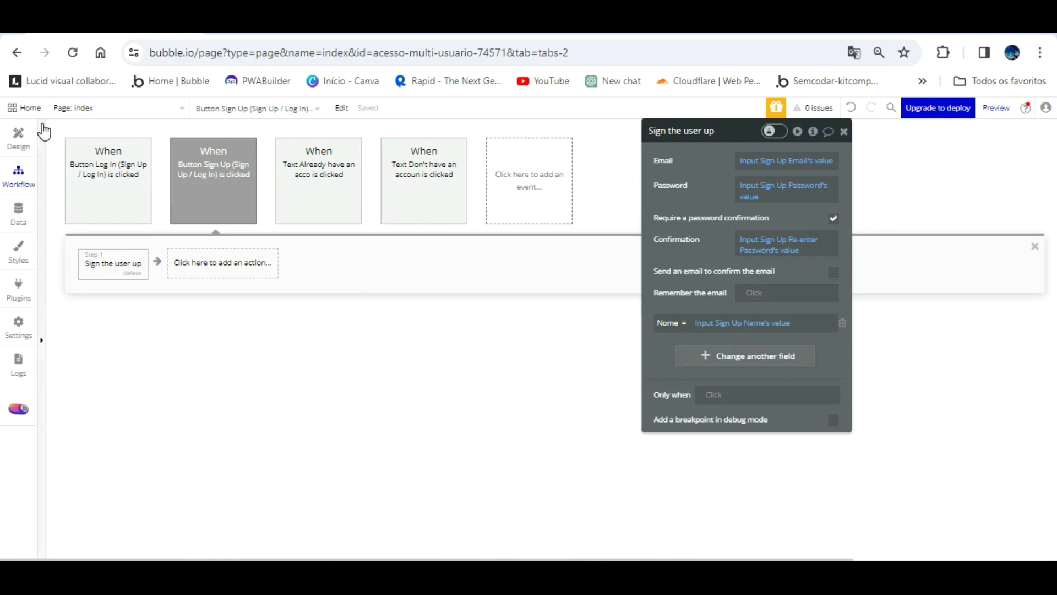
- Return to the index page design, then open the Data section
{"action": "left_click", "coordinate": [18, 138]}
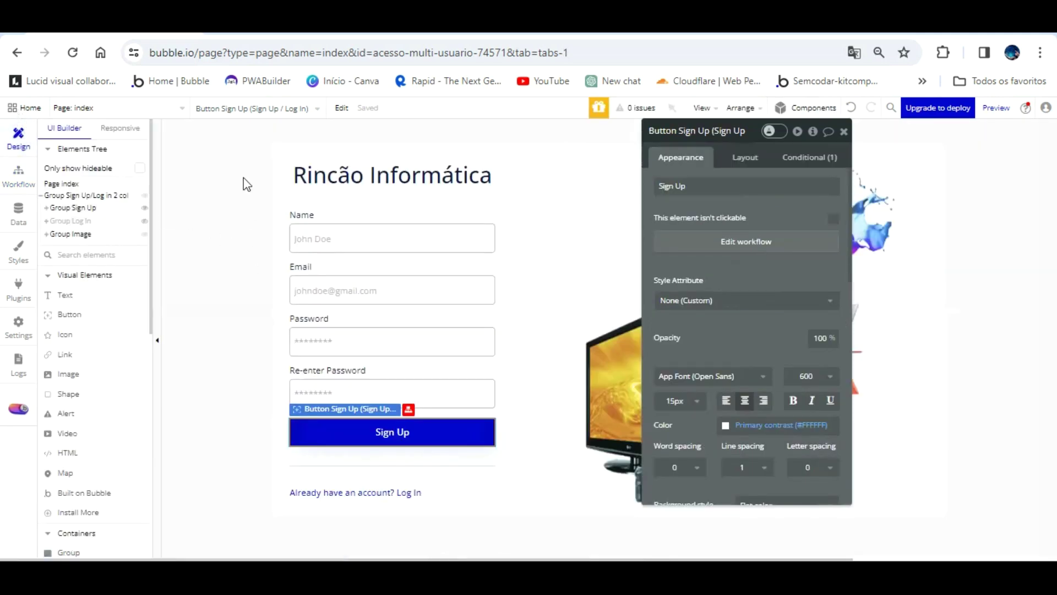
{"action": "left_click", "coordinate": [174, 108]}
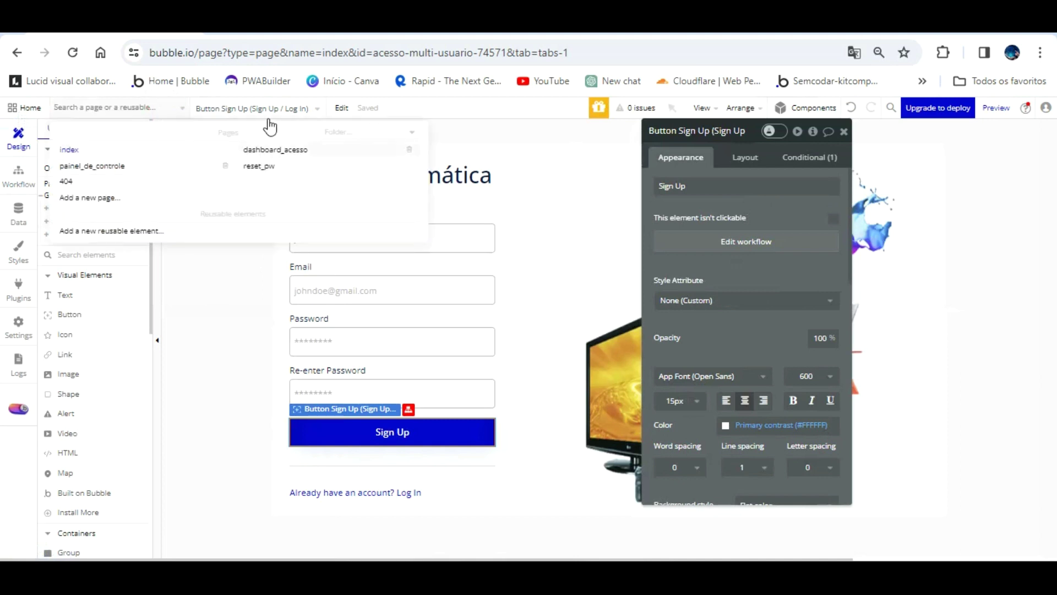
{"action": "left_click", "coordinate": [93, 108]}
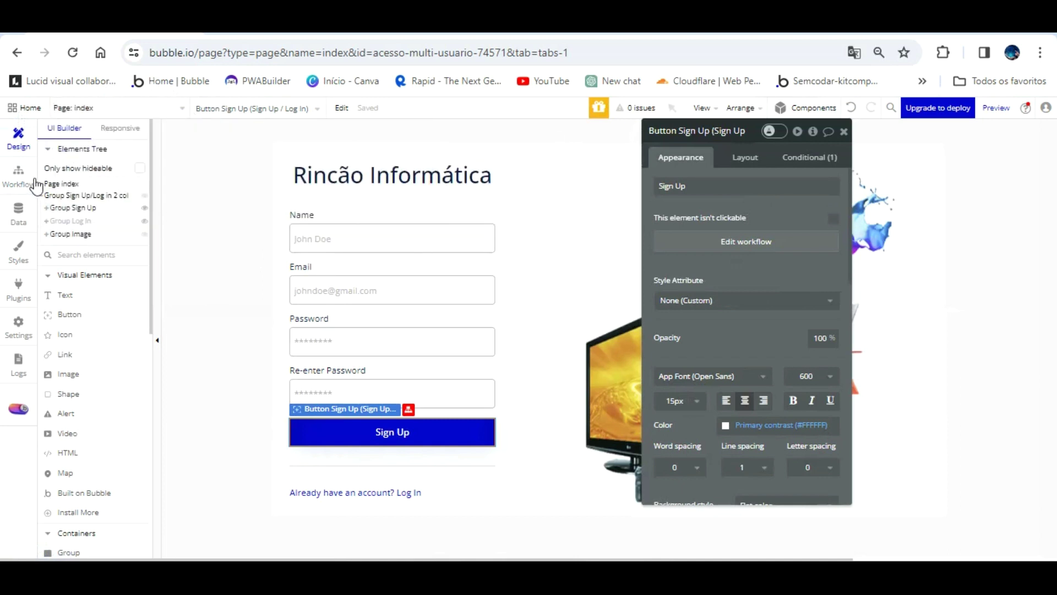
{"action": "left_click", "coordinate": [18, 212]}
- Add a text field Senha to the User data type
{"action": "left_click", "coordinate": [140, 255]}
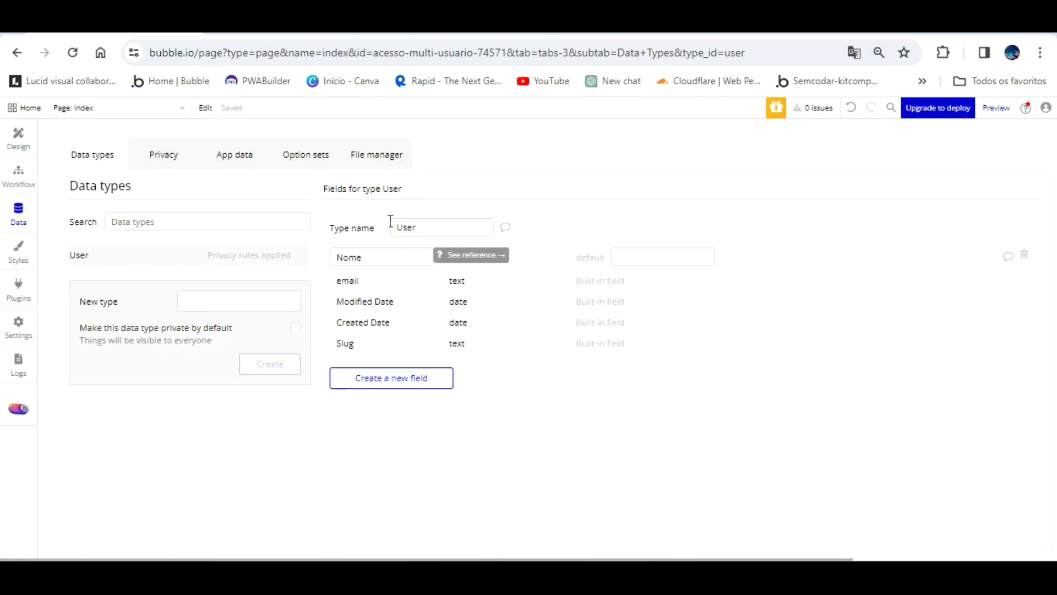
{"action": "left_click", "coordinate": [405, 378]}
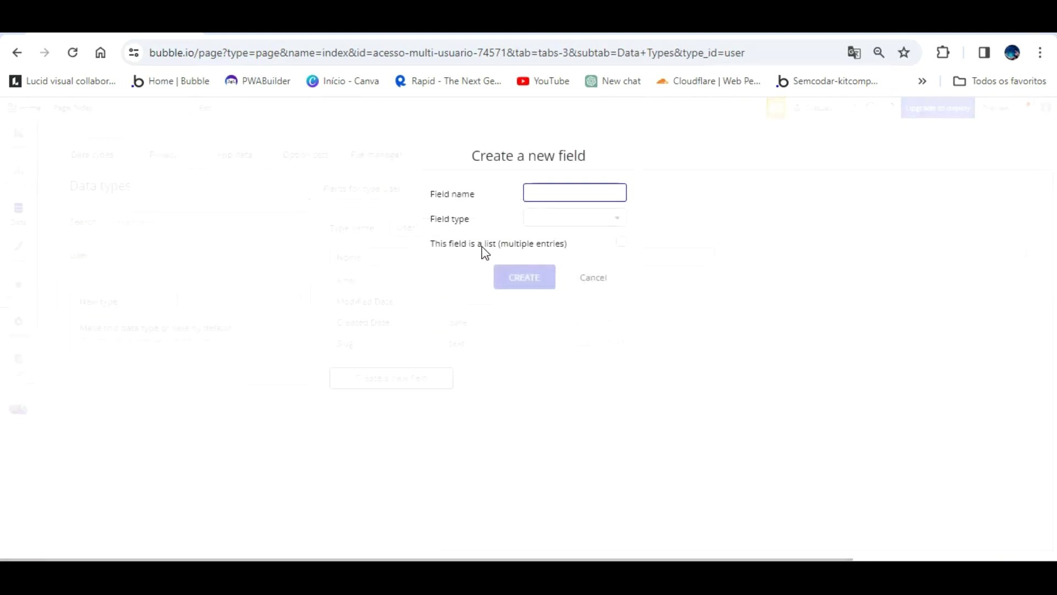
{"action": "type", "text": "sen"}
{"action": "key", "text": "BackSpace"}
{"action": "key", "text": "BackSpace"}
{"action": "key", "text": "BackSpace"}
{"action": "key", "text": "BackSpace"}
{"action": "left_click", "coordinate": [564, 217]}
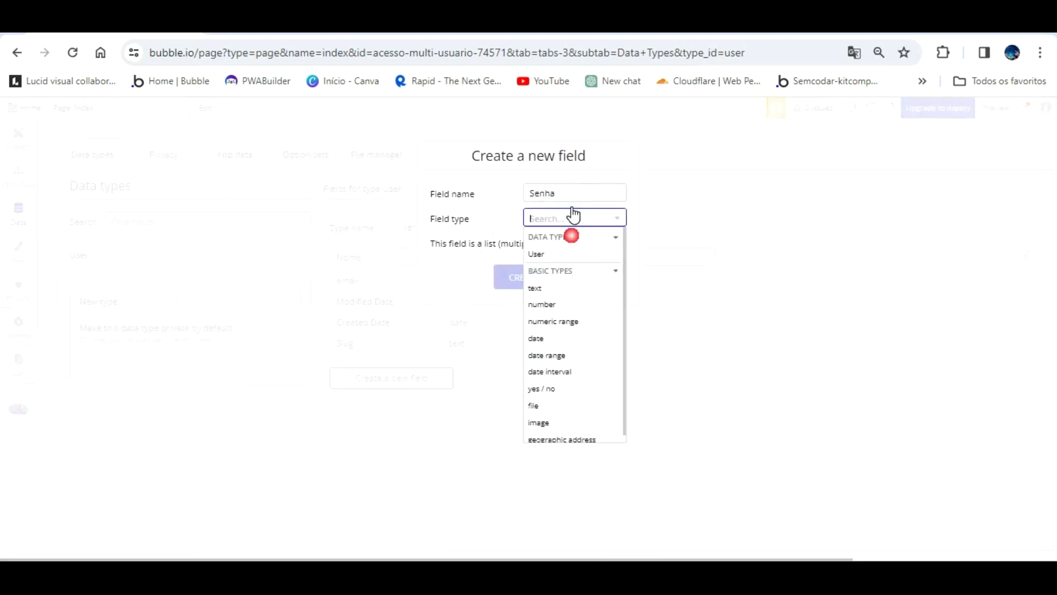
{"action": "left_click", "coordinate": [536, 288]}
{"action": "left_click", "coordinate": [520, 277]}
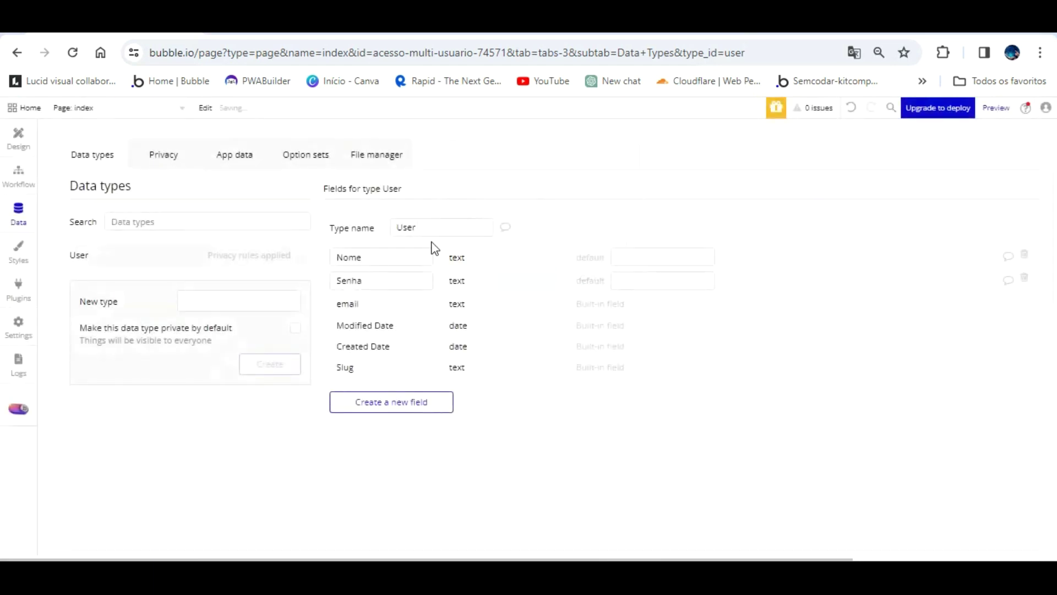
- Add text fields Foto do perfil and Titulo da função to User
{"action": "left_click", "coordinate": [392, 401]}
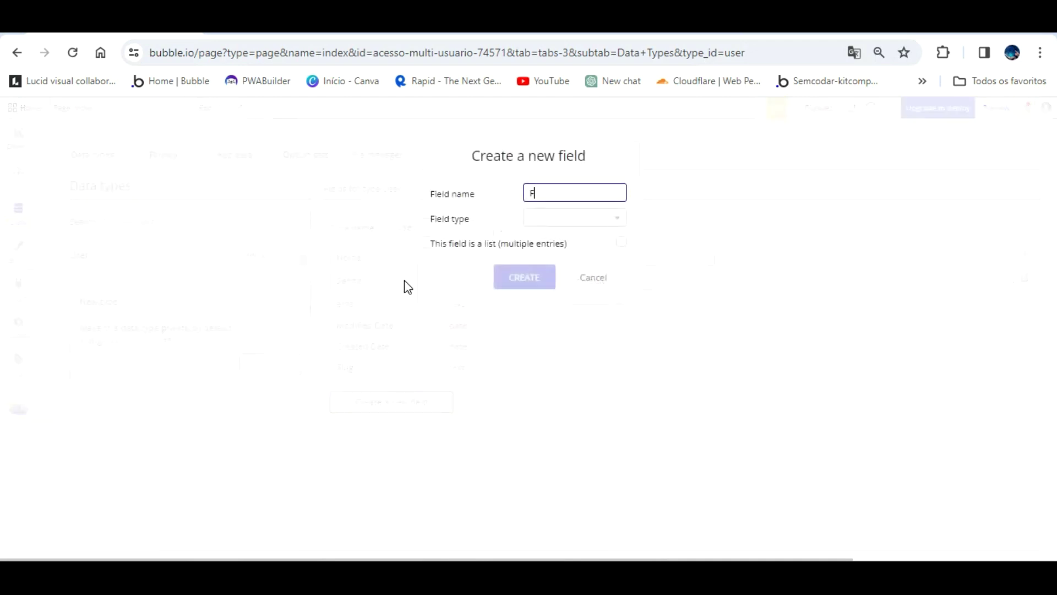
{"action": "type", "text": "Foto do perfil"}
{"action": "left_click", "coordinate": [575, 218]}
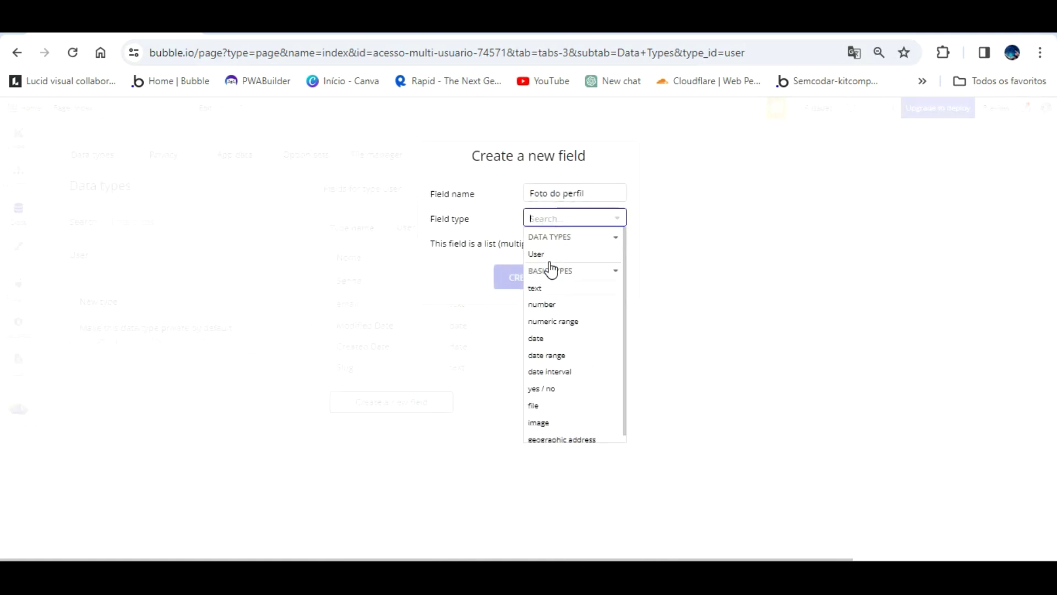
{"action": "left_click", "coordinate": [547, 287]}
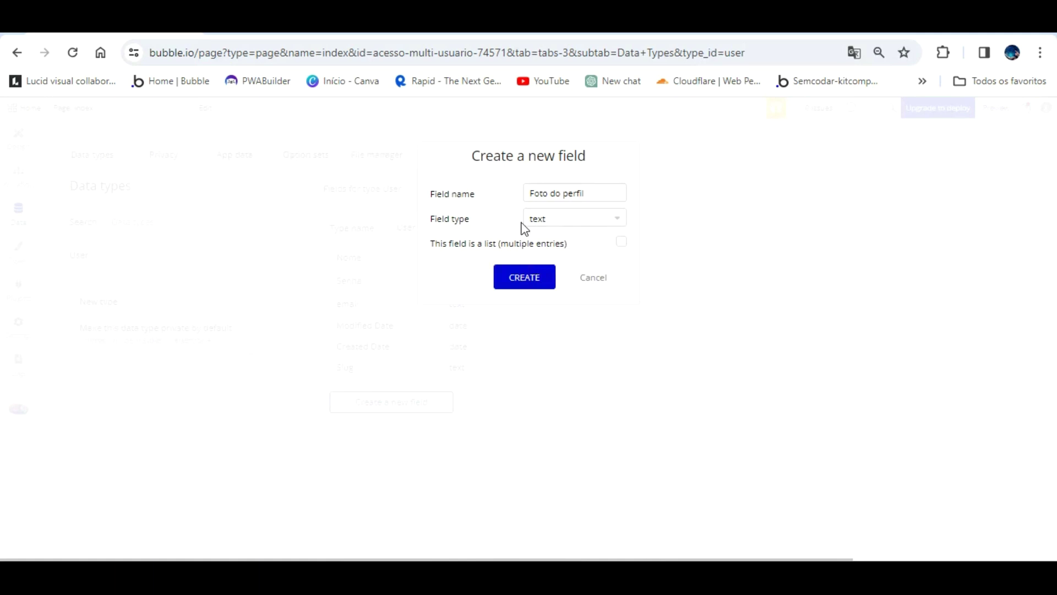
{"action": "left_click", "coordinate": [521, 267]}
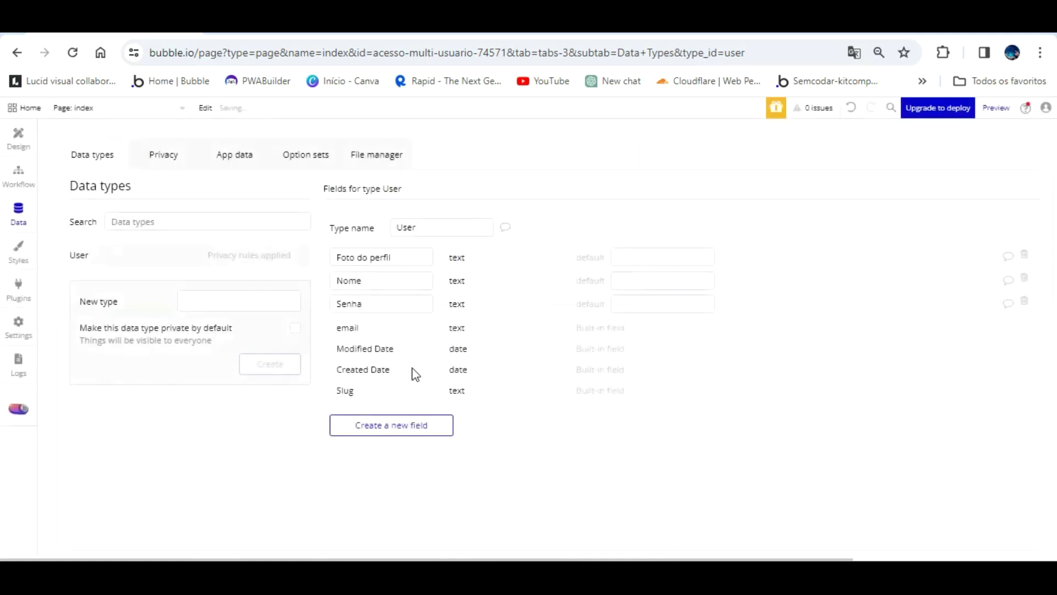
{"action": "left_click", "coordinate": [406, 423]}
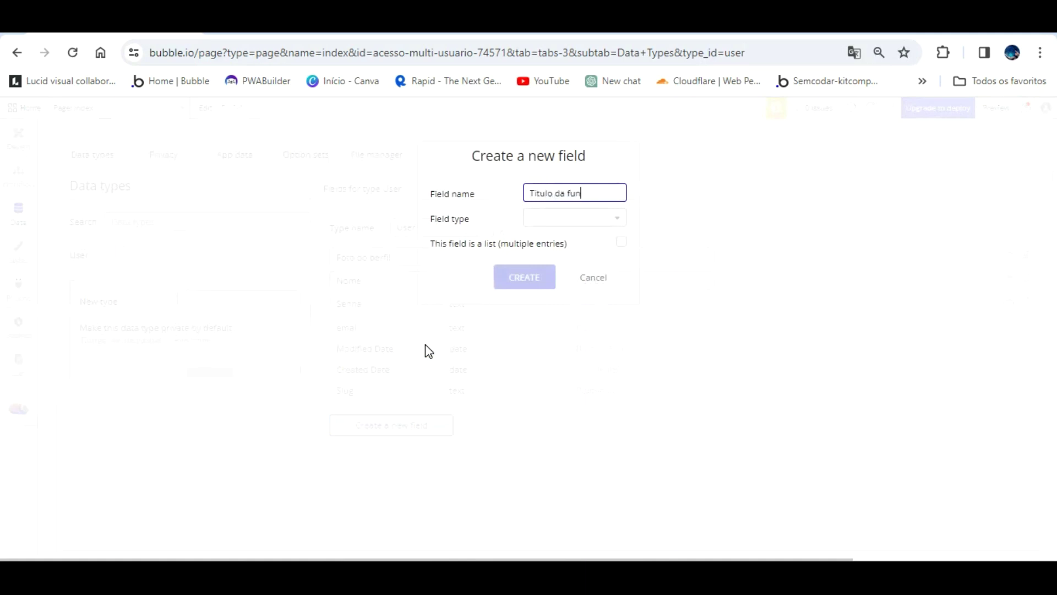
{"action": "left_click", "coordinate": [564, 217]}
{"action": "left_click", "coordinate": [537, 288]}
{"action": "left_click", "coordinate": [528, 276]}
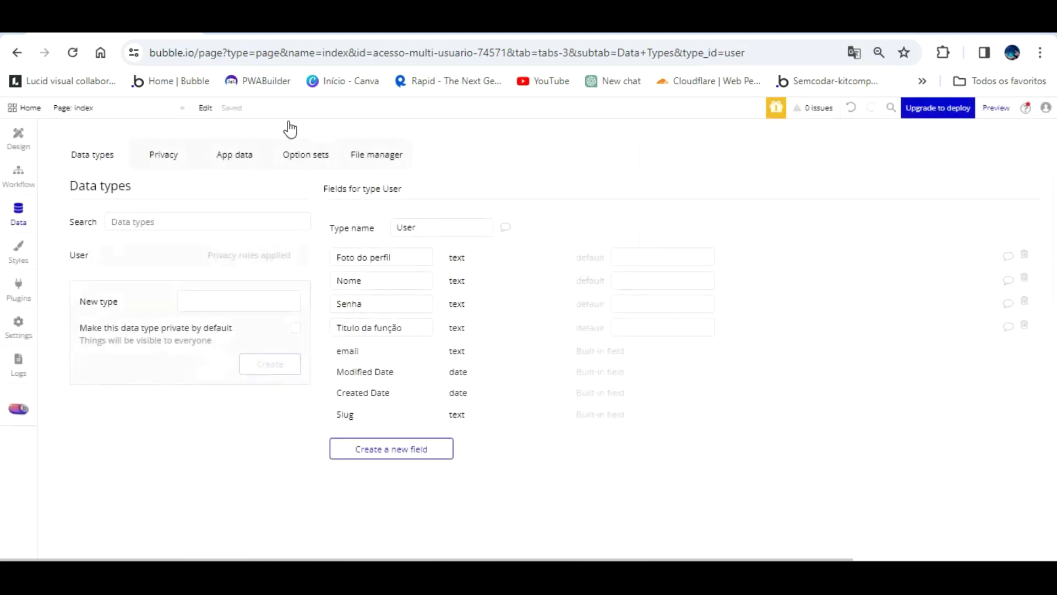
{"action": "left_click", "coordinate": [287, 152]}
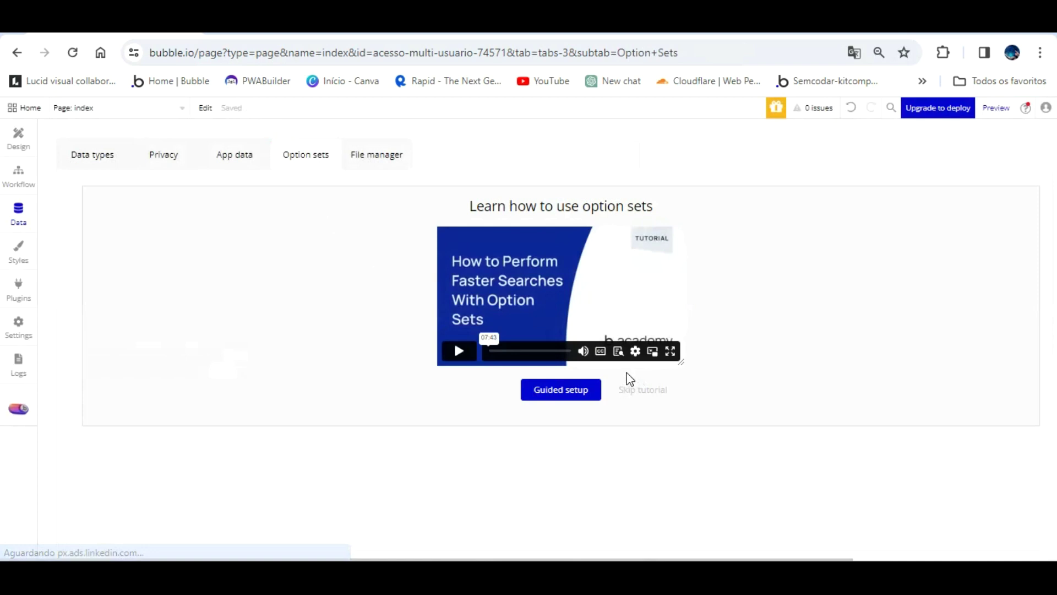
- Create the Acesso função option set with an Admin text attribute
{"action": "left_click", "coordinate": [640, 390]}
{"action": "left_click", "coordinate": [205, 271]}
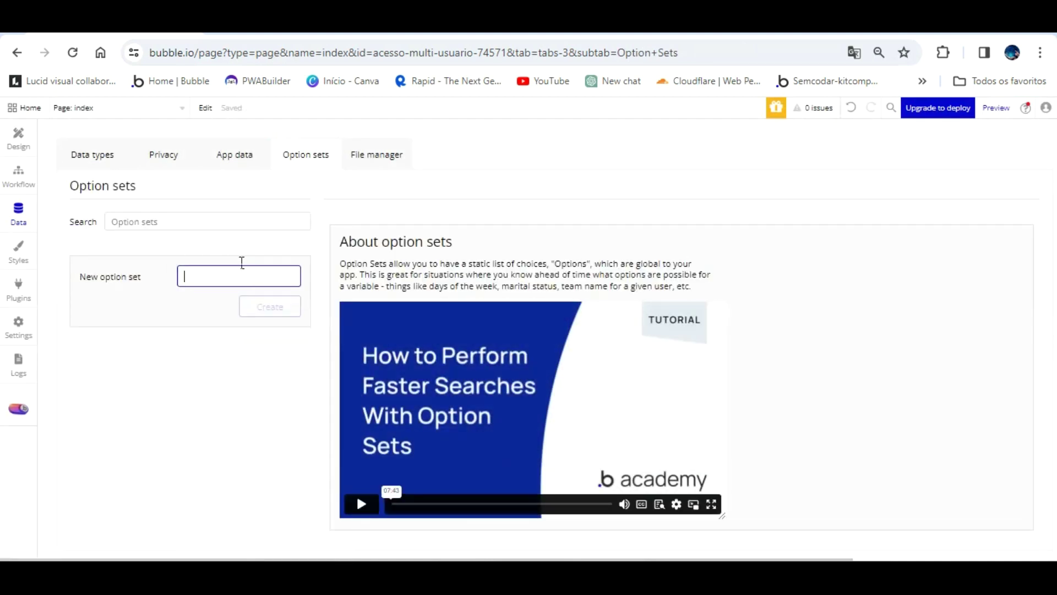
{"action": "type", "text": "Acesso funçã"}
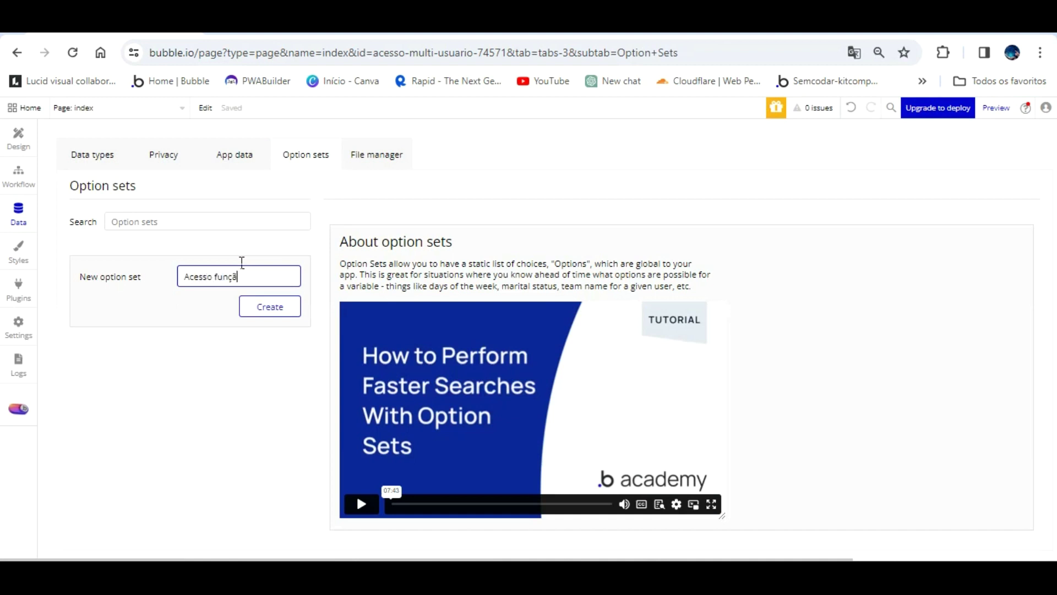
{"action": "type", "text": "o"}
{"action": "left_click", "coordinate": [267, 304]}
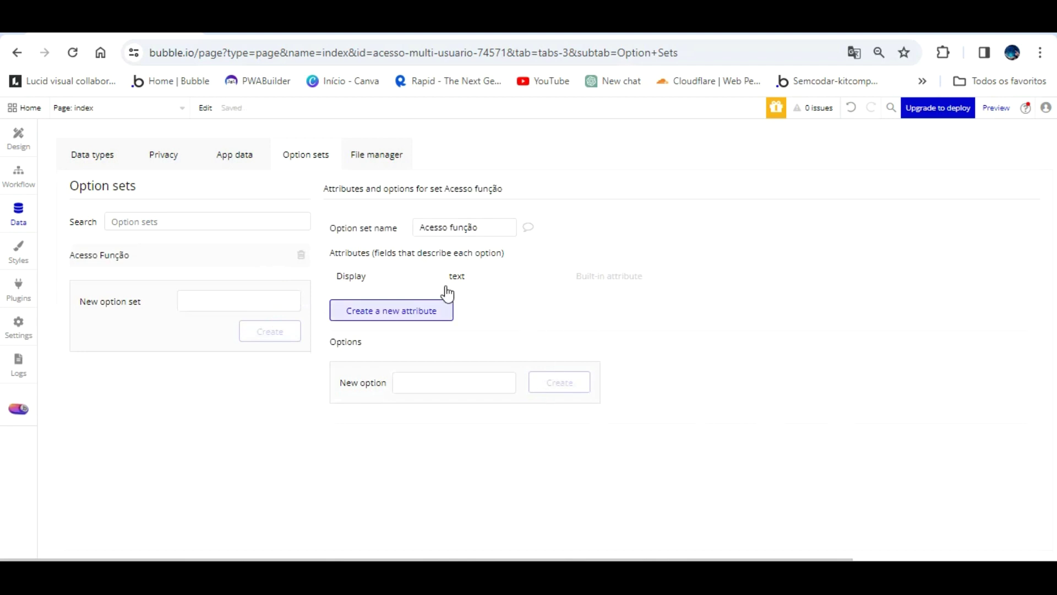
{"action": "left_click", "coordinate": [442, 310]}
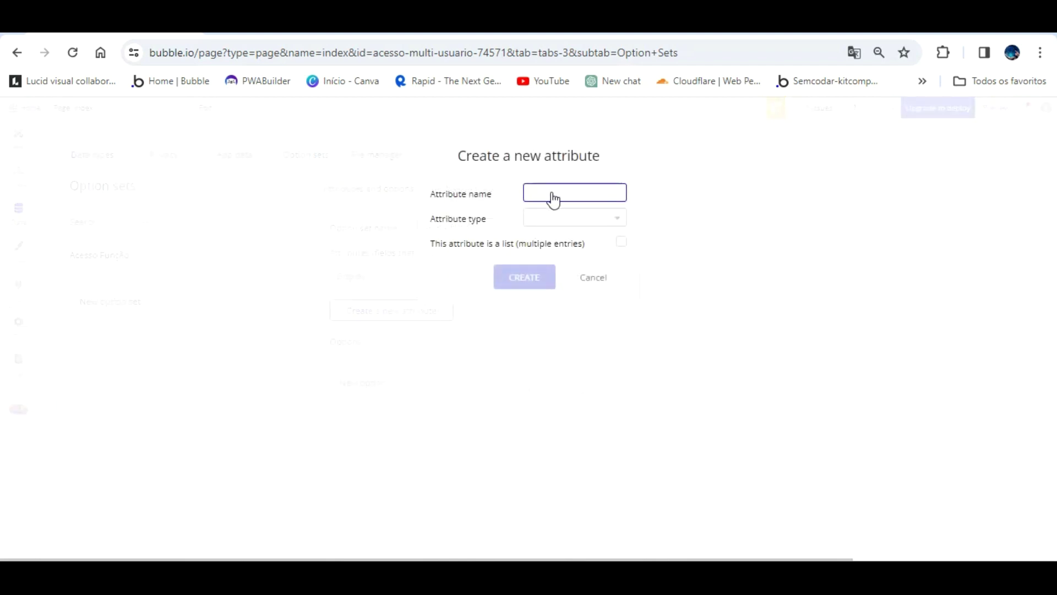
{"action": "type", "text": "Admi"}
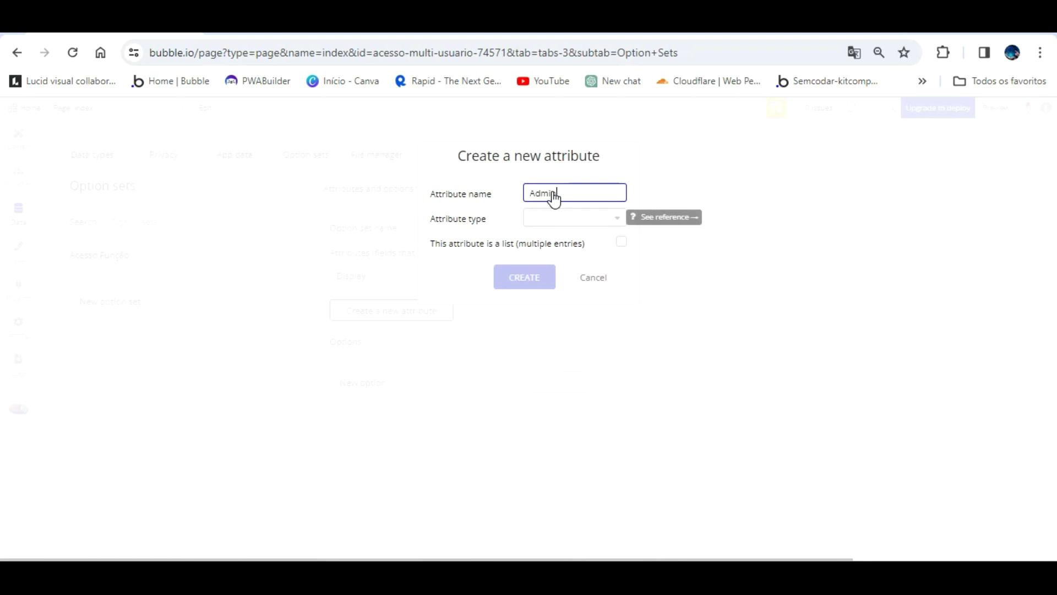
{"action": "type", "text": "n"}
{"action": "left_click", "coordinate": [556, 218]}
{"action": "left_click", "coordinate": [553, 286]}
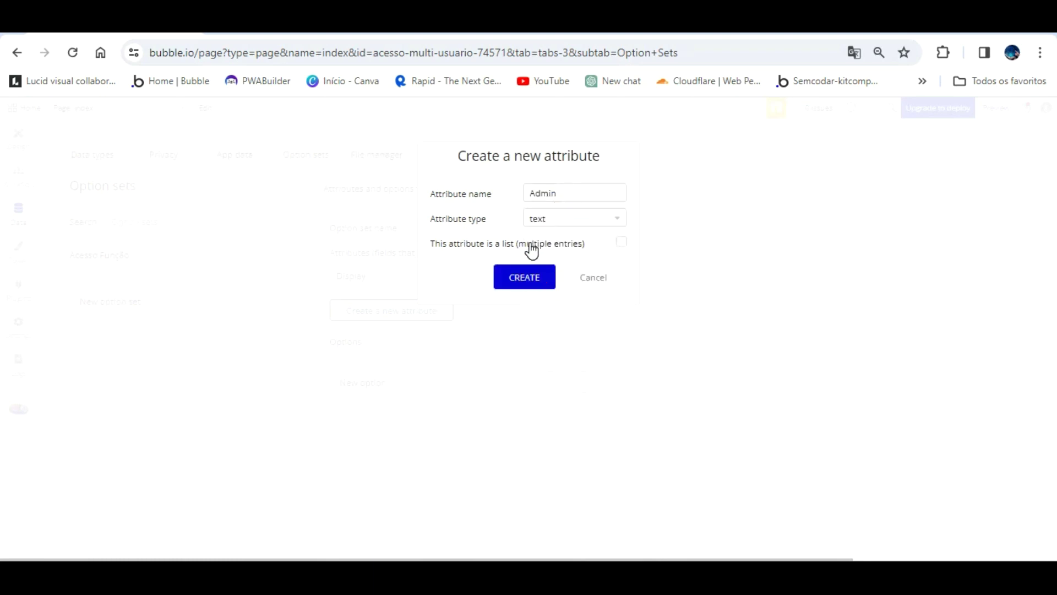
{"action": "left_click", "coordinate": [526, 275]}
- Add options Coordenador and Gerente, and delete the Admin attribute
{"action": "left_click", "coordinate": [458, 405]}
{"action": "type", "text": "Coordenador"}
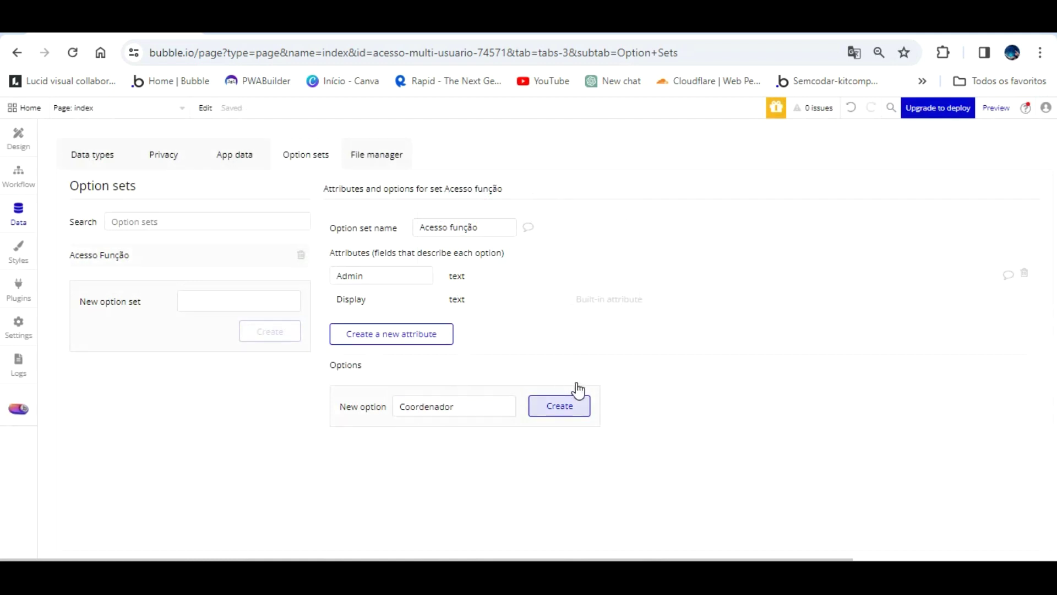
{"action": "left_click", "coordinate": [567, 404]}
{"action": "left_click", "coordinate": [442, 433]}
{"action": "type", "text": "C"}
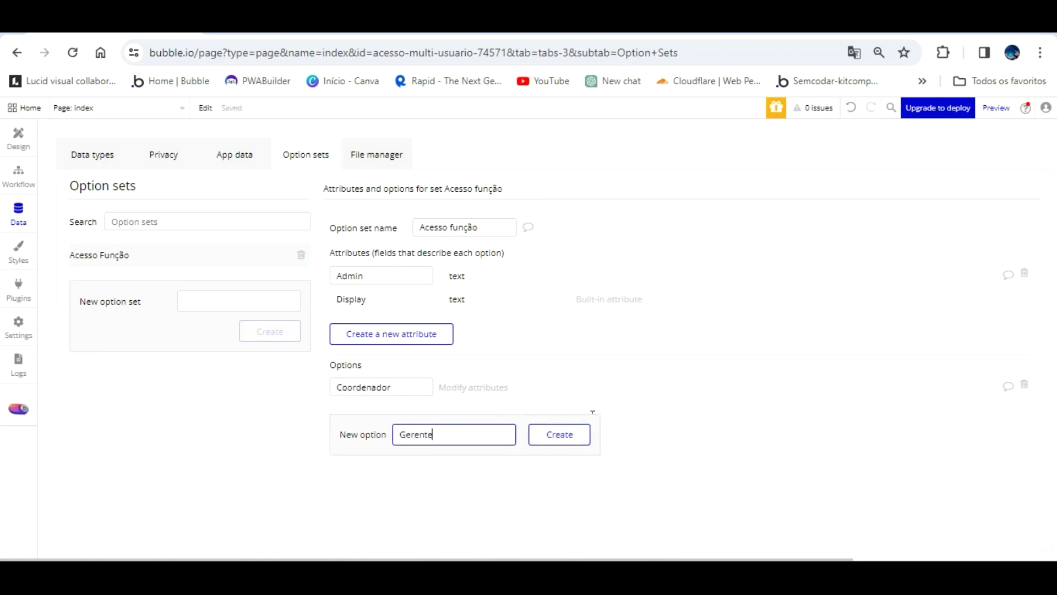
{"action": "left_click", "coordinate": [570, 436]}
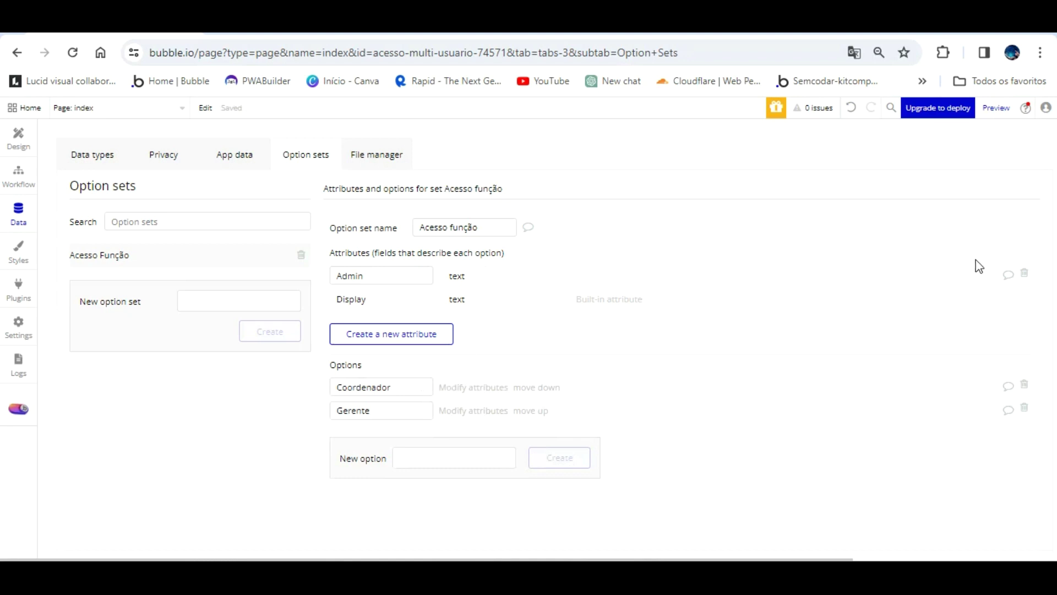
{"action": "left_click", "coordinate": [1024, 273]}
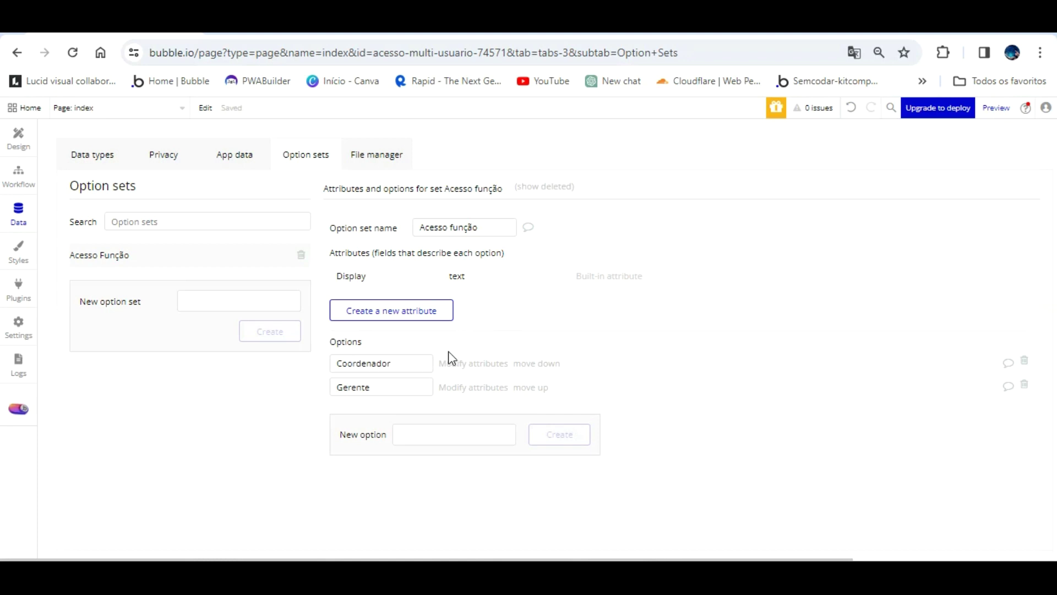
- Add options Admin and Vendedor, move Admin to the top, and return to User's fields
{"action": "left_click", "coordinate": [446, 434]}
{"action": "type", "text": "Admin"}
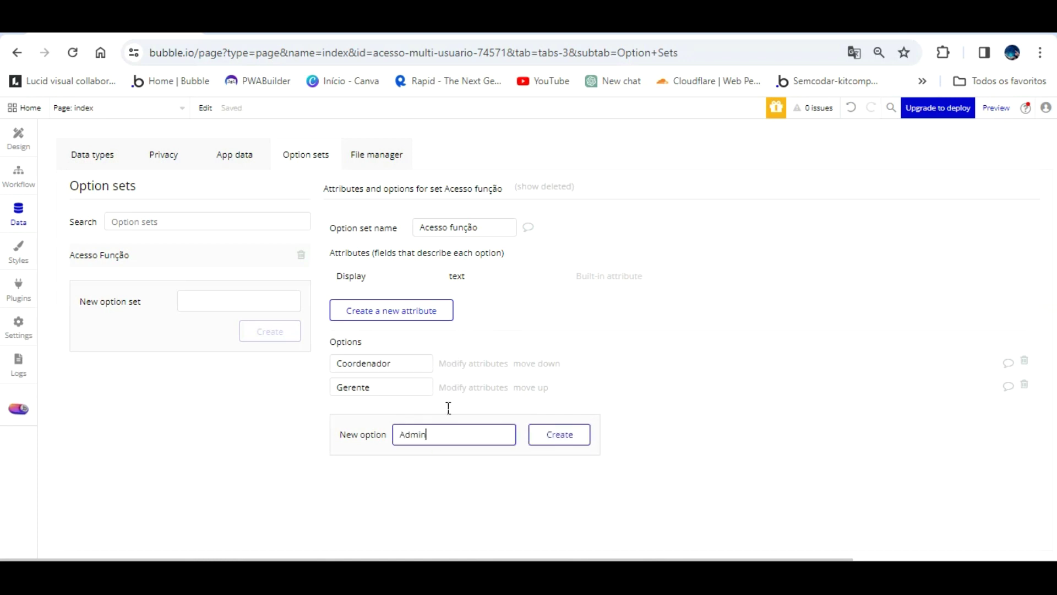
{"action": "left_click", "coordinate": [545, 434]}
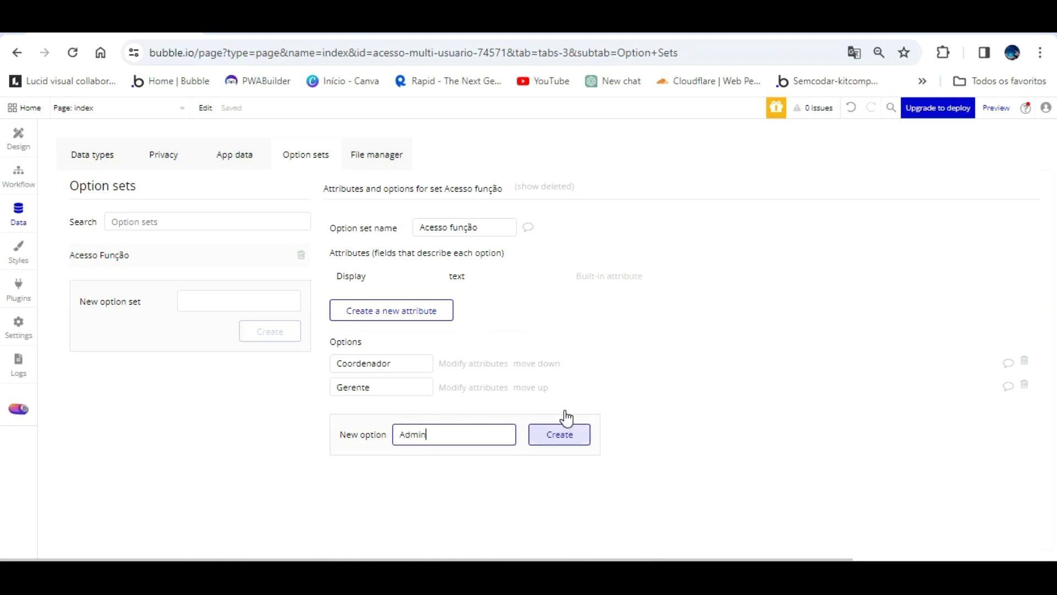
{"action": "left_click", "coordinate": [446, 411]}
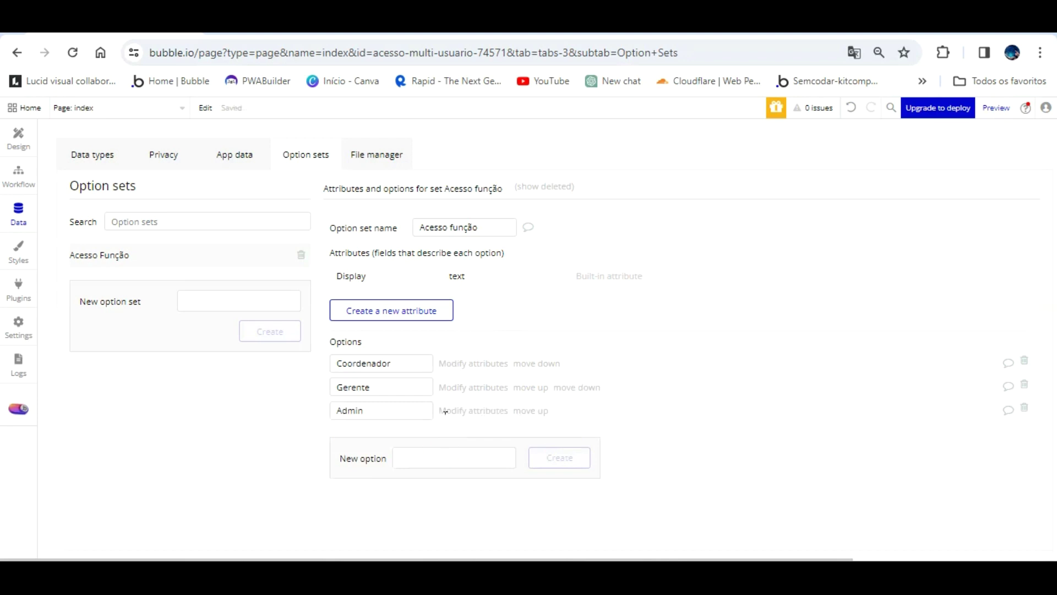
{"action": "left_click", "coordinate": [463, 459]}
{"action": "type", "text": "V"}
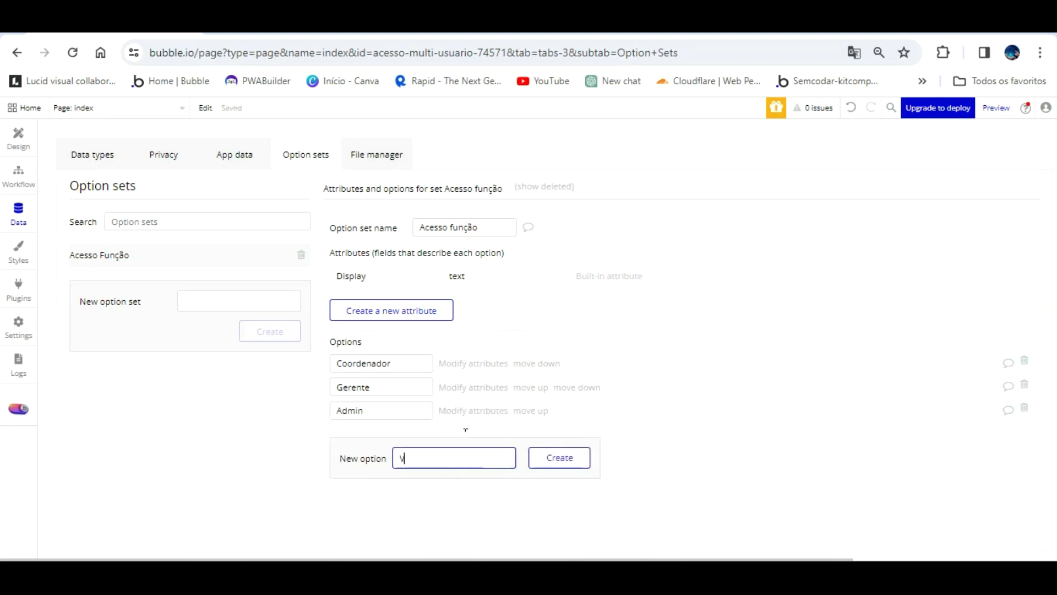
{"action": "type", "text": "endedor"}
{"action": "left_click", "coordinate": [564, 458]}
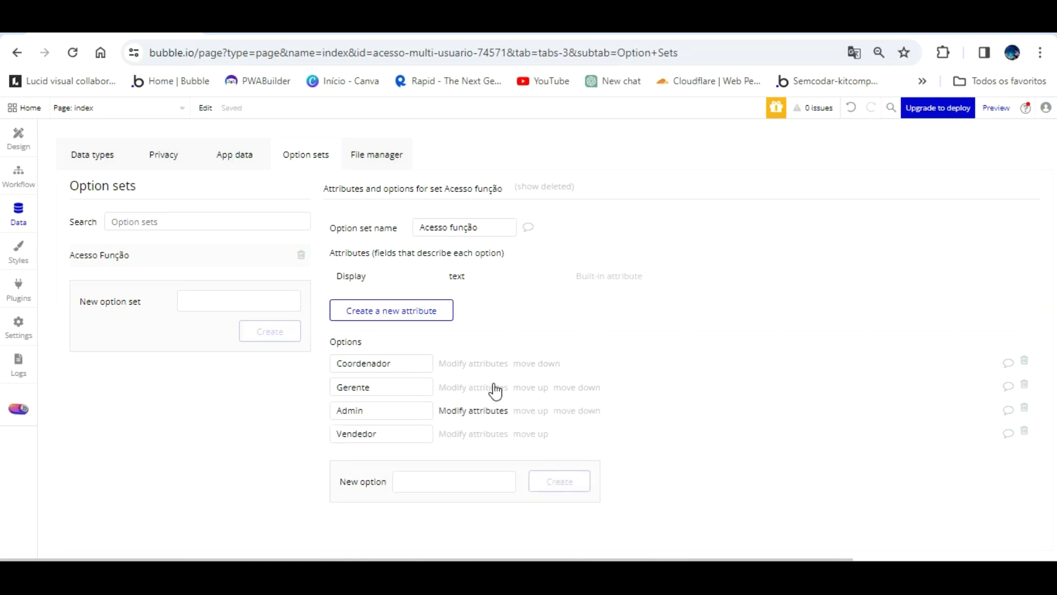
{"action": "left_click", "coordinate": [530, 410]}
{"action": "left_click", "coordinate": [529, 388]}
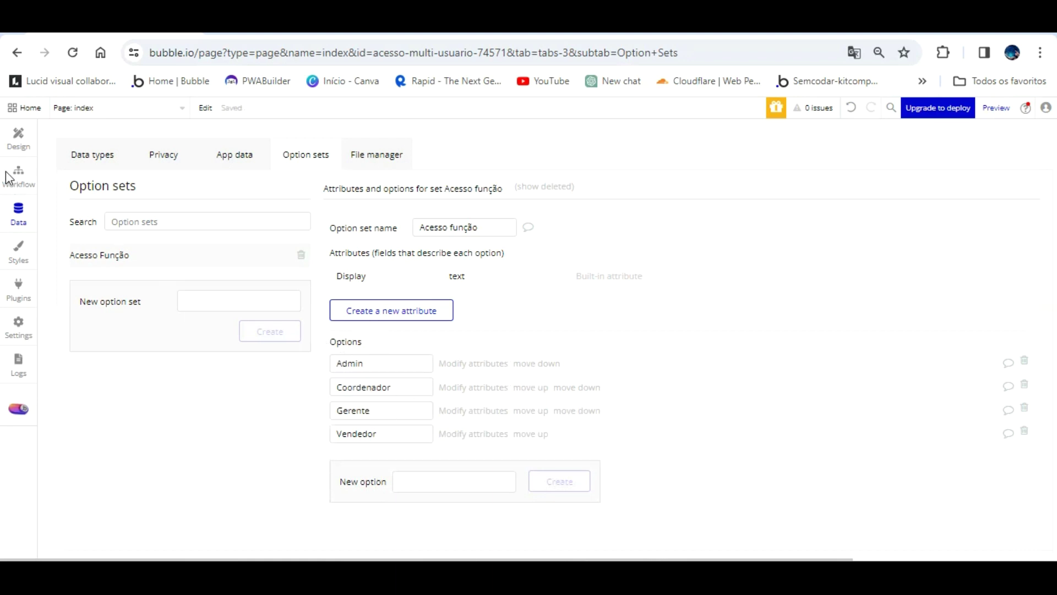
{"action": "left_click", "coordinate": [99, 144]}
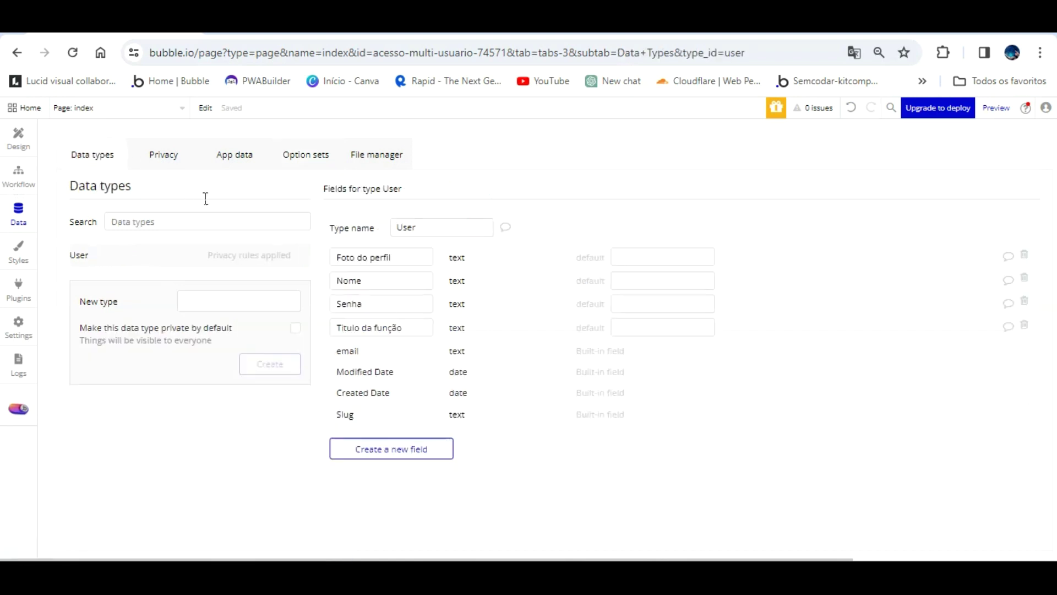
- Add a Permissão de função field of type Acesso função to User, defaulting to Coordenador
{"action": "left_click", "coordinate": [416, 449]}
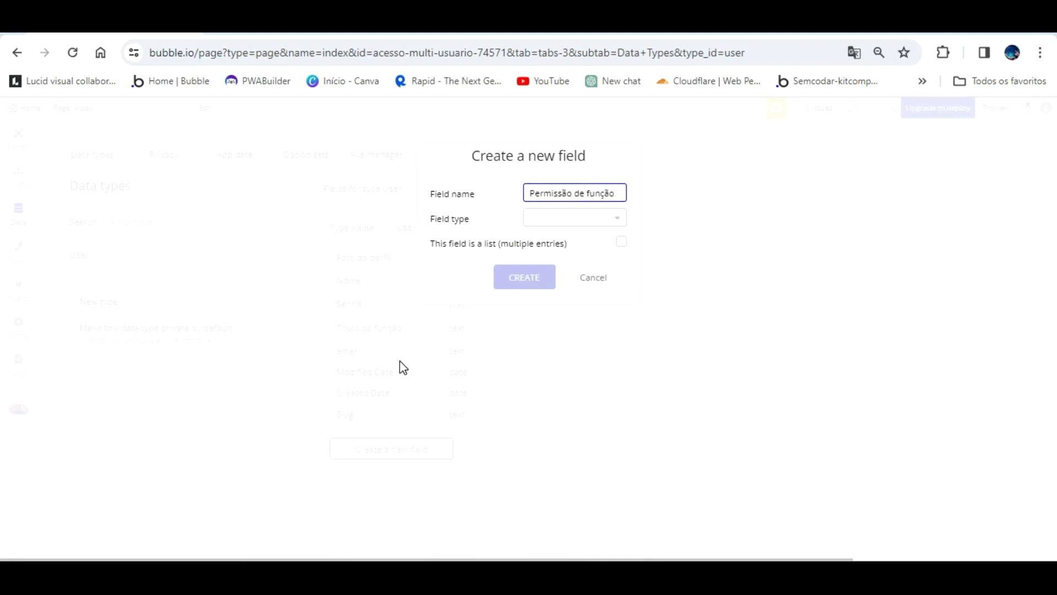
{"action": "left_click", "coordinate": [598, 218]}
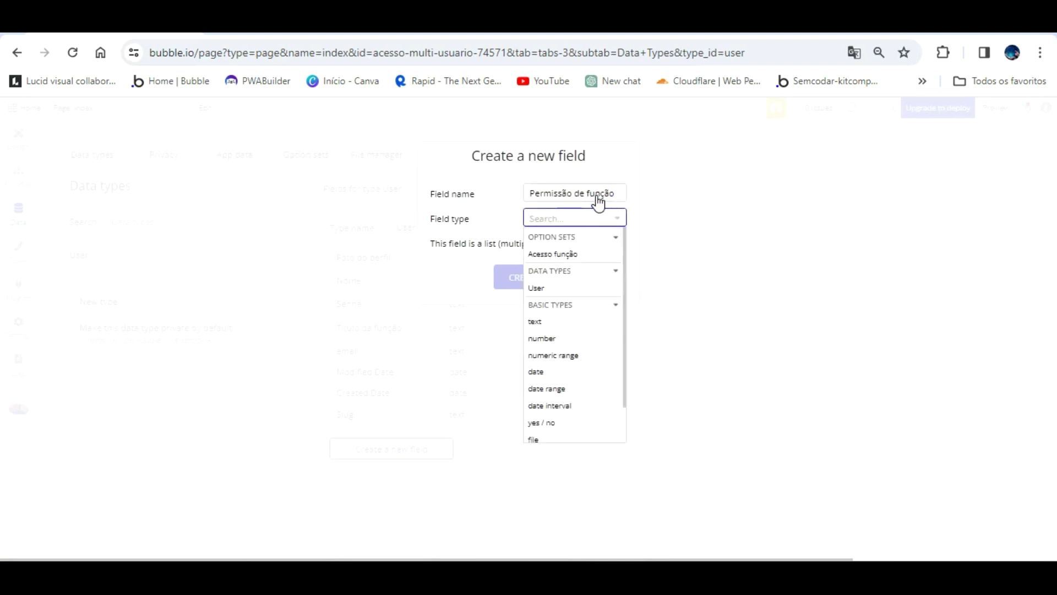
{"action": "left_click", "coordinate": [577, 250]}
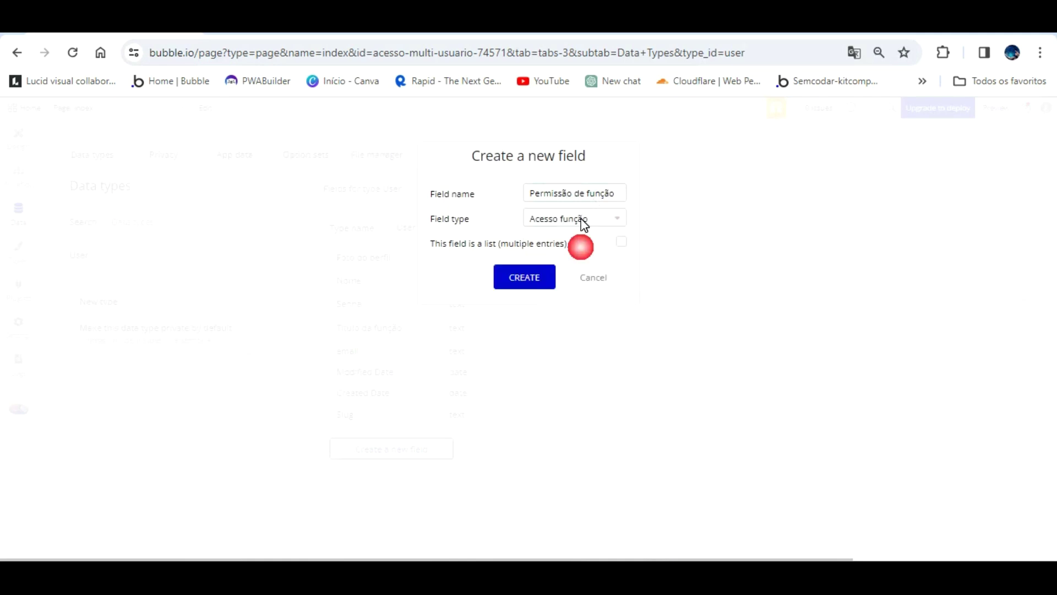
{"action": "left_click", "coordinate": [531, 274]}
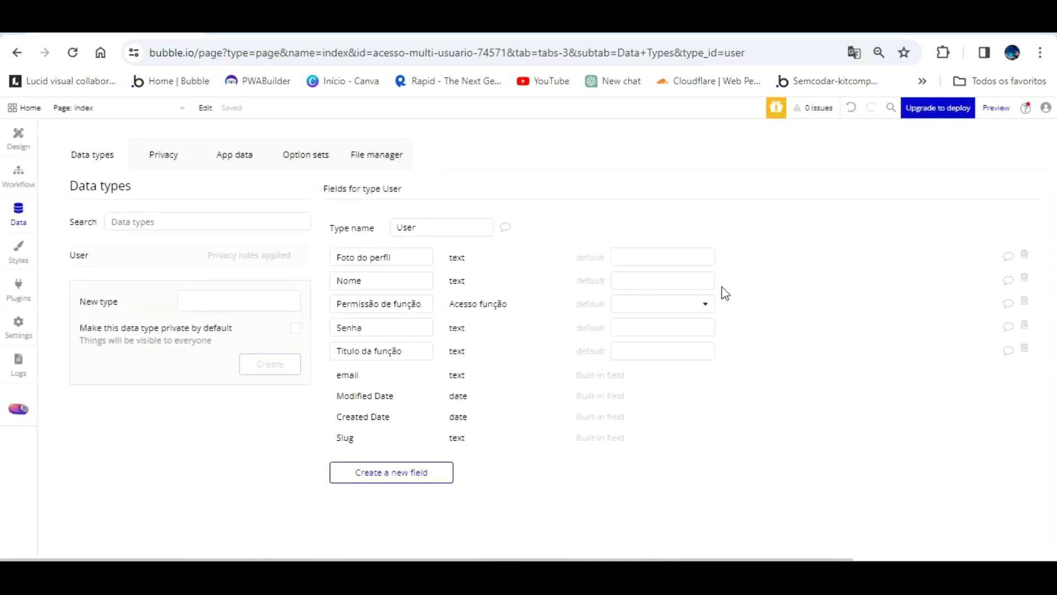
{"action": "left_click", "coordinate": [697, 290]}
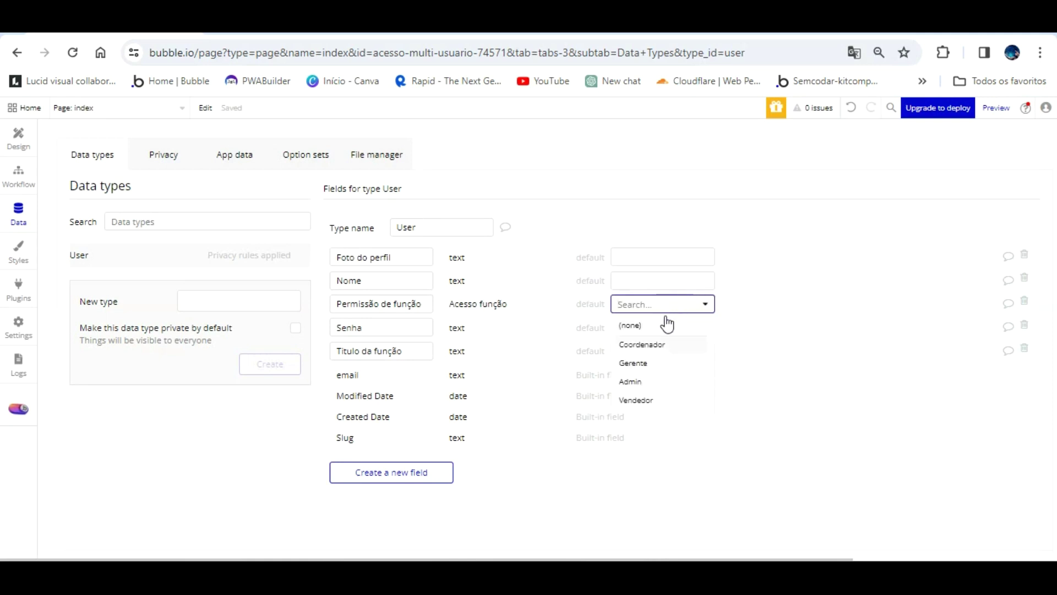
{"action": "left_click", "coordinate": [666, 344]}
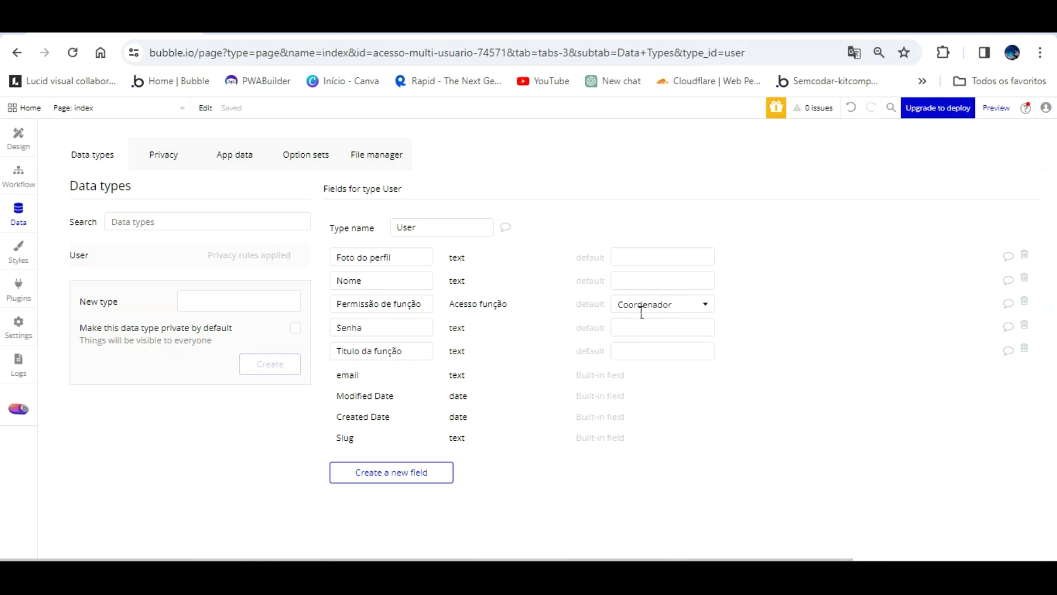
{"action": "left_click", "coordinate": [455, 490]}
{"action": "left_click", "coordinate": [236, 150]}
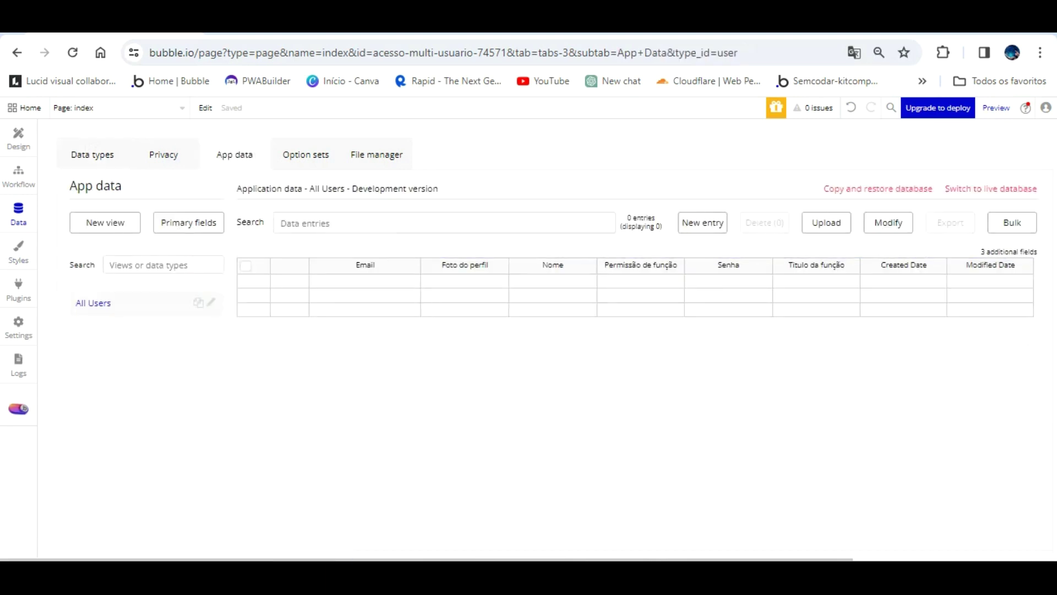
- Reload the version-test preview to the latest version and return to the editor
{"action": "left_click", "coordinate": [289, 32]}
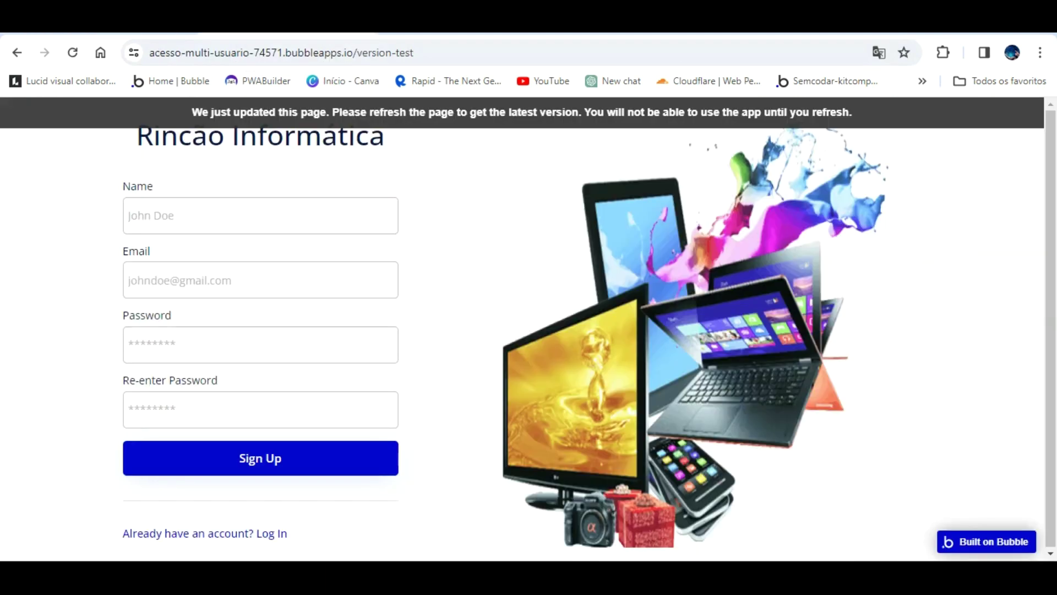
{"action": "left_click", "coordinate": [310, 104]}
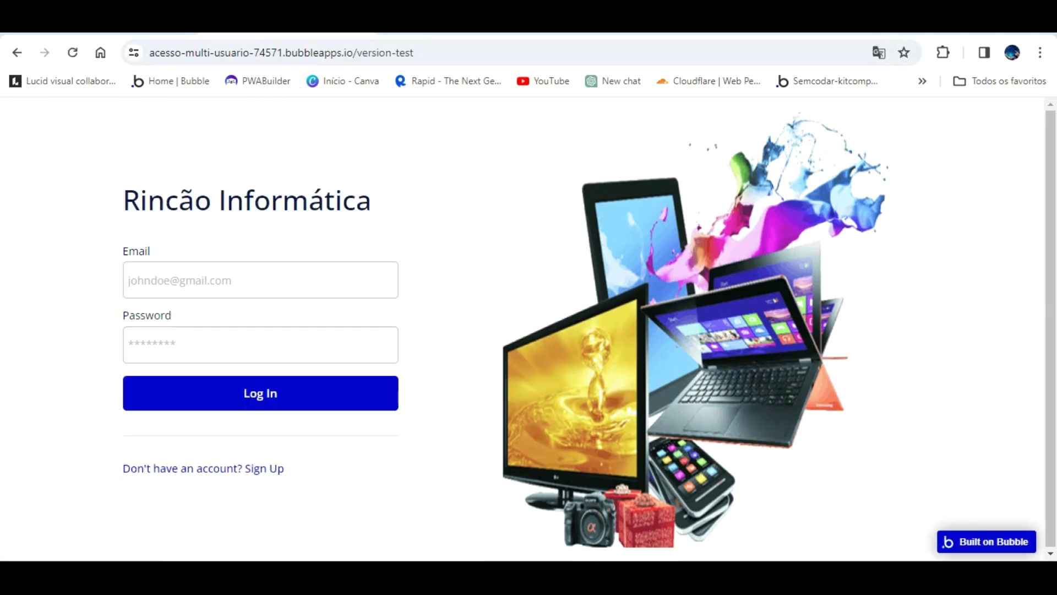
{"action": "key", "text": "ctrl+shift+Tab"}
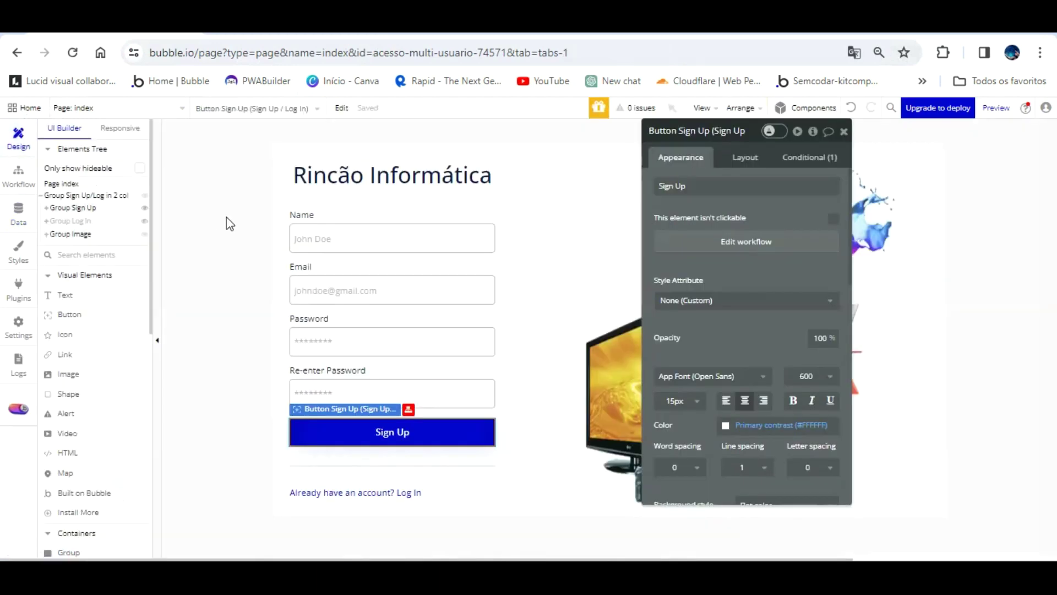
- Clear the sign-up Email input's placeholder text, restoring the input after an accidental delete
{"action": "left_click", "coordinate": [349, 220]}
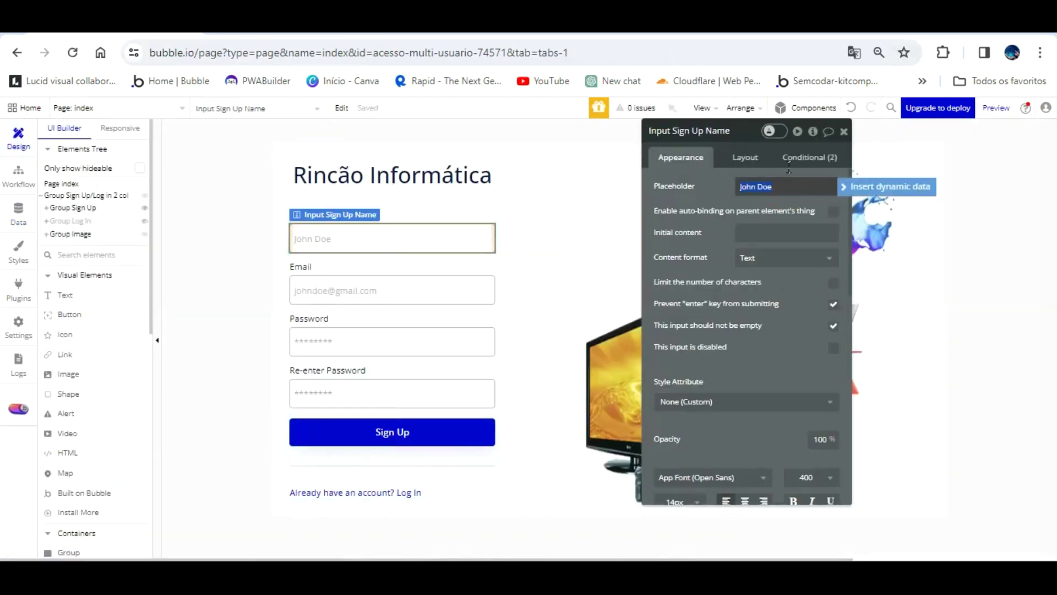
{"action": "left_click", "coordinate": [362, 270]}
{"action": "key", "text": "Delete"}
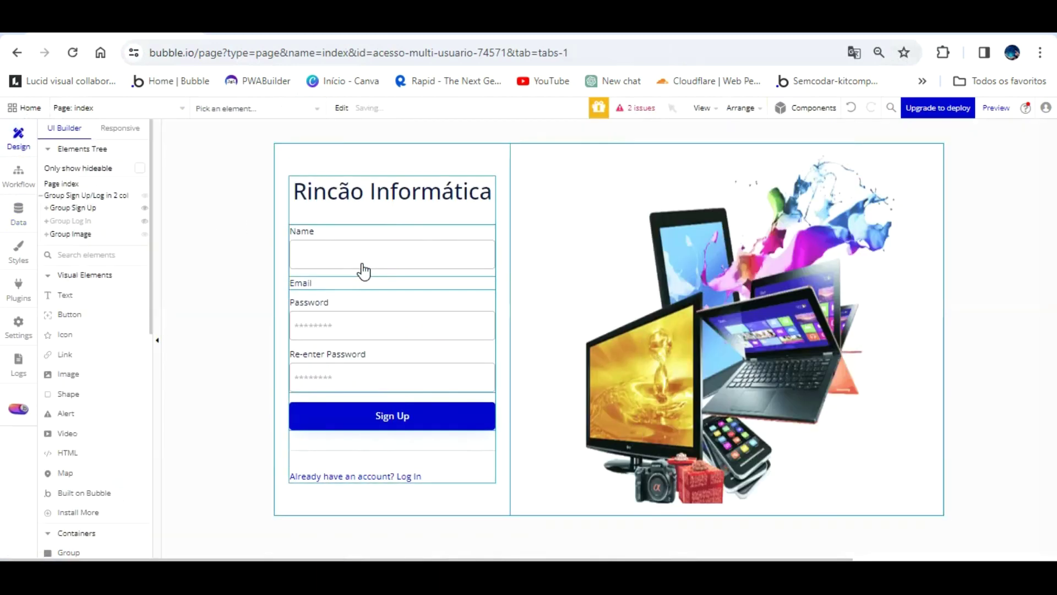
{"action": "left_click", "coordinate": [851, 107]}
{"action": "left_click", "coordinate": [404, 282]}
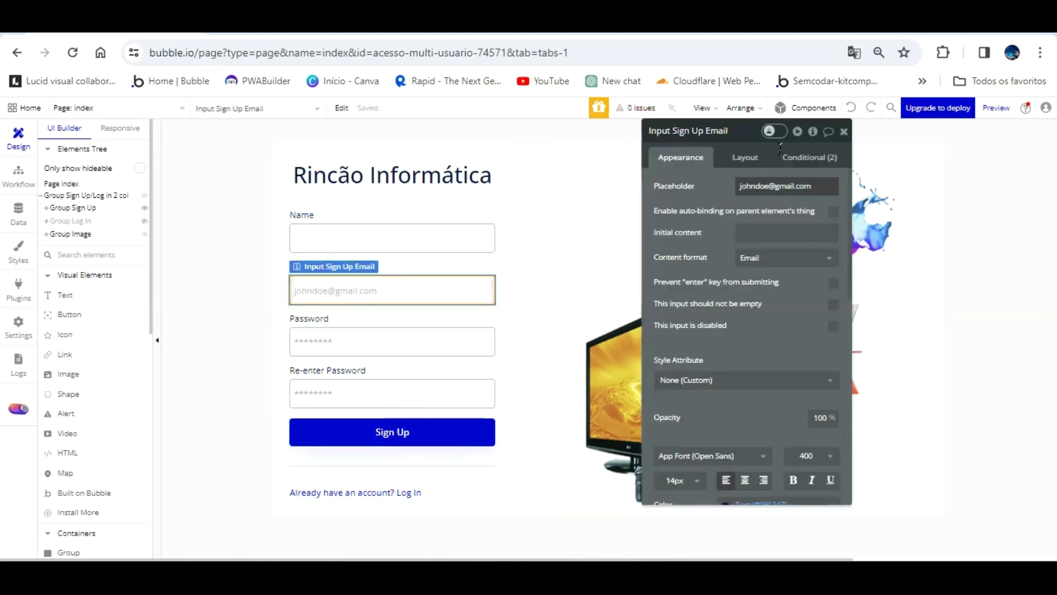
{"action": "left_click", "coordinate": [771, 186]}
{"action": "key", "text": "ctrl+a"}
{"action": "key", "text": "BackSpace"}
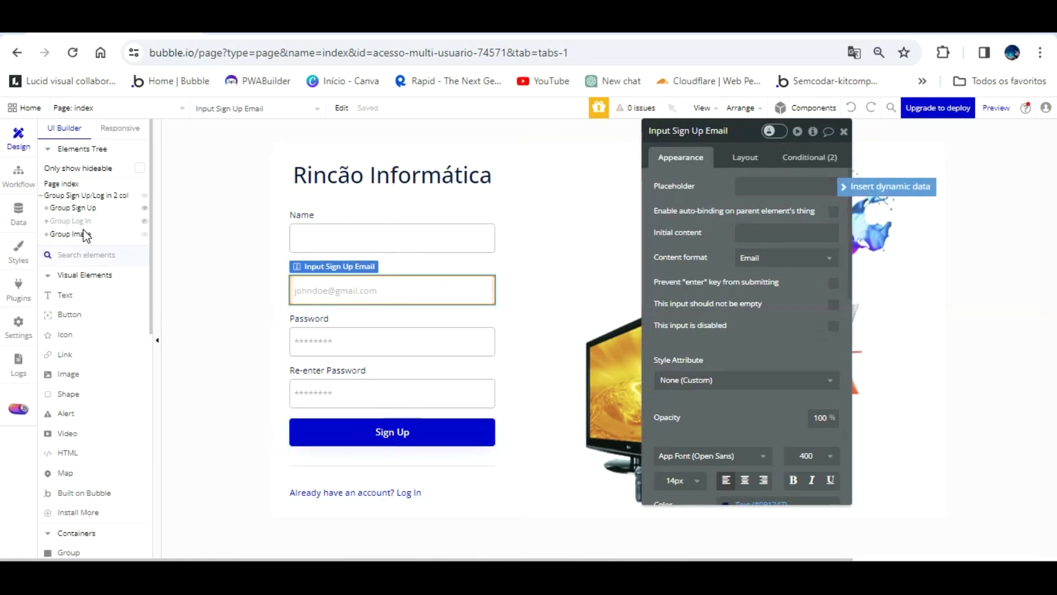
- Inspect Group Log In and its email input, then reload the app preview
{"action": "left_click", "coordinate": [80, 234]}
{"action": "left_click", "coordinate": [85, 207]}
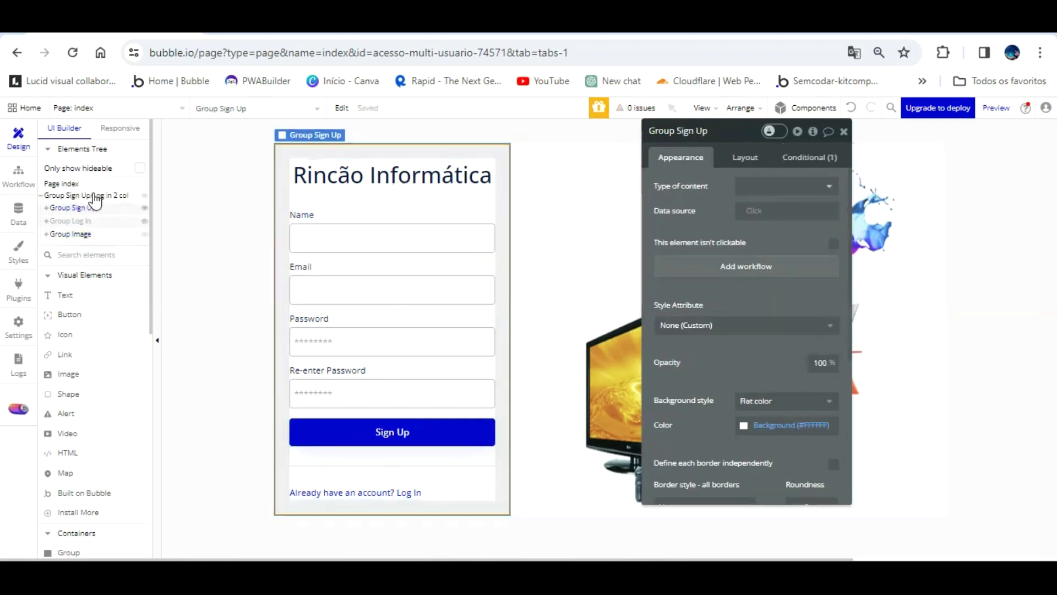
{"action": "left_click", "coordinate": [82, 220]}
{"action": "left_click", "coordinate": [483, 272]}
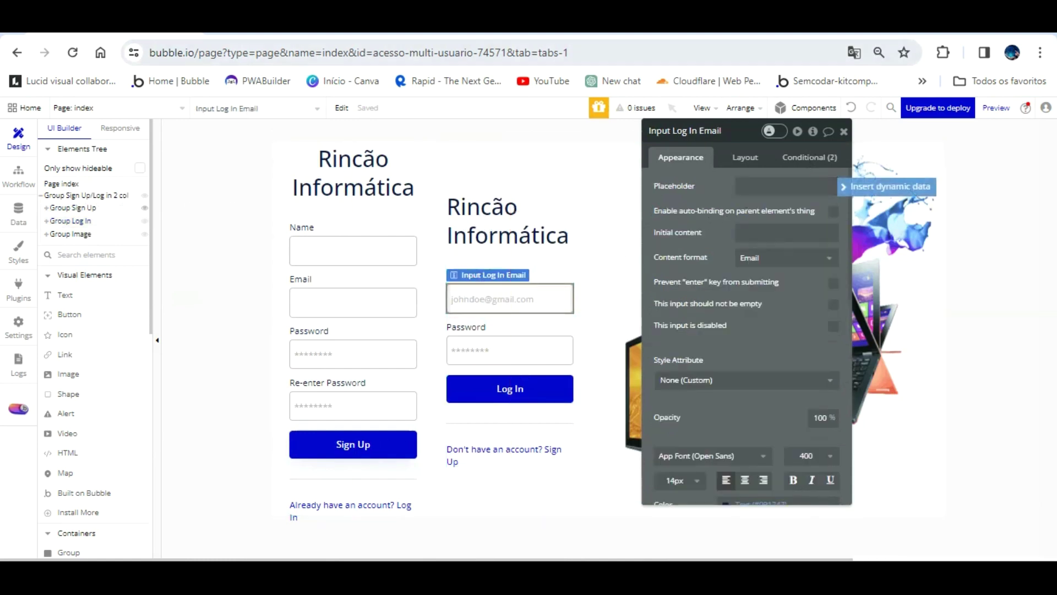
{"action": "left_click", "coordinate": [295, 34]}
{"action": "key", "text": "F5"}
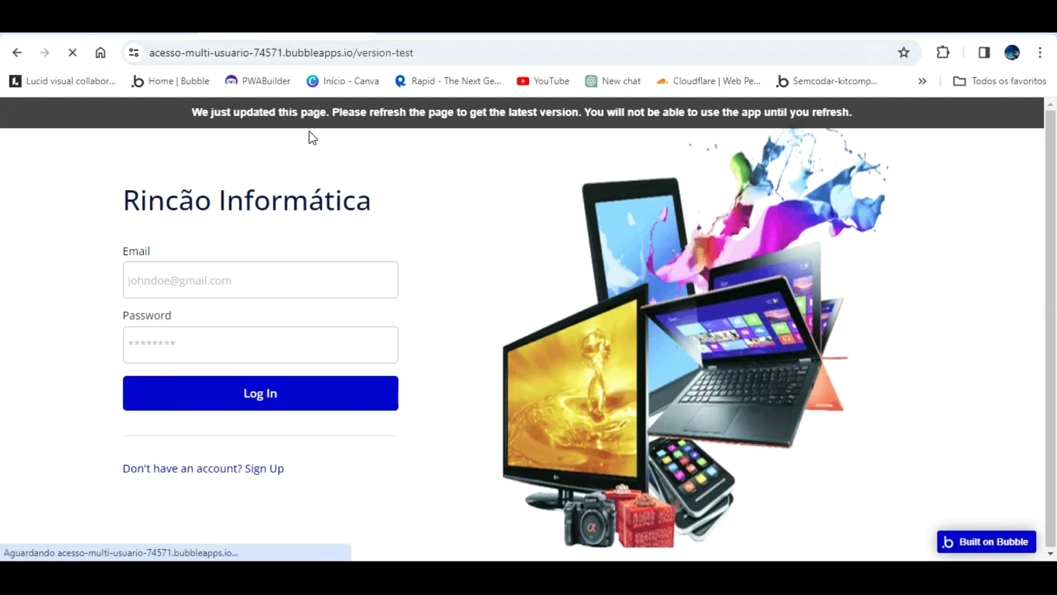
- Fill the preview's sign-up form with a test user's full name, e-mail address and password
{"action": "left_click", "coordinate": [278, 465]}
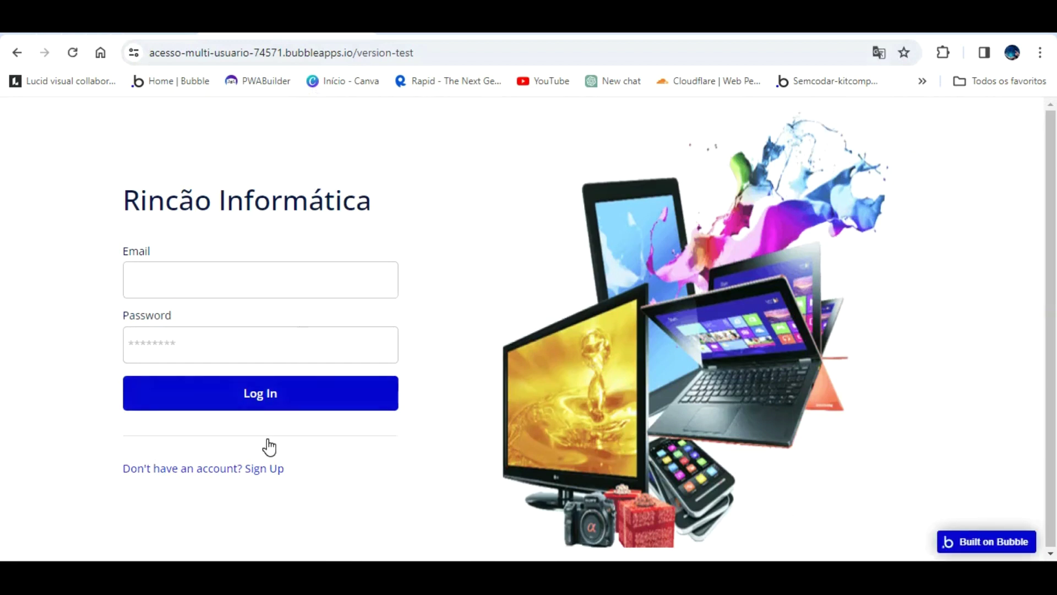
{"action": "left_click", "coordinate": [314, 213]}
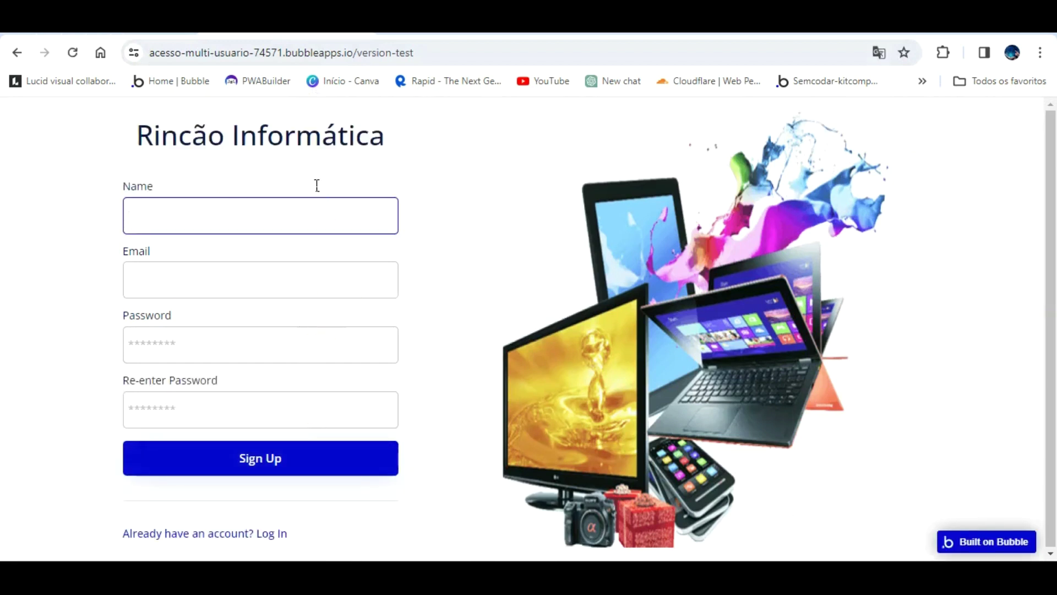
{"action": "type", "text": "Ren"}
{"action": "key", "text": "BackSpace"}
{"action": "key", "text": "BackSpace"}
{"action": "type", "text": "Anderson R"}
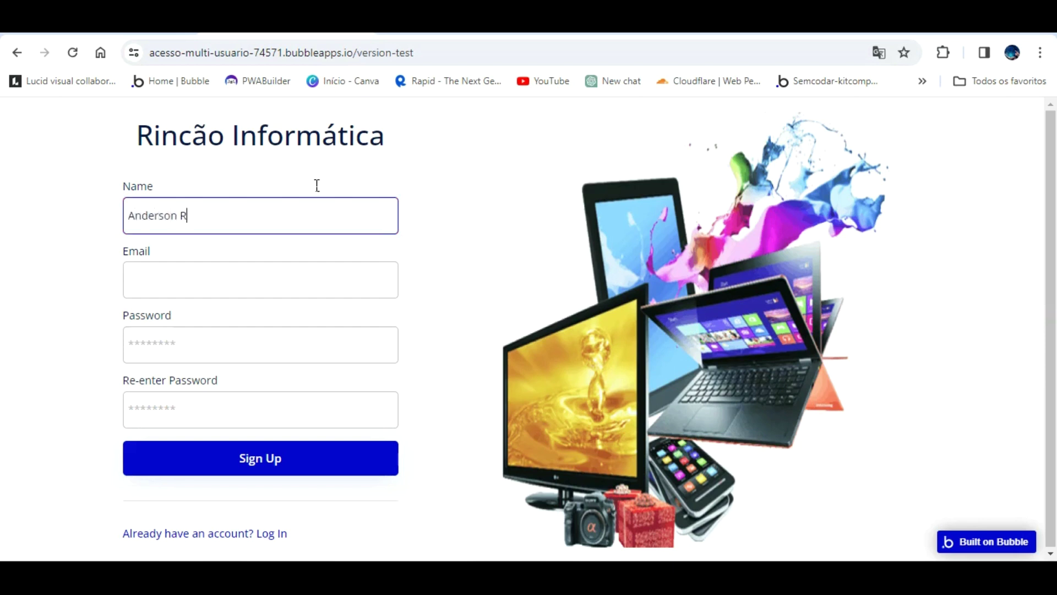
{"action": "key", "text": "Tab"}
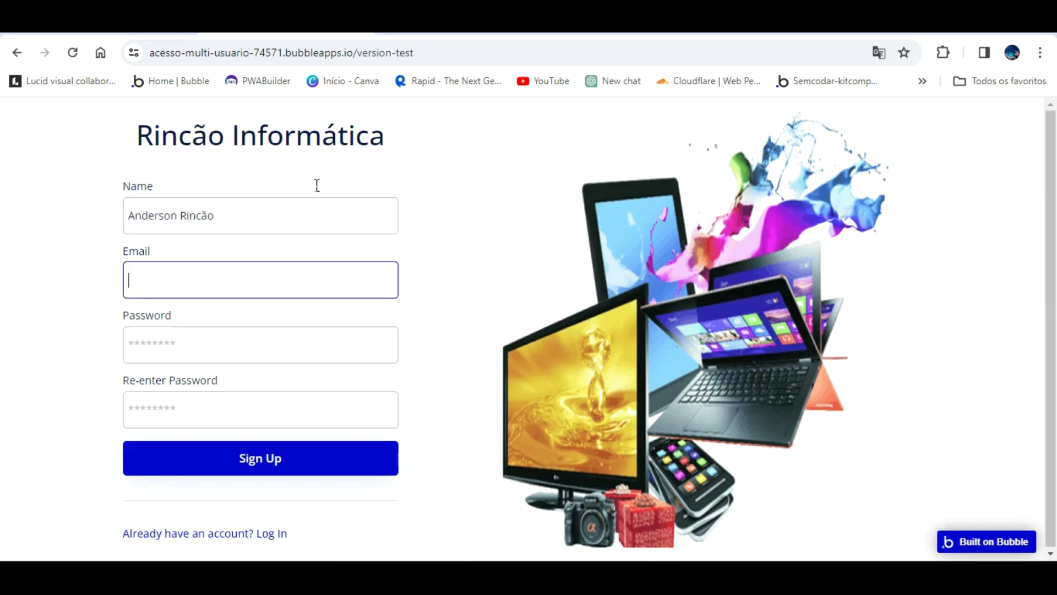
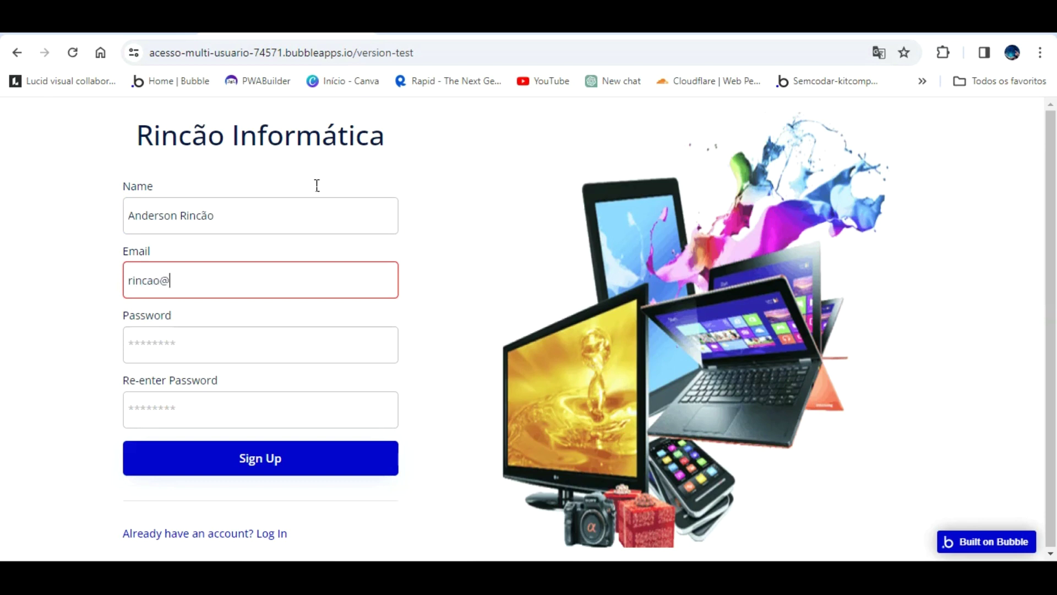
{"action": "key", "text": "Tab"}
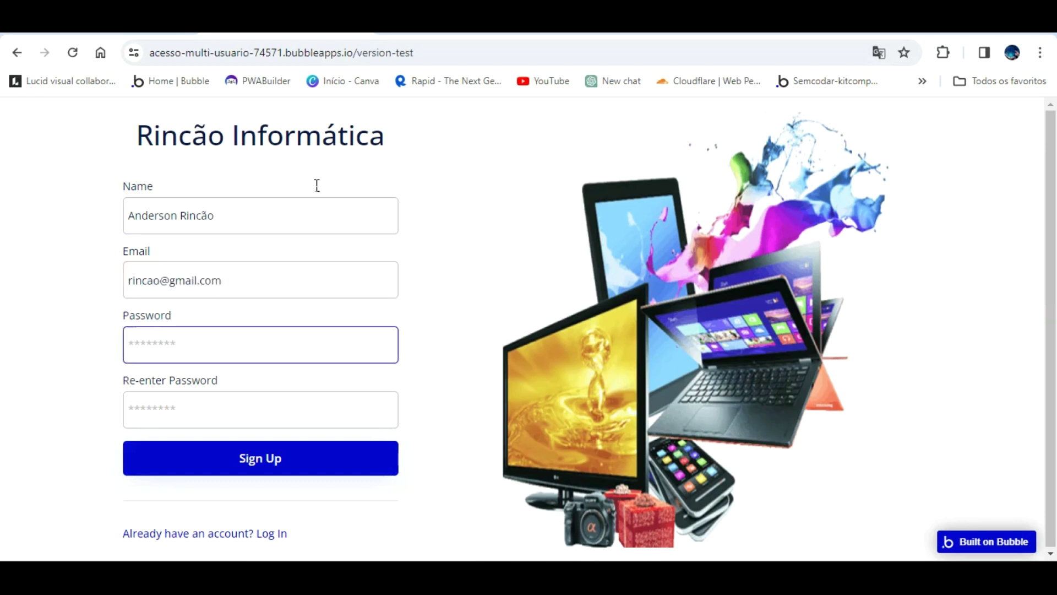
{"action": "type", "text": "•"}
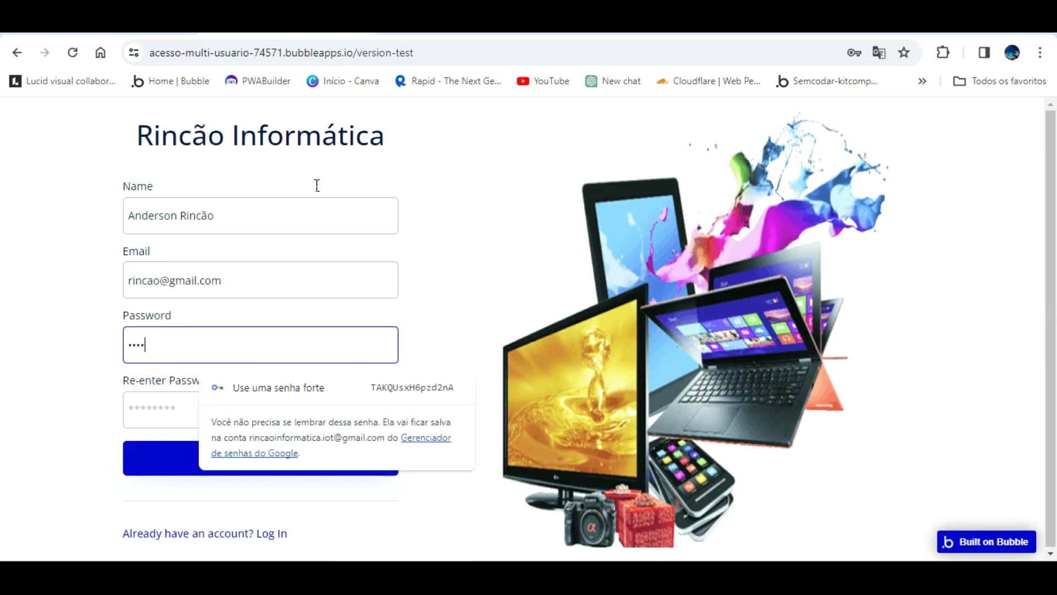
{"action": "type", "text": "56"}
{"action": "key", "text": "Tab"}
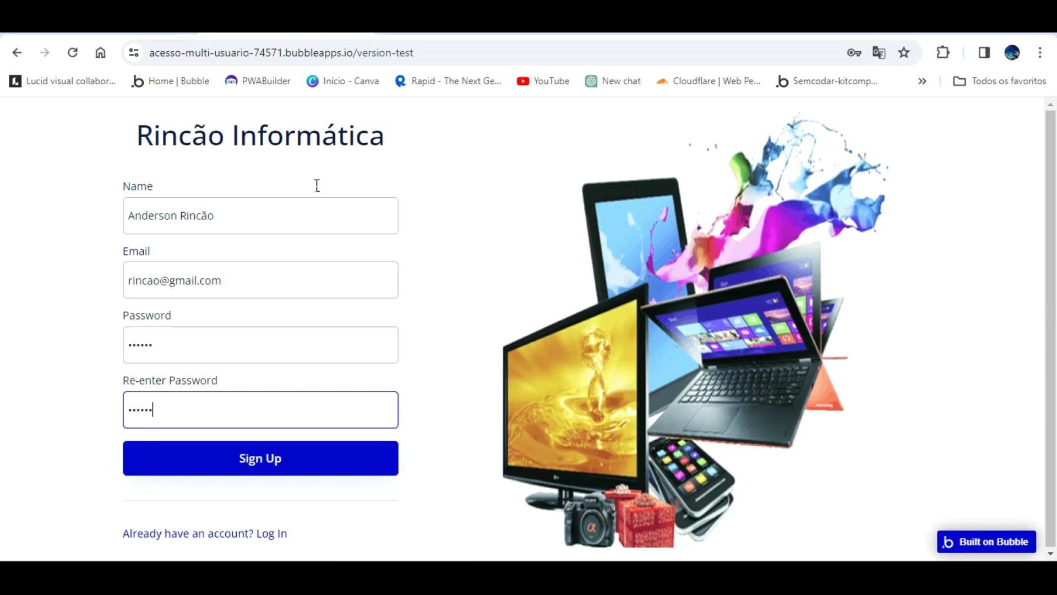
{"action": "left_click", "coordinate": [157, 28]}
- Search Add plugins for 'bep' and install the Alert Toast Message Notify · BEP plugin
{"action": "left_click", "coordinate": [18, 176]}
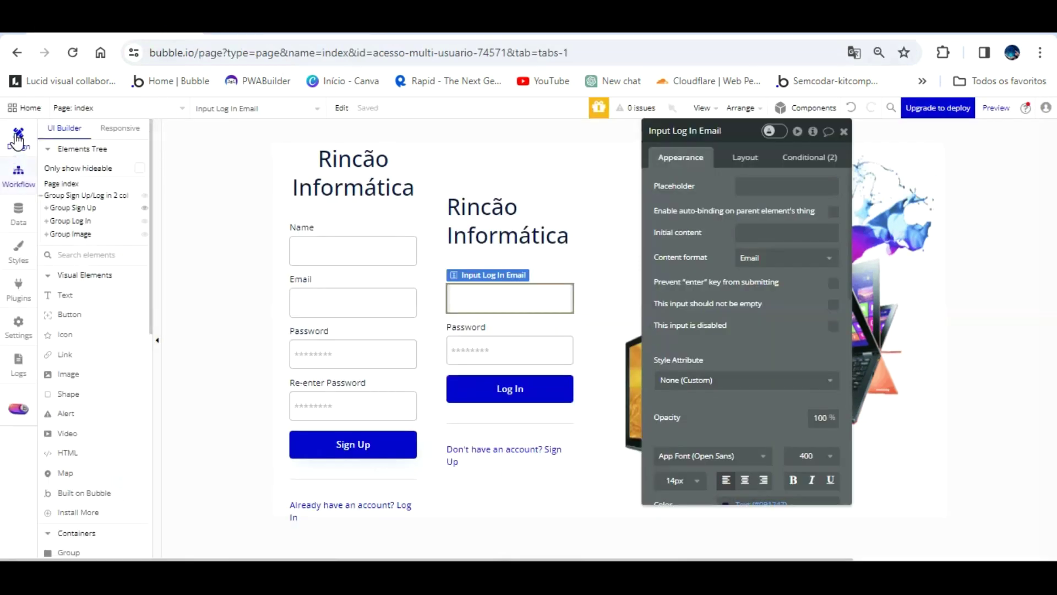
{"action": "left_click", "coordinate": [18, 281]}
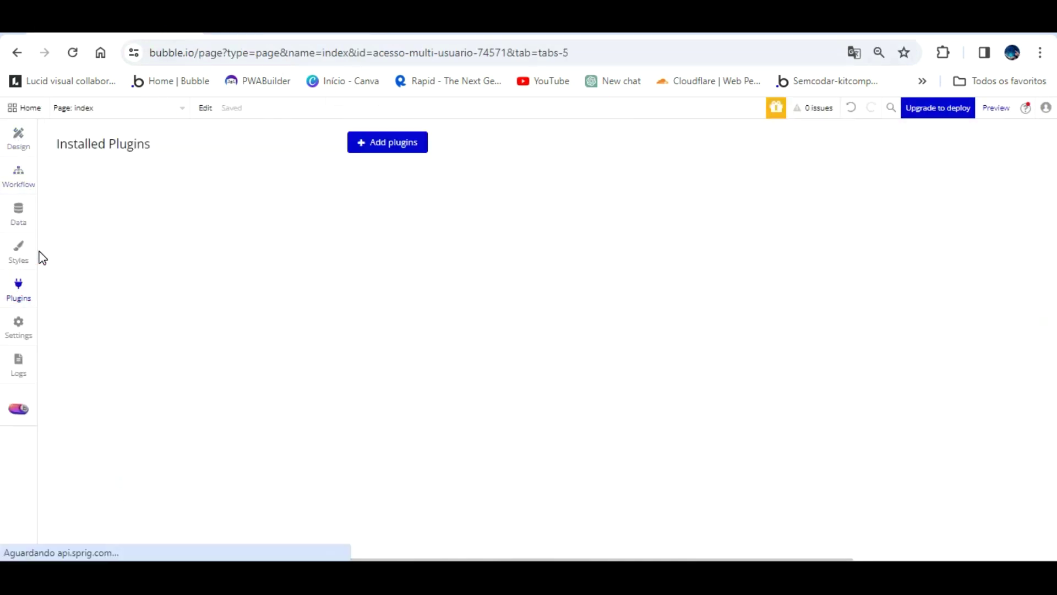
{"action": "left_click", "coordinate": [414, 142]}
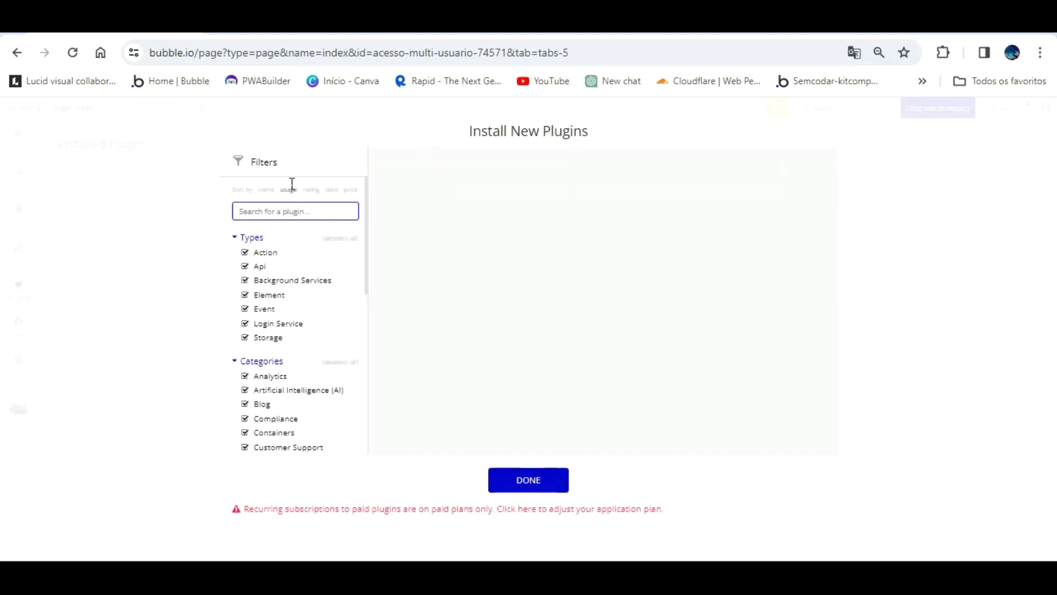
{"action": "left_click", "coordinate": [768, 236]}
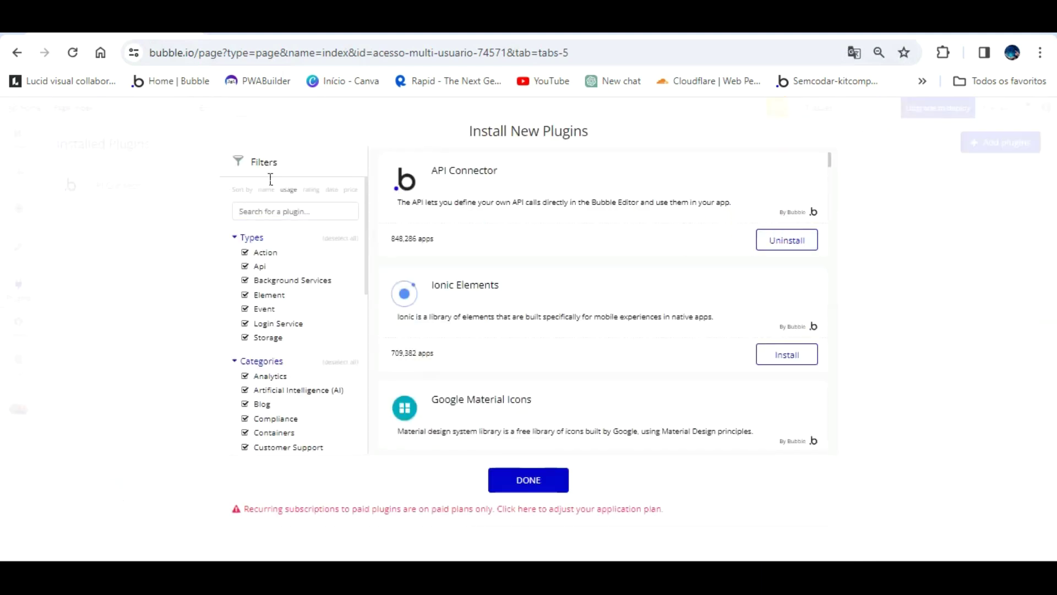
{"action": "left_click", "coordinate": [285, 210]}
{"action": "type", "text": "be"}
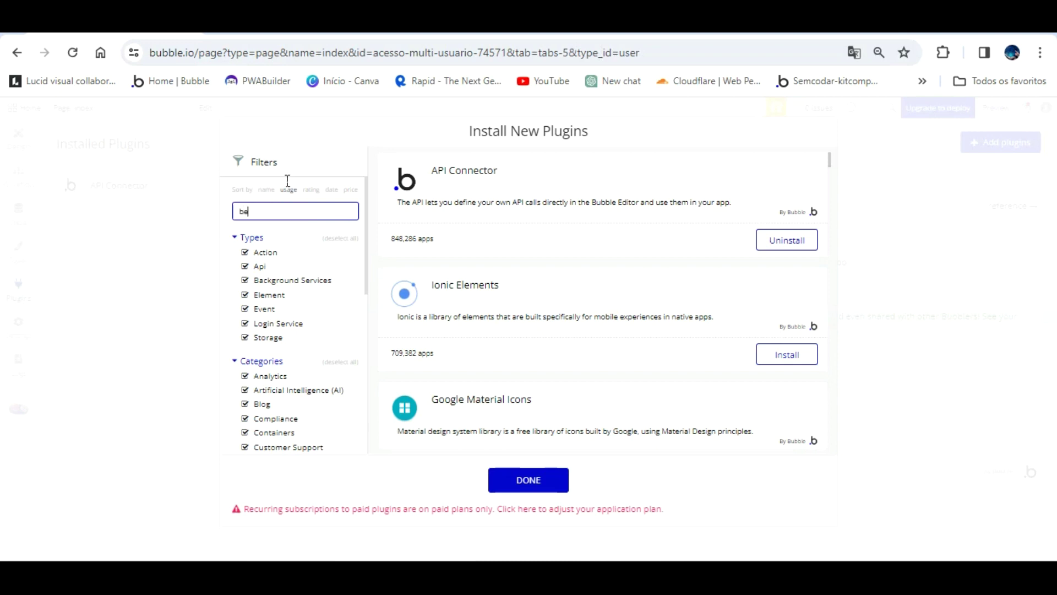
{"action": "type", "text": "p"}
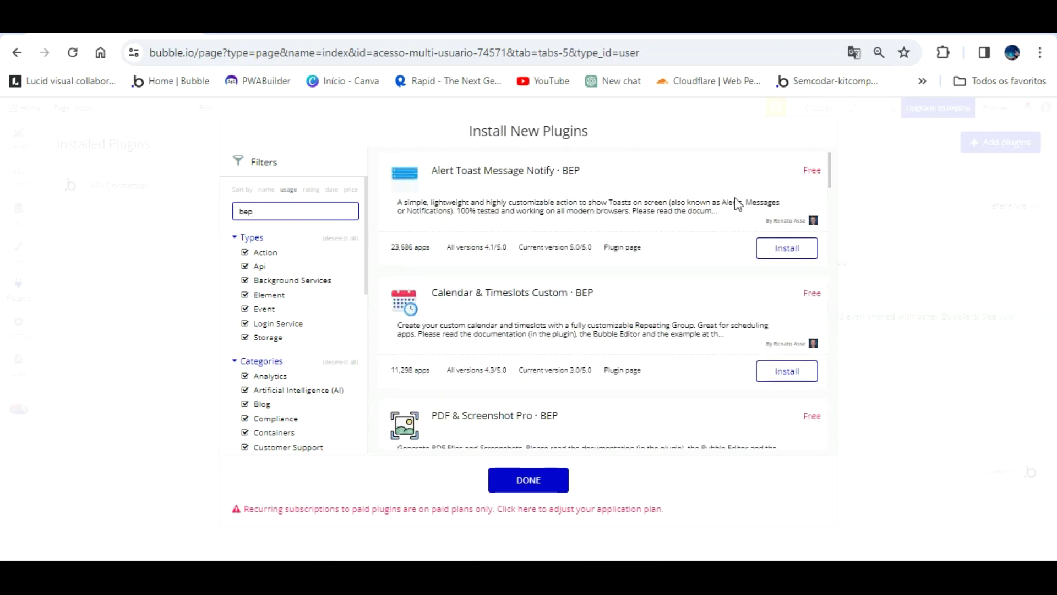
{"action": "left_click", "coordinate": [787, 248]}
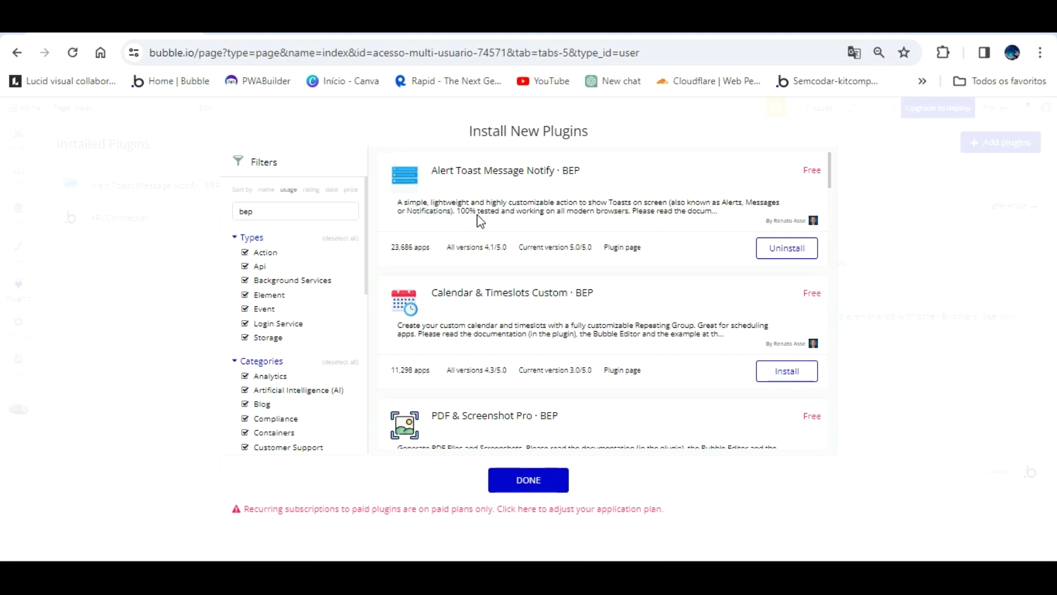
{"action": "left_click", "coordinate": [528, 479]}
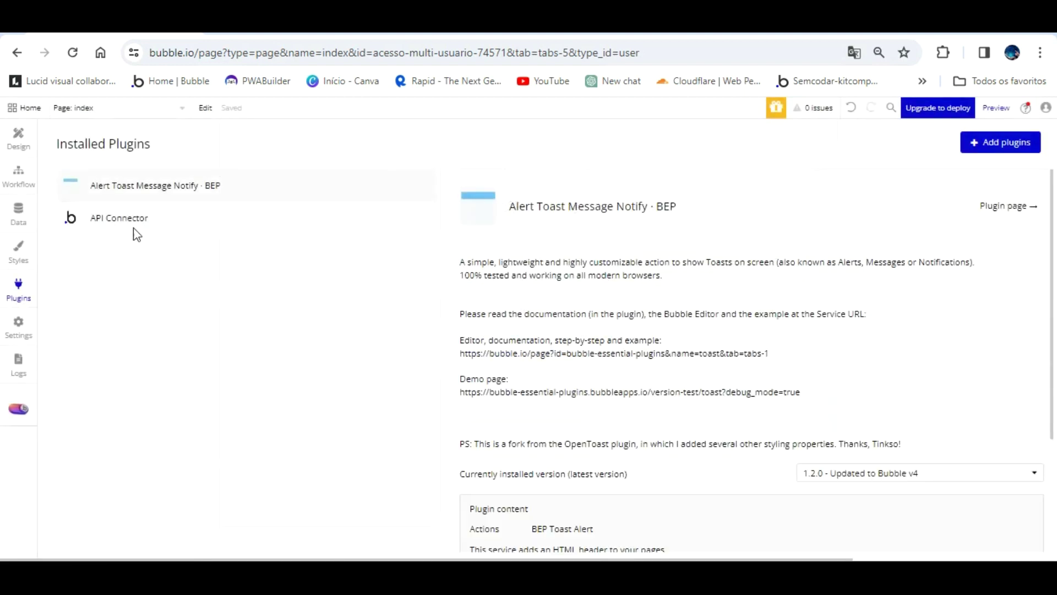
{"action": "left_click", "coordinate": [18, 172]}
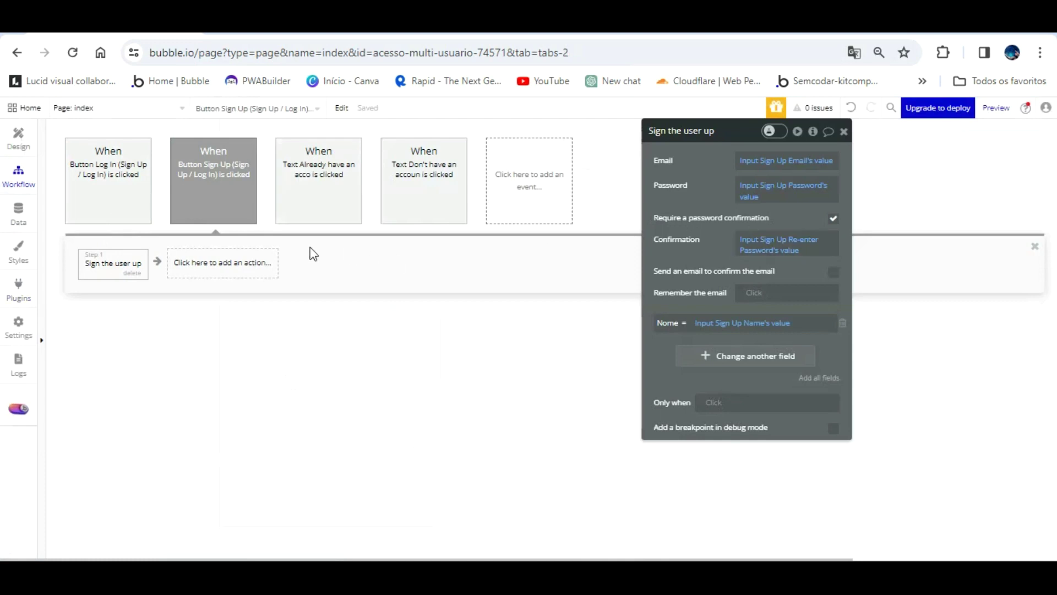
{"action": "left_click", "coordinate": [242, 260]}
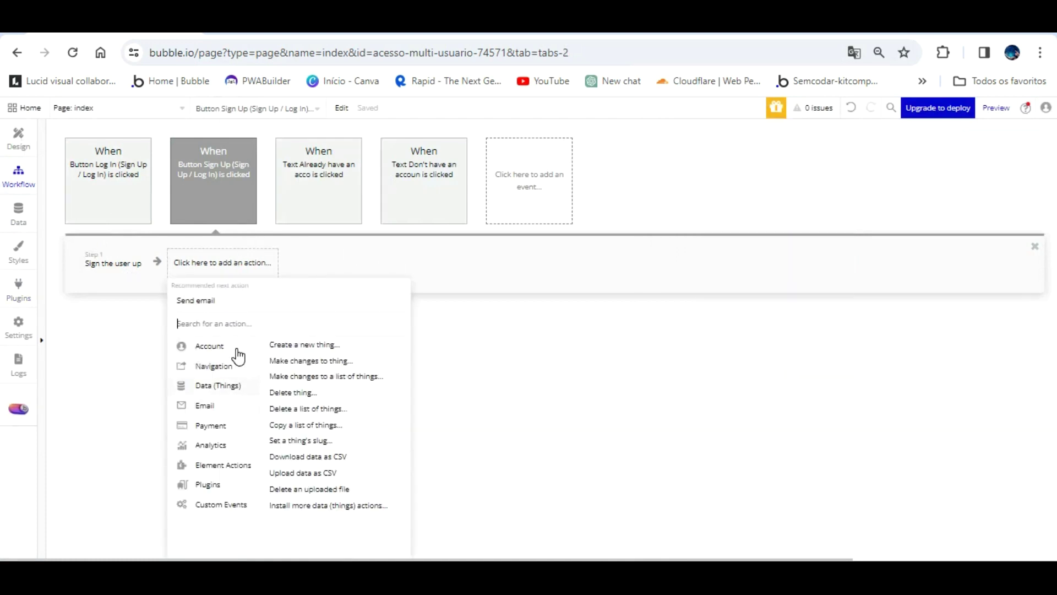
{"action": "type", "text": "bep"}
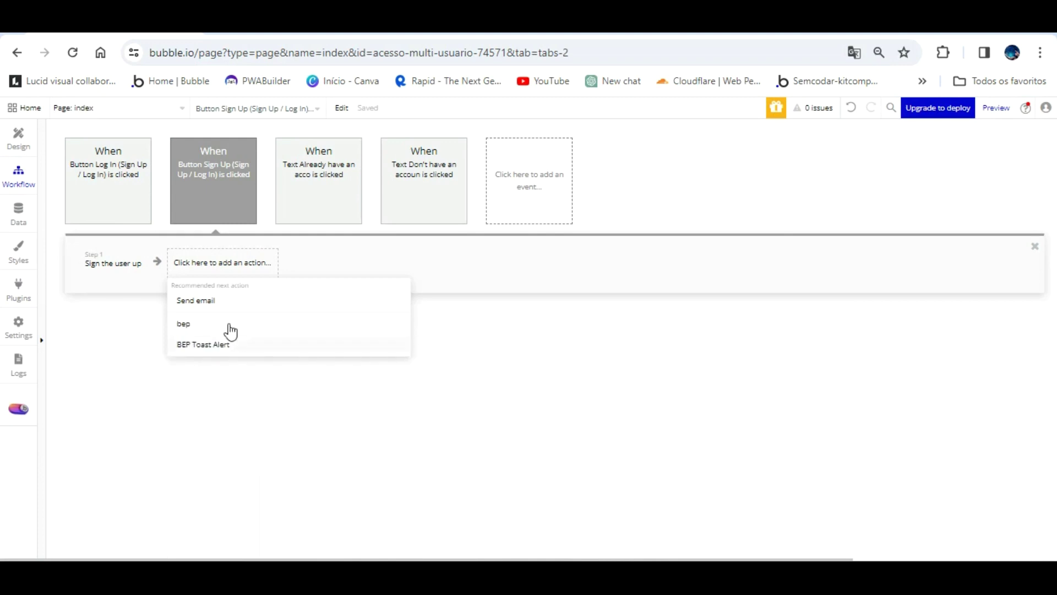
{"action": "left_click", "coordinate": [224, 345]}
{"action": "triple_click", "coordinate": [762, 210]}
{"action": "type", "text": "c"}
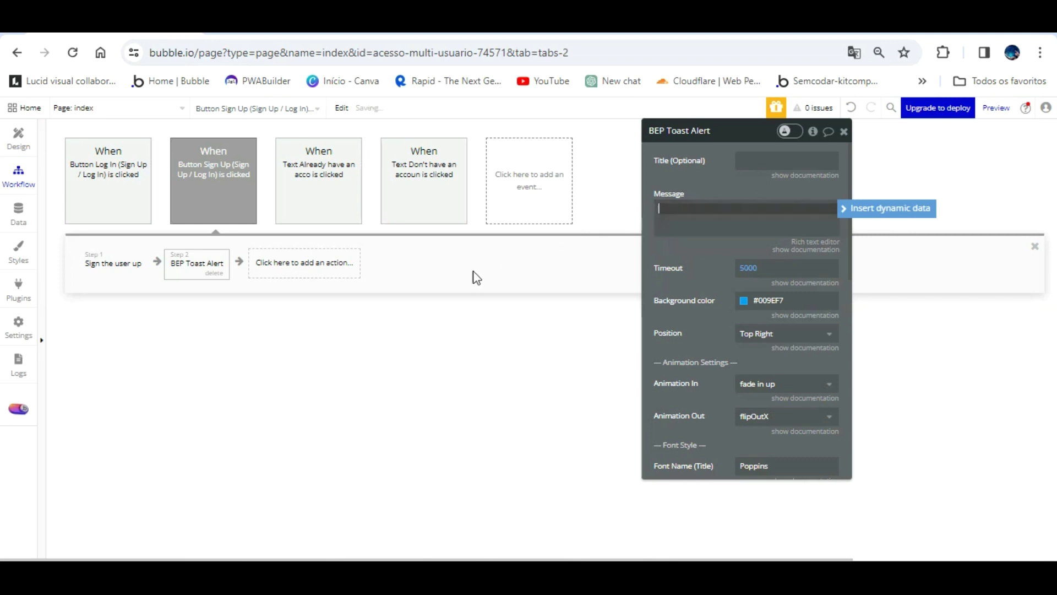
{"action": "left_click", "coordinate": [213, 274]}
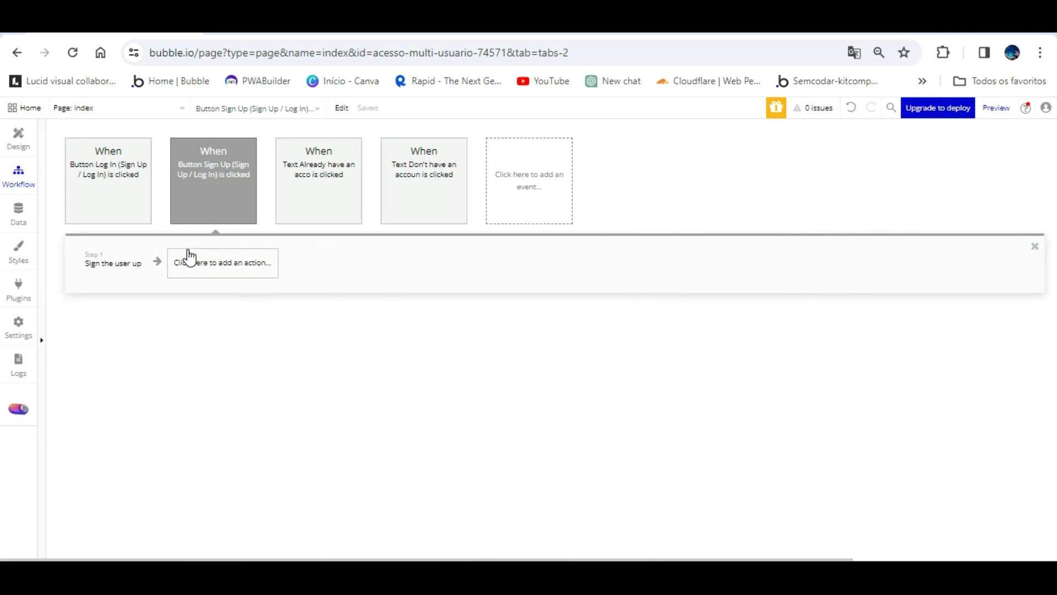
- Add a Go to page action to the Sign Up workflow with destination dashboard_acesso
{"action": "left_click", "coordinate": [190, 259]}
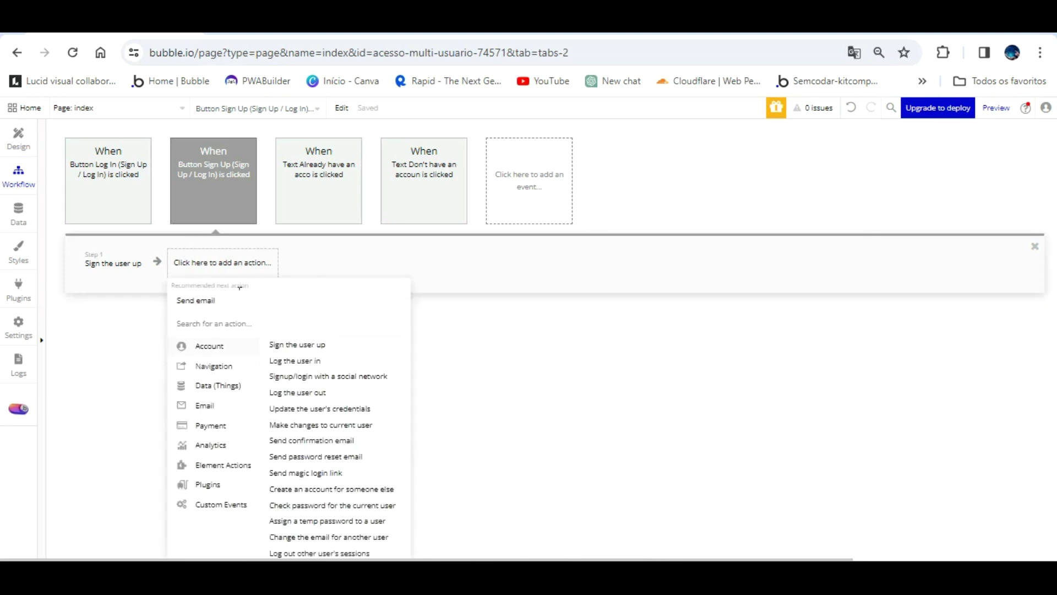
{"action": "mouse_move", "coordinate": [215, 365]}
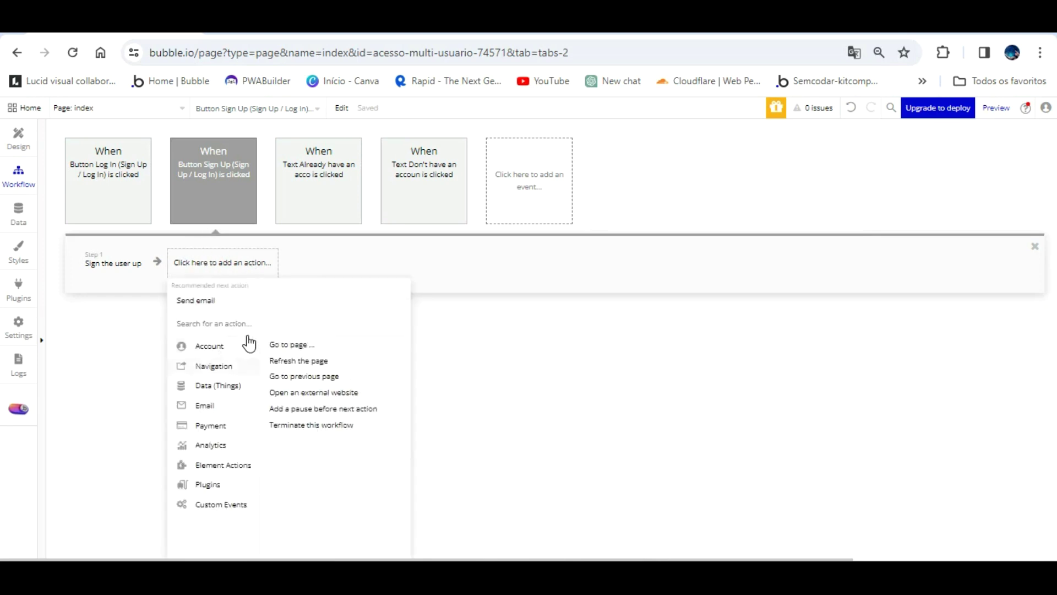
{"action": "left_click", "coordinate": [286, 344]}
{"action": "left_click", "coordinate": [771, 160]}
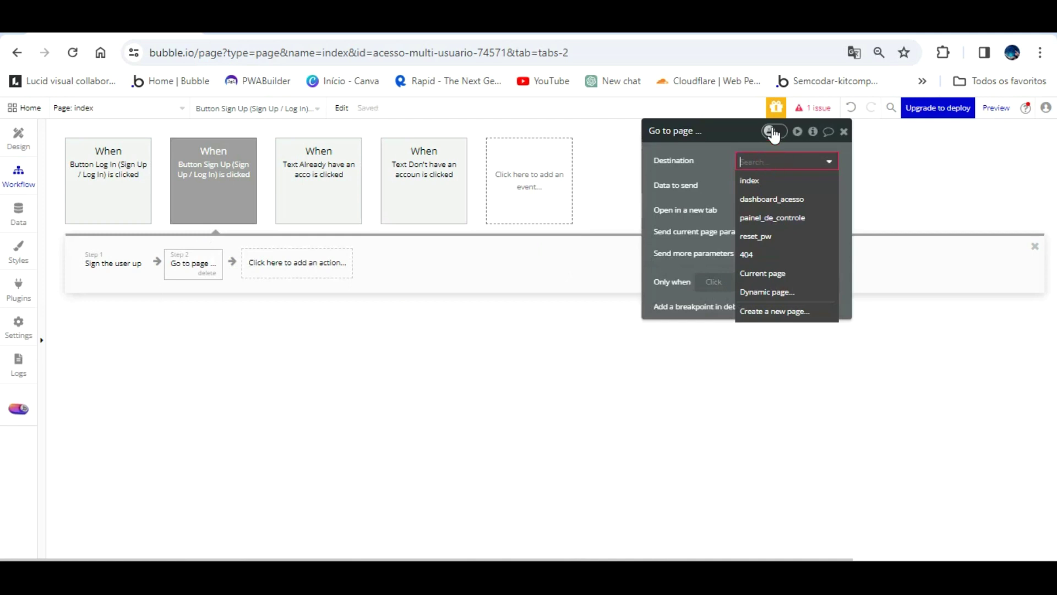
{"action": "left_click", "coordinate": [798, 190]}
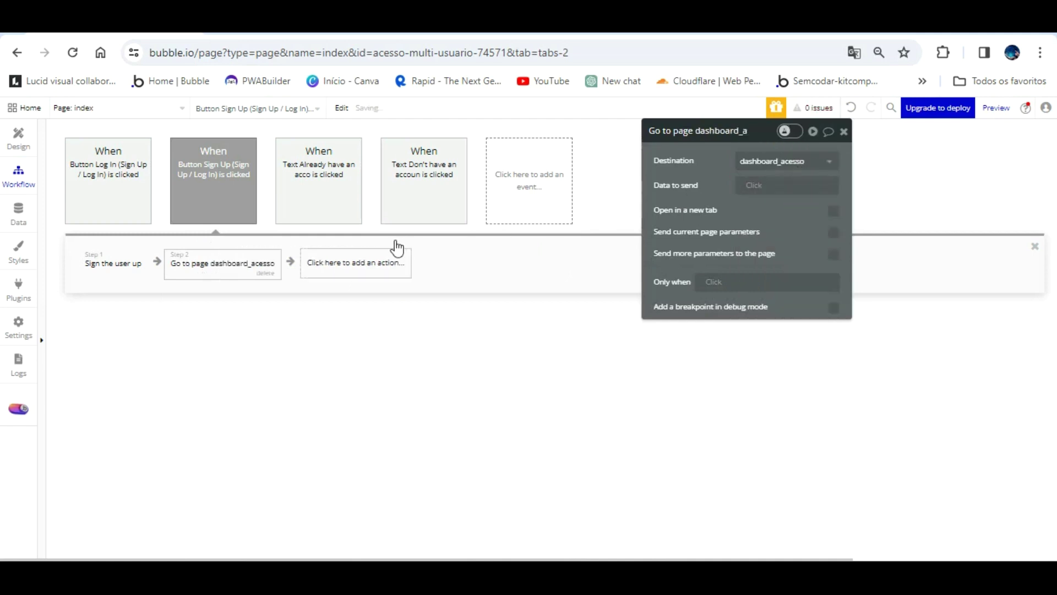
{"action": "left_click", "coordinate": [229, 165]}
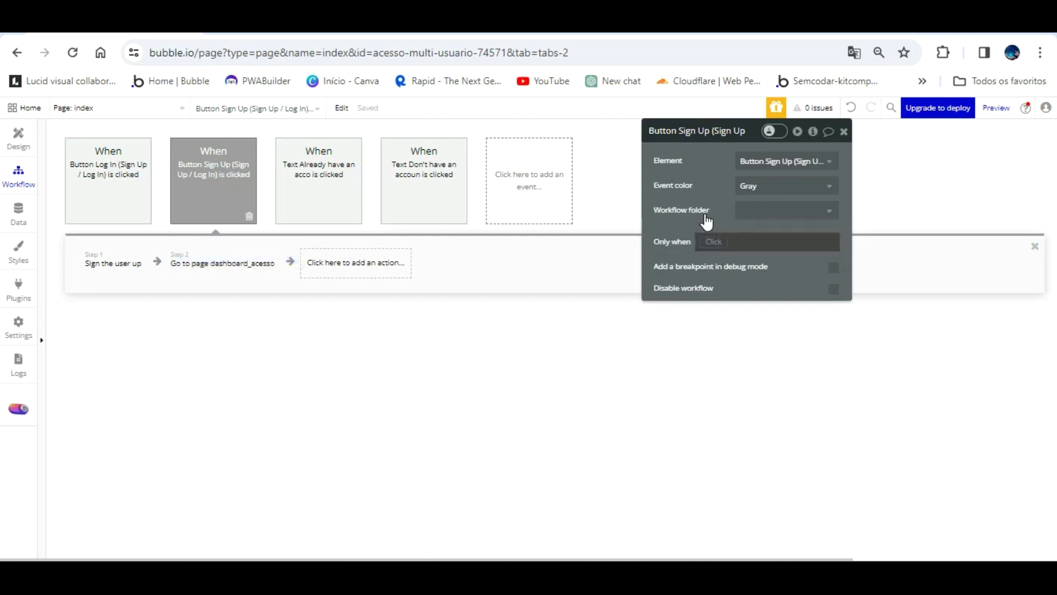
- Make the sign-up workflow run only when Current User's Permissão de função is not Admin
{"action": "left_click", "coordinate": [725, 242]}
{"action": "left_click", "coordinate": [739, 325]}
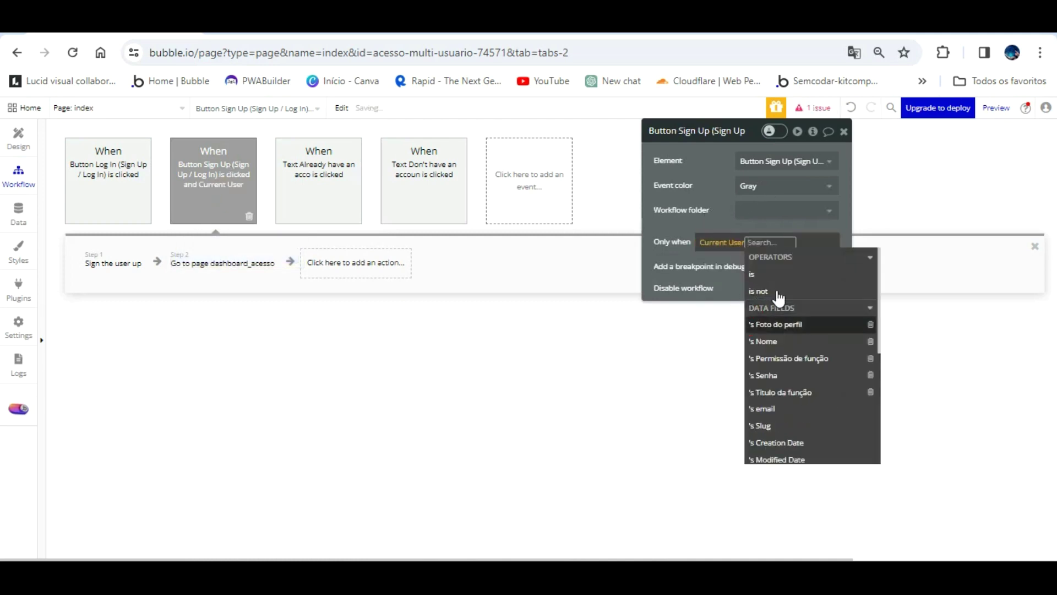
{"action": "left_click", "coordinate": [793, 358]}
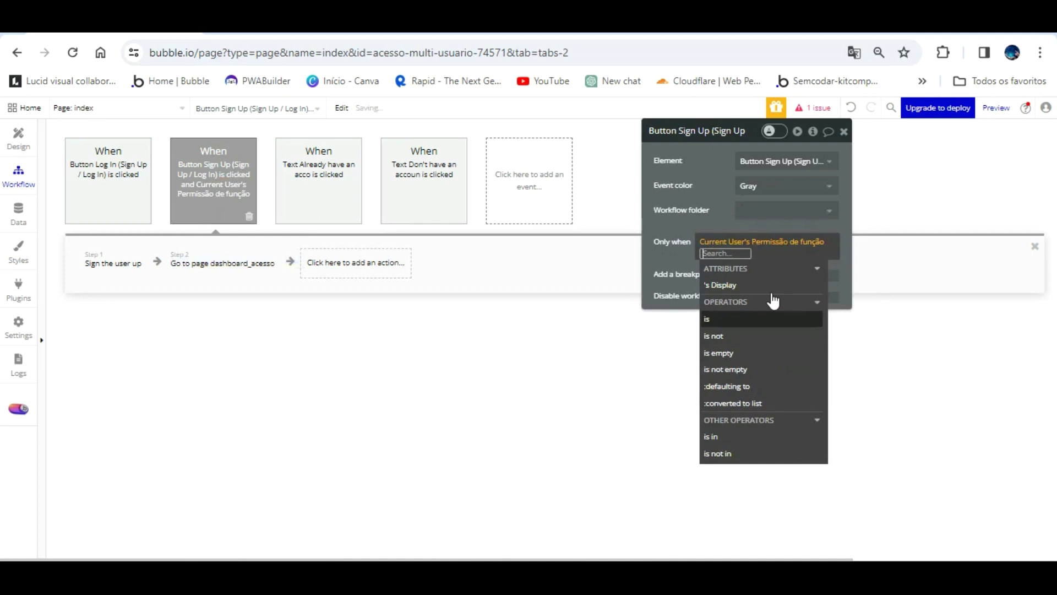
{"action": "left_click", "coordinate": [737, 326]}
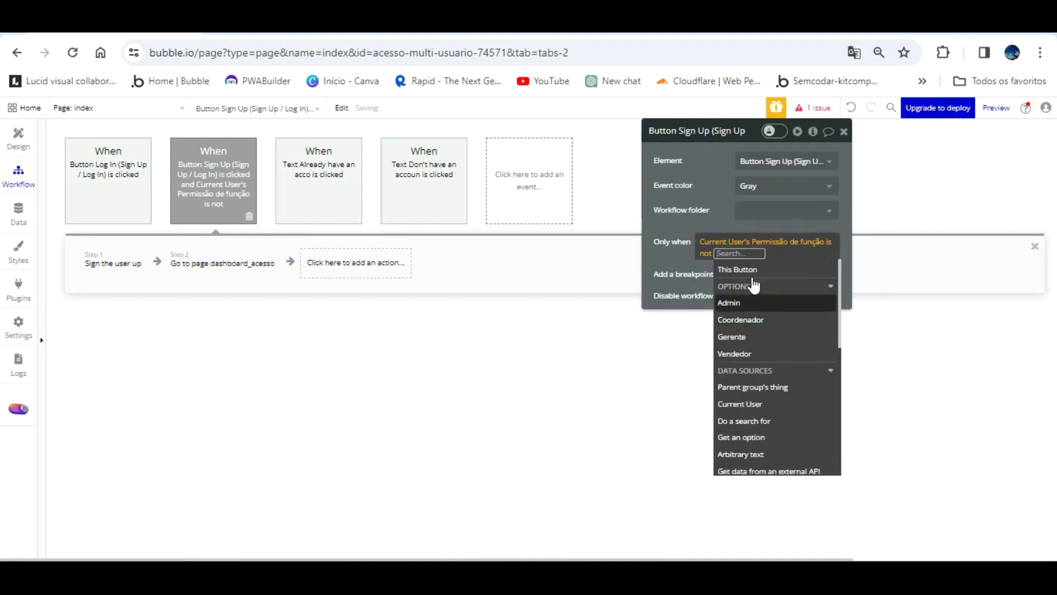
{"action": "left_click", "coordinate": [738, 302]}
{"action": "left_click", "coordinate": [718, 174]}
{"action": "left_click", "coordinate": [445, 341]}
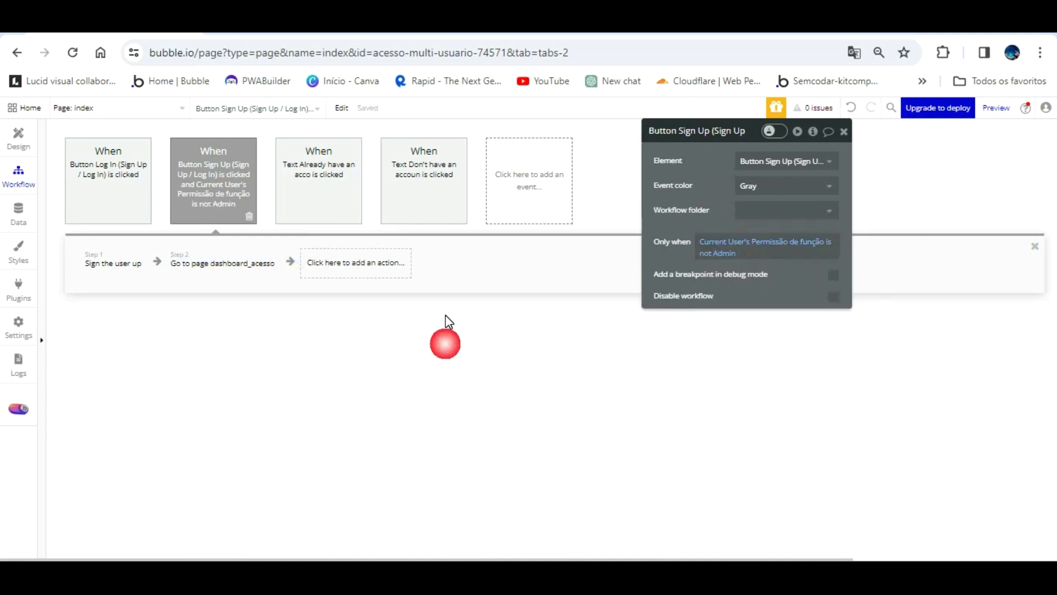
- Copy and paste the sign-up event to create a duplicate workflow
{"action": "right_click", "coordinate": [215, 142]}
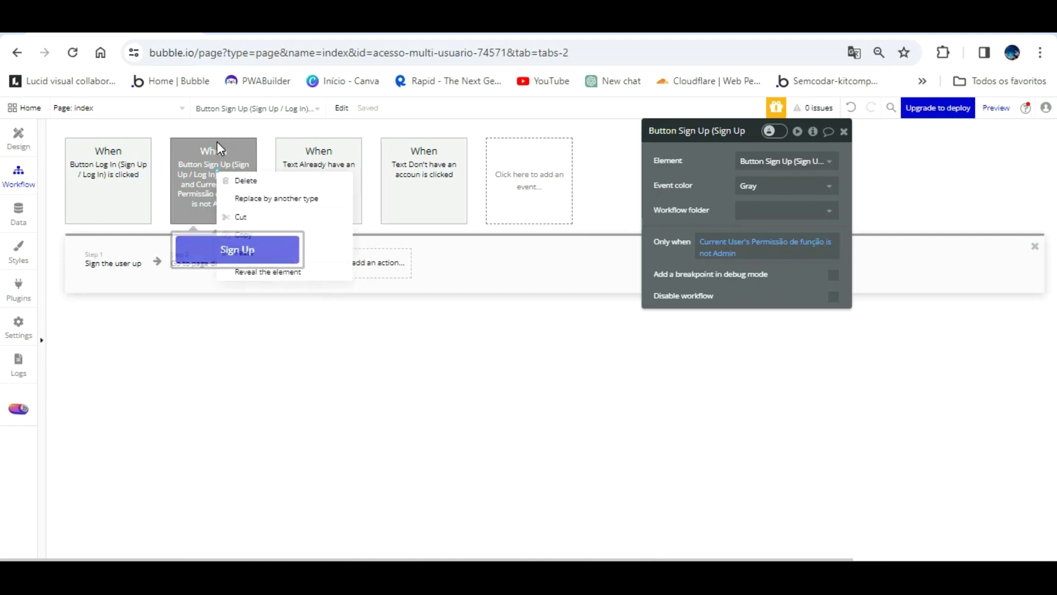
{"action": "left_click", "coordinate": [237, 226]}
{"action": "right_click", "coordinate": [217, 148]}
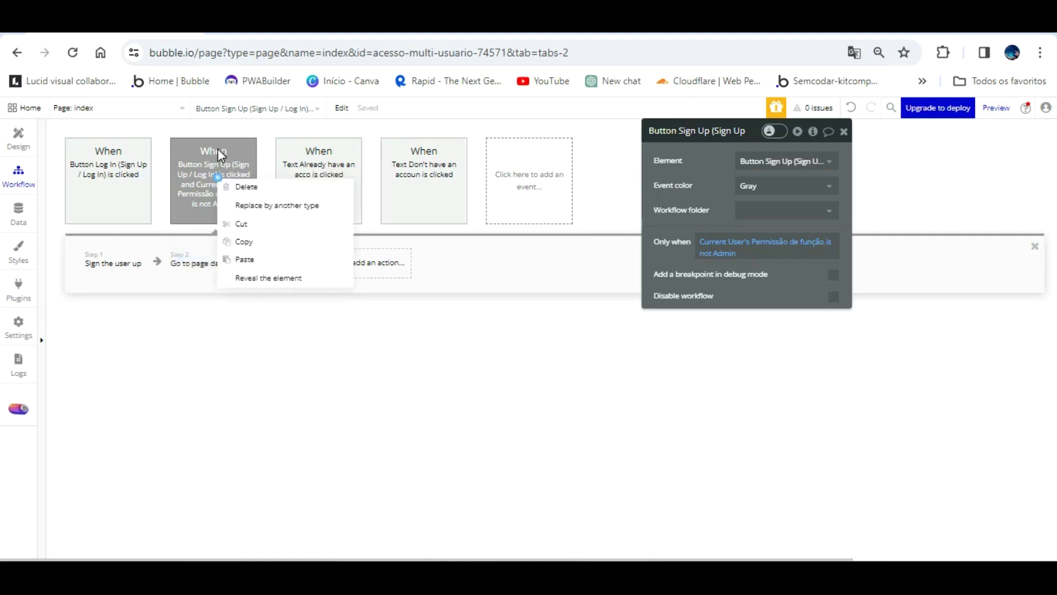
{"action": "left_click", "coordinate": [249, 236]}
{"action": "key", "text": "ctrl+v"}
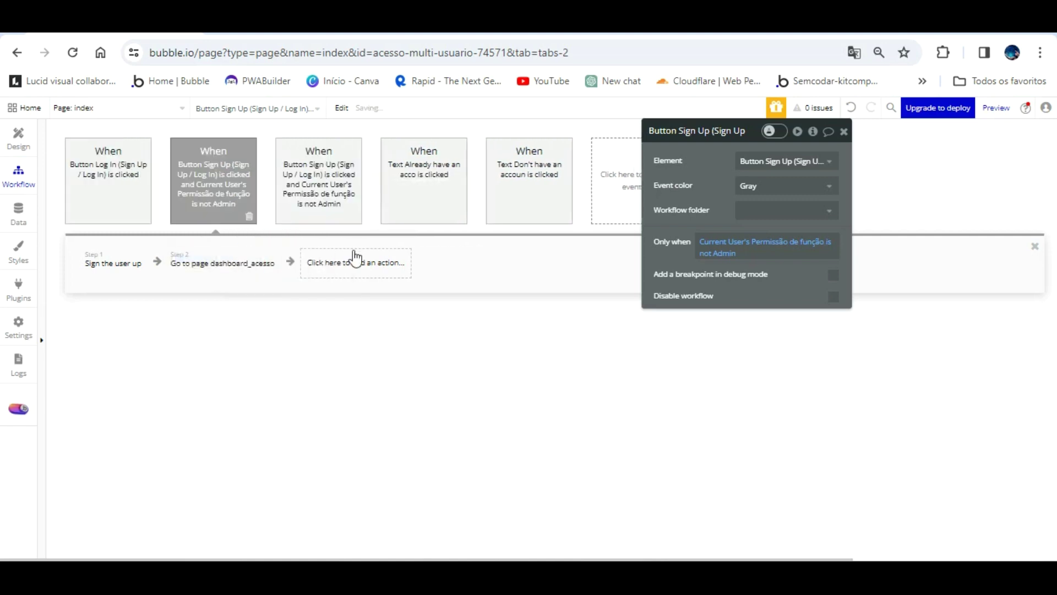
- Change the original event's condition to 'is Admin' and its destination to painel_de_controle
{"action": "left_click", "coordinate": [710, 238]}
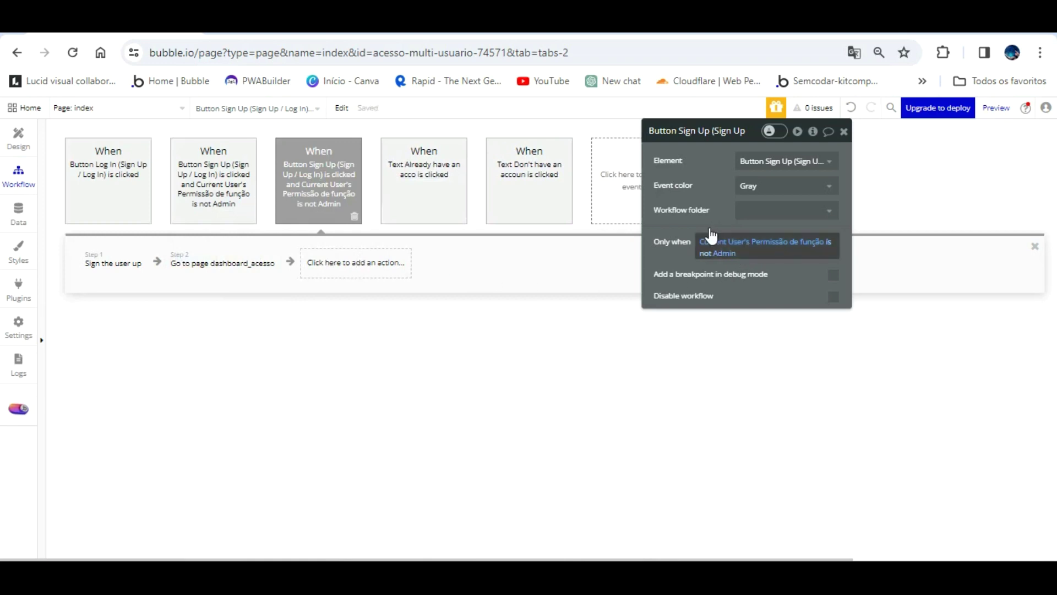
{"action": "left_click", "coordinate": [709, 252]}
{"action": "left_click", "coordinate": [709, 336]}
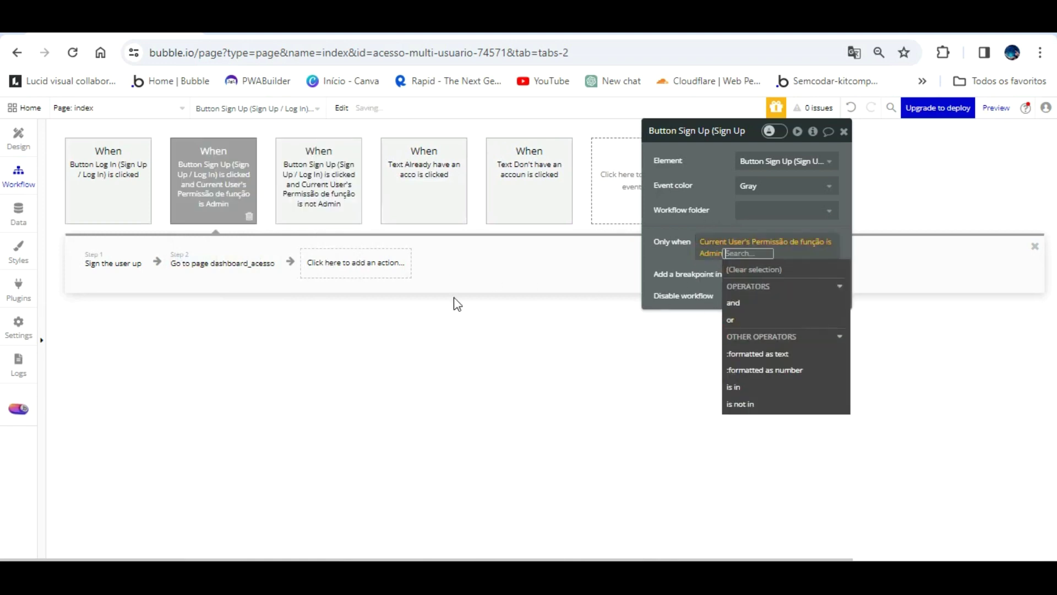
{"action": "left_click", "coordinate": [236, 262]}
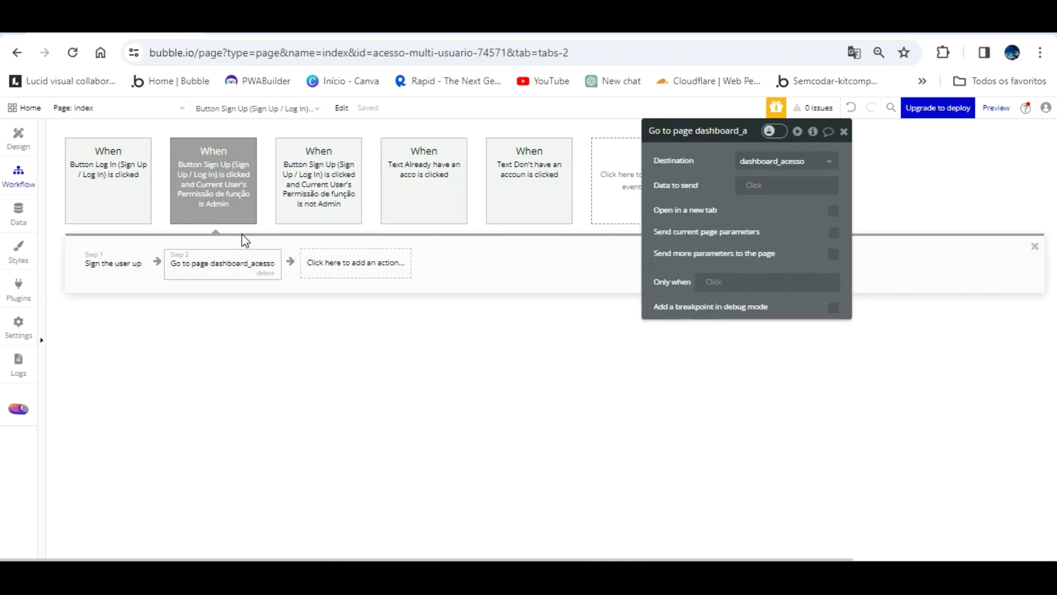
{"action": "left_click", "coordinate": [815, 161]}
{"action": "left_click", "coordinate": [814, 216]}
{"action": "left_click", "coordinate": [589, 402]}
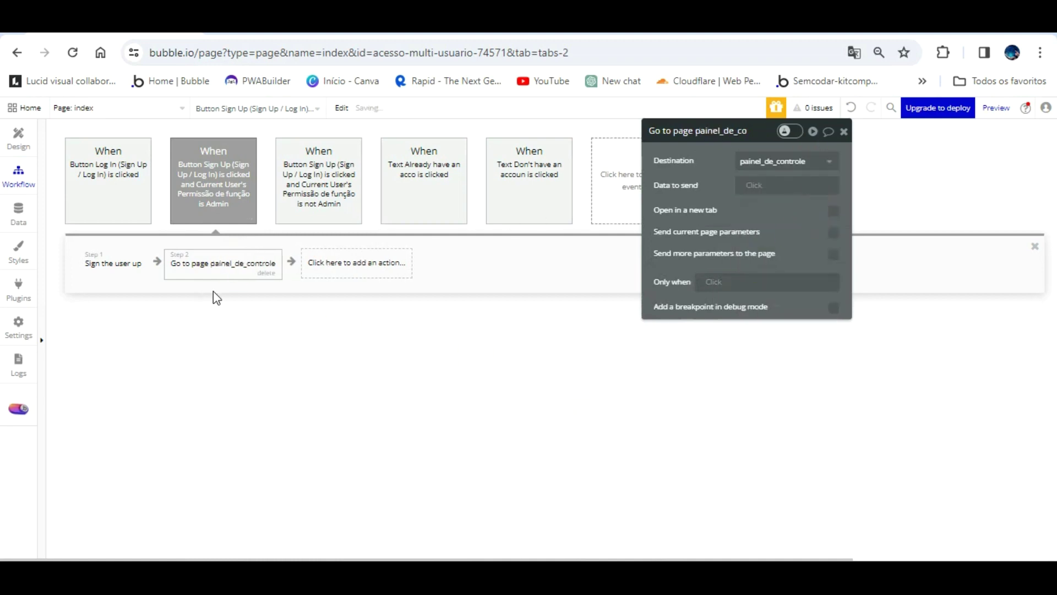
{"action": "left_click", "coordinate": [21, 208]}
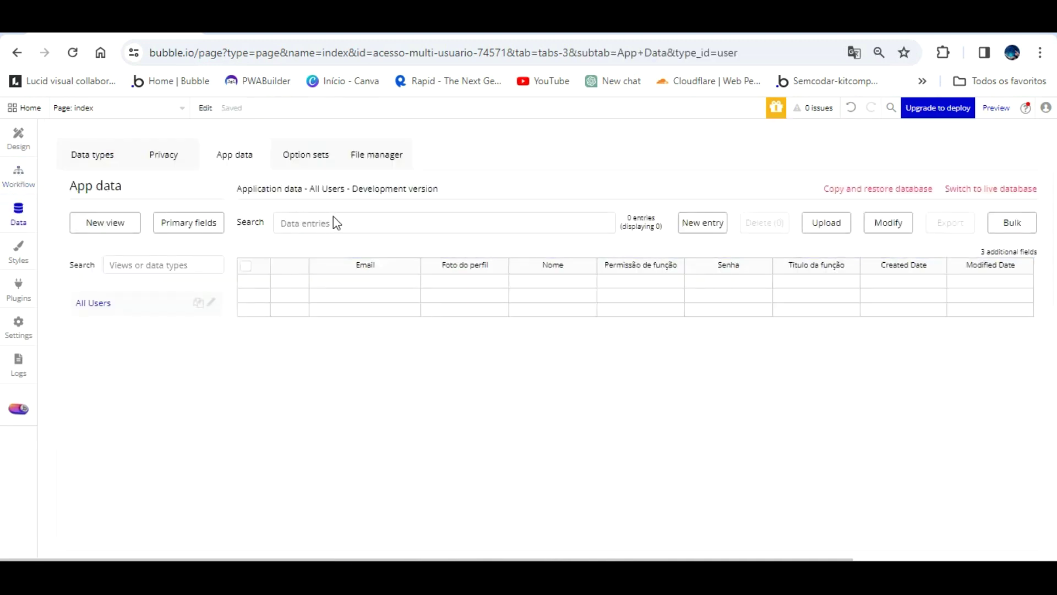
- Check the User type's fields, then reload the preview and confirm the sign-up form focuses Name
{"action": "left_click", "coordinate": [90, 155]}
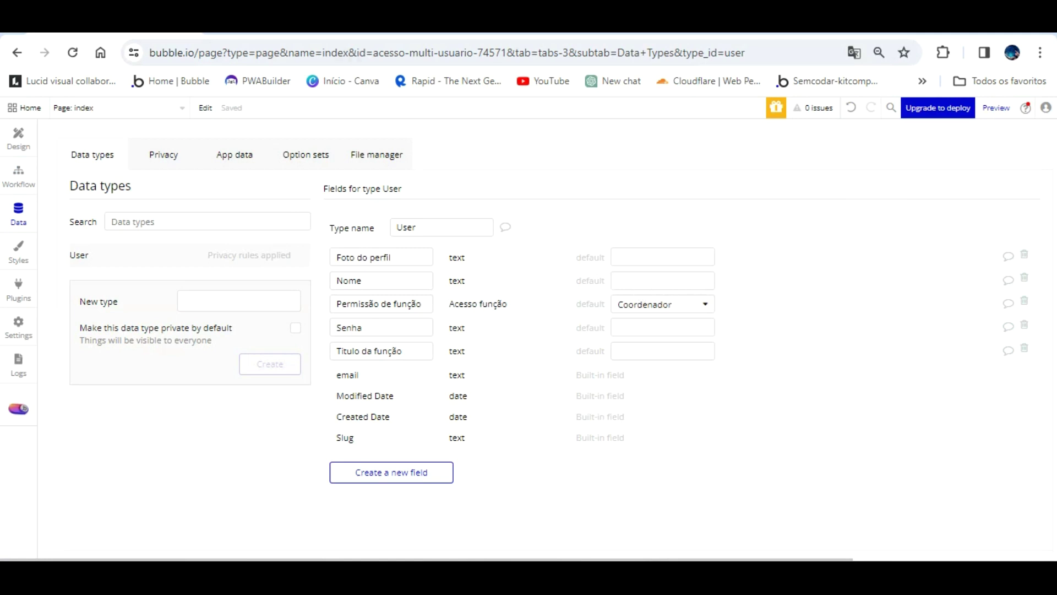
{"action": "key", "text": "ctrl+Tab"}
{"action": "key", "text": "F5"}
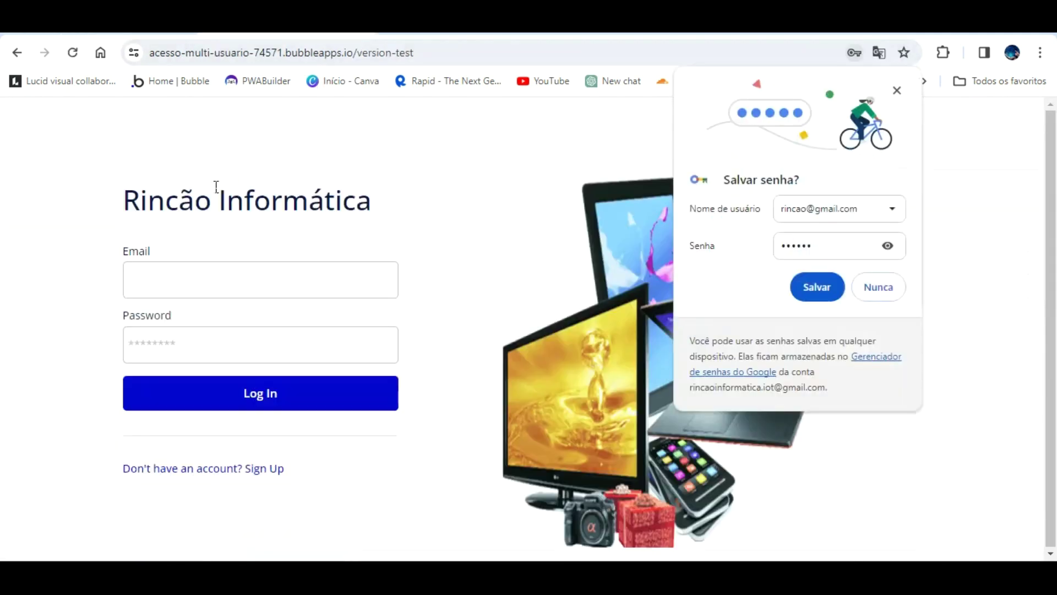
{"action": "left_click", "coordinate": [265, 468]}
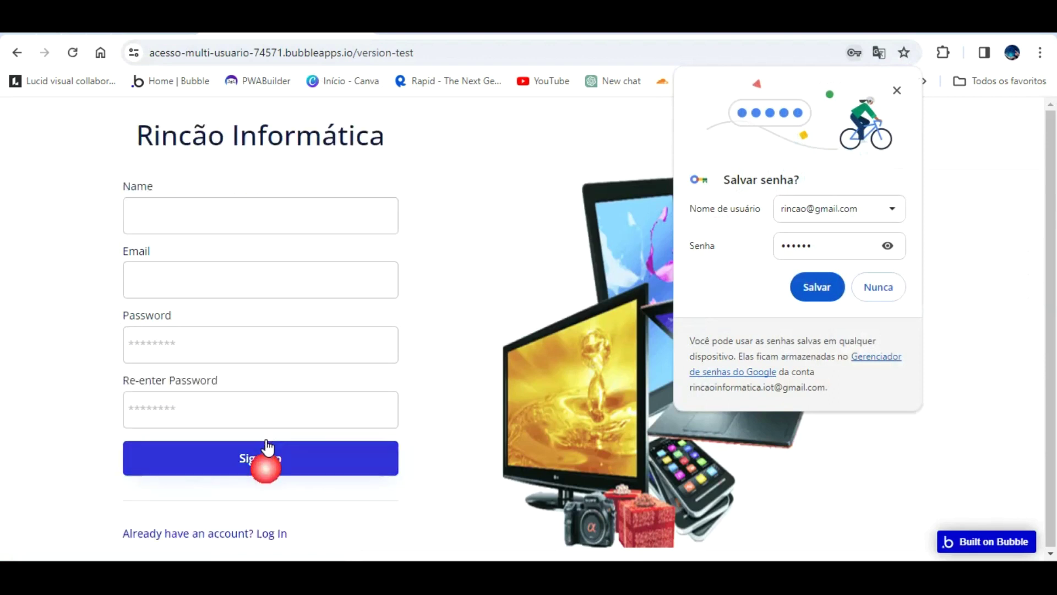
{"action": "left_click", "coordinate": [209, 205]}
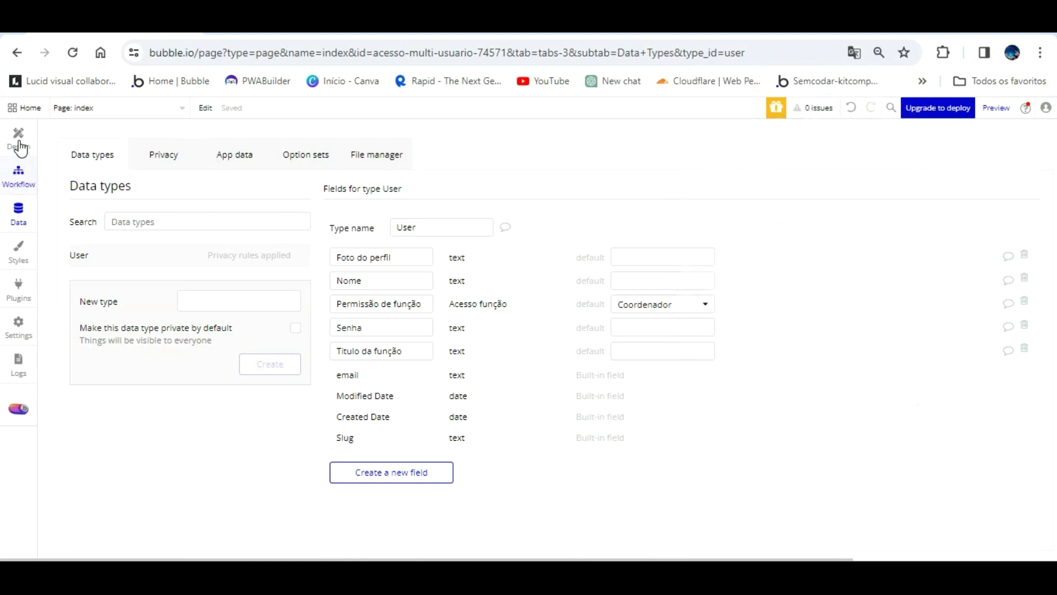
- Return to the index page workflows and collapse the sign-up event's action steps
{"action": "left_click", "coordinate": [19, 175]}
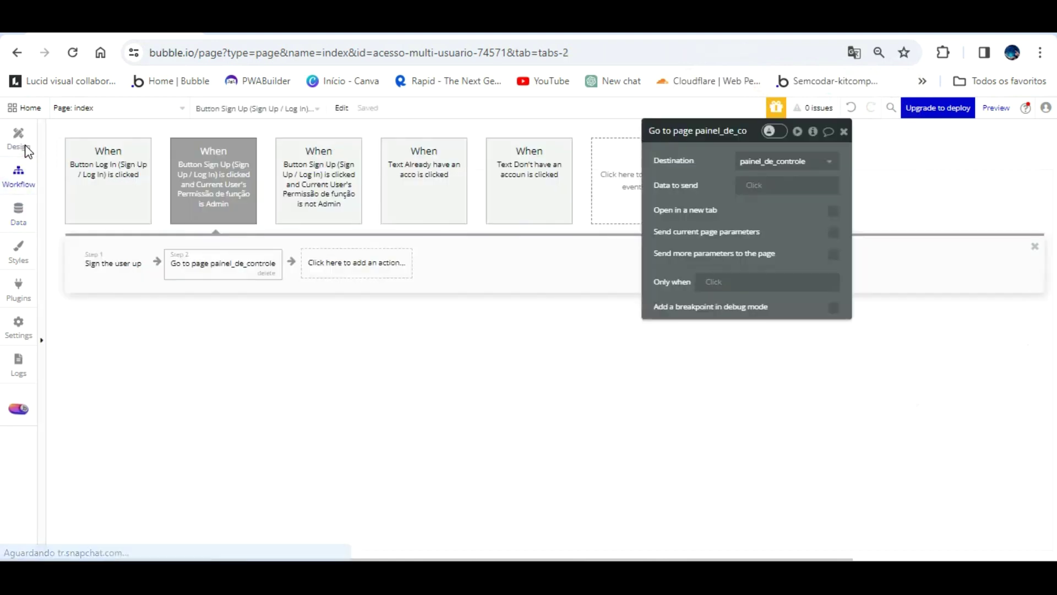
{"action": "left_click", "coordinate": [16, 136]}
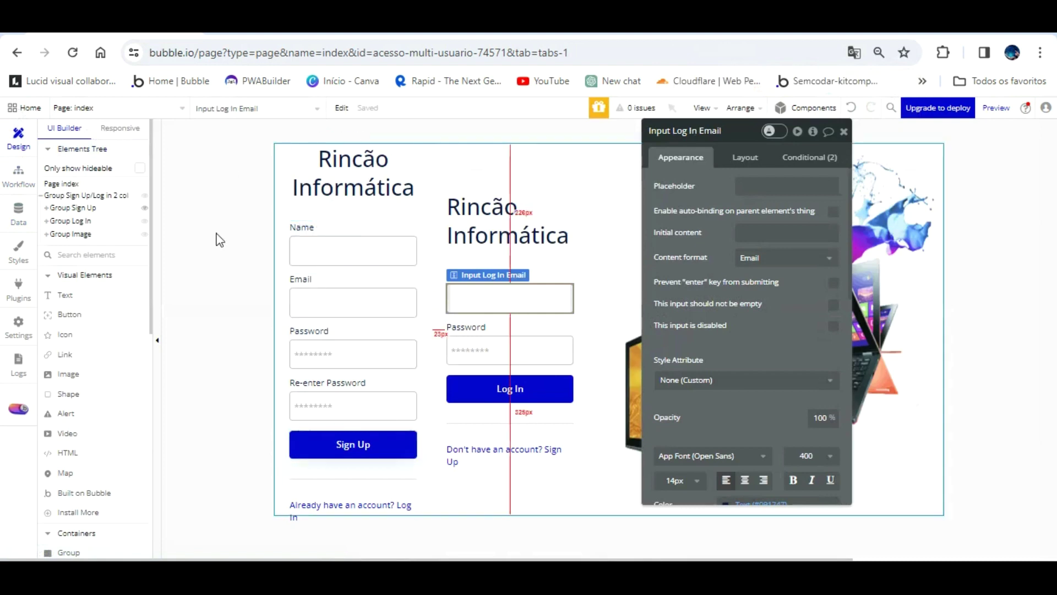
{"action": "left_click", "coordinate": [18, 174]}
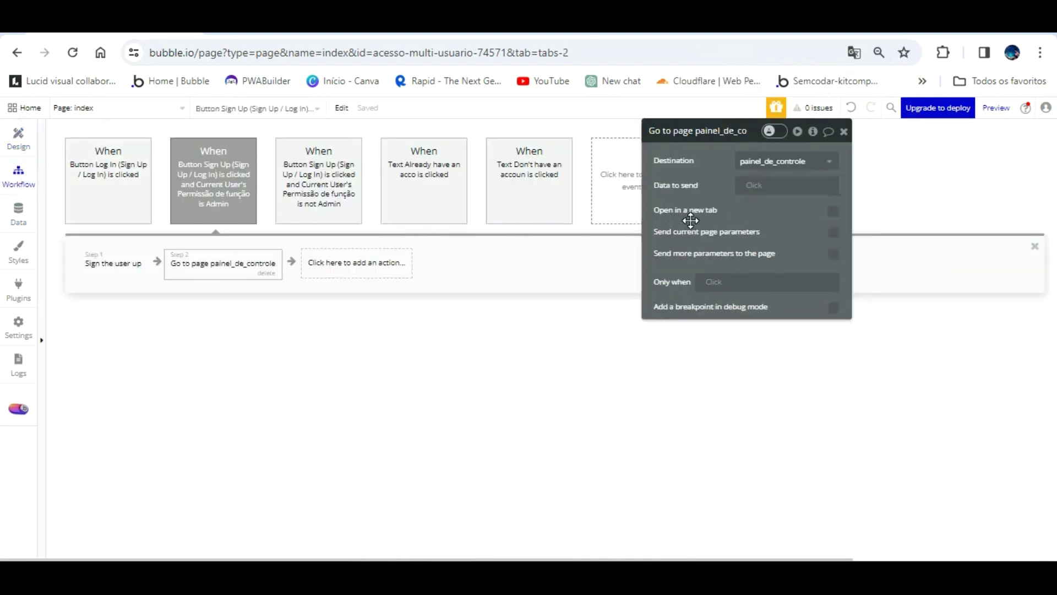
{"action": "left_click", "coordinate": [621, 201]}
{"action": "left_click", "coordinate": [612, 176]}
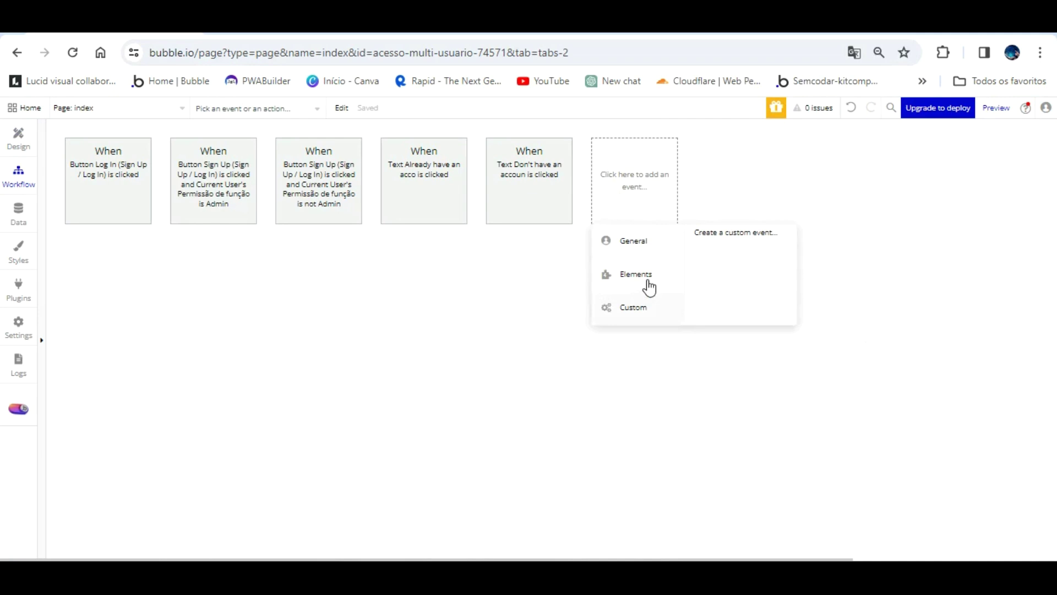
- Add a Page is loaded workflow with a Set focus action targeting Input Log In Email
{"action": "left_click", "coordinate": [720, 264]}
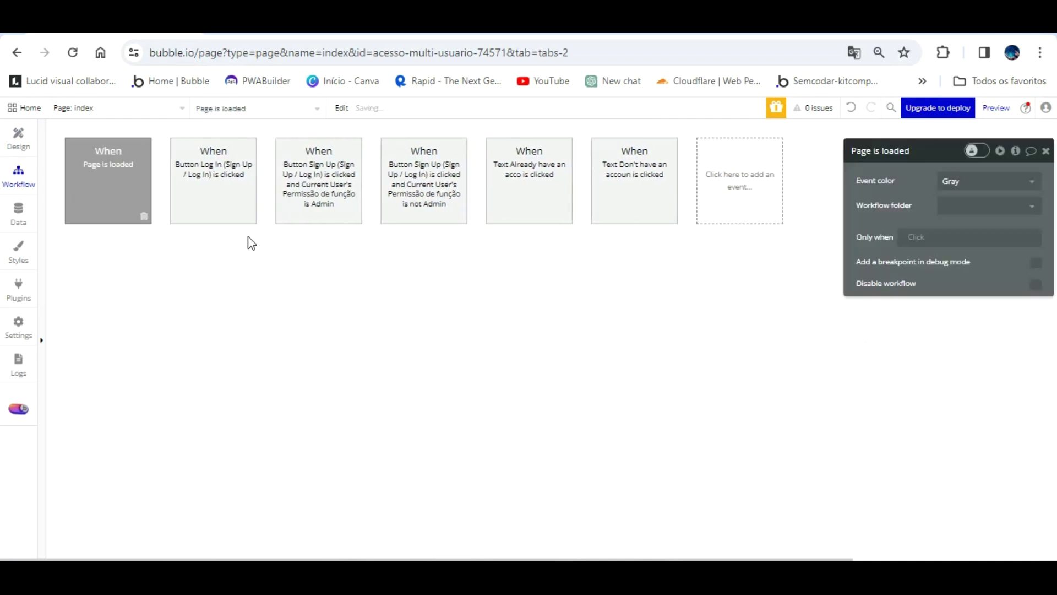
{"action": "left_click", "coordinate": [141, 249]}
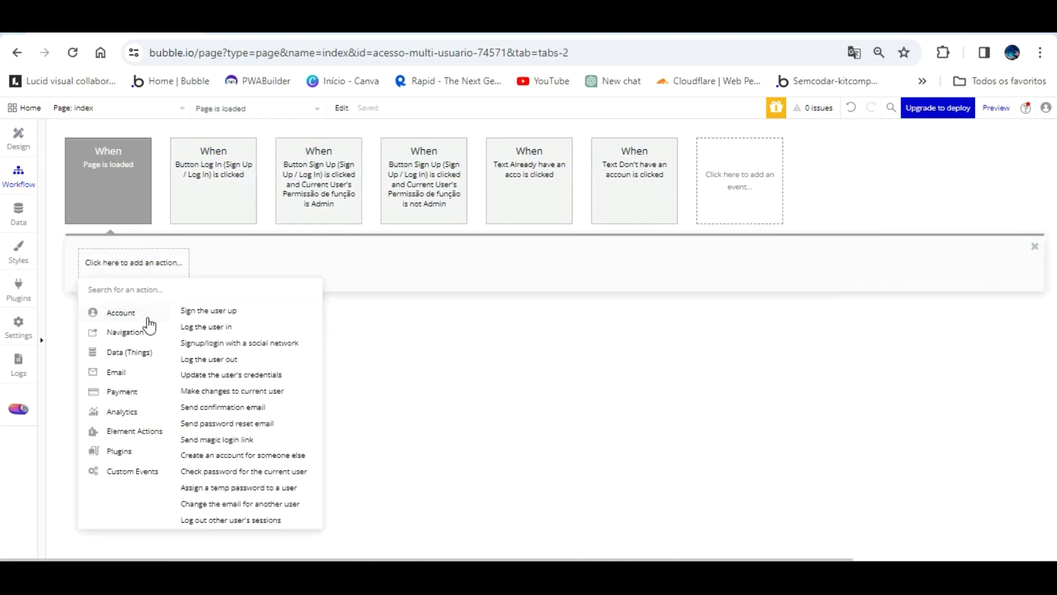
{"action": "mouse_move", "coordinate": [132, 431]}
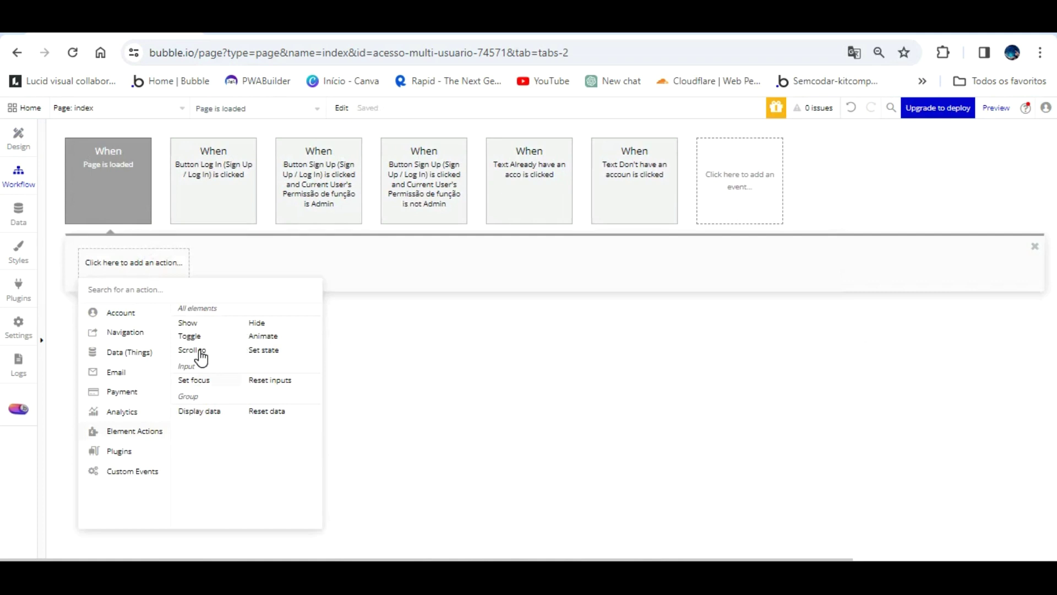
{"action": "left_click", "coordinate": [194, 380]}
{"action": "left_click", "coordinate": [991, 181]}
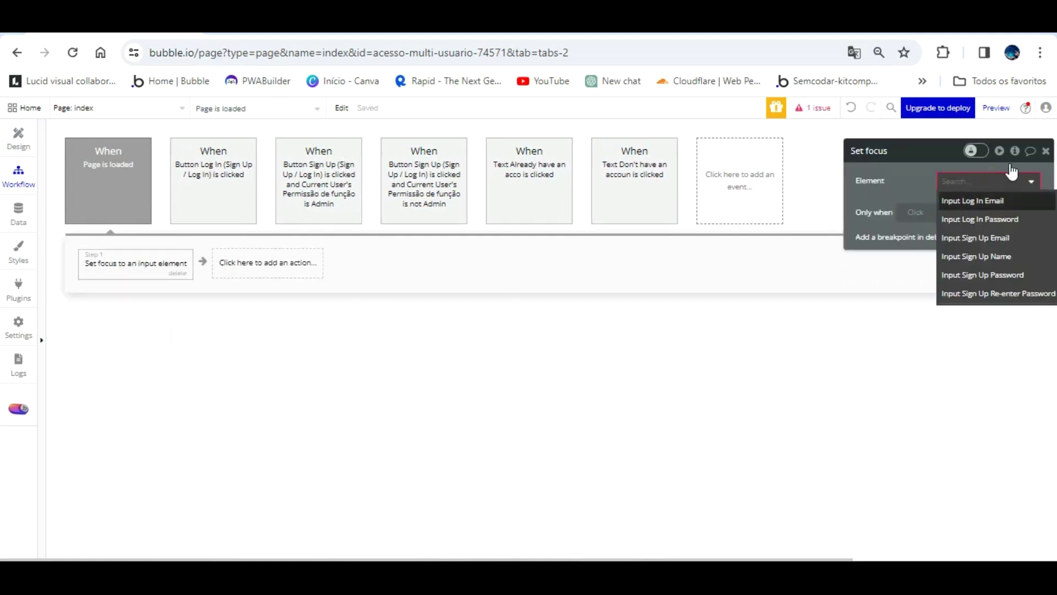
{"action": "left_click", "coordinate": [958, 199]}
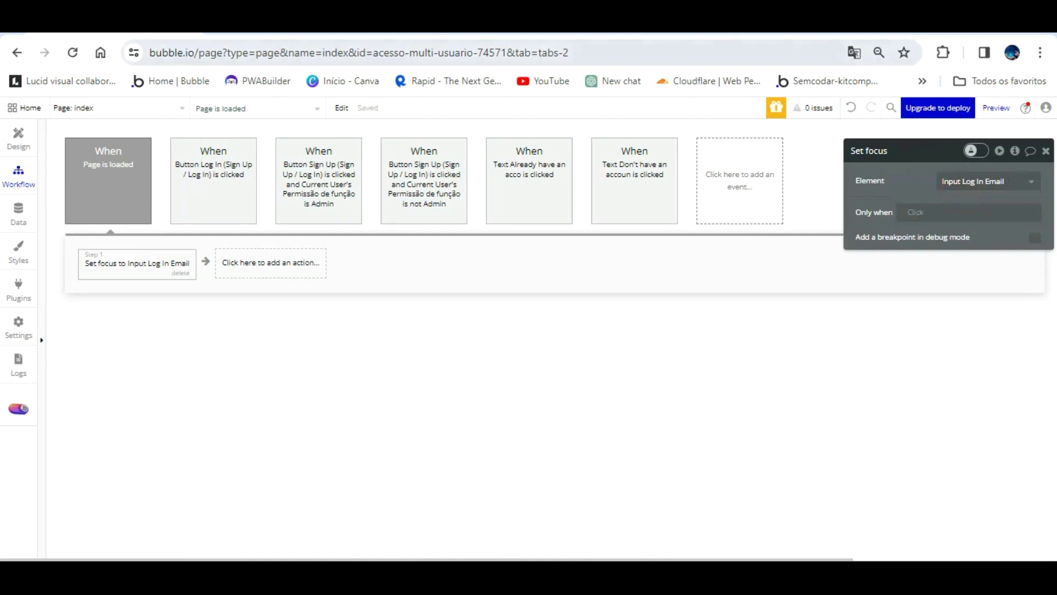
{"action": "left_click", "coordinate": [286, 28]}
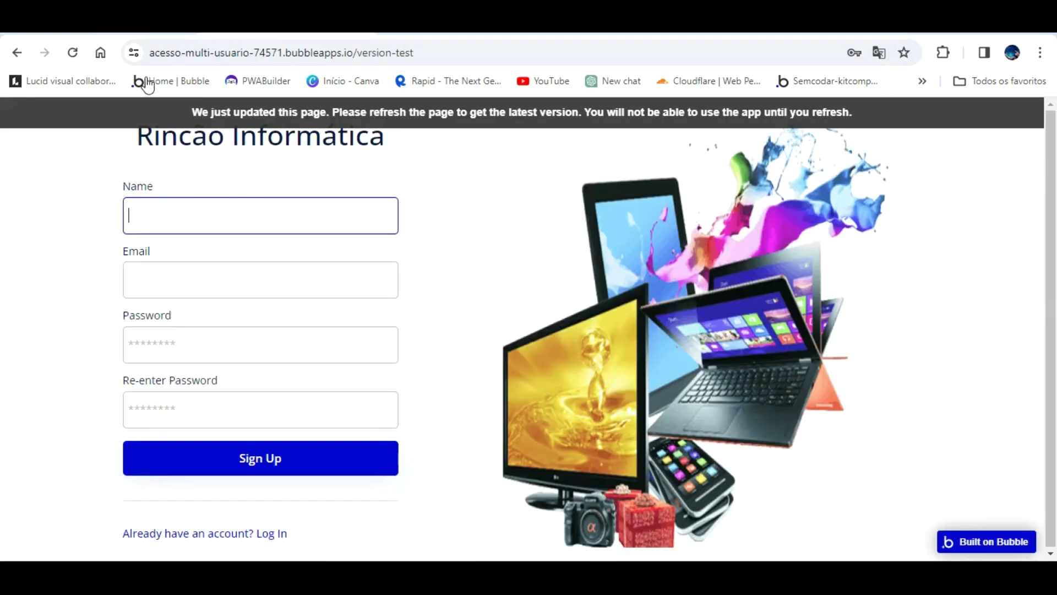
- Refresh the preview, confirm Email starts focused, and toggle to the sign-up form's Name field
{"action": "left_click", "coordinate": [368, 125]}
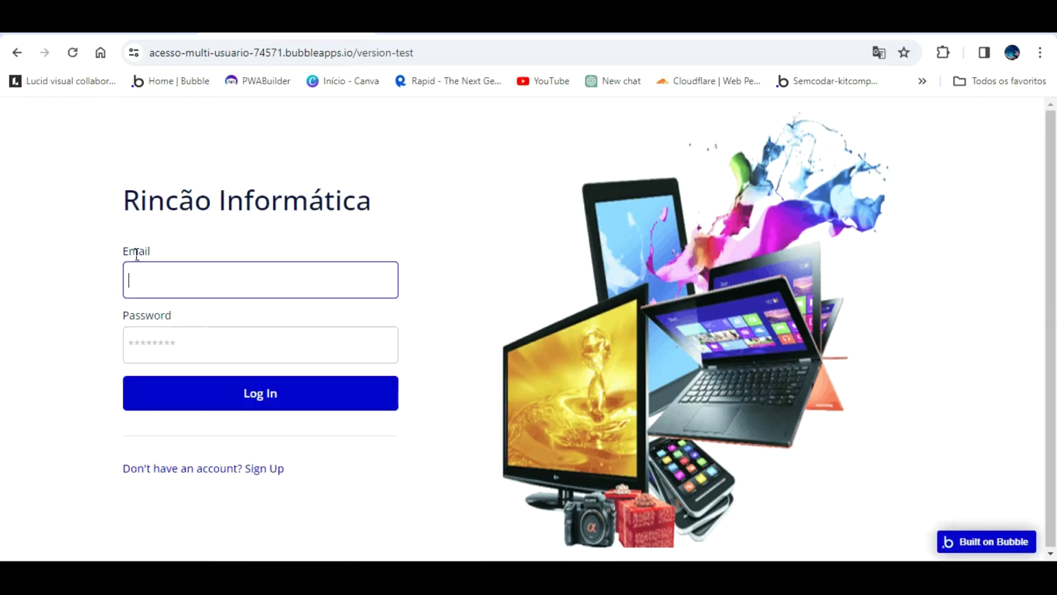
{"action": "left_click", "coordinate": [269, 467]}
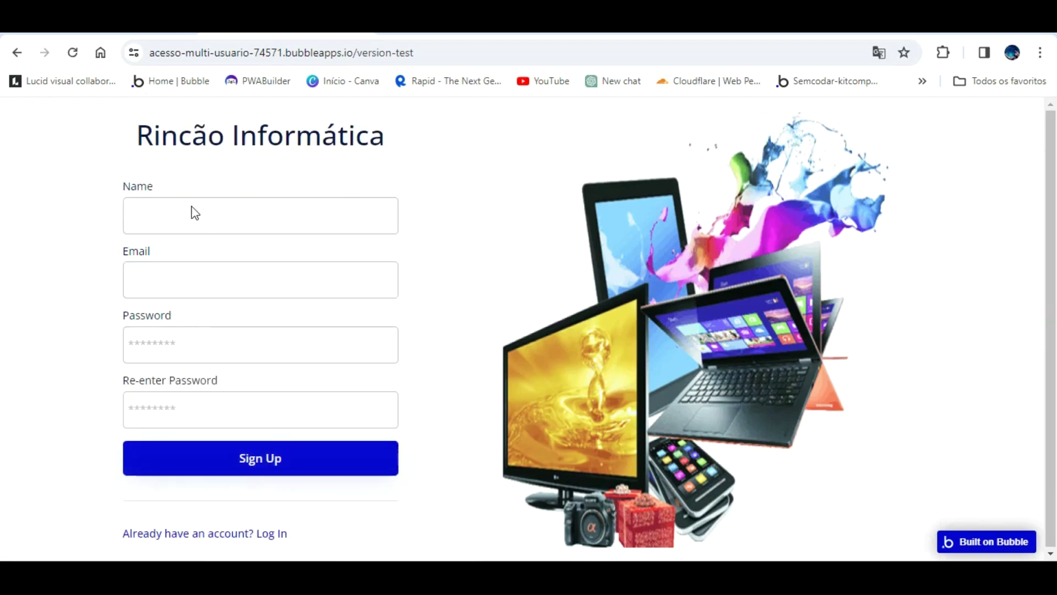
{"action": "left_click", "coordinate": [180, 205]}
- Review the Log In and Sign Up workflows, then open the 'Don't have an account? Sign Up' text's workflow
{"action": "left_click", "coordinate": [157, 28]}
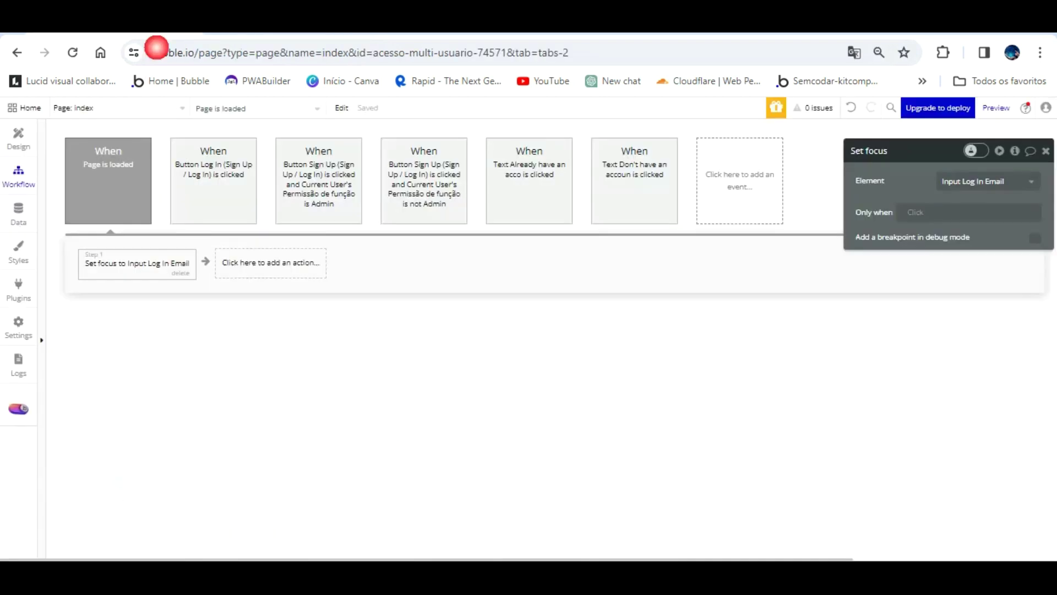
{"action": "left_click", "coordinate": [216, 174]}
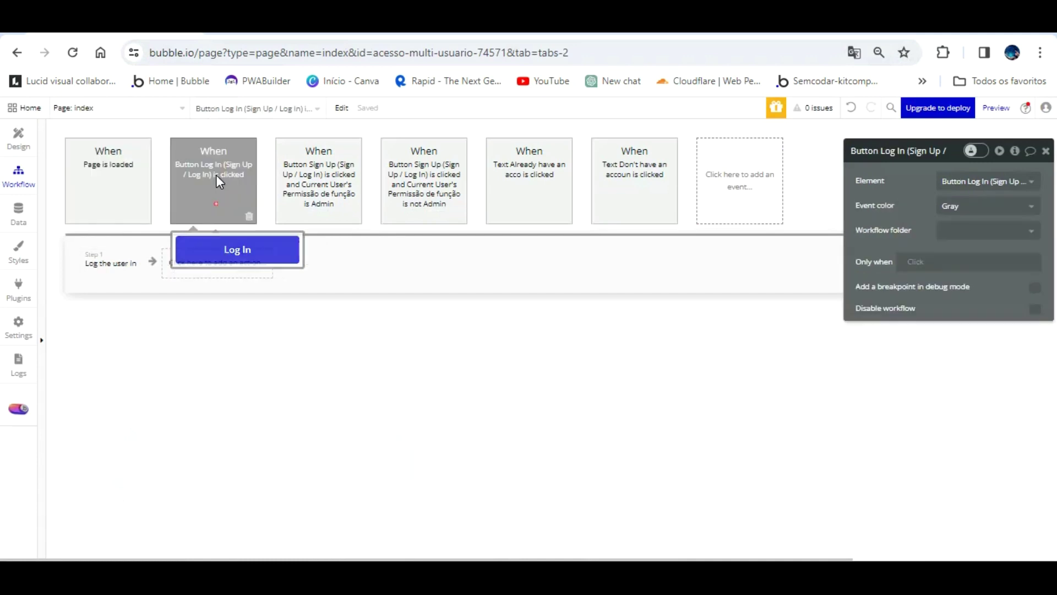
{"action": "left_click", "coordinate": [296, 174]}
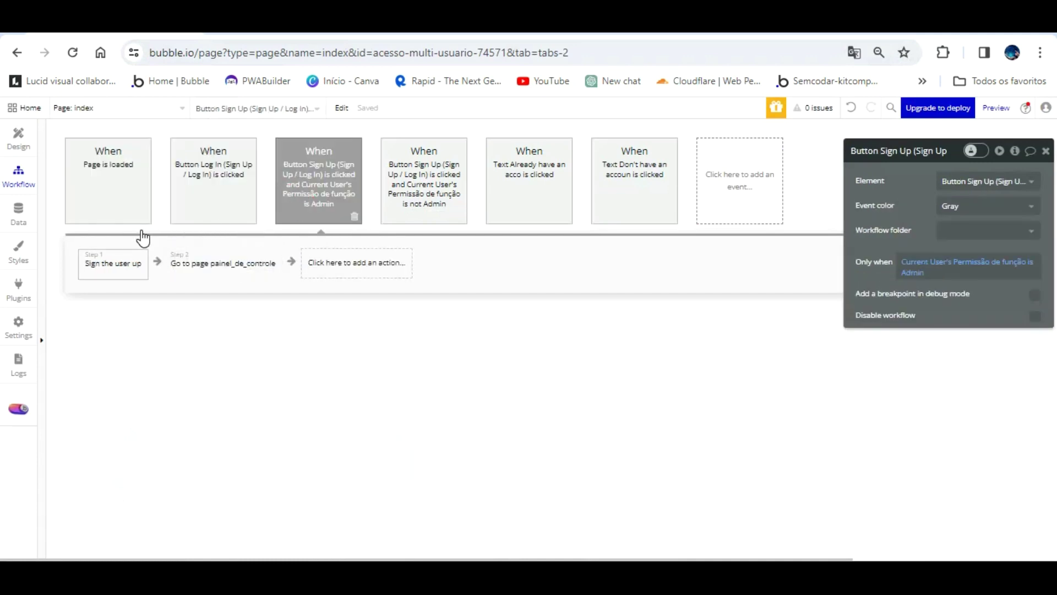
{"action": "left_click", "coordinate": [138, 264]}
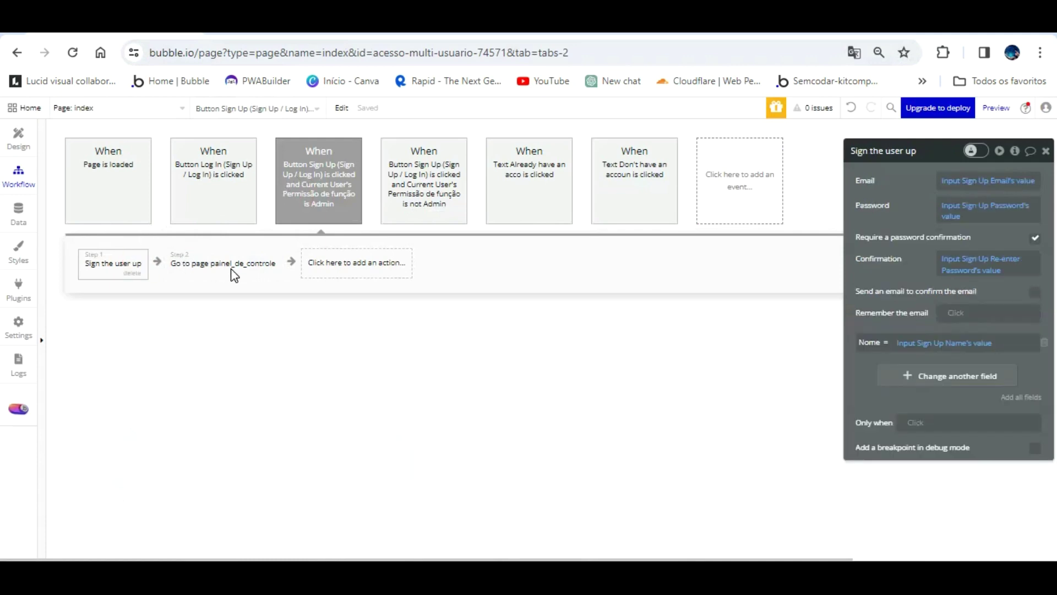
{"action": "left_click", "coordinate": [369, 262]}
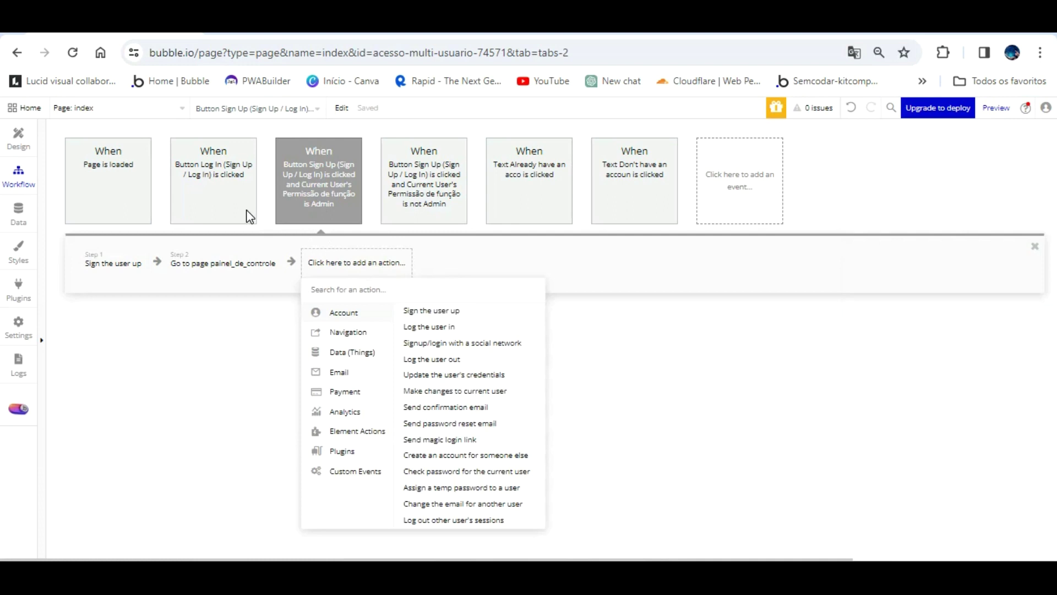
{"action": "left_click", "coordinate": [19, 137]}
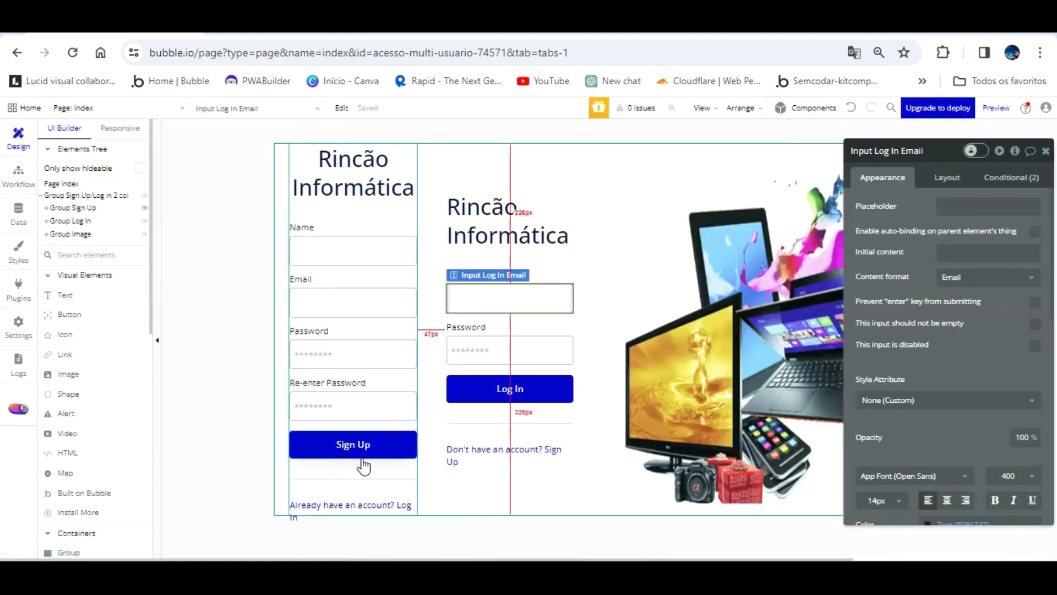
{"action": "left_click", "coordinate": [538, 433]}
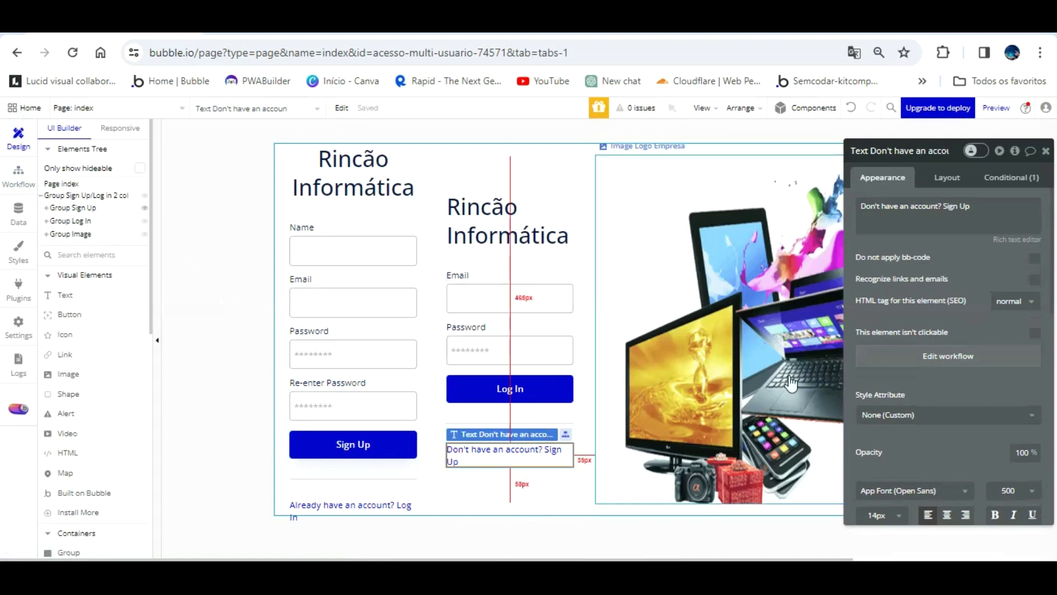
{"action": "left_click", "coordinate": [892, 355]}
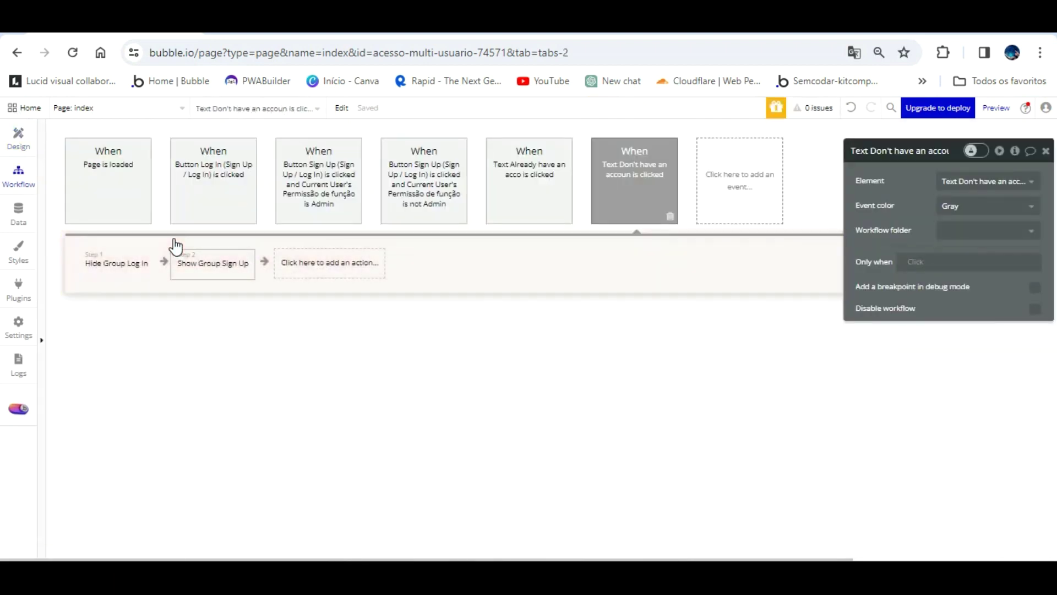
- Add a third Set focus step targeting Input Sign Up Name to the Sign Up text's workflow
{"action": "mouse_move", "coordinate": [122, 240]}
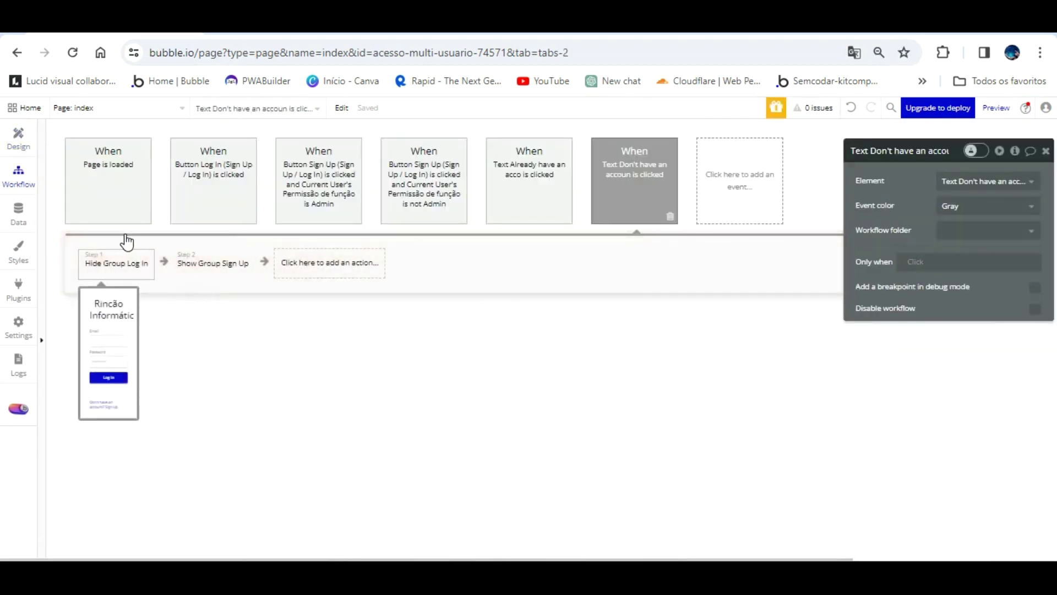
{"action": "left_click", "coordinate": [314, 251]}
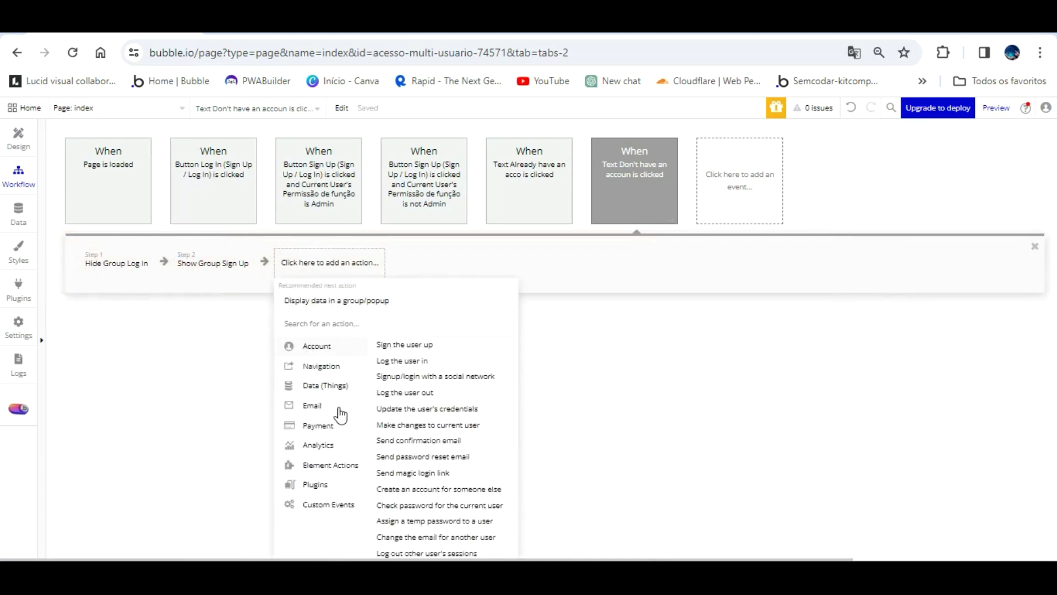
{"action": "mouse_move", "coordinate": [347, 457]}
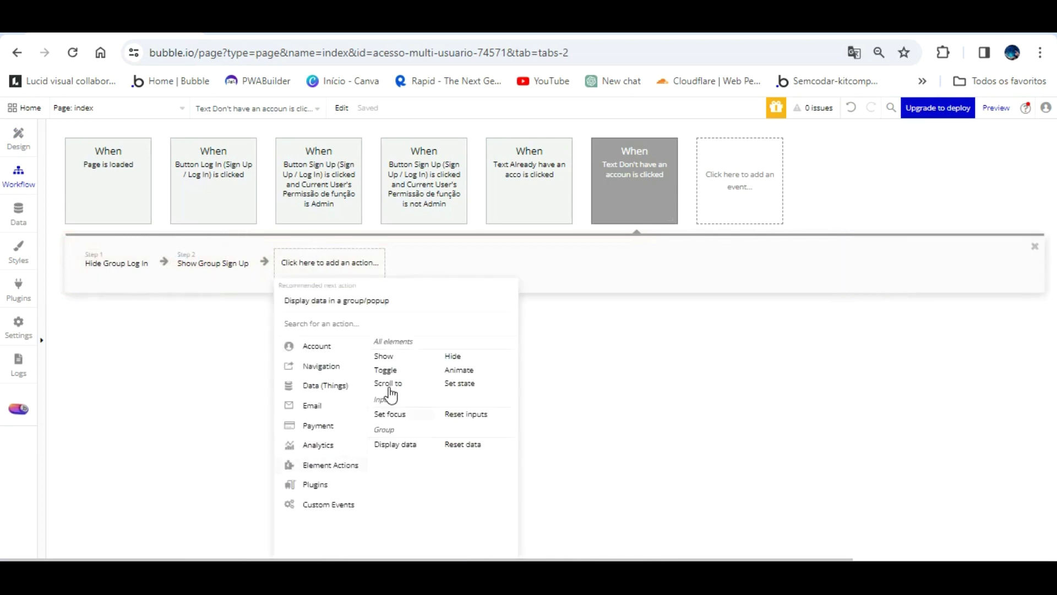
{"action": "left_click", "coordinate": [389, 413]}
{"action": "left_click", "coordinate": [972, 180]}
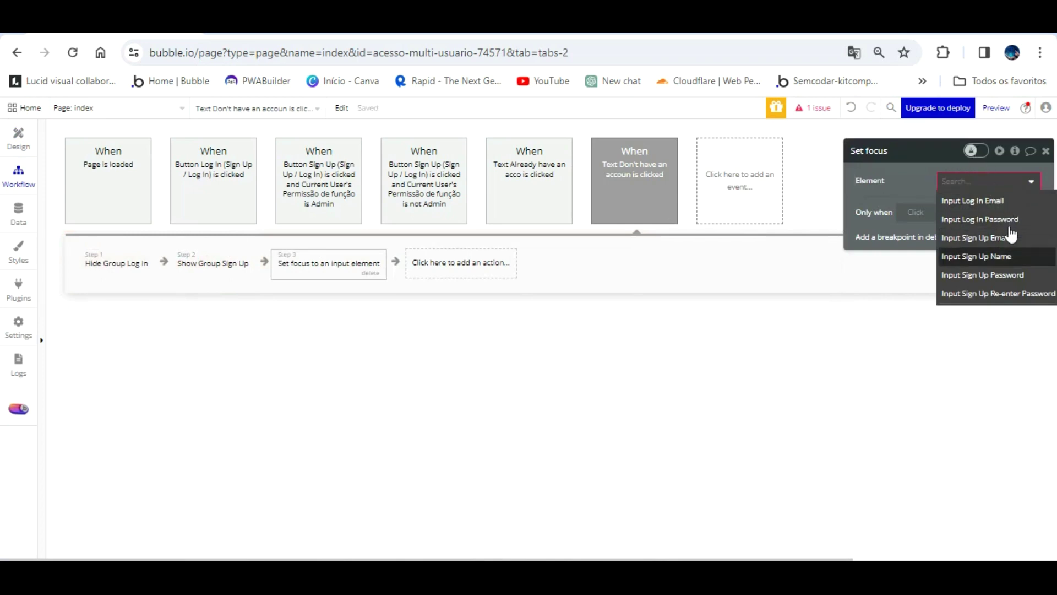
{"action": "left_click", "coordinate": [976, 256]}
{"action": "left_click", "coordinate": [996, 108]}
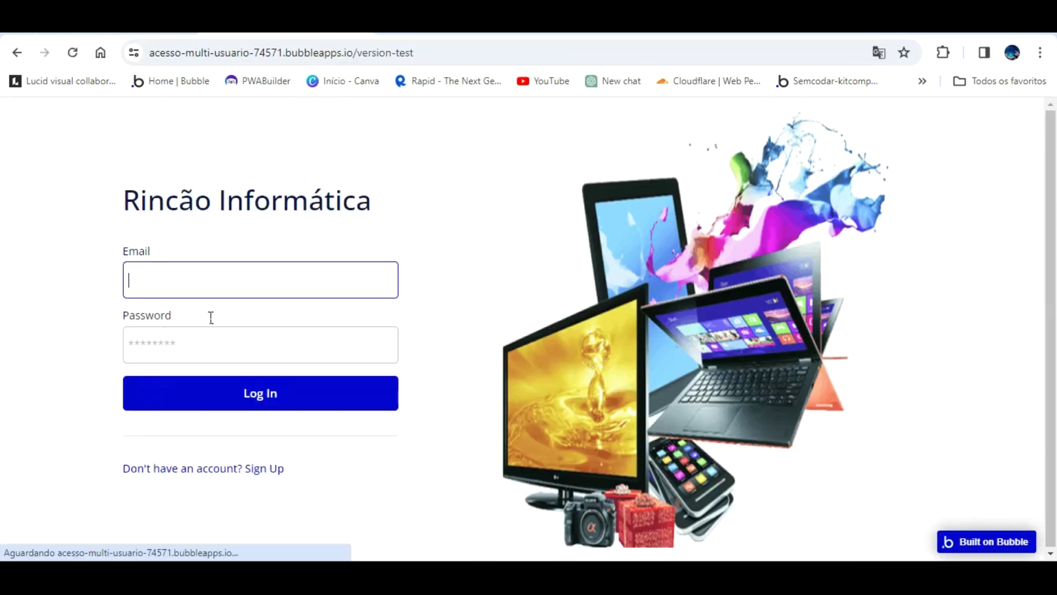
- Toggle the preview between the Sign Up and Log In forms to check that input focus follows each switch
{"action": "left_click", "coordinate": [269, 465]}
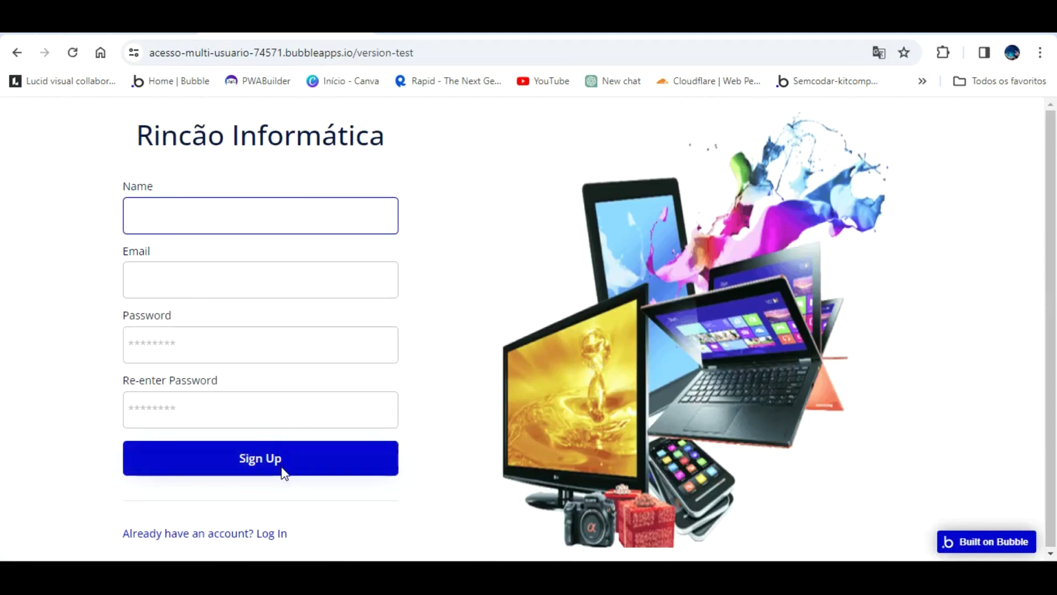
{"action": "left_click", "coordinate": [272, 532]}
{"action": "left_click", "coordinate": [243, 277]}
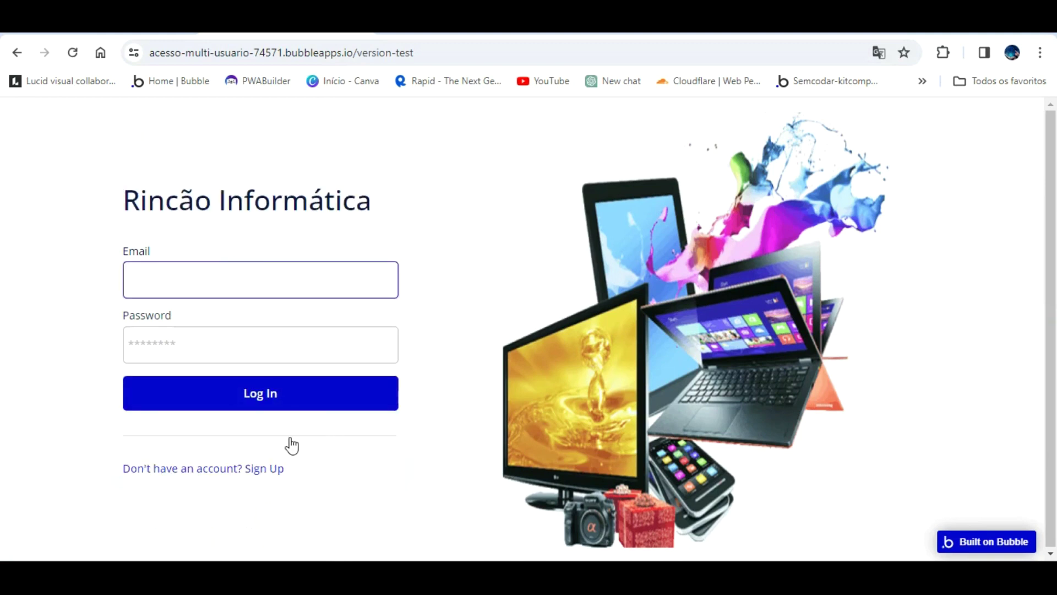
{"action": "left_click", "coordinate": [269, 468]}
- Fill in the sign-up form with a test name, email and matching password, submit it, and save the password
{"action": "left_click", "coordinate": [182, 216]}
{"action": "type", "text": "Anderson Ri"}
{"action": "key", "text": "Tab"}
{"action": "type", "text": "r"}
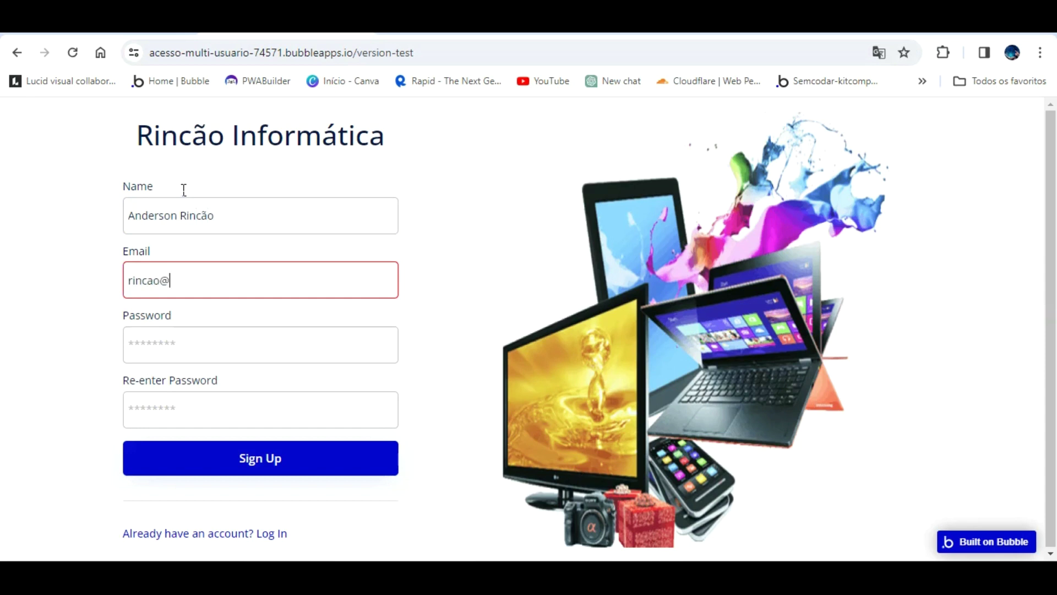
{"action": "key", "text": "Tab"}
{"action": "type", "text": "12345"}
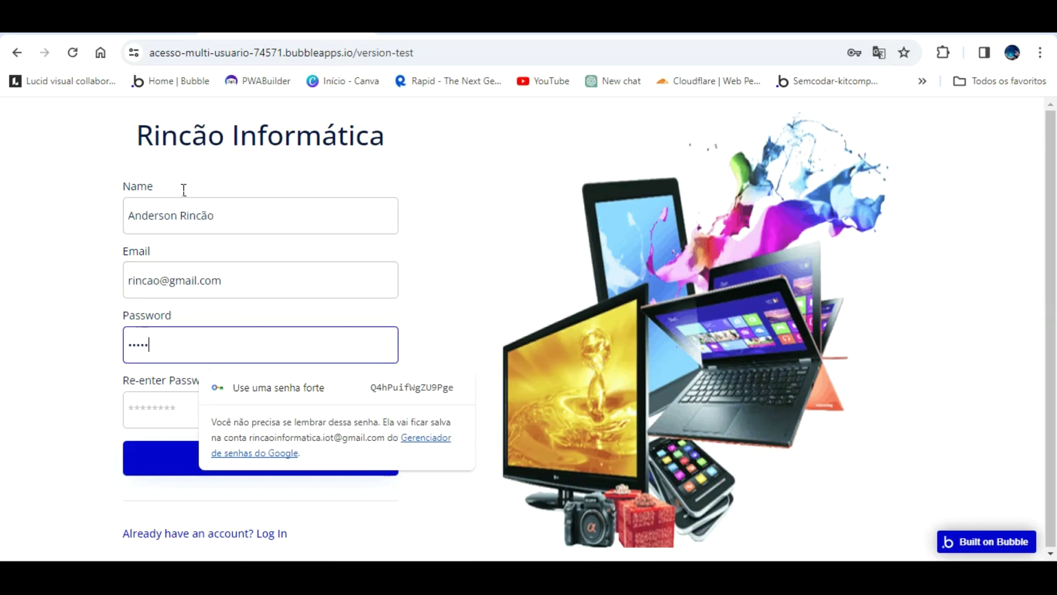
{"action": "type", "text": "6"}
{"action": "key", "text": "Tab"}
{"action": "type", "text": "1"}
{"action": "type", "text": "6"}
{"action": "key", "text": "Tab"}
{"action": "left_click", "coordinate": [276, 461]}
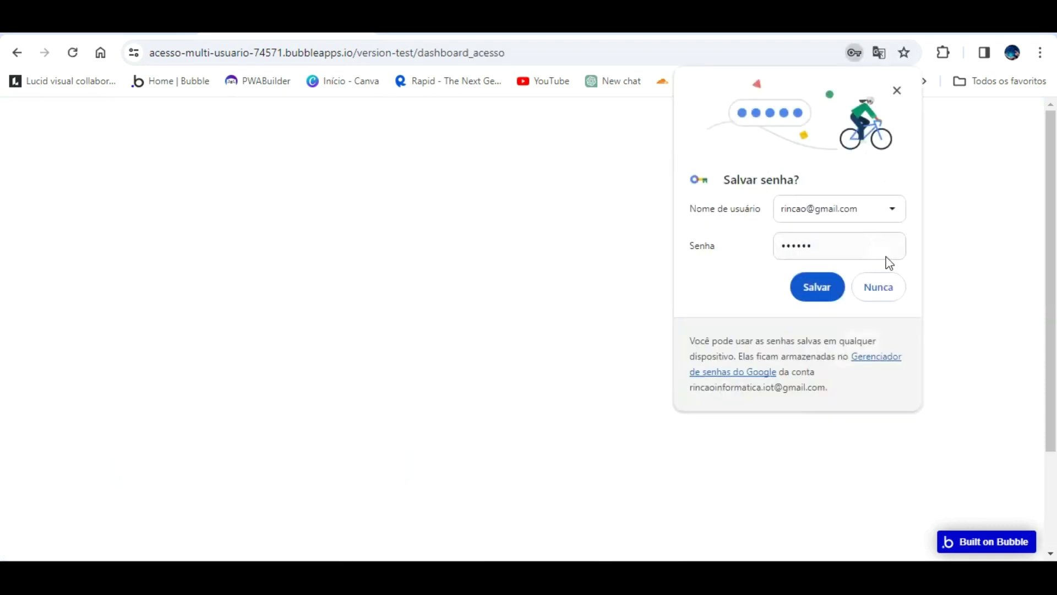
{"action": "left_click", "coordinate": [815, 286]}
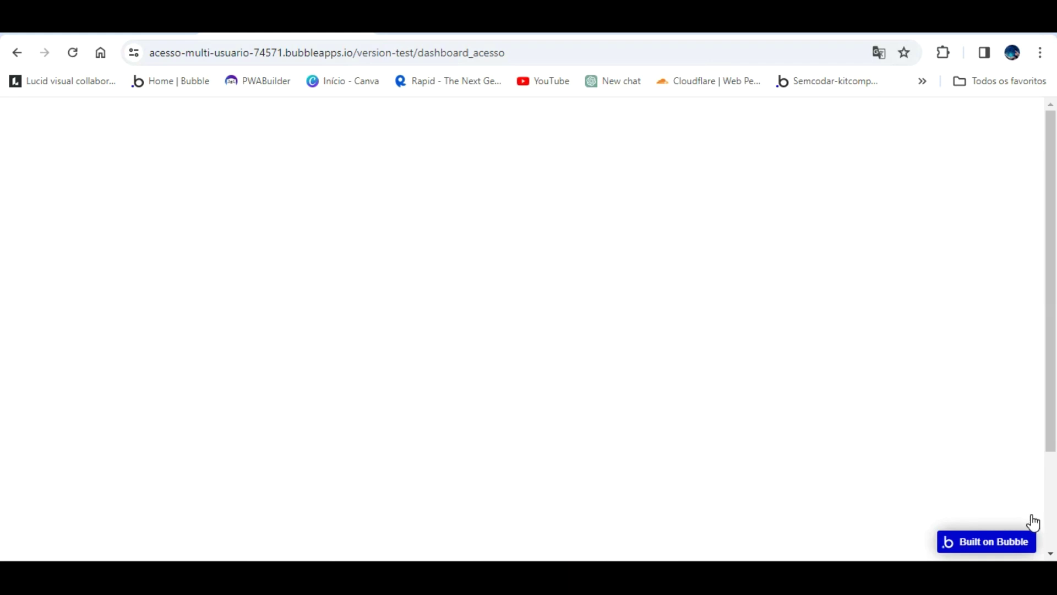
- Return to the editor and switch to the dashboard_acesso page
{"action": "left_click", "coordinate": [127, 27]}
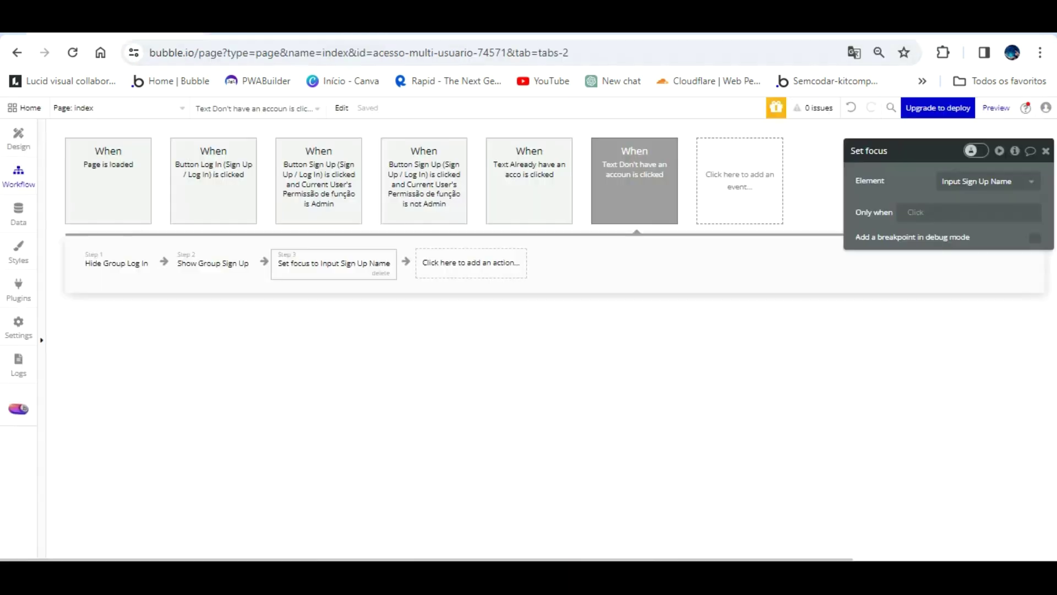
{"action": "left_click", "coordinate": [149, 112]}
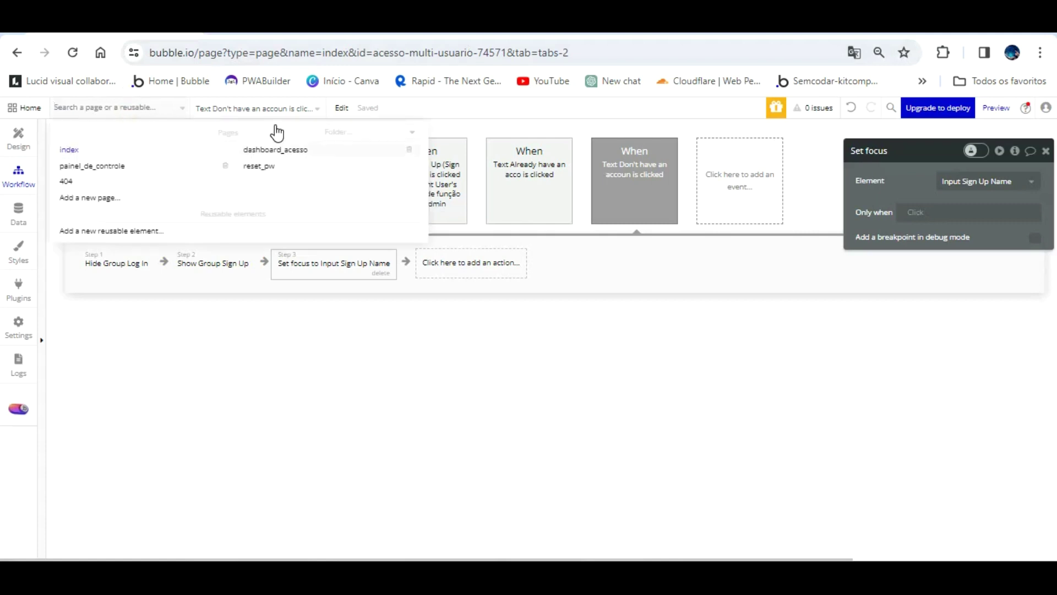
{"action": "left_click", "coordinate": [272, 150]}
- Change the dashboard_acesso page width from 1080 to 1200 px, leaving the height at 767
{"action": "left_click", "coordinate": [31, 127]}
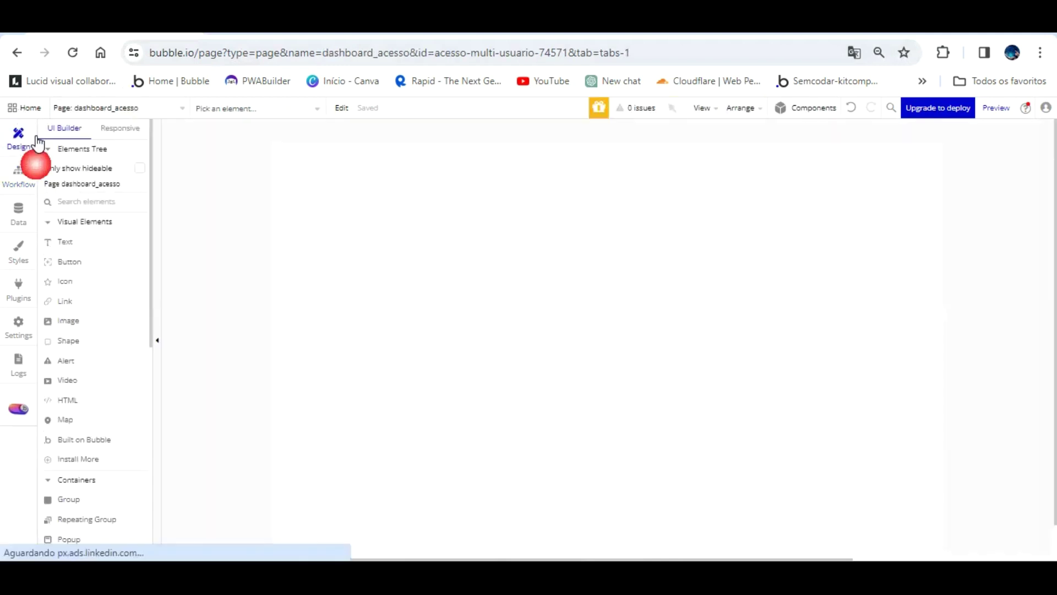
{"action": "left_click", "coordinate": [360, 192]}
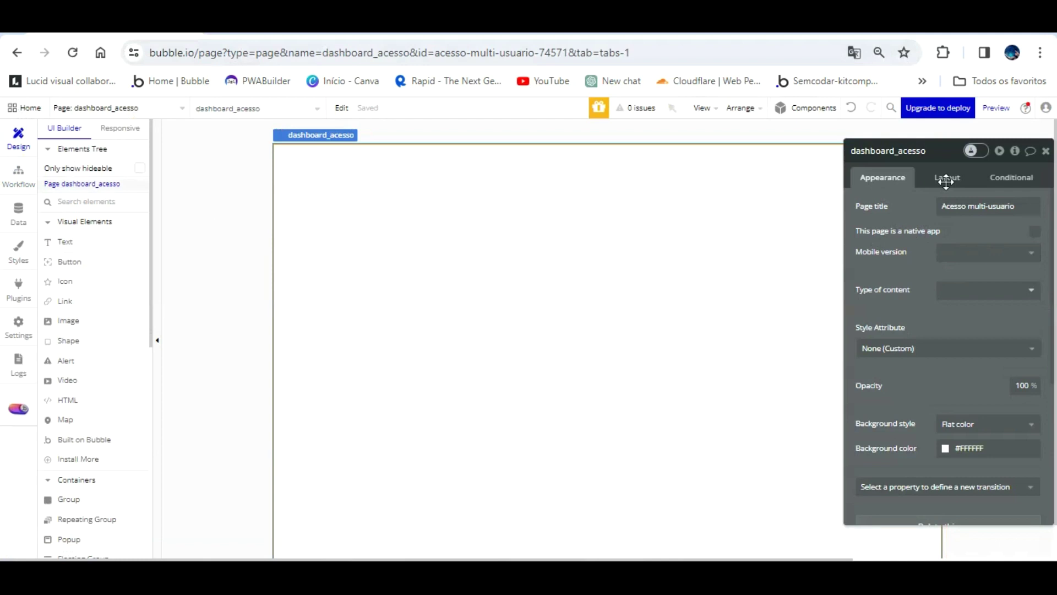
{"action": "left_click", "coordinate": [946, 177]}
{"action": "left_click", "coordinate": [911, 244]}
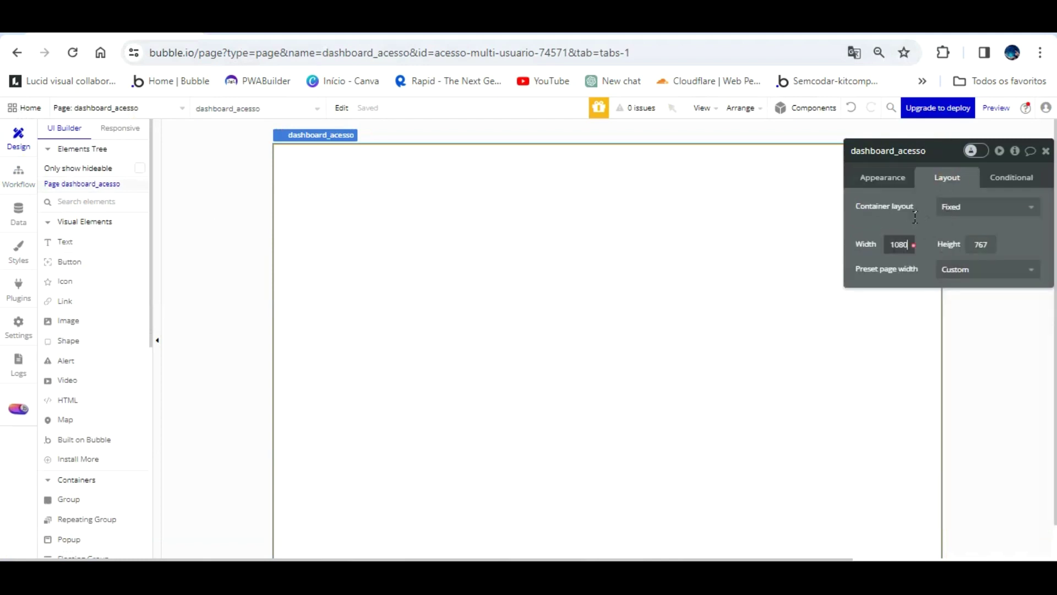
{"action": "left_click", "coordinate": [880, 216]}
{"action": "type", "text": "1200"}
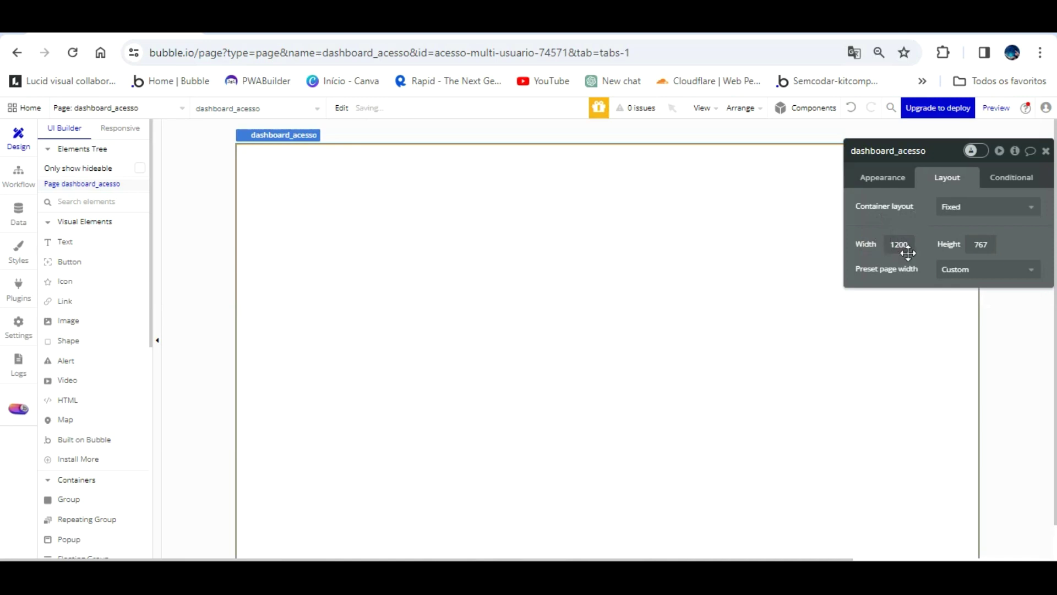
{"action": "left_click", "coordinate": [980, 244]}
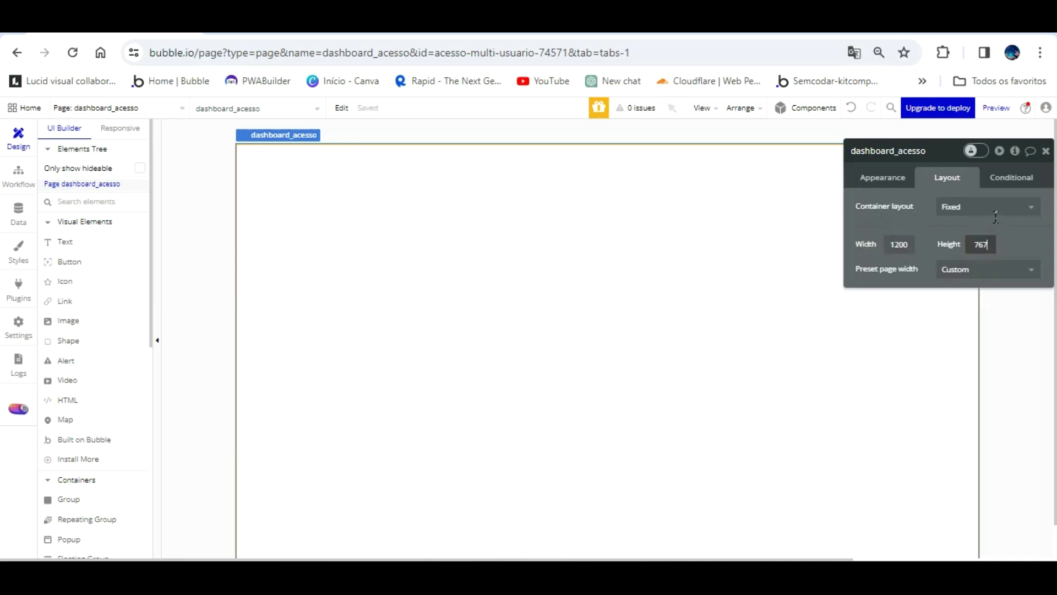
{"action": "left_click", "coordinate": [966, 243]}
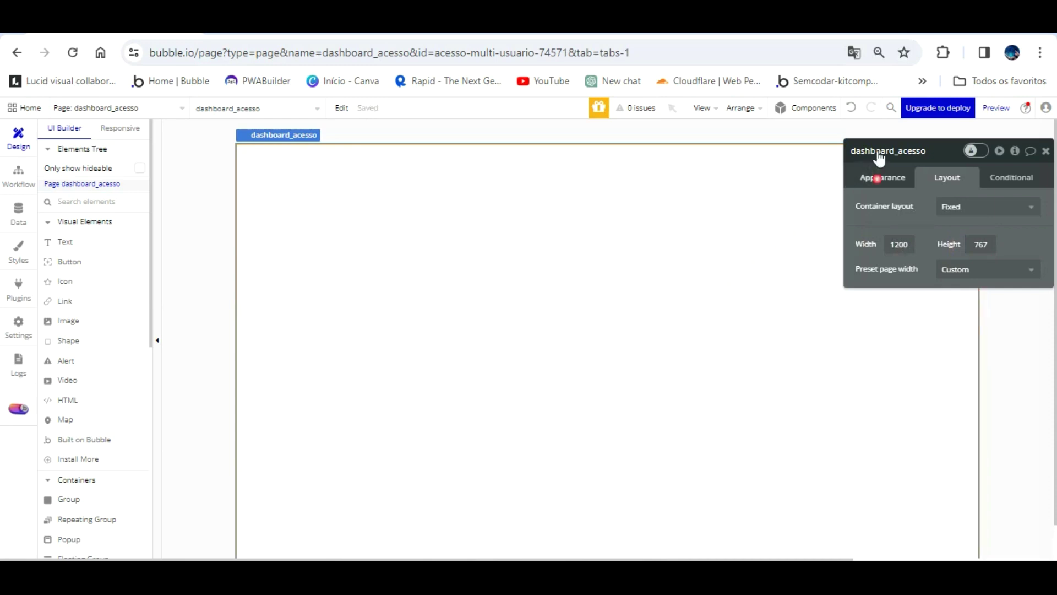
{"action": "left_click", "coordinate": [878, 177]}
{"action": "left_click_drag", "start_coordinate": [885, 186], "coordinate": [490, 353]}
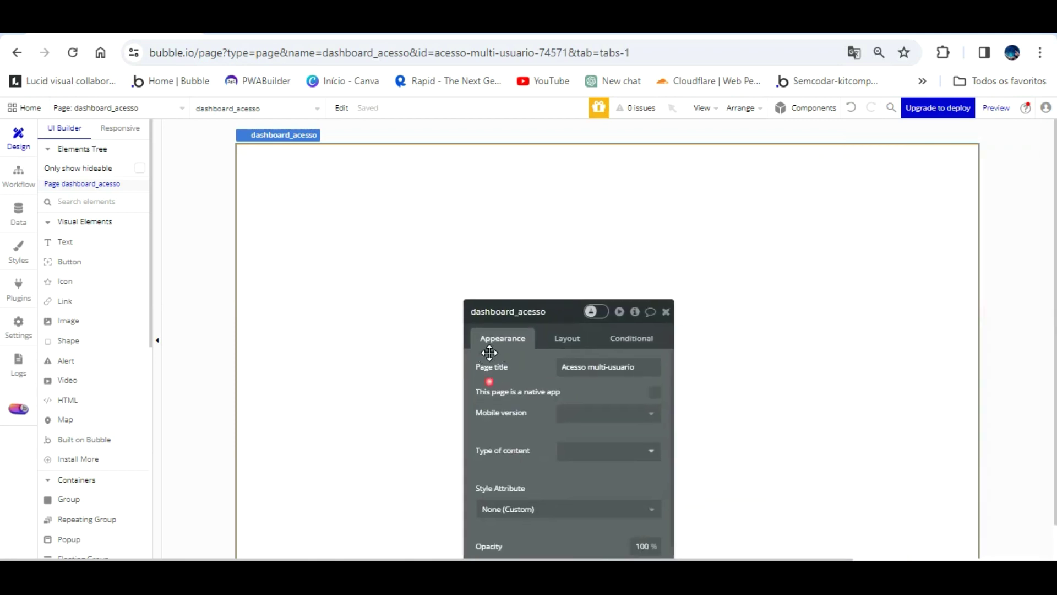
{"action": "left_click", "coordinate": [63, 496]}
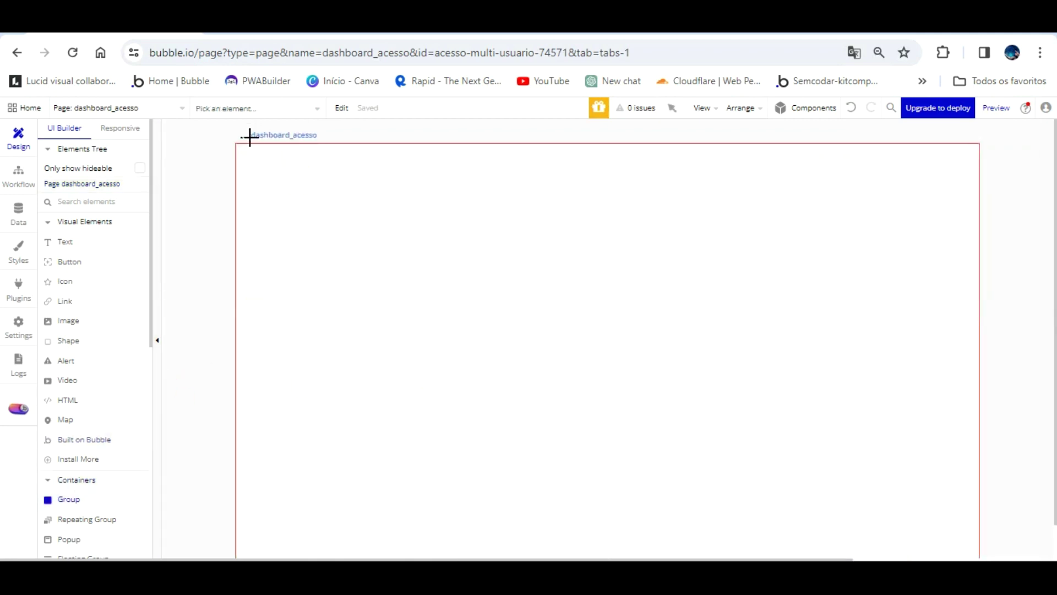
- Draw a header group named Group Header Dashboard, detach its style, and fill it flat navy #141563
{"action": "mouse_move", "coordinate": [240, 123]}
{"action": "left_mouse_down"}
{"action": "mouse_move", "coordinate": [963, 172]}
{"action": "mouse_move", "coordinate": [955, 200]}
{"action": "left_mouse_up"}
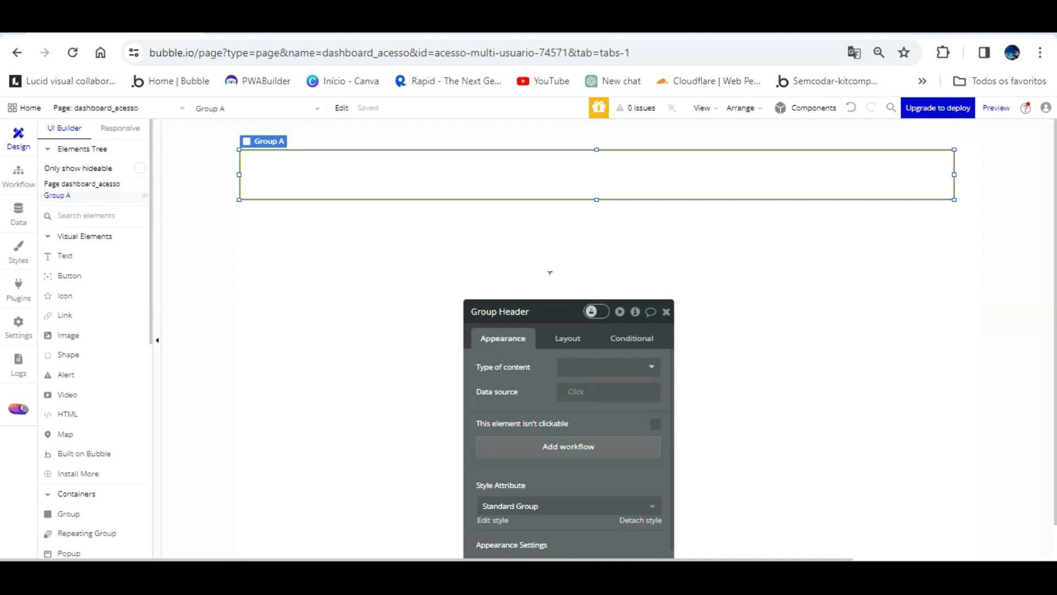
{"action": "type", "text": "d"}
{"action": "left_click_drag", "start_coordinate": [625, 344], "coordinate": [628, 343]}
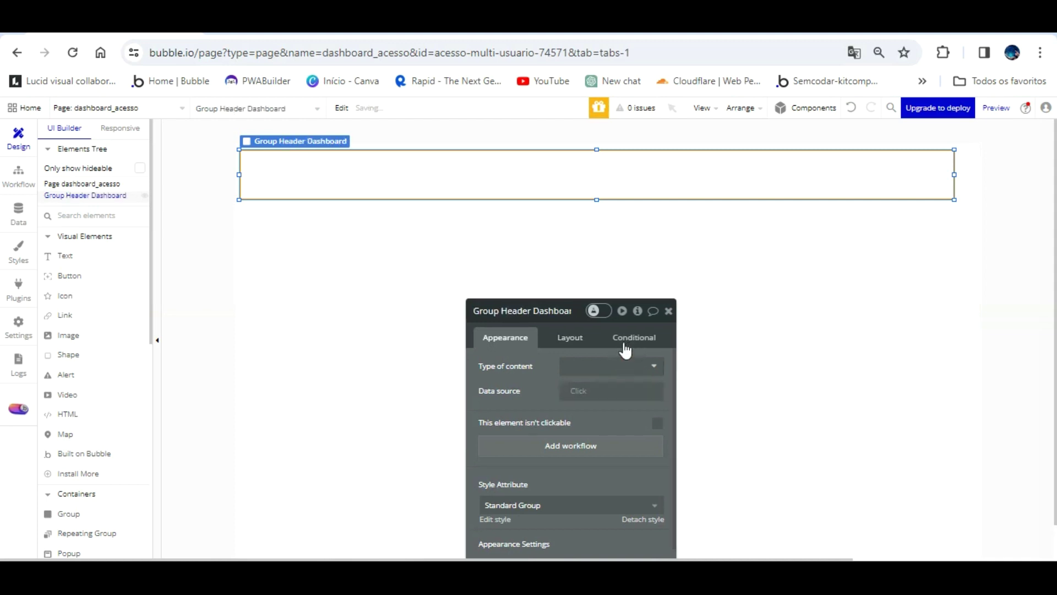
{"action": "left_click", "coordinate": [631, 364]}
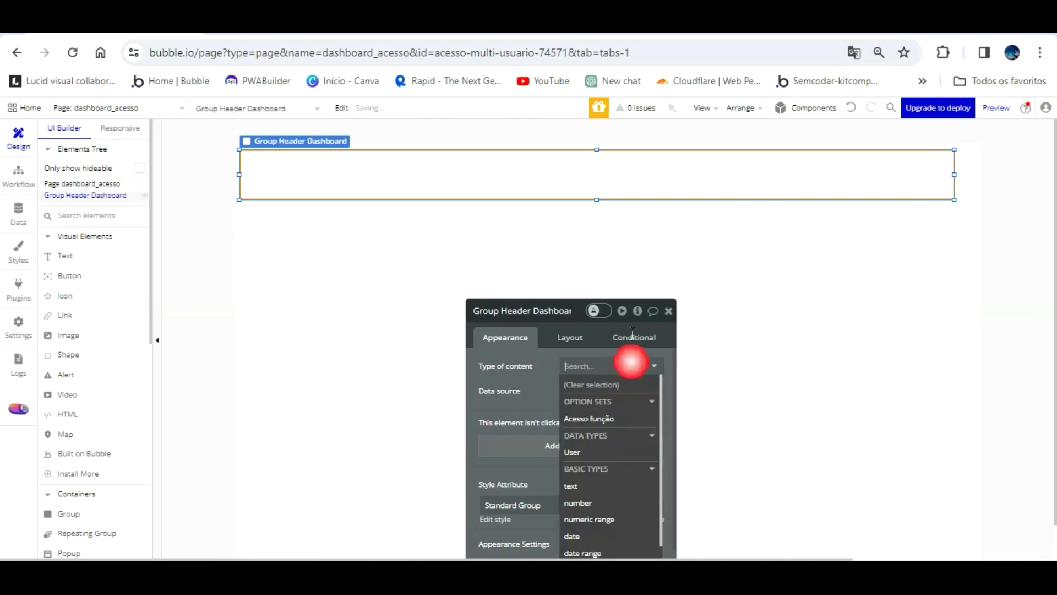
{"action": "left_click", "coordinate": [557, 362]}
{"action": "left_click", "coordinate": [645, 519]}
{"action": "left_click_drag", "start_coordinate": [547, 377], "coordinate": [554, 193]}
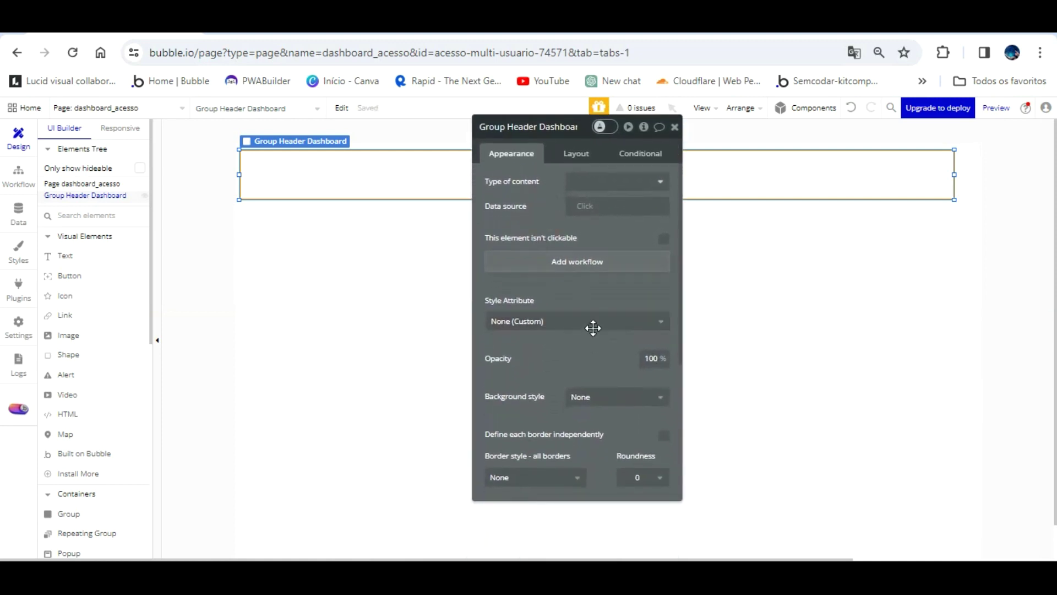
{"action": "left_click", "coordinate": [642, 396]}
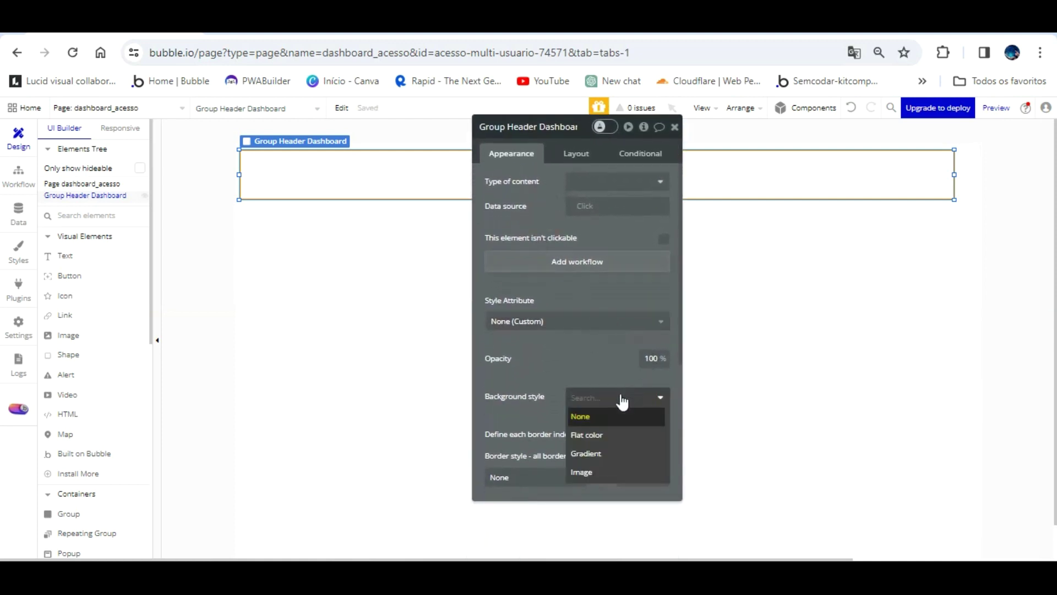
{"action": "left_click", "coordinate": [592, 435]}
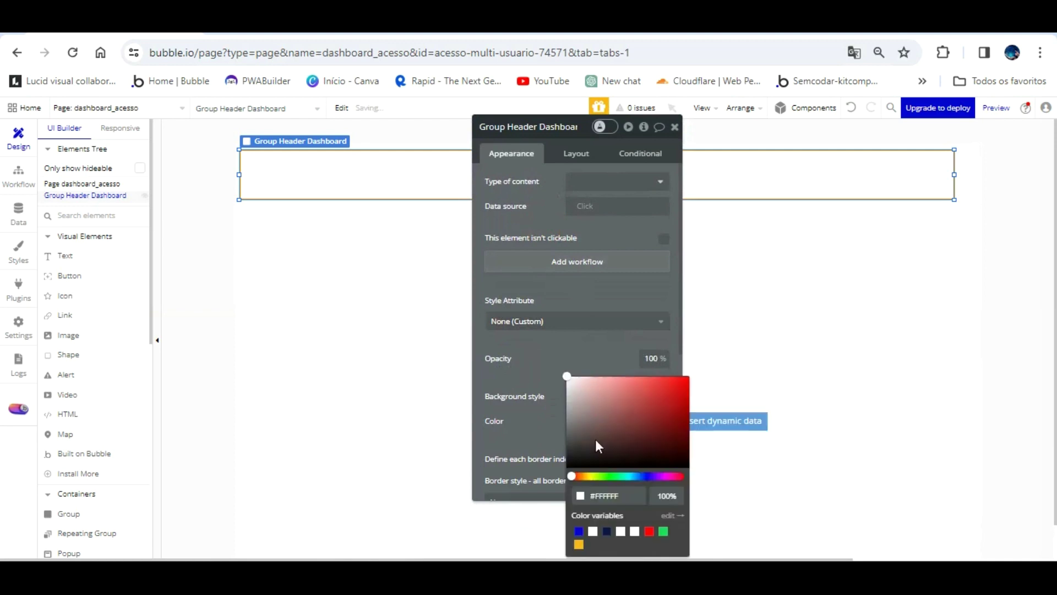
{"action": "left_click", "coordinate": [581, 504]}
{"action": "left_click_drag", "start_coordinate": [612, 446], "coordinate": [663, 429]}
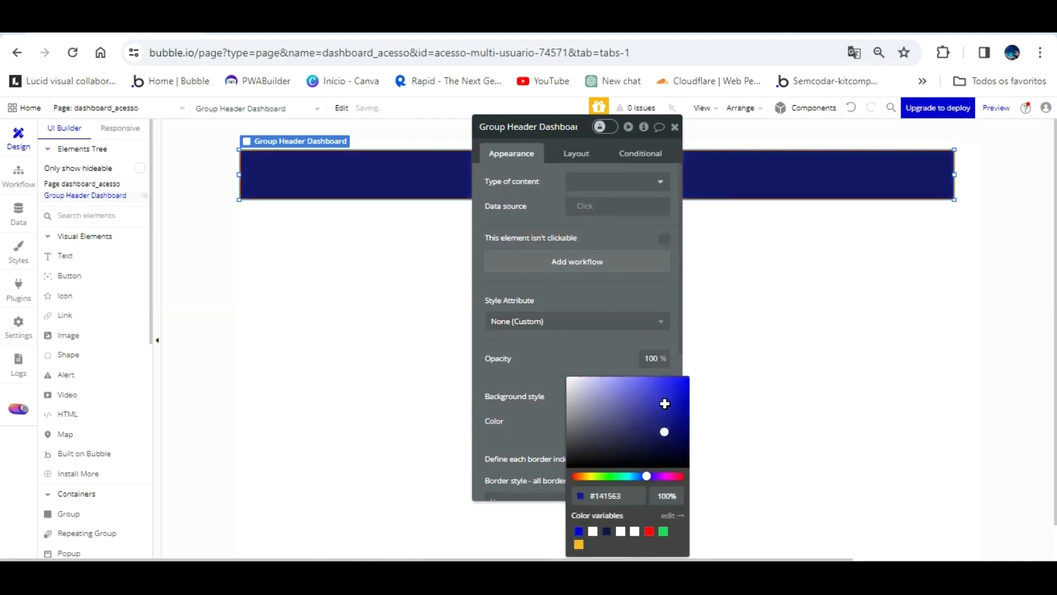
{"action": "left_click", "coordinate": [633, 278]}
{"action": "left_click_drag", "start_coordinate": [633, 265], "coordinate": [769, 342]}
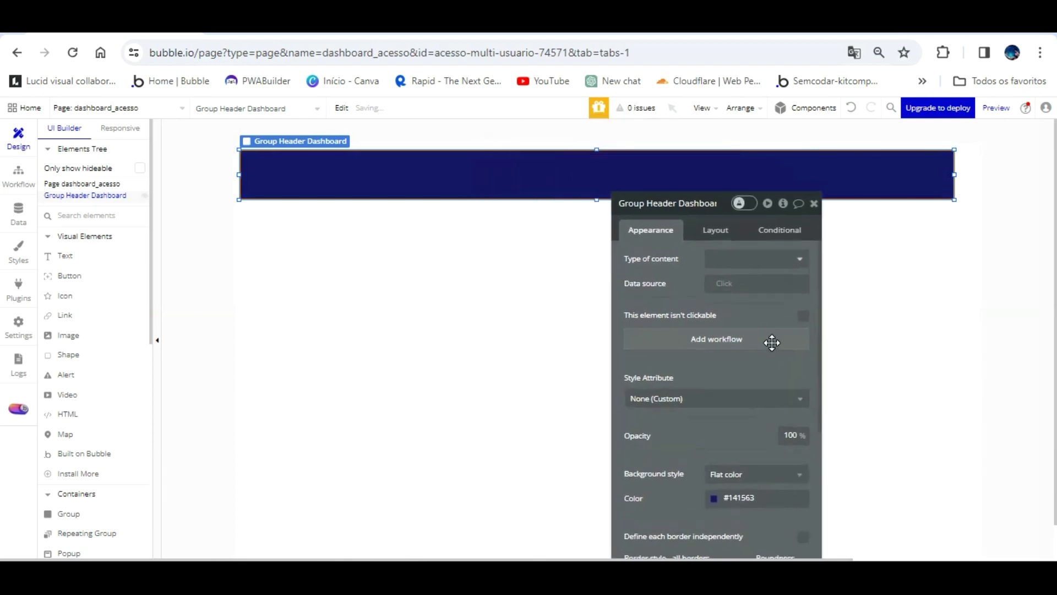
- Make the header group 1200 px wide and snap it to X 0 at the page top
{"action": "left_click", "coordinate": [411, 296]}
{"action": "left_click", "coordinate": [634, 171]}
{"action": "left_click", "coordinate": [715, 232]}
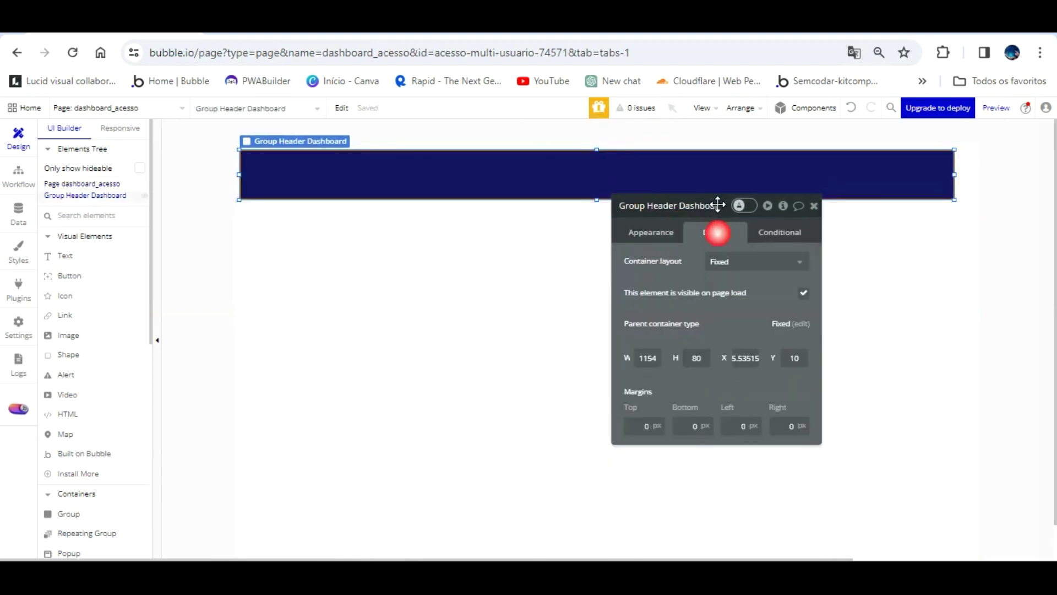
{"action": "left_click", "coordinate": [647, 358]}
{"action": "type", "text": "1200"}
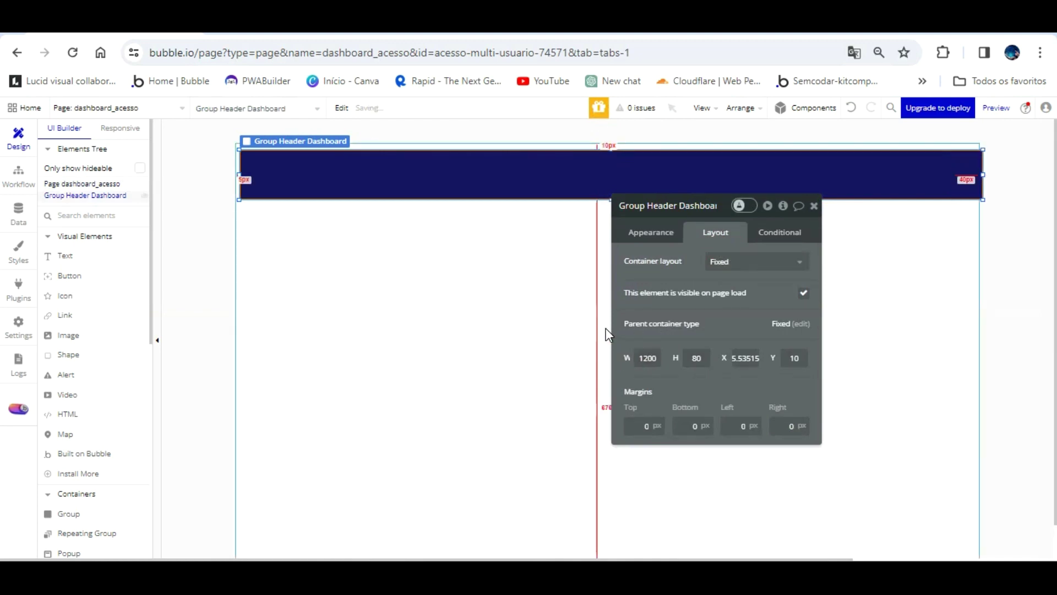
{"action": "left_click", "coordinate": [488, 259]}
{"action": "left_click", "coordinate": [495, 146]}
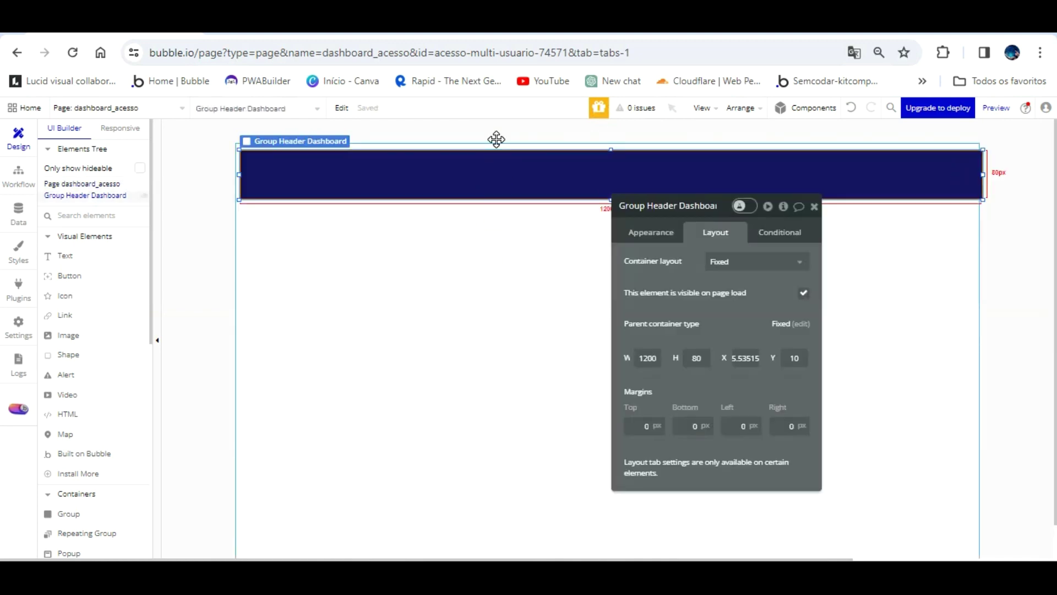
{"action": "left_click_drag", "start_coordinate": [496, 139], "coordinate": [495, 133]}
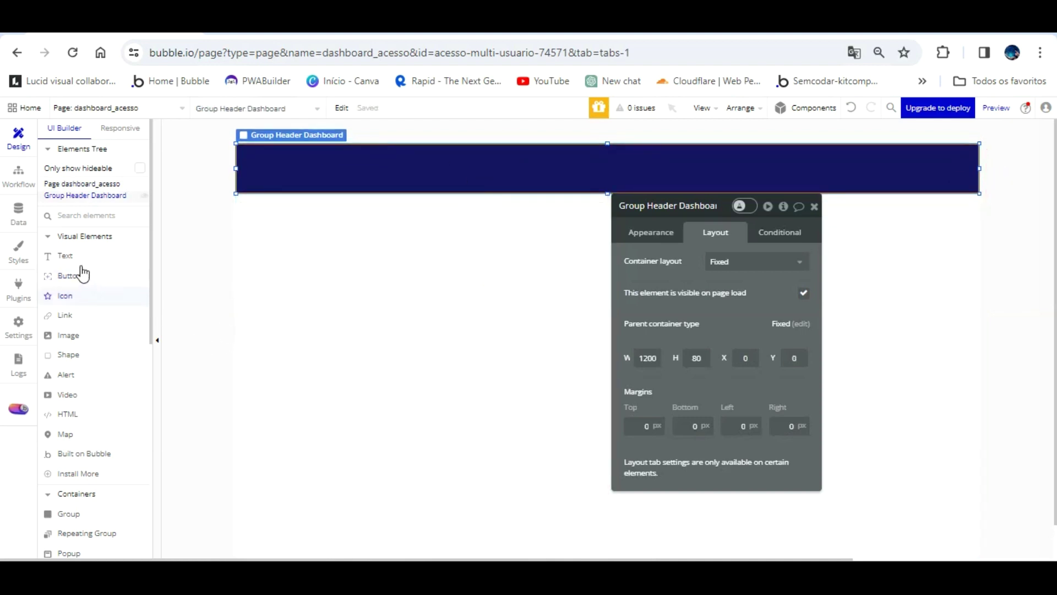
{"action": "left_click", "coordinate": [76, 337]}
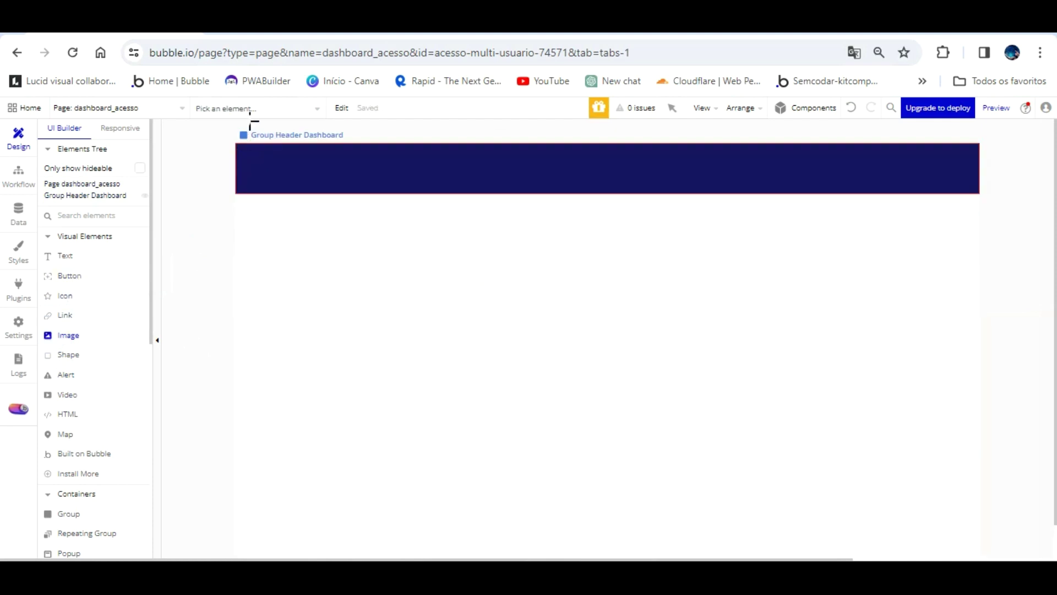
- Draw Image Logo dashboard header at the header's left and upload pngegg (1).png into it
{"action": "left_click_drag", "start_coordinate": [246, 180], "coordinate": [324, 149]}
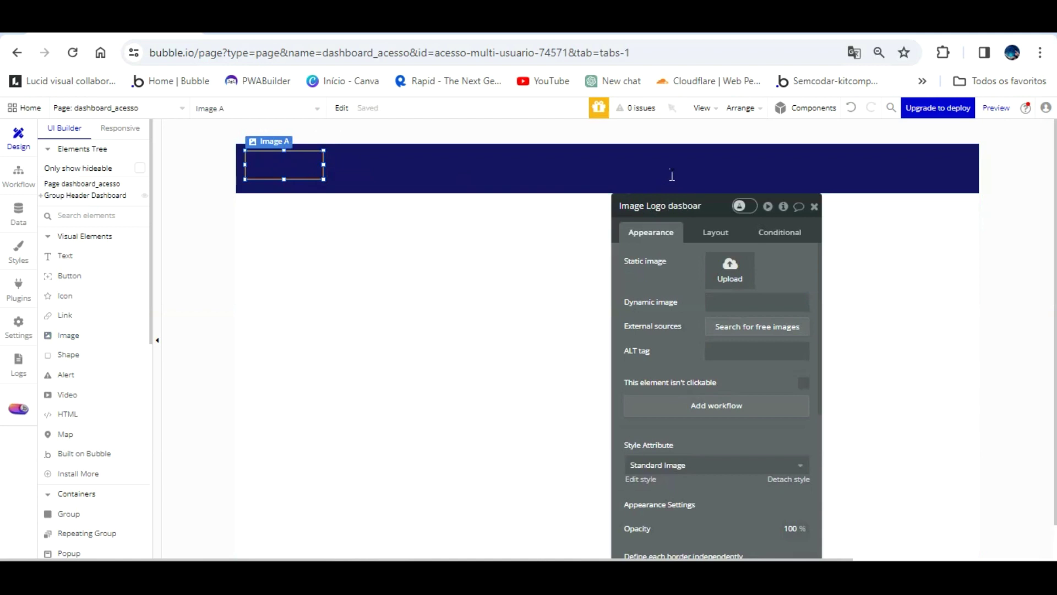
{"action": "type", "text": "eader"}
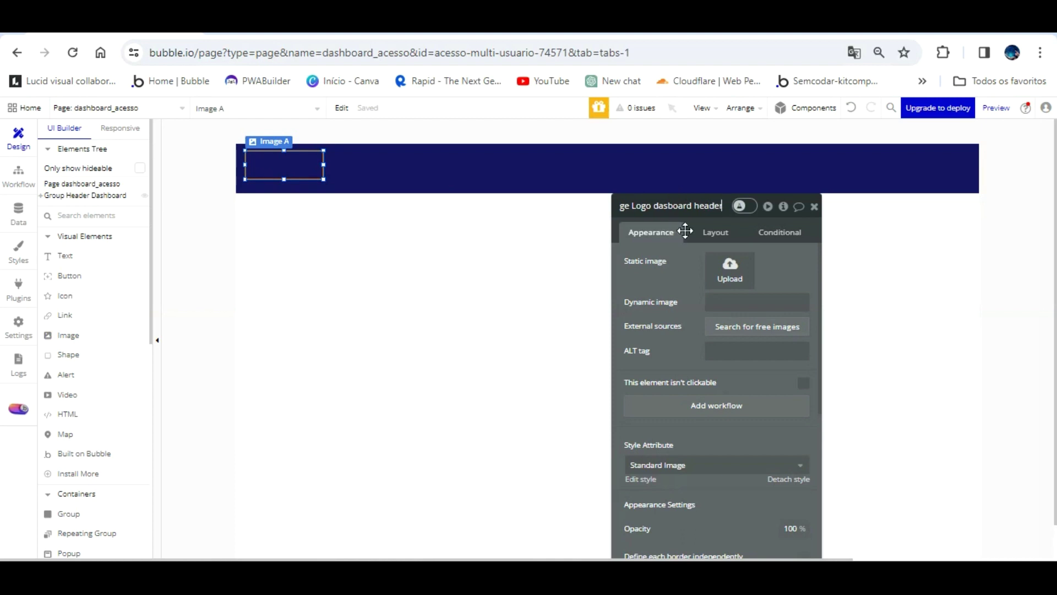
{"action": "left_click", "coordinate": [668, 208]}
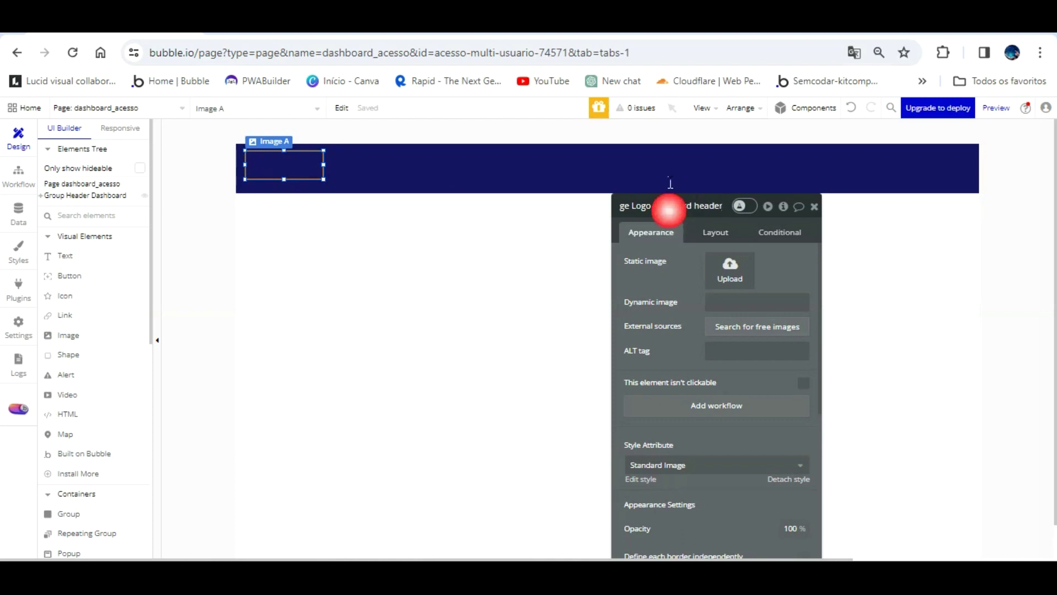
{"action": "left_click", "coordinate": [731, 270]}
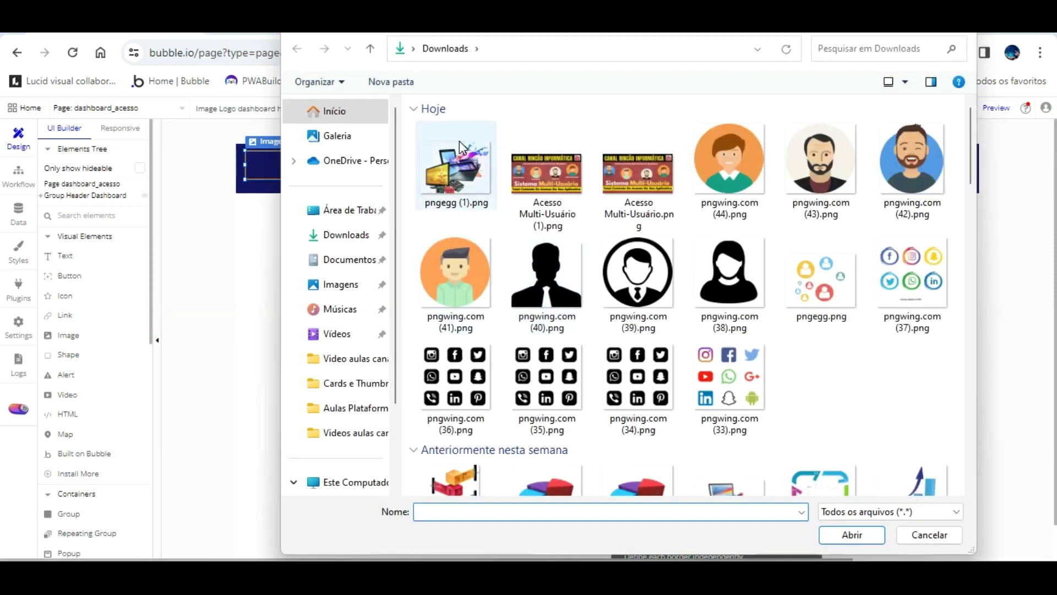
{"action": "double_click", "coordinate": [459, 140]}
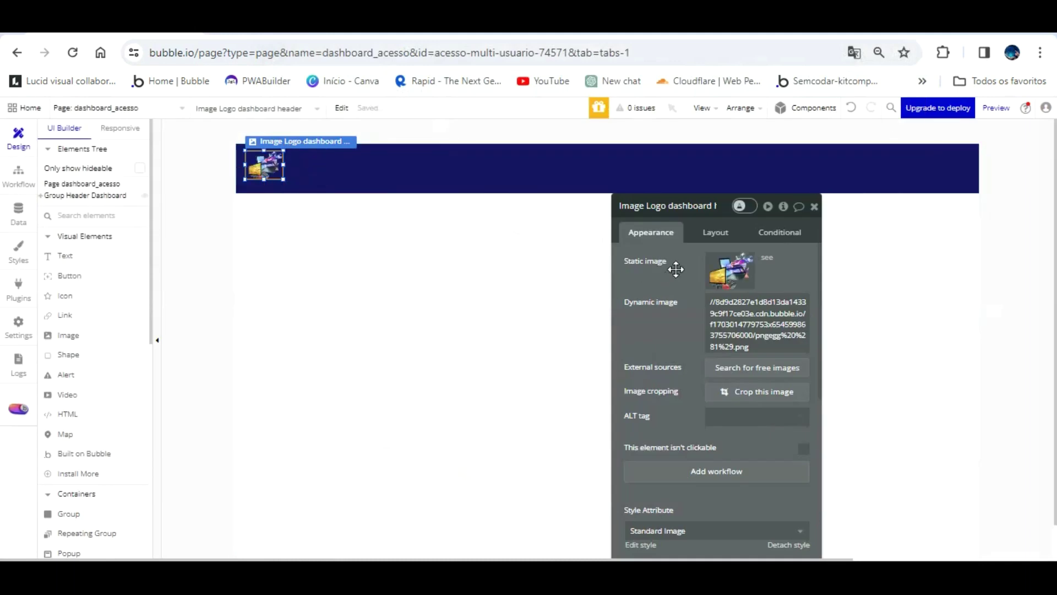
{"action": "left_click", "coordinate": [705, 278]}
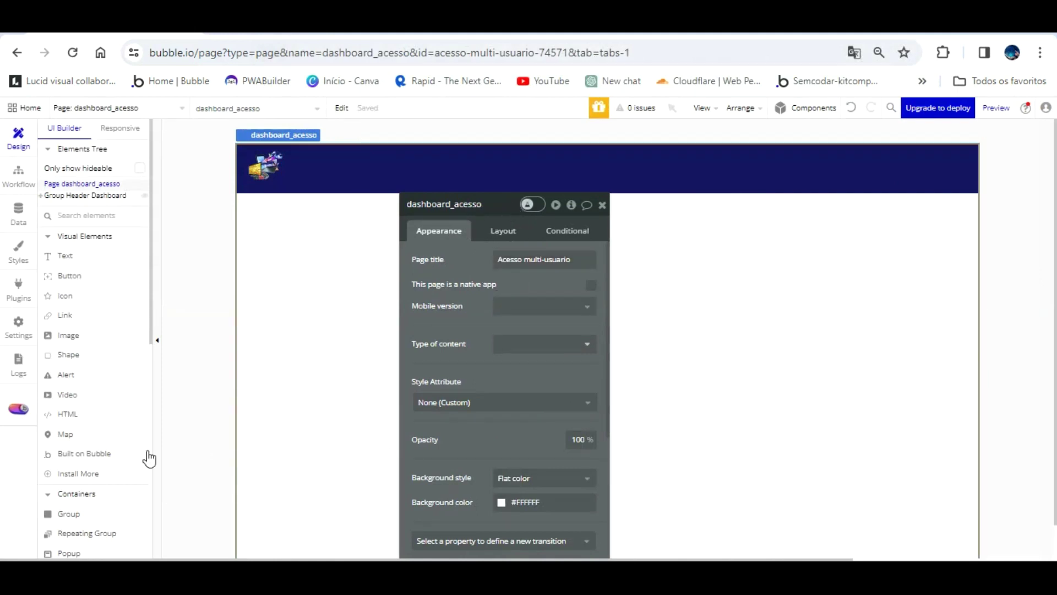
{"action": "left_click", "coordinate": [68, 335]}
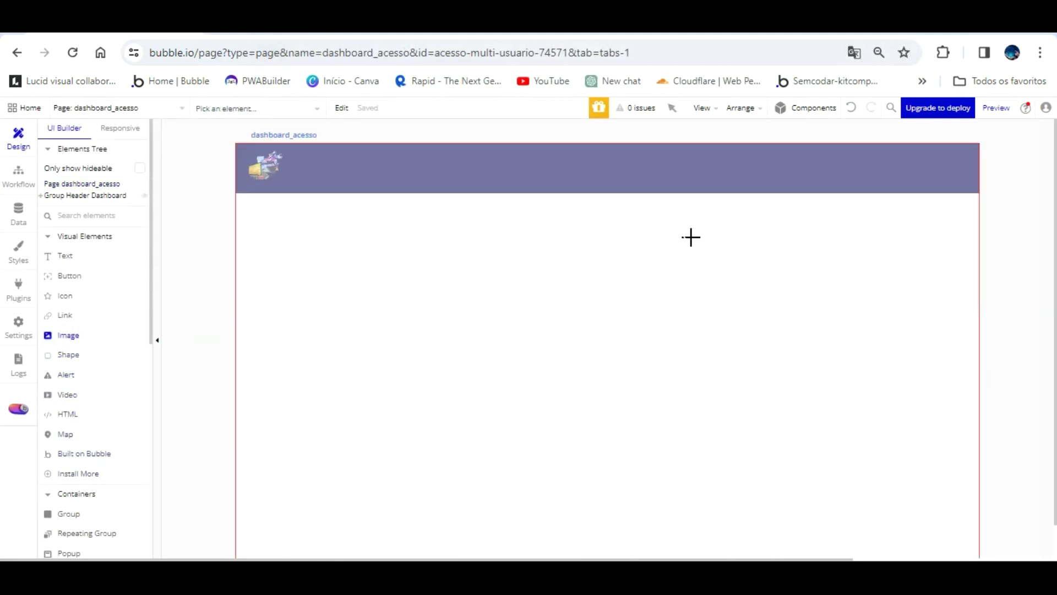
- Draw an image box at the header's right end and rename it Image Courrent user header
{"action": "mouse_move", "coordinate": [935, 181]}
{"action": "left_mouse_down"}
{"action": "mouse_move", "coordinate": [961, 144]}
{"action": "mouse_move", "coordinate": [968, 154]}
{"action": "left_mouse_up"}
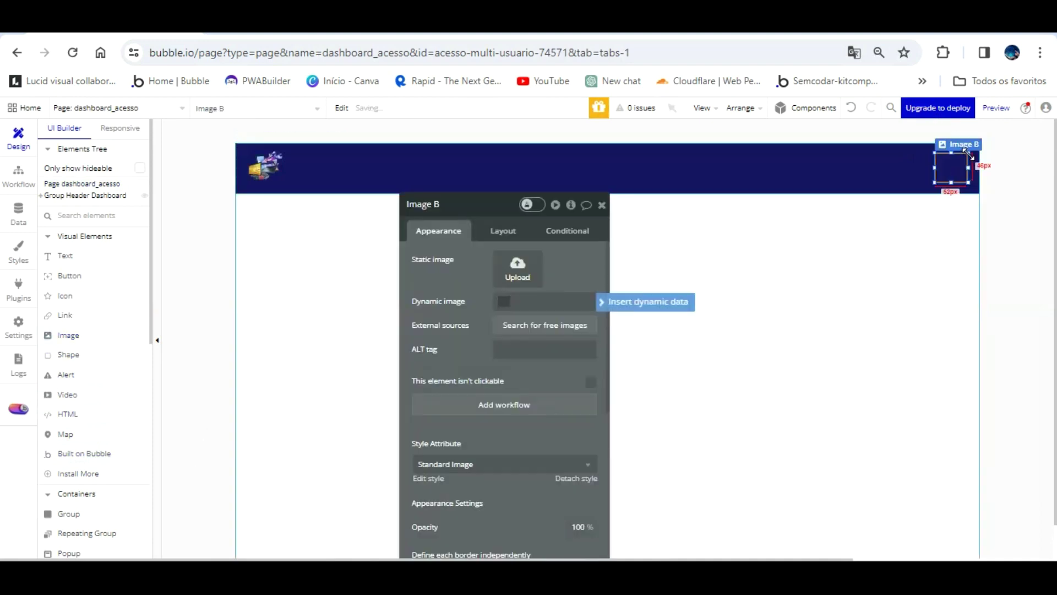
{"action": "left_click", "coordinate": [950, 197]}
{"action": "left_click", "coordinate": [951, 165]}
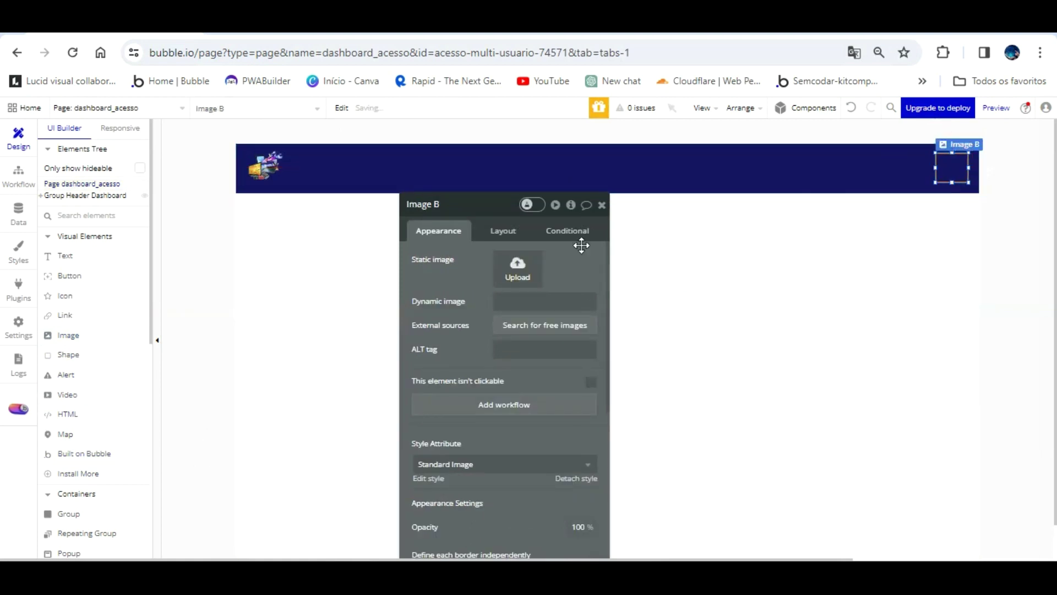
{"action": "left_click", "coordinate": [515, 268]}
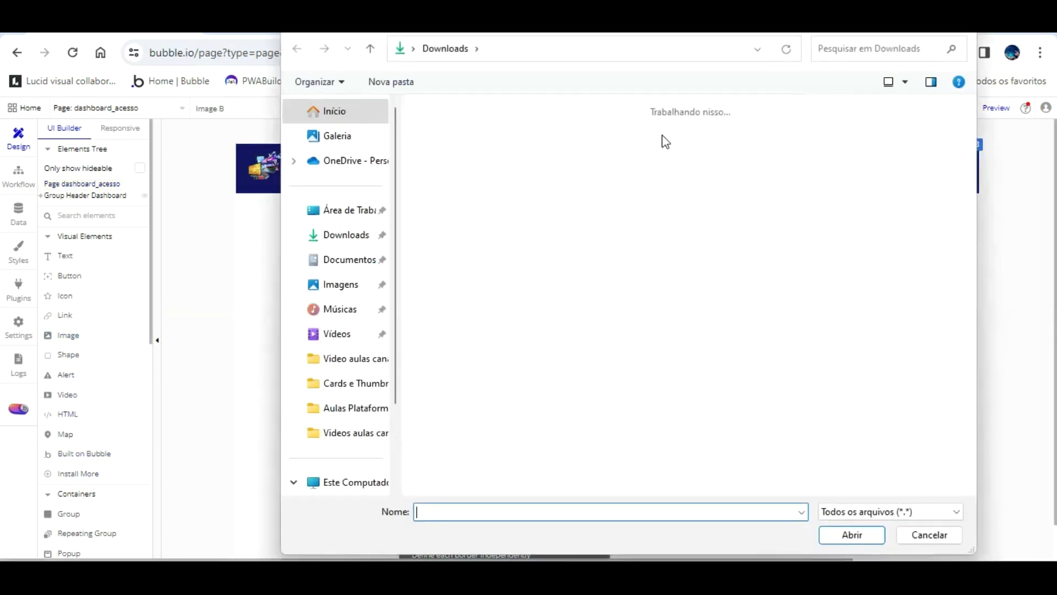
{"action": "key", "text": "Escape"}
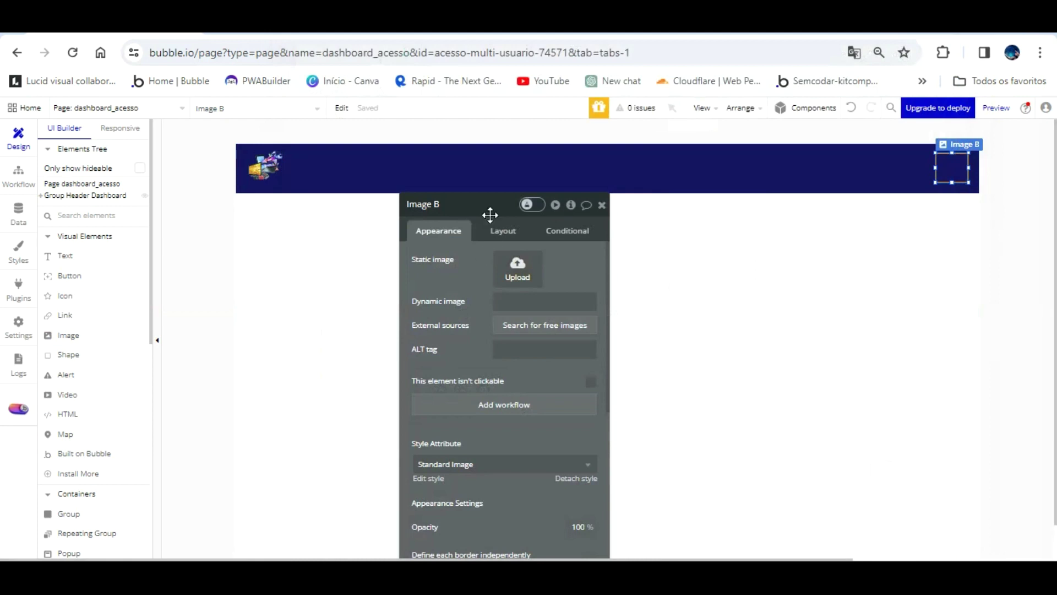
{"action": "left_click", "coordinate": [487, 178]}
{"action": "type", "text": "ader"}
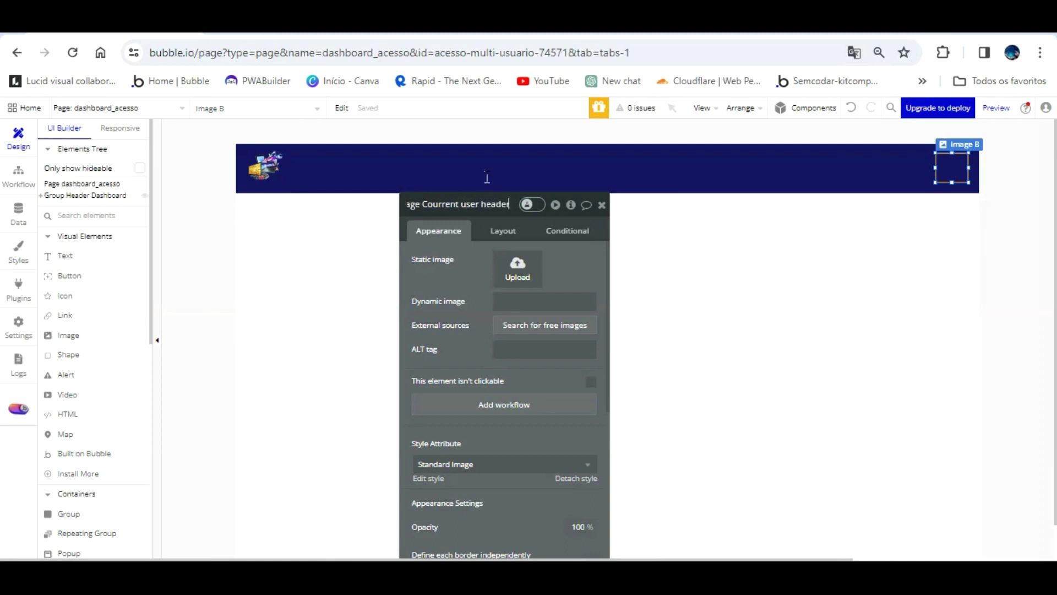
{"action": "left_click", "coordinate": [667, 274]}
{"action": "left_click", "coordinate": [556, 304]}
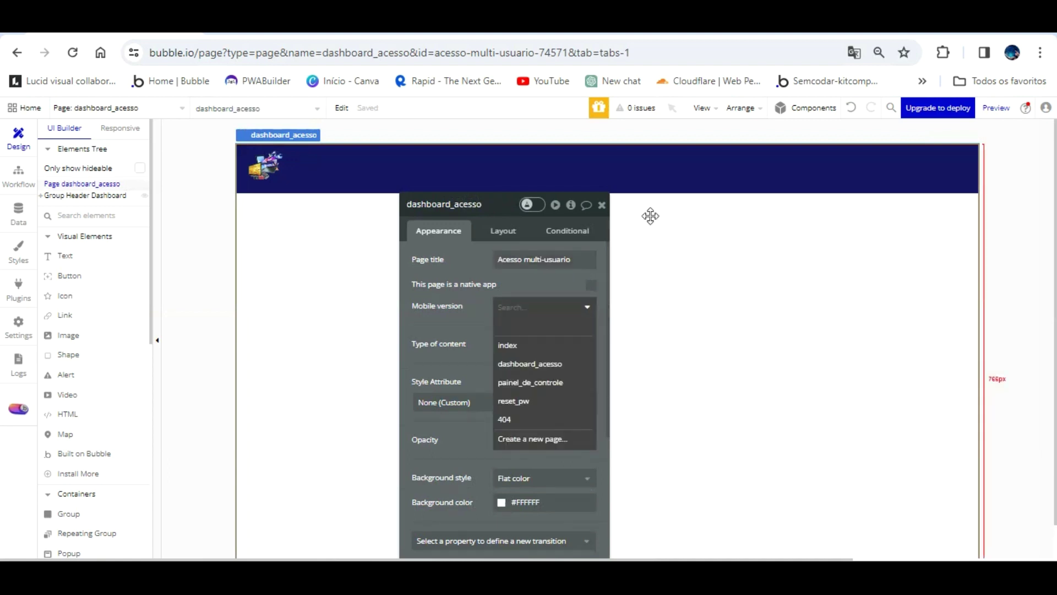
- Set the image's dynamic source to Current User's Foto do perfil
{"action": "left_click", "coordinate": [955, 166]}
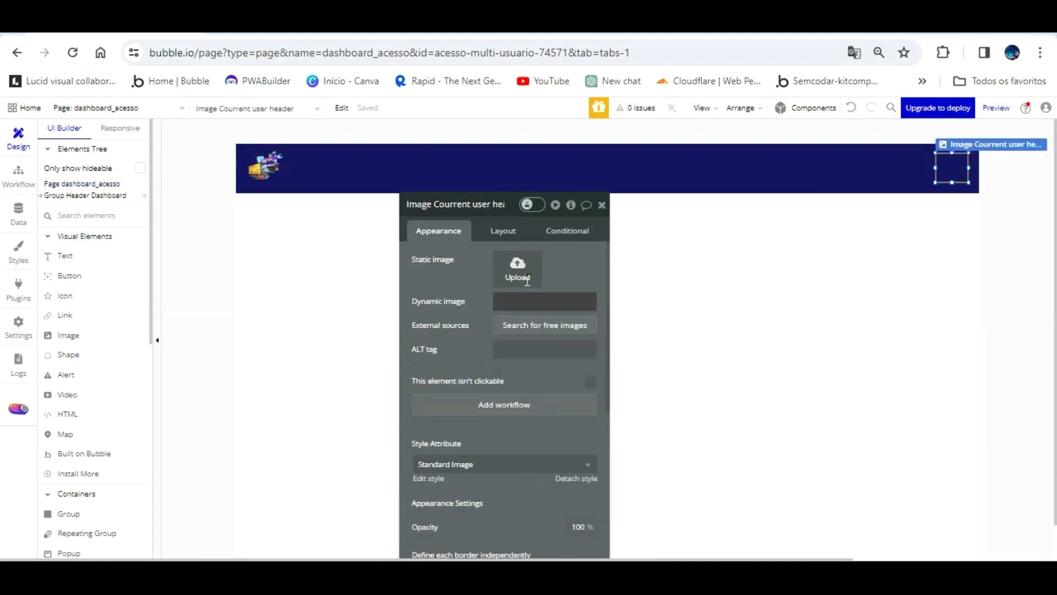
{"action": "left_click", "coordinate": [529, 303]}
{"action": "left_click", "coordinate": [639, 301]}
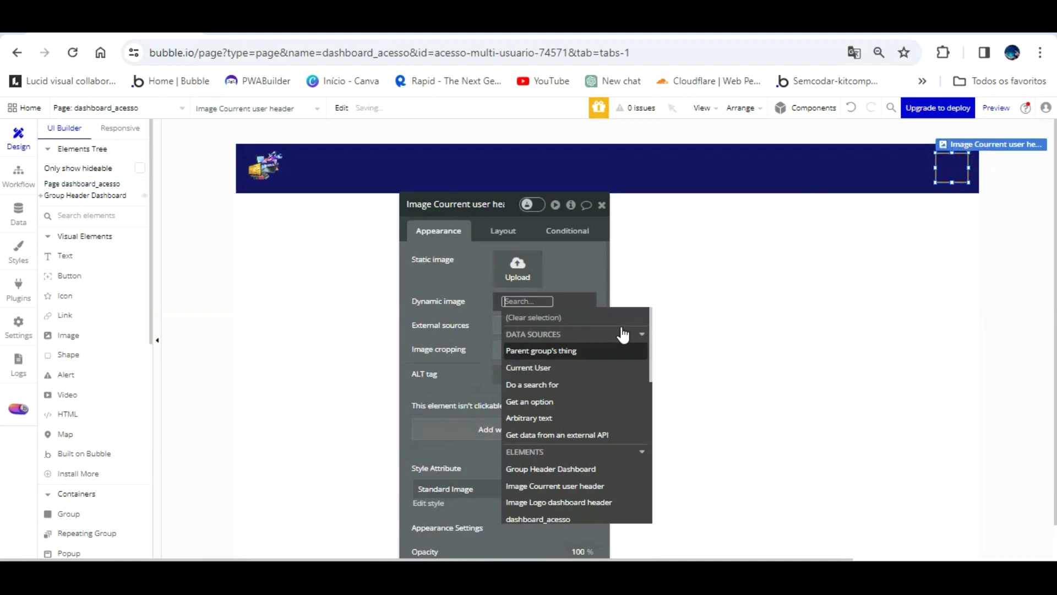
{"action": "left_click", "coordinate": [581, 367]}
{"action": "left_click", "coordinate": [552, 379]}
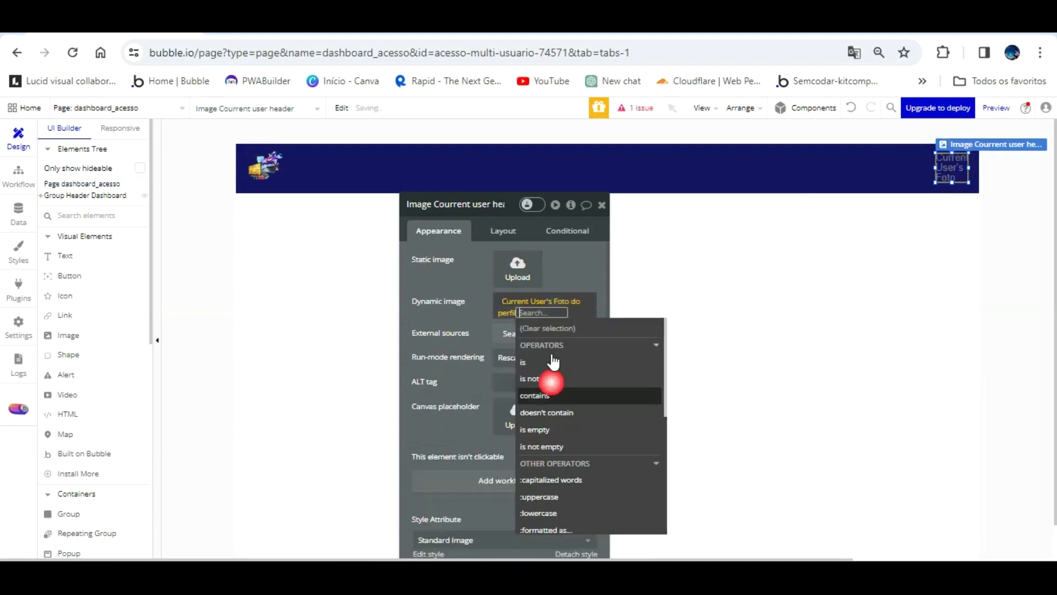
{"action": "left_click_drag", "start_coordinate": [474, 254], "coordinate": [482, 282]}
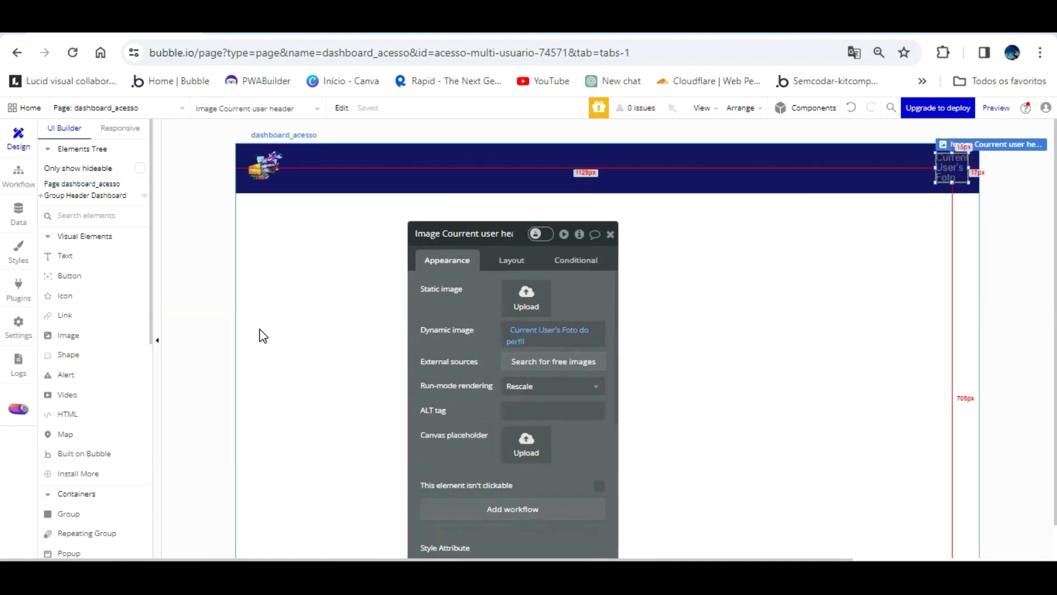
{"action": "left_click", "coordinate": [66, 255]}
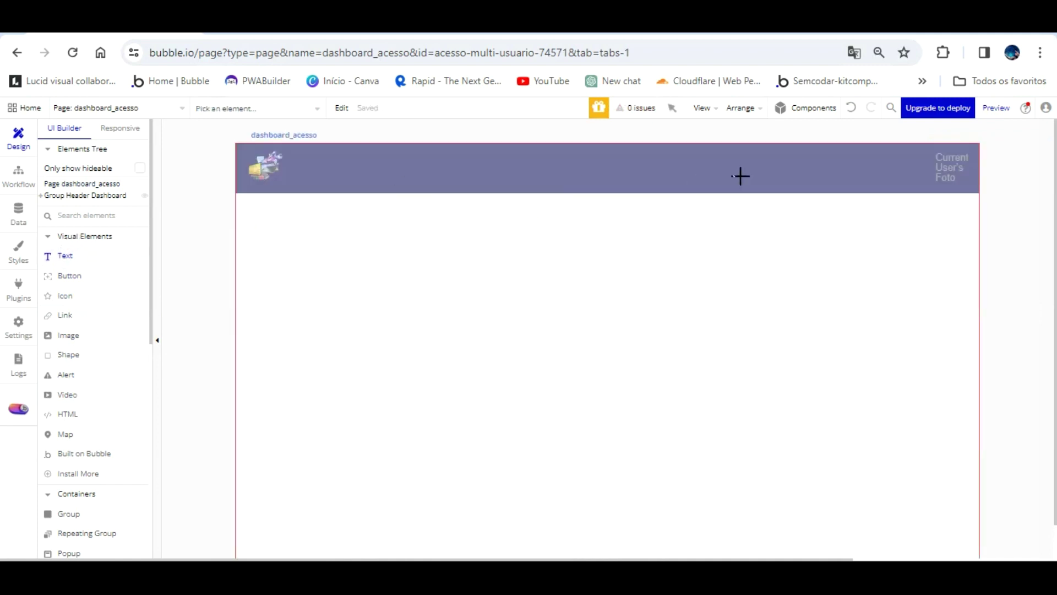
- Draw a text box on the header's right and name it Text Usuario logado Header dashboard
{"action": "left_click_drag", "start_coordinate": [835, 123], "coordinate": [942, 140]}
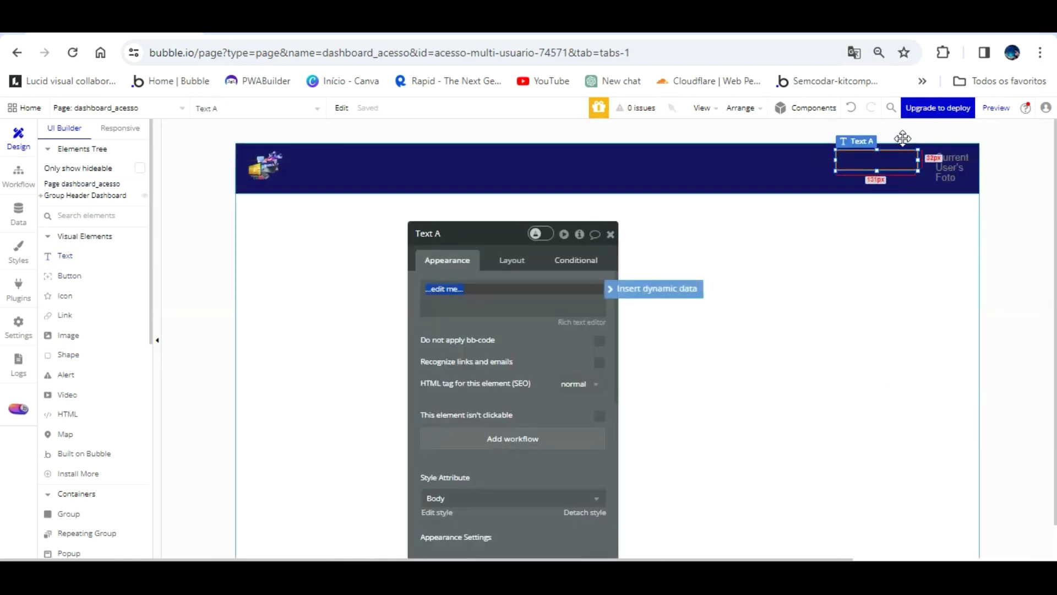
{"action": "left_click", "coordinate": [881, 142]}
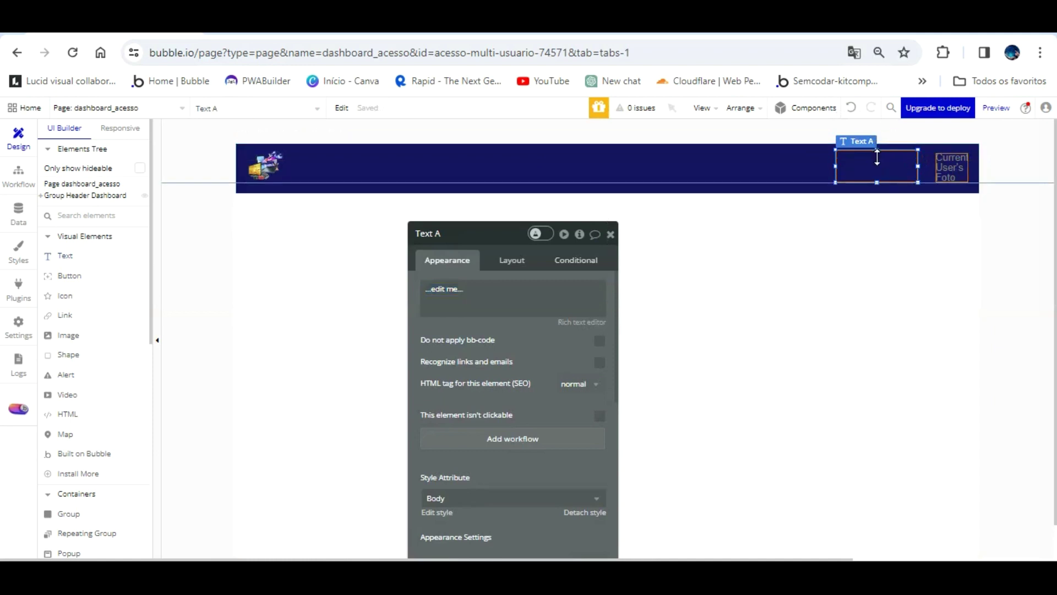
{"action": "left_click_drag", "start_coordinate": [877, 160], "coordinate": [893, 144]}
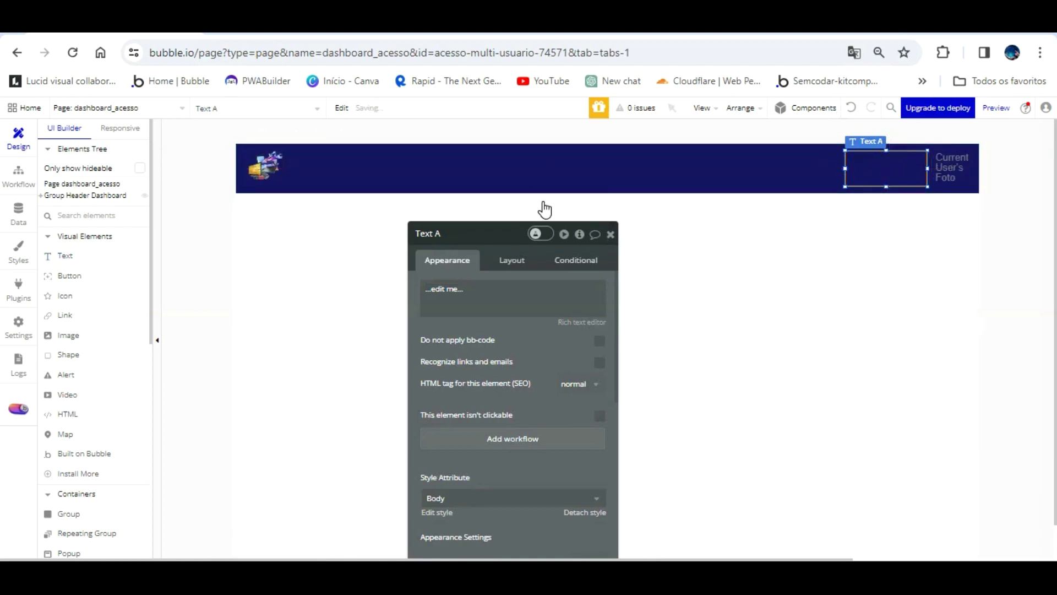
{"action": "left_click", "coordinate": [497, 225]}
{"action": "type", "text": "Usuario logado Header d"}
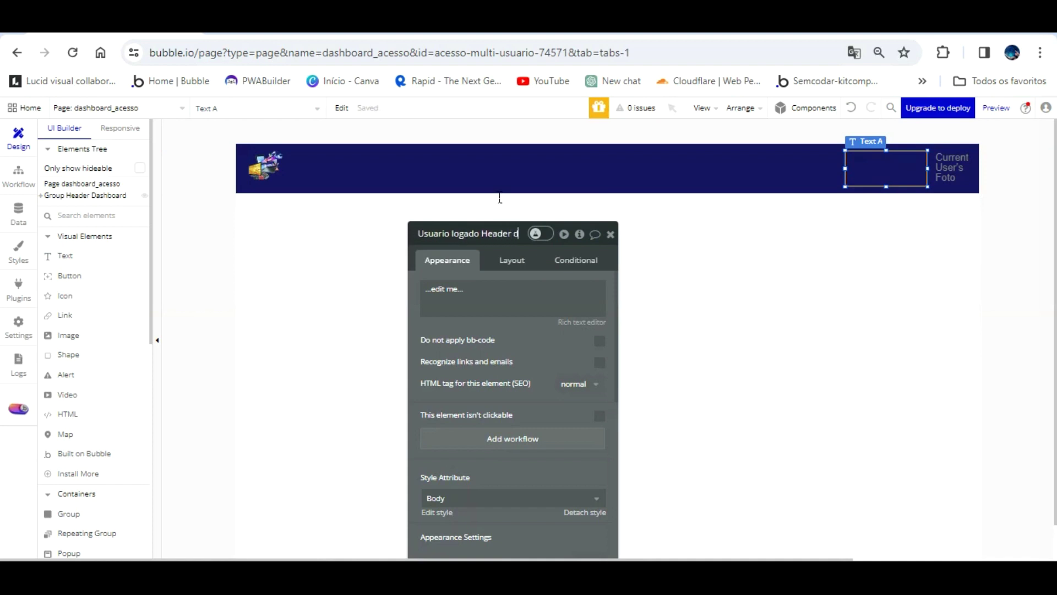
{"action": "type", "text": "ashboard"}
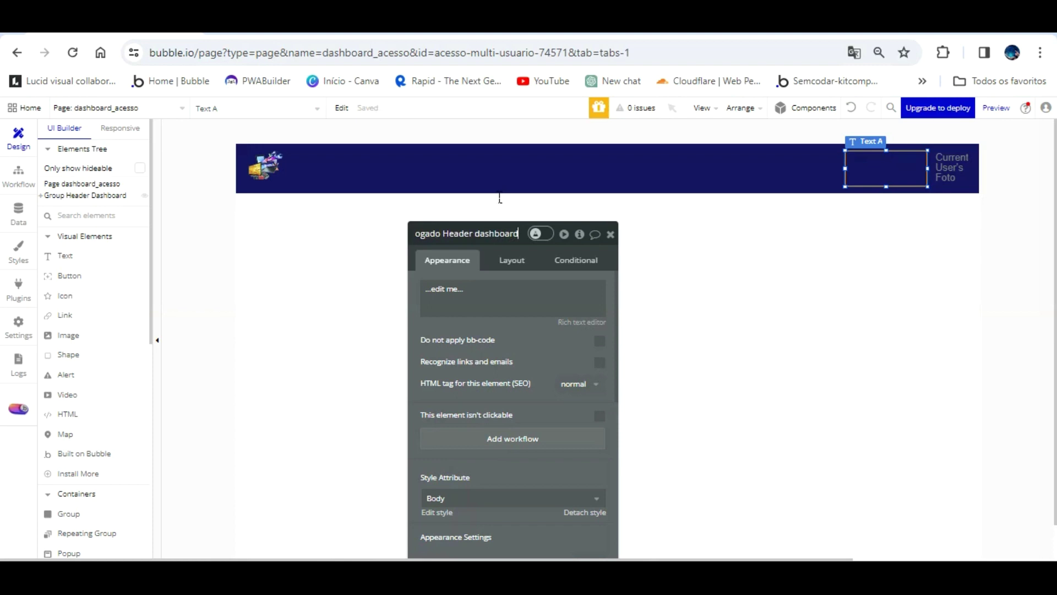
- Make the text read 'Usuário:' with Current User's Nome, then Current User's Titulo da função on a new line
{"action": "left_click", "coordinate": [494, 293]}
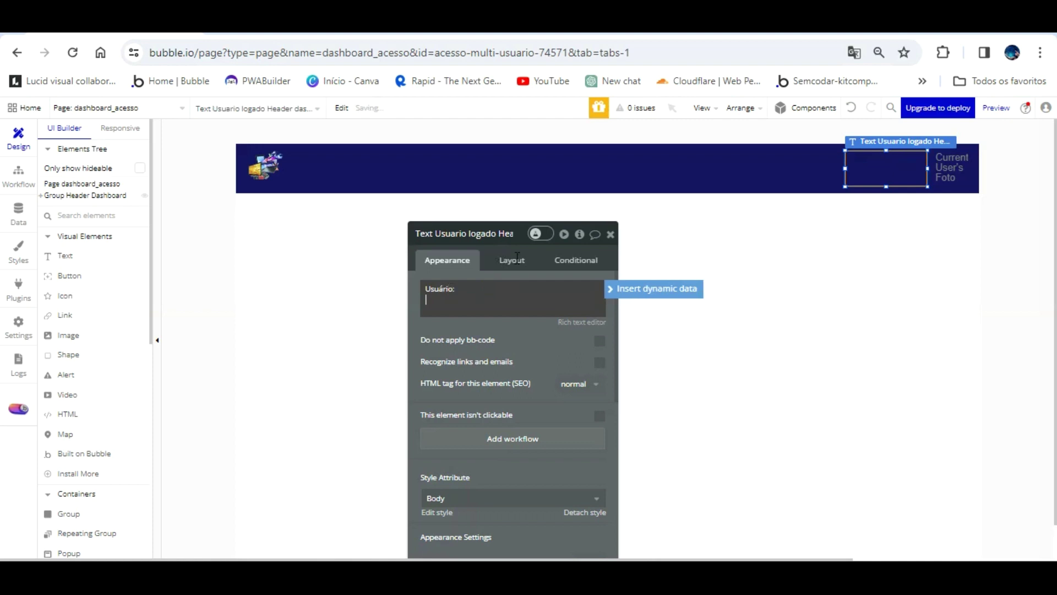
{"action": "left_click", "coordinate": [651, 288]}
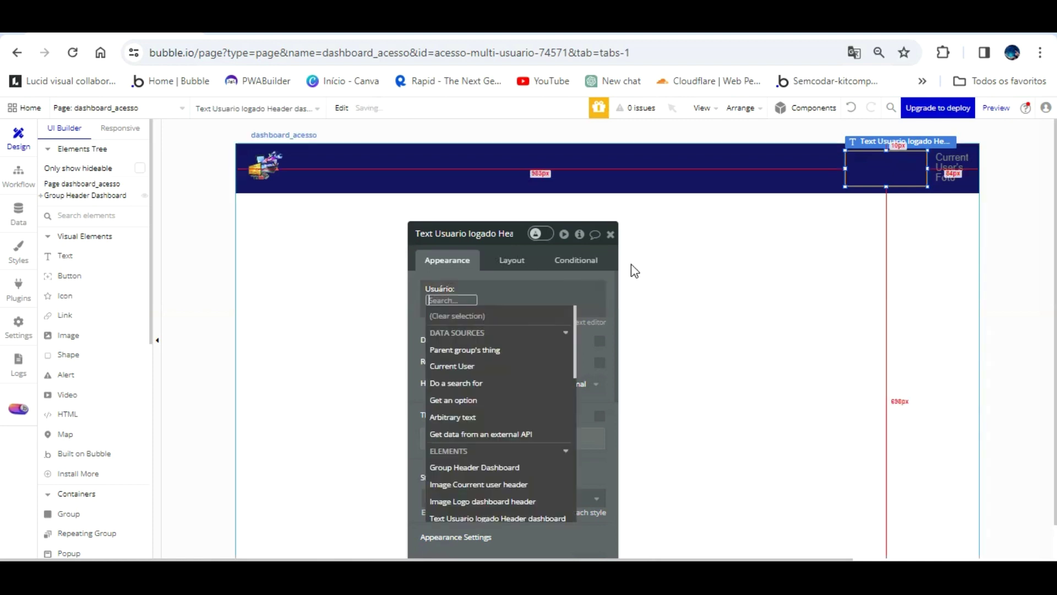
{"action": "left_click", "coordinate": [462, 366]}
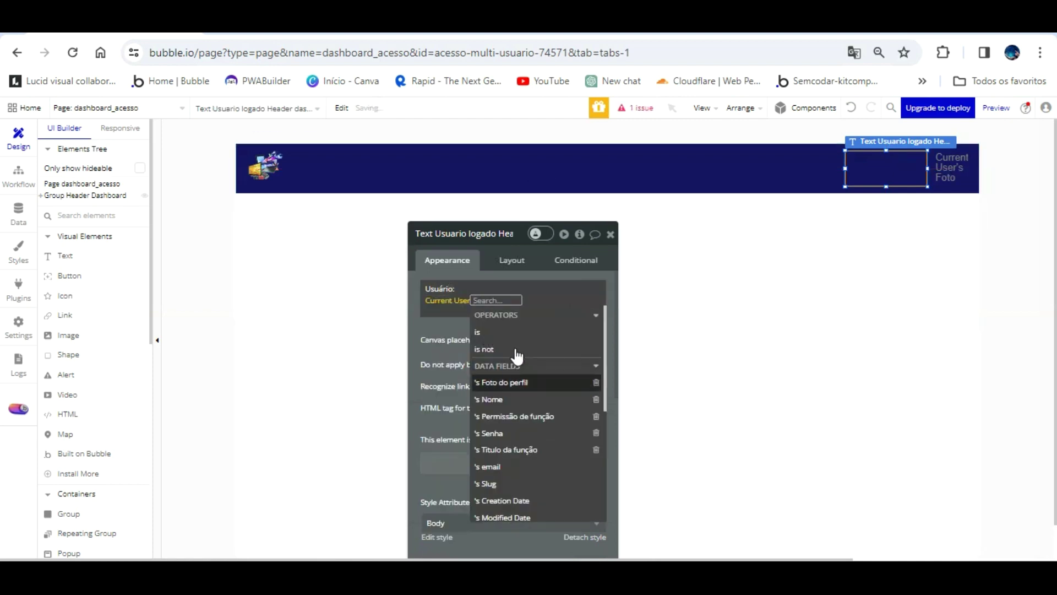
{"action": "left_click", "coordinate": [518, 399]}
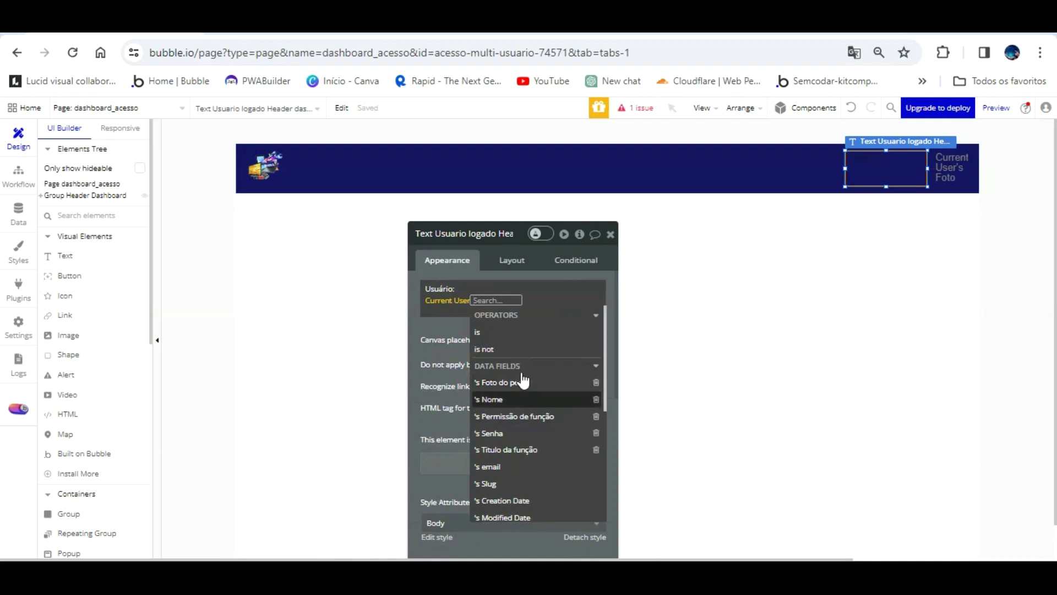
{"action": "left_click", "coordinate": [490, 300]}
{"action": "left_click", "coordinate": [507, 303]}
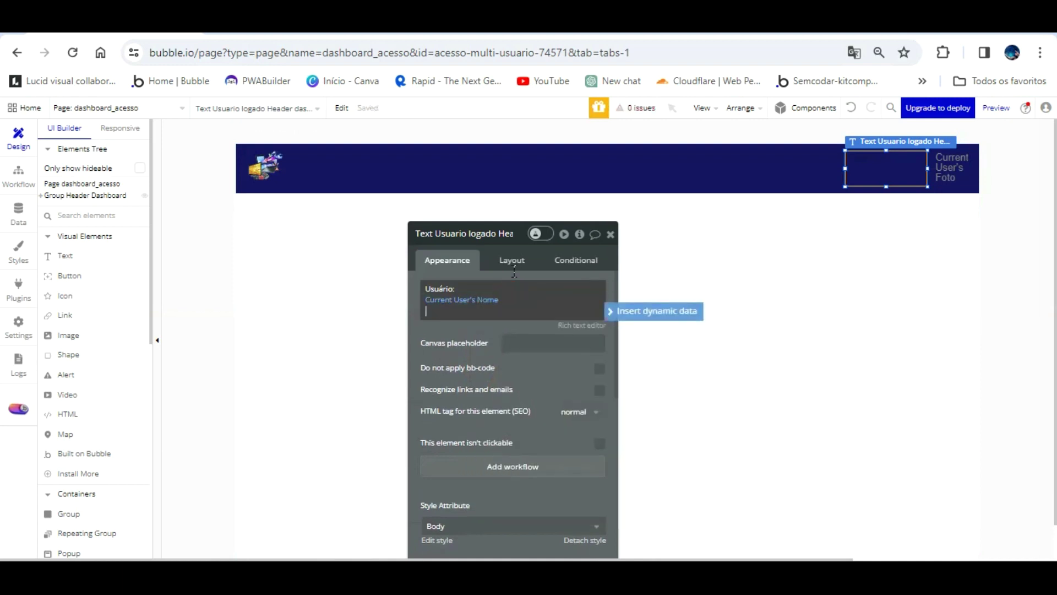
{"action": "key", "text": "Return"}
{"action": "left_click", "coordinate": [633, 311]}
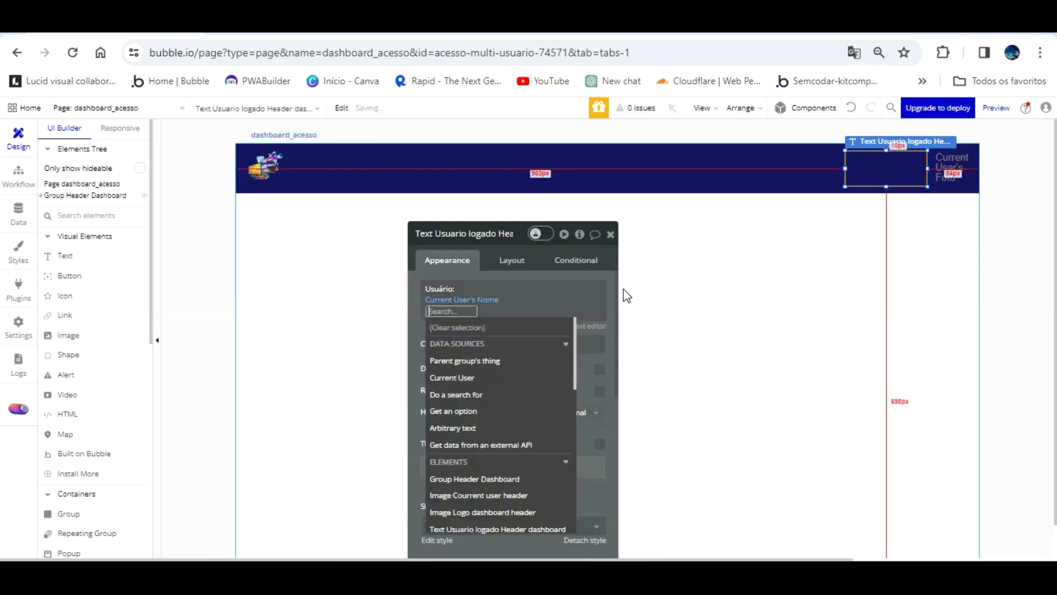
{"action": "left_click", "coordinate": [499, 378]}
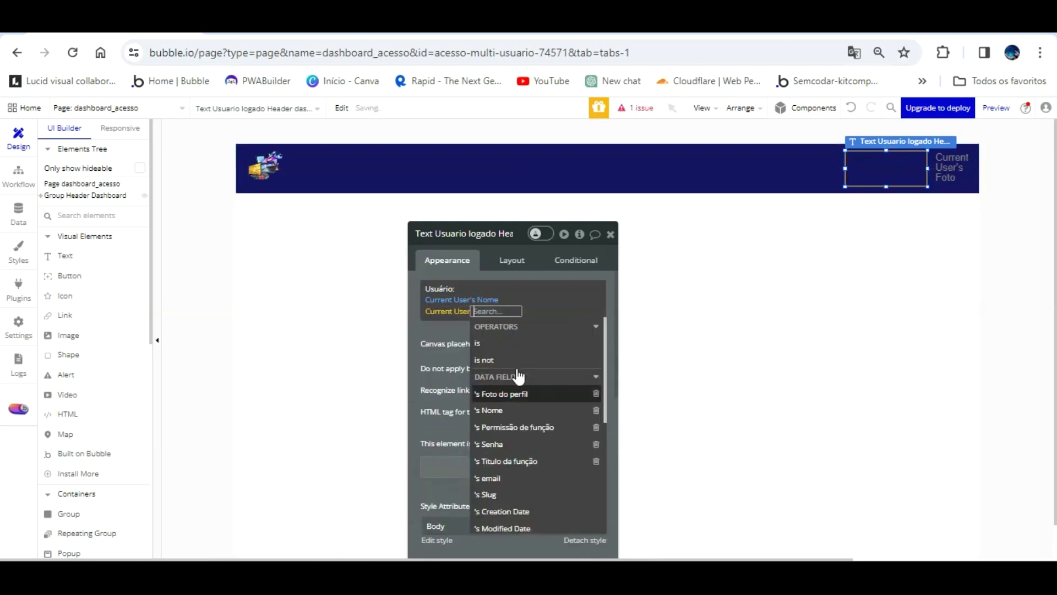
{"action": "left_click", "coordinate": [520, 461]}
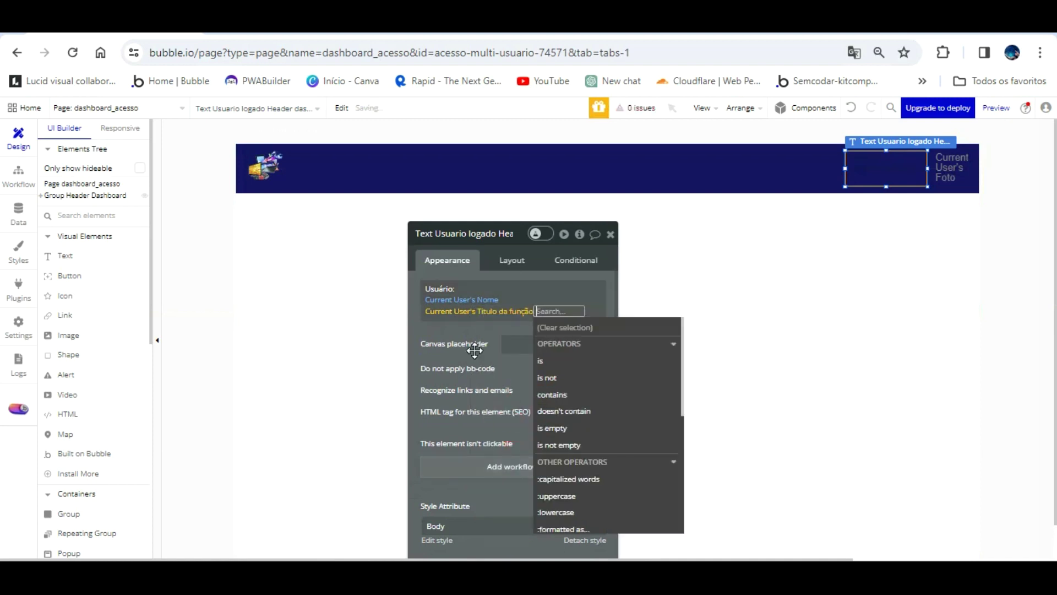
{"action": "left_click", "coordinate": [476, 310]}
- Bold the 'Usuário:' label, centre all three lines, and colour them white (#ffffff)
{"action": "left_click", "coordinate": [588, 326]}
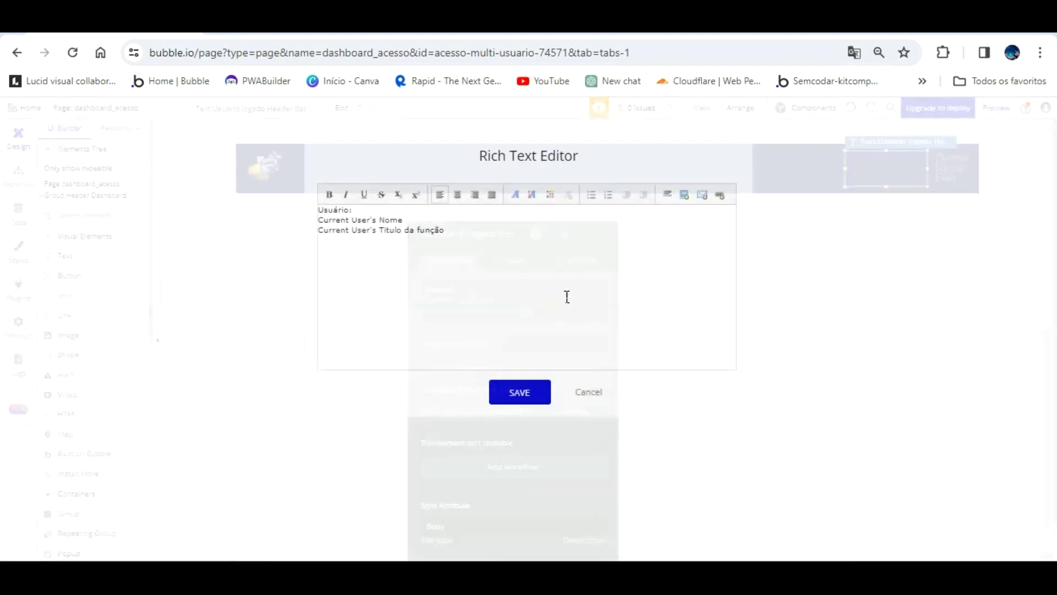
{"action": "left_click_drag", "start_coordinate": [368, 180], "coordinate": [307, 181]}
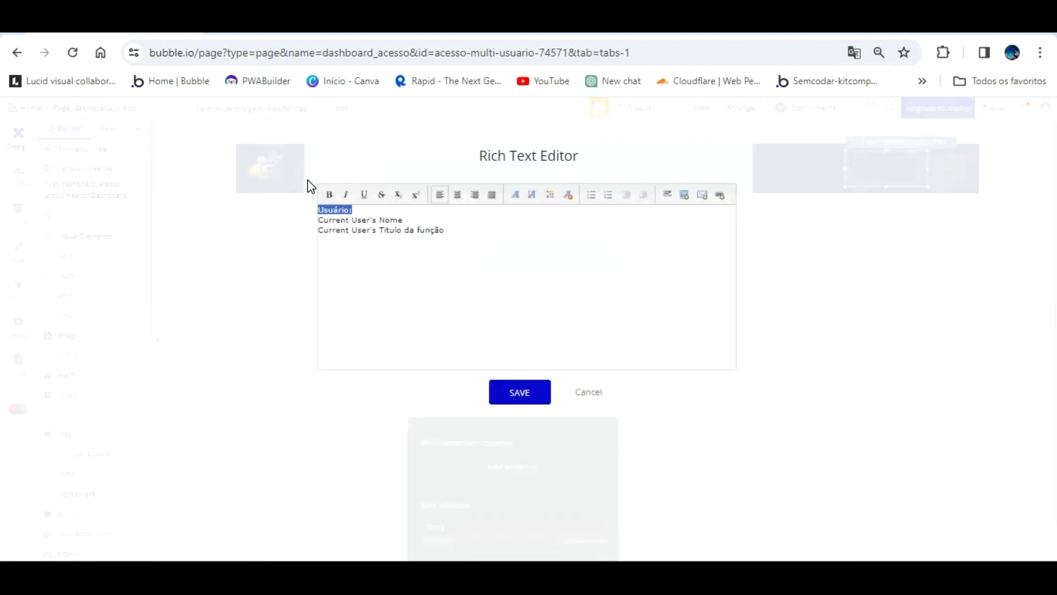
{"action": "left_click", "coordinate": [329, 194]}
{"action": "left_click_drag", "start_coordinate": [446, 230], "coordinate": [351, 180]}
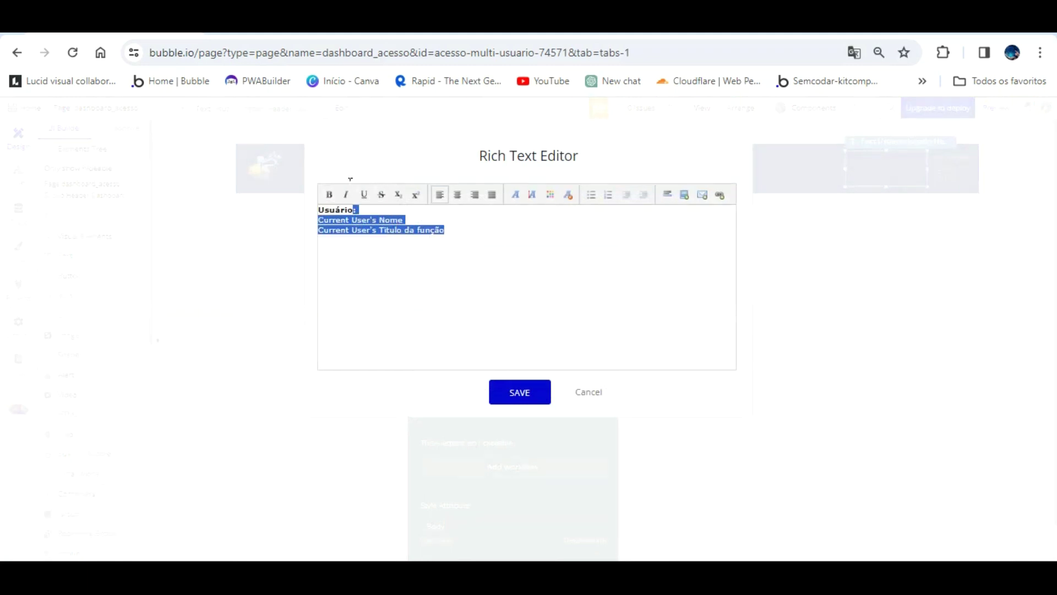
{"action": "left_click", "coordinate": [457, 194]}
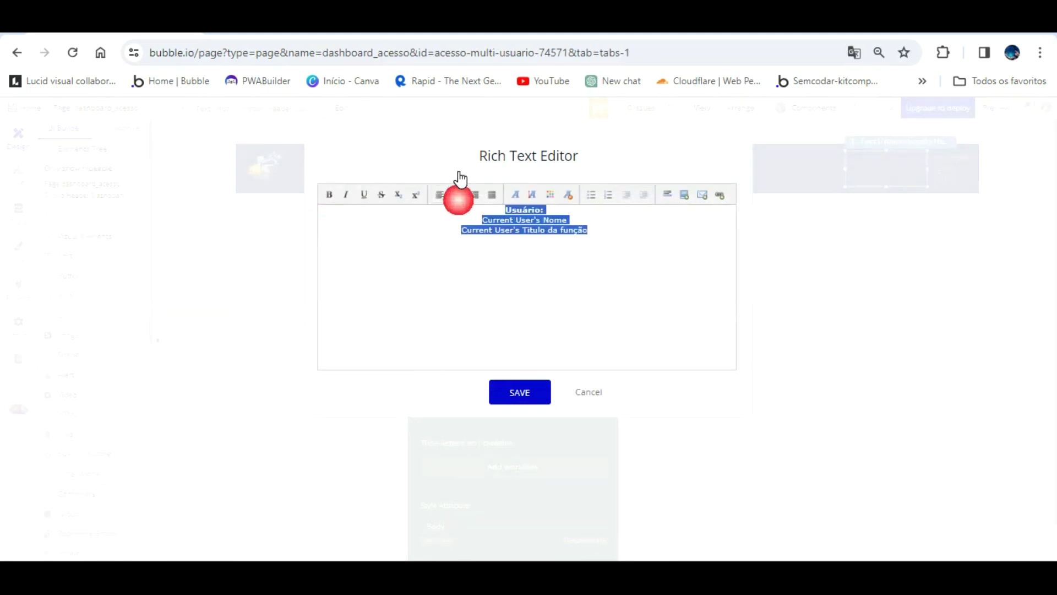
{"action": "left_click", "coordinate": [550, 193]}
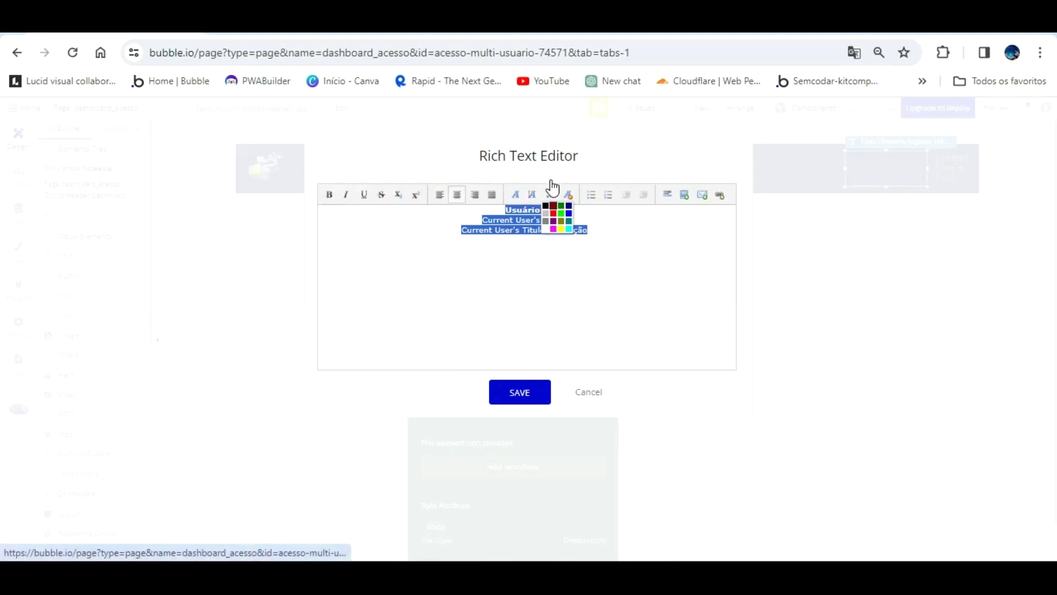
{"action": "left_click", "coordinate": [545, 229]}
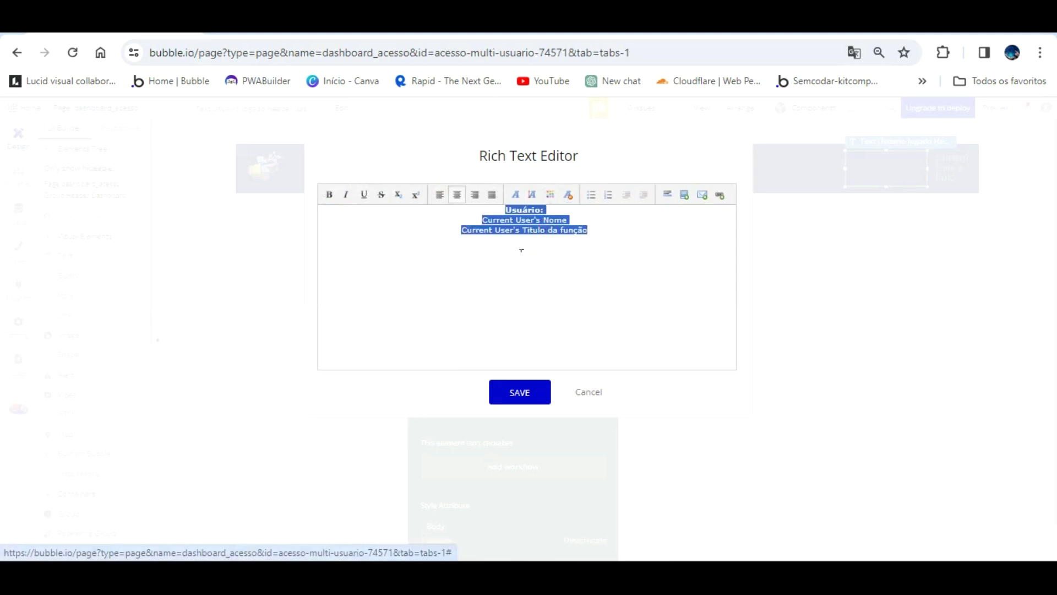
{"action": "left_click", "coordinate": [526, 329]}
{"action": "left_click", "coordinate": [520, 391]}
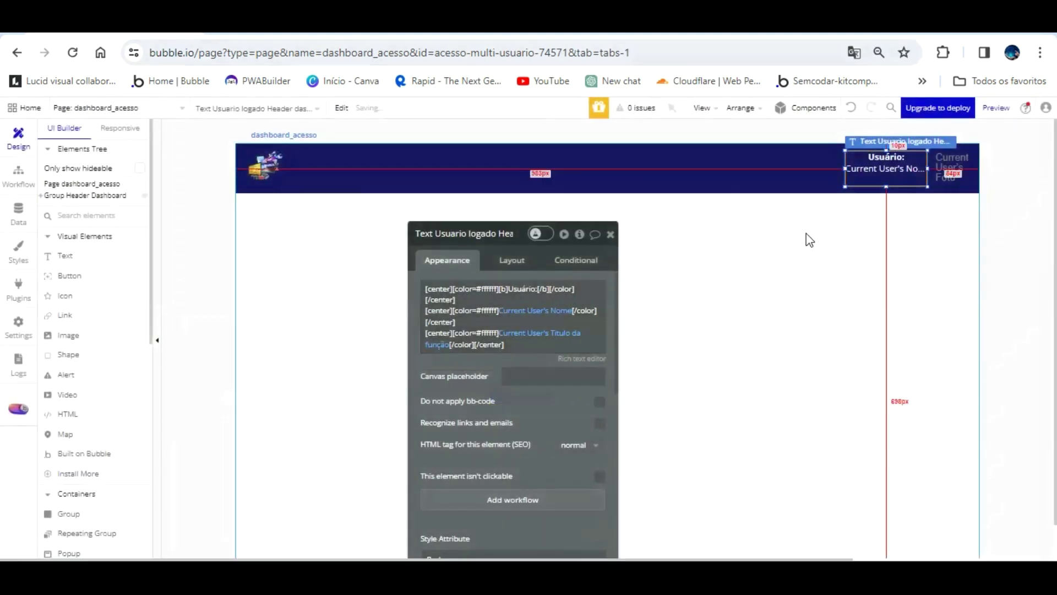
{"action": "left_click", "coordinate": [795, 258]}
- Widen the Usuário header text box to 160 px and check it in the refreshed preview
{"action": "left_click", "coordinate": [306, 34]}
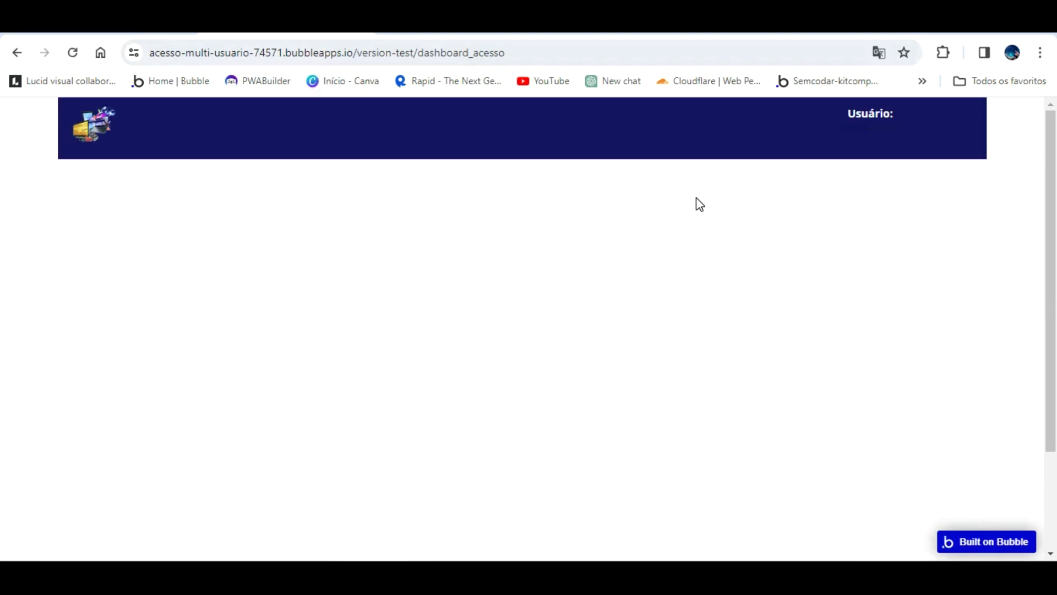
{"action": "left_click", "coordinate": [122, 26]}
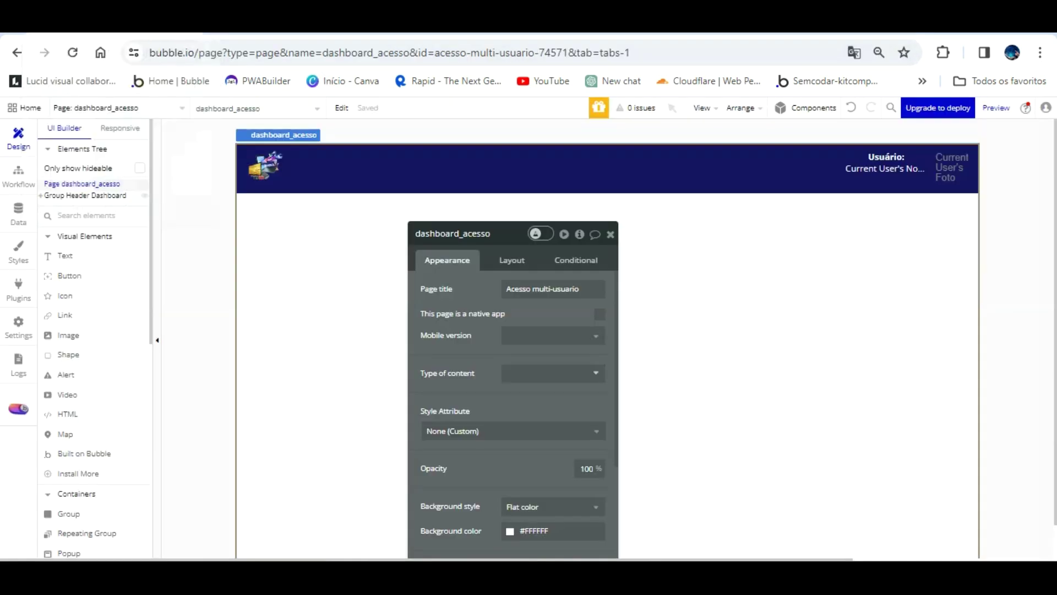
{"action": "left_click", "coordinate": [887, 156]}
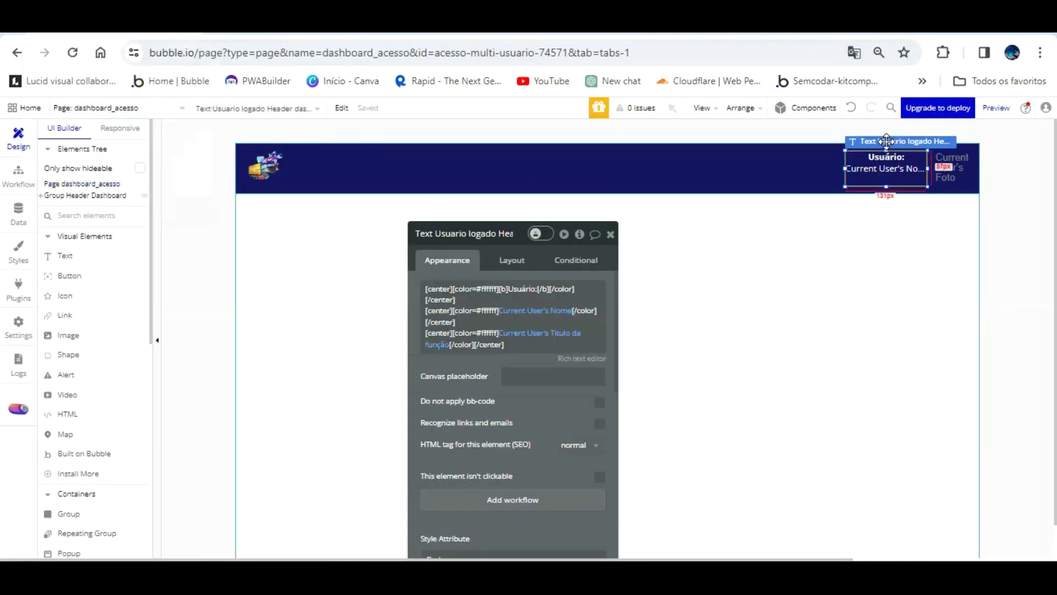
{"action": "left_click_drag", "start_coordinate": [843, 139], "coordinate": [827, 139]}
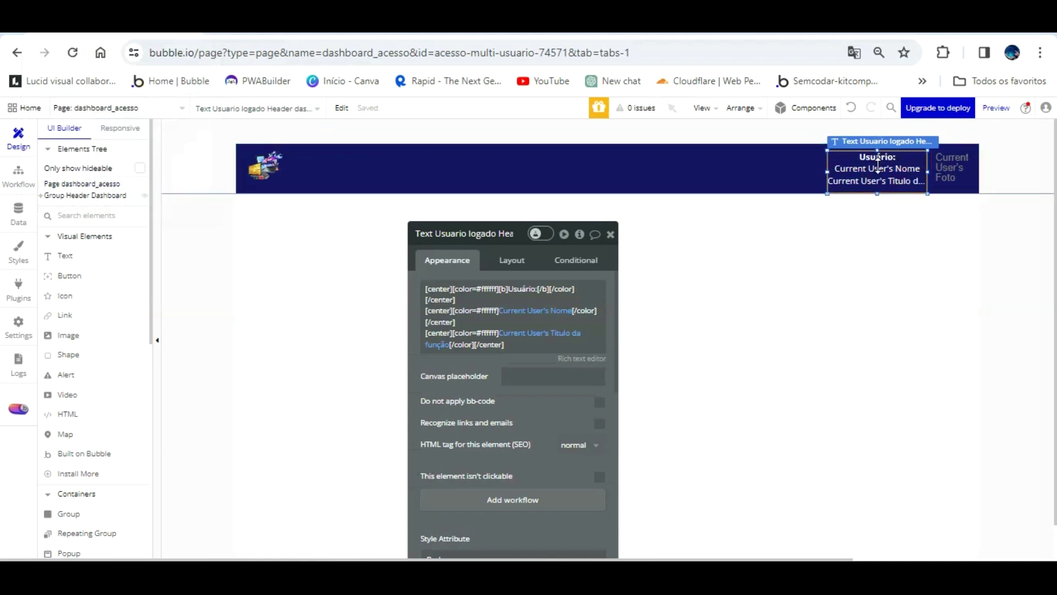
{"action": "key", "text": "ctrl+Tab"}
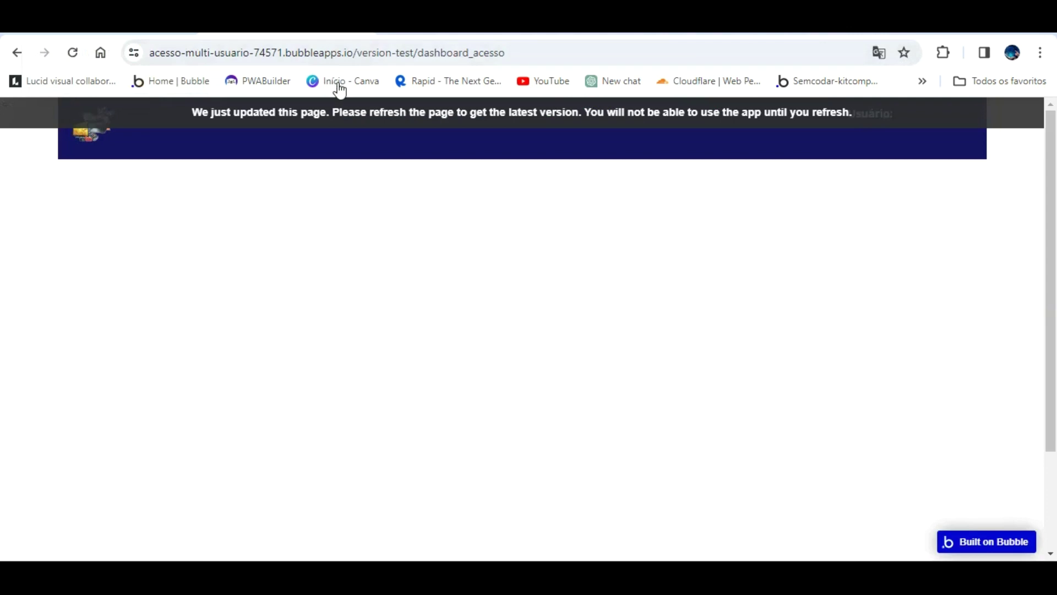
{"action": "left_click", "coordinate": [340, 113]}
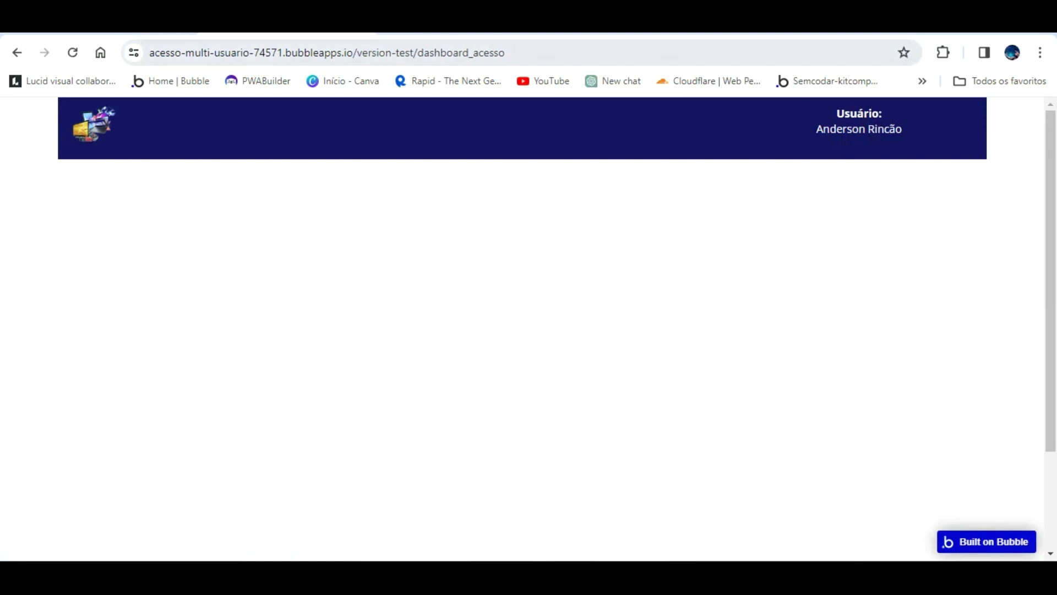
- Stretch the user text box to the full header height and reload the preview to confirm
{"action": "key", "text": "ctrl+Tab"}
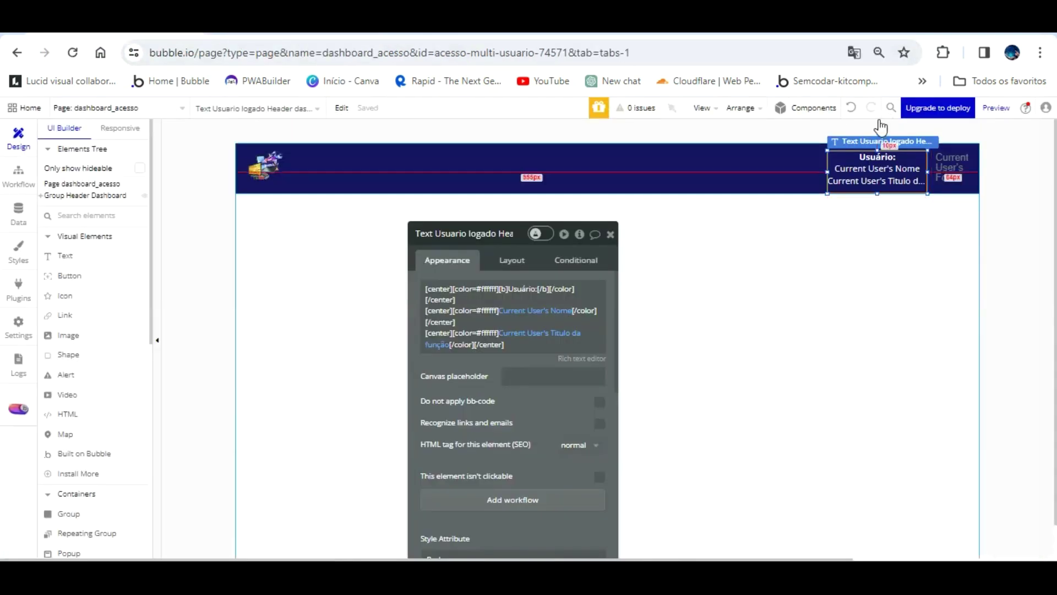
{"action": "left_click_drag", "start_coordinate": [879, 115], "coordinate": [827, 124]}
{"action": "key", "text": "ctrl+Tab"}
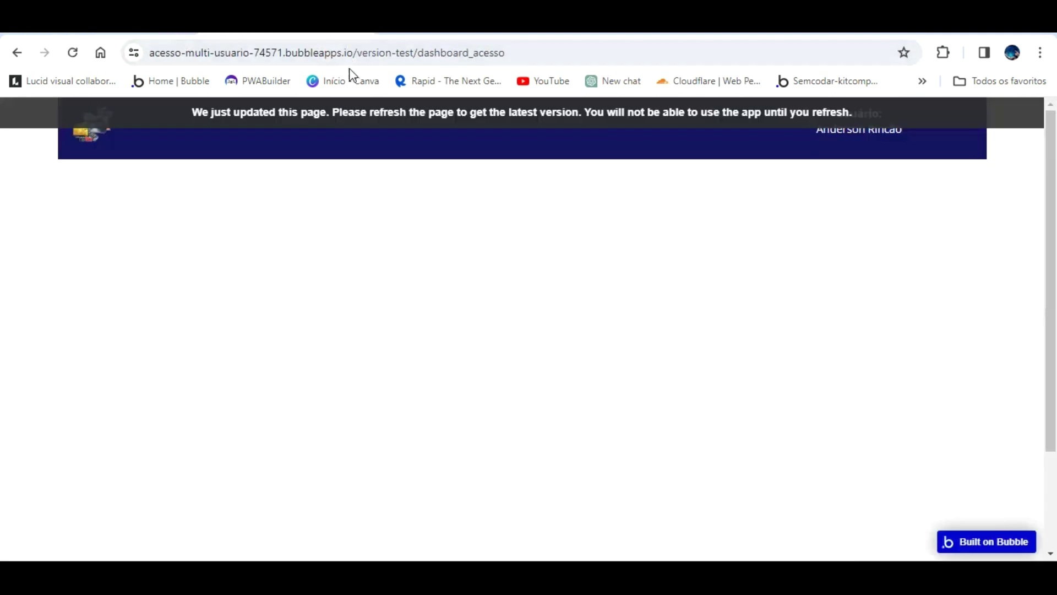
{"action": "key", "text": "F5"}
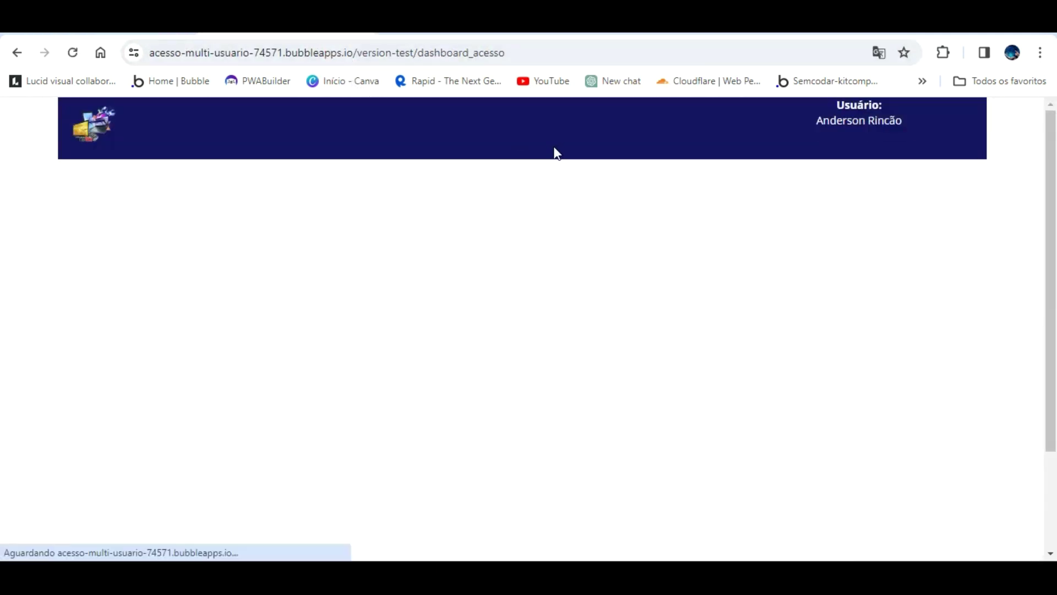
{"action": "key", "text": "ctrl+Tab"}
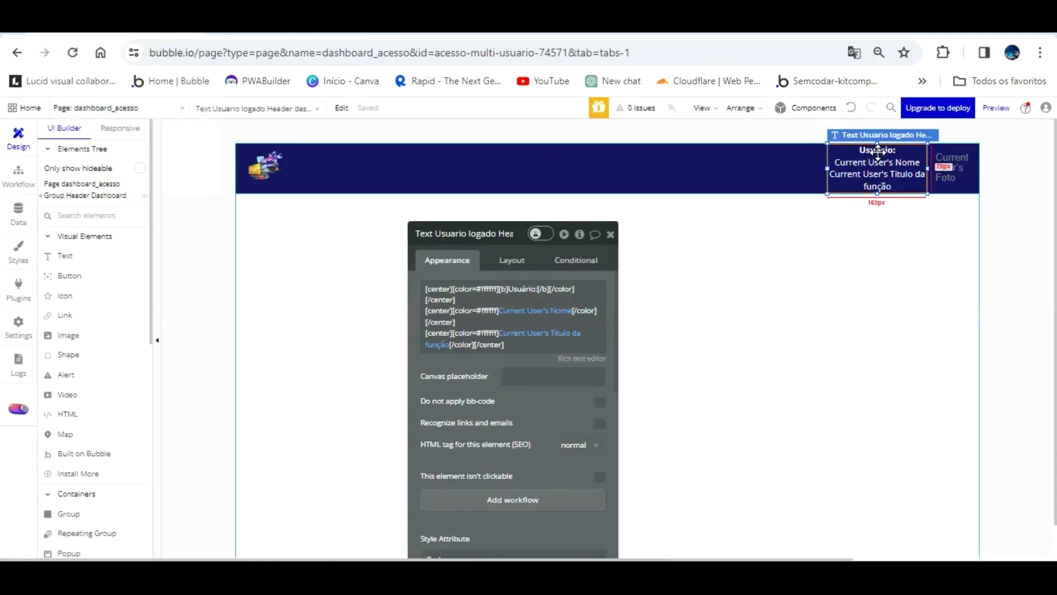
- Swap the third line to Current User's Permissão de função's Display and refresh the preview
{"action": "left_click", "coordinate": [570, 333]}
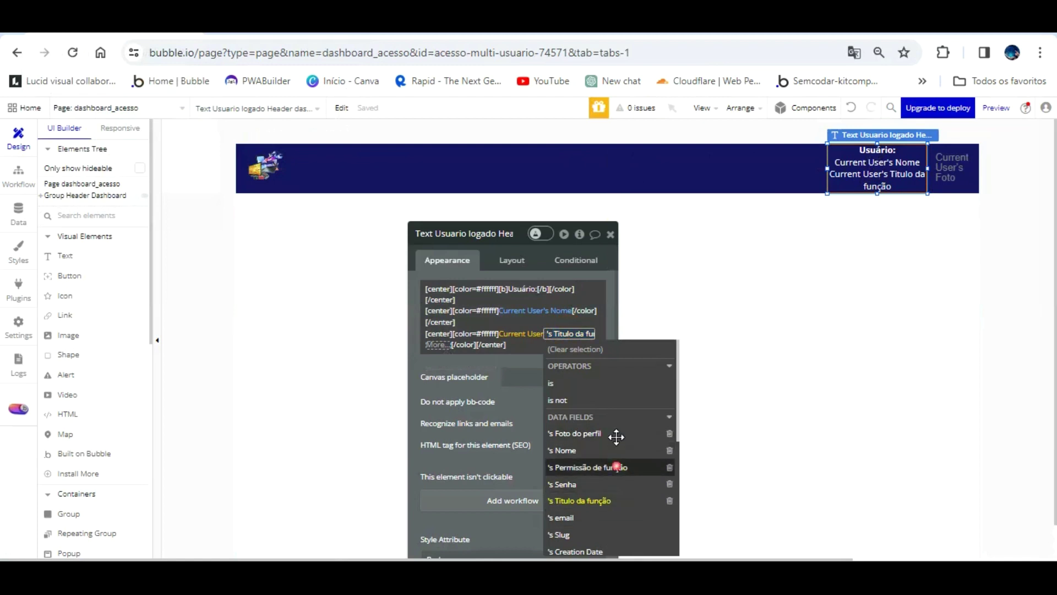
{"action": "left_click", "coordinate": [617, 467]}
{"action": "left_click", "coordinate": [431, 333]}
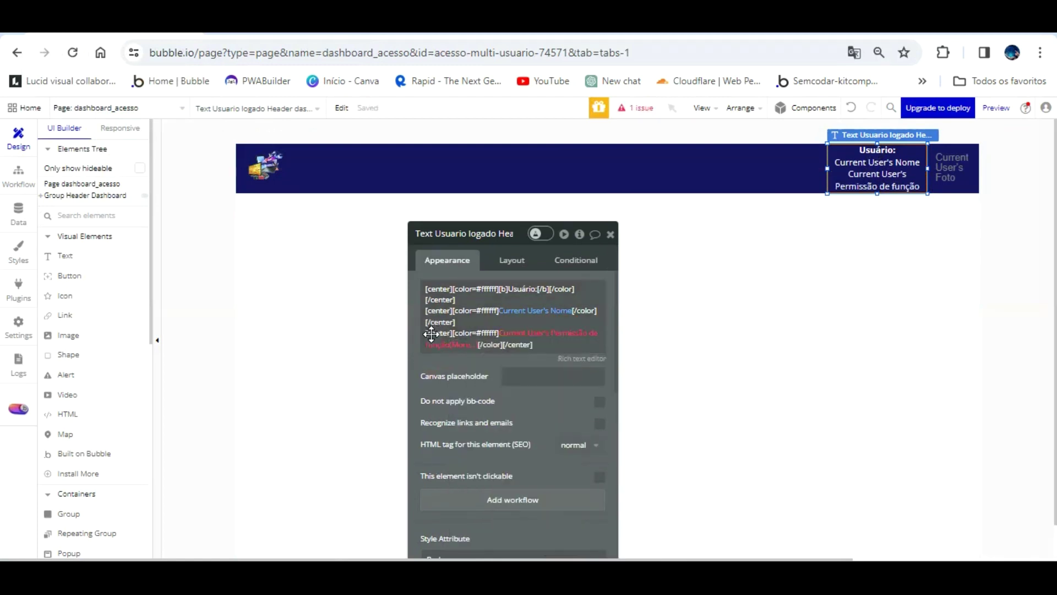
{"action": "left_click", "coordinate": [465, 344]}
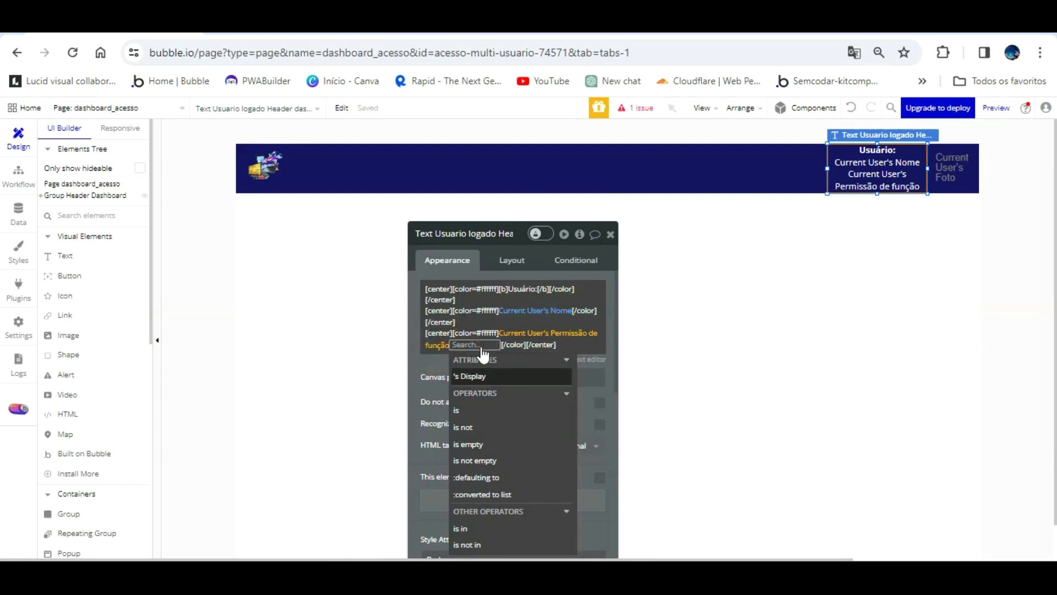
{"action": "left_click", "coordinate": [475, 375]}
{"action": "left_click", "coordinate": [434, 332]}
{"action": "left_click", "coordinate": [275, 26]}
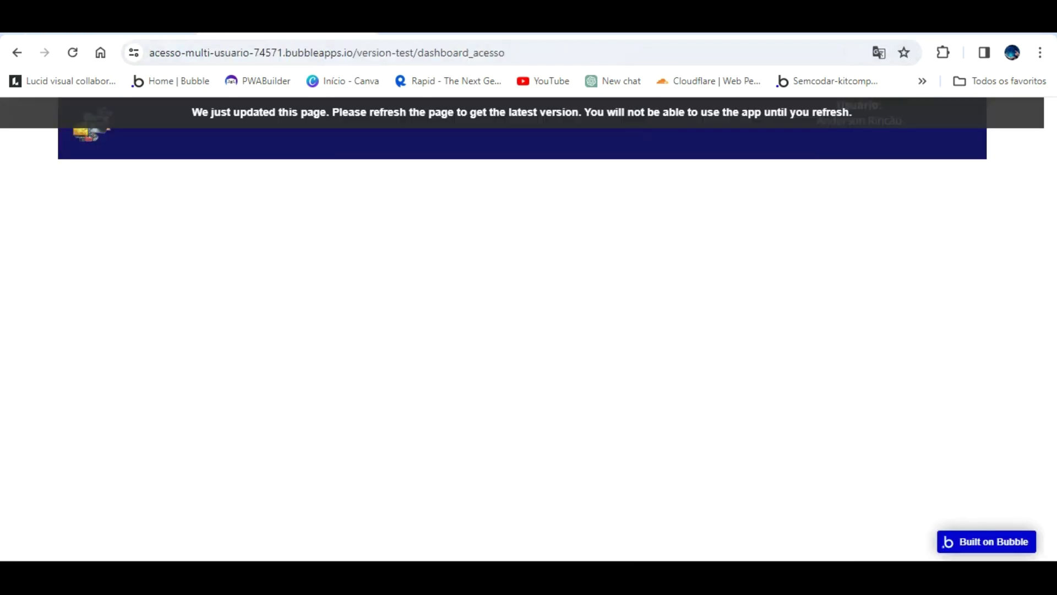
{"action": "left_click", "coordinate": [317, 110]}
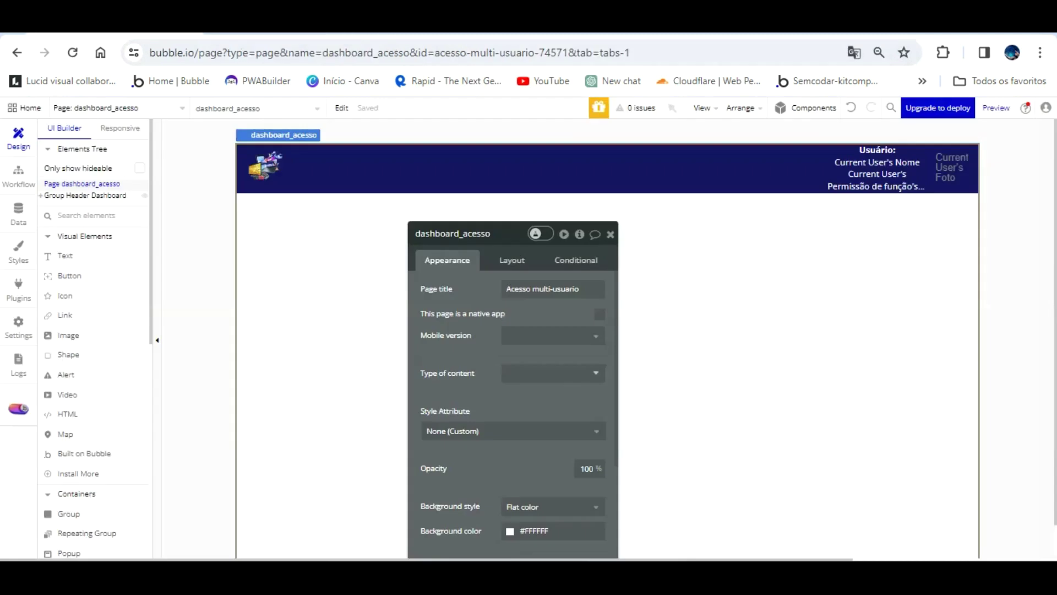
- Draw a new text element in the header and name it Text Log-out user dashboard
{"action": "left_click", "coordinate": [85, 255]}
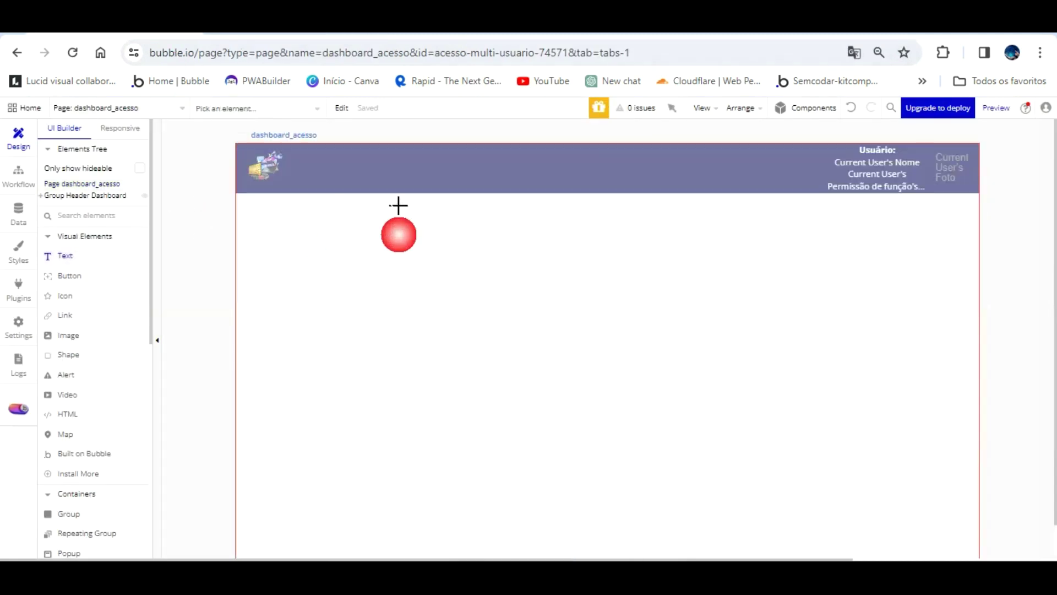
{"action": "left_click_drag", "start_coordinate": [717, 144], "coordinate": [783, 160]}
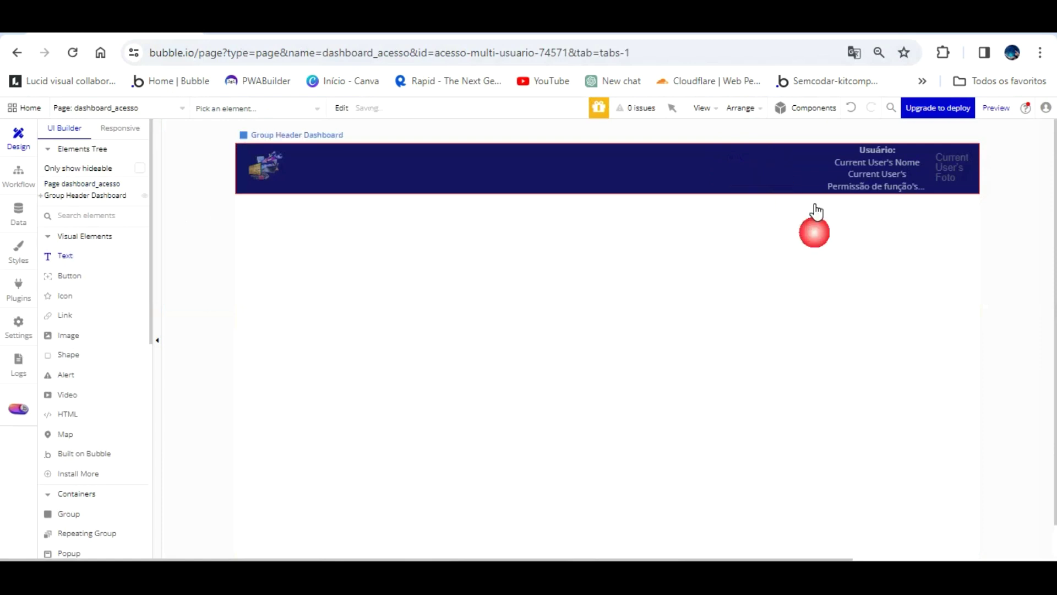
{"action": "double_click", "coordinate": [472, 233]}
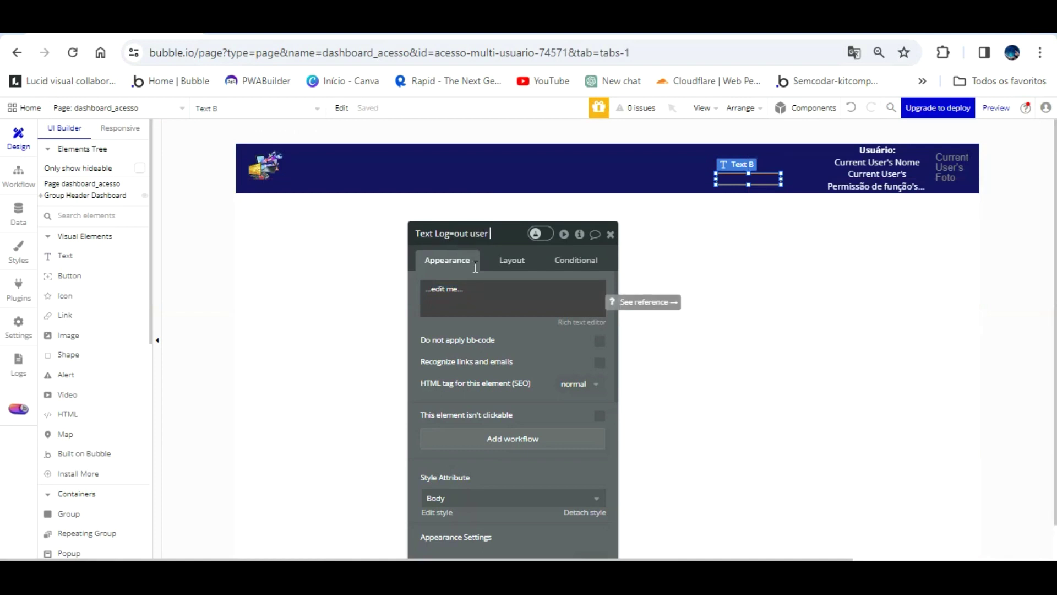
{"action": "type", "text": "oard"}
{"action": "key", "text": "Tab"}
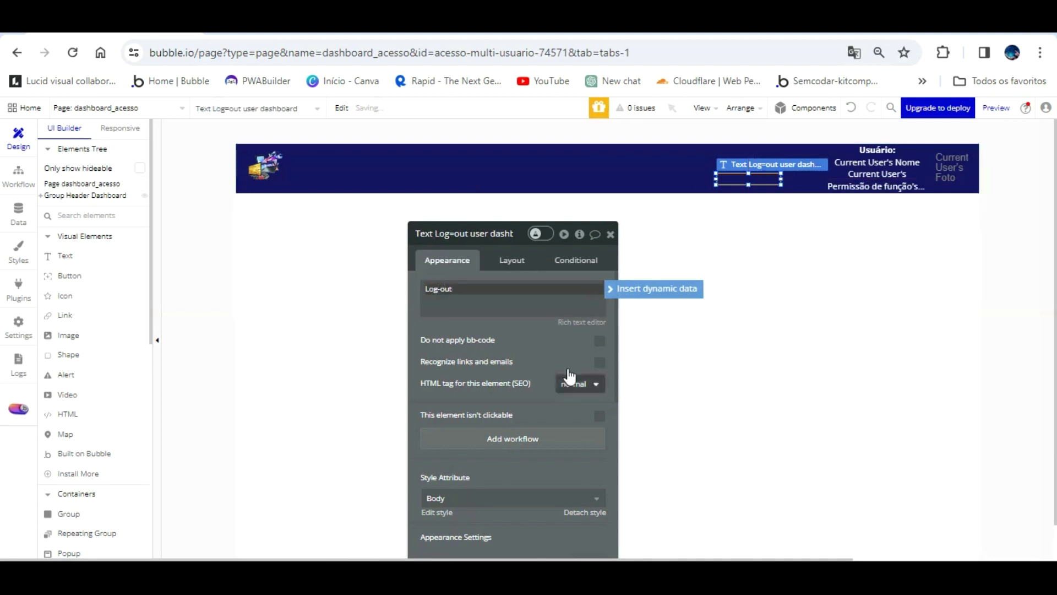
- Detach the Log-out text's style, colour it Primary contrast white, and move it lower in the header
{"action": "left_click_drag", "start_coordinate": [566, 437], "coordinate": [558, 329]}
{"action": "left_click", "coordinate": [567, 403]}
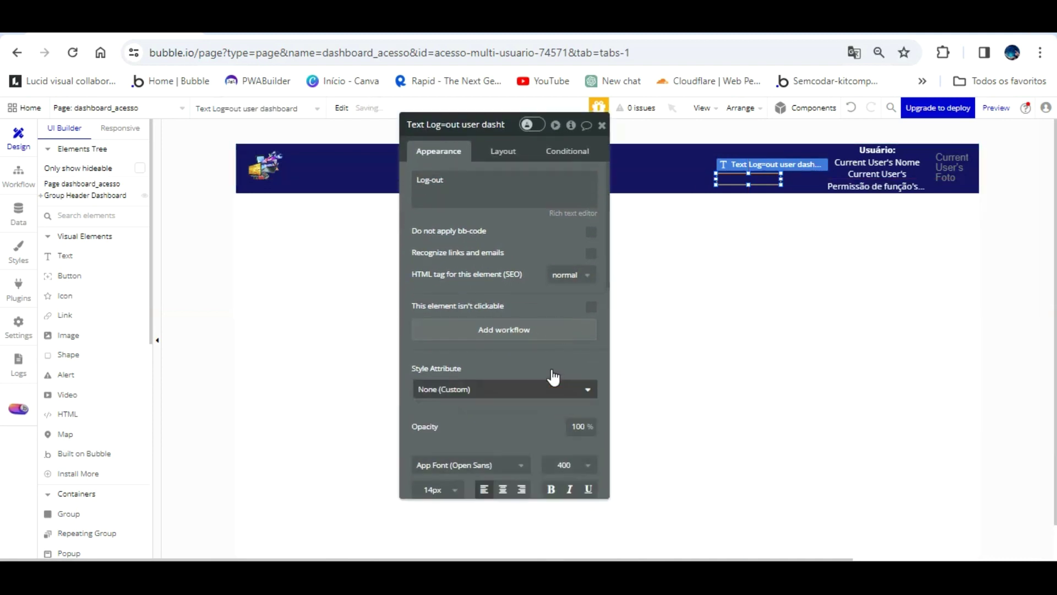
{"action": "scroll", "coordinate": [510, 374], "scroll_direction": "down", "scroll_amount": 2}
{"action": "left_click", "coordinate": [514, 436]}
{"action": "left_click", "coordinate": [501, 530]}
{"action": "left_click", "coordinate": [532, 312]}
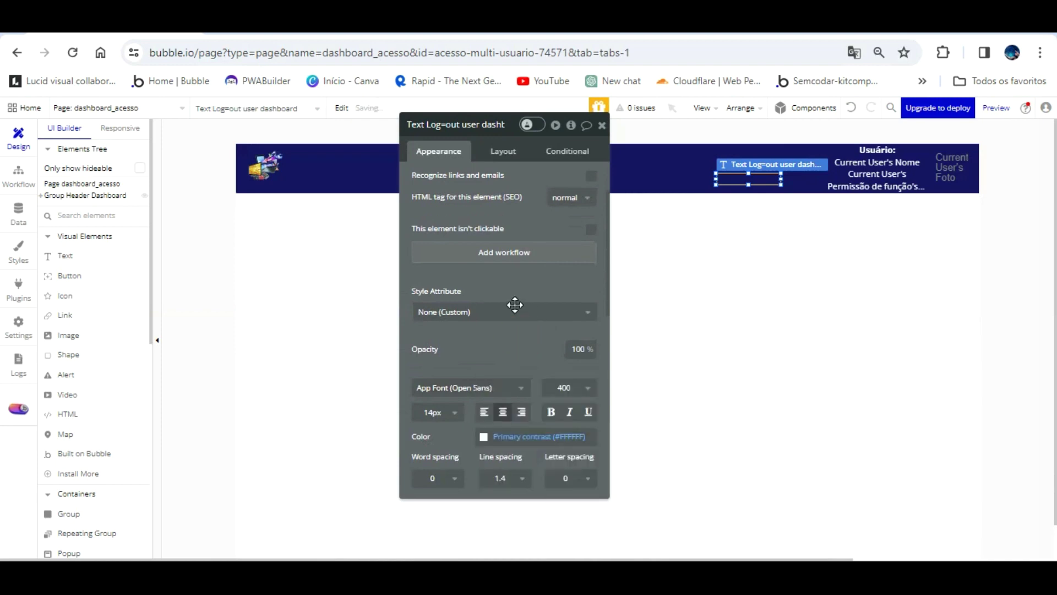
{"action": "left_click_drag", "start_coordinate": [750, 152], "coordinate": [874, 141]}
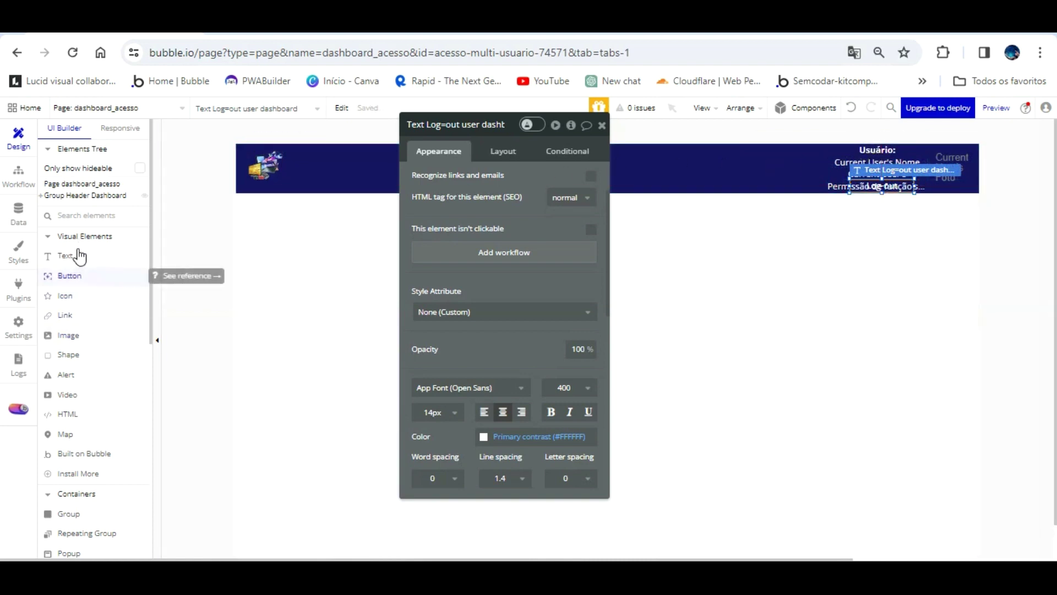
- Place a menu-bars icon below the header and underline the Log-out text when hovered
{"action": "left_click", "coordinate": [76, 275]}
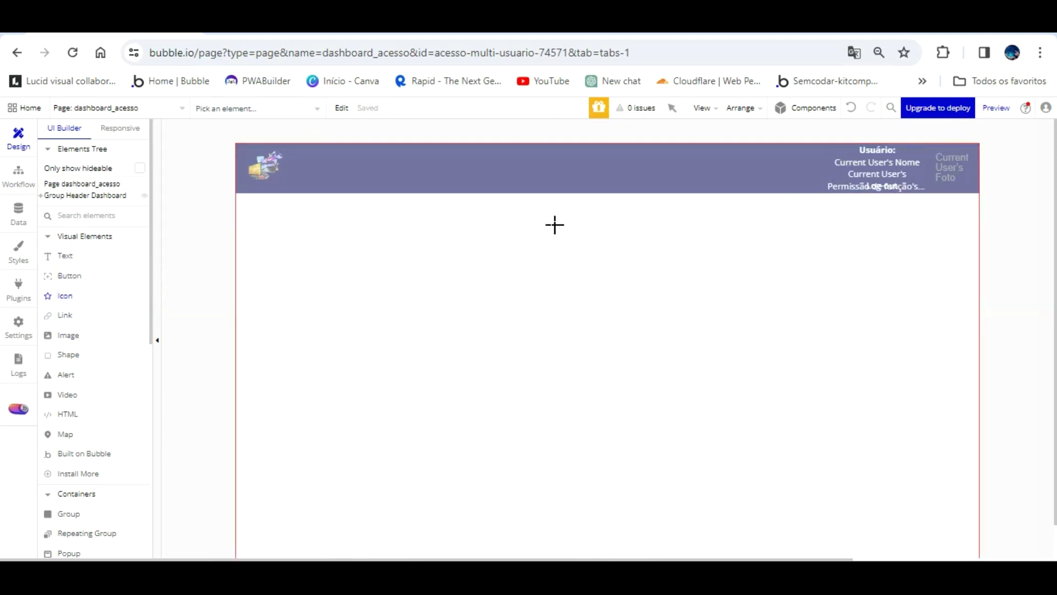
{"action": "left_click", "coordinate": [556, 254]}
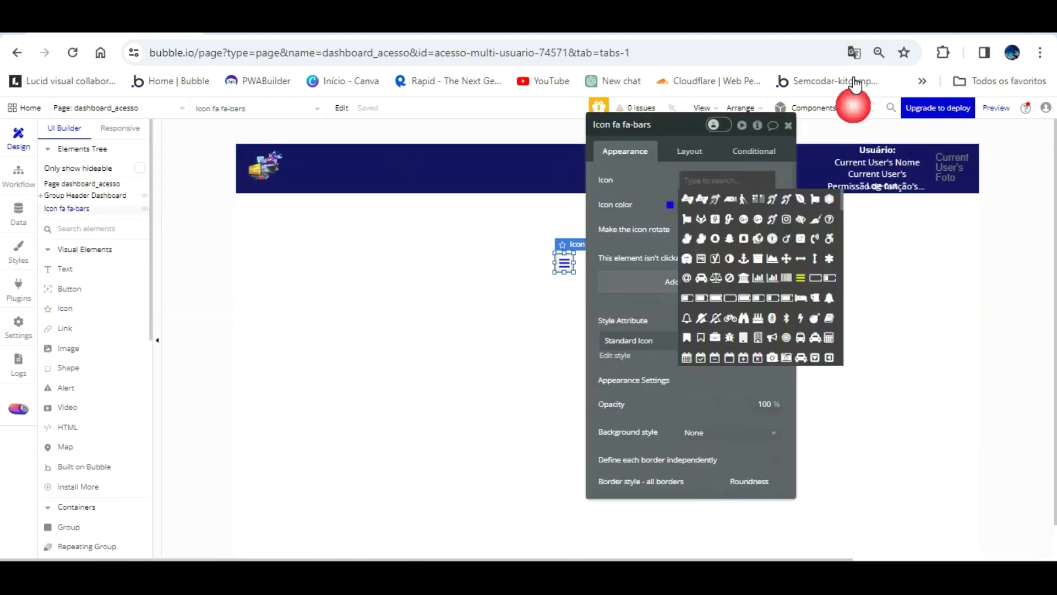
{"action": "left_click", "coordinate": [888, 185]}
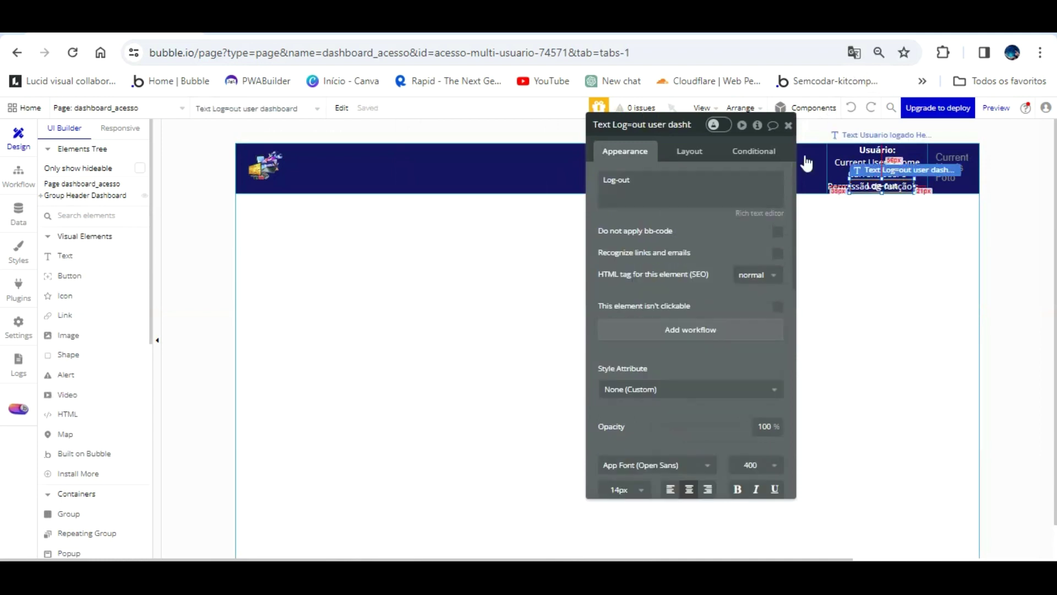
{"action": "left_click", "coordinate": [727, 150]}
{"action": "left_click", "coordinate": [703, 179]}
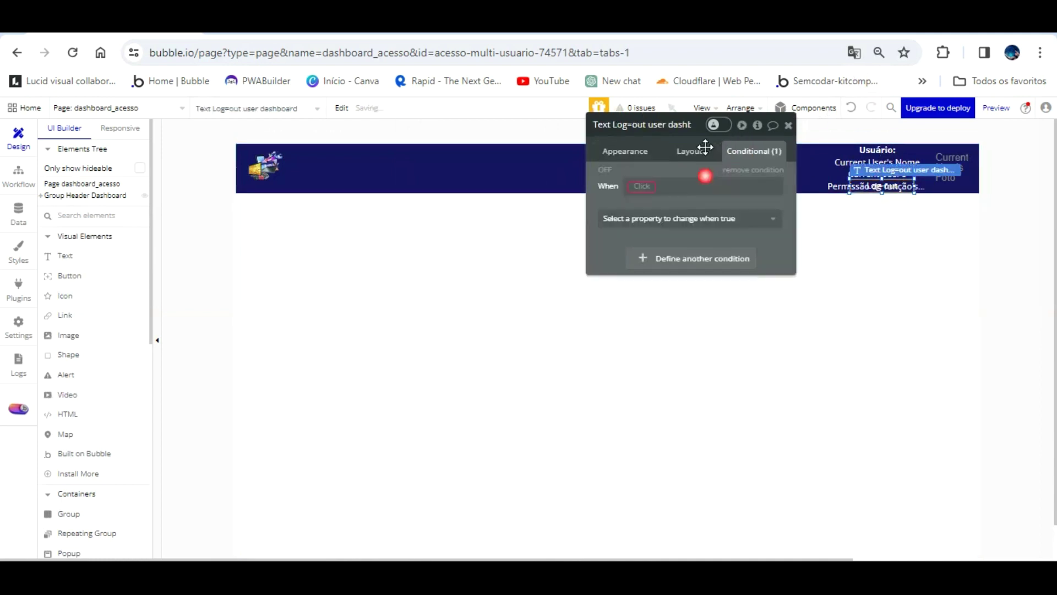
{"action": "left_click", "coordinate": [641, 185]}
{"action": "left_click", "coordinate": [650, 202]}
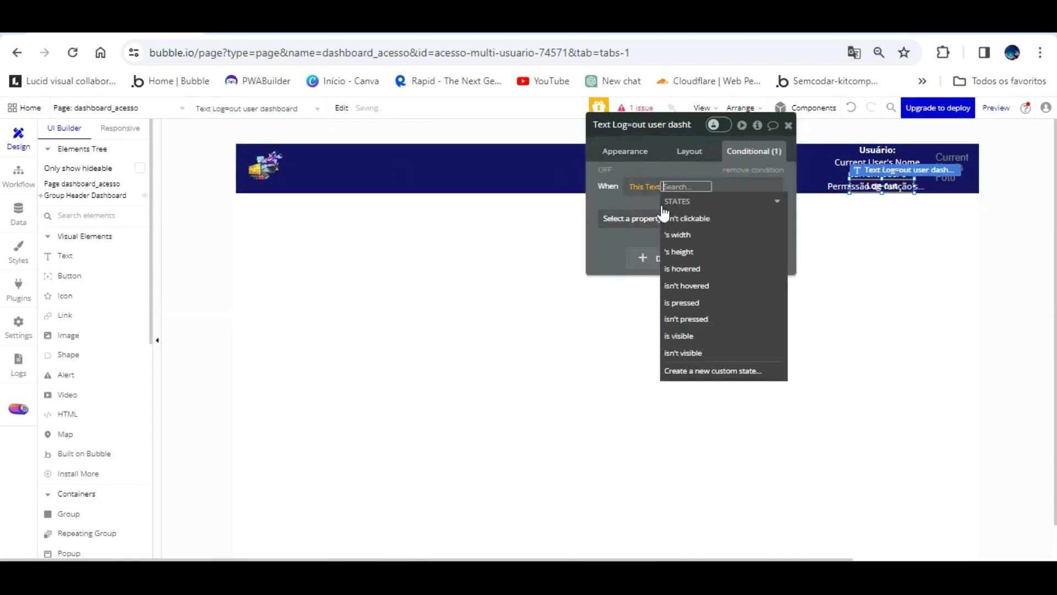
{"action": "left_click", "coordinate": [707, 269]}
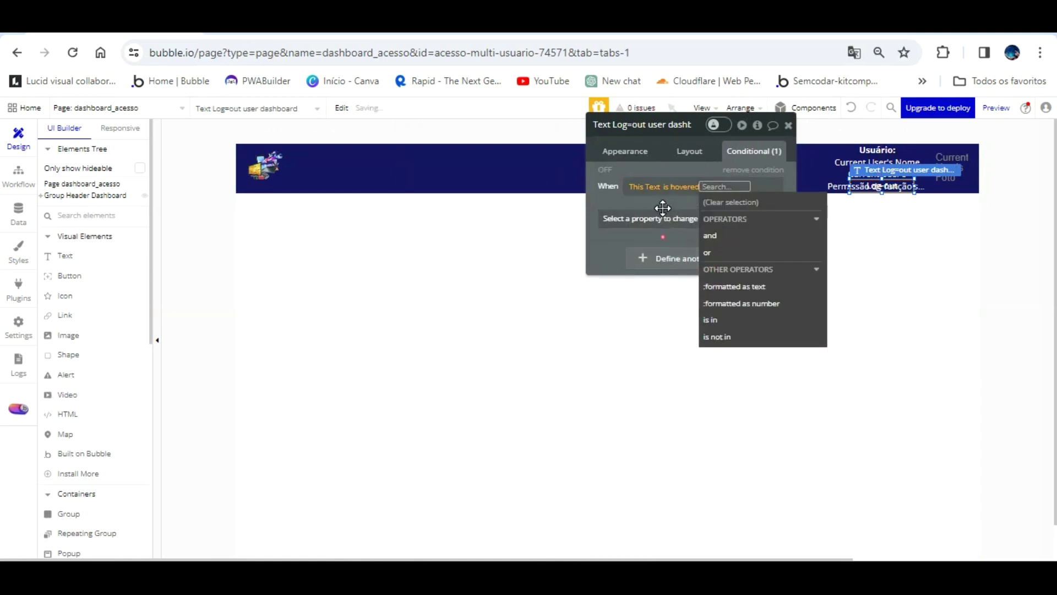
{"action": "left_click", "coordinate": [681, 219]}
{"action": "scroll", "coordinate": [671, 329], "scroll_direction": "down", "scroll_amount": 5}
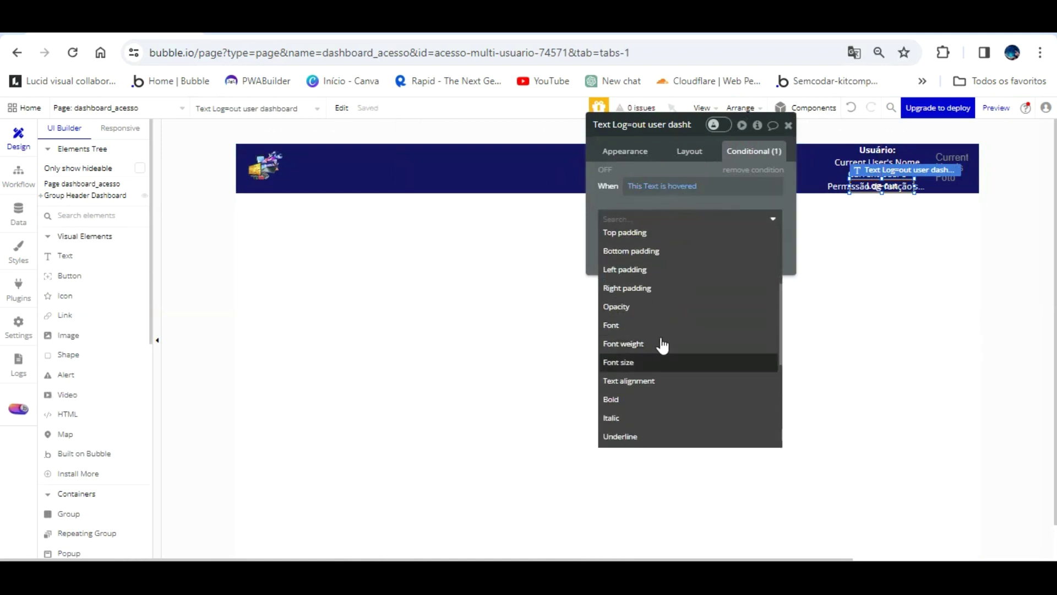
{"action": "left_click", "coordinate": [645, 359]}
{"action": "left_click", "coordinate": [765, 215]}
- Reload the preview to test the hover, then nudge the Log-out text slightly left
{"action": "left_click", "coordinate": [358, 24]}
{"action": "left_click", "coordinate": [351, 109]}
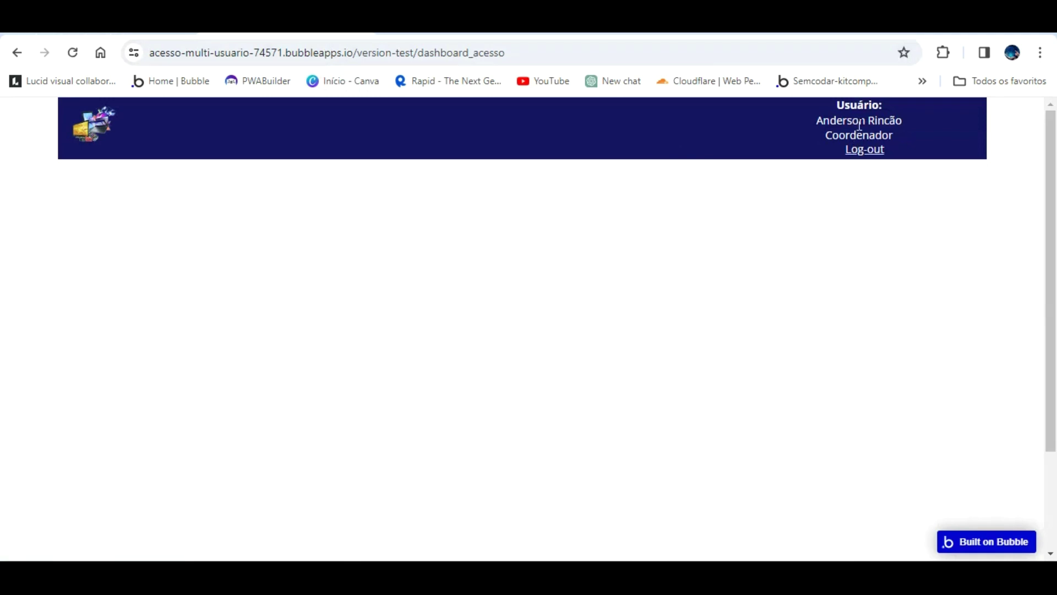
{"action": "left_click", "coordinate": [149, 24]}
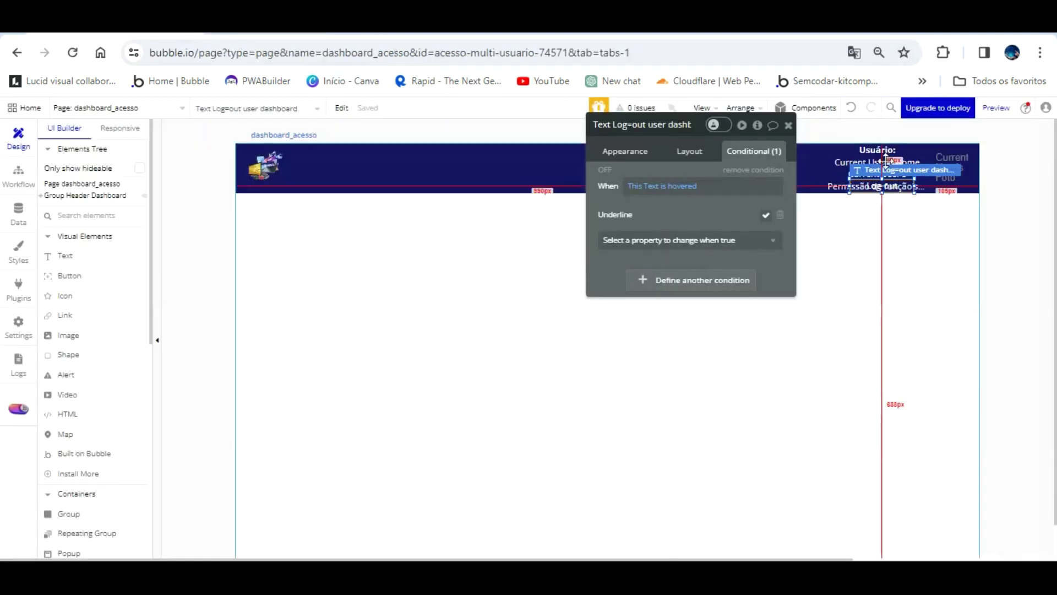
{"action": "left_click", "coordinate": [632, 151]}
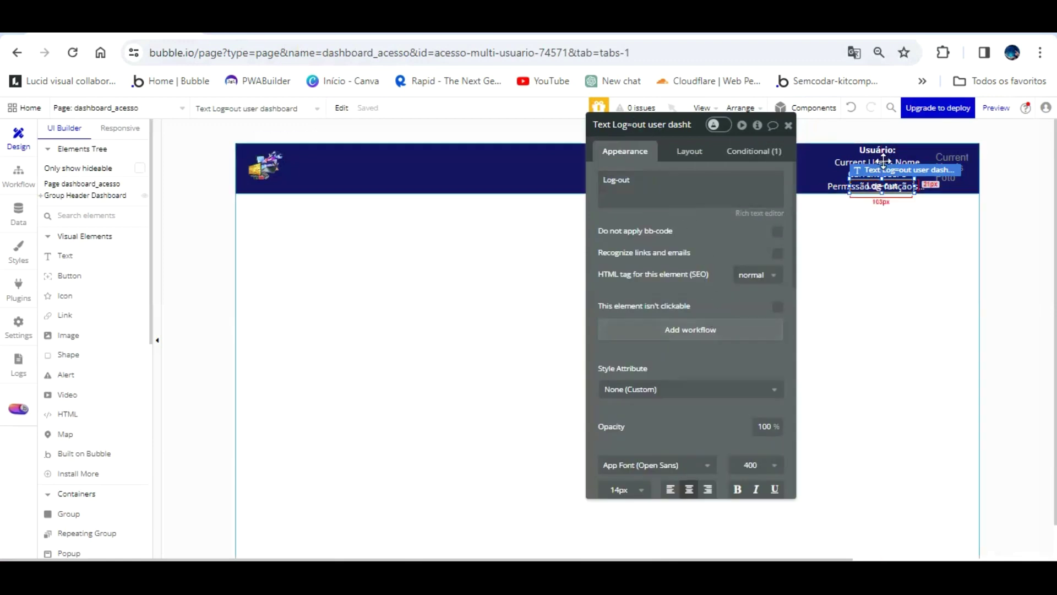
{"action": "left_click", "coordinate": [866, 195]}
{"action": "left_click", "coordinate": [874, 162]}
{"action": "key", "text": "Left"}
{"action": "key", "text": "Left"}
{"action": "key", "text": "Left"}
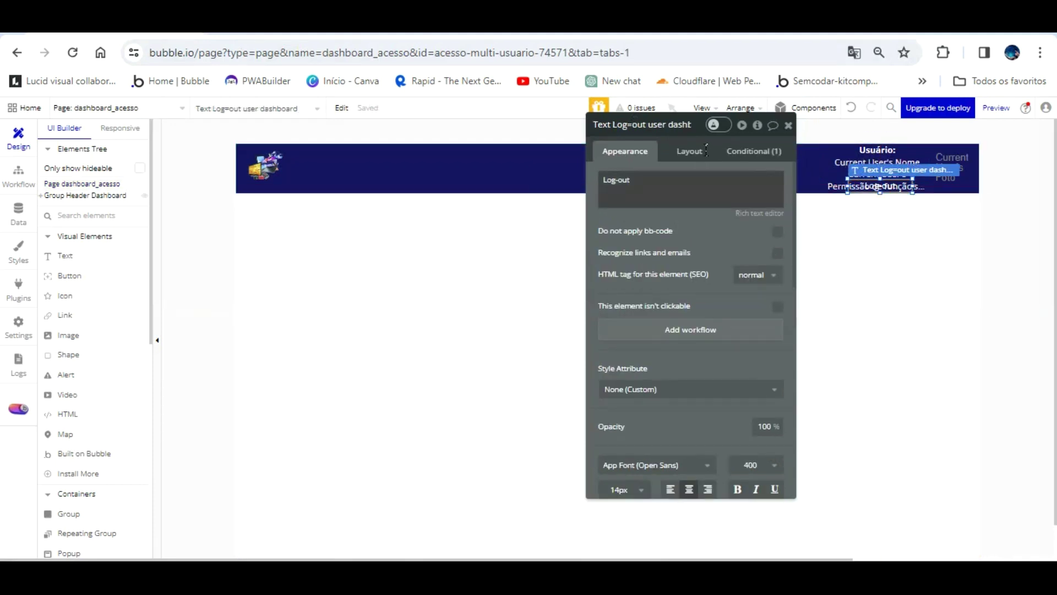
- Add font color Alert (#FAB515) to the Log-out text's hover condition
{"action": "left_click", "coordinate": [754, 150]}
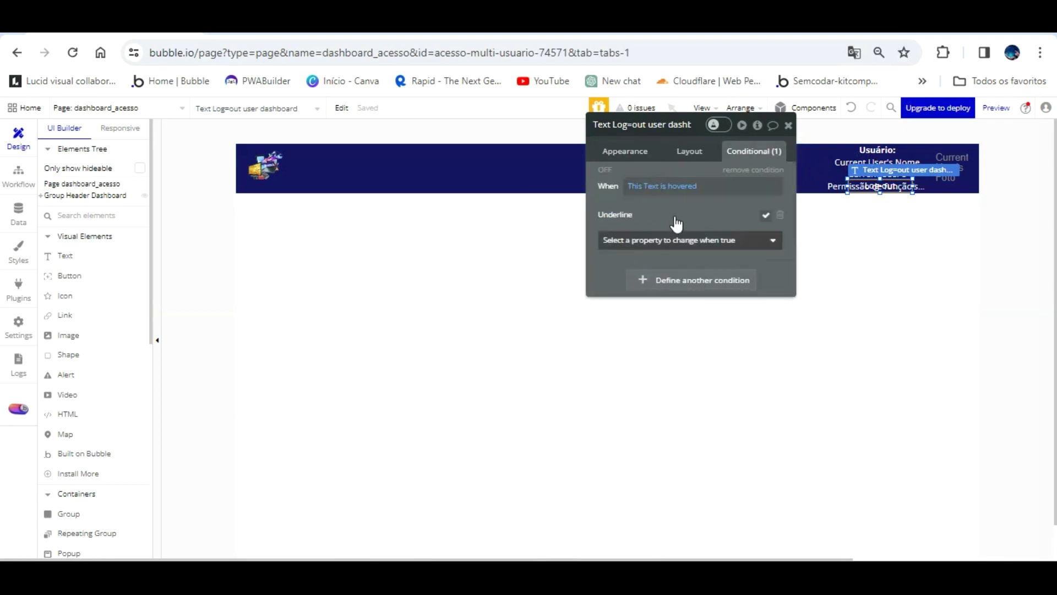
{"action": "left_click", "coordinate": [695, 237]}
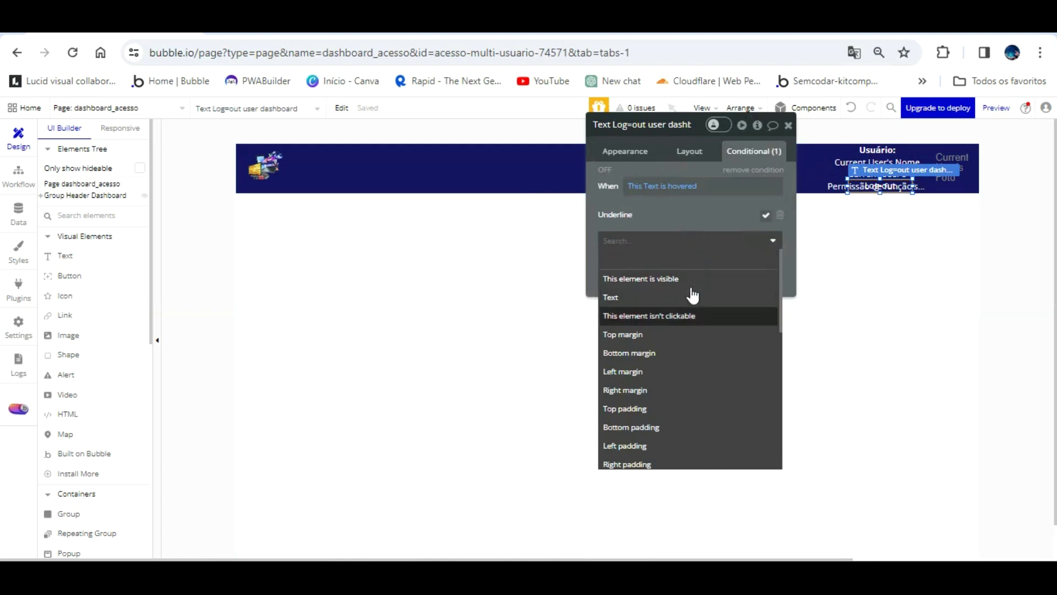
{"action": "scroll", "coordinate": [692, 295], "scroll_direction": "down", "scroll_amount": 3}
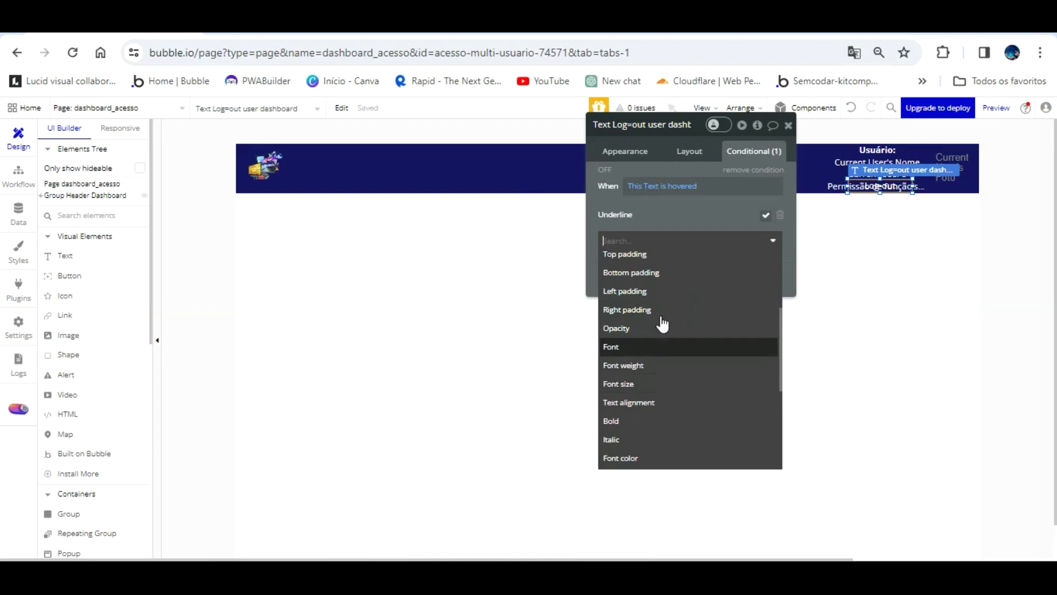
{"action": "left_click", "coordinate": [661, 457]}
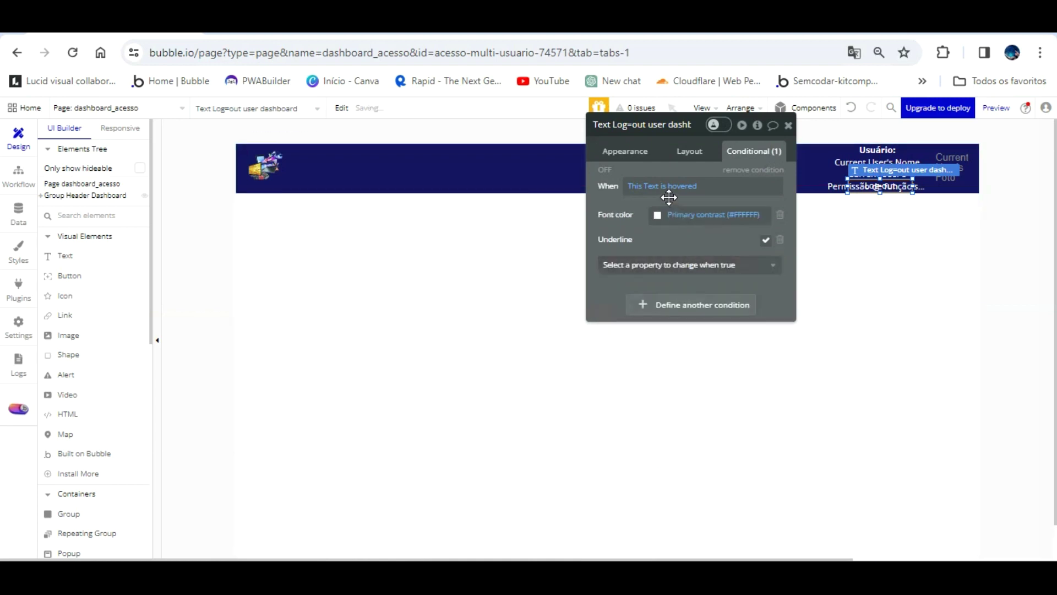
{"action": "left_click", "coordinate": [658, 215]}
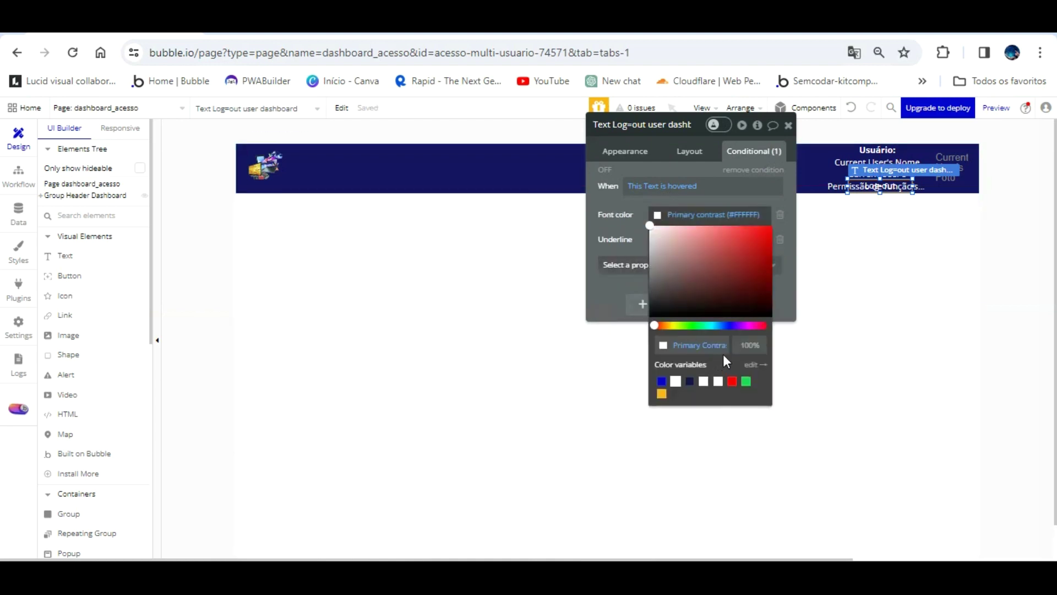
{"action": "left_click", "coordinate": [662, 393]}
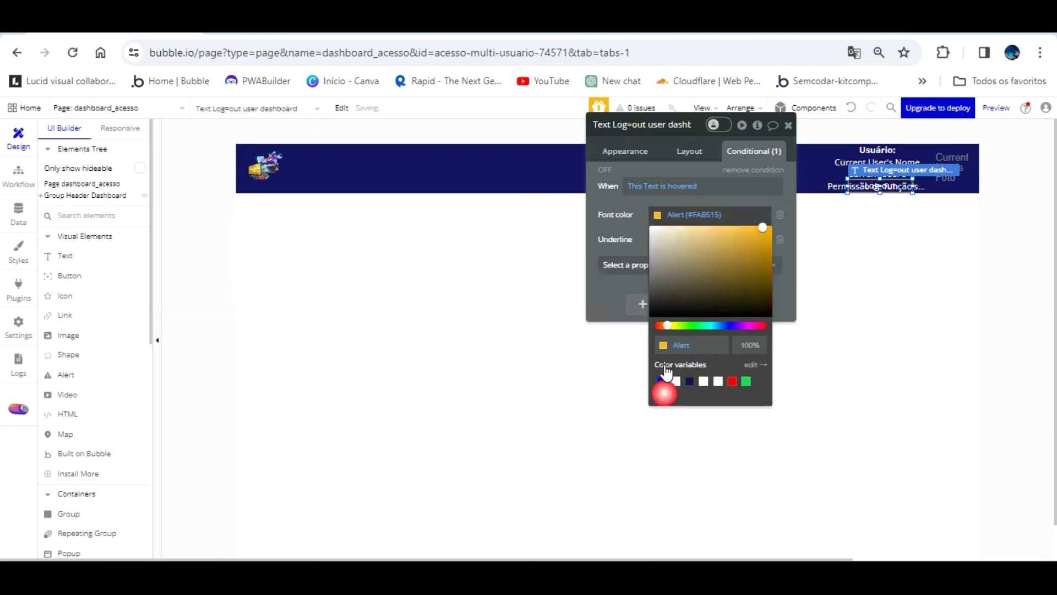
{"action": "left_click", "coordinate": [644, 216]}
- Refresh the live preview to check the yellow hover effect
{"action": "left_click", "coordinate": [487, 16]}
{"action": "left_click", "coordinate": [513, 133]}
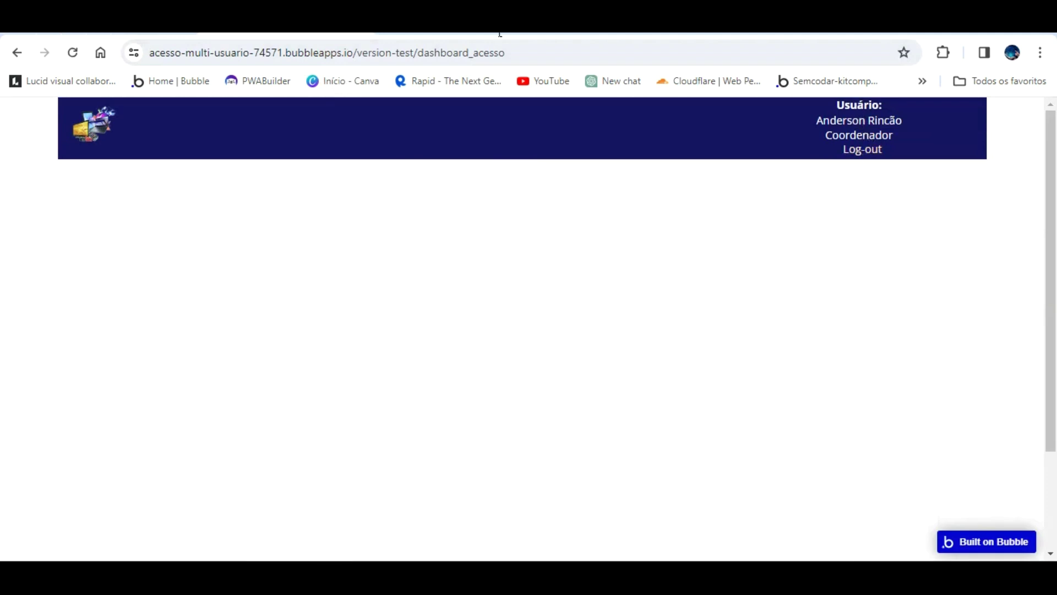
{"action": "left_click", "coordinate": [113, 34]}
{"action": "left_click", "coordinate": [787, 125]}
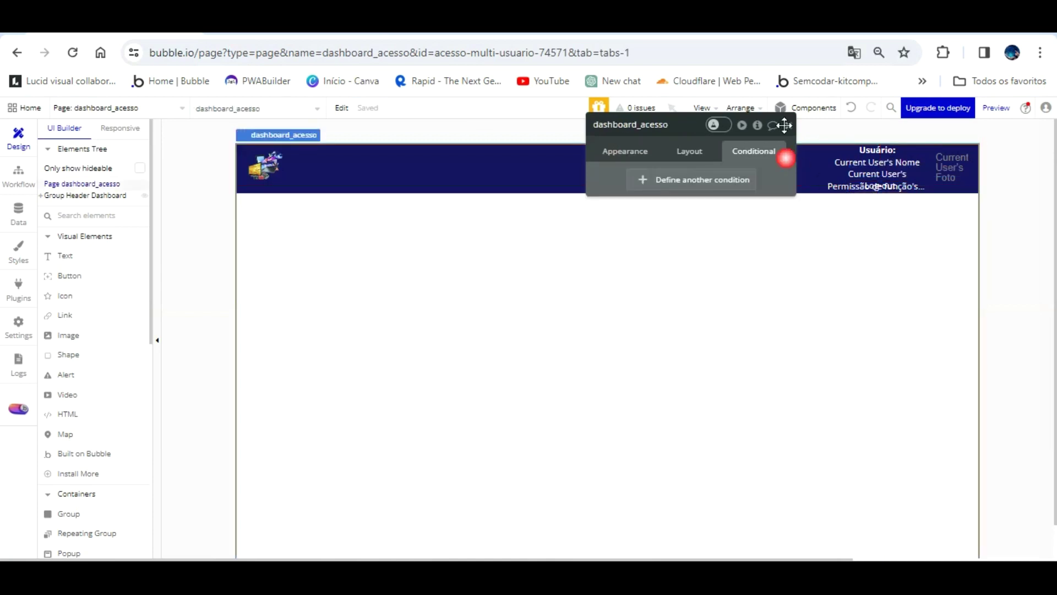
{"action": "left_click", "coordinate": [788, 126]}
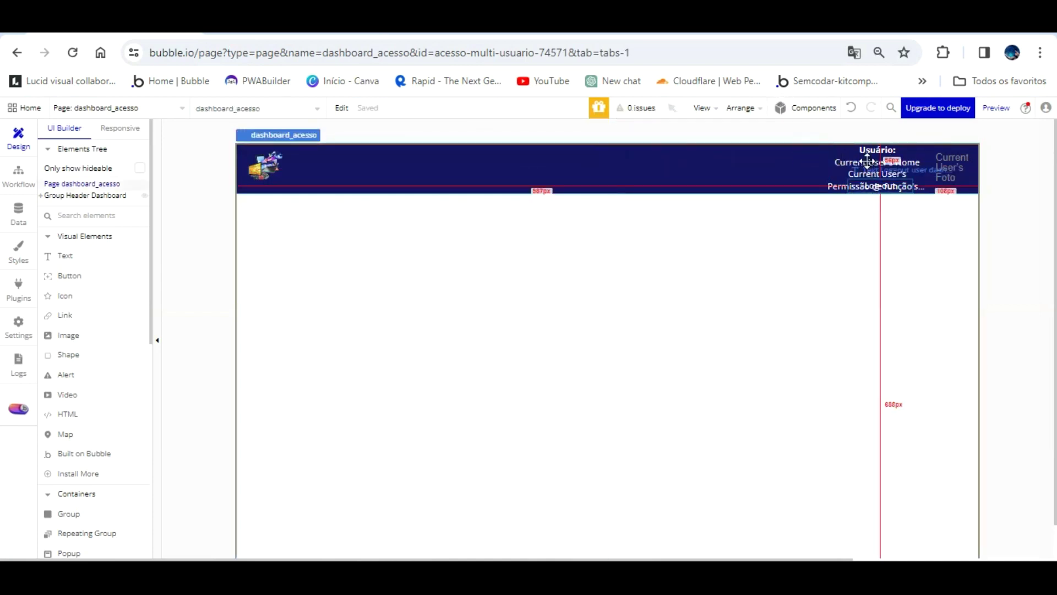
- Inspect the header's user and Log-out texts, then reload the preview again
{"action": "left_click", "coordinate": [869, 186]}
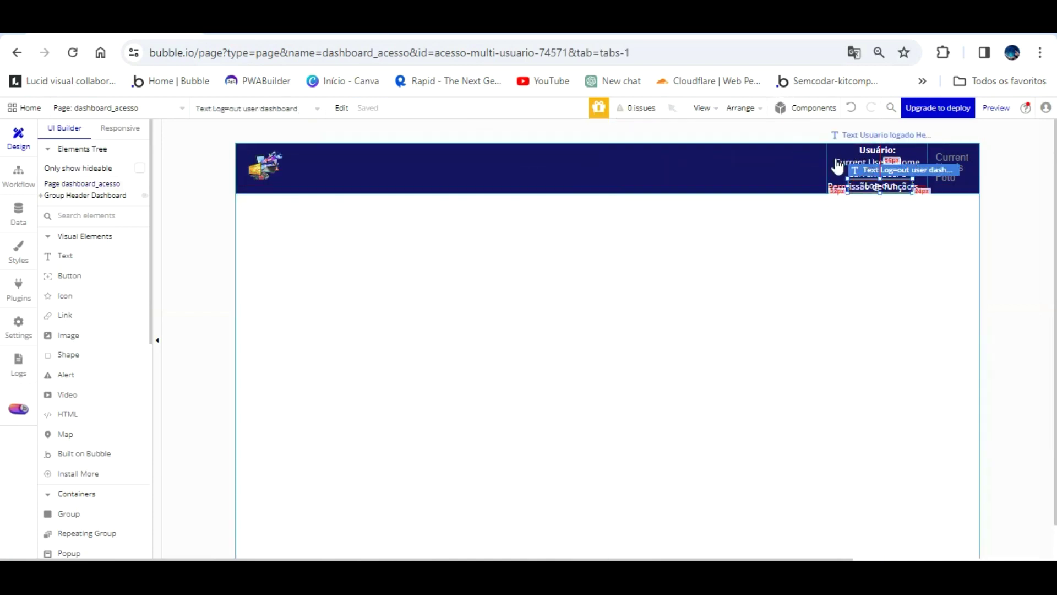
{"action": "left_click", "coordinate": [837, 165]}
{"action": "double_click", "coordinate": [892, 189]}
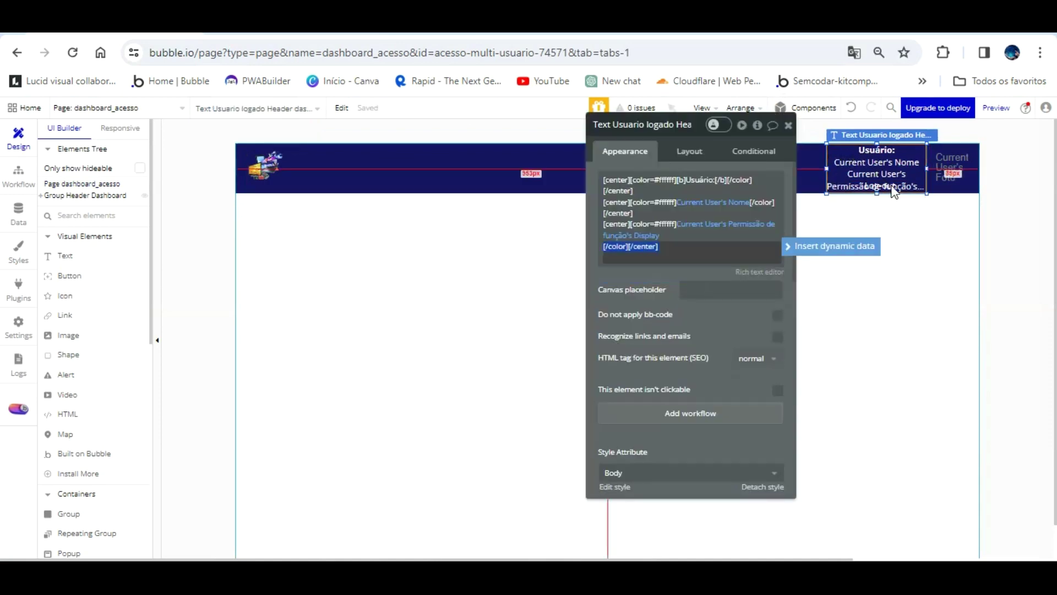
{"action": "left_click", "coordinate": [890, 208]}
{"action": "double_click", "coordinate": [873, 184]}
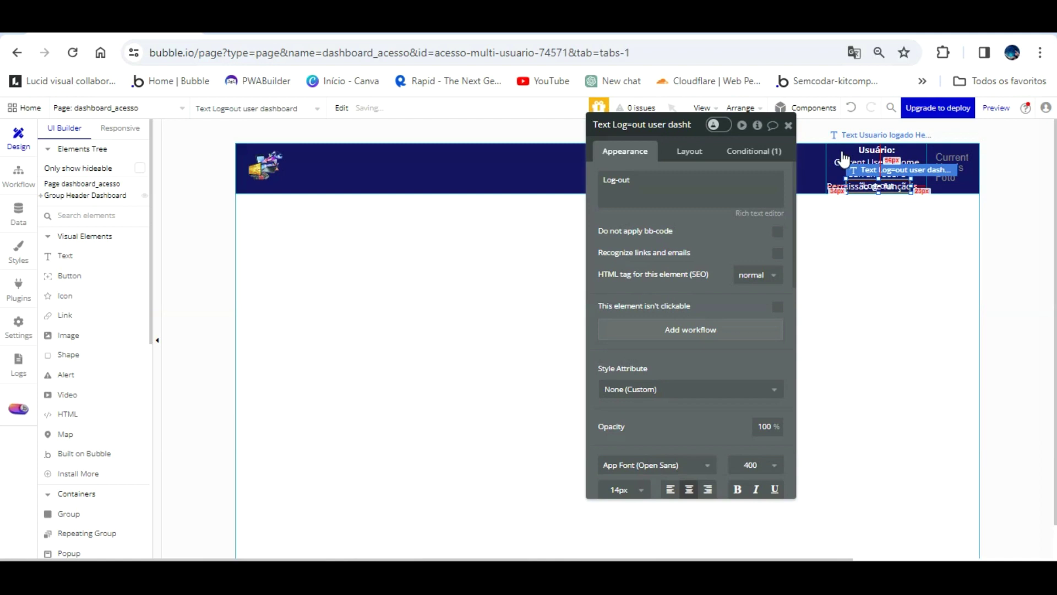
{"action": "left_click", "coordinate": [309, 24]}
{"action": "left_click", "coordinate": [388, 116]}
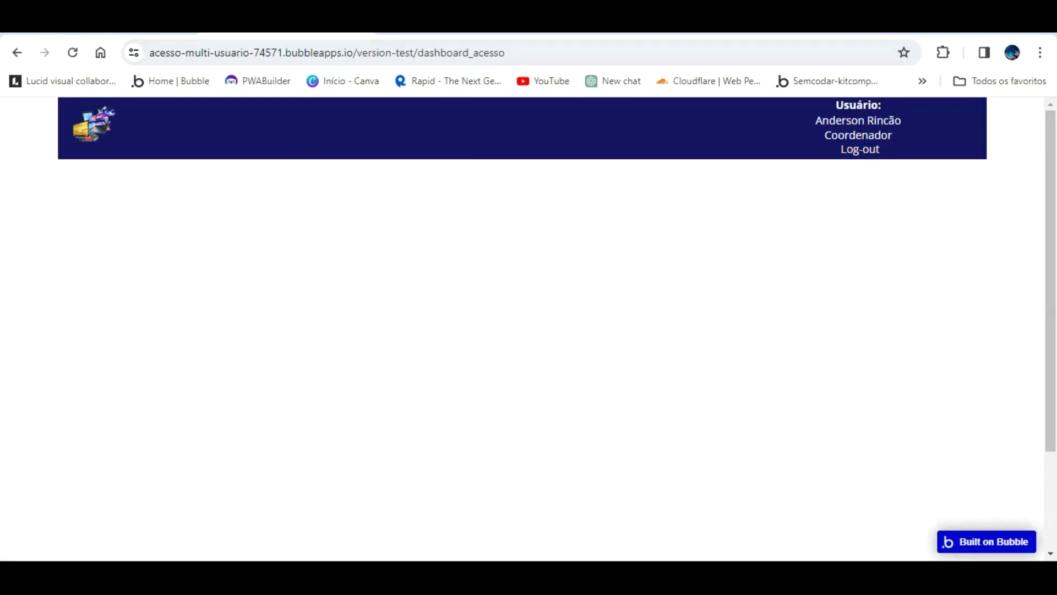
{"action": "left_click", "coordinate": [137, 25]}
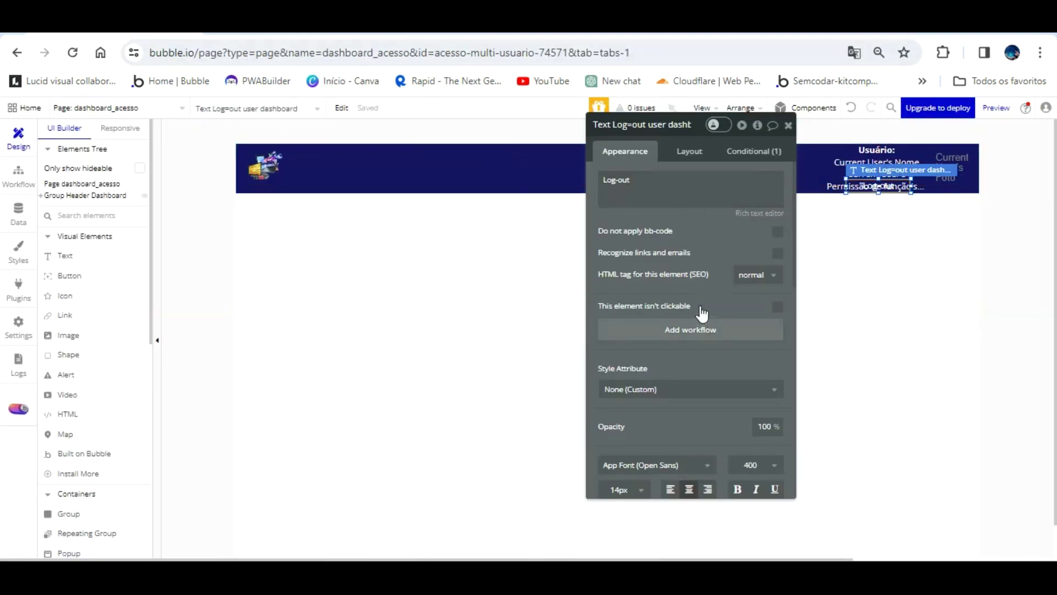
- Give the Log-out text a workflow: Log the user out, then Go to page index
{"action": "left_click", "coordinate": [691, 329]}
{"action": "left_click", "coordinate": [126, 262]}
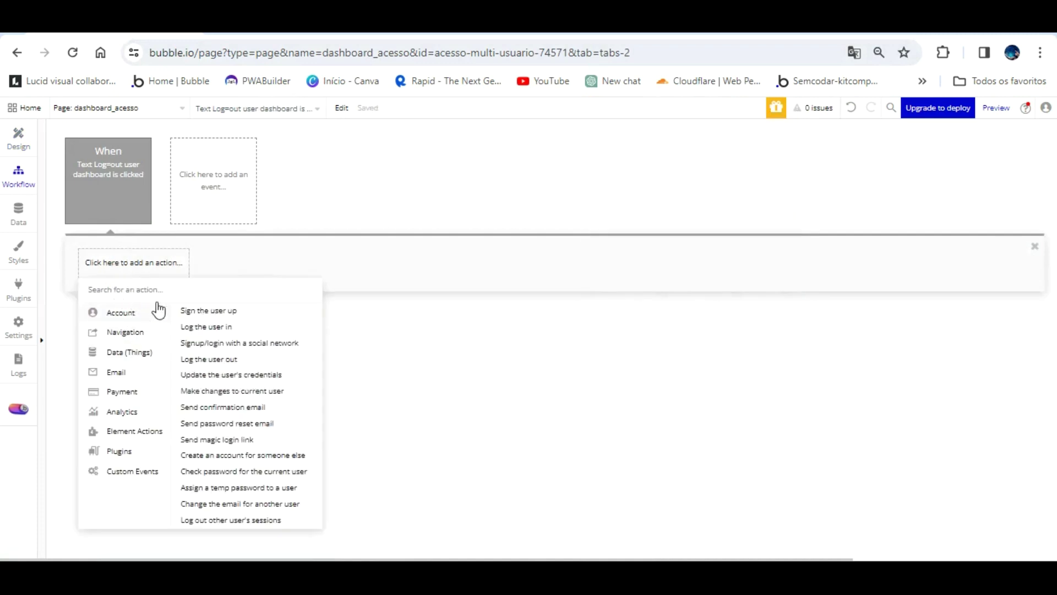
{"action": "left_click", "coordinate": [220, 359]}
{"action": "left_click", "coordinate": [223, 262]}
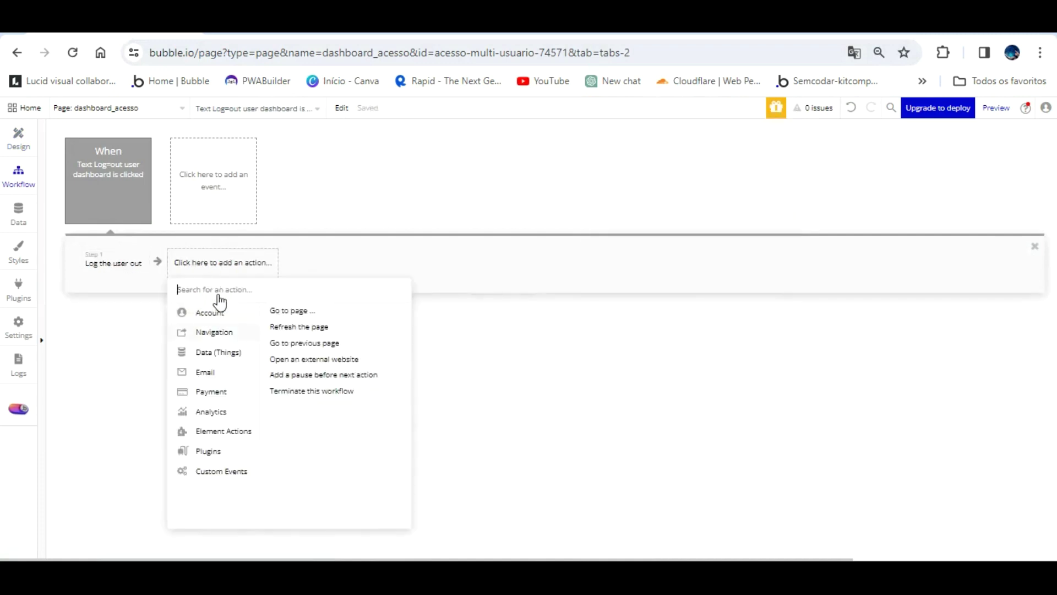
{"action": "left_click", "coordinate": [287, 310]}
{"action": "left_click", "coordinate": [761, 155]}
{"action": "left_click", "coordinate": [750, 174]}
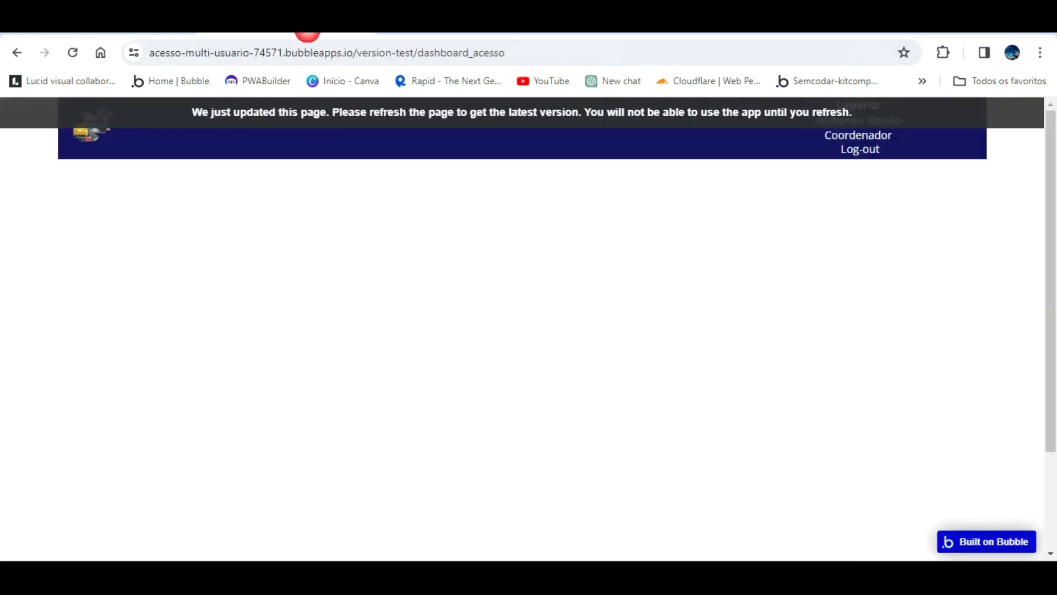
{"action": "left_click", "coordinate": [447, 110]}
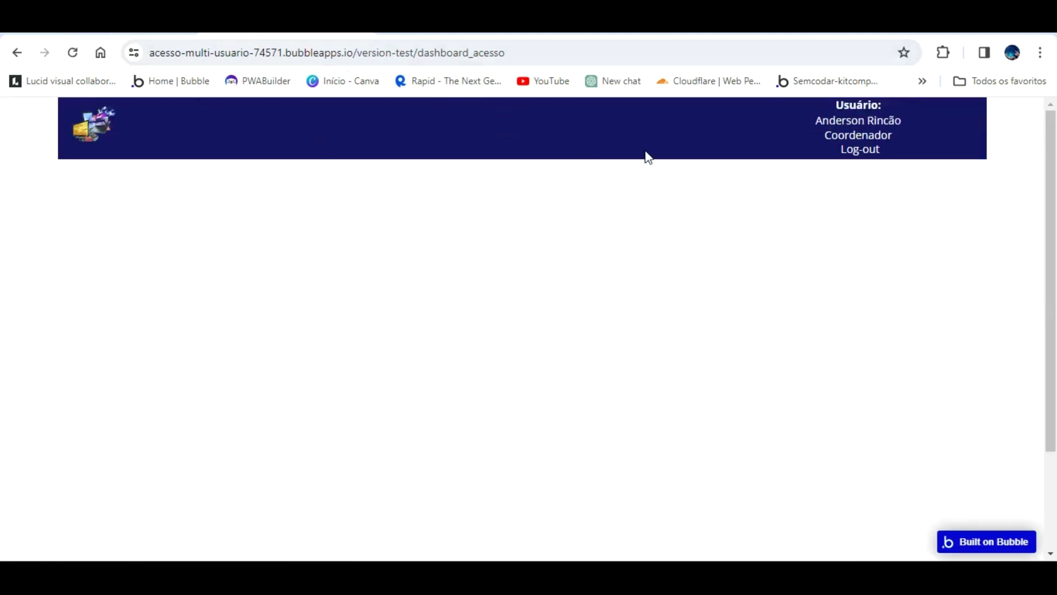
{"action": "key", "text": "ctrl+Tab"}
{"action": "left_click", "coordinate": [18, 135]}
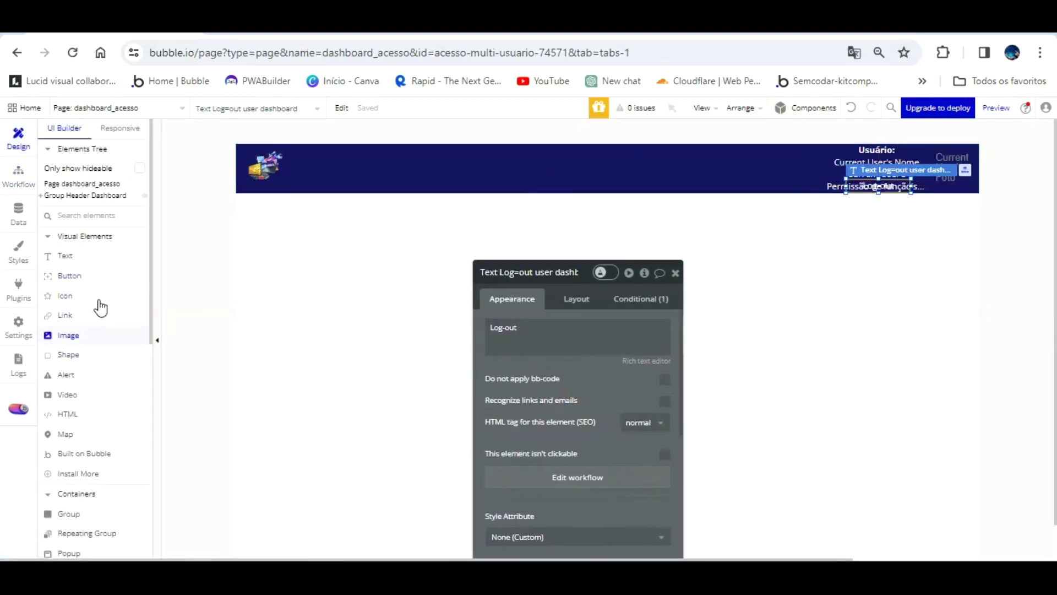
- Draw Group Novo User under the header and size it 1200 by 50
{"action": "left_click", "coordinate": [69, 513]}
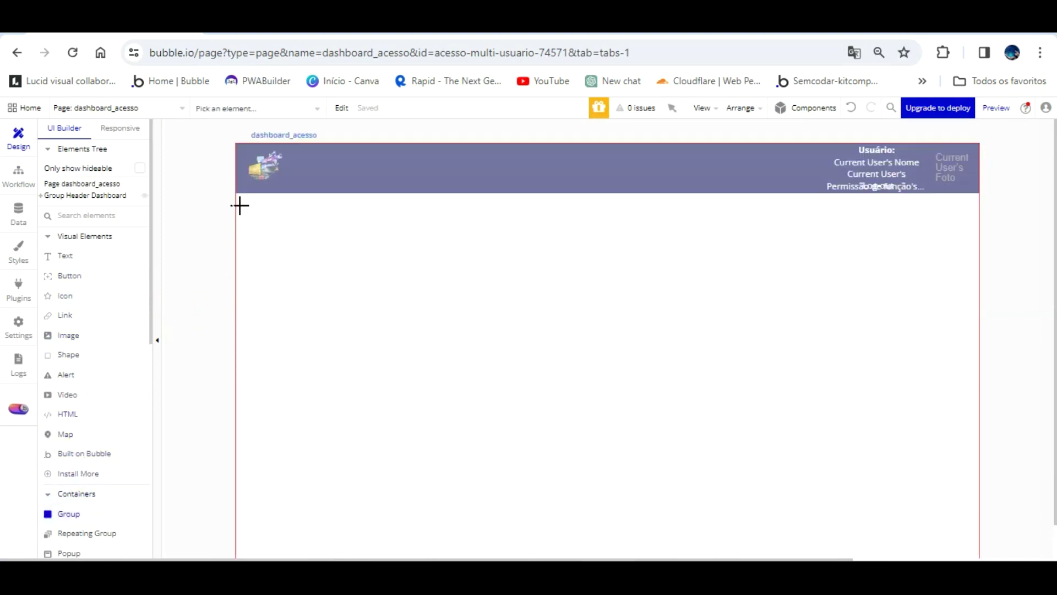
{"action": "mouse_move", "coordinate": [240, 225]}
{"action": "left_mouse_down"}
{"action": "mouse_move", "coordinate": [361, 193]}
{"action": "mouse_move", "coordinate": [909, 203]}
{"action": "mouse_move", "coordinate": [973, 194]}
{"action": "left_mouse_up"}
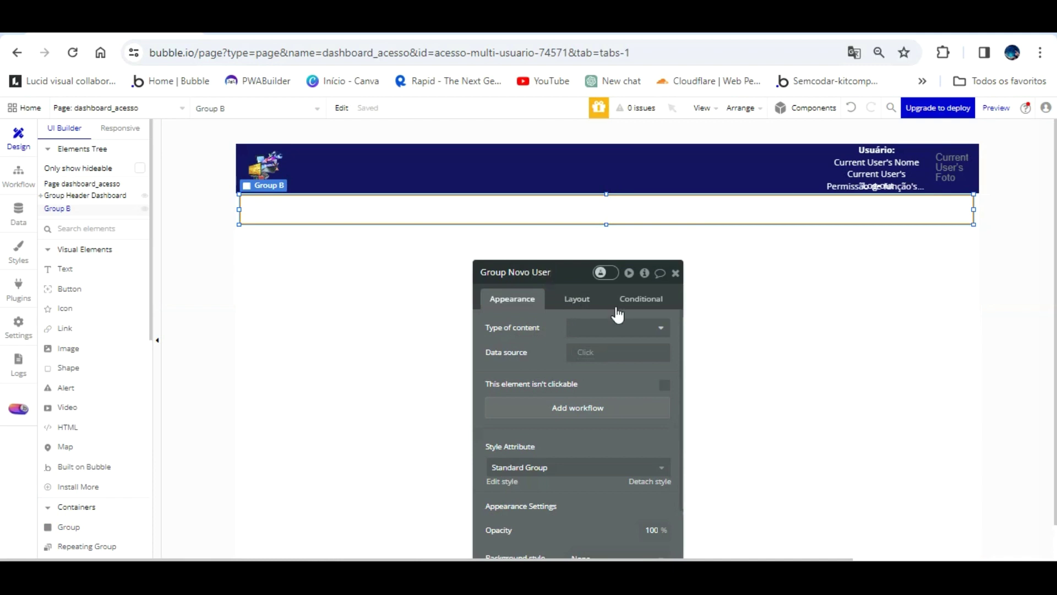
{"action": "key", "text": "Return"}
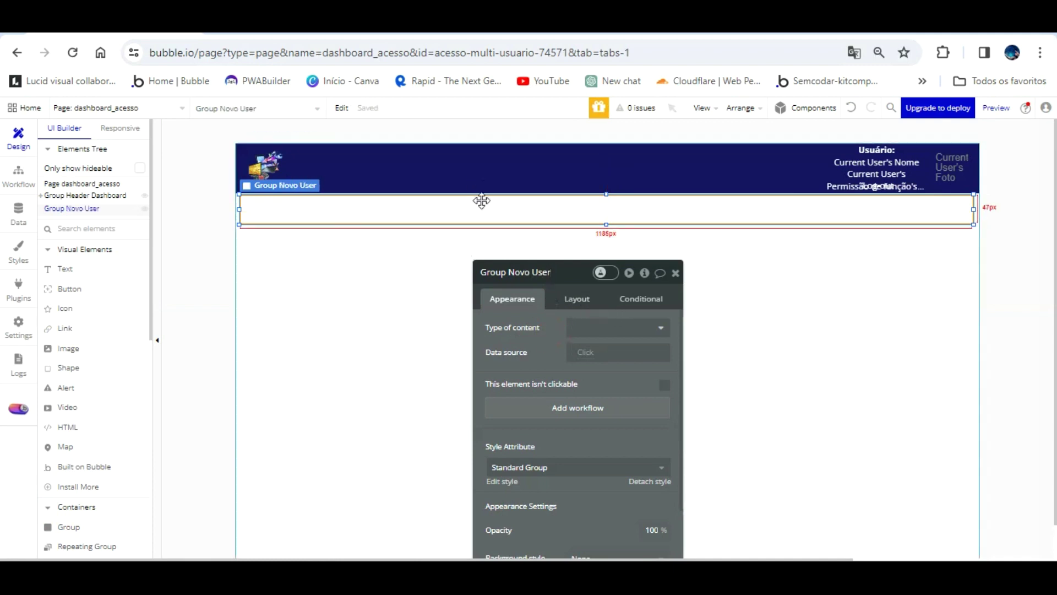
{"action": "left_click", "coordinate": [577, 298]}
{"action": "left_click", "coordinate": [518, 425]}
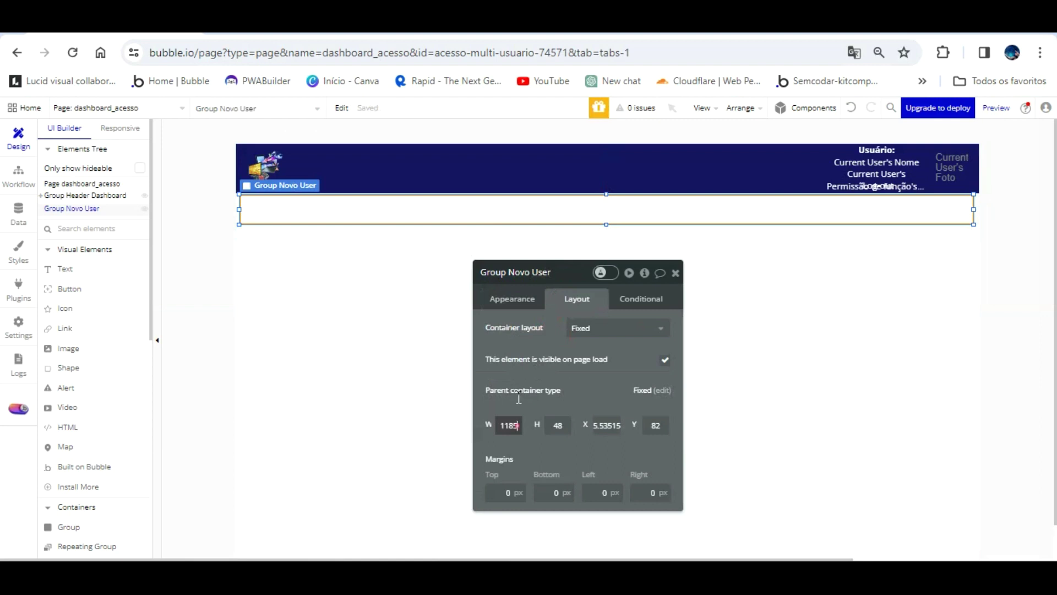
{"action": "type", "text": "200"}
{"action": "key", "text": "Tab"}
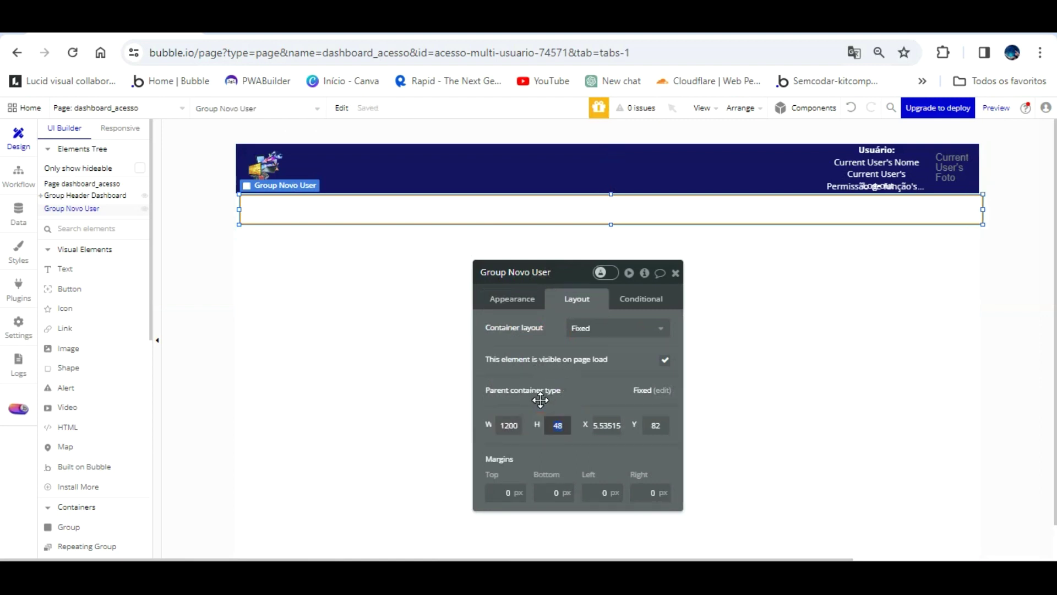
{"action": "type", "text": "50,"}
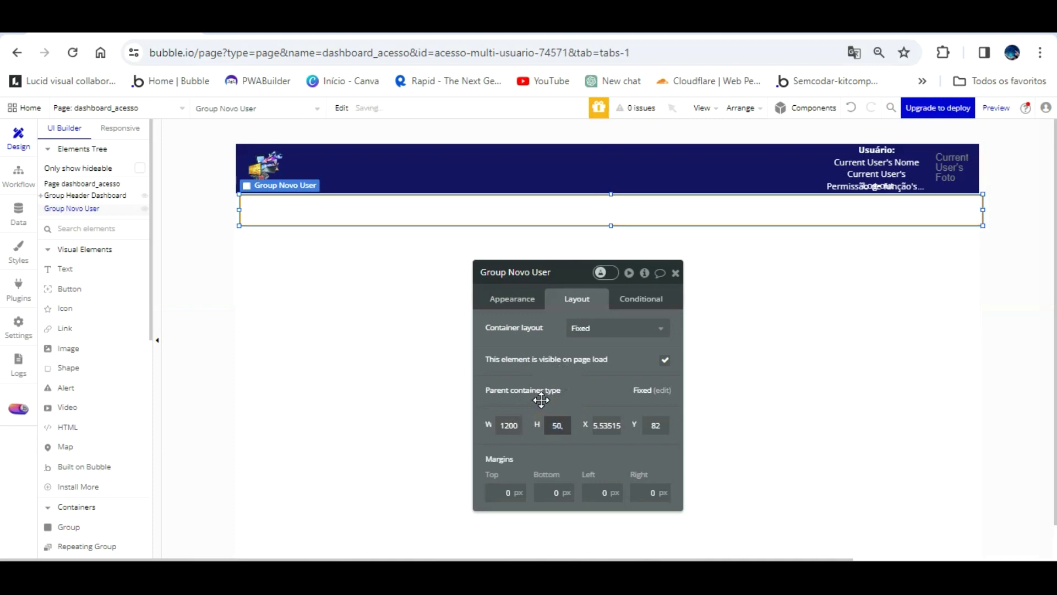
{"action": "key", "text": "Escape"}
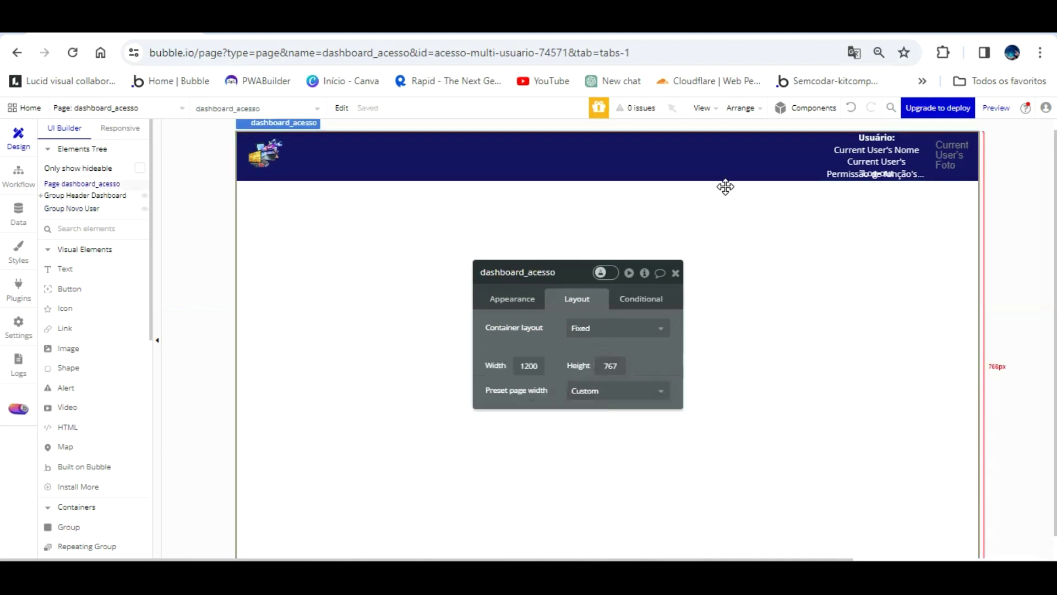
- Snap Group Novo User to X 0, Y 80, directly beneath the header
{"action": "left_click", "coordinate": [715, 198]}
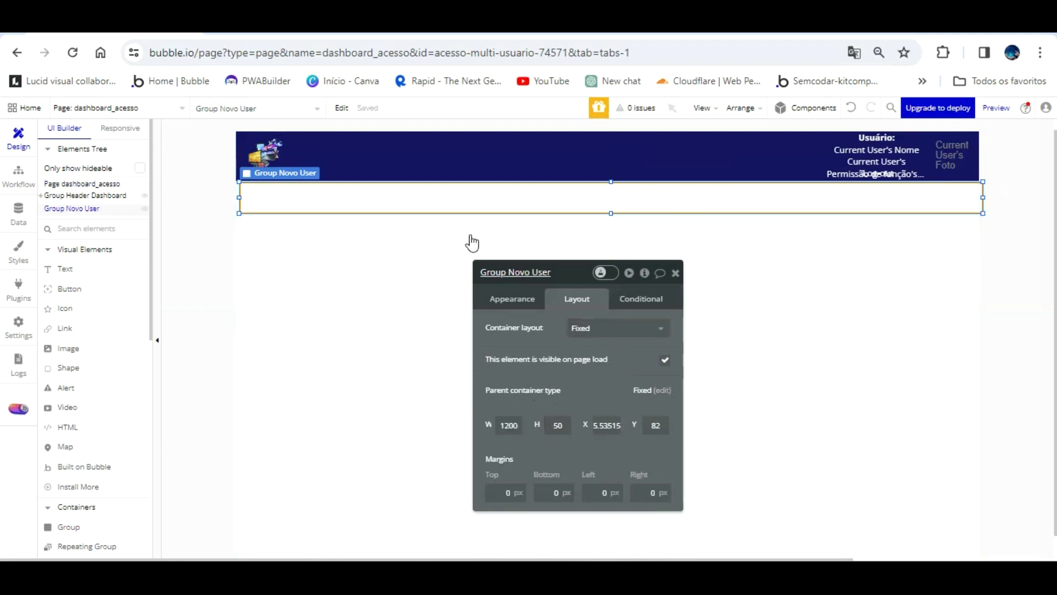
{"action": "left_click_drag", "start_coordinate": [487, 175], "coordinate": [487, 175]}
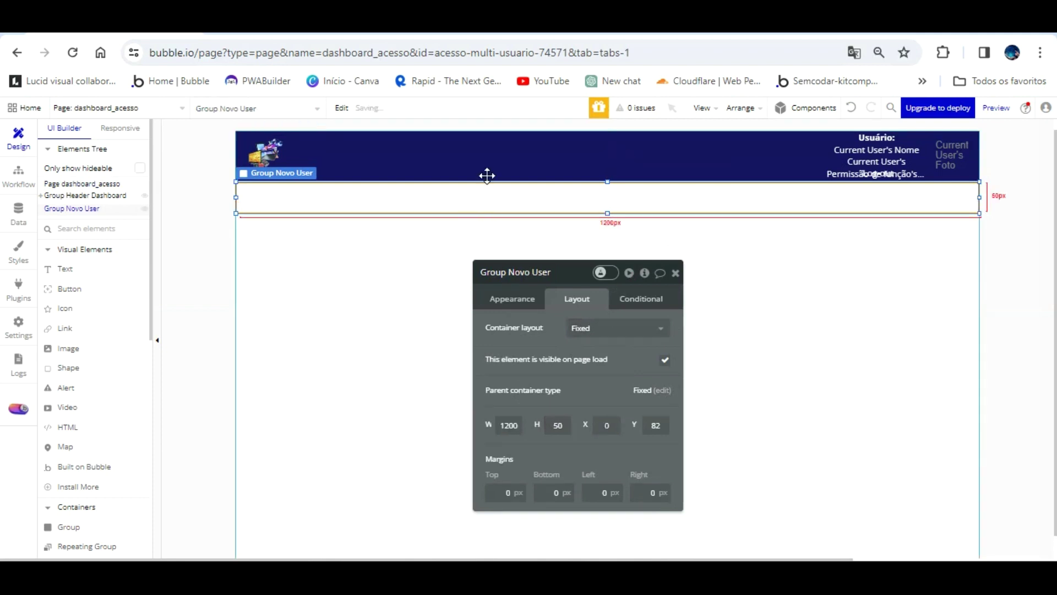
{"action": "key", "text": "Up"}
{"action": "key", "text": "Up"}
{"action": "key", "text": "Up"}
{"action": "key", "text": "Up"}
{"action": "key", "text": "Down"}
{"action": "key", "text": "Down"}
{"action": "key", "text": "Down"}
{"action": "key", "text": "Down"}
{"action": "key", "text": "Down"}
{"action": "key", "text": "Down"}
{"action": "key", "text": "Down"}
{"action": "key", "text": "Down"}
{"action": "key", "text": "Down"}
{"action": "key", "text": "Down"}
{"action": "key", "text": "Down"}
{"action": "key", "text": "Down"}
{"action": "key", "text": "Down"}
{"action": "left_click_drag", "start_coordinate": [542, 173], "coordinate": [540, 166]}
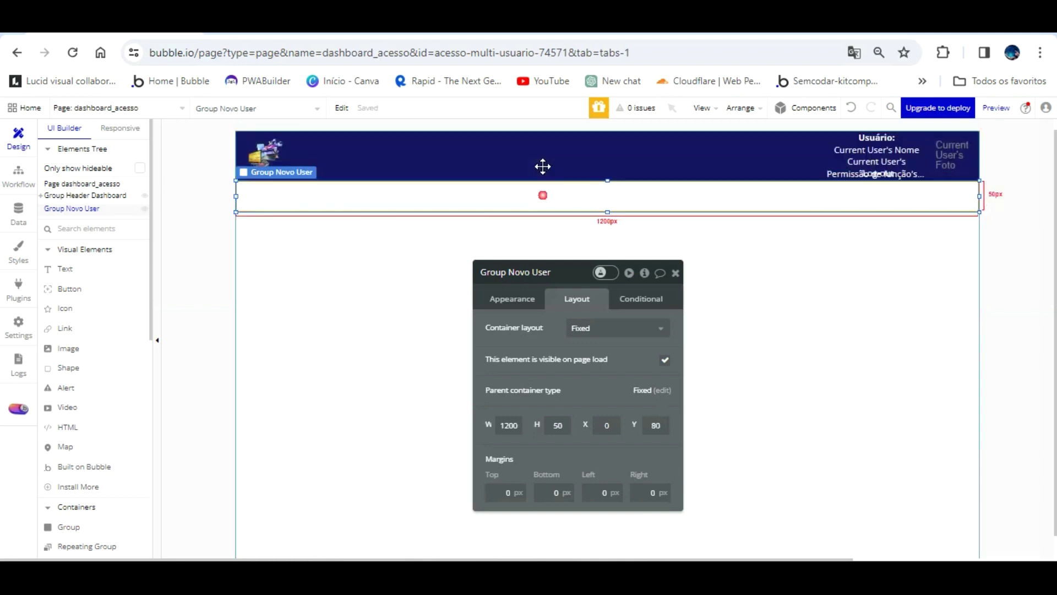
{"action": "left_click", "coordinate": [513, 297]}
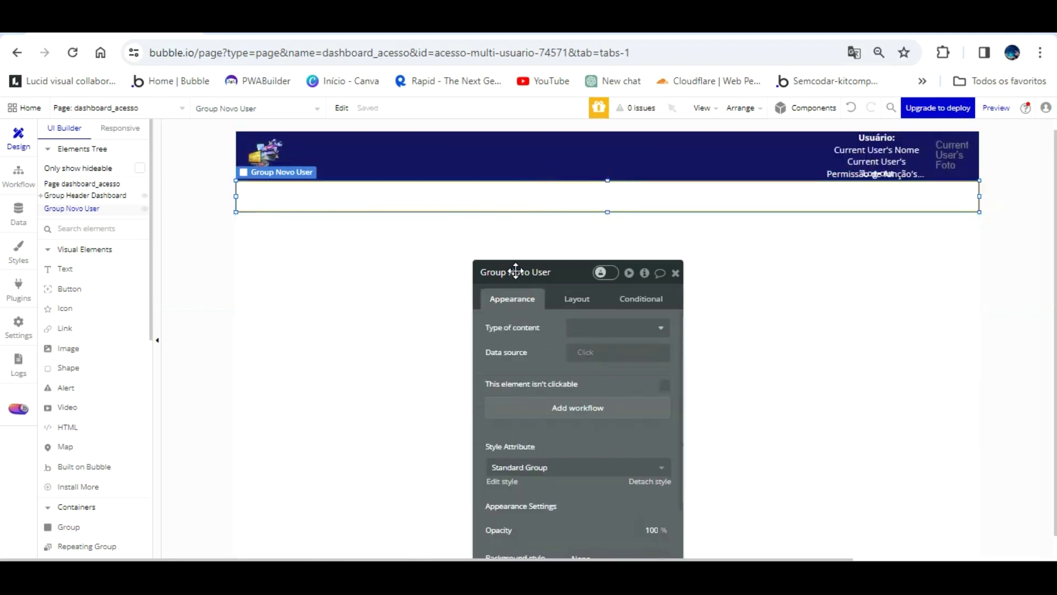
{"action": "left_click", "coordinate": [542, 162]}
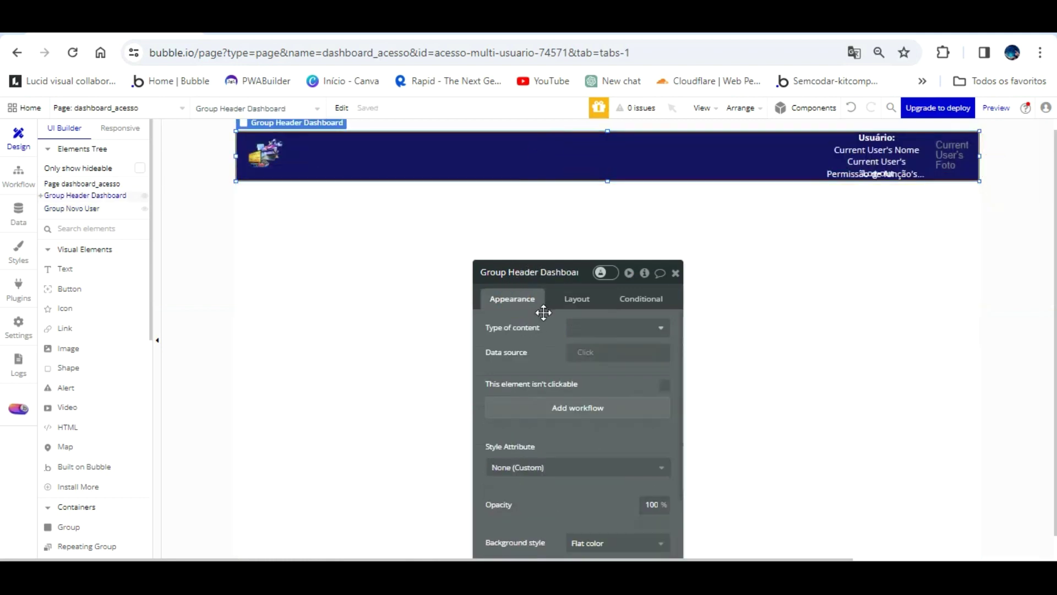
- Define Group Novo User's borders independently and make the right border solid #141563
{"action": "scroll", "coordinate": [538, 314], "scroll_direction": "down", "scroll_amount": 5}
{"action": "left_click", "coordinate": [629, 335]}
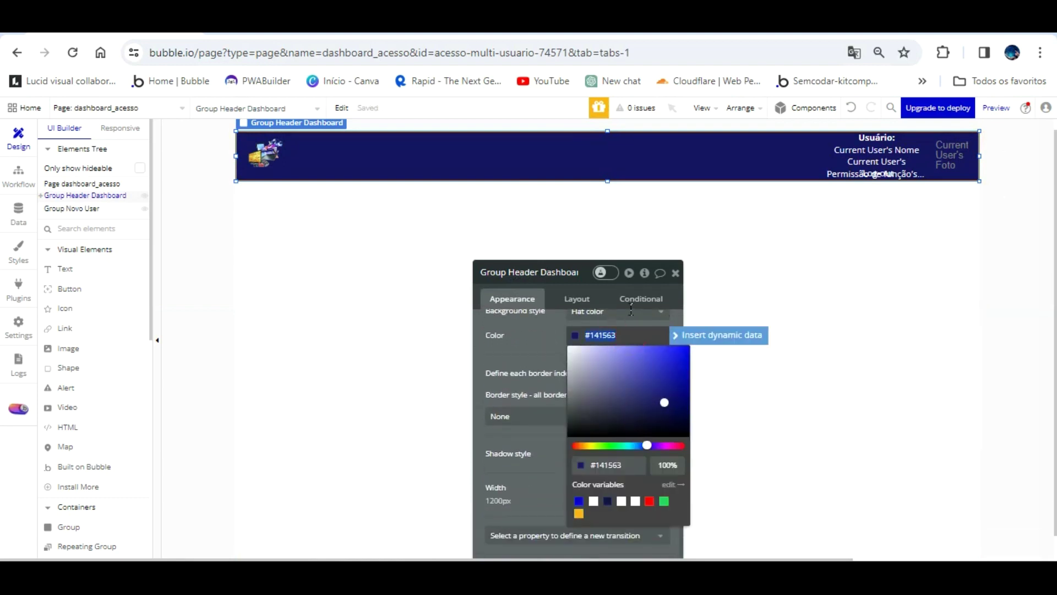
{"action": "left_click", "coordinate": [490, 194]}
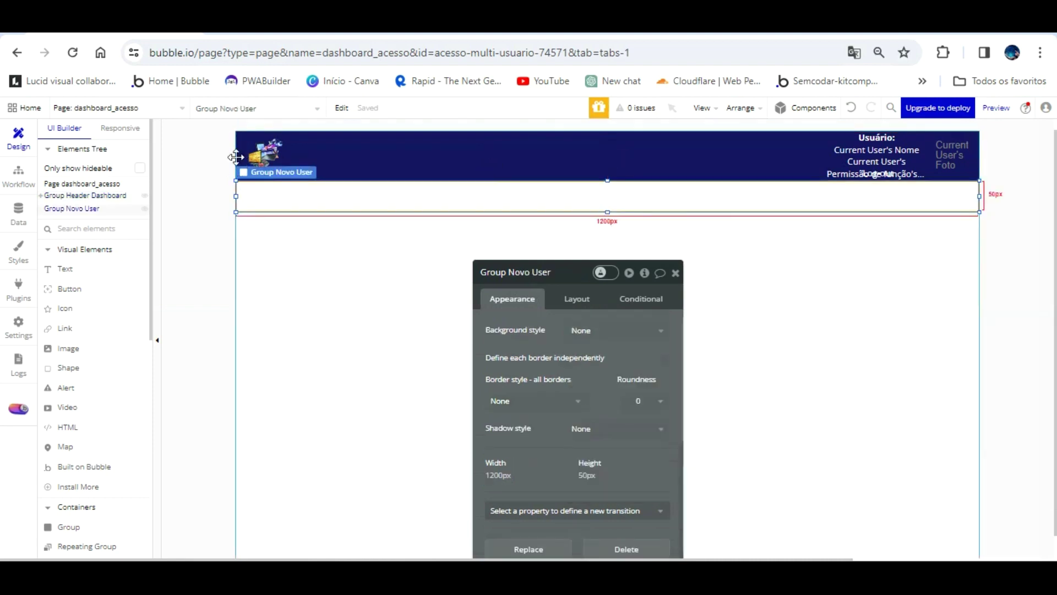
{"action": "left_click", "coordinate": [544, 401]}
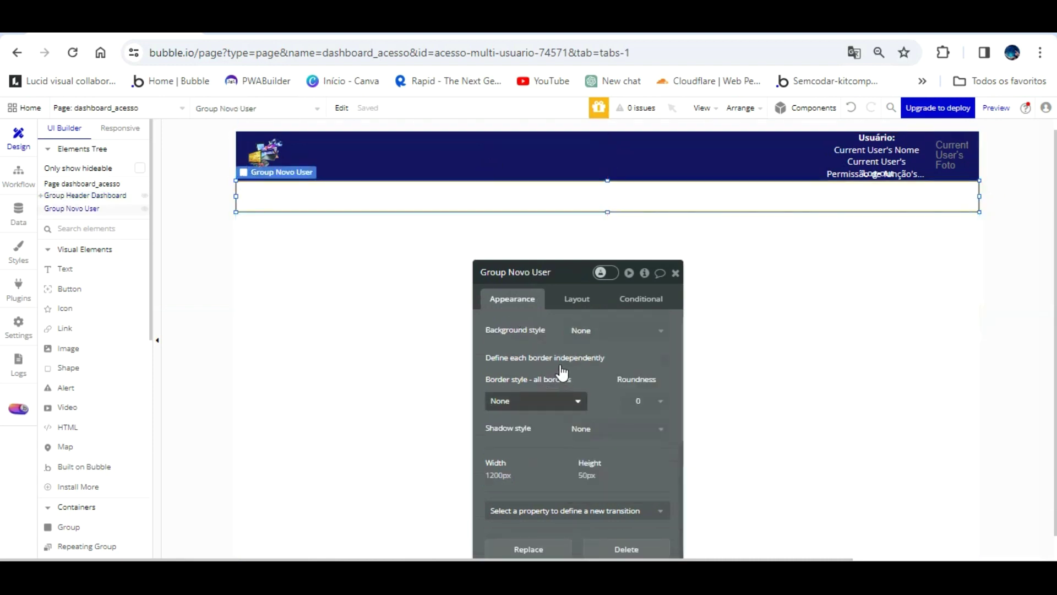
{"action": "left_click", "coordinate": [598, 366]}
{"action": "left_click", "coordinate": [658, 358]}
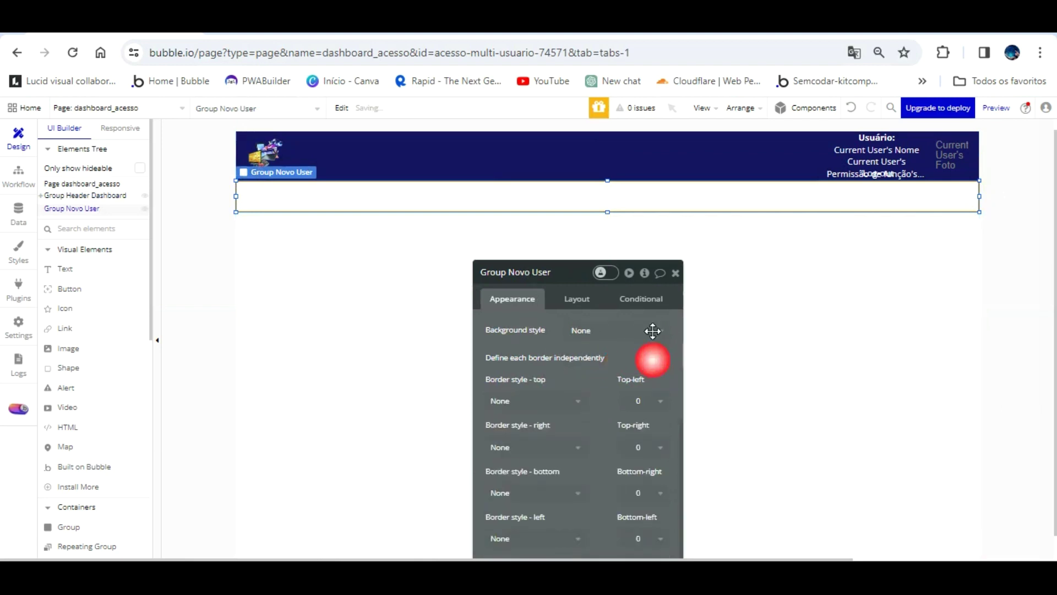
{"action": "scroll", "coordinate": [599, 367], "scroll_direction": "down", "scroll_amount": 3}
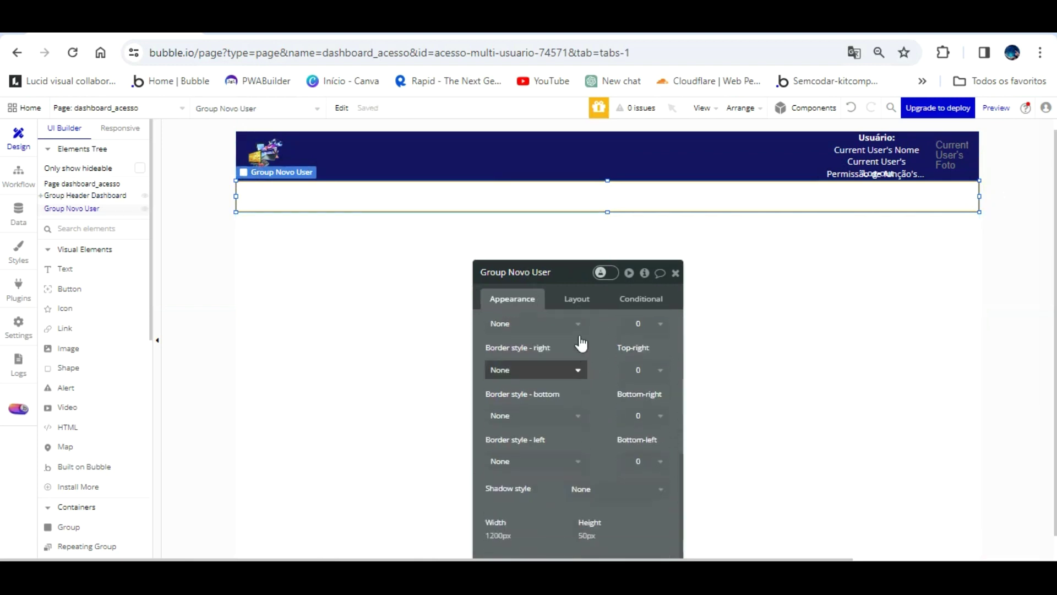
{"action": "left_click", "coordinate": [575, 367]}
{"action": "left_click", "coordinate": [526, 427]}
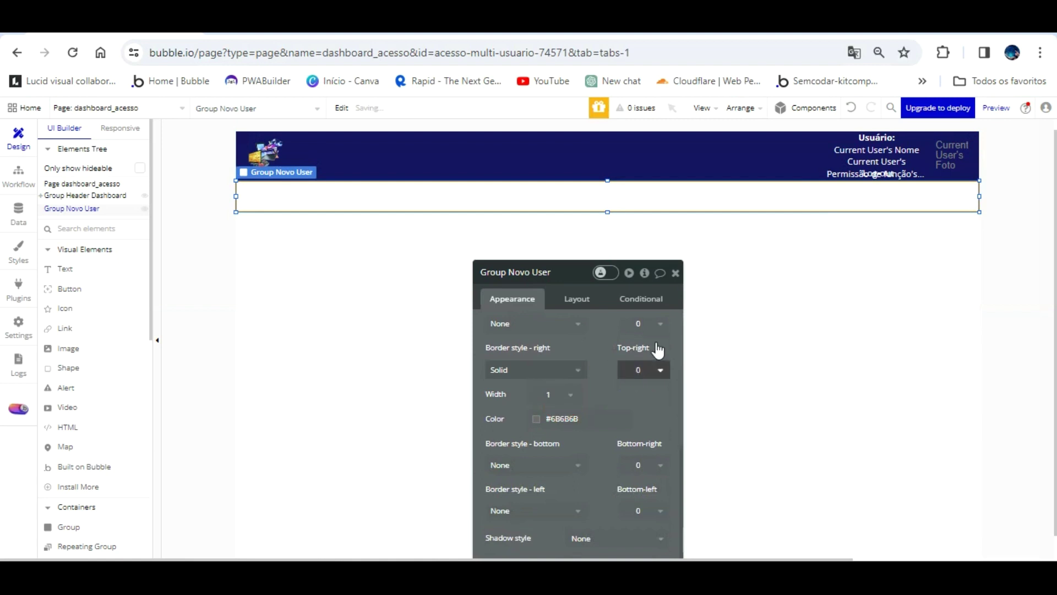
{"action": "left_click", "coordinate": [561, 419]}
{"action": "left_click_drag", "start_coordinate": [556, 396], "coordinate": [554, 425]}
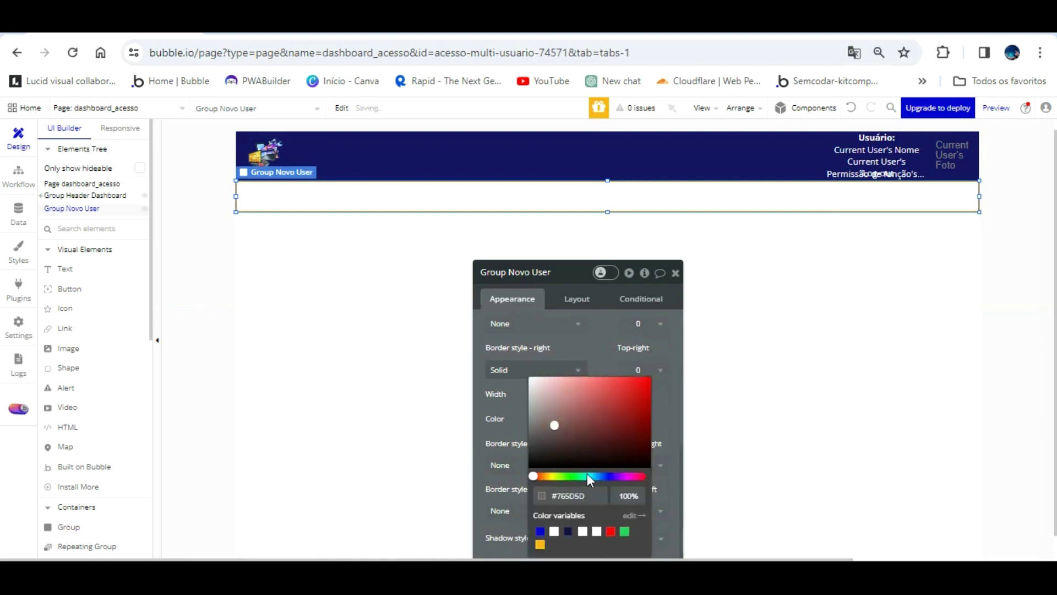
{"action": "left_click", "coordinate": [516, 414]}
- Make the left border solid #141563 and reload the preview to check
{"action": "scroll", "coordinate": [529, 418], "scroll_direction": "down", "scroll_amount": 2}
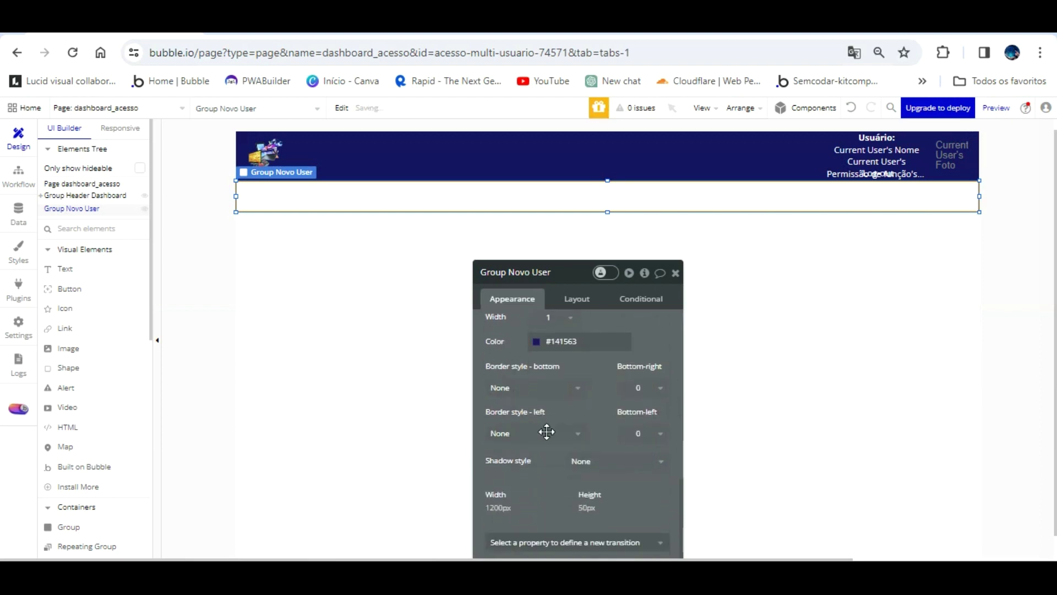
{"action": "left_click", "coordinate": [567, 433]}
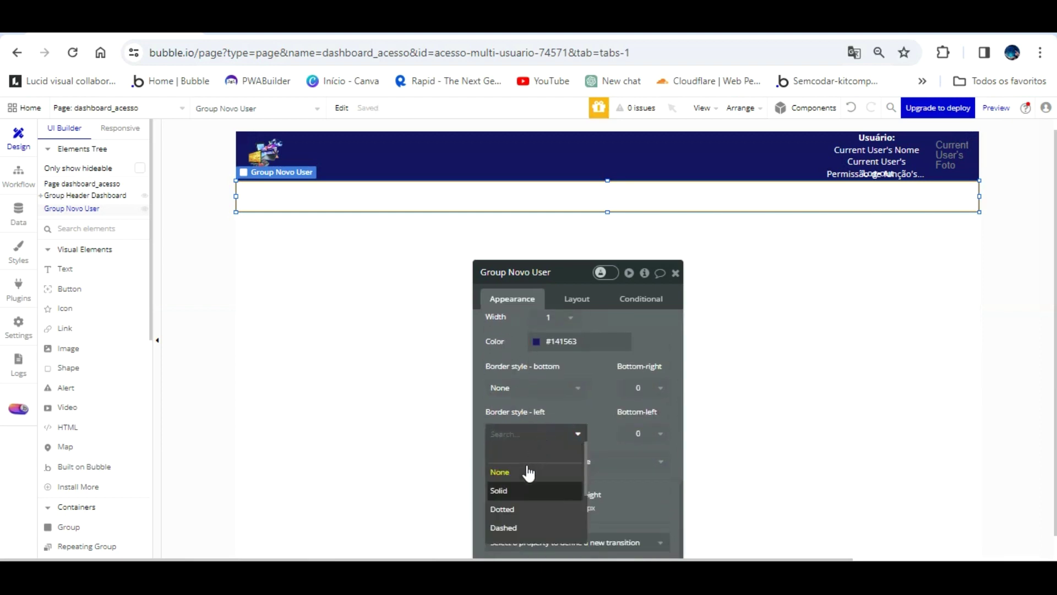
{"action": "left_click", "coordinate": [529, 490]}
{"action": "left_click", "coordinate": [557, 482]}
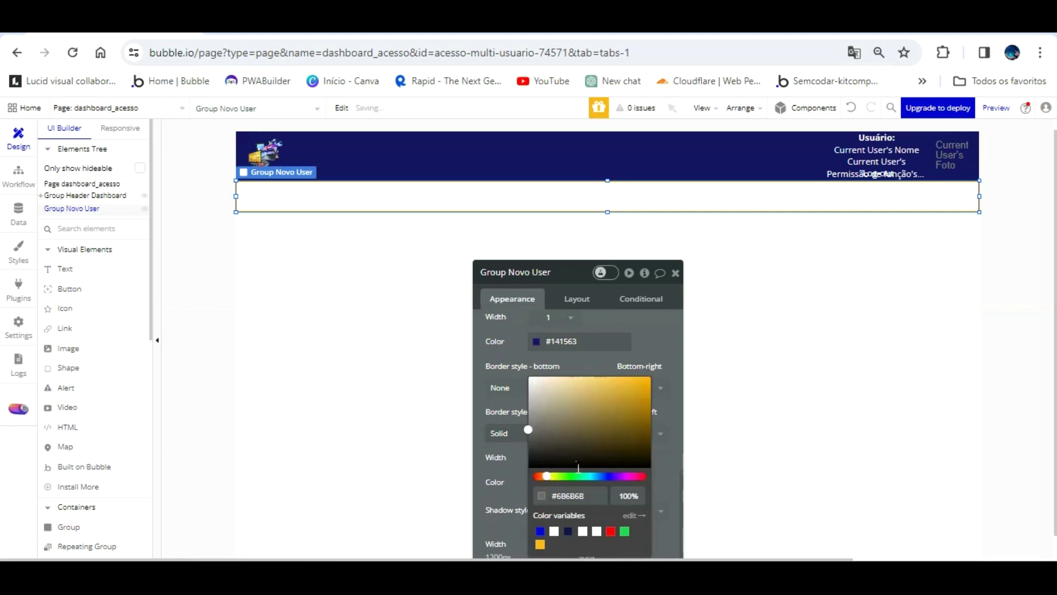
{"action": "left_click", "coordinate": [576, 496]}
{"action": "left_click", "coordinate": [519, 389]}
{"action": "left_click_drag", "start_coordinate": [340, 198], "coordinate": [340, 170]}
{"action": "left_click", "coordinate": [312, 22]}
{"action": "left_click", "coordinate": [312, 112]}
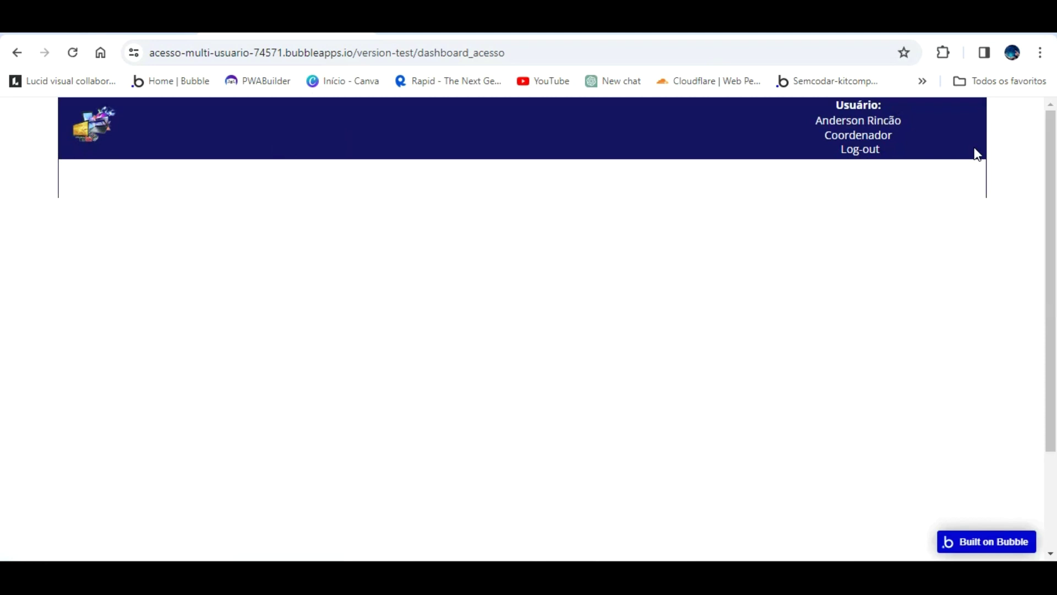
{"action": "key", "text": "ctrl+shift+Tab"}
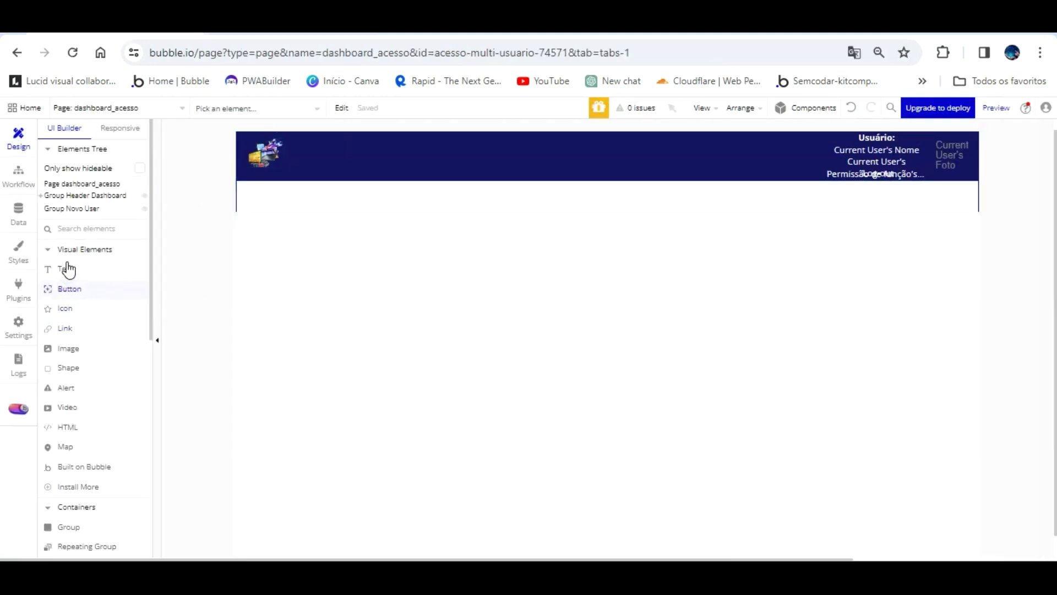
- Draw a group named 'Group Membros time (user)' with content type User
{"action": "left_click", "coordinate": [69, 527]}
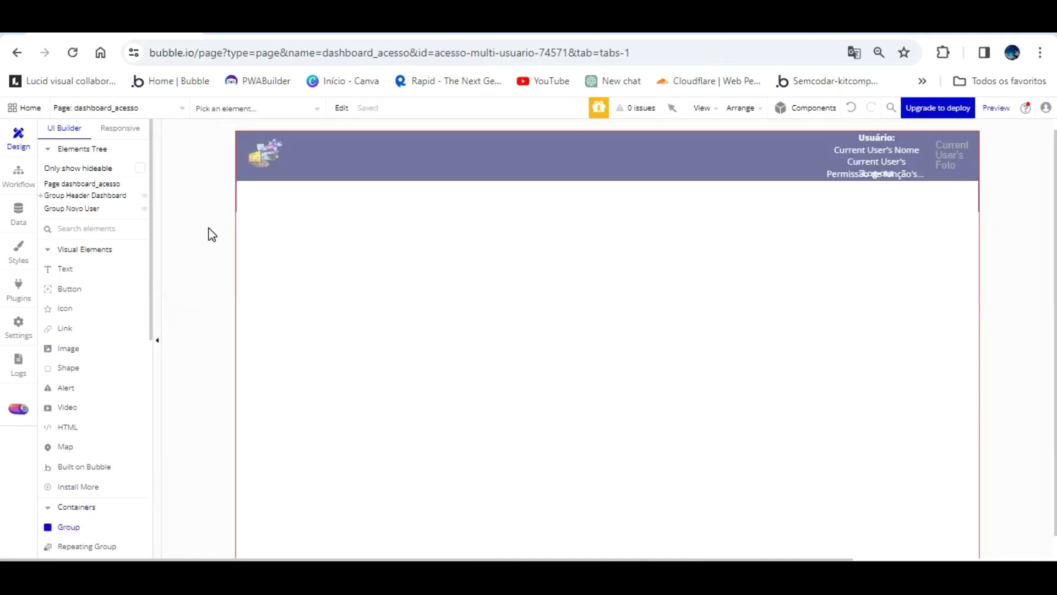
{"action": "mouse_move", "coordinate": [239, 214]}
{"action": "left_mouse_down"}
{"action": "mouse_move", "coordinate": [461, 361]}
{"action": "mouse_move", "coordinate": [970, 512]}
{"action": "left_mouse_up"}
{"action": "scroll", "coordinate": [829, 450], "scroll_direction": "down", "scroll_amount": 1}
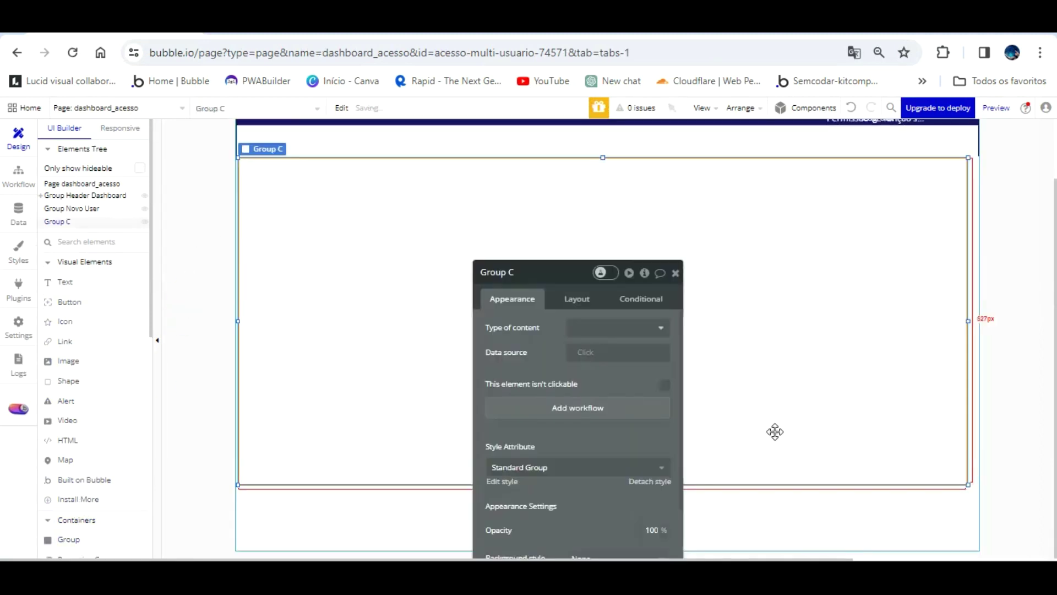
{"action": "double_click", "coordinate": [537, 272]}
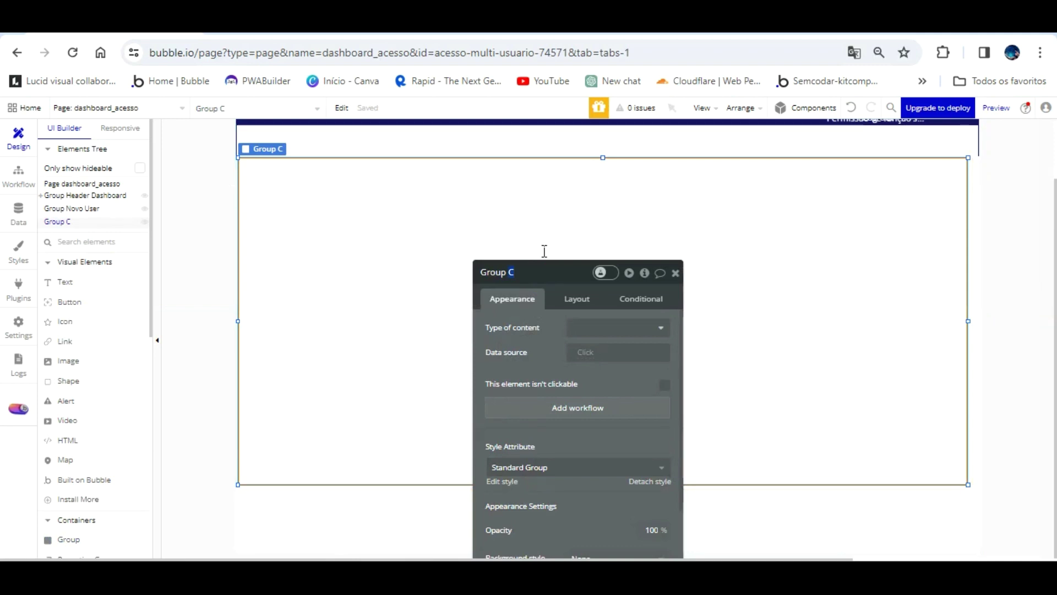
{"action": "type", "text": "Membros time"}
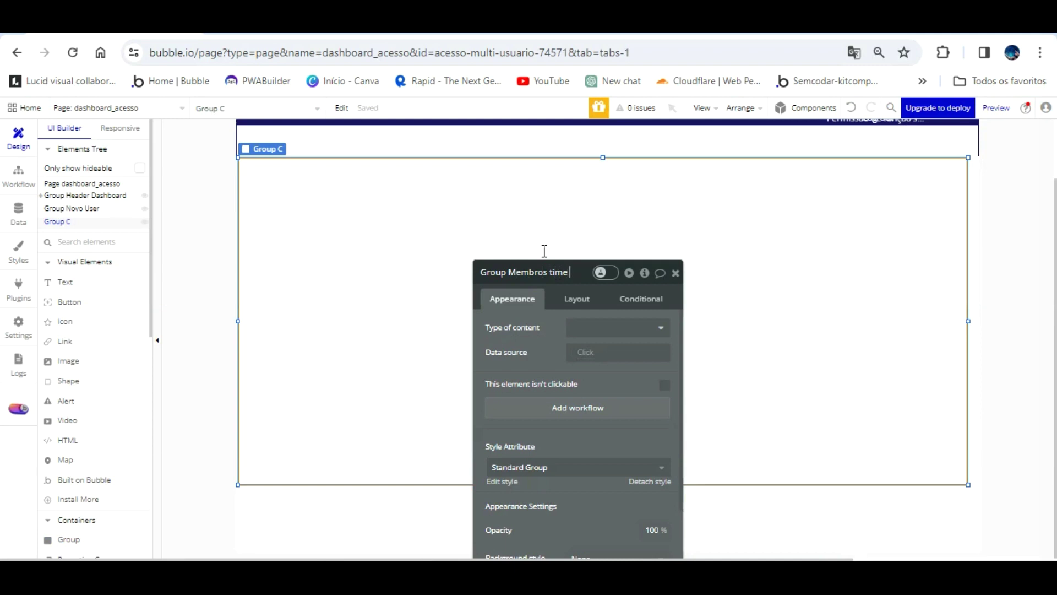
{"action": "type", "text": " (user)"}
{"action": "left_click", "coordinate": [638, 327]}
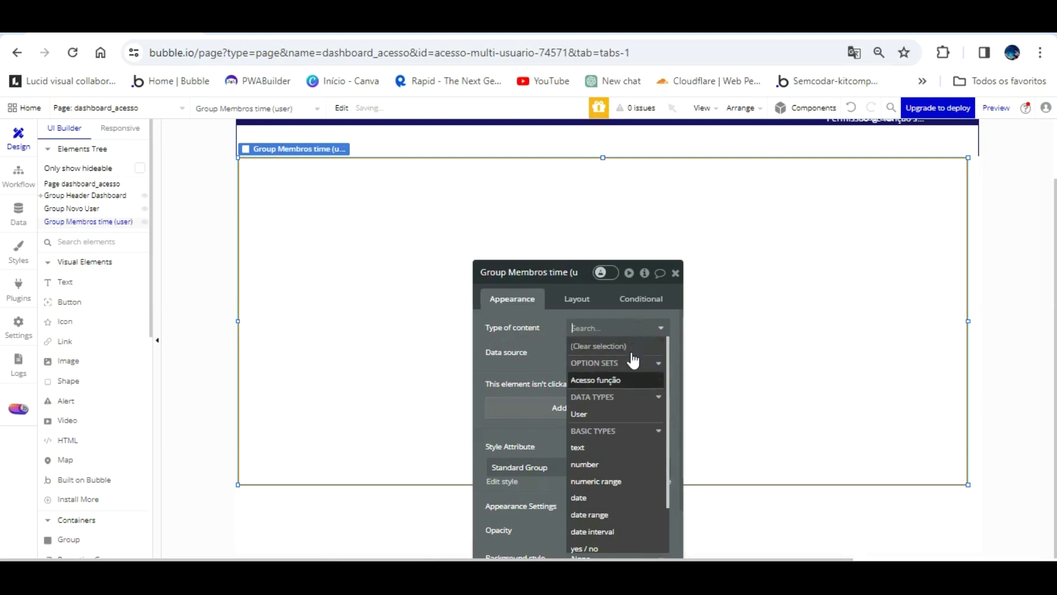
{"action": "left_click", "coordinate": [616, 397]}
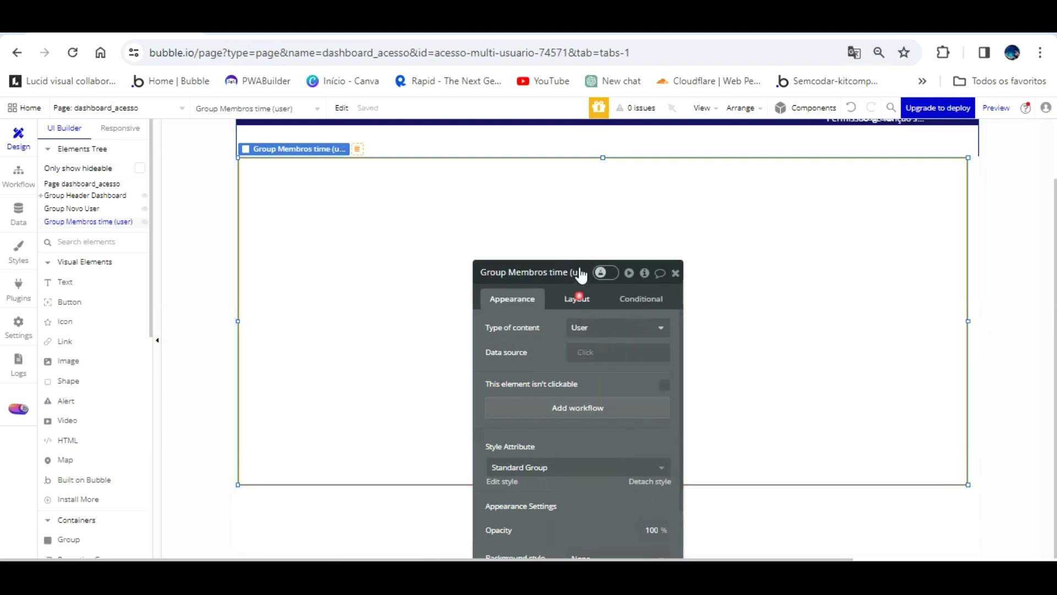
- Set the group to 1200 px wide at X 0 and stretch it to 610 px tall
{"action": "left_click", "coordinate": [579, 297]}
{"action": "double_click", "coordinate": [498, 425]}
{"action": "type", "text": "1200"}
{"action": "left_click", "coordinate": [706, 336]}
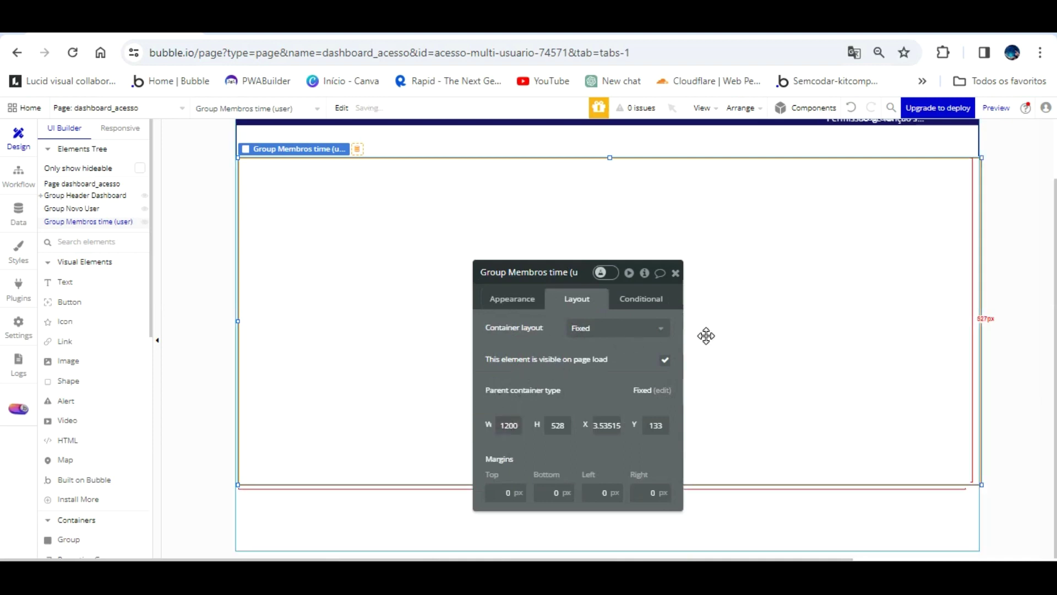
{"action": "left_click_drag", "start_coordinate": [739, 277], "coordinate": [737, 277]}
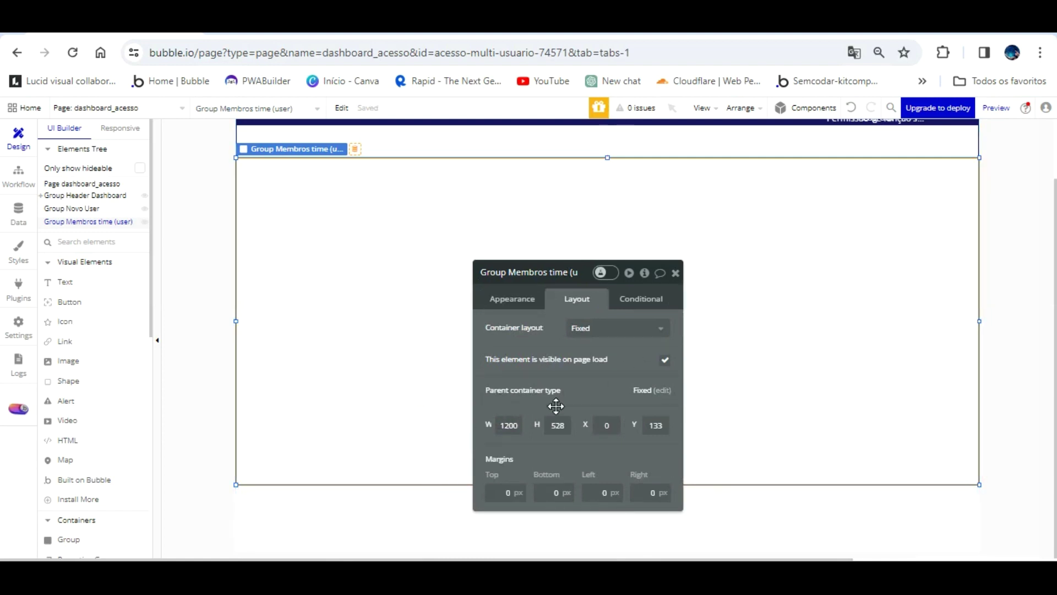
{"action": "left_click", "coordinate": [630, 410]}
{"action": "left_click_drag", "start_coordinate": [607, 456], "coordinate": [606, 507]}
{"action": "left_click_drag", "start_coordinate": [677, 212], "coordinate": [671, 303]}
- Detach the group's style and give it a flat navy #141563 background
{"action": "left_click", "coordinate": [612, 246]}
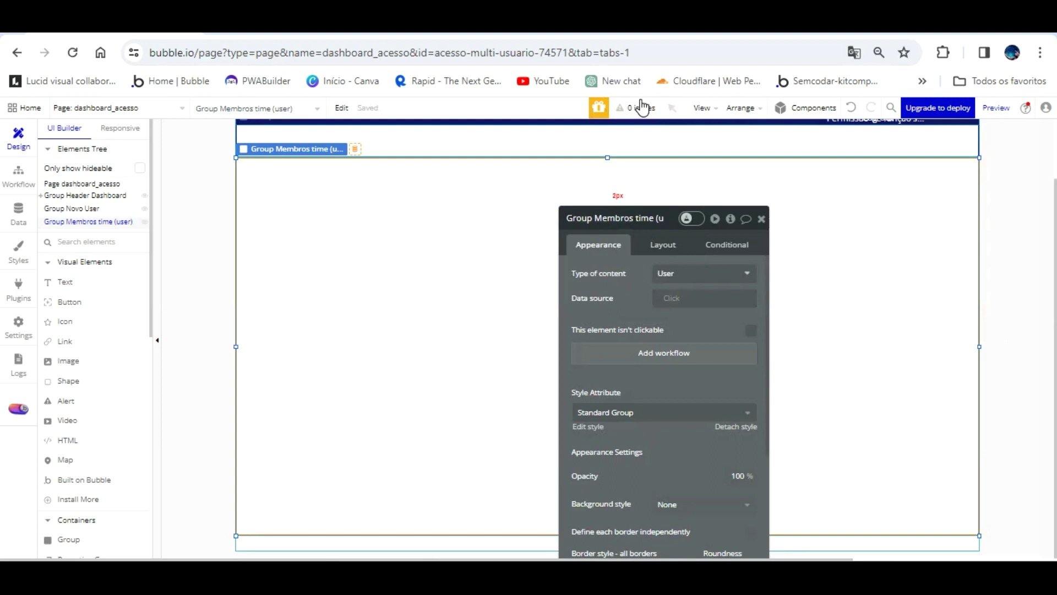
{"action": "left_click", "coordinate": [735, 427]}
{"action": "left_click_drag", "start_coordinate": [689, 357], "coordinate": [644, 250]}
{"action": "left_click", "coordinate": [658, 387]}
{"action": "left_click", "coordinate": [642, 422]}
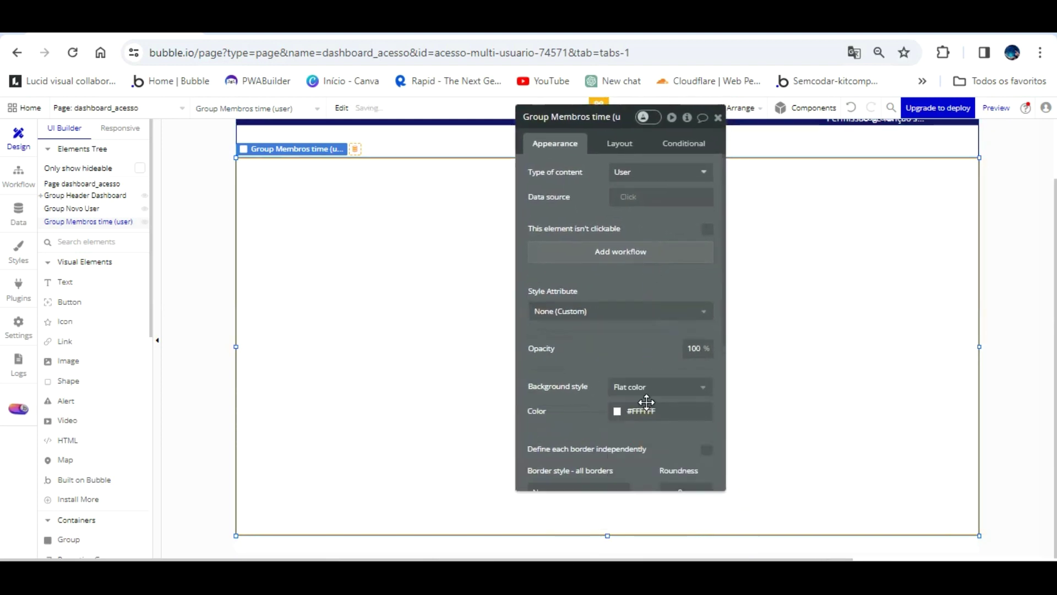
{"action": "left_click", "coordinate": [642, 411]}
{"action": "left_click", "coordinate": [668, 410]}
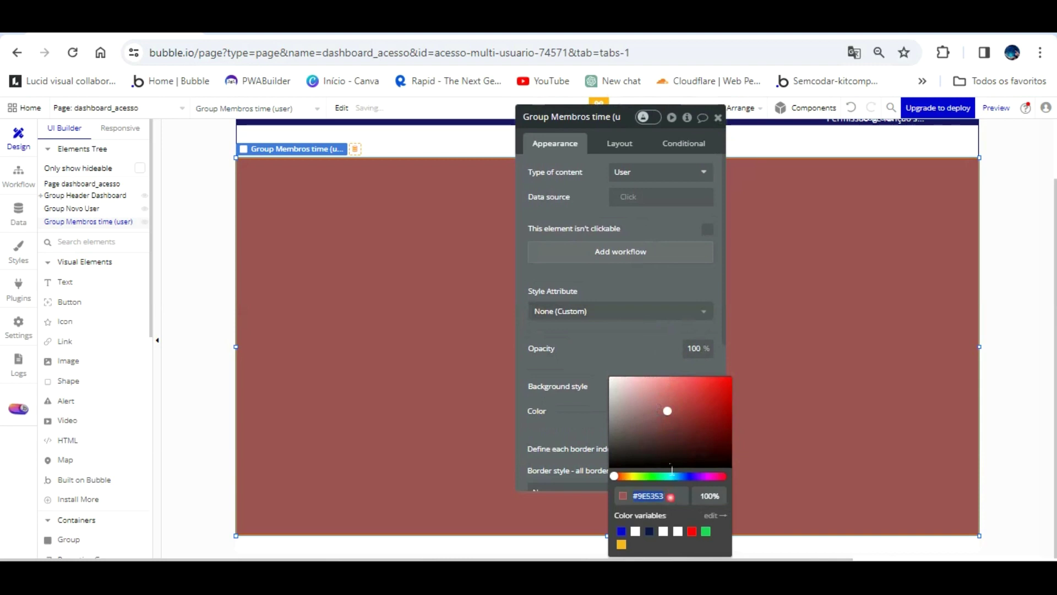
{"action": "left_click", "coordinate": [599, 399]}
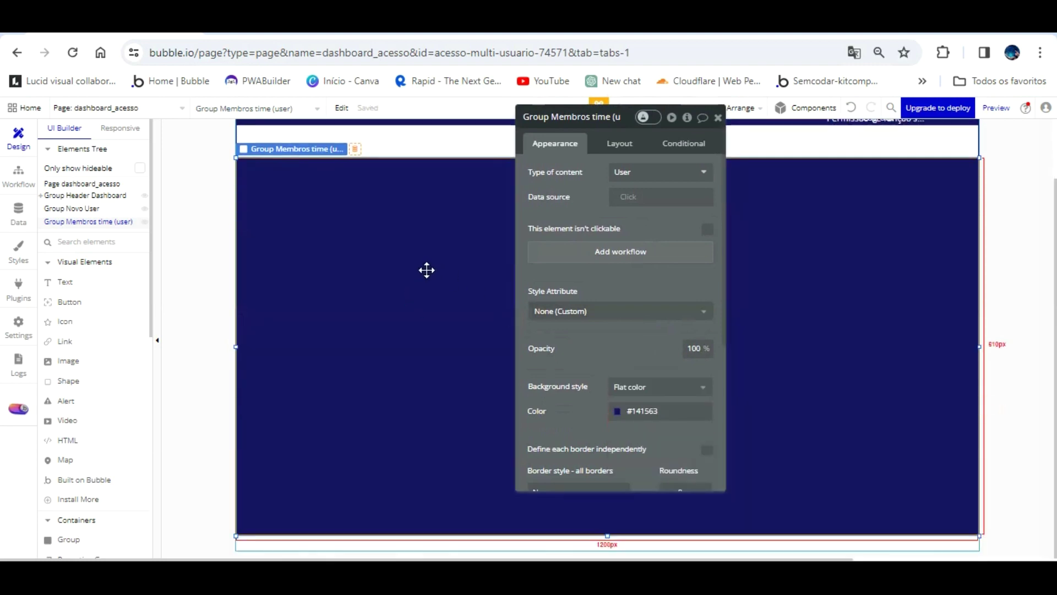
{"action": "scroll", "coordinate": [429, 270], "scroll_direction": "up", "scroll_amount": 2}
- Preview the navy group, nudge it up slightly, and reload the preview
{"action": "left_click", "coordinate": [300, 25]}
{"action": "left_click", "coordinate": [685, 173]}
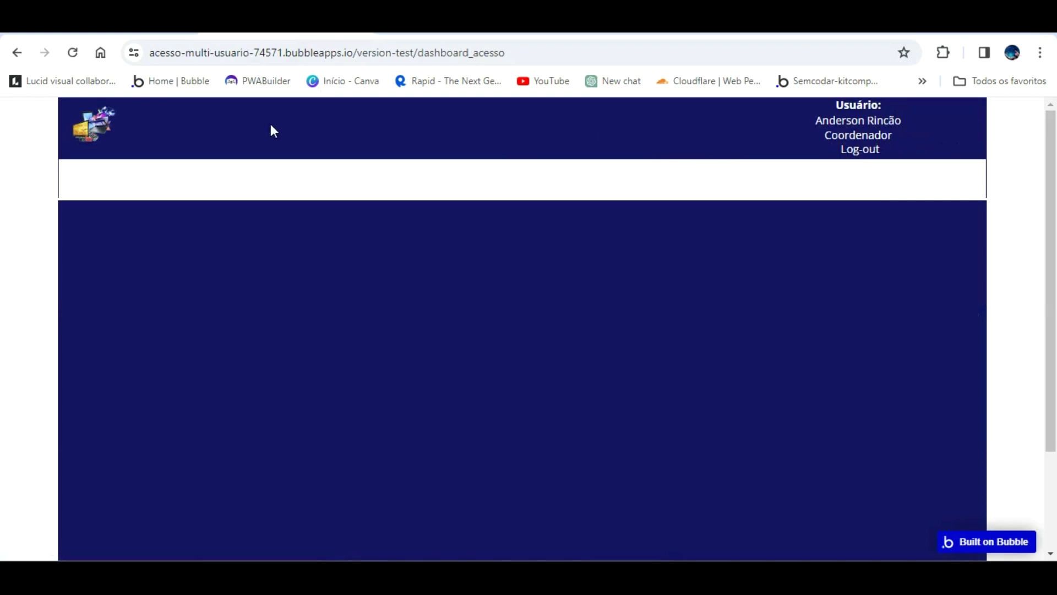
{"action": "left_click", "coordinate": [110, 28]}
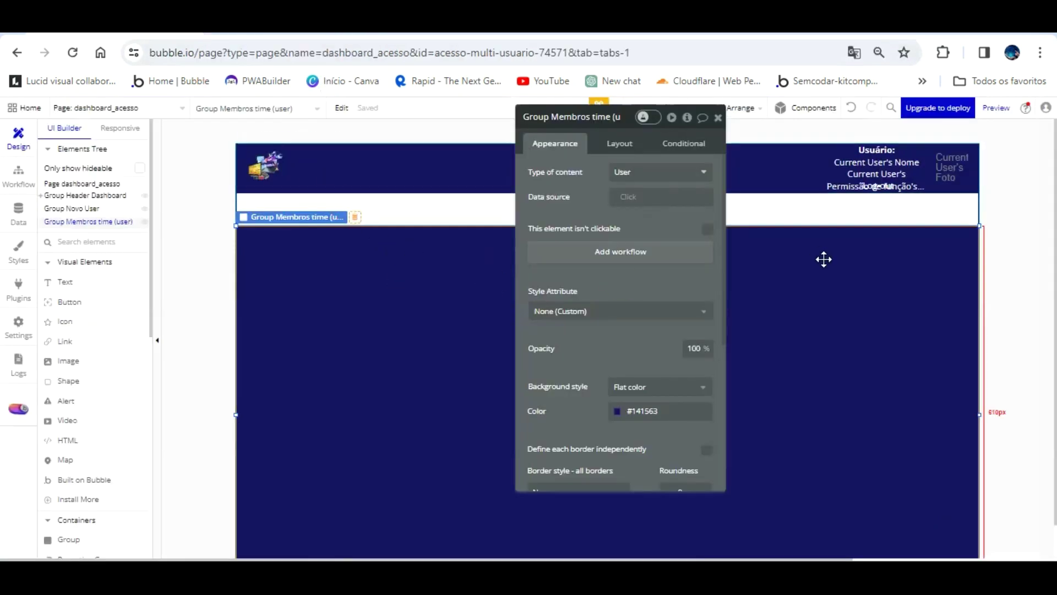
{"action": "left_click_drag", "start_coordinate": [847, 268], "coordinate": [845, 266]}
{"action": "left_click", "coordinate": [275, 25]}
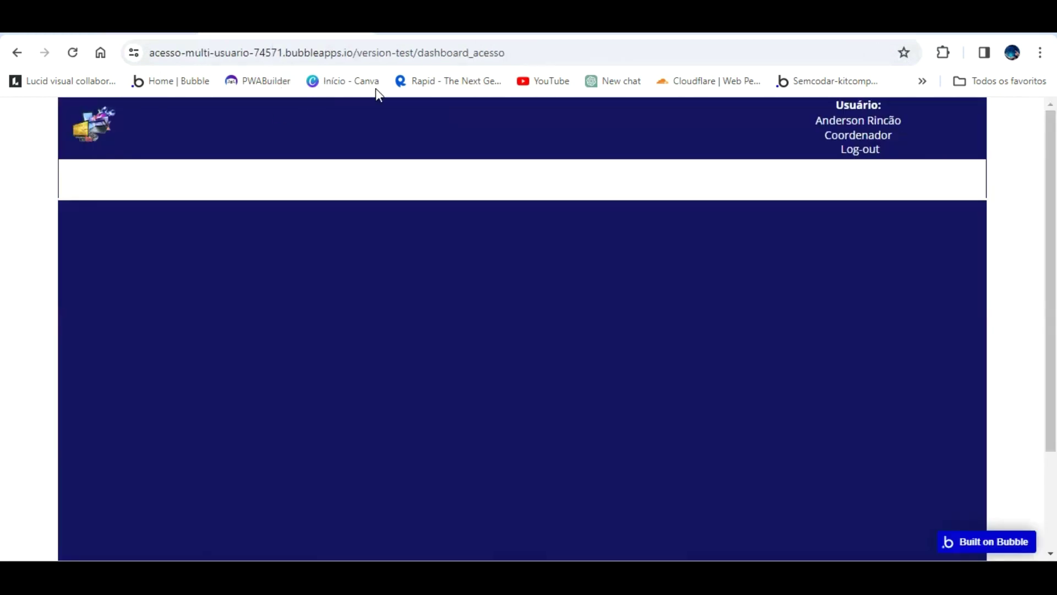
{"action": "left_click", "coordinate": [376, 117]}
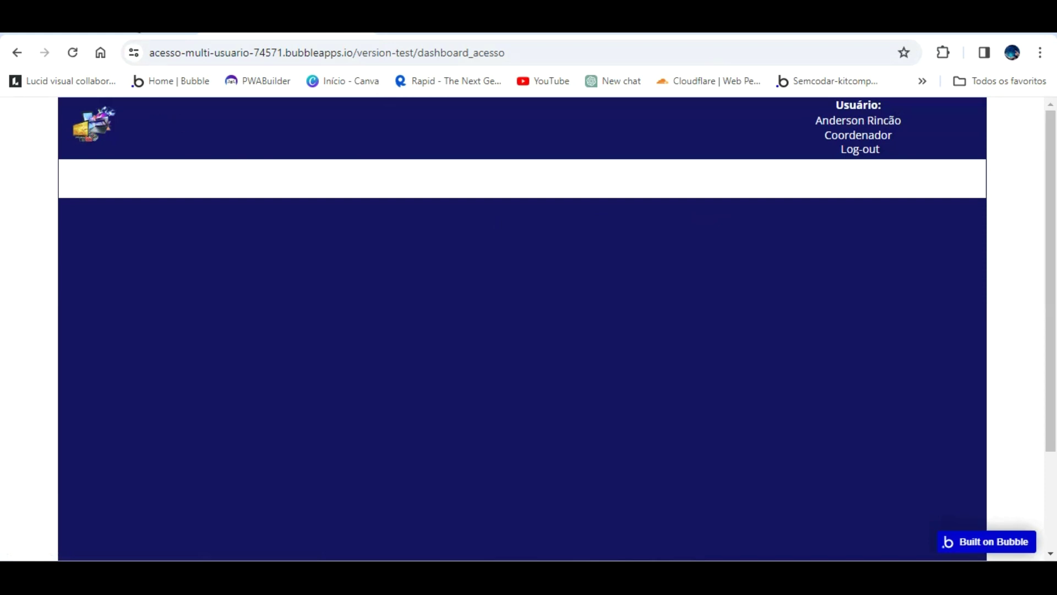
{"action": "left_click", "coordinate": [127, 24]}
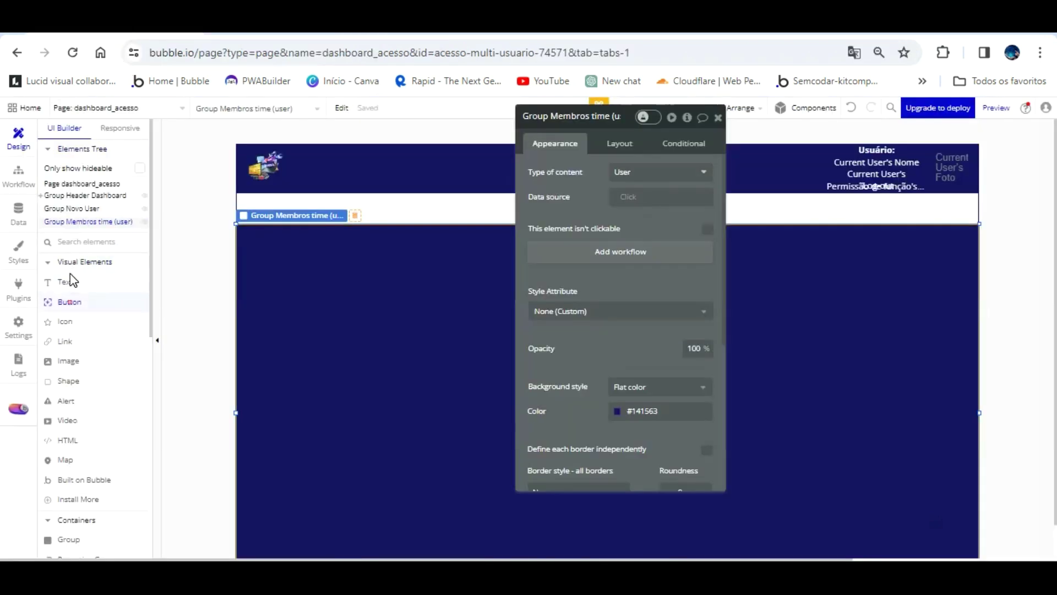
{"action": "left_click", "coordinate": [66, 281]}
- Add Button Incluir user reading NOVO + to the white bar, with custom style and no hover condition
{"action": "left_click_drag", "start_coordinate": [241, 171], "coordinate": [322, 190]}
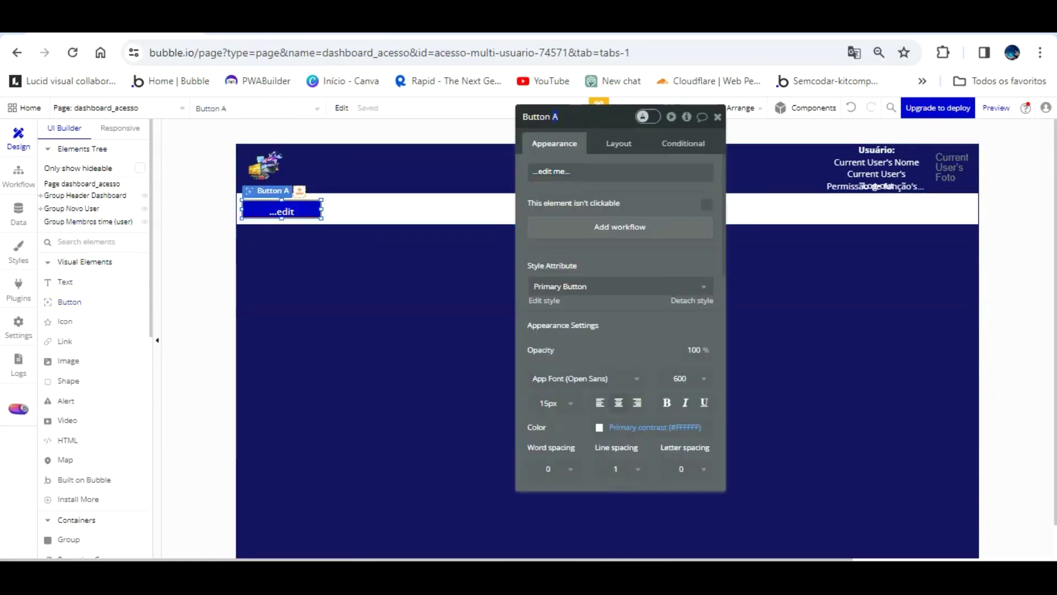
{"action": "type", "text": "ir user"}
{"action": "key", "text": "Tab"}
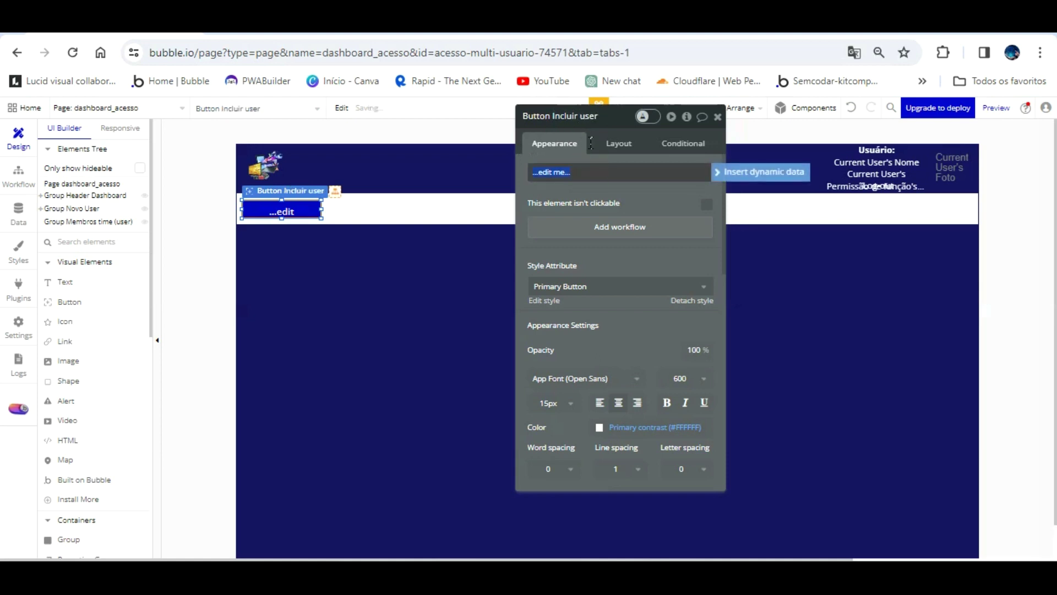
{"action": "type", "text": "NOVO +"}
{"action": "left_click", "coordinate": [692, 300]}
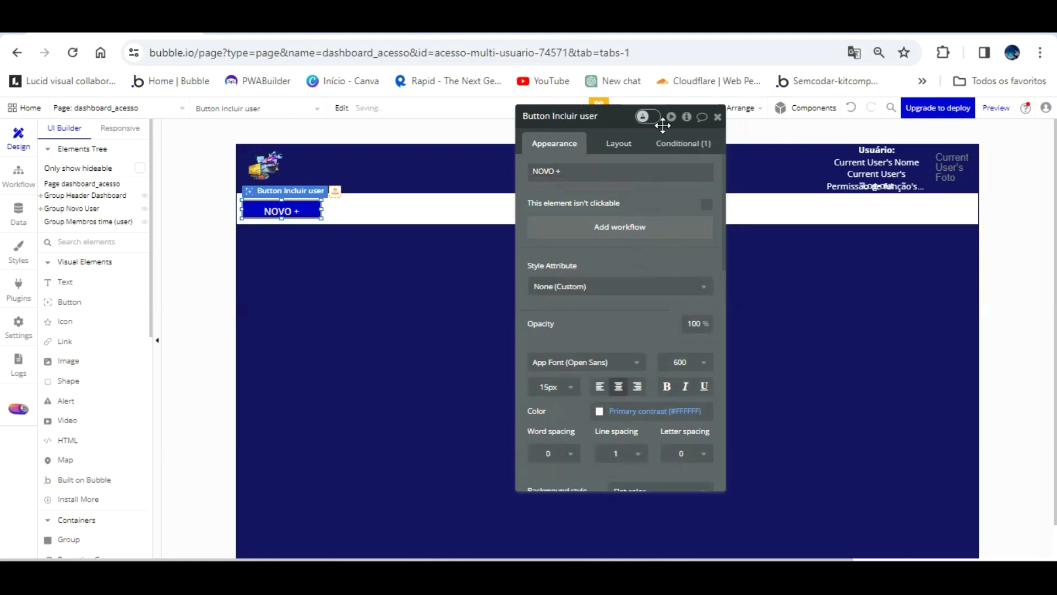
{"action": "left_click", "coordinate": [669, 143]}
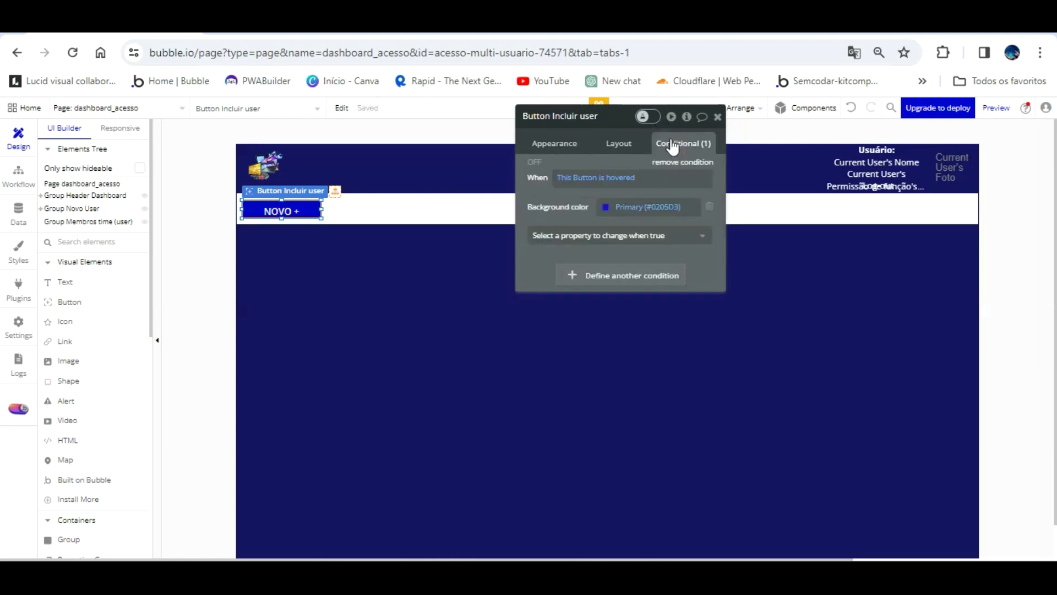
{"action": "left_click", "coordinate": [657, 160]}
{"action": "left_click", "coordinate": [608, 118]}
{"action": "left_click_drag", "start_coordinate": [615, 119], "coordinate": [616, 116]}
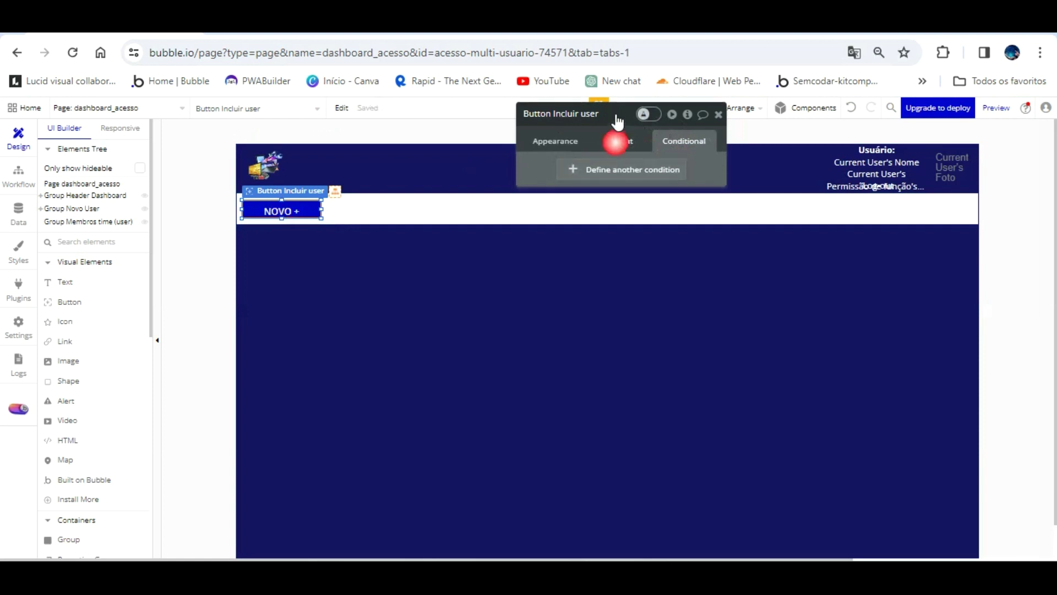
- Set the button's top, bottom, left and right padding all to 0
{"action": "left_click", "coordinate": [617, 141]}
{"action": "left_click", "coordinate": [549, 364]}
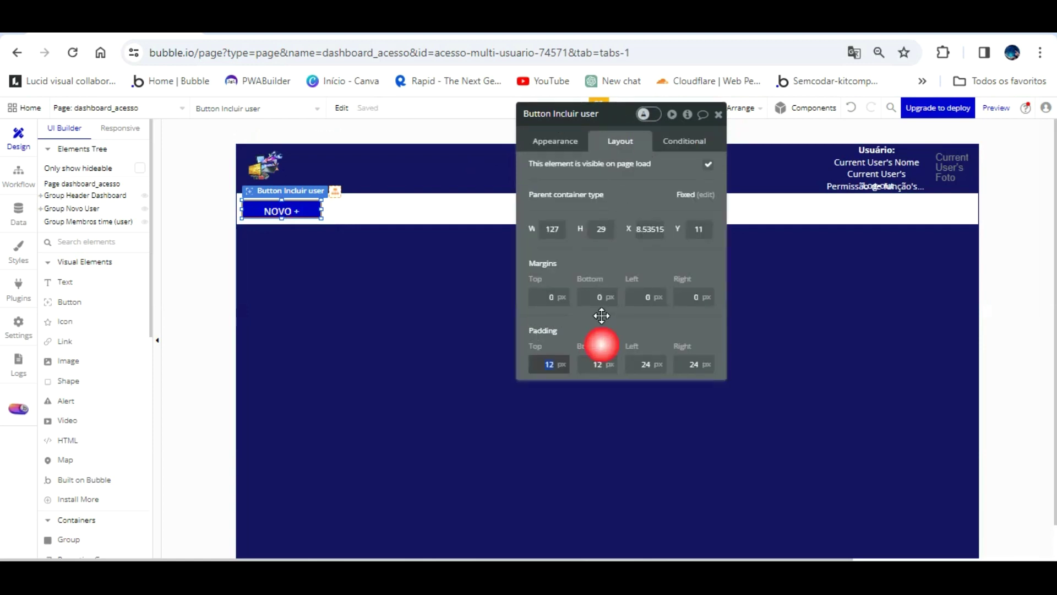
{"action": "type", "text": "0"}
{"action": "key", "text": "Tab"}
{"action": "type", "text": "0"}
{"action": "key", "text": "Tab"}
{"action": "type", "text": "0"}
{"action": "key", "text": "Tab"}
{"action": "type", "text": "0"}
{"action": "key", "text": "Tab"}
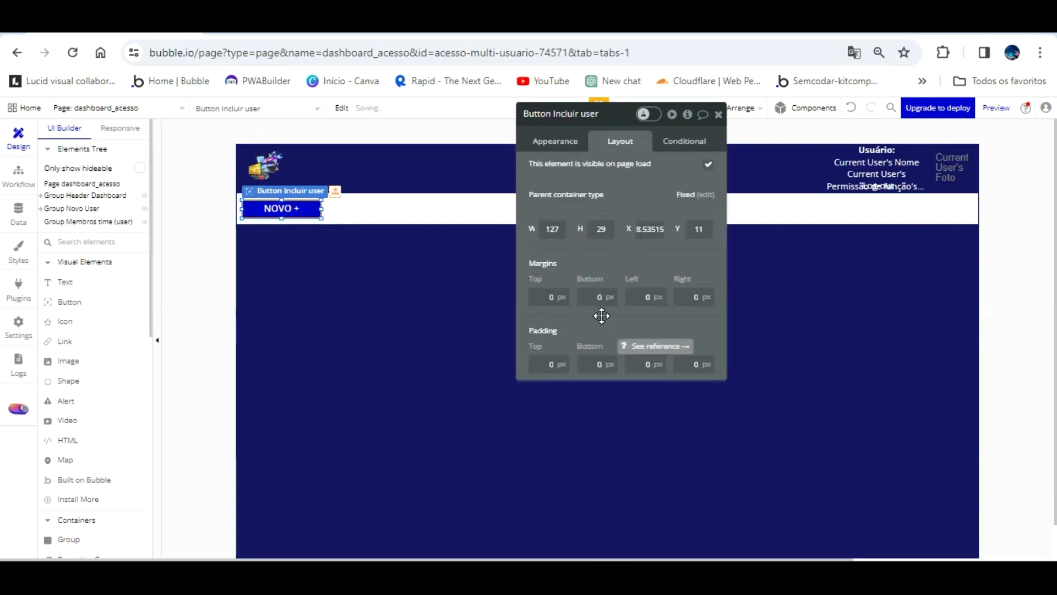
{"action": "left_click", "coordinate": [410, 227]}
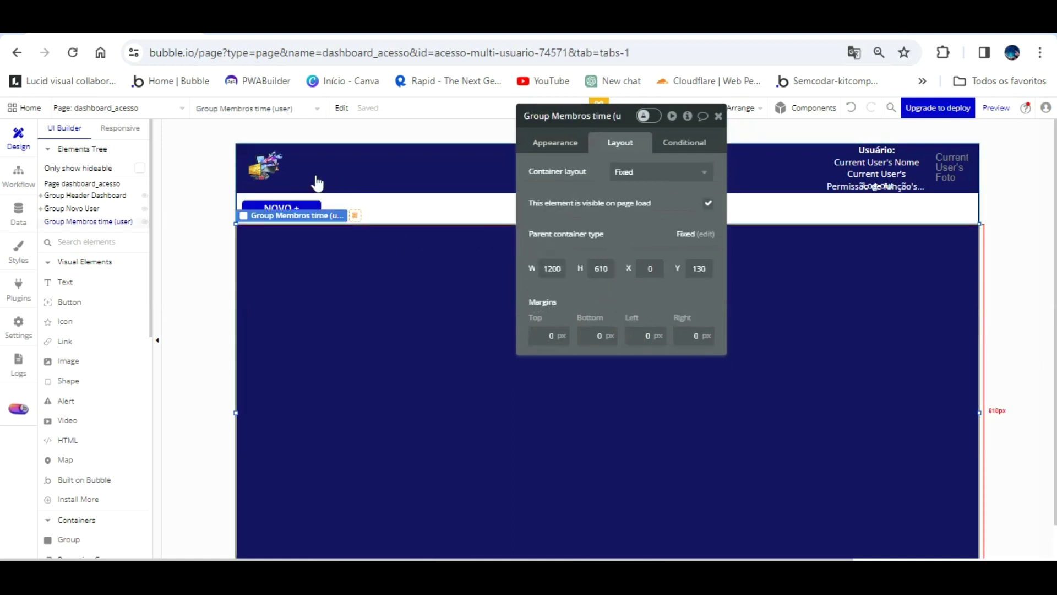
- Narrow the NOVO + button to 97 px wide and check it in the refreshed preview
{"action": "left_click", "coordinate": [392, 201]}
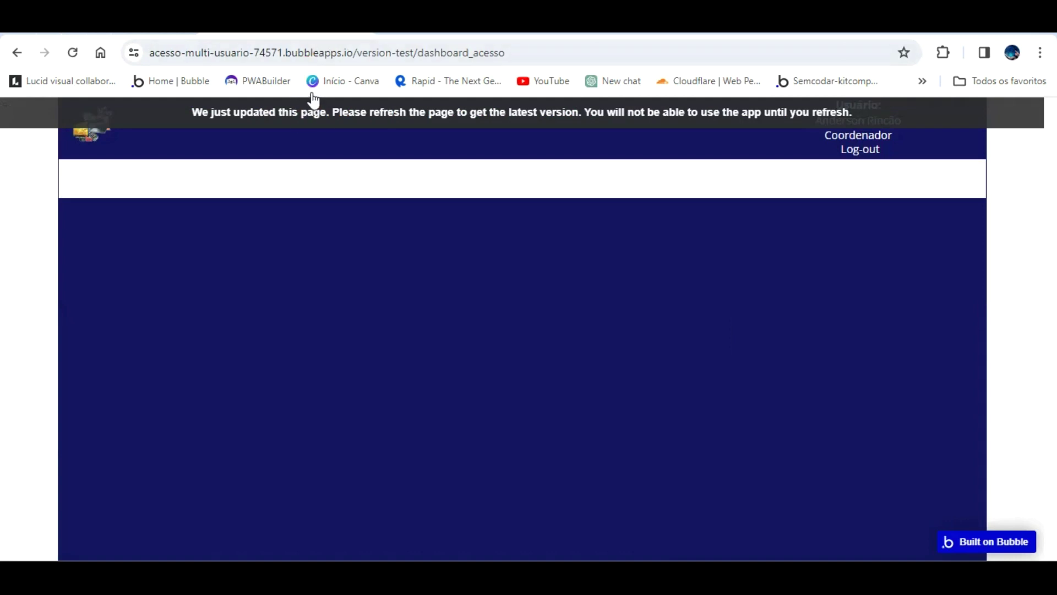
{"action": "left_click", "coordinate": [314, 106]}
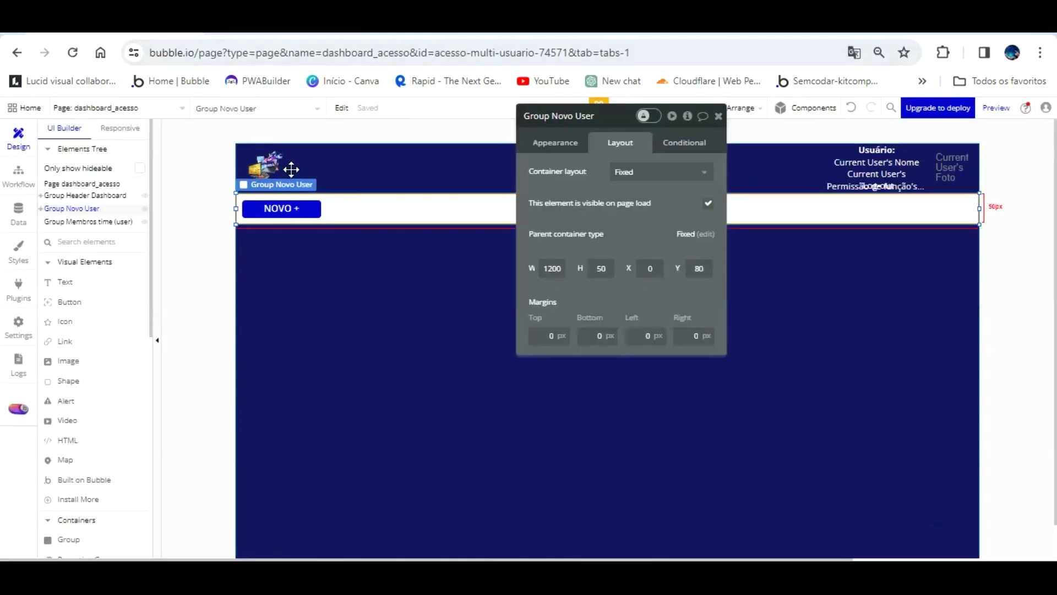
{"action": "left_click", "coordinate": [308, 208]}
{"action": "left_click_drag", "start_coordinate": [321, 209], "coordinate": [302, 208]}
{"action": "left_click", "coordinate": [285, 36]}
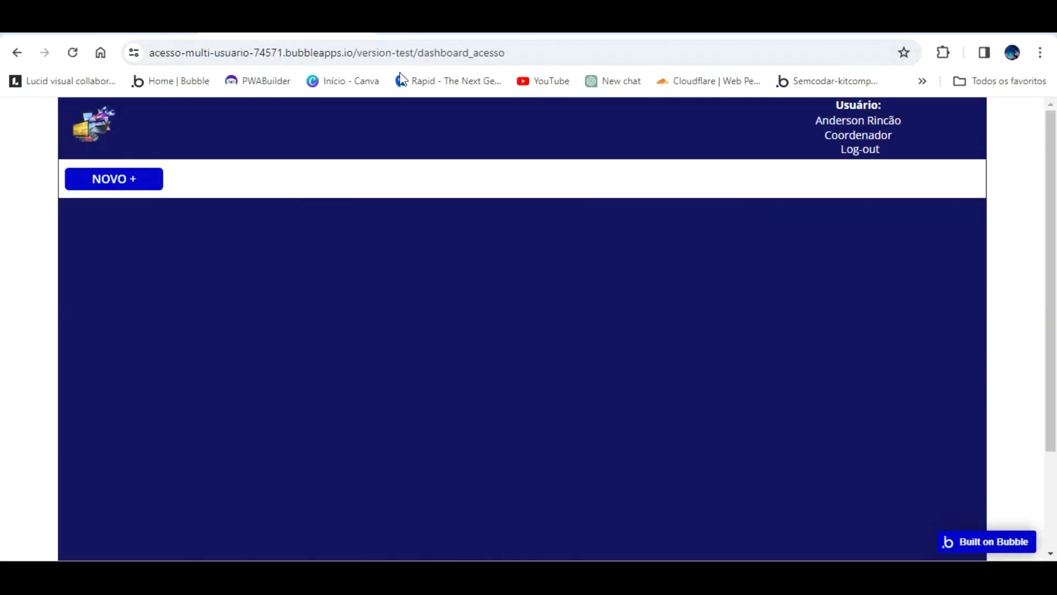
{"action": "left_click", "coordinate": [402, 102]}
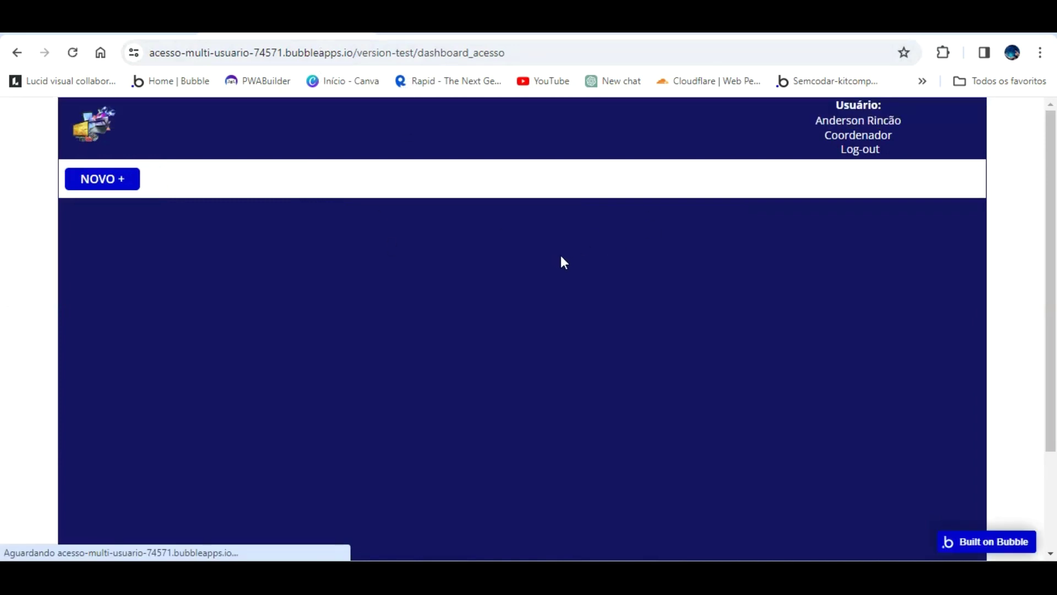
{"action": "key", "text": "ctrl+shift+Tab"}
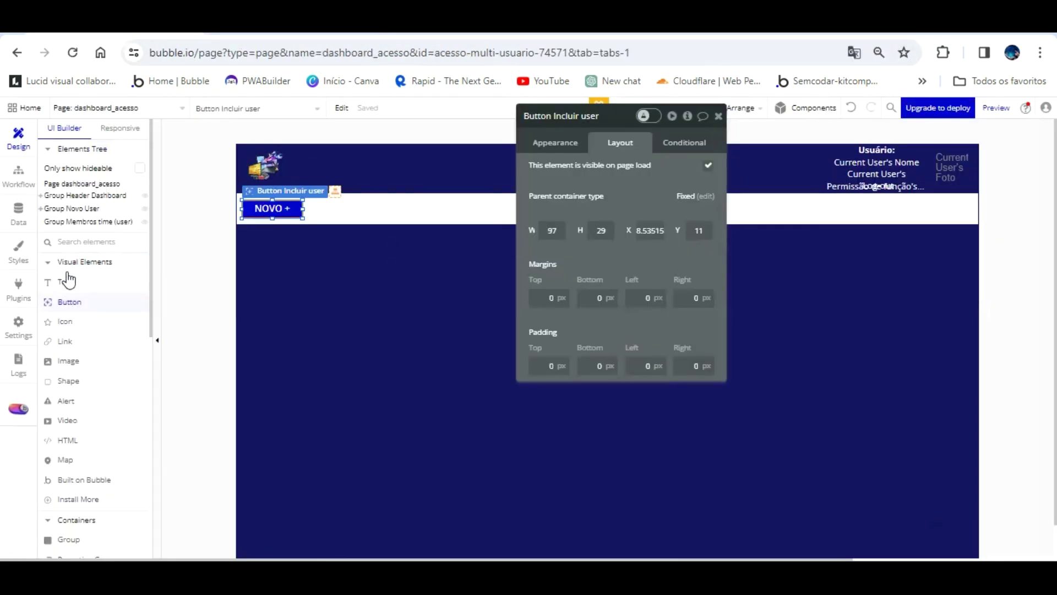
- Draw a new Text element in the centre of the header group
{"action": "left_click_drag", "start_coordinate": [625, 191], "coordinate": [656, 372]}
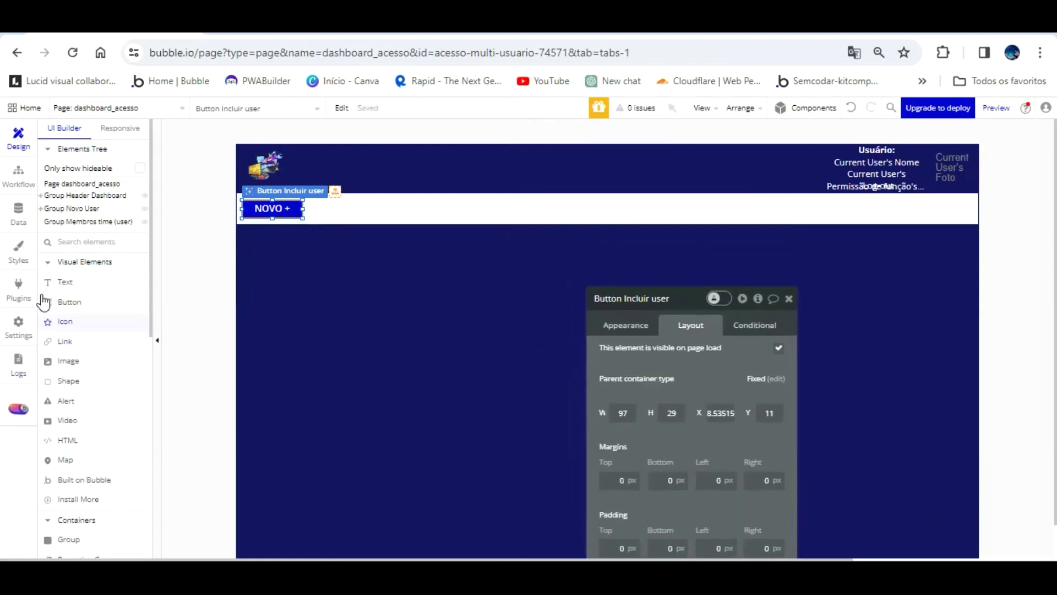
{"action": "key", "text": "Escape"}
{"action": "left_click_drag", "start_coordinate": [596, 159], "coordinate": [692, 179]}
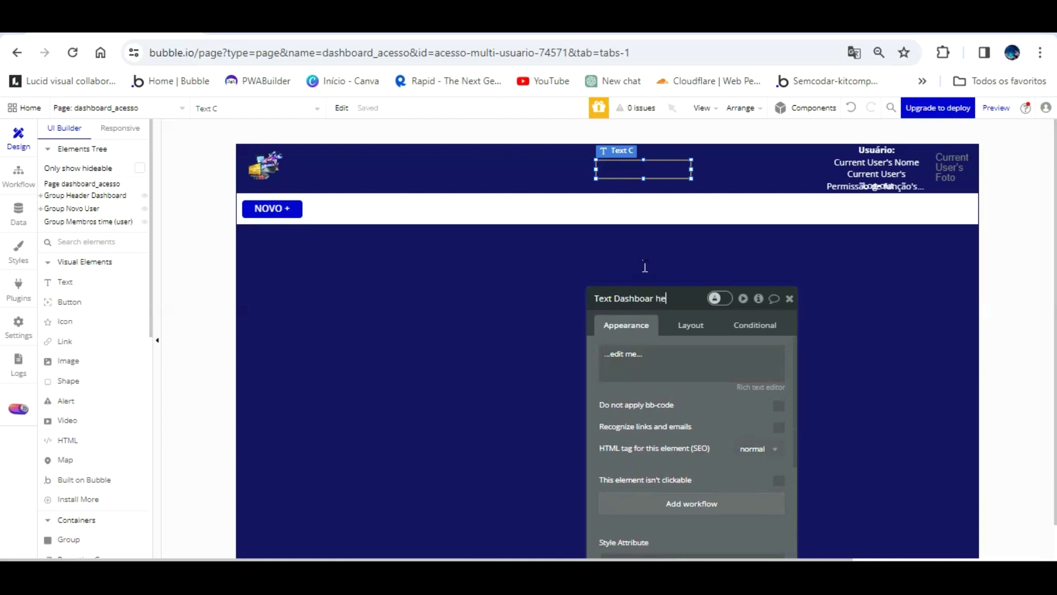
- Make the text read Dashboard, detached from its style, centre-aligned, Primary contrast white, vertically centred
{"action": "left_click", "coordinate": [711, 377]}
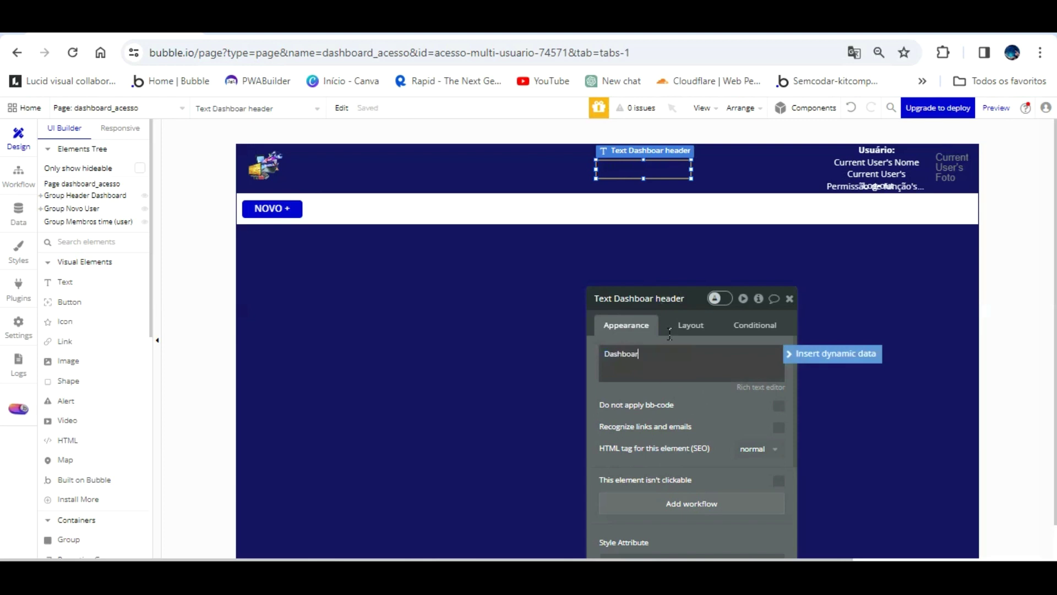
{"action": "left_click_drag", "start_coordinate": [717, 421], "coordinate": [857, 215]}
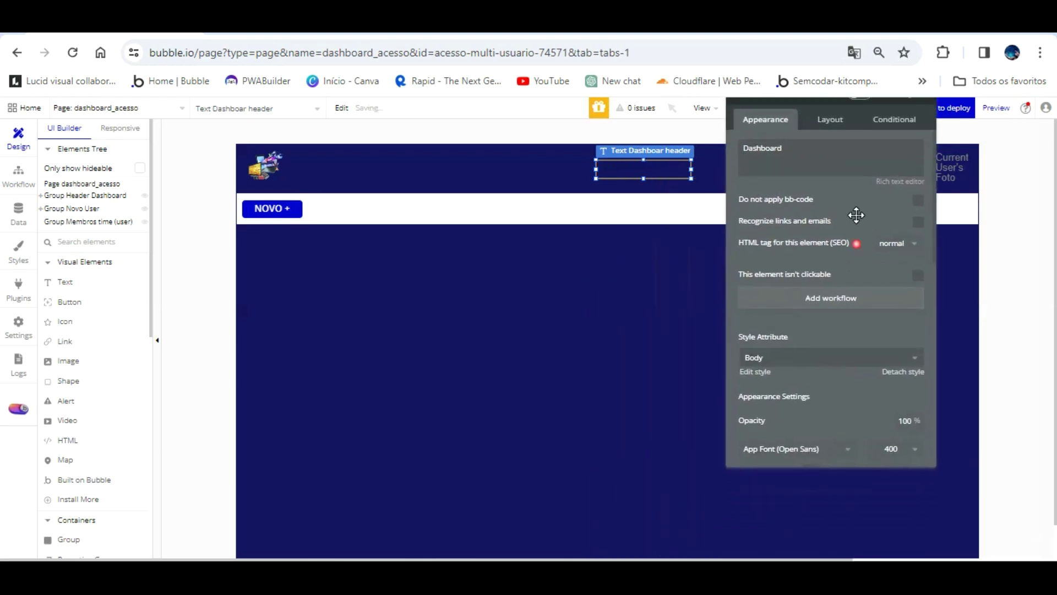
{"action": "left_click", "coordinate": [903, 372]}
{"action": "scroll", "coordinate": [861, 297], "scroll_direction": "down", "scroll_amount": 3}
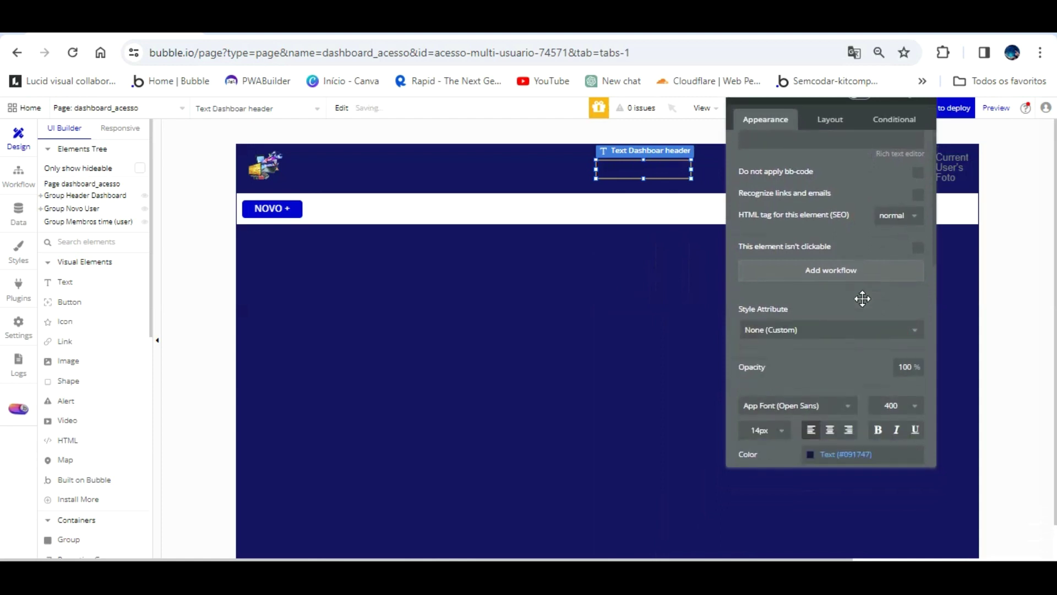
{"action": "left_click", "coordinate": [829, 302]}
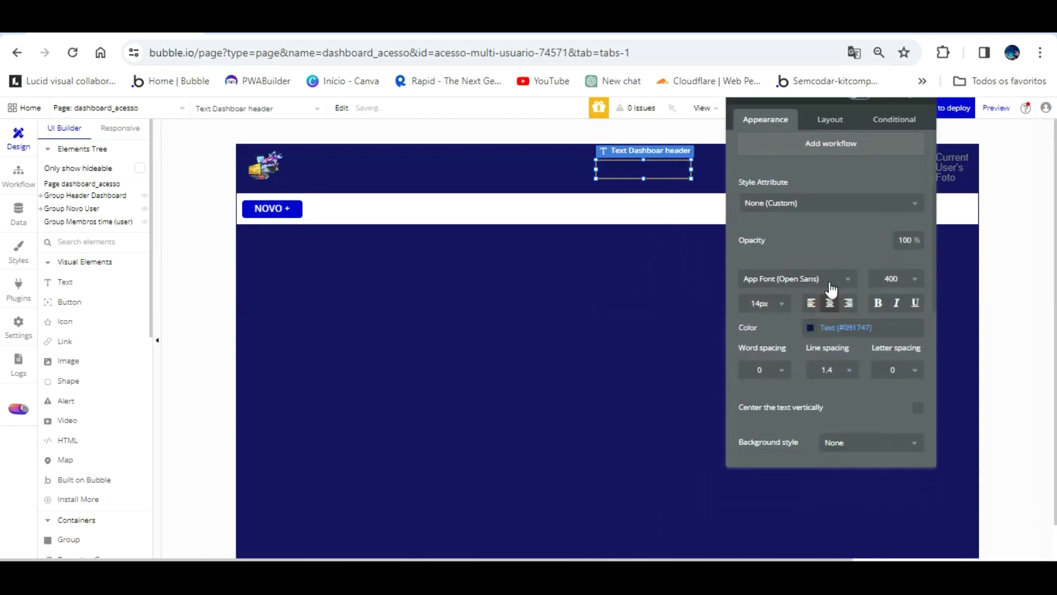
{"action": "left_click", "coordinate": [826, 327]}
{"action": "left_click", "coordinate": [829, 493]}
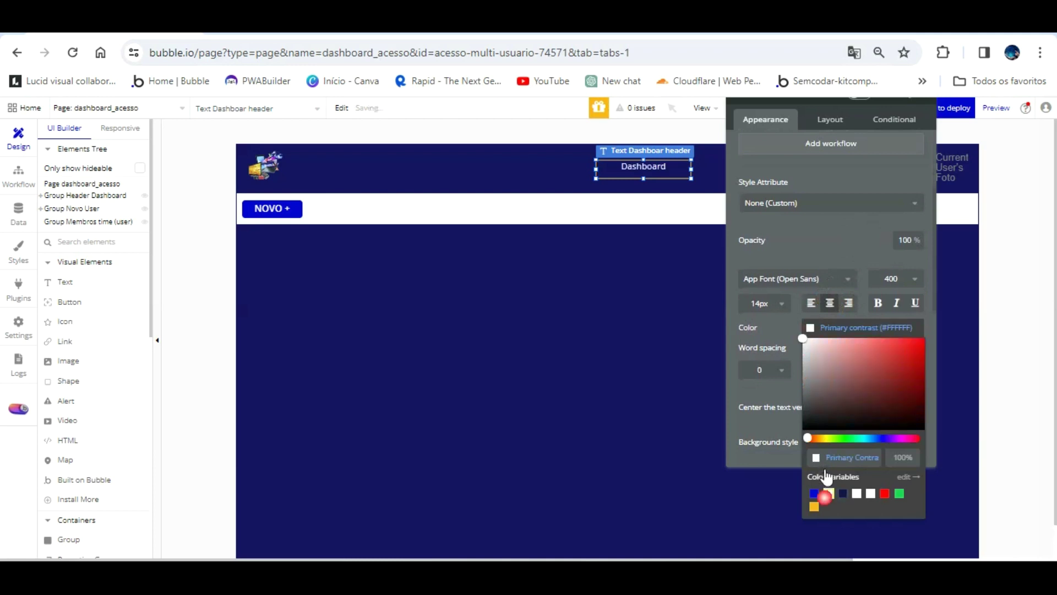
{"action": "left_click", "coordinate": [869, 262]}
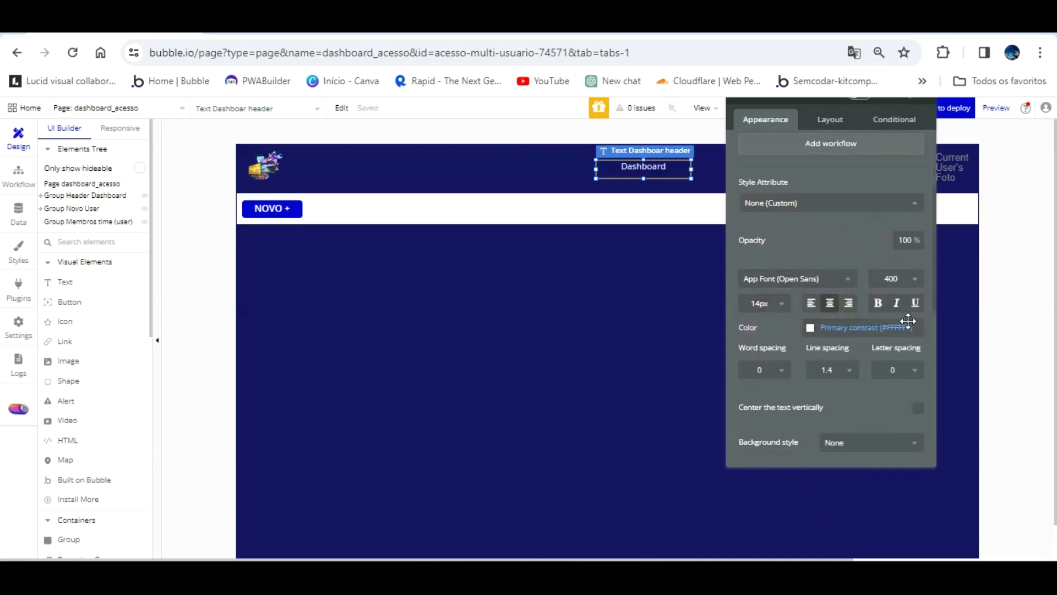
{"action": "left_click", "coordinate": [918, 408]}
- Narrow the Dashboard text to about 100 px and move it further right in the header
{"action": "left_click_drag", "start_coordinate": [918, 408], "coordinate": [498, 410]}
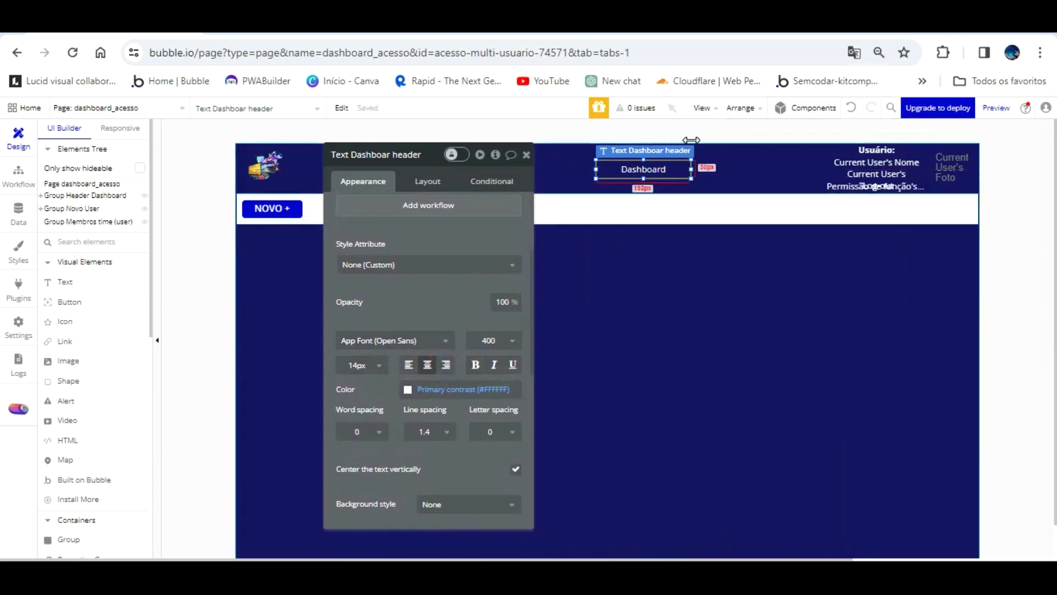
{"action": "left_click_drag", "start_coordinate": [691, 139], "coordinate": [660, 141]}
{"action": "left_click", "coordinate": [429, 181]}
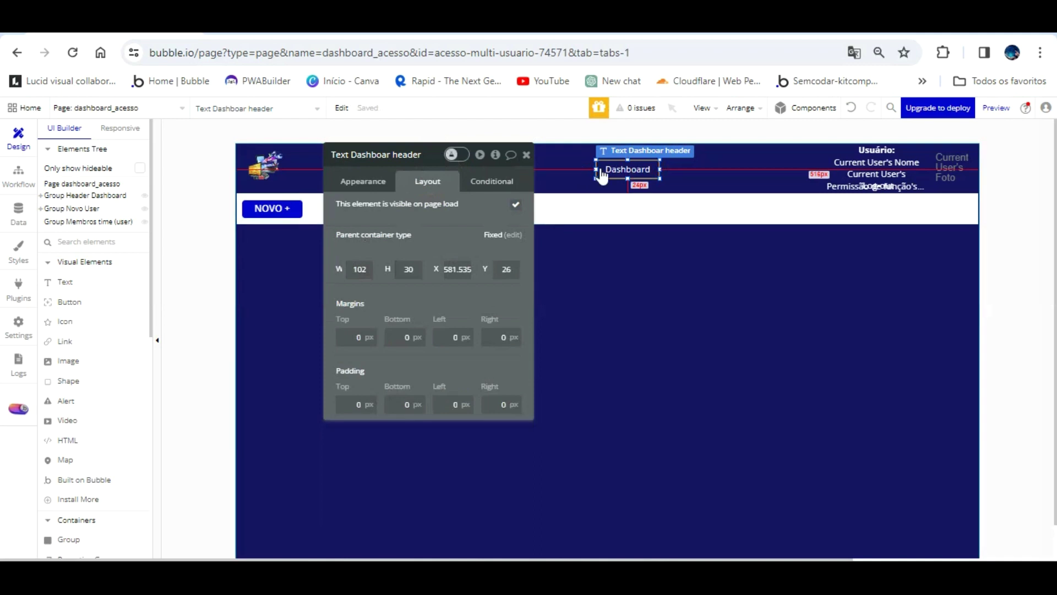
{"action": "left_click_drag", "start_coordinate": [631, 137], "coordinate": [705, 137]}
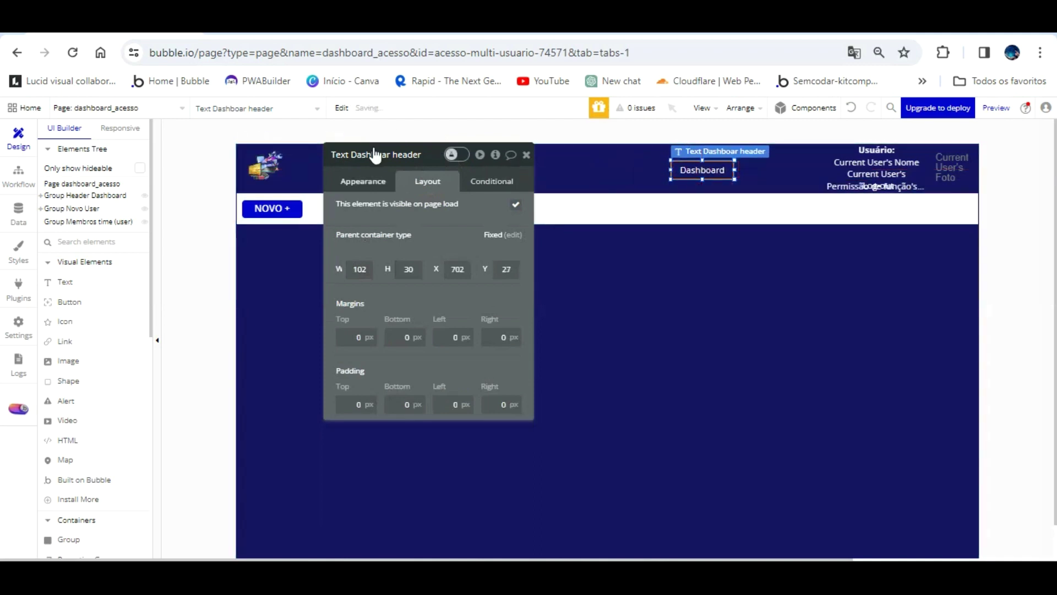
{"action": "left_click", "coordinate": [370, 180]}
{"action": "left_click", "coordinate": [397, 208]}
{"action": "key", "text": "ctrl+a"}
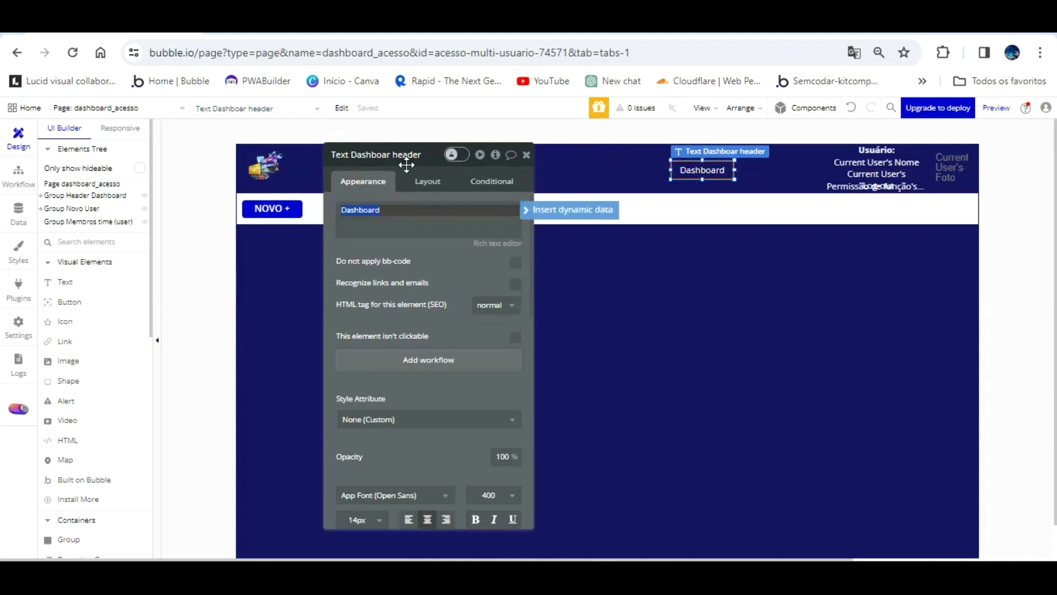
- Duplicate the Dashboard text and place the copy just to its right
{"action": "left_click", "coordinate": [659, 165]}
{"action": "left_click", "coordinate": [700, 168]}
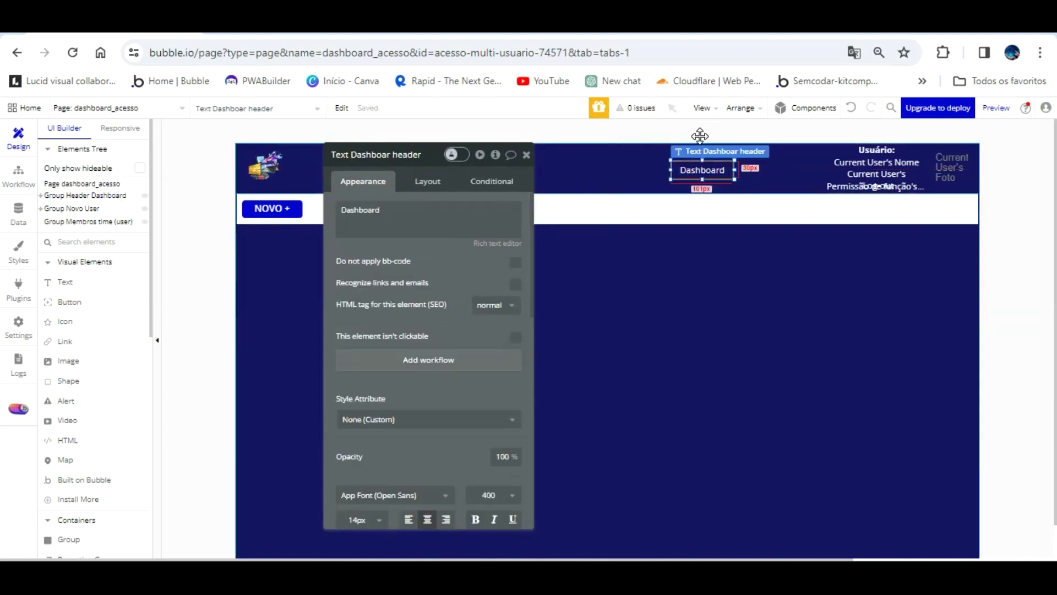
{"action": "key", "text": "ctrl+c"}
{"action": "key", "text": "ctrl+v"}
{"action": "left_click_drag", "start_coordinate": [700, 135], "coordinate": [769, 134]}
- Replace the copied header text's label with Configurações
{"action": "left_click", "coordinate": [394, 214]}
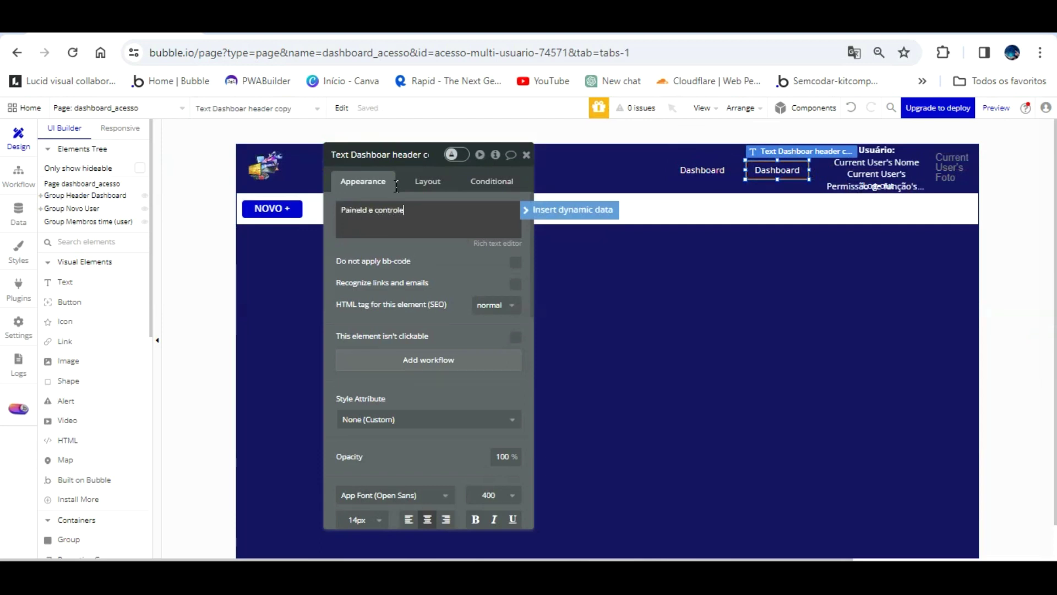
{"action": "key", "text": "BackSpace"}
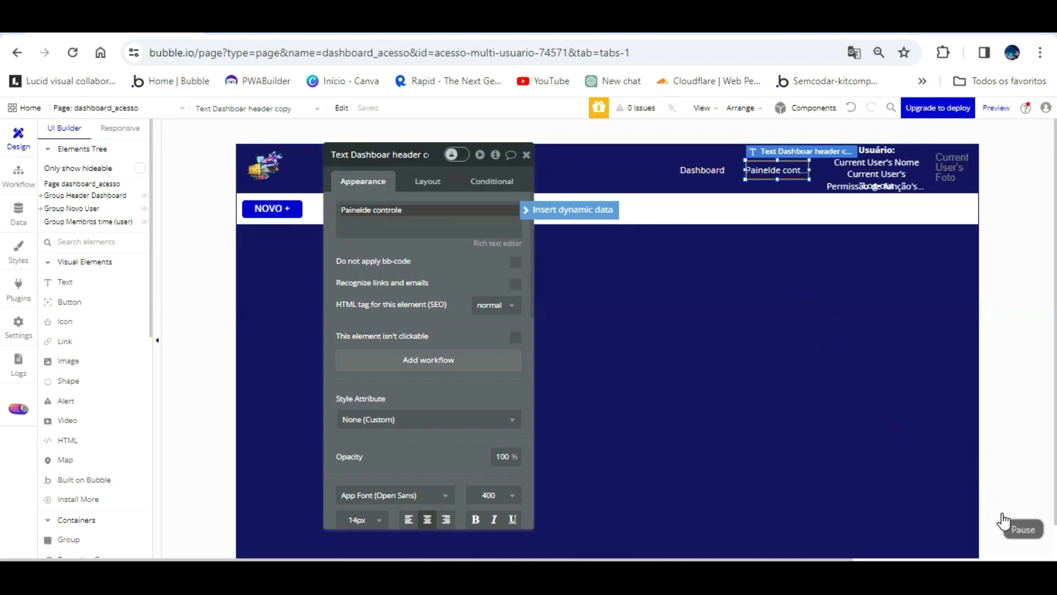
{"action": "left_click", "coordinate": [736, 361]}
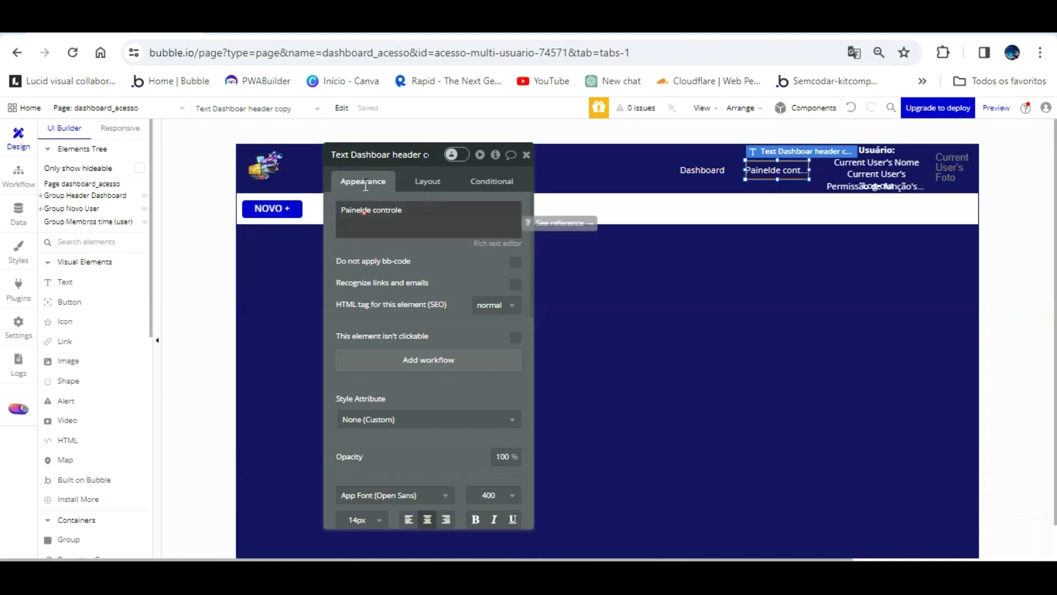
{"action": "left_click", "coordinate": [361, 211]}
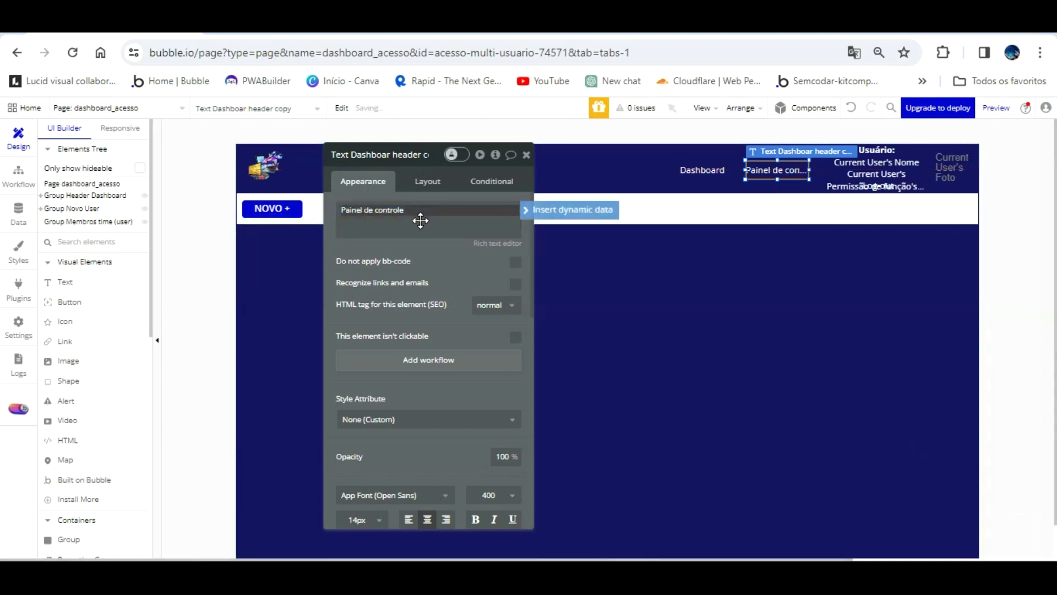
{"action": "triple_click", "coordinate": [372, 210]}
{"action": "left_click_drag", "start_coordinate": [372, 209], "coordinate": [320, 189]}
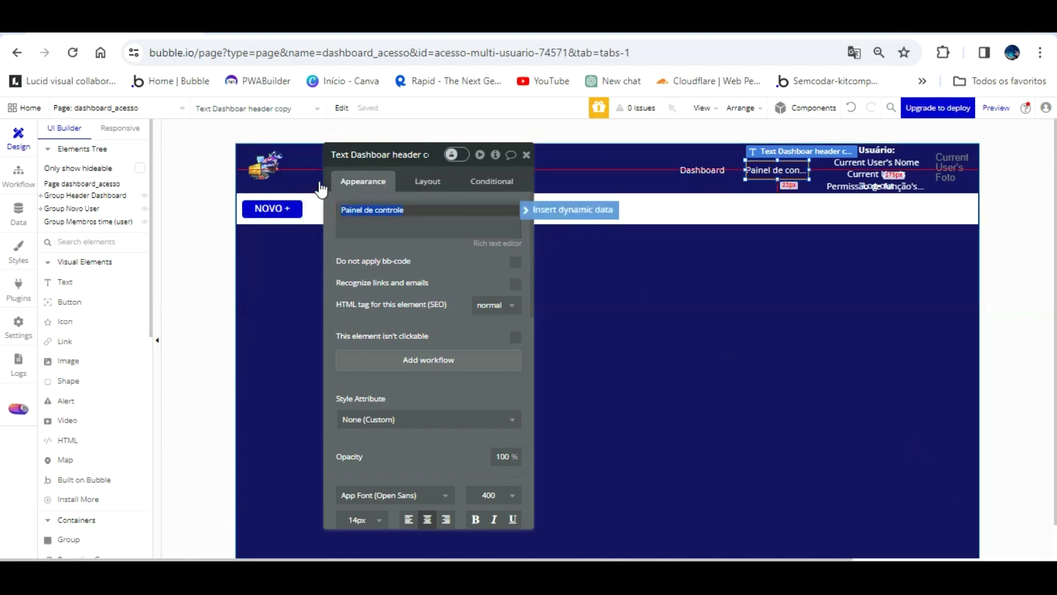
{"action": "type", "text": "Configurações"}
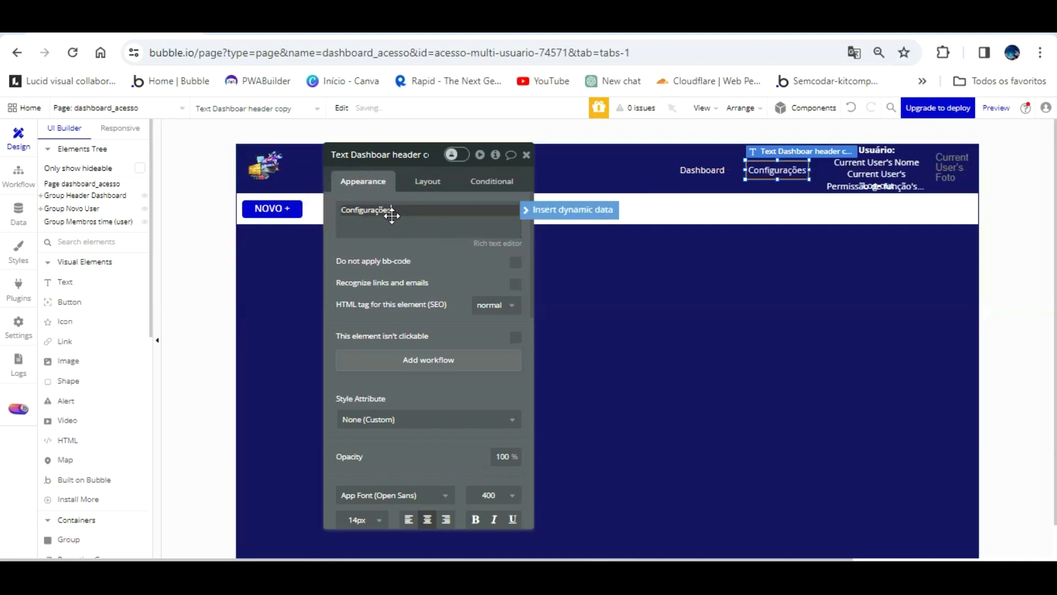
{"action": "left_click", "coordinate": [749, 172]}
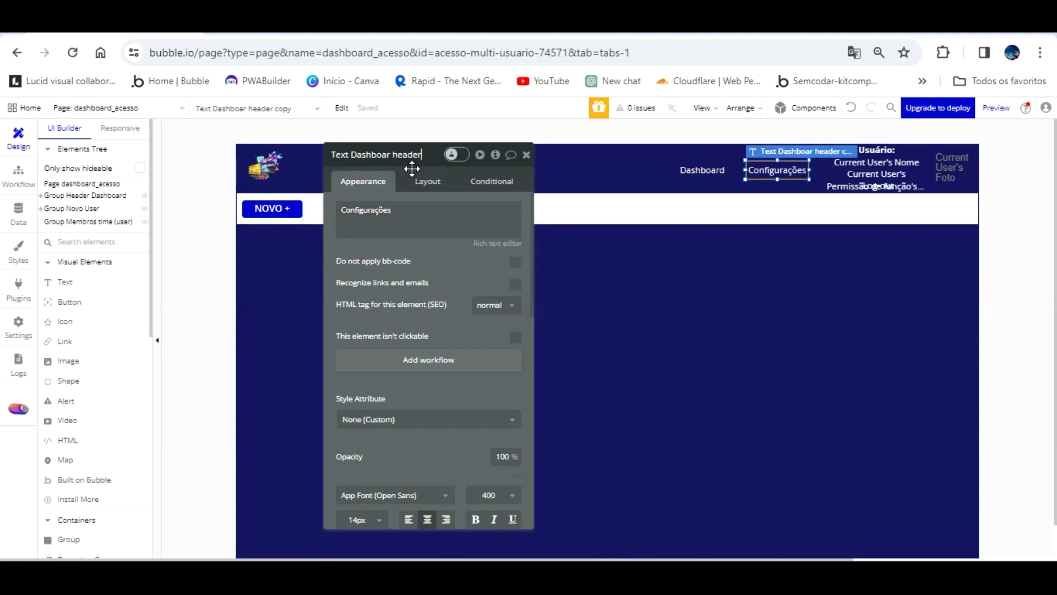
- Rename the copied element to Text Configurações header
{"action": "left_click", "coordinate": [392, 154]}
{"action": "key", "text": "BackSpace"}
{"action": "key", "text": "BackSpace"}
{"action": "key", "text": "BackSpace"}
{"action": "key", "text": "BackSpace"}
{"action": "key", "text": "BackSpace"}
{"action": "key", "text": "BackSpace"}
{"action": "key", "text": "BackSpace"}
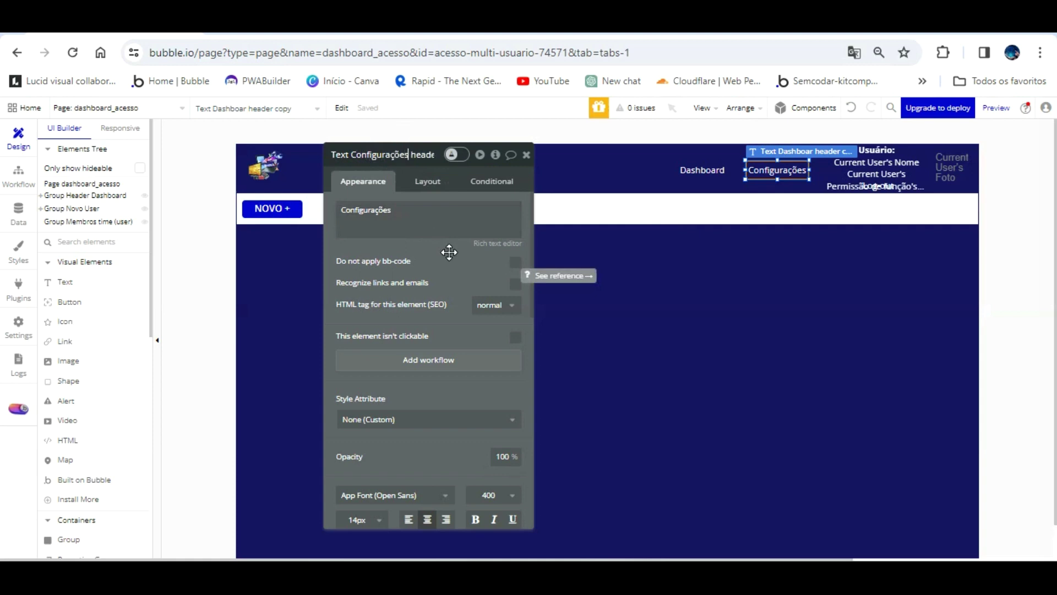
{"action": "left_click", "coordinate": [453, 278]}
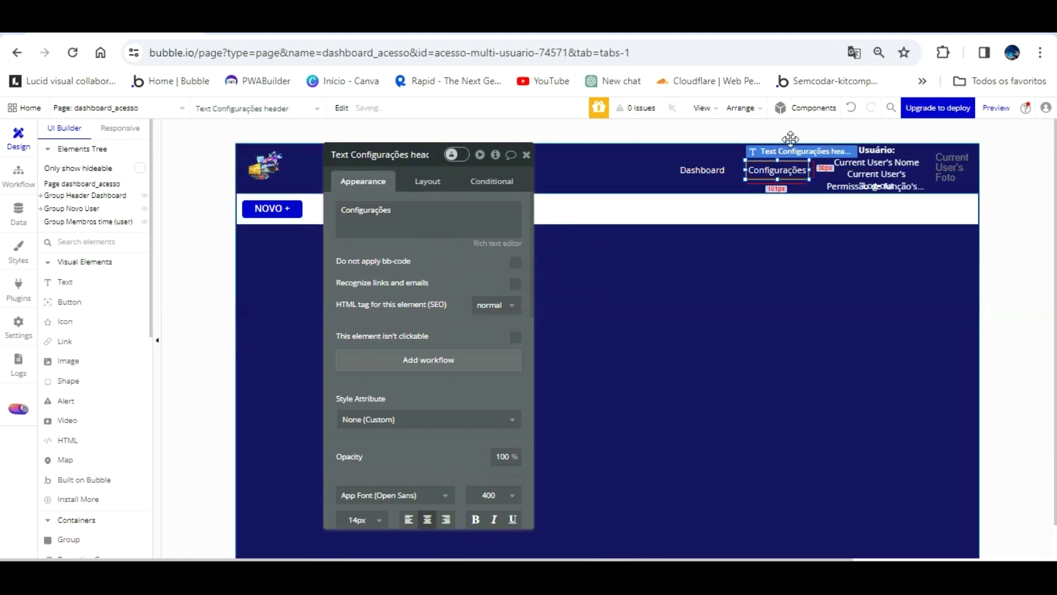
{"action": "left_click", "coordinate": [315, 32]}
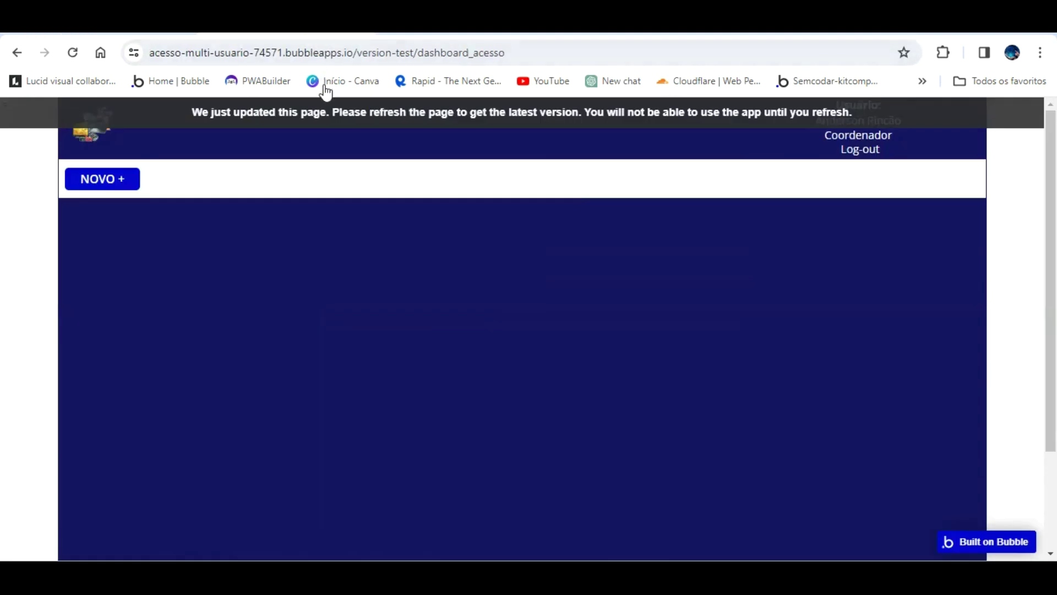
- Refresh the preview to check Dashboard and Configurações in the header, then return to the editor
{"action": "key", "text": "F5"}
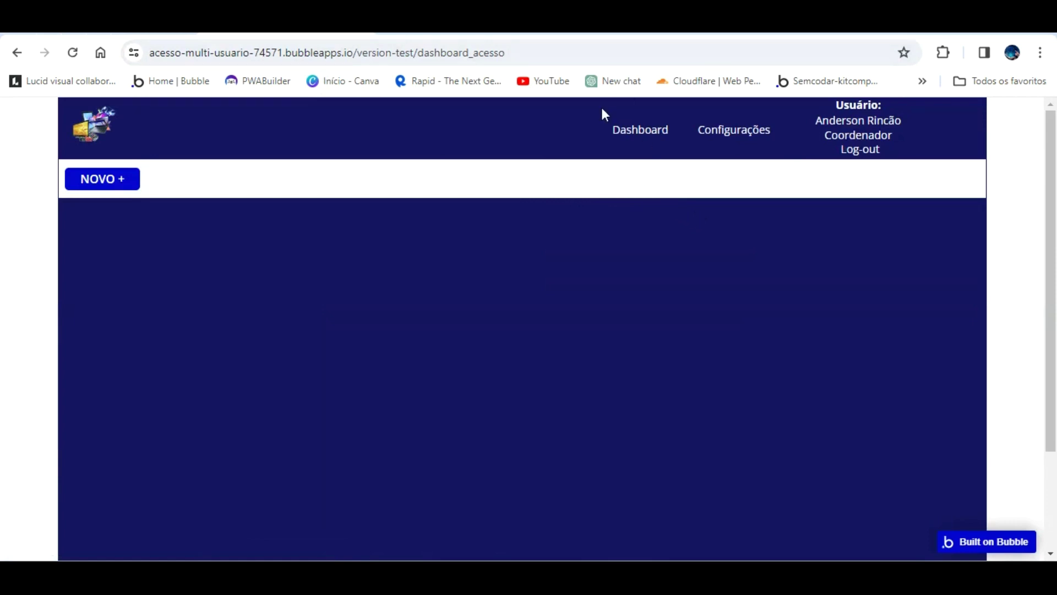
{"action": "key", "text": "ctrl+shift+Tab"}
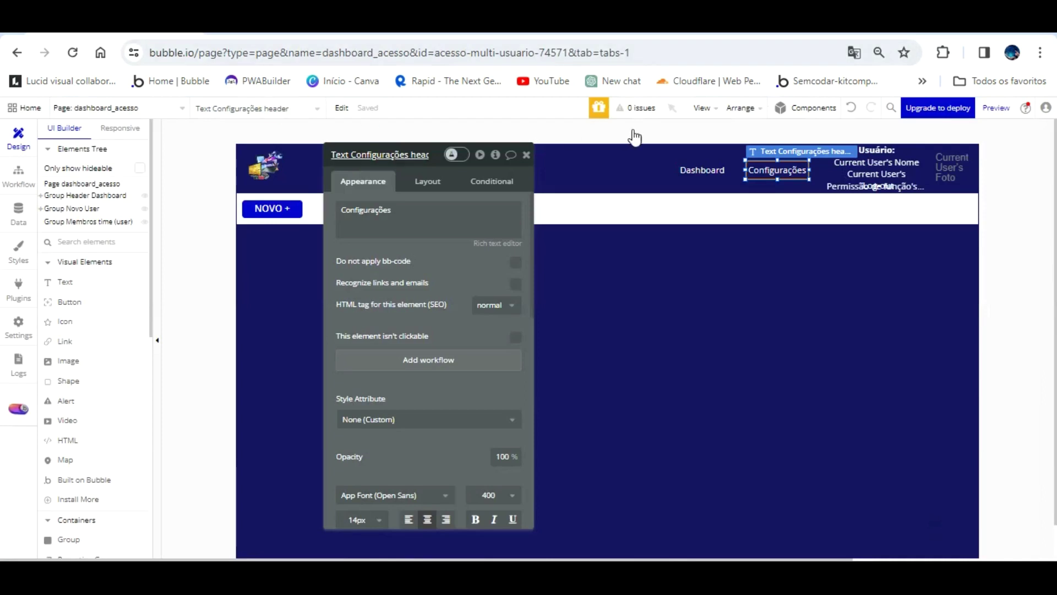
- Draw a text box at the top-left of Group Membros time reading 'Lista de Funcionários:'
{"action": "left_click", "coordinate": [614, 255]}
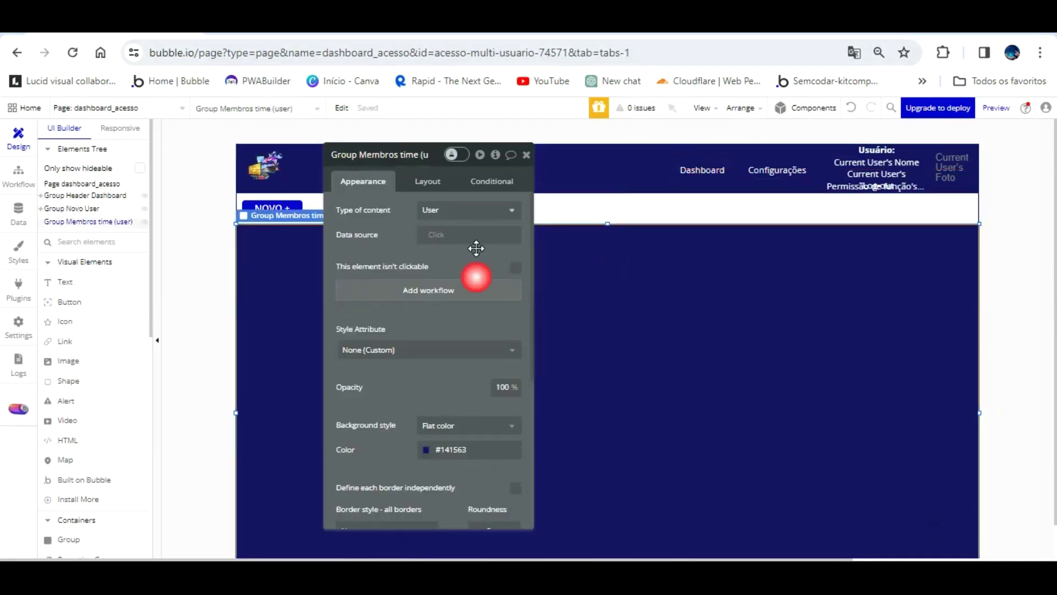
{"action": "left_click_drag", "start_coordinate": [439, 239], "coordinate": [685, 293]}
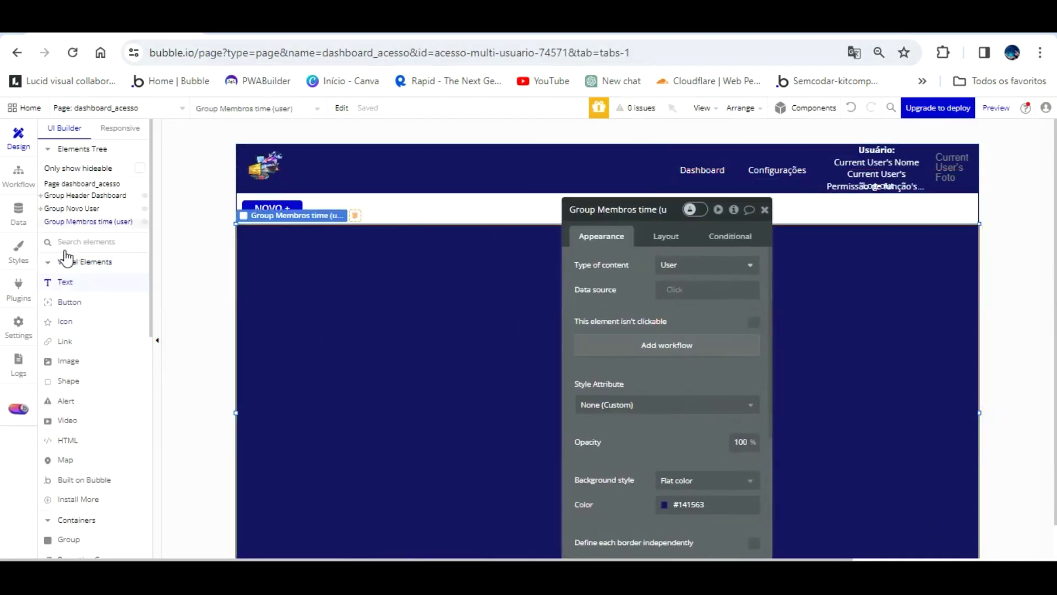
{"action": "left_click", "coordinate": [309, 231]}
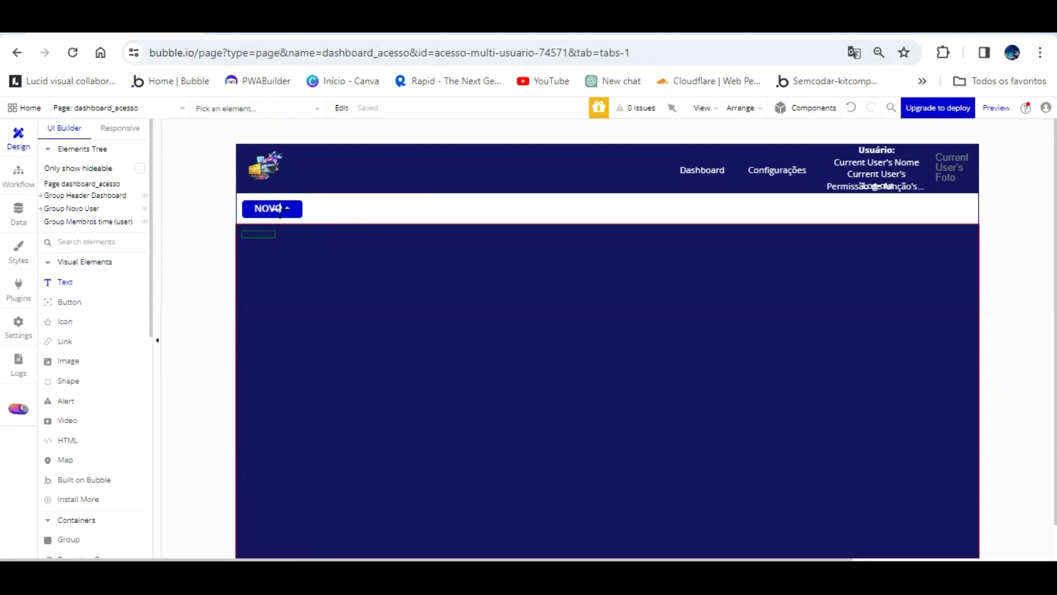
{"action": "left_click_drag", "start_coordinate": [375, 220], "coordinate": [377, 250]}
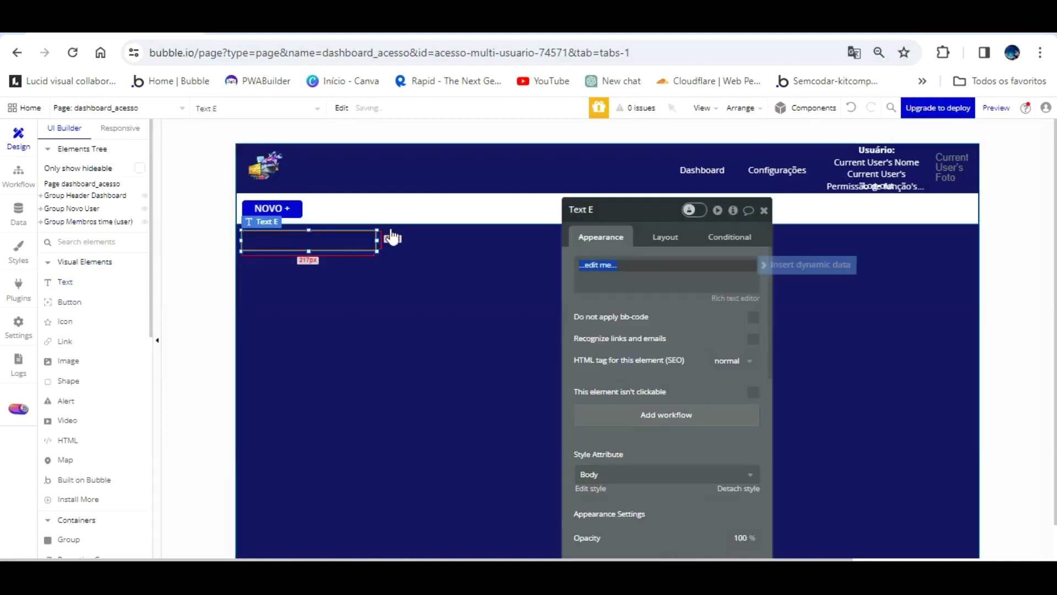
{"action": "type", "text": "Lista de Funcionários"}
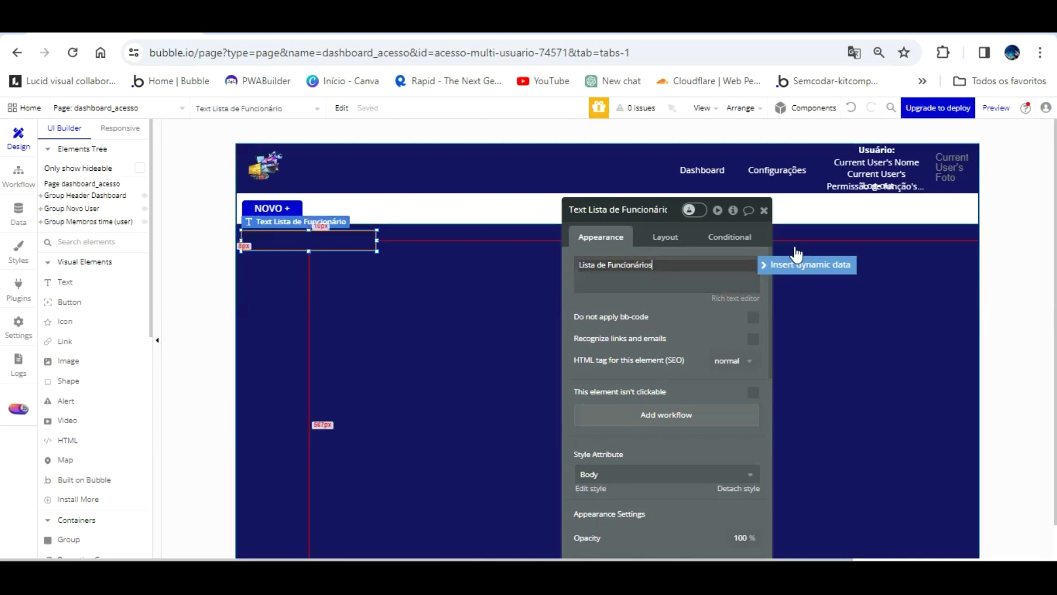
- Detach the heading's style, colour it Primary contrast white, and centre it vertically
{"action": "left_click", "coordinate": [738, 488]}
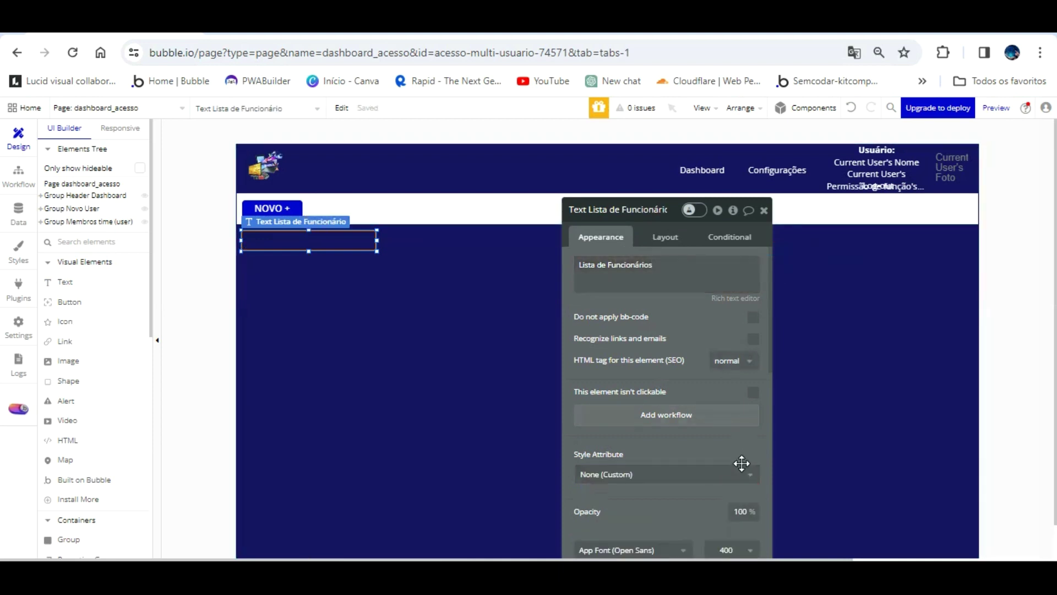
{"action": "scroll", "coordinate": [711, 423], "scroll_direction": "down", "scroll_amount": 3}
{"action": "scroll", "coordinate": [678, 390], "scroll_direction": "down", "scroll_amount": 4}
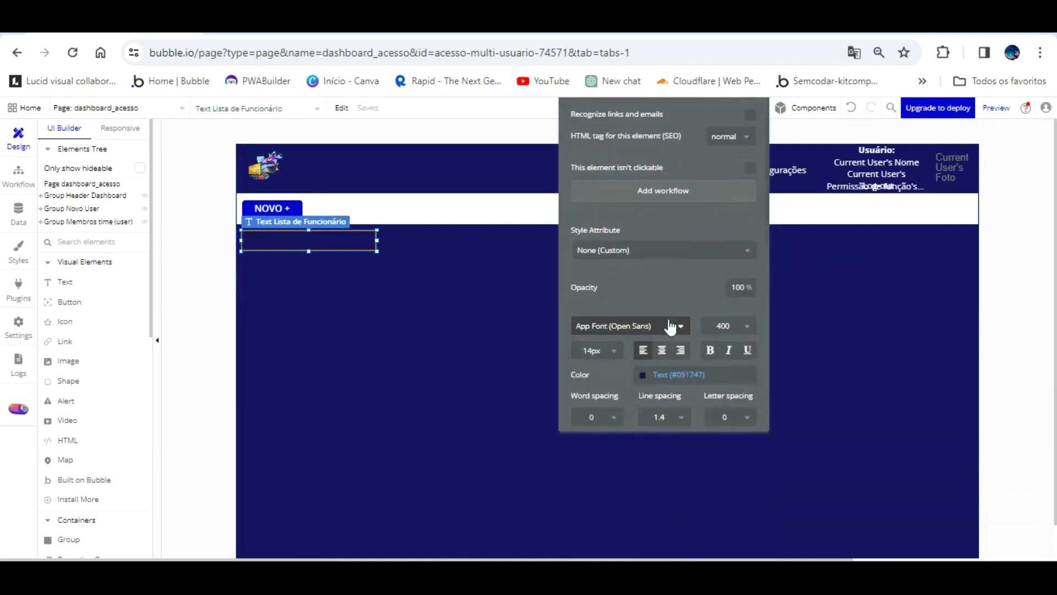
{"action": "left_click", "coordinate": [643, 214]}
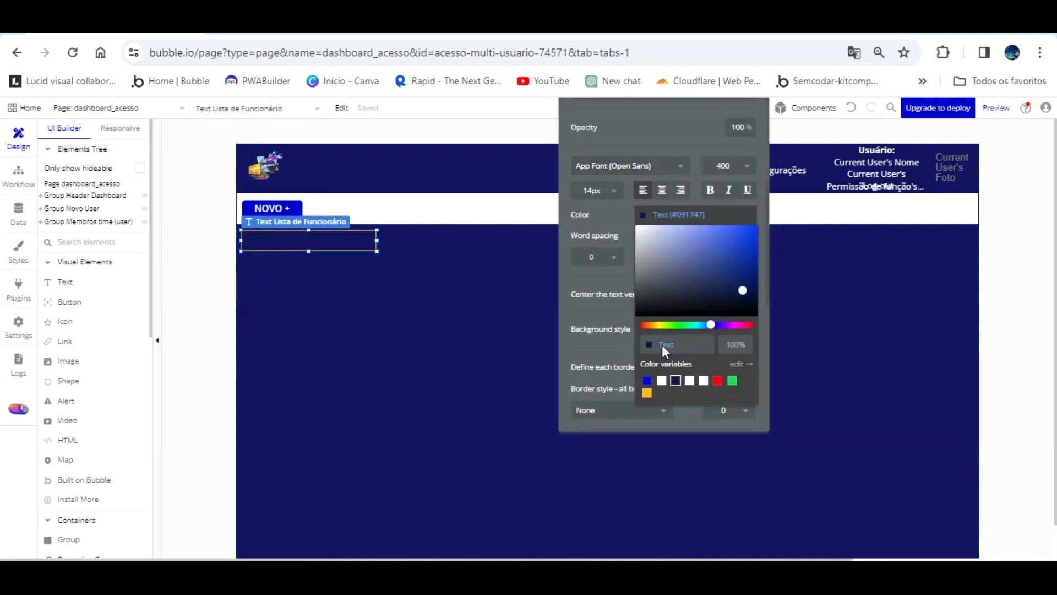
{"action": "left_click", "coordinate": [662, 380]}
{"action": "left_click", "coordinate": [604, 275]}
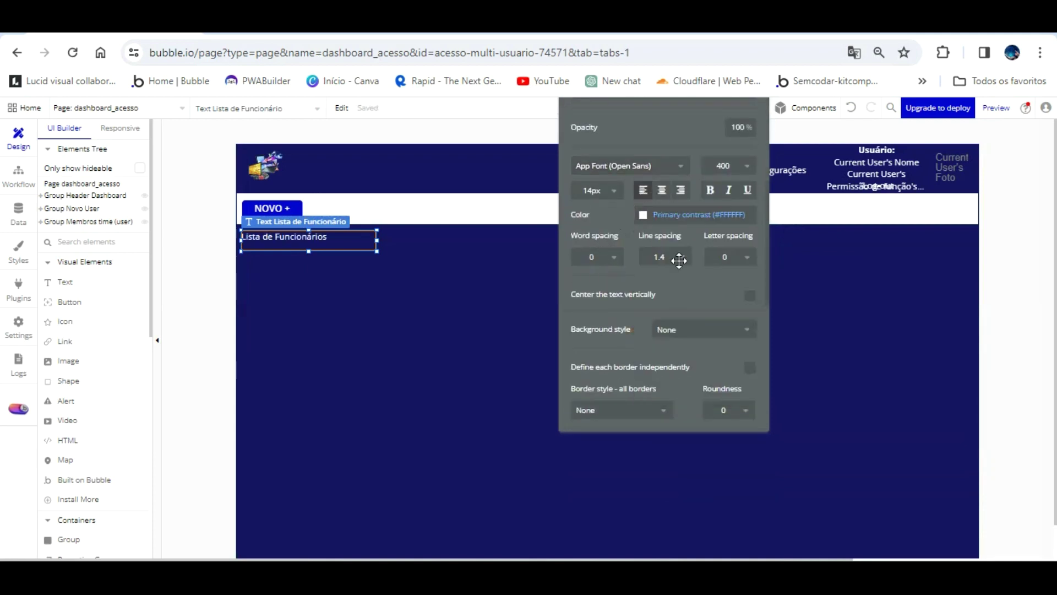
{"action": "left_click", "coordinate": [750, 295]}
{"action": "left_click_drag", "start_coordinate": [653, 285], "coordinate": [692, 347]}
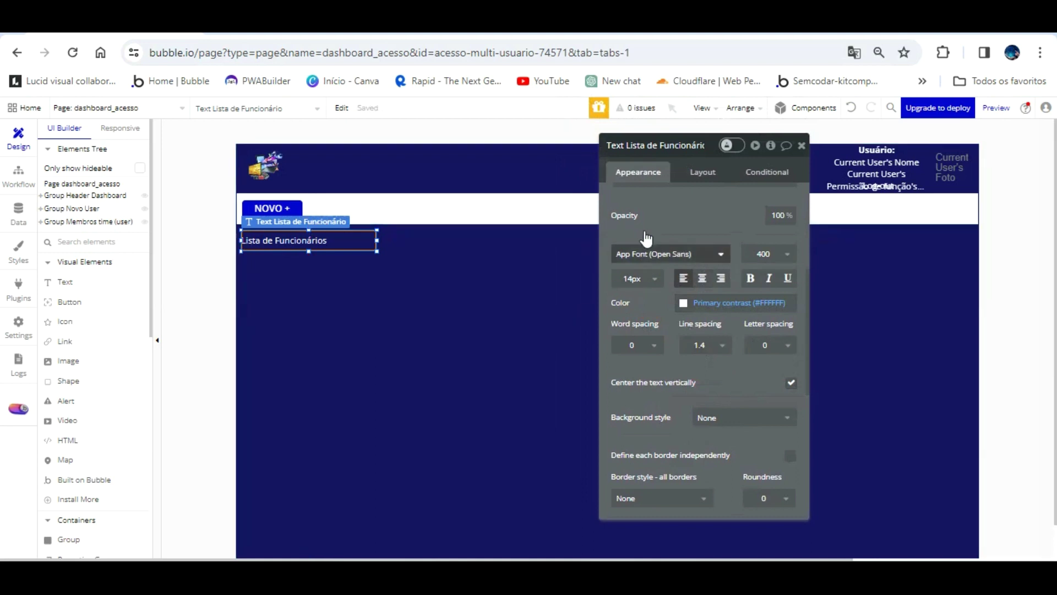
- Set the heading font size to 18 and nudge it slightly upward
{"action": "left_click", "coordinate": [642, 272]}
{"action": "left_click", "coordinate": [642, 278]}
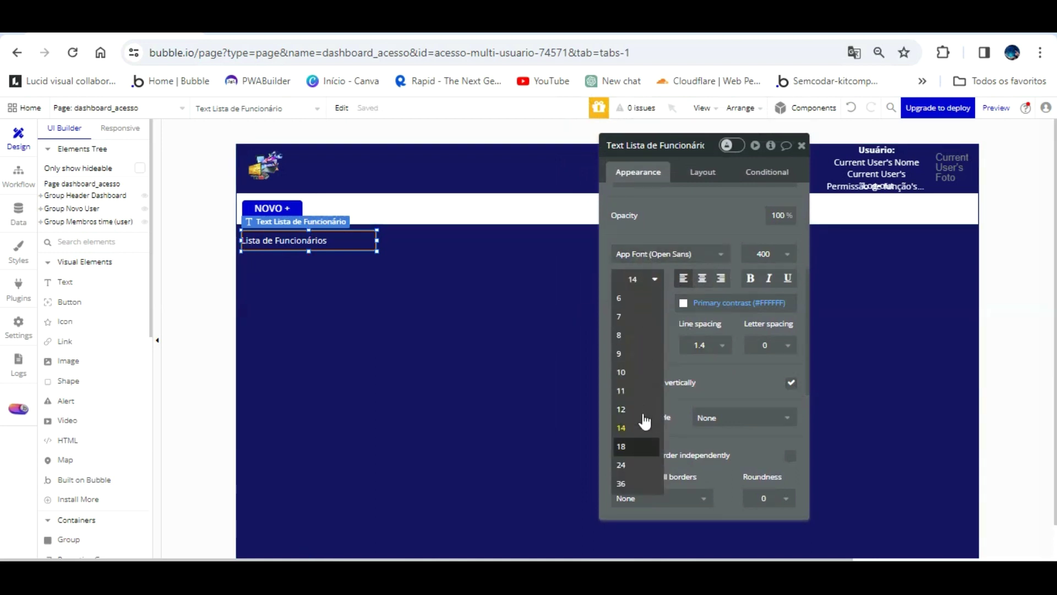
{"action": "left_click", "coordinate": [642, 442]}
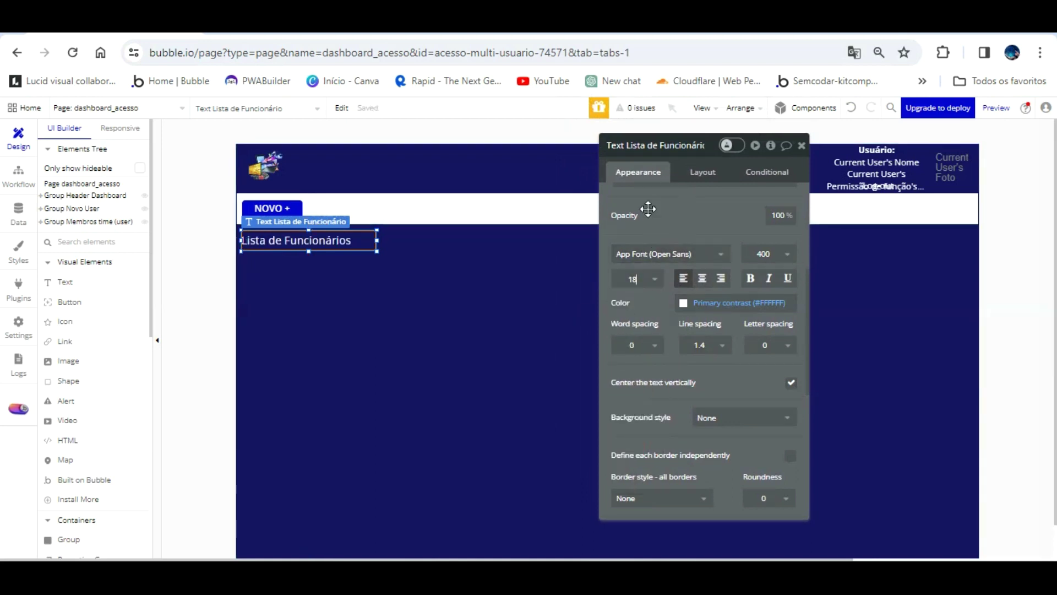
{"action": "scroll", "coordinate": [666, 231], "scroll_direction": "up", "scroll_amount": 4}
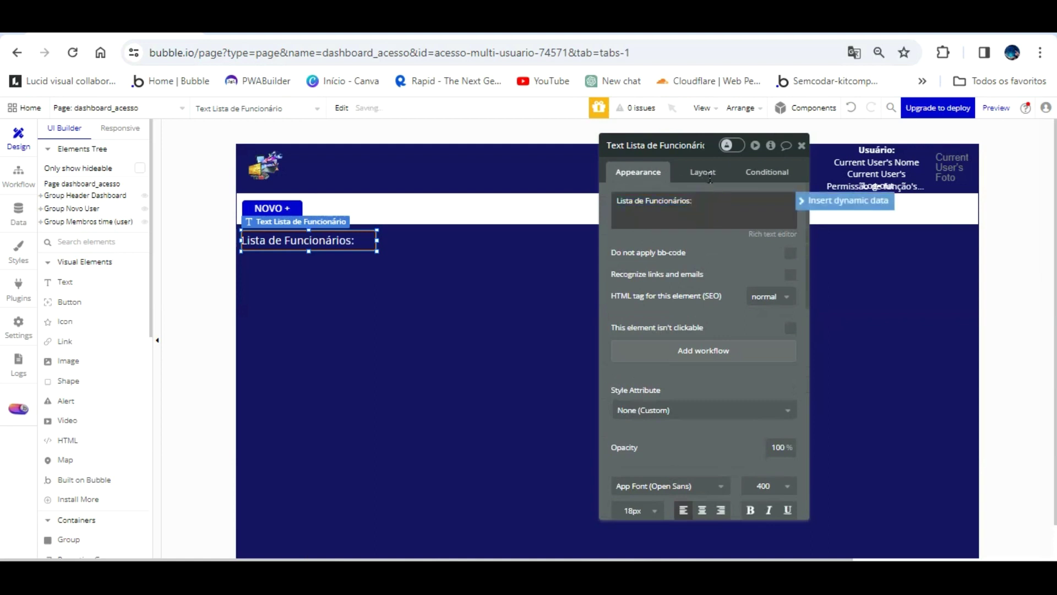
{"action": "left_click", "coordinate": [725, 273]}
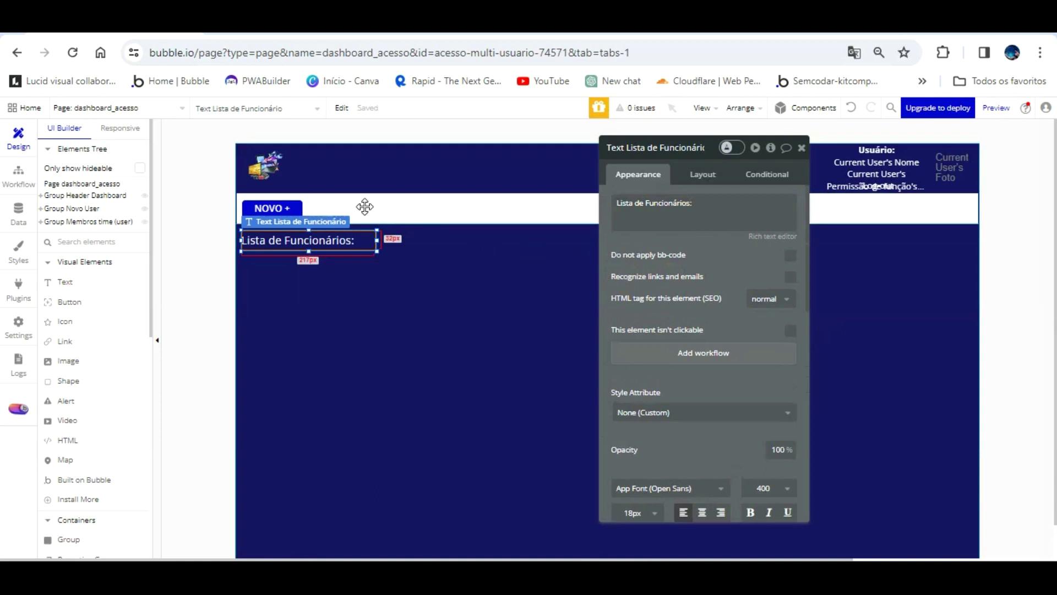
{"action": "left_click_drag", "start_coordinate": [361, 213], "coordinate": [362, 207]}
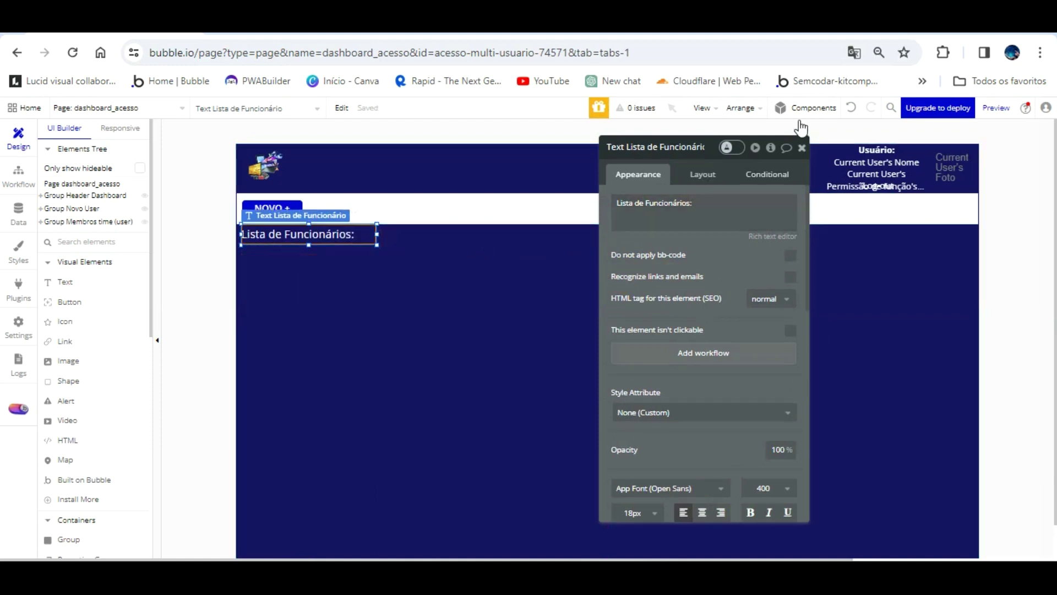
{"action": "left_click", "coordinate": [801, 148]}
{"action": "left_click", "coordinate": [427, 306]}
{"action": "scroll", "coordinate": [402, 288], "scroll_direction": "down", "scroll_amount": 2}
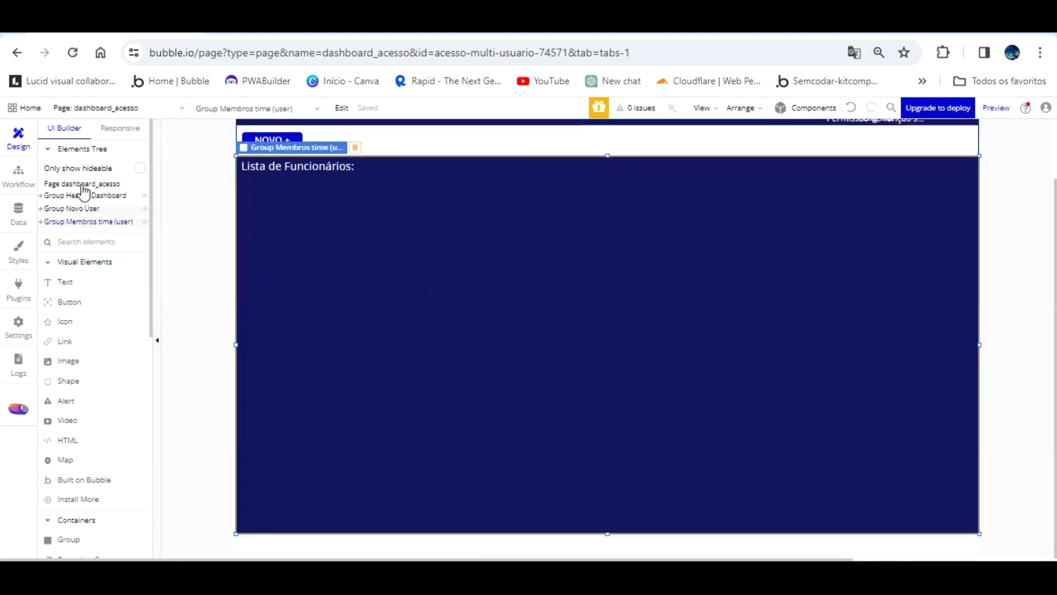
- Draw a RepeatingGroup filling the members area and name it Lista de user
{"action": "scroll", "coordinate": [101, 410], "scroll_direction": "down", "scroll_amount": 1}
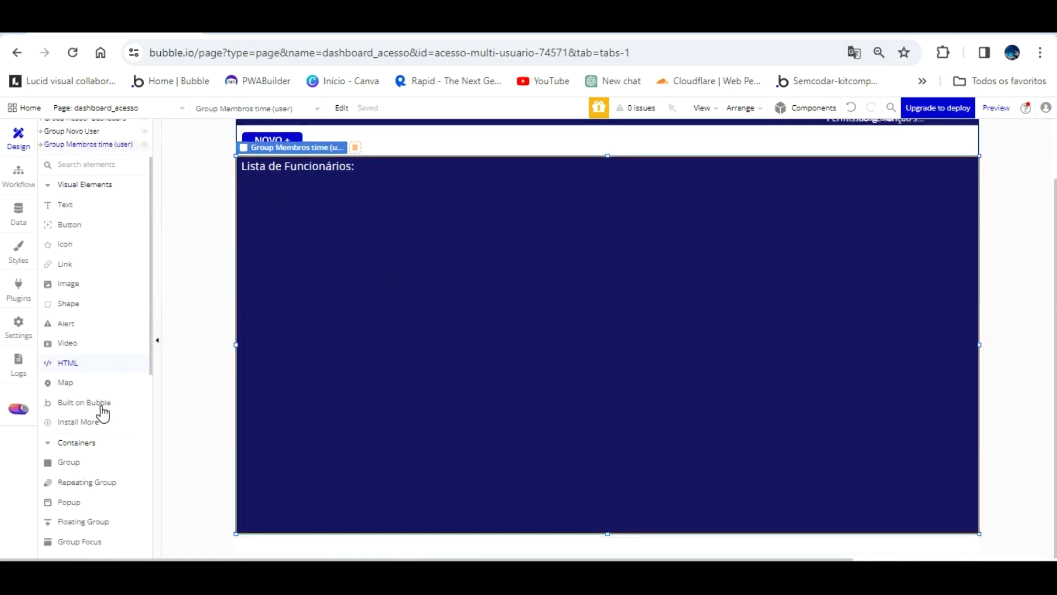
{"action": "left_click", "coordinate": [107, 458]}
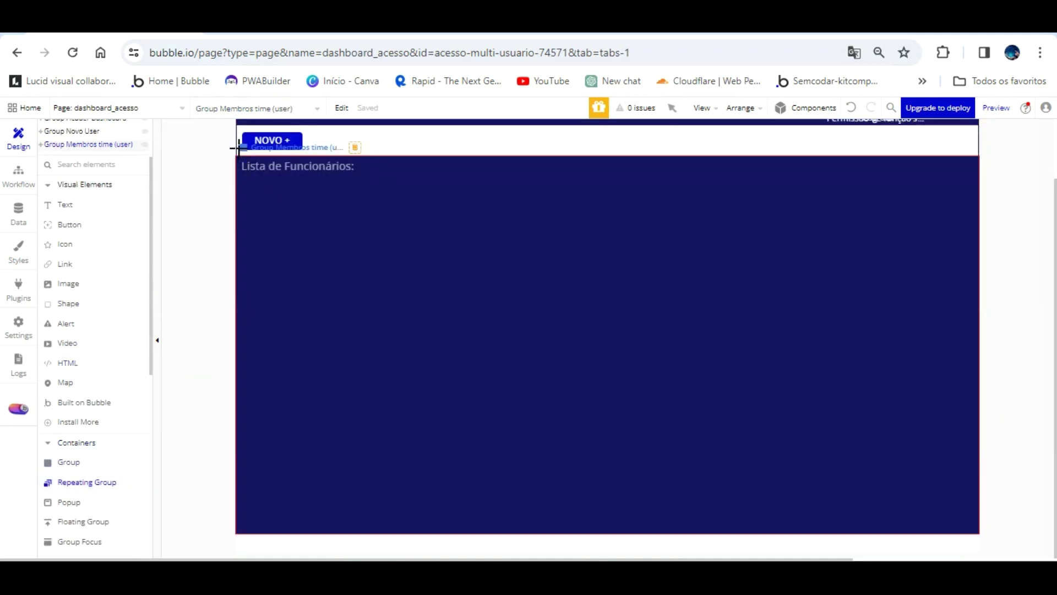
{"action": "mouse_move", "coordinate": [240, 176]}
{"action": "left_mouse_down"}
{"action": "mouse_move", "coordinate": [385, 324]}
{"action": "mouse_move", "coordinate": [982, 461]}
{"action": "mouse_move", "coordinate": [972, 460]}
{"action": "mouse_move", "coordinate": [973, 526]}
{"action": "left_mouse_up"}
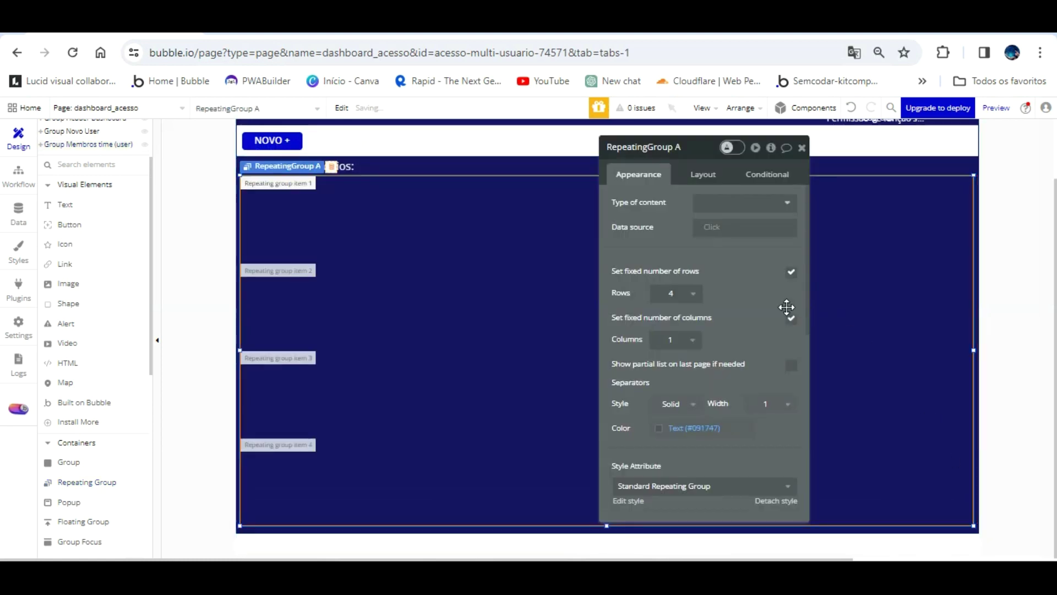
{"action": "double_click", "coordinate": [690, 151]}
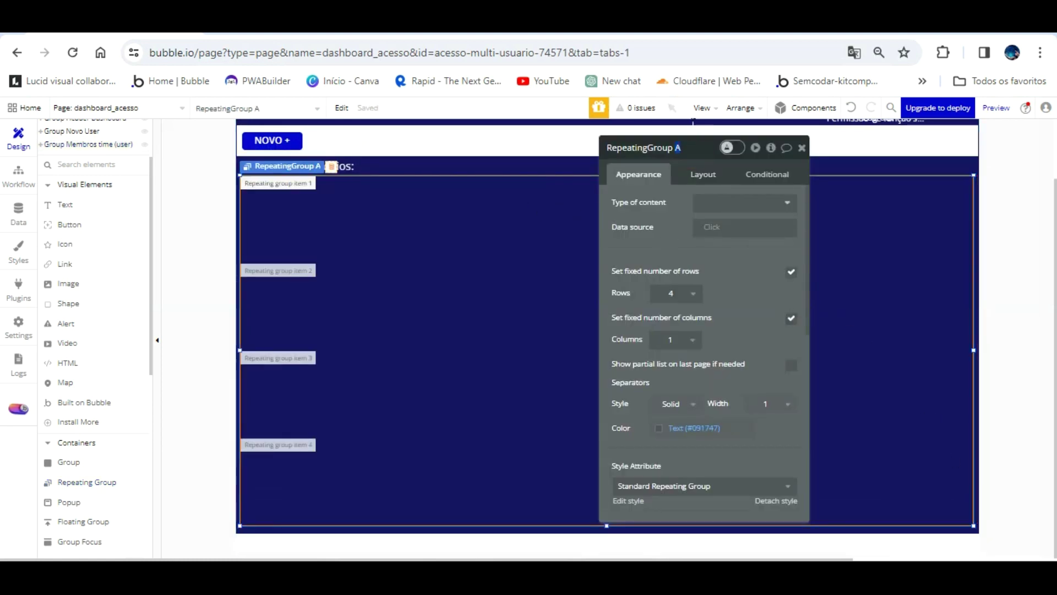
{"action": "type", "text": "Lista de user"}
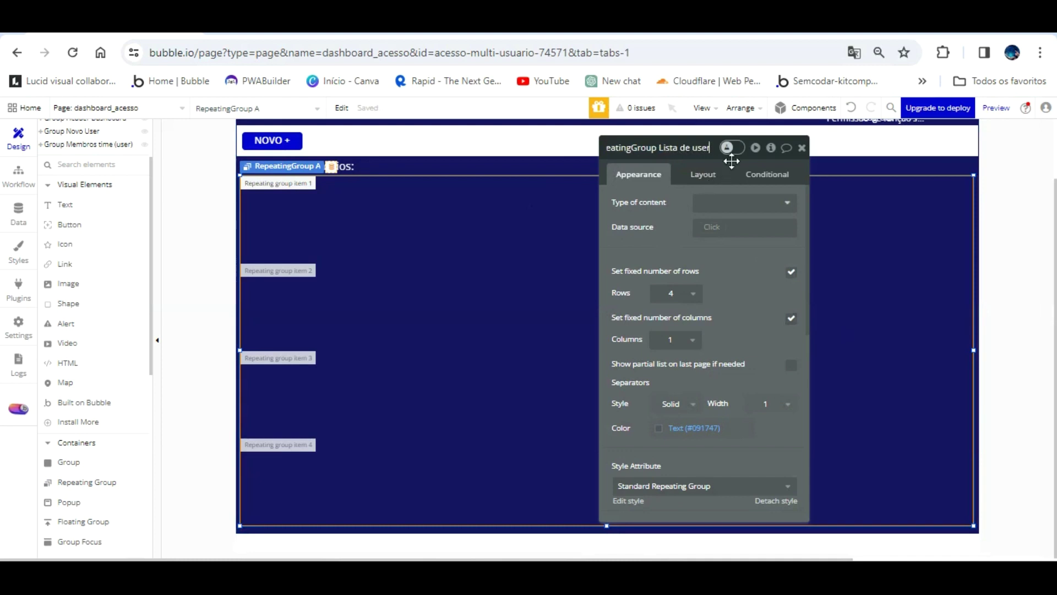
{"action": "key", "text": "Return"}
- Set the list's content type to User with data source Search for Users
{"action": "left_click", "coordinate": [736, 203]}
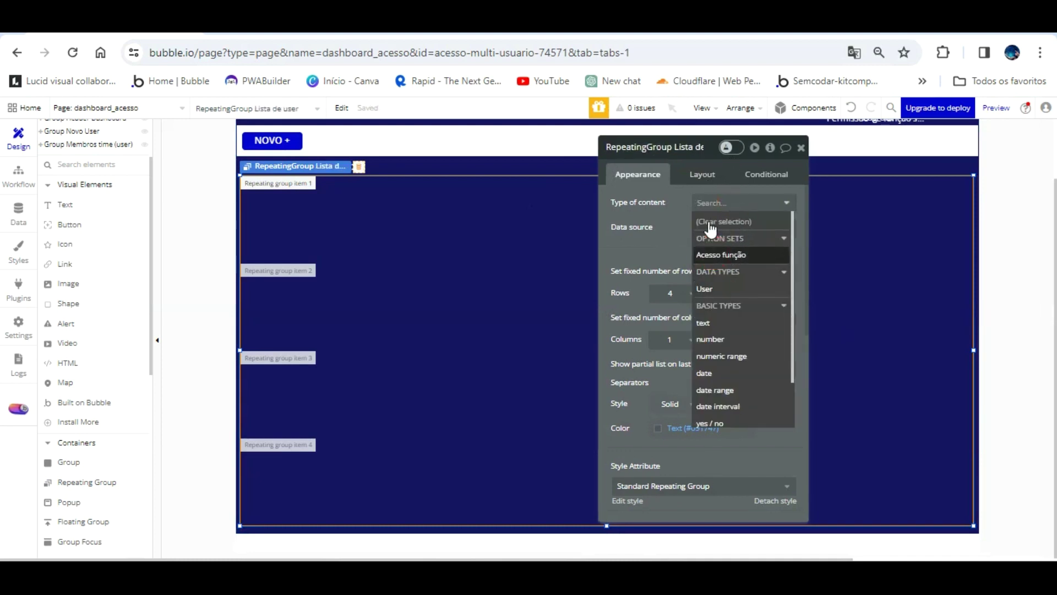
{"action": "left_click", "coordinate": [716, 289]}
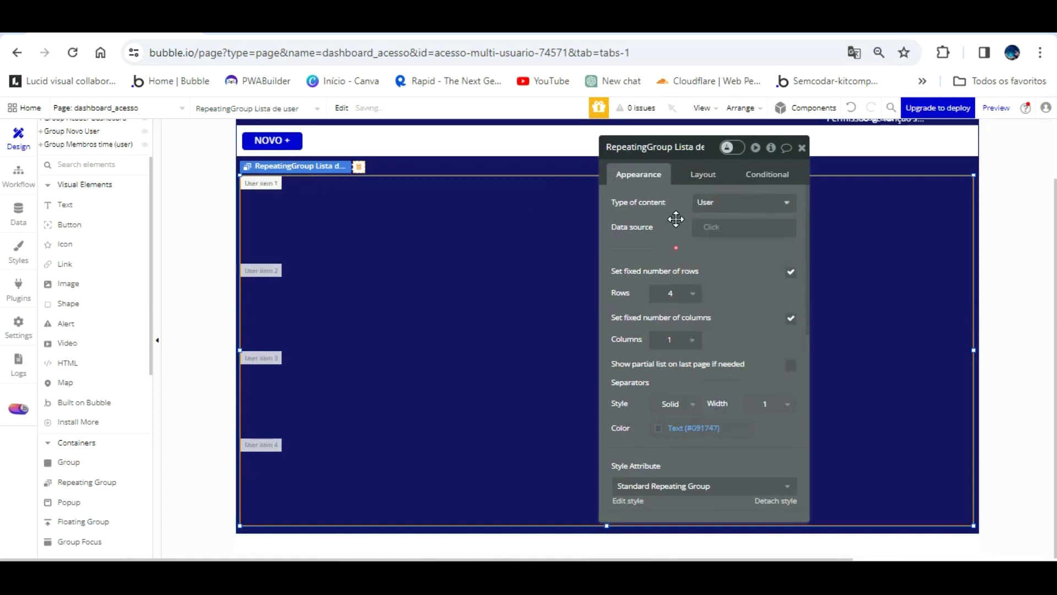
{"action": "left_click", "coordinate": [713, 228]}
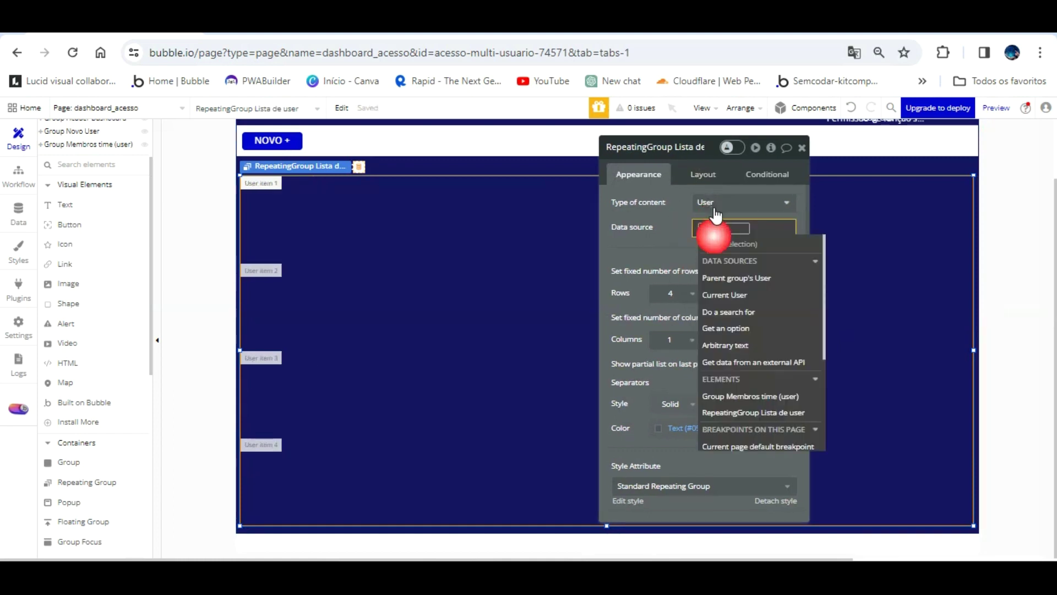
{"action": "left_click", "coordinate": [751, 312]}
{"action": "left_click", "coordinate": [577, 172]}
{"action": "left_click", "coordinate": [517, 209]}
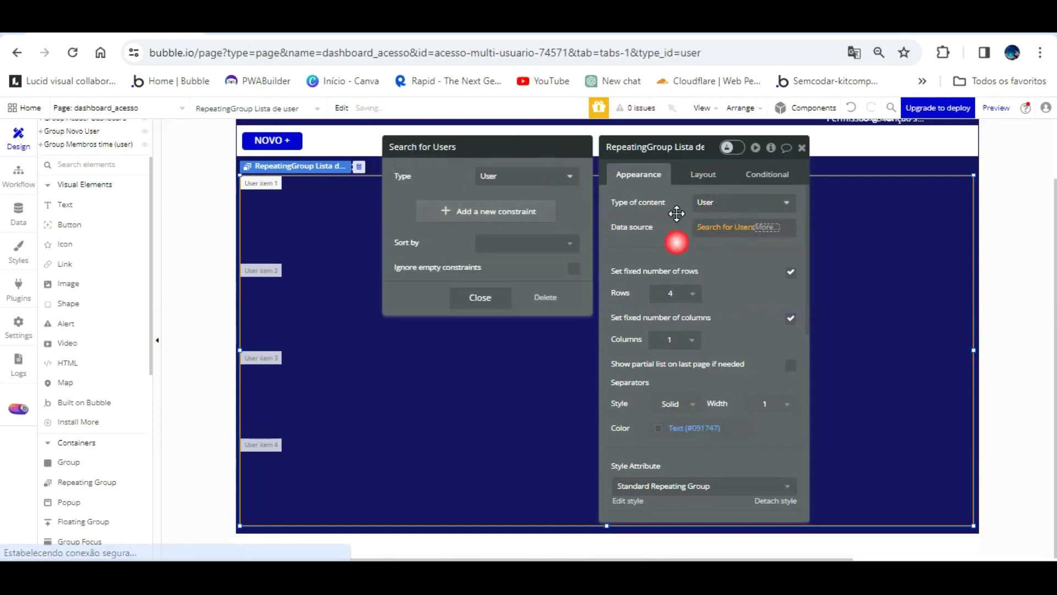
{"action": "left_click", "coordinate": [676, 242]}
- Unfix the number of rows, set minimum row height to 50 px, and adjust row height
{"action": "left_click", "coordinate": [692, 293]}
{"action": "left_click", "coordinate": [747, 271]}
{"action": "left_click", "coordinate": [792, 273]}
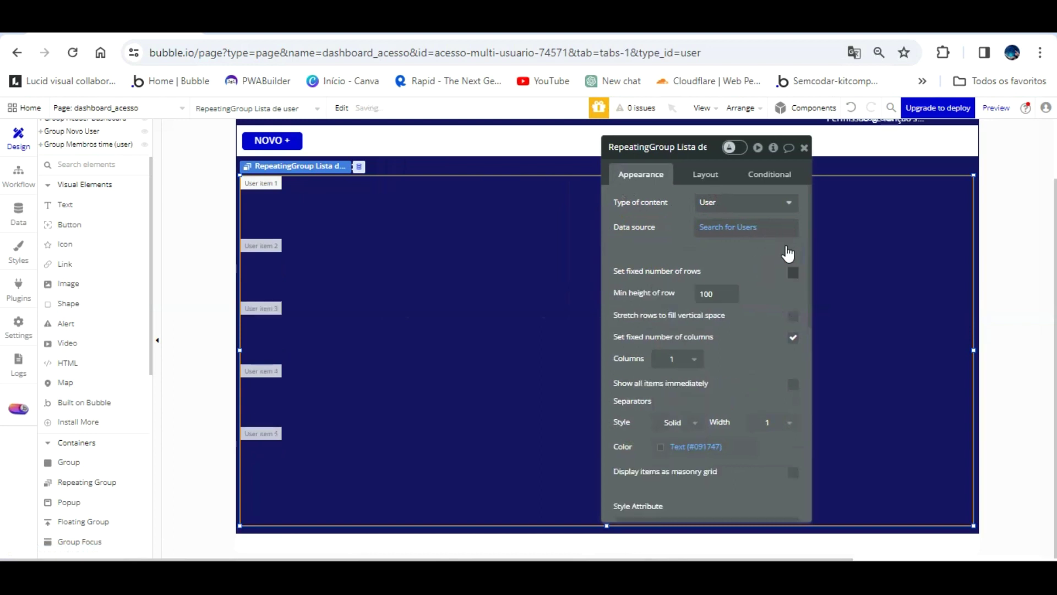
{"action": "key", "text": "ctrl+a"}
{"action": "type", "text": "5"}
{"action": "left_click", "coordinate": [735, 245]}
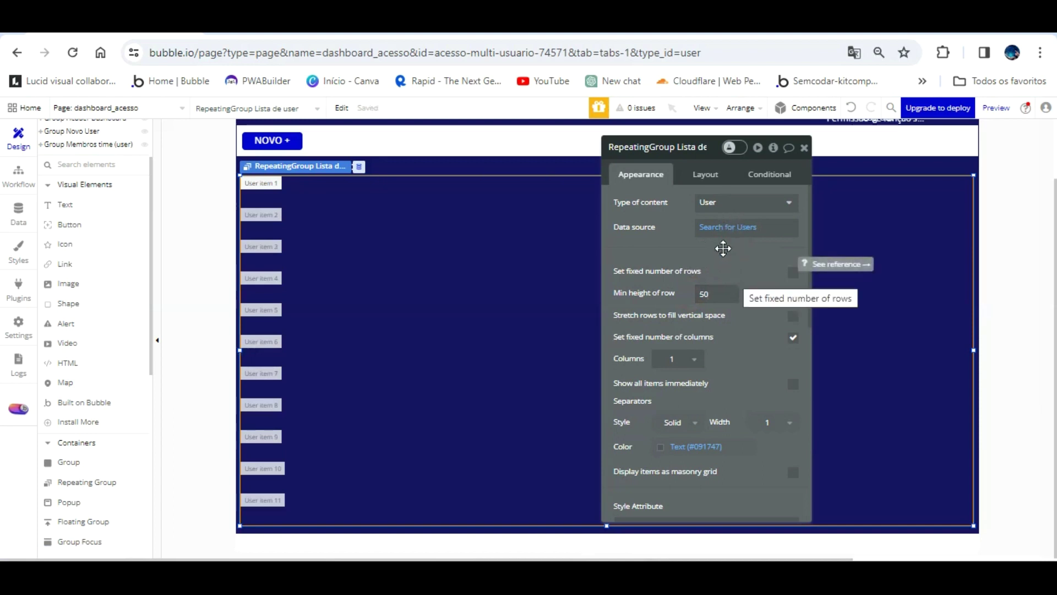
{"action": "left_click", "coordinate": [334, 190]}
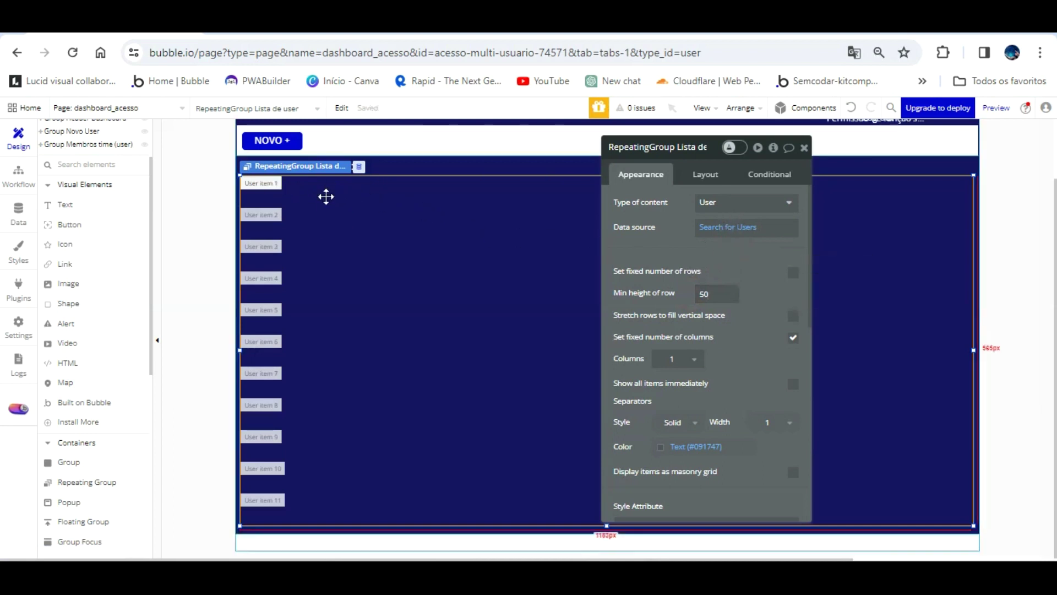
{"action": "double_click", "coordinate": [713, 293]}
{"action": "type", "text": "6"}
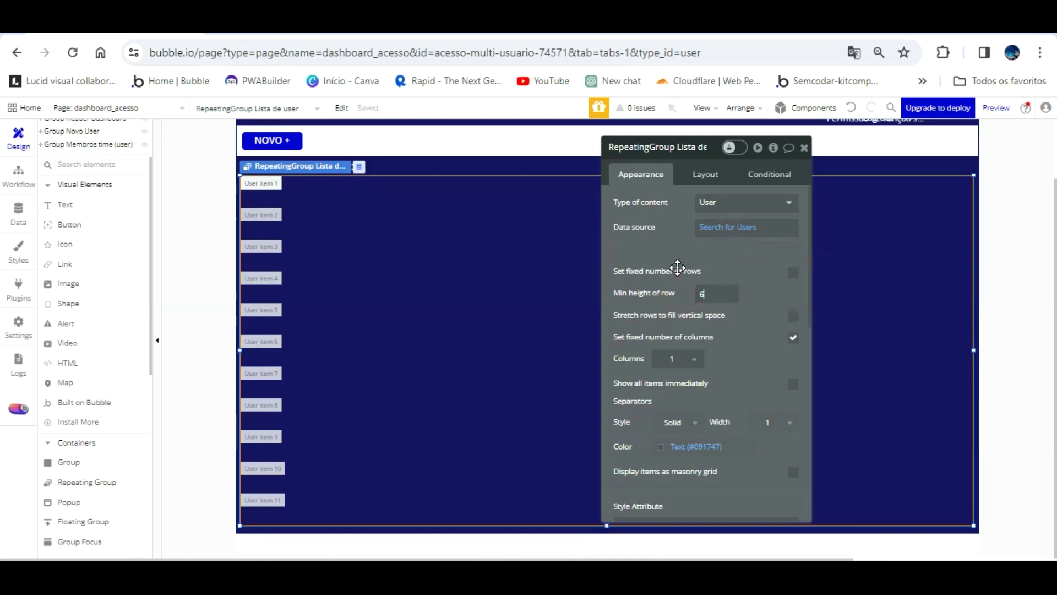
- Detach the list's style and give it a flat #FFFFFF white background
{"action": "scroll", "coordinate": [755, 275], "scroll_direction": "down", "scroll_amount": 4}
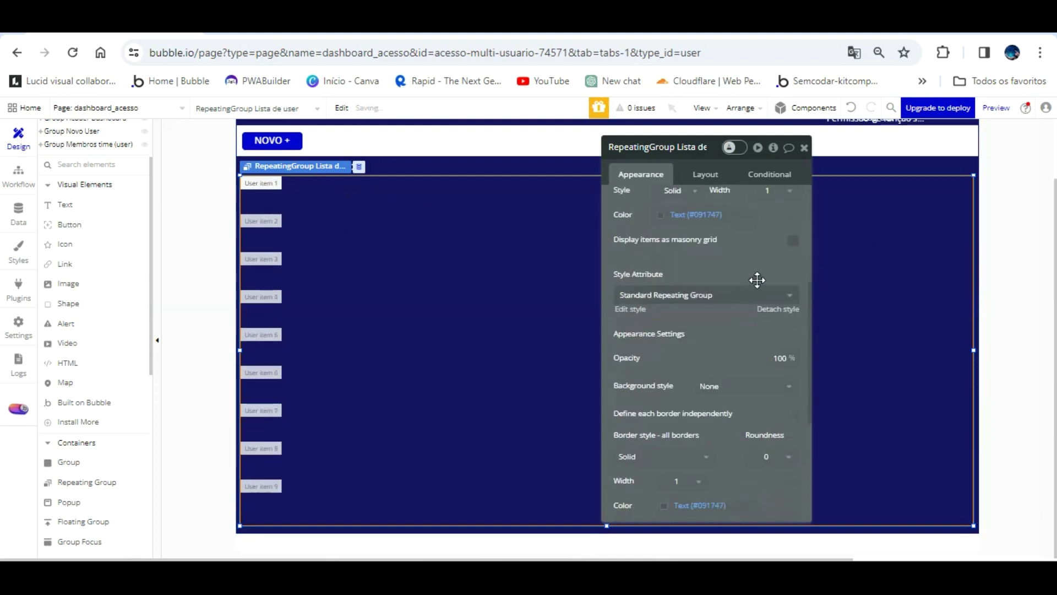
{"action": "left_click", "coordinate": [777, 309]}
{"action": "left_click", "coordinate": [738, 370]}
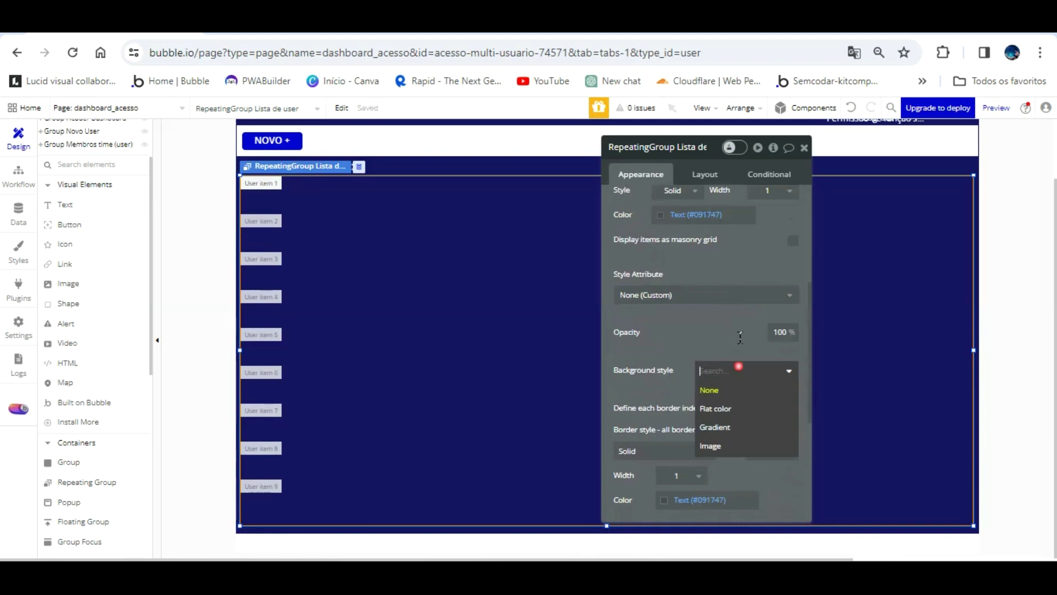
{"action": "left_click", "coordinate": [737, 406]}
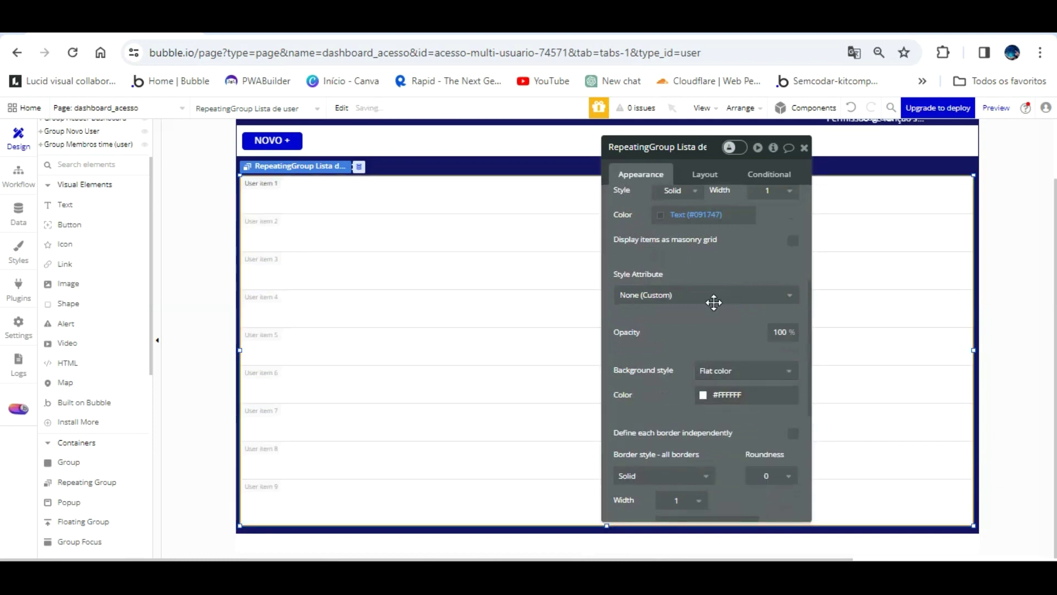
{"action": "scroll", "coordinate": [744, 234], "scroll_direction": "up", "scroll_amount": 2}
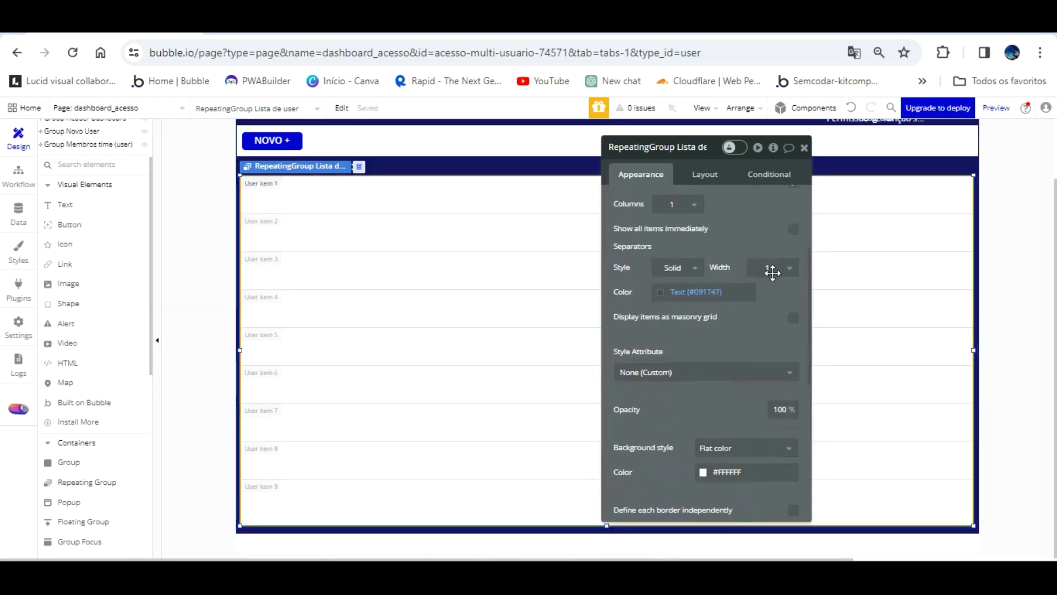
{"action": "left_click", "coordinate": [553, 154]}
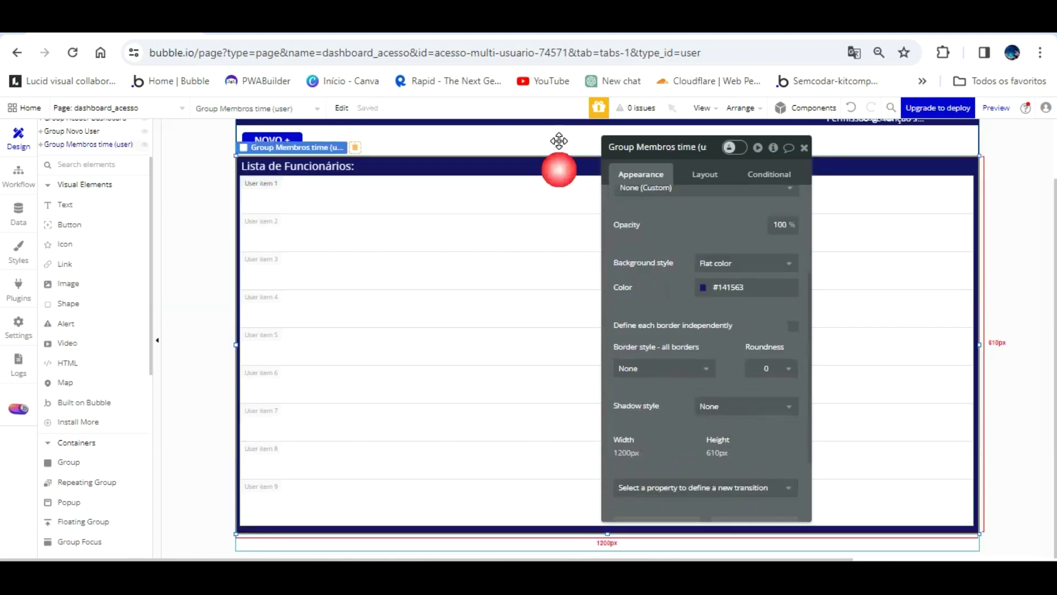
{"action": "left_click", "coordinate": [488, 177]}
- Reload the preview to check the white employee list, then reselect Group Membros time in the editor
{"action": "left_click", "coordinate": [286, 23]}
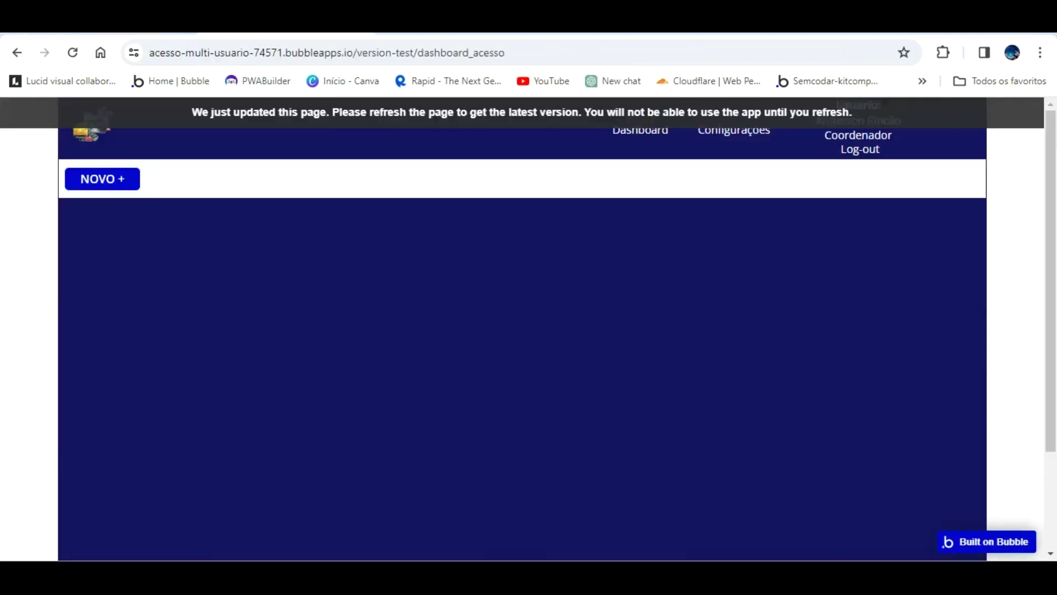
{"action": "key", "text": "F5"}
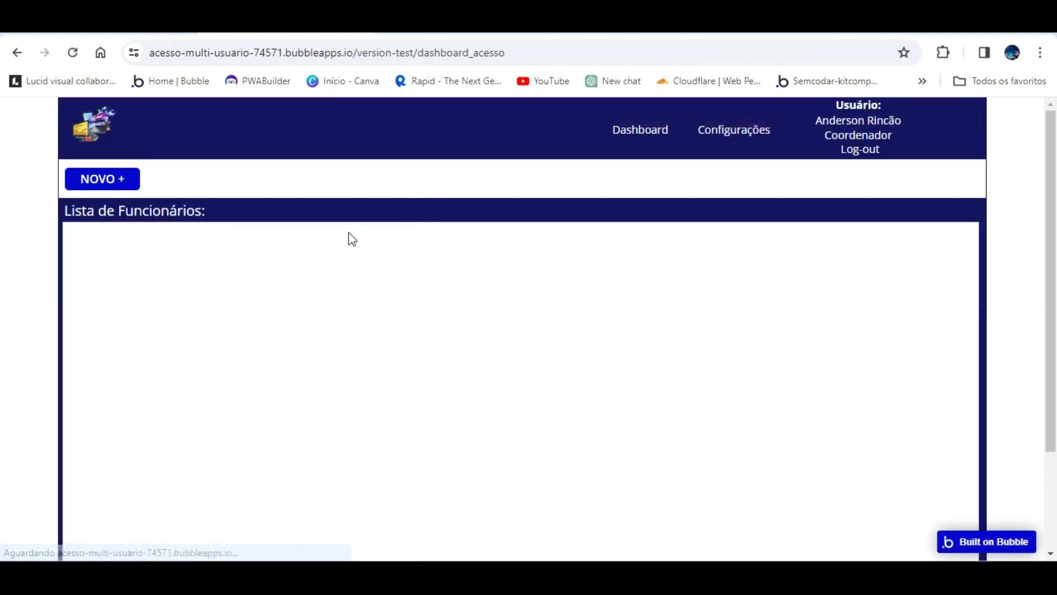
{"action": "scroll", "coordinate": [321, 279], "scroll_direction": "down", "scroll_amount": 2}
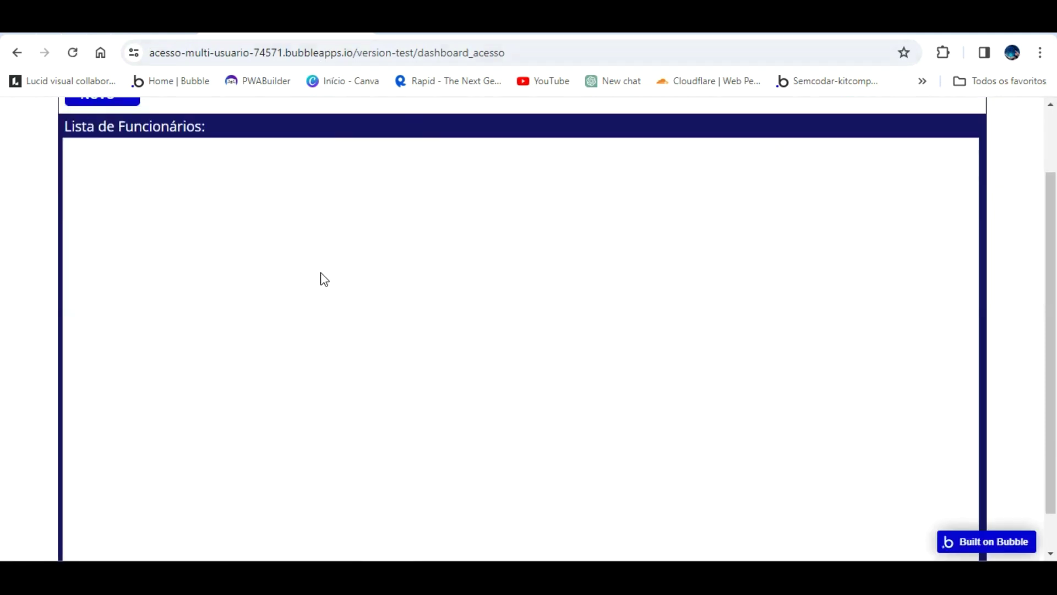
{"action": "scroll", "coordinate": [317, 282], "scroll_direction": "up", "scroll_amount": 2}
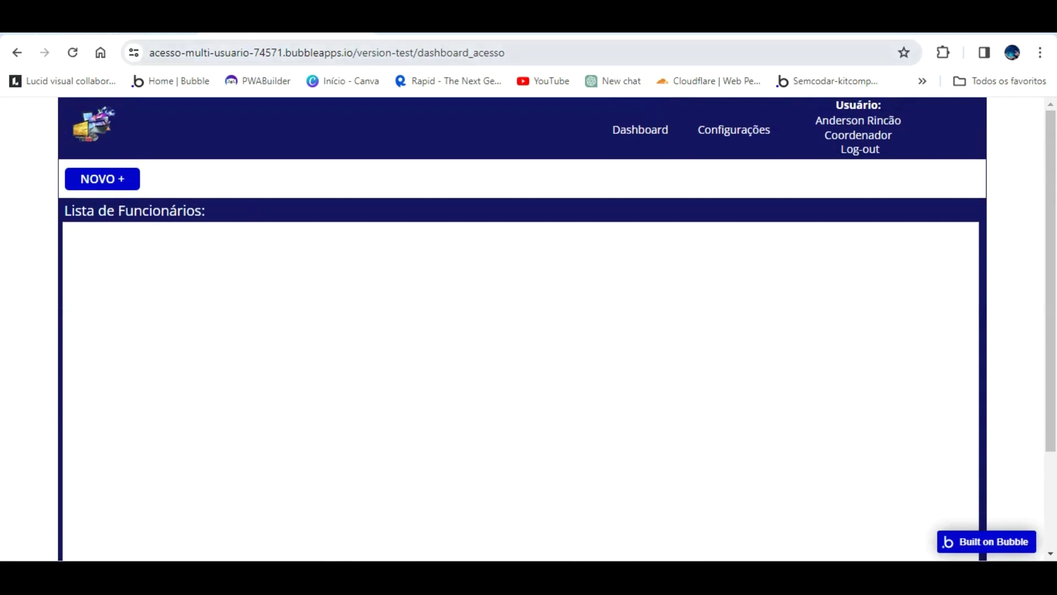
{"action": "left_click", "coordinate": [110, 26]}
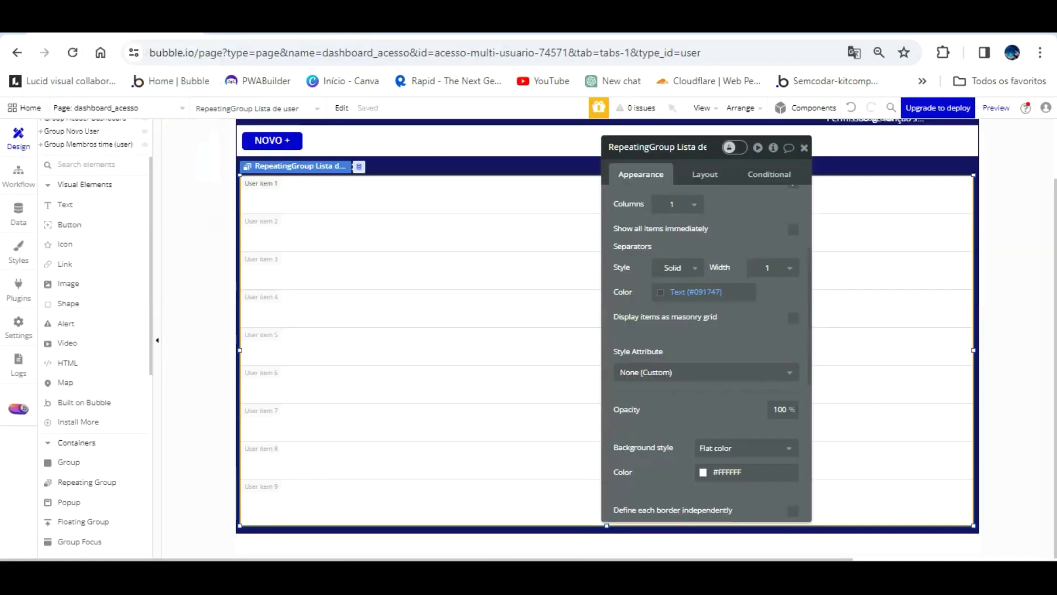
{"action": "left_click", "coordinate": [286, 26]}
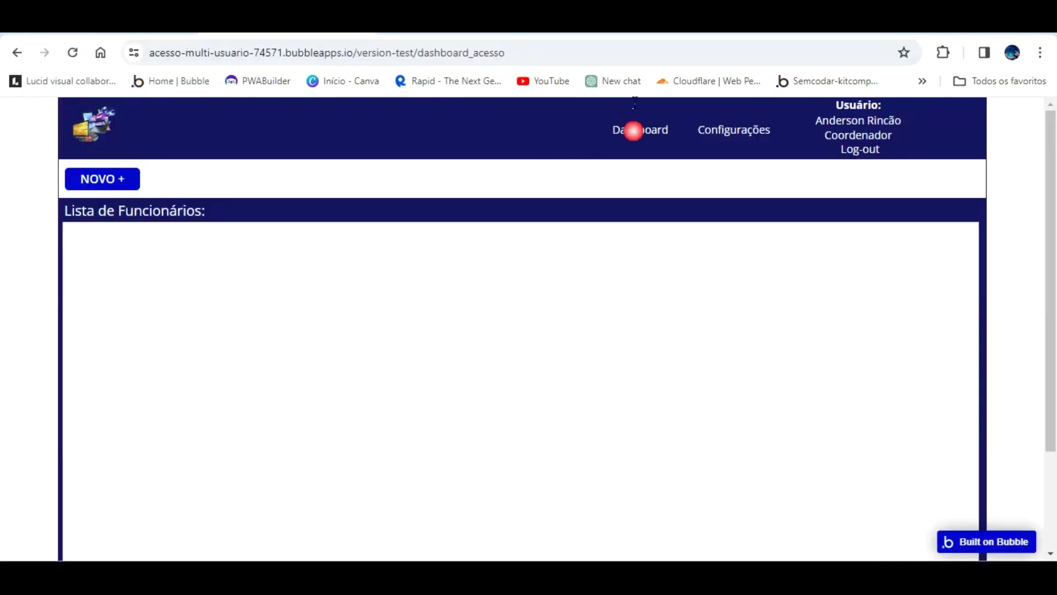
{"action": "left_click", "coordinate": [110, 26]}
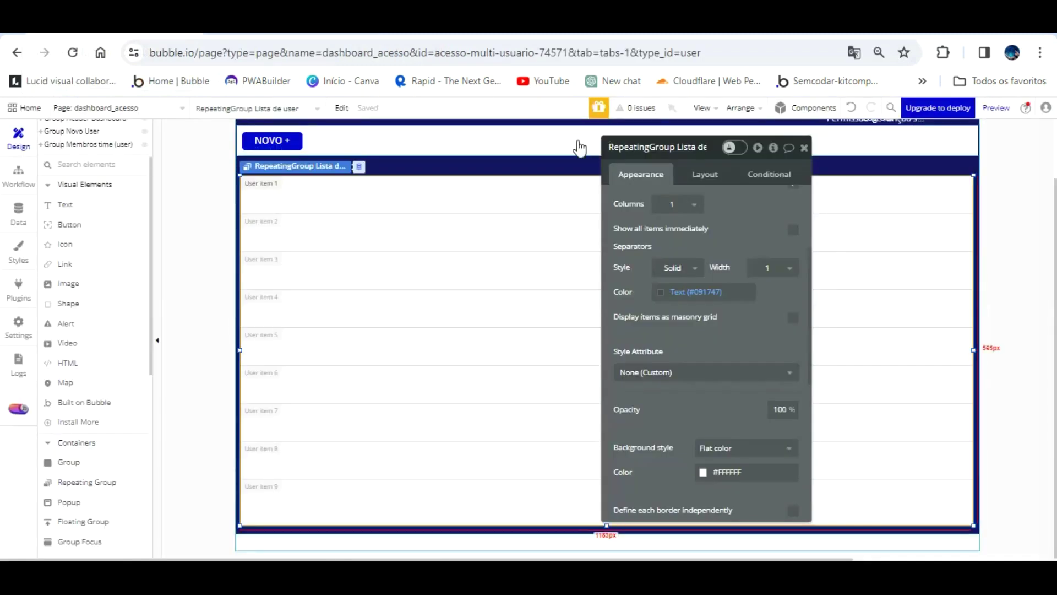
{"action": "left_click", "coordinate": [575, 160]}
- Widen the Dashboard header text and centre it horizontally in the navy header
{"action": "left_click_drag", "start_coordinate": [683, 147], "coordinate": [904, 286]}
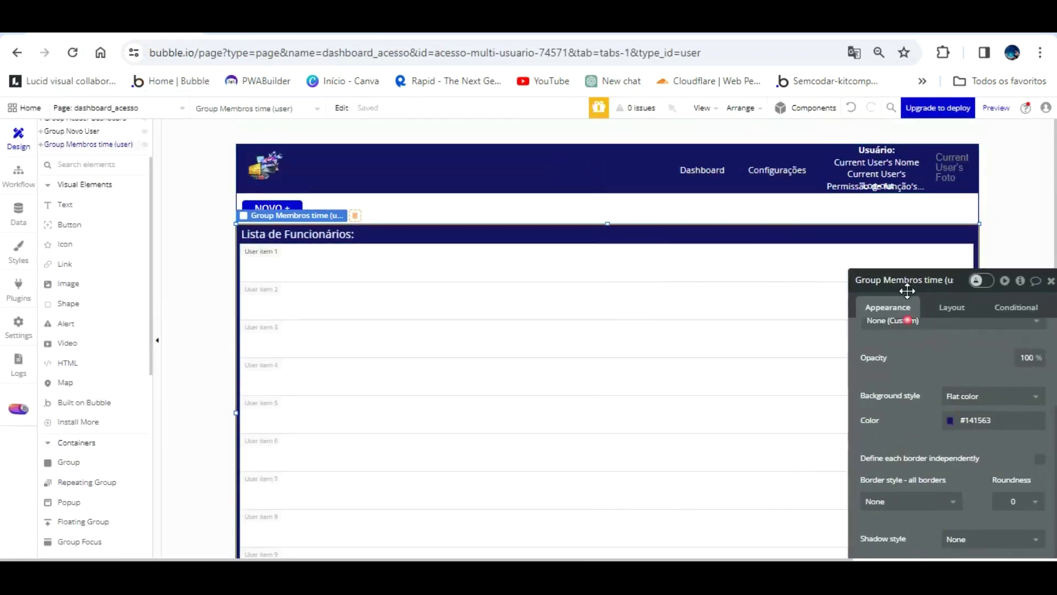
{"action": "left_click", "coordinate": [704, 147]}
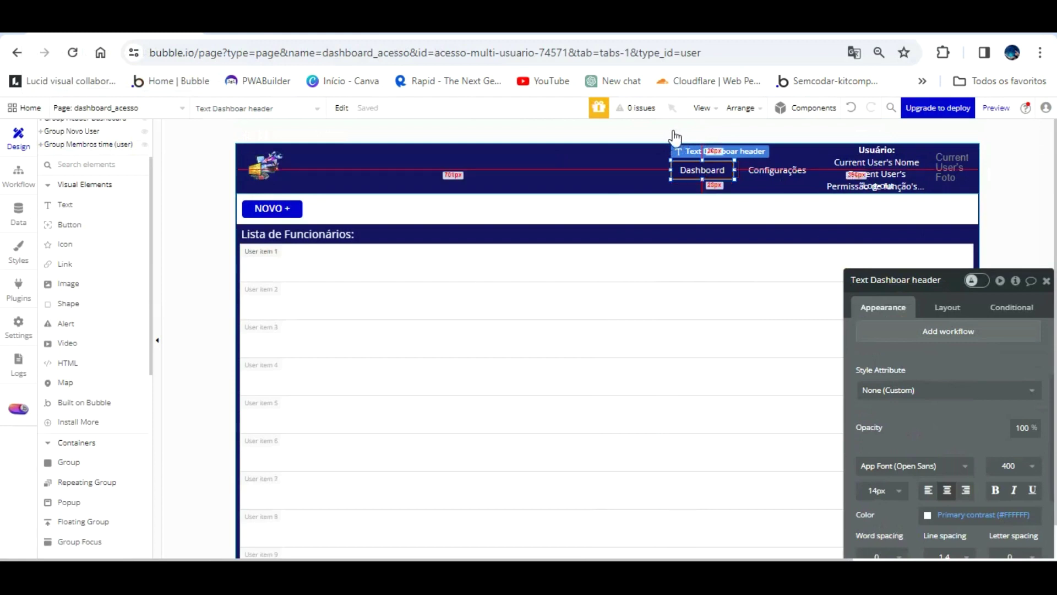
{"action": "left_click_drag", "start_coordinate": [670, 161], "coordinate": [551, 118]}
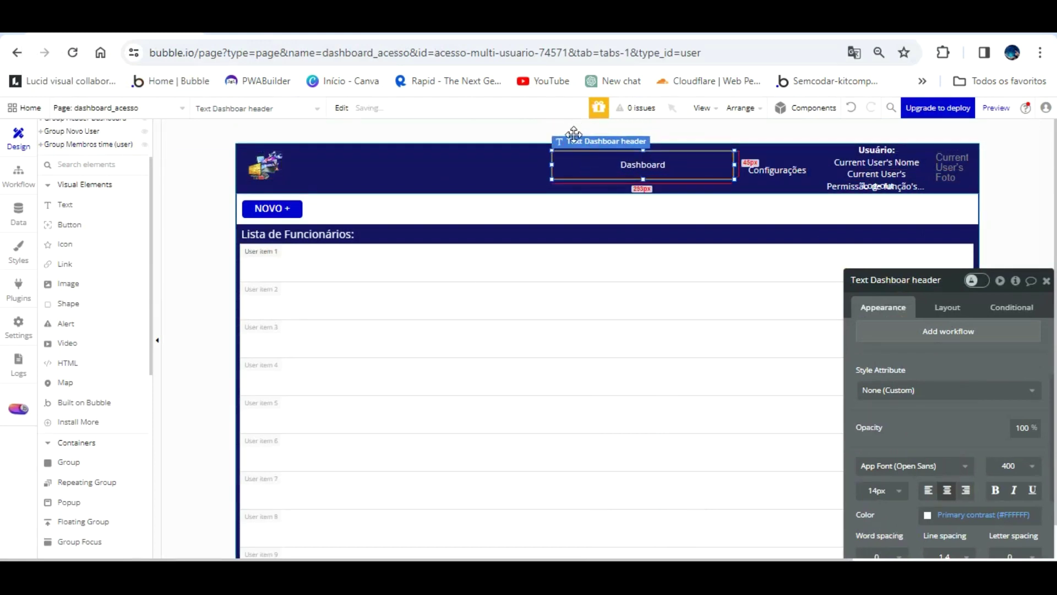
{"action": "key", "text": "ctrl+e"}
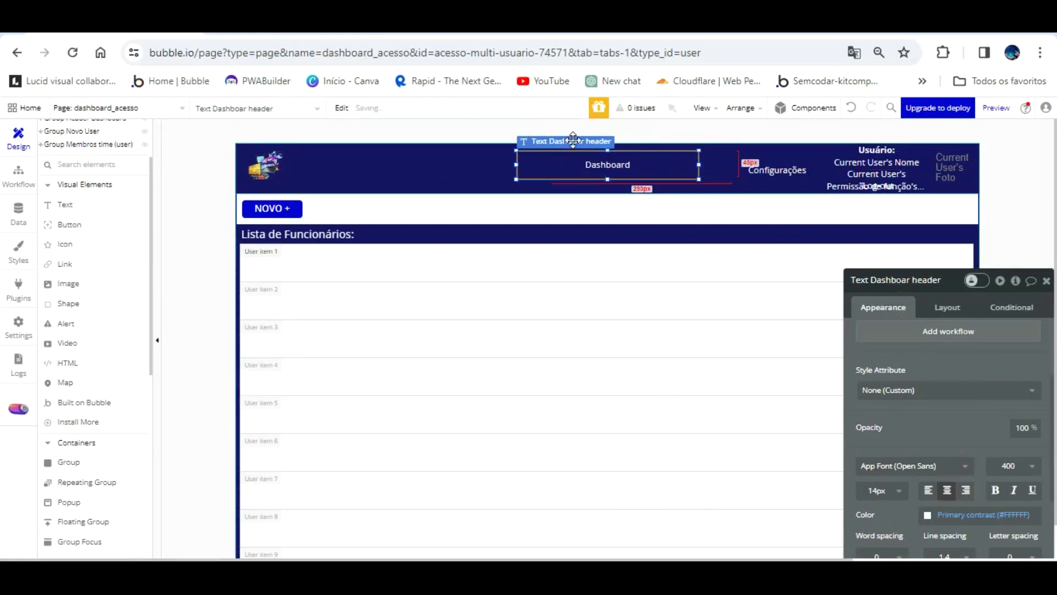
{"action": "left_click_drag", "start_coordinate": [573, 142], "coordinate": [573, 147]}
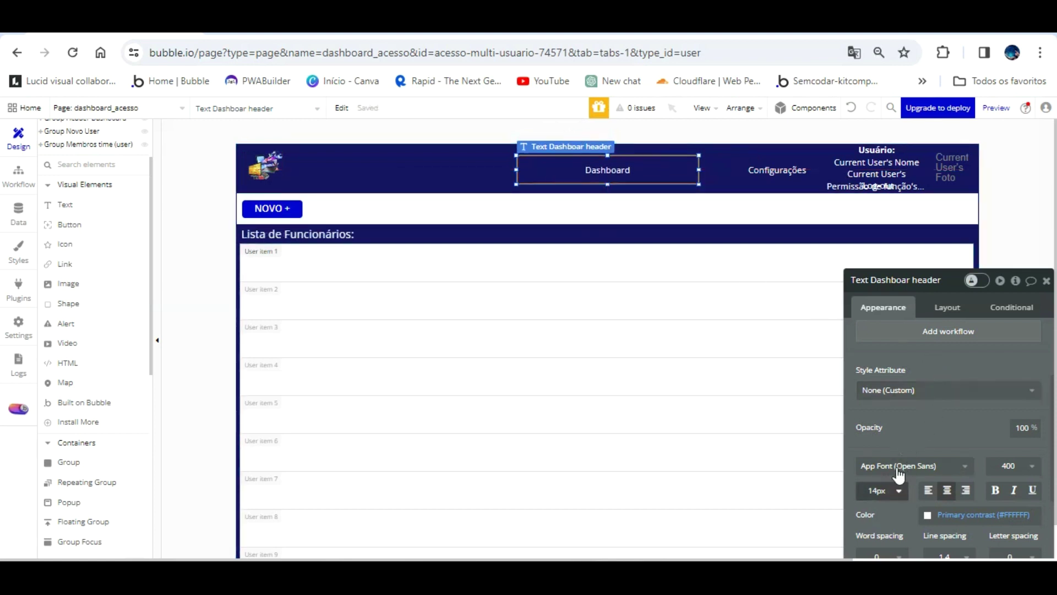
- Set the Dashboard text to 18 px bold and refresh the preview
{"action": "left_click", "coordinate": [899, 490]}
{"action": "scroll", "coordinate": [881, 523], "scroll_direction": "down", "scroll_amount": 2}
{"action": "type", "text": "18"}
{"action": "key", "text": "Return"}
{"action": "left_click", "coordinate": [995, 490]}
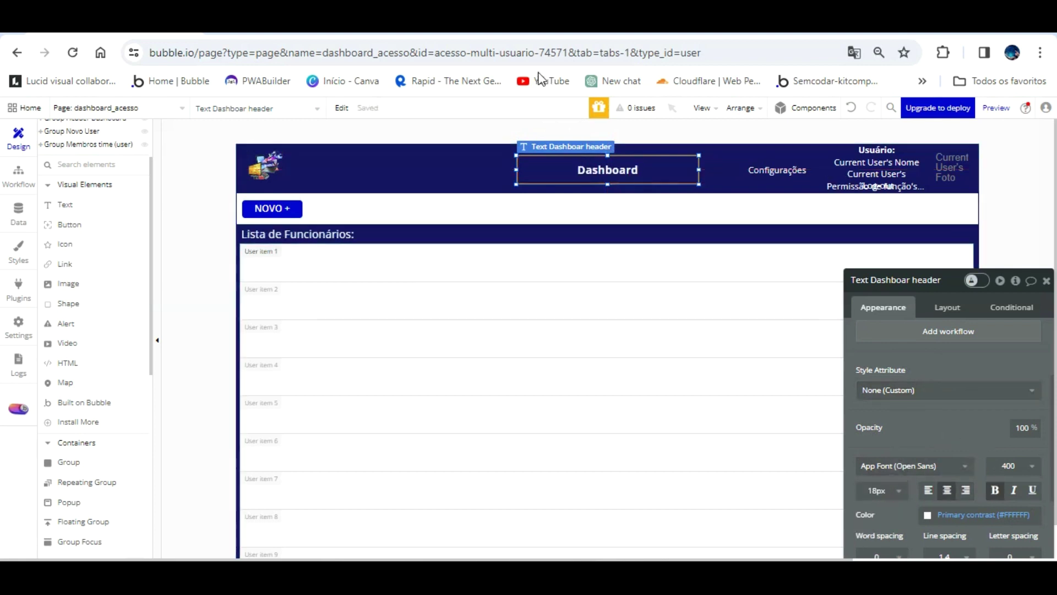
{"action": "key", "text": "ctrl+Tab"}
{"action": "left_click", "coordinate": [319, 112]}
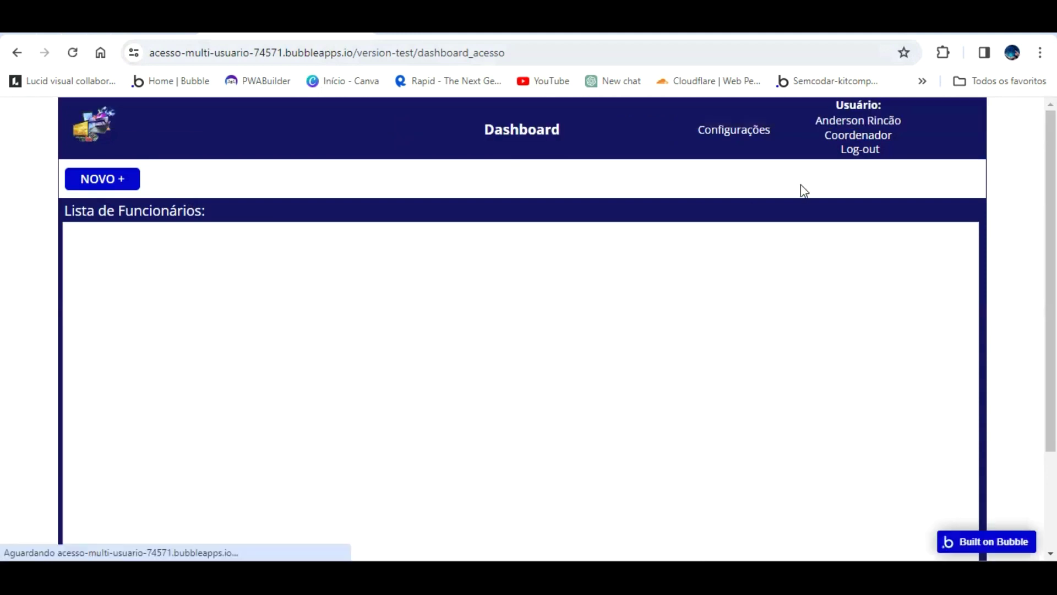
- Nudge the Configurações header text two steps to the right
{"action": "key", "text": "ctrl+Tab"}
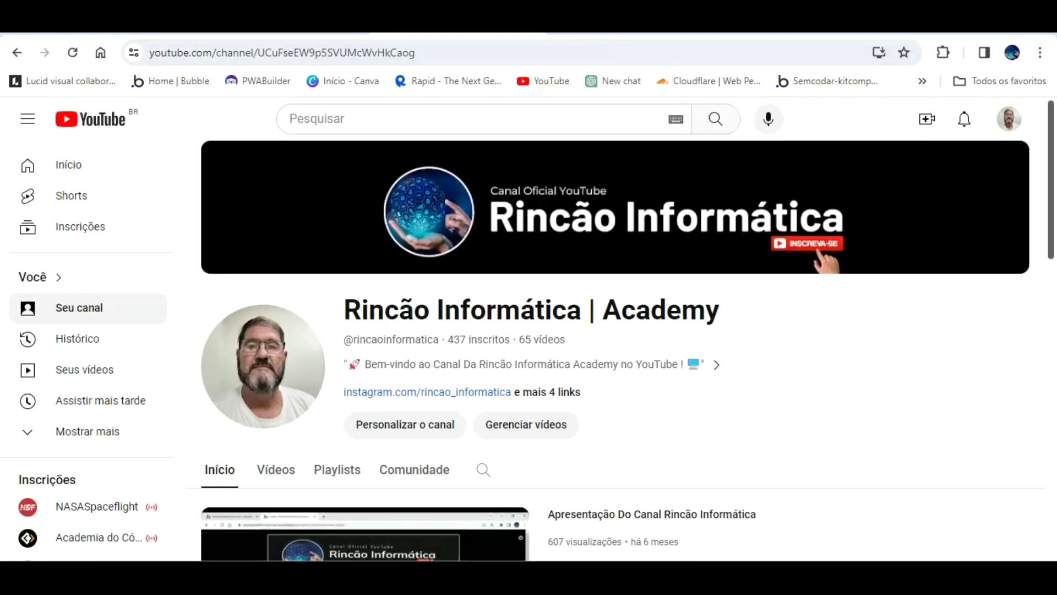
{"action": "key", "text": "ctrl+shift+Tab"}
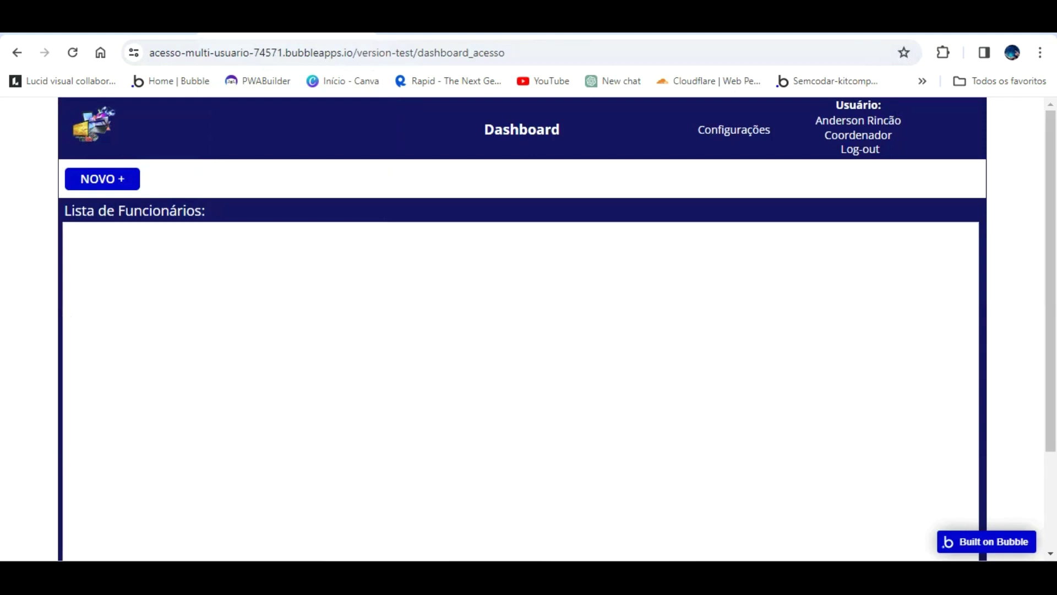
{"action": "key", "text": "ctrl+shift+Tab"}
{"action": "left_click", "coordinate": [878, 186]}
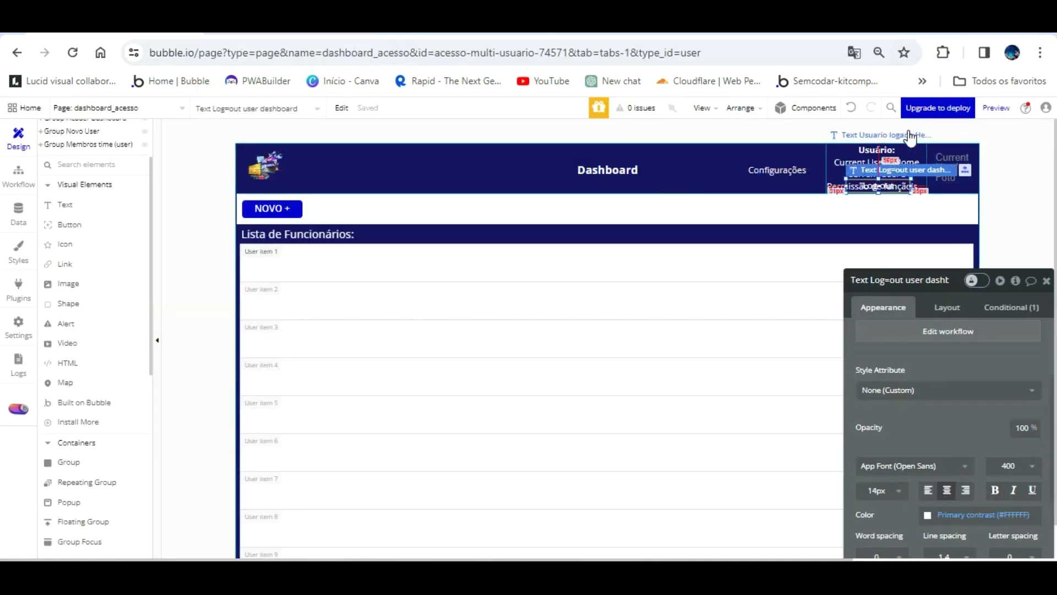
{"action": "left_click", "coordinate": [909, 135], "text": "shift"}
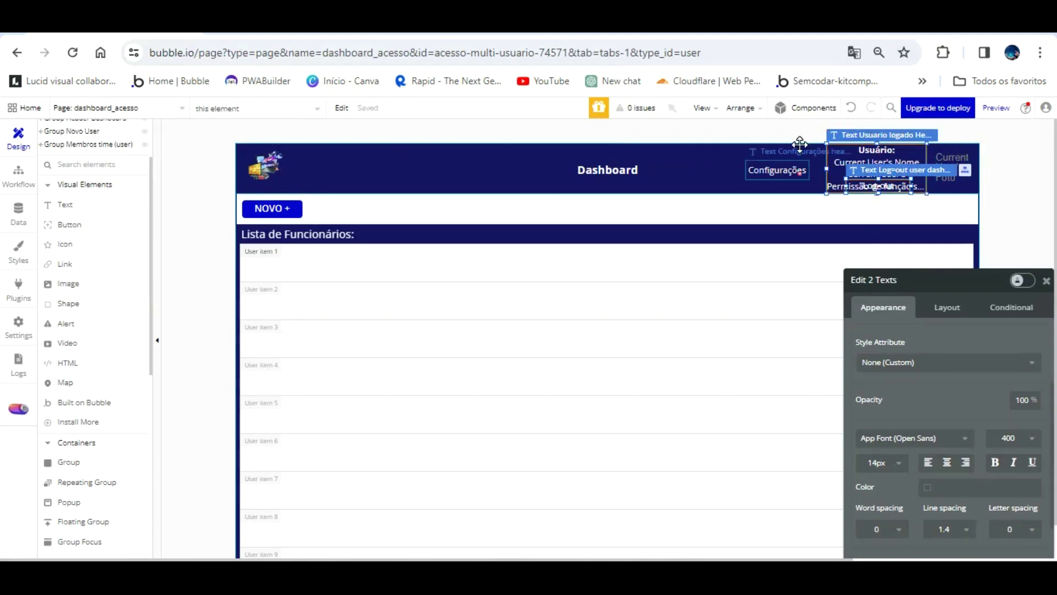
{"action": "left_click", "coordinate": [798, 168]}
{"action": "key", "text": "Right"}
{"action": "key", "text": "Right"}
{"action": "key", "text": "Right"}
{"action": "key", "text": "Right"}
{"action": "key", "text": "Right"}
{"action": "key", "text": "Right"}
{"action": "key", "text": "Right"}
{"action": "key", "text": "Right"}
{"action": "key", "text": "Right"}
{"action": "key", "text": "Right"}
{"action": "key", "text": "Right"}
{"action": "key", "text": "Right"}
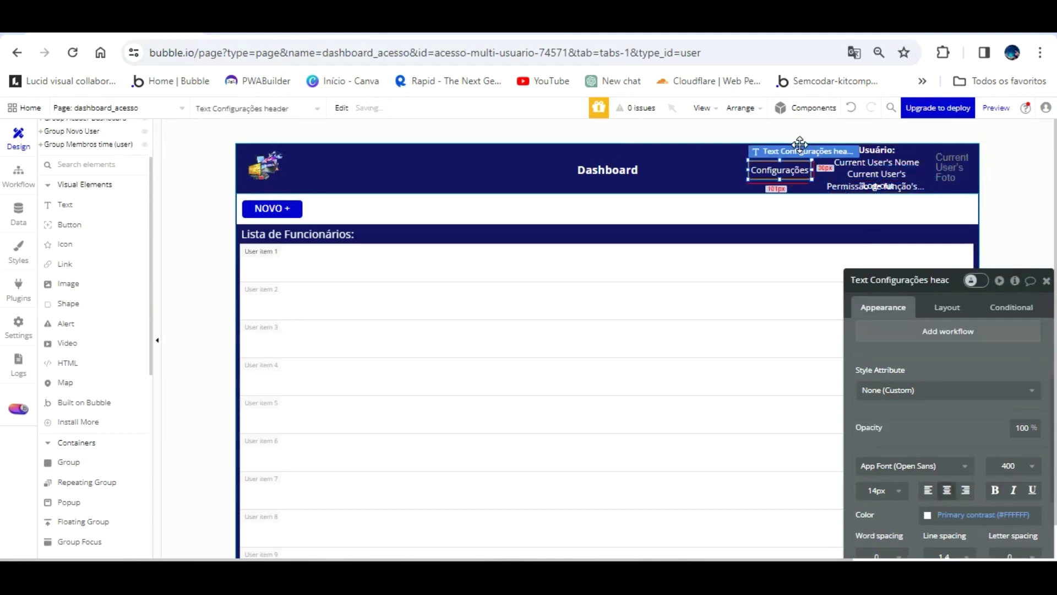
{"action": "key", "text": "Right"}
{"action": "key", "text": "Right"}
{"action": "key", "text": "Right"}
{"action": "key", "text": "Right"}
{"action": "key", "text": "Right"}
{"action": "key", "text": "Right"}
{"action": "key", "text": "Right"}
{"action": "key", "text": "Right"}
{"action": "key", "text": "Right"}
{"action": "key", "text": "Right"}
{"action": "key", "text": "Right"}
{"action": "key", "text": "Right"}
{"action": "key", "text": "Right"}
{"action": "key", "text": "Right"}
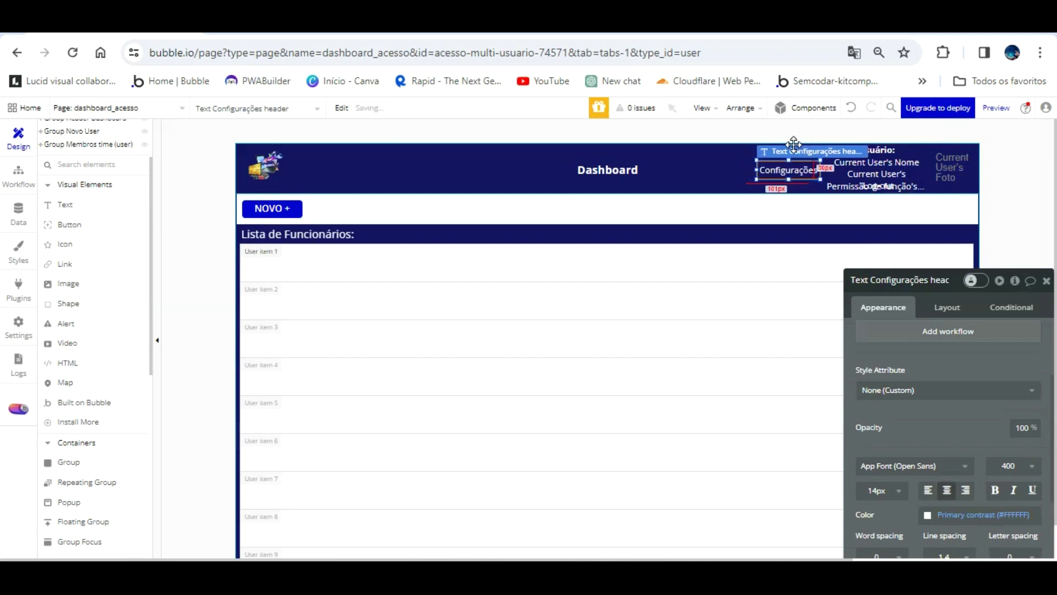
- Check the new position in the preview, undo one nudge, and refresh again
{"action": "left_click", "coordinate": [310, 25]}
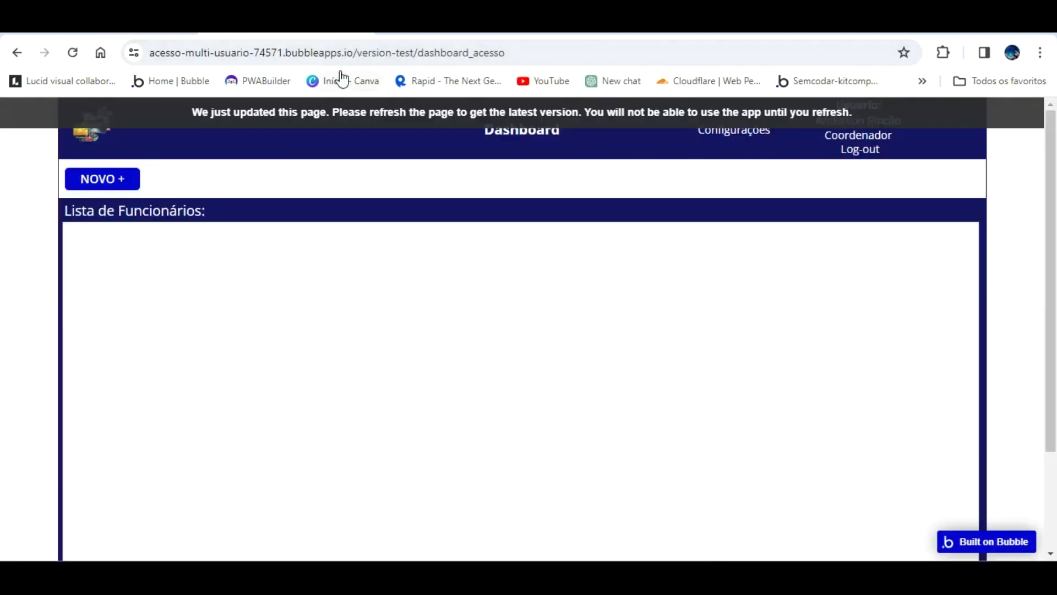
{"action": "left_click", "coordinate": [342, 110]}
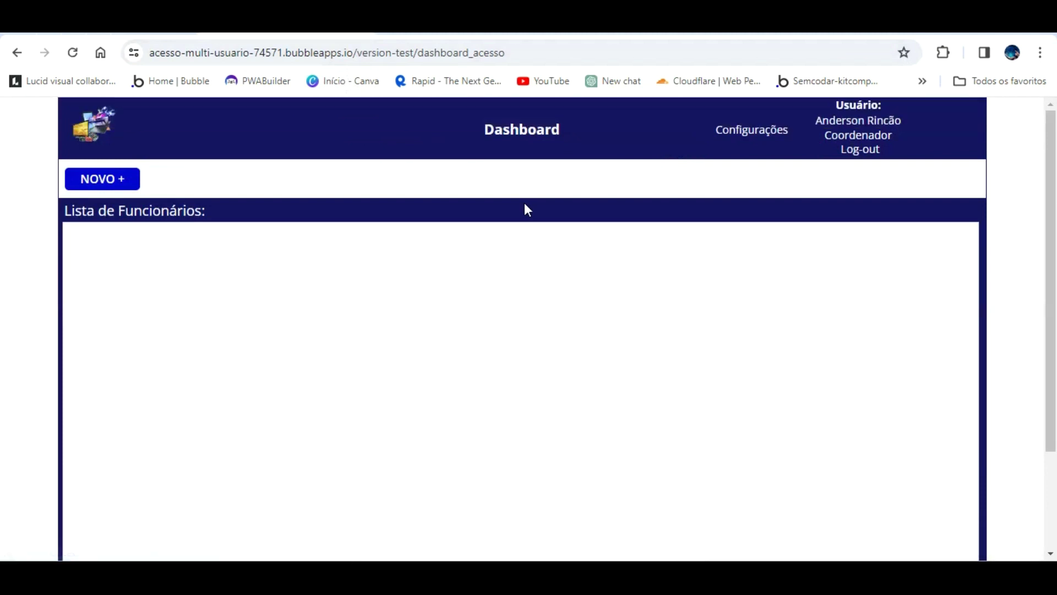
{"action": "key", "text": "ctrl+shift+Tab"}
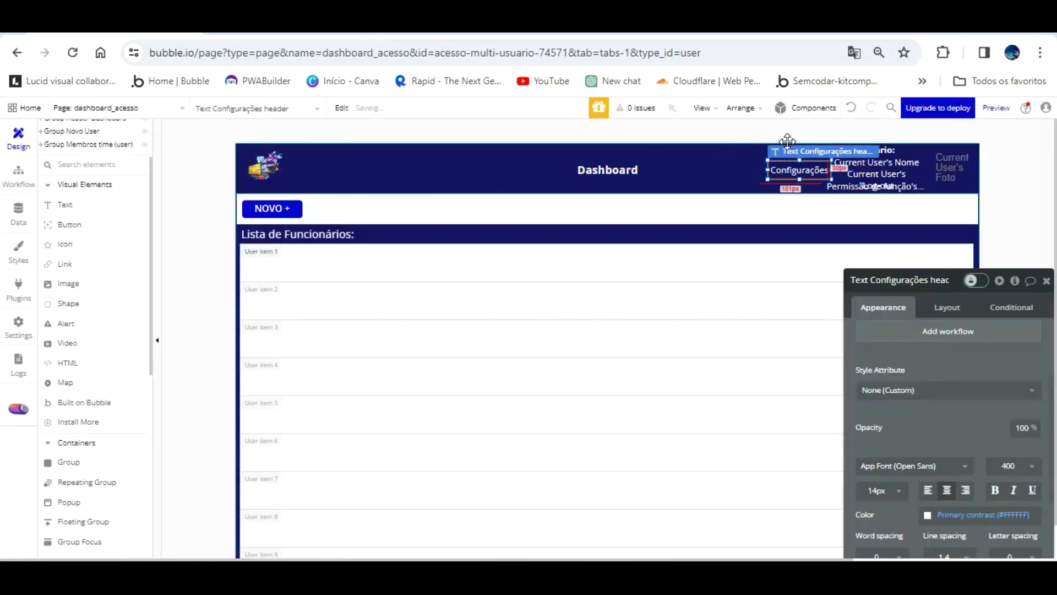
{"action": "key", "text": "ctrl+Tab"}
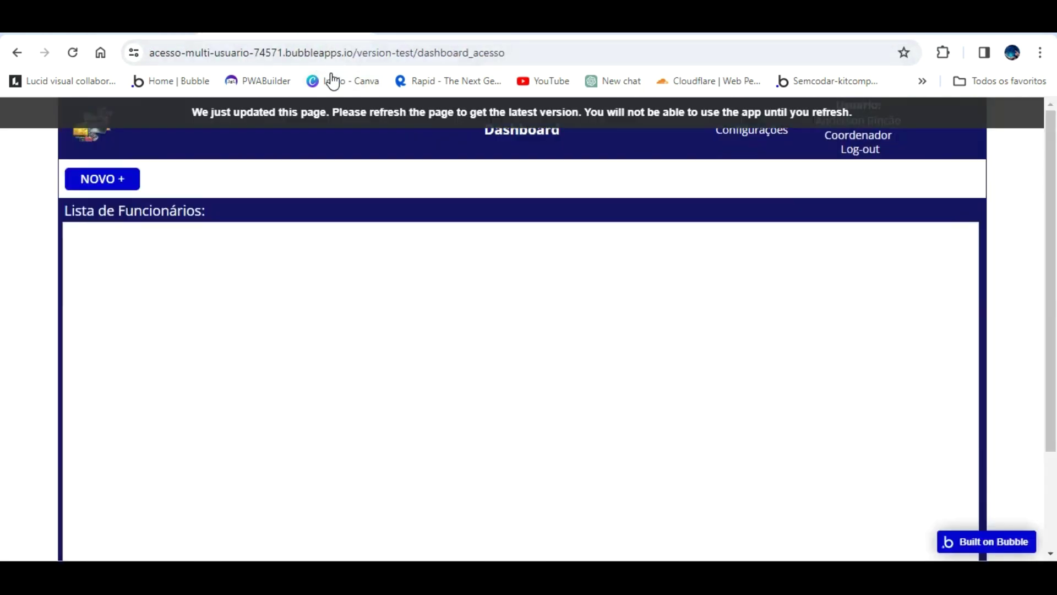
{"action": "key", "text": "F5"}
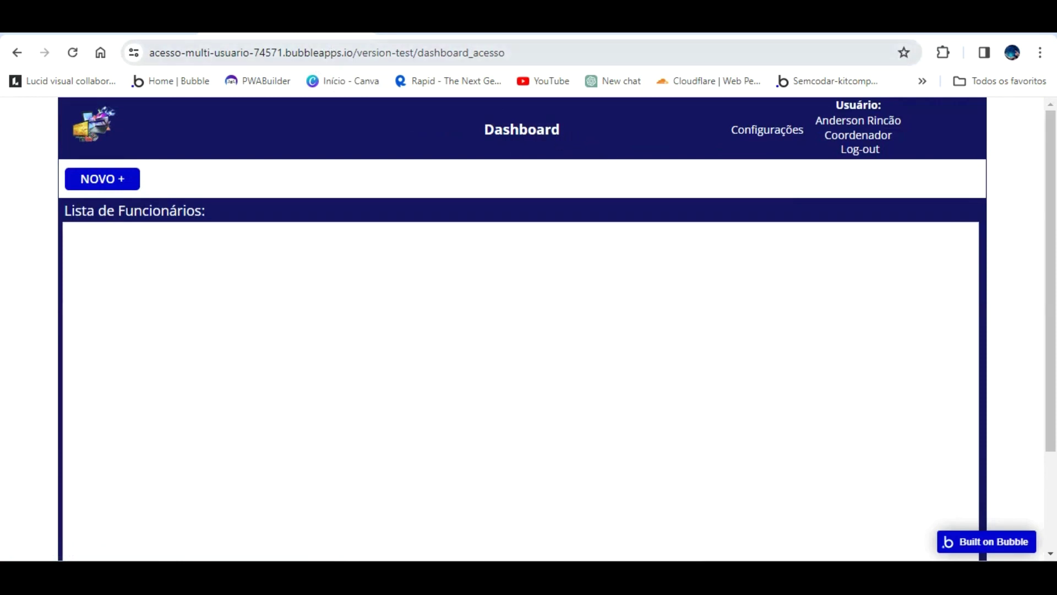
{"action": "key", "text": "ctrl+Tab"}
{"action": "key", "text": "ctrl+z"}
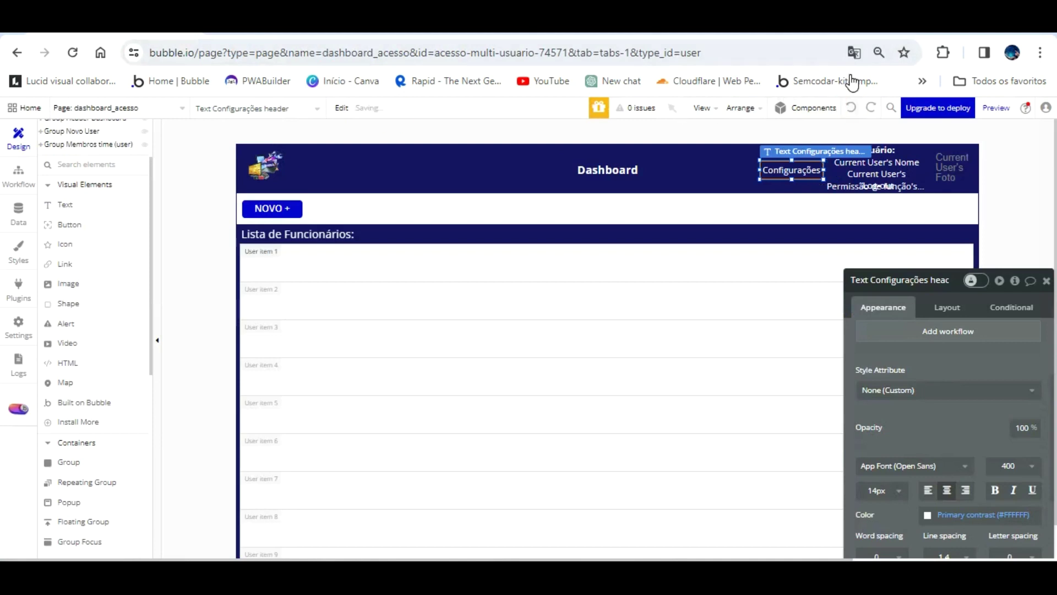
{"action": "key", "text": "ctrl+Tab"}
{"action": "left_click", "coordinate": [354, 109]}
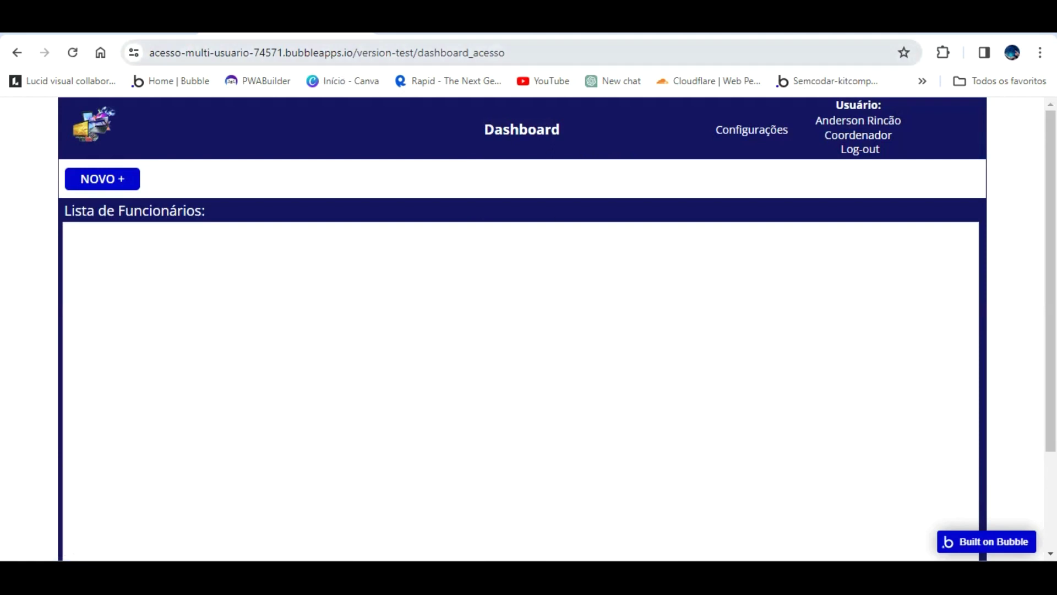
- Enlarge the Dashboard header title to 36px and refresh the live page to check it
{"action": "left_click", "coordinate": [171, 24]}
{"action": "left_click", "coordinate": [593, 166]}
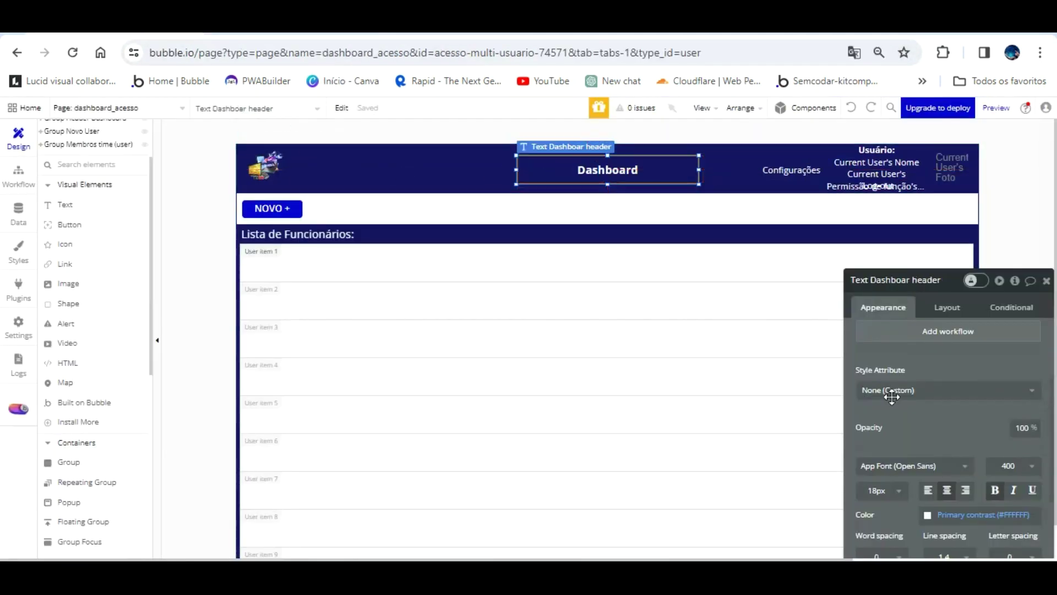
{"action": "scroll", "coordinate": [897, 401], "scroll_direction": "down", "scroll_amount": 3}
{"action": "left_click", "coordinate": [881, 336]}
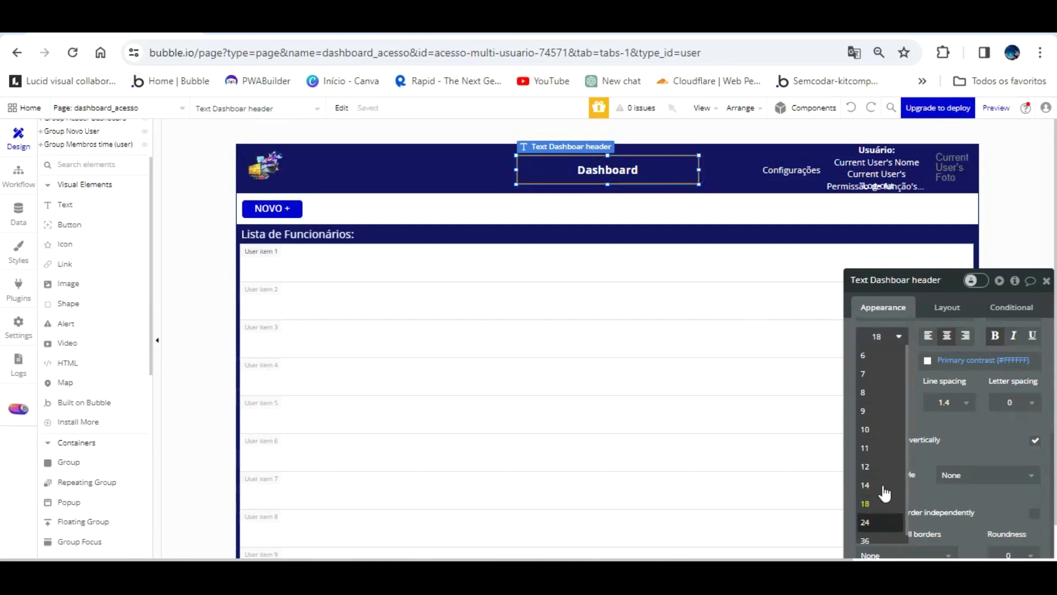
{"action": "left_click", "coordinate": [873, 539]}
{"action": "left_click", "coordinate": [326, 24]}
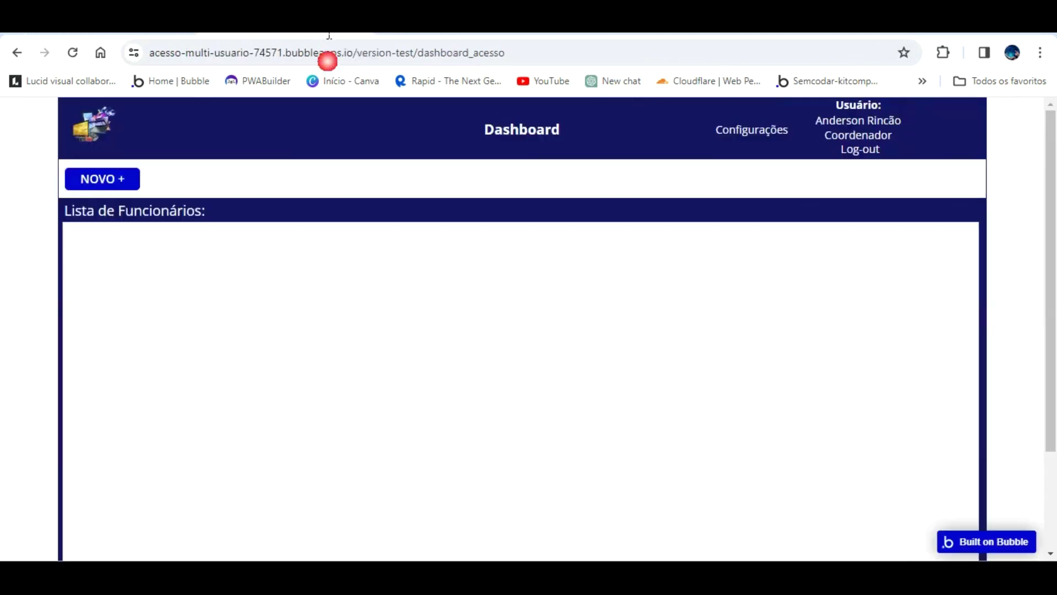
{"action": "left_click", "coordinate": [339, 107]}
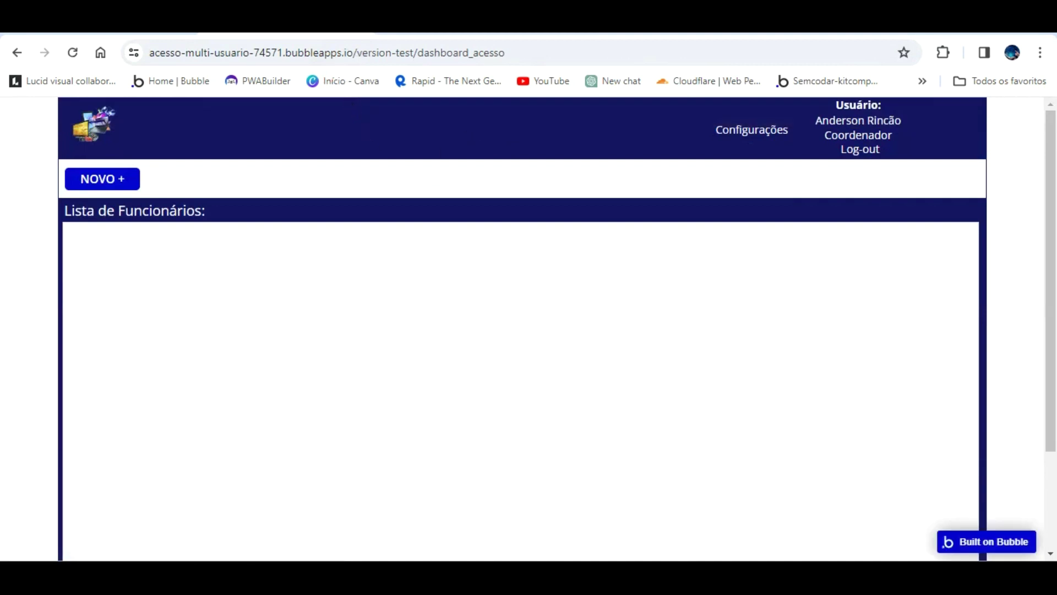
- Set the Dashboard title to 24px, nudge it slightly up, and reload the live preview
{"action": "left_click", "coordinate": [160, 24]}
{"action": "scroll", "coordinate": [904, 425], "scroll_direction": "down", "scroll_amount": 3}
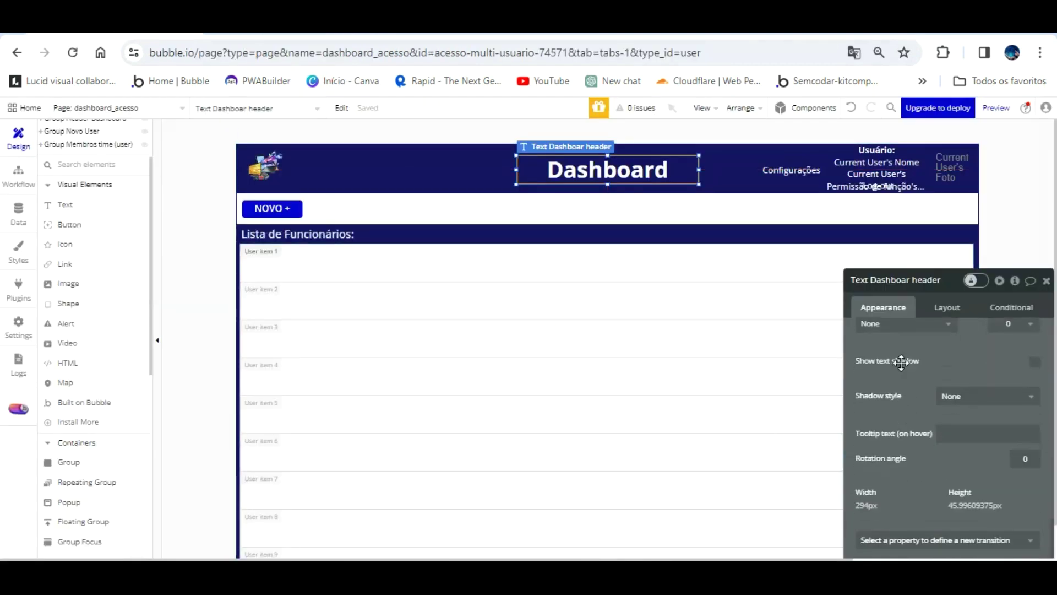
{"action": "scroll", "coordinate": [901, 361], "scroll_direction": "up", "scroll_amount": 4}
{"action": "left_click", "coordinate": [898, 397]}
{"action": "scroll", "coordinate": [884, 493], "scroll_direction": "down", "scroll_amount": 2}
{"action": "left_click", "coordinate": [879, 514]}
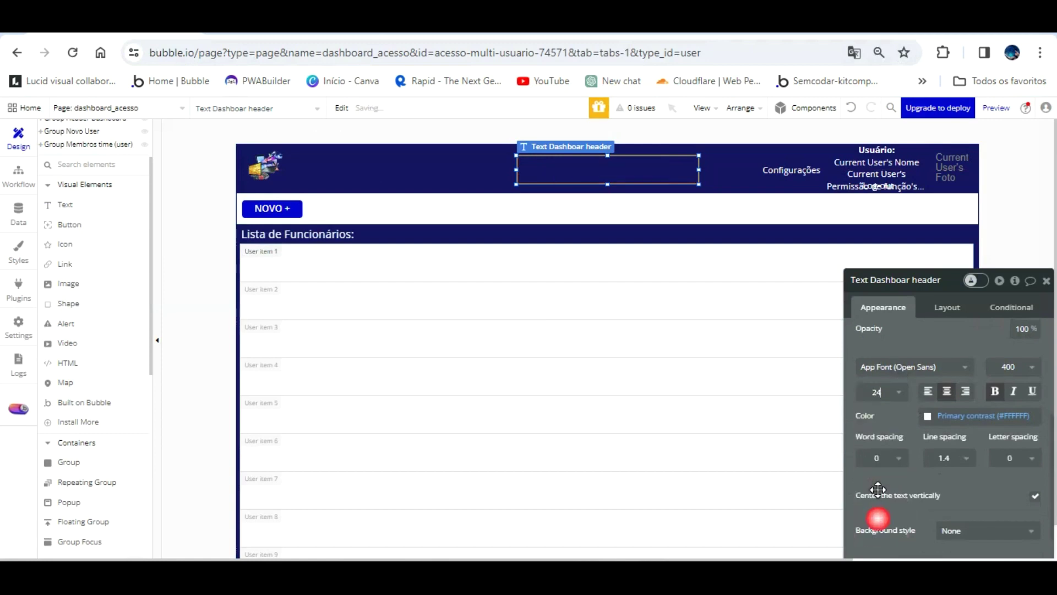
{"action": "left_click_drag", "start_coordinate": [608, 132], "coordinate": [606, 125]}
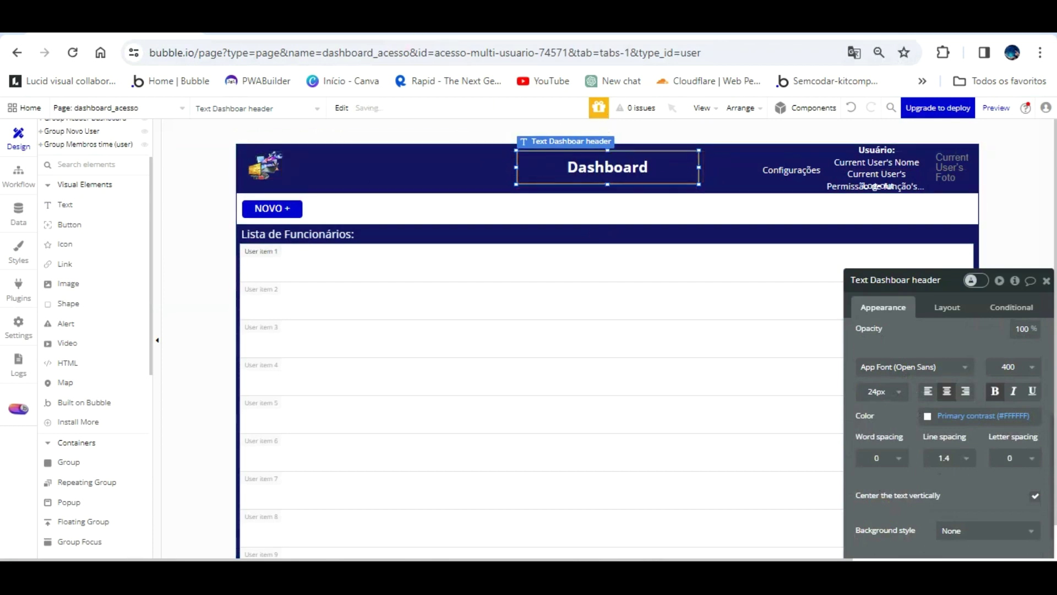
{"action": "left_click", "coordinate": [293, 28]}
{"action": "key", "text": "F5"}
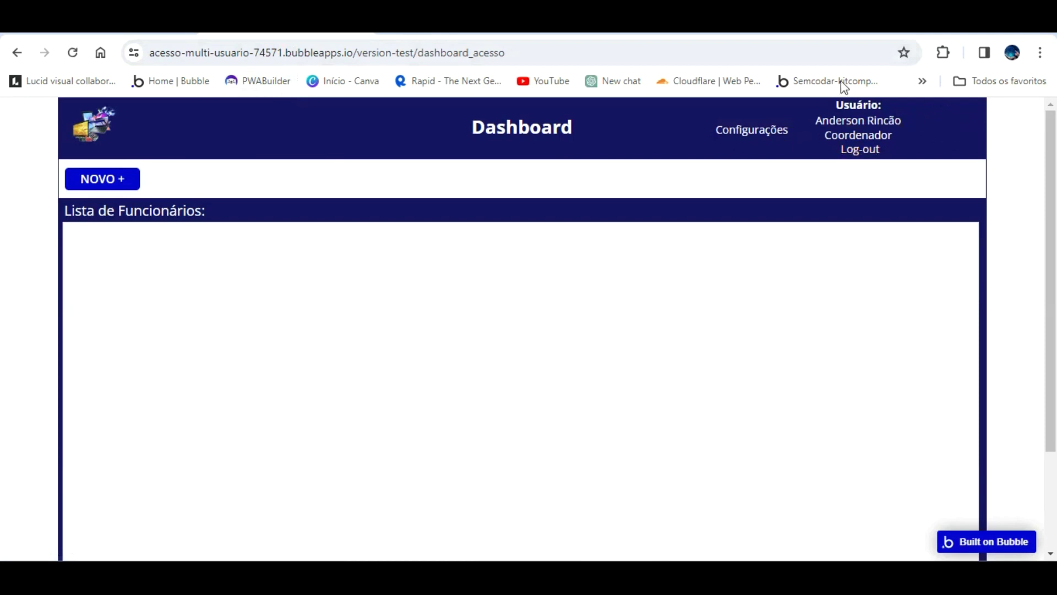
{"action": "left_click", "coordinate": [121, 27]}
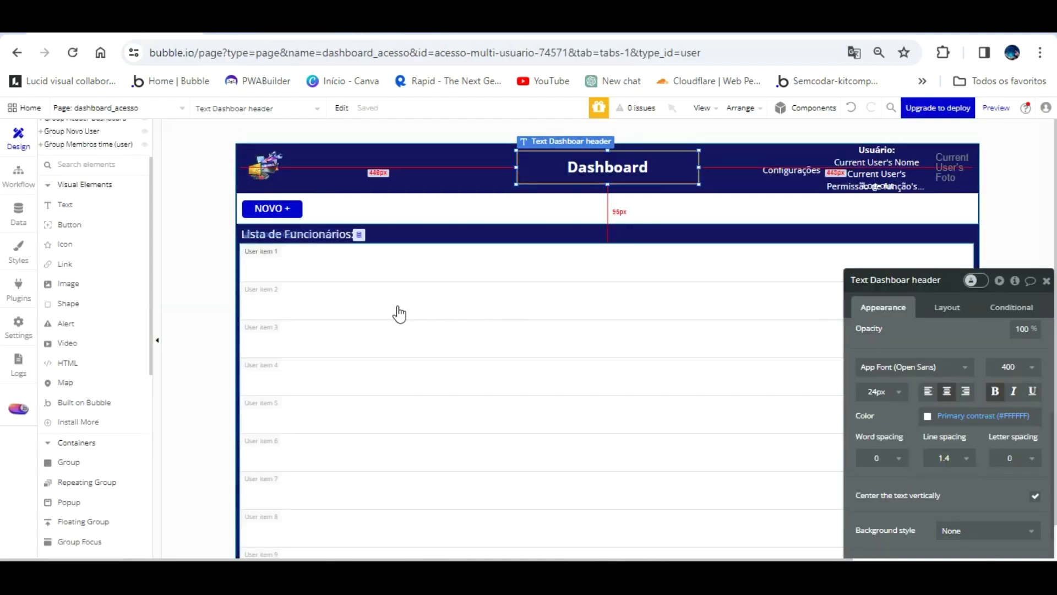
- Check the All Users records in App data, then list the pages in the Workflow editor
{"action": "left_click", "coordinate": [27, 203]}
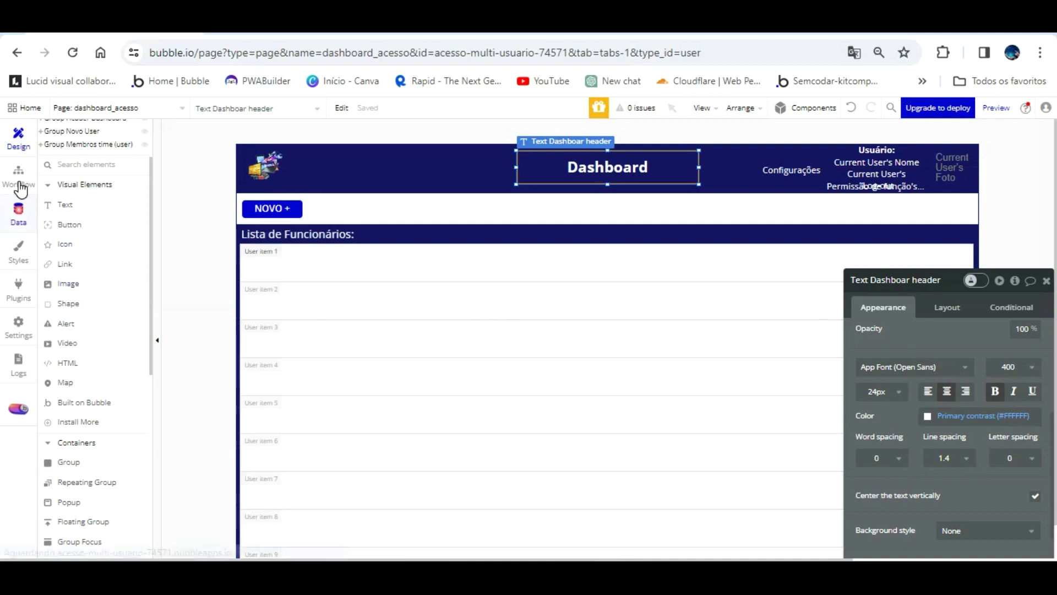
{"action": "left_click", "coordinate": [235, 155]}
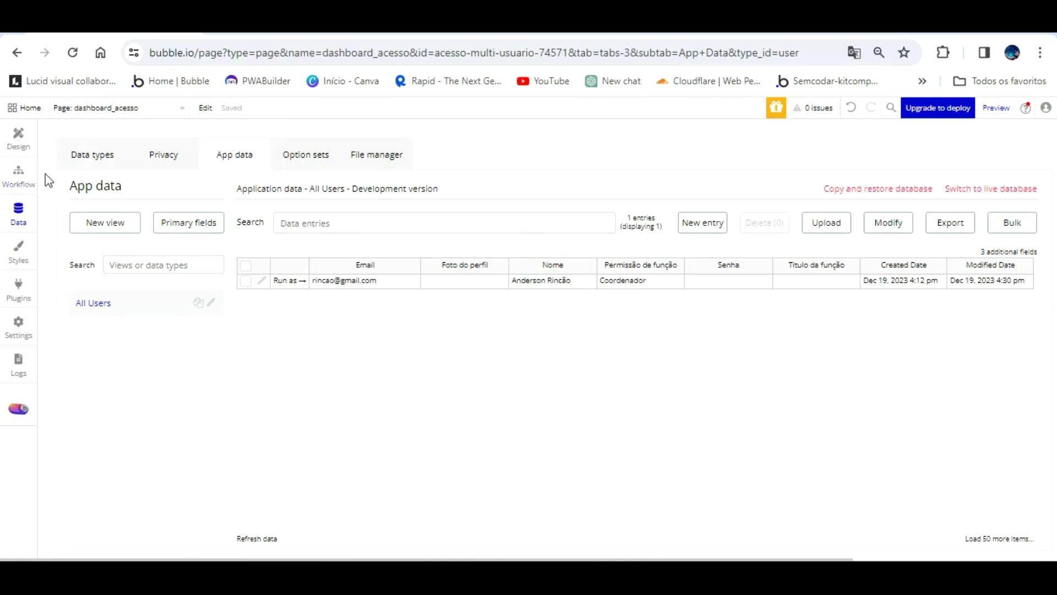
{"action": "left_click", "coordinate": [23, 175]}
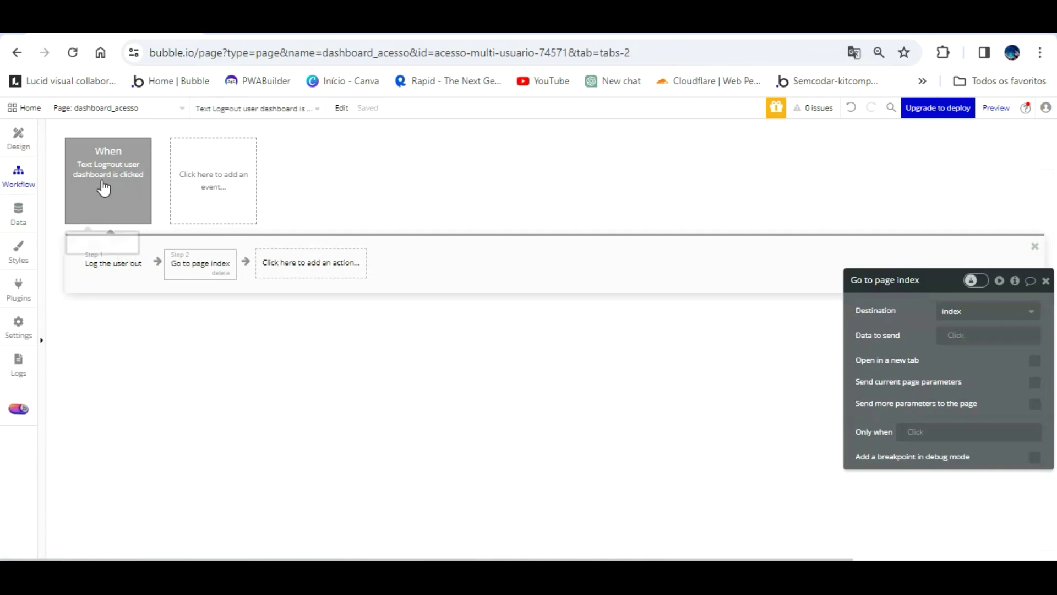
{"action": "left_click", "coordinate": [98, 108]}
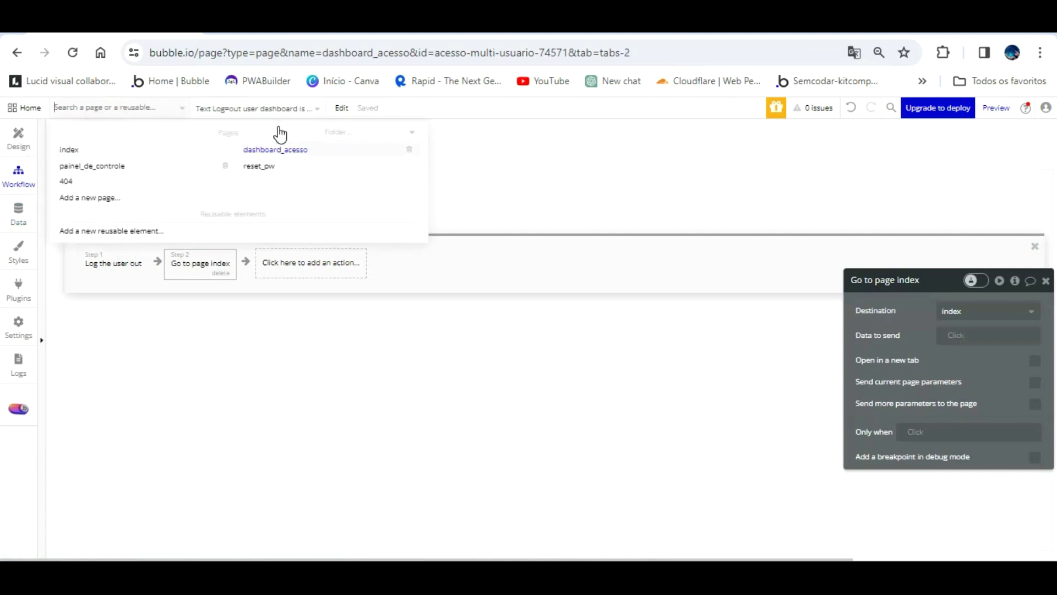
- Switch to the index page and open the admin Sign Up workflow's sign-up step
{"action": "left_click", "coordinate": [77, 147]}
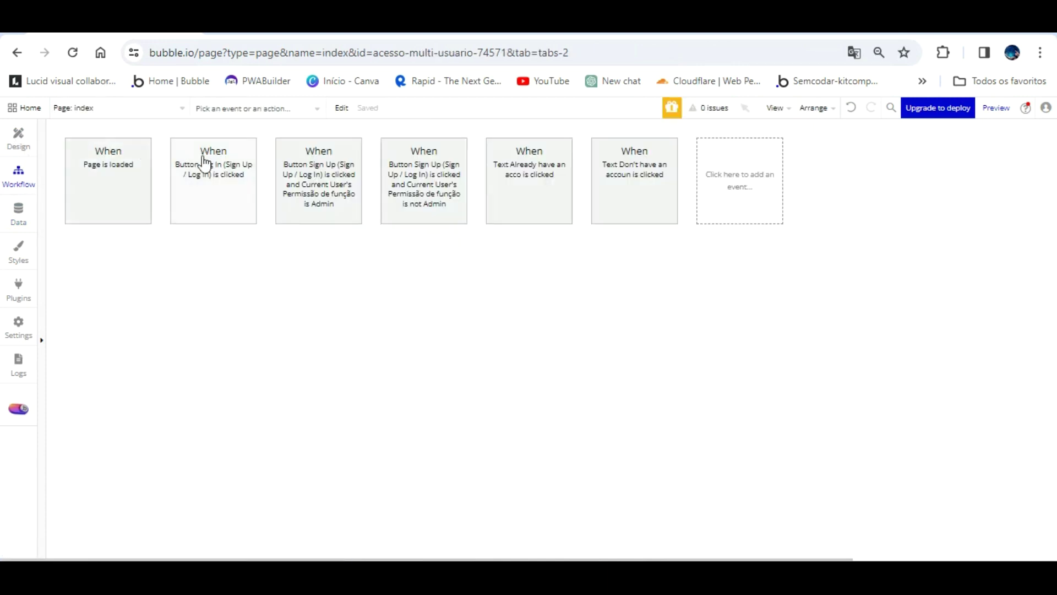
{"action": "left_click", "coordinate": [324, 155]}
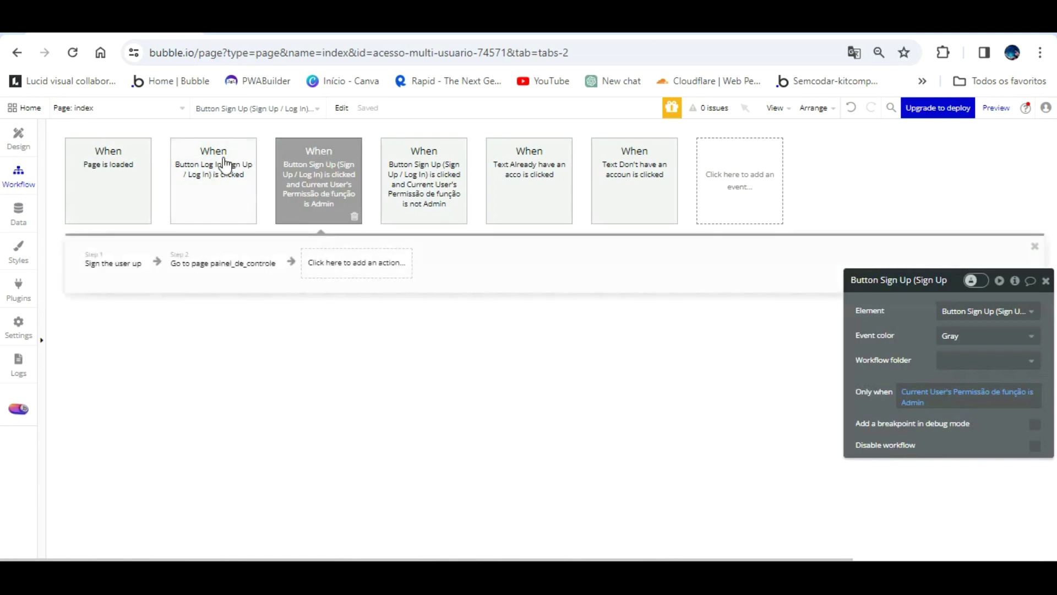
{"action": "left_click", "coordinate": [223, 160]}
{"action": "left_click", "coordinate": [326, 156]}
{"action": "left_click", "coordinate": [138, 261]}
{"action": "left_click_drag", "start_coordinate": [889, 407], "coordinate": [830, 292]}
- Add Senha = Input Sign Up Password's value to the admin sign-up step
{"action": "left_click", "coordinate": [861, 389]}
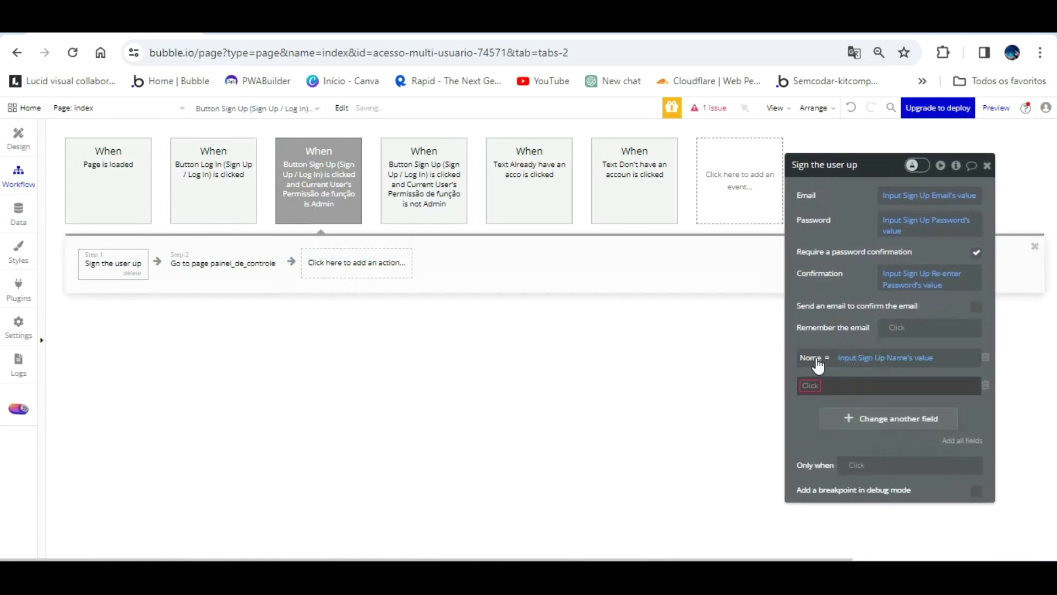
{"action": "left_click", "coordinate": [813, 385]}
{"action": "left_click", "coordinate": [834, 452]}
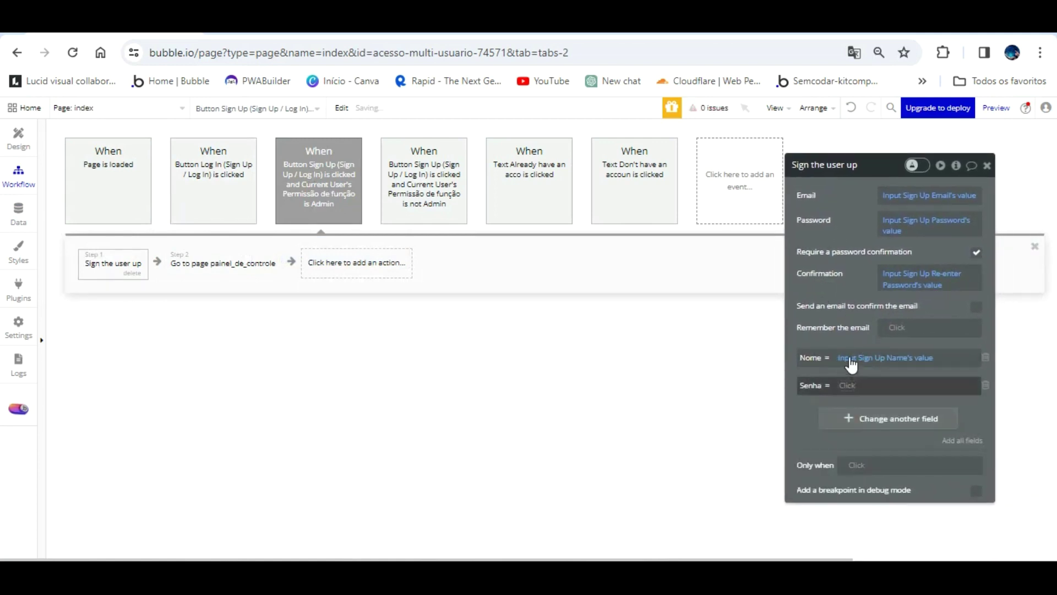
{"action": "left_click", "coordinate": [848, 385]}
{"action": "scroll", "coordinate": [886, 451], "scroll_direction": "down", "scroll_amount": 10}
{"action": "scroll", "coordinate": [890, 465], "scroll_direction": "down", "scroll_amount": 3}
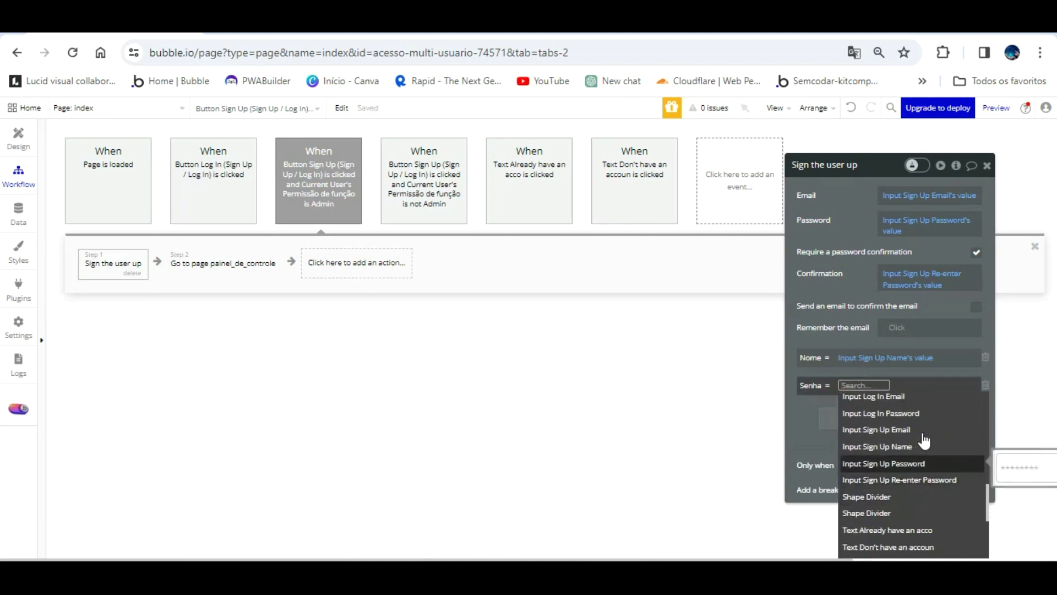
{"action": "left_click", "coordinate": [914, 463]}
{"action": "left_click", "coordinate": [955, 410]}
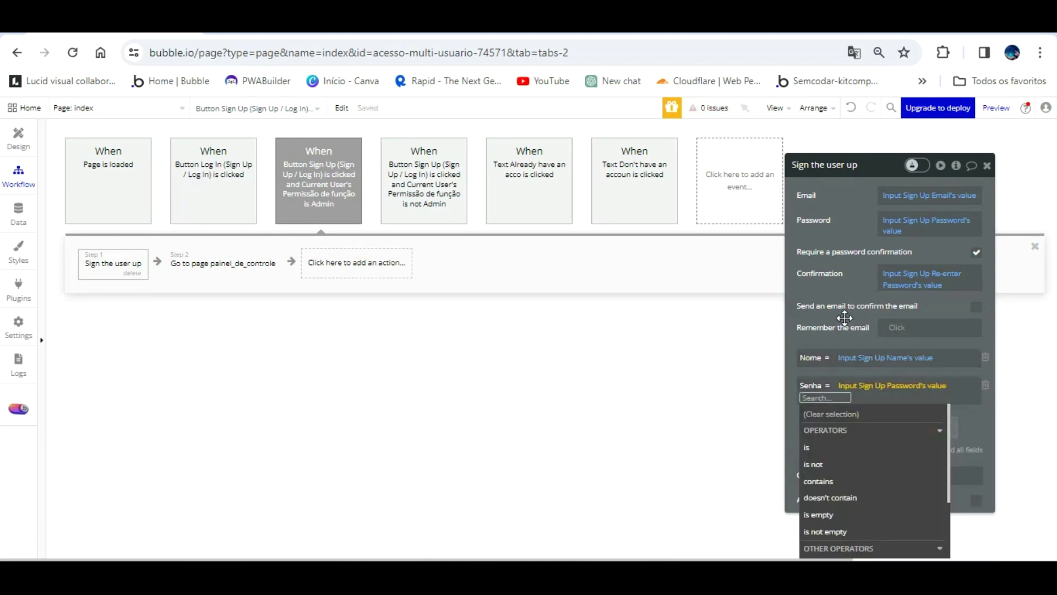
{"action": "left_click", "coordinate": [843, 339]}
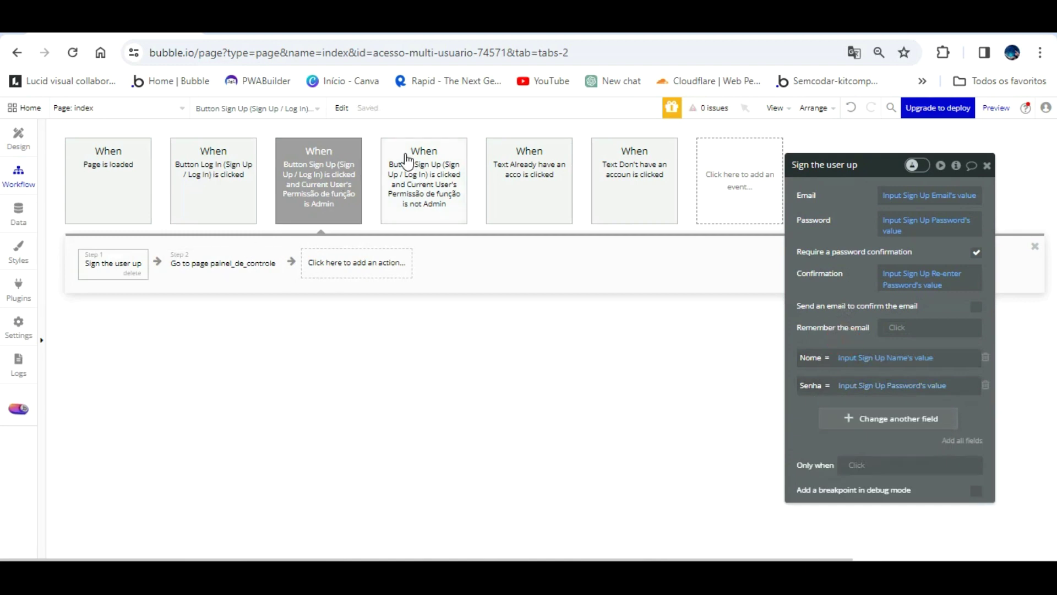
- Add Senha = Input Sign Up Password's value to the non-admin Sign Up workflow's sign-up step
{"action": "left_click", "coordinate": [407, 160]}
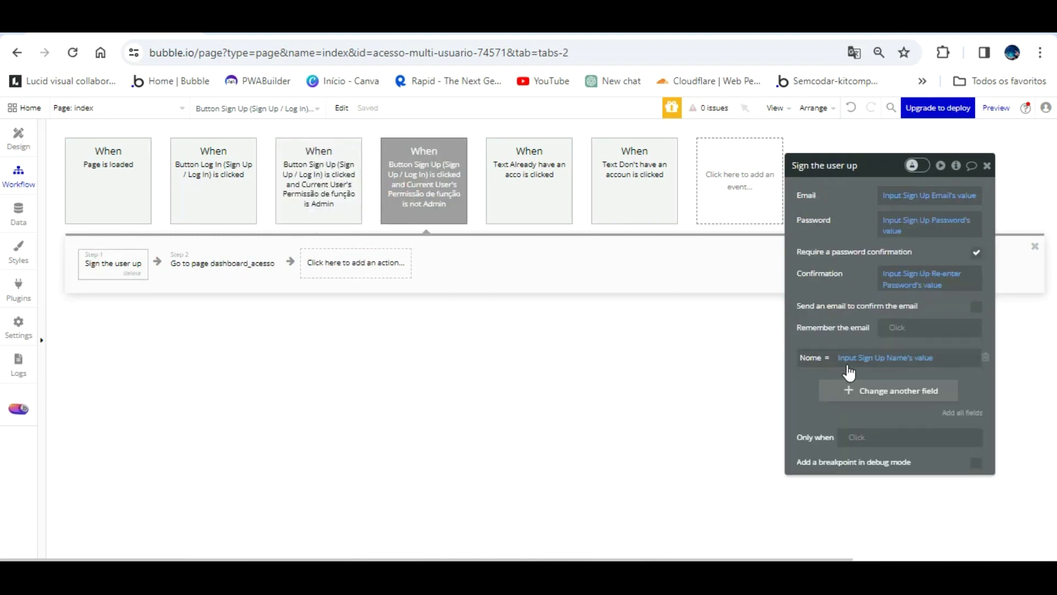
{"action": "left_click", "coordinate": [848, 390]}
{"action": "left_click", "coordinate": [826, 455]}
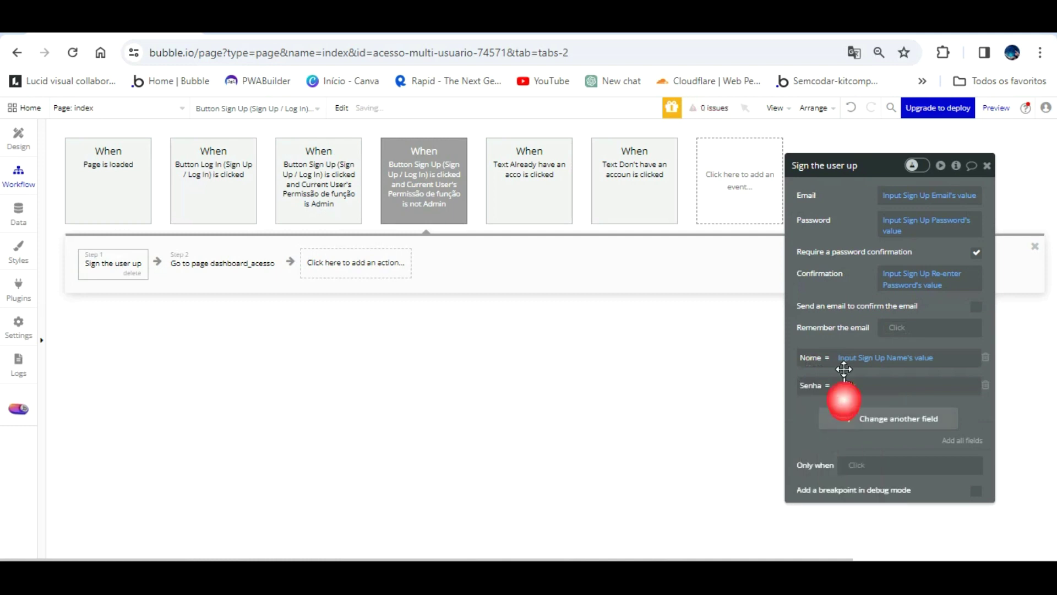
{"action": "left_click", "coordinate": [862, 384]}
{"action": "scroll", "coordinate": [914, 485], "scroll_direction": "down", "scroll_amount": 5}
{"action": "scroll", "coordinate": [920, 488], "scroll_direction": "down", "scroll_amount": 4}
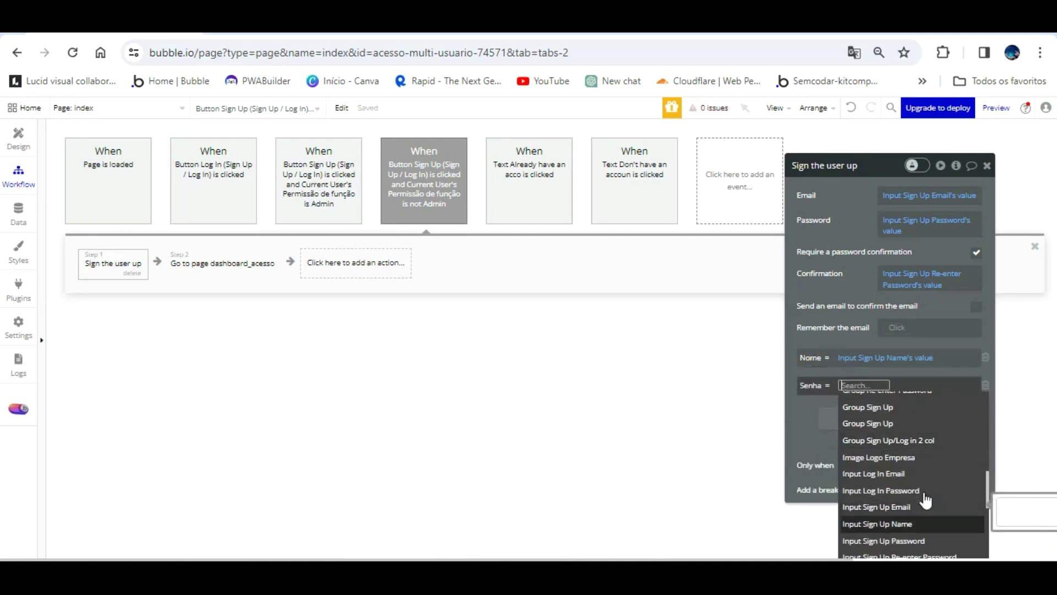
{"action": "left_click", "coordinate": [919, 541]}
{"action": "left_click", "coordinate": [939, 417]}
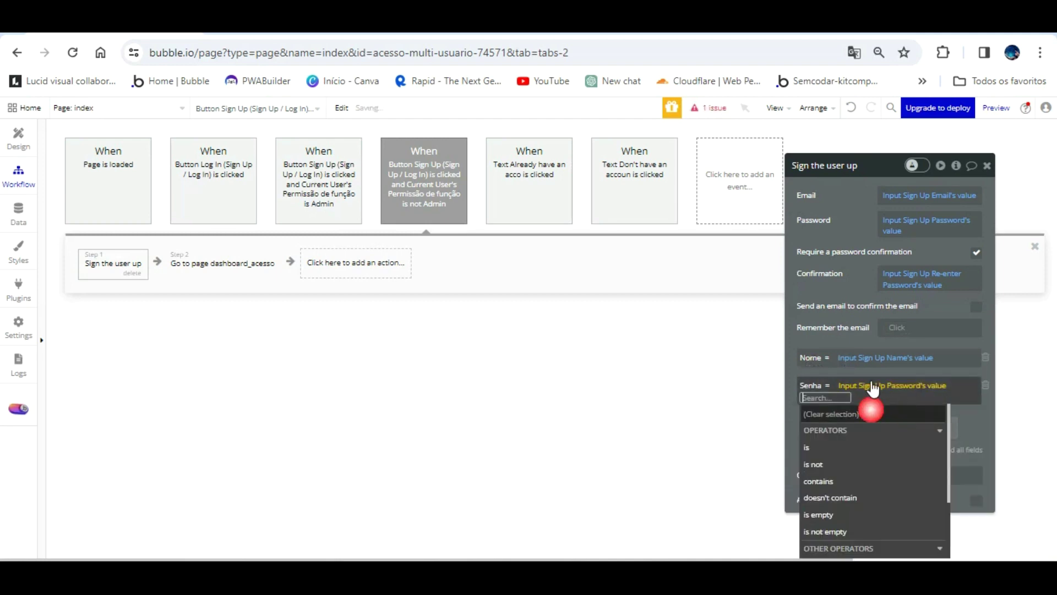
{"action": "left_click", "coordinate": [809, 342]}
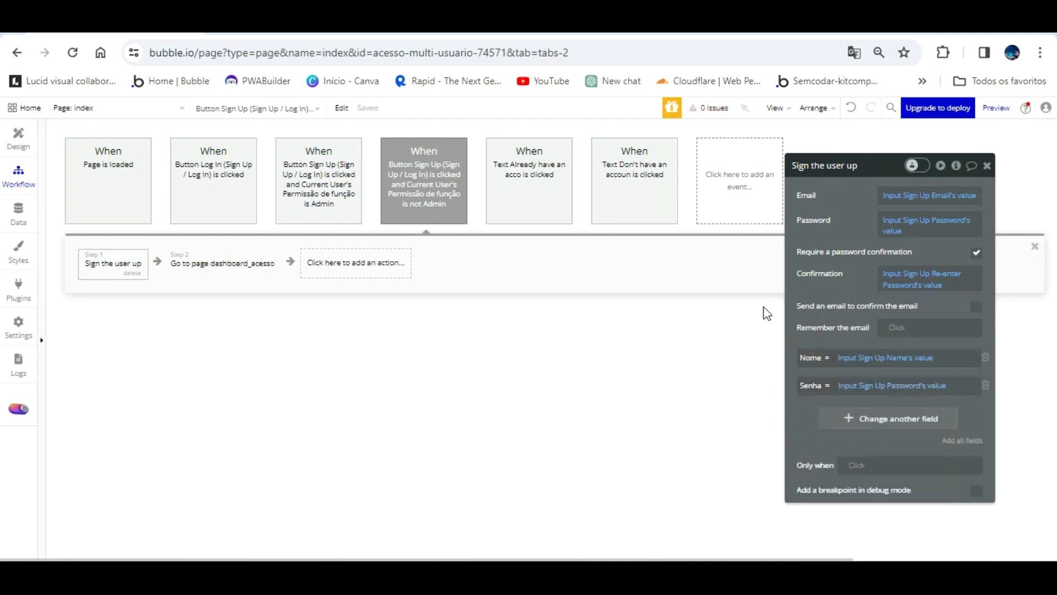
- Enter a password in the existing user record's Senha field in App data and save it
{"action": "left_click", "coordinate": [21, 132]}
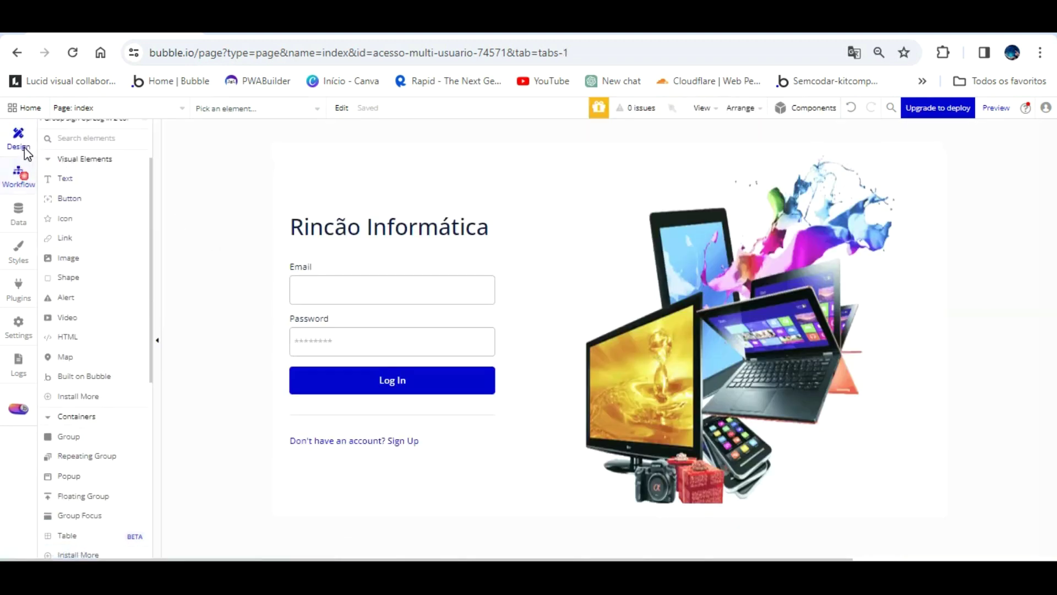
{"action": "left_click", "coordinate": [26, 185]}
{"action": "left_click", "coordinate": [21, 212]}
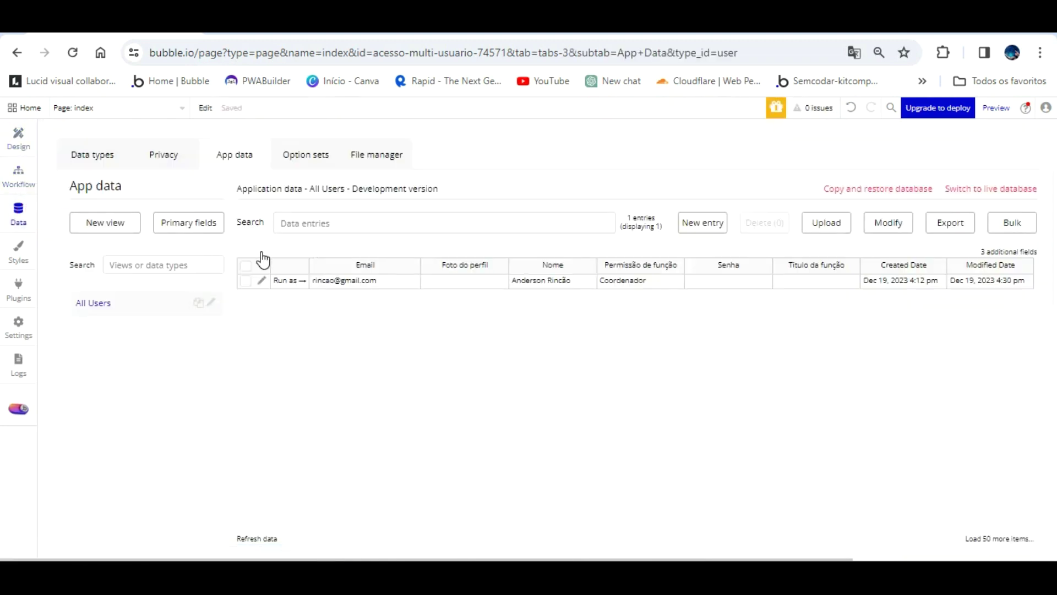
{"action": "left_click", "coordinate": [328, 282]}
{"action": "left_click", "coordinate": [191, 218]}
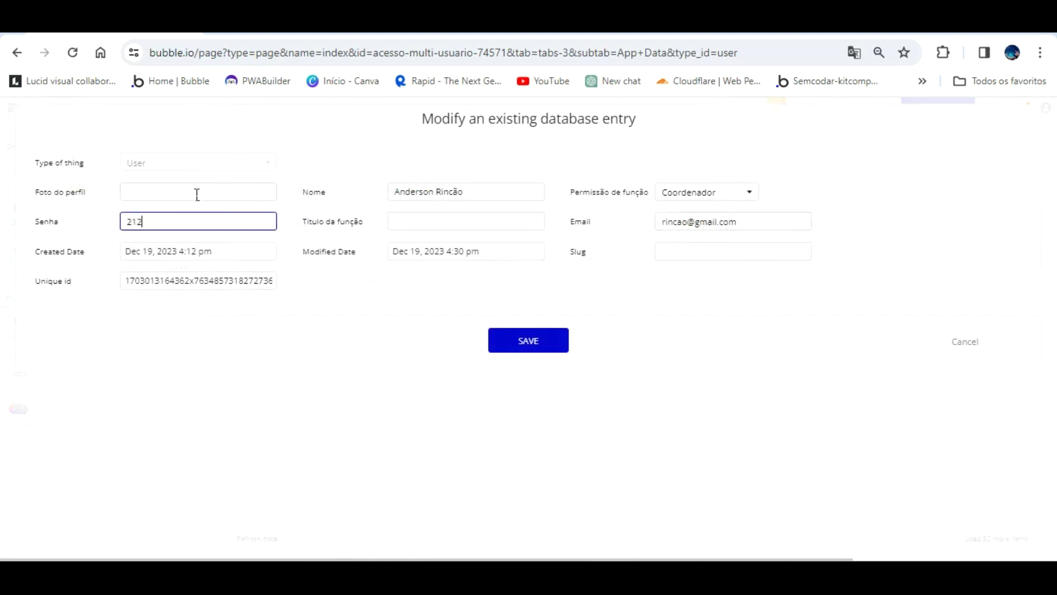
{"action": "left_click", "coordinate": [548, 336]}
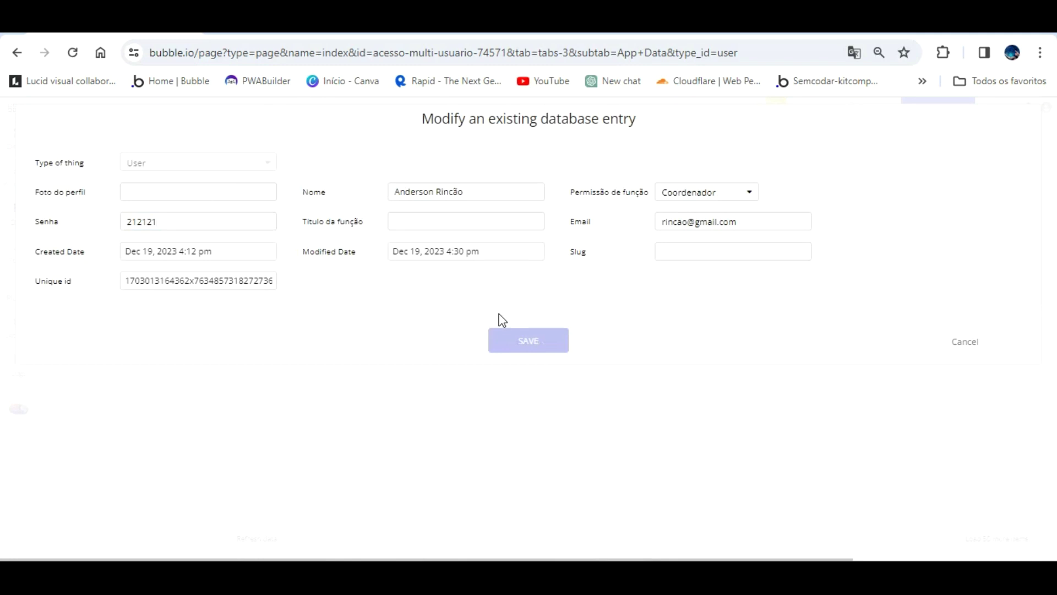
{"action": "left_click", "coordinate": [523, 254]}
- Reopen the dashboard_acesso page in the Design editor
{"action": "left_click", "coordinate": [11, 142]}
{"action": "left_click", "coordinate": [118, 108]}
{"action": "left_click", "coordinate": [275, 146]}
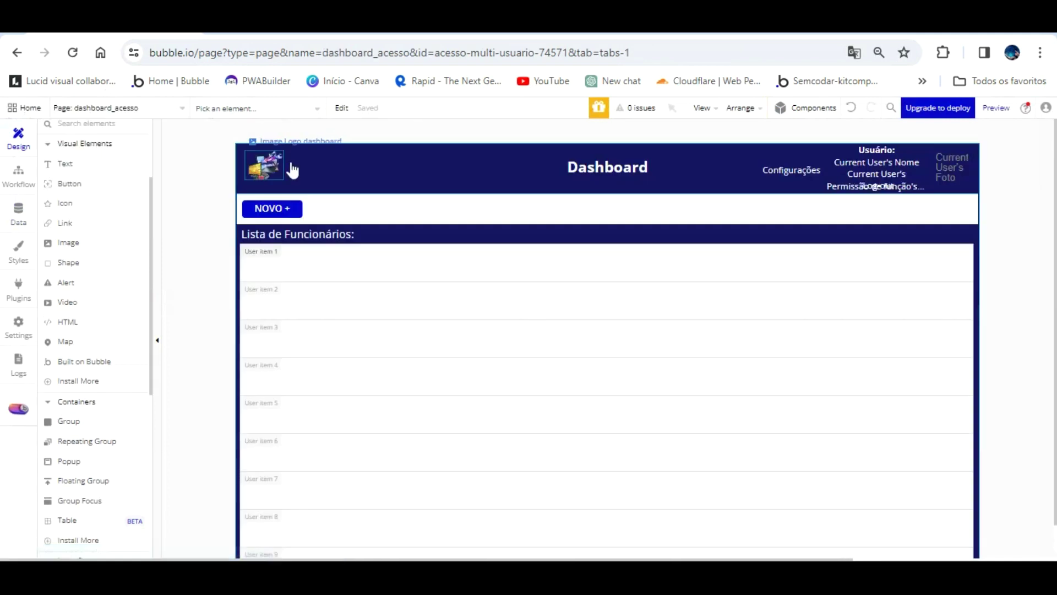
- Drag an Image element into the employee list's first cell and nudge it left and down
{"action": "left_click", "coordinate": [401, 308]}
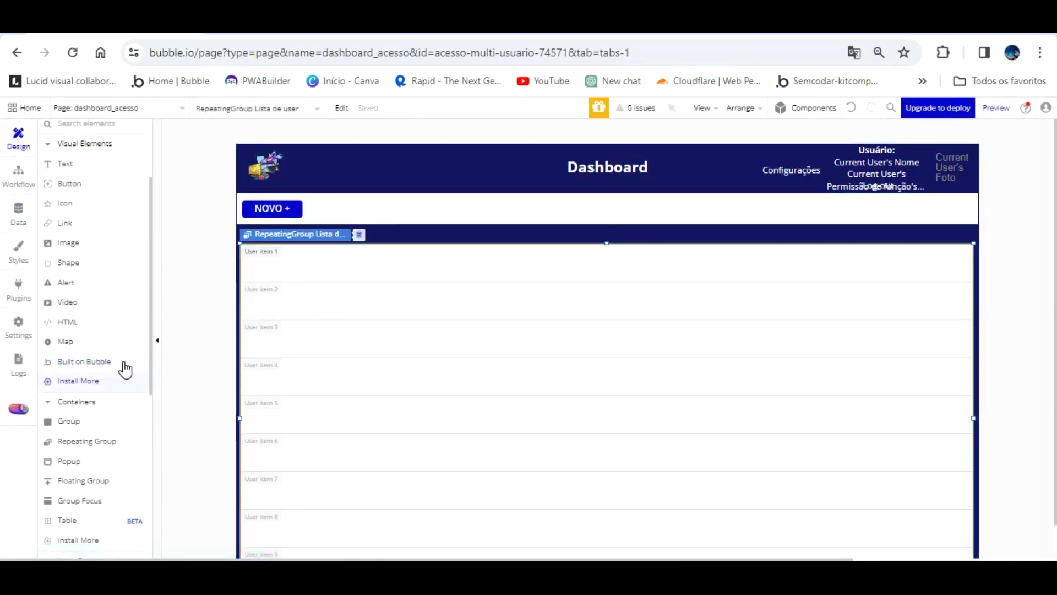
{"action": "scroll", "coordinate": [86, 407], "scroll_direction": "down", "scroll_amount": 4}
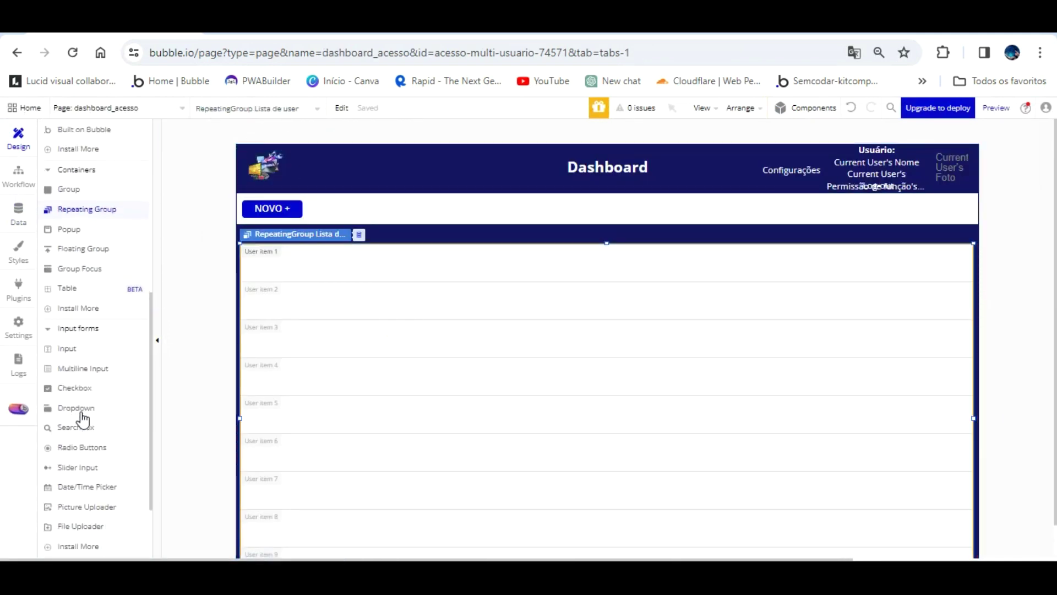
{"action": "scroll", "coordinate": [92, 363], "scroll_direction": "down", "scroll_amount": 1}
{"action": "scroll", "coordinate": [94, 365], "scroll_direction": "up", "scroll_amount": 4}
{"action": "scroll", "coordinate": [91, 366], "scroll_direction": "up", "scroll_amount": 2}
{"action": "left_click", "coordinate": [83, 241]}
{"action": "mouse_move", "coordinate": [251, 218]}
{"action": "left_mouse_down"}
{"action": "mouse_move", "coordinate": [267, 265]}
{"action": "mouse_move", "coordinate": [296, 277]}
{"action": "mouse_move", "coordinate": [292, 259]}
{"action": "left_mouse_up"}
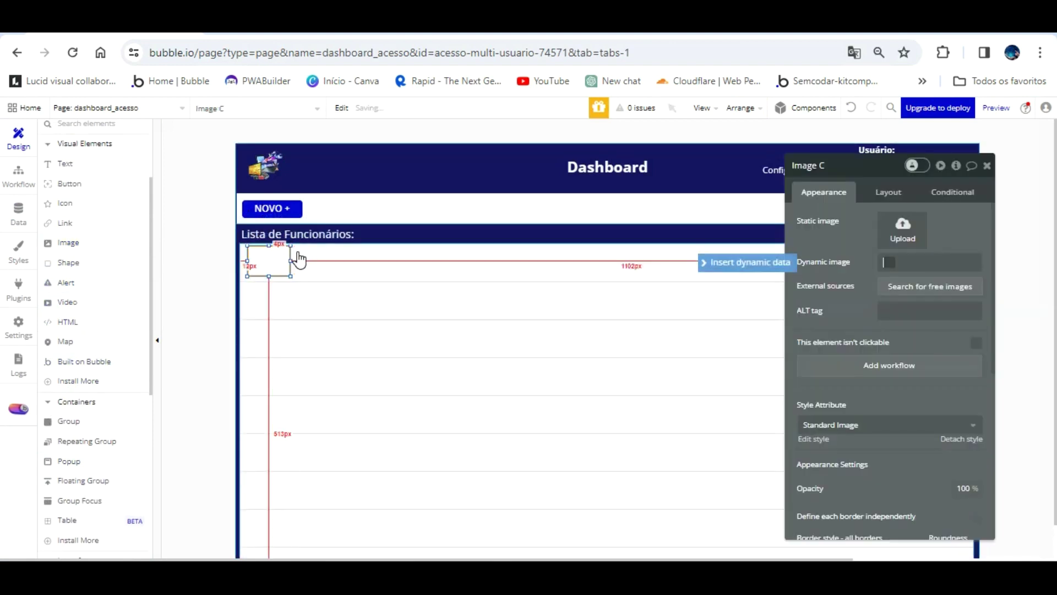
{"action": "left_click", "coordinate": [267, 263]}
{"action": "key", "text": "Left"}
{"action": "key", "text": "Left"}
{"action": "key", "text": "Down"}
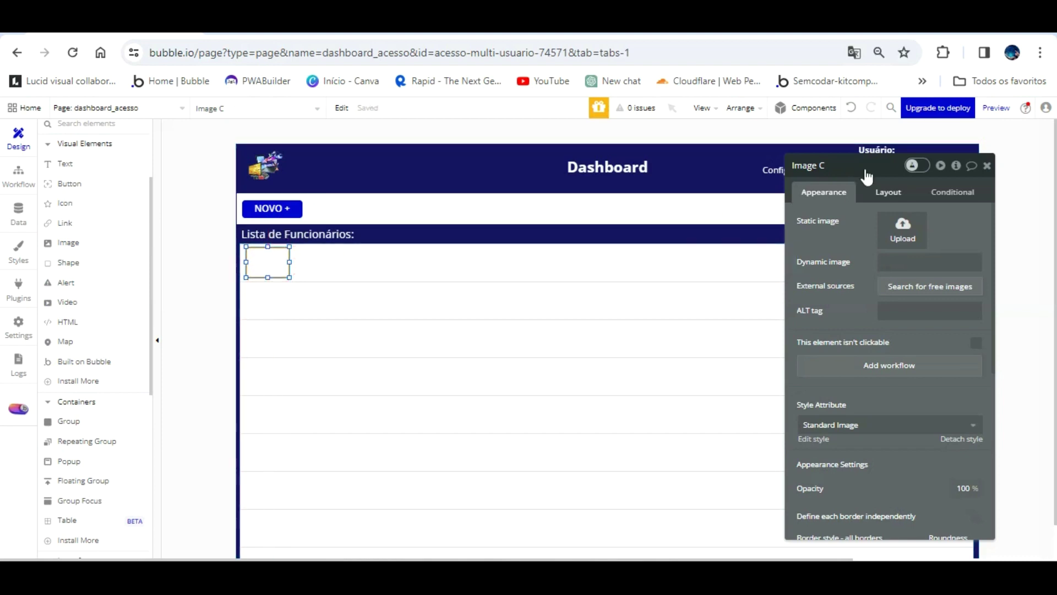
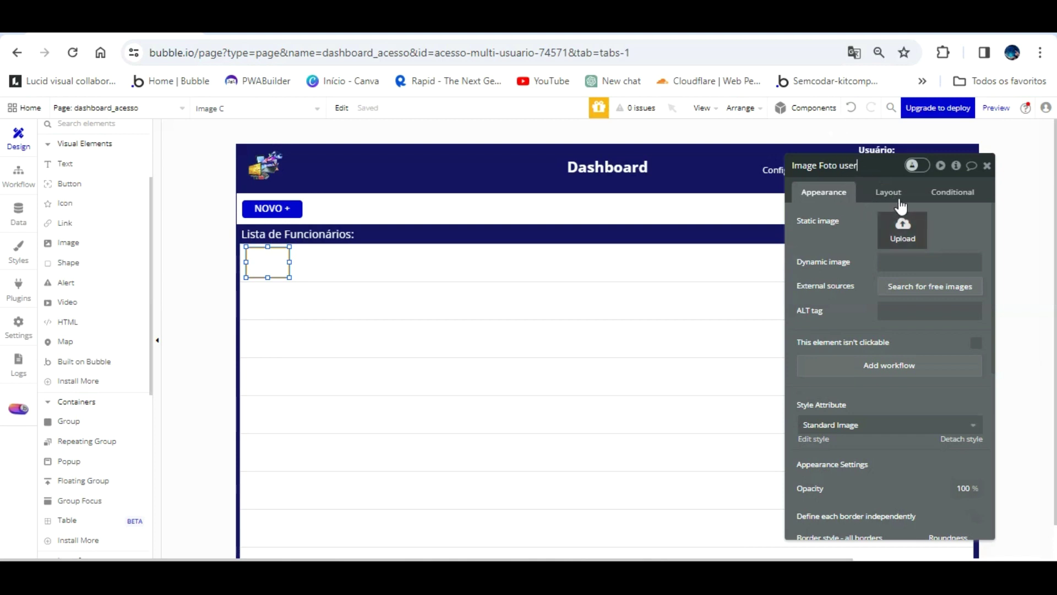
- Name the image 'Foto user' and bind its dynamic image to Current cell's User's Foto do perfil
{"action": "left_click", "coordinate": [861, 215]}
{"action": "left_click", "coordinate": [861, 238]}
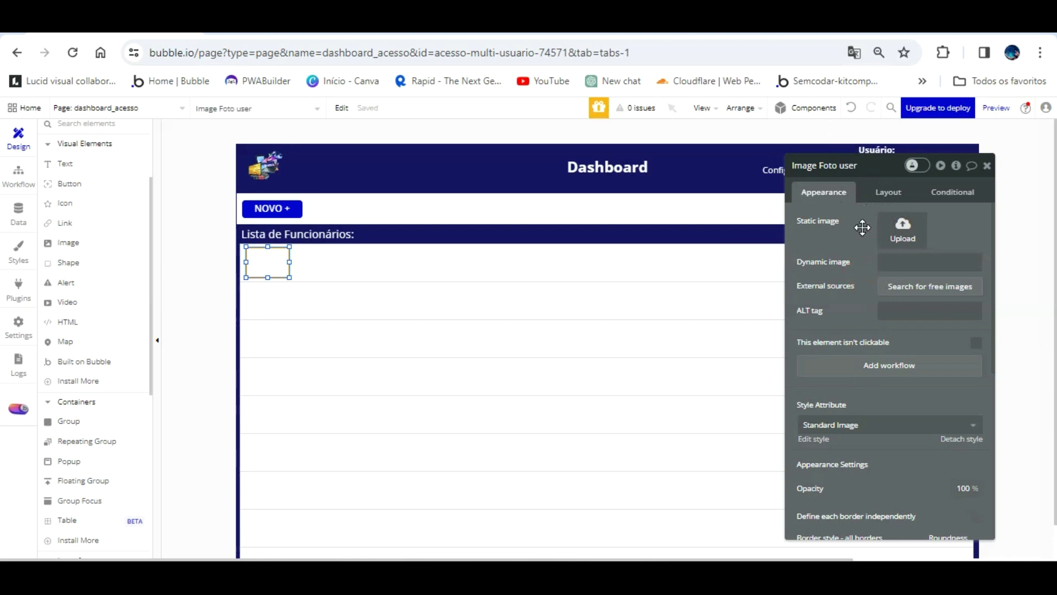
{"action": "left_click", "coordinate": [897, 260]}
{"action": "left_click", "coordinate": [749, 260]}
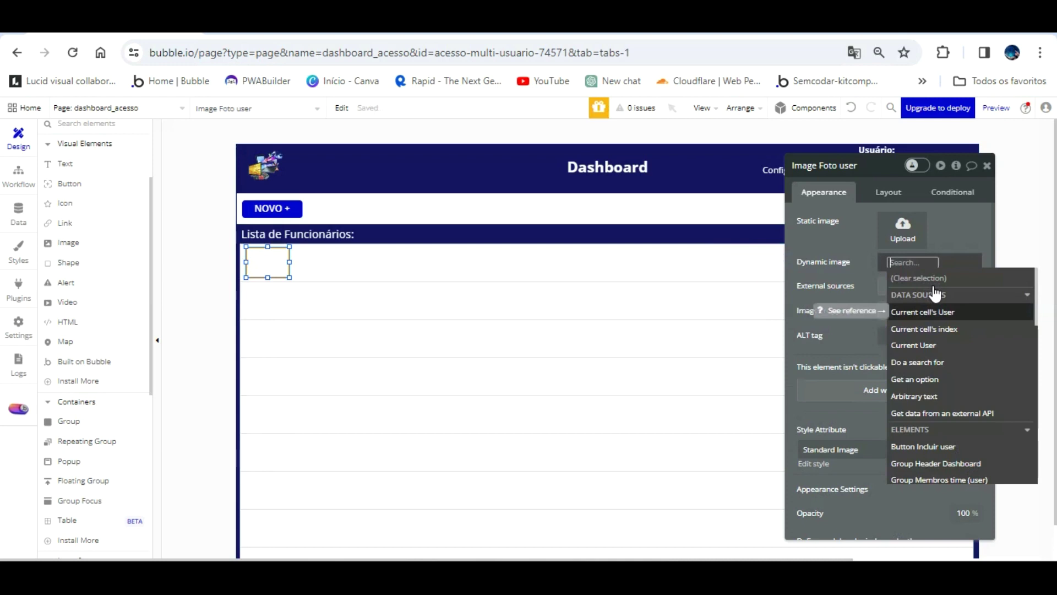
{"action": "left_click", "coordinate": [936, 311]}
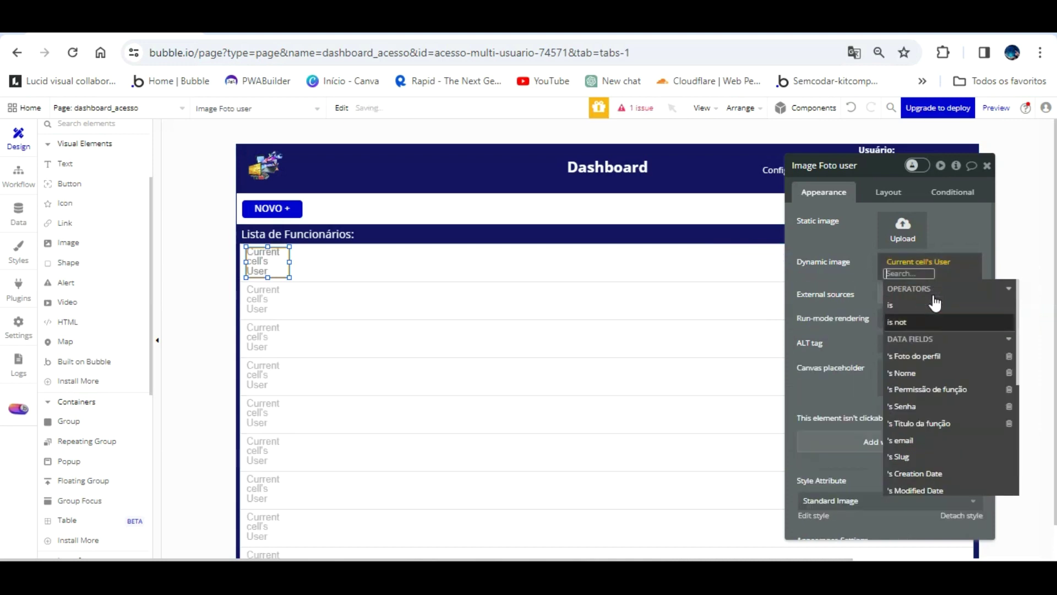
{"action": "left_click", "coordinate": [937, 335]}
{"action": "left_click", "coordinate": [865, 219]}
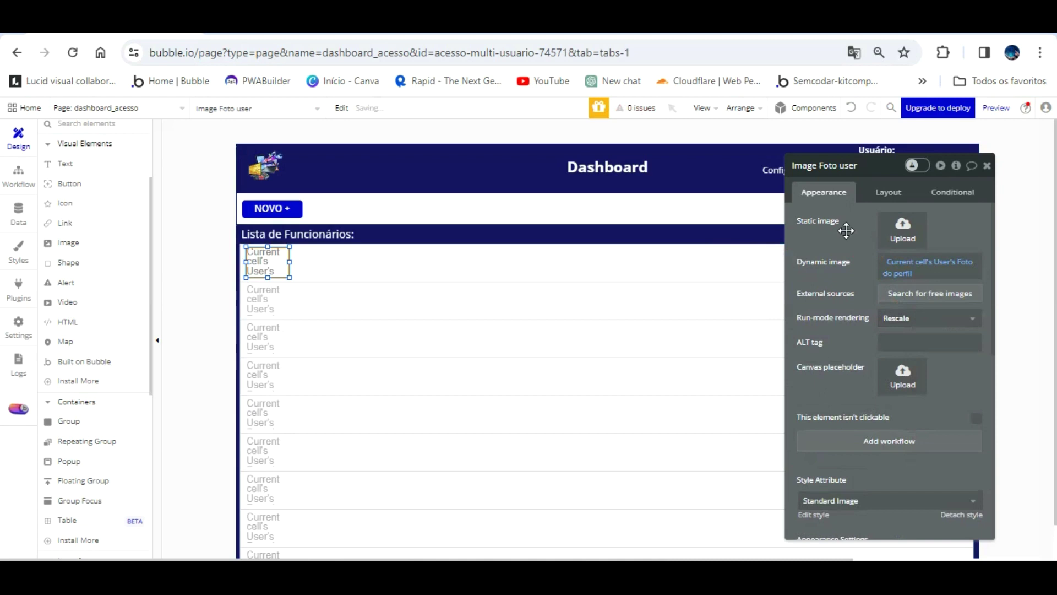
{"action": "left_click", "coordinate": [270, 260]}
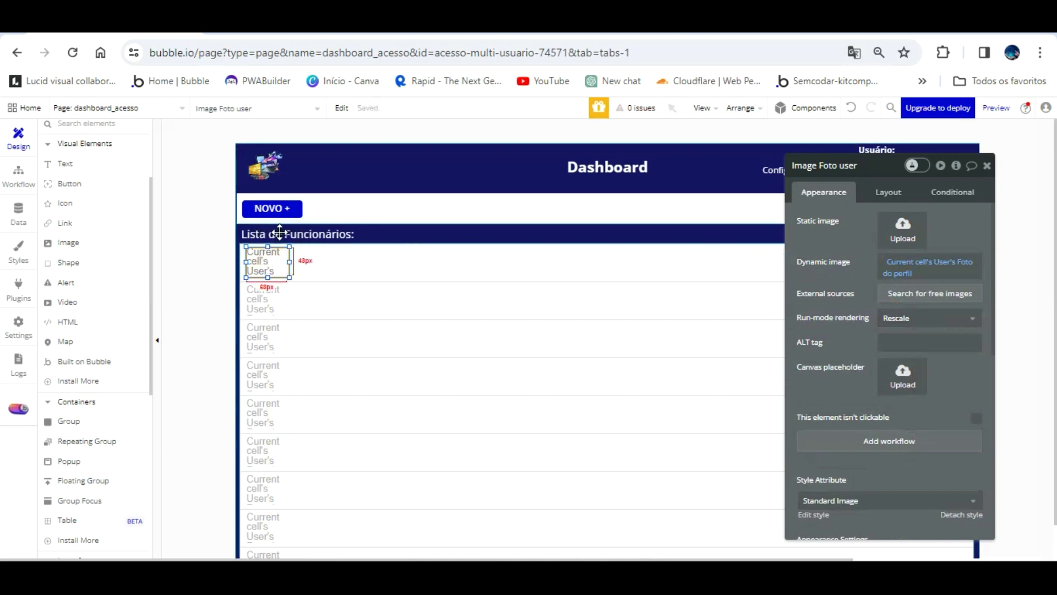
{"action": "left_click", "coordinate": [168, 205]}
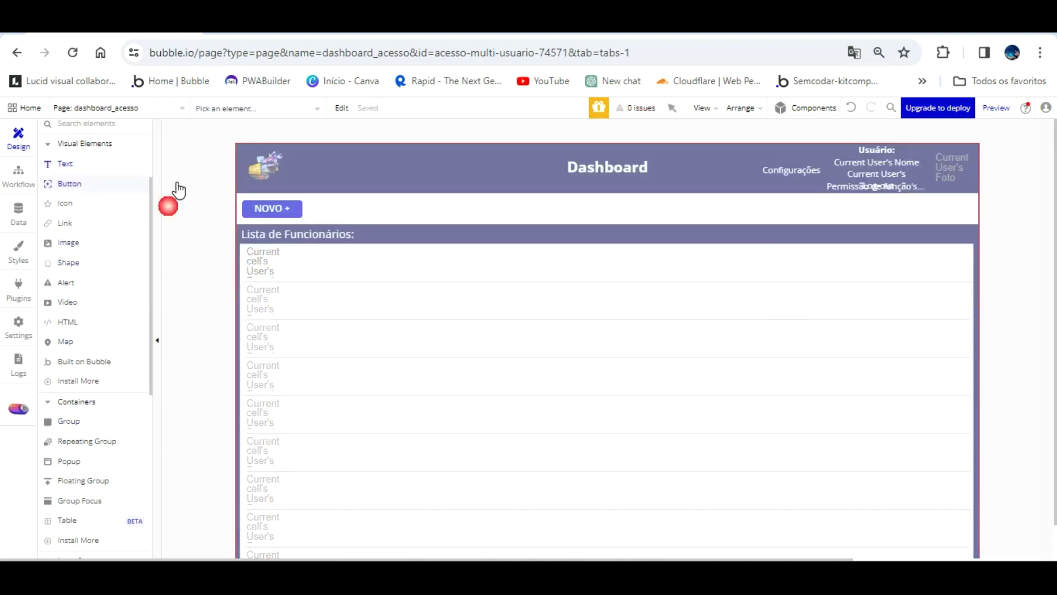
- Draw a text element in the first list row and set its width to 200
{"action": "left_click_drag", "start_coordinate": [292, 249], "coordinate": [412, 253]}
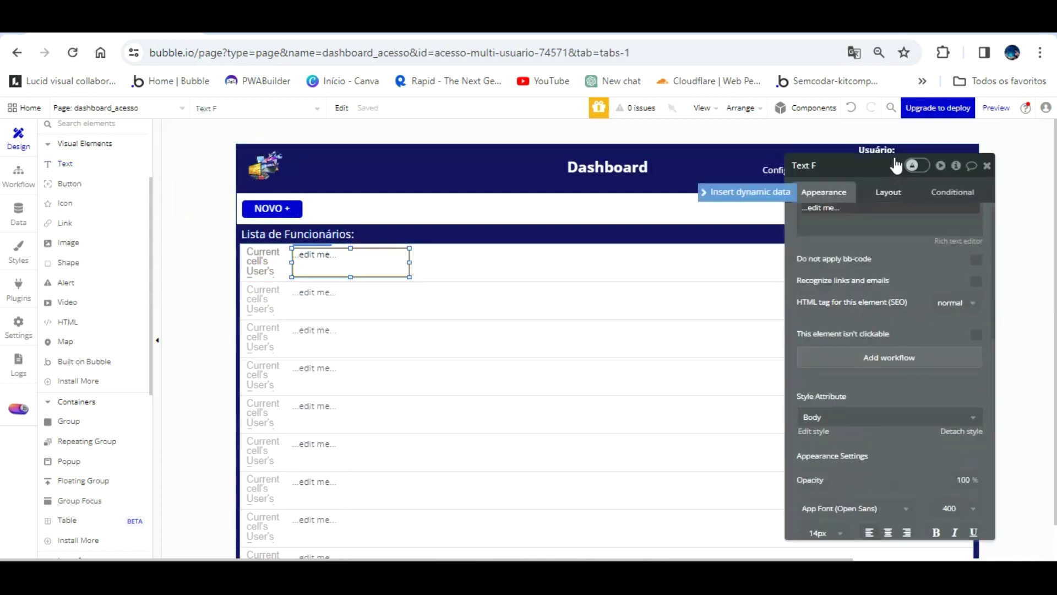
{"action": "left_click", "coordinate": [888, 191]}
{"action": "left_click", "coordinate": [821, 280]}
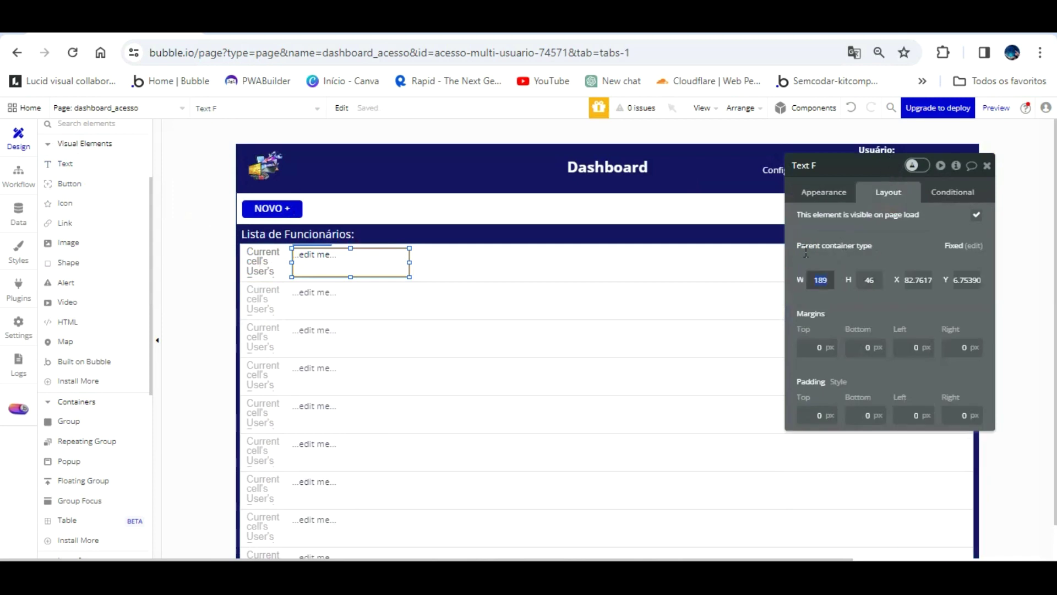
{"action": "type", "text": "200"}
{"action": "key", "text": "Return"}
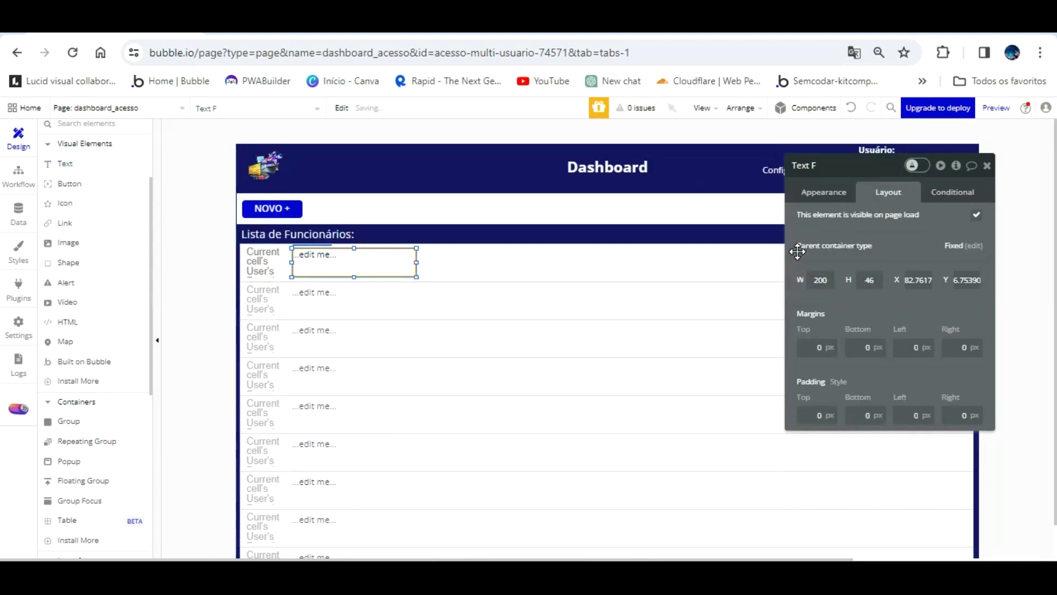
- Insert Current cell's User into the text, then clear that expression to leave it empty
{"action": "left_click", "coordinate": [824, 191]}
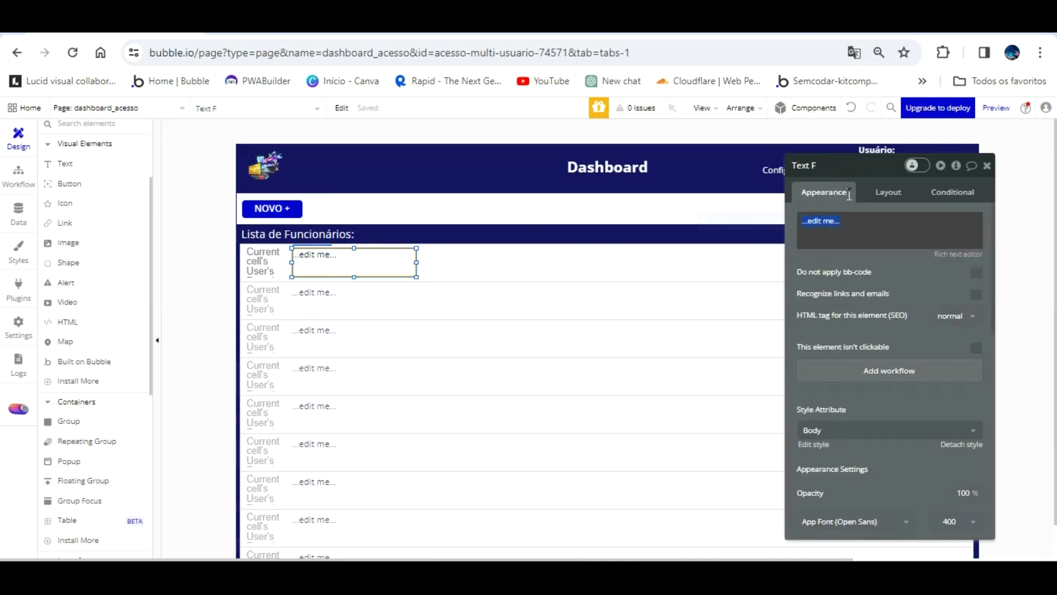
{"action": "left_click", "coordinate": [848, 224]}
{"action": "left_click", "coordinate": [768, 218]}
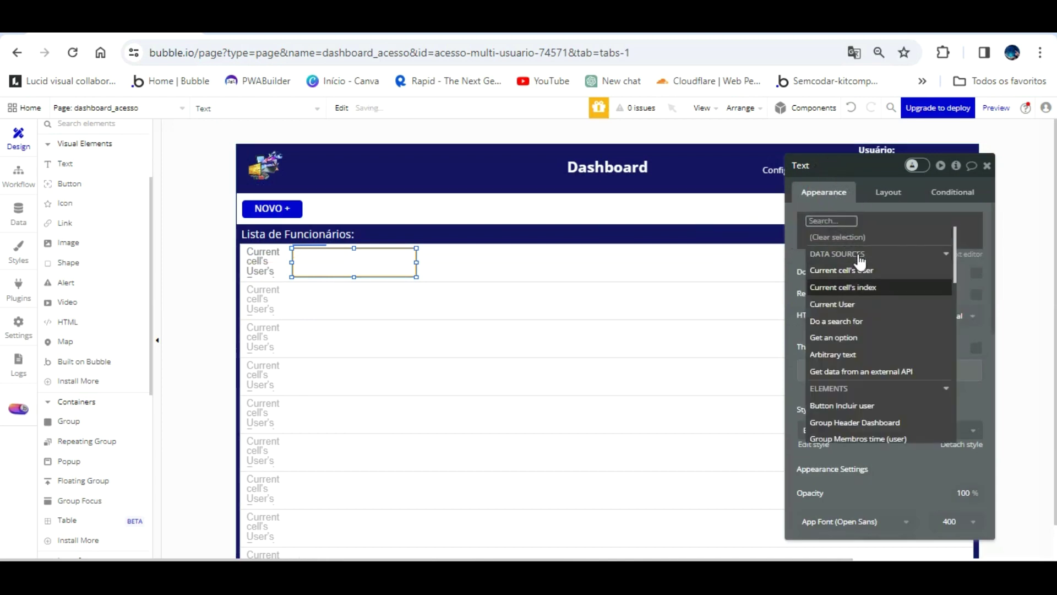
{"action": "left_click", "coordinate": [856, 270]}
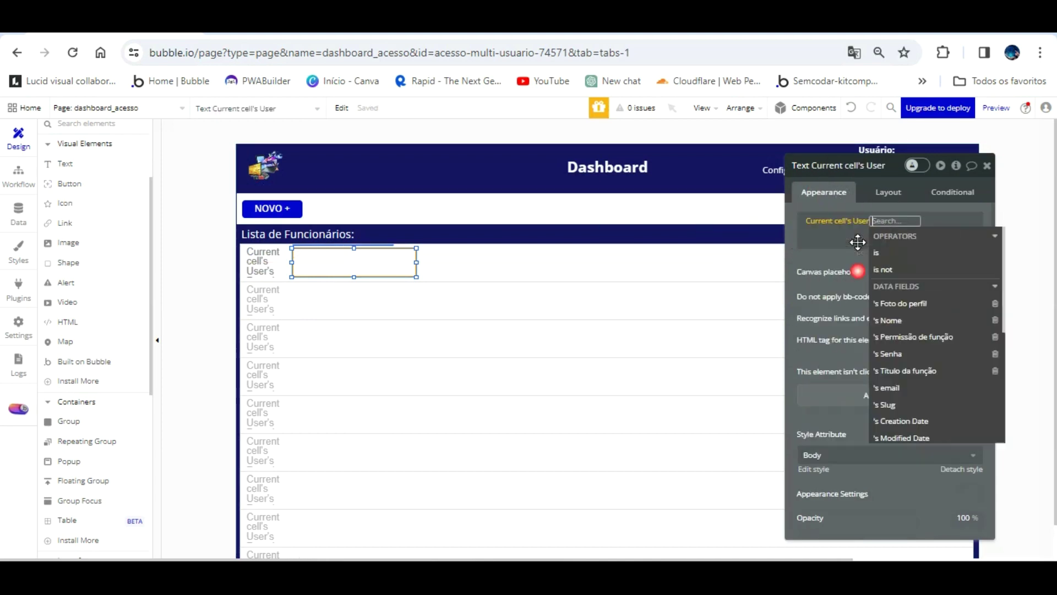
{"action": "left_click", "coordinate": [829, 216]}
{"action": "left_click", "coordinate": [829, 216]}
{"action": "left_click", "coordinate": [828, 236]}
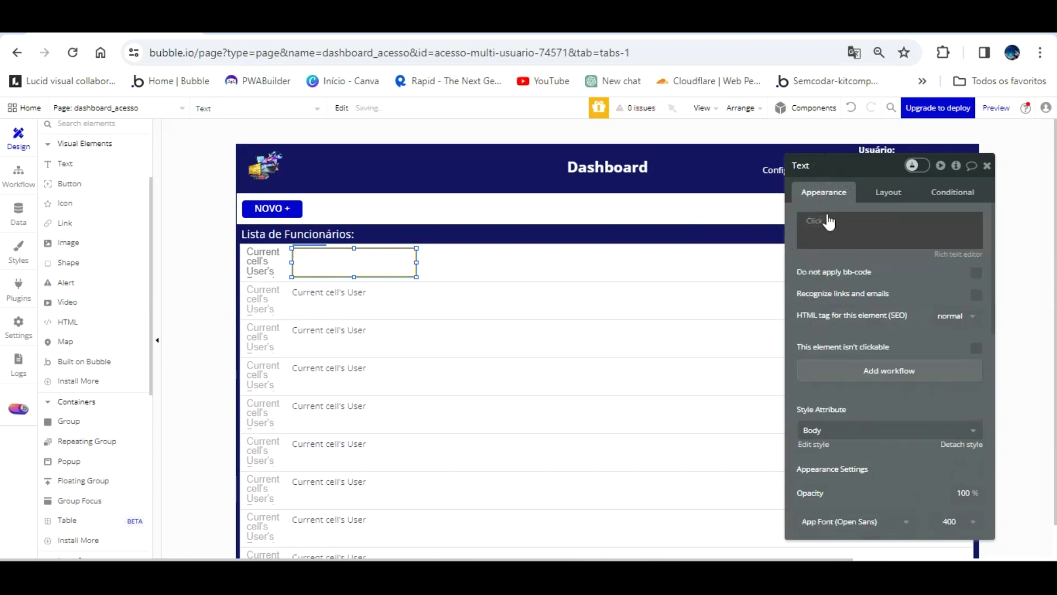
{"action": "left_click", "coordinate": [826, 220]}
{"action": "right_click", "coordinate": [824, 223]}
{"action": "left_click", "coordinate": [891, 226]}
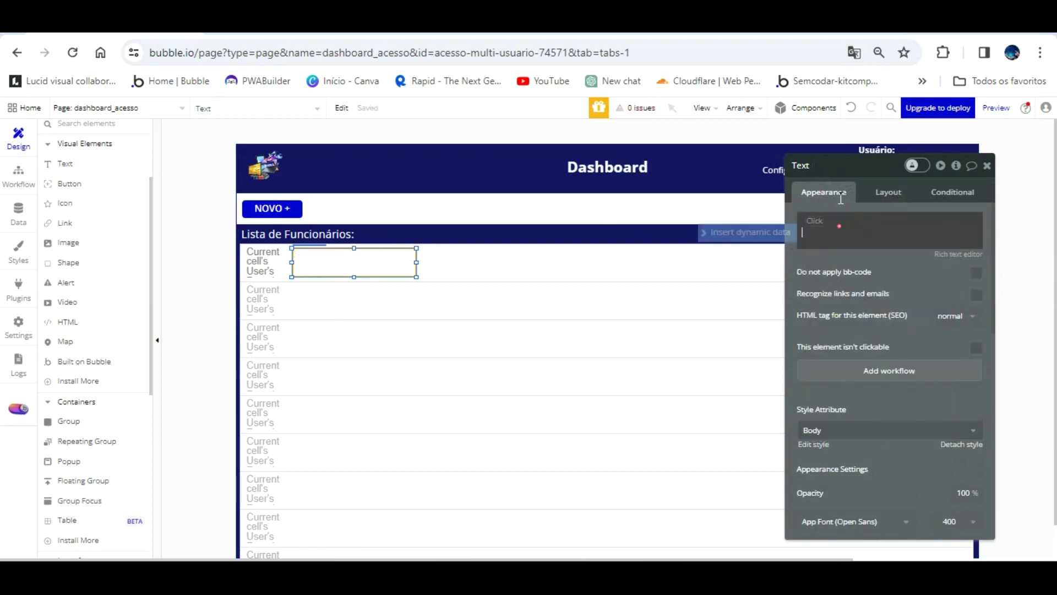
{"action": "left_click", "coordinate": [841, 197]}
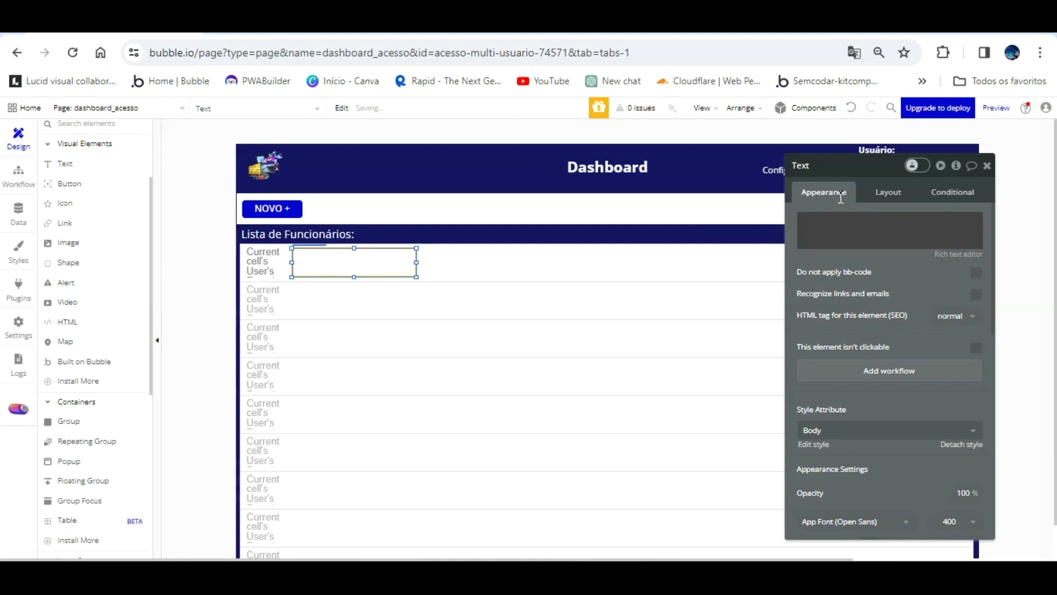
{"action": "left_click", "coordinate": [840, 198]}
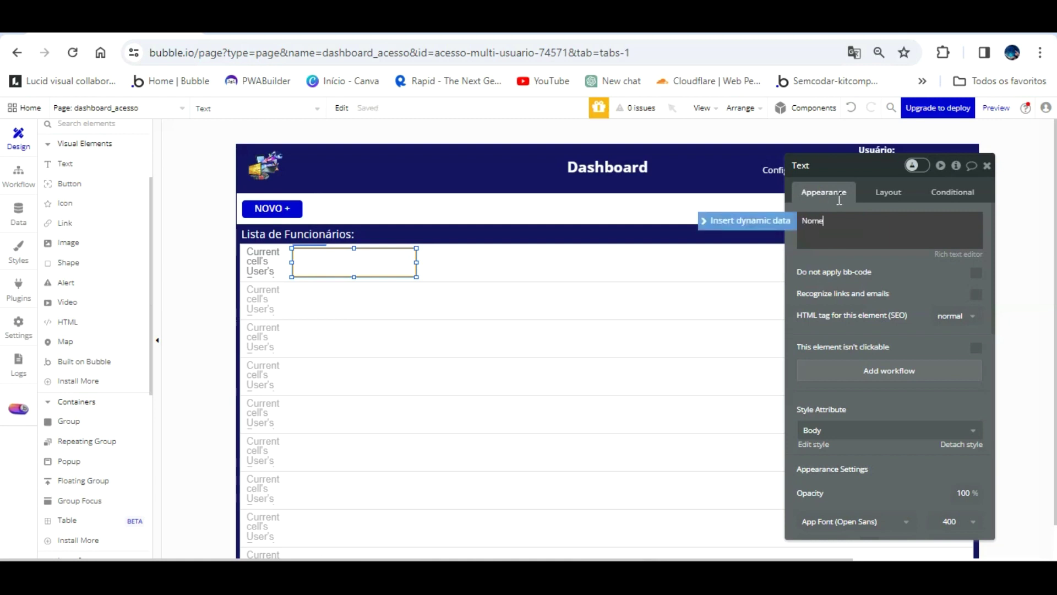
- Make the text read 'Nome:' with Current cell's User's Nome on the line below
{"action": "type", "text": "Nome:"}
{"action": "key", "text": "Return"}
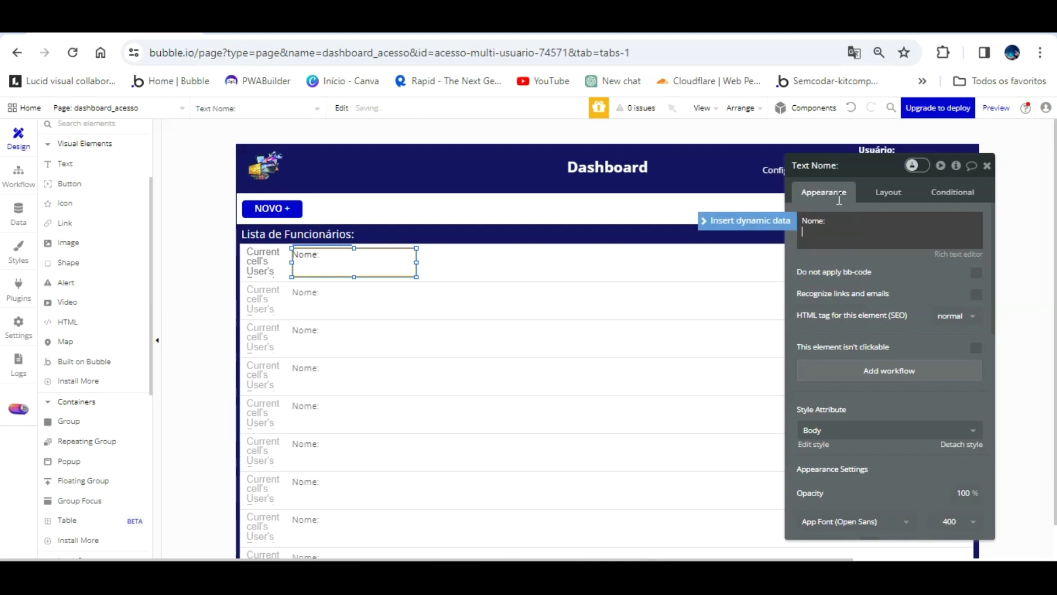
{"action": "left_click", "coordinate": [749, 220]}
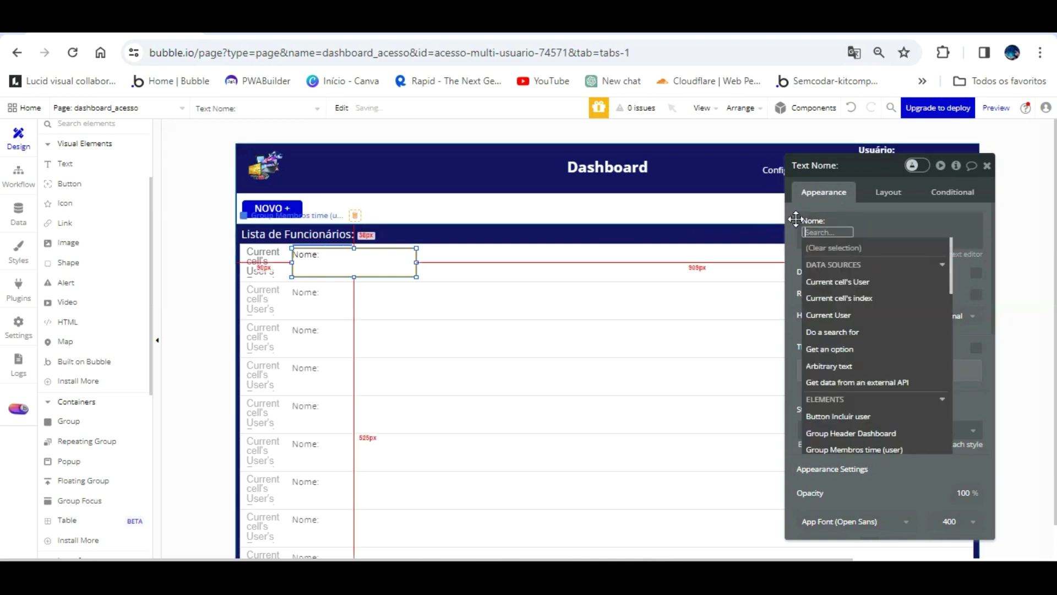
{"action": "left_click", "coordinate": [848, 282]}
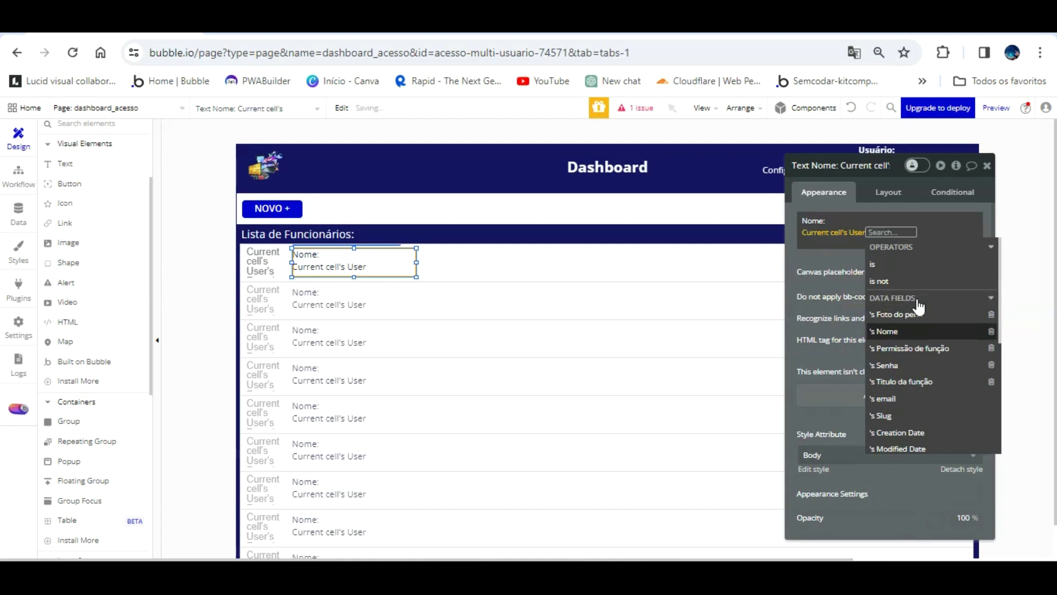
{"action": "left_click", "coordinate": [914, 332]}
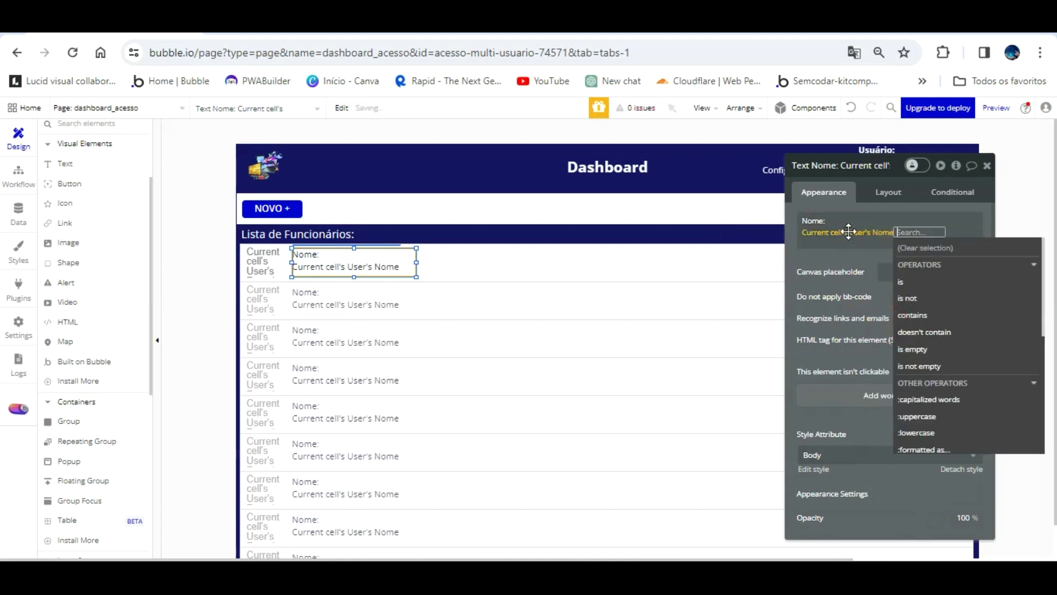
{"action": "left_click", "coordinate": [849, 231]}
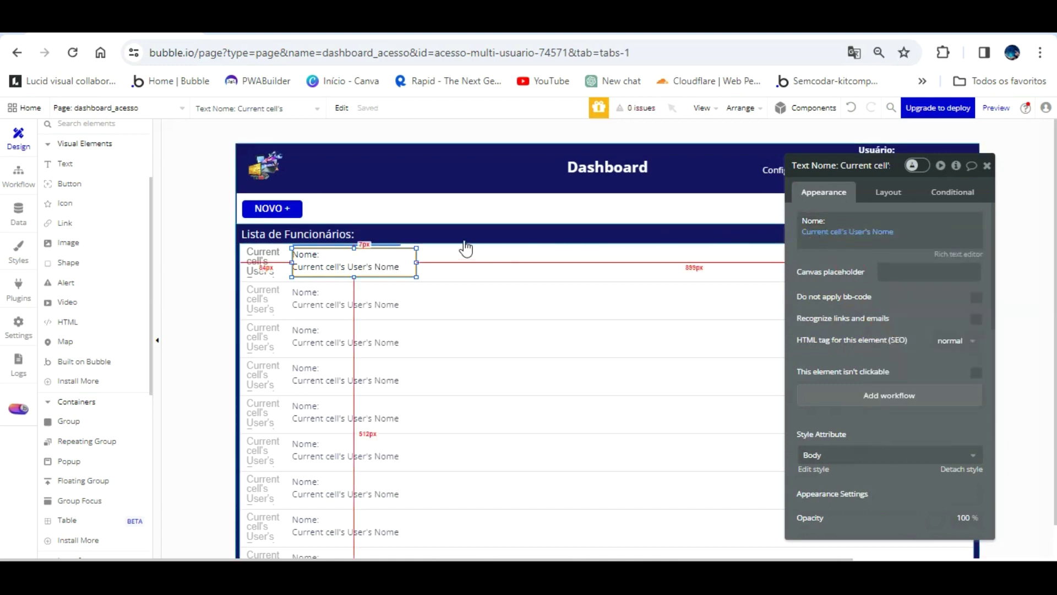
{"action": "left_click", "coordinate": [354, 259]}
{"action": "left_click", "coordinate": [962, 253]}
- Bold the 'Nome:' label, colour both lines black, and save the rich text
{"action": "left_click_drag", "start_coordinate": [346, 210], "coordinate": [317, 190]}
{"action": "left_click", "coordinate": [329, 194]}
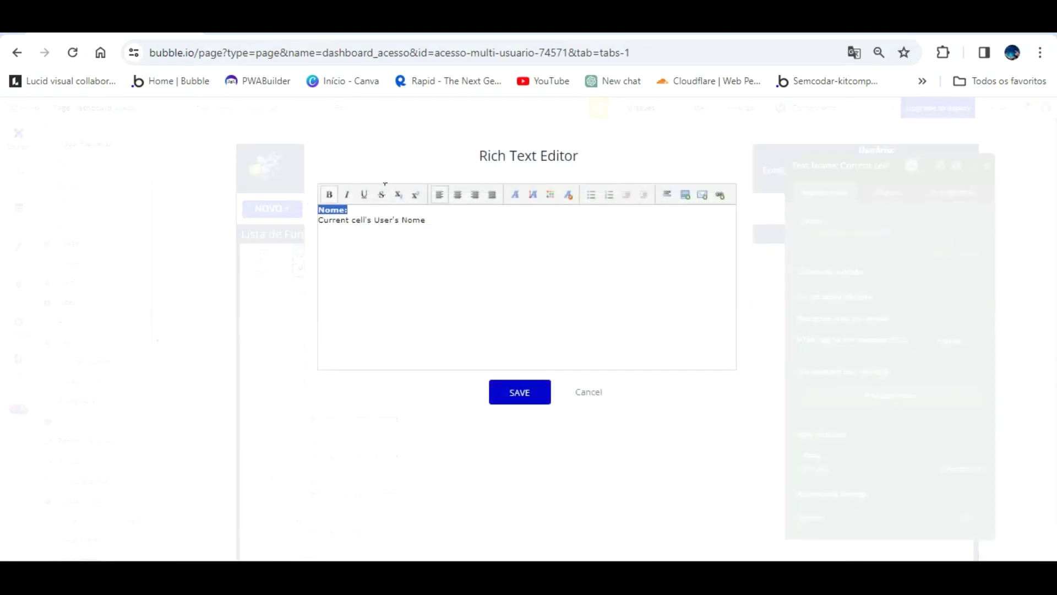
{"action": "left_click_drag", "start_coordinate": [426, 220], "coordinate": [315, 193]}
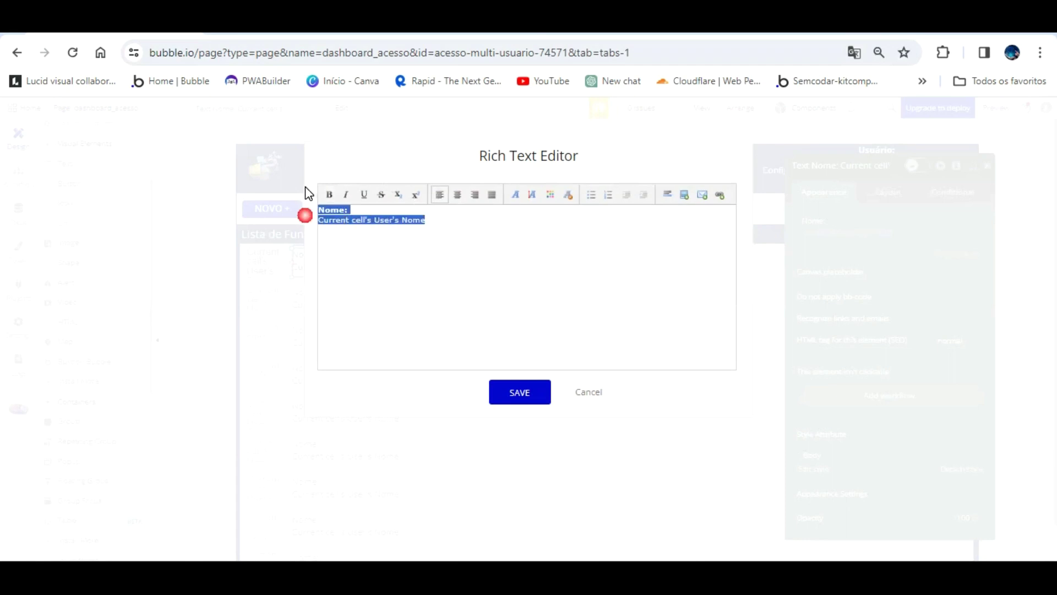
{"action": "left_click", "coordinate": [550, 194]}
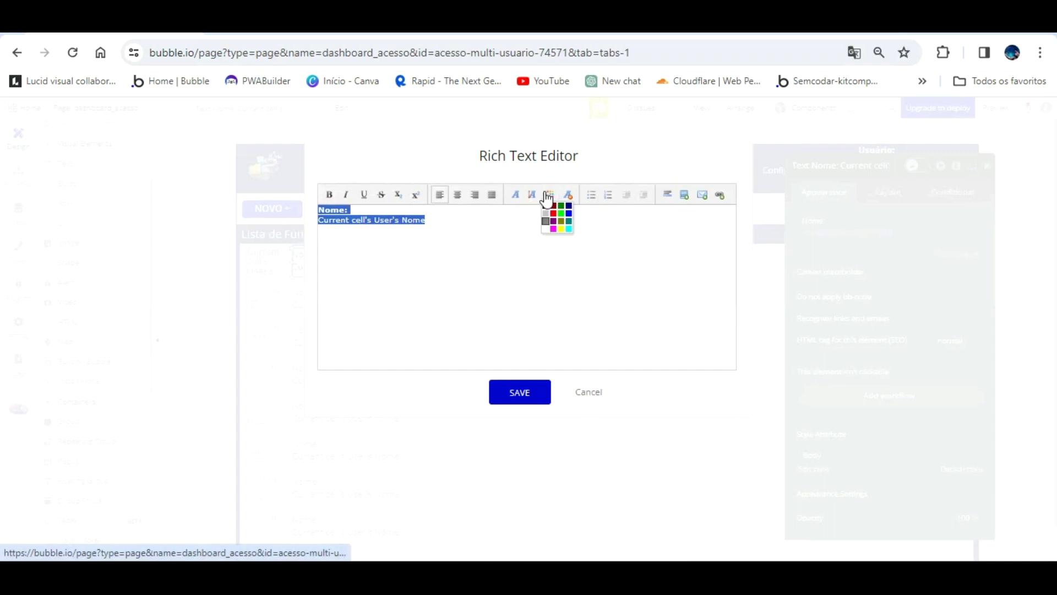
{"action": "left_click", "coordinate": [545, 205]}
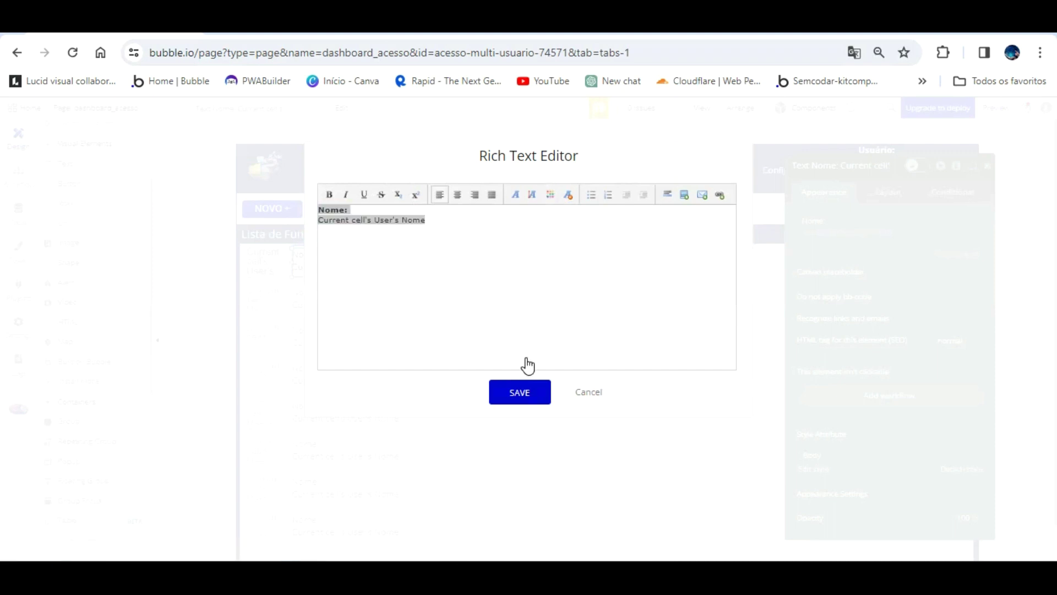
{"action": "left_click", "coordinate": [522, 391]}
{"action": "left_click", "coordinate": [486, 306]}
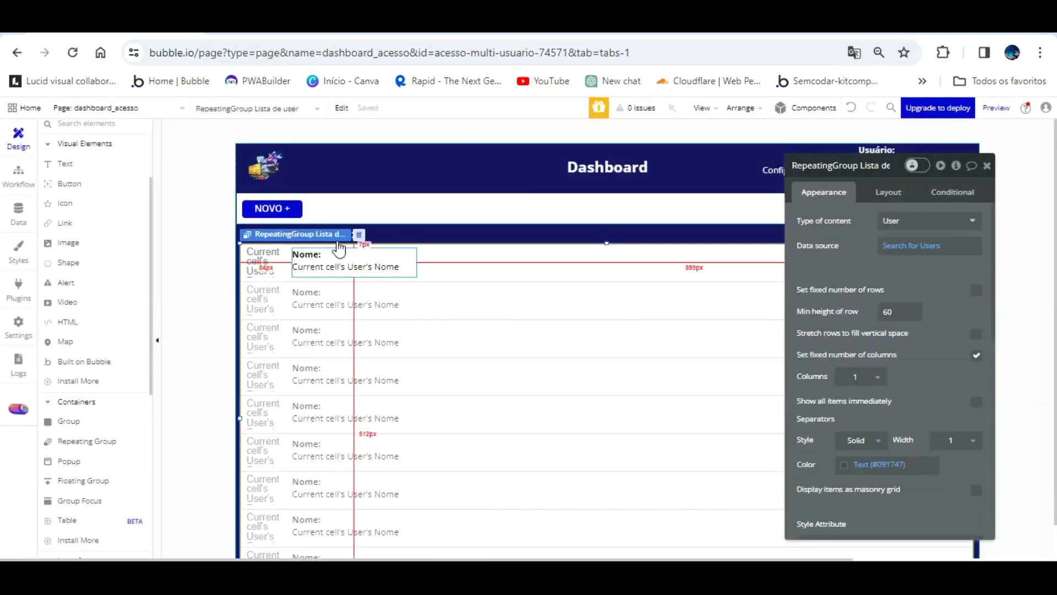
{"action": "left_click", "coordinate": [333, 241]}
{"action": "left_click", "coordinate": [292, 28]}
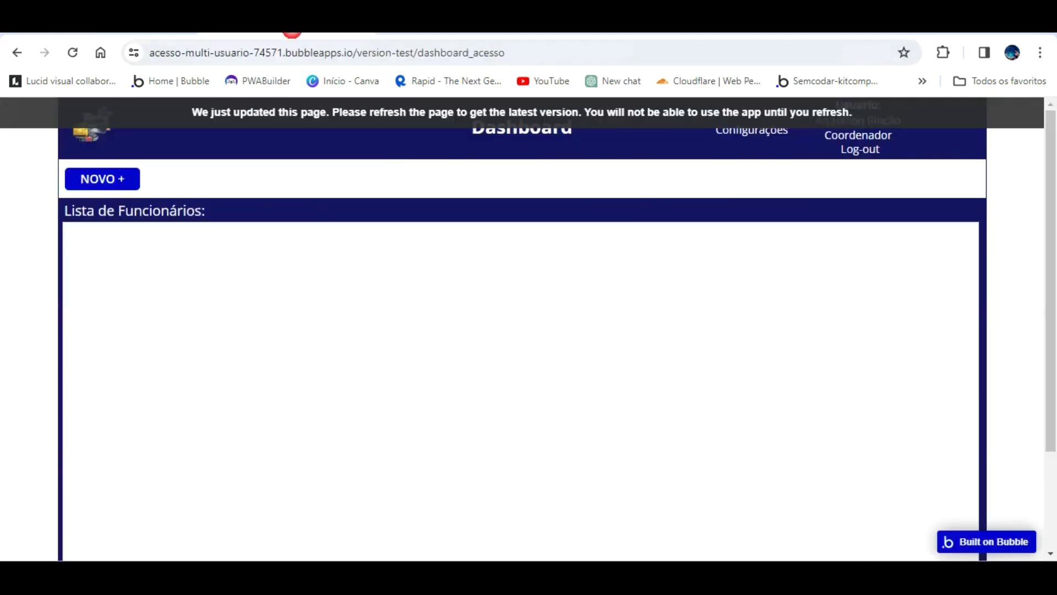
{"action": "left_click", "coordinate": [311, 102]}
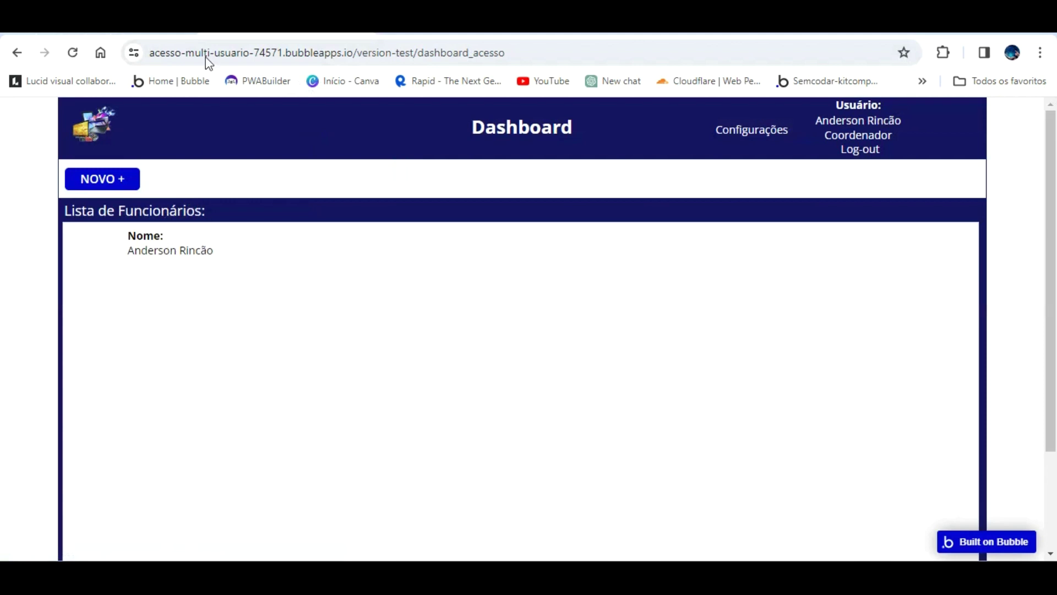
{"action": "left_click", "coordinate": [165, 29]}
{"action": "left_click", "coordinate": [341, 266]}
- Place a second row text showing the user's Titulo da função, labelled 'Função:'
{"action": "left_click", "coordinate": [264, 261]}
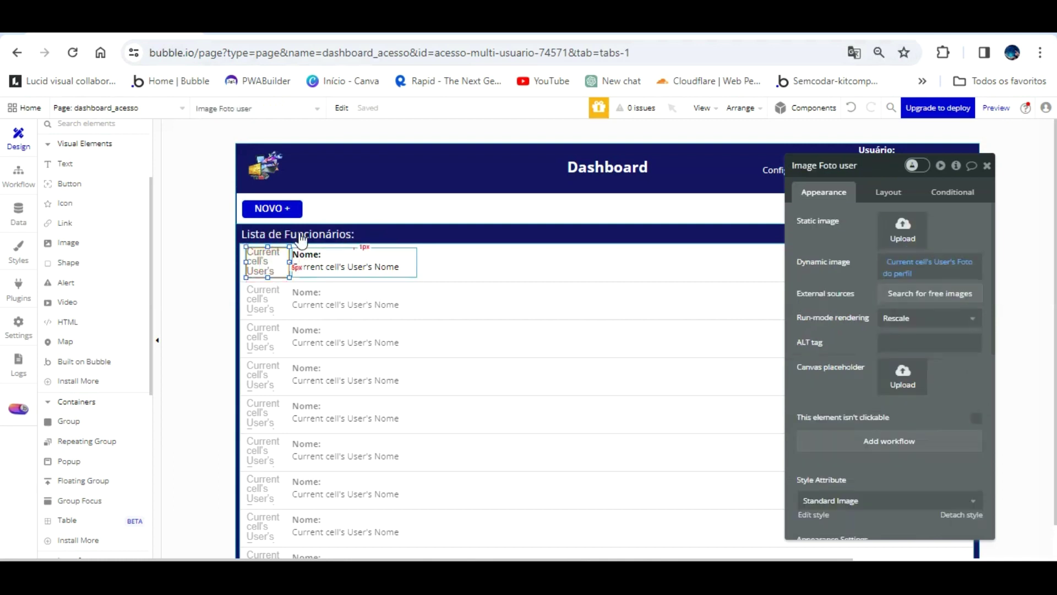
{"action": "left_click", "coordinate": [314, 256]}
{"action": "key", "text": "Right"}
{"action": "key", "text": "Right"}
{"action": "key", "text": "Right"}
{"action": "key", "text": "Right"}
{"action": "key", "text": "Right"}
{"action": "key", "text": "Right"}
{"action": "key", "text": "Right"}
{"action": "key", "text": "Right"}
{"action": "key", "text": "Right"}
{"action": "key", "text": "Right"}
{"action": "key", "text": "Right"}
{"action": "key", "text": "Right"}
{"action": "key", "text": "Right"}
{"action": "key", "text": "Right"}
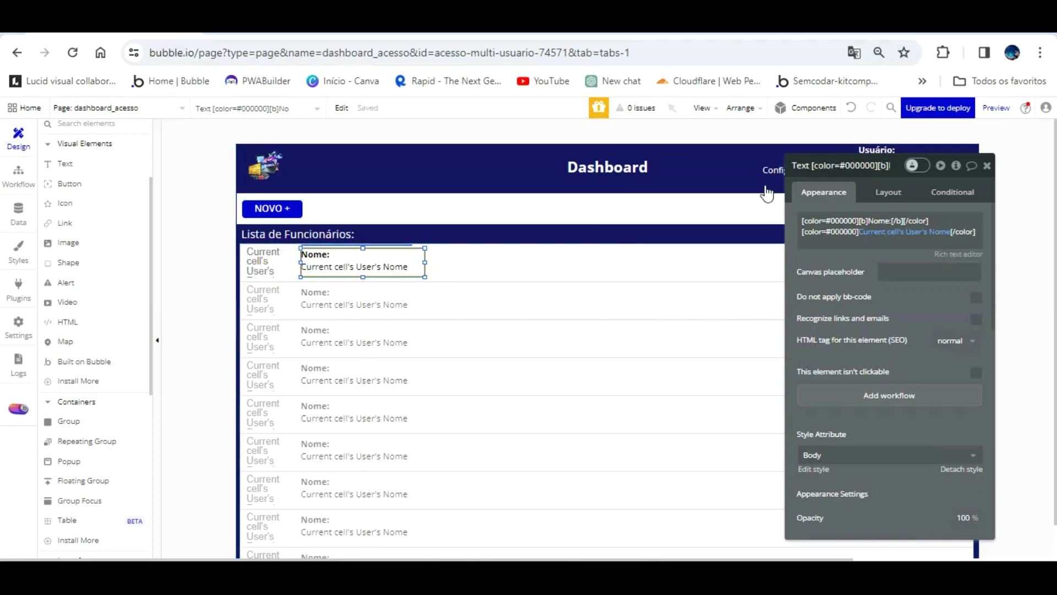
{"action": "left_click_drag", "start_coordinate": [401, 233], "coordinate": [530, 230]}
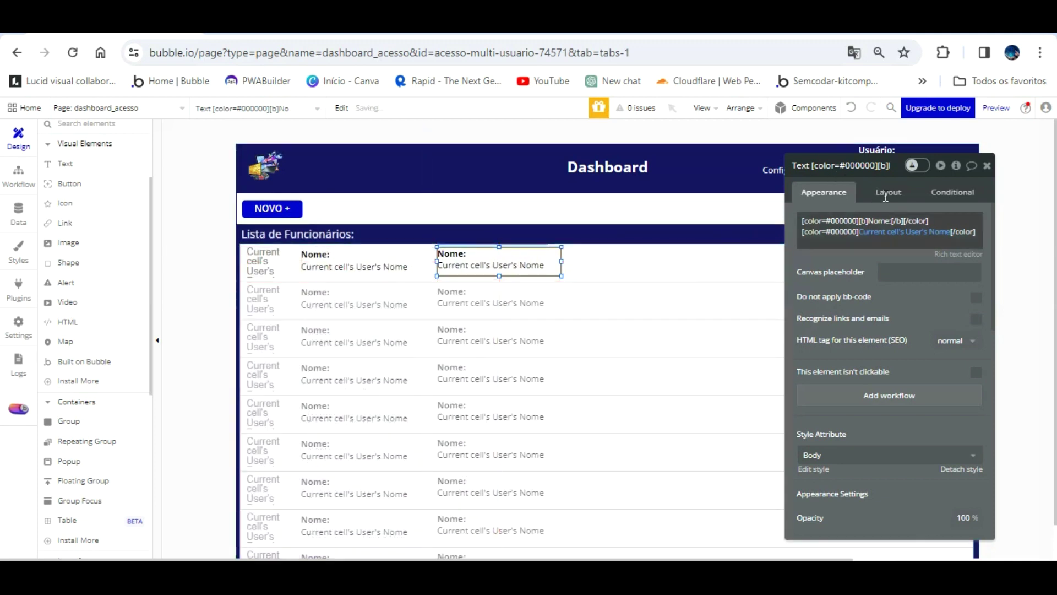
{"action": "left_click", "coordinate": [942, 231]}
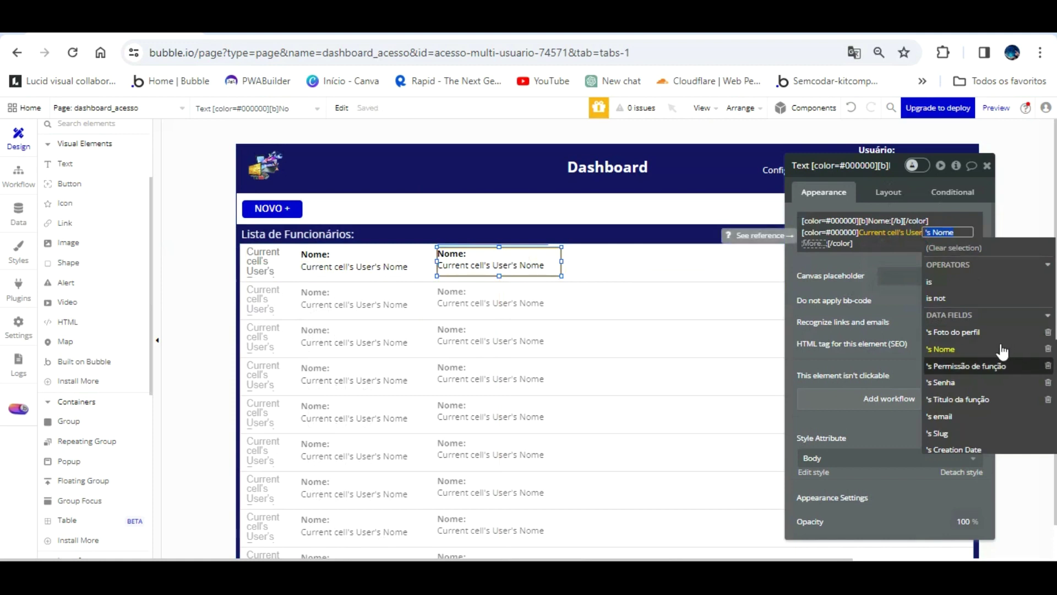
{"action": "left_click", "coordinate": [986, 399]}
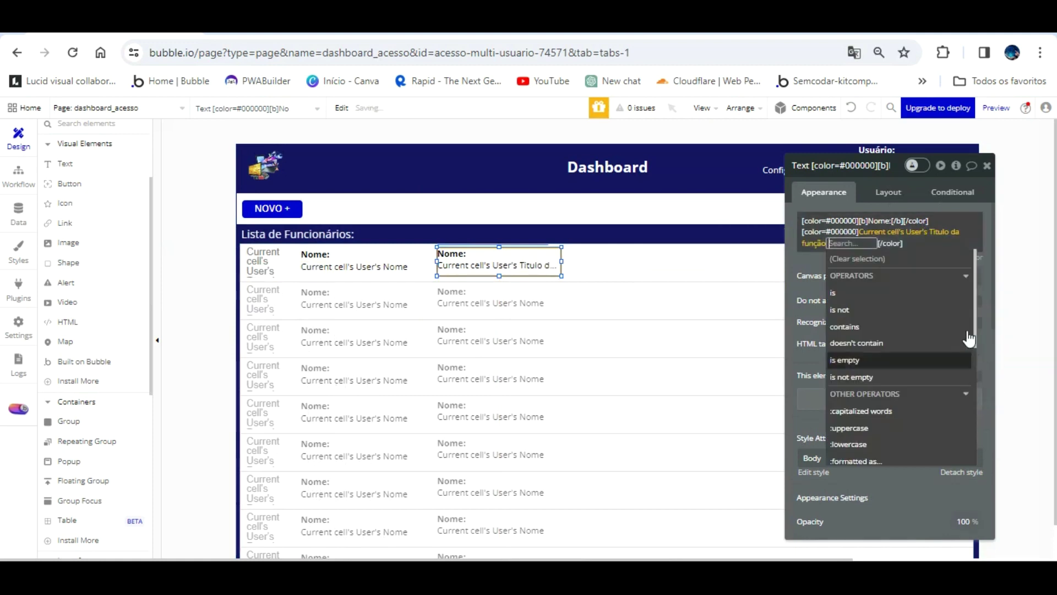
{"action": "left_click", "coordinate": [803, 270]}
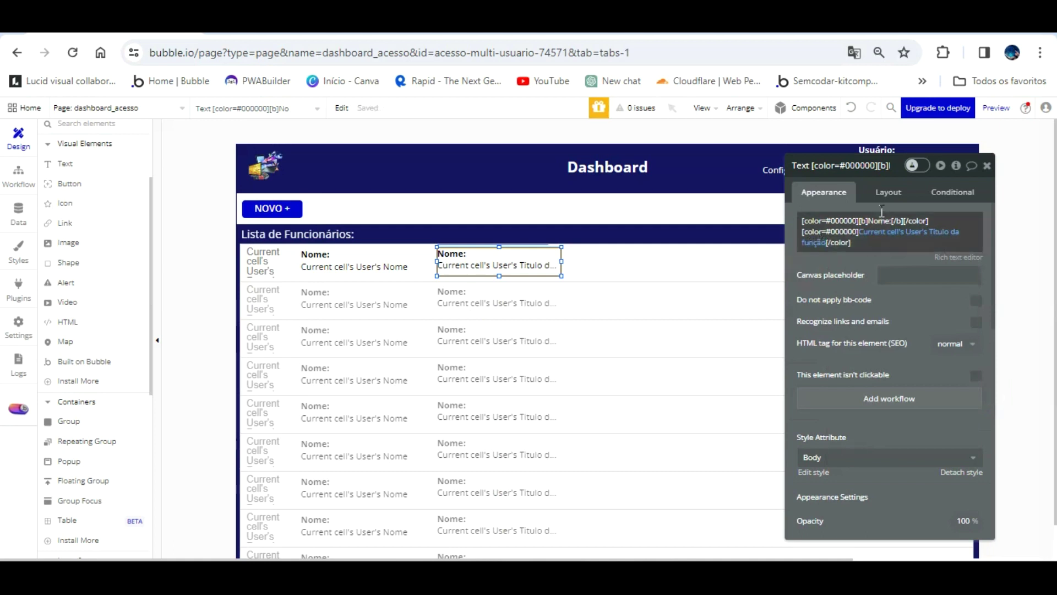
{"action": "key", "text": "ctrl+a"}
{"action": "left_click", "coordinate": [892, 235]}
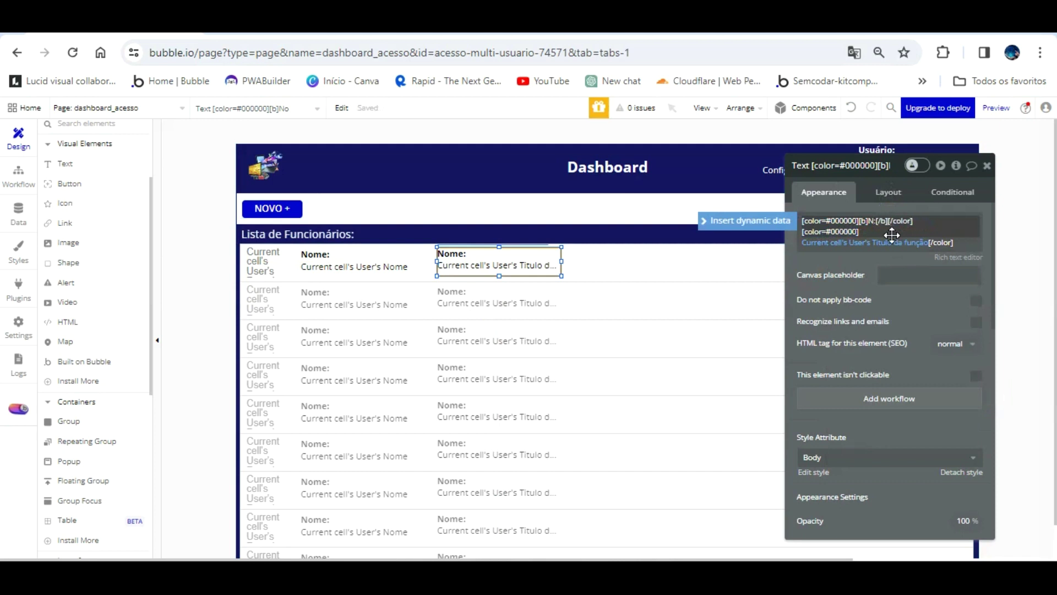
{"action": "type", "text": "Função"}
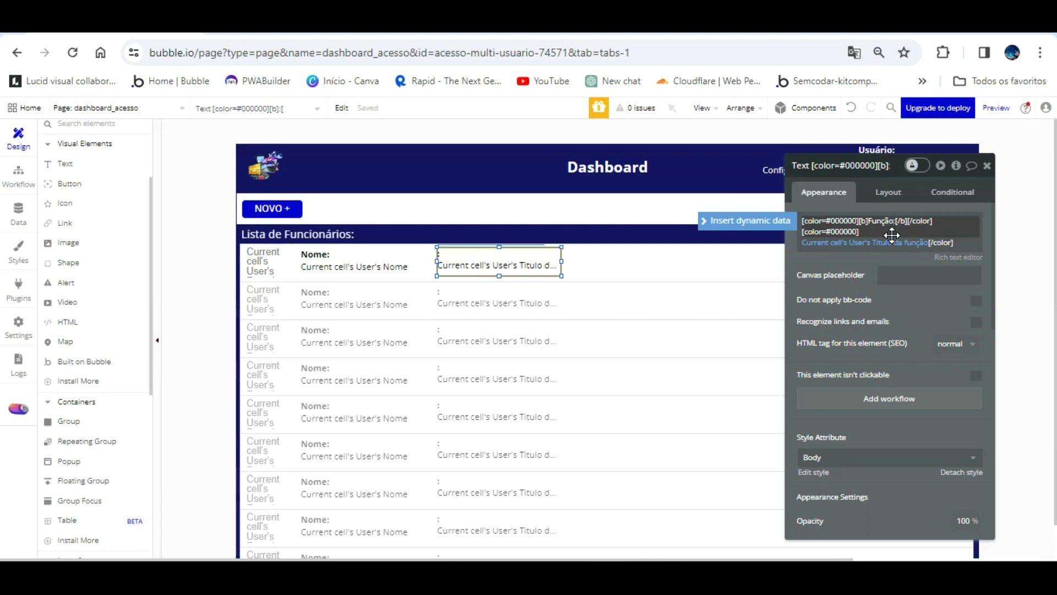
{"action": "left_click", "coordinate": [918, 295]}
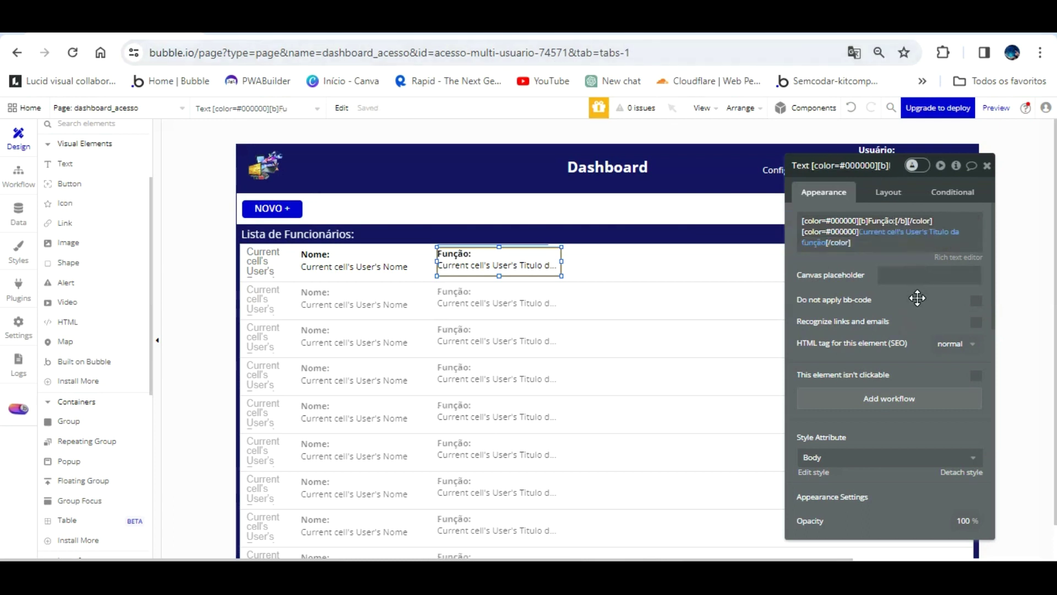
- Duplicate the Função text into a third column of the first row
{"action": "left_click_drag", "start_coordinate": [551, 231], "coordinate": [665, 234]}
{"action": "left_click", "coordinate": [424, 237]}
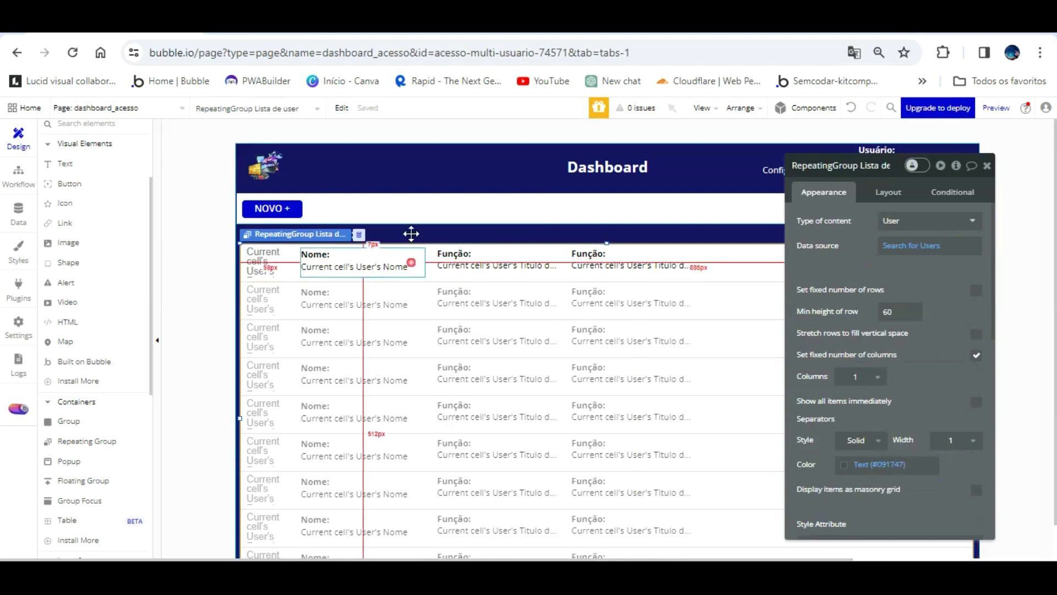
{"action": "left_click", "coordinate": [411, 262]}
{"action": "left_click", "coordinate": [585, 258]}
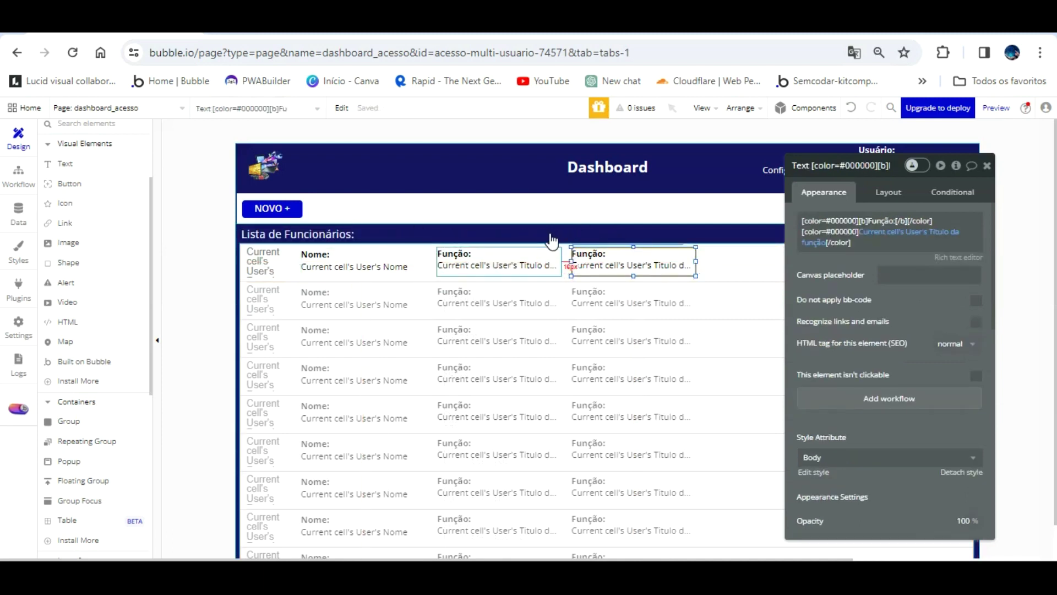
{"action": "left_click_drag", "start_coordinate": [626, 233], "coordinate": [628, 233]}
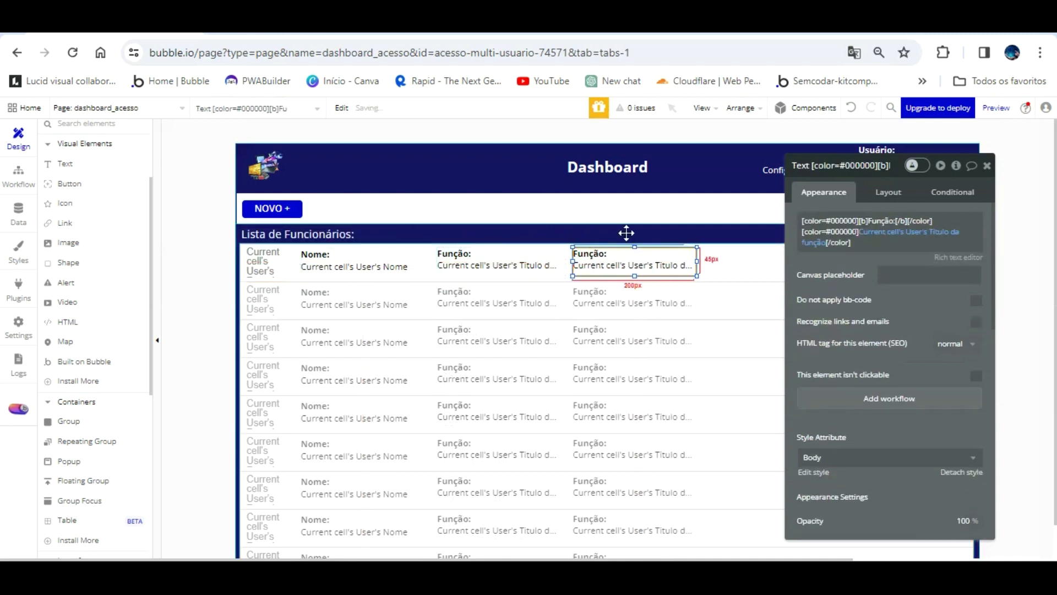
- Make the third text show Permissão de função's Display labelled 'Acesso', then reload the preview
{"action": "left_click", "coordinate": [948, 232]}
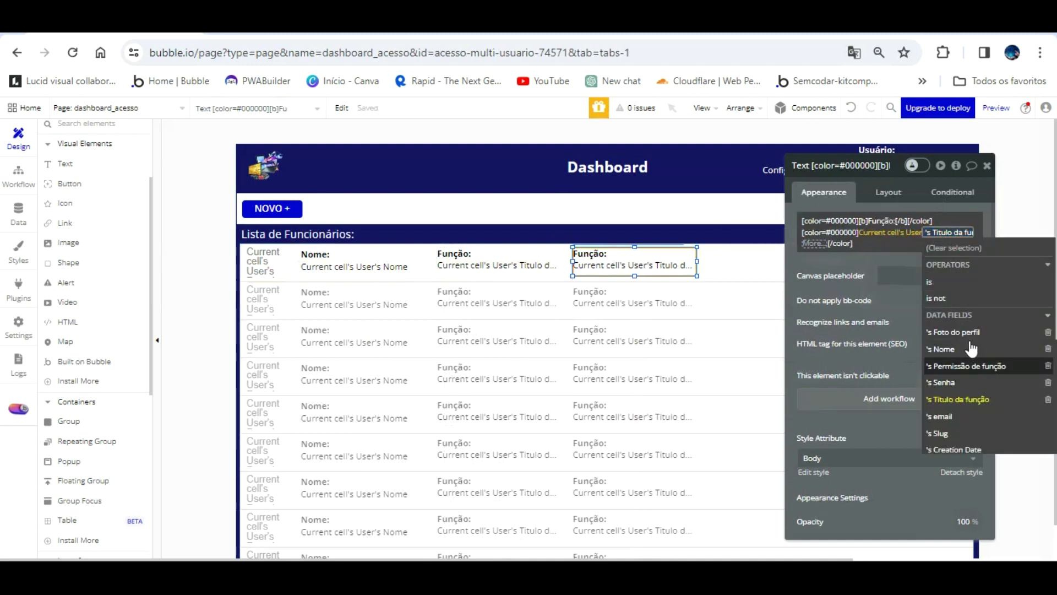
{"action": "left_click", "coordinate": [973, 366]}
{"action": "left_click", "coordinate": [858, 272]}
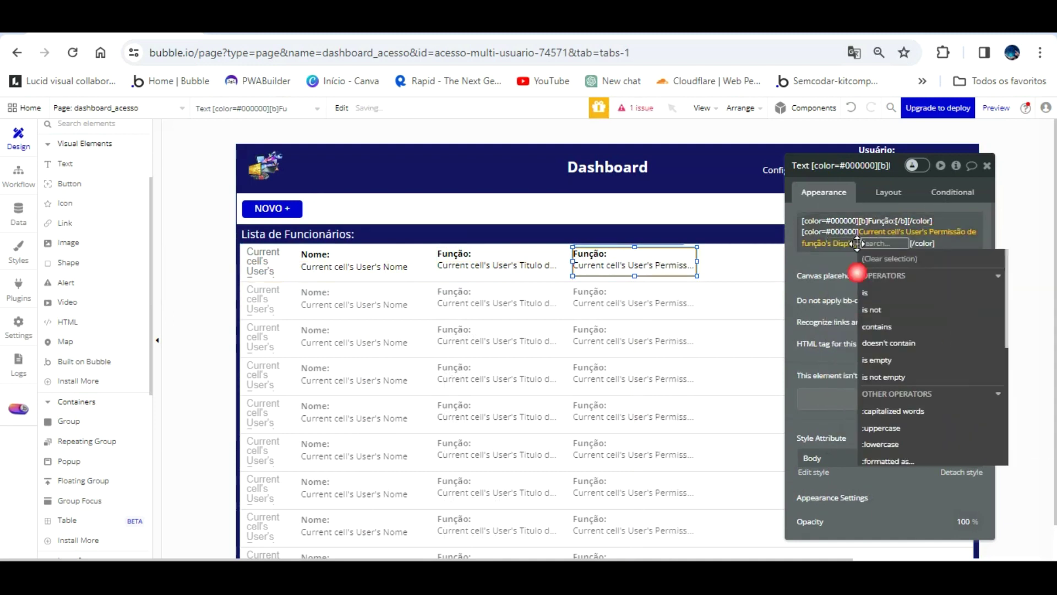
{"action": "left_click", "coordinate": [825, 231]}
{"action": "left_click", "coordinate": [892, 222]}
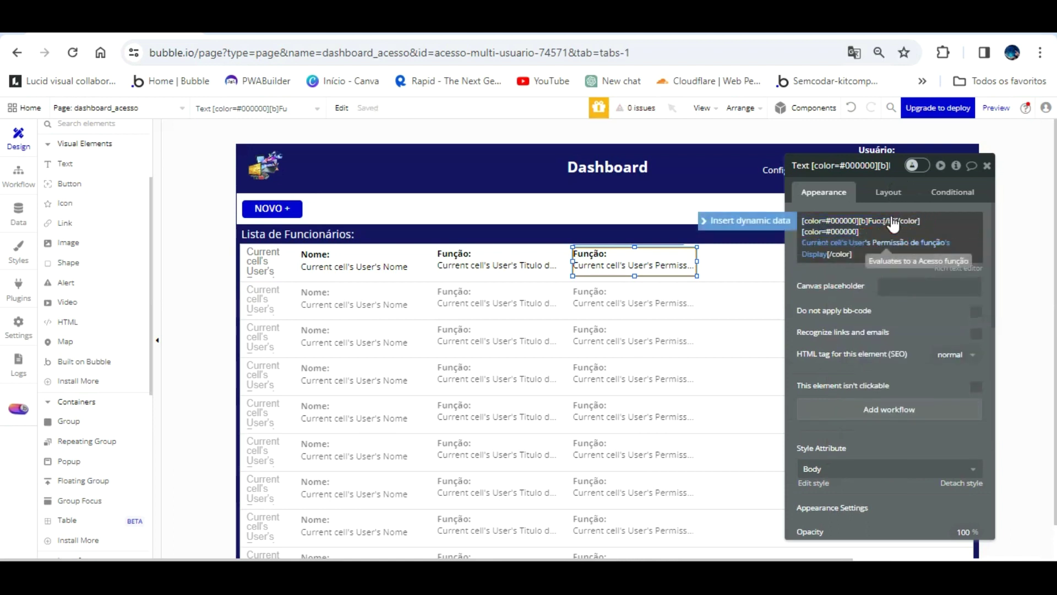
{"action": "type", "text": "Acesso"}
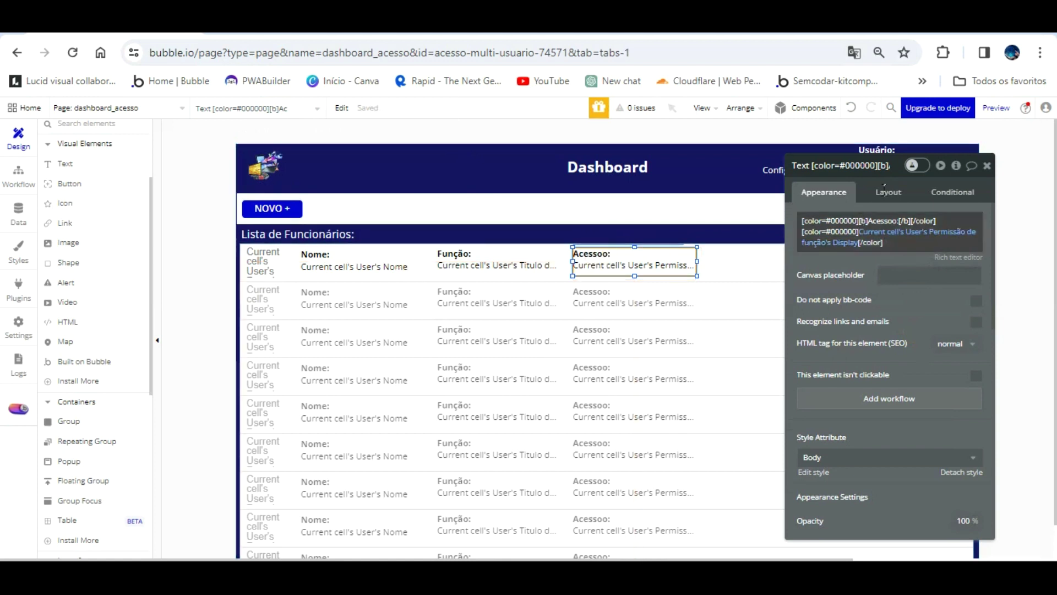
{"action": "left_click_drag", "start_coordinate": [856, 243], "coordinate": [892, 193]}
{"action": "key", "text": "BackSpace"}
{"action": "left_click", "coordinate": [904, 287]}
{"action": "left_click", "coordinate": [300, 26]}
{"action": "key", "text": "F5"}
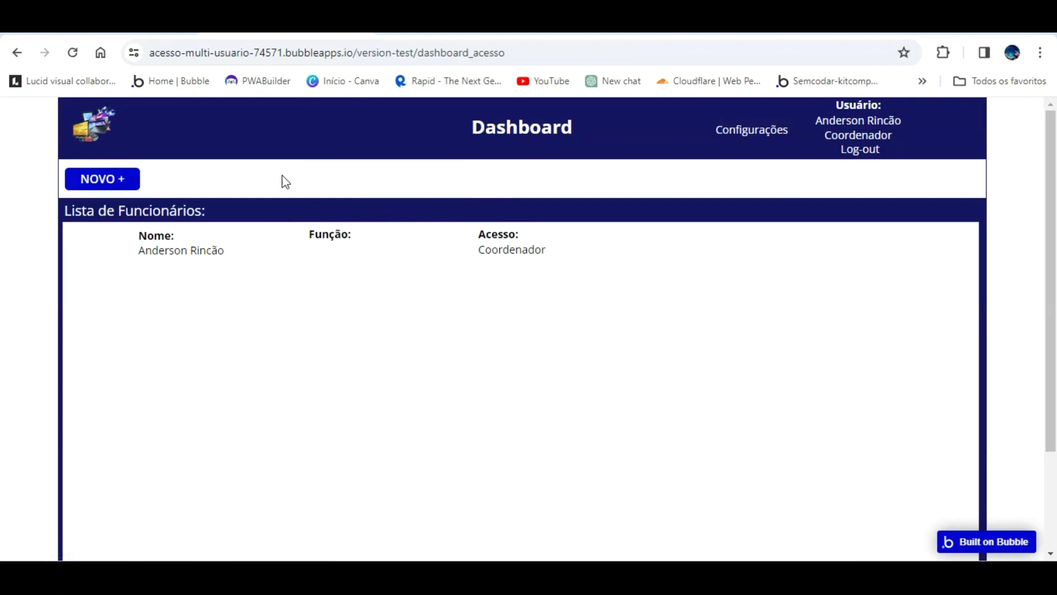
- Return to the Bubble editor and move the property panel aside
{"action": "left_click", "coordinate": [127, 27]}
{"action": "left_click_drag", "start_coordinate": [876, 271], "coordinate": [496, 265]}
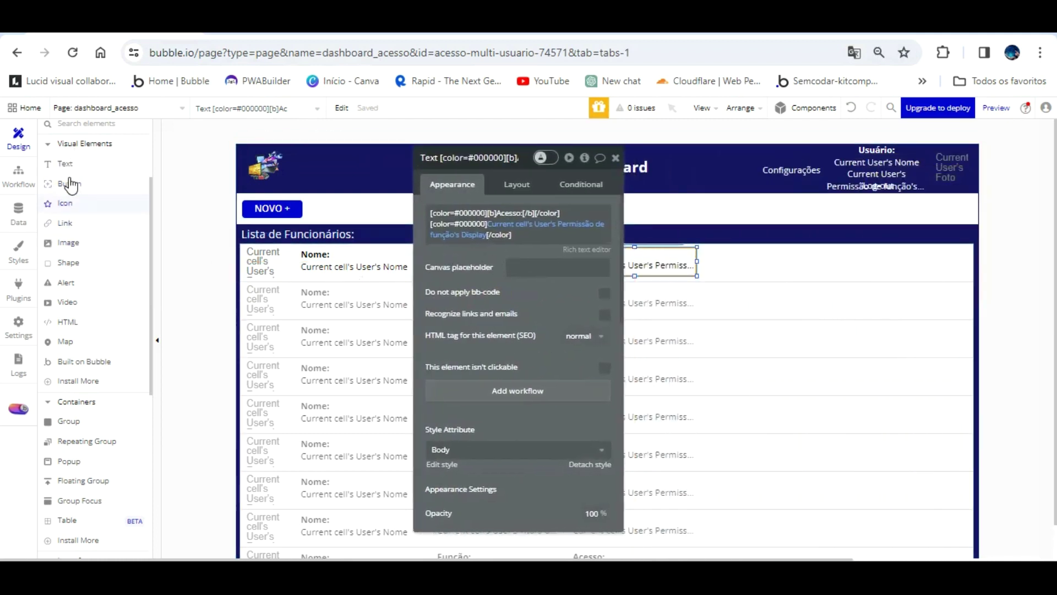
- Add a trash icon at the end of the first row, coloured Destructive red
{"action": "left_click", "coordinate": [65, 204]}
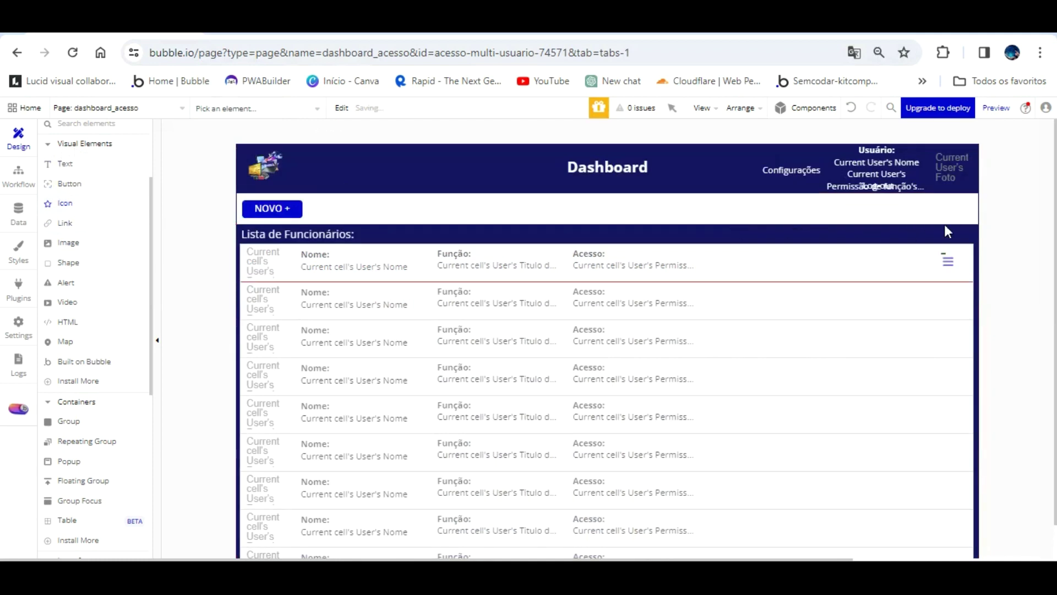
{"action": "key", "text": "Delete"}
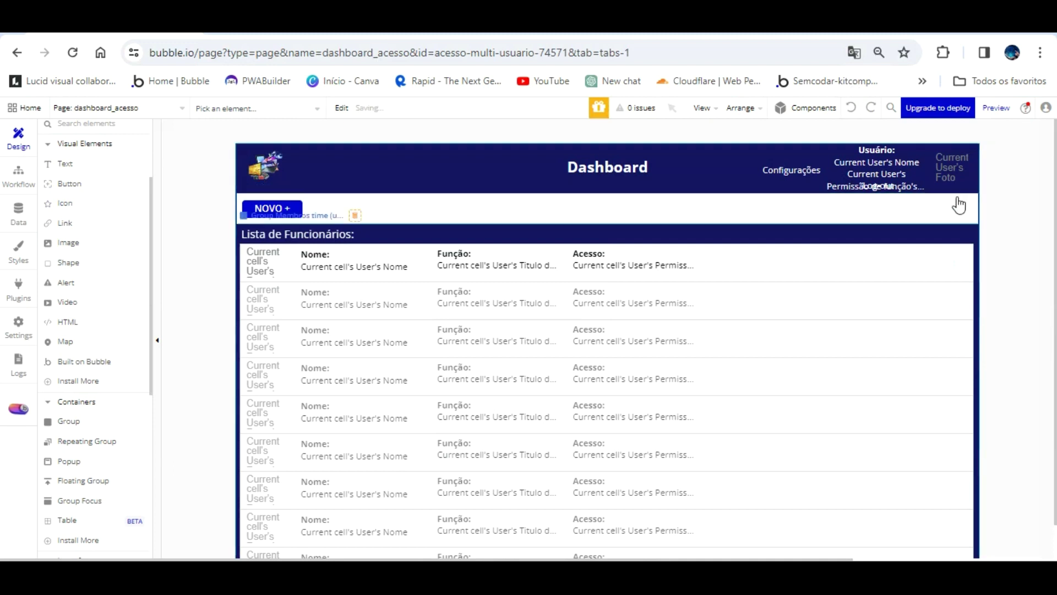
{"action": "left_click", "coordinate": [70, 183]}
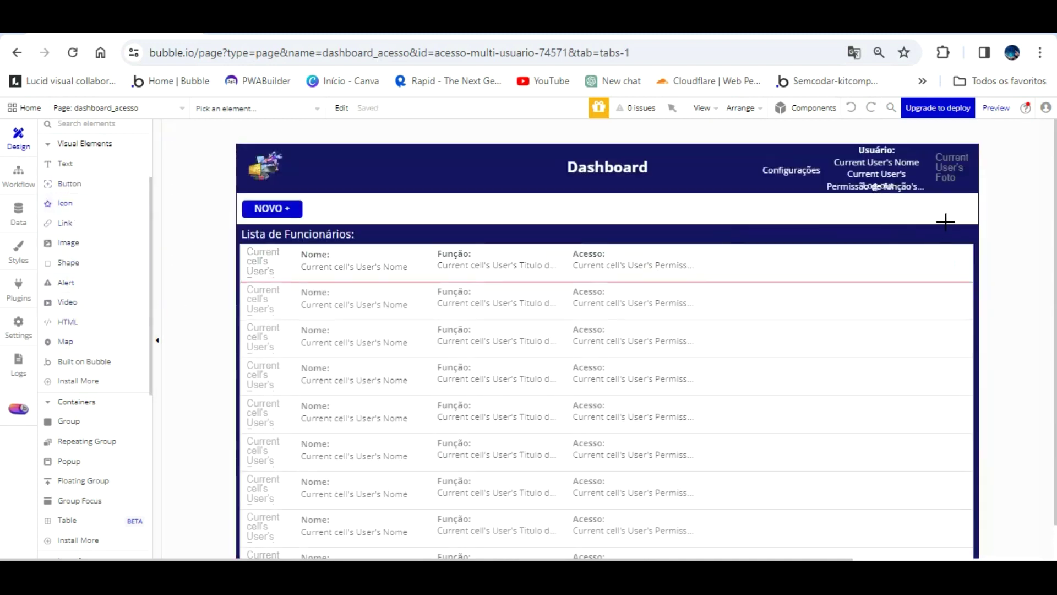
{"action": "mouse_move", "coordinate": [953, 233]}
{"action": "left_mouse_down"}
{"action": "mouse_move", "coordinate": [964, 240]}
{"action": "mouse_move", "coordinate": [963, 270]}
{"action": "left_mouse_up"}
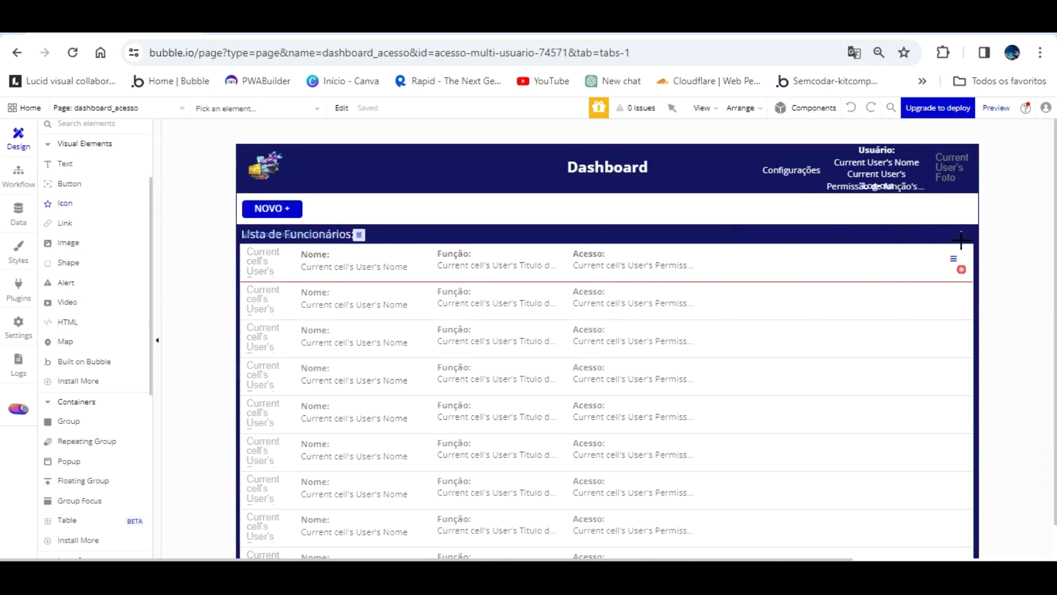
{"action": "type", "text": "trash"}
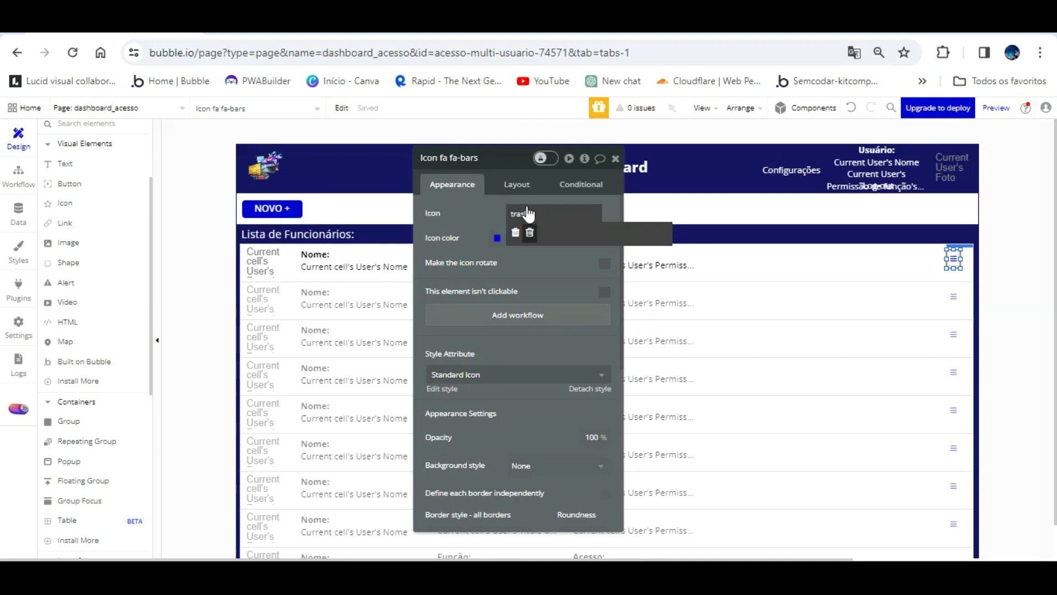
{"action": "left_click", "coordinate": [530, 232]}
{"action": "left_click", "coordinate": [498, 237]}
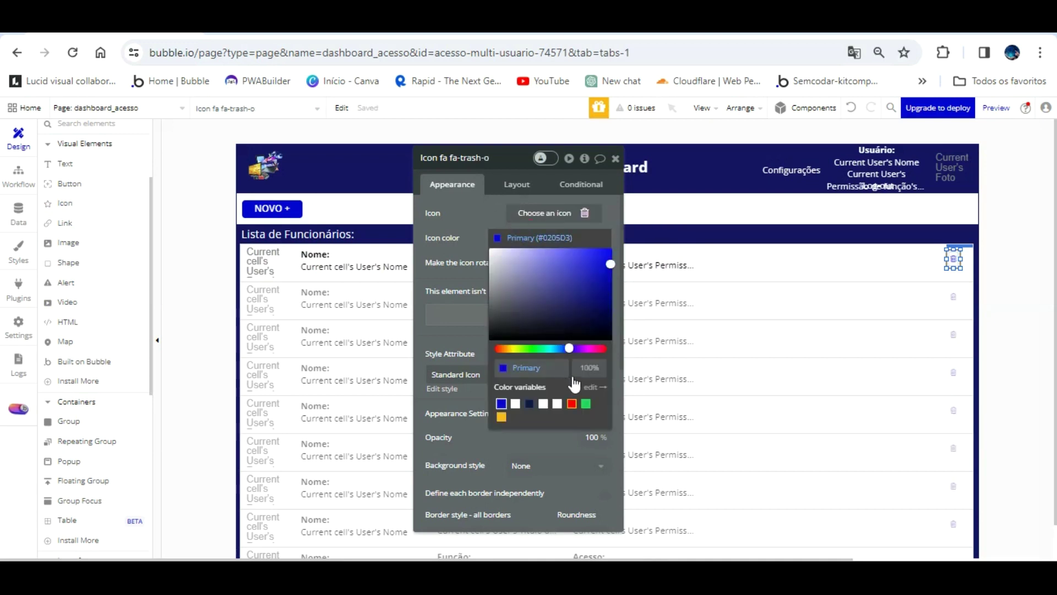
{"action": "left_click", "coordinate": [572, 404]}
{"action": "left_click", "coordinate": [475, 221]}
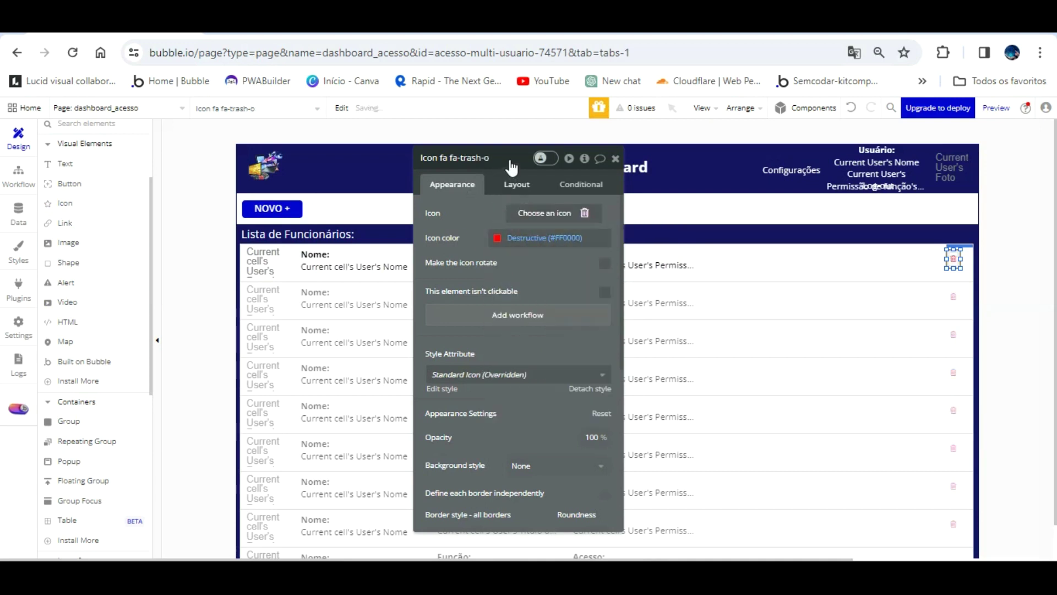
- Rename the icon 'deletar user' and set its padding to 0
{"action": "left_click", "coordinate": [515, 183]}
{"action": "left_click", "coordinate": [507, 156]}
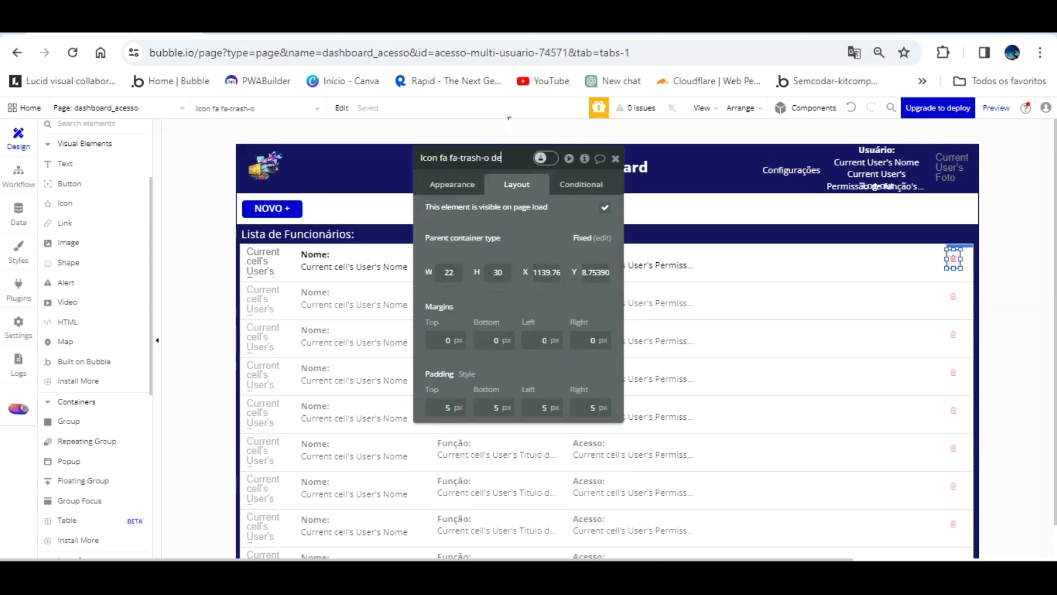
{"action": "type", "text": "deletar user"}
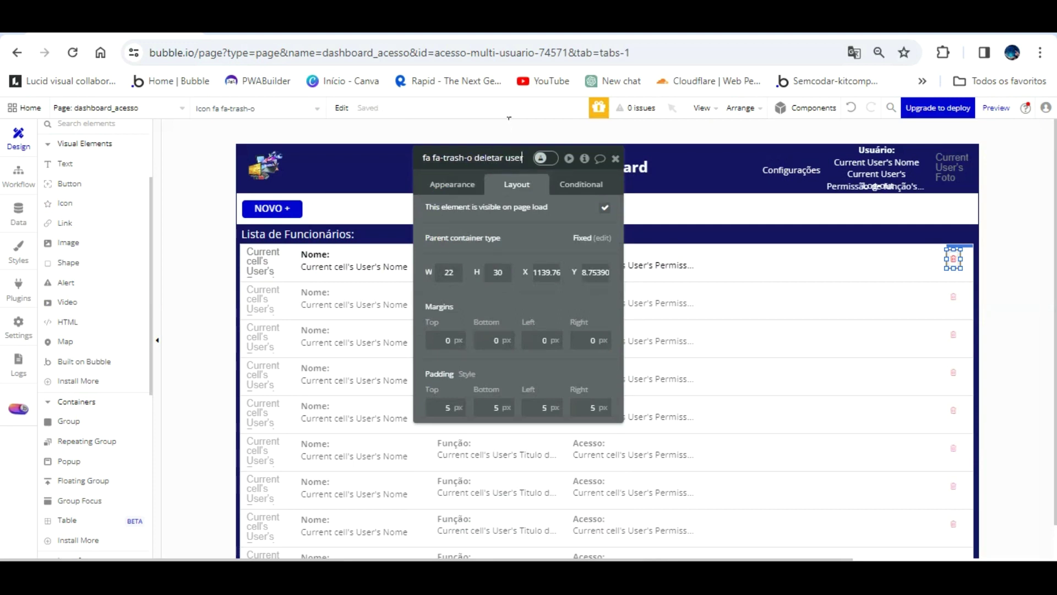
{"action": "key", "text": "Return"}
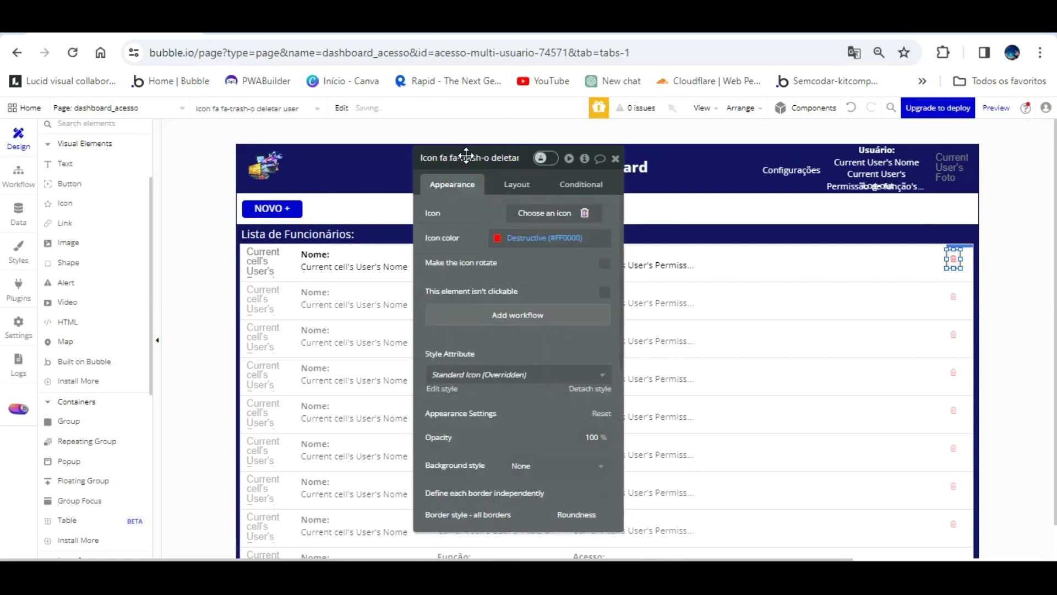
{"action": "left_click", "coordinate": [511, 181]}
{"action": "left_click", "coordinate": [445, 406]}
{"action": "left_click", "coordinate": [502, 398]}
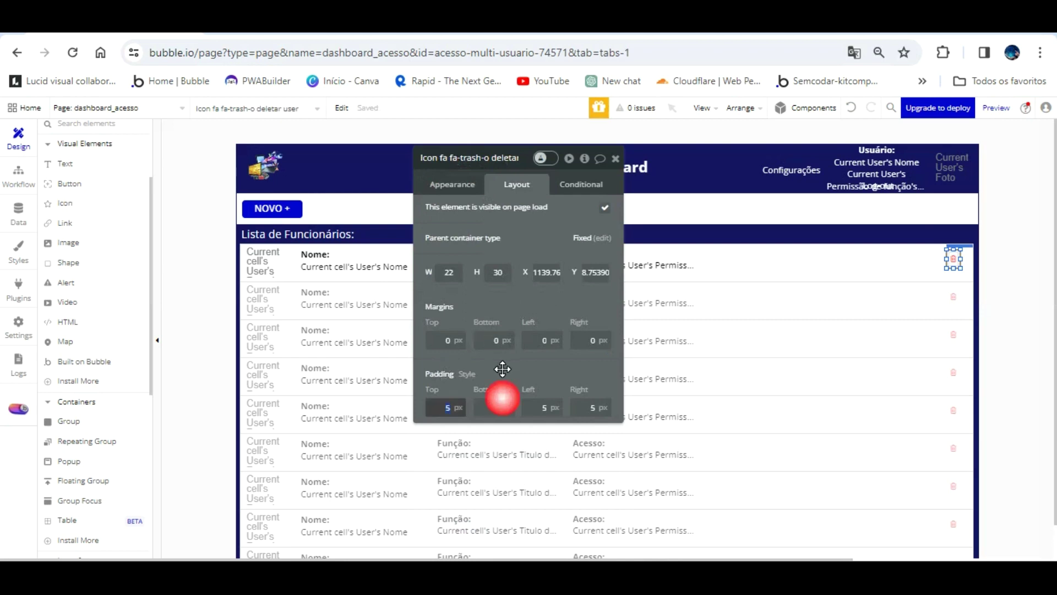
{"action": "type", "text": "0"}
{"action": "key", "text": "Tab"}
{"action": "type", "text": "0"}
{"action": "key", "text": "Tab"}
{"action": "type", "text": "0"}
{"action": "key", "text": "Tab"}
{"action": "type", "text": "0"}
{"action": "key", "text": "Tab"}
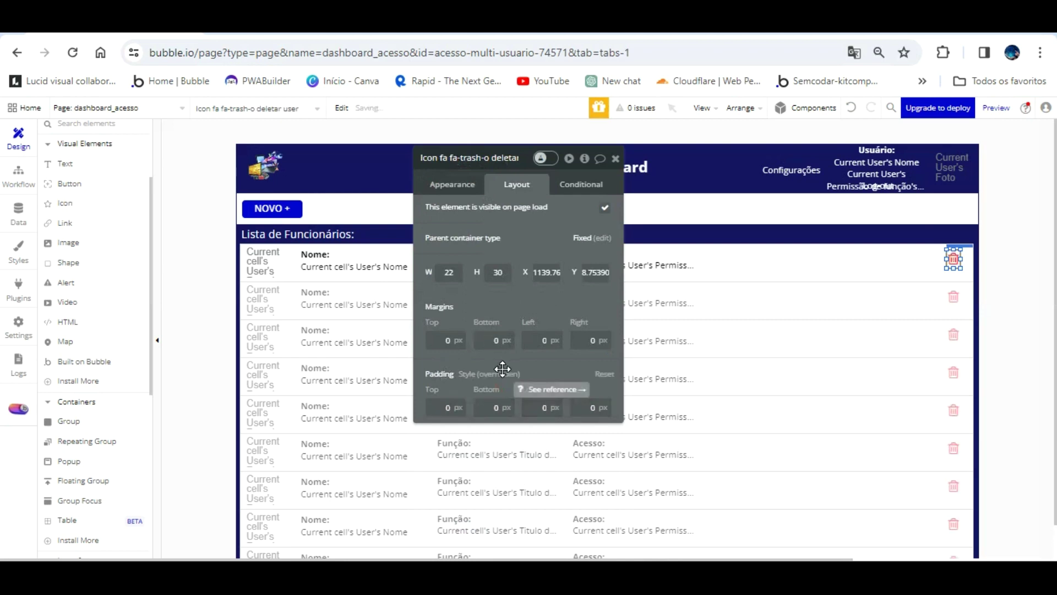
- Nudge the trash icon 5 px lower in the row
{"action": "left_click", "coordinate": [916, 337]}
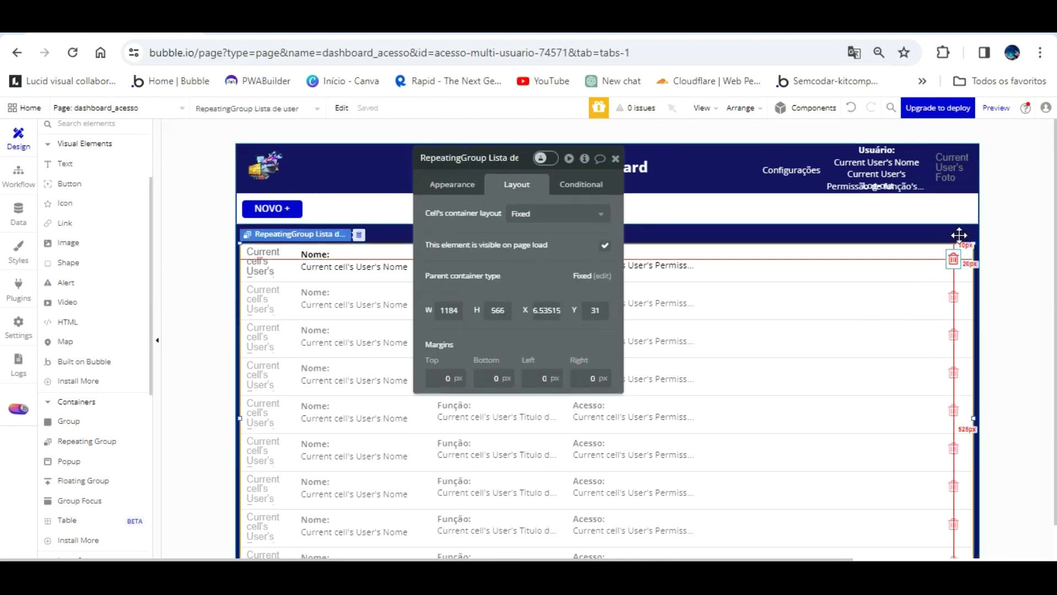
{"action": "left_click", "coordinate": [959, 264]}
{"action": "left_click_drag", "start_coordinate": [959, 235], "coordinate": [959, 238]}
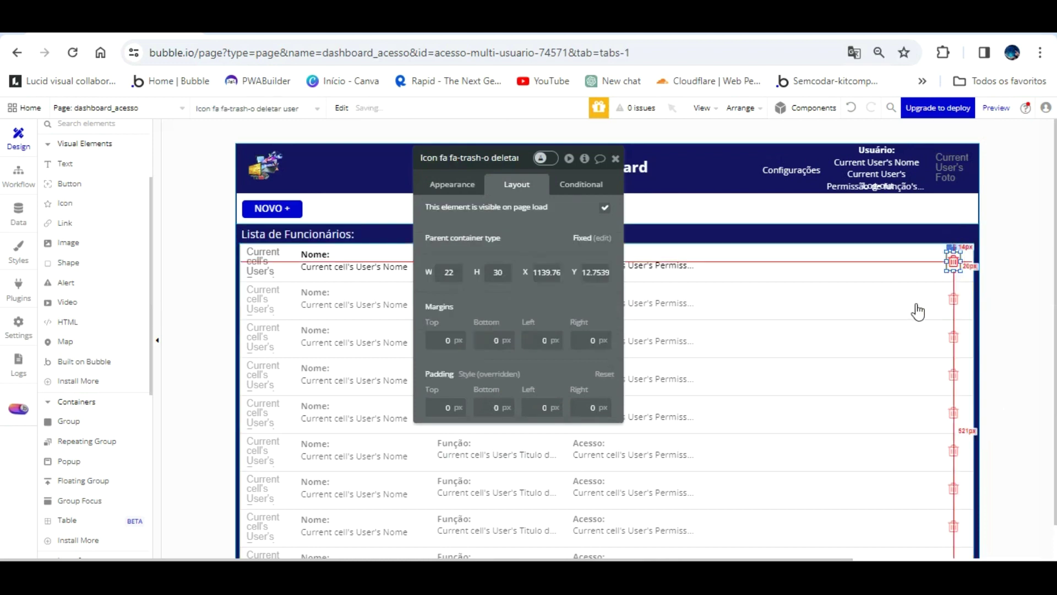
{"action": "left_click", "coordinate": [846, 331]}
{"action": "left_click", "coordinate": [457, 184]}
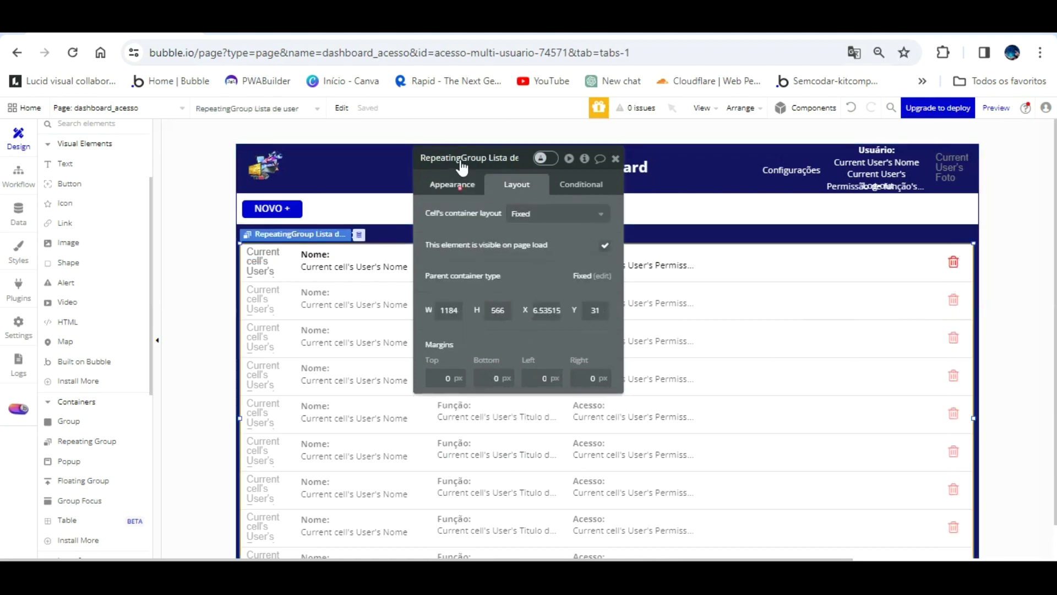
{"action": "left_click_drag", "start_coordinate": [474, 214], "coordinate": [369, 230]}
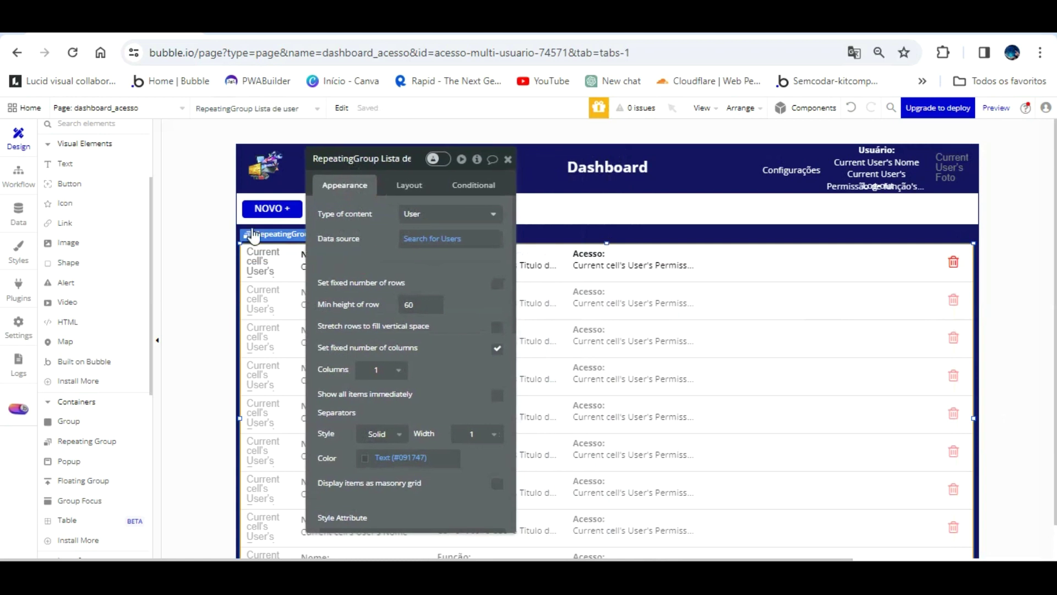
{"action": "left_click", "coordinate": [69, 183]}
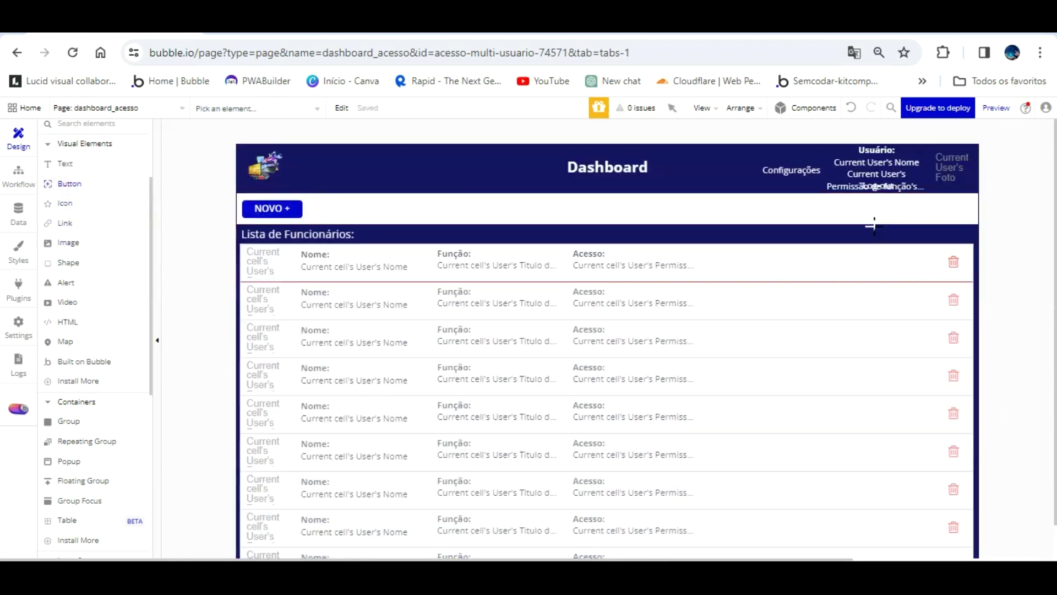
- Draw a button in the first row named Button Editar user, labelled EDITAR
{"action": "left_click_drag", "start_coordinate": [906, 237], "coordinate": [937, 242]}
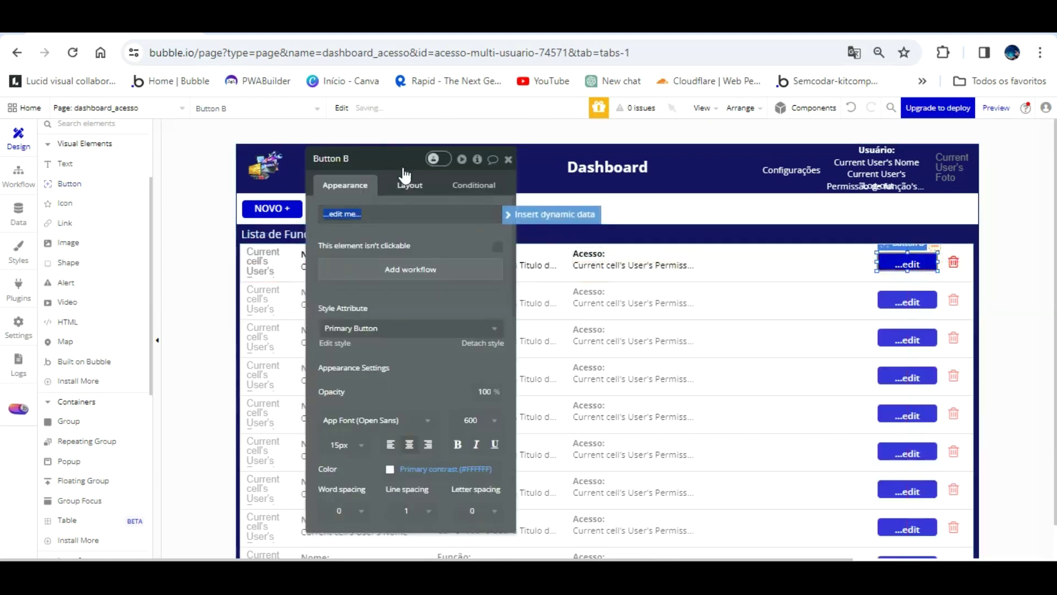
{"action": "double_click", "coordinate": [380, 158]}
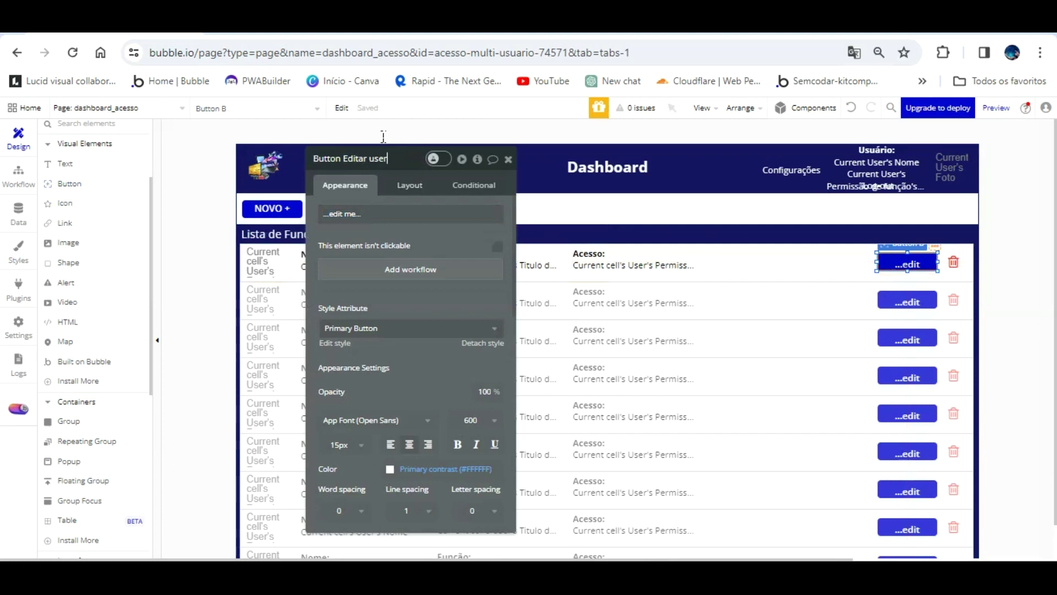
{"action": "left_click", "coordinate": [406, 213]}
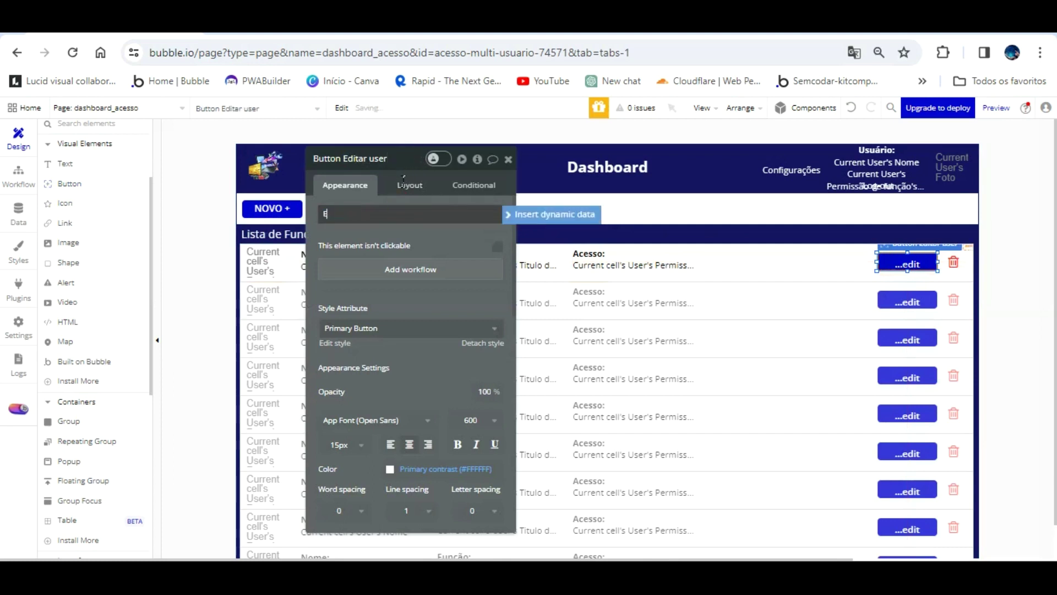
{"action": "type", "text": "EDITAR"}
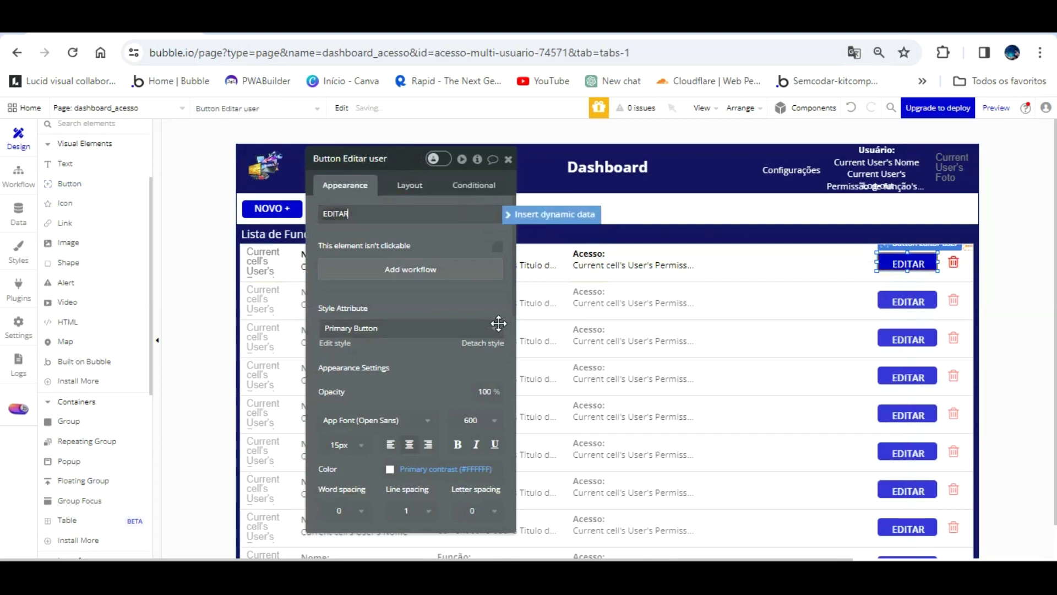
{"action": "left_click", "coordinate": [472, 336]}
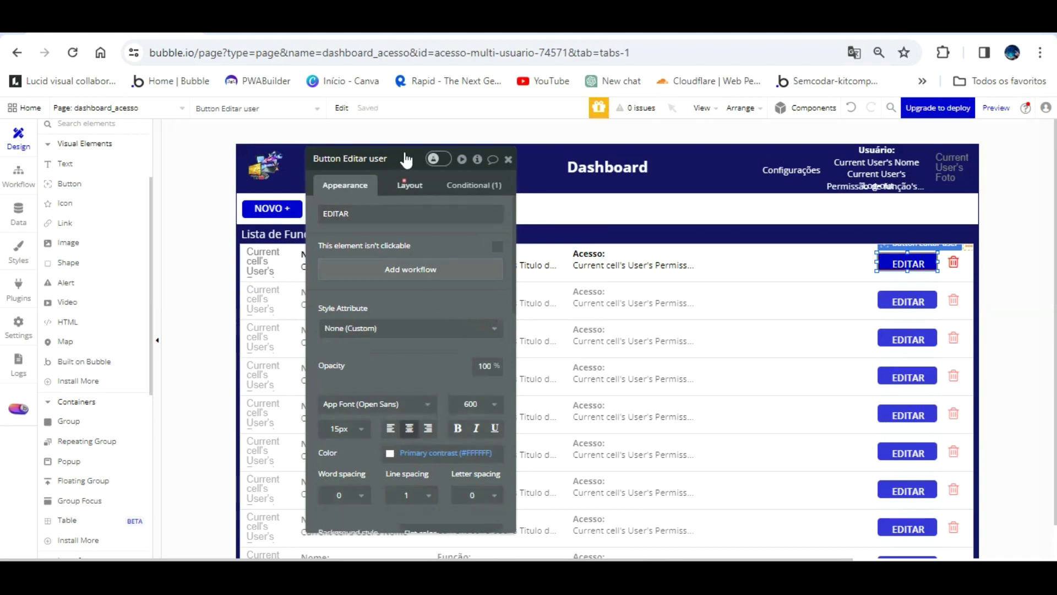
- Zero the button's padding and delete its hover conditional
{"action": "left_click", "coordinate": [408, 185]}
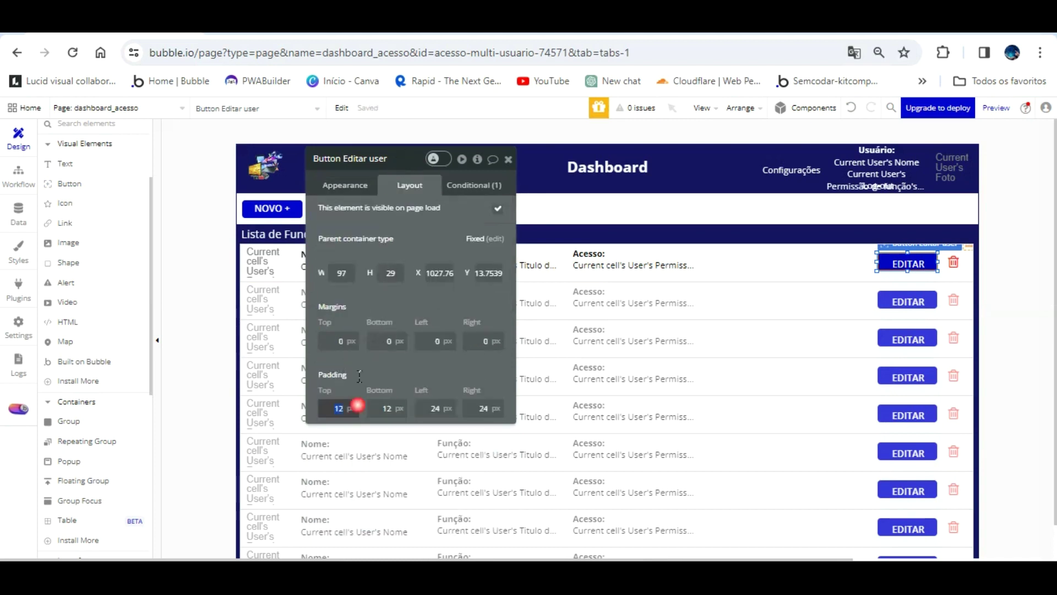
{"action": "type", "text": "0"}
{"action": "key", "text": "Tab"}
{"action": "type", "text": "0"}
{"action": "key", "text": "Tab"}
{"action": "type", "text": "0"}
{"action": "key", "text": "Tab"}
{"action": "type", "text": "0"}
{"action": "key", "text": "Tab"}
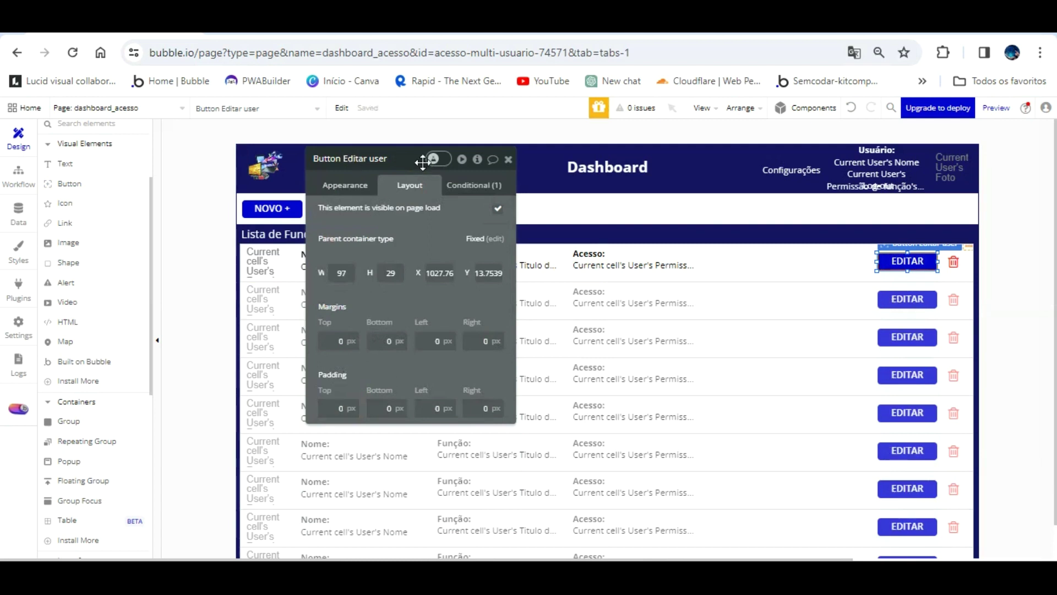
{"action": "left_click", "coordinate": [468, 185]}
{"action": "left_click", "coordinate": [474, 204]}
- Set the EDITAR button's background colour to dark navy #141563
{"action": "left_click", "coordinate": [339, 185]}
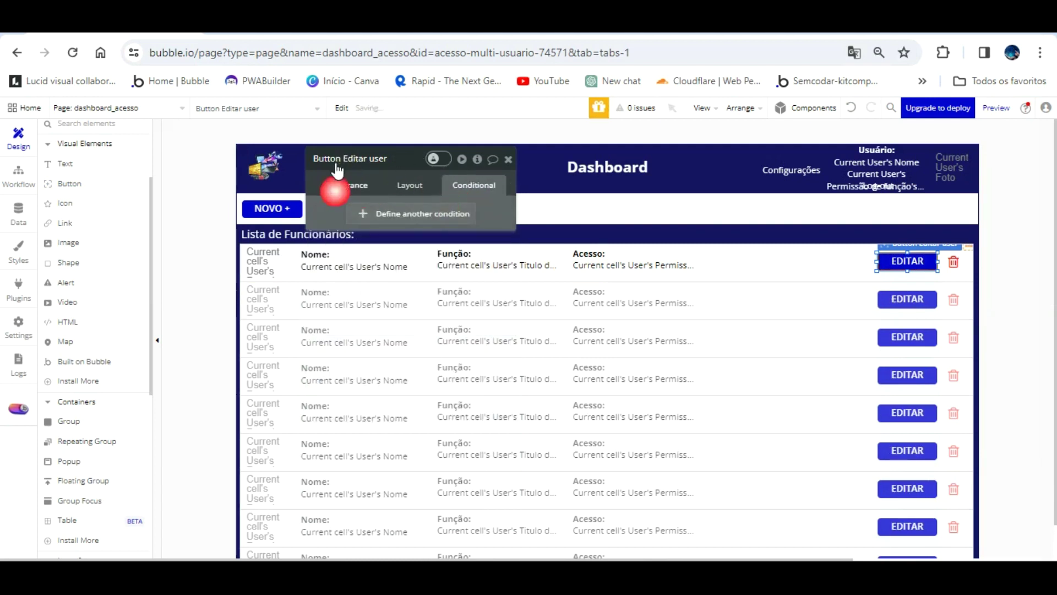
{"action": "scroll", "coordinate": [419, 384], "scroll_direction": "down", "scroll_amount": 3}
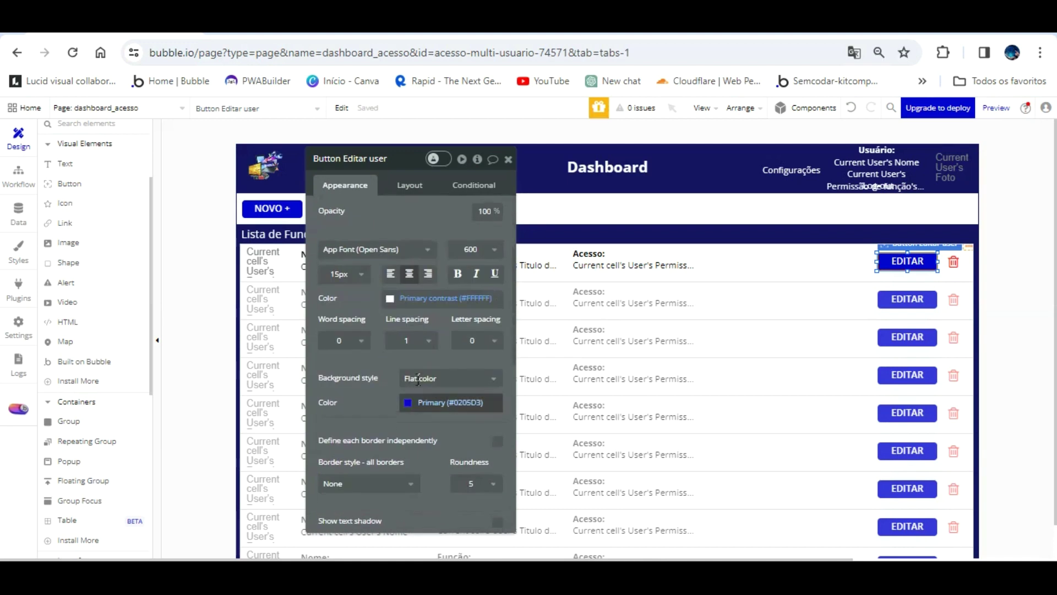
{"action": "left_click", "coordinate": [417, 400]}
{"action": "left_click", "coordinate": [467, 494]}
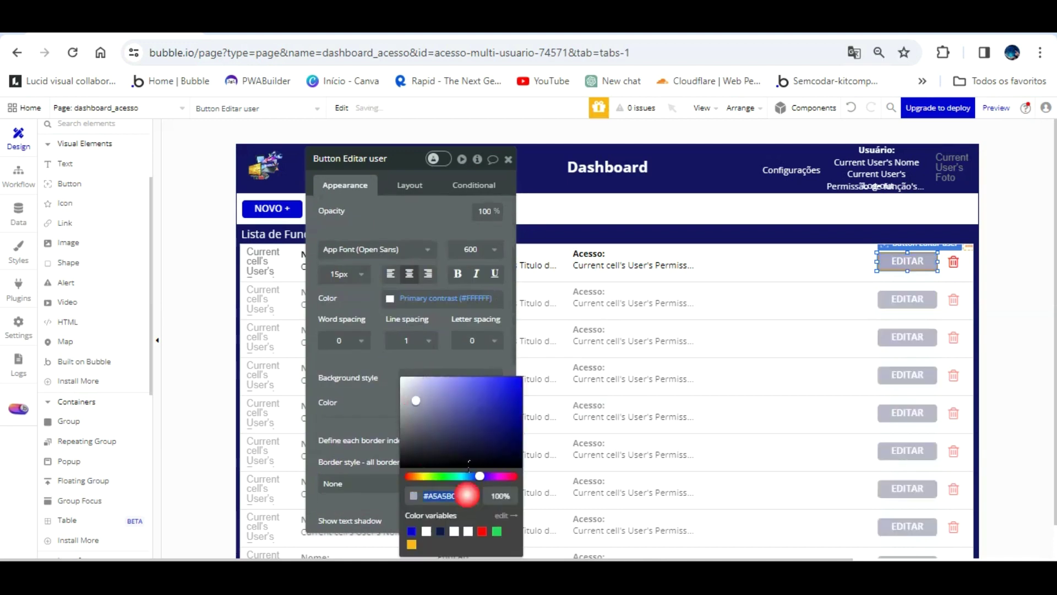
{"action": "left_click", "coordinate": [372, 399]}
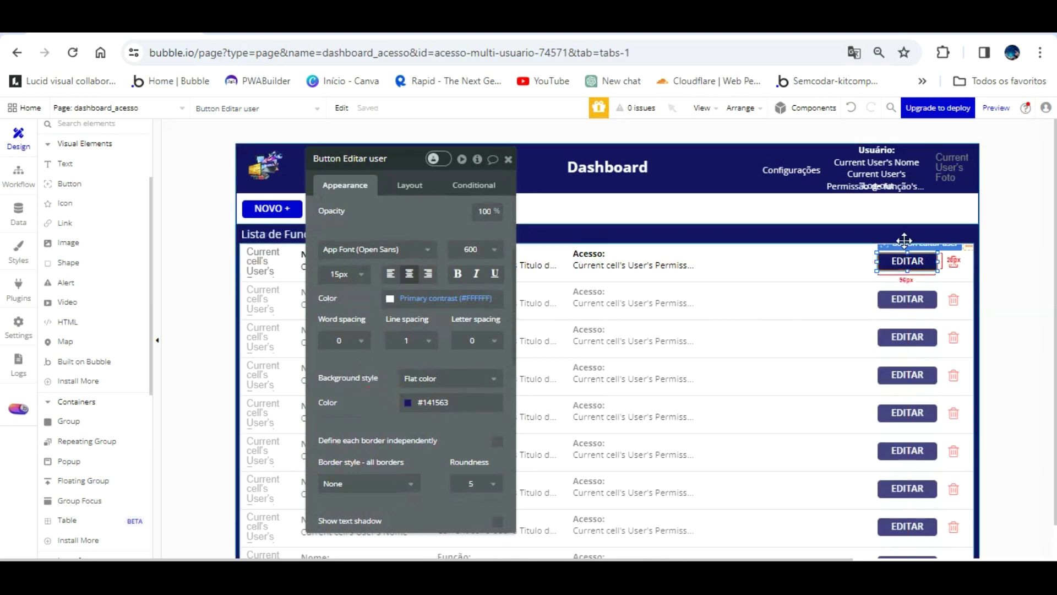
{"action": "left_click", "coordinate": [692, 249]}
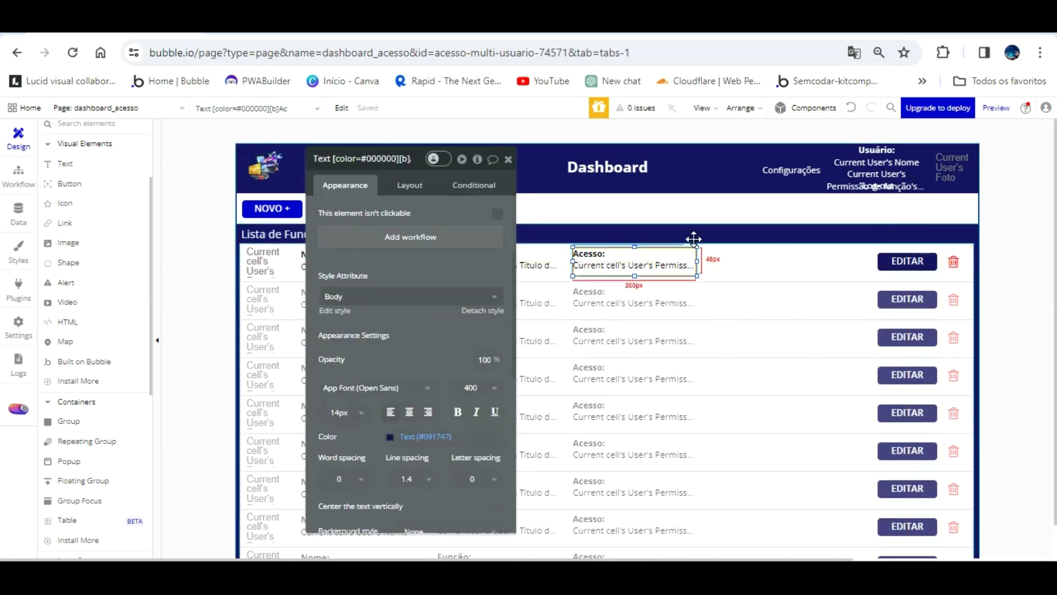
{"action": "left_click", "coordinate": [904, 234]}
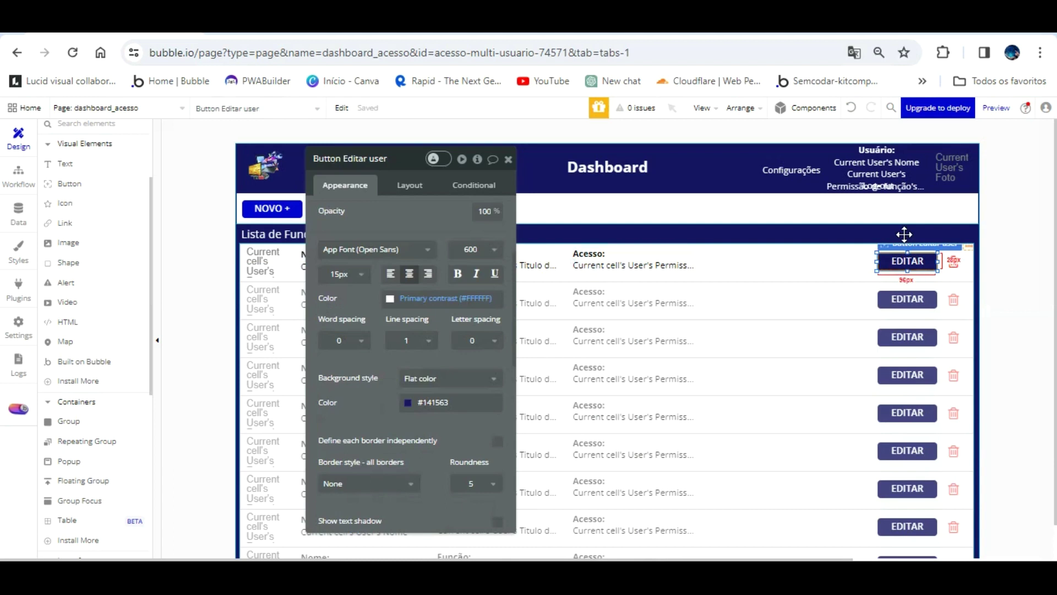
{"action": "left_click", "coordinate": [508, 159]}
- Group the first row's photo, Nome, Função, Acesso, EDITAR button and trash icon
{"action": "left_click_drag", "start_coordinate": [337, 236], "coordinate": [224, 255]}
{"action": "left_click_drag", "start_coordinate": [333, 230], "coordinate": [912, 231]}
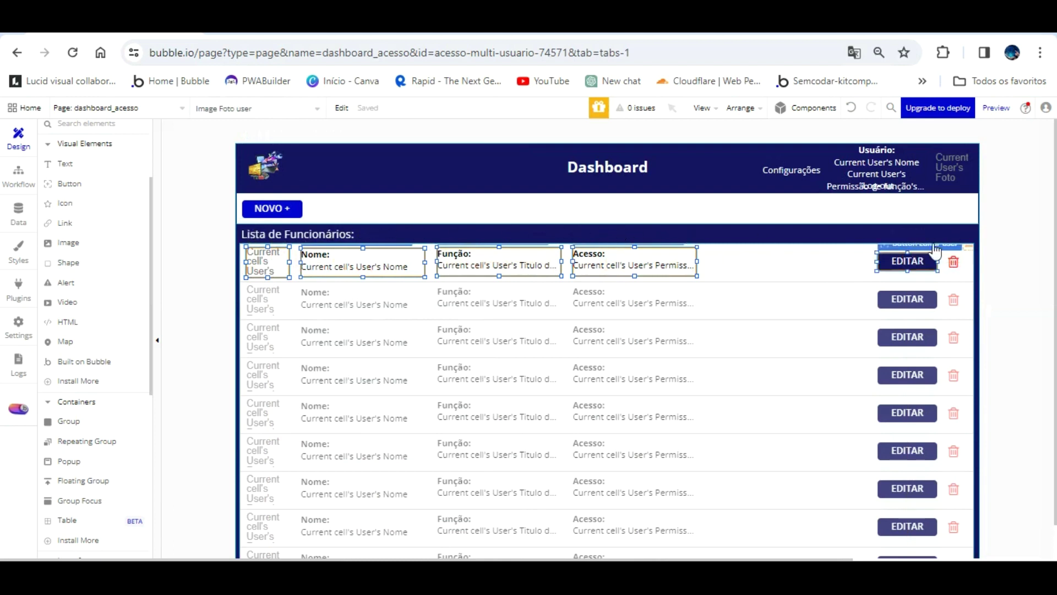
{"action": "left_click", "coordinate": [953, 260], "text": "shift"}
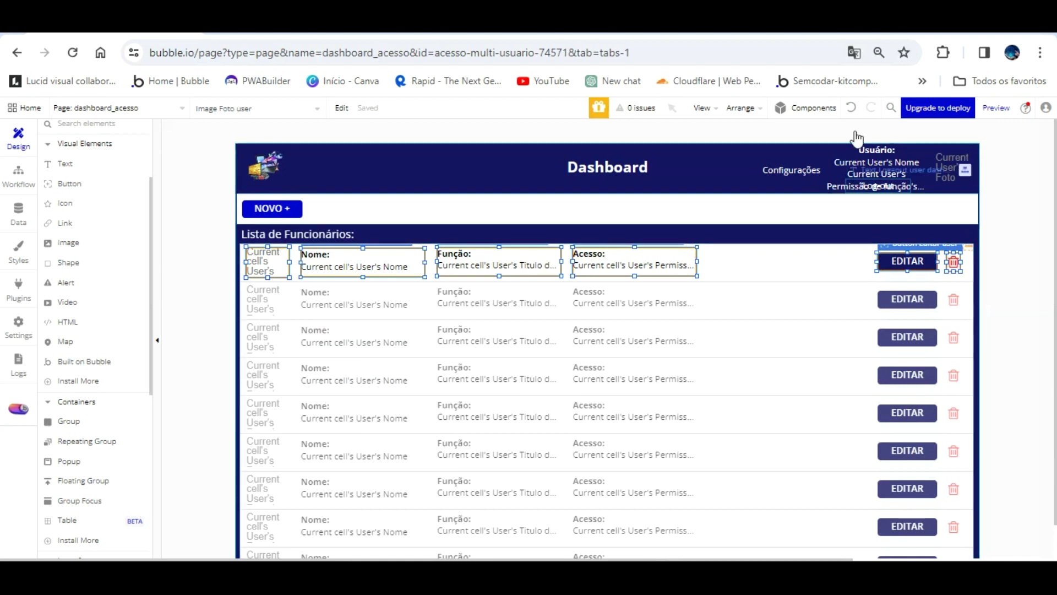
{"action": "left_click", "coordinate": [755, 108]}
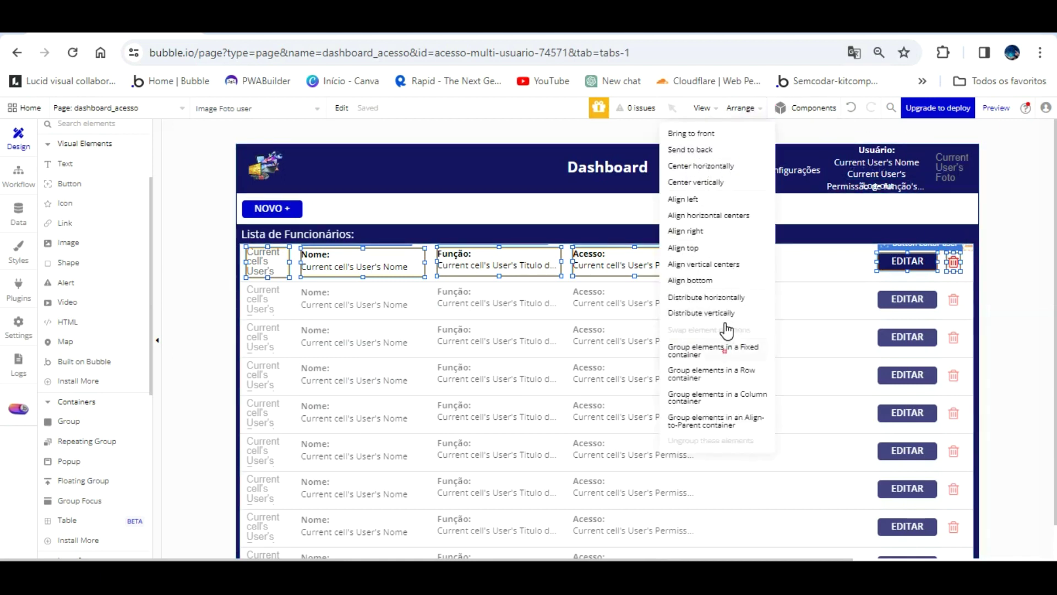
{"action": "left_click", "coordinate": [716, 348]}
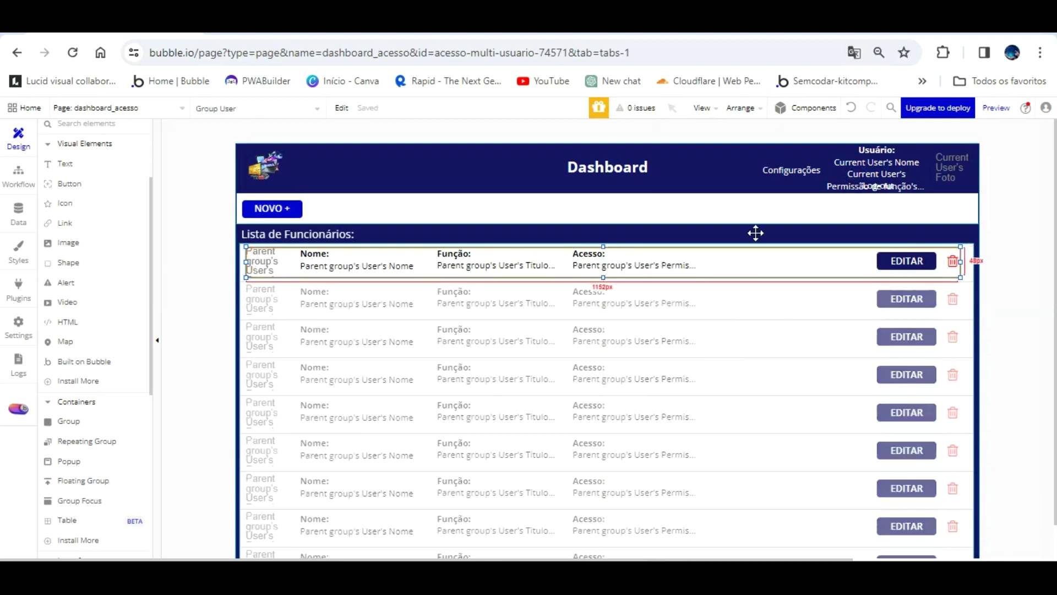
- Name the group 'Group User editar dados de acesso' and widen it to 1172.24 px
{"action": "double_click", "coordinate": [677, 253]}
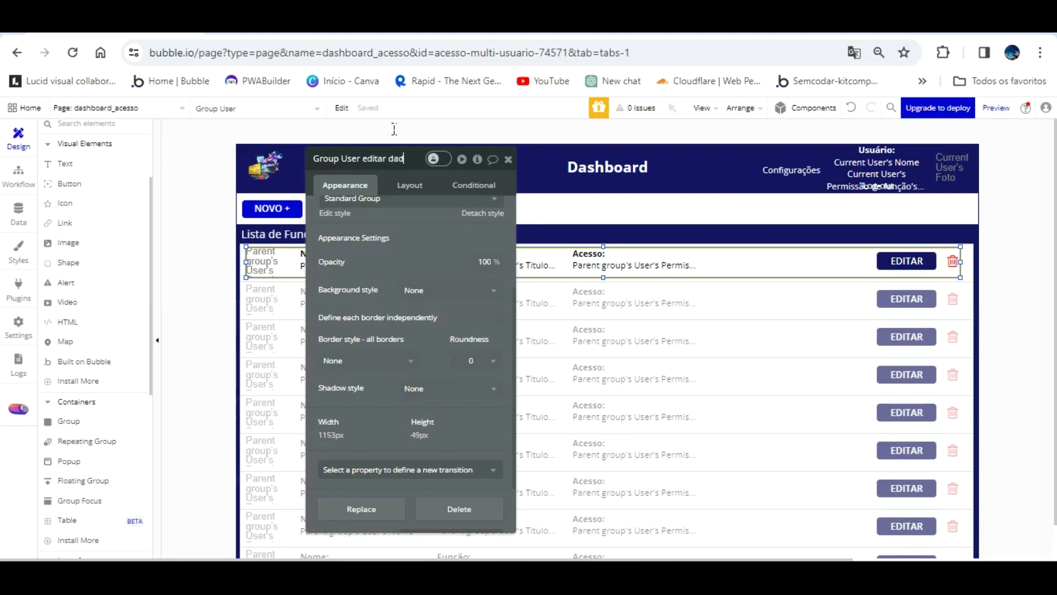
{"action": "type", "text": "de acesso"}
{"action": "key", "text": "Return"}
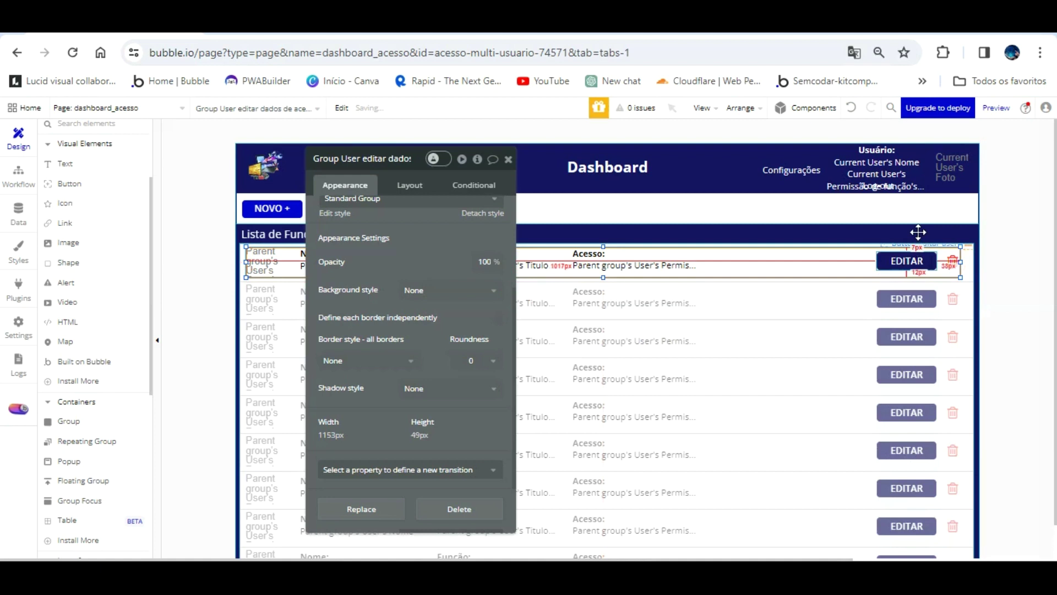
{"action": "left_click", "coordinate": [911, 238]}
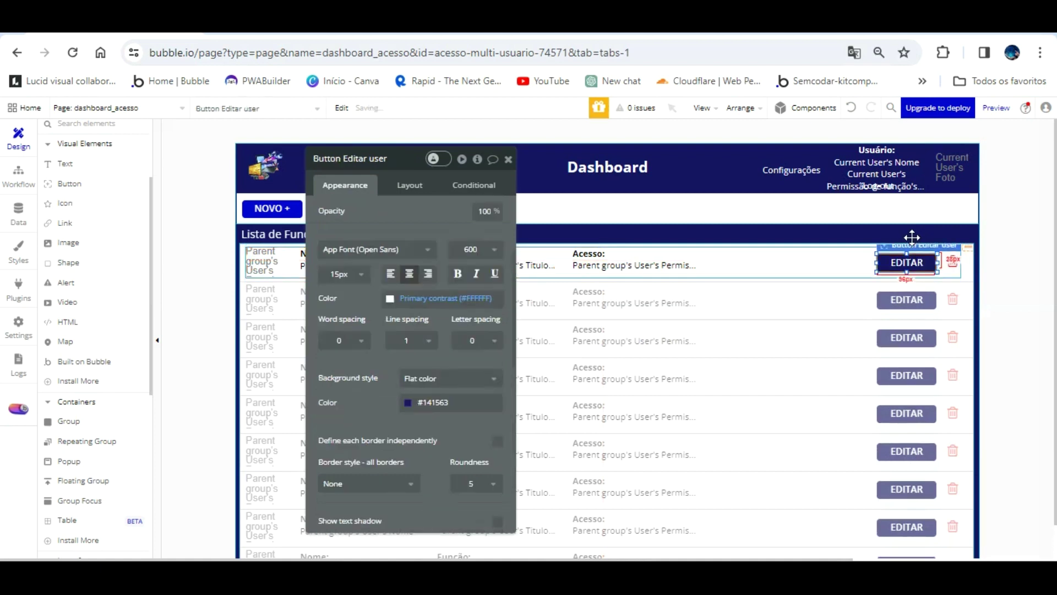
{"action": "left_click", "coordinate": [835, 236]}
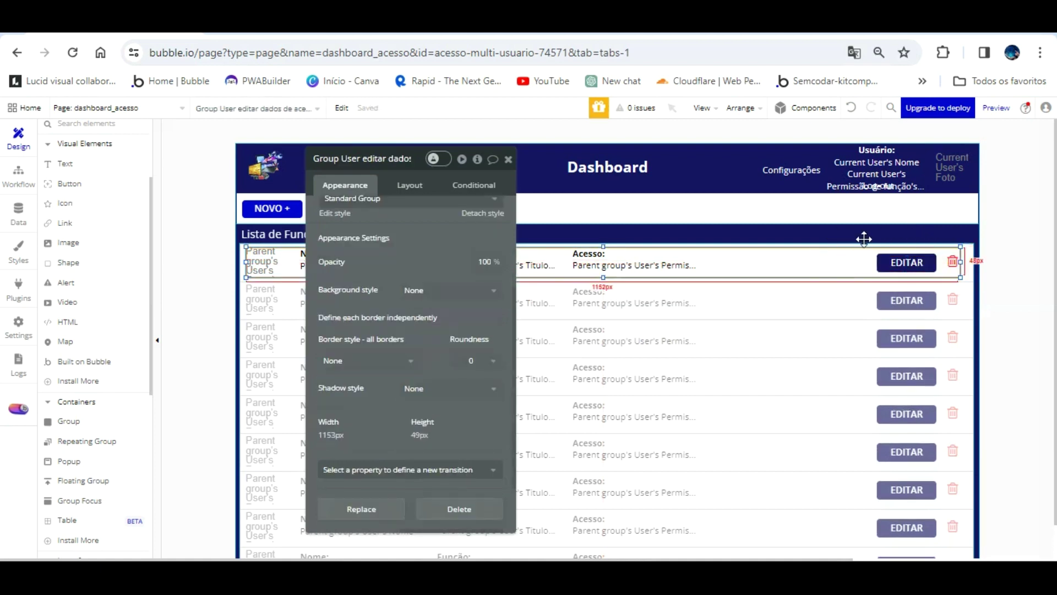
{"action": "left_click", "coordinate": [894, 236]}
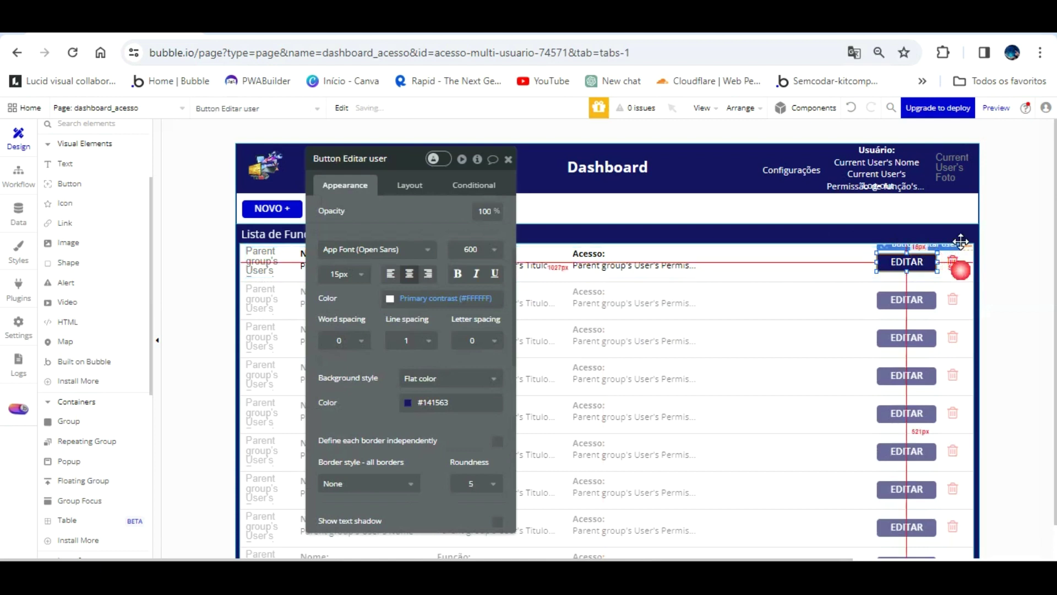
{"action": "left_click", "coordinate": [830, 241]}
{"action": "left_click", "coordinate": [953, 238]}
{"action": "left_click_drag", "start_coordinate": [960, 235], "coordinate": [971, 235]}
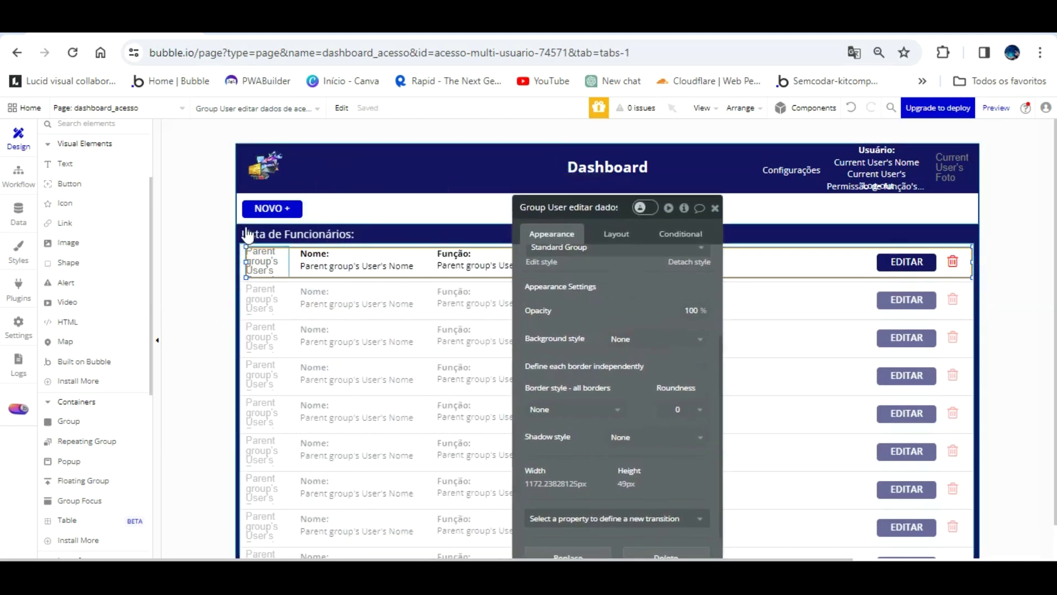
- Widen the row group to 1181 px and add a 'When This Group is hovered' condition
{"action": "left_click_drag", "start_coordinate": [246, 261], "coordinate": [241, 263]}
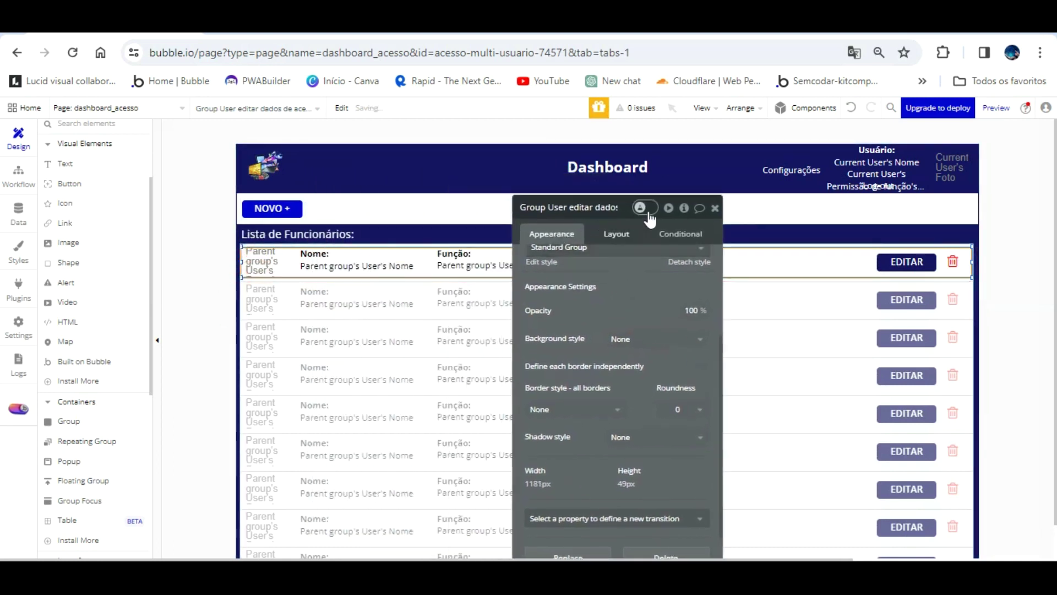
{"action": "left_click", "coordinate": [681, 233]}
{"action": "left_click", "coordinate": [661, 255]}
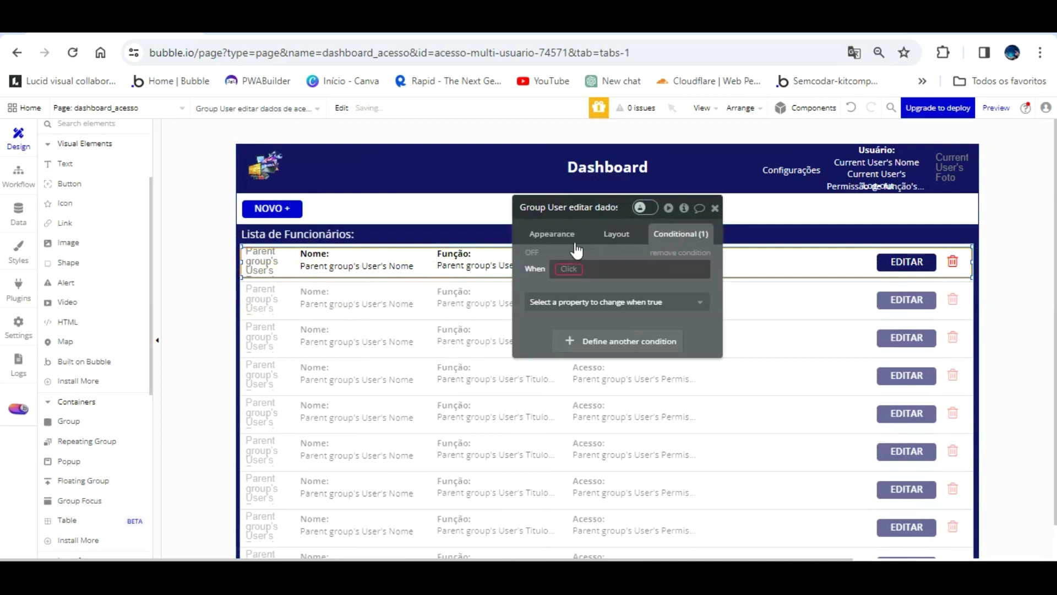
{"action": "left_click", "coordinate": [570, 269]}
{"action": "left_click", "coordinate": [577, 278]}
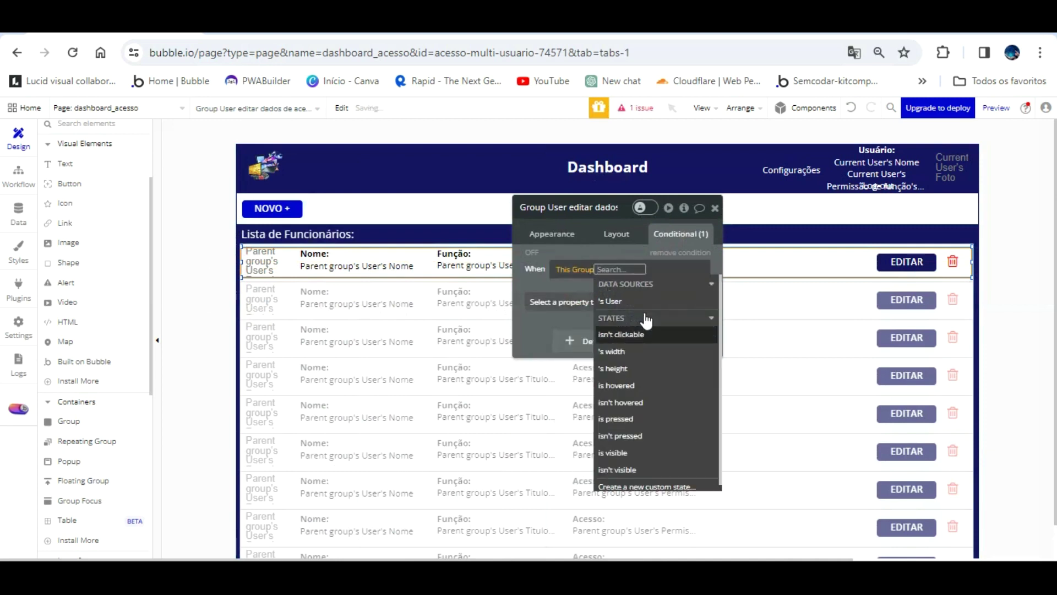
{"action": "left_click", "coordinate": [643, 385]}
- Make the hover condition apply a flat colour background of #B1B2D6
{"action": "left_click", "coordinate": [588, 269]}
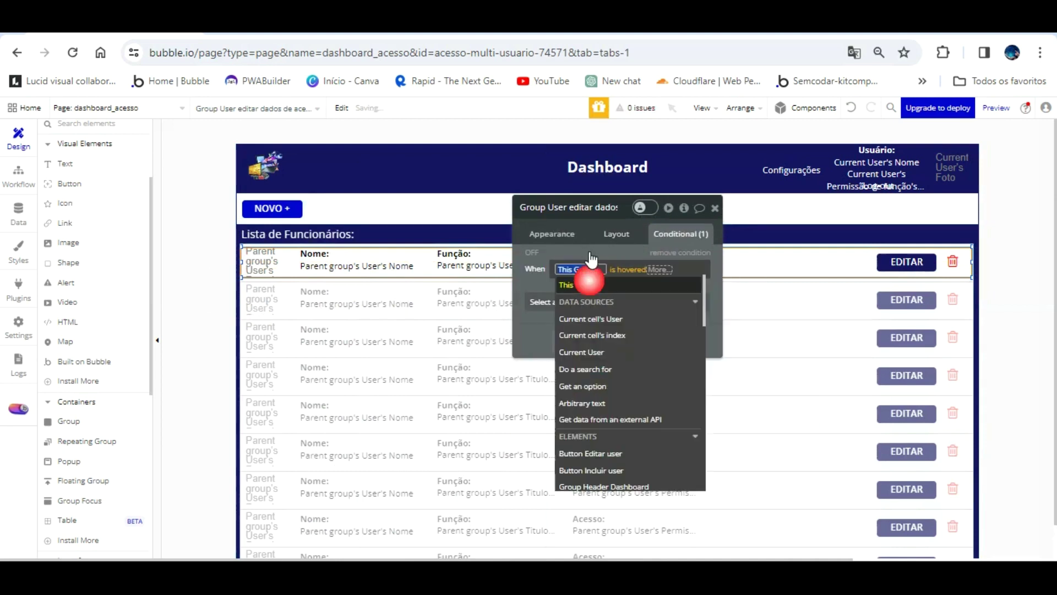
{"action": "left_click", "coordinate": [533, 251]}
{"action": "left_click", "coordinate": [589, 301]}
{"action": "scroll", "coordinate": [617, 386], "scroll_direction": "down", "scroll_amount": 1}
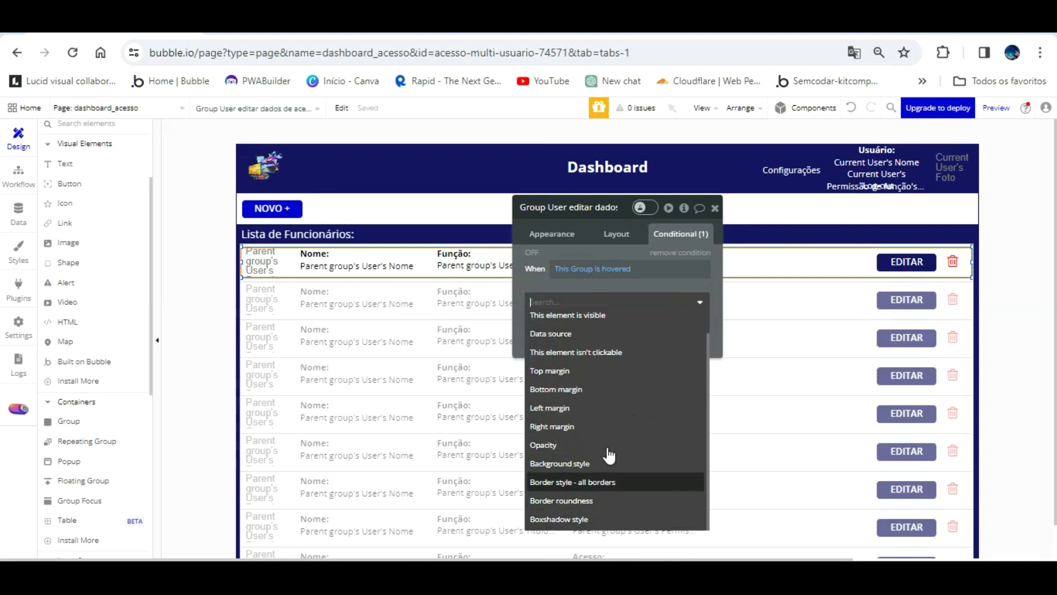
{"action": "left_click", "coordinate": [609, 462]}
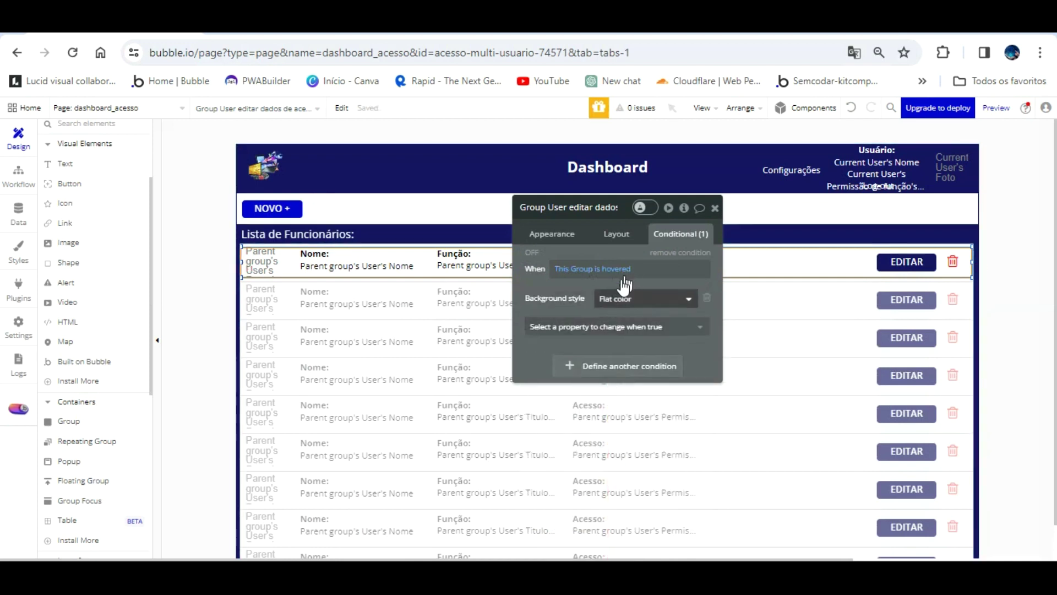
{"action": "left_click", "coordinate": [614, 326]}
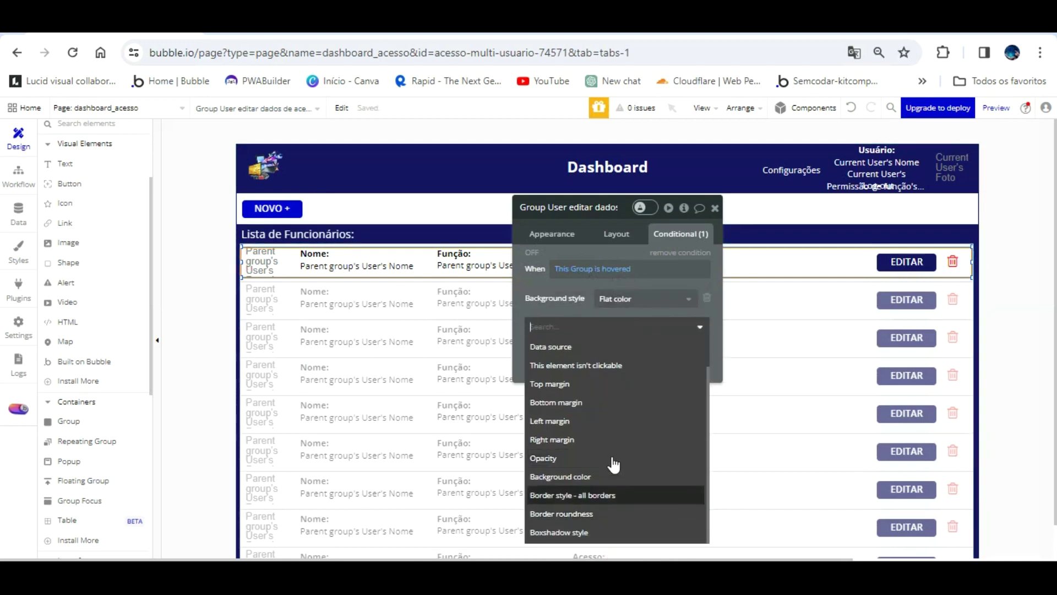
{"action": "left_click", "coordinate": [613, 463]}
{"action": "left_click", "coordinate": [603, 322]}
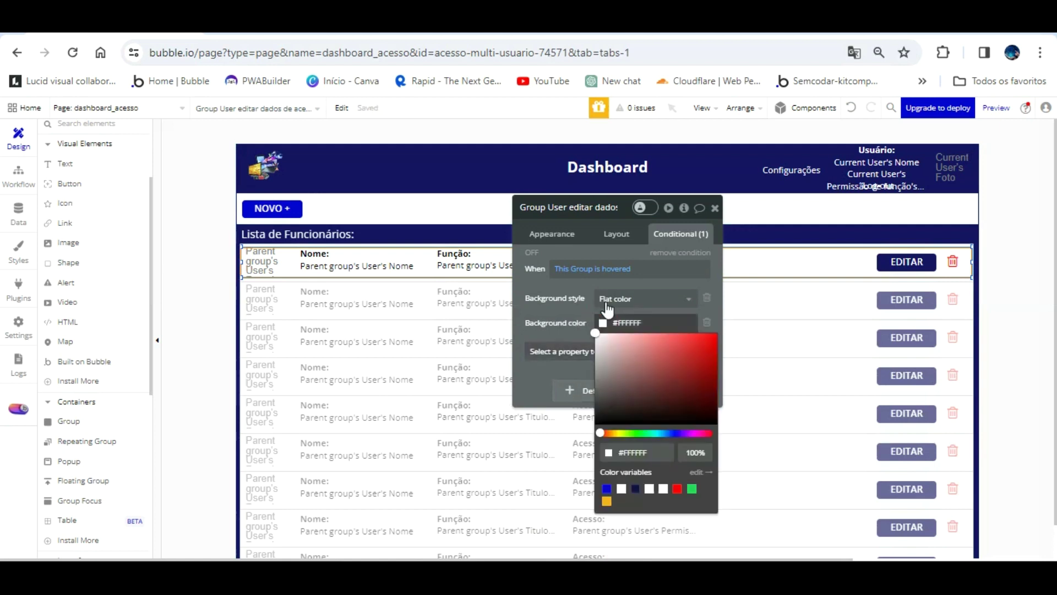
{"action": "left_click", "coordinate": [606, 488]}
{"action": "left_click_drag", "start_coordinate": [670, 347], "coordinate": [617, 348]}
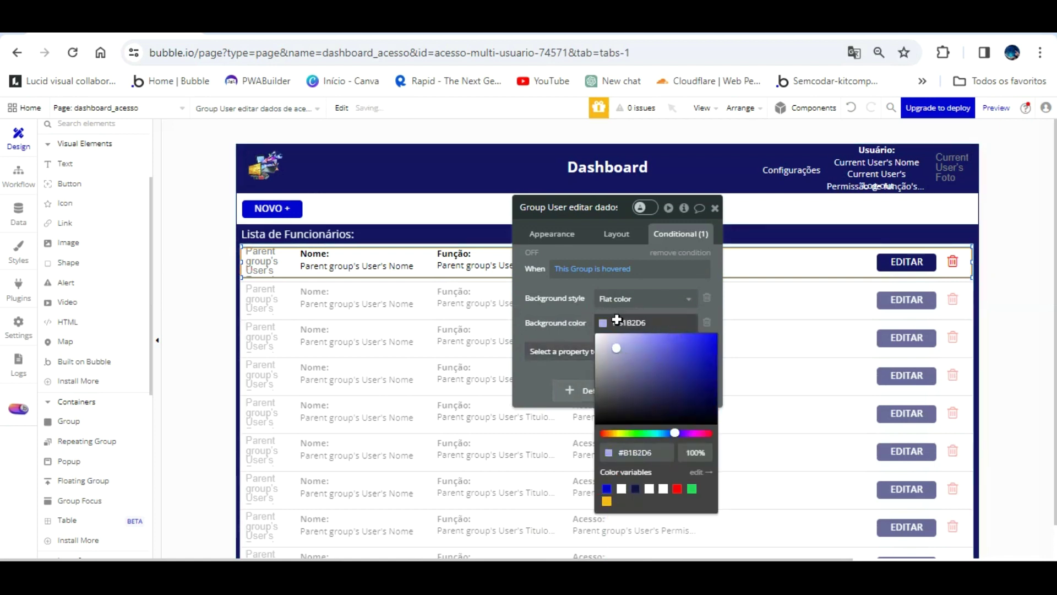
{"action": "left_click", "coordinate": [536, 259]}
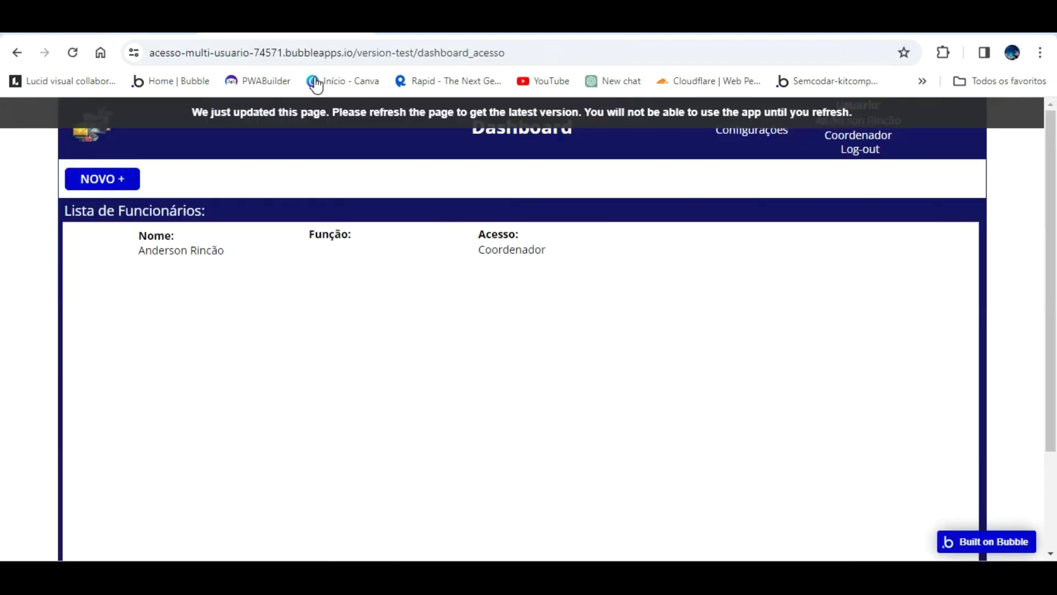
- Reload the dashboard_acesso app preview with F5 to load the latest version
{"action": "key", "text": "F5"}
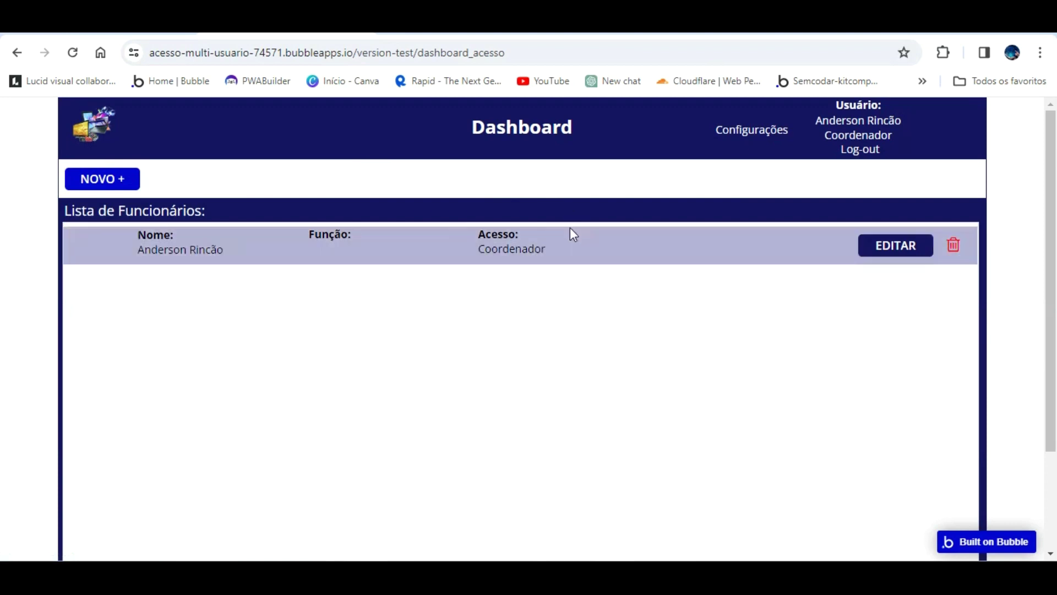
- Centre the first row's Função text vertically
{"action": "left_click", "coordinate": [169, 26]}
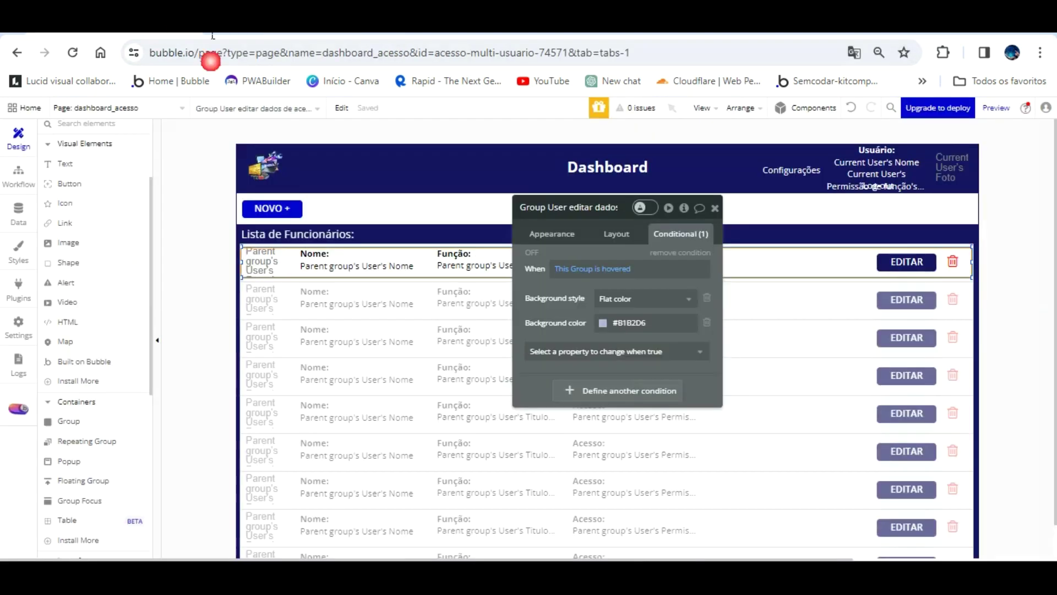
{"action": "left_click", "coordinate": [486, 258]}
{"action": "left_click", "coordinate": [550, 233]}
{"action": "scroll", "coordinate": [644, 356], "scroll_direction": "down", "scroll_amount": 5}
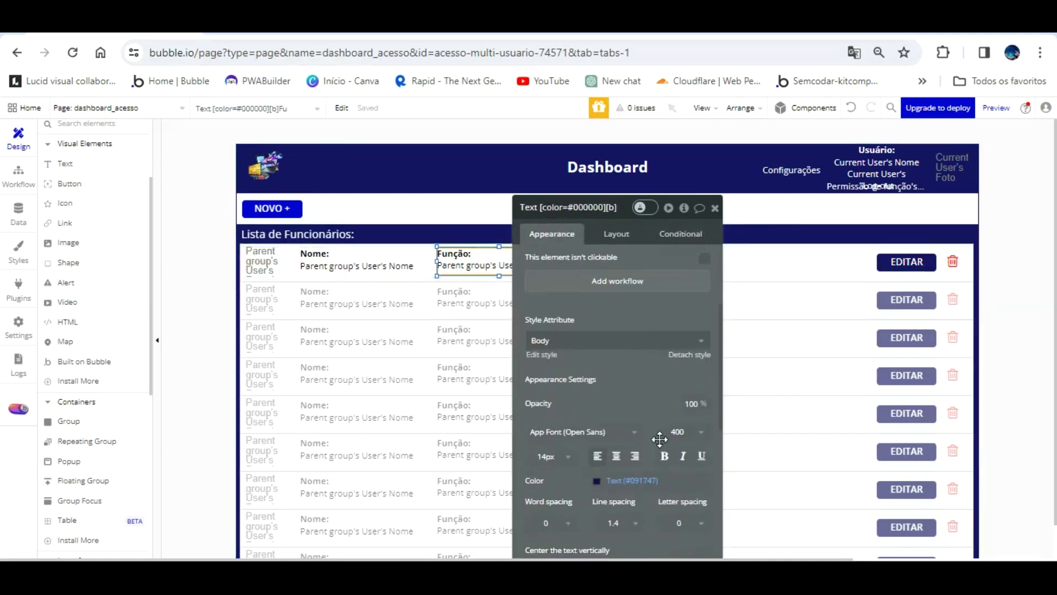
{"action": "left_click", "coordinate": [704, 478]}
- Centre the first row's Acesso and Nome texts vertically as well
{"action": "left_click_drag", "start_coordinate": [573, 207], "coordinate": [780, 187]}
{"action": "left_click", "coordinate": [618, 261]}
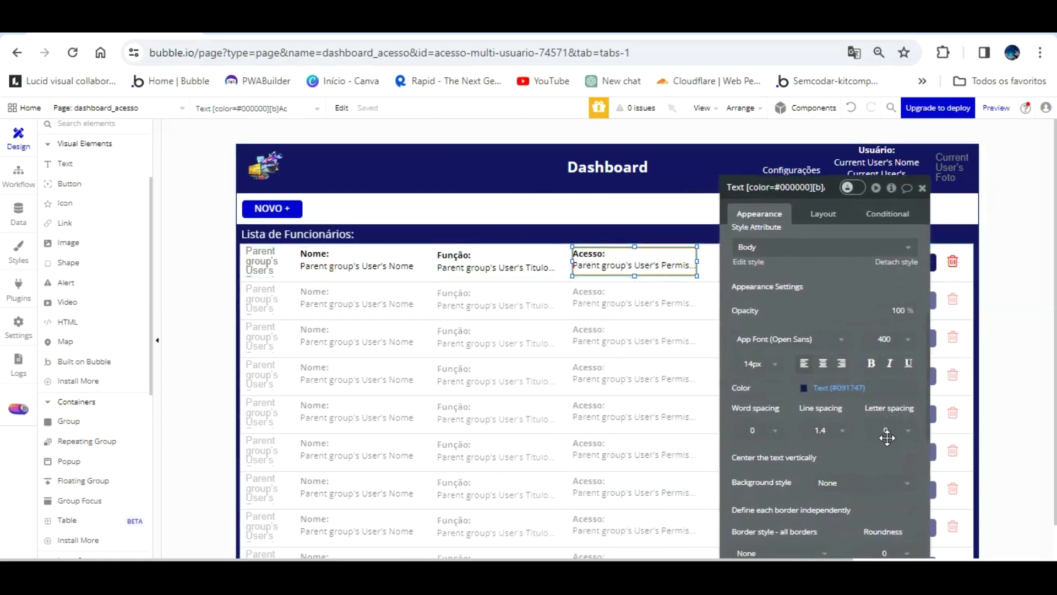
{"action": "left_click", "coordinate": [911, 457]}
{"action": "left_click", "coordinate": [377, 254]}
{"action": "left_click", "coordinate": [912, 458]}
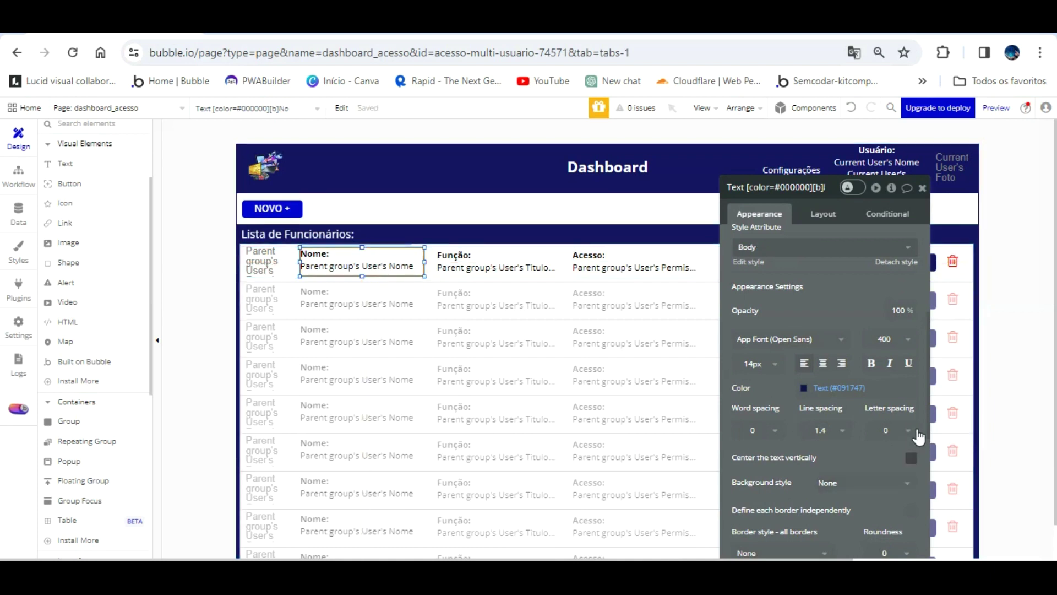
- Reload the app preview to check the alignment, then return to the editor
{"action": "left_click_drag", "start_coordinate": [833, 441], "coordinate": [515, 417]}
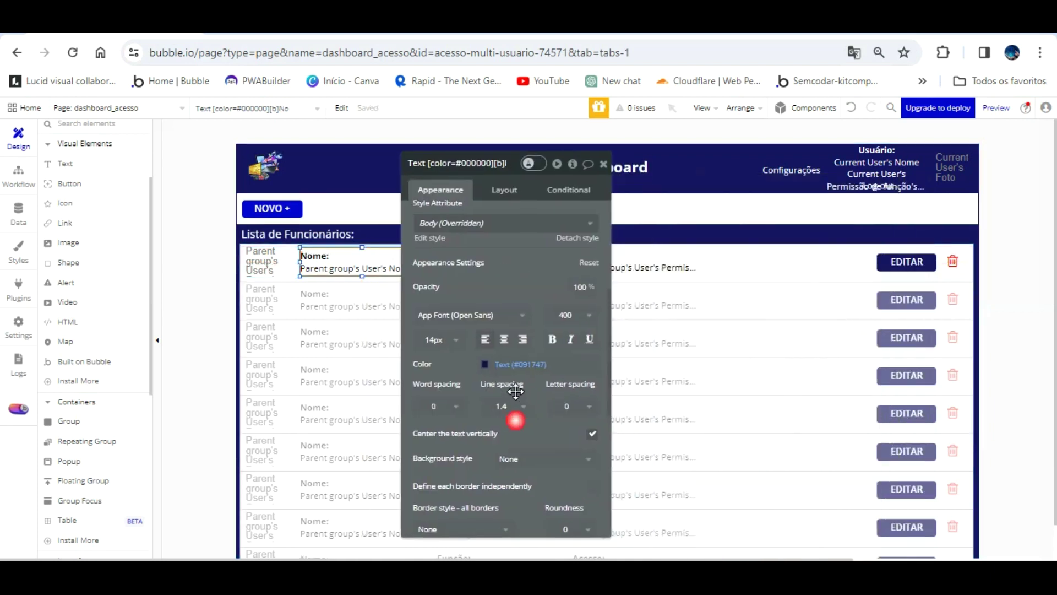
{"action": "left_click", "coordinate": [331, 24]}
{"action": "left_click", "coordinate": [72, 53]}
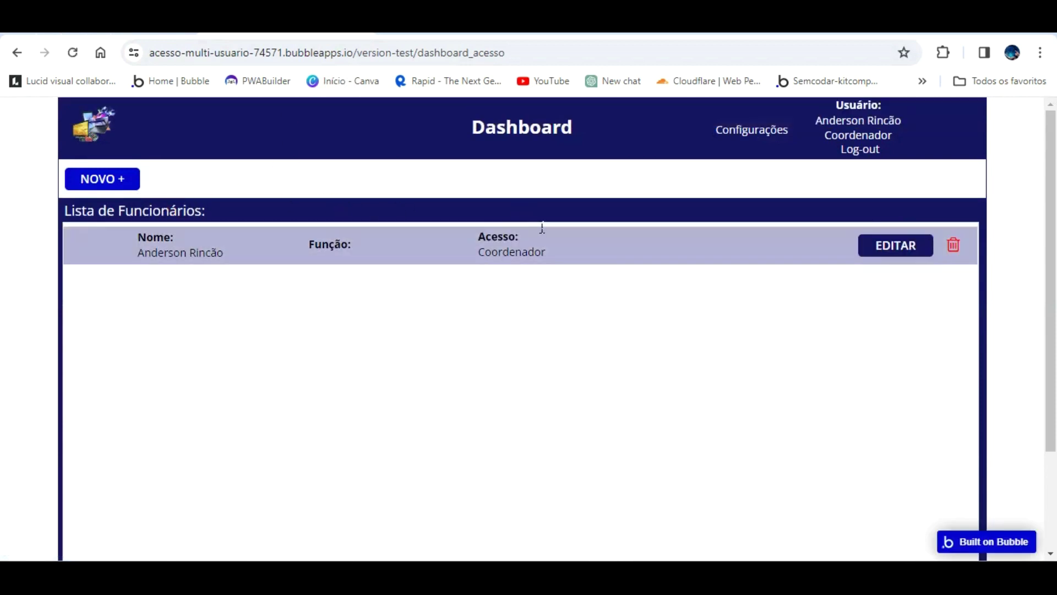
{"action": "left_click", "coordinate": [187, 24]}
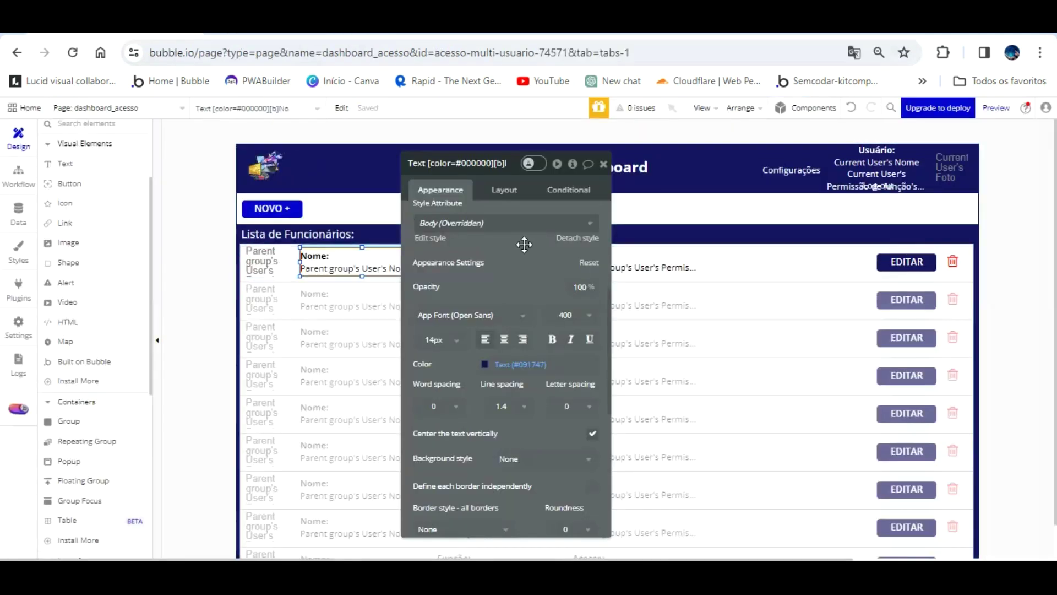
- Set Group User editar dados width to 1184 to match the employee list
{"action": "left_click", "coordinate": [793, 249]}
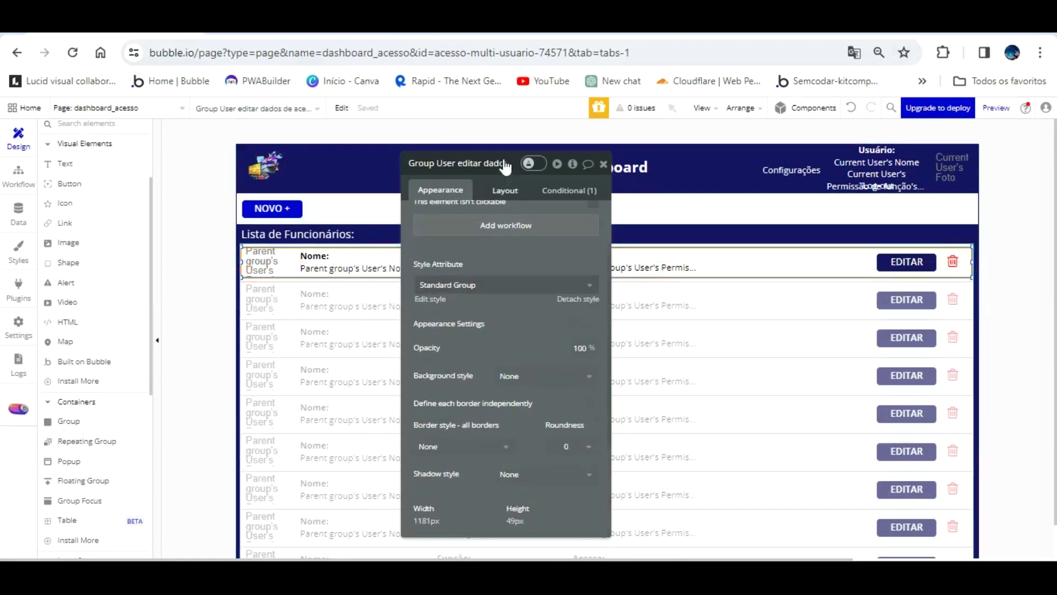
{"action": "left_click", "coordinate": [502, 192]}
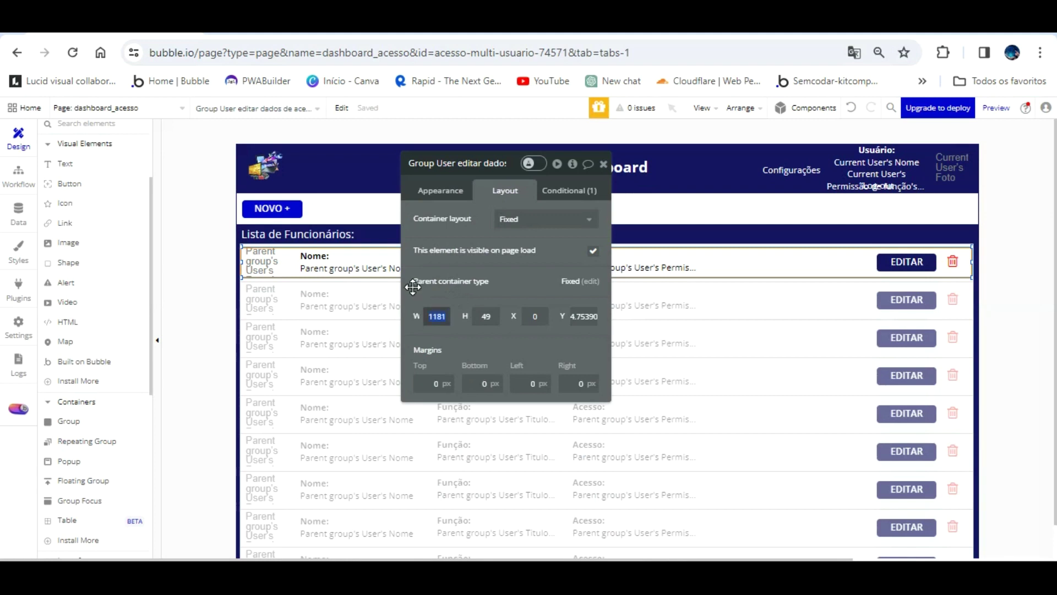
{"action": "left_click", "coordinate": [833, 297]}
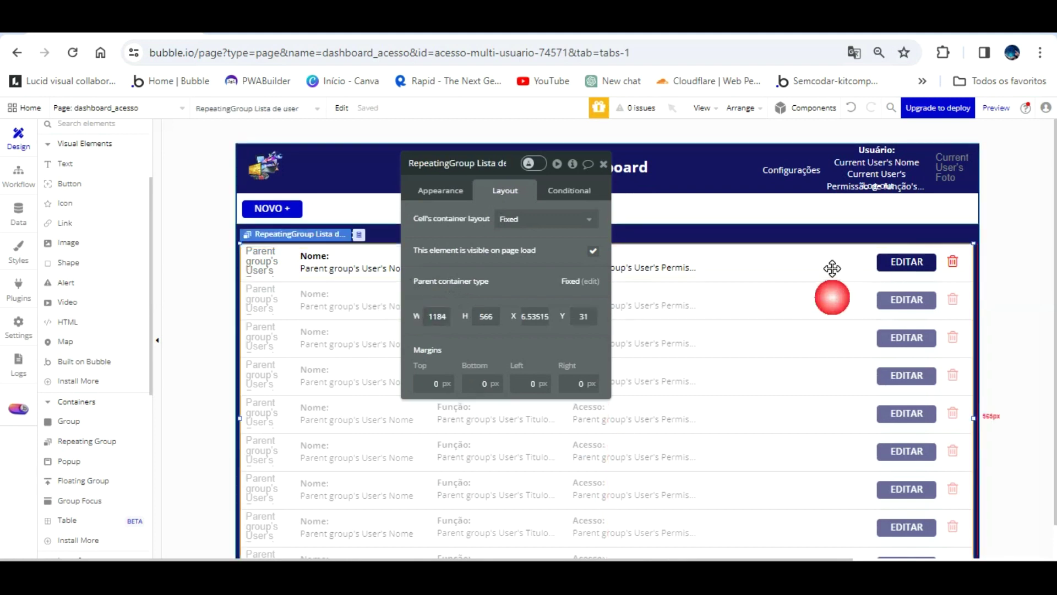
{"action": "left_click", "coordinate": [728, 275]}
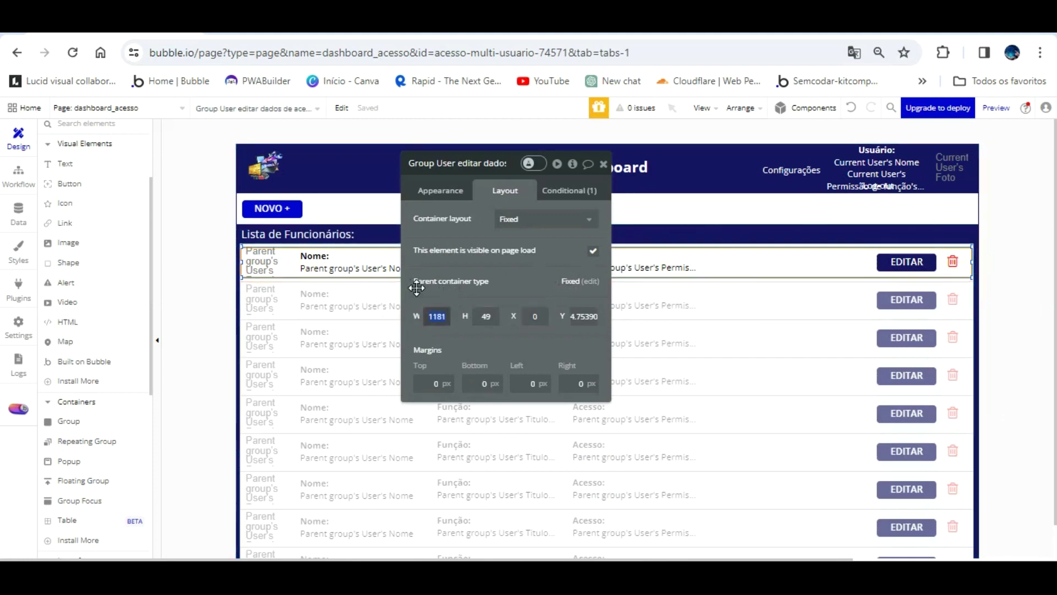
{"action": "type", "text": "1"}
{"action": "key", "text": "Return"}
{"action": "left_click", "coordinate": [782, 324]}
{"action": "left_click", "coordinate": [791, 259]}
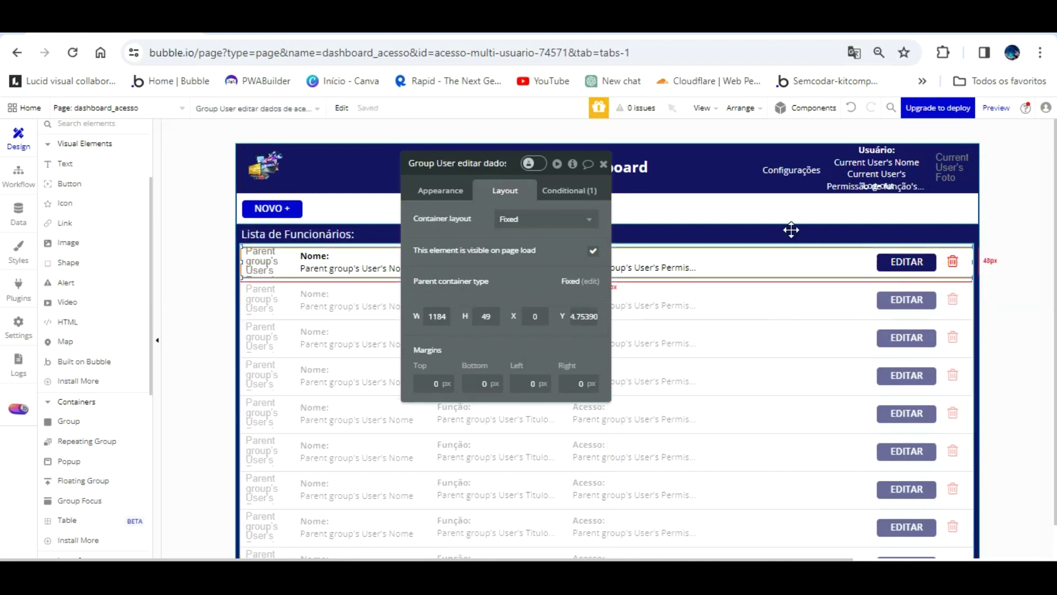
- Reload the app preview to see the wider row's hover highlight, then return to the editor
{"action": "left_click", "coordinate": [308, 28]}
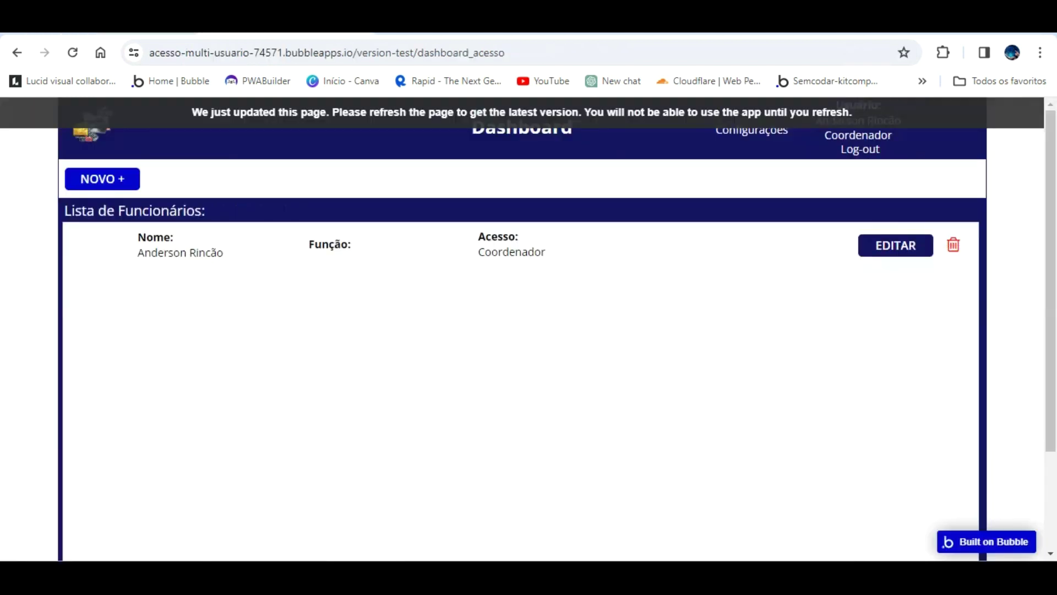
{"action": "left_click", "coordinate": [366, 208]}
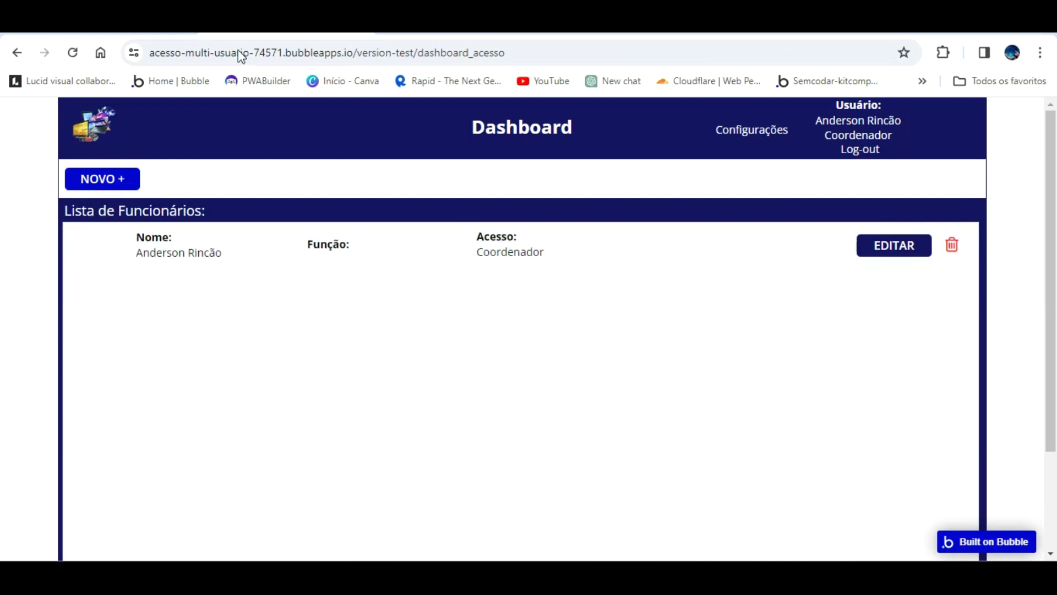
{"action": "left_click", "coordinate": [132, 28]}
{"action": "left_click_drag", "start_coordinate": [505, 229], "coordinate": [563, 416]}
{"action": "scroll", "coordinate": [77, 435], "scroll_direction": "down", "scroll_amount": 4}
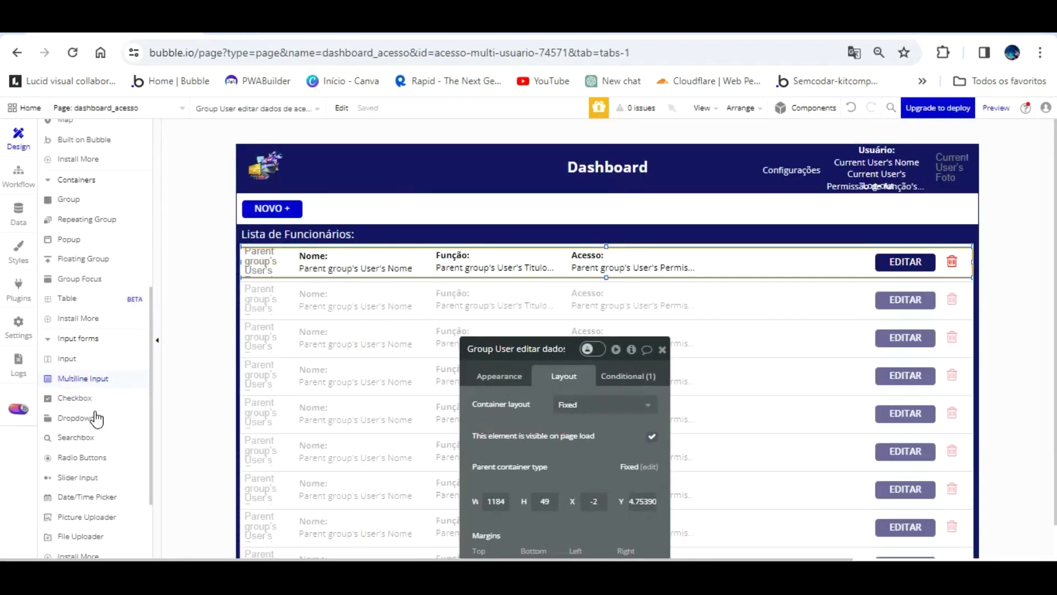
- Draw a new popup element on the dashboard_acesso page
{"action": "left_click", "coordinate": [68, 229]}
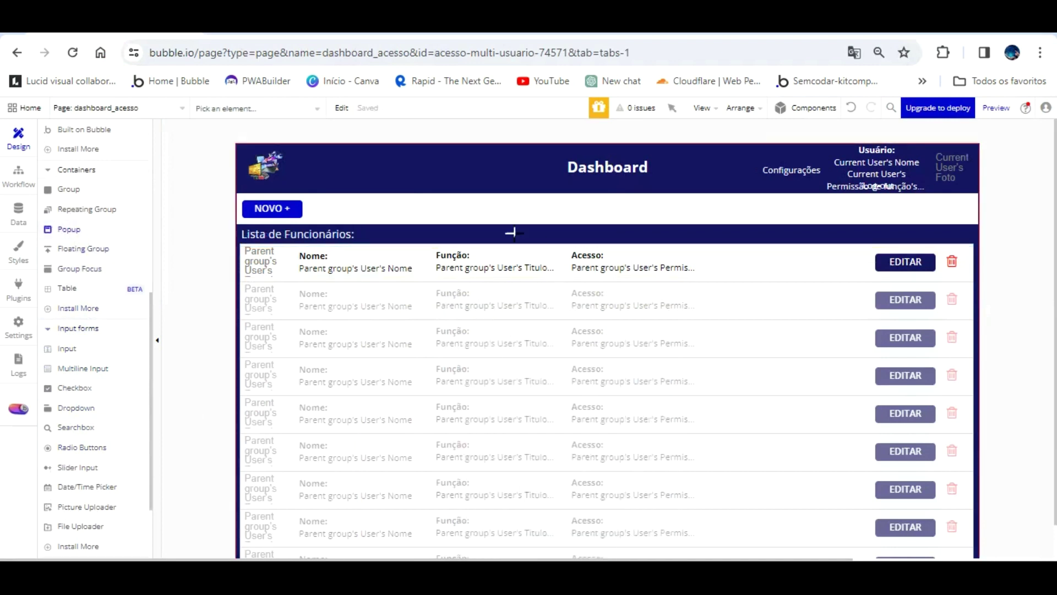
{"action": "mouse_move", "coordinate": [475, 185]}
{"action": "left_mouse_down"}
{"action": "mouse_move", "coordinate": [708, 349]}
{"action": "mouse_move", "coordinate": [747, 395]}
{"action": "mouse_move", "coordinate": [776, 309]}
{"action": "mouse_move", "coordinate": [868, 266]}
{"action": "mouse_move", "coordinate": [1045, 260]}
{"action": "mouse_move", "coordinate": [1045, 288]}
{"action": "left_mouse_up"}
{"action": "left_click", "coordinate": [561, 183]}
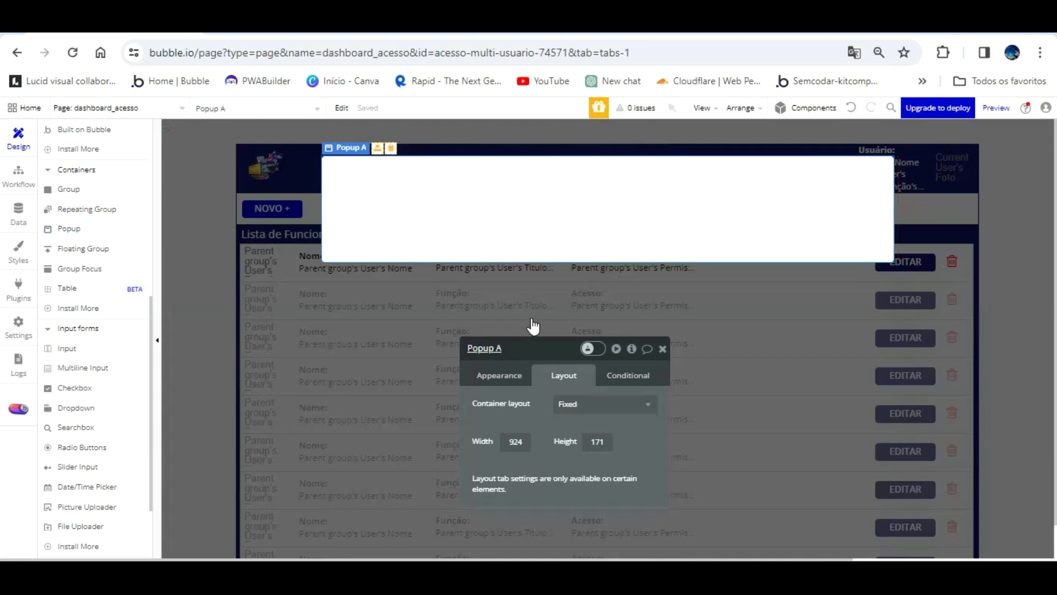
{"action": "left_click_drag", "start_coordinate": [533, 347], "coordinate": [799, 201]}
- Name the popup 'Popup Editar dados acesso user' and size it 900 by 200
{"action": "double_click", "coordinate": [779, 199]}
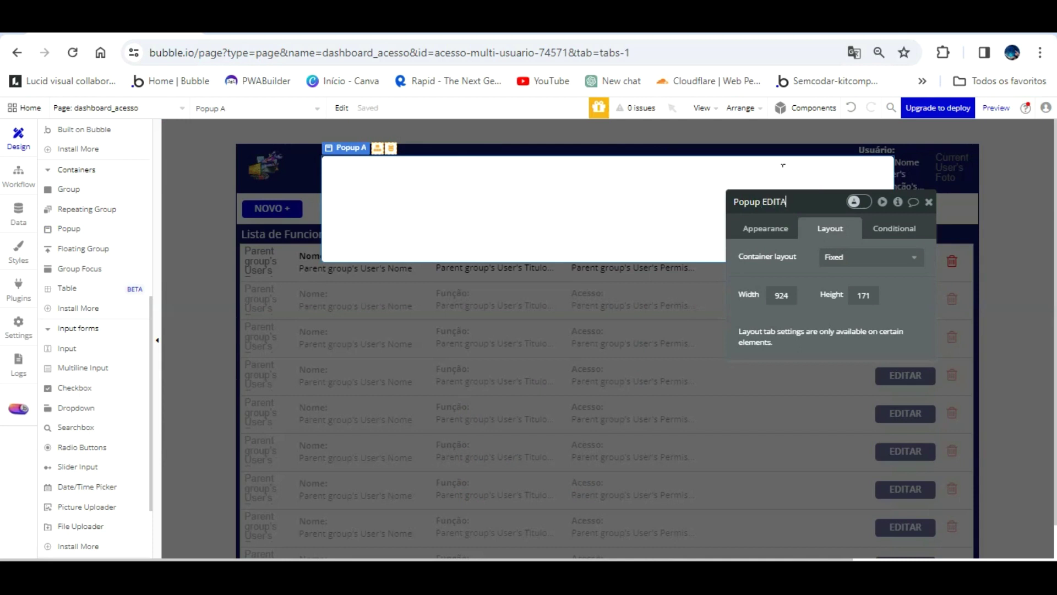
{"action": "type", "text": "CESSO USER"}
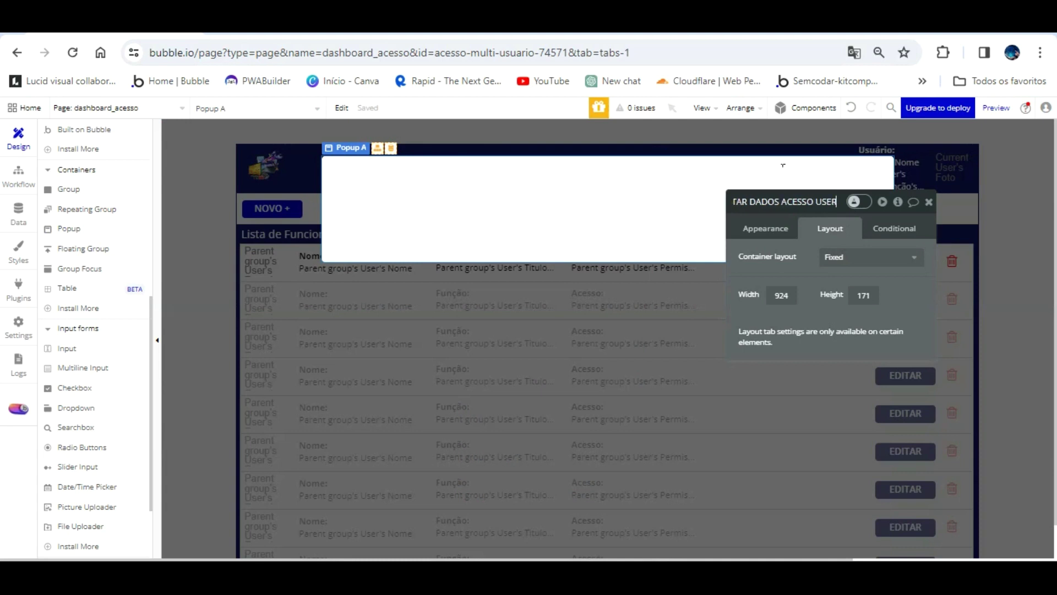
{"action": "key", "text": "Return"}
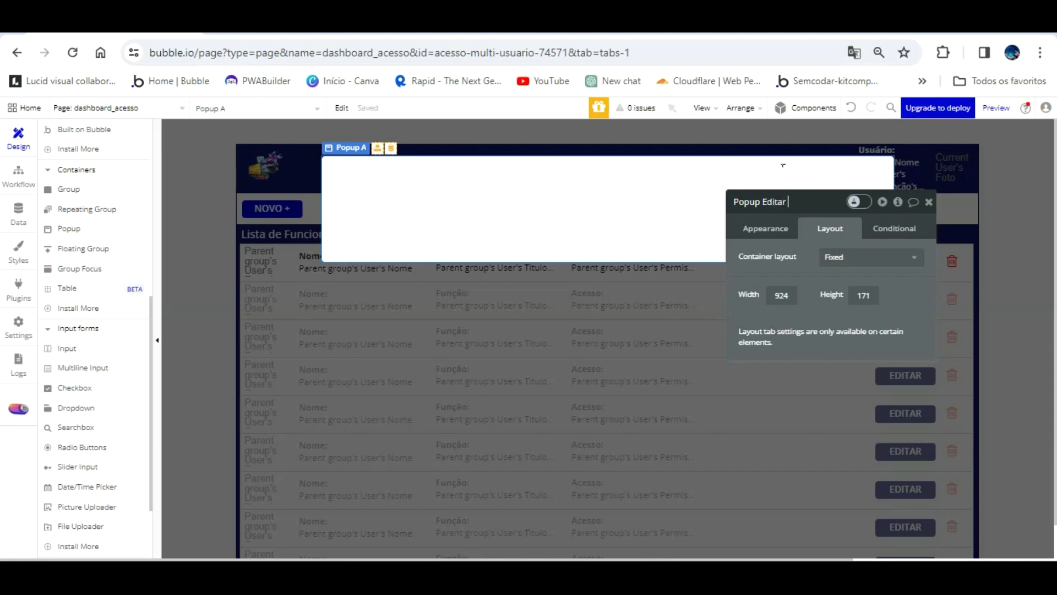
{"action": "type", "text": "so user"}
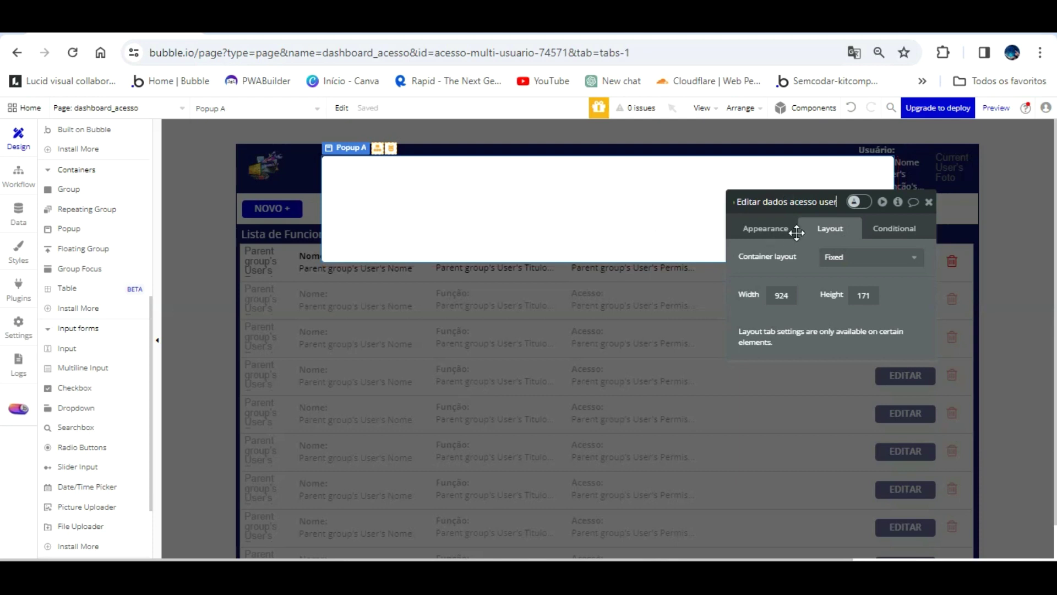
{"action": "key", "text": "Tab"}
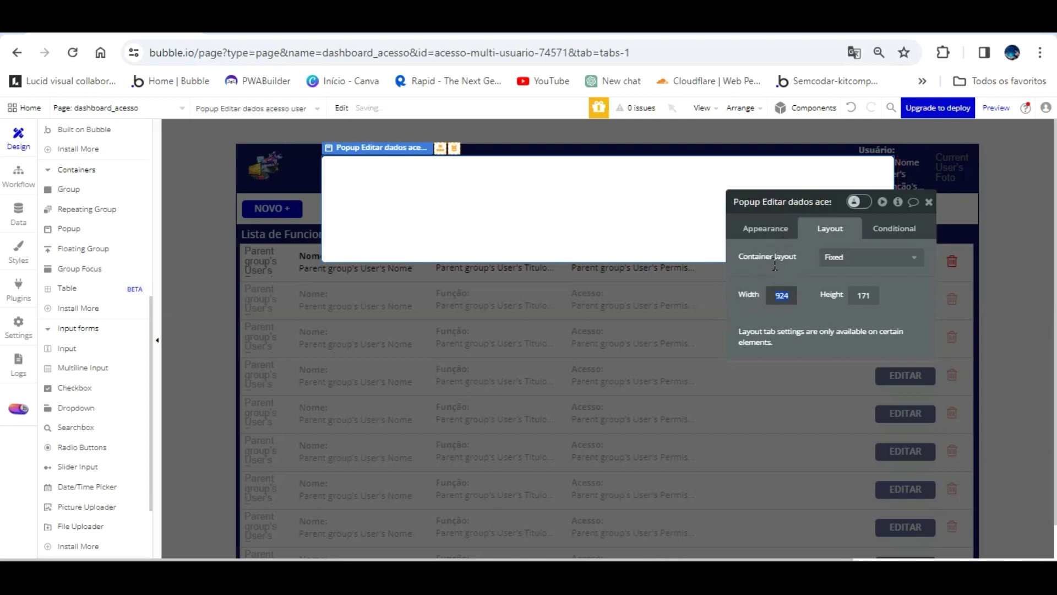
{"action": "key", "text": "Return"}
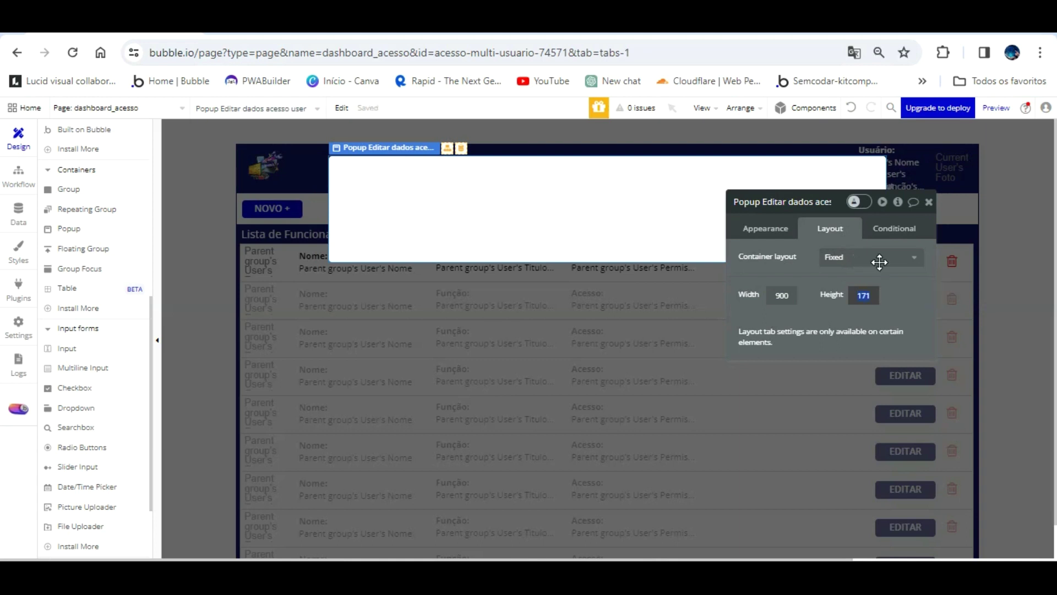
{"action": "key", "text": "Return"}
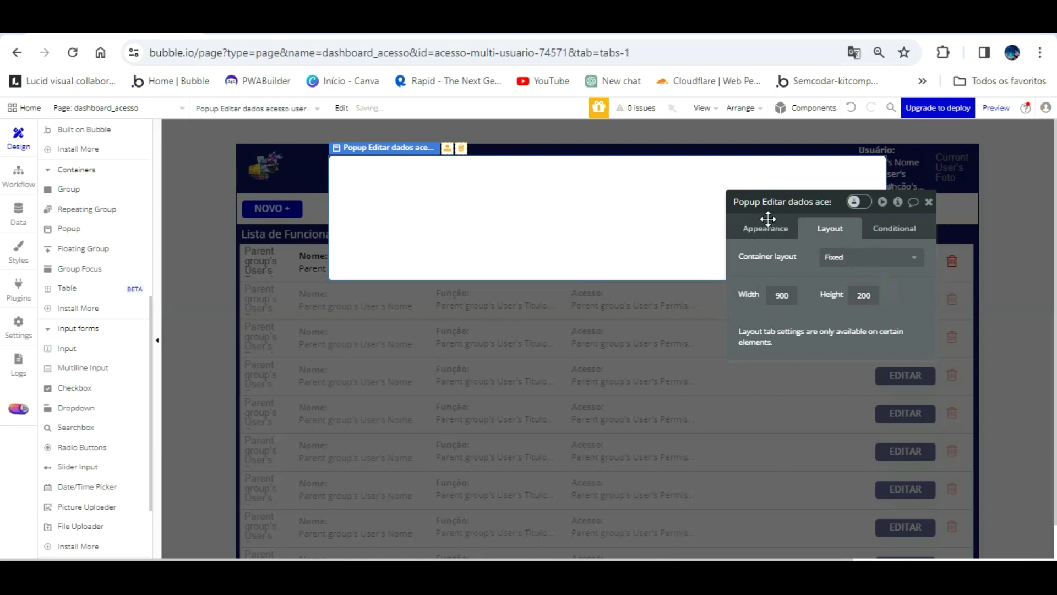
- Set the popup's Type of content to User
{"action": "left_click", "coordinate": [771, 224]}
{"action": "left_click_drag", "start_coordinate": [807, 246], "coordinate": [749, 225]}
{"action": "left_click", "coordinate": [803, 254]}
{"action": "key", "text": "Return"}
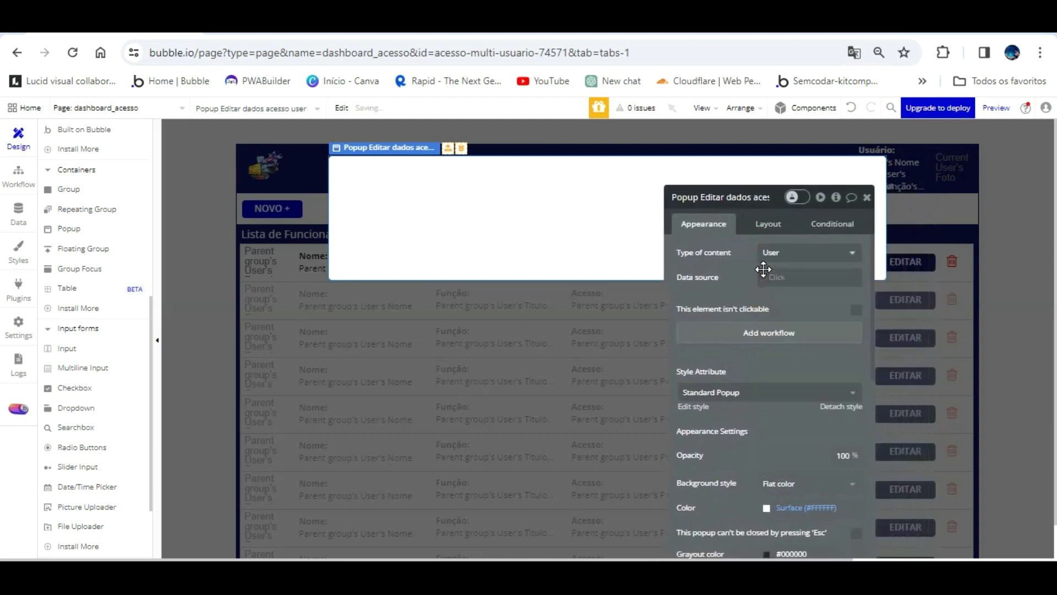
{"action": "left_click_drag", "start_coordinate": [742, 264], "coordinate": [846, 190]}
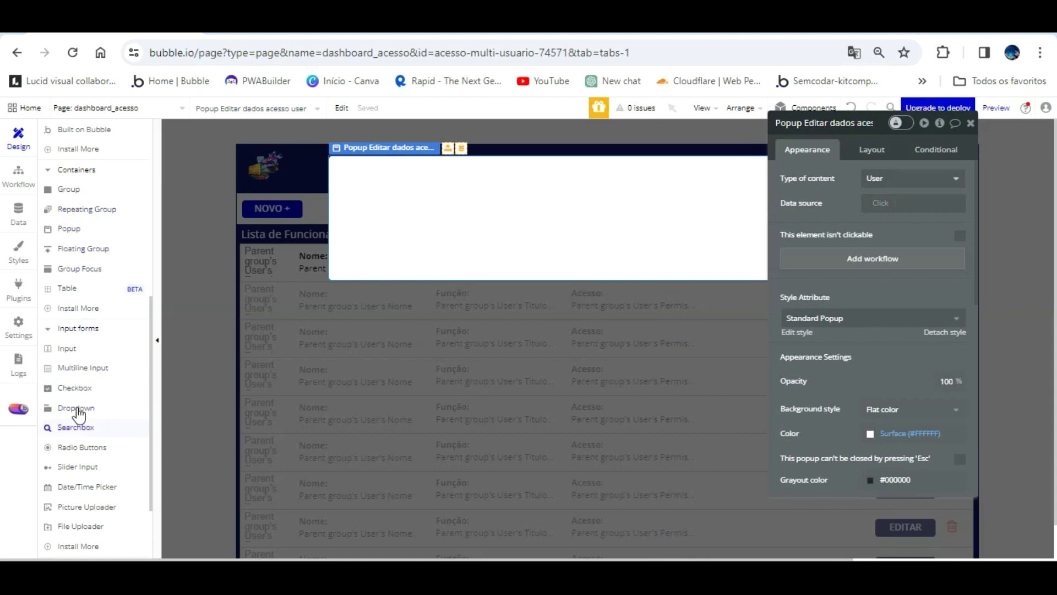
{"action": "scroll", "coordinate": [81, 463], "scroll_direction": "down", "scroll_amount": 3}
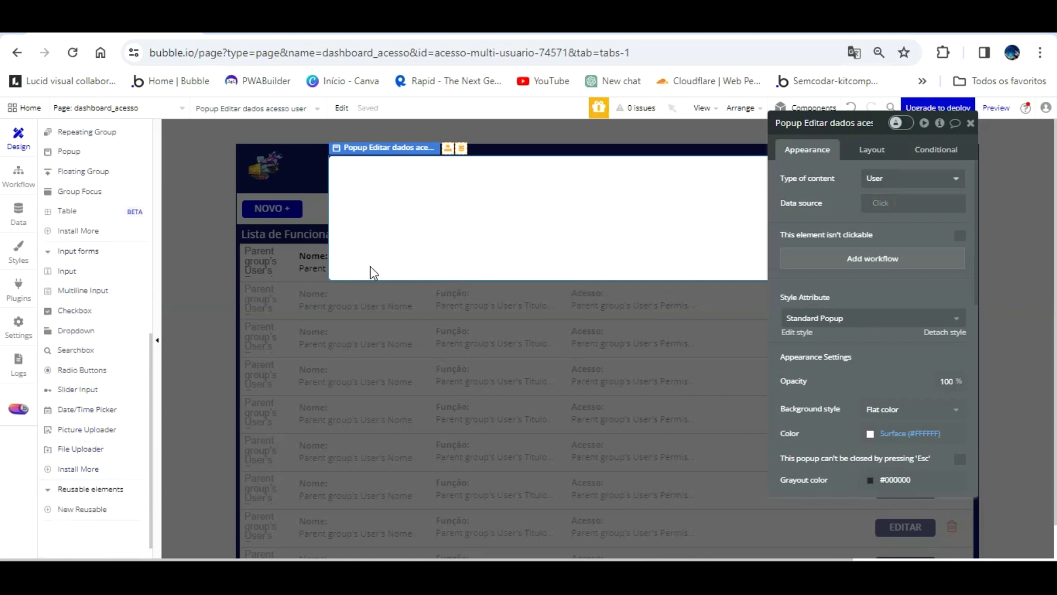
- Select the first row's group, then scroll back up to the Elements Tree
{"action": "left_click", "coordinate": [208, 253]}
{"action": "left_click", "coordinate": [257, 256]}
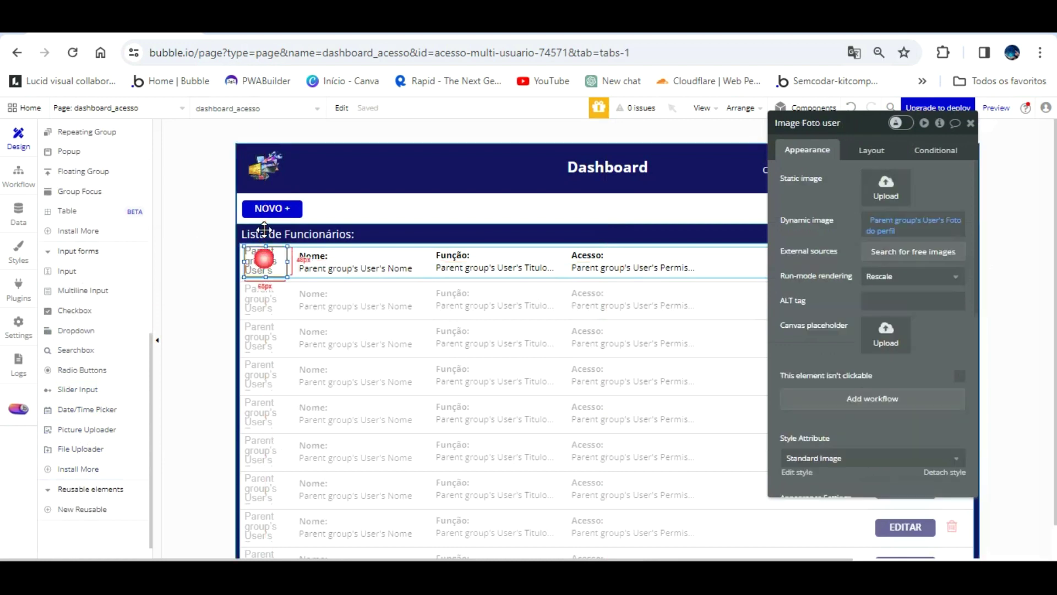
{"action": "left_click", "coordinate": [743, 260]}
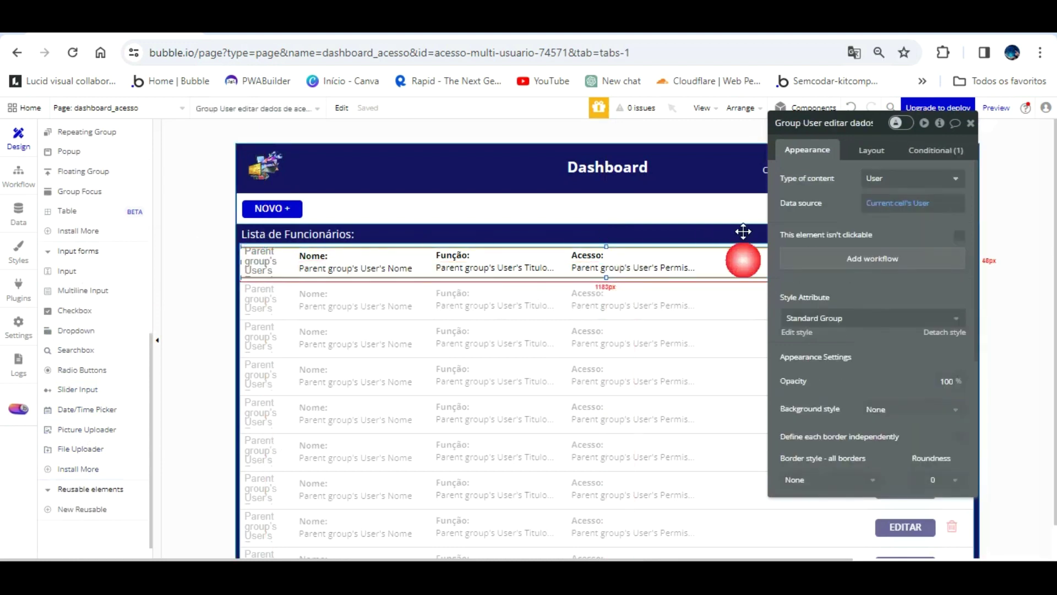
{"action": "right_click", "coordinate": [743, 259]}
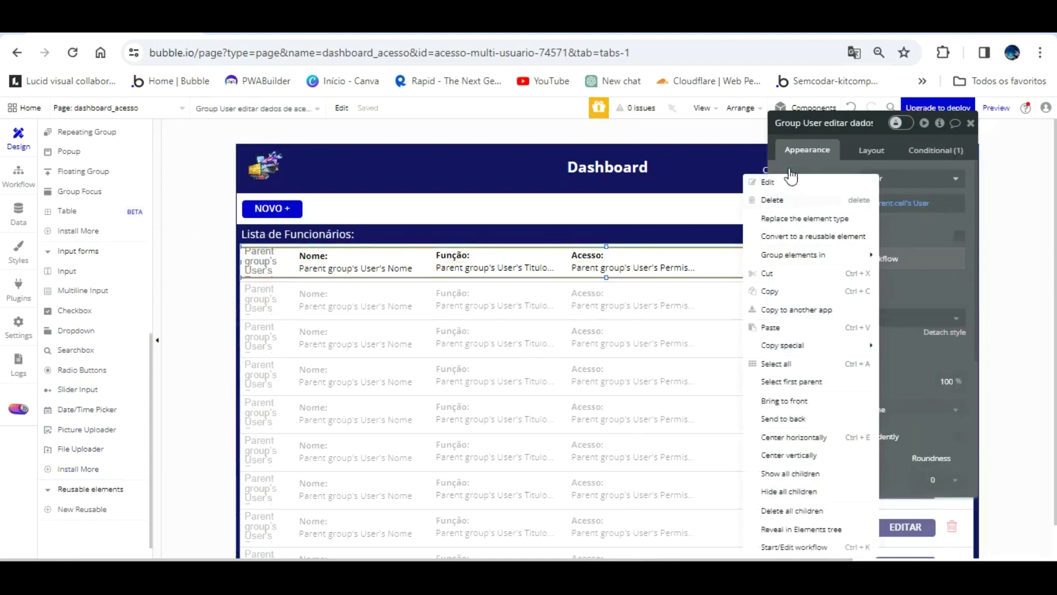
{"action": "key", "text": "Escape"}
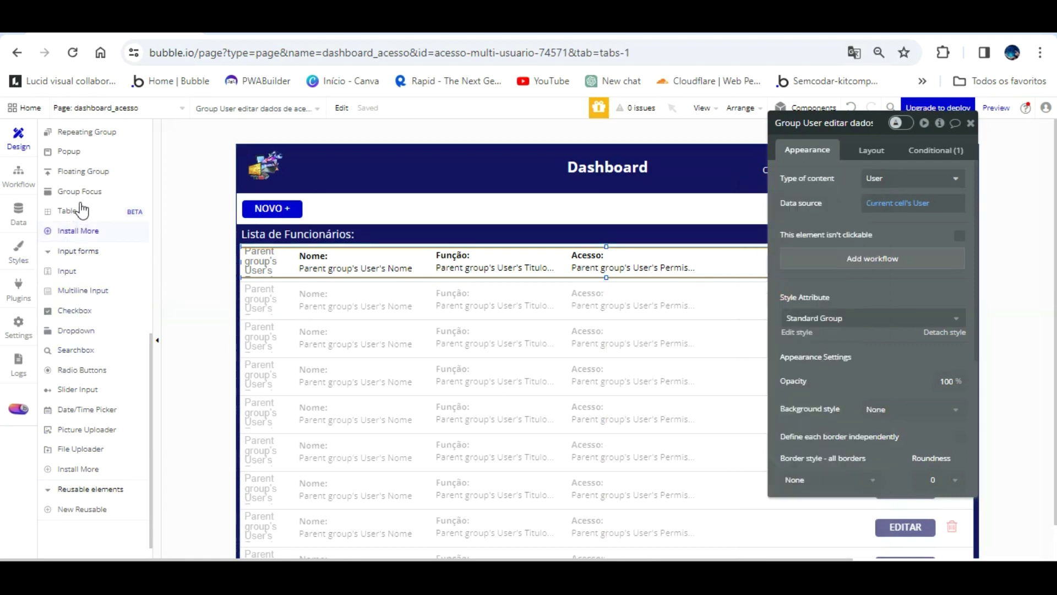
{"action": "scroll", "coordinate": [91, 190], "scroll_direction": "up", "scroll_amount": 8}
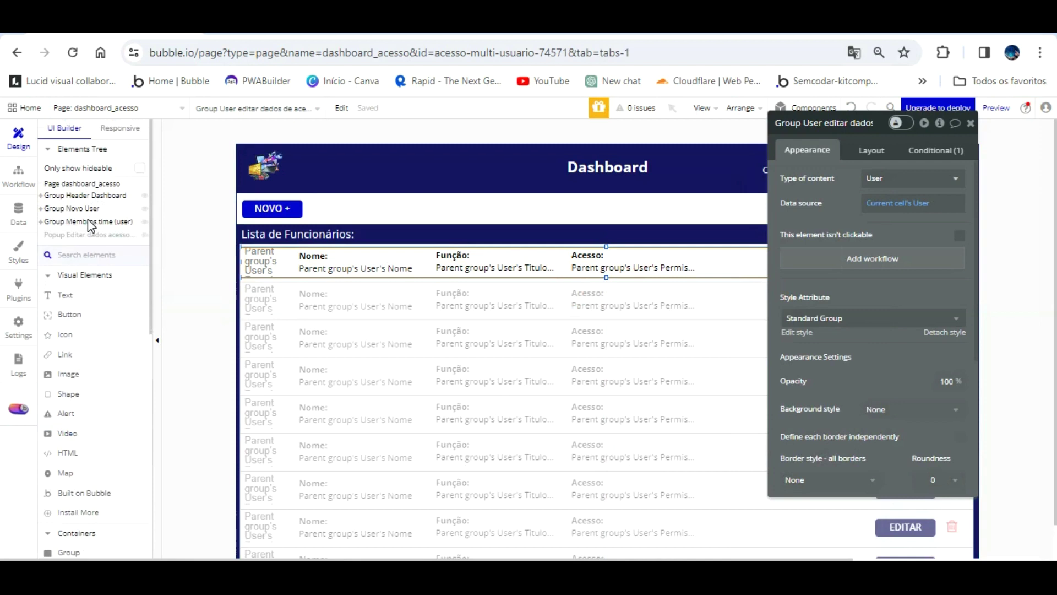
- Paste the copied user row into the edit-access popup
{"action": "left_click", "coordinate": [88, 234]}
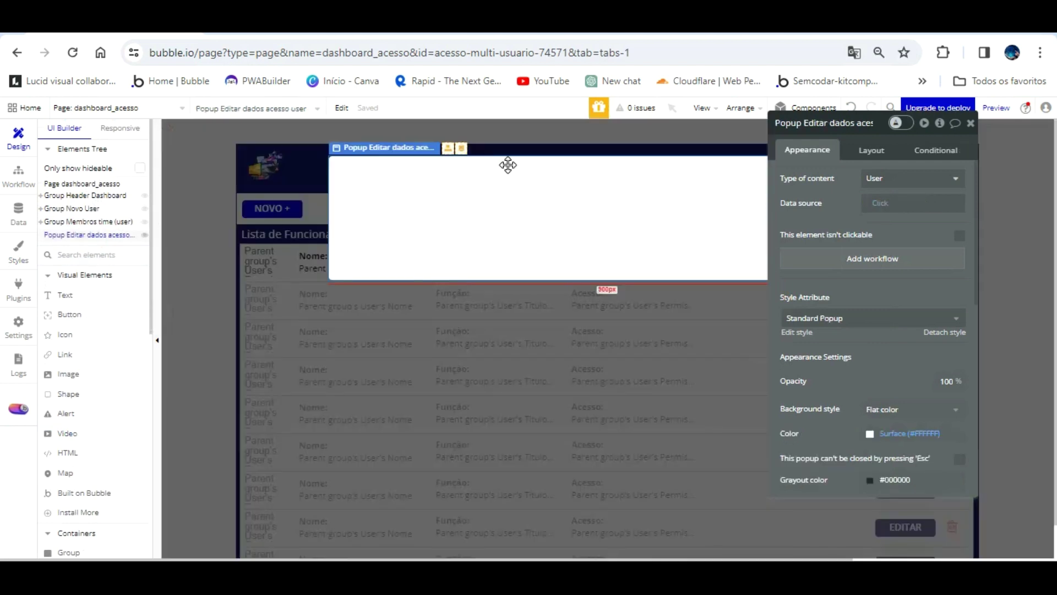
{"action": "right_click", "coordinate": [511, 188]}
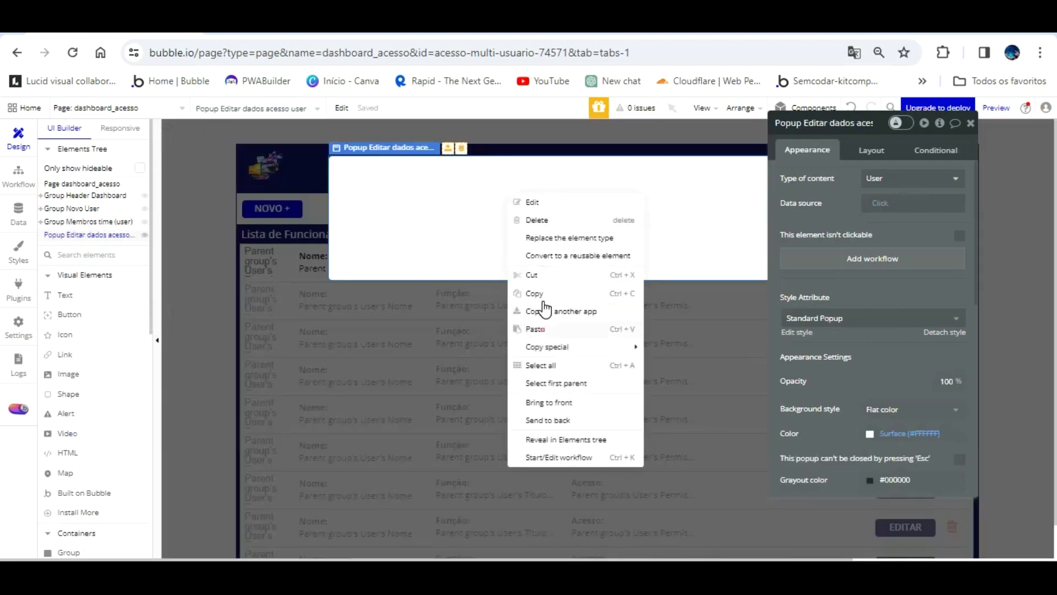
{"action": "left_click", "coordinate": [535, 329]}
- Set the popup width to 1200
{"action": "left_click_drag", "start_coordinate": [848, 185], "coordinate": [759, 357]}
{"action": "left_click", "coordinate": [786, 161]}
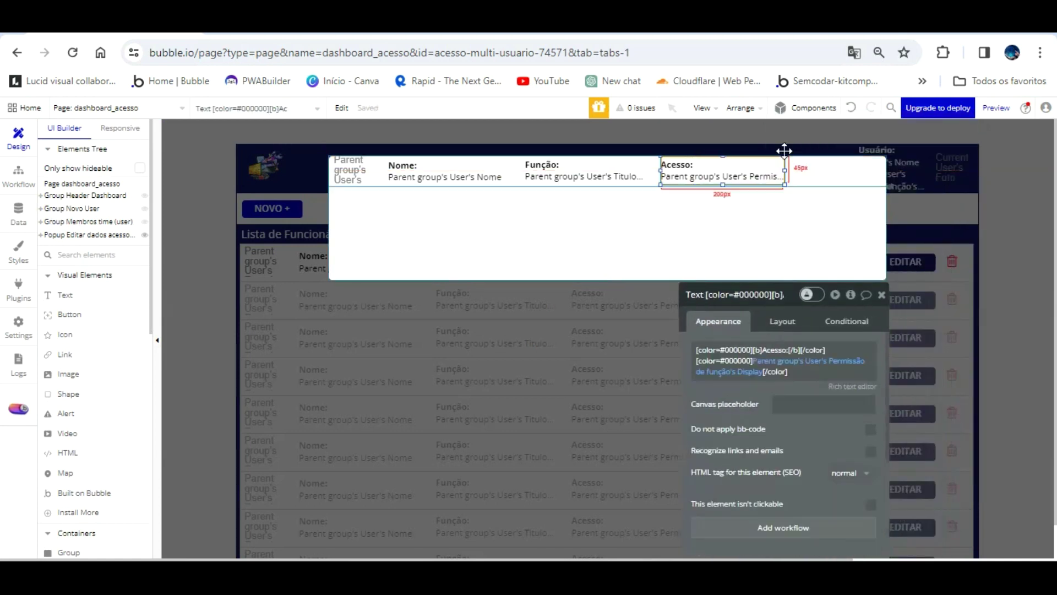
{"action": "left_click", "coordinate": [831, 168]}
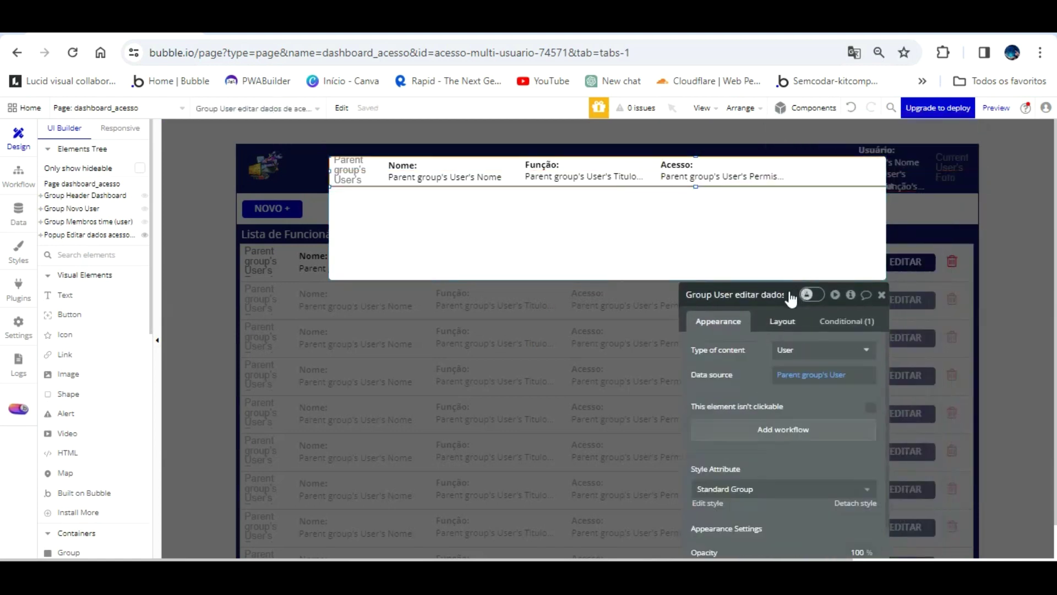
{"action": "left_click", "coordinate": [784, 321]}
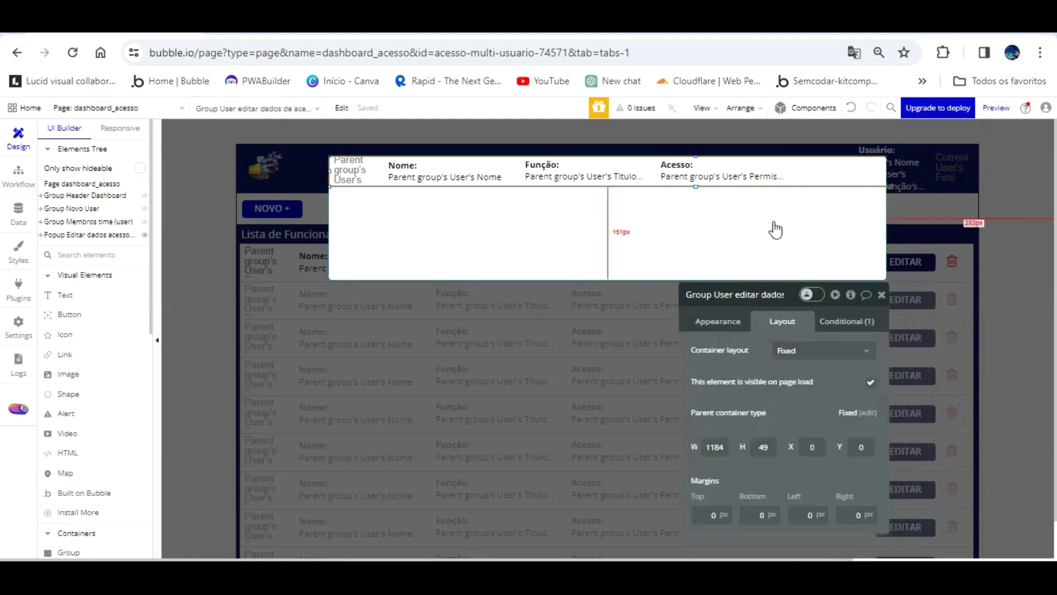
{"action": "left_click", "coordinate": [774, 242]}
{"action": "type", "text": "1200"}
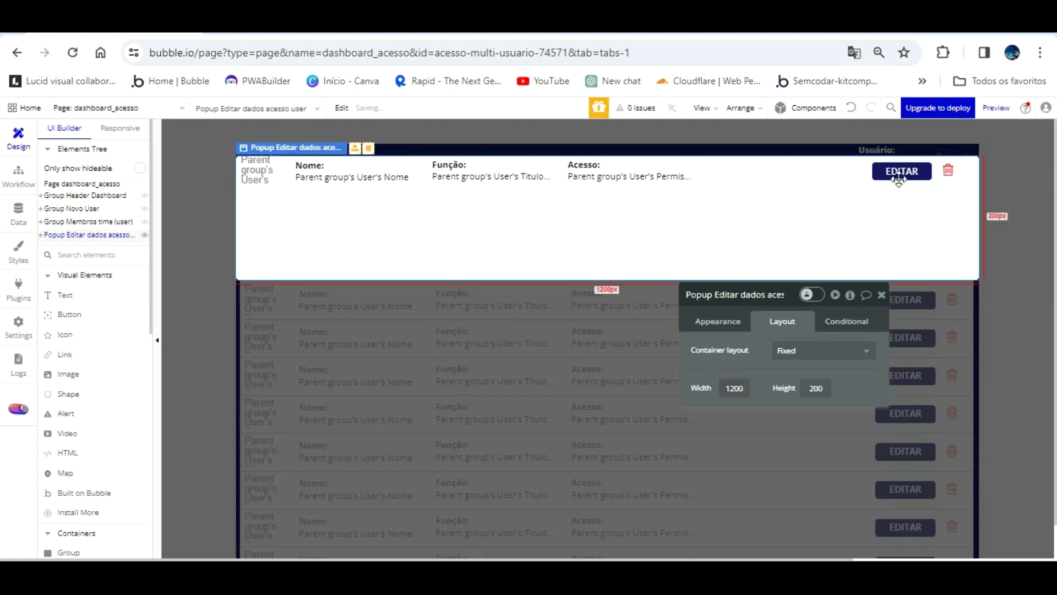
- Delete the EDITAR button and trash icon from the pasted row
{"action": "left_click", "coordinate": [903, 171]}
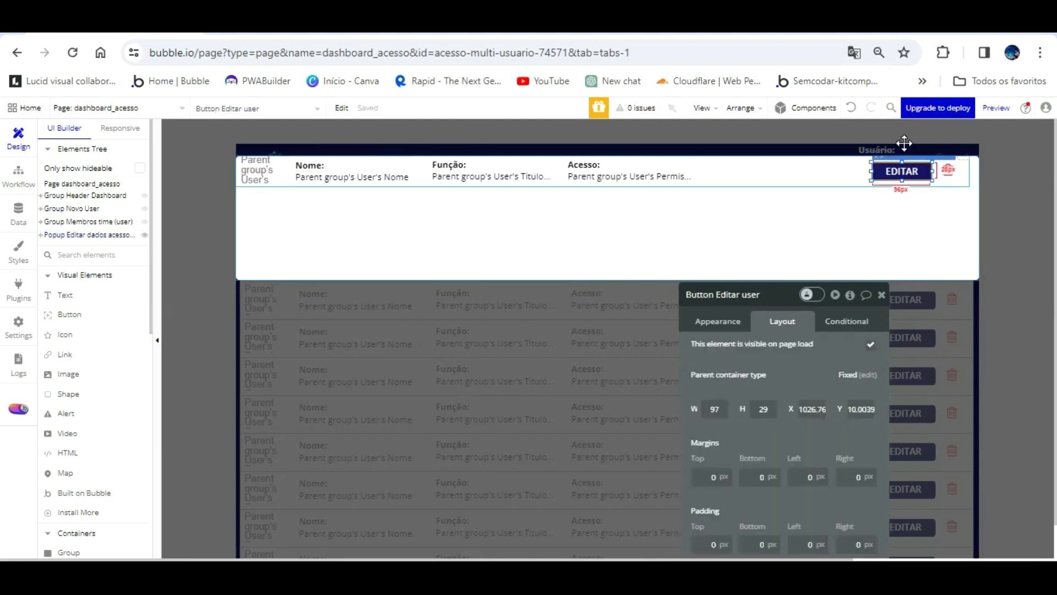
{"action": "key", "text": "Delete"}
{"action": "left_click", "coordinate": [947, 170]}
{"action": "key", "text": "Delete"}
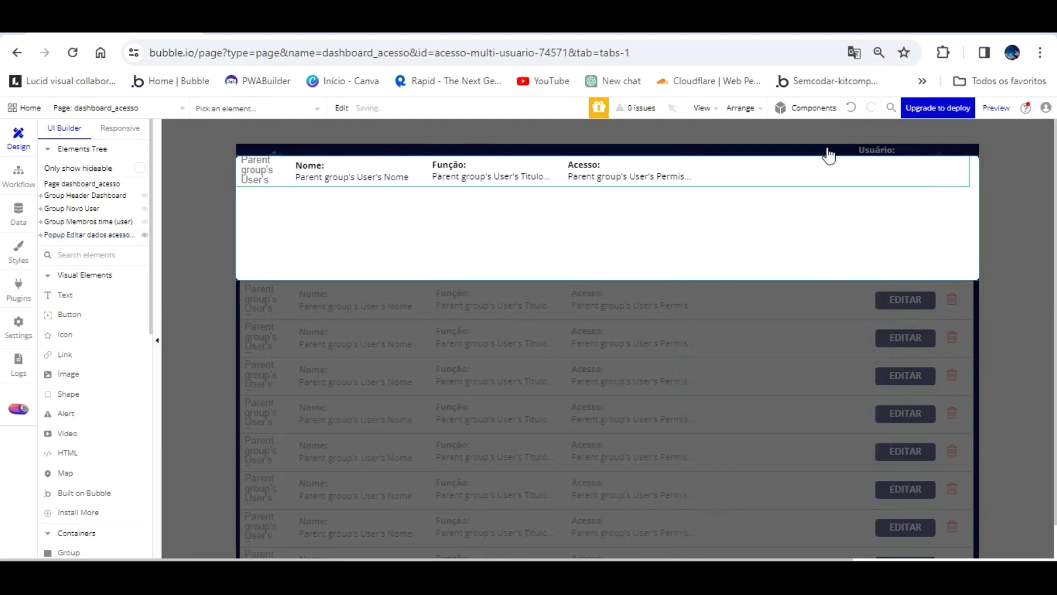
{"action": "left_click", "coordinate": [827, 147]}
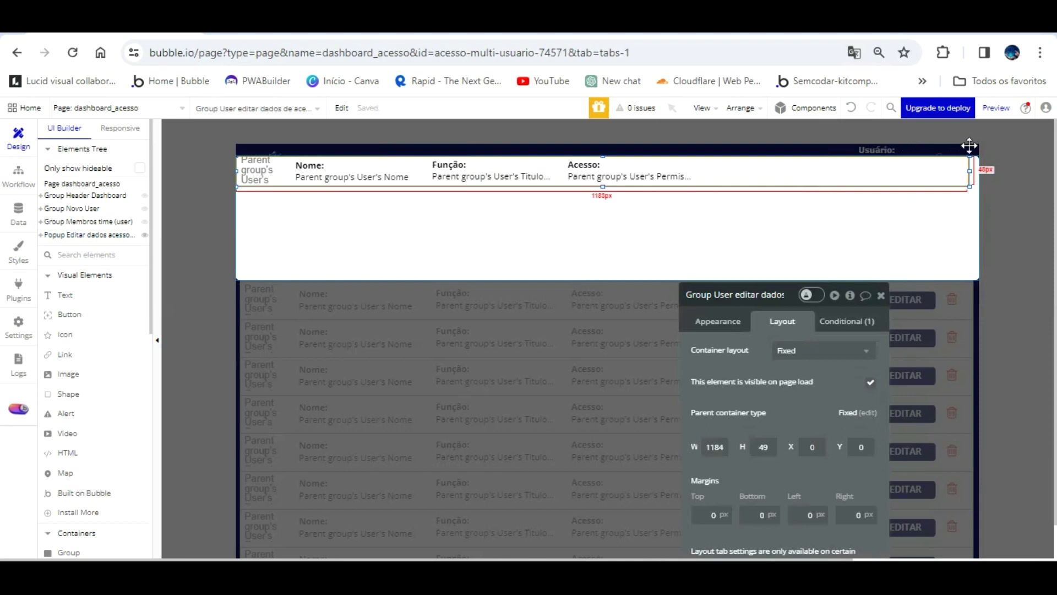
- Narrow the user row and move it to X 13, Y 20 inside the popup
{"action": "left_click_drag", "start_coordinate": [969, 141], "coordinate": [682, 145]}
{"action": "left_click", "coordinate": [661, 175]}
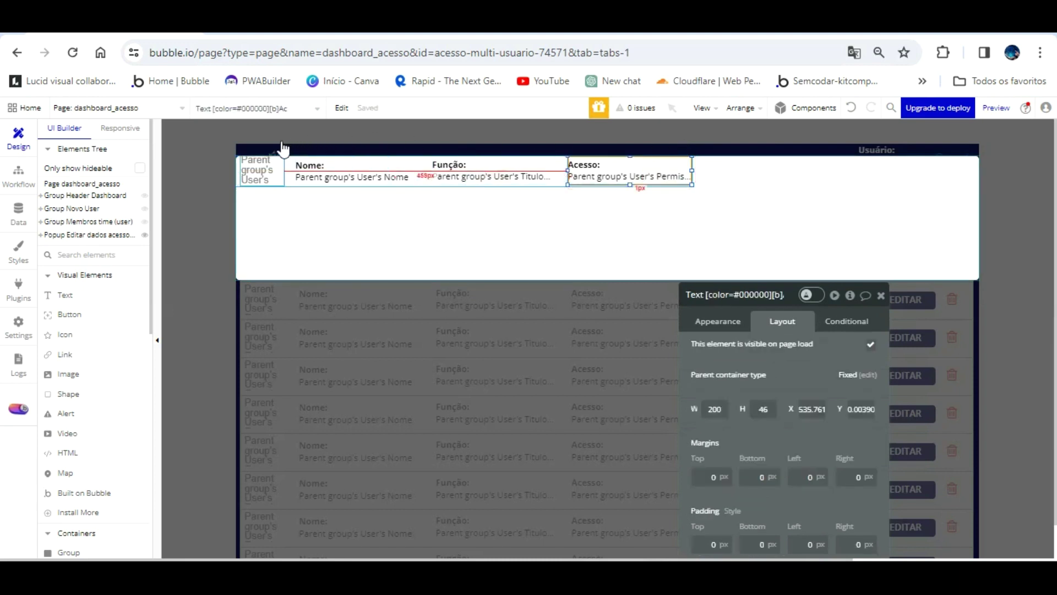
{"action": "left_click", "coordinate": [279, 167]}
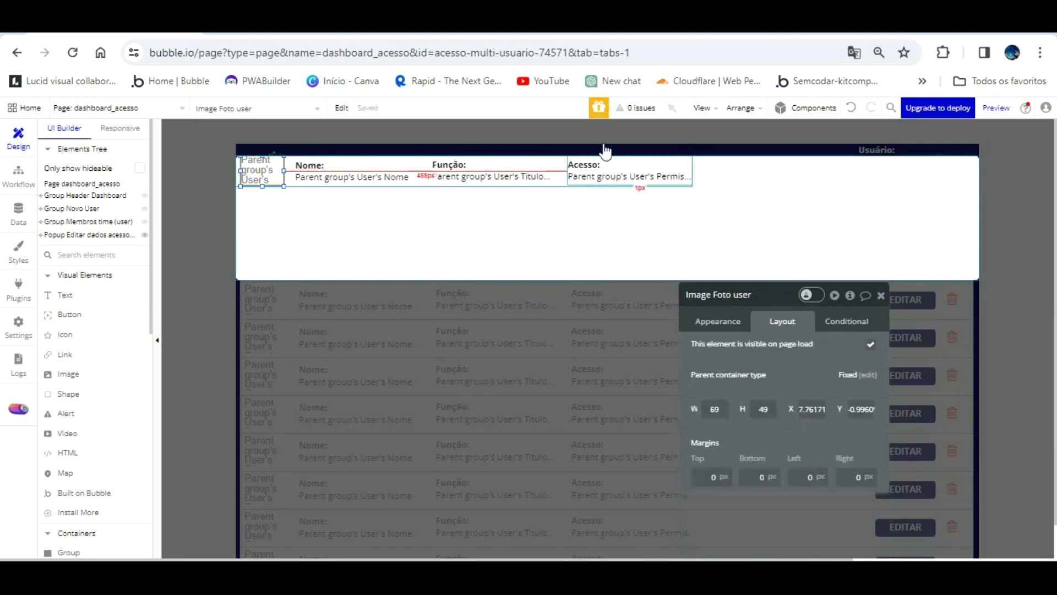
{"action": "left_click", "coordinate": [562, 156]}
{"action": "left_click_drag", "start_coordinate": [561, 149], "coordinate": [567, 160]}
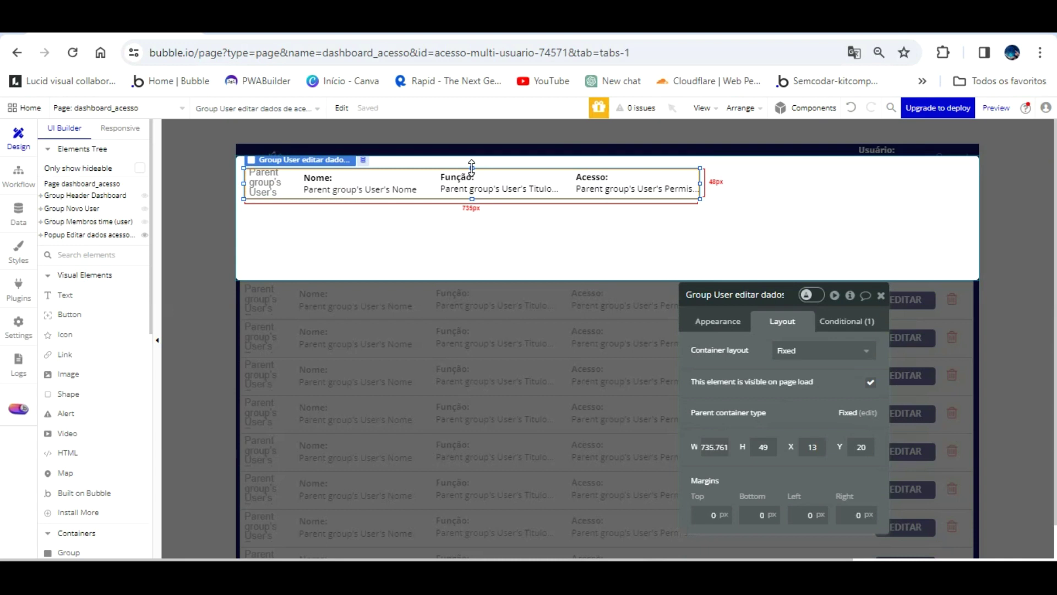
{"action": "left_click_drag", "start_coordinate": [699, 165], "coordinate": [721, 154]}
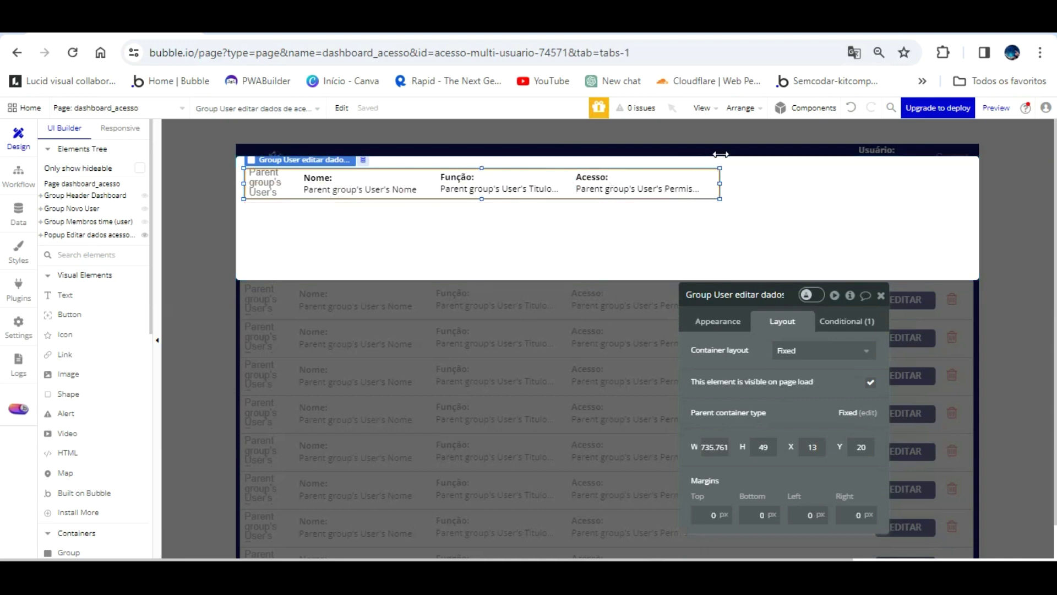
- Fine-tune the user row's width against the Acesso text and popup edges
{"action": "left_click", "coordinate": [669, 182]}
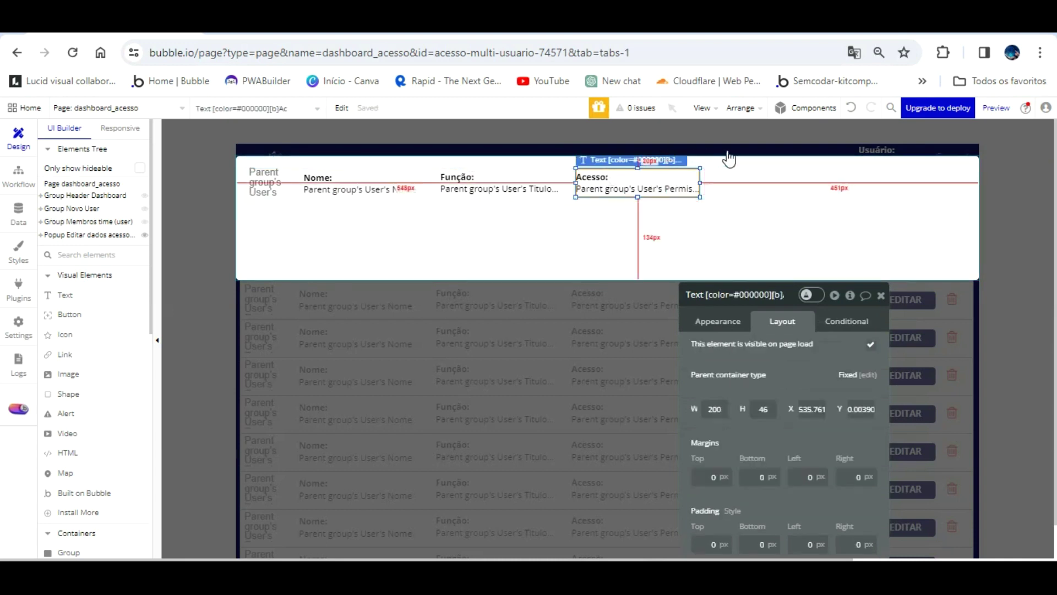
{"action": "left_click", "coordinate": [714, 181]}
{"action": "left_click_drag", "start_coordinate": [713, 153], "coordinate": [699, 156]}
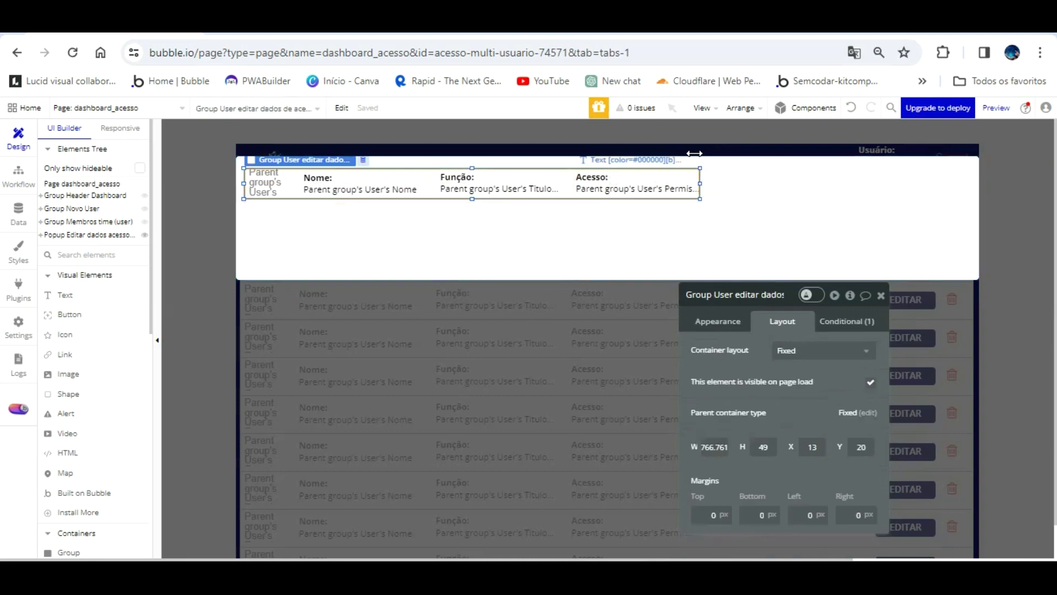
{"action": "left_click", "coordinate": [645, 199]}
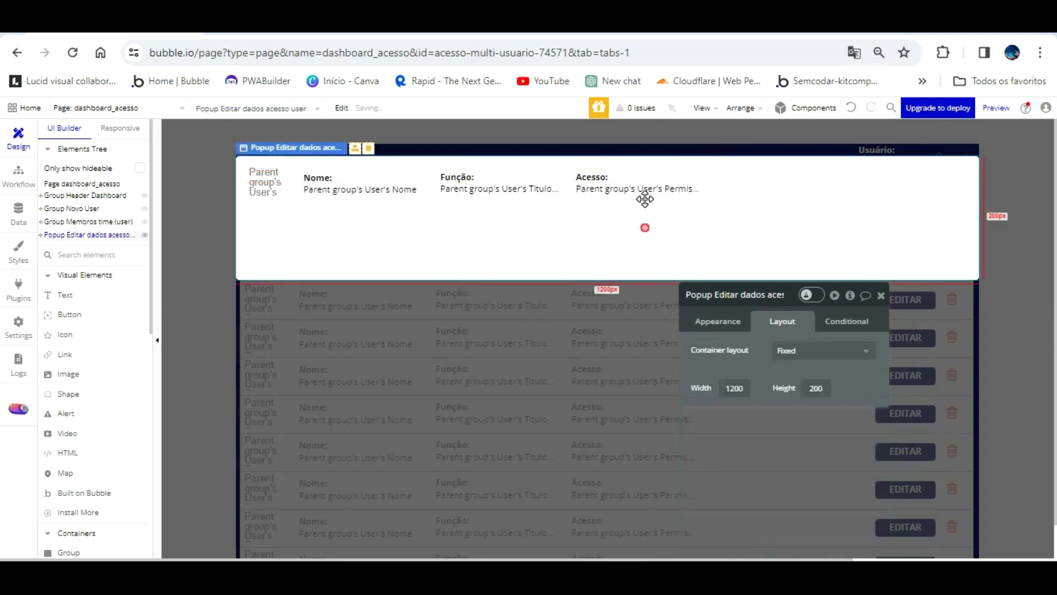
{"action": "left_click", "coordinate": [672, 174]}
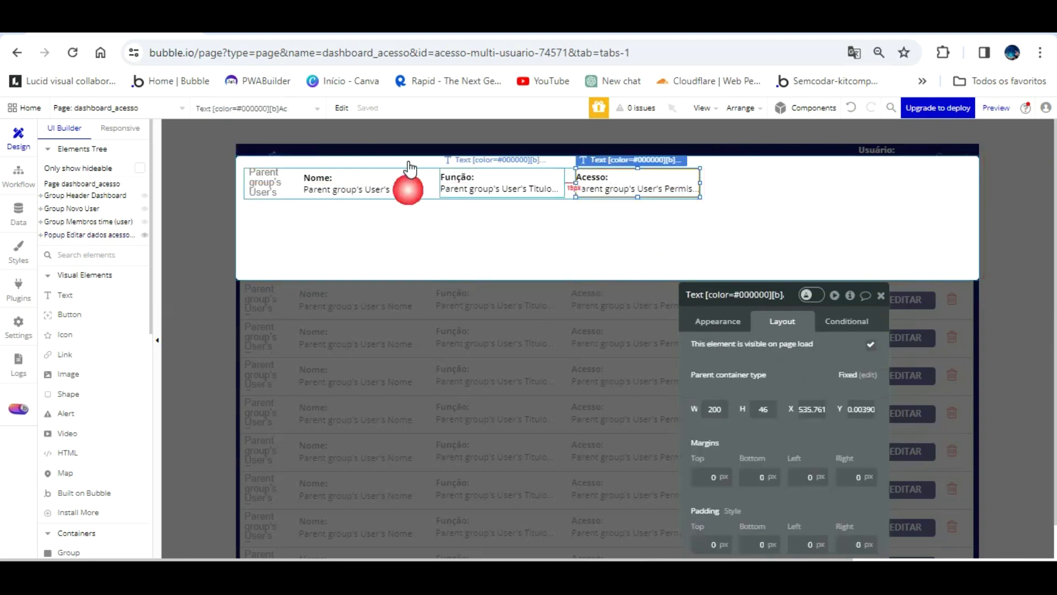
{"action": "left_click", "coordinate": [245, 156]}
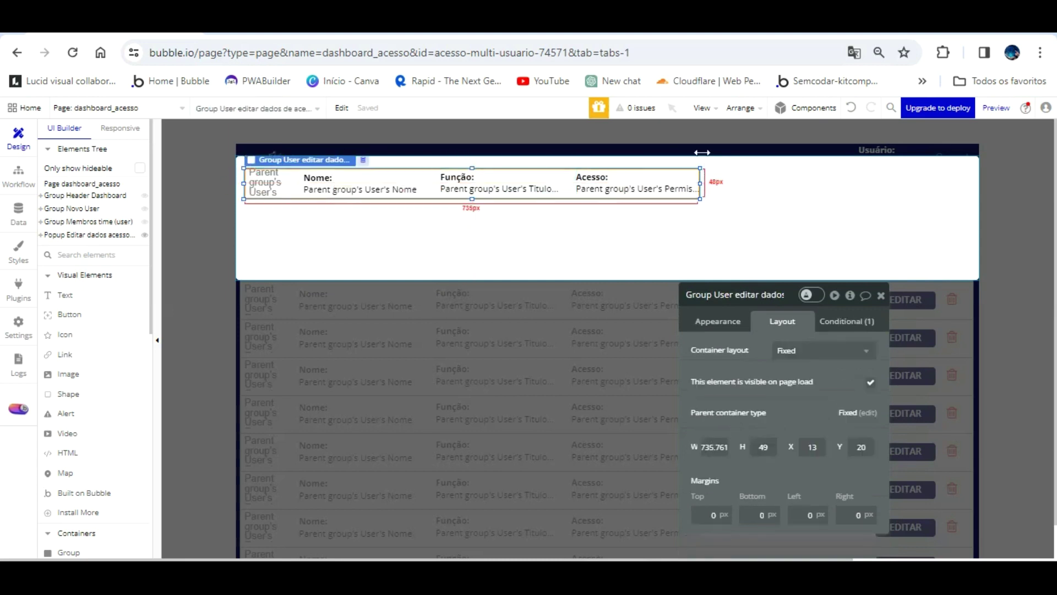
{"action": "left_click_drag", "start_coordinate": [702, 152], "coordinate": [709, 152]}
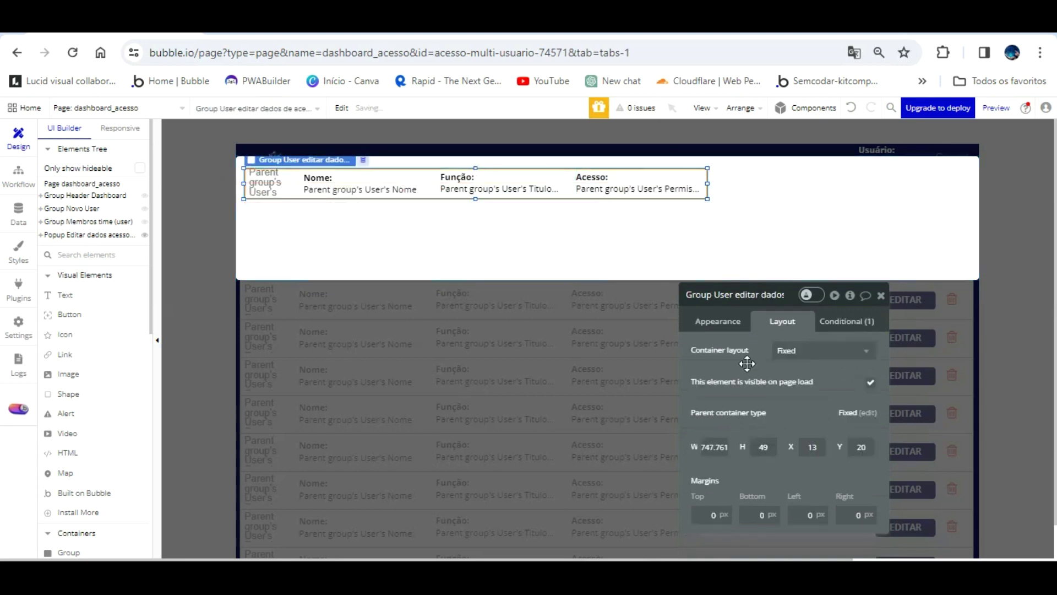
- Set the user row width to 750 and the popup width to 760
{"action": "key", "text": "ctrl+a"}
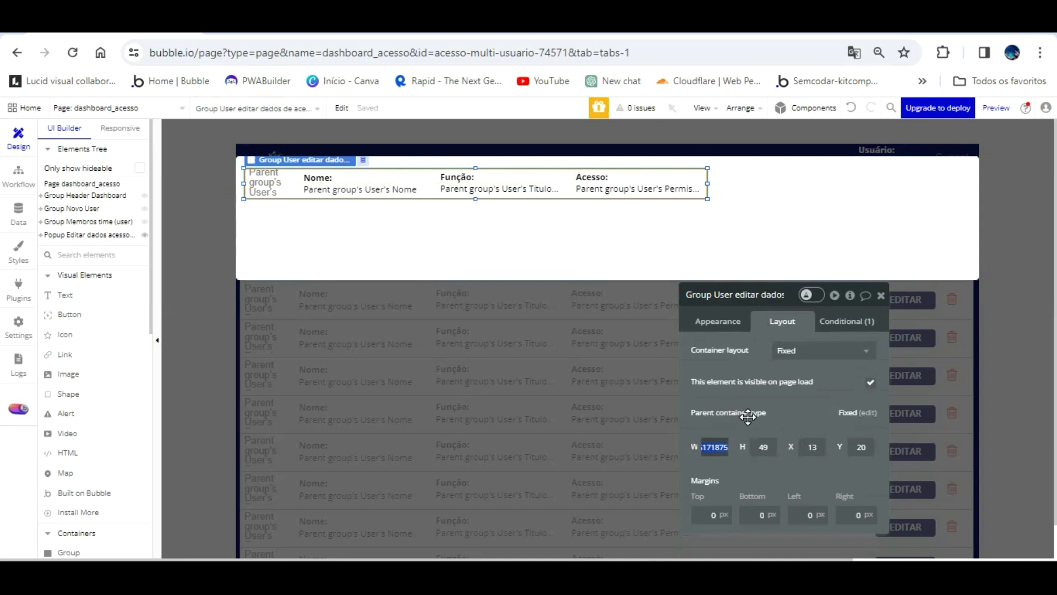
{"action": "type", "text": "750"}
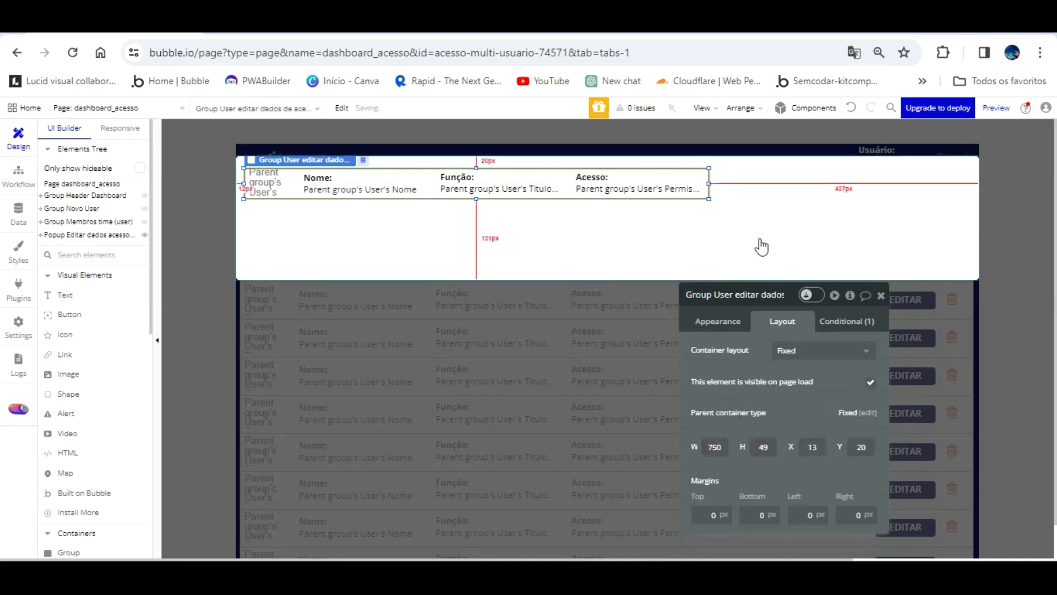
{"action": "left_click", "coordinate": [764, 208]}
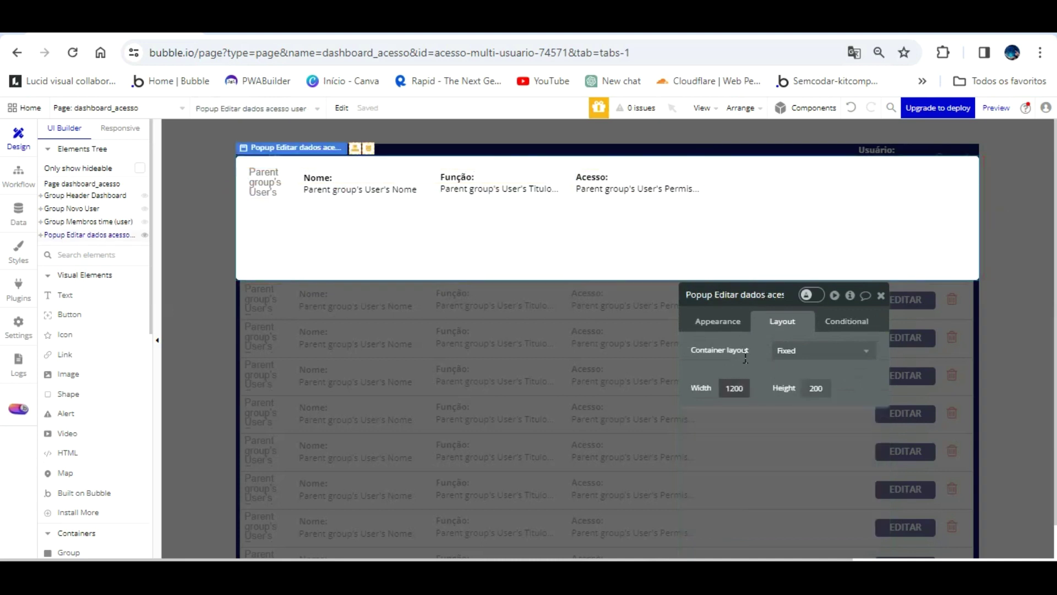
{"action": "type", "text": "760"}
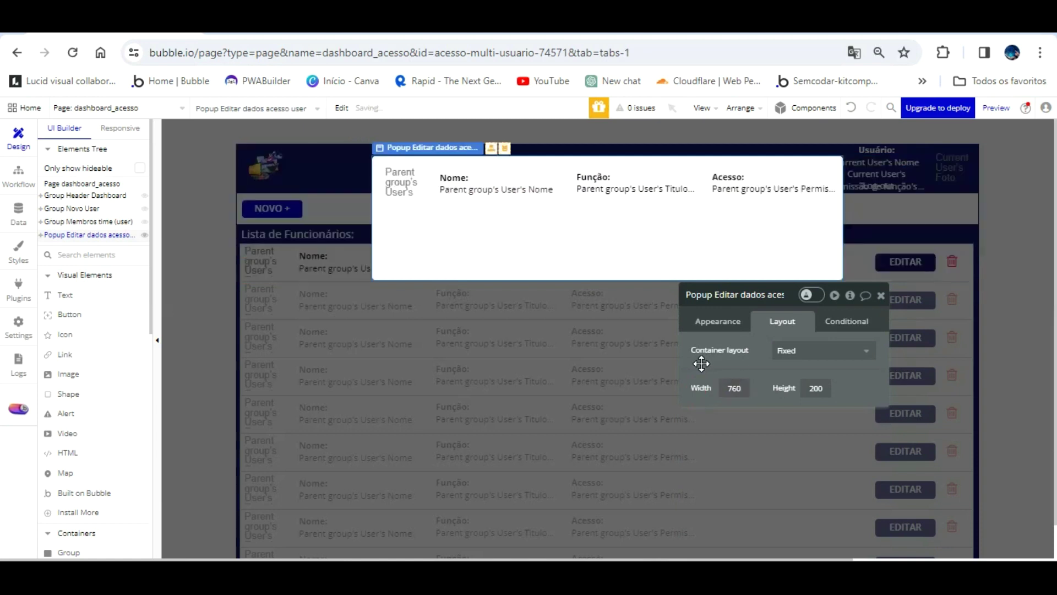
- Shift the user row to X 5, extend it to the popup's top, and nudge the photo
{"action": "left_click", "coordinate": [704, 163]}
{"action": "left_click_drag", "start_coordinate": [704, 163], "coordinate": [674, 182]}
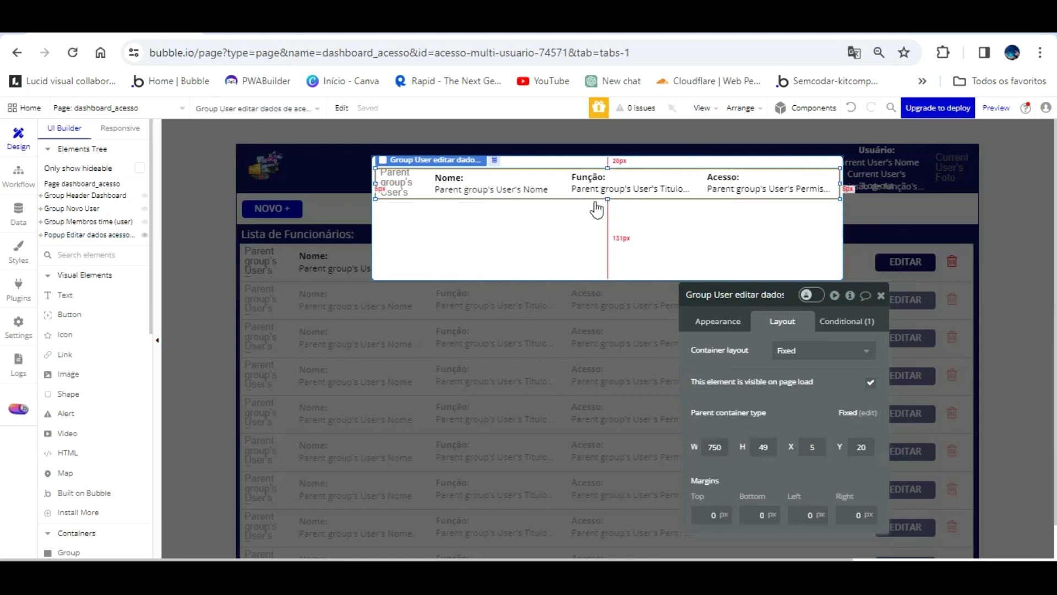
{"action": "left_click_drag", "start_coordinate": [608, 167], "coordinate": [608, 126]}
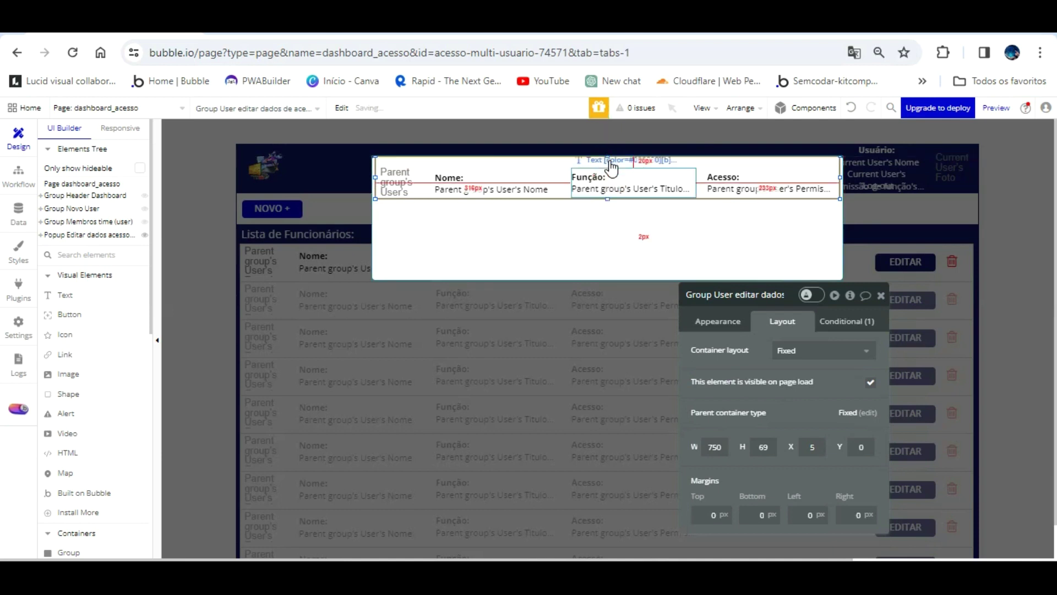
{"action": "left_click_drag", "start_coordinate": [406, 182], "coordinate": [409, 155]}
- Give the Nome text a flat white #FFFFFF background
{"action": "left_click", "coordinate": [473, 188]}
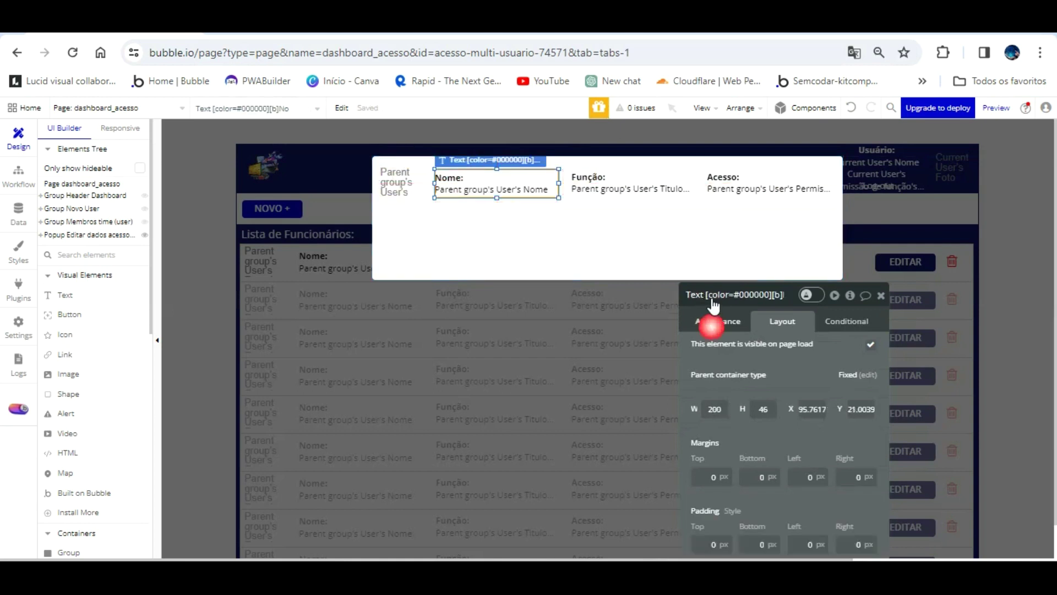
{"action": "left_click", "coordinate": [716, 321]}
{"action": "scroll", "coordinate": [771, 391], "scroll_direction": "down", "scroll_amount": 3}
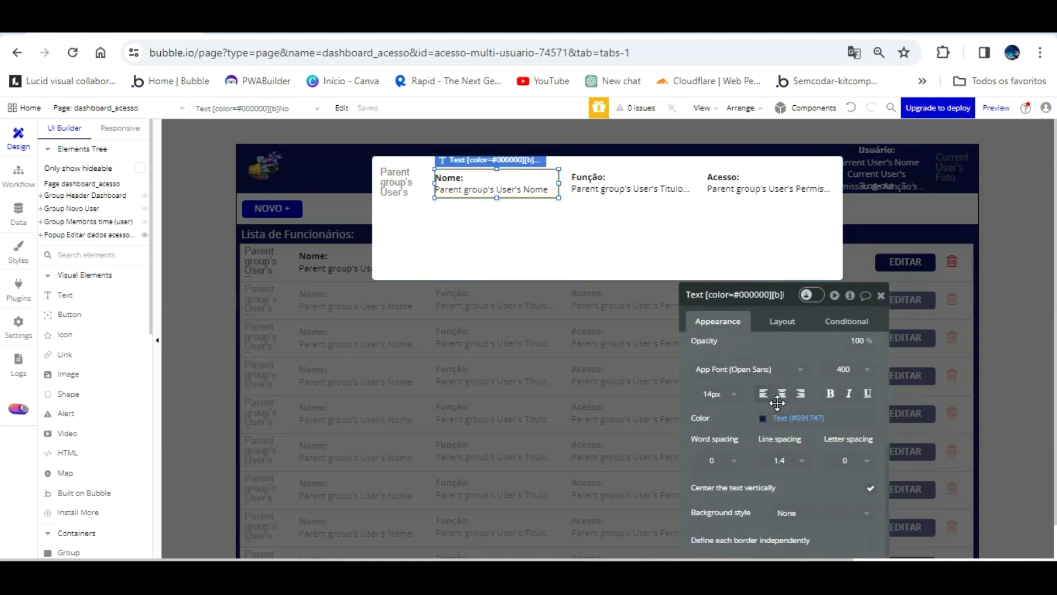
{"action": "left_click", "coordinate": [822, 512]}
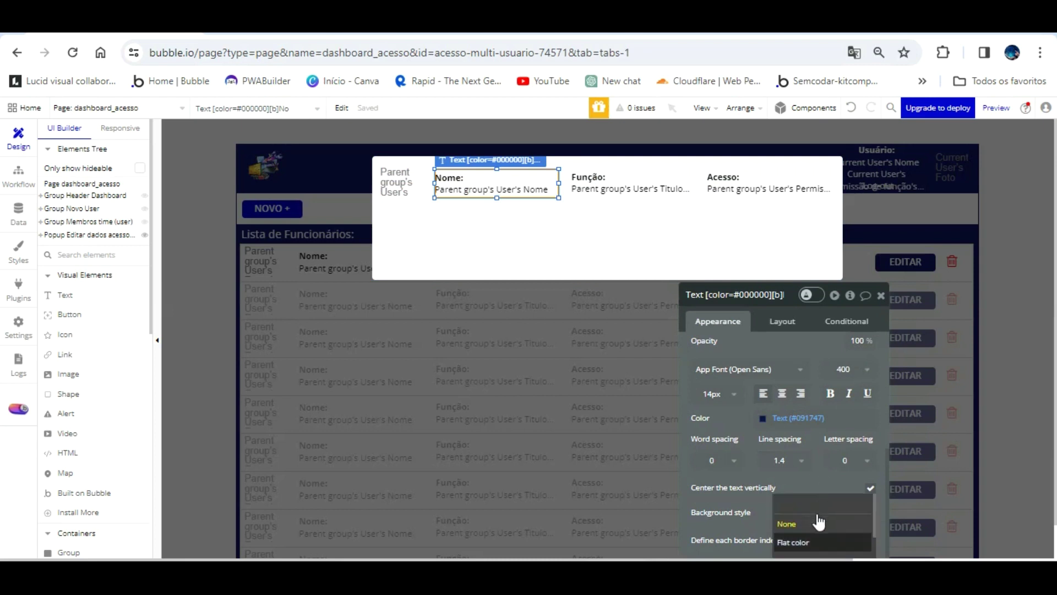
{"action": "left_click", "coordinate": [819, 537]}
- Give the Função and Acesso texts the same flat white background
{"action": "left_click", "coordinate": [614, 179]}
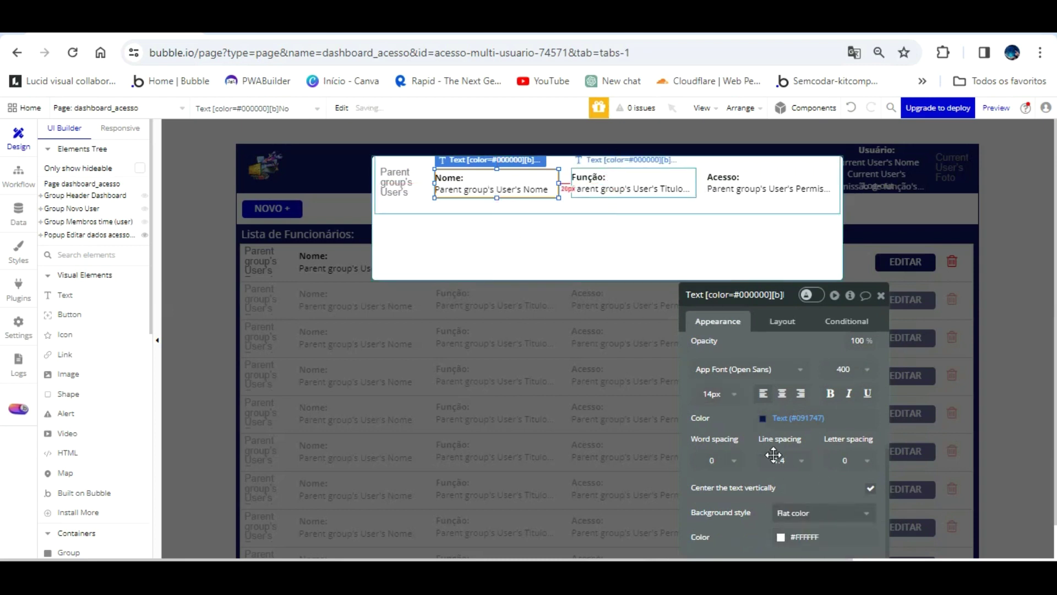
{"action": "left_click", "coordinate": [798, 512]}
{"action": "left_click", "coordinate": [796, 514]}
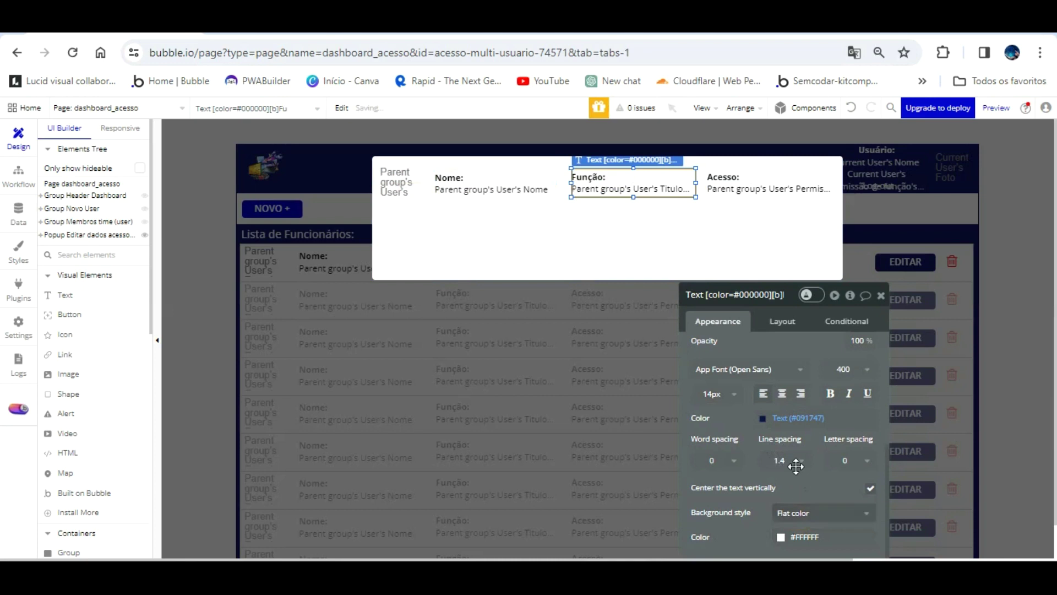
{"action": "left_click", "coordinate": [778, 188]}
{"action": "left_click", "coordinate": [802, 513]}
{"action": "left_click", "coordinate": [797, 518]}
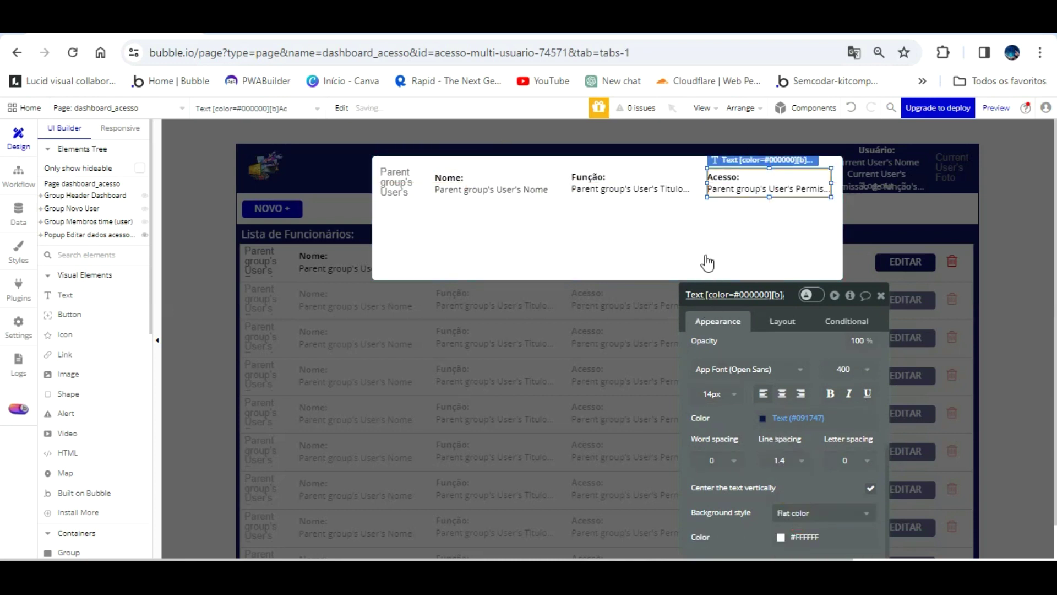
{"action": "left_click", "coordinate": [700, 161]}
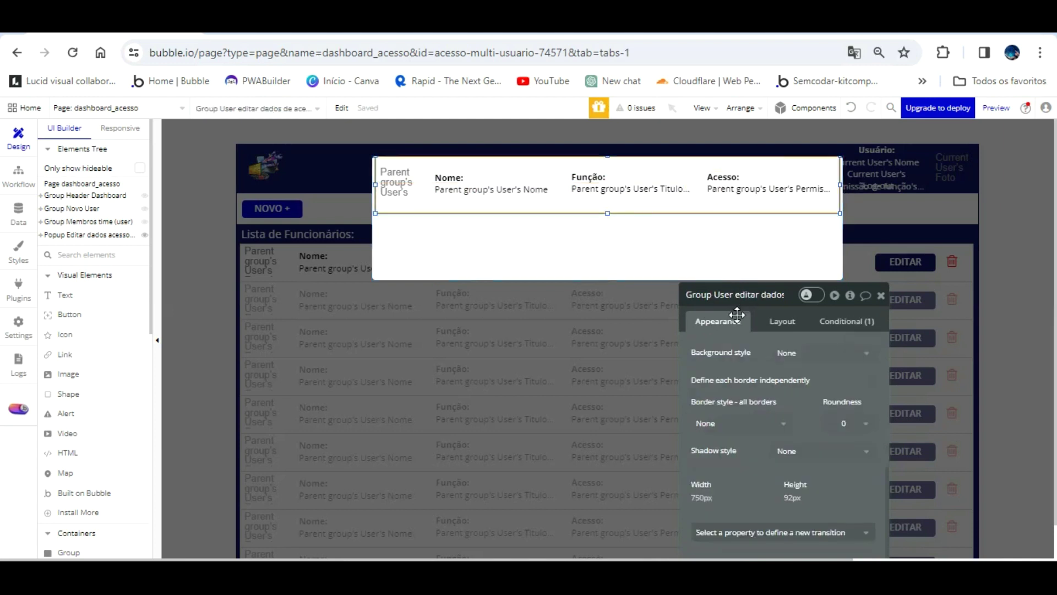
- Give the user-data group a flat navy #141563 background
{"action": "left_click_drag", "start_coordinate": [752, 423], "coordinate": [738, 394]}
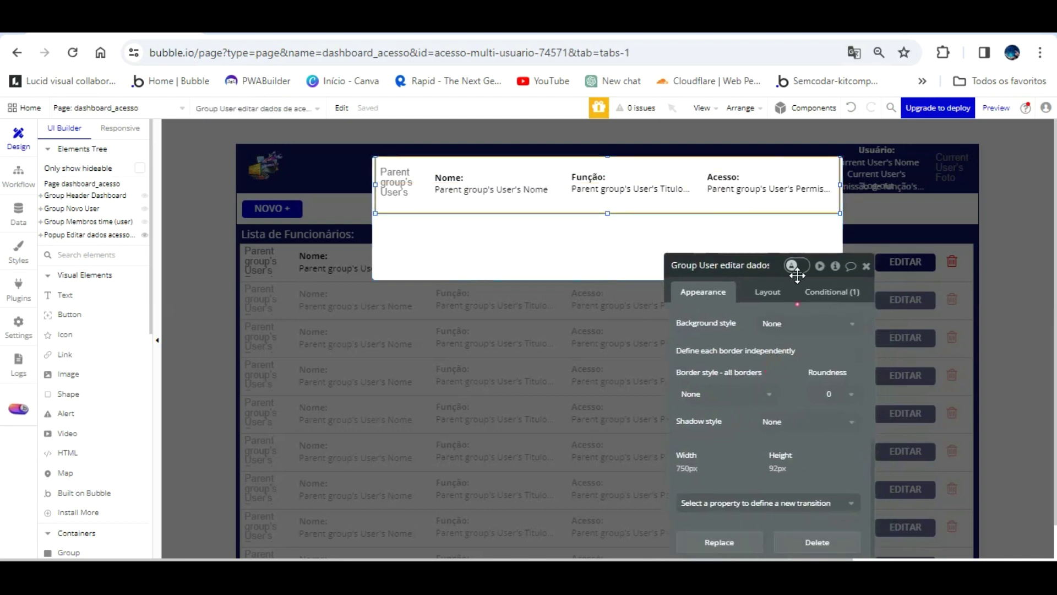
{"action": "left_click", "coordinate": [806, 325]}
{"action": "left_click", "coordinate": [804, 380]}
{"action": "left_click", "coordinate": [791, 347]}
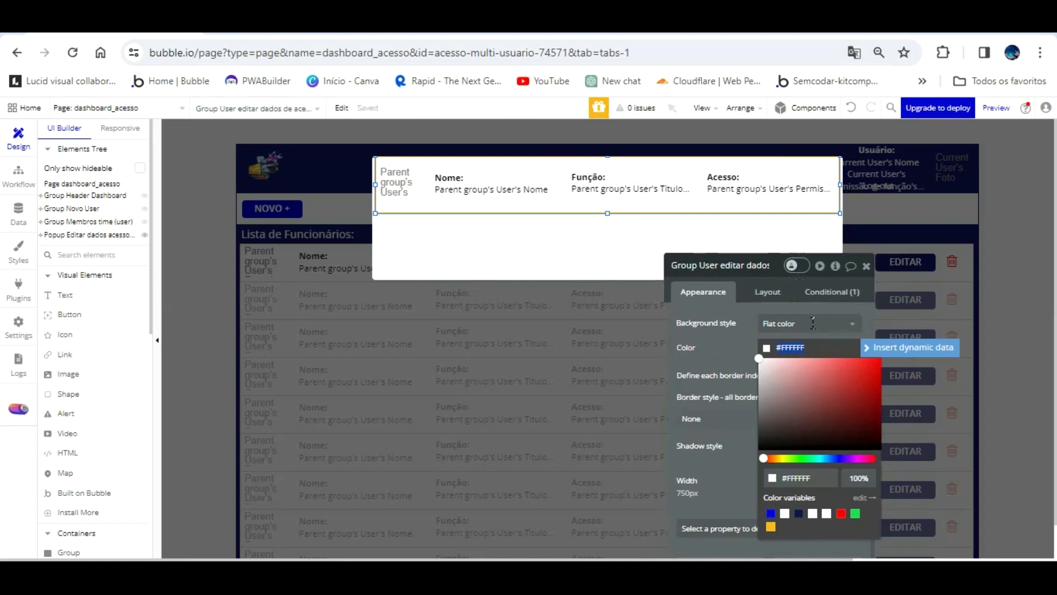
{"action": "left_click", "coordinate": [798, 514]}
{"action": "left_click", "coordinate": [735, 315]}
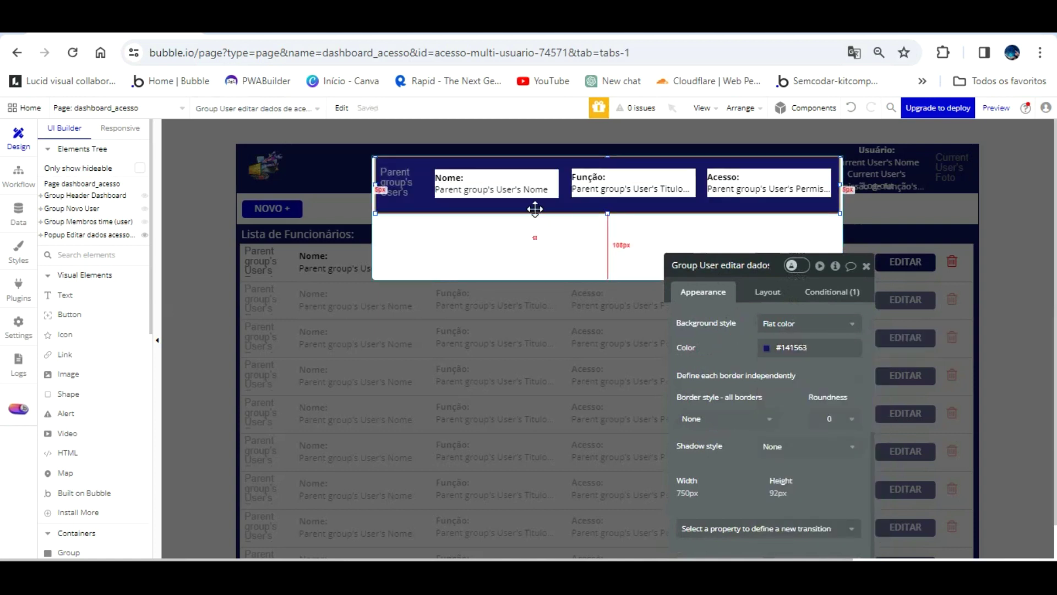
- Nudge the user photo image slightly to the right
{"action": "left_click", "coordinate": [508, 249]}
{"action": "left_click", "coordinate": [405, 186]}
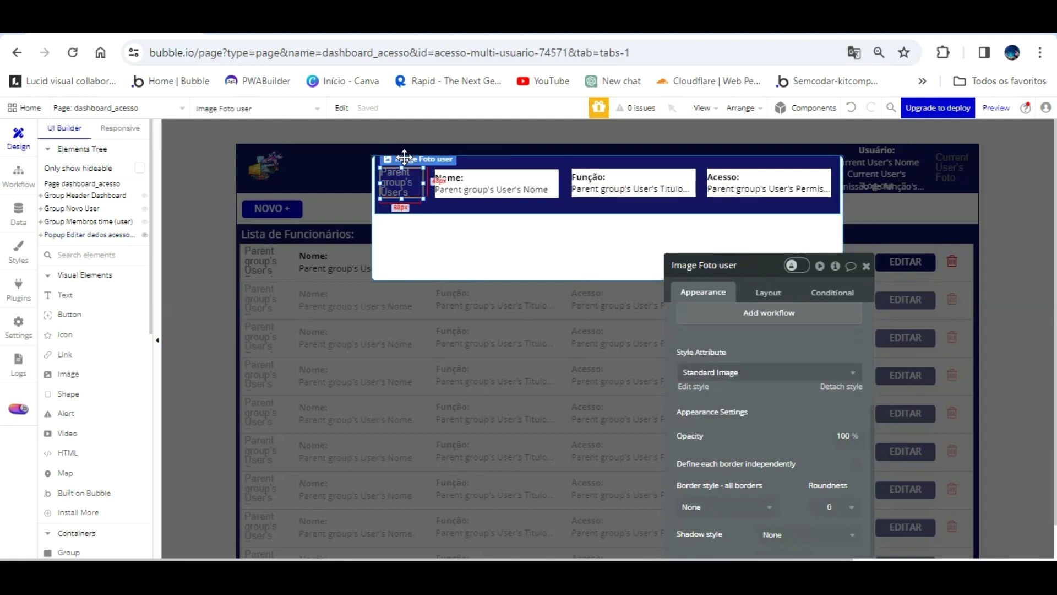
{"action": "key", "text": "Right"}
{"action": "key", "text": "Right"}
{"action": "key", "text": "Right"}
{"action": "key", "text": "Right"}
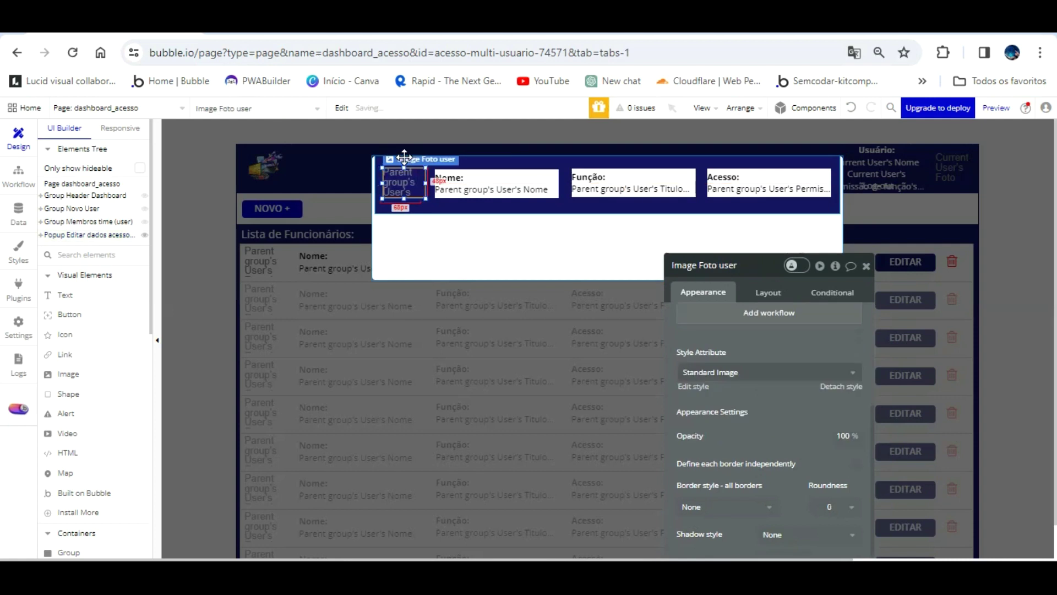
- Shrink the user-data group to 76 px tall and move it lower in the popup
{"action": "left_click", "coordinate": [481, 230]}
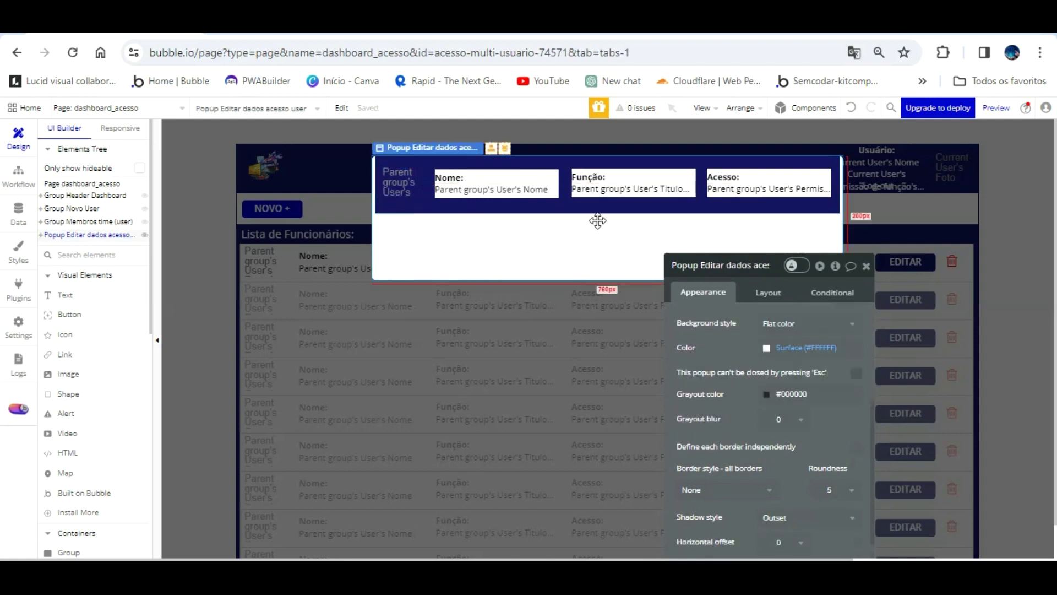
{"action": "left_click", "coordinate": [599, 201]}
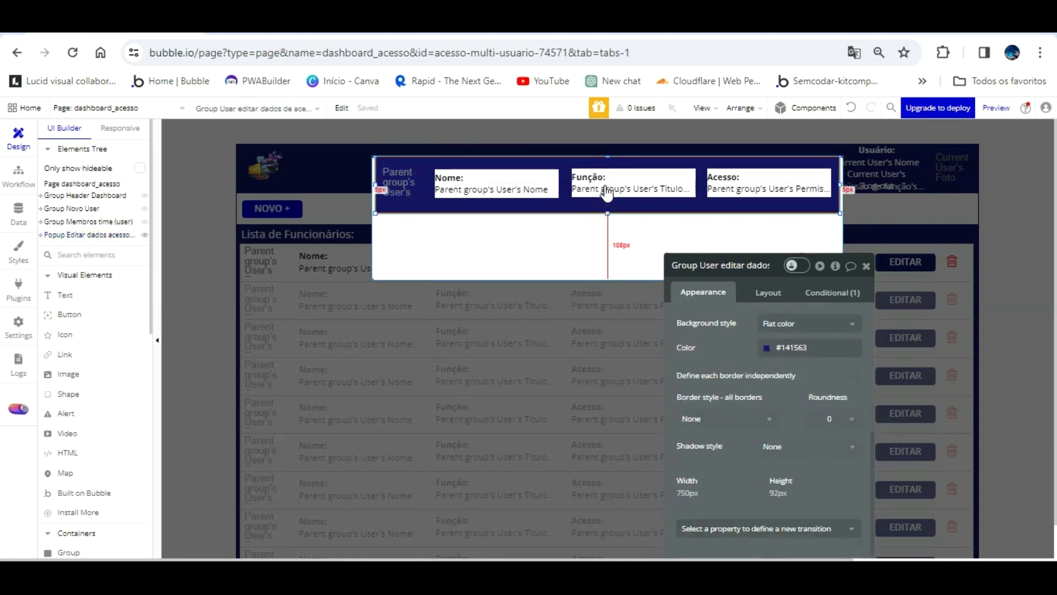
{"action": "left_click_drag", "start_coordinate": [609, 183], "coordinate": [610, 170]}
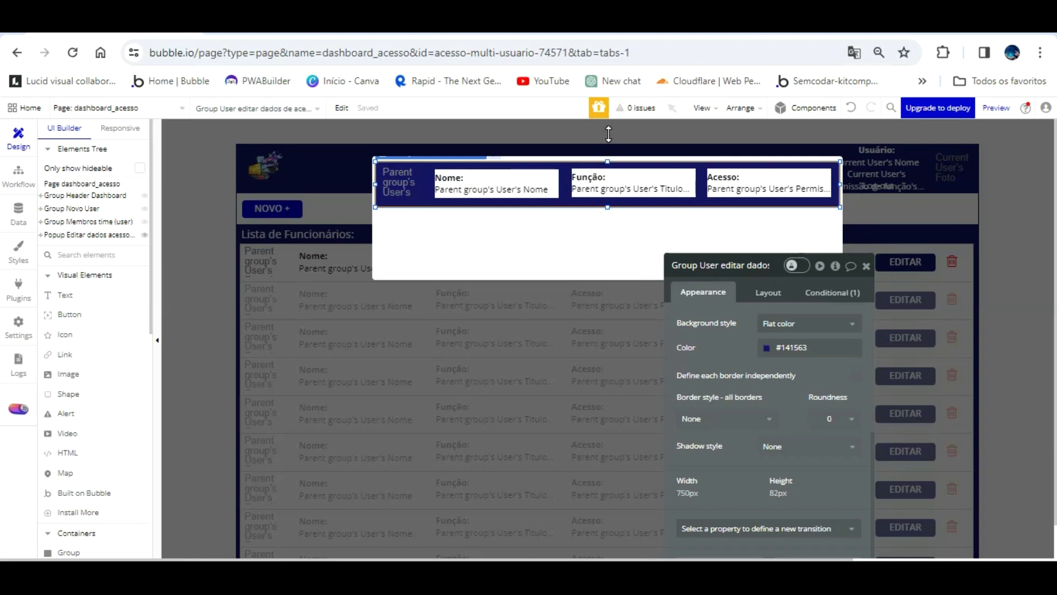
{"action": "left_click_drag", "start_coordinate": [608, 134], "coordinate": [608, 134]}
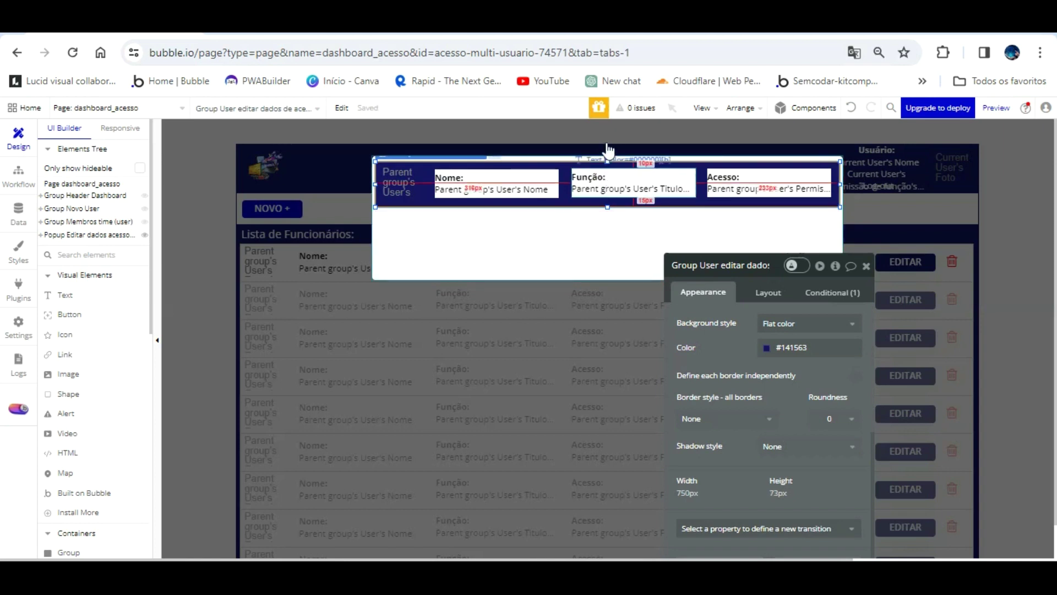
{"action": "left_click_drag", "start_coordinate": [609, 130], "coordinate": [609, 131]}
{"action": "key", "text": "Down"}
{"action": "key", "text": "Down"}
{"action": "key", "text": "Down"}
{"action": "key", "text": "Down"}
{"action": "key", "text": "Down"}
{"action": "key", "text": "Down"}
{"action": "key", "text": "Down"}
{"action": "key", "text": "Down"}
{"action": "key", "text": "Down"}
{"action": "key", "text": "Down"}
{"action": "key", "text": "Down"}
{"action": "key", "text": "Down"}
{"action": "key", "text": "Down"}
{"action": "key", "text": "Down"}
{"action": "key", "text": "Down"}
{"action": "key", "text": "Down"}
{"action": "key", "text": "Down"}
{"action": "key", "text": "Down"}
{"action": "key", "text": "Down"}
{"action": "key", "text": "Down"}
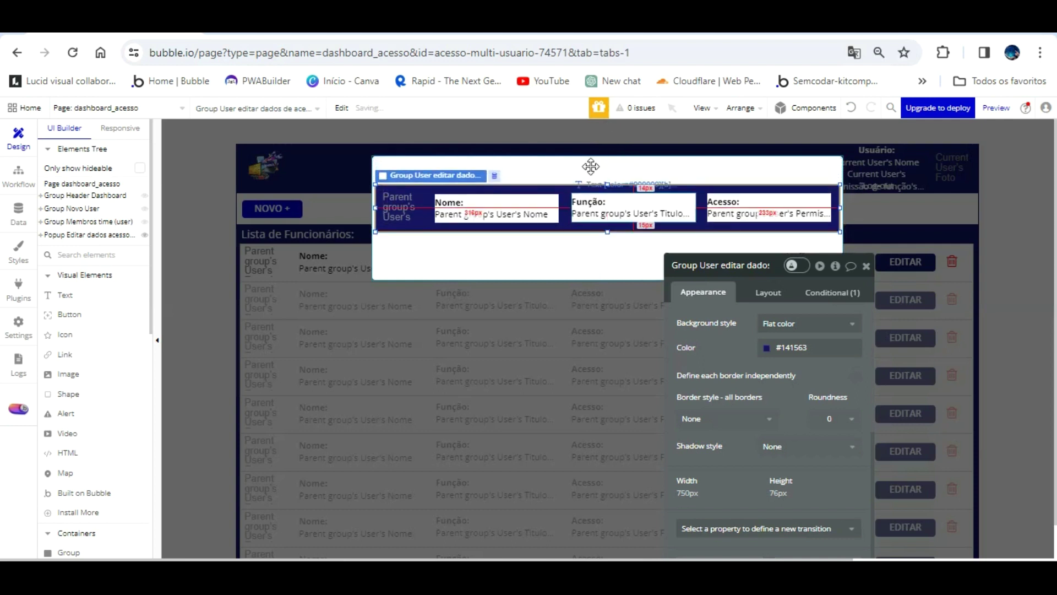
{"action": "key", "text": "Down"}
{"action": "key", "text": "Down"}
{"action": "key", "text": "Down"}
{"action": "key", "text": "Down"}
{"action": "key", "text": "Down"}
{"action": "key", "text": "Down"}
{"action": "key", "text": "Down"}
{"action": "key", "text": "Down"}
{"action": "key", "text": "Down"}
{"action": "key", "text": "Down"}
{"action": "key", "text": "Down"}
{"action": "key", "text": "Down"}
{"action": "key", "text": "Down"}
{"action": "key", "text": "Down"}
{"action": "key", "text": "Down"}
{"action": "key", "text": "Down"}
{"action": "key", "text": "Down"}
{"action": "key", "text": "Down"}
{"action": "key", "text": "Down"}
{"action": "key", "text": "Down"}
- Draw a text element across the popup top, named ATUAIZAR DADOS USER
{"action": "key", "text": "Escape"}
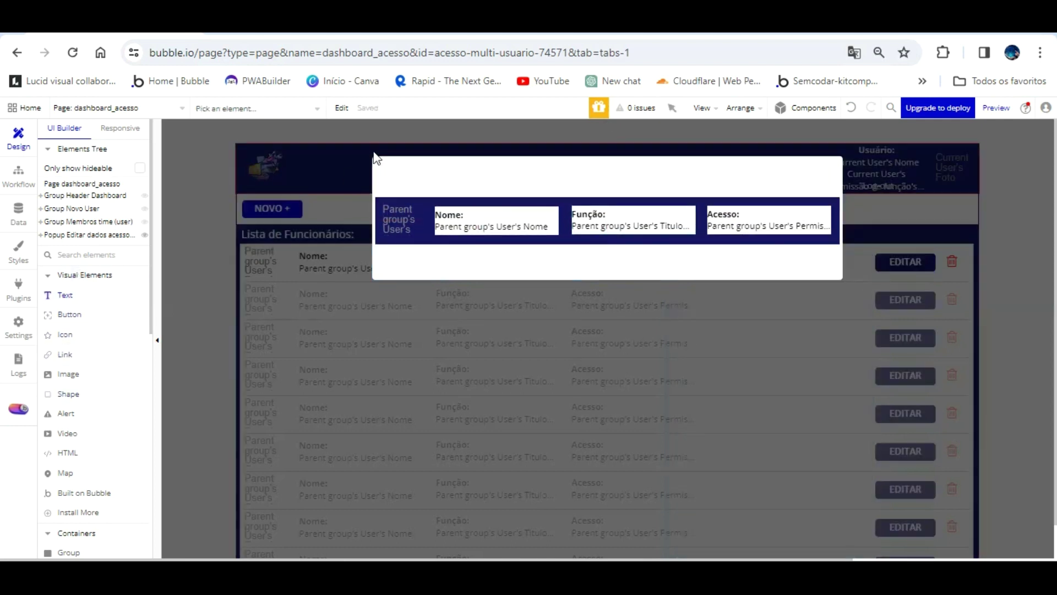
{"action": "left_click_drag", "start_coordinate": [378, 163], "coordinate": [830, 165]}
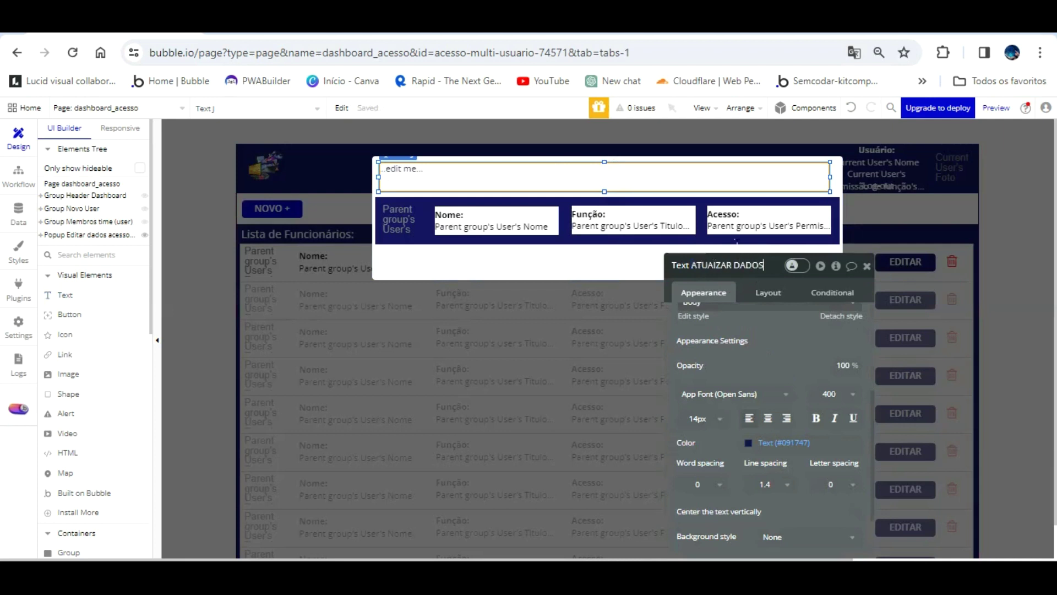
{"action": "type", "text": "SER"}
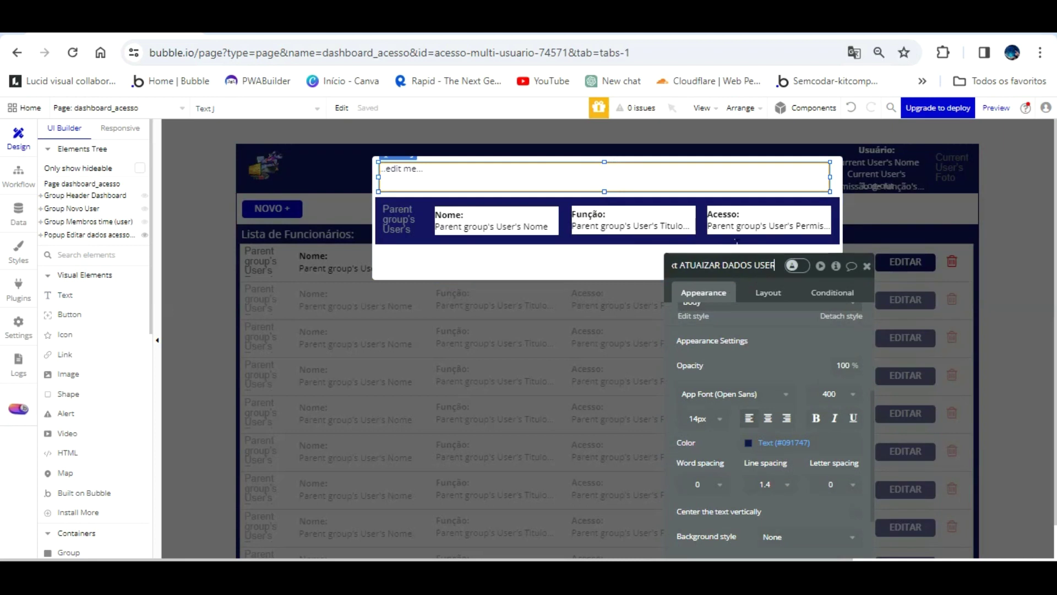
{"action": "scroll", "coordinate": [737, 326], "scroll_direction": "up", "scroll_amount": 5}
- Enter 'Atulizar Dados Do Usuário' as the new text's content
{"action": "left_click", "coordinate": [736, 329]}
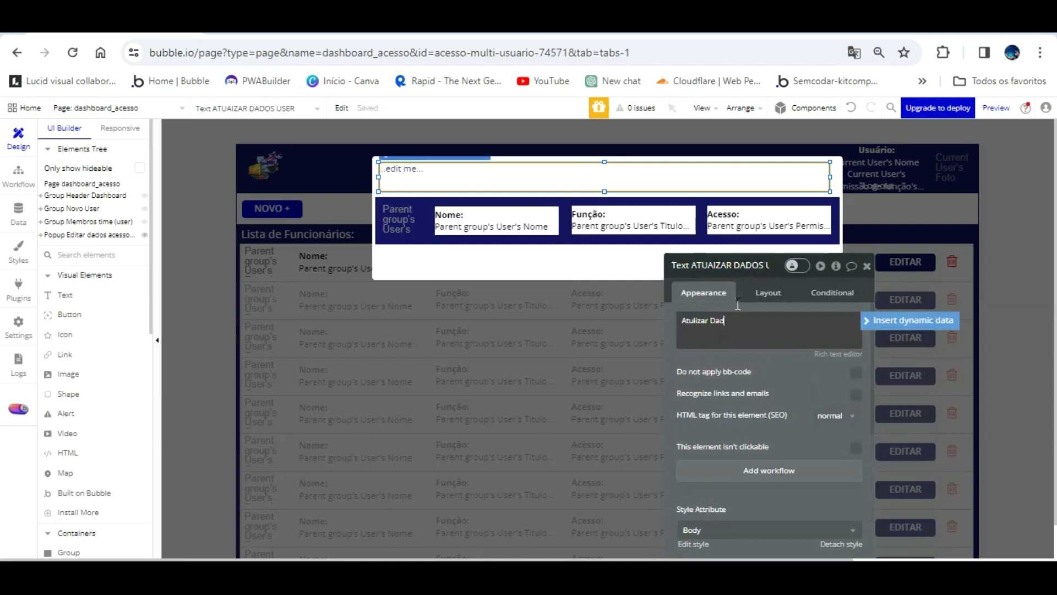
{"action": "type", "text": "Atulizar Dados o"}
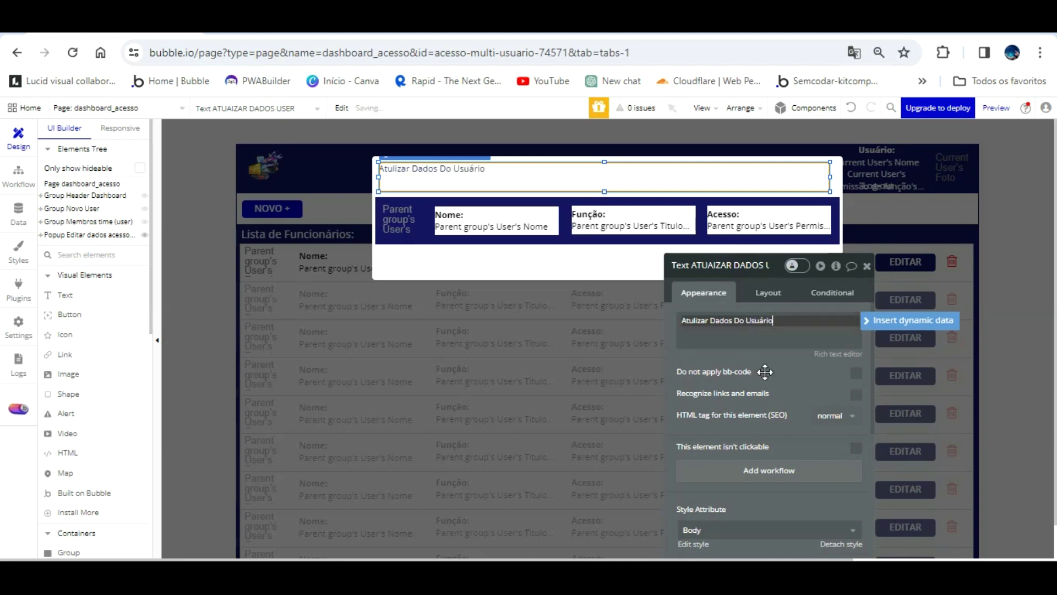
{"action": "scroll", "coordinate": [798, 352], "scroll_direction": "down", "scroll_amount": 3}
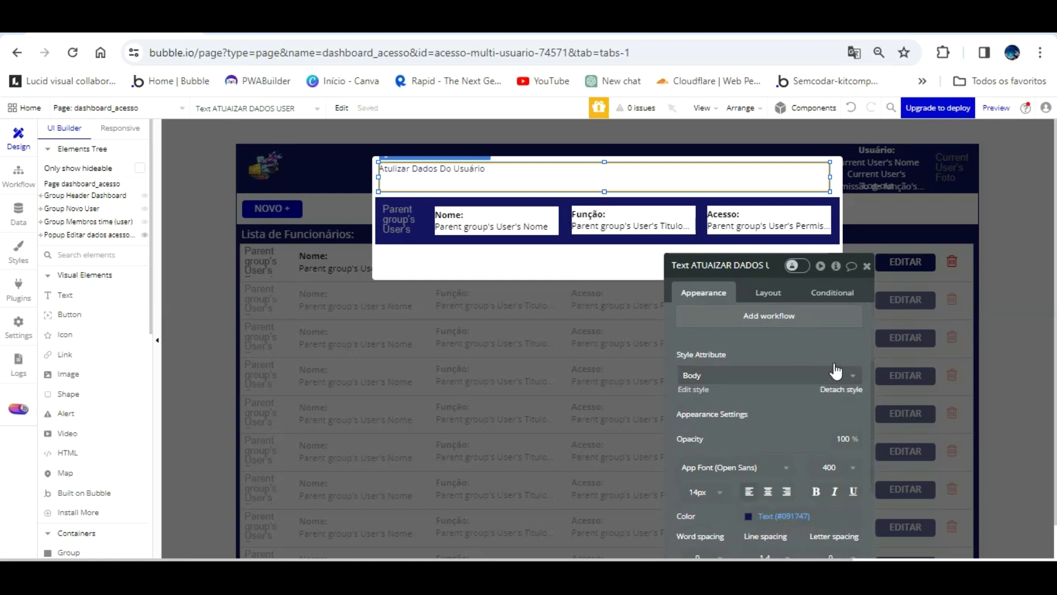
- Make the title 24 px, vertically centred, in colour #101011
{"action": "scroll", "coordinate": [815, 377], "scroll_direction": "down", "scroll_amount": 5}
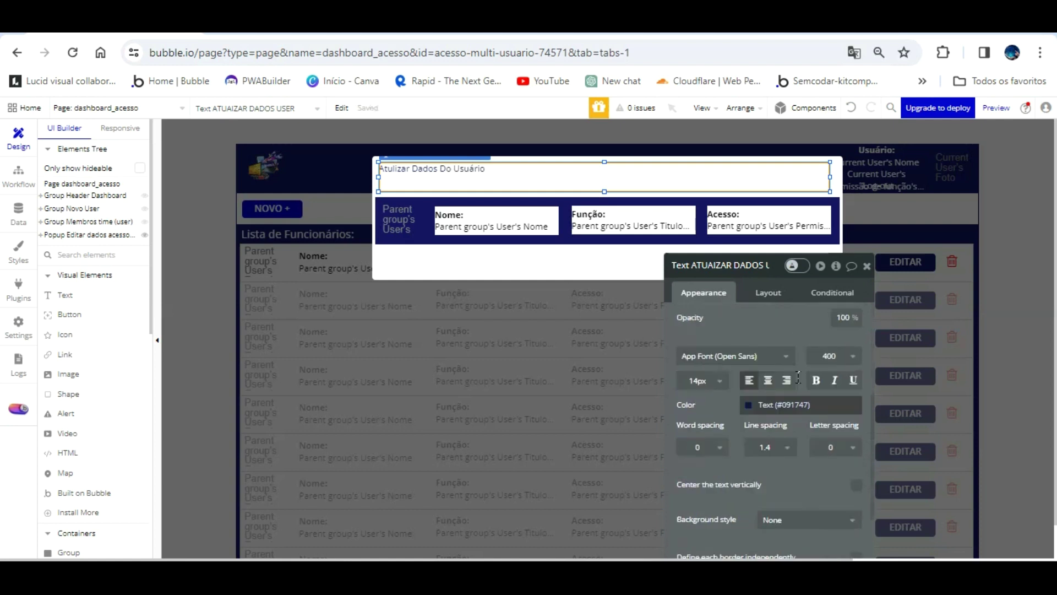
{"action": "left_click", "coordinate": [856, 425]}
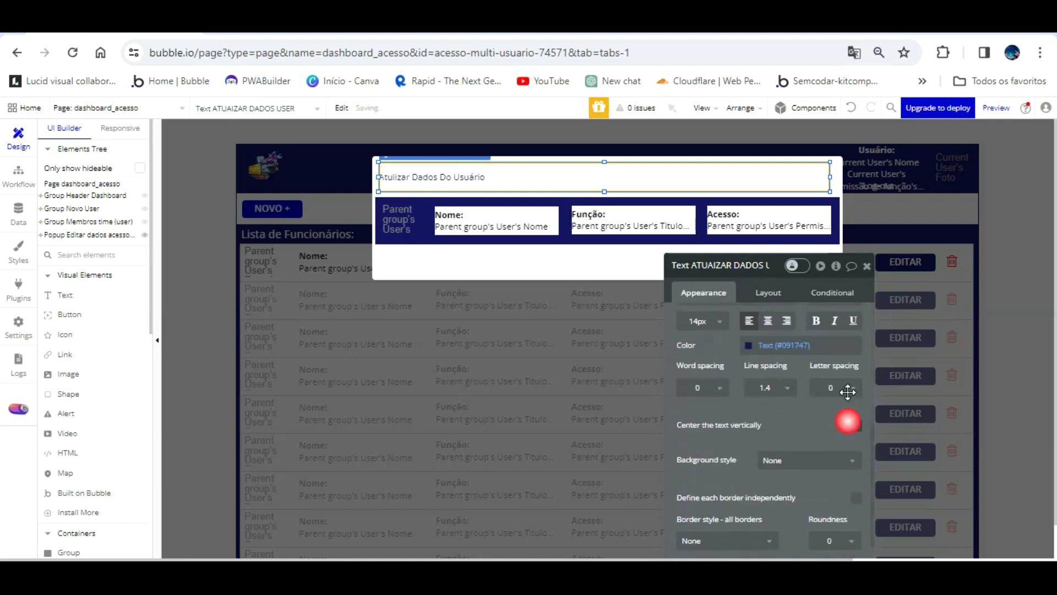
{"action": "left_click", "coordinate": [717, 318]}
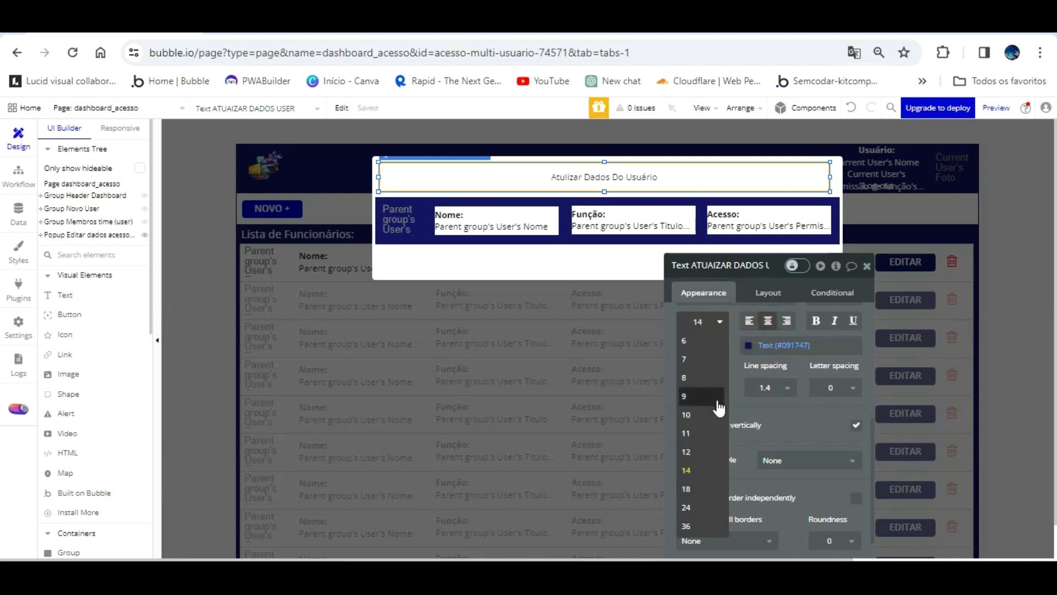
{"action": "left_click", "coordinate": [709, 507]}
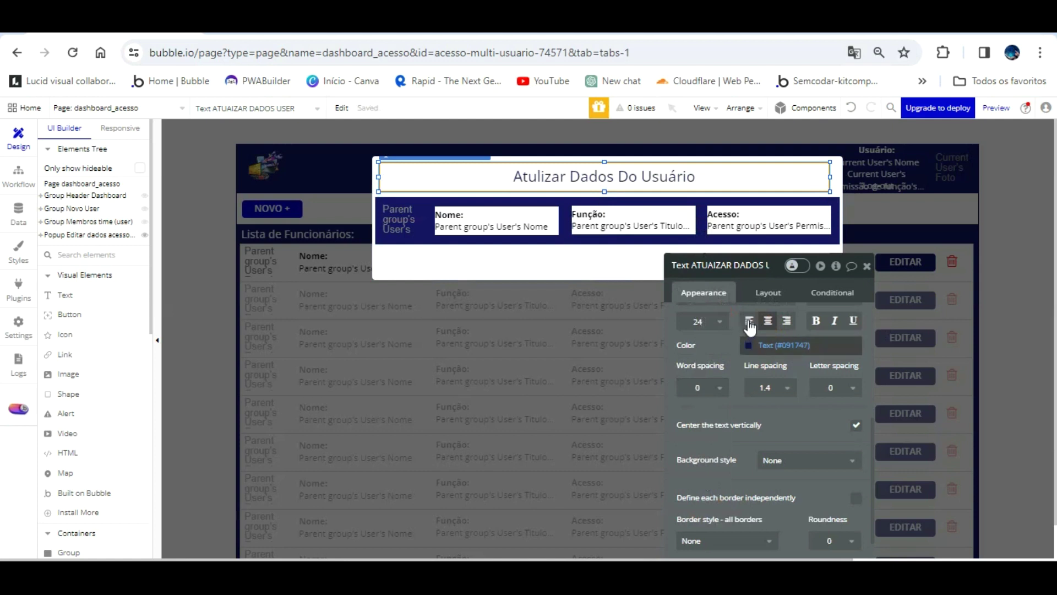
{"action": "left_click", "coordinate": [752, 345]}
{"action": "left_click", "coordinate": [750, 444]}
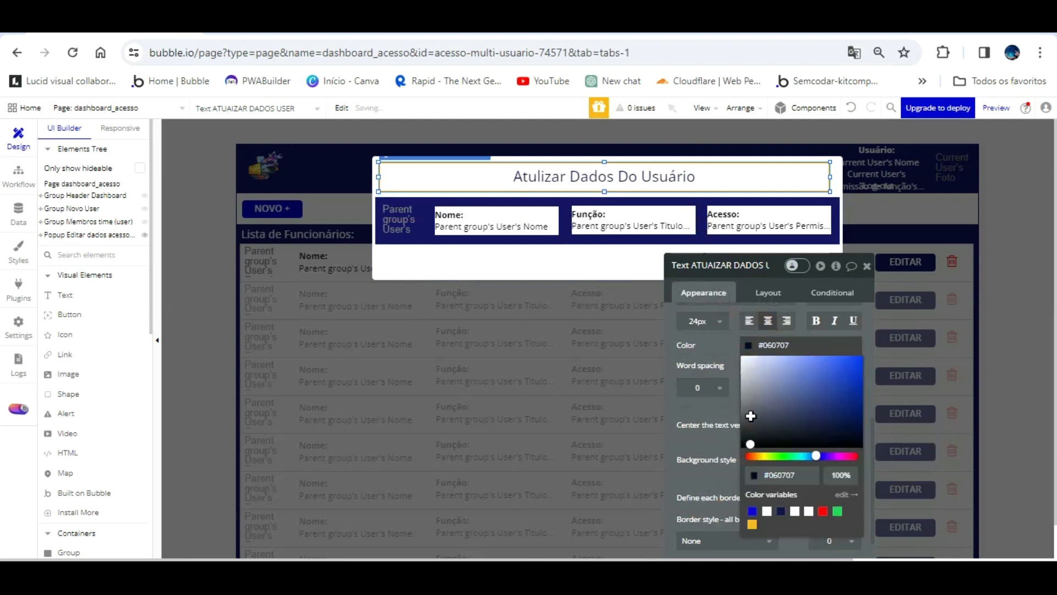
{"action": "left_click", "coordinate": [750, 439]}
{"action": "left_click", "coordinate": [732, 326]}
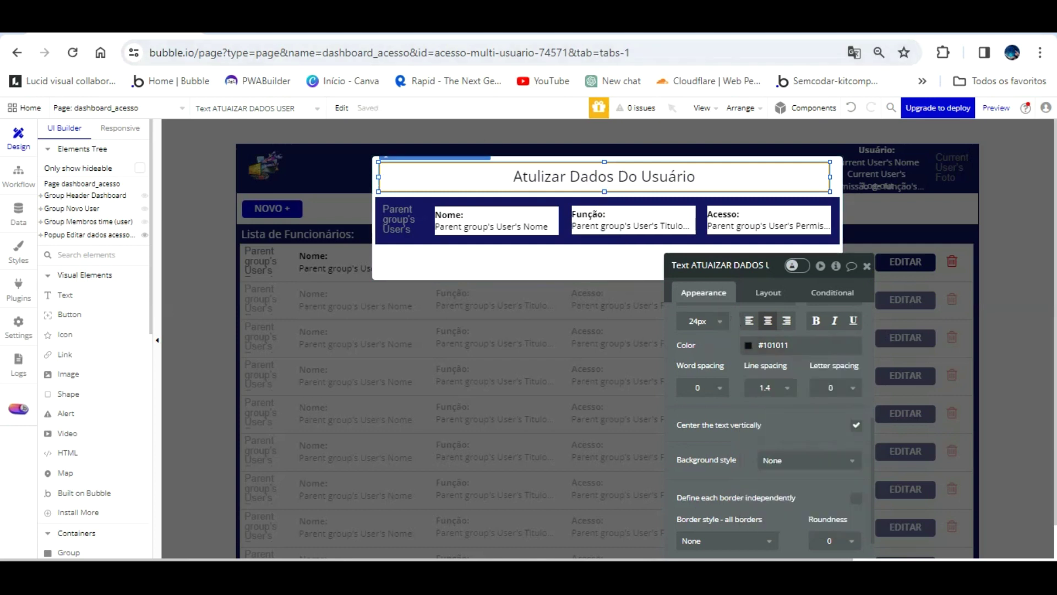
- Glance at the app preview, then return to the editor and close the popup
{"action": "left_click", "coordinate": [295, 25]}
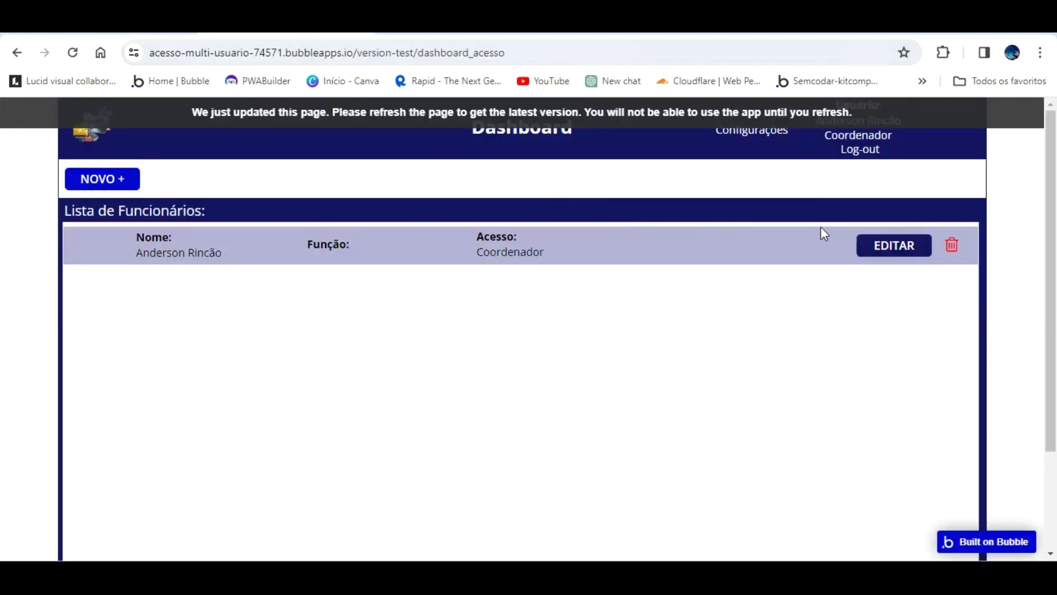
{"action": "left_click", "coordinate": [113, 25]}
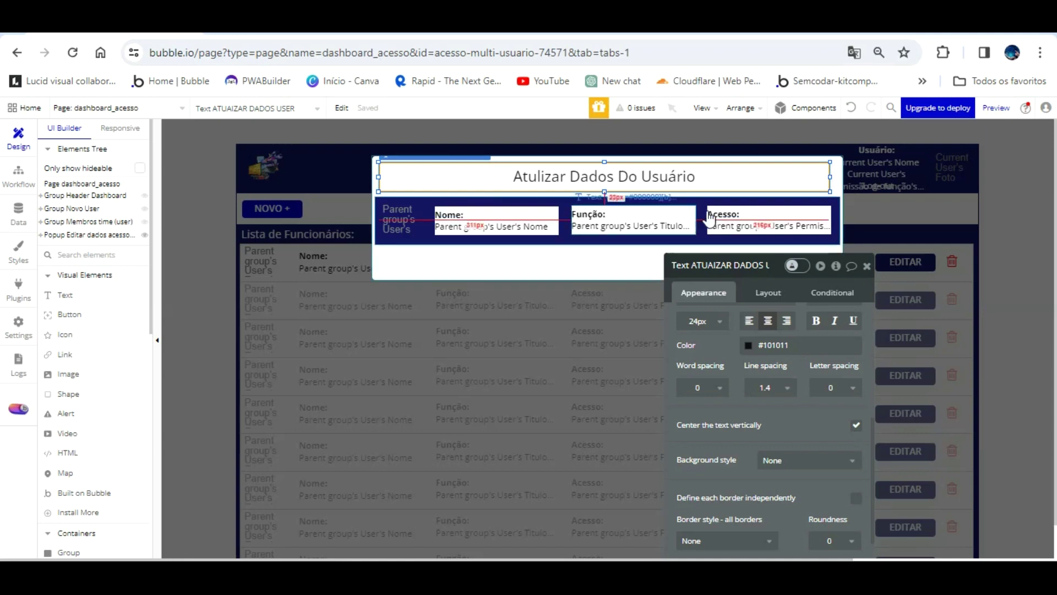
{"action": "left_click", "coordinate": [888, 190]}
- Make the trash icon's click workflow delete the Parent group's User
{"action": "left_click", "coordinate": [904, 242]}
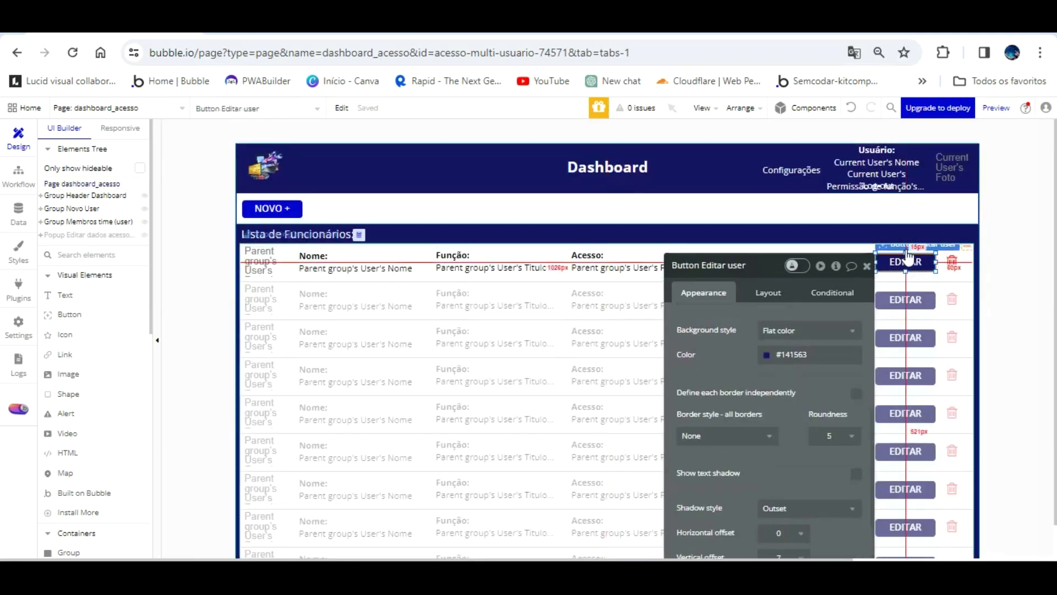
{"action": "left_click", "coordinate": [952, 261]}
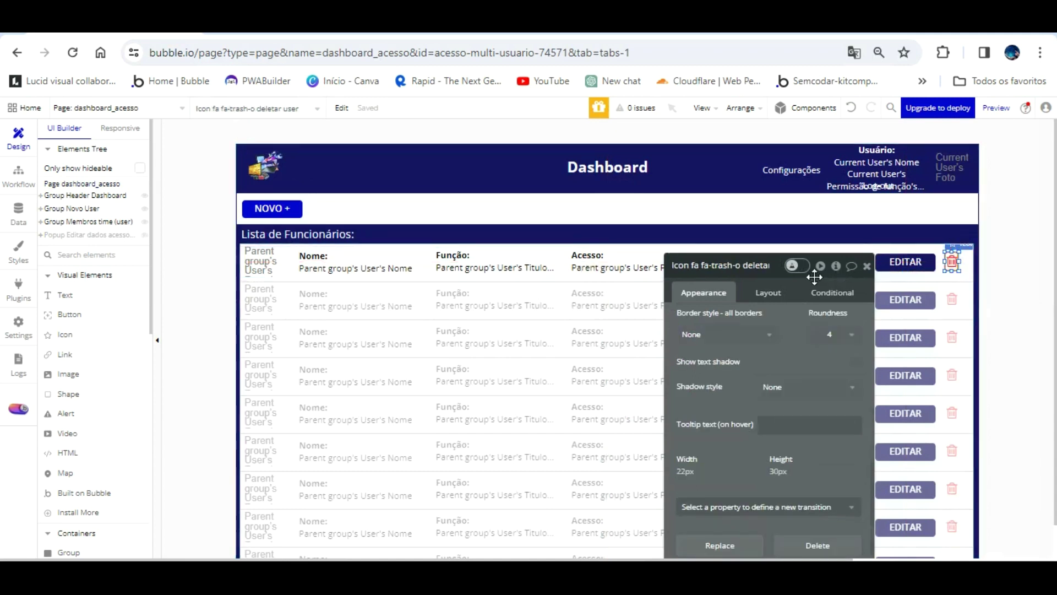
{"action": "left_click", "coordinate": [768, 292]}
{"action": "left_click", "coordinate": [704, 292]}
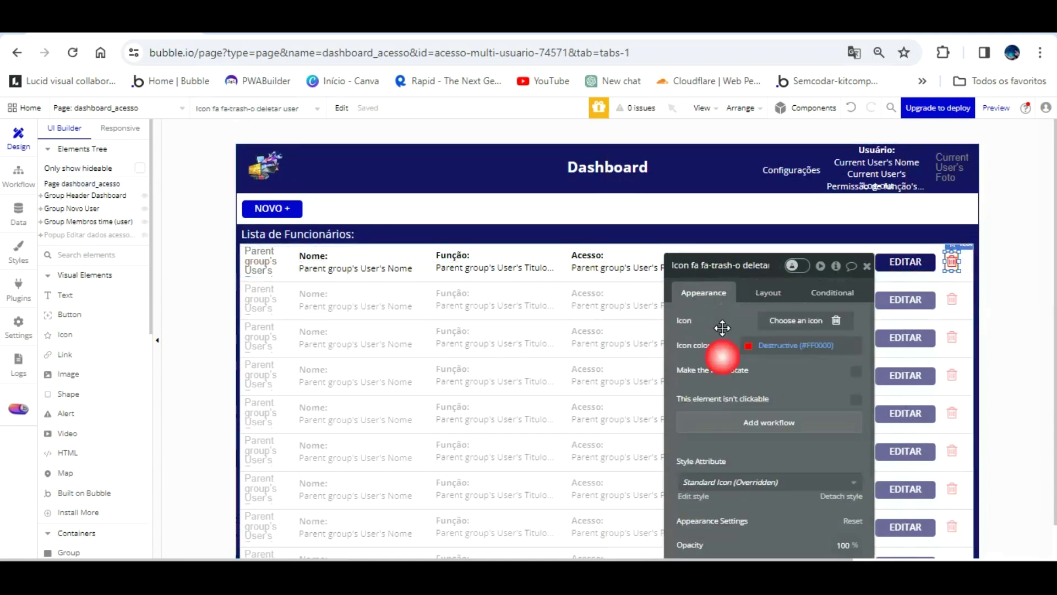
{"action": "left_click", "coordinate": [744, 421]}
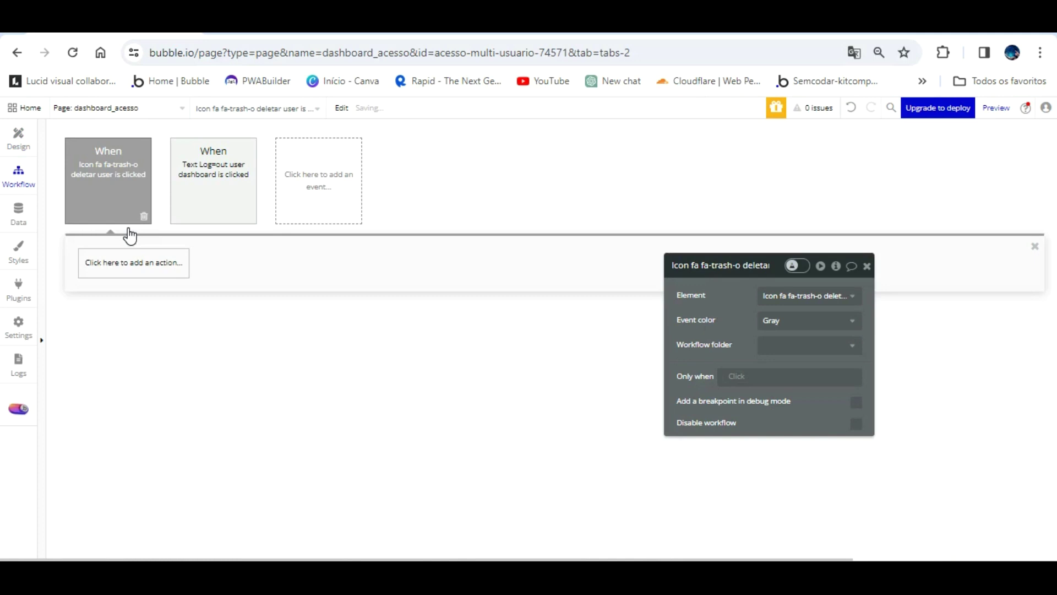
{"action": "left_click", "coordinate": [130, 261]}
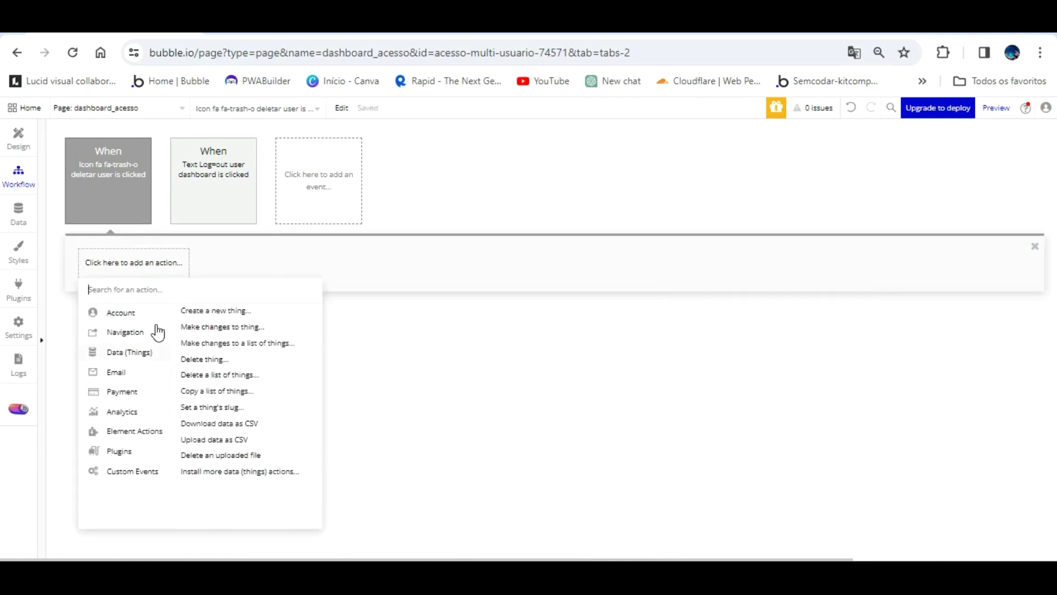
{"action": "left_click", "coordinate": [205, 359]}
{"action": "left_click", "coordinate": [777, 295]}
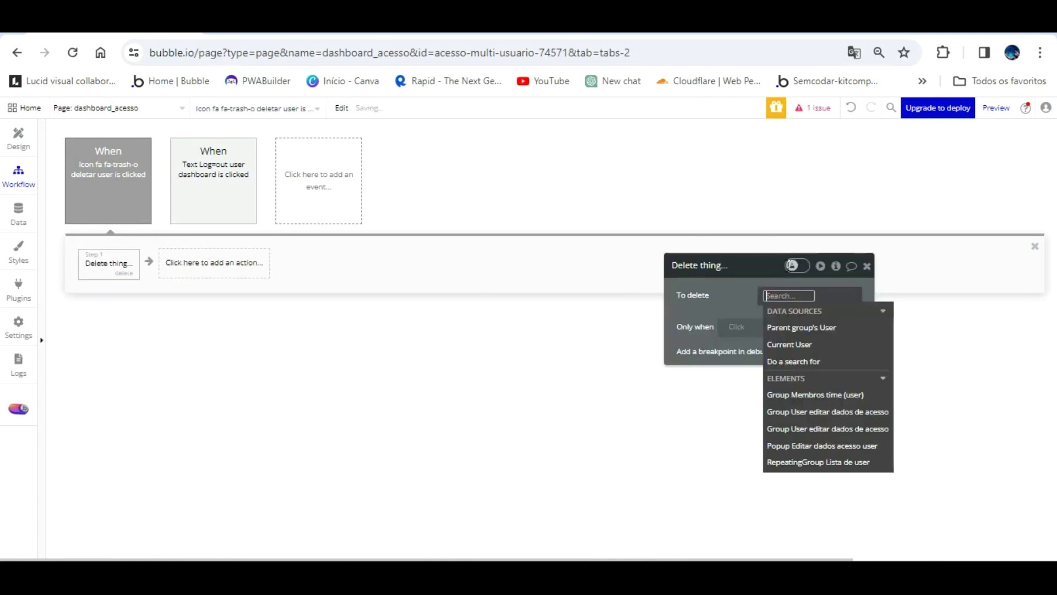
{"action": "left_click", "coordinate": [796, 325]}
{"action": "left_click", "coordinate": [744, 274]}
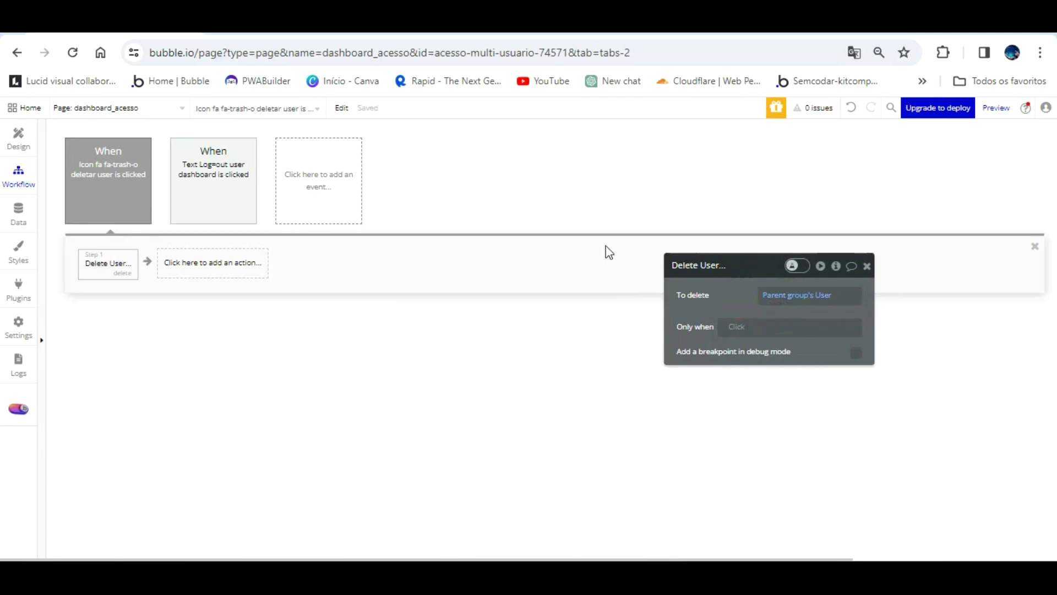
{"action": "left_click", "coordinate": [19, 138]}
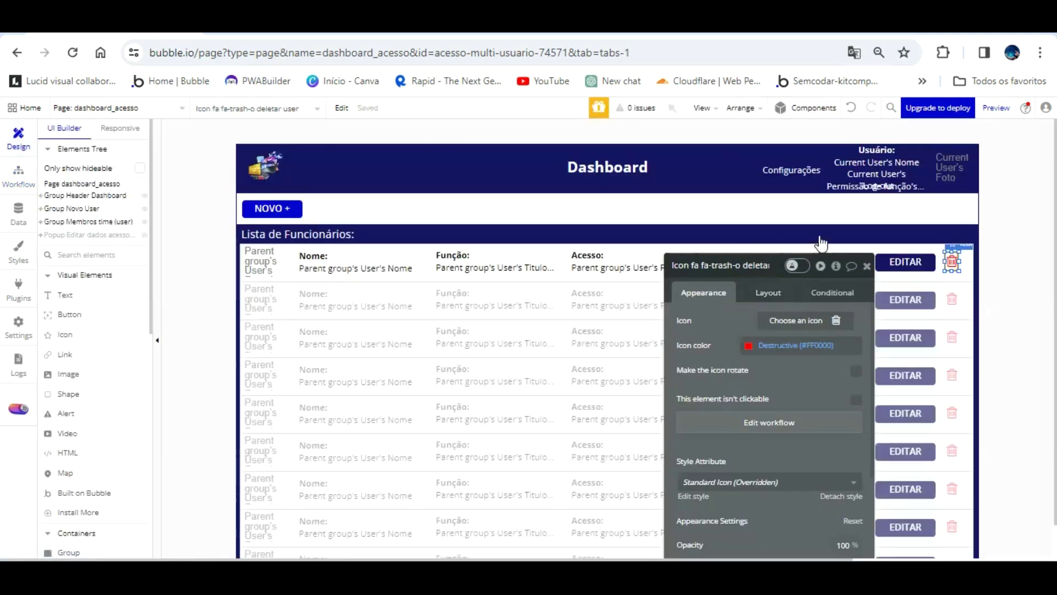
- Give EDITAR a workflow showing Popup Editar dados acesso user, followed by Display data
{"action": "left_click", "coordinate": [891, 259]}
{"action": "left_click", "coordinate": [782, 376]}
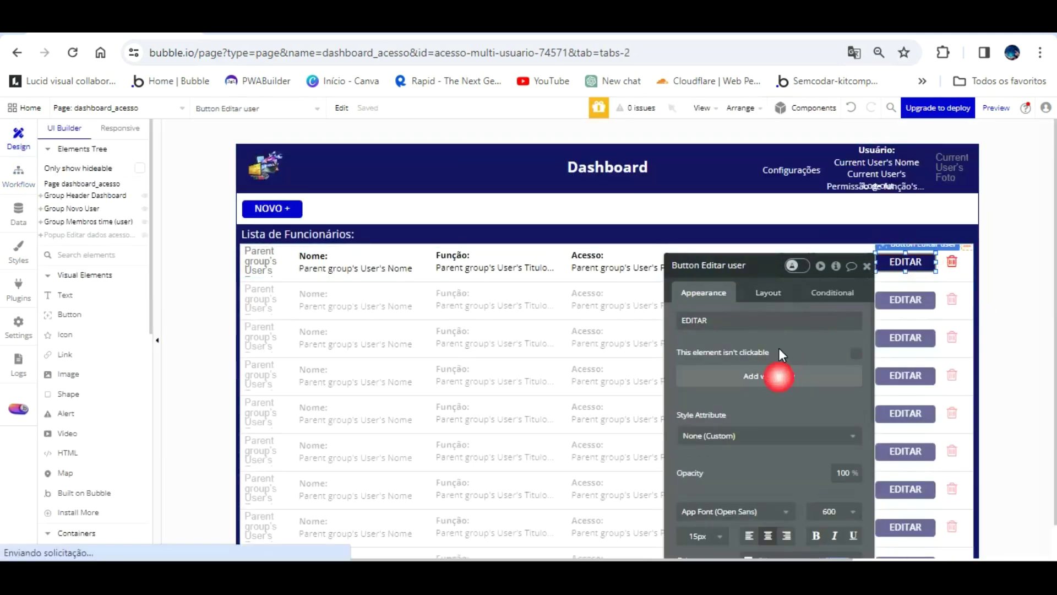
{"action": "left_click", "coordinate": [133, 262]}
{"action": "mouse_move", "coordinate": [128, 432]}
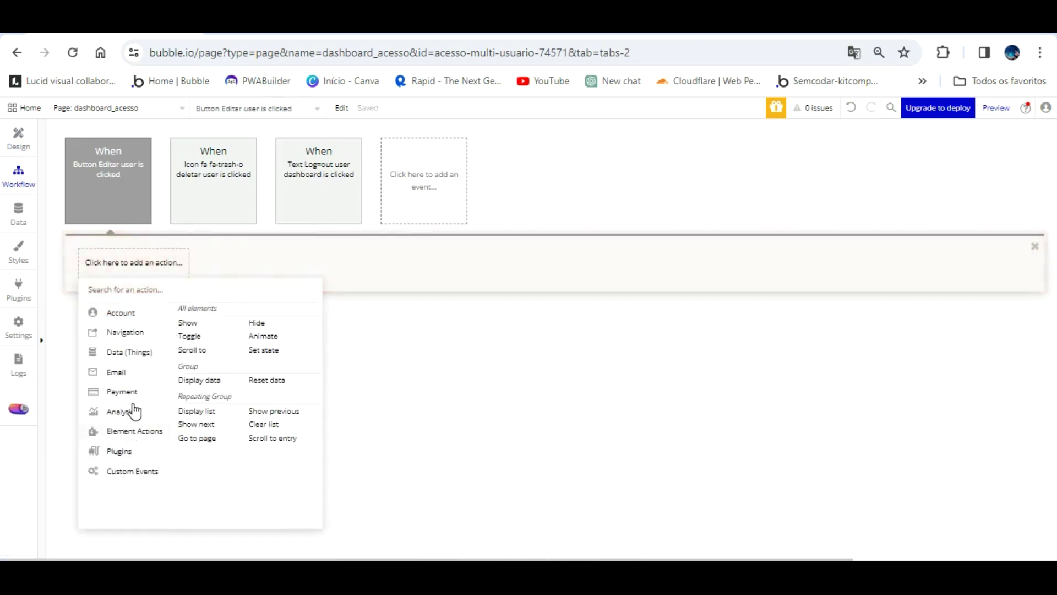
{"action": "left_click", "coordinate": [187, 323]}
{"action": "left_click", "coordinate": [843, 293]}
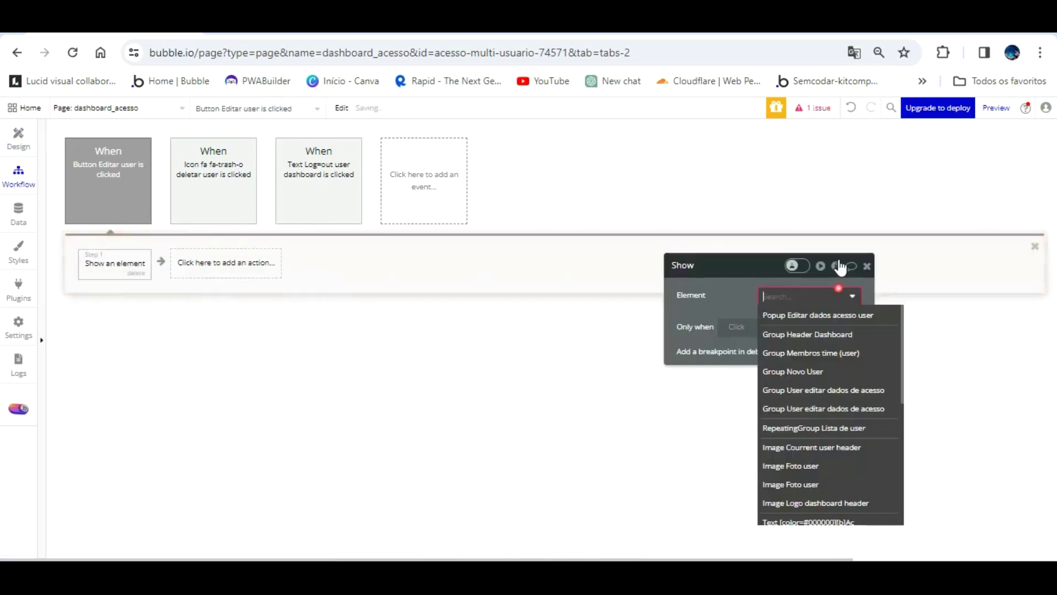
{"action": "left_click", "coordinate": [815, 315]}
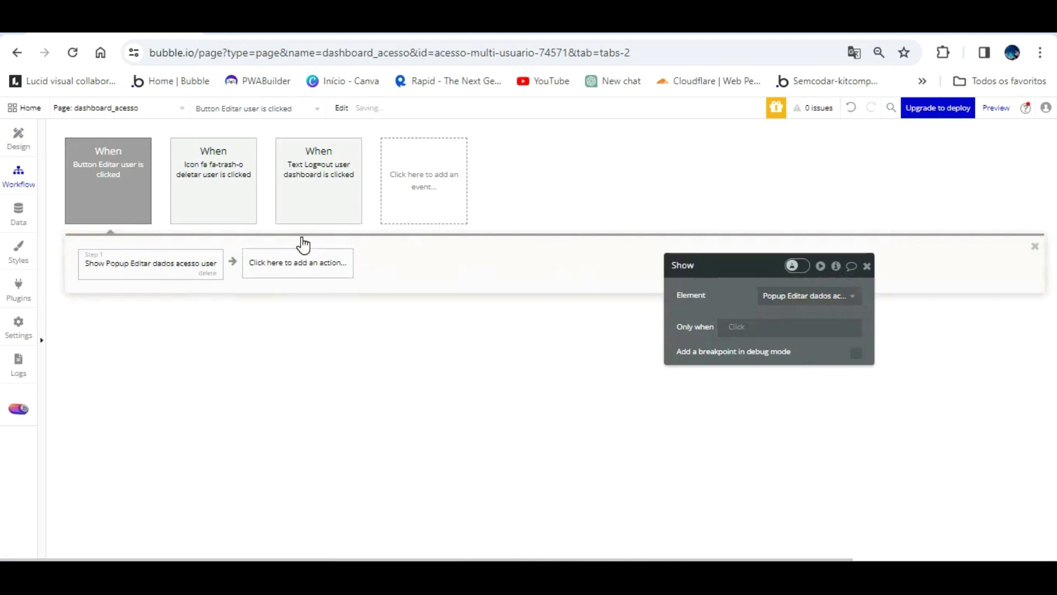
{"action": "left_click", "coordinate": [302, 263]}
{"action": "left_click", "coordinate": [300, 296]}
- Reload the preview, confirm EDITAR opens the popup with empty fields, and return to design
{"action": "left_click", "coordinate": [287, 23]}
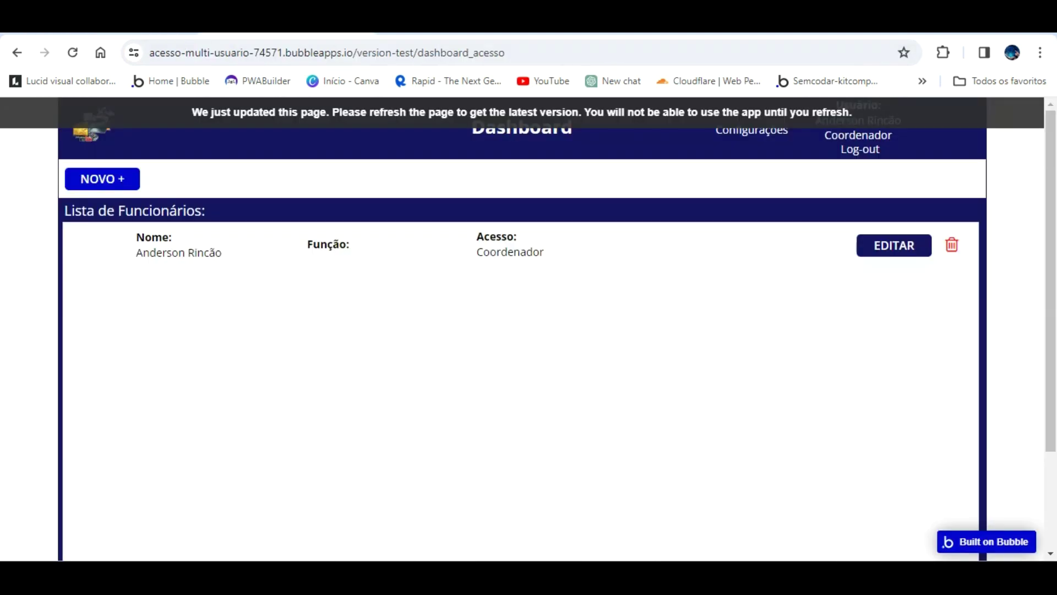
{"action": "left_click", "coordinate": [308, 110]}
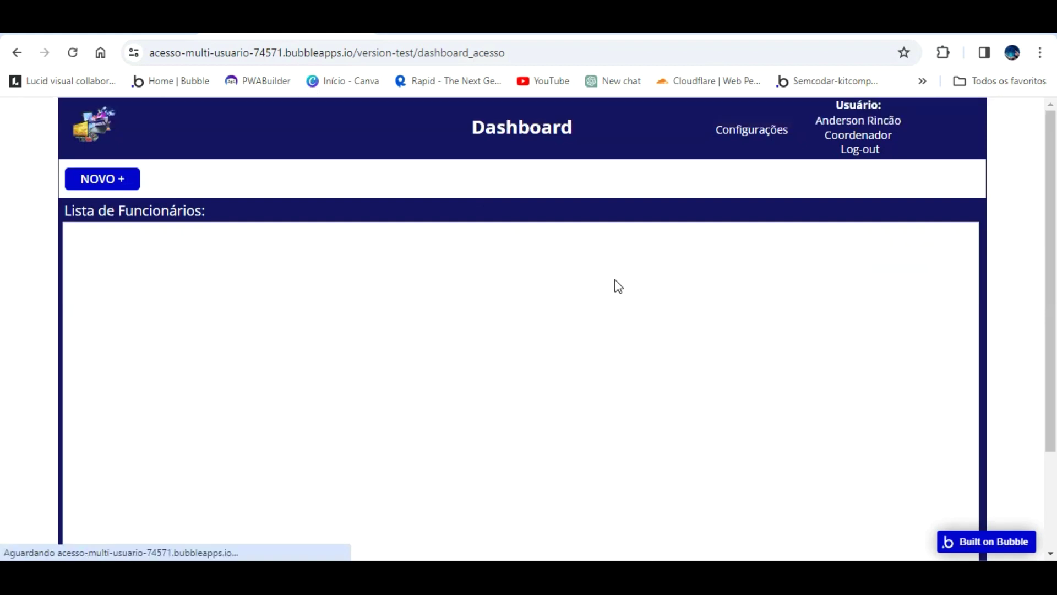
{"action": "left_click", "coordinate": [889, 244]}
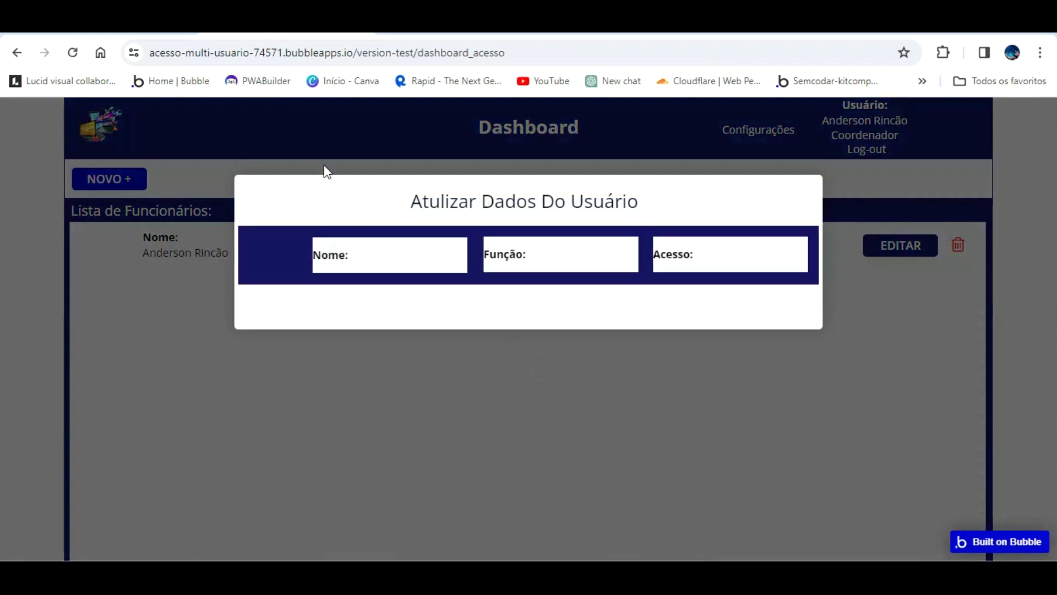
{"action": "left_click", "coordinate": [154, 27]}
{"action": "left_click", "coordinate": [28, 134]}
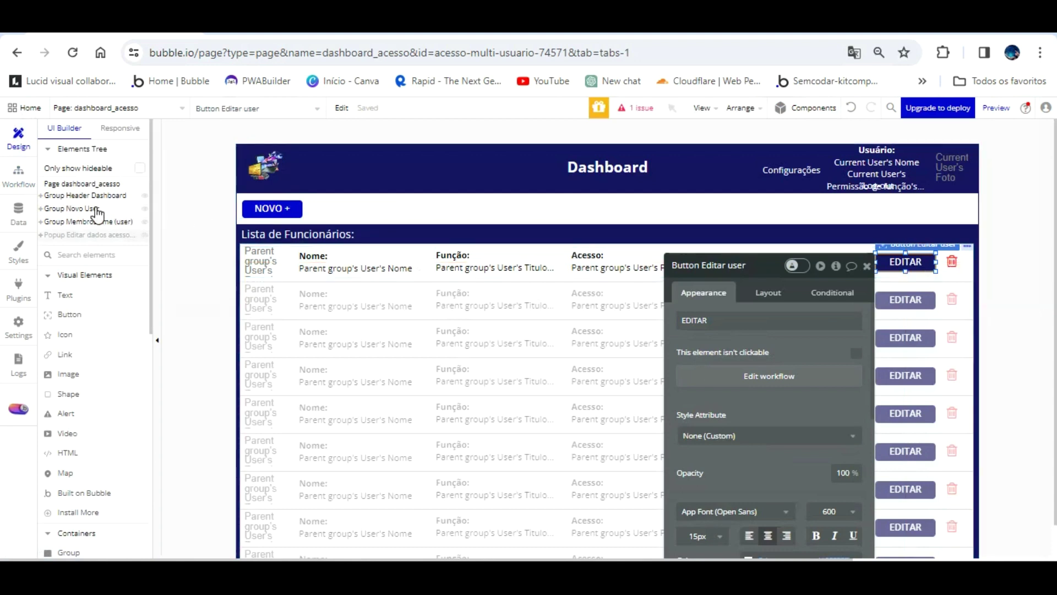
- Resize the popup's Nome text box and align it to the top
{"action": "left_click", "coordinate": [91, 234]}
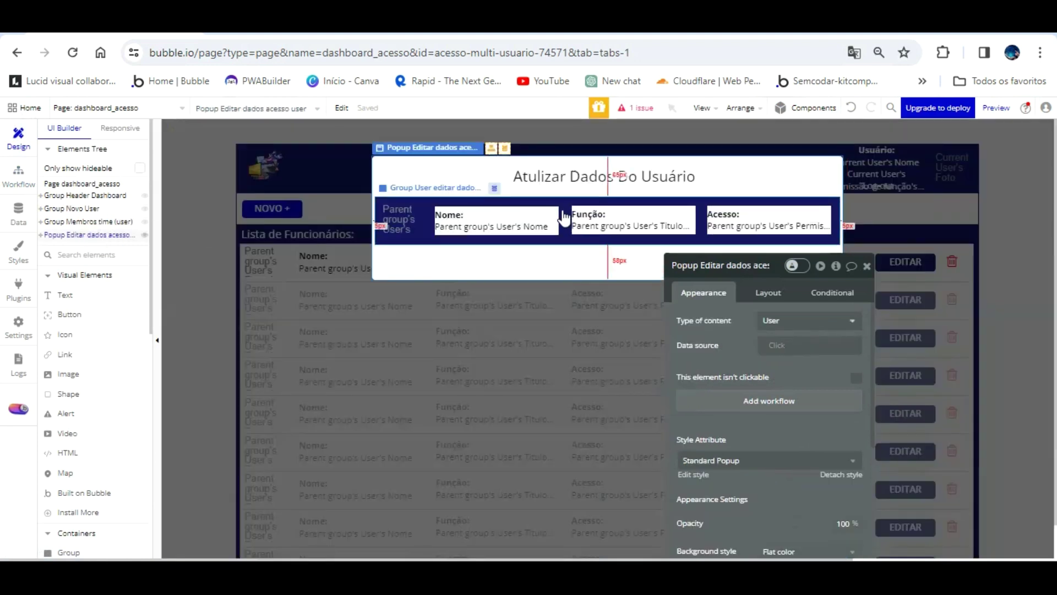
{"action": "left_click", "coordinate": [567, 237]}
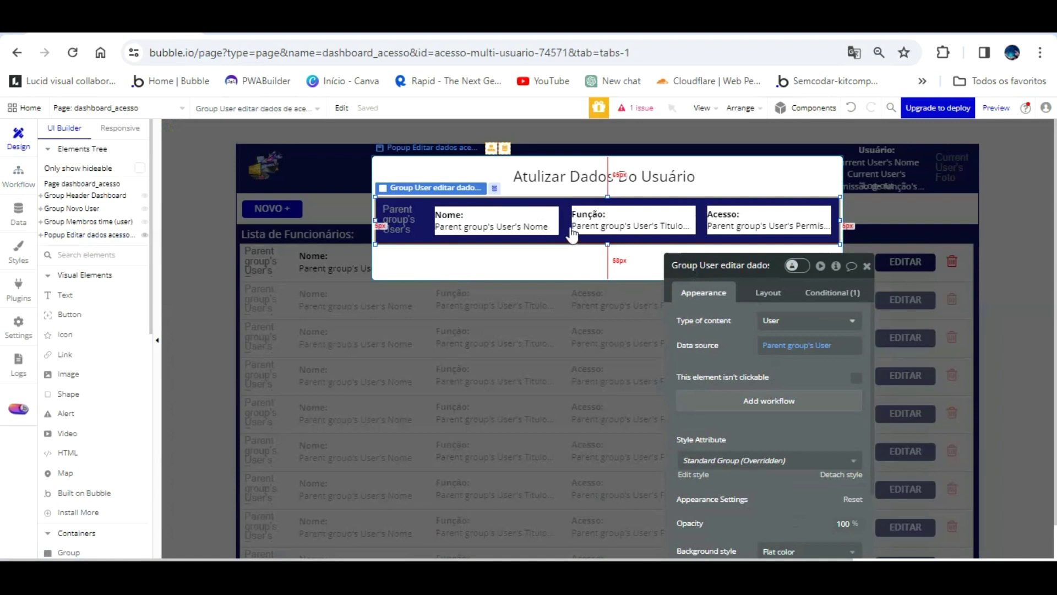
{"action": "left_click", "coordinate": [497, 191]}
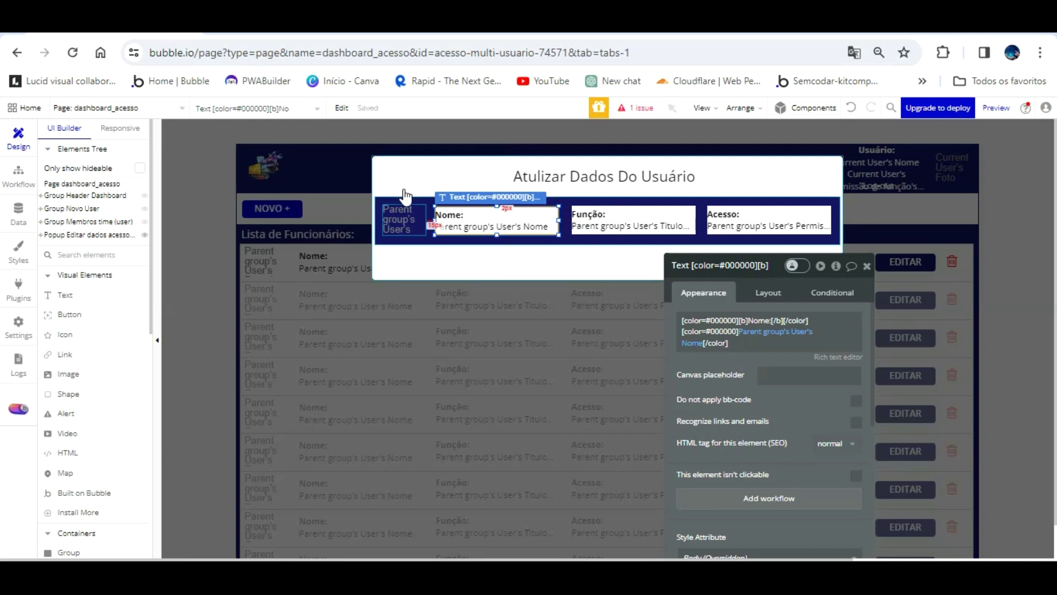
{"action": "left_click_drag", "start_coordinate": [498, 208], "coordinate": [496, 219]}
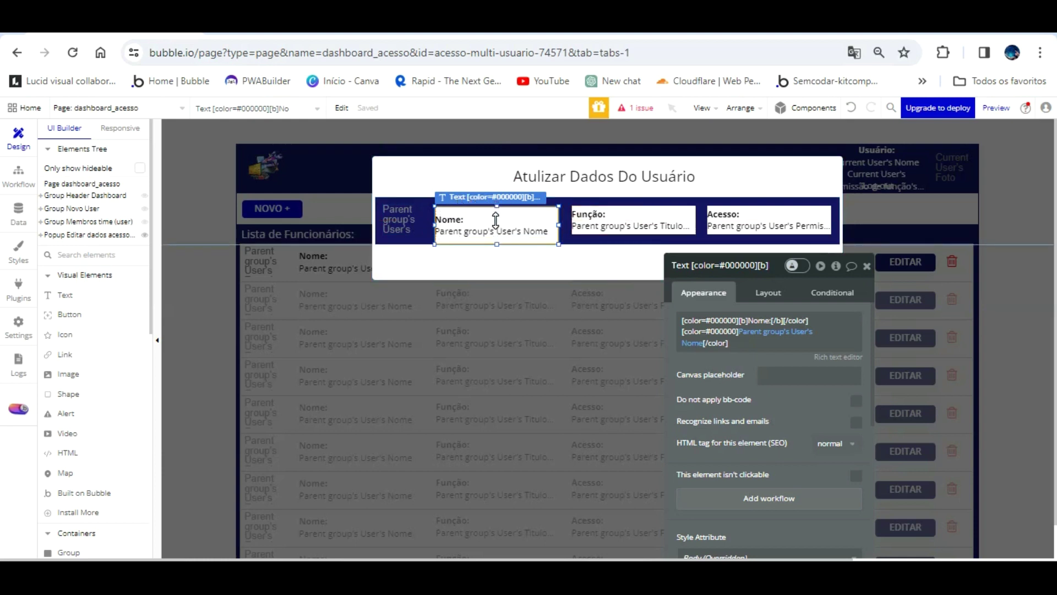
{"action": "left_click", "coordinate": [427, 209]}
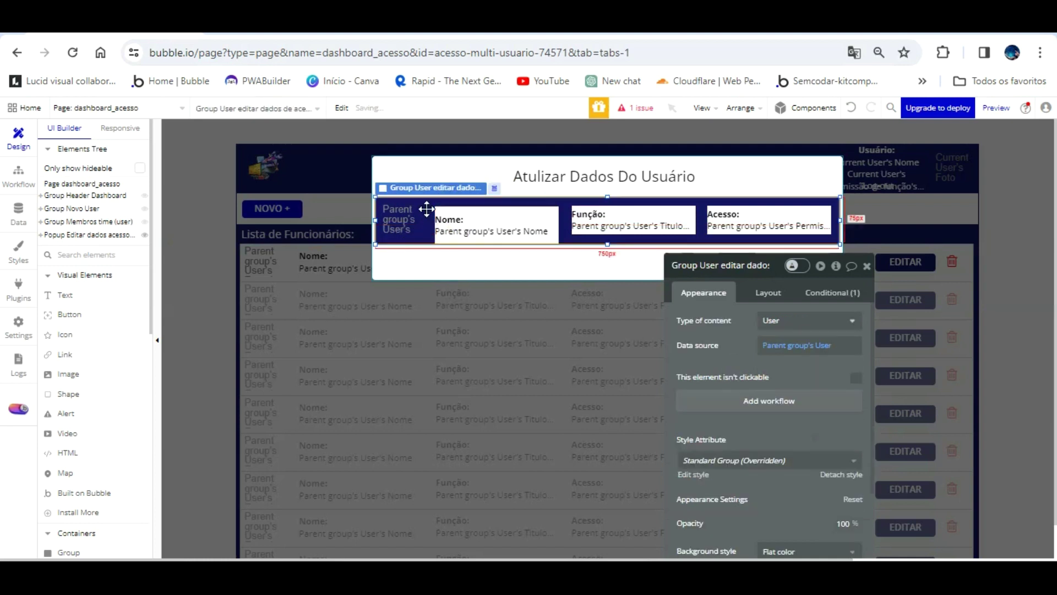
{"action": "left_click", "coordinate": [466, 238]}
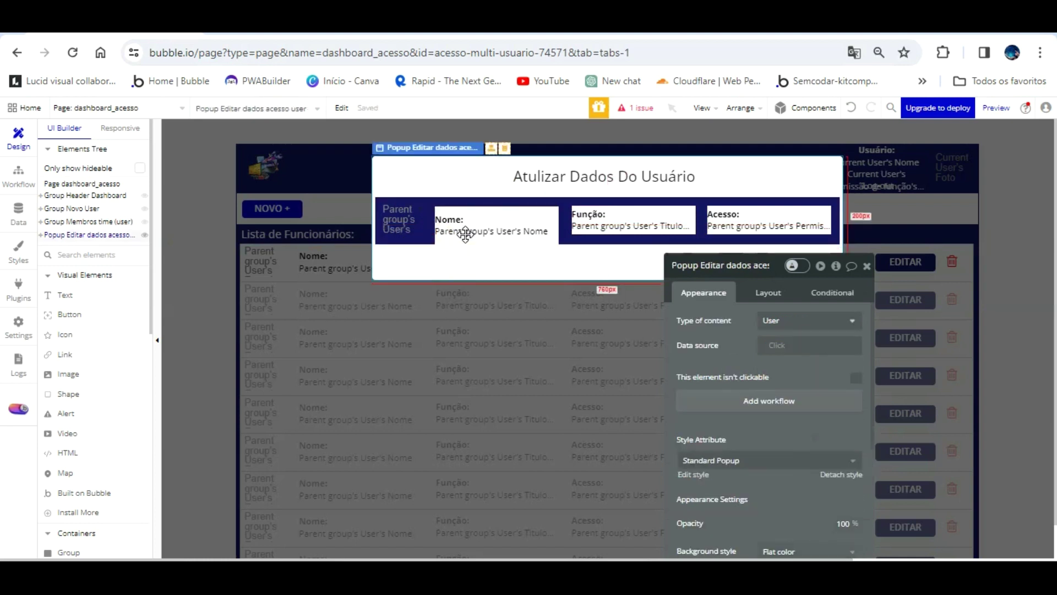
{"action": "left_click", "coordinate": [422, 215]}
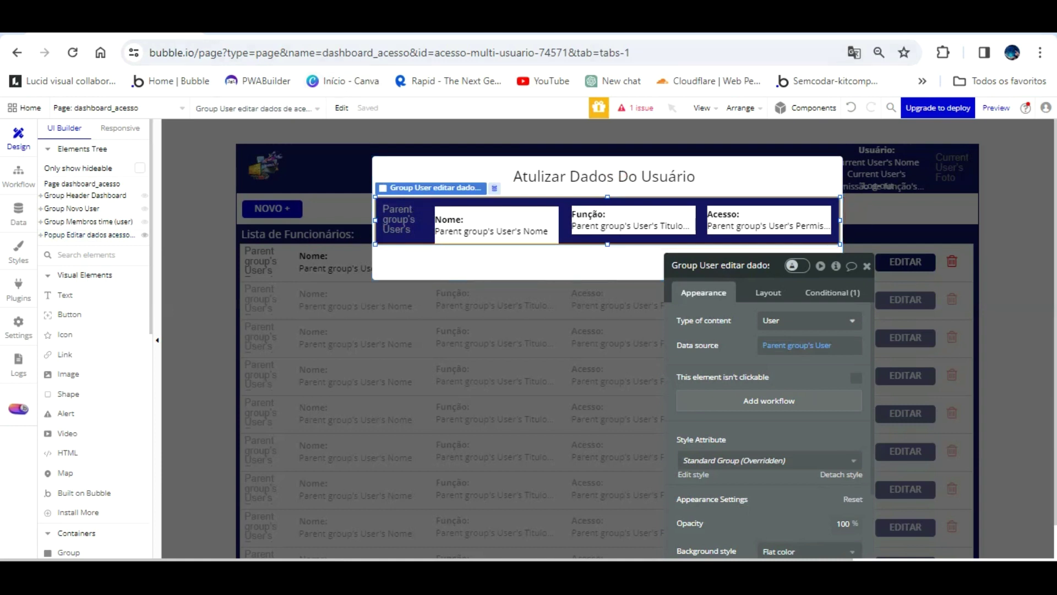
{"action": "key", "text": "ctrl+z"}
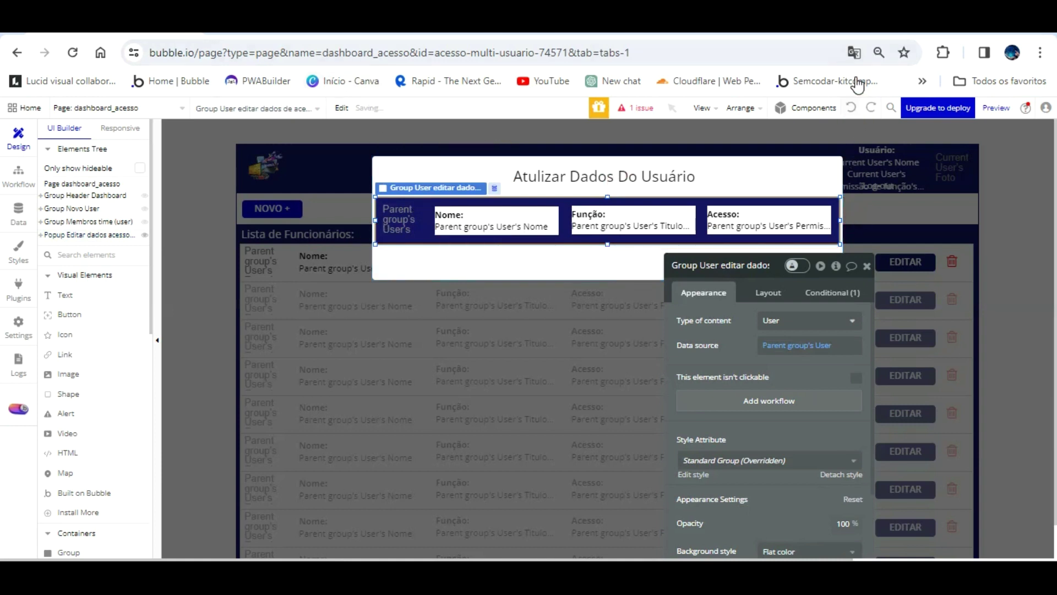
{"action": "left_click", "coordinate": [1002, 514]}
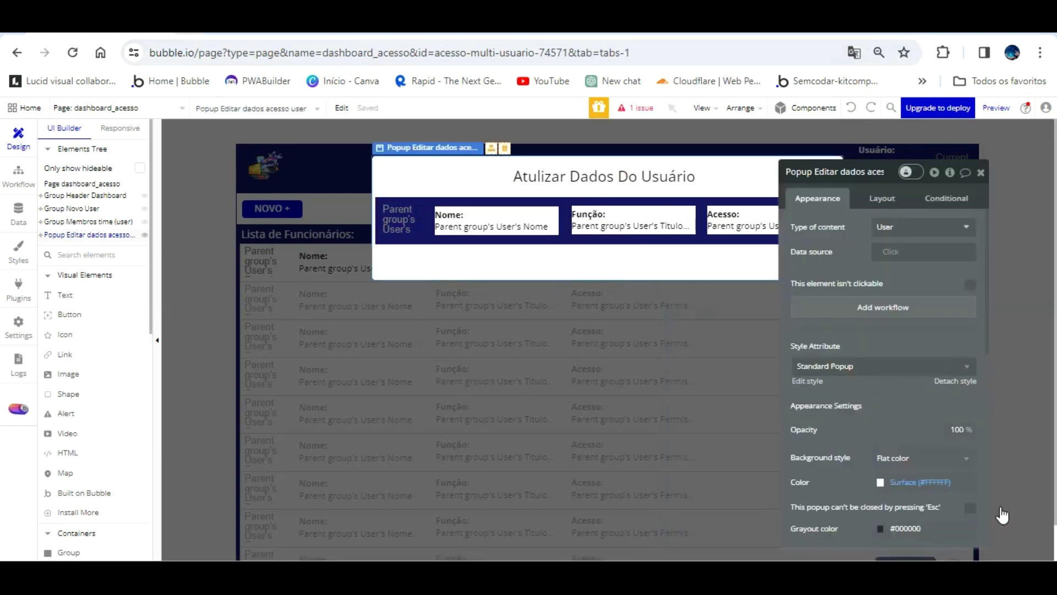
- Retest EDITAR in the reloaded preview, then go back to the editor
{"action": "left_click", "coordinate": [237, 24]}
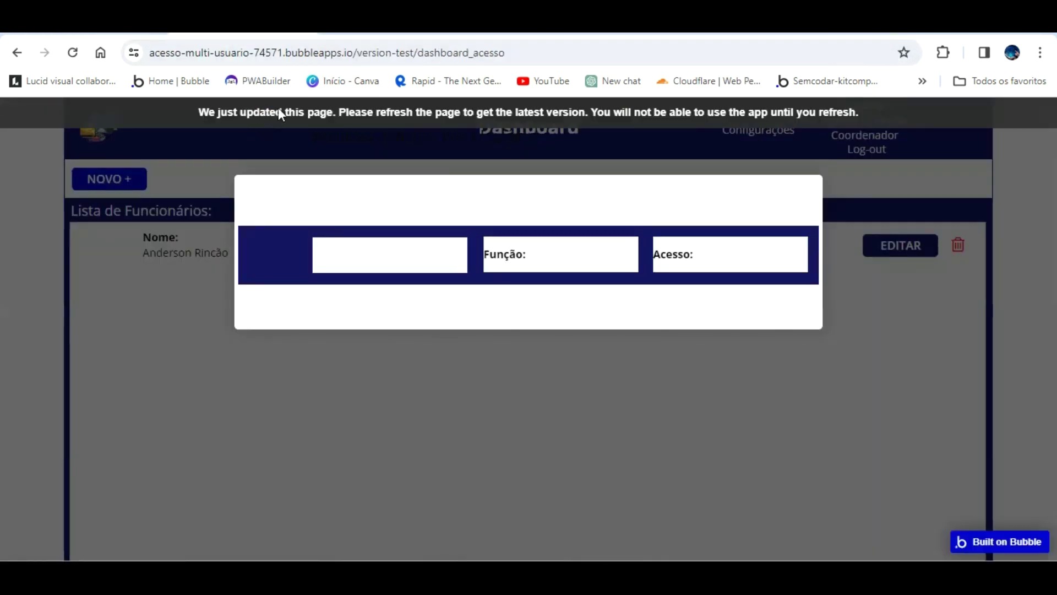
{"action": "left_click", "coordinate": [287, 115]}
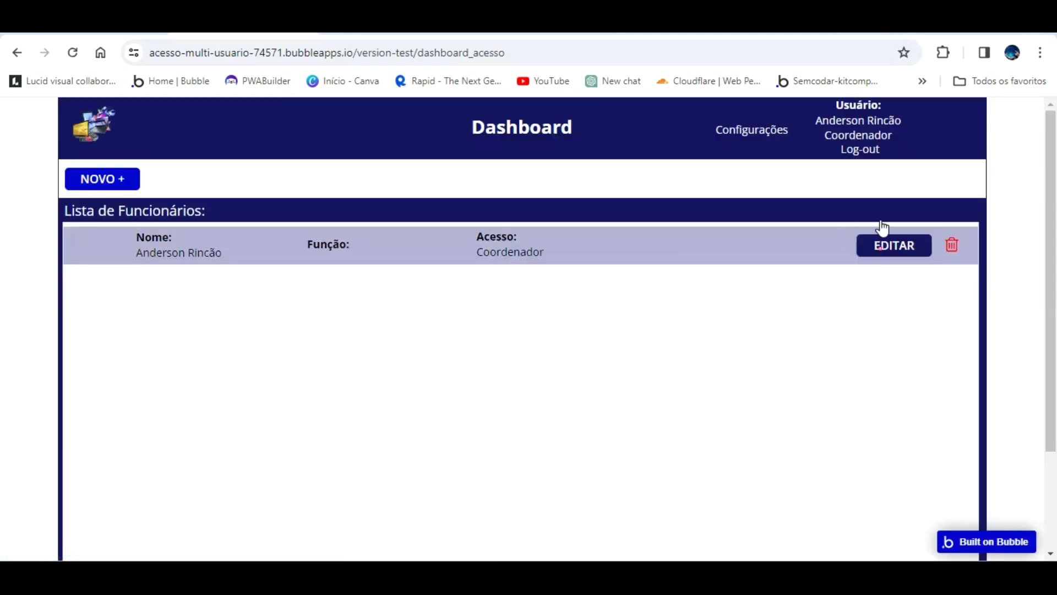
{"action": "left_click", "coordinate": [884, 238]}
{"action": "left_click", "coordinate": [102, 26]}
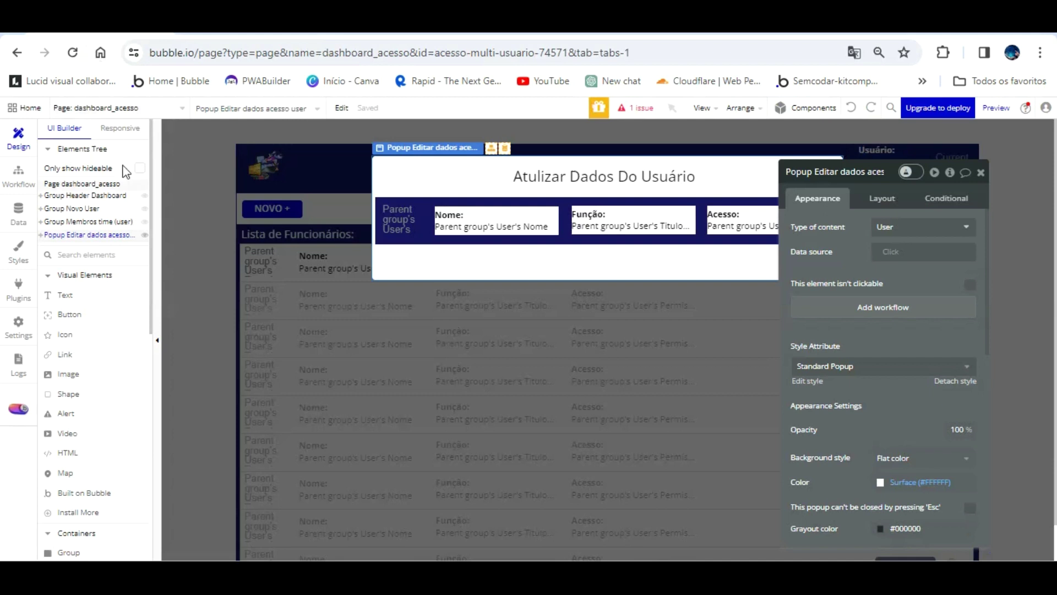
- Delete the User data type's privacy rule
{"action": "left_click", "coordinate": [18, 212]}
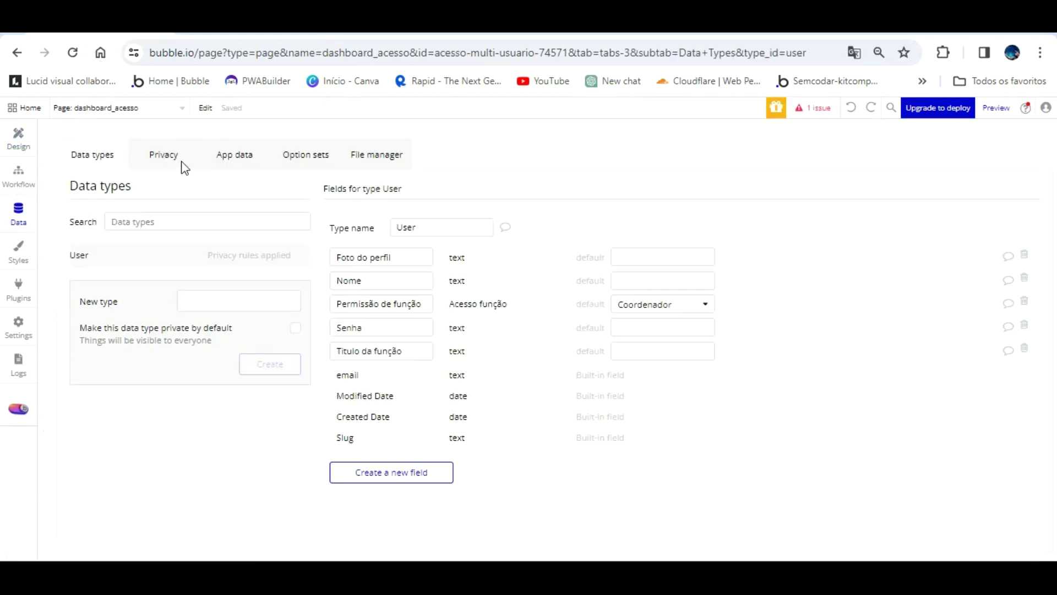
{"action": "left_click", "coordinate": [162, 157]}
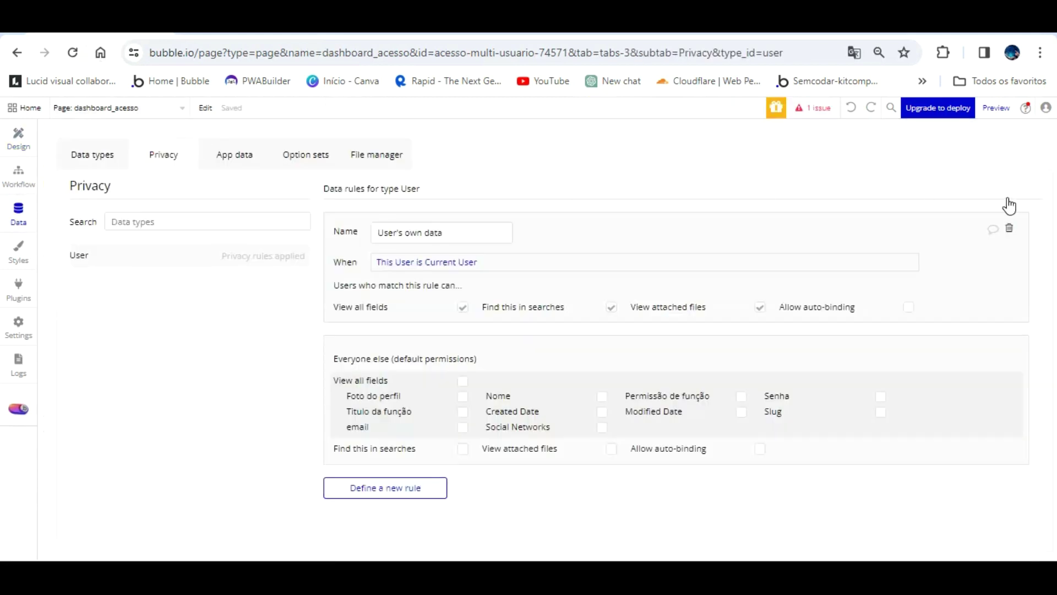
{"action": "left_click", "coordinate": [1009, 228]}
- Reload the preview, check the EDITAR popup's still-blank fields, and return to design
{"action": "left_click", "coordinate": [267, 31]}
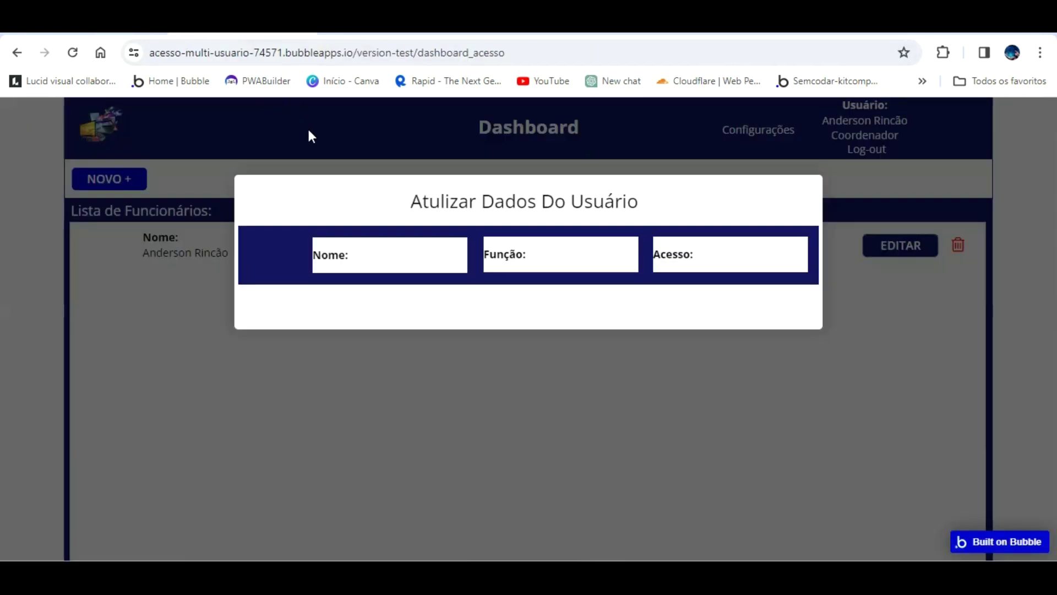
{"action": "key", "text": "F5"}
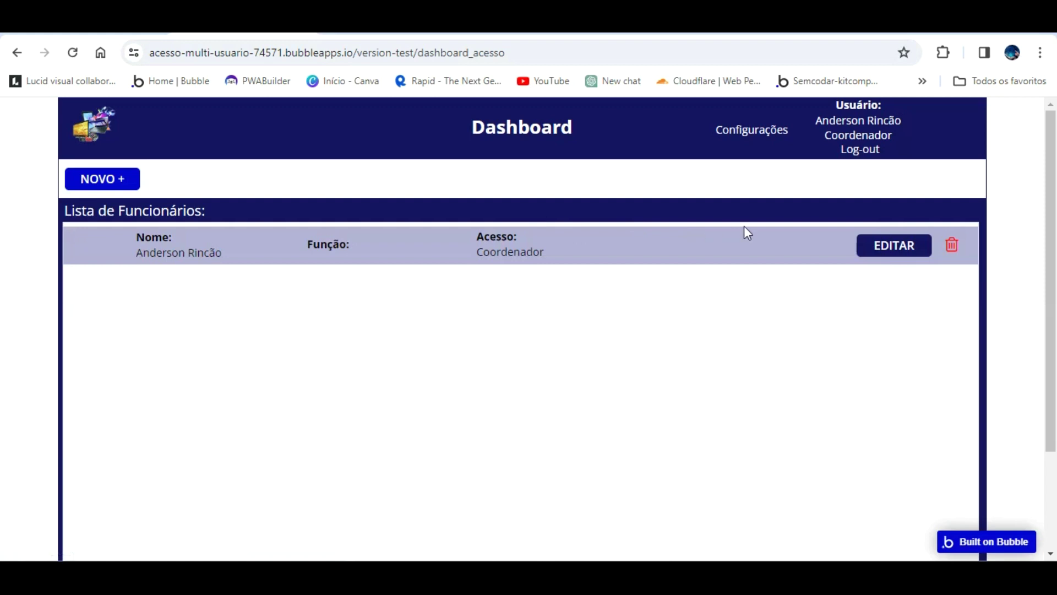
{"action": "left_click", "coordinate": [905, 244]}
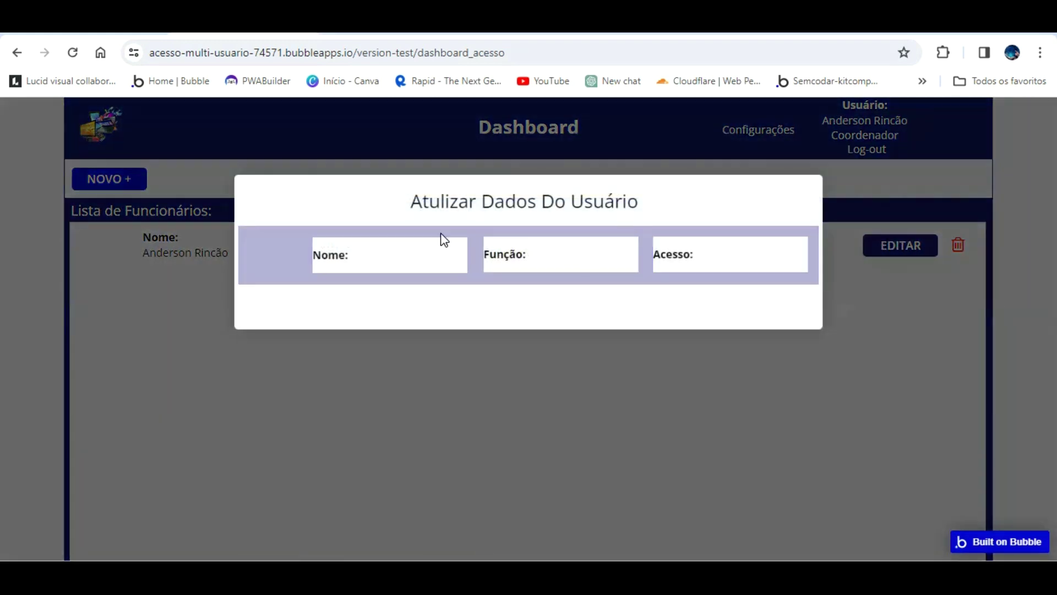
{"action": "left_click_drag", "start_coordinate": [408, 233], "coordinate": [624, 229]}
{"action": "left_click", "coordinate": [592, 231]}
{"action": "left_click", "coordinate": [593, 274]}
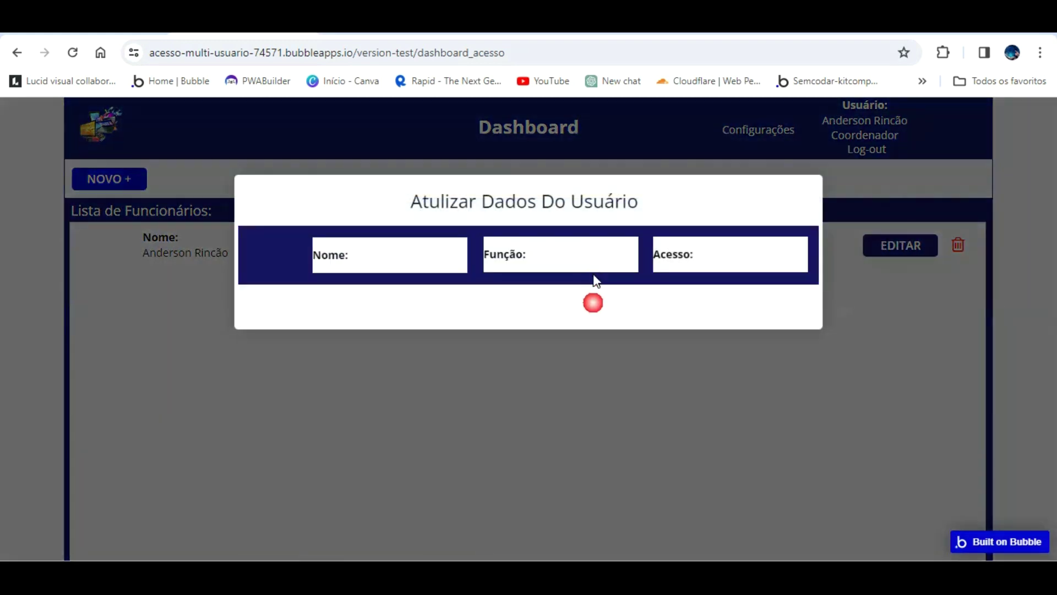
{"action": "left_click", "coordinate": [132, 23]}
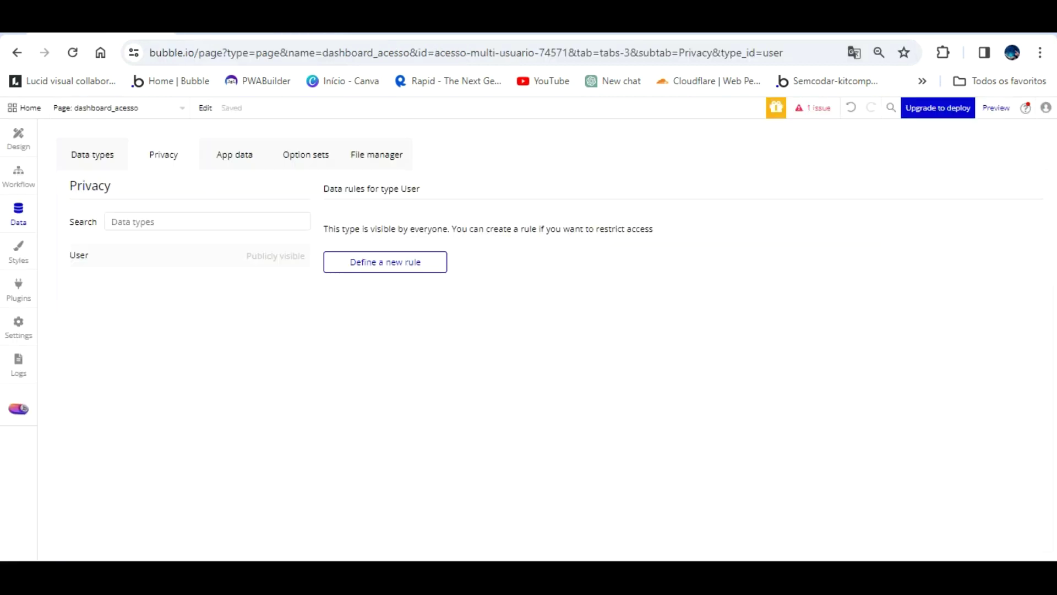
{"action": "left_click", "coordinate": [18, 137]}
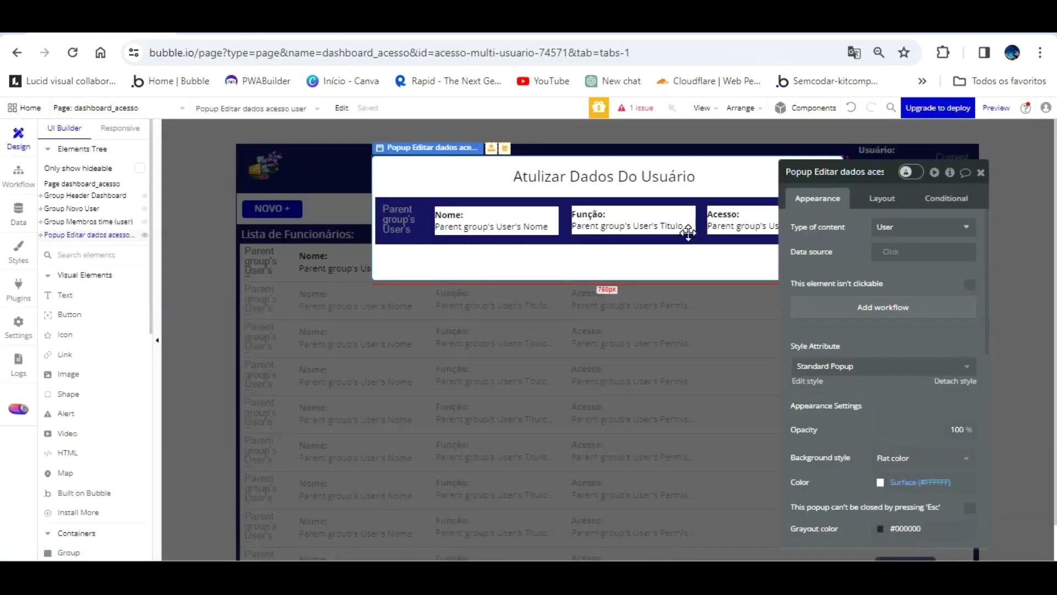
- Set the popup's user group data source to Parent group's User
{"action": "left_click", "coordinate": [584, 212]}
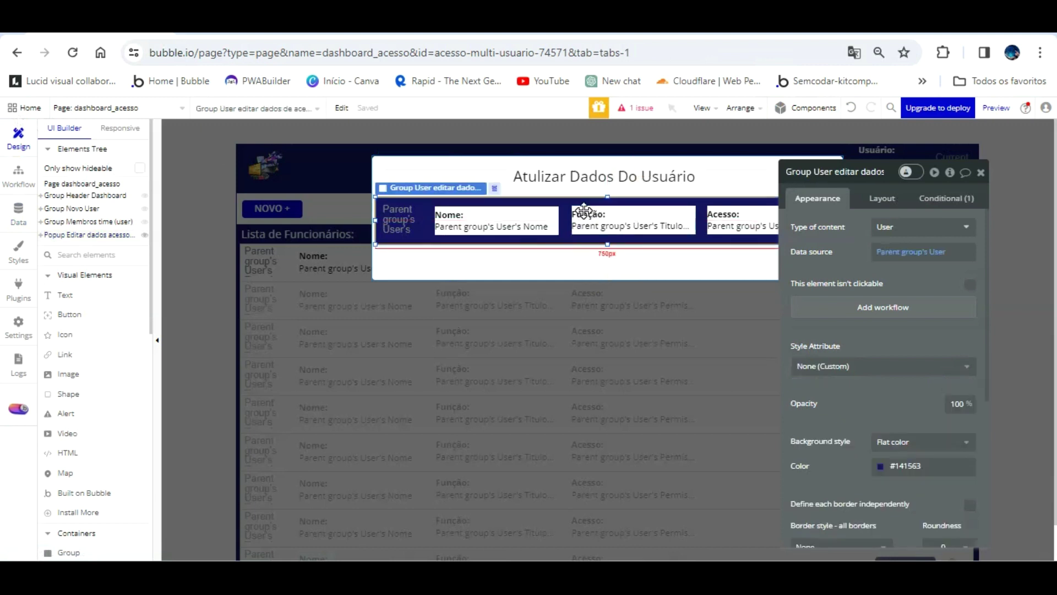
{"action": "left_click", "coordinate": [909, 252]}
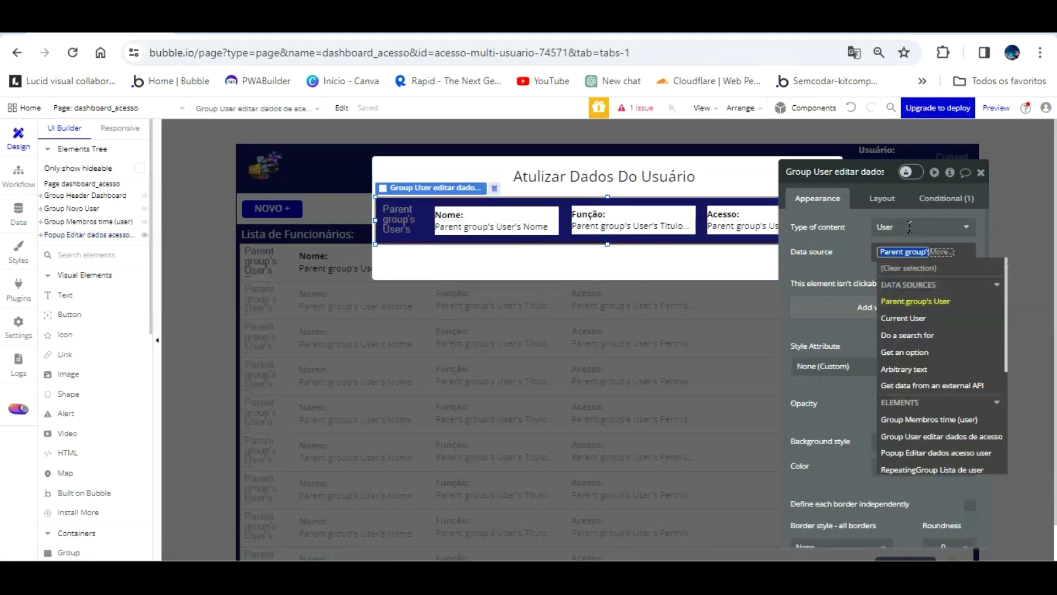
{"action": "key", "text": "Return"}
{"action": "left_click", "coordinate": [852, 228]}
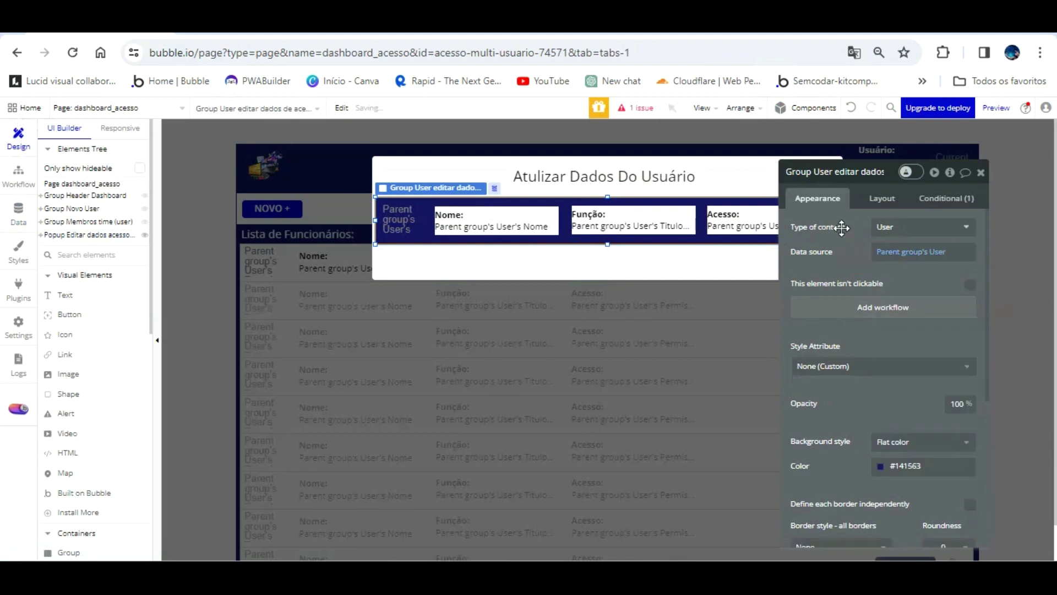
{"action": "left_click_drag", "start_coordinate": [842, 235], "coordinate": [177, 177]}
- Take the Nome text out of its group and test the popup in the reloaded preview
{"action": "left_click", "coordinate": [500, 214]}
{"action": "right_click", "coordinate": [501, 214]}
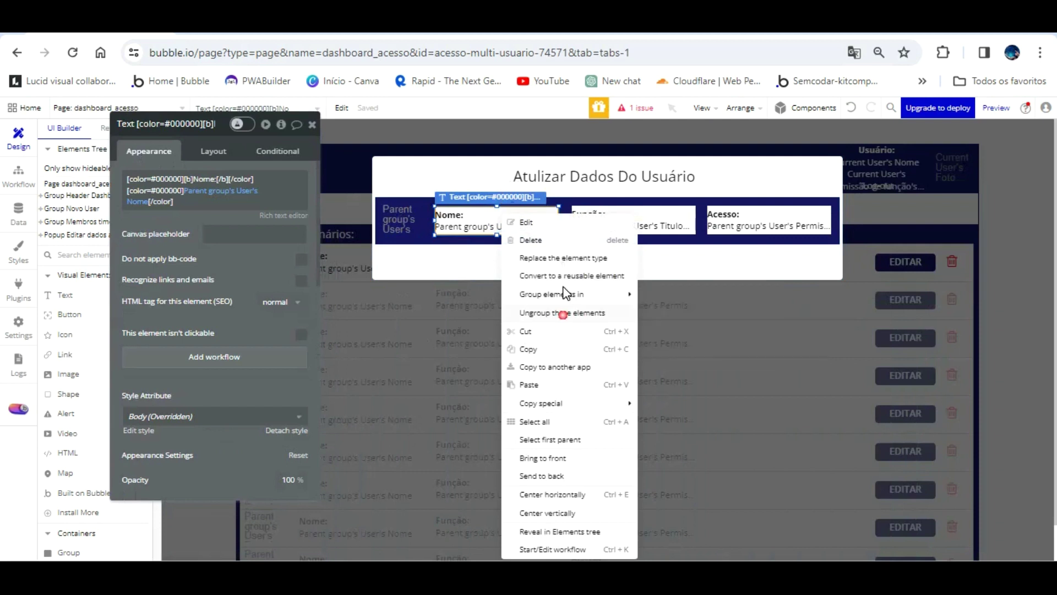
{"action": "left_click", "coordinate": [563, 313]}
{"action": "left_click", "coordinate": [262, 34]}
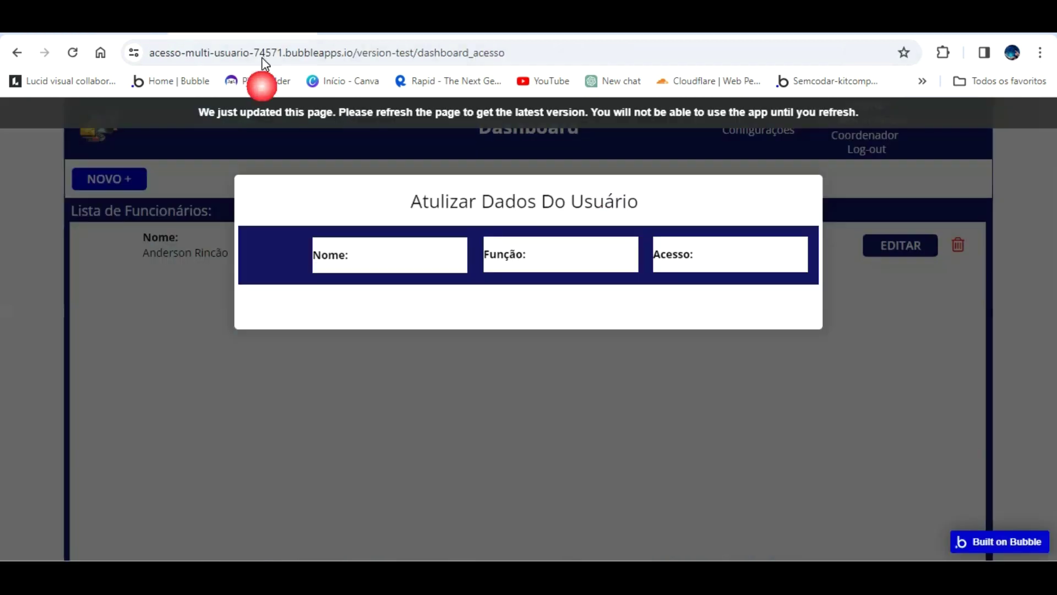
{"action": "key", "text": "F5"}
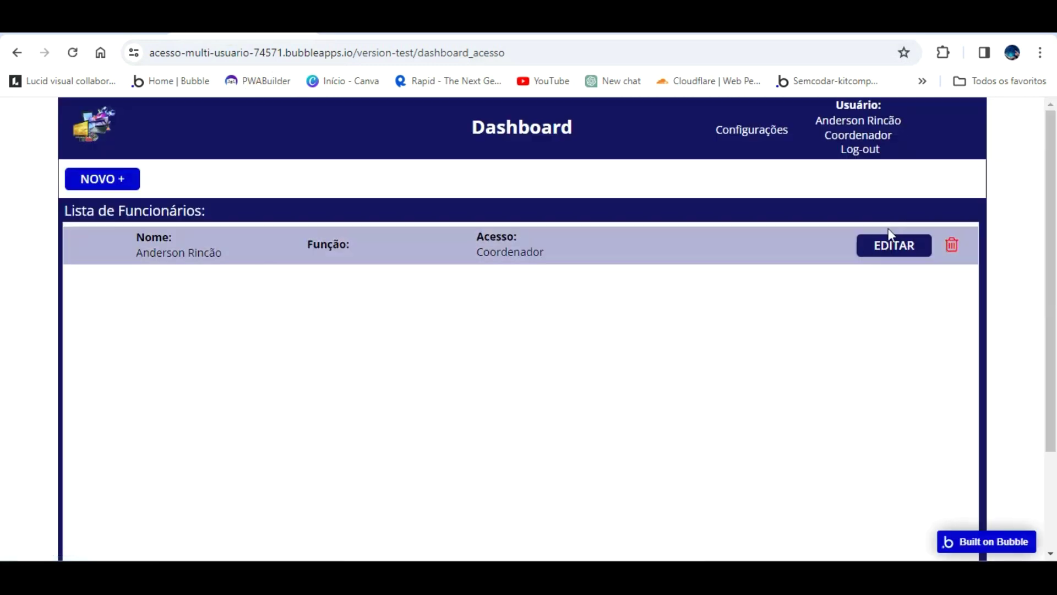
{"action": "left_click", "coordinate": [893, 242]}
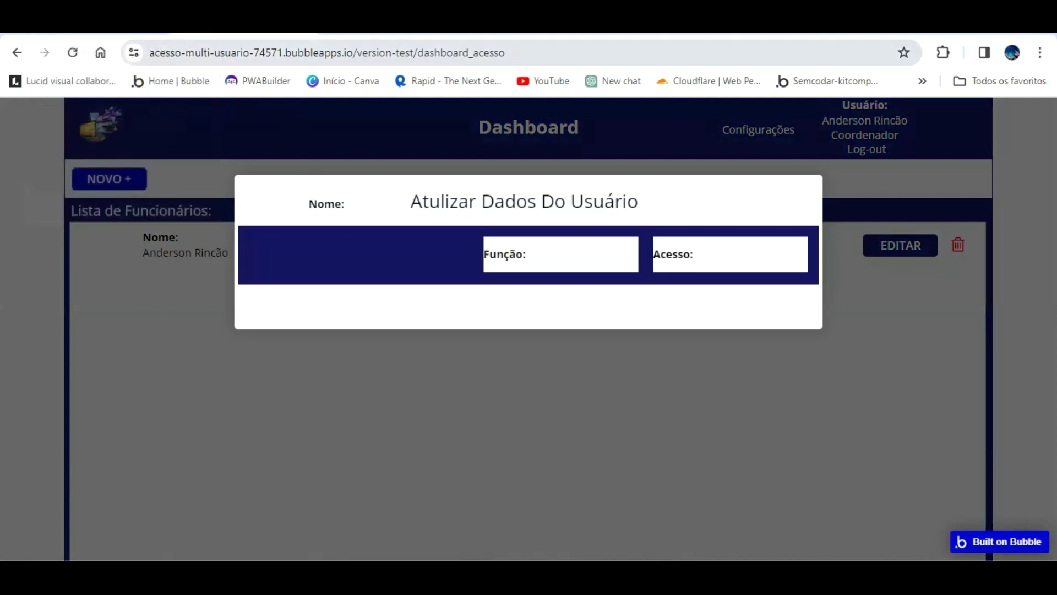
{"action": "key", "text": "alt+Tab"}
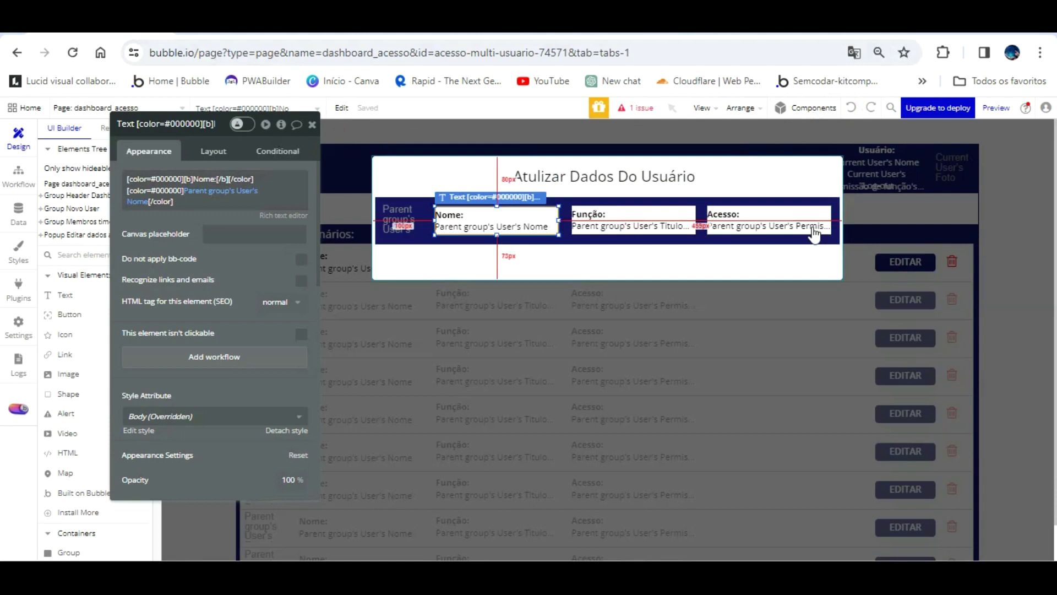
- Set the popup width to 800 px and widen the Acesso text box
{"action": "left_click", "coordinate": [812, 255]}
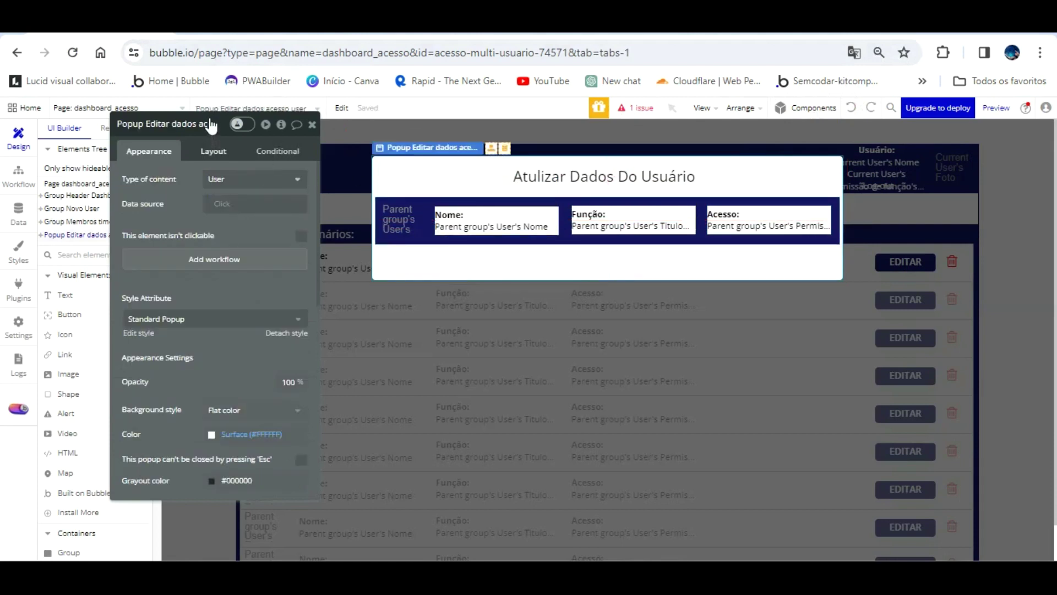
{"action": "left_click", "coordinate": [212, 150]}
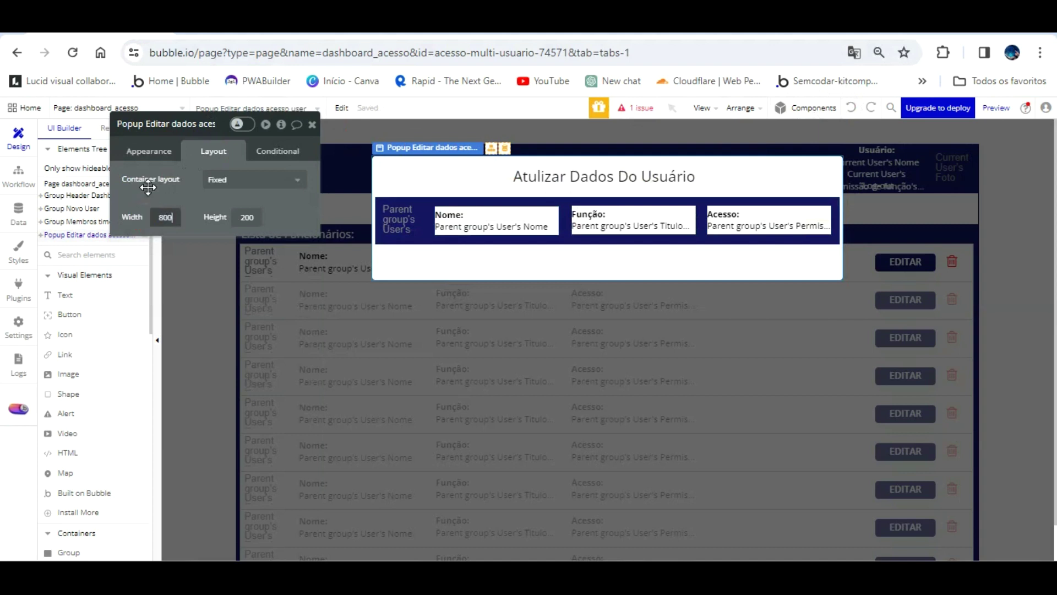
{"action": "left_click", "coordinate": [824, 199]}
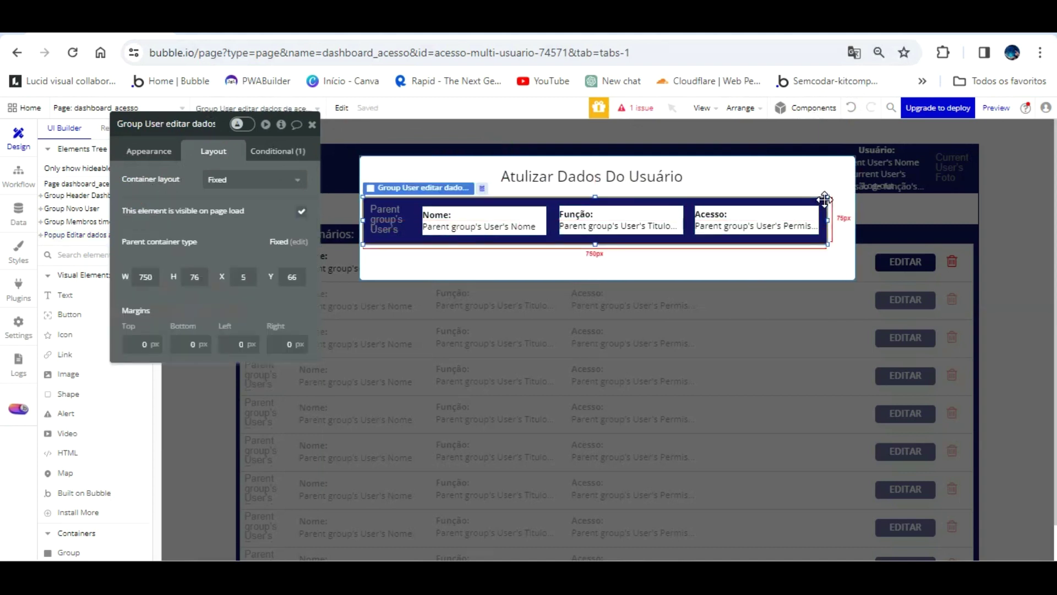
{"action": "left_click", "coordinate": [809, 219]}
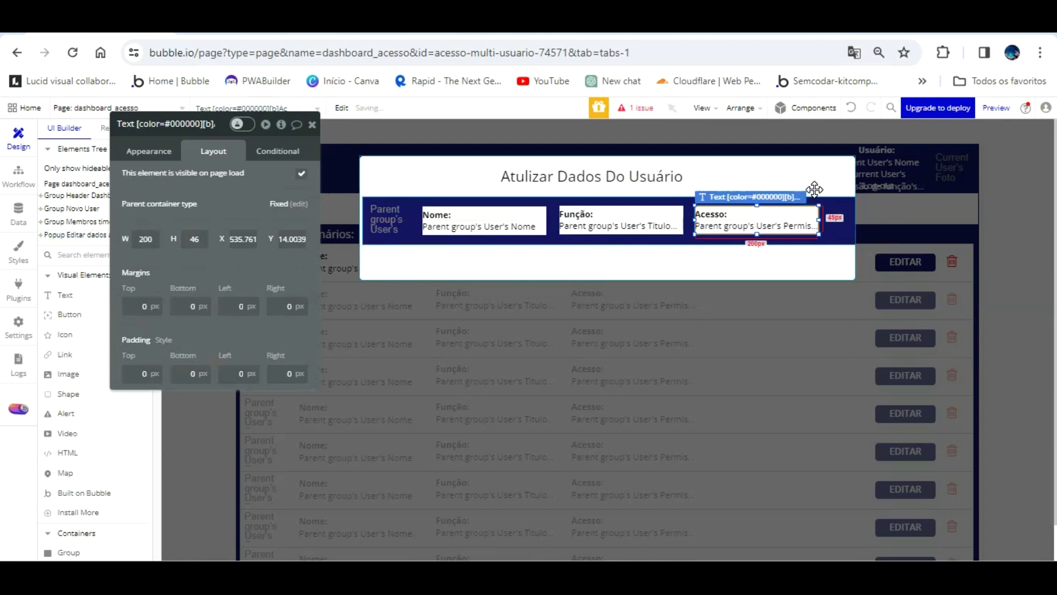
{"action": "left_click_drag", "start_coordinate": [817, 189], "coordinate": [844, 188]}
- Retest the update popup in the reloaded preview, then go to the page workflows
{"action": "left_click", "coordinate": [243, 23]}
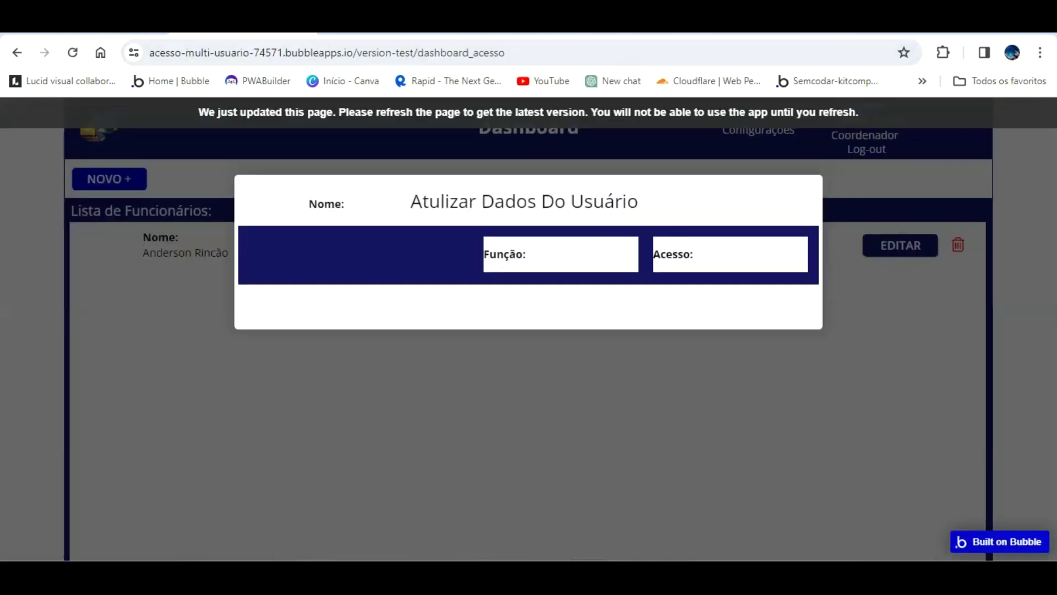
{"action": "key", "text": "F5"}
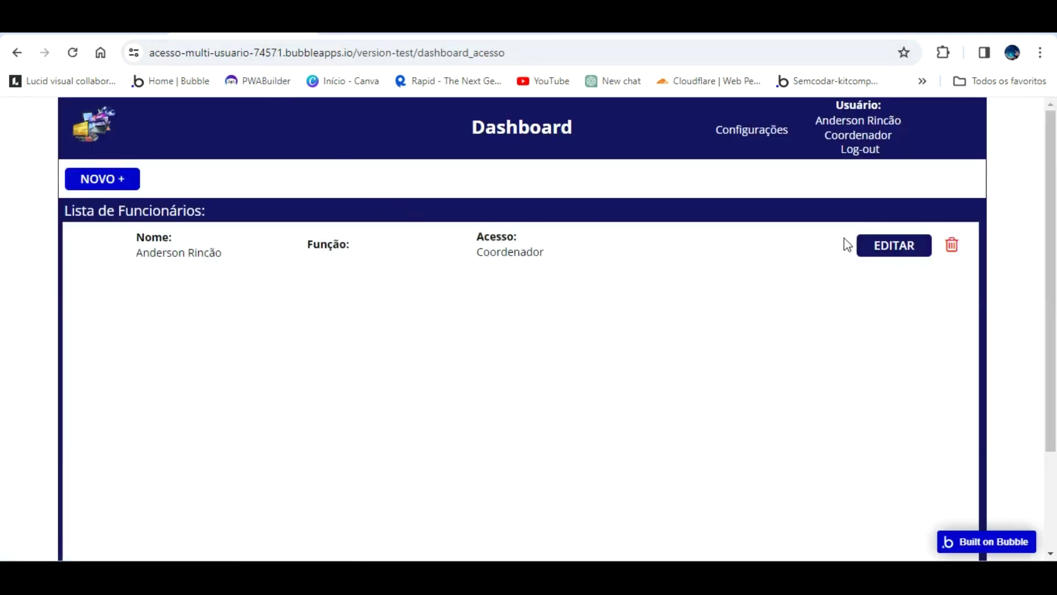
{"action": "left_click", "coordinate": [879, 246]}
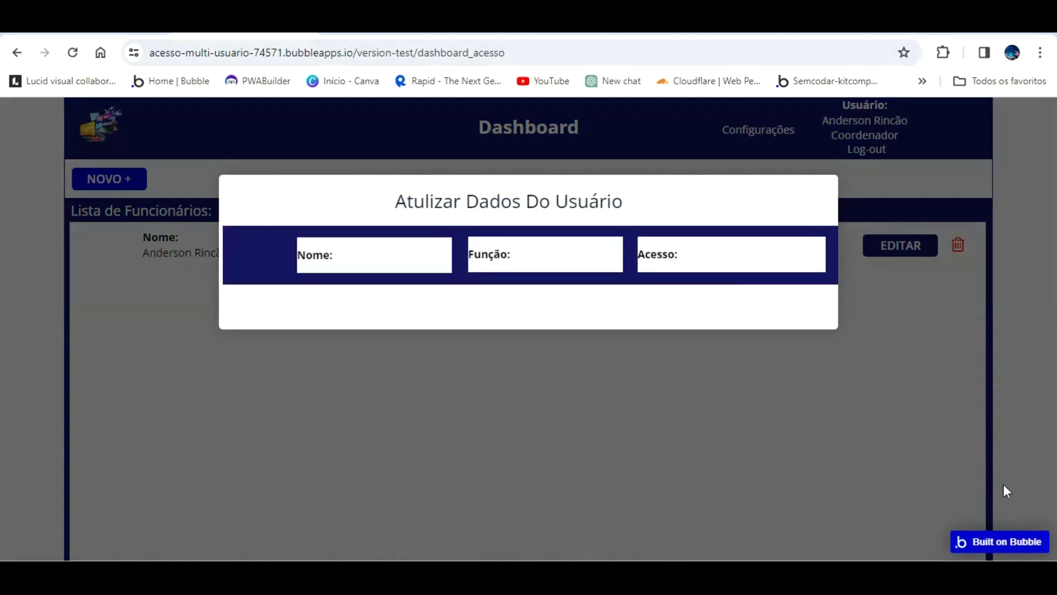
{"action": "key", "text": "ctrl+shift+Tab"}
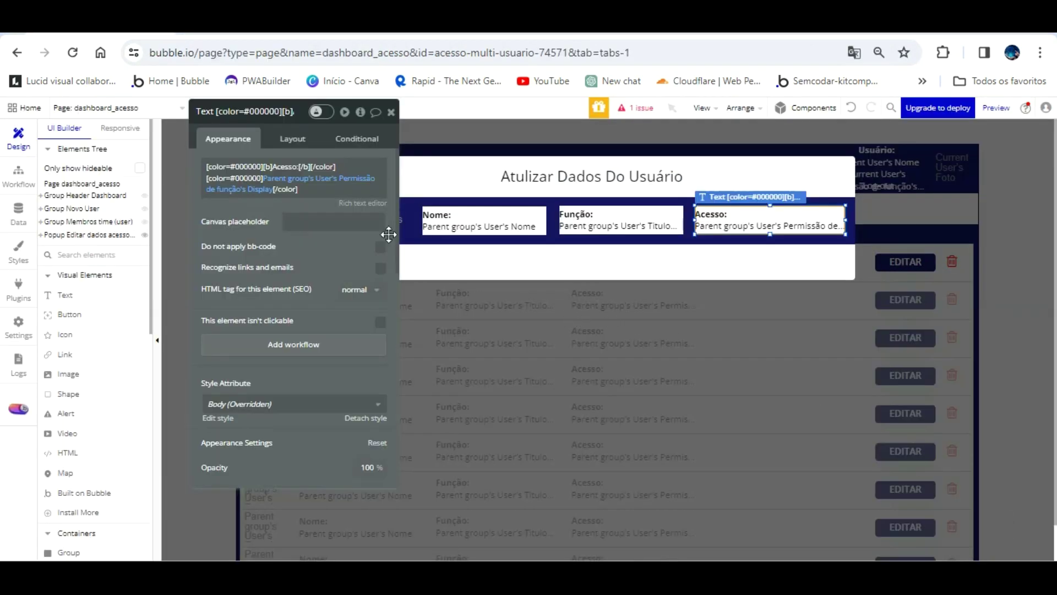
{"action": "left_click_drag", "start_coordinate": [355, 226], "coordinate": [964, 227]}
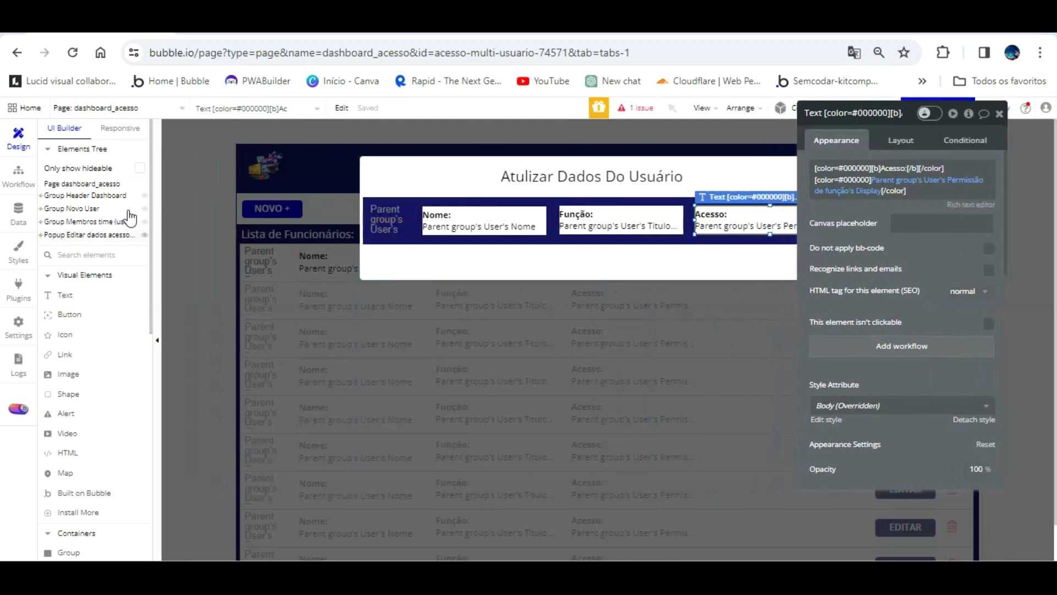
{"action": "left_click", "coordinate": [19, 175]}
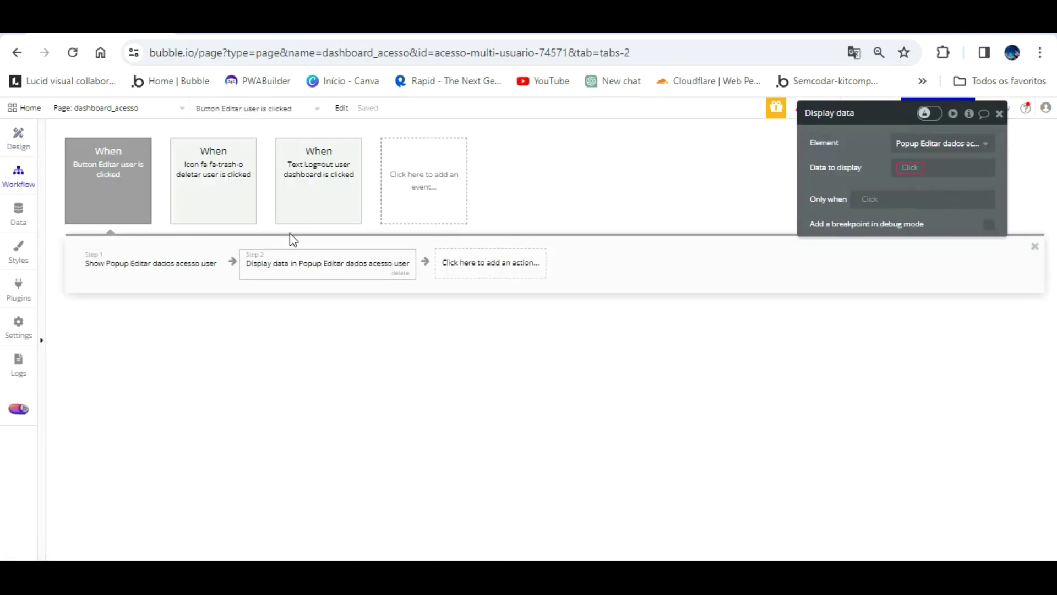
- Set the Display data step's data to display to Parent group's User
{"action": "left_click", "coordinate": [909, 167]}
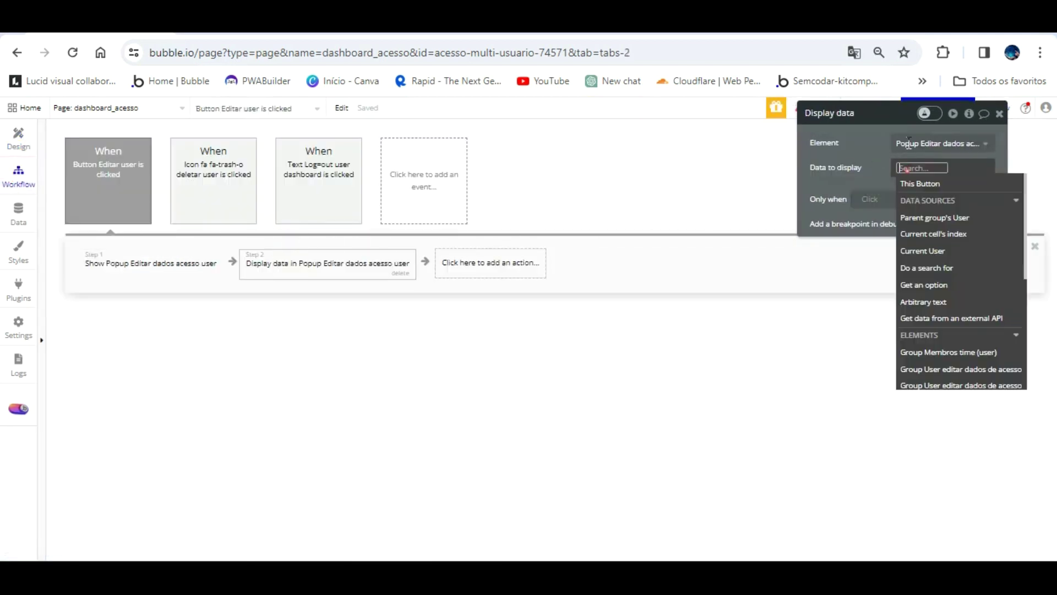
{"action": "left_click", "coordinate": [939, 218]}
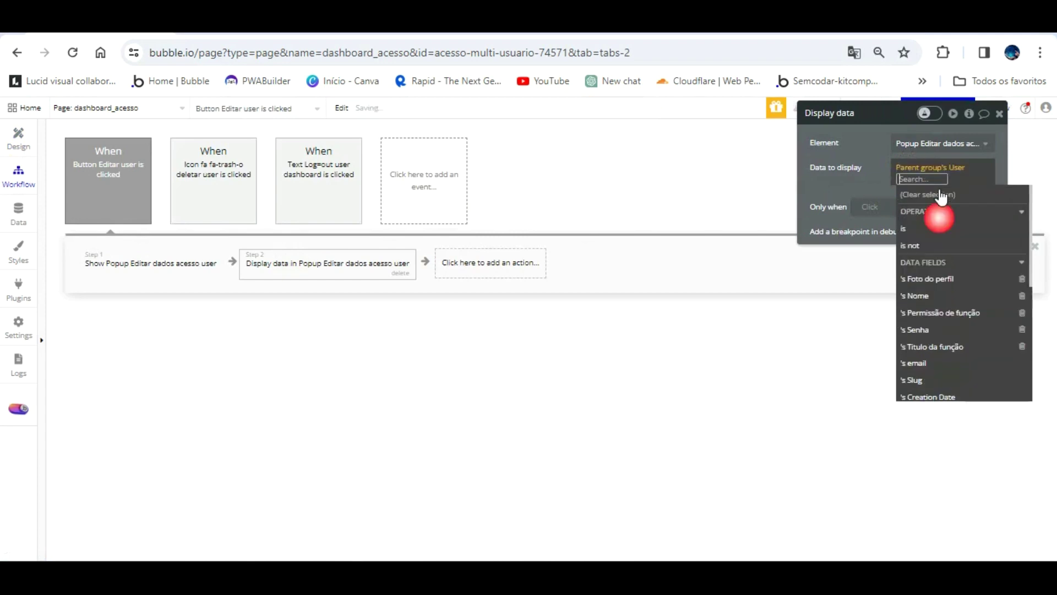
{"action": "left_click", "coordinate": [875, 153]}
- Reload the preview, confirm the popup shows Nome and Acesso values, and return to design
{"action": "left_click", "coordinate": [272, 36]}
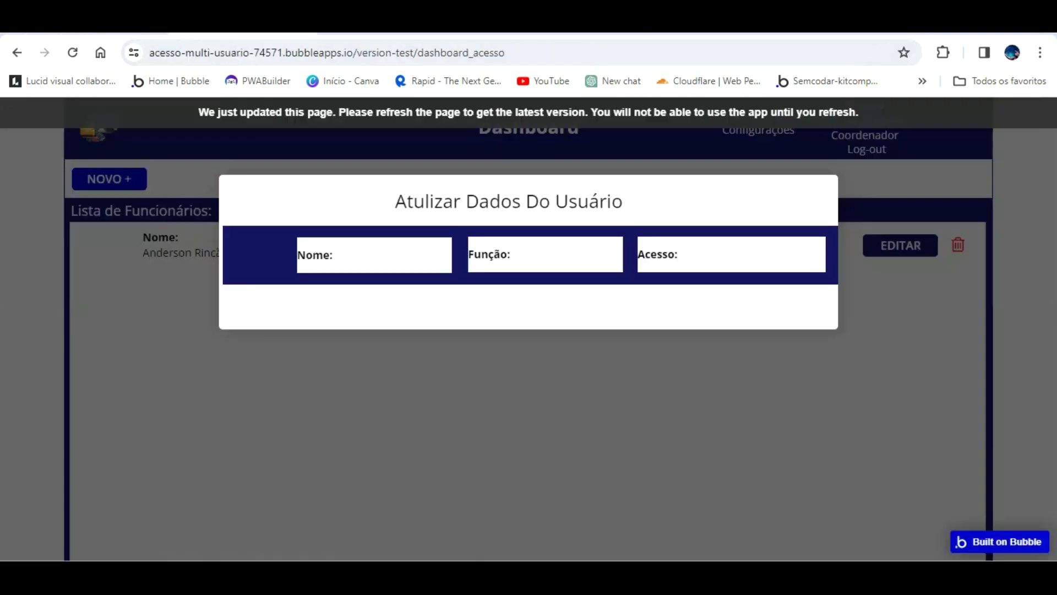
{"action": "key", "text": "F5"}
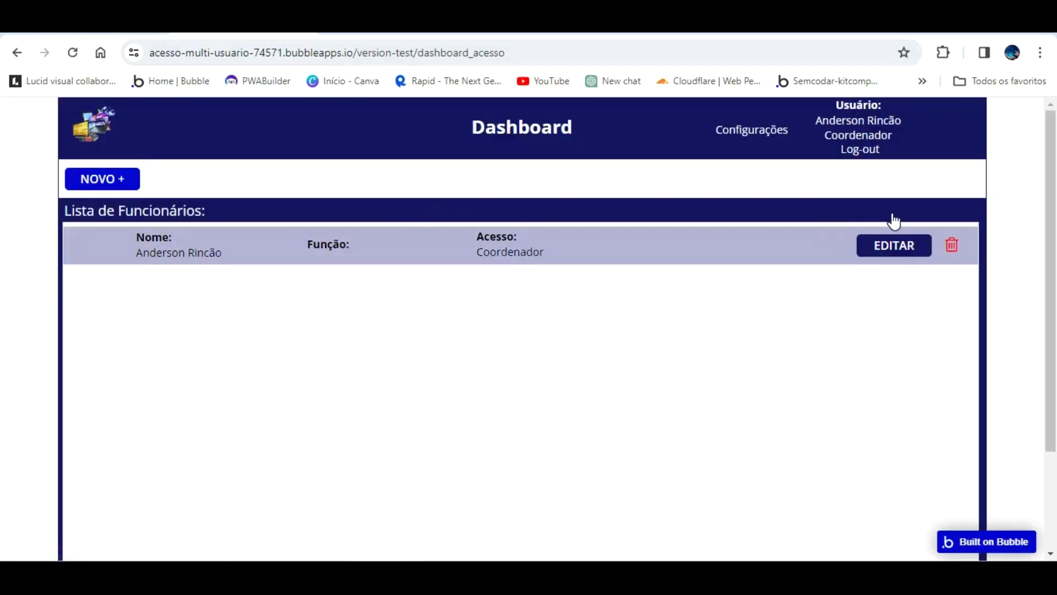
{"action": "left_click", "coordinate": [899, 246]}
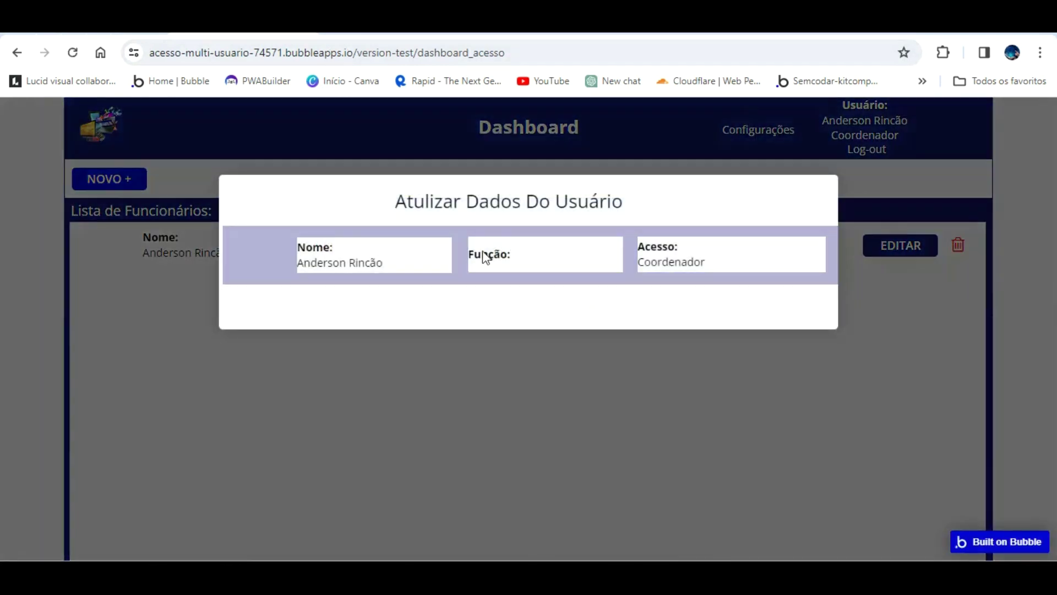
{"action": "left_click", "coordinate": [498, 355]}
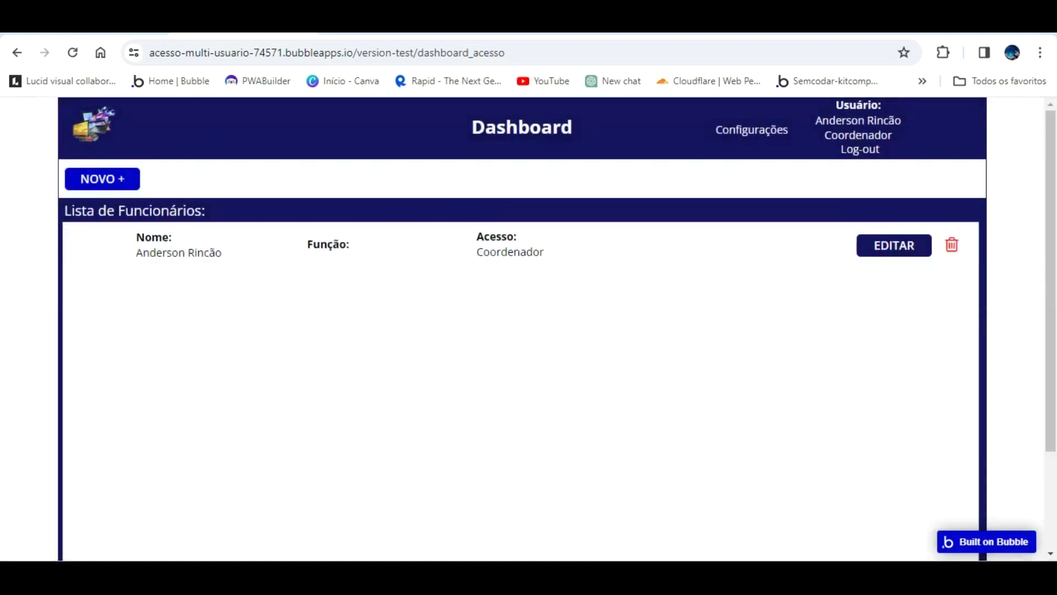
{"action": "left_click", "coordinate": [132, 24]}
{"action": "left_click", "coordinate": [7, 135]}
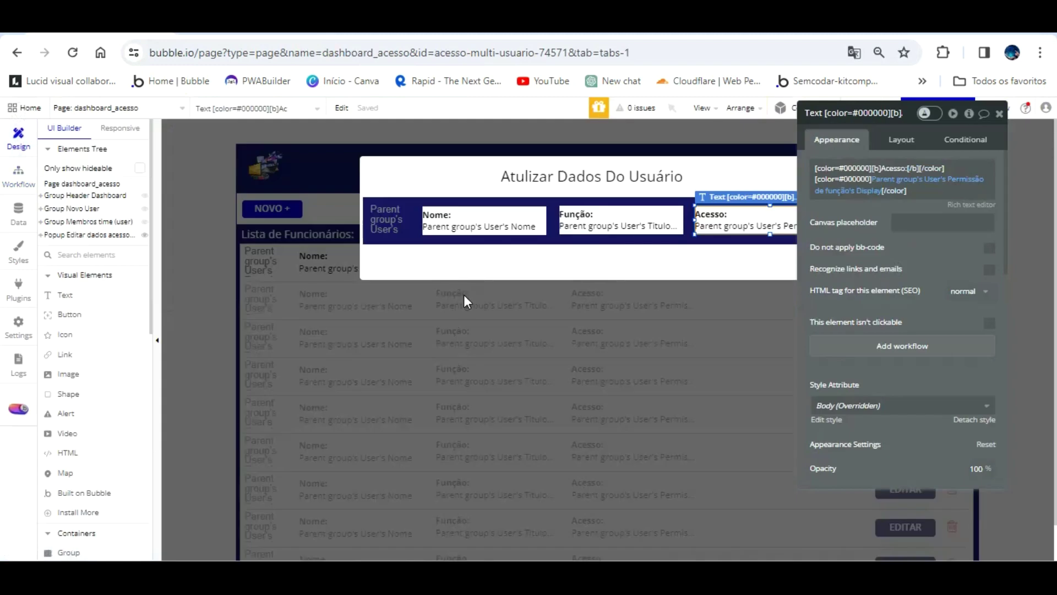
- Give the Nome, Função and Acesso texts 10 px left padding
{"action": "left_click", "coordinate": [490, 217]}
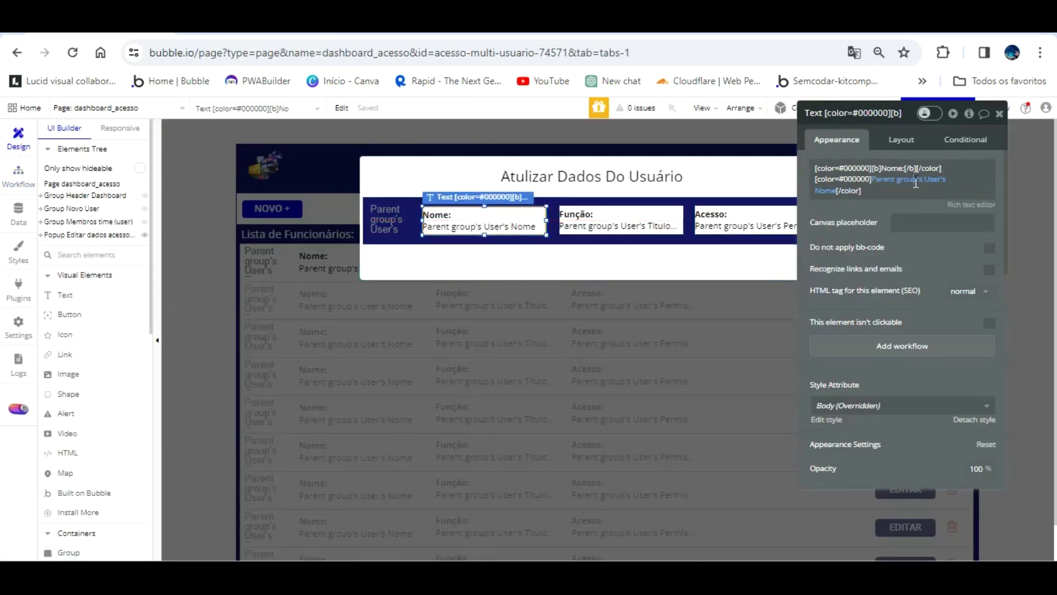
{"action": "left_click", "coordinate": [901, 139]}
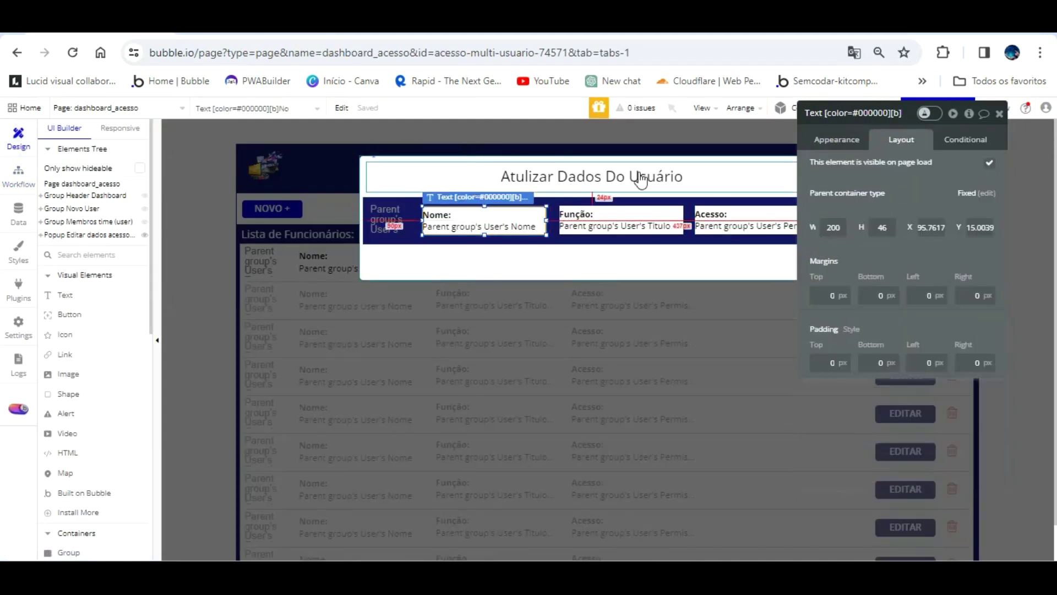
{"action": "left_click", "coordinate": [932, 359]}
{"action": "type", "text": "10"}
{"action": "left_click", "coordinate": [633, 220]}
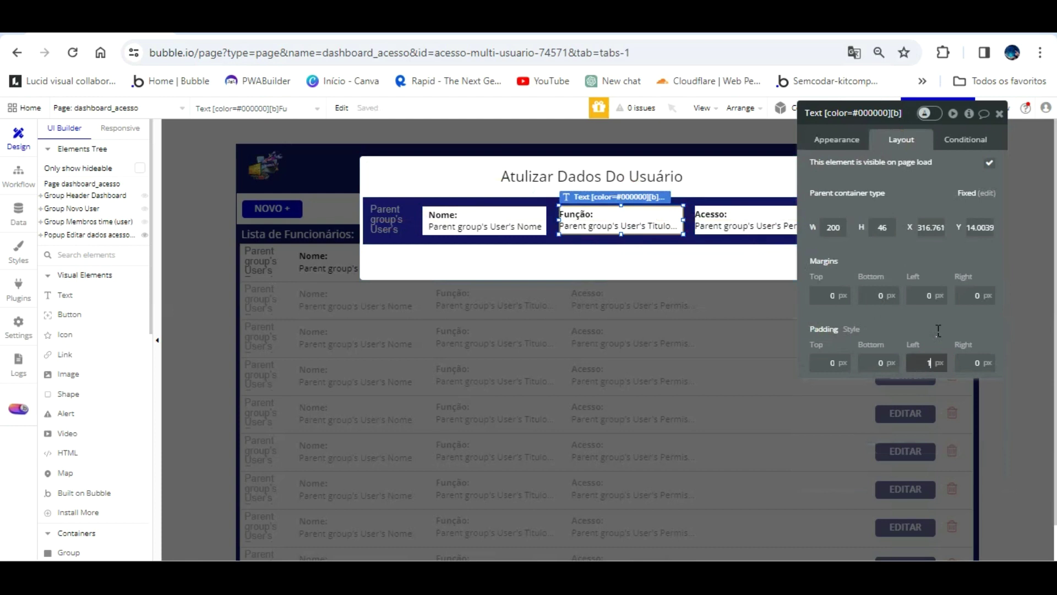
{"action": "left_click", "coordinate": [753, 219]}
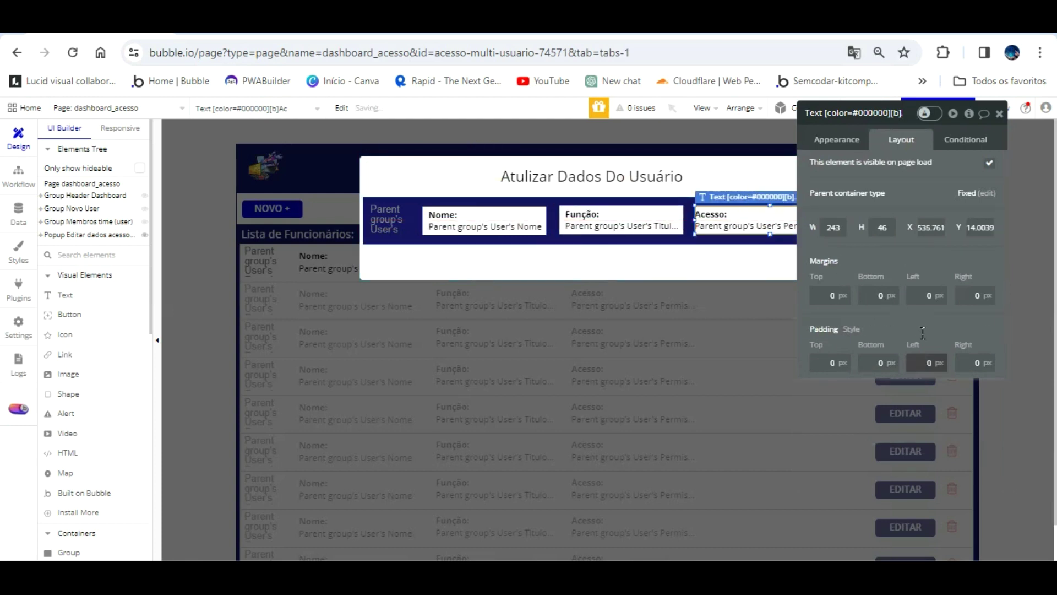
{"action": "type", "text": "10"}
- Draw a new button in the popup below the user fields
{"action": "left_click_drag", "start_coordinate": [931, 332], "coordinate": [983, 323]}
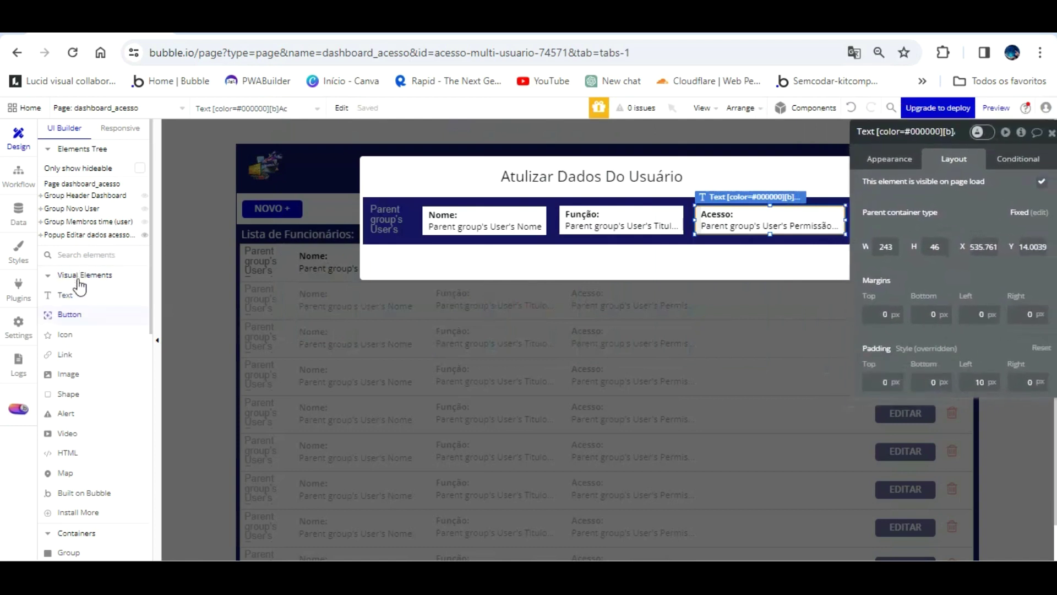
{"action": "left_click", "coordinate": [277, 304]}
{"action": "left_click_drag", "start_coordinate": [491, 249], "coordinate": [573, 270]}
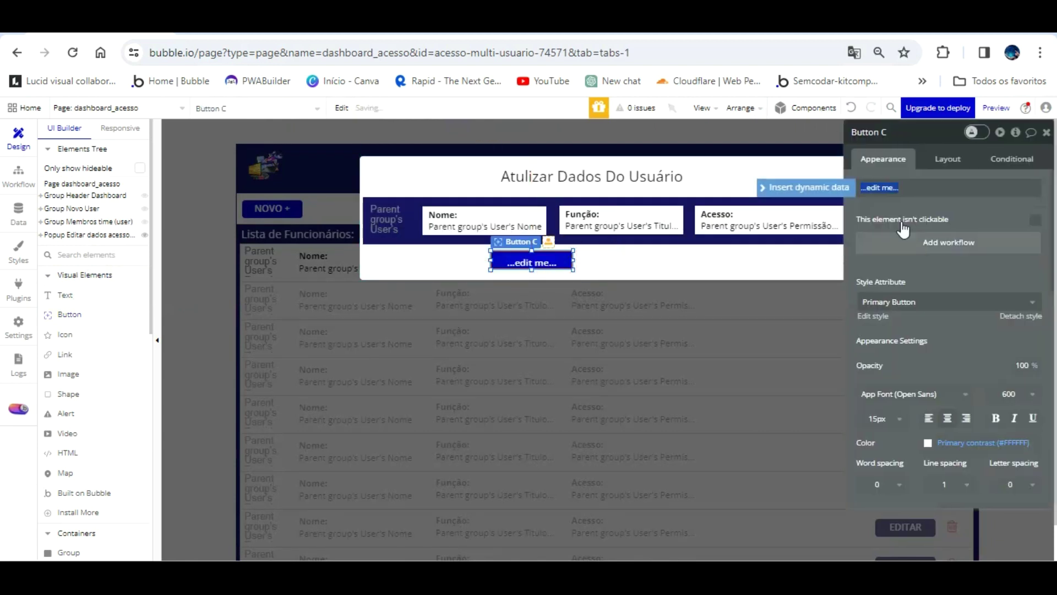
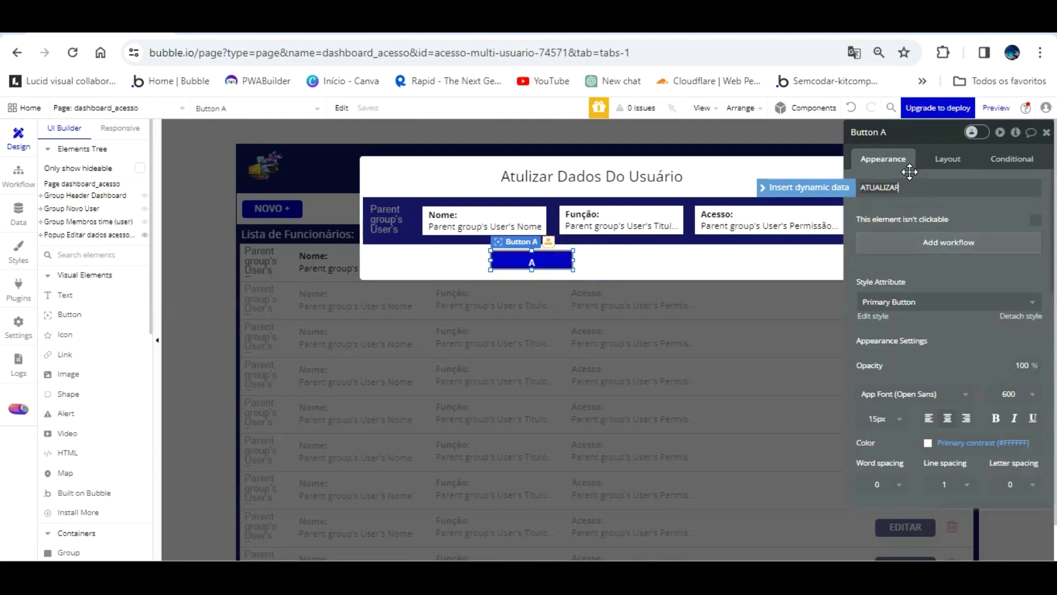
- Set the button text to ATUALIZAR and name it 'Button ATUALIZAR dados user'
{"action": "left_click", "coordinate": [939, 102]}
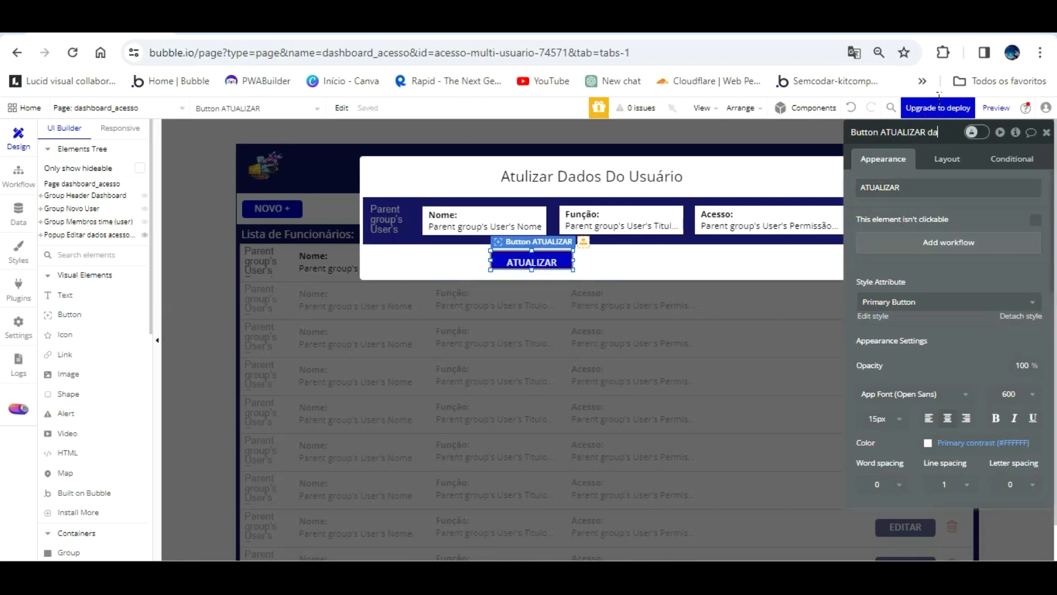
{"action": "type", "text": "s user"}
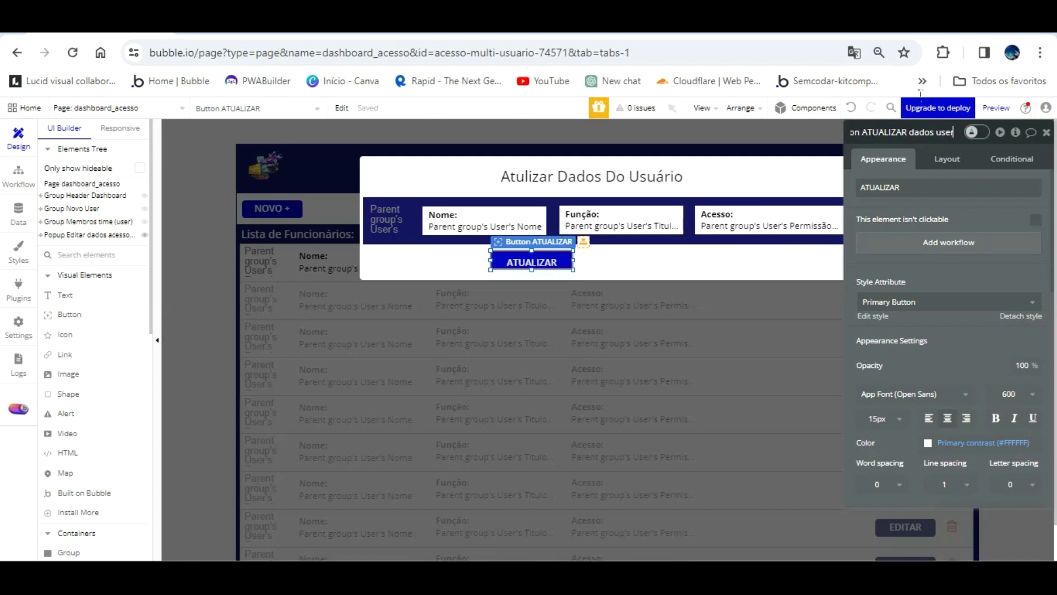
{"action": "left_click", "coordinate": [1012, 308]}
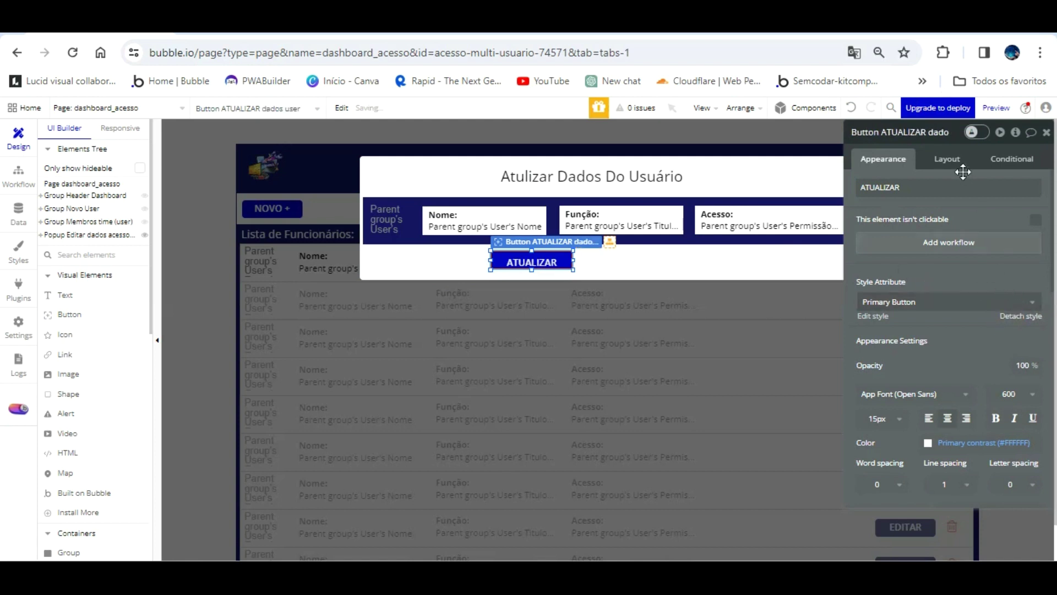
- Set all of the button's padding to 0 and narrow it to about 120 px wide
{"action": "left_click", "coordinate": [947, 158]}
{"action": "left_click", "coordinate": [876, 381]}
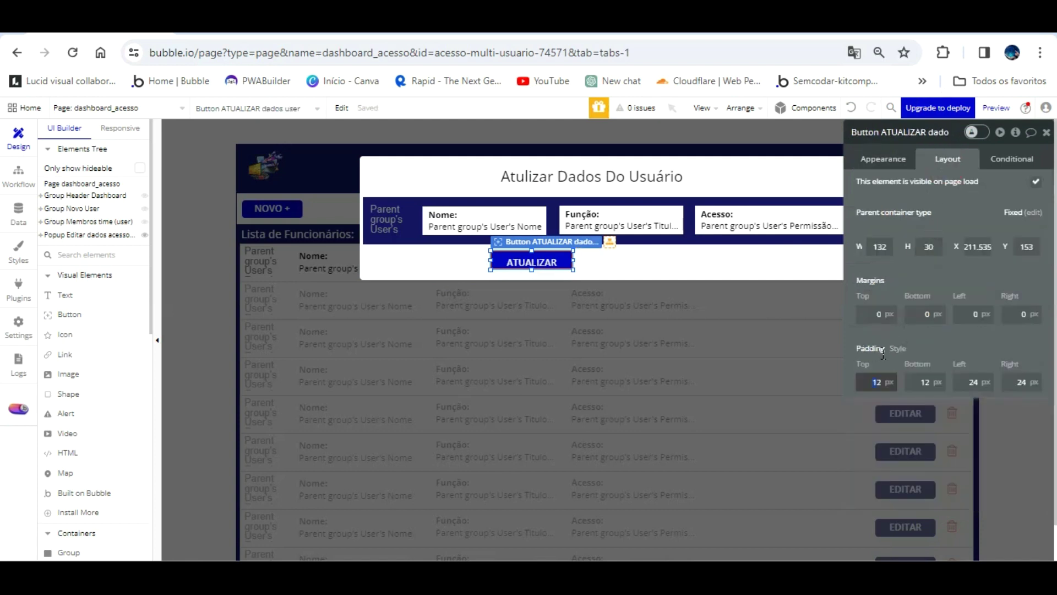
{"action": "key", "text": "Tab"}
{"action": "type", "text": "0"}
{"action": "key", "text": "Tab"}
{"action": "type", "text": "0"}
{"action": "key", "text": "Tab"}
{"action": "type", "text": "0"}
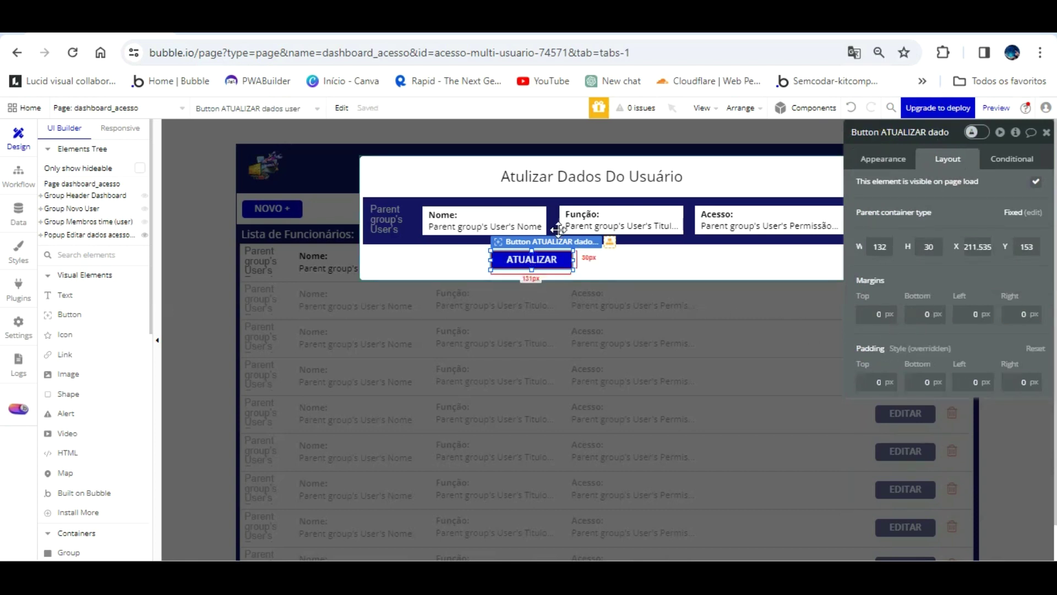
{"action": "left_click_drag", "start_coordinate": [571, 230], "coordinate": [593, 233]}
{"action": "left_click", "coordinate": [1001, 161]}
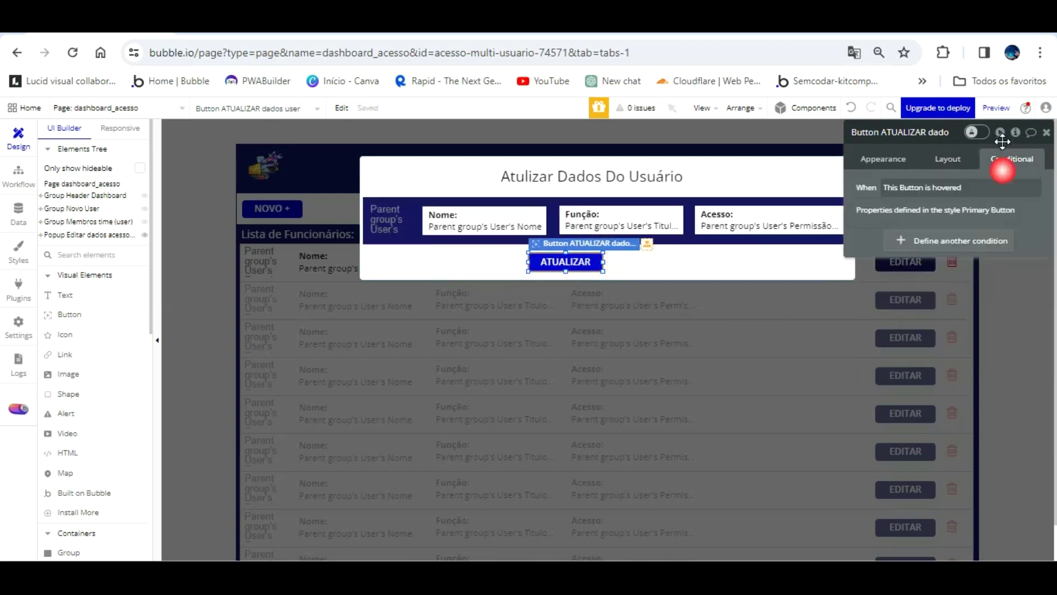
{"action": "left_click", "coordinate": [865, 162]}
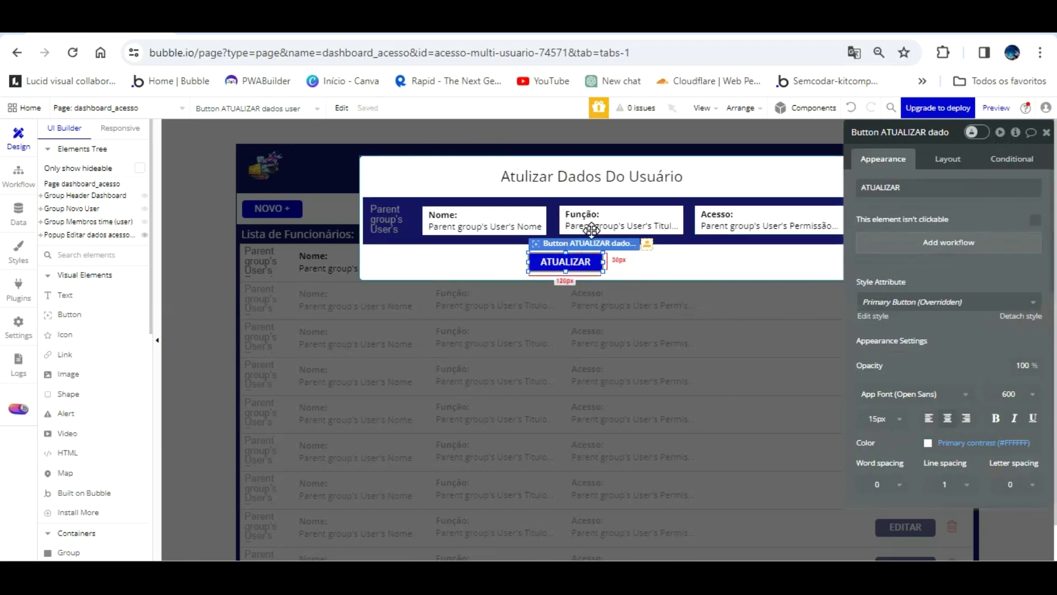
- Duplicate the button beside ATUALIZAR and relabel the copy CANCELAR
{"action": "left_click_drag", "start_coordinate": [591, 230], "coordinate": [690, 227]}
{"action": "mouse_move", "coordinate": [897, 219]}
{"action": "left_mouse_down"}
{"action": "mouse_move", "coordinate": [881, 352]}
{"action": "mouse_move", "coordinate": [925, 467]}
{"action": "mouse_move", "coordinate": [898, 258]}
{"action": "mouse_move", "coordinate": [878, 215]}
{"action": "left_mouse_up"}
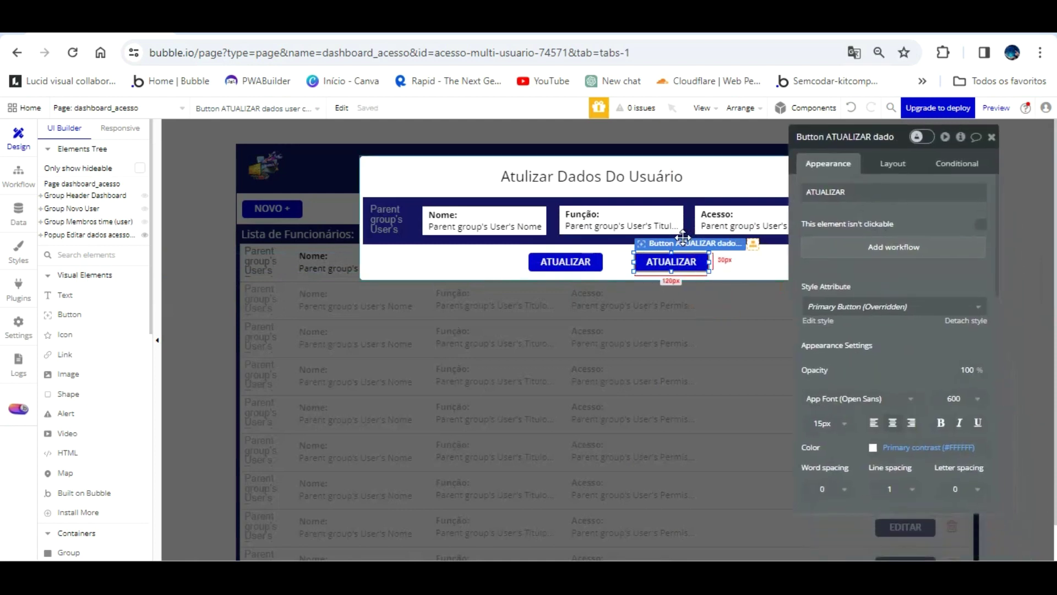
{"action": "double_click", "coordinate": [848, 193]}
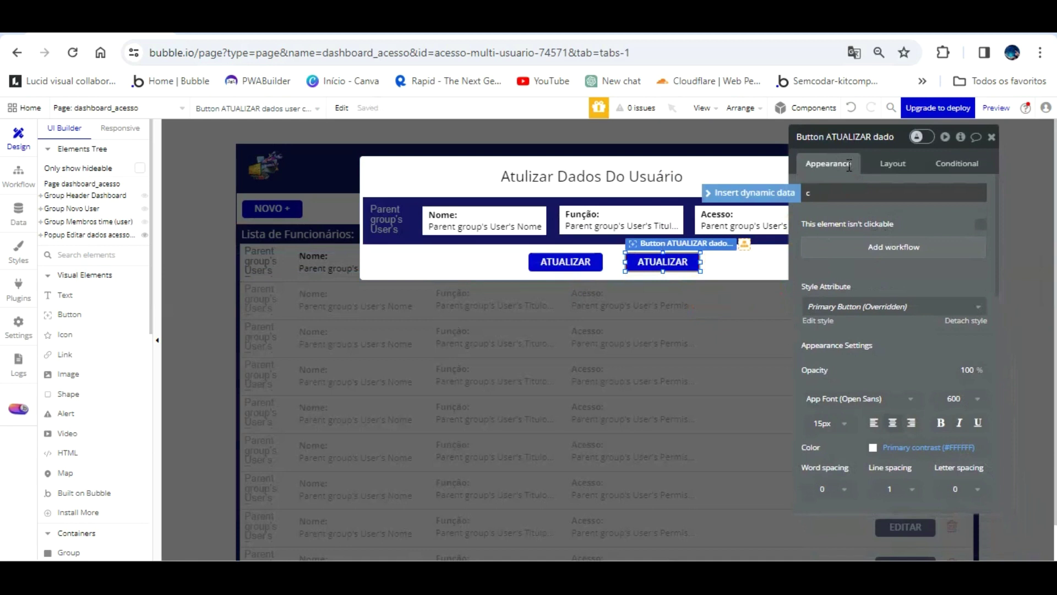
{"action": "type", "text": "CANCELAR"}
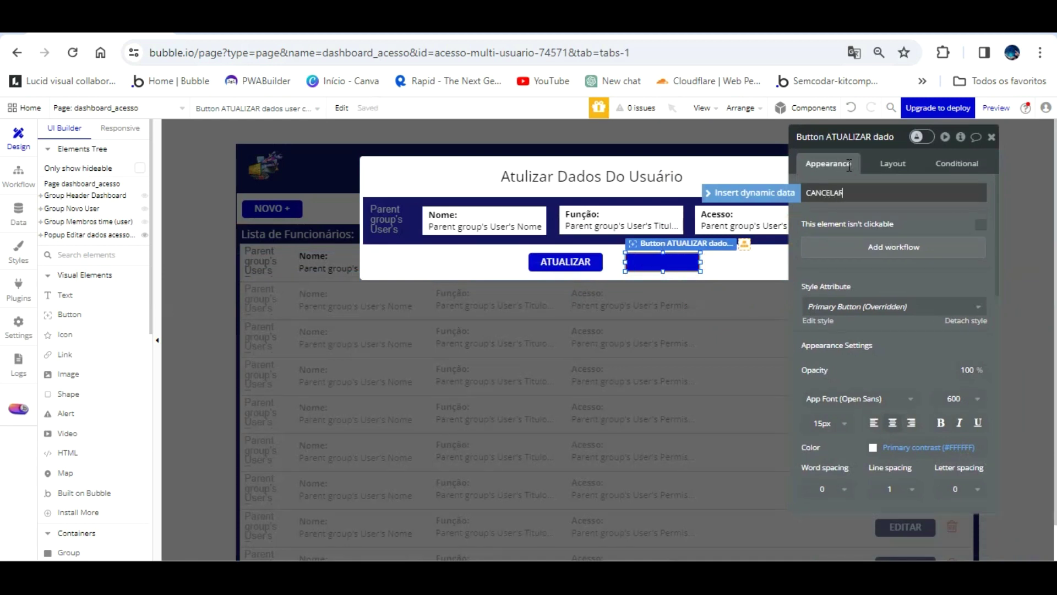
{"action": "left_click", "coordinate": [965, 320]}
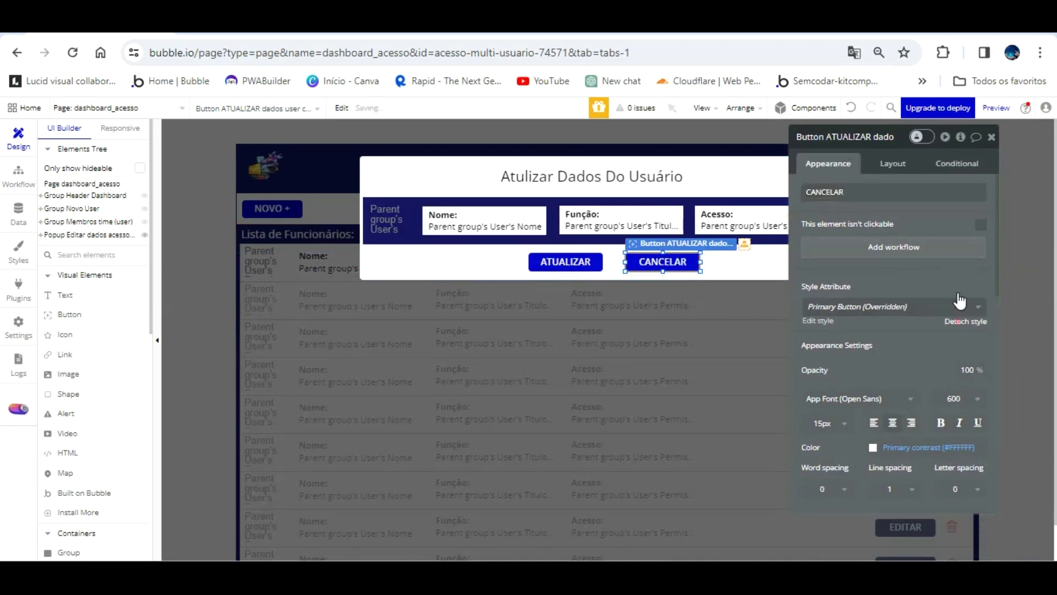
- Give the CANCELAR button a red Destructive background and add a click workflow for it
{"action": "left_click", "coordinate": [943, 163]}
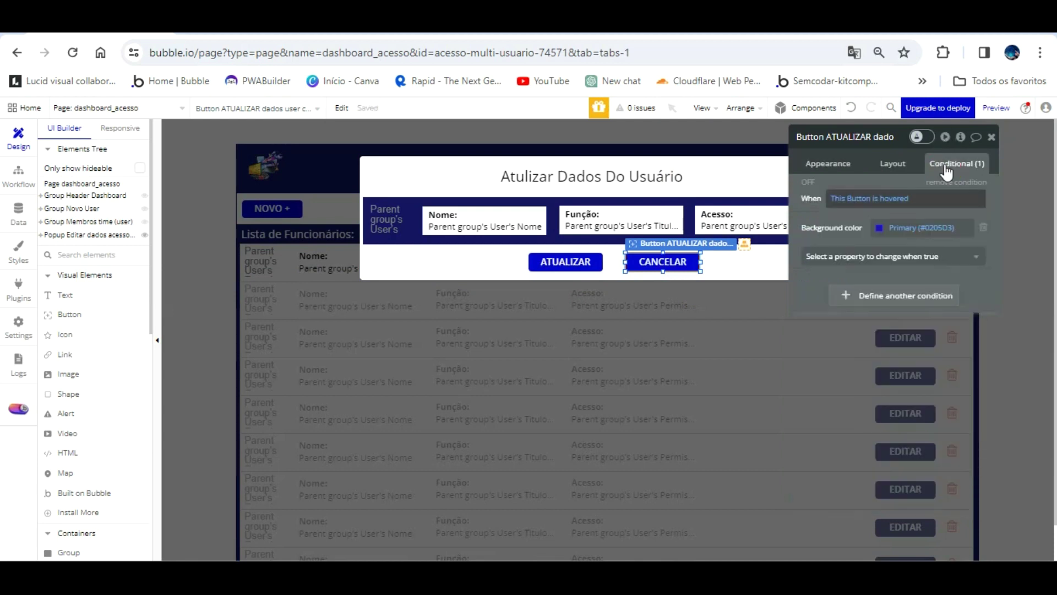
{"action": "left_click", "coordinate": [840, 164]}
{"action": "scroll", "coordinate": [866, 314], "scroll_direction": "down", "scroll_amount": 3}
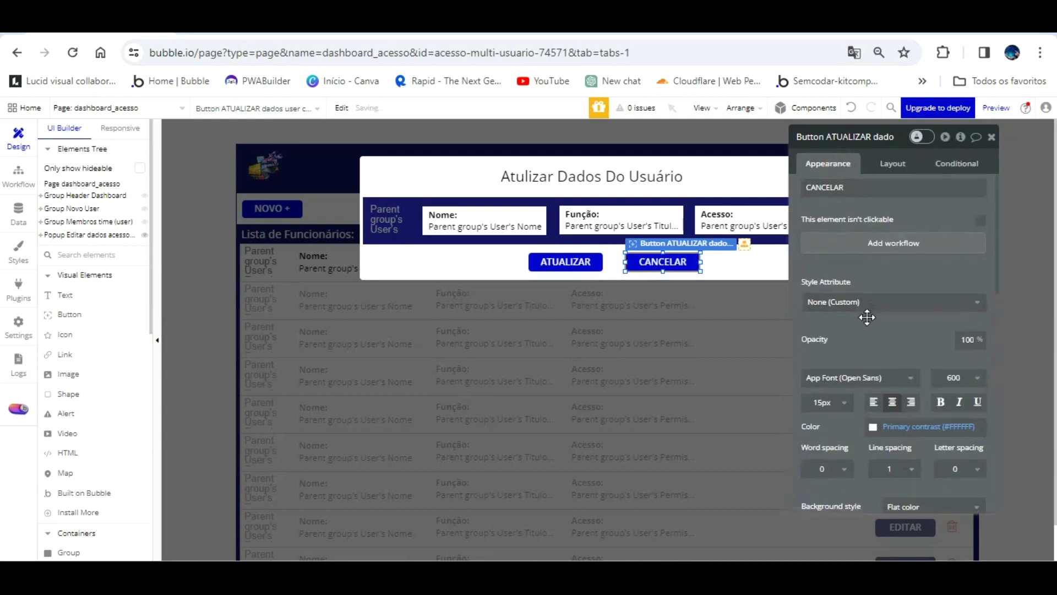
{"action": "left_click", "coordinate": [906, 458]}
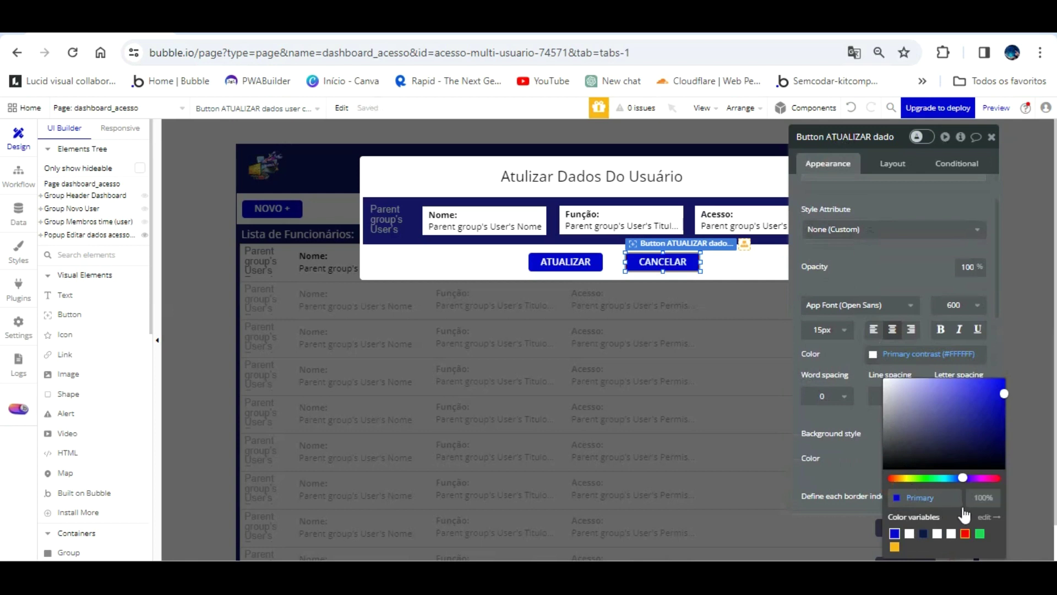
{"action": "left_click", "coordinate": [964, 532]}
{"action": "left_click", "coordinate": [869, 246]}
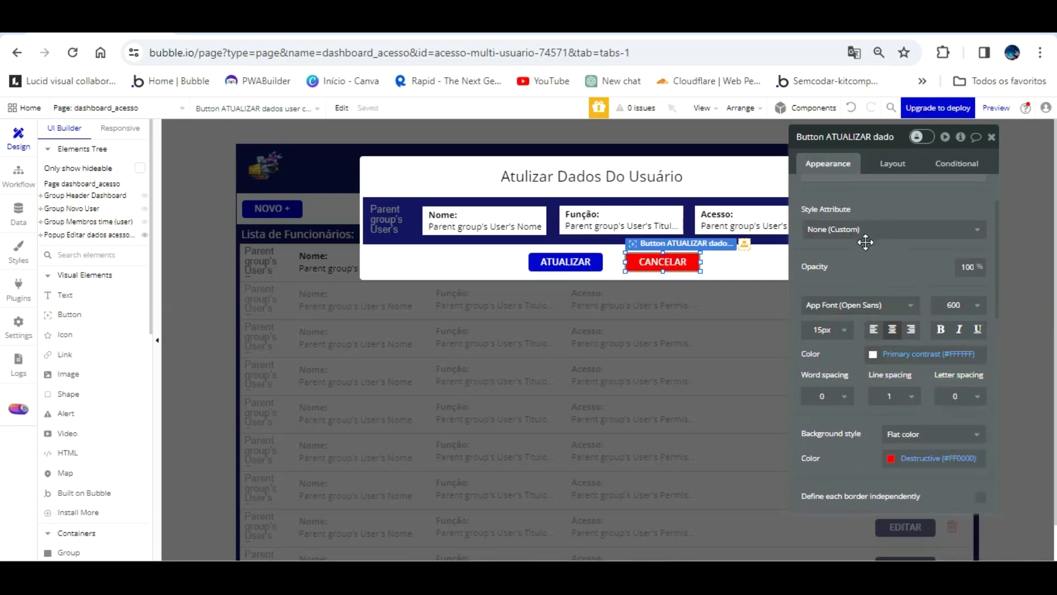
{"action": "scroll", "coordinate": [865, 242], "scroll_direction": "up", "scroll_amount": 3}
{"action": "left_click", "coordinate": [875, 245]}
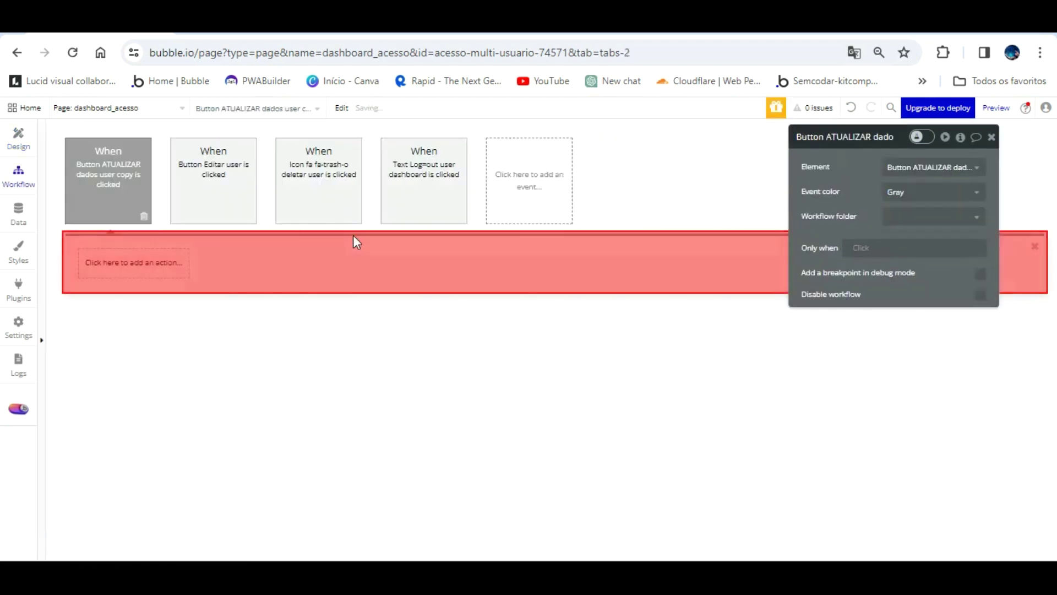
- Add a Hide 'Popup Editar dados acesso user' action to the CANCELAR workflow, then return to design
{"action": "left_click", "coordinate": [157, 263]}
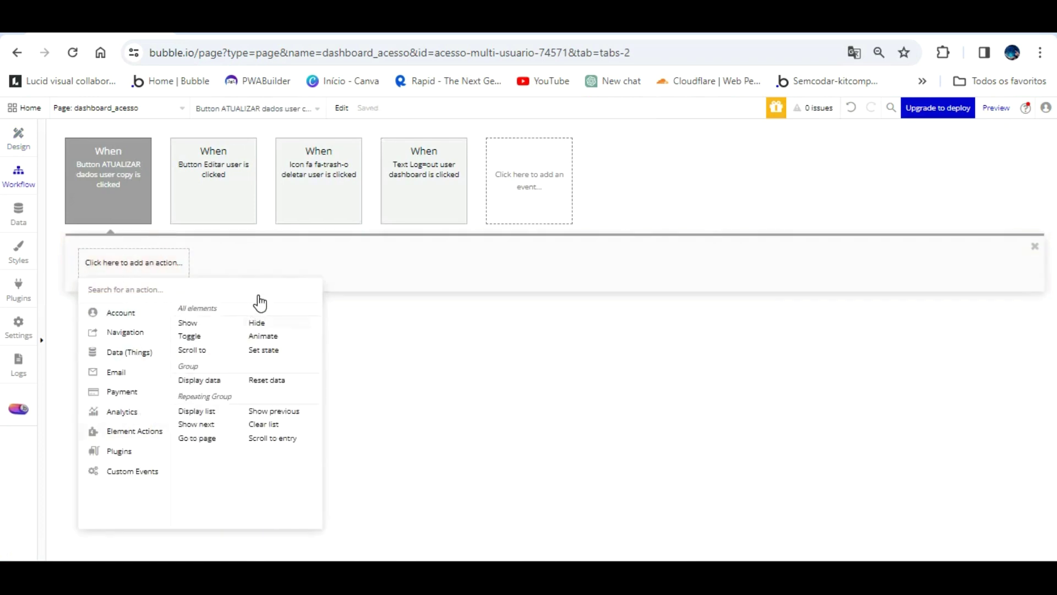
{"action": "left_click", "coordinate": [257, 323]}
{"action": "left_click", "coordinate": [943, 168]}
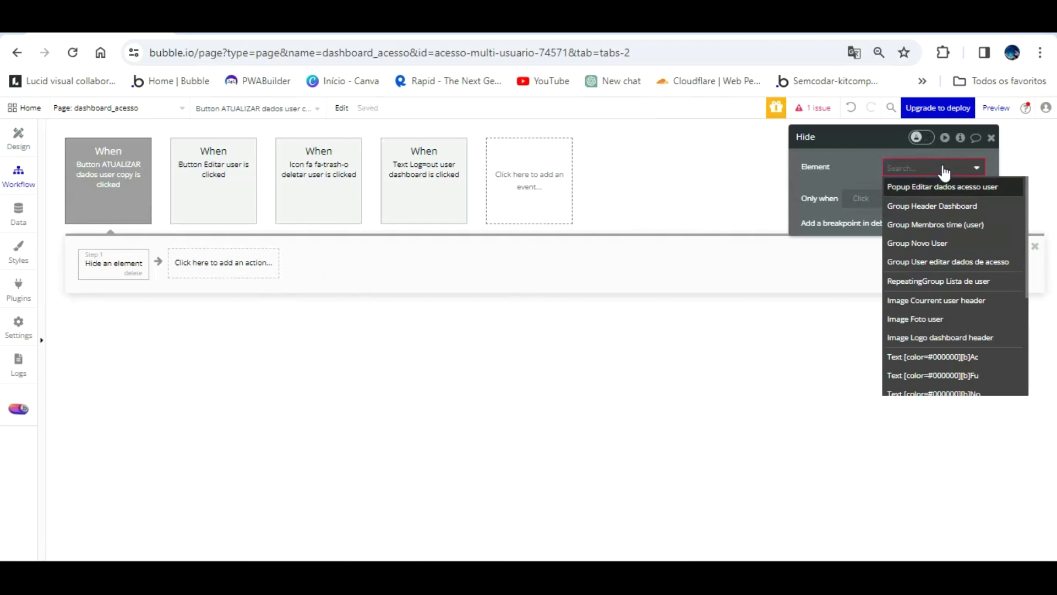
{"action": "left_click", "coordinate": [942, 187]}
{"action": "left_click", "coordinate": [18, 137]}
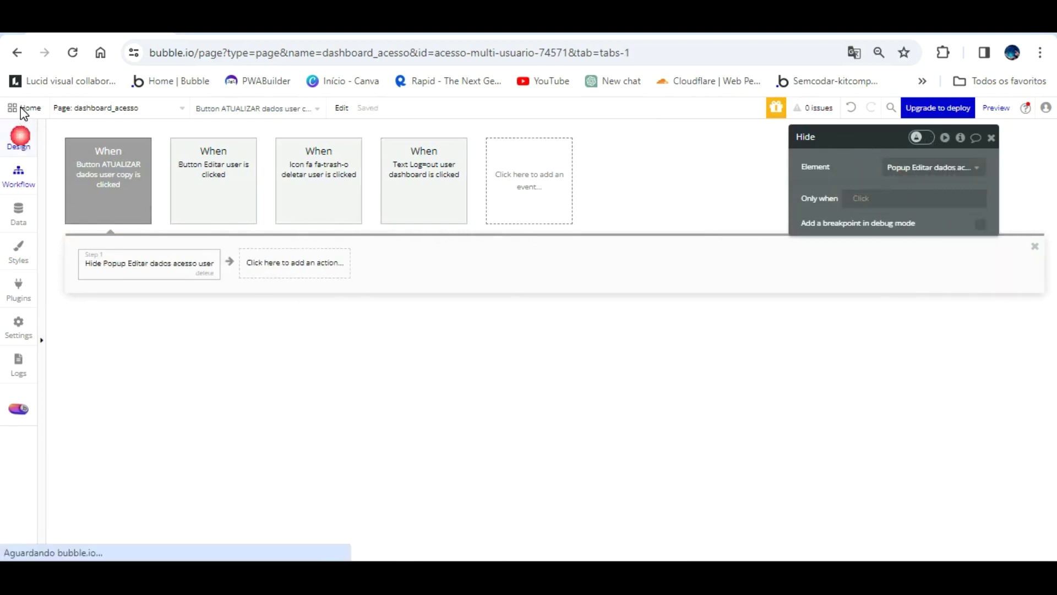
- Create an ATUALIZAR click workflow that makes changes to Parent group's User
{"action": "left_click", "coordinate": [565, 261]}
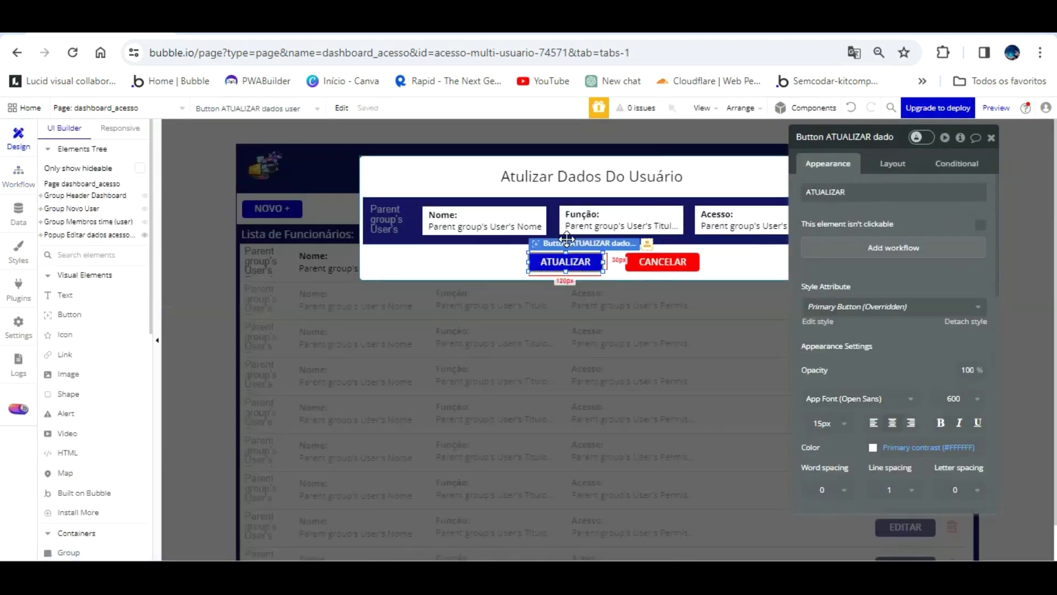
{"action": "left_click", "coordinate": [893, 247]}
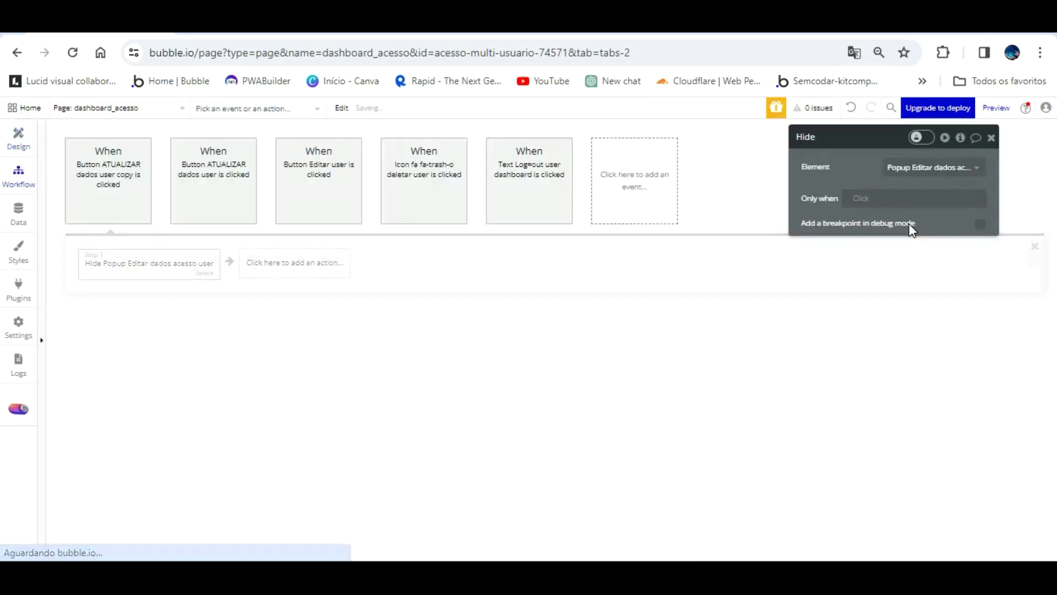
{"action": "left_click", "coordinate": [142, 256]}
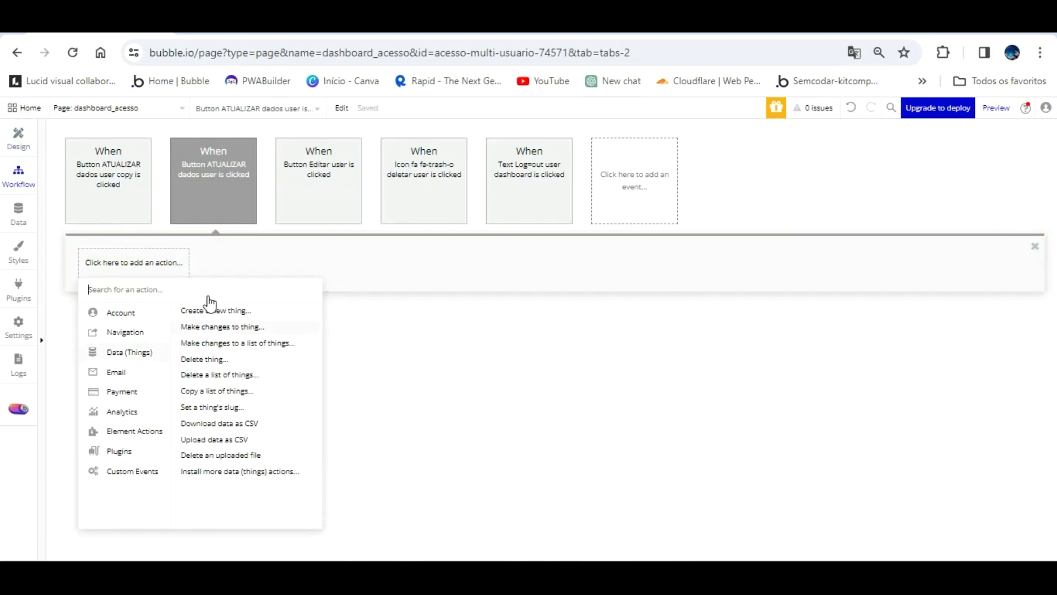
{"action": "left_click", "coordinate": [212, 327]}
{"action": "left_click", "coordinate": [905, 166]}
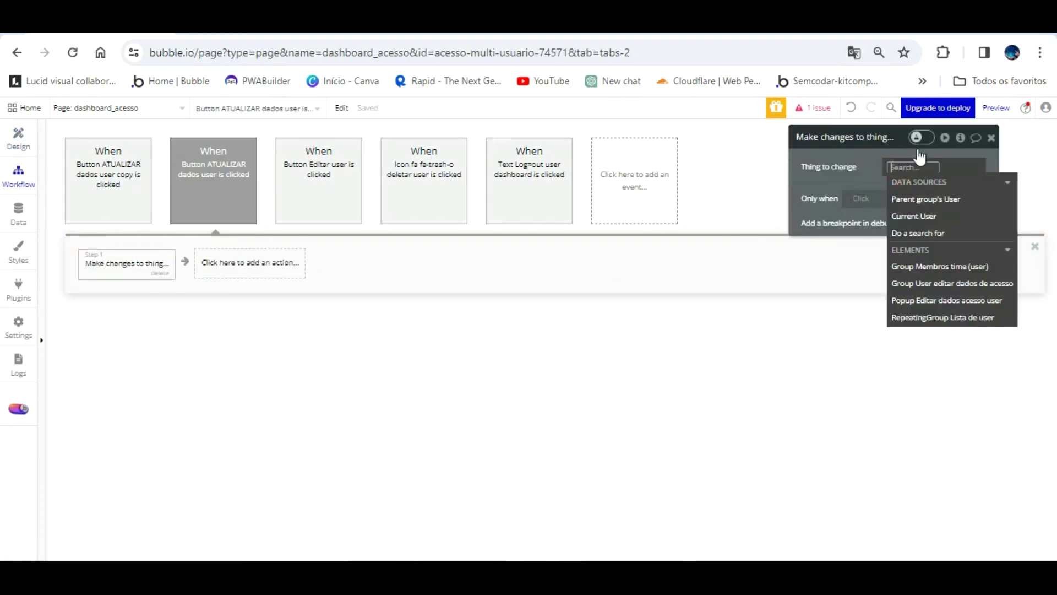
{"action": "left_click", "coordinate": [926, 199]}
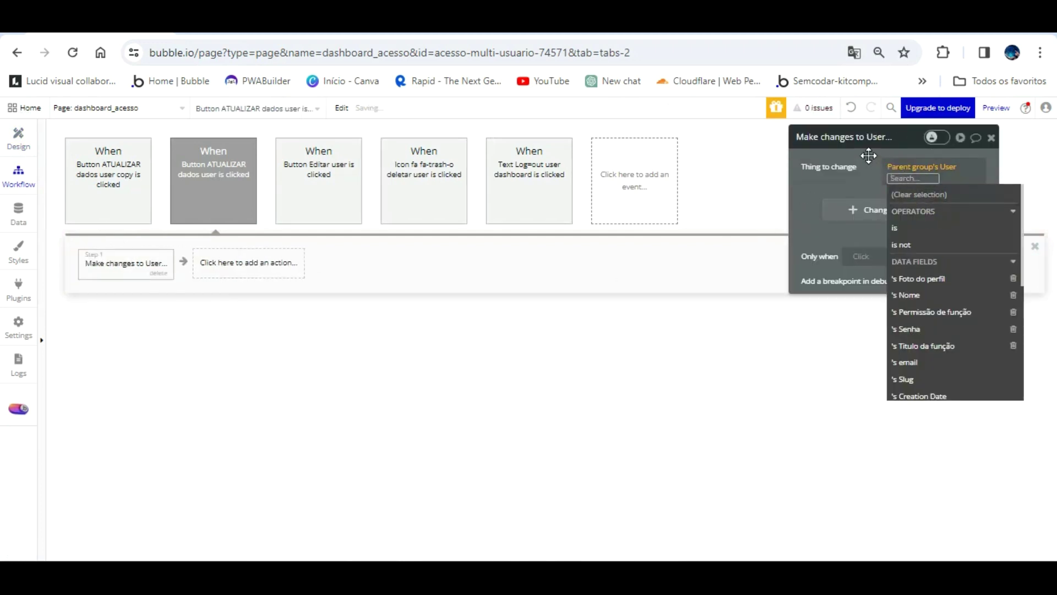
- Set Foto do perfil to Parent group's User's Foto do perfil, then return to design
{"action": "left_click", "coordinate": [869, 184]}
{"action": "left_click", "coordinate": [964, 223]}
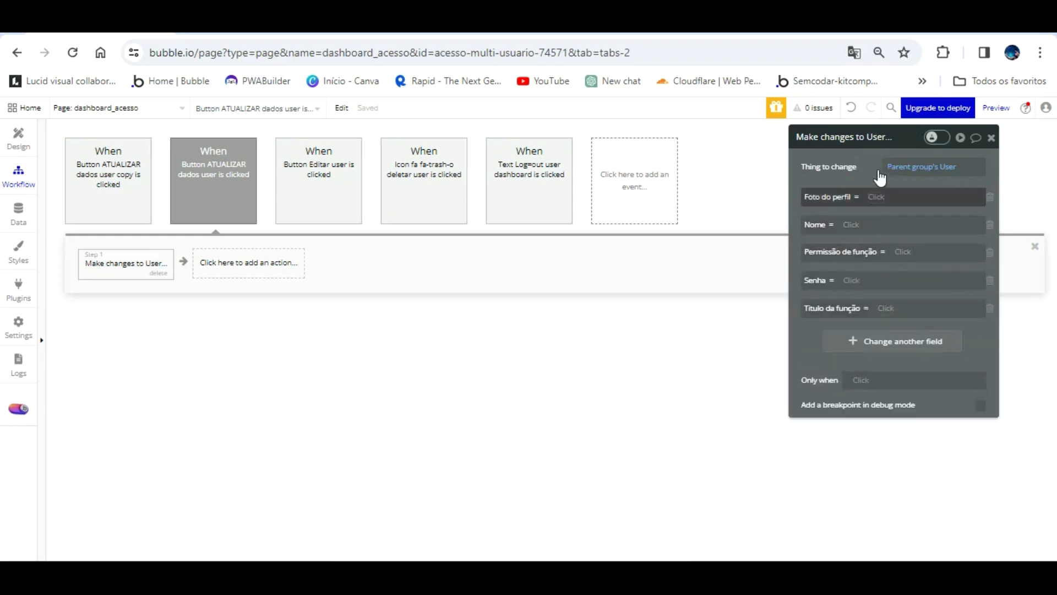
{"action": "left_click", "coordinate": [877, 196]}
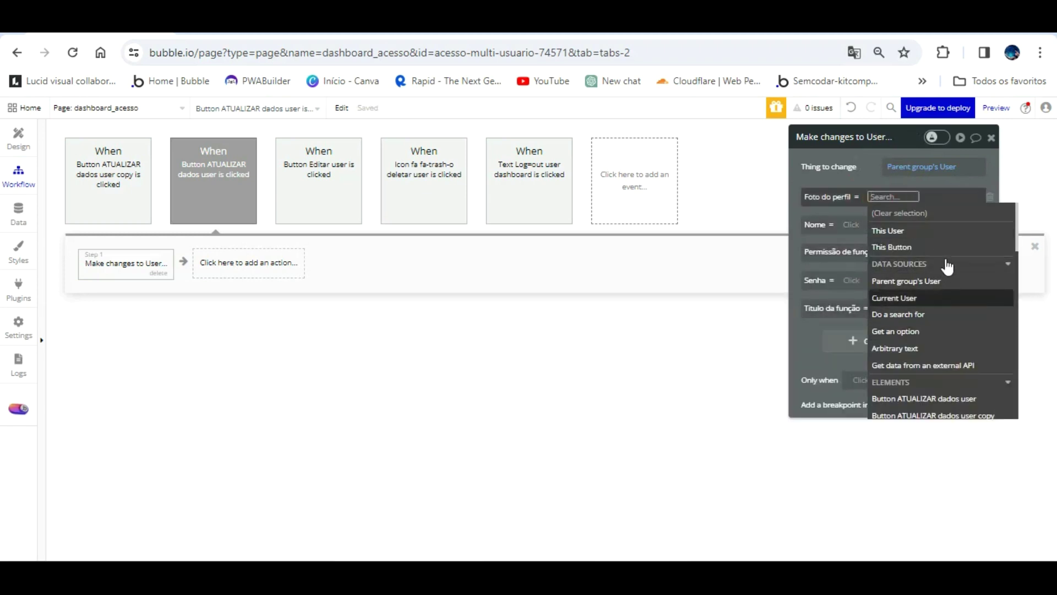
{"action": "left_click", "coordinate": [943, 282]}
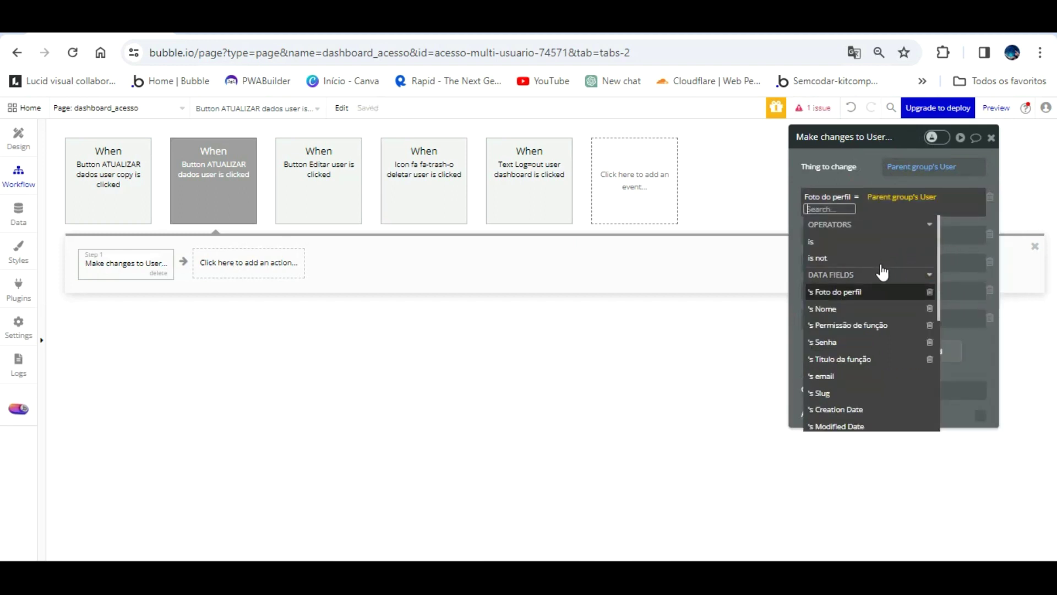
{"action": "left_click", "coordinate": [880, 292]}
{"action": "left_click", "coordinate": [877, 171]}
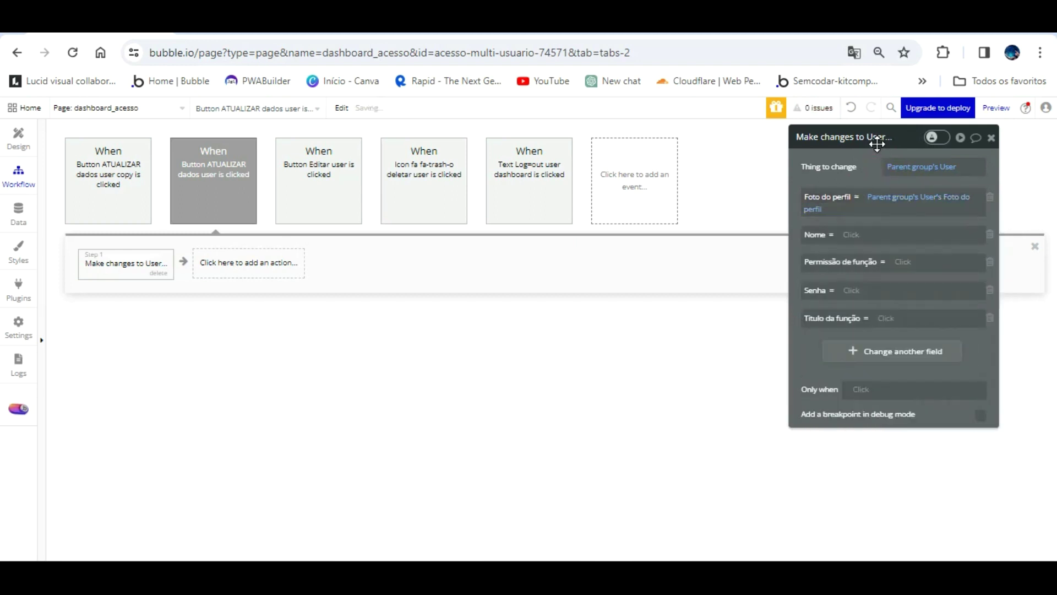
{"action": "left_click", "coordinate": [19, 137]}
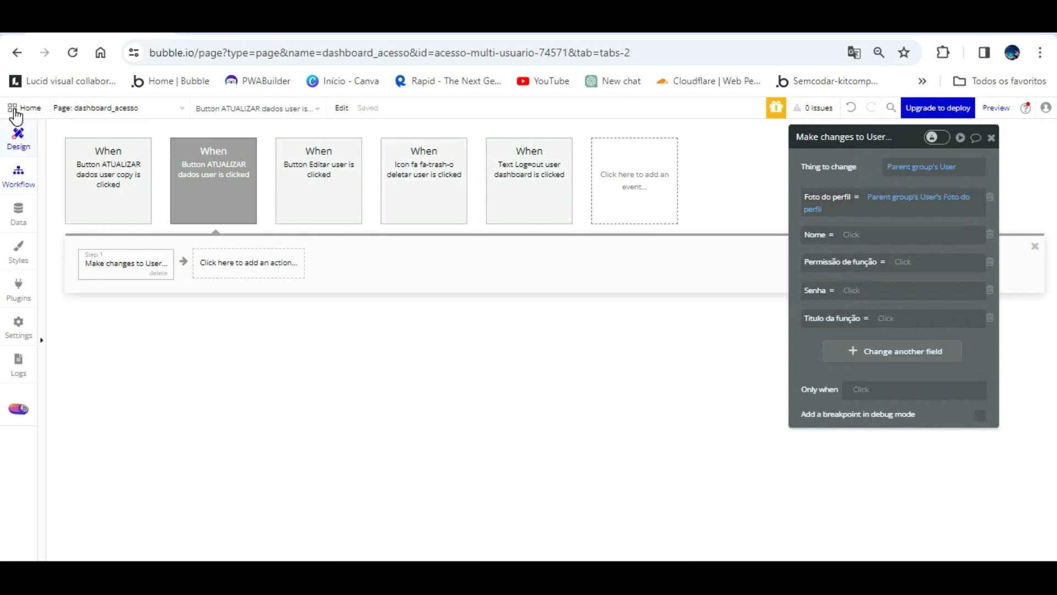
- Delete the popup's Acesso text and draw a dropdown in its place
{"action": "left_click_drag", "start_coordinate": [830, 226], "coordinate": [243, 215]}
{"action": "left_click", "coordinate": [745, 187]}
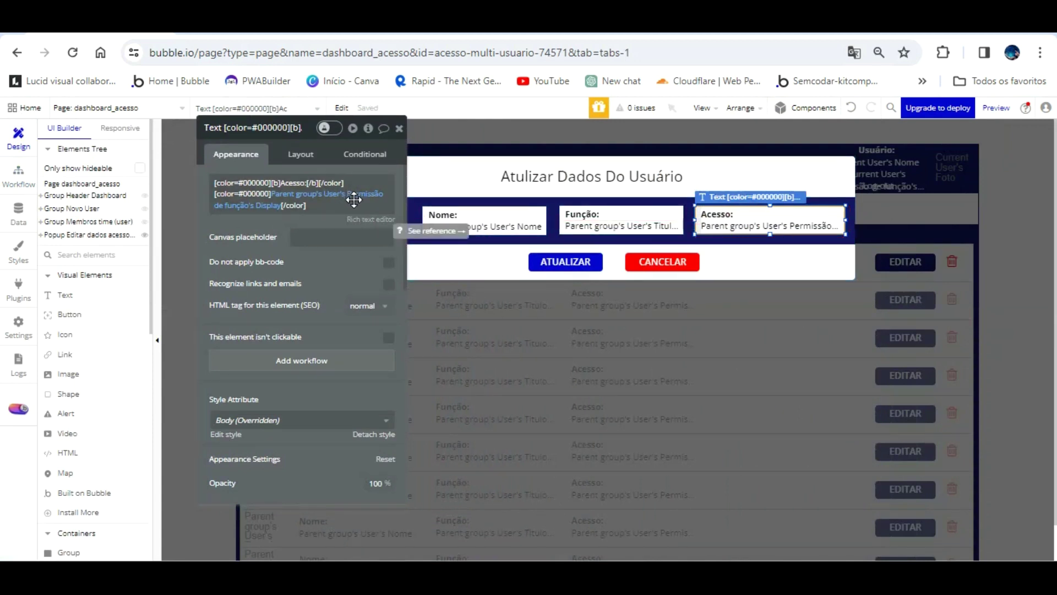
{"action": "key", "text": "Delete"}
{"action": "scroll", "coordinate": [89, 408], "scroll_direction": "down", "scroll_amount": 4}
{"action": "scroll", "coordinate": [101, 443], "scroll_direction": "down", "scroll_amount": 3}
{"action": "left_click", "coordinate": [99, 385]}
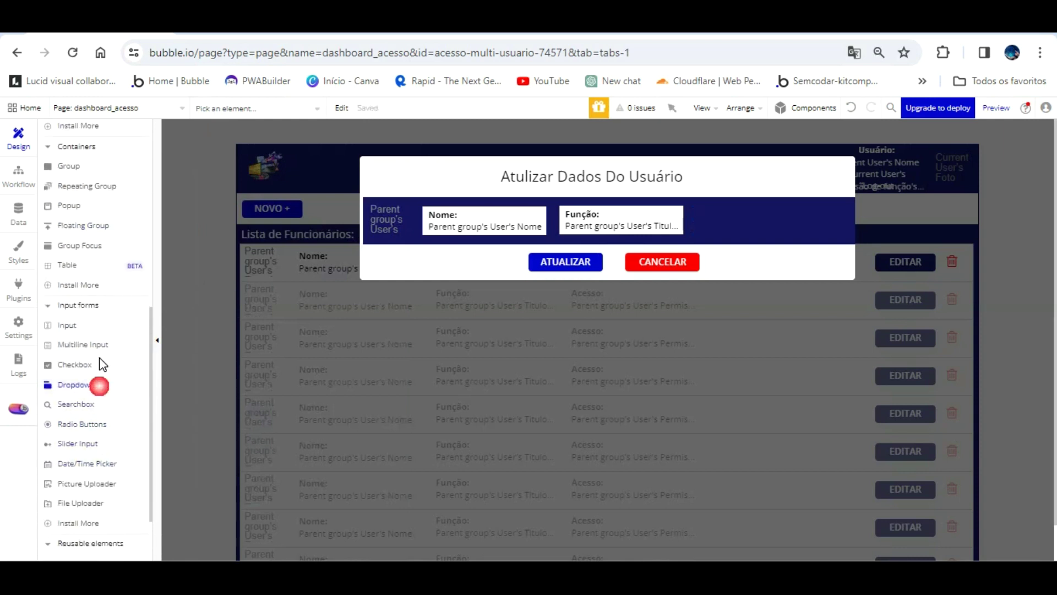
{"action": "mouse_move", "coordinate": [767, 190]}
{"action": "left_mouse_down"}
{"action": "mouse_move", "coordinate": [829, 217]}
{"action": "mouse_move", "coordinate": [837, 237]}
{"action": "left_mouse_up"}
- Size the new dropdown to 200 px wide and 40 px high
{"action": "left_click", "coordinate": [629, 218]}
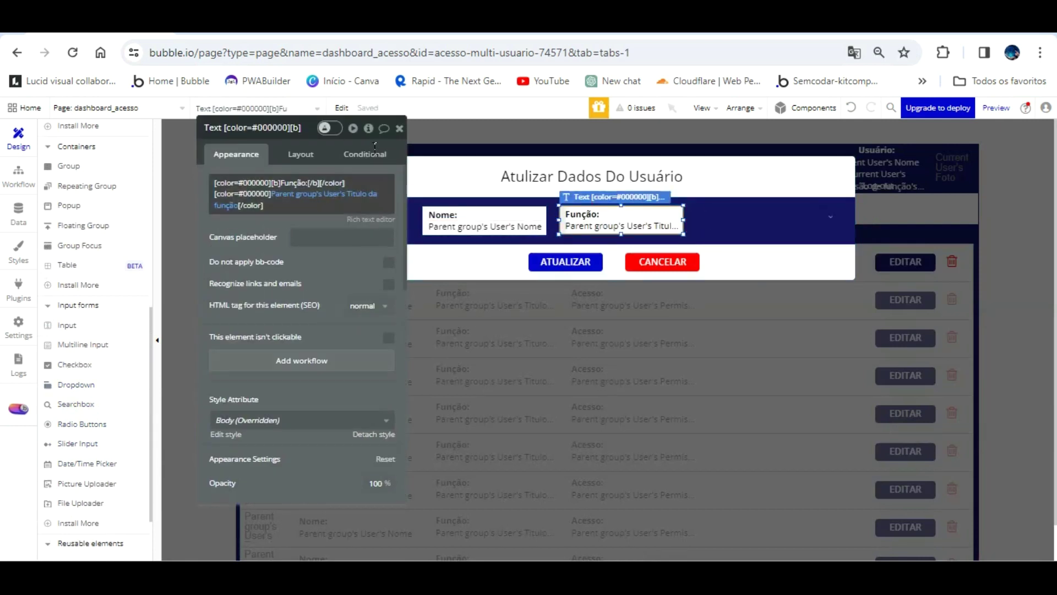
{"action": "left_click", "coordinate": [301, 155]}
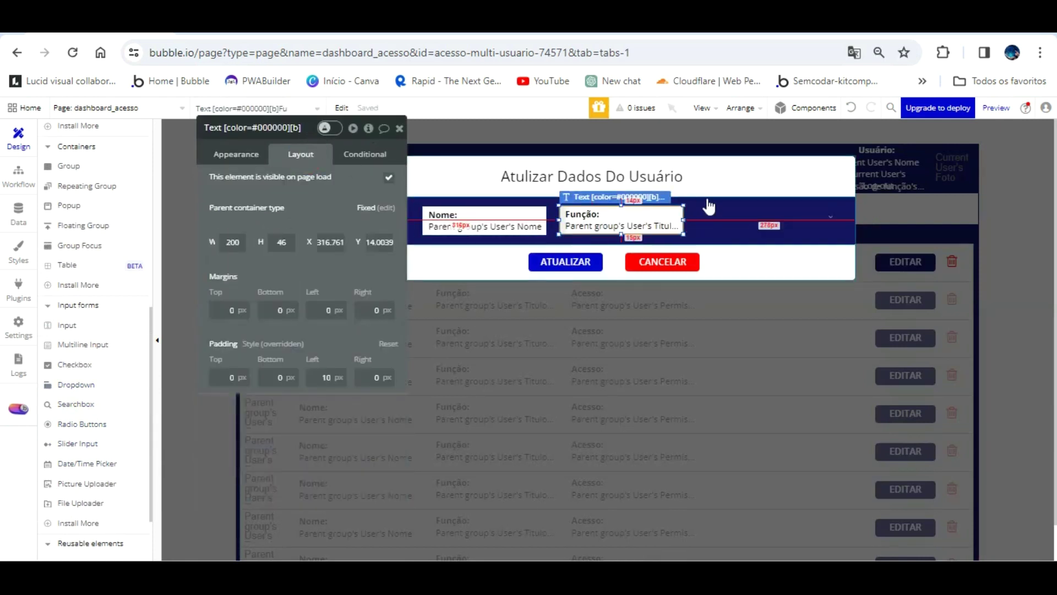
{"action": "left_click", "coordinate": [495, 212]}
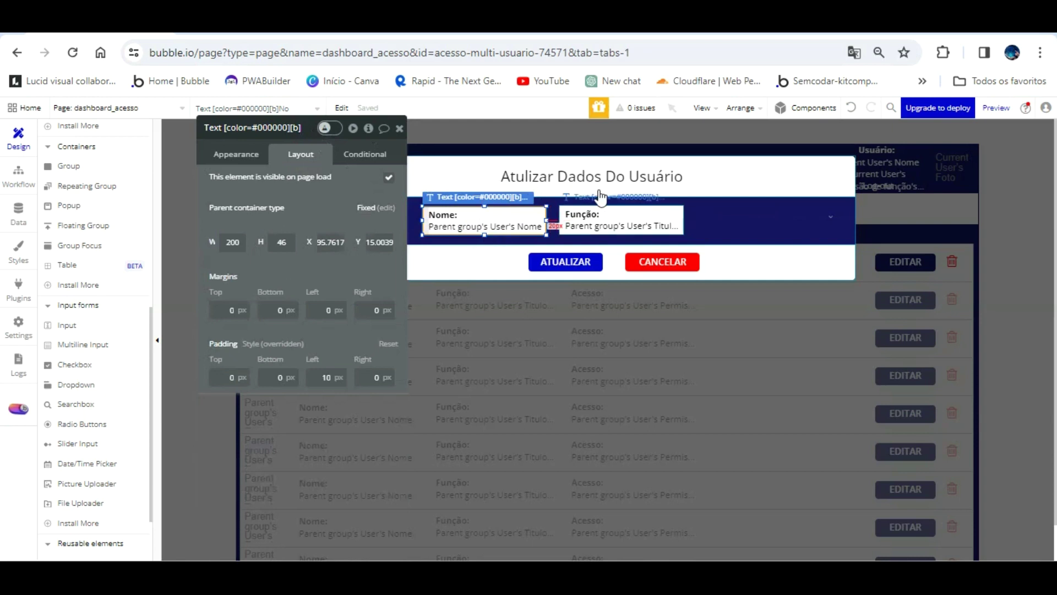
{"action": "left_click", "coordinate": [606, 218]}
{"action": "left_click", "coordinate": [711, 217]}
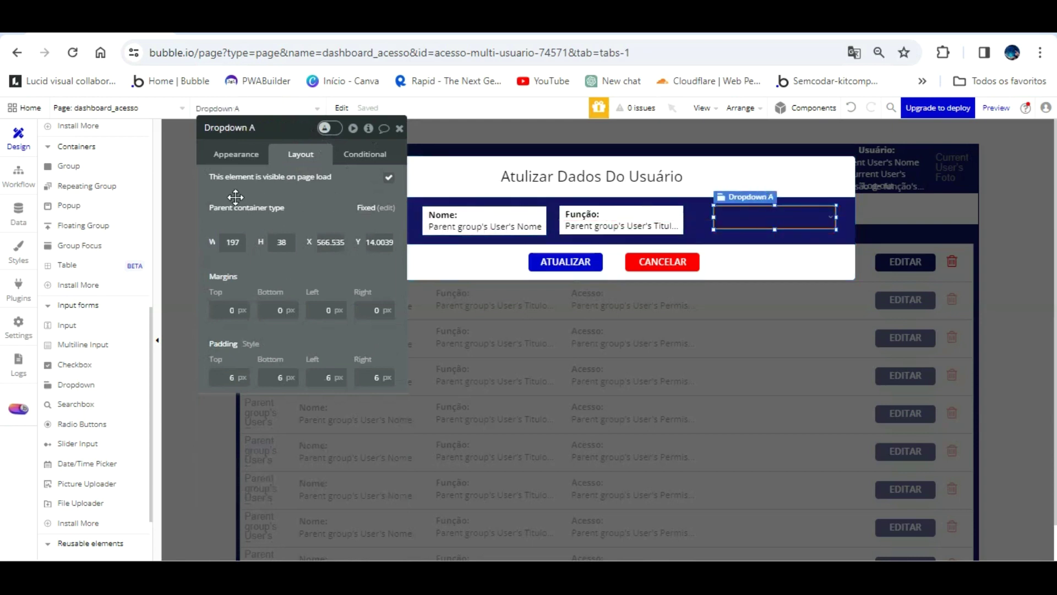
{"action": "type", "text": "200"}
{"action": "key", "text": "Tab"}
{"action": "left_click_drag", "start_coordinate": [291, 244], "coordinate": [262, 244]}
{"action": "type", "text": "40"}
{"action": "left_click", "coordinate": [295, 211]}
- Rename the dropdown for the user's access level
{"action": "left_click", "coordinate": [282, 125]}
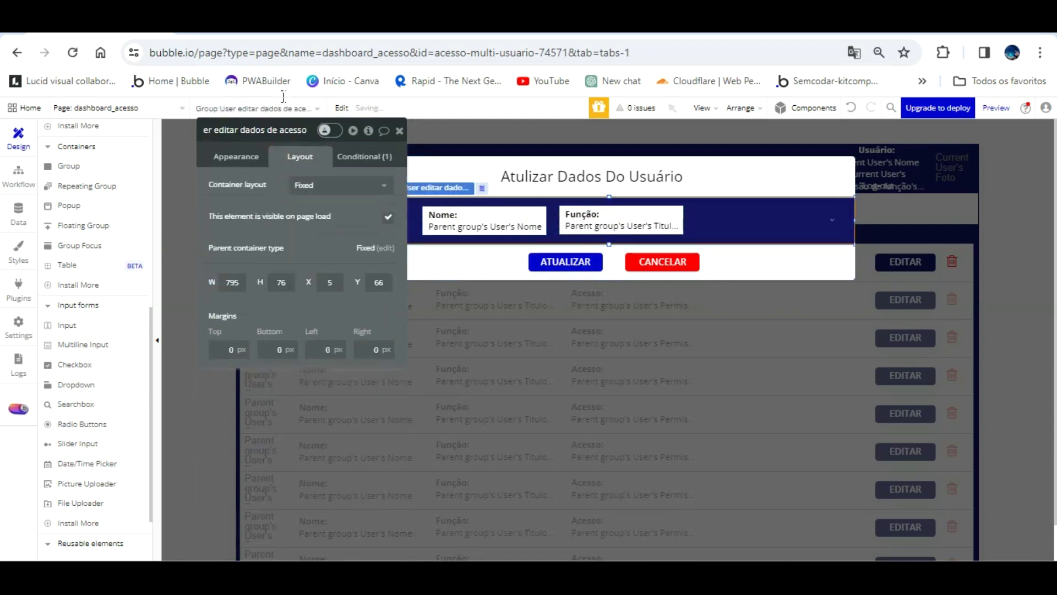
{"action": "left_click", "coordinate": [752, 215]}
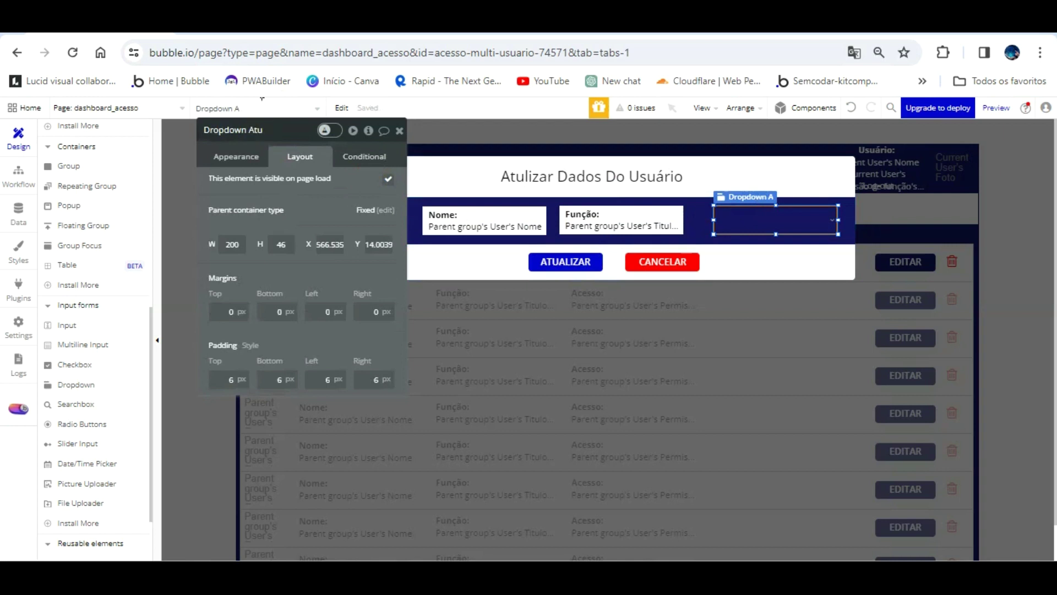
{"action": "type", "text": "sso user"}
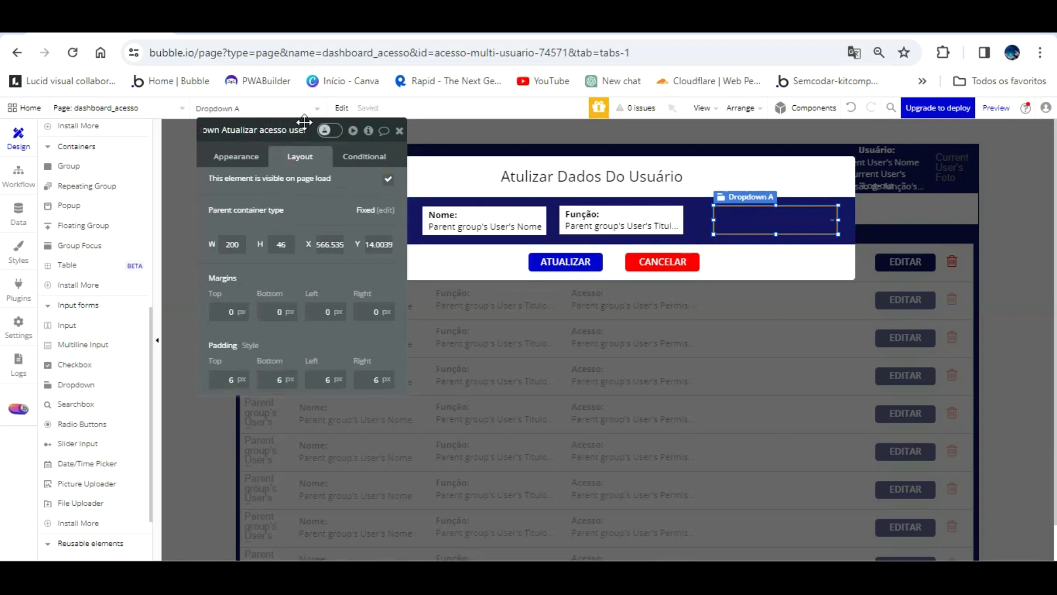
{"action": "left_click", "coordinate": [307, 210]}
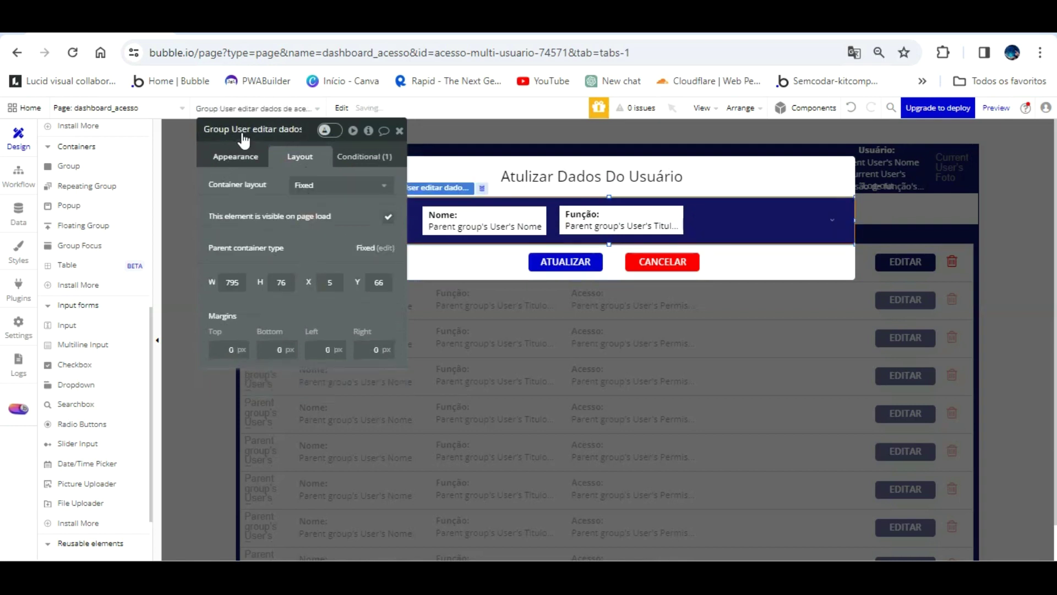
- Set the dropdown's placeholder to 'Selecione acesso'
{"action": "left_click", "coordinate": [241, 158]}
{"action": "left_click", "coordinate": [361, 157]}
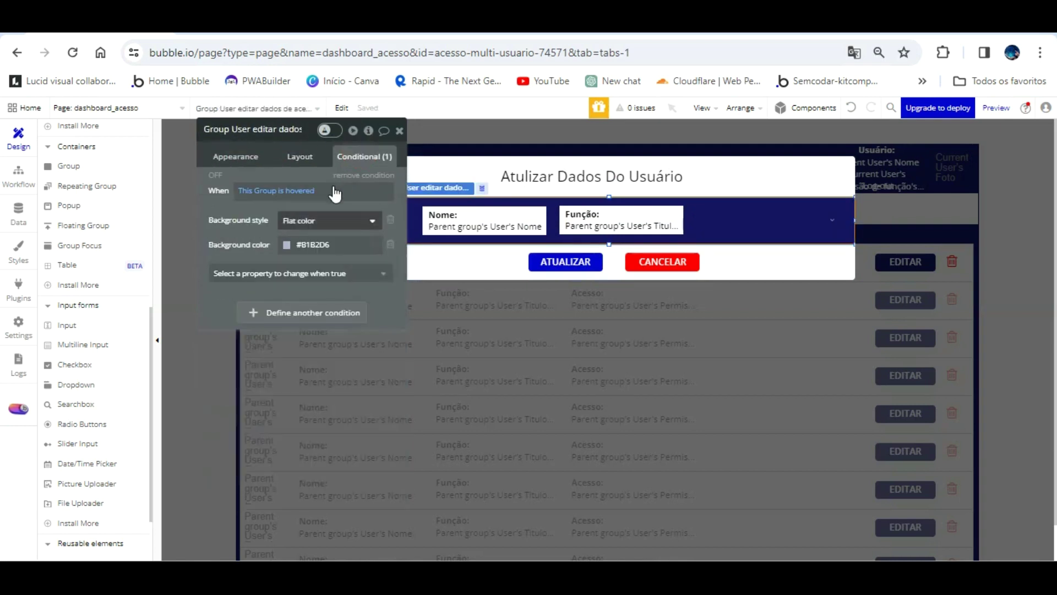
{"action": "left_click", "coordinate": [730, 211]}
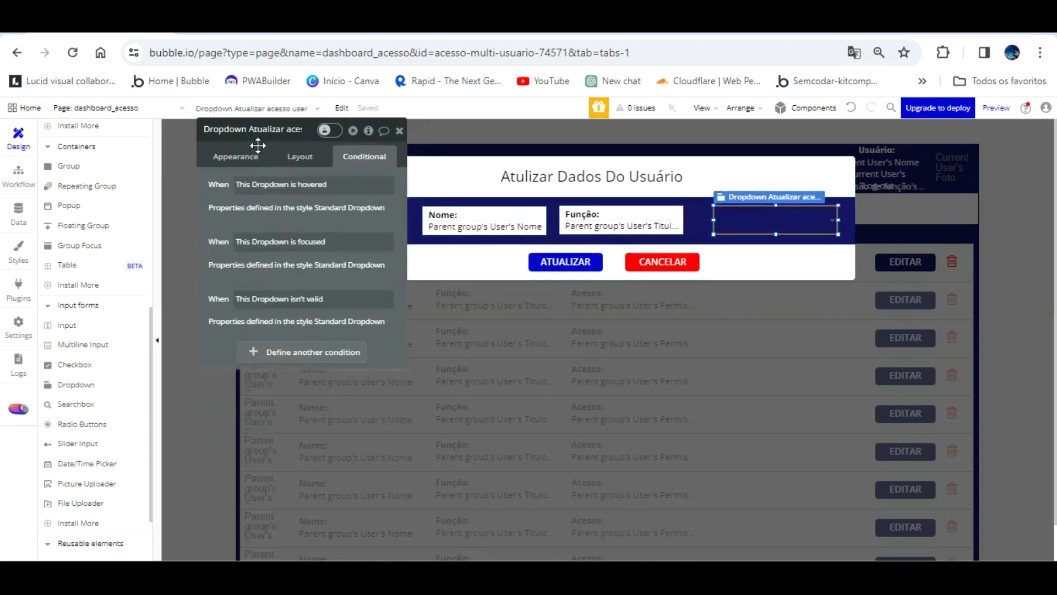
{"action": "left_click", "coordinate": [236, 156]}
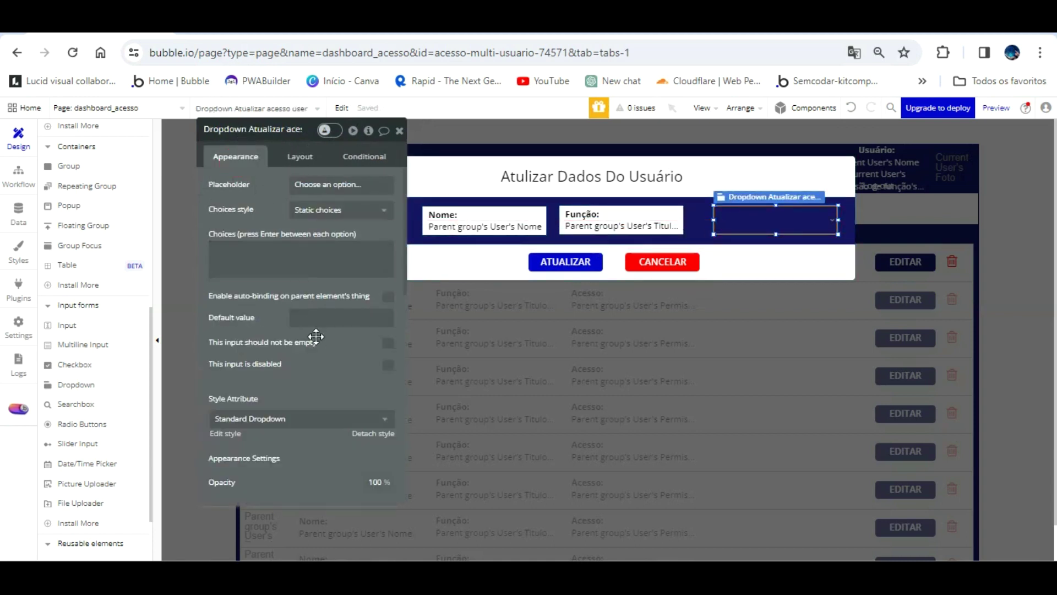
{"action": "left_click", "coordinate": [366, 210]}
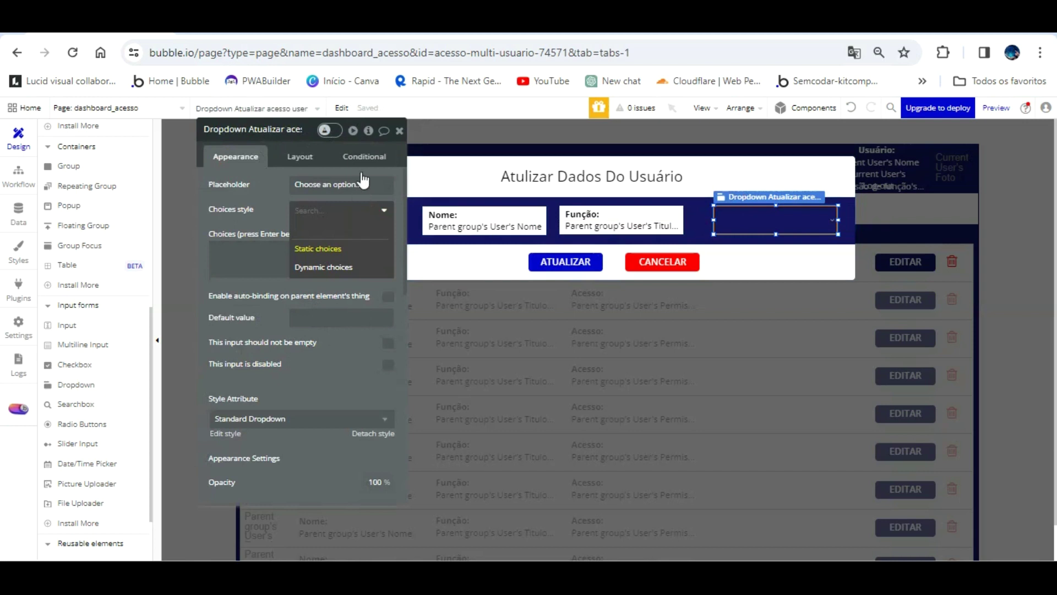
{"action": "left_click", "coordinate": [368, 185]}
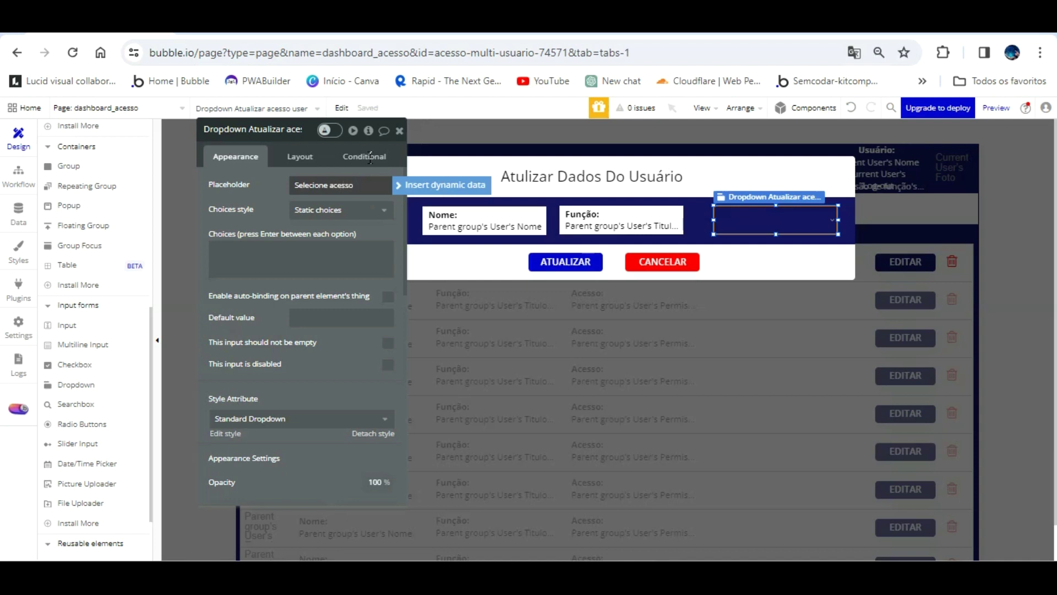
- Fill the dropdown with all Acesso função options captioned by Display, and make it required
{"action": "left_click", "coordinate": [358, 209]}
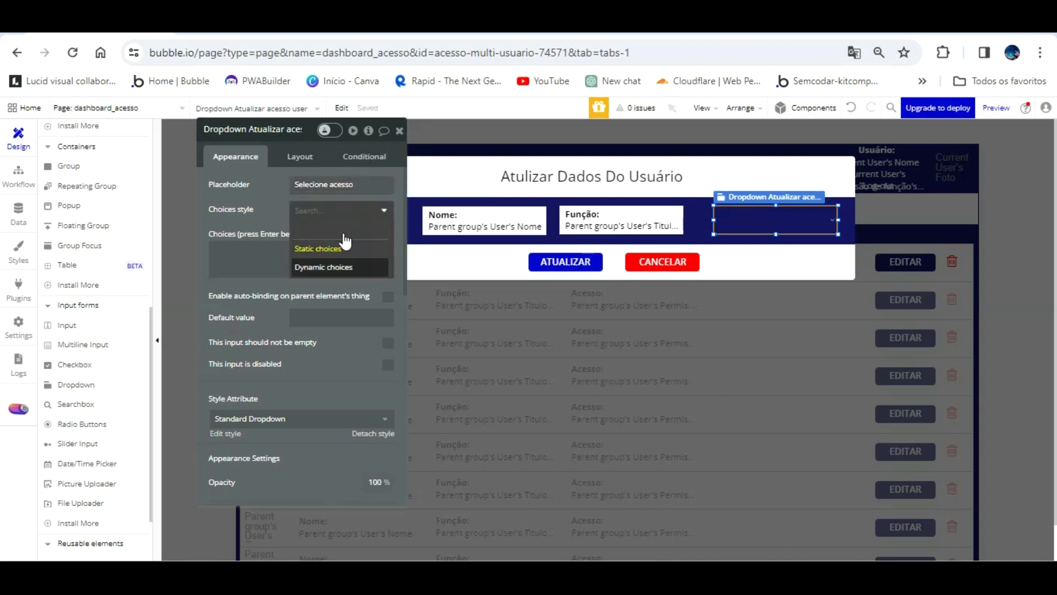
{"action": "left_click", "coordinate": [341, 264]}
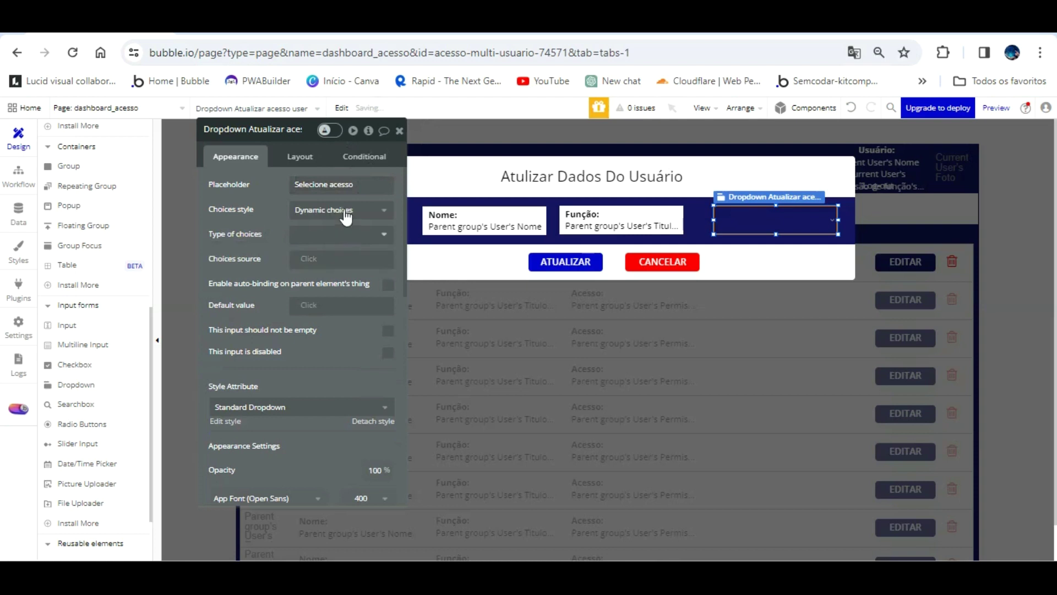
{"action": "left_click", "coordinate": [347, 232]}
{"action": "left_click", "coordinate": [330, 286]}
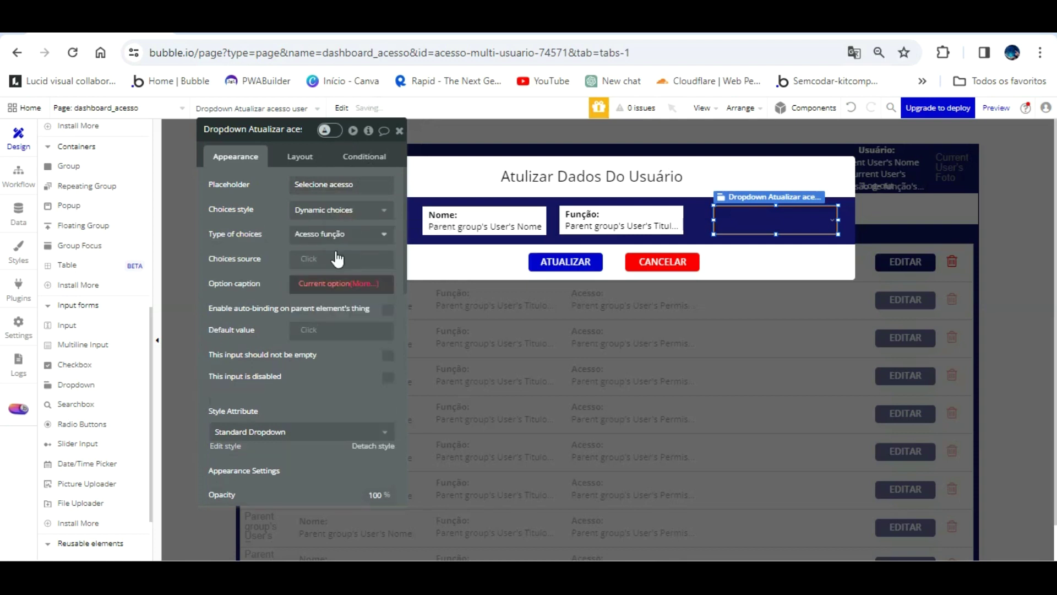
{"action": "left_click", "coordinate": [305, 261]}
{"action": "left_click", "coordinate": [352, 326]}
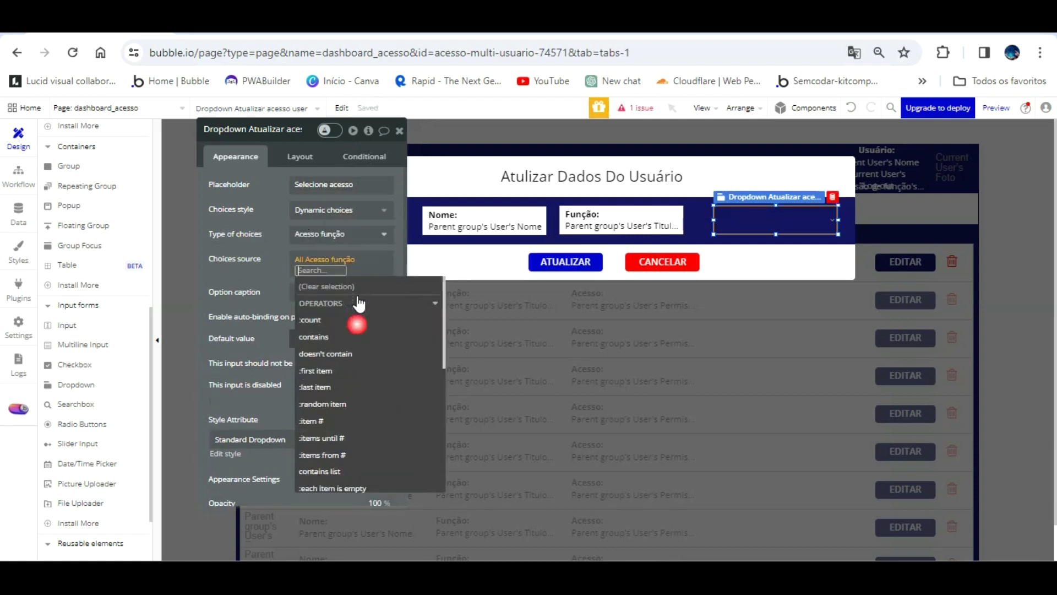
{"action": "left_click", "coordinate": [271, 269]}
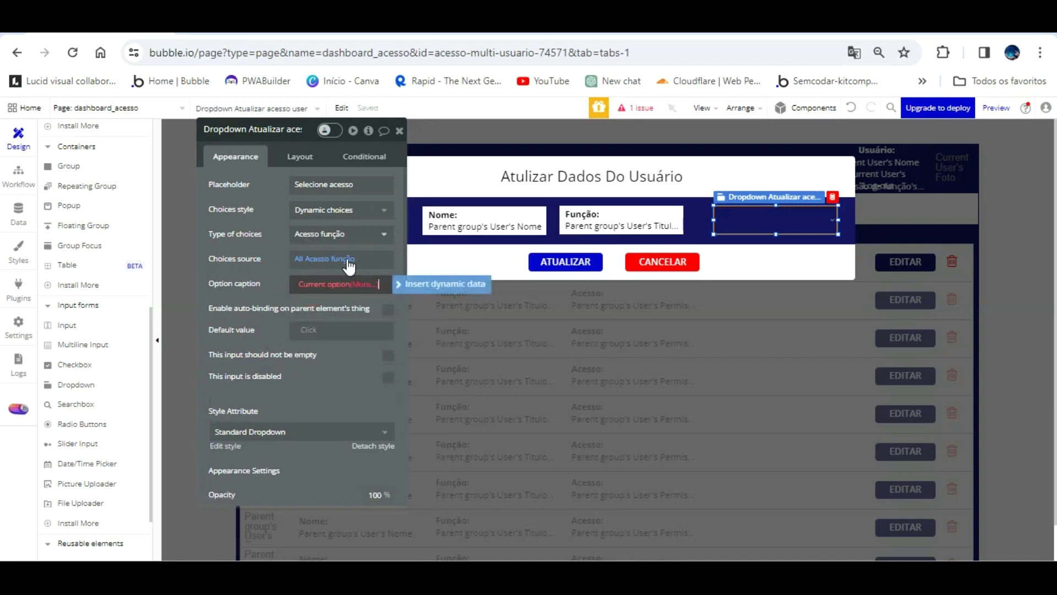
{"action": "left_click", "coordinate": [368, 284]}
{"action": "left_click", "coordinate": [317, 327]}
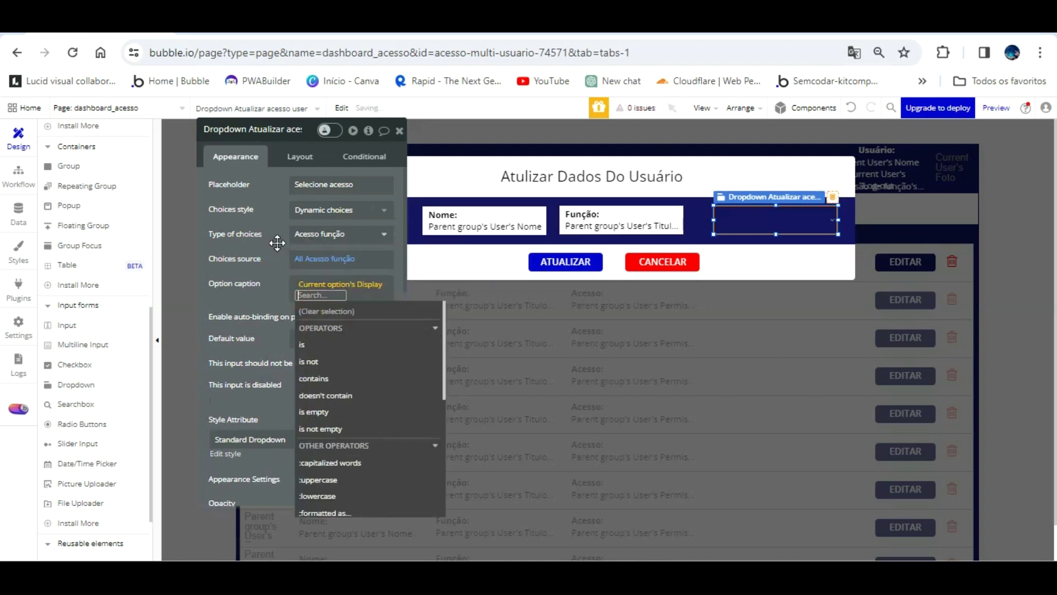
{"action": "left_click", "coordinate": [277, 243]}
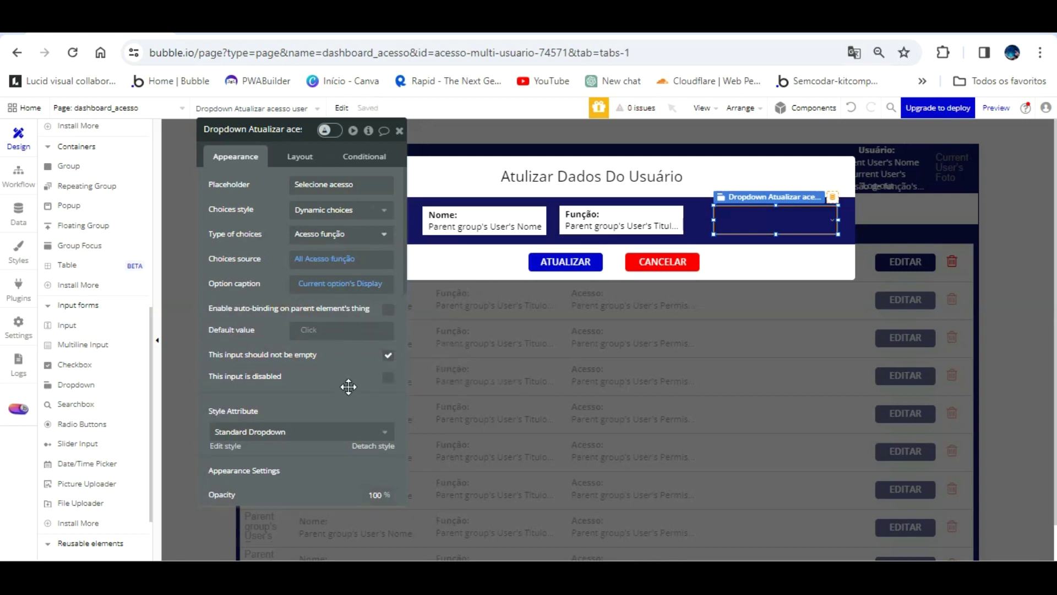
- Detach the dropdown's style, give it a flat grey background, adjust its position and width, then preview
{"action": "left_click", "coordinate": [359, 431]}
{"action": "scroll", "coordinate": [347, 355], "scroll_direction": "down", "scroll_amount": 5}
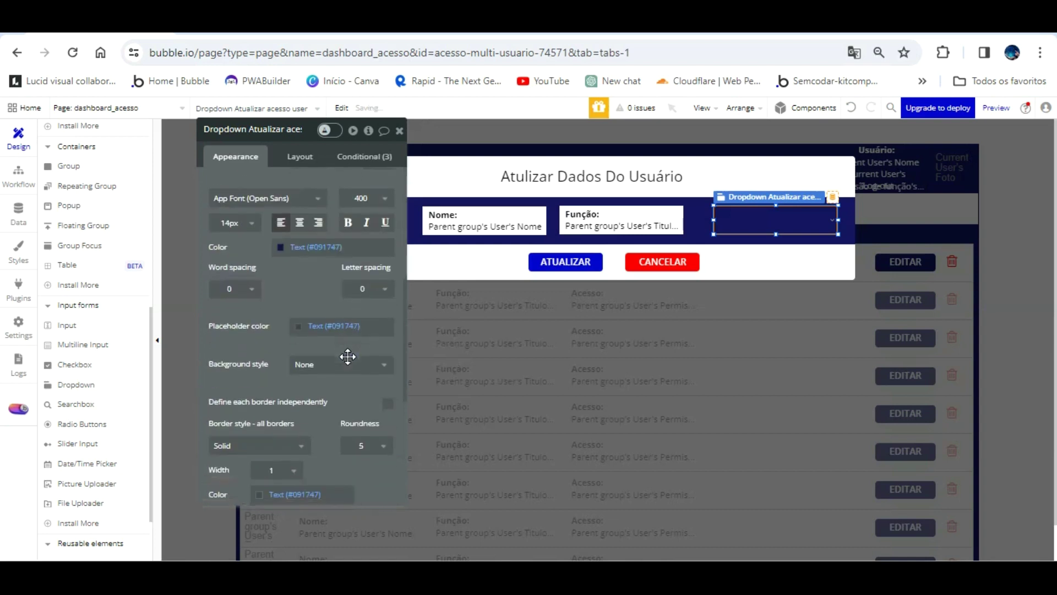
{"action": "left_click", "coordinate": [306, 364]}
{"action": "left_click", "coordinate": [308, 401]}
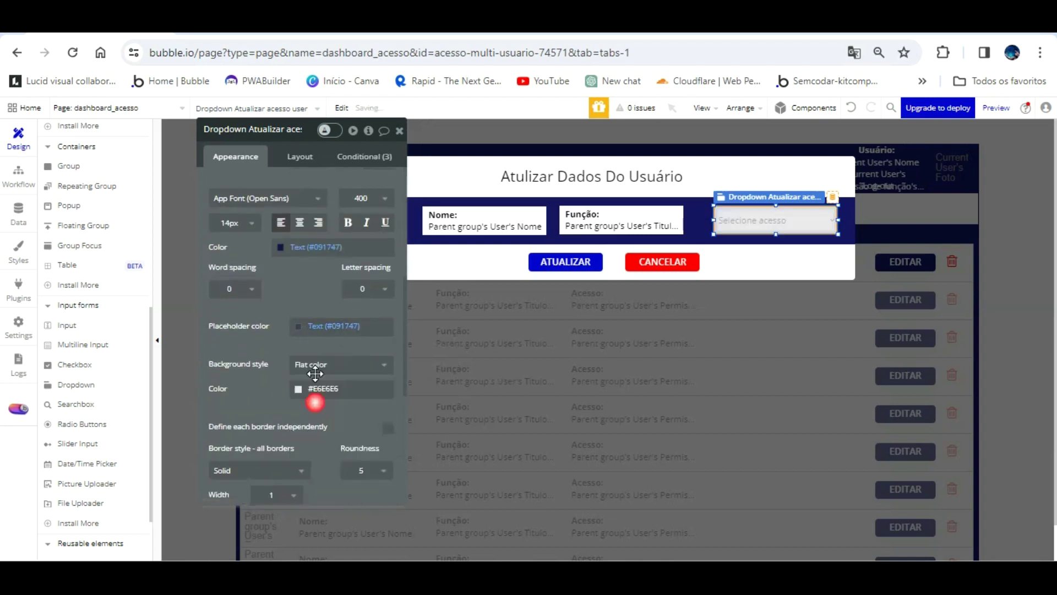
{"action": "left_click_drag", "start_coordinate": [760, 196], "coordinate": [741, 196]}
{"action": "left_click_drag", "start_coordinate": [820, 193], "coordinate": [838, 193]}
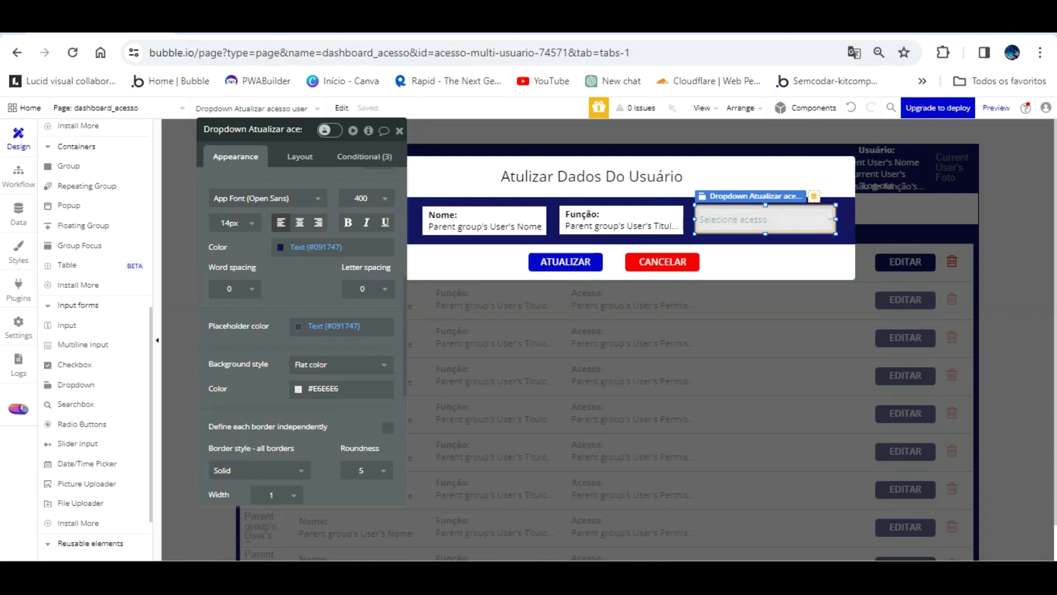
{"action": "left_click", "coordinate": [248, 26]}
{"action": "key", "text": "F5"}
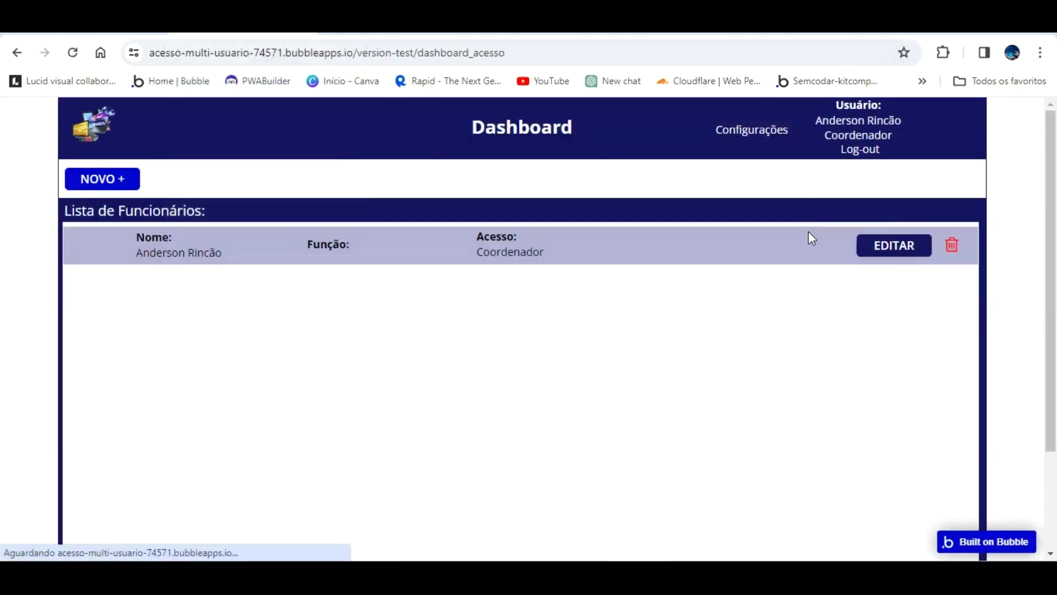
{"action": "left_click", "coordinate": [892, 245]}
{"action": "left_click", "coordinate": [762, 255]}
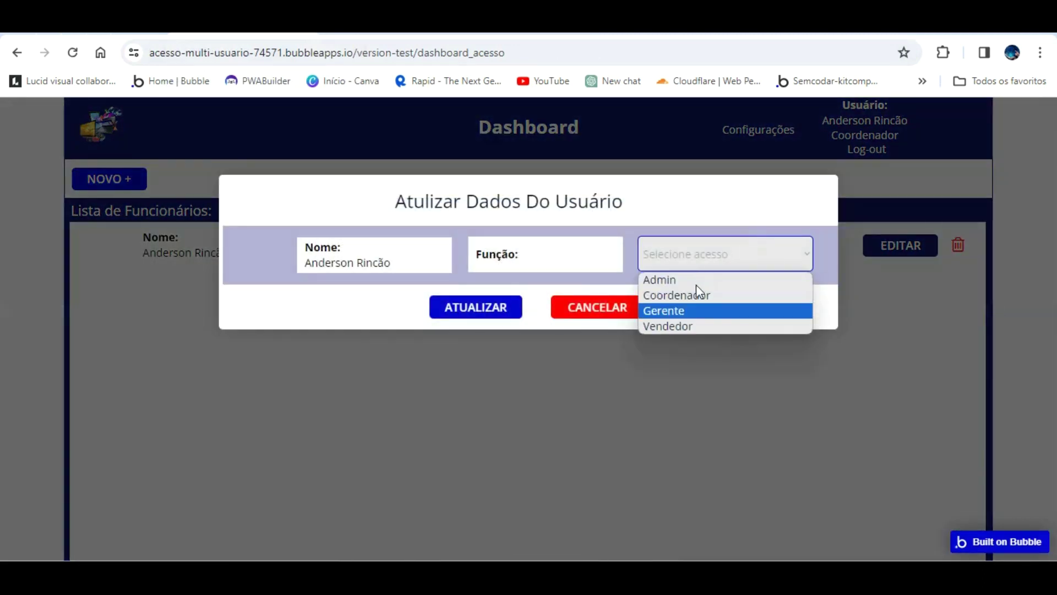
{"action": "left_click", "coordinate": [644, 385]}
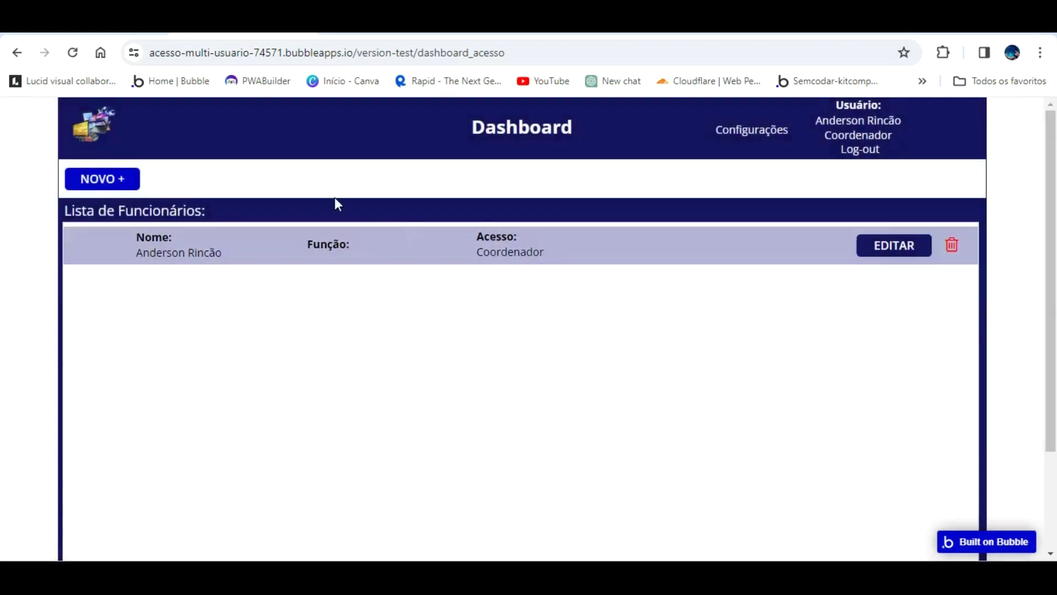
{"action": "key", "text": "ctrl+Tab"}
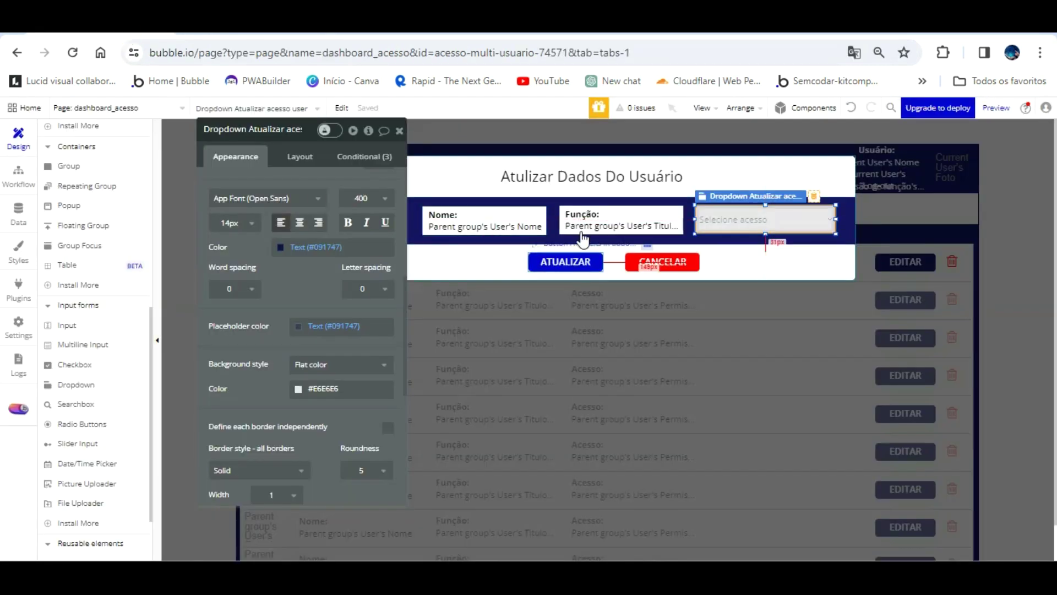
{"action": "left_click", "coordinate": [534, 257]}
{"action": "scroll", "coordinate": [329, 249], "scroll_direction": "up", "scroll_amount": 10}
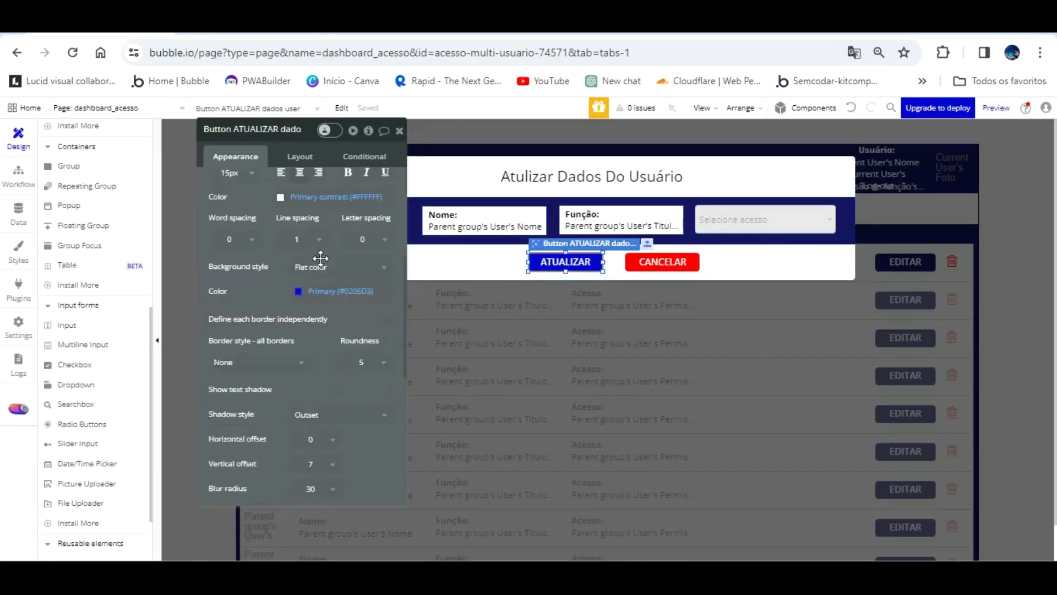
{"action": "left_click", "coordinate": [313, 238]}
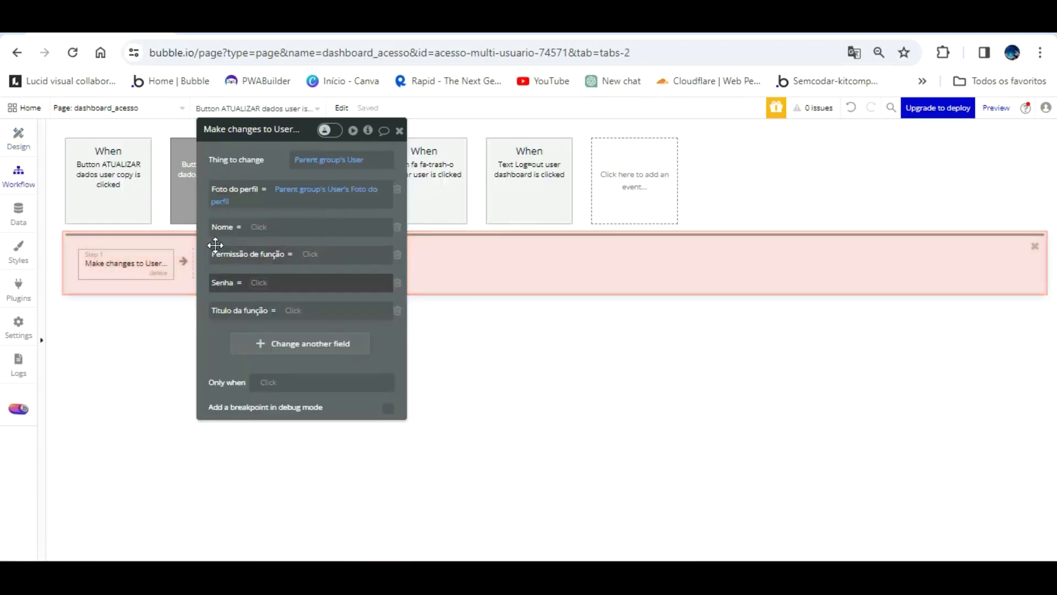
{"action": "left_click_drag", "start_coordinate": [279, 131], "coordinate": [613, 146]}
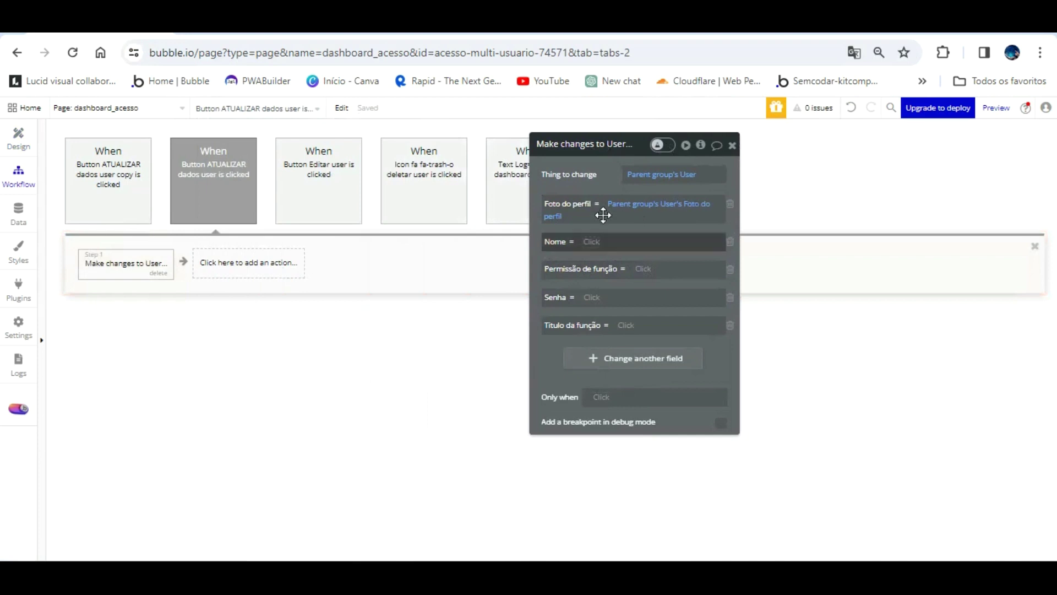
{"action": "left_click", "coordinate": [592, 241]}
{"action": "scroll", "coordinate": [683, 308], "scroll_direction": "down", "scroll_amount": 3}
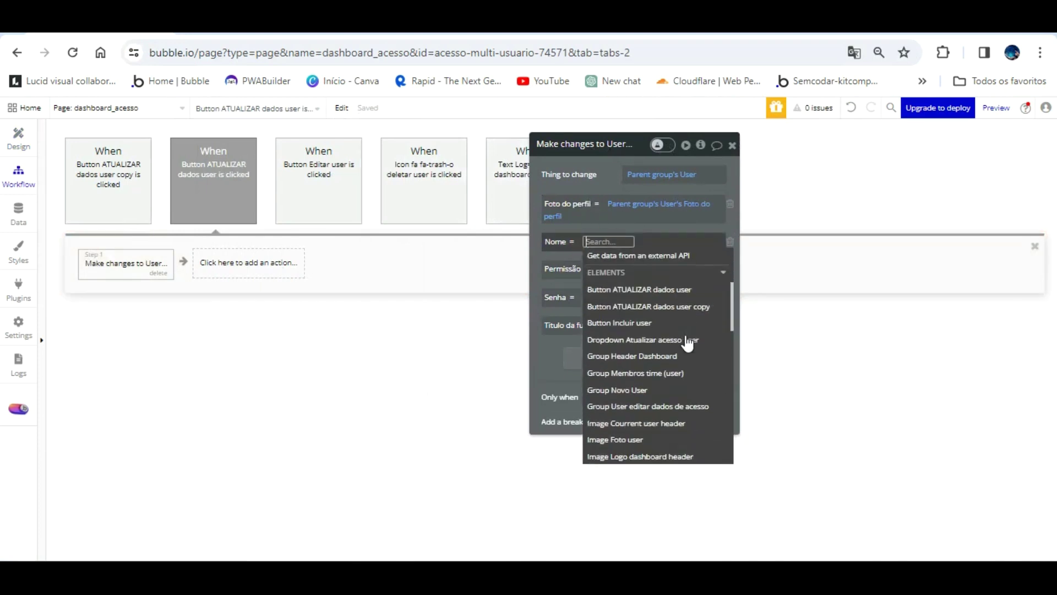
{"action": "scroll", "coordinate": [679, 341], "scroll_direction": "down", "scroll_amount": 3}
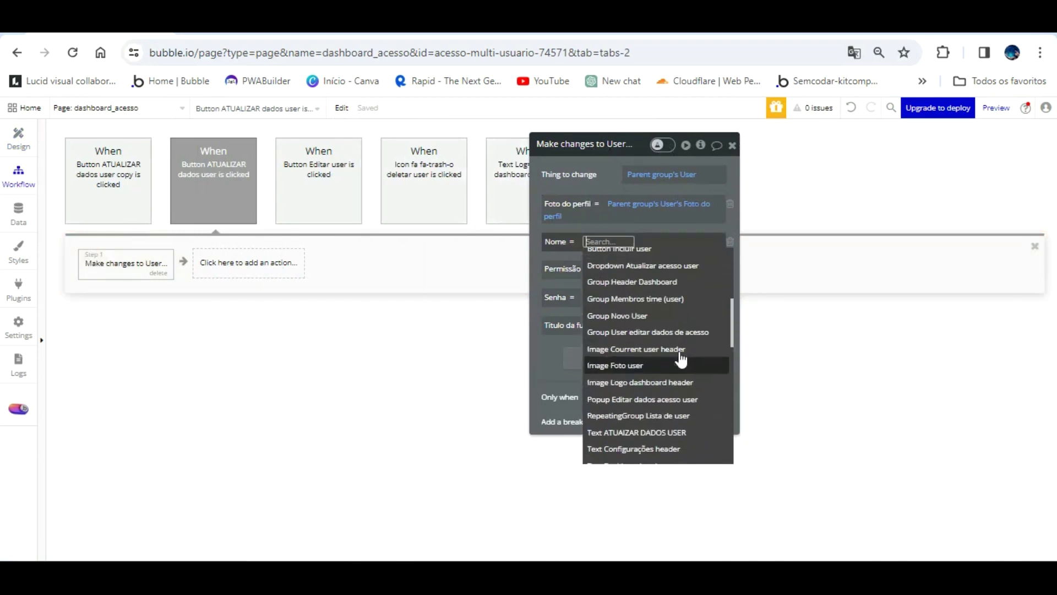
{"action": "scroll", "coordinate": [680, 359], "scroll_direction": "down", "scroll_amount": 2}
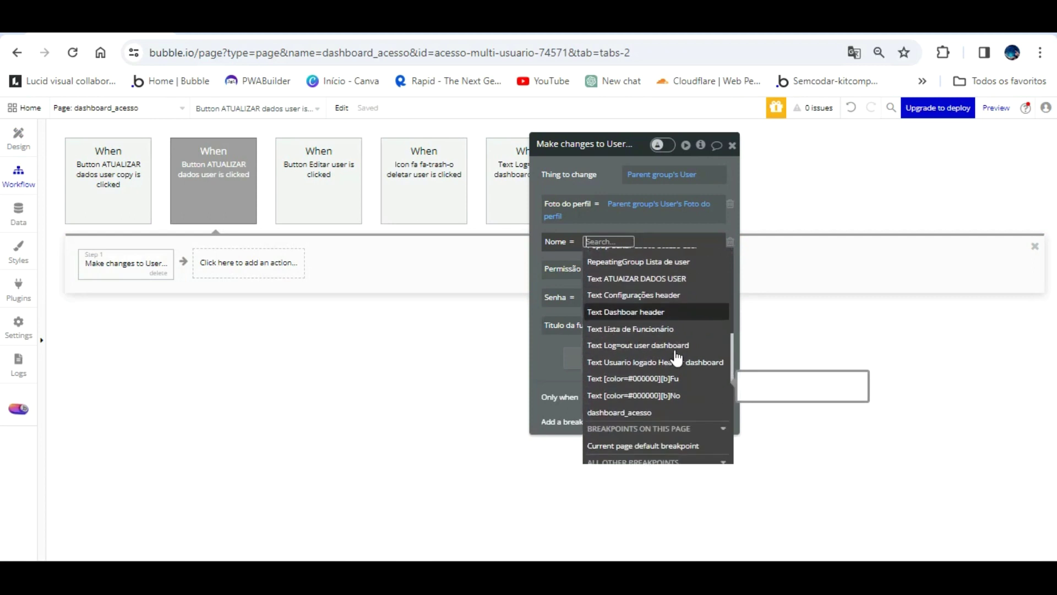
{"action": "scroll", "coordinate": [677, 358], "scroll_direction": "down", "scroll_amount": 2}
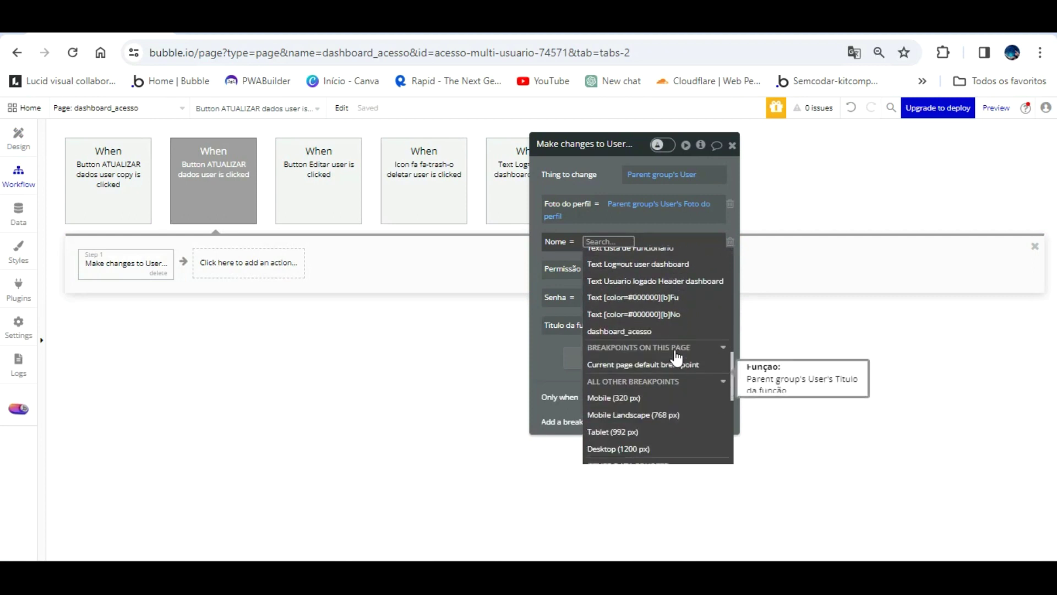
{"action": "scroll", "coordinate": [676, 355], "scroll_direction": "up", "scroll_amount": 4}
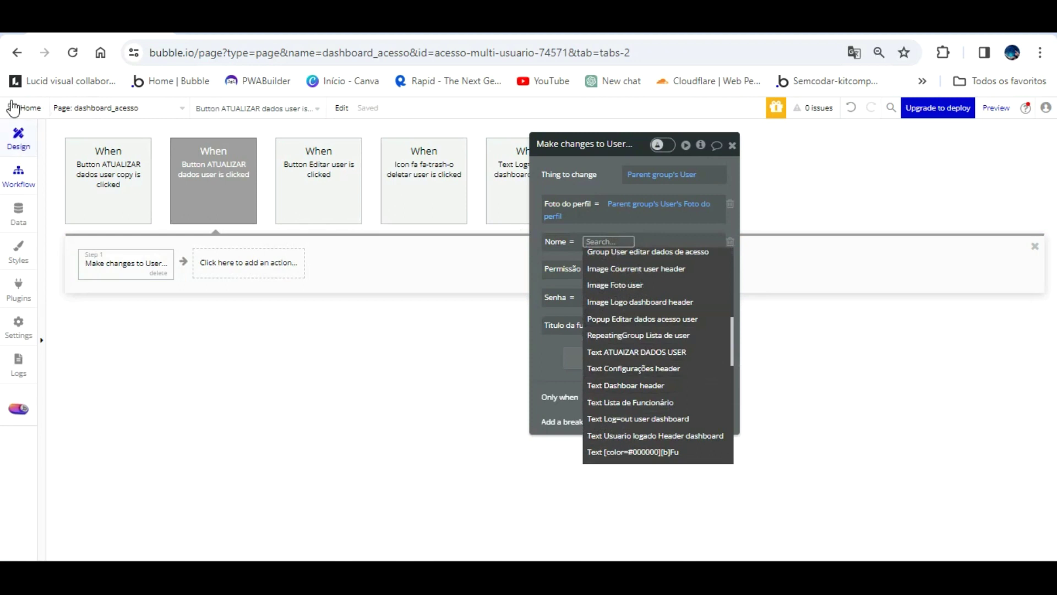
{"action": "left_click", "coordinate": [19, 134]}
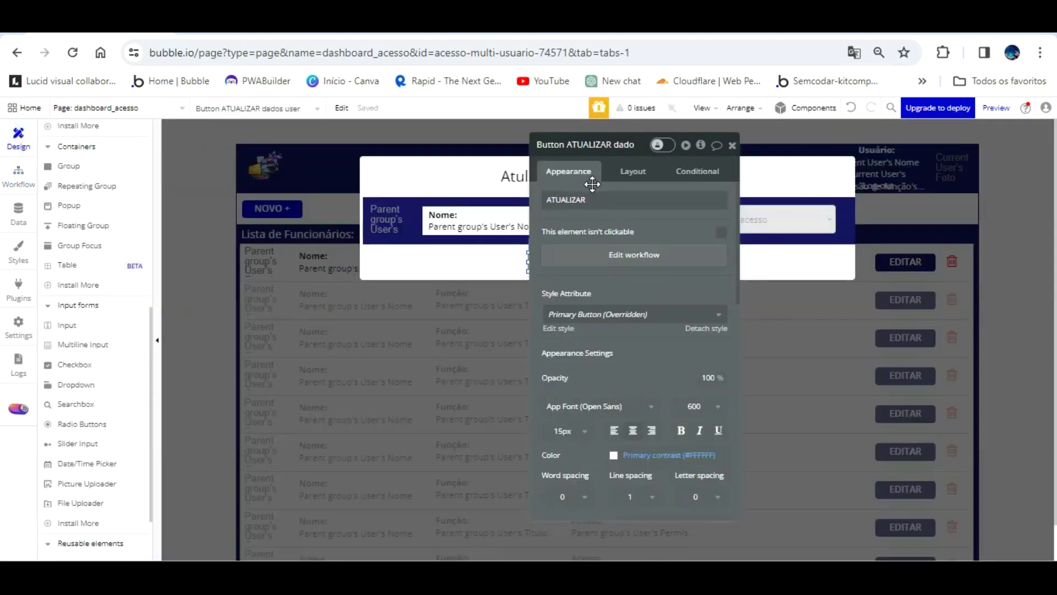
- Delete the Nome and Função texts from the popup
{"action": "left_click", "coordinate": [495, 217]}
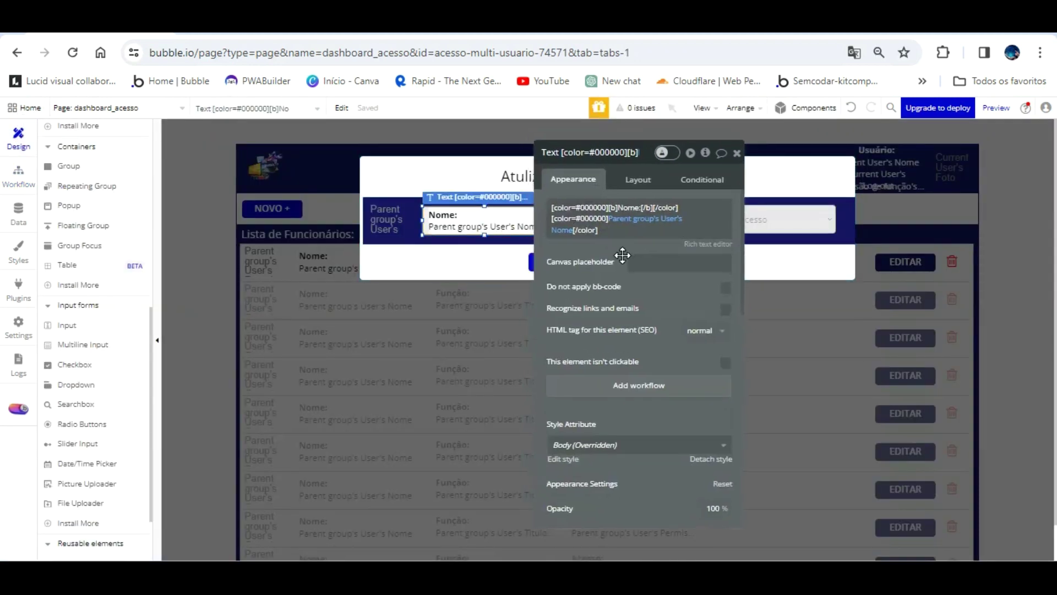
{"action": "left_click", "coordinate": [675, 338]}
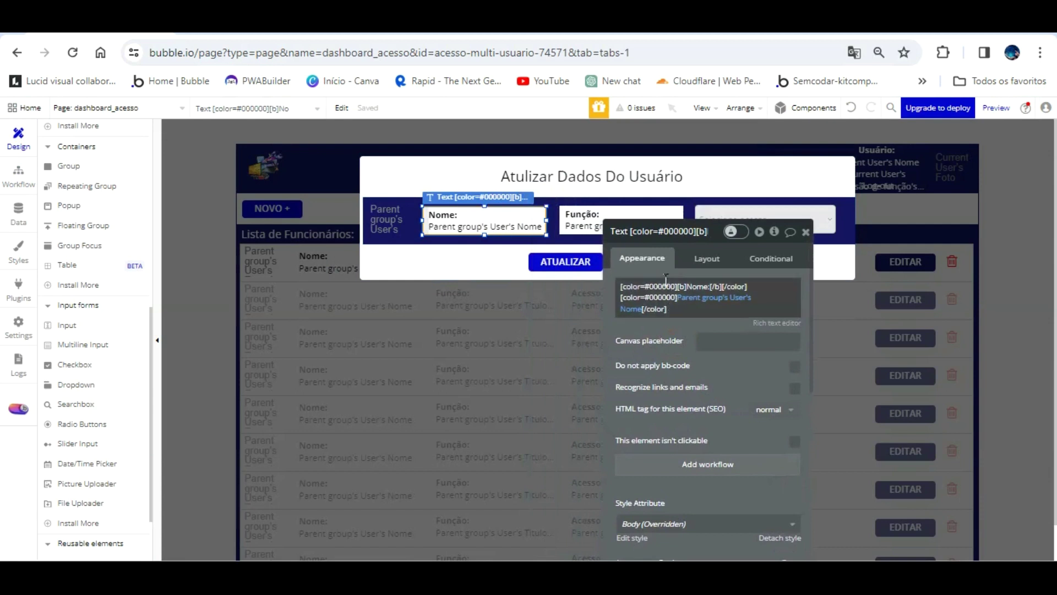
{"action": "left_click", "coordinate": [517, 218]}
{"action": "key", "text": "Delete"}
{"action": "left_click", "coordinate": [586, 212]}
{"action": "key", "text": "Delete"}
{"action": "scroll", "coordinate": [109, 371], "scroll_direction": "down", "scroll_amount": 2}
{"action": "scroll", "coordinate": [106, 367], "scroll_direction": "up", "scroll_amount": 3}
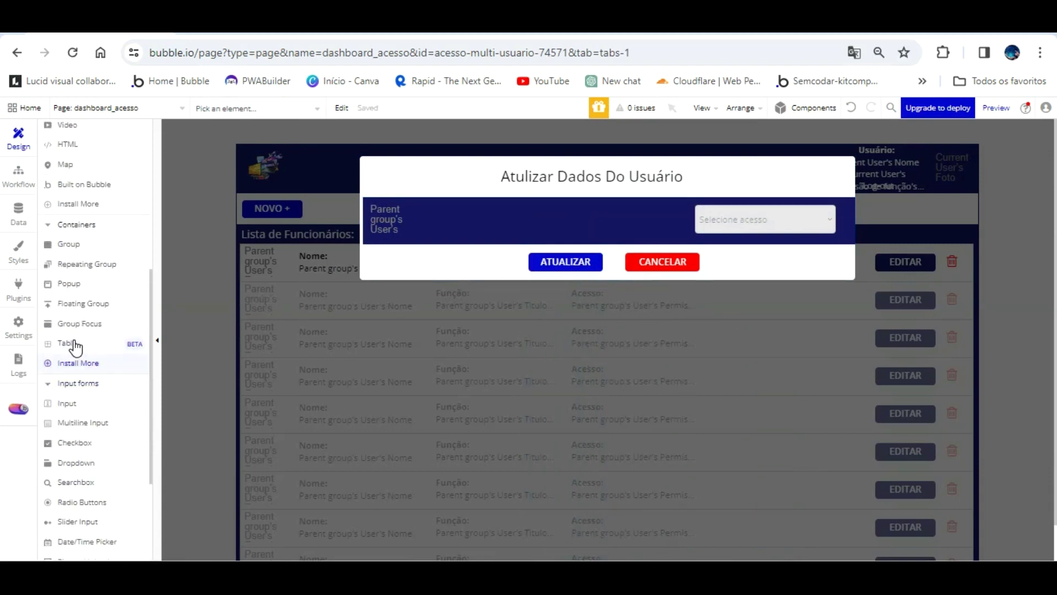
- Draw a text input prefilled with Parent group's User's Nome
{"action": "left_click", "coordinate": [66, 403]}
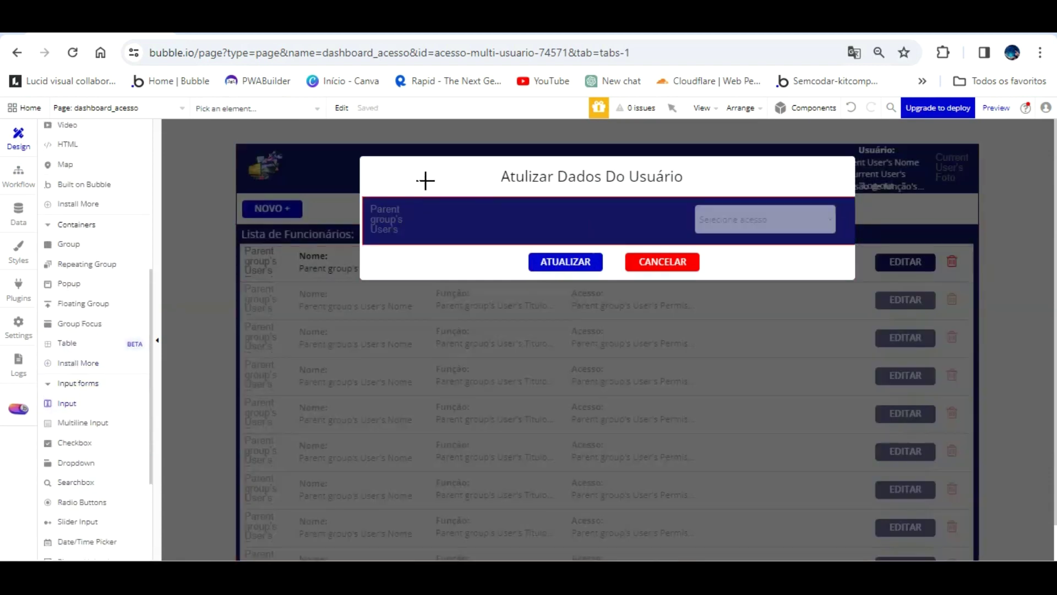
{"action": "left_click_drag", "start_coordinate": [426, 207], "coordinate": [525, 231]}
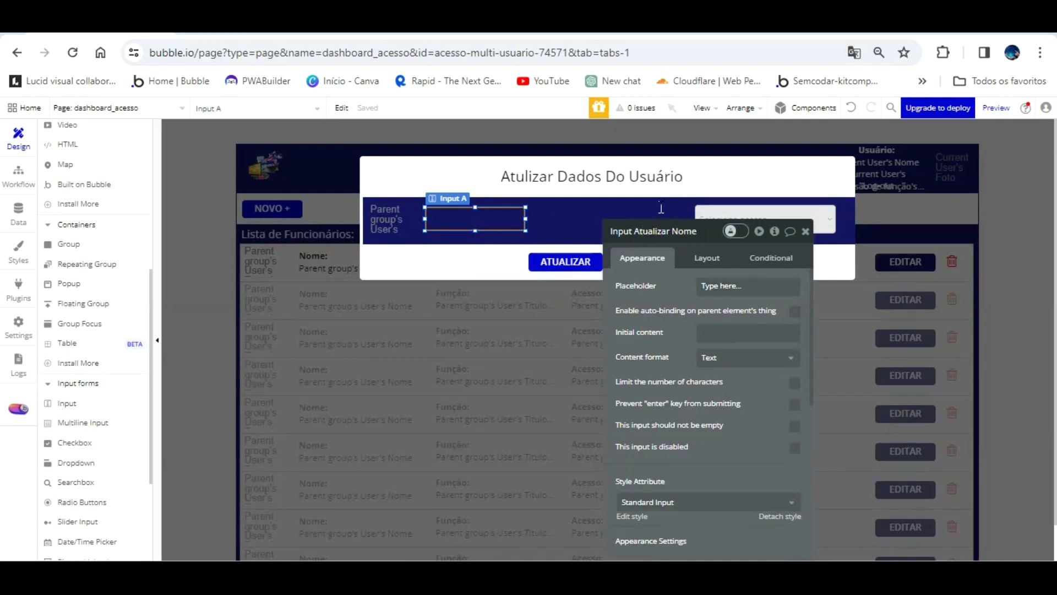
{"action": "type", "text": "r"}
{"action": "key", "text": "Tab"}
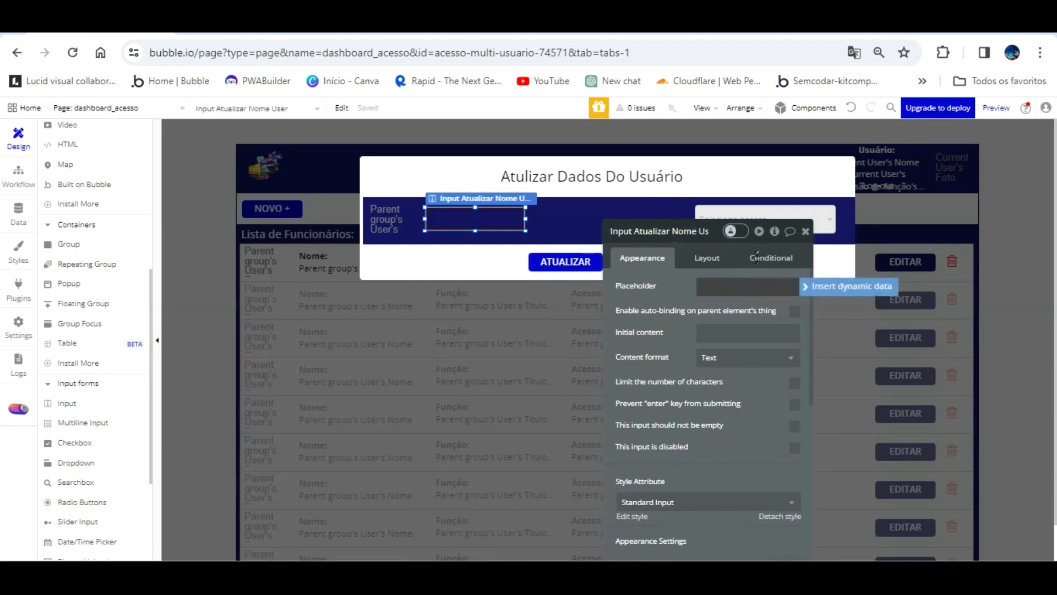
{"action": "left_click", "coordinate": [739, 331]}
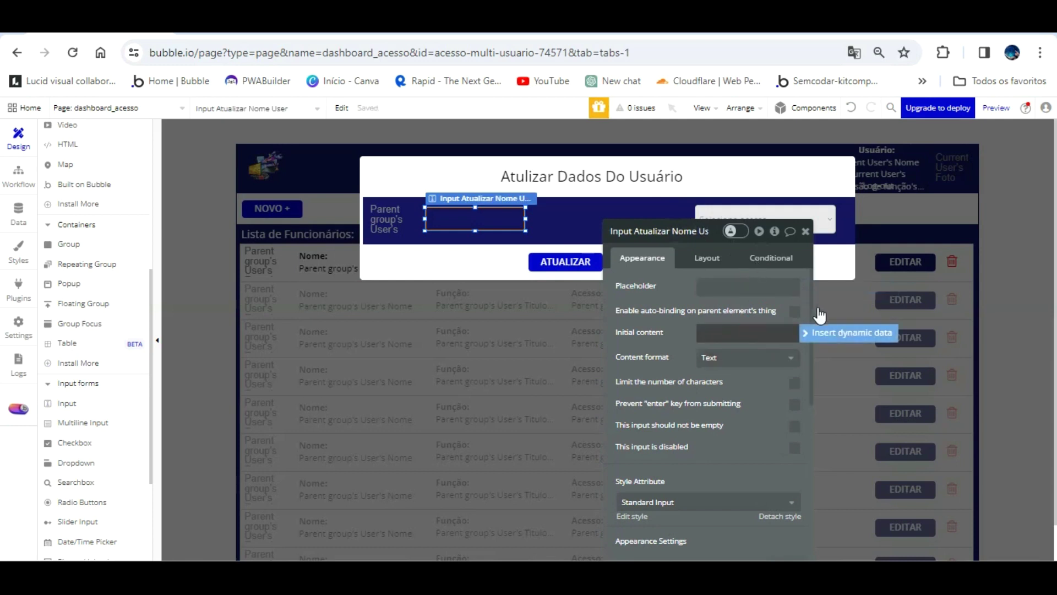
{"action": "left_click", "coordinate": [824, 330]}
{"action": "left_click", "coordinate": [781, 382]}
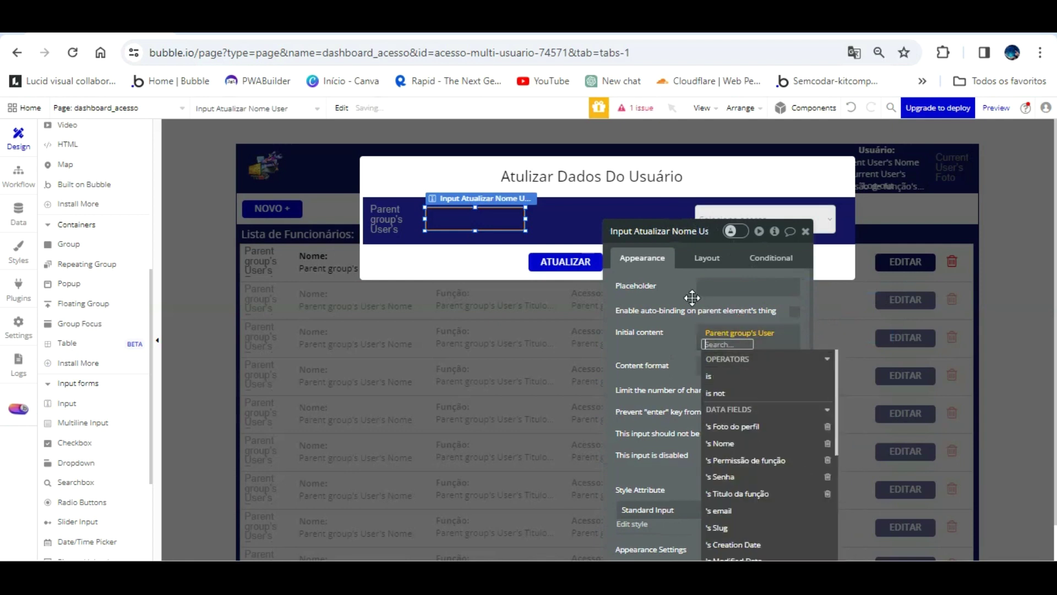
{"action": "left_click", "coordinate": [690, 327]}
{"action": "left_click", "coordinate": [732, 342]}
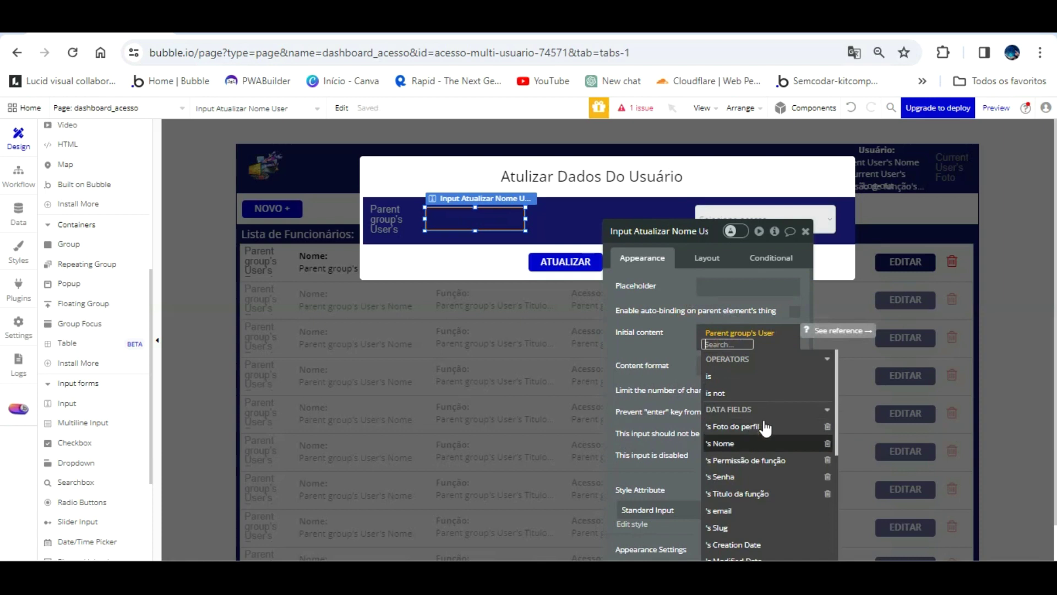
{"action": "left_click", "coordinate": [738, 443]}
{"action": "left_click", "coordinate": [685, 349]}
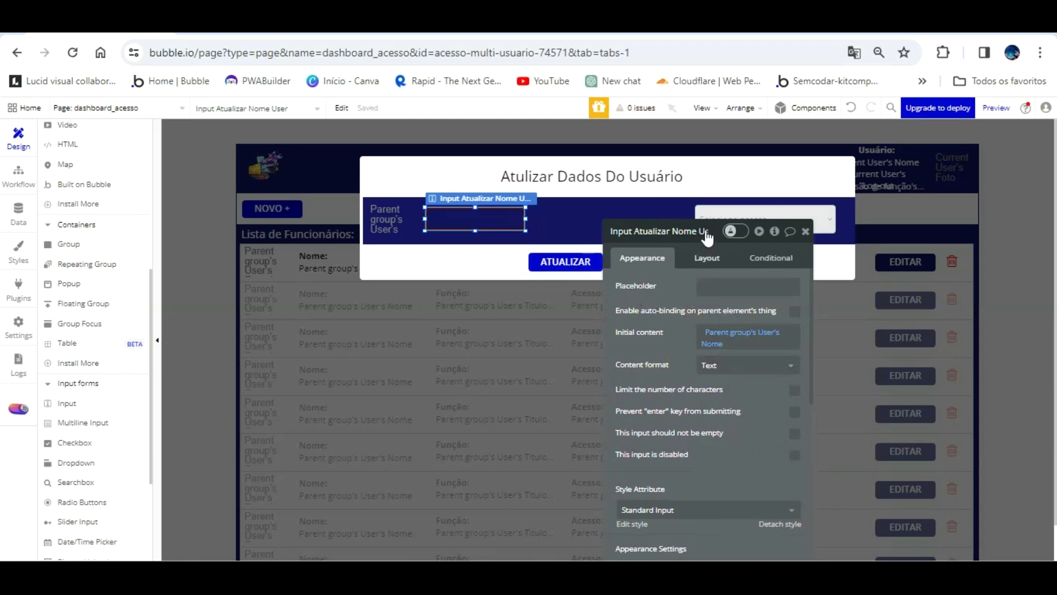
- Set the input's style to None with a flat white background
{"action": "scroll", "coordinate": [749, 397], "scroll_direction": "down", "scroll_amount": 3}
{"action": "left_click", "coordinate": [778, 369]}
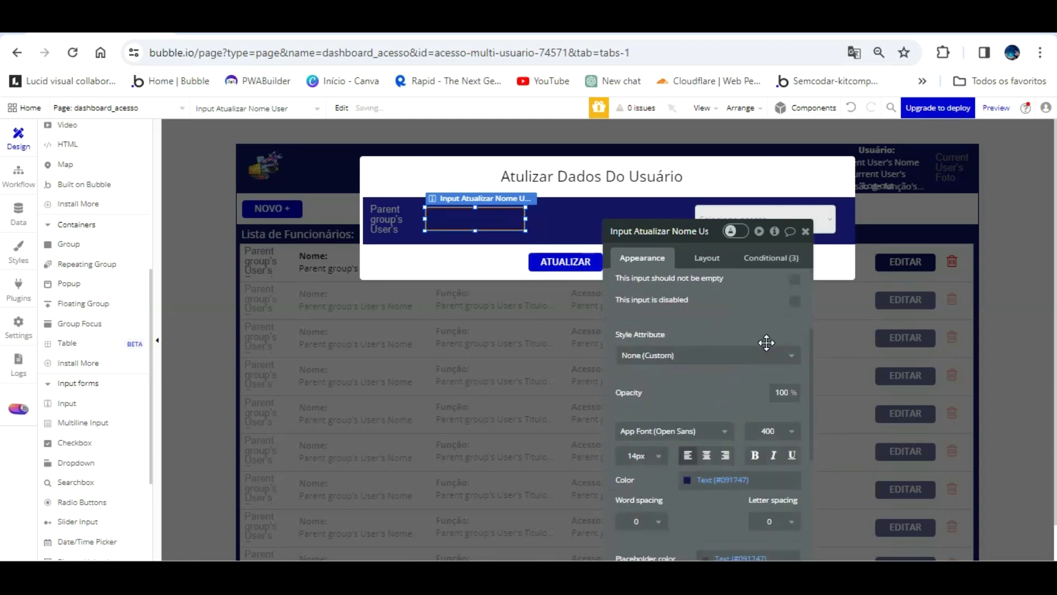
{"action": "scroll", "coordinate": [723, 369], "scroll_direction": "down", "scroll_amount": 3}
{"action": "left_click", "coordinate": [721, 443]}
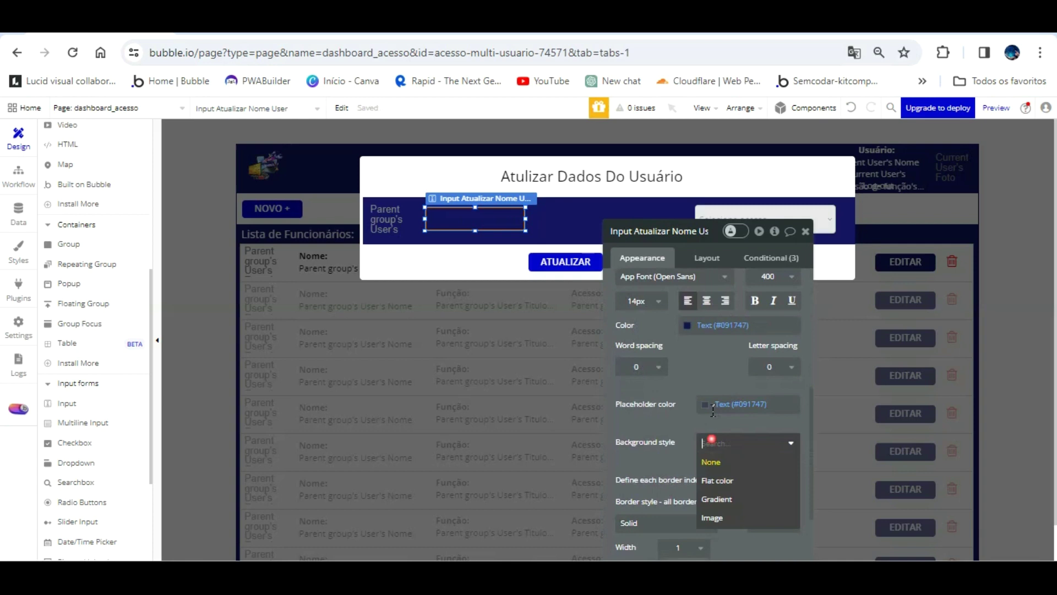
{"action": "left_click", "coordinate": [721, 480]}
{"action": "scroll", "coordinate": [735, 391], "scroll_direction": "down", "scroll_amount": 1}
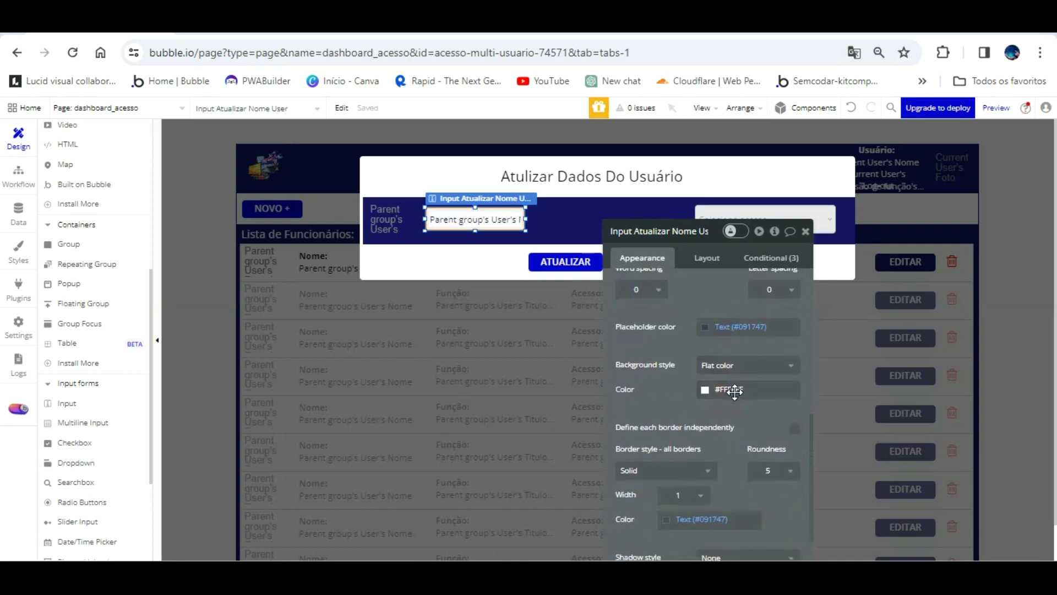
{"action": "scroll", "coordinate": [660, 337], "scroll_direction": "up", "scroll_amount": 5}
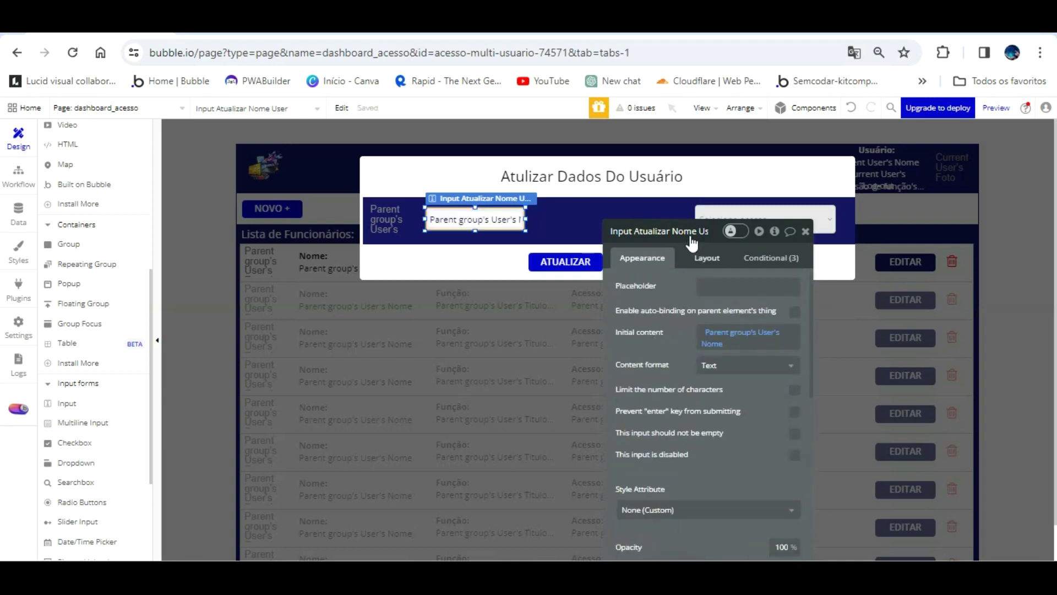
- Size the input to 200 × 46 and position it beside the access dropdown
{"action": "left_click_drag", "start_coordinate": [700, 247], "coordinate": [701, 245]}
{"action": "left_click", "coordinate": [707, 256]}
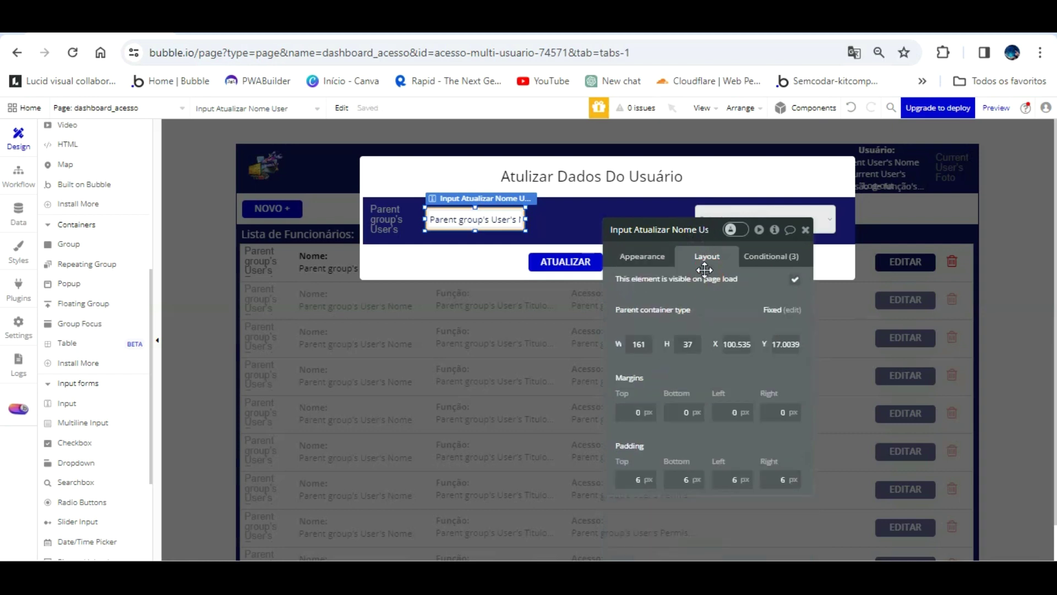
{"action": "type", "text": "200"}
{"action": "key", "text": "Tab"}
{"action": "type", "text": "4"}
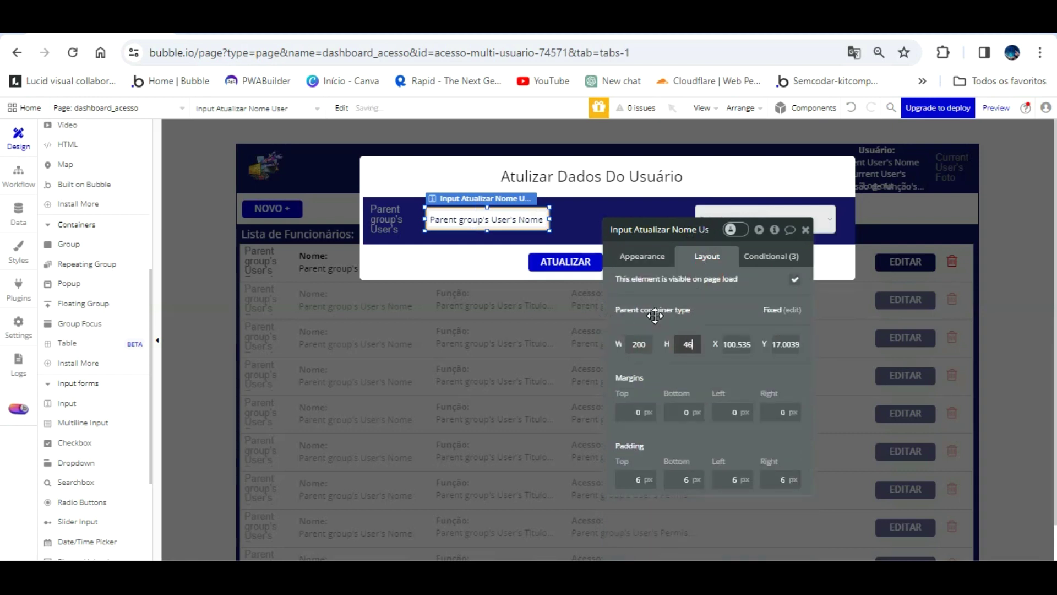
{"action": "type", "text": "6"}
{"action": "key", "text": "Return"}
{"action": "mouse_move", "coordinate": [525, 193]}
{"action": "left_mouse_down"}
{"action": "mouse_move", "coordinate": [660, 188]}
{"action": "mouse_move", "coordinate": [521, 189]}
{"action": "left_mouse_up"}
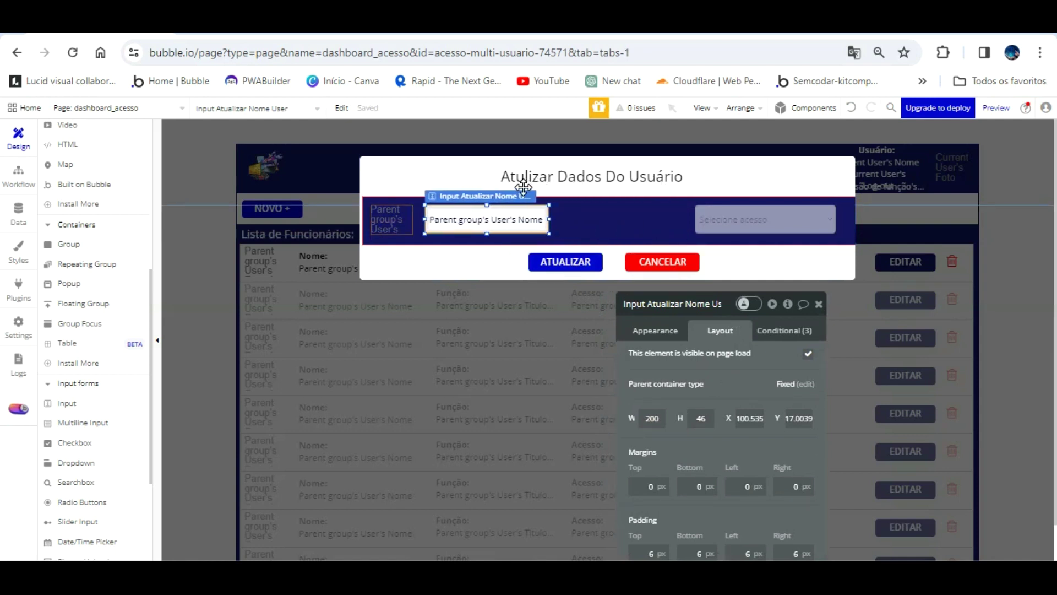
{"action": "left_click", "coordinate": [732, 192]}
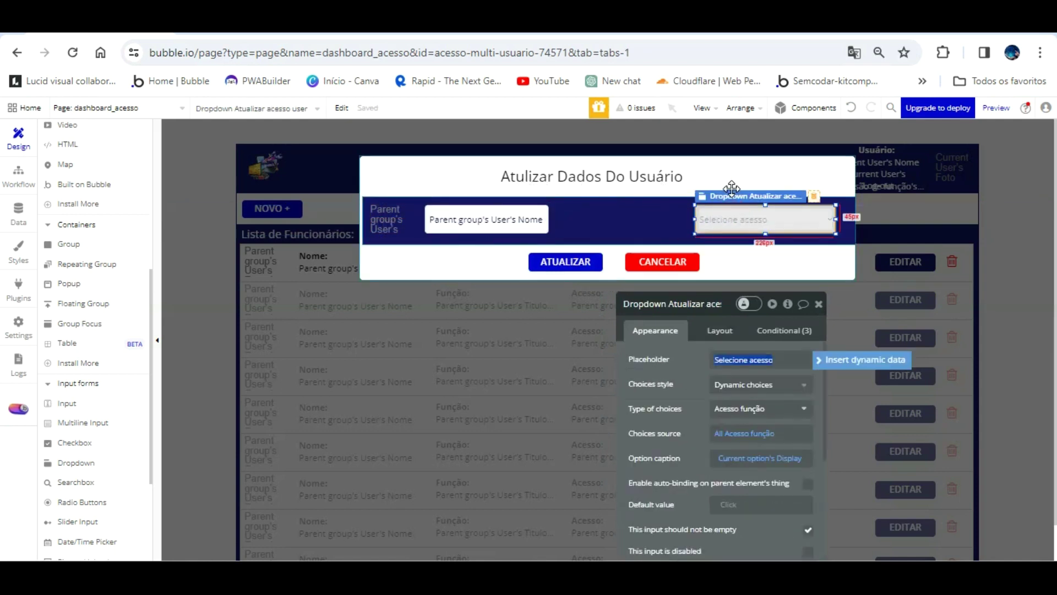
{"action": "left_click", "coordinate": [720, 331]}
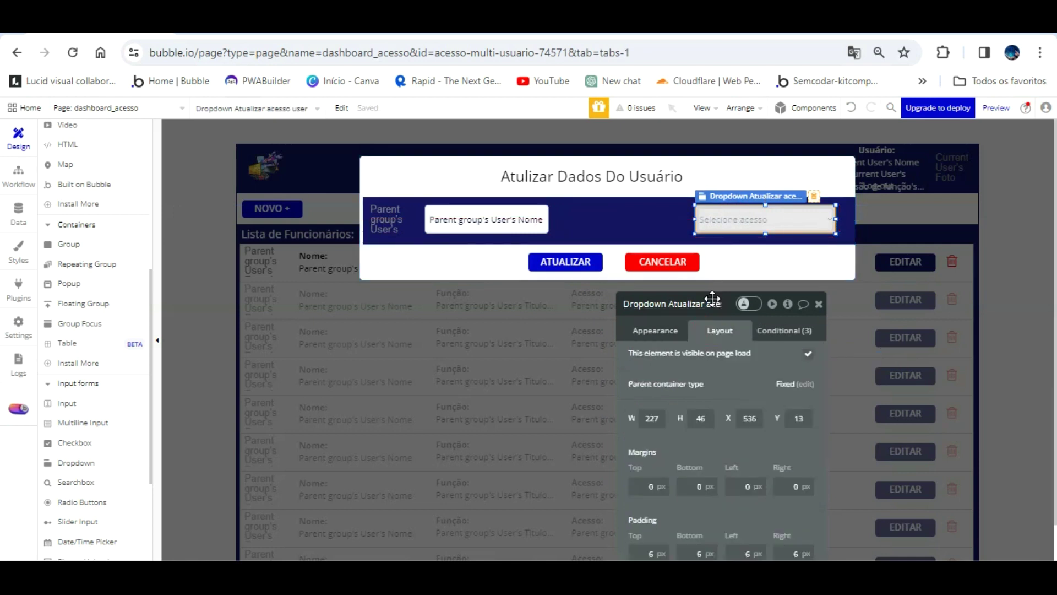
{"action": "left_click", "coordinate": [531, 217]}
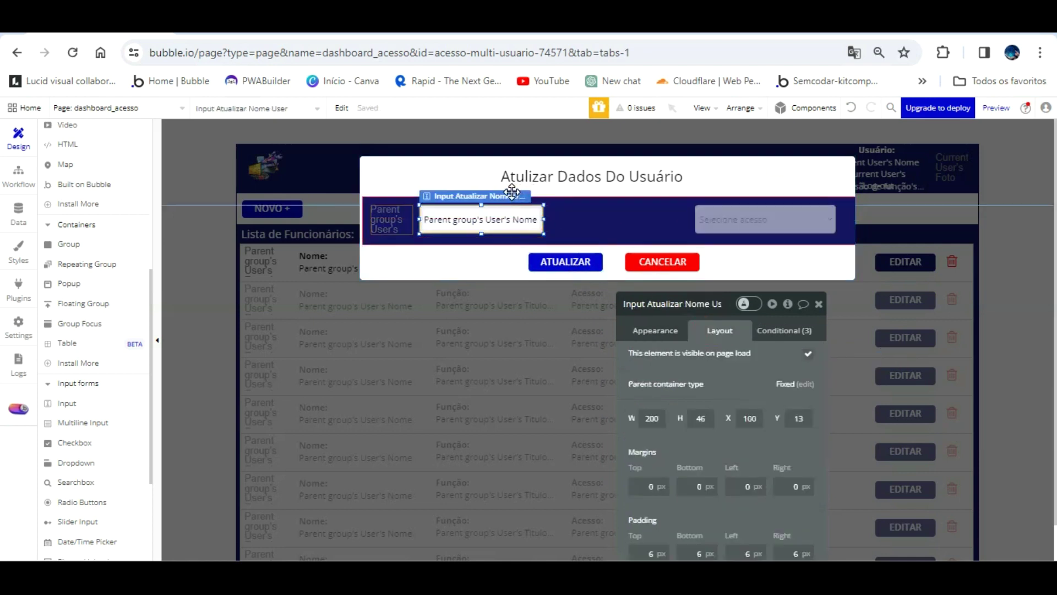
{"action": "left_click_drag", "start_coordinate": [512, 192], "coordinate": [645, 184]}
- Duplicate the name input and rename the copy 'Input Atualizar Função User'
{"action": "key", "text": "ctrl+c"}
{"action": "key", "text": "ctrl+v"}
{"action": "left_click", "coordinate": [618, 218]}
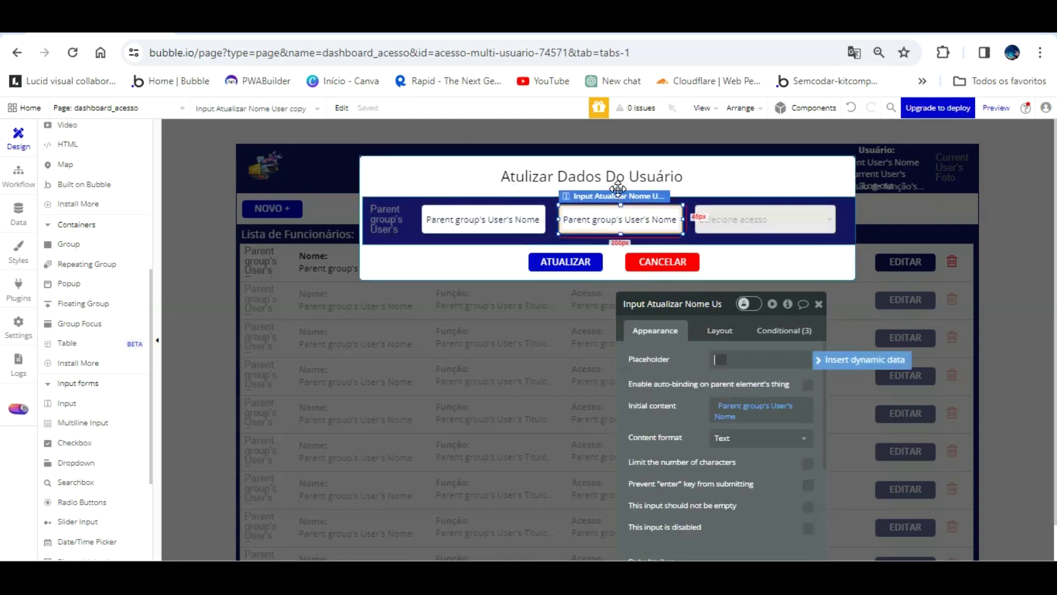
{"action": "left_click", "coordinate": [711, 303]}
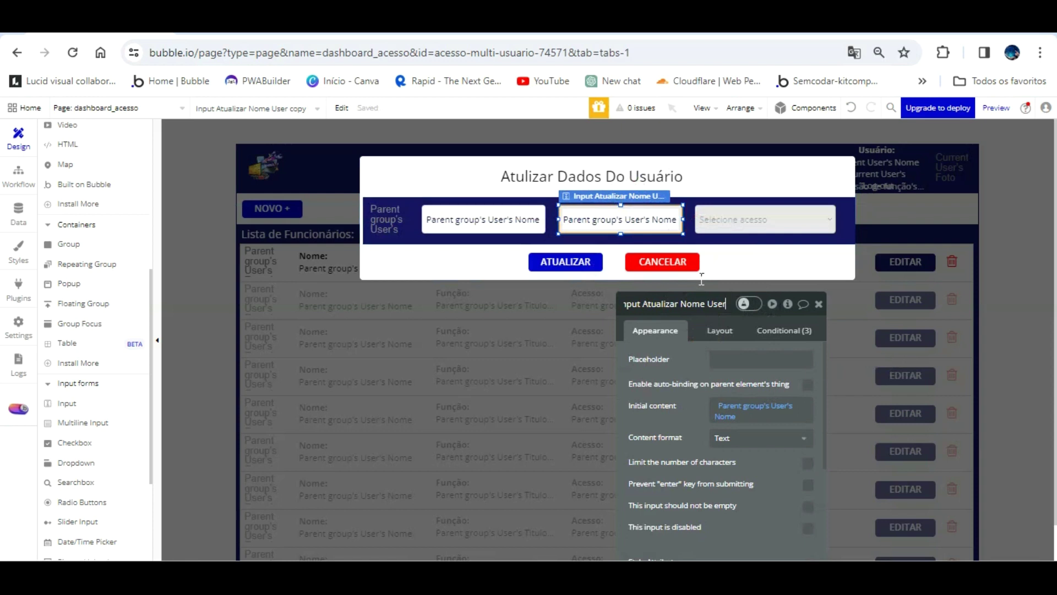
{"action": "key", "text": "BackSpace"}
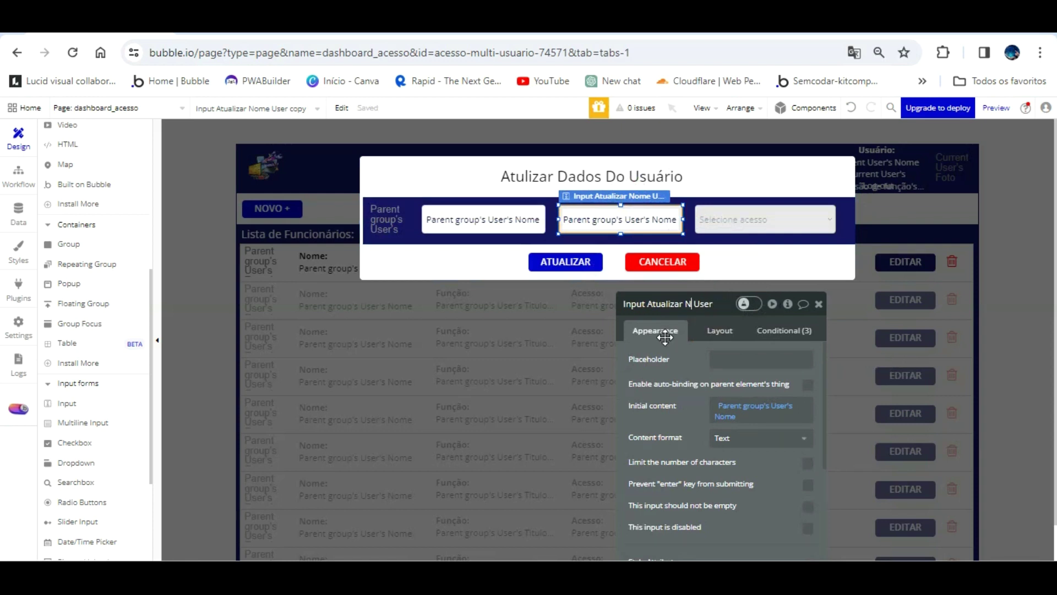
{"action": "key", "text": "BackSpace"}
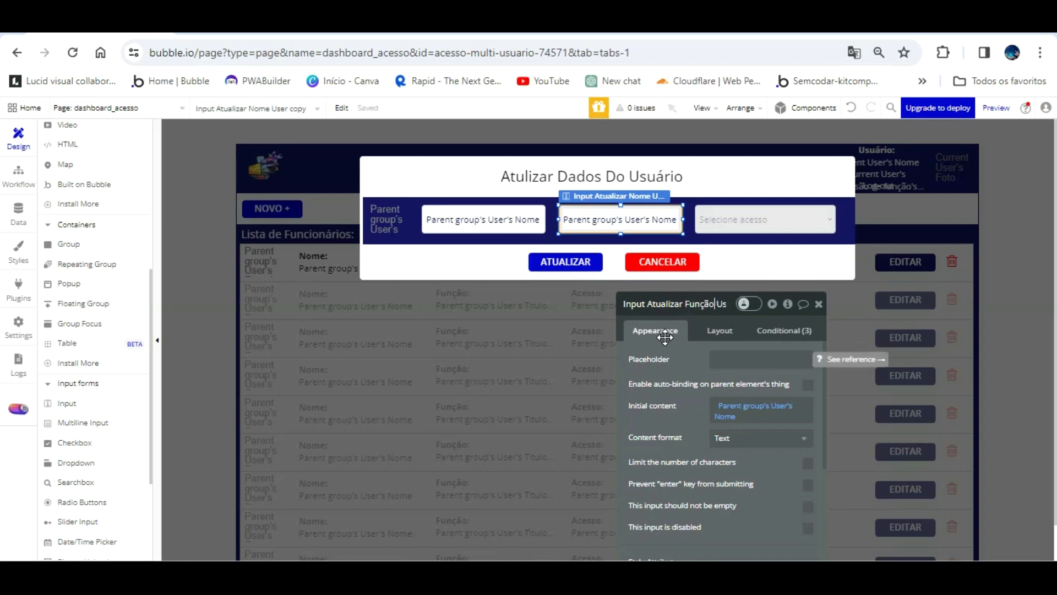
{"action": "type", "text": "Função"}
- Prefill the copy with Parent group's User's Titulo da função
{"action": "left_click", "coordinate": [725, 414]}
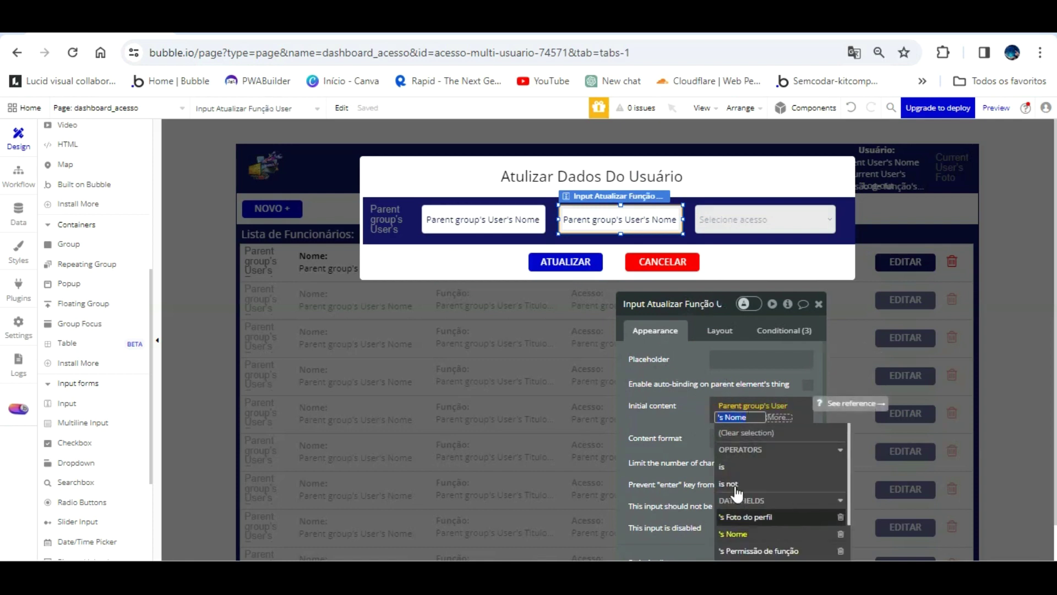
{"action": "scroll", "coordinate": [771, 490], "scroll_direction": "down", "scroll_amount": 2}
{"action": "left_click", "coordinate": [754, 507]}
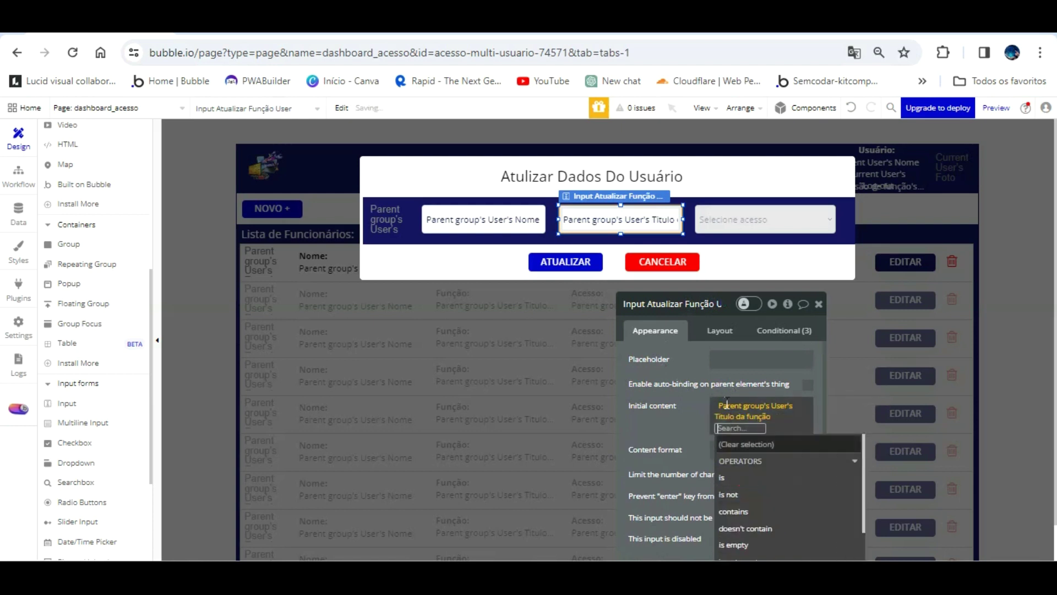
{"action": "left_click", "coordinate": [693, 339]}
- Nudge the 'Atulizar Dados Do Usuário' popup title up a few pixels above the field row
{"action": "left_click", "coordinate": [641, 164]}
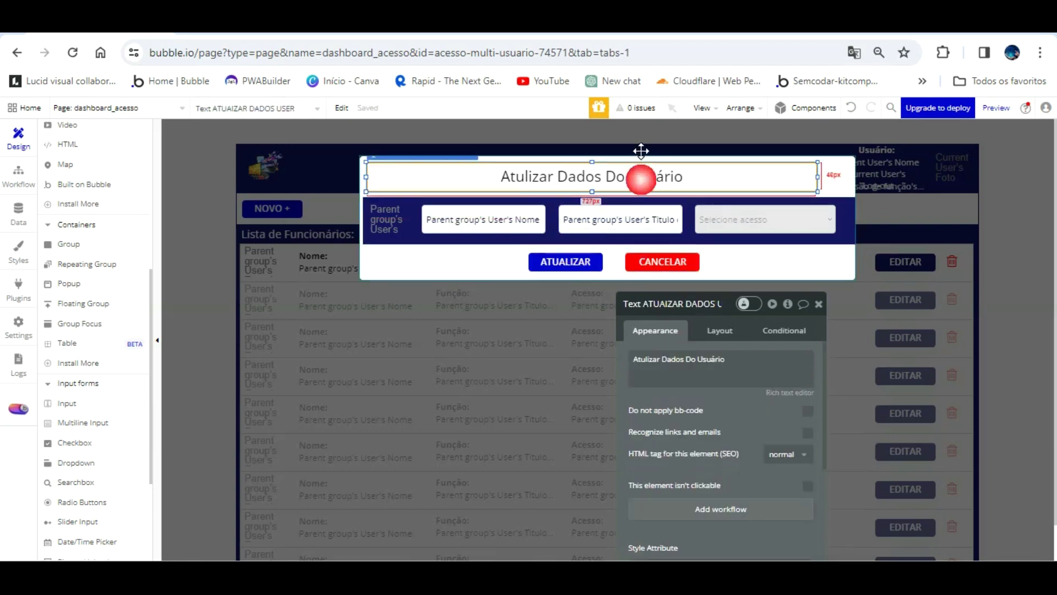
{"action": "left_click_drag", "start_coordinate": [639, 151], "coordinate": [592, 144]}
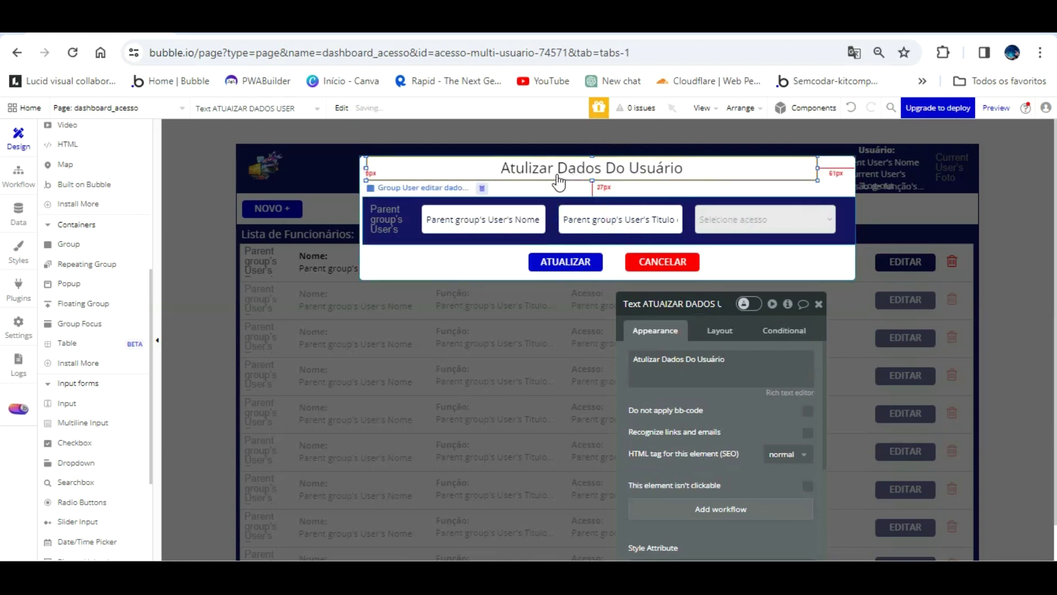
{"action": "left_click", "coordinate": [566, 197]}
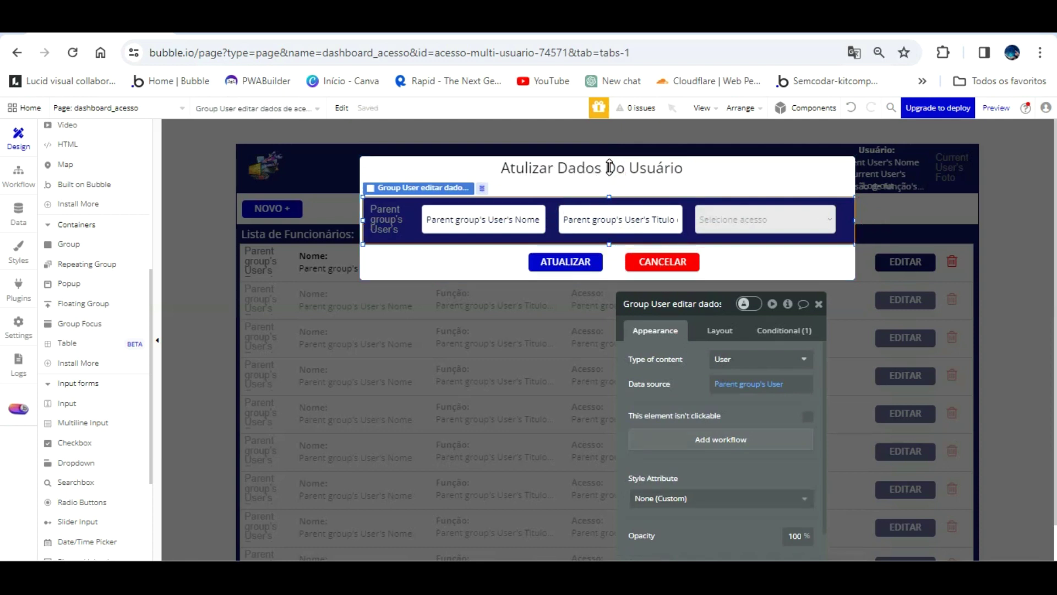
{"action": "left_click", "coordinate": [602, 171]}
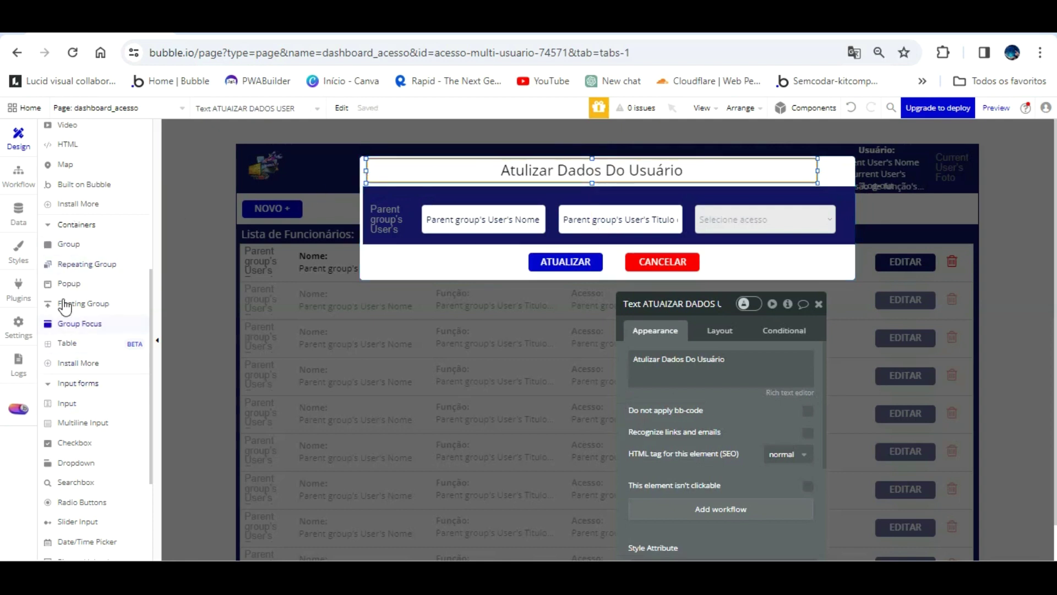
{"action": "scroll", "coordinate": [82, 256], "scroll_direction": "up", "scroll_amount": 3}
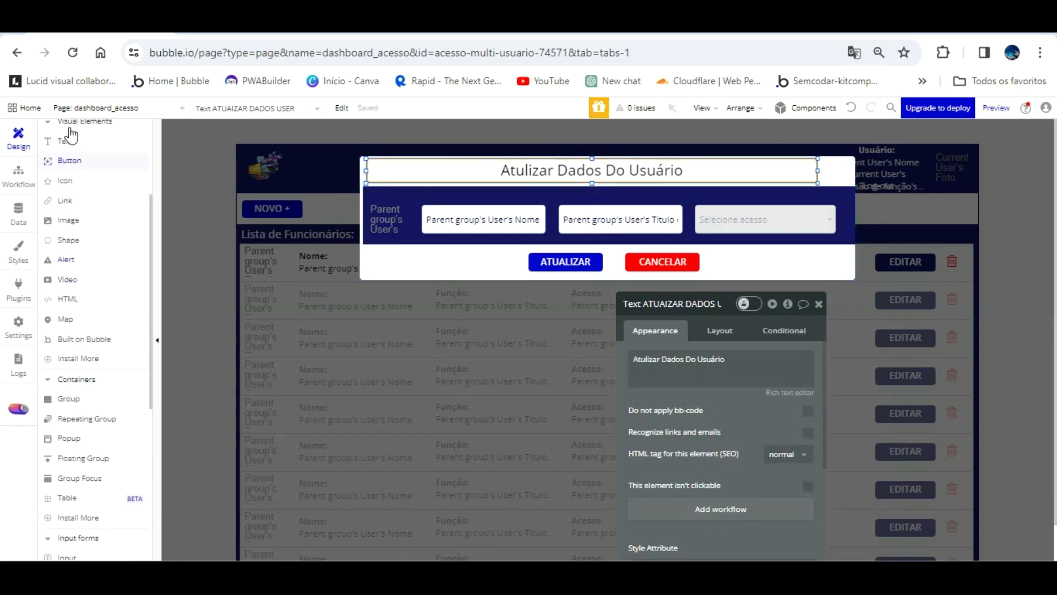
{"action": "left_click", "coordinate": [65, 141]}
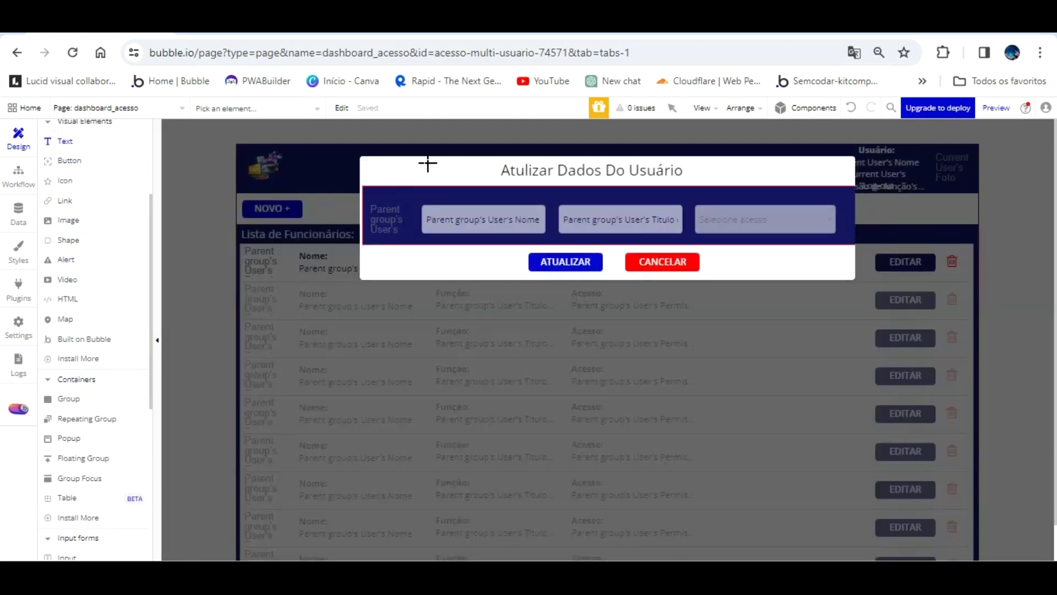
- Add a white, vertically centred Nome: label above the name field
{"action": "left_click_drag", "start_coordinate": [460, 173], "coordinate": [457, 171]}
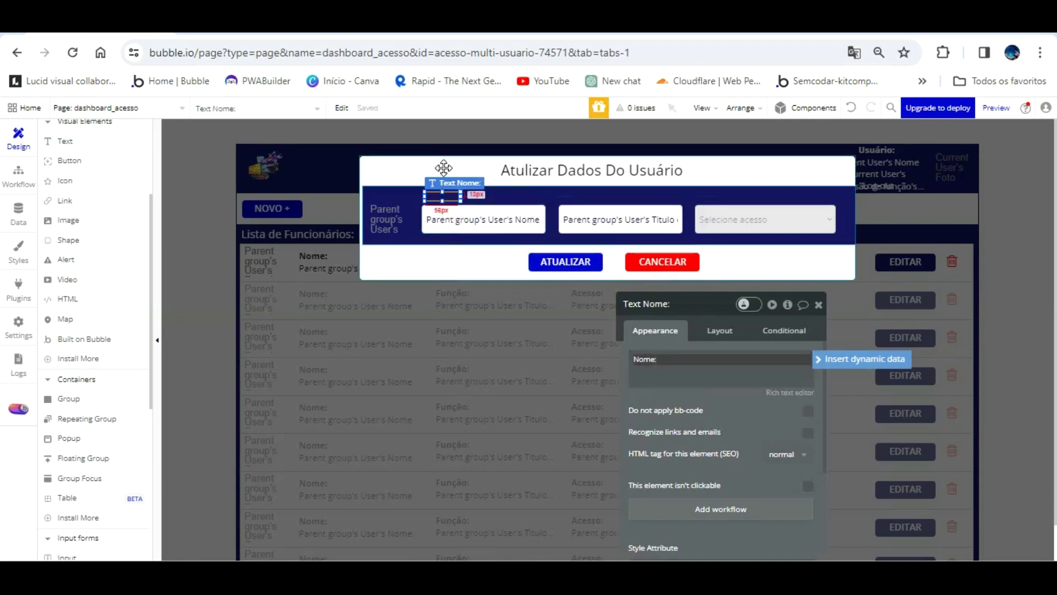
{"action": "scroll", "coordinate": [727, 370], "scroll_direction": "down", "scroll_amount": 3}
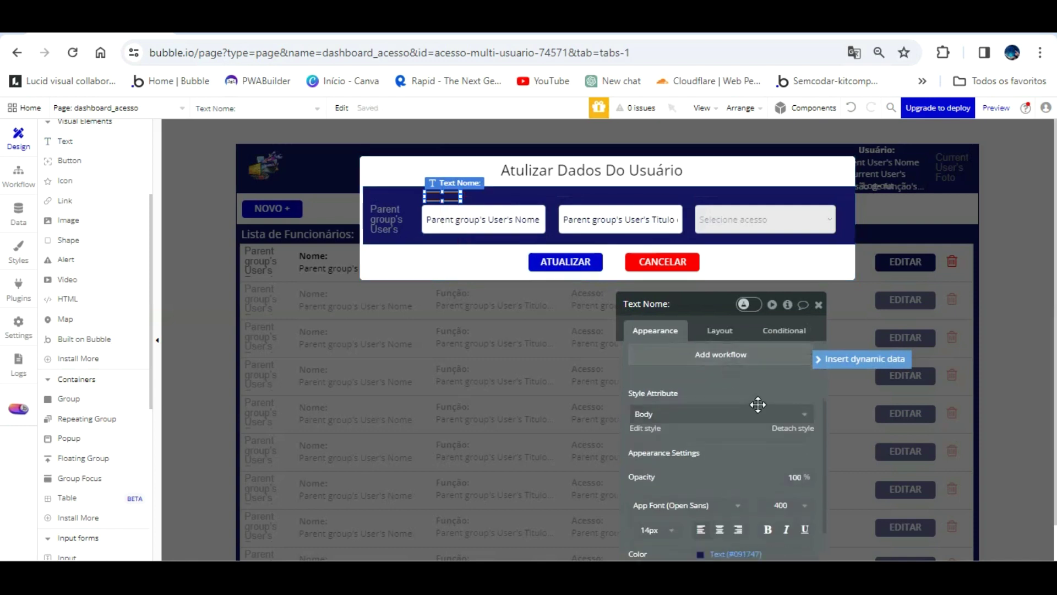
{"action": "scroll", "coordinate": [787, 405], "scroll_direction": "down", "scroll_amount": 5}
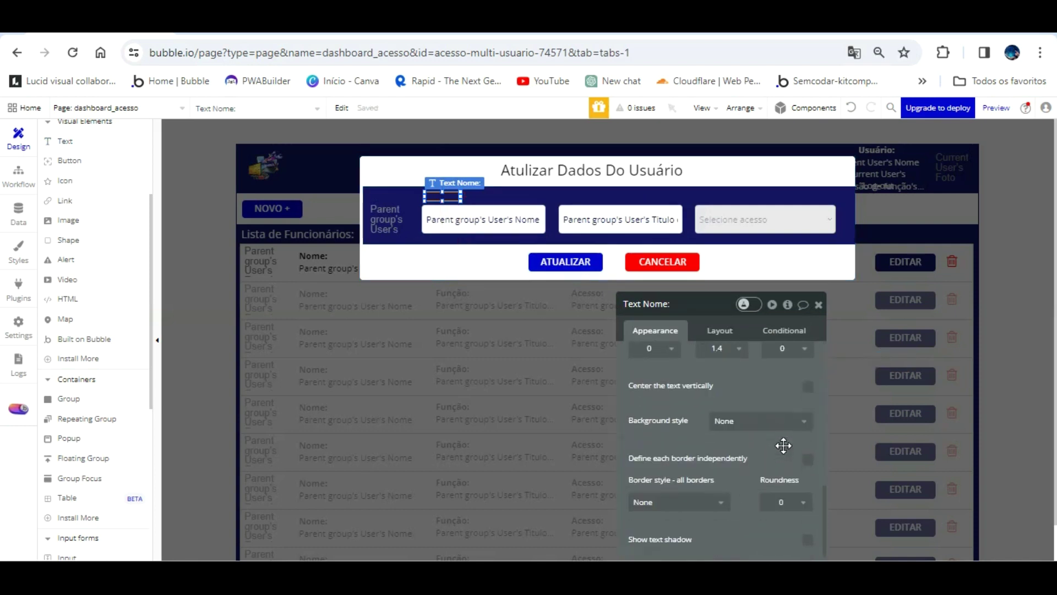
{"action": "left_click", "coordinate": [807, 387]}
{"action": "scroll", "coordinate": [736, 396], "scroll_direction": "up", "scroll_amount": 3}
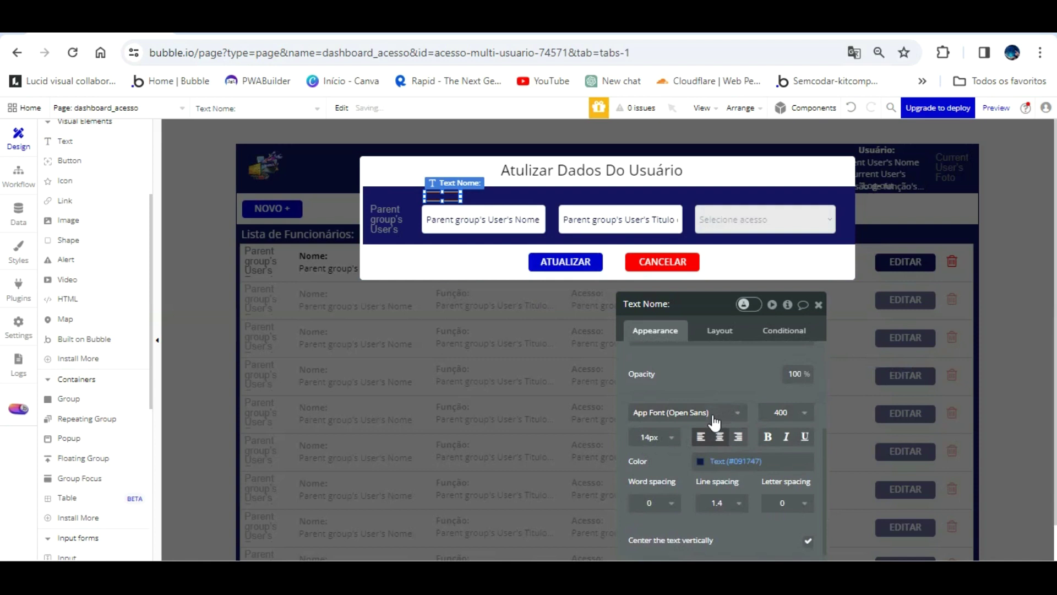
{"action": "left_click", "coordinate": [701, 460]}
{"action": "left_click", "coordinate": [718, 533]}
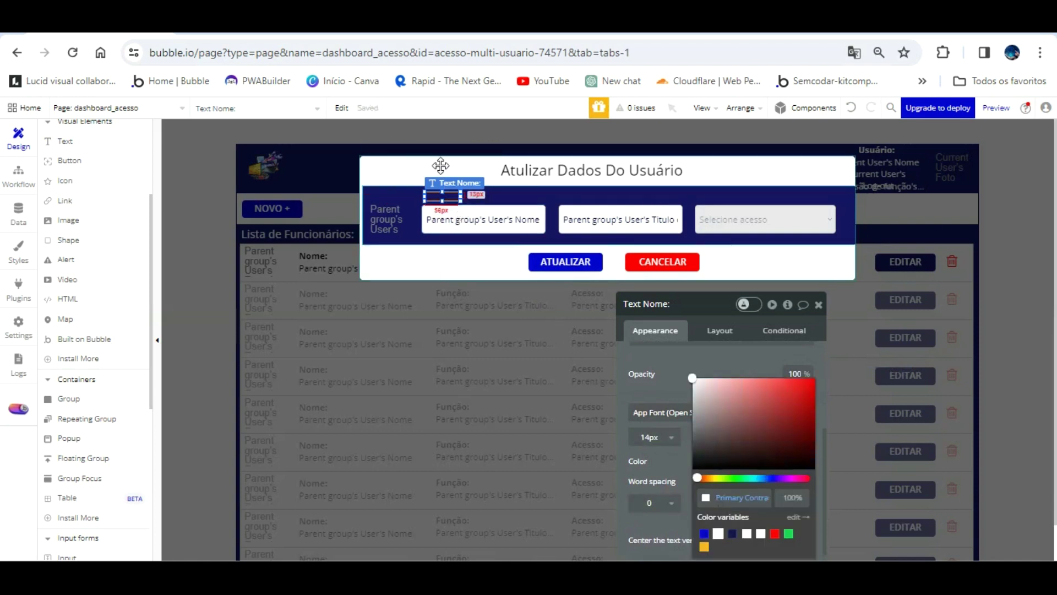
{"action": "left_click", "coordinate": [440, 202]}
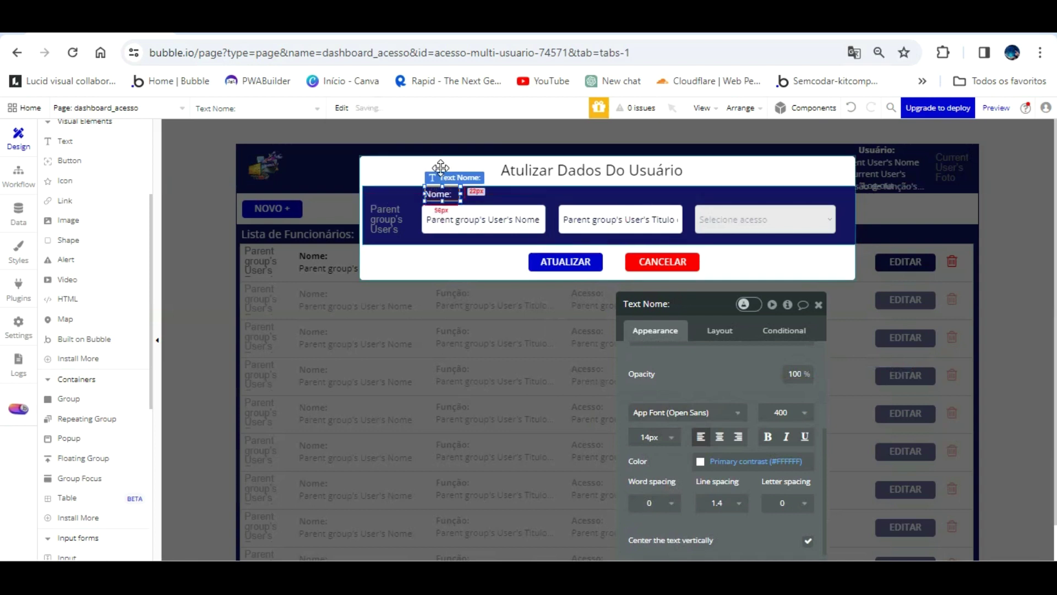
{"action": "left_click_drag", "start_coordinate": [441, 167], "coordinate": [478, 235]}
- Duplicate the label into Função: and Acesso: labels above their fields
{"action": "key", "text": "Down"}
{"action": "key", "text": "Down"}
{"action": "key", "text": "Down"}
{"action": "key", "text": "Down"}
{"action": "key", "text": "Down"}
{"action": "key", "text": "Down"}
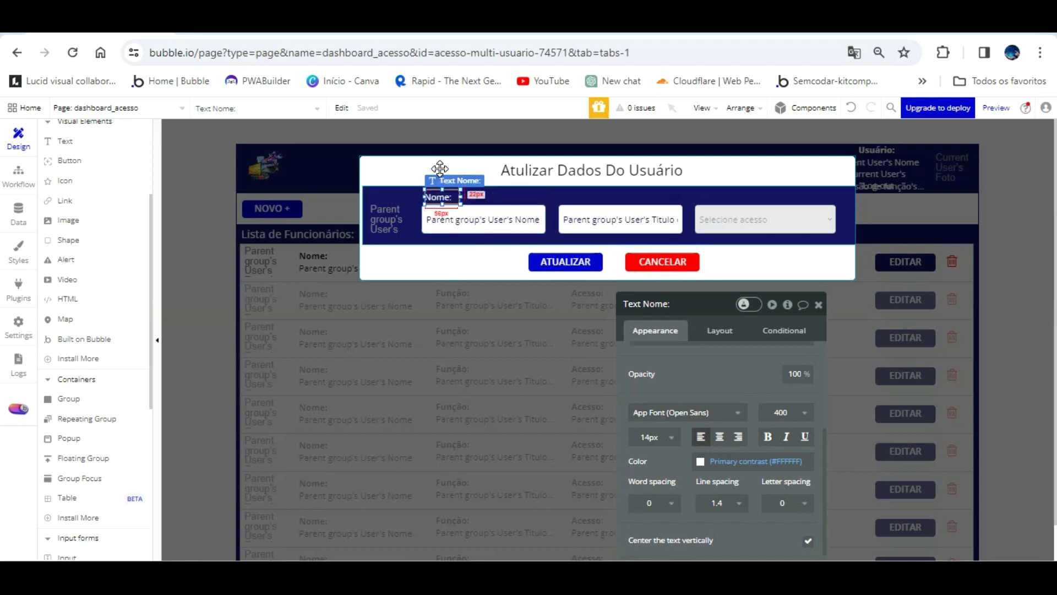
{"action": "left_click_drag", "start_coordinate": [440, 167], "coordinate": [575, 163]}
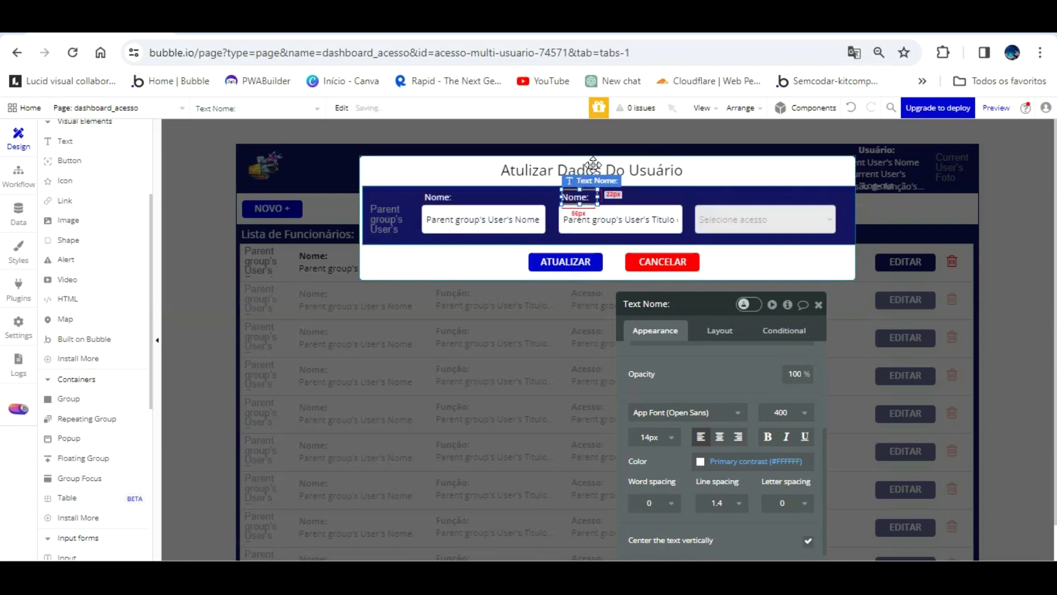
{"action": "scroll", "coordinate": [684, 341], "scroll_direction": "up", "scroll_amount": 5}
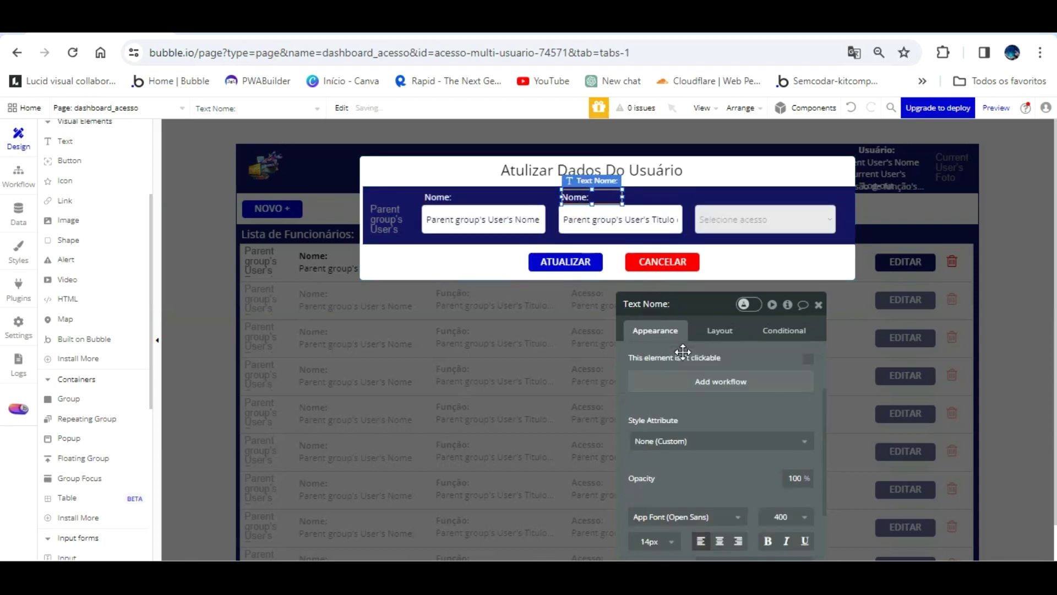
{"action": "triple_click", "coordinate": [682, 364]}
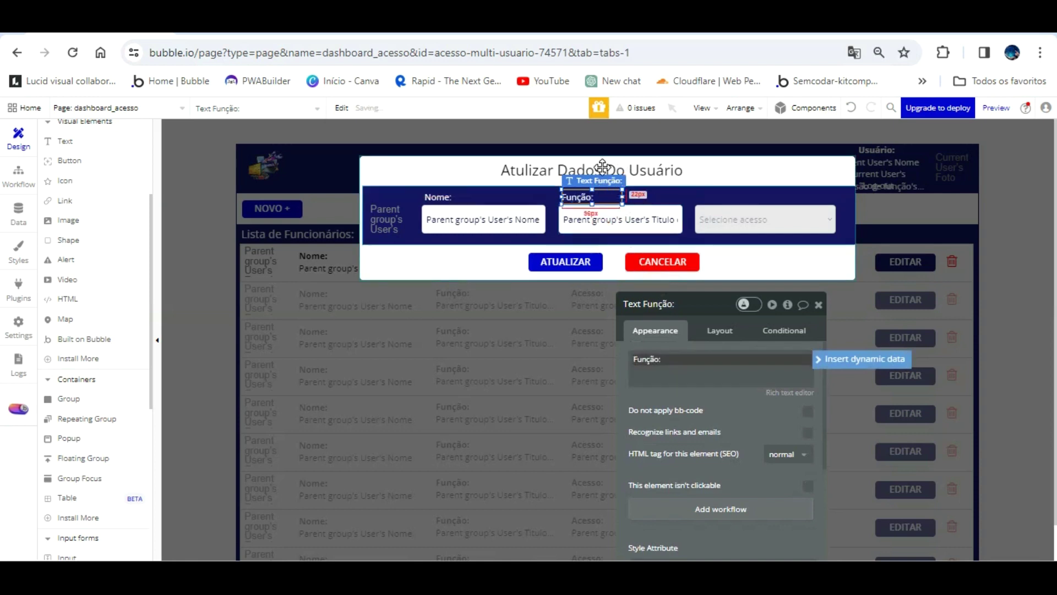
{"action": "left_click_drag", "start_coordinate": [603, 166], "coordinate": [738, 165]}
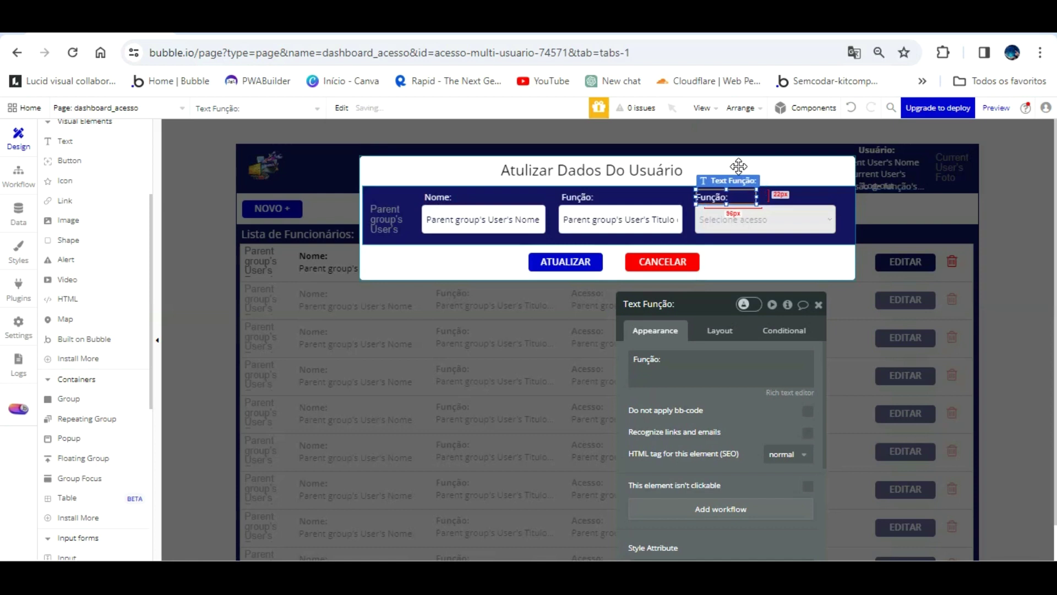
{"action": "triple_click", "coordinate": [685, 365]}
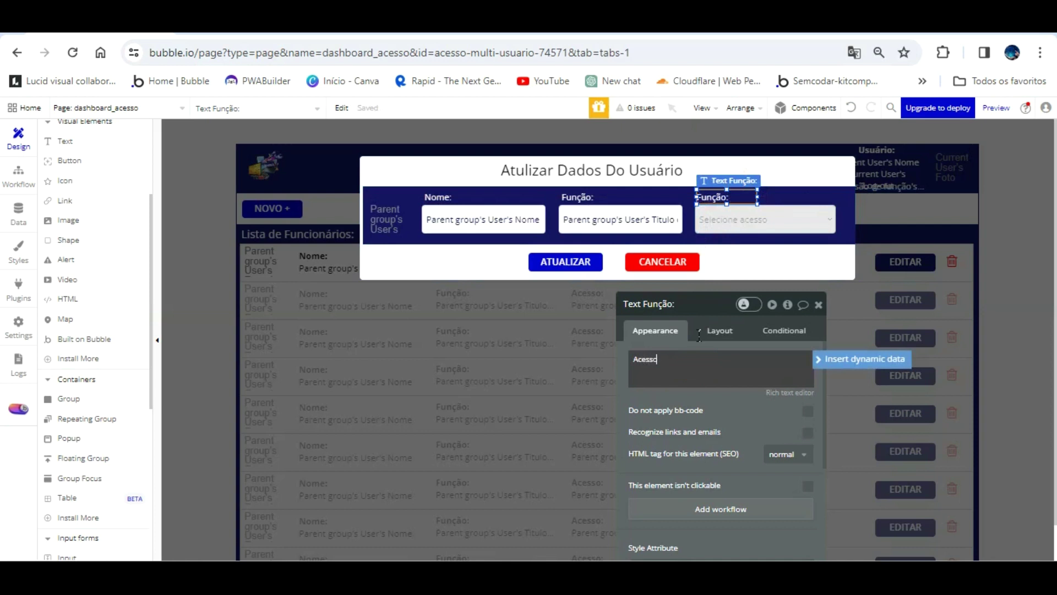
{"action": "type", "text": "Acesso:"}
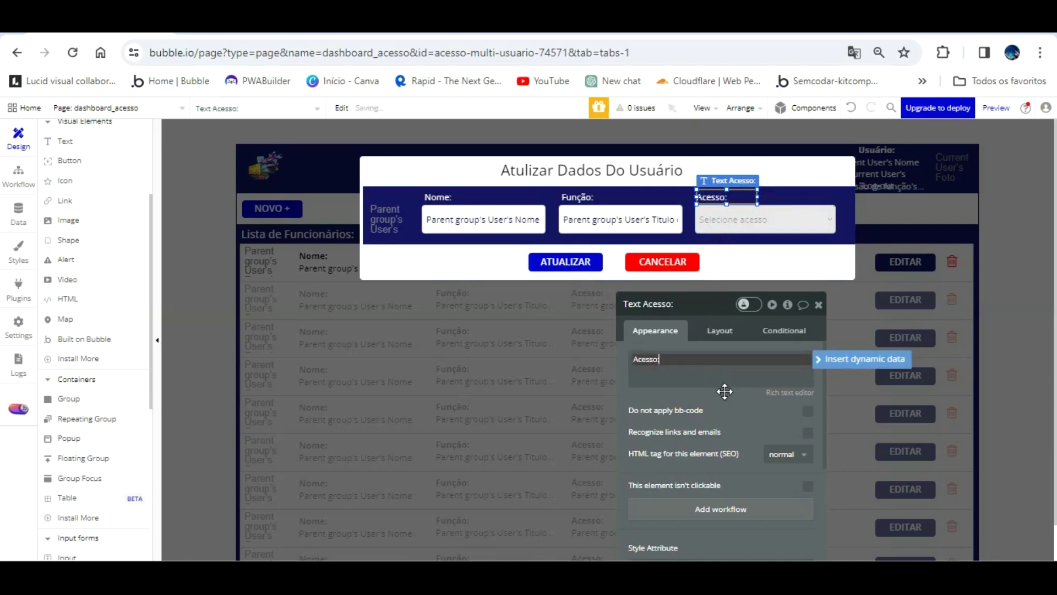
{"action": "left_click", "coordinate": [724, 392]}
- Add a centred Foto: label over the photo column and reload the app preview
{"action": "left_click", "coordinate": [443, 176]}
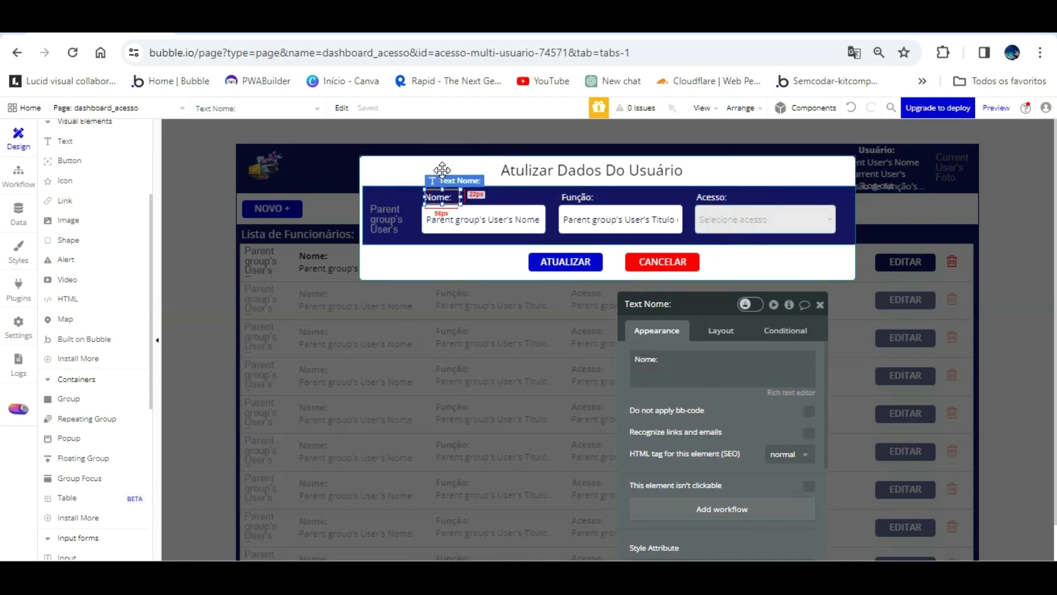
{"action": "left_click_drag", "start_coordinate": [442, 170], "coordinate": [390, 166]}
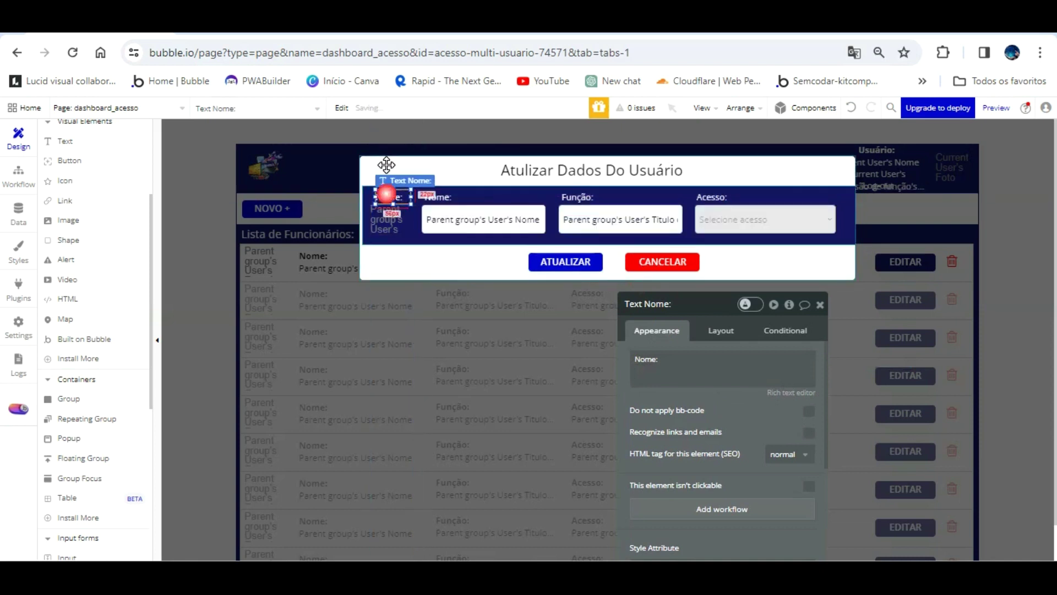
{"action": "scroll", "coordinate": [710, 427], "scroll_direction": "down", "scroll_amount": 3}
{"action": "left_click", "coordinate": [720, 437]}
{"action": "scroll", "coordinate": [715, 396], "scroll_direction": "up", "scroll_amount": 5}
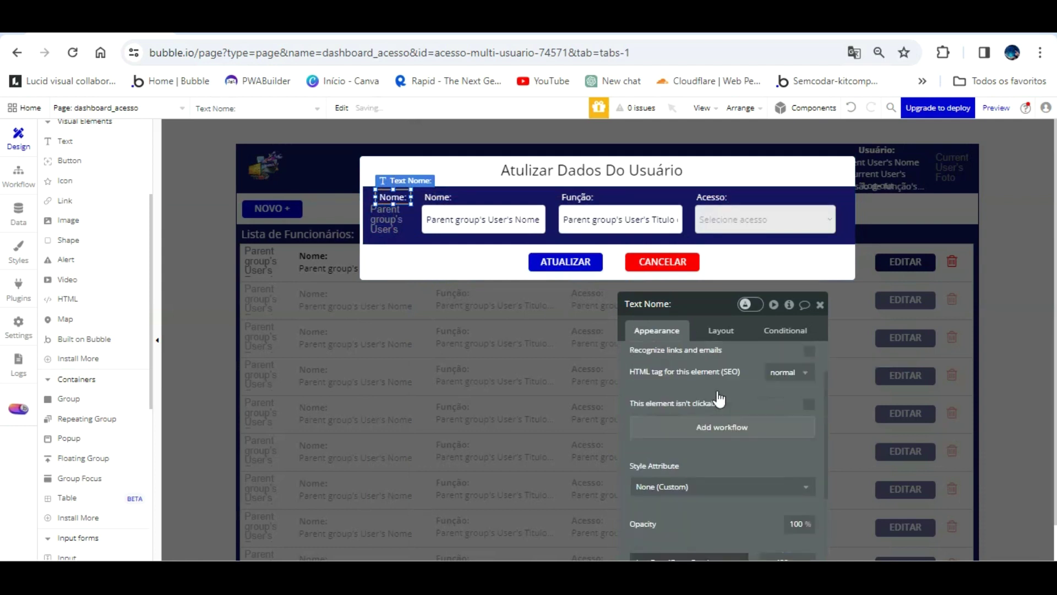
{"action": "left_click", "coordinate": [690, 368]}
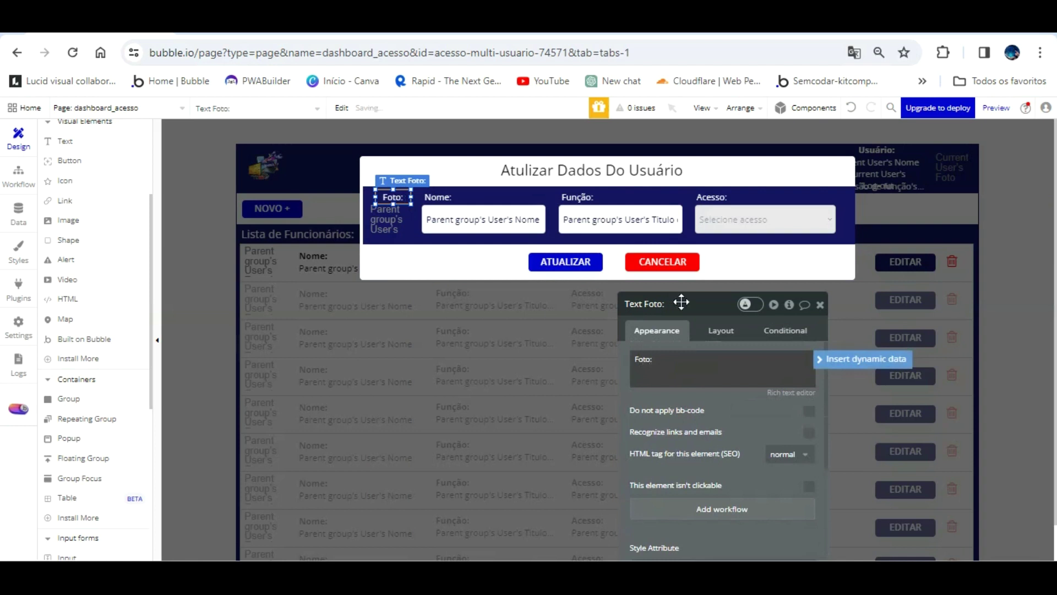
{"action": "left_click", "coordinate": [392, 201]}
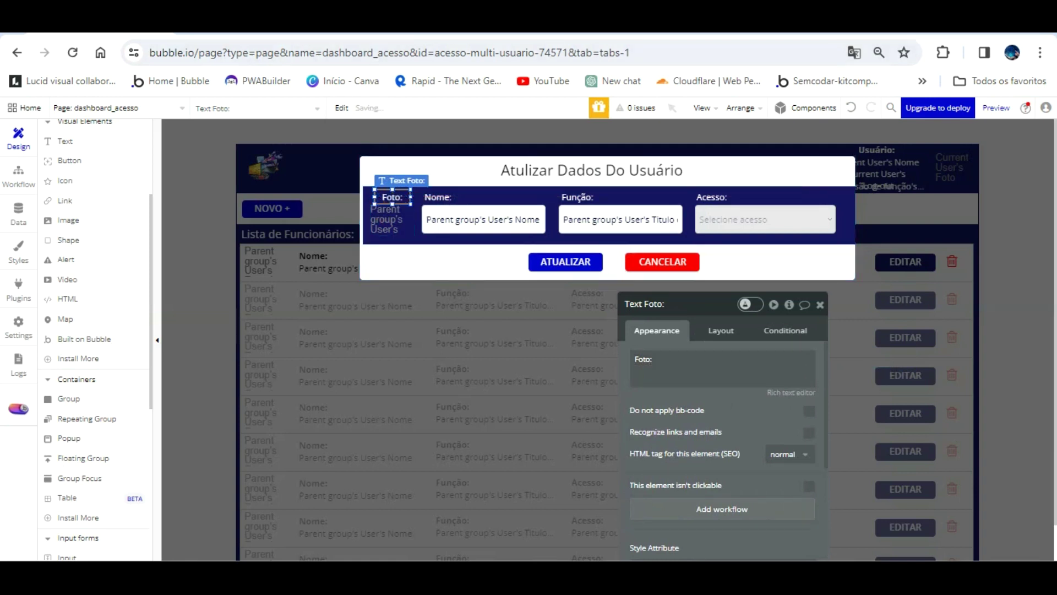
{"action": "left_click", "coordinate": [300, 22]}
{"action": "key", "text": "F5"}
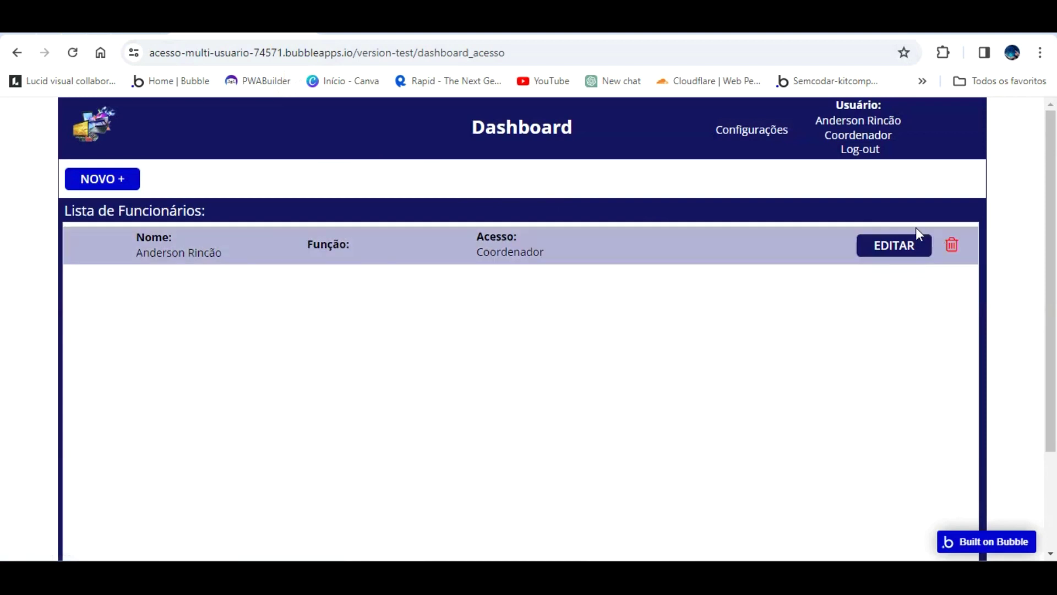
- Check the employee's update popup in the preview, then select the popup's Image Foto user in the editor
{"action": "left_click", "coordinate": [894, 245]}
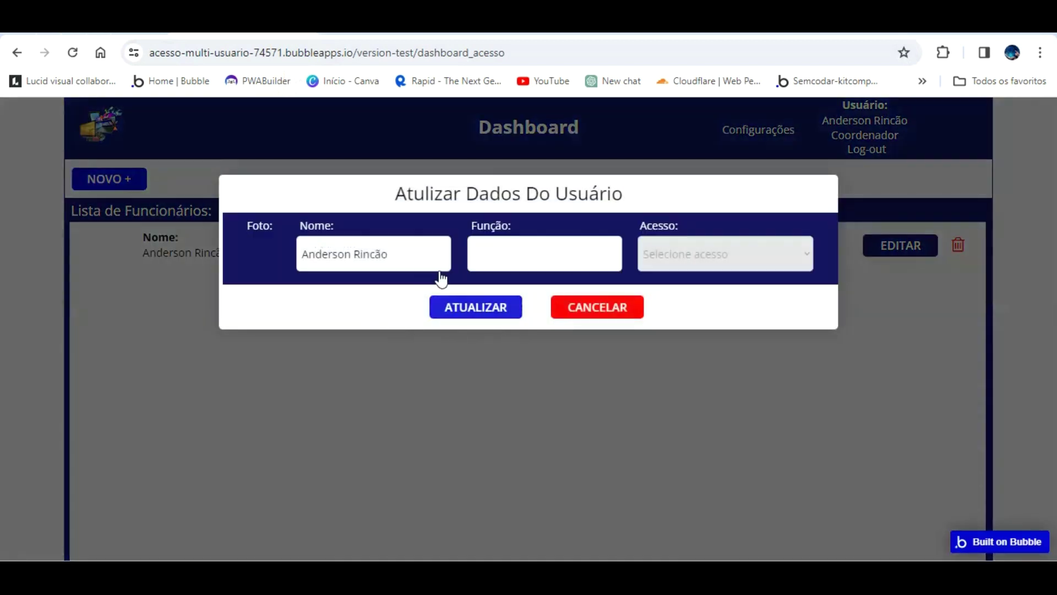
{"action": "left_click", "coordinate": [623, 281]}
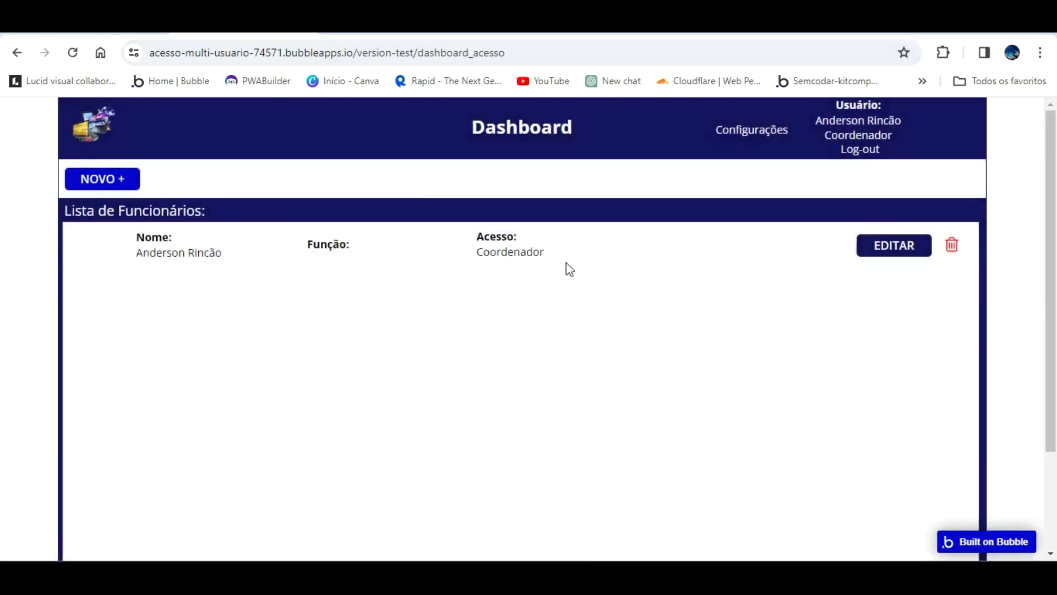
{"action": "left_click", "coordinate": [108, 25]}
{"action": "left_click", "coordinate": [388, 218]}
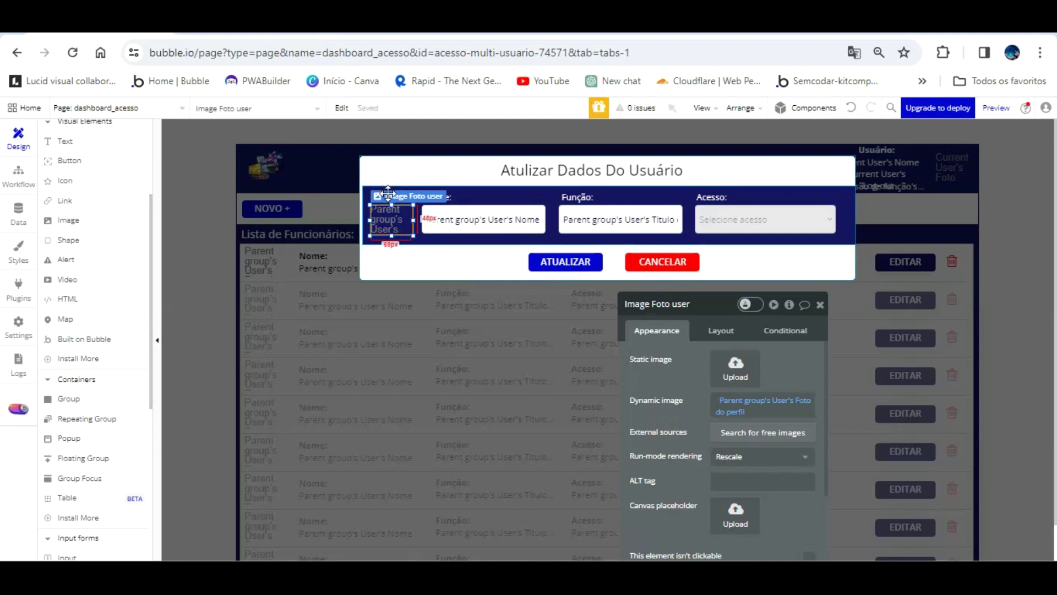
- Replace Image Foto user with a Picture Uploader named 'PictureUploader Atualizar dados user'
{"action": "key", "text": "Delete"}
{"action": "scroll", "coordinate": [99, 415], "scroll_direction": "down", "scroll_amount": 3}
{"action": "scroll", "coordinate": [101, 419], "scroll_direction": "down", "scroll_amount": 3}
{"action": "left_click_drag", "start_coordinate": [105, 406], "coordinate": [379, 186]}
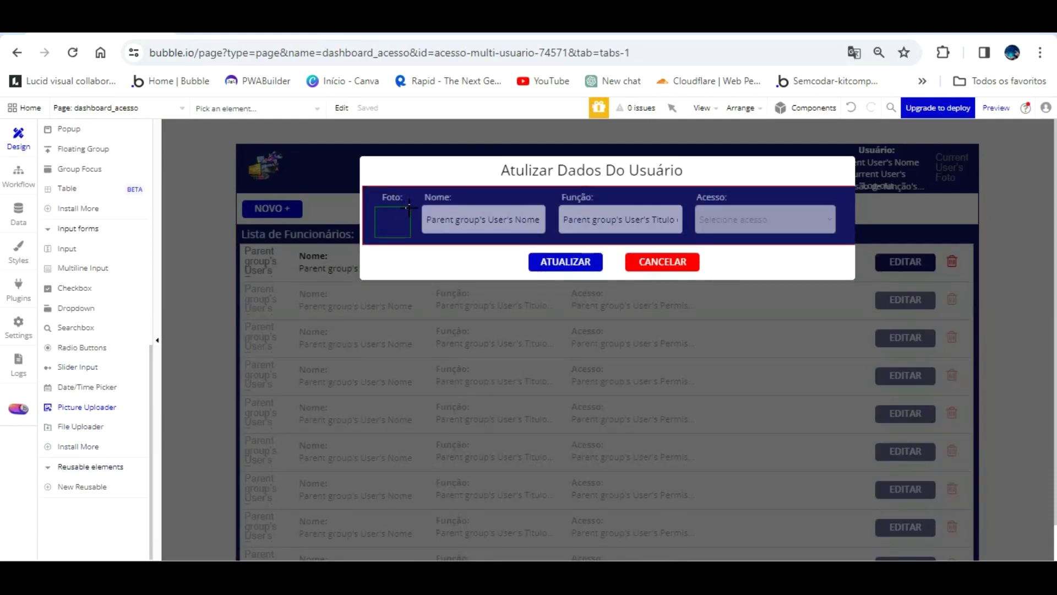
{"action": "left_click", "coordinate": [408, 208]}
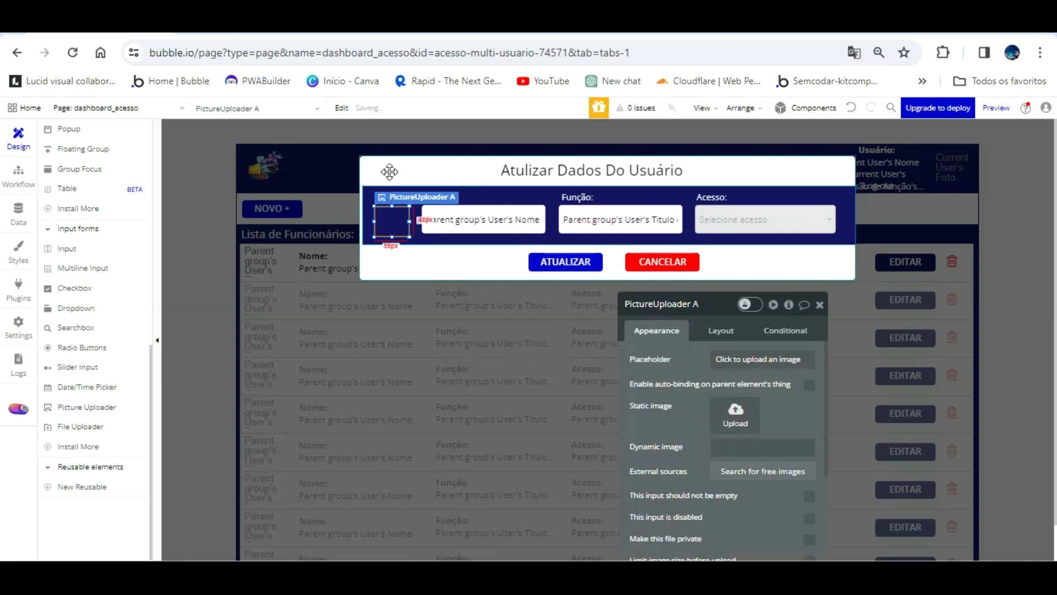
{"action": "left_click", "coordinate": [396, 190]}
{"action": "left_click", "coordinate": [394, 215]}
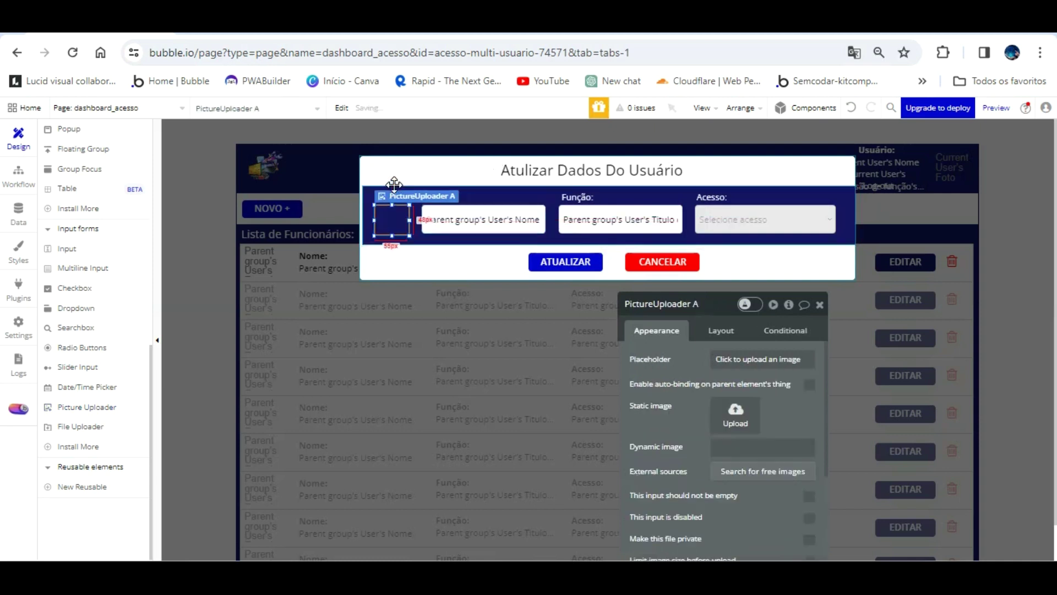
{"action": "left_click", "coordinate": [699, 303]}
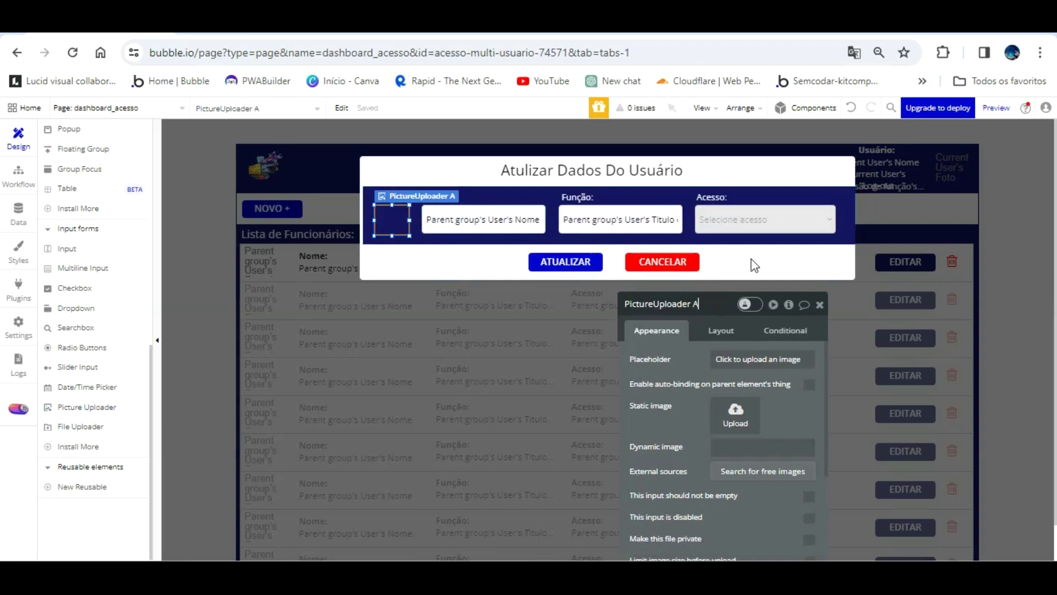
{"action": "type", "text": "tualizar dados user"}
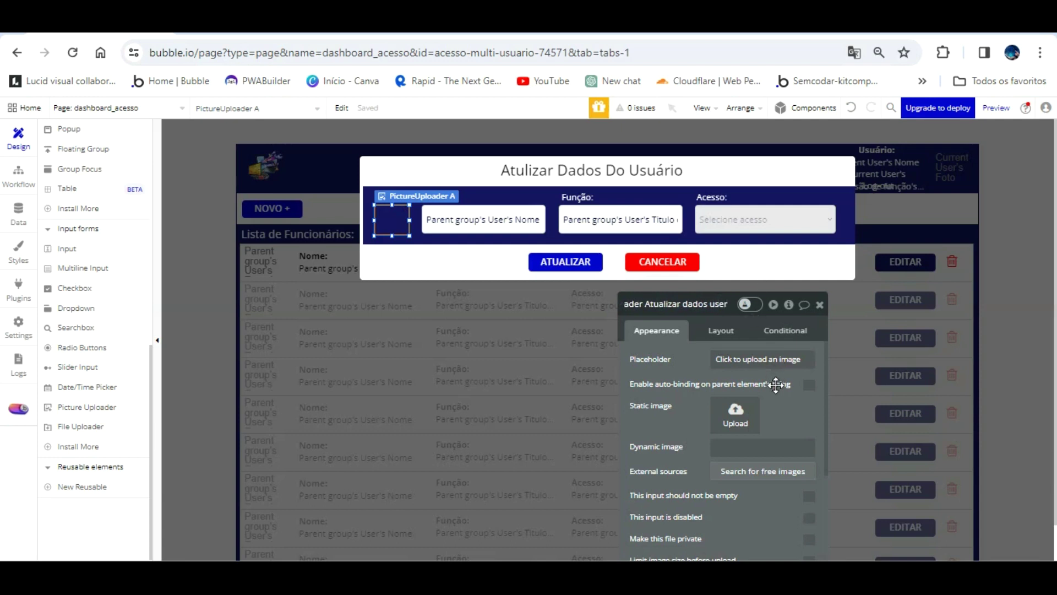
- Set the uploader's dynamic image to Parent group's User's Foto do perfil
{"action": "left_click", "coordinate": [698, 410]}
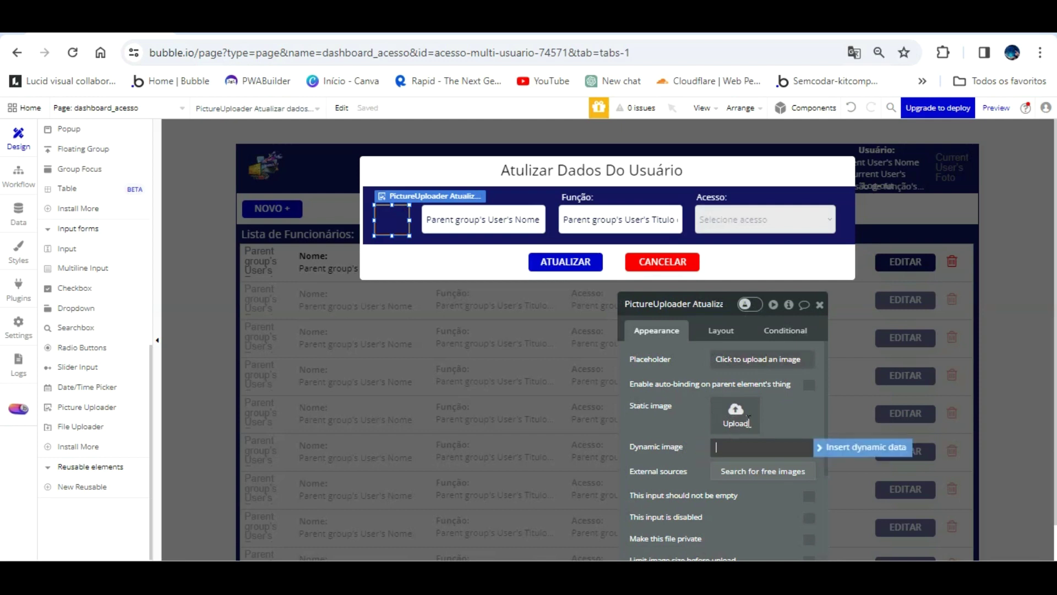
{"action": "left_click", "coordinate": [836, 447]}
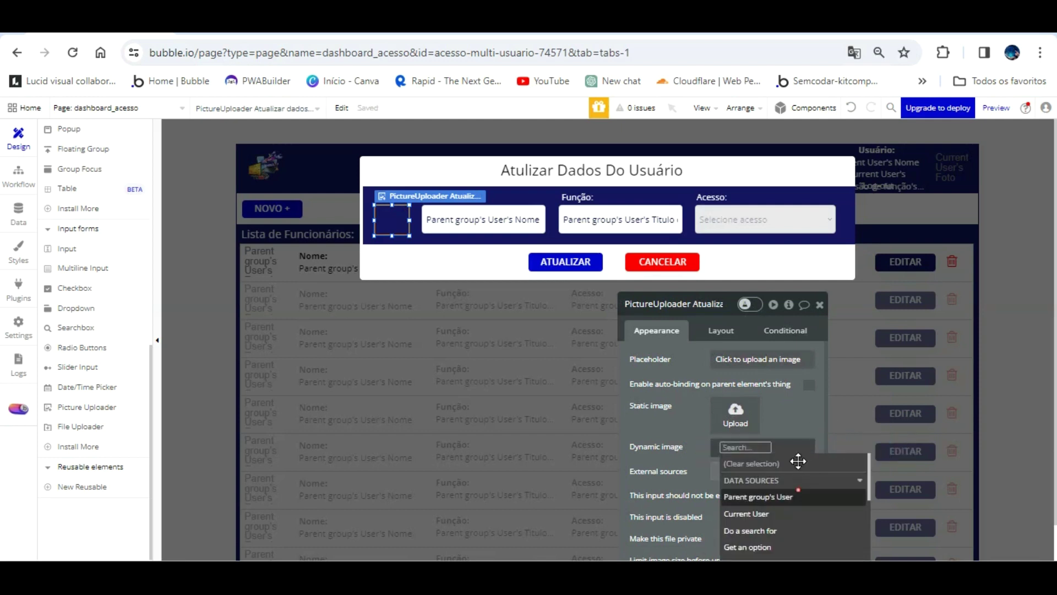
{"action": "left_click", "coordinate": [801, 497]}
{"action": "left_click", "coordinate": [771, 541]}
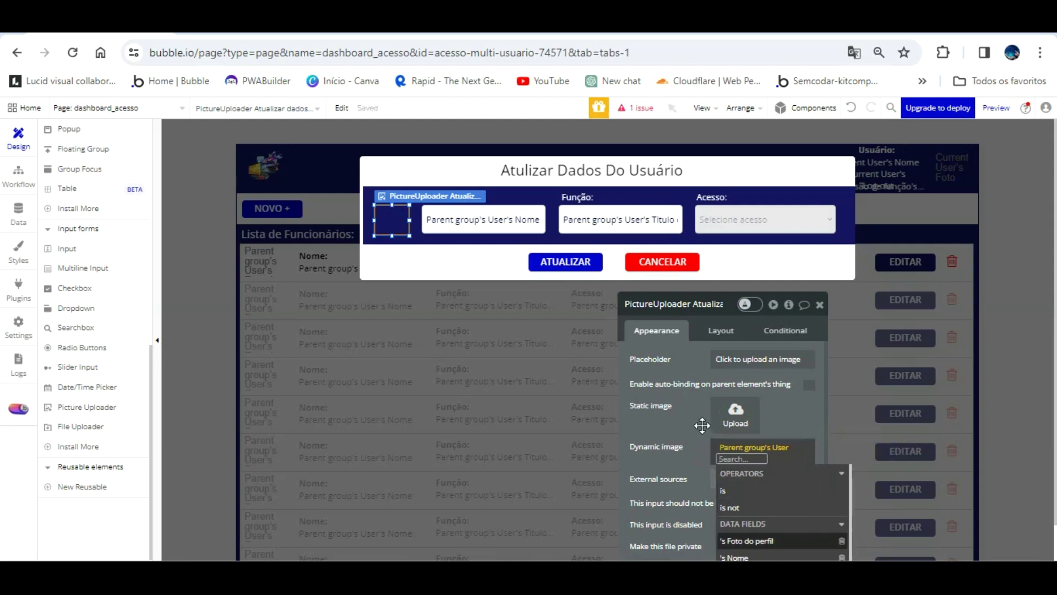
{"action": "left_click", "coordinate": [699, 429]}
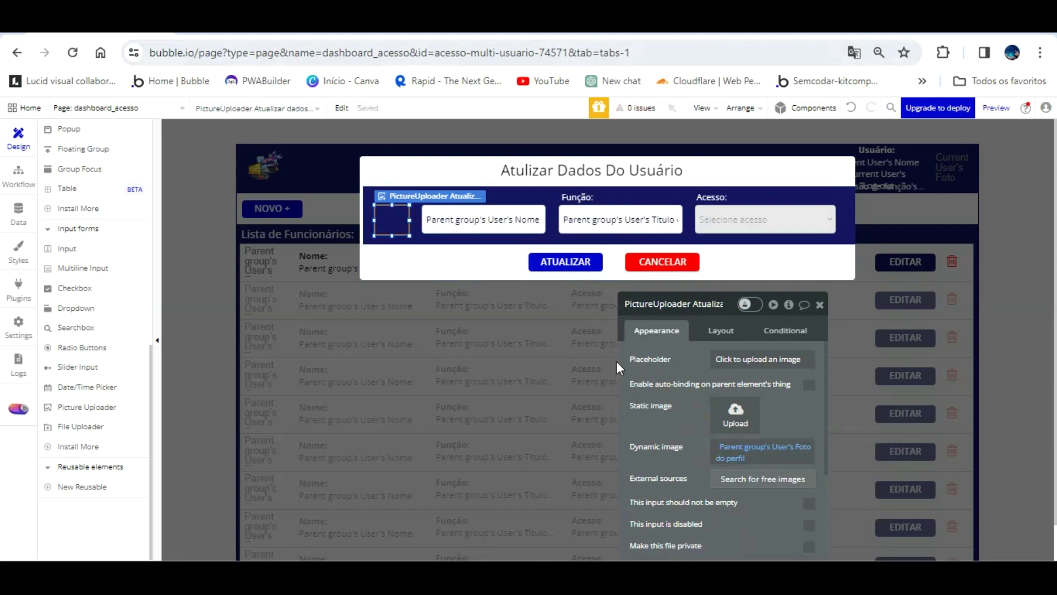
- Give the uploader border style None and a flat #EBEBEB background, then reload the preview
{"action": "scroll", "coordinate": [661, 406], "scroll_direction": "down", "scroll_amount": 8}
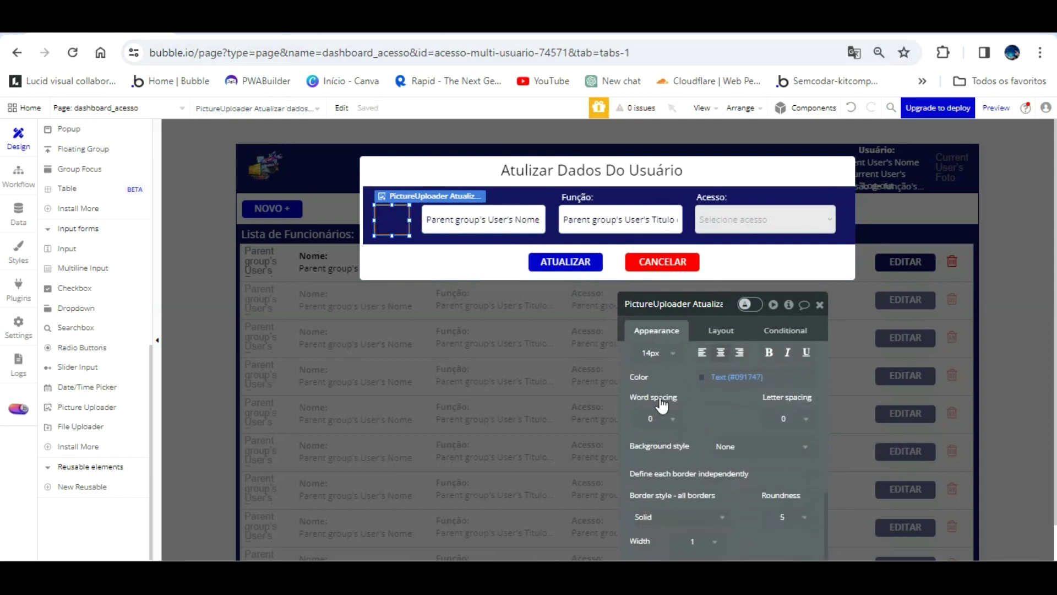
{"action": "scroll", "coordinate": [732, 476], "scroll_direction": "down", "scroll_amount": 2}
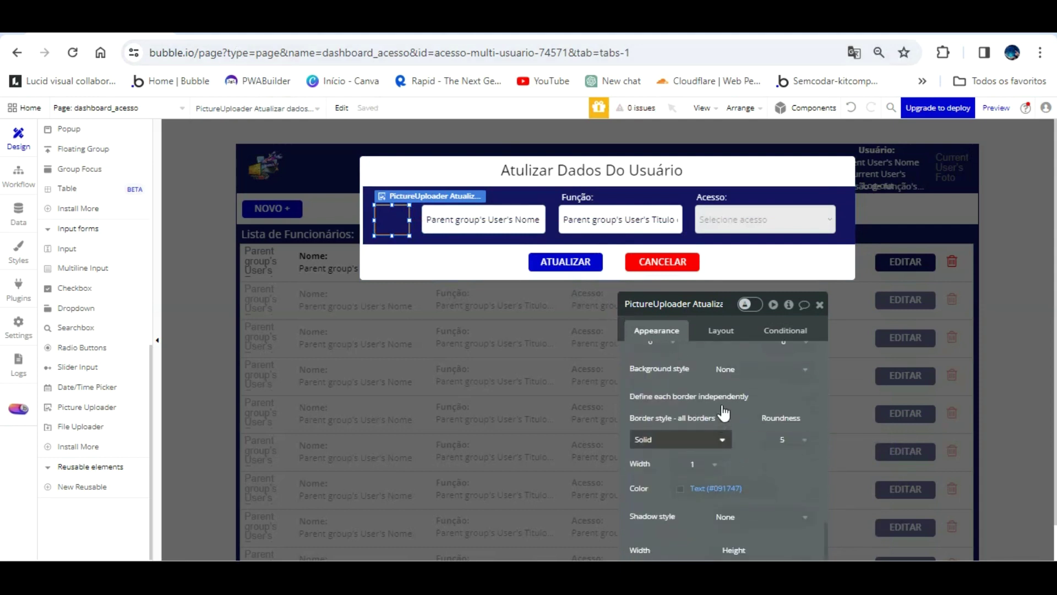
{"action": "left_click", "coordinate": [710, 439]}
{"action": "left_click", "coordinate": [664, 476]}
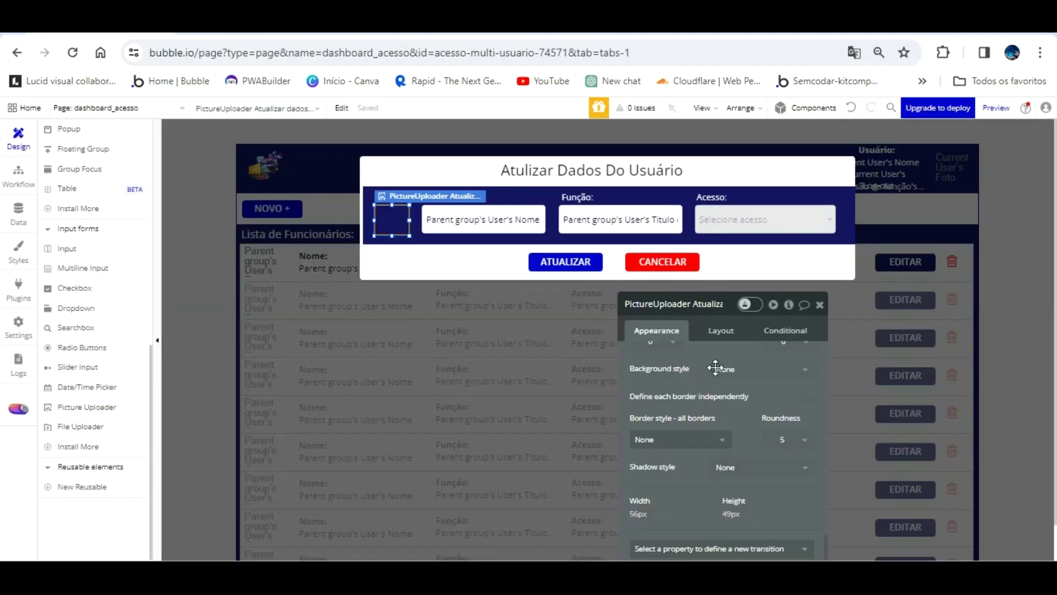
{"action": "scroll", "coordinate": [712, 418], "scroll_direction": "down", "scroll_amount": 1}
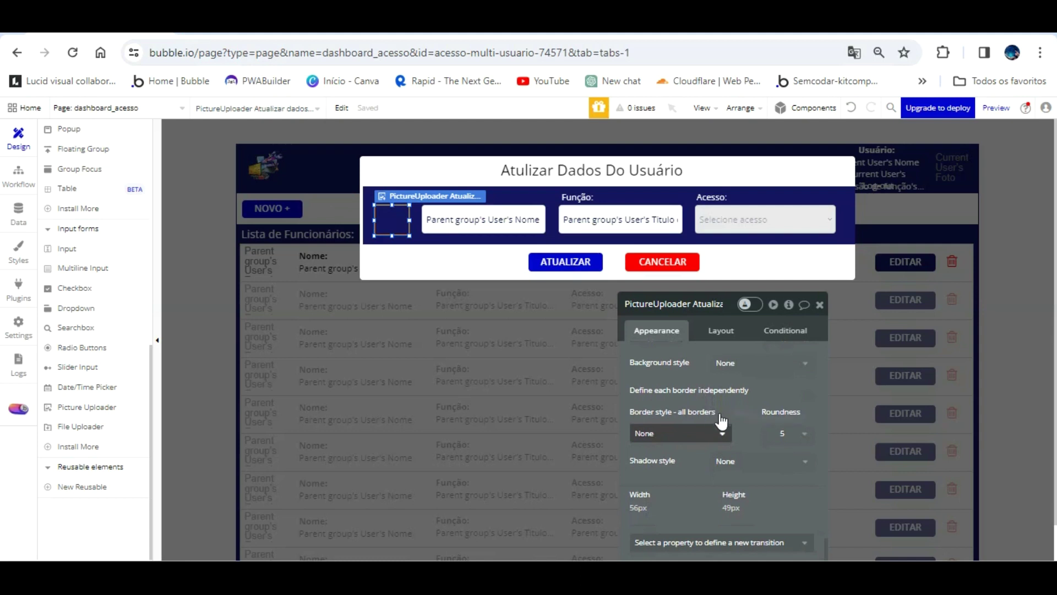
{"action": "left_click", "coordinate": [760, 363]}
{"action": "left_click", "coordinate": [735, 418]}
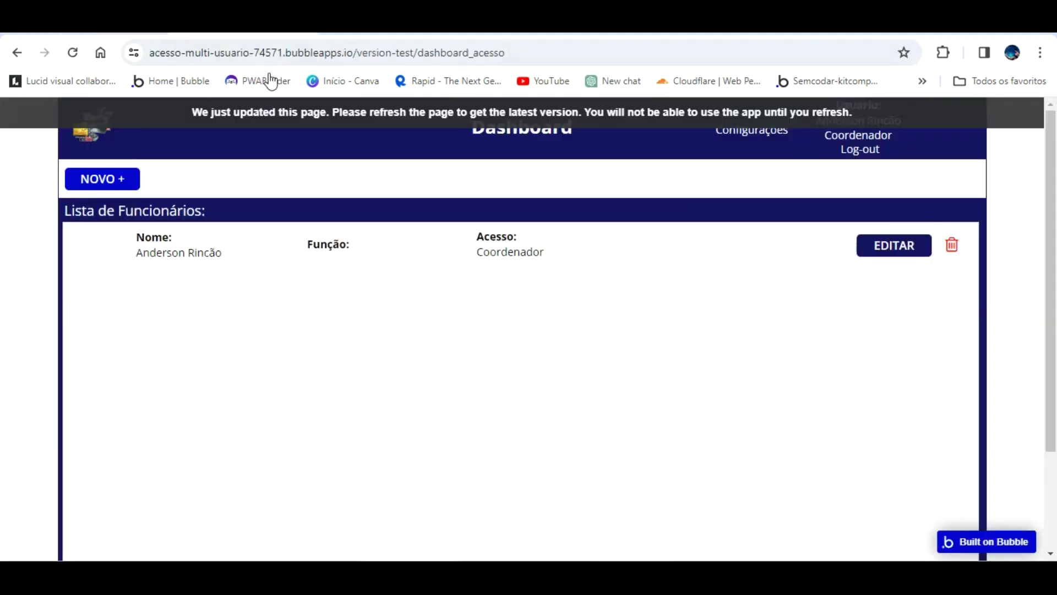
{"action": "left_click", "coordinate": [273, 113]}
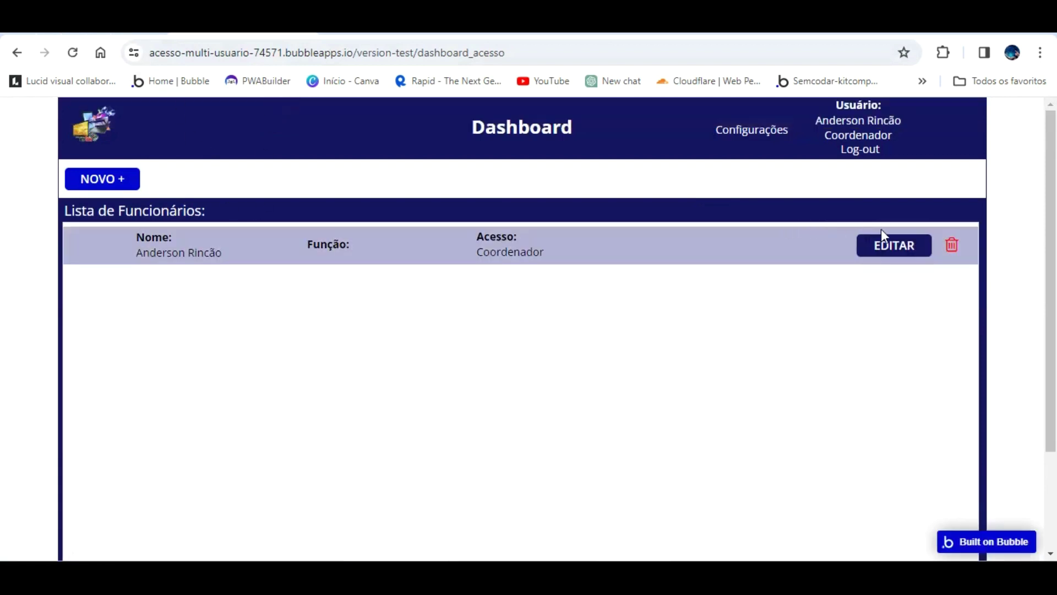
- In the preview's edit popup, upload the bearded avatar image as the employee's photo
{"action": "left_click", "coordinate": [877, 254]}
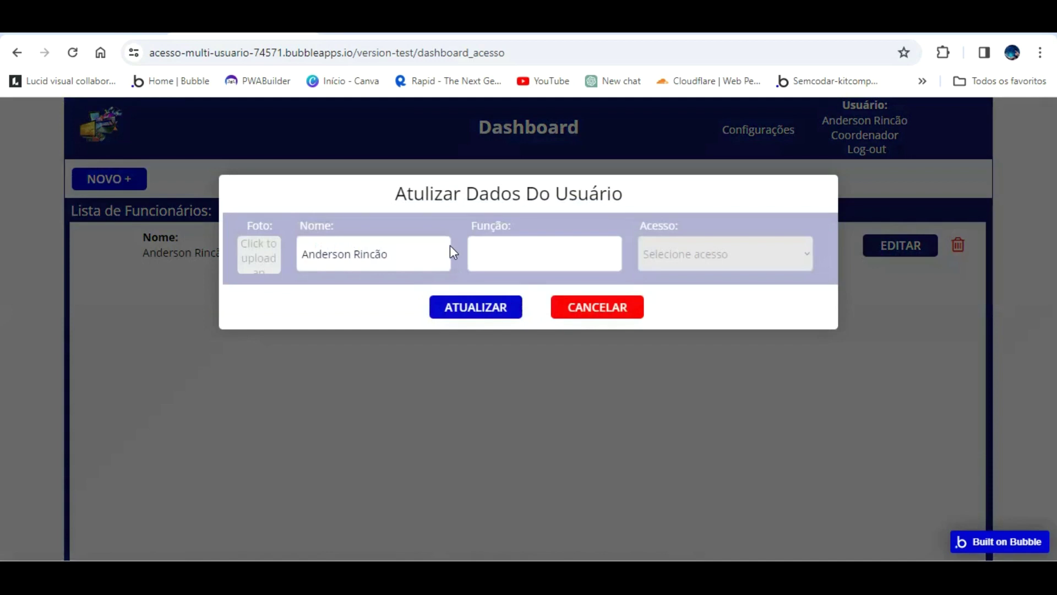
{"action": "left_click", "coordinate": [247, 254]}
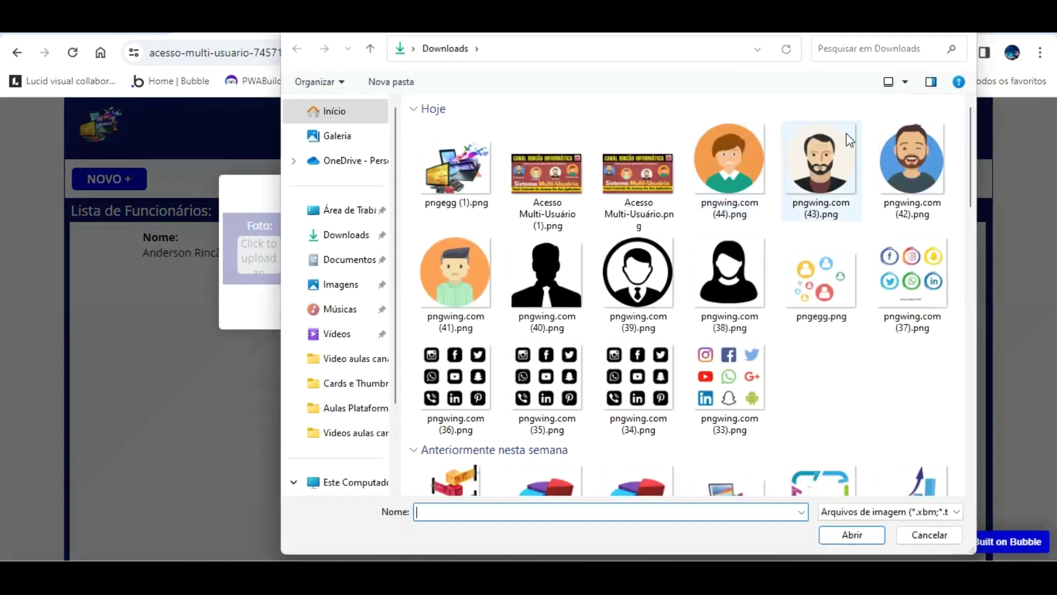
{"action": "left_click", "coordinate": [902, 134]}
{"action": "double_click", "coordinate": [902, 133]}
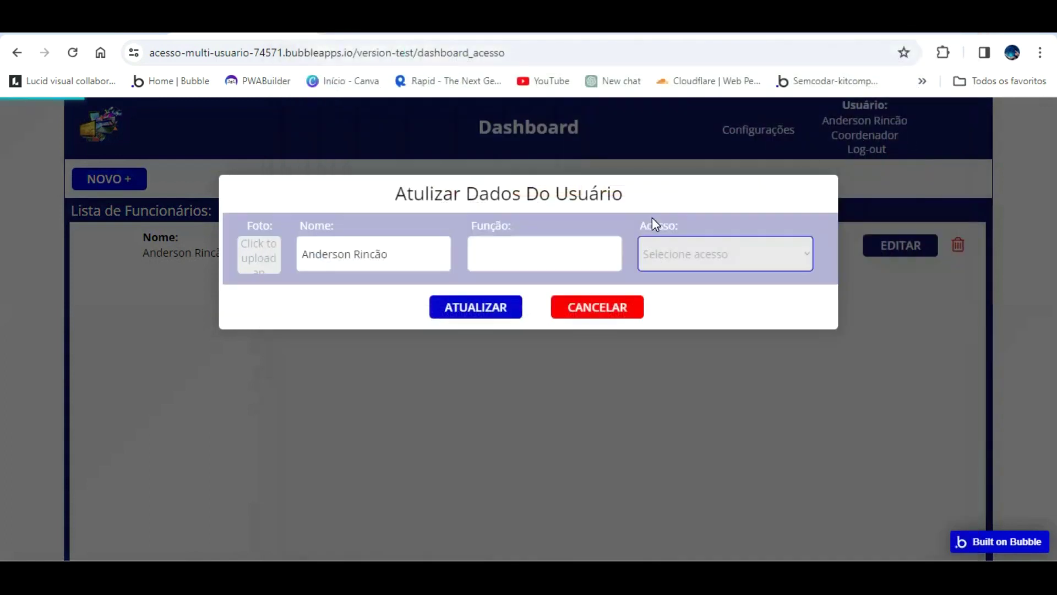
{"action": "left_click", "coordinate": [611, 237]}
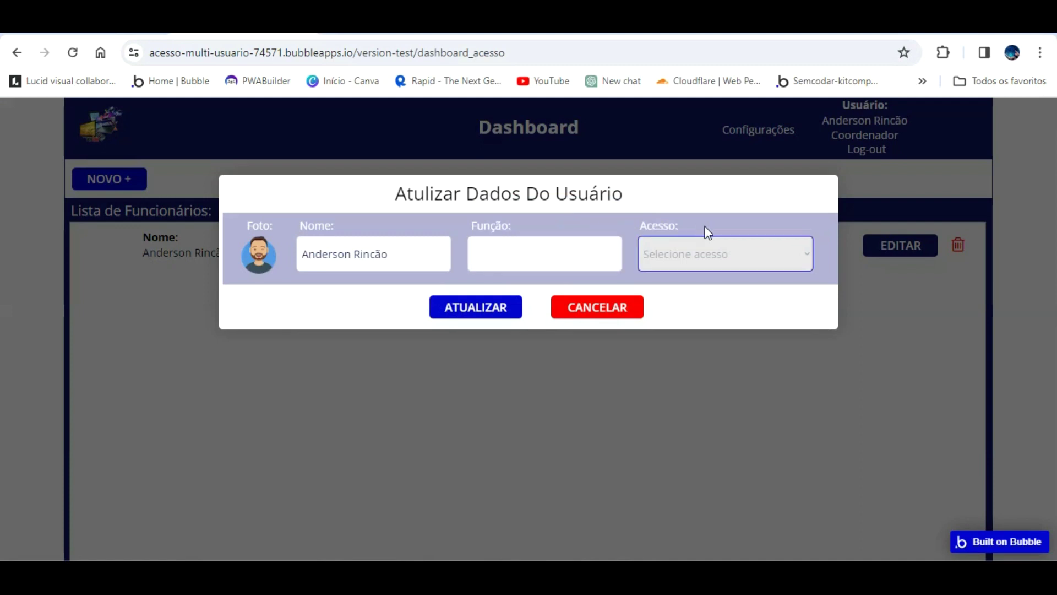
{"action": "key", "text": "ctrl+Tab"}
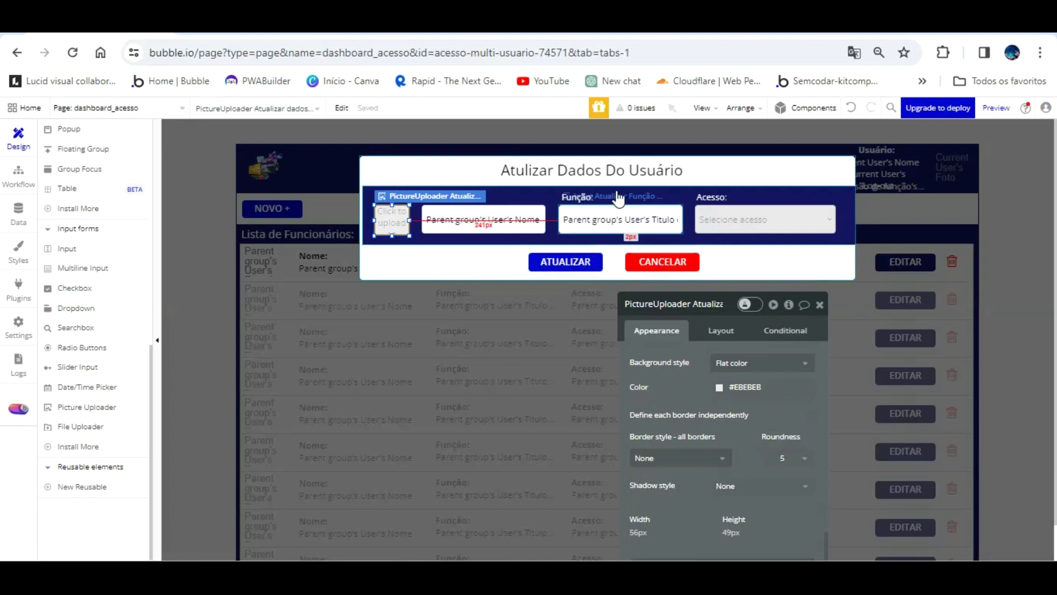
{"action": "left_click", "coordinate": [292, 30]}
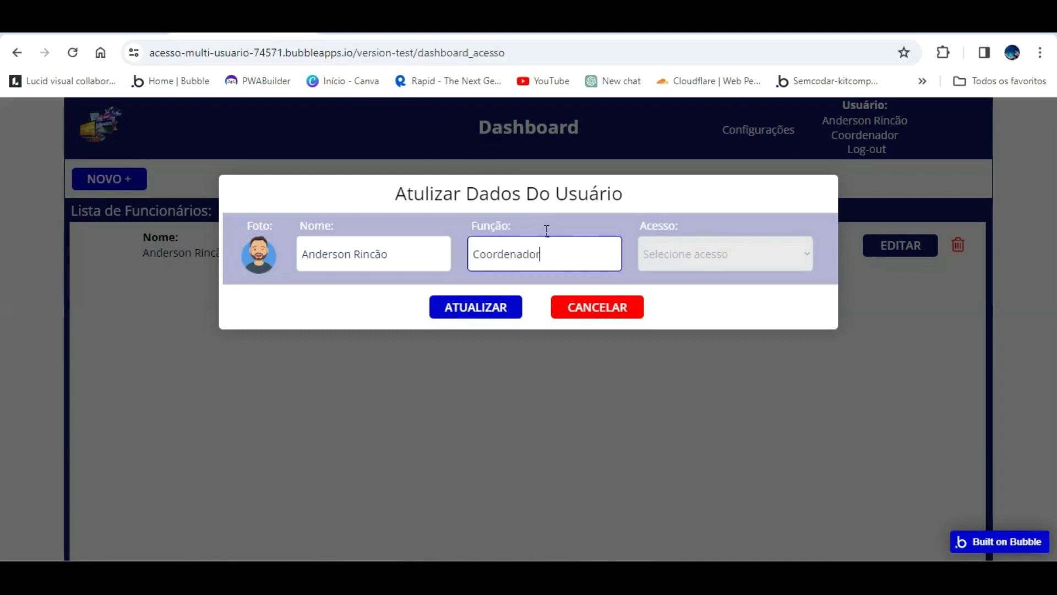
- Set Acesso to Coordenador, submit ATUALIZAR, and close the update popup
{"action": "left_click", "coordinate": [699, 242]}
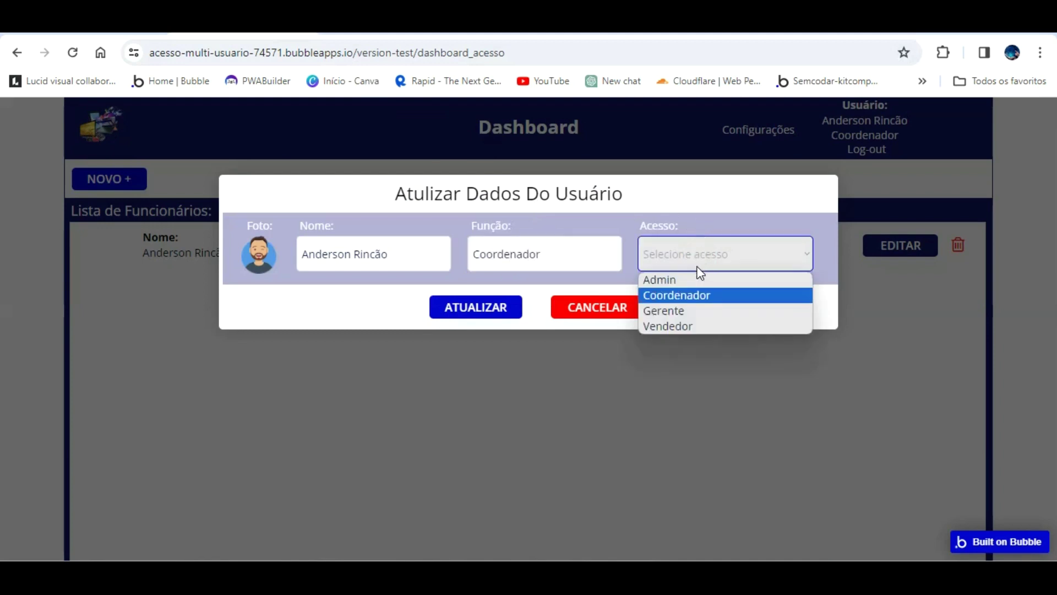
{"action": "left_click", "coordinate": [716, 295]}
{"action": "left_click", "coordinate": [410, 233]}
{"action": "left_click", "coordinate": [460, 300]}
{"action": "left_click", "coordinate": [365, 253]}
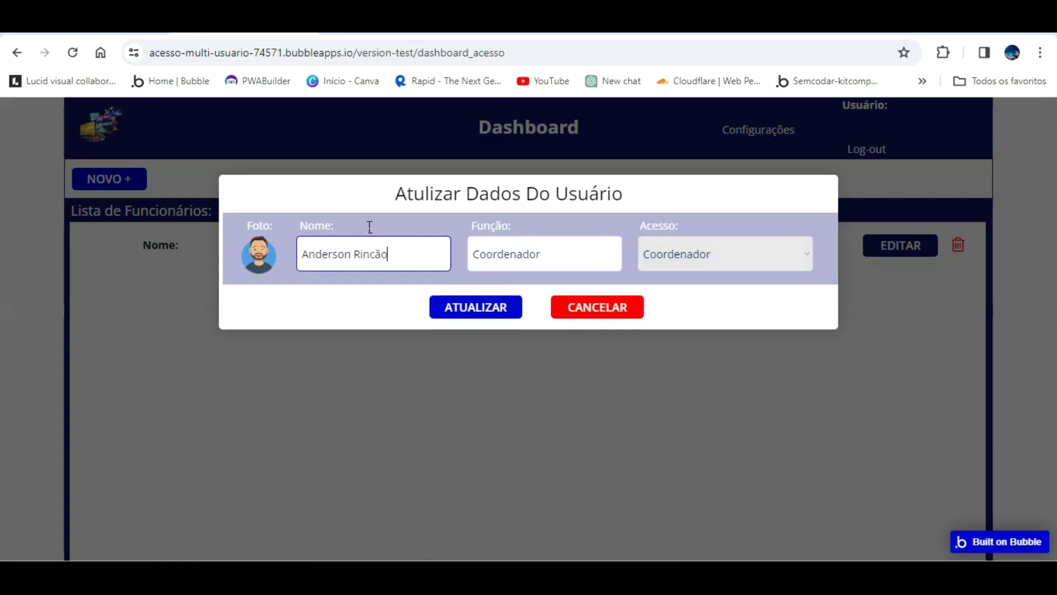
{"action": "left_click", "coordinate": [443, 286]}
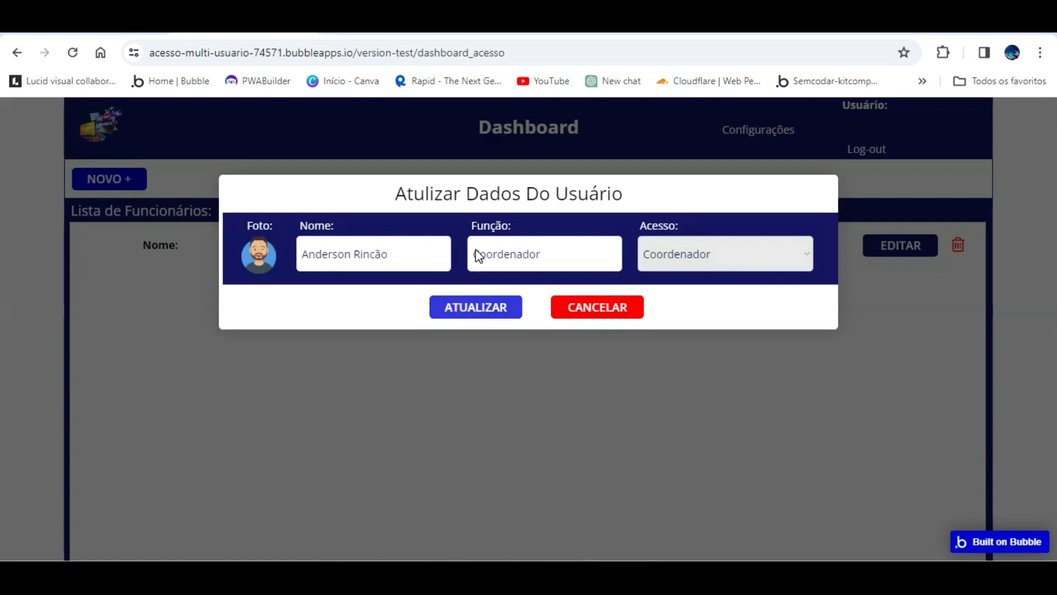
{"action": "left_click_drag", "start_coordinate": [377, 166], "coordinate": [454, 356]}
{"action": "left_click", "coordinate": [581, 301]}
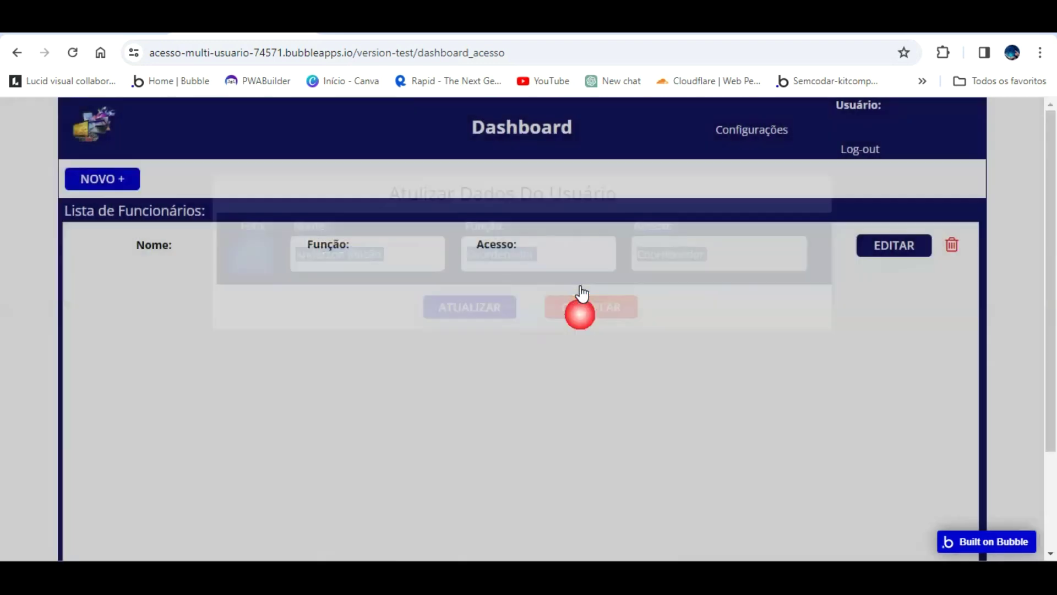
{"action": "left_click", "coordinate": [65, 32]}
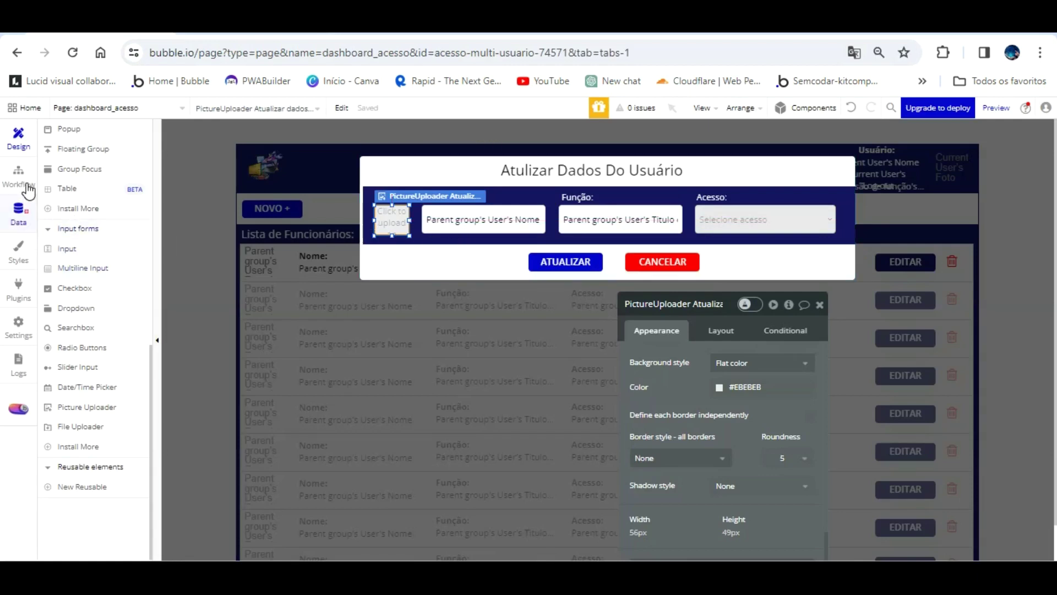
{"action": "left_click", "coordinate": [19, 212]}
- Inspect the All Users data, where photo and name are empty, then open the workflows
{"action": "left_click", "coordinate": [89, 148]}
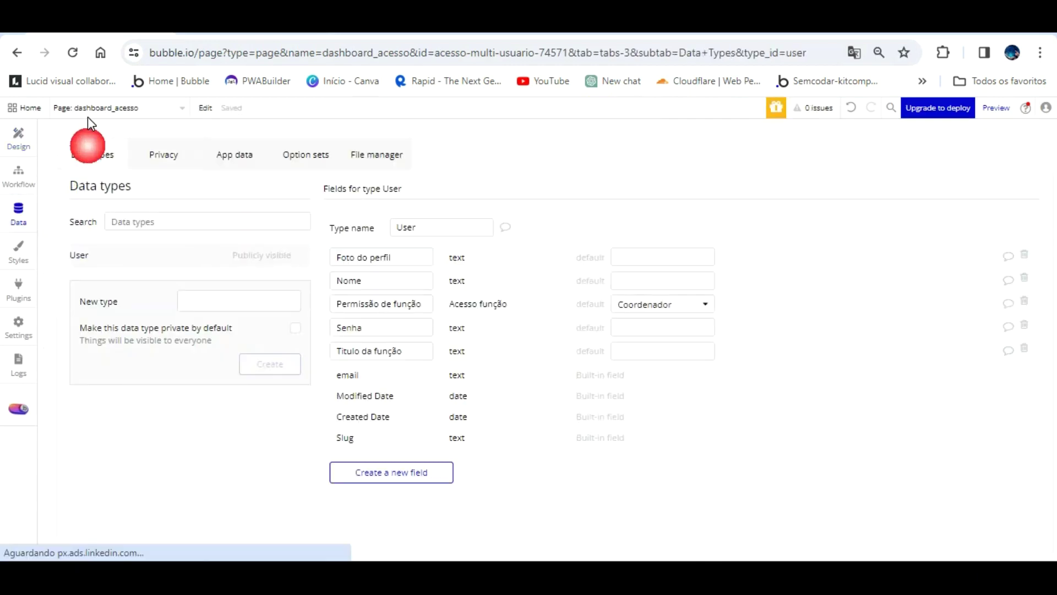
{"action": "left_click", "coordinate": [234, 154]}
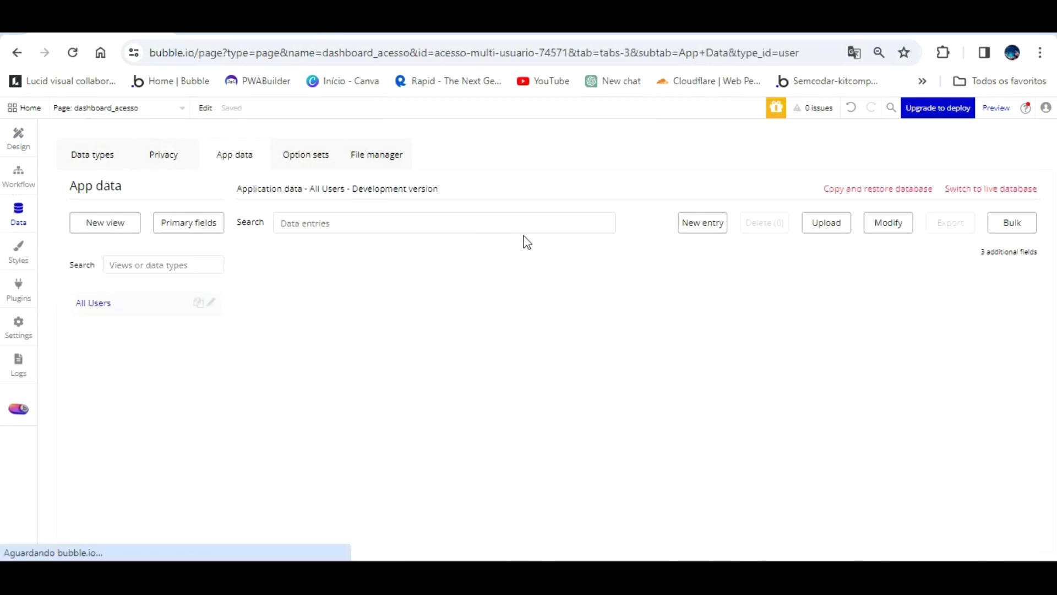
{"action": "left_click", "coordinate": [538, 231]}
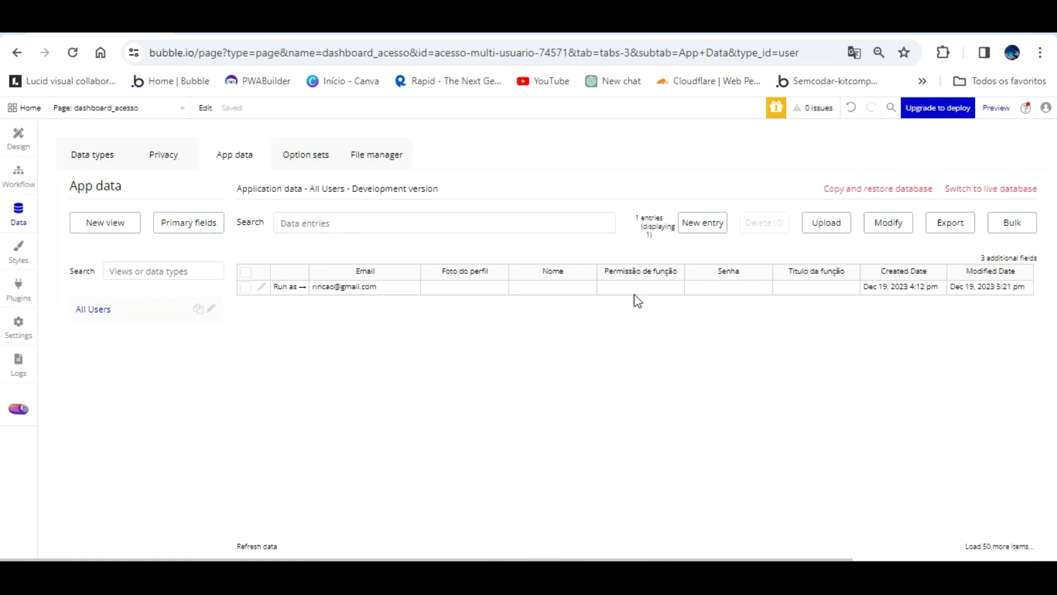
{"action": "left_click", "coordinate": [19, 172]}
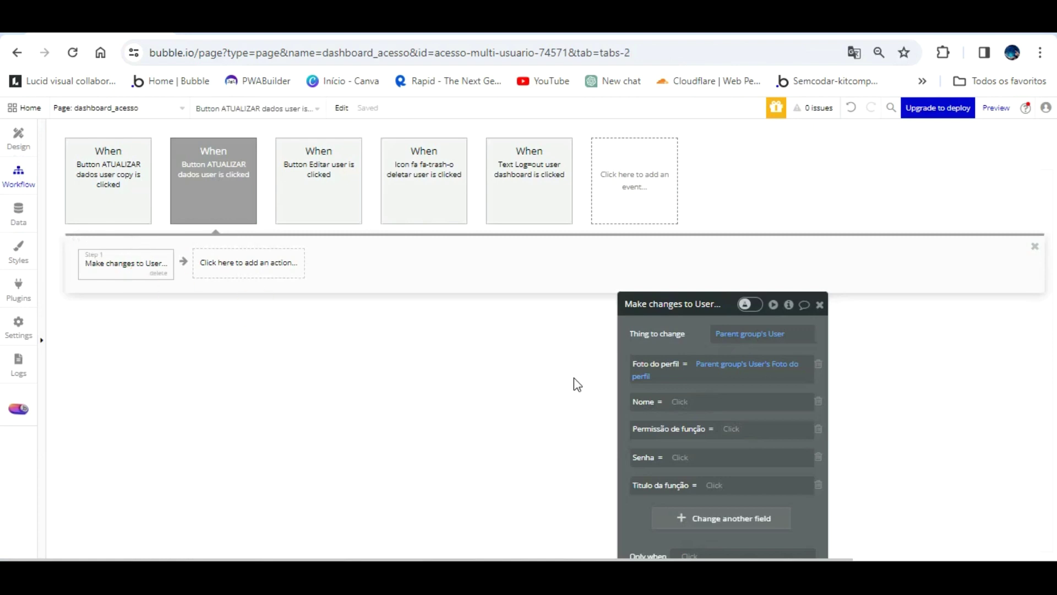
- Set the Make changes to User action's Nome to the name input's value
{"action": "left_click_drag", "start_coordinate": [696, 314], "coordinate": [669, 159]}
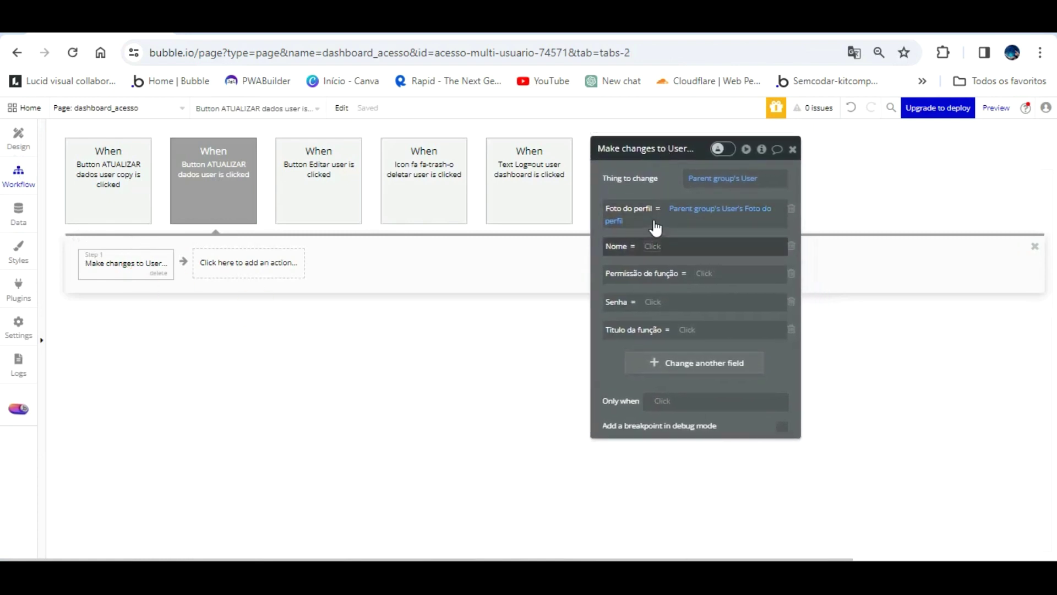
{"action": "left_click", "coordinate": [651, 246]}
{"action": "scroll", "coordinate": [743, 349], "scroll_direction": "down", "scroll_amount": 4}
{"action": "scroll", "coordinate": [743, 353], "scroll_direction": "down", "scroll_amount": 5}
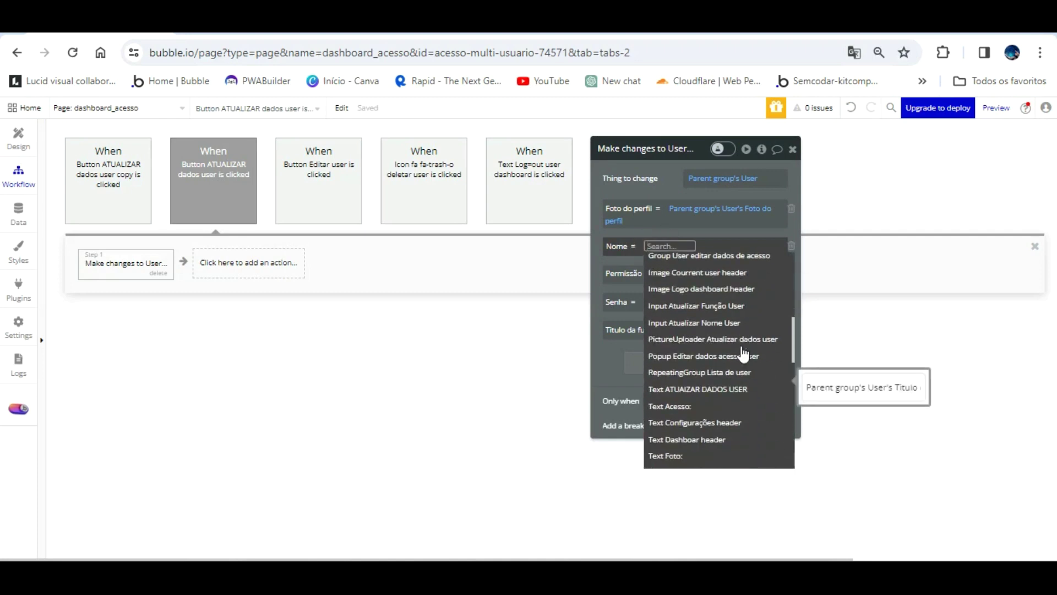
{"action": "scroll", "coordinate": [744, 354], "scroll_direction": "up", "scroll_amount": 4}
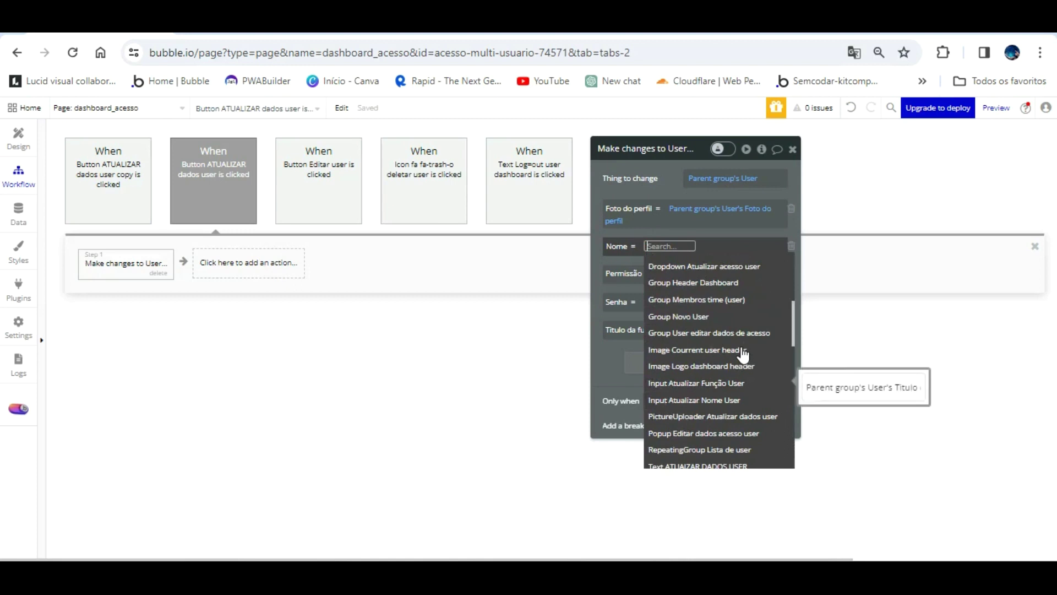
{"action": "scroll", "coordinate": [743, 352], "scroll_direction": "down", "scroll_amount": 3}
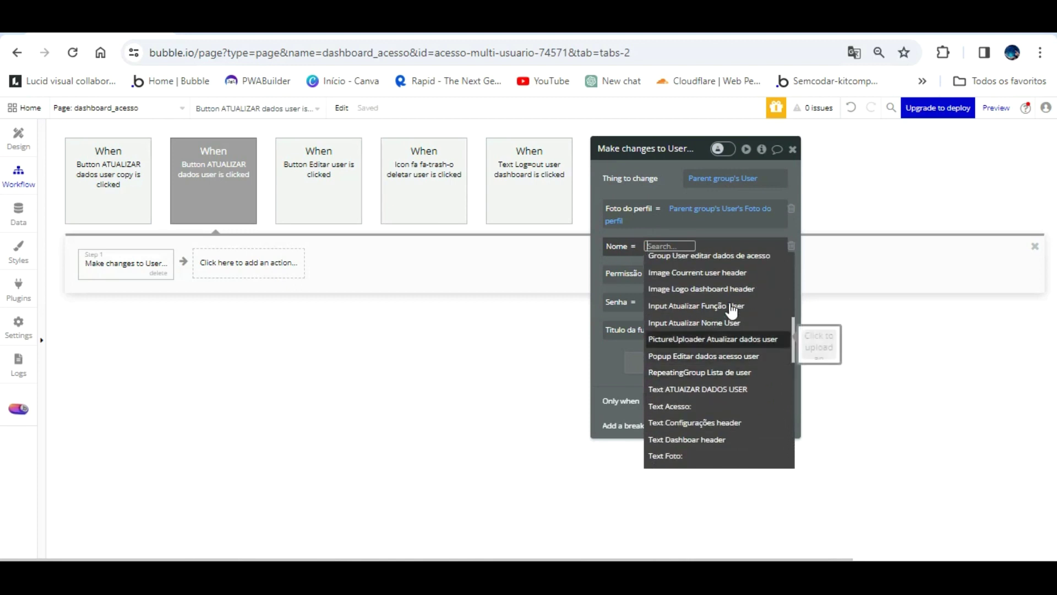
{"action": "left_click", "coordinate": [716, 322]}
{"action": "left_click", "coordinate": [716, 275]}
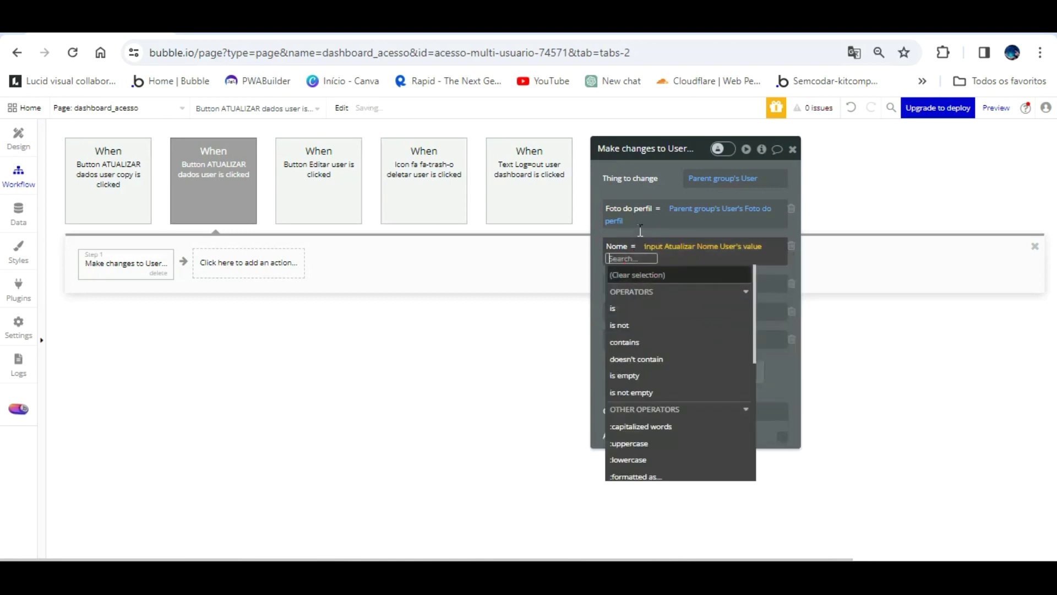
{"action": "left_click", "coordinate": [647, 206]}
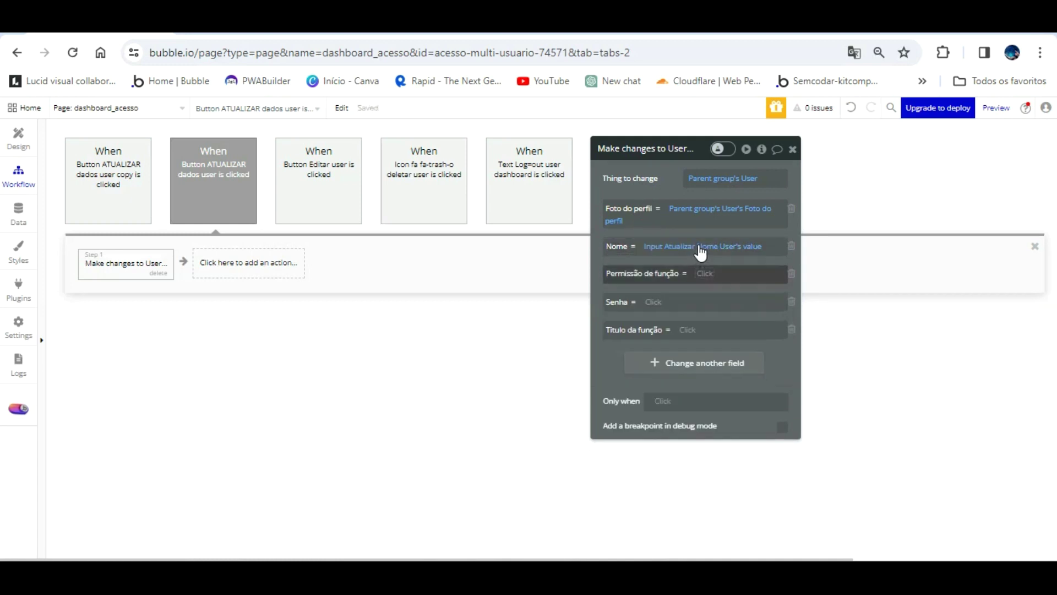
- Set Permissão de função to the access-level dropdown's value
{"action": "left_click", "coordinate": [706, 273]}
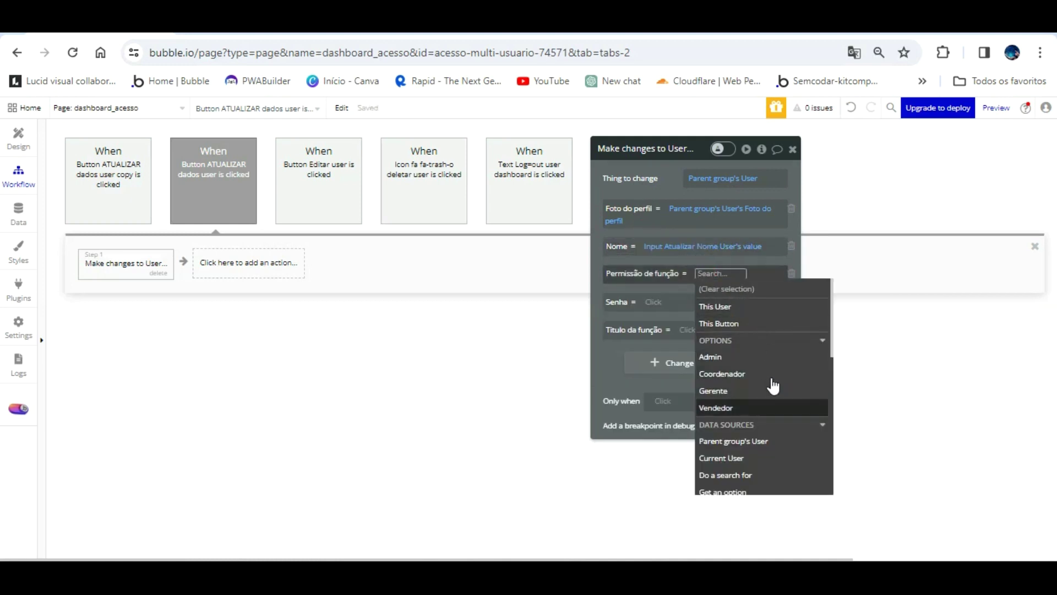
{"action": "scroll", "coordinate": [774, 388], "scroll_direction": "down", "scroll_amount": 2}
{"action": "scroll", "coordinate": [774, 388], "scroll_direction": "up", "scroll_amount": 2}
{"action": "scroll", "coordinate": [773, 388], "scroll_direction": "down", "scroll_amount": 2}
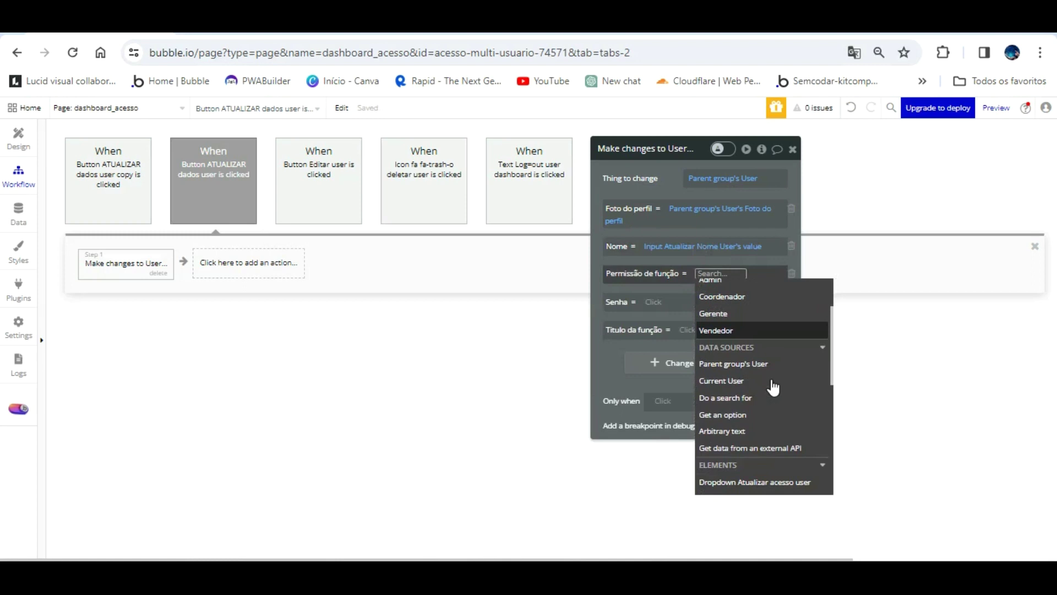
{"action": "left_click", "coordinate": [774, 480]}
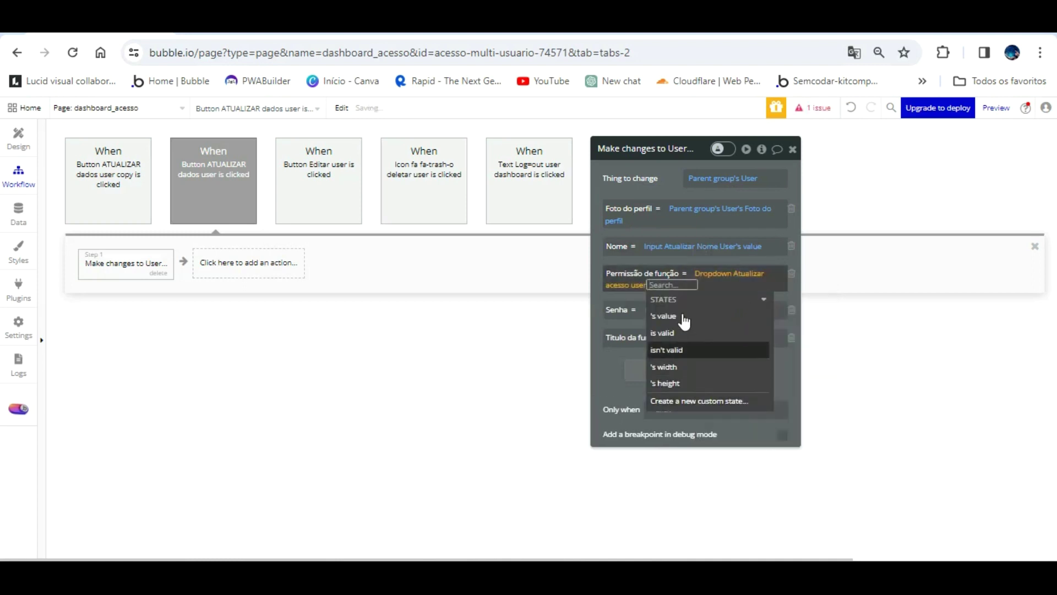
{"action": "left_click", "coordinate": [666, 315]}
{"action": "left_click", "coordinate": [602, 290]}
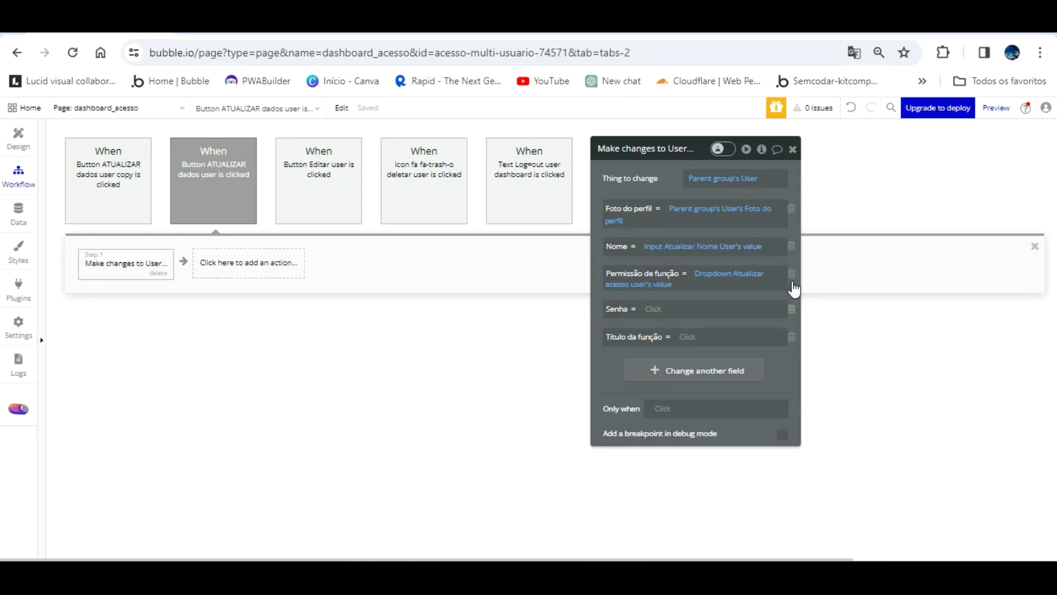
- Remove the Senha change and set Título da função to the function input's value
{"action": "left_click", "coordinate": [792, 307]}
{"action": "left_click", "coordinate": [689, 309]}
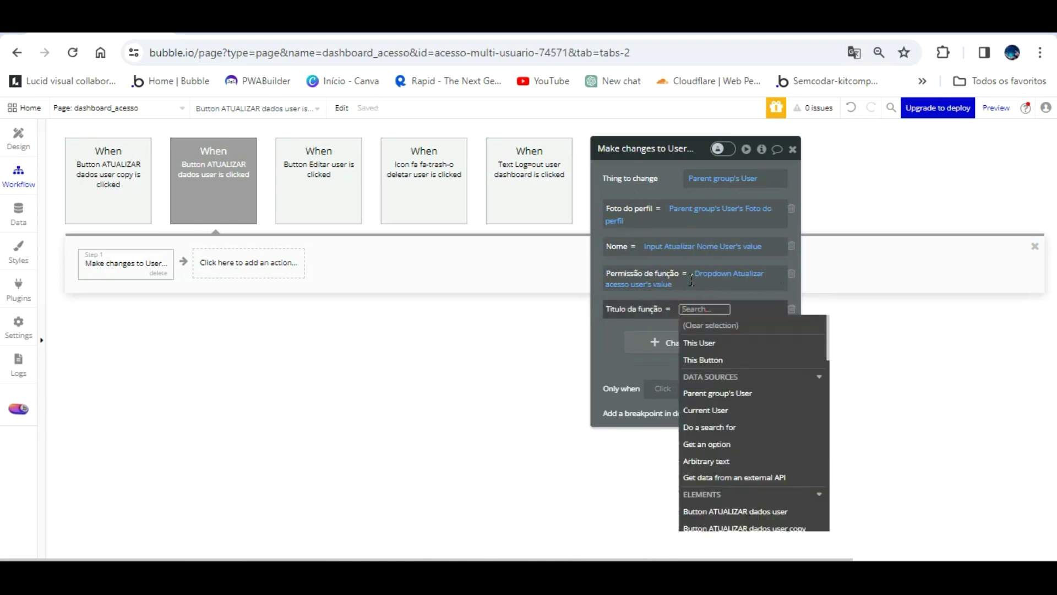
{"action": "scroll", "coordinate": [774, 413], "scroll_direction": "down", "scroll_amount": 5}
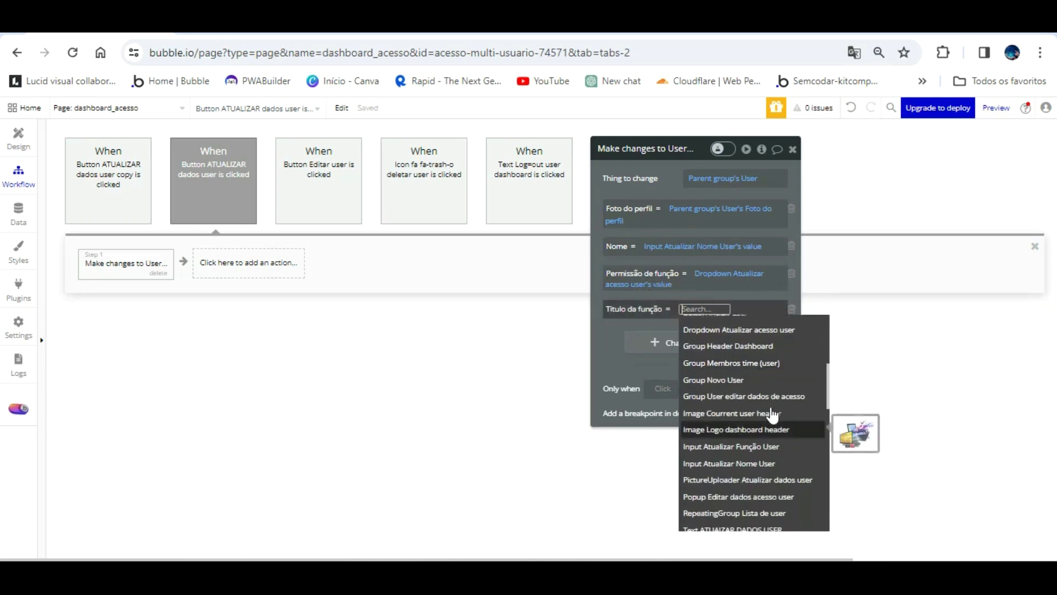
{"action": "left_click", "coordinate": [732, 446]}
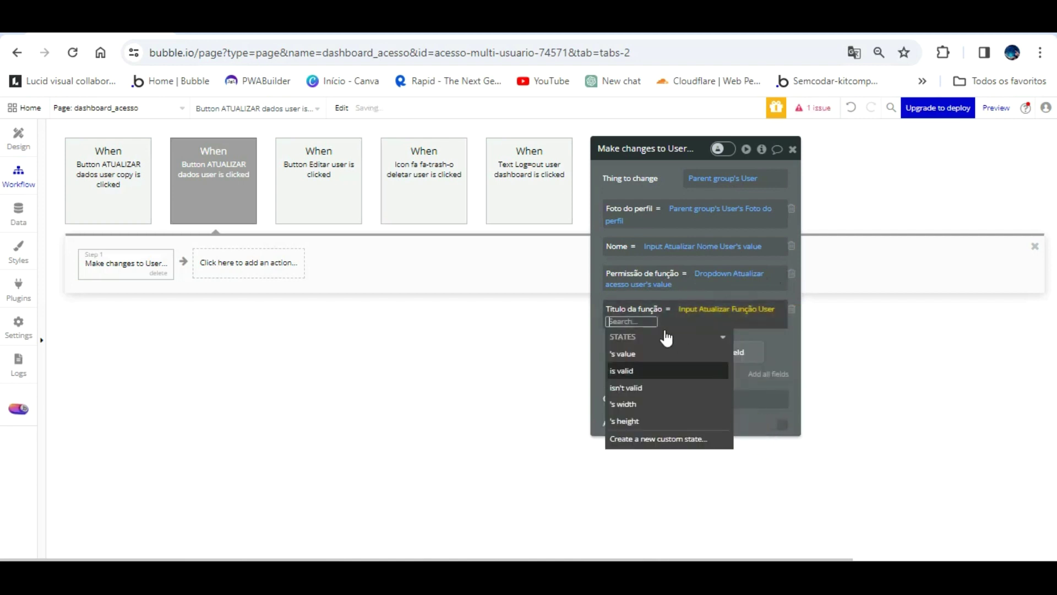
{"action": "left_click", "coordinate": [620, 353]}
{"action": "left_click", "coordinate": [614, 350]}
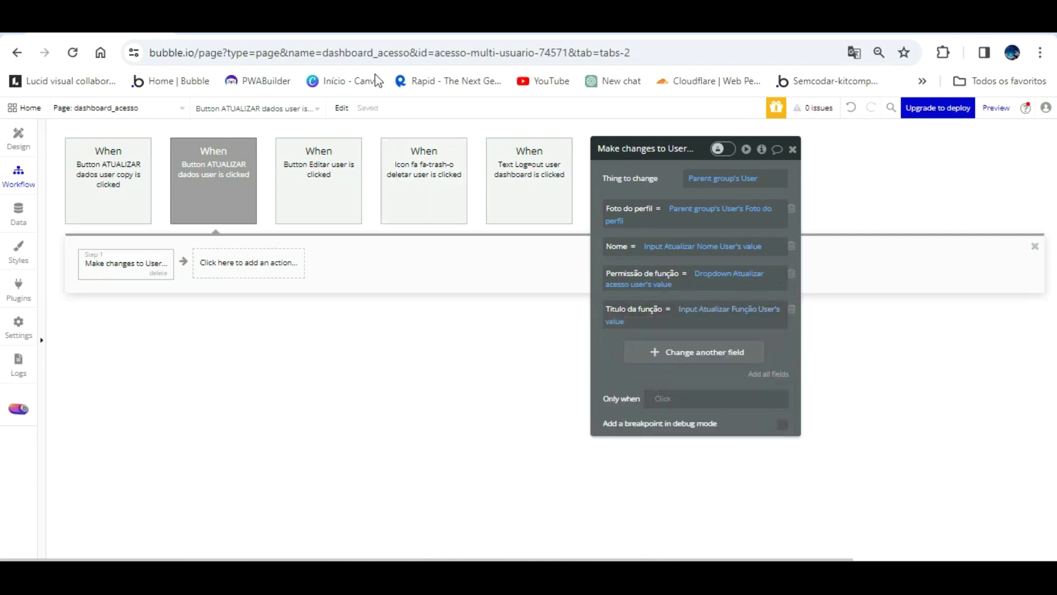
{"action": "key", "text": "ctrl+Tab"}
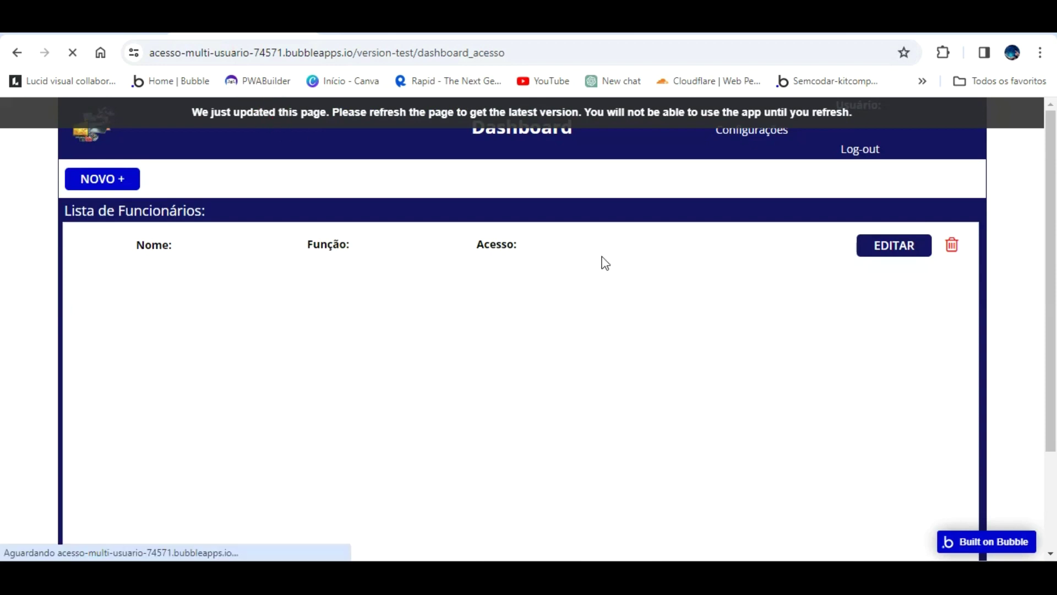
- In the preview, fill the user's name and function, set Acesso to Coordenador, and upload pngwing.com (42).png
{"action": "left_click", "coordinate": [755, 246]}
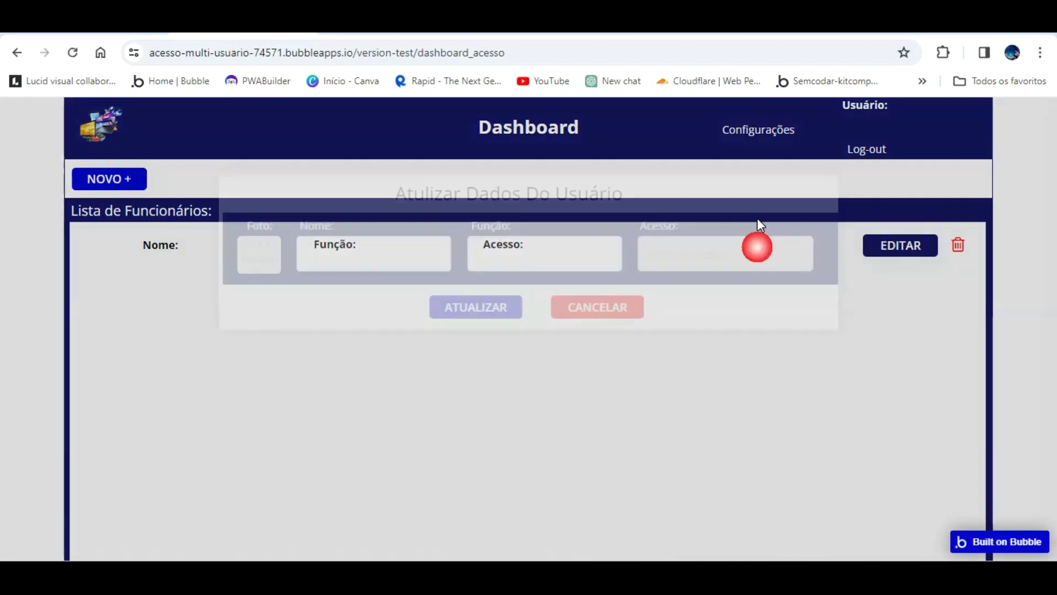
{"action": "left_click", "coordinate": [358, 250]}
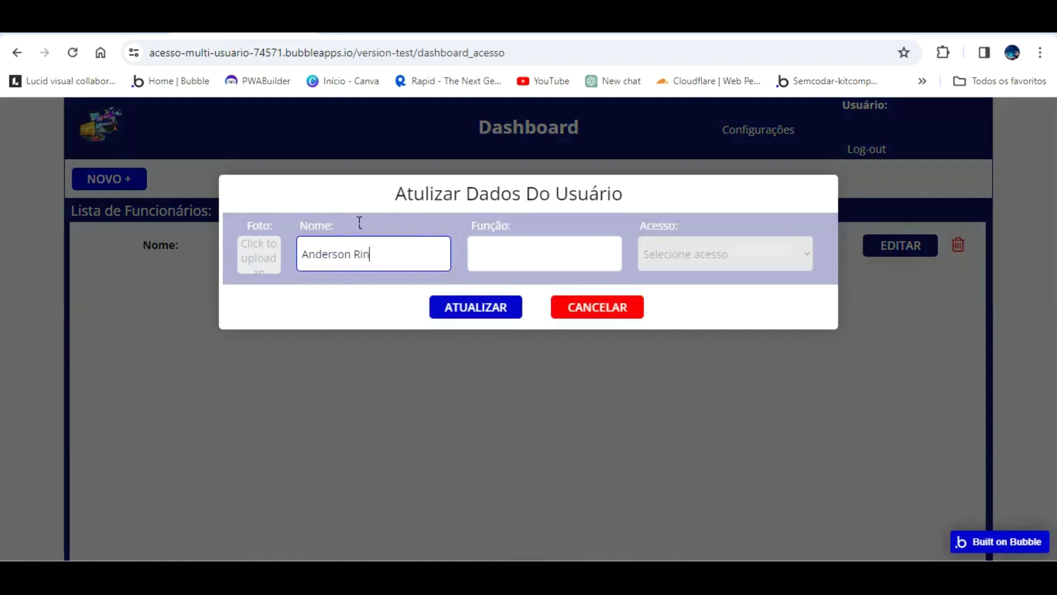
{"action": "key", "text": "Tab"}
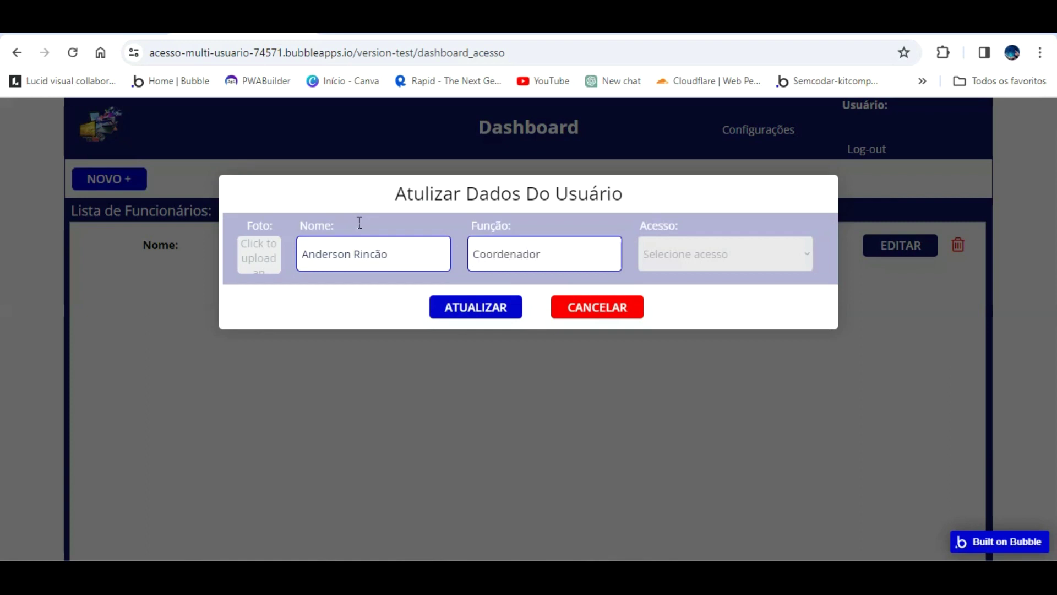
{"action": "left_click", "coordinate": [798, 245]}
{"action": "left_click", "coordinate": [642, 292]}
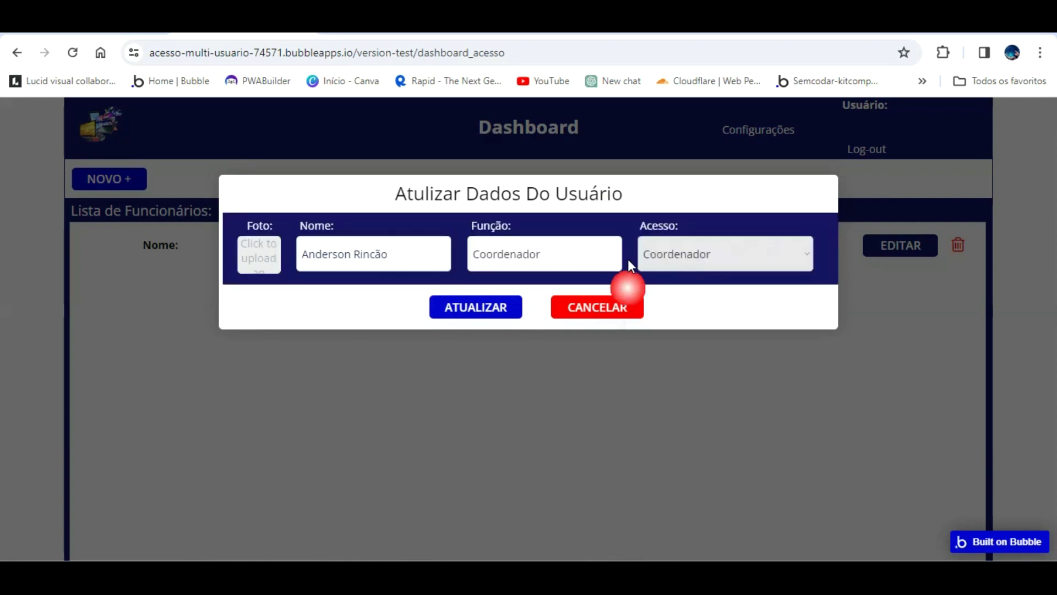
{"action": "left_click", "coordinate": [256, 252]}
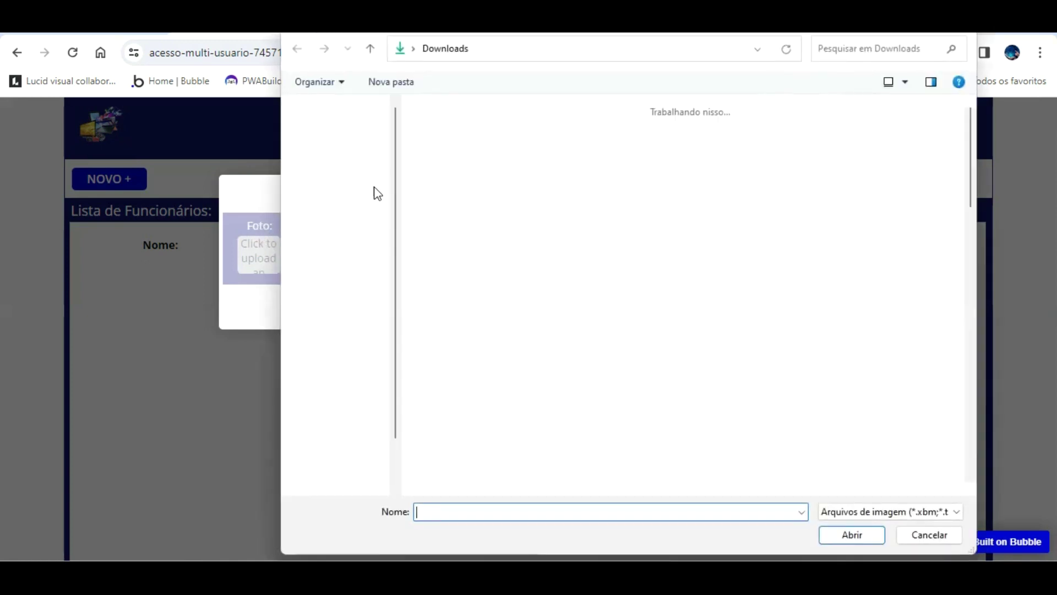
{"action": "double_click", "coordinate": [906, 138]}
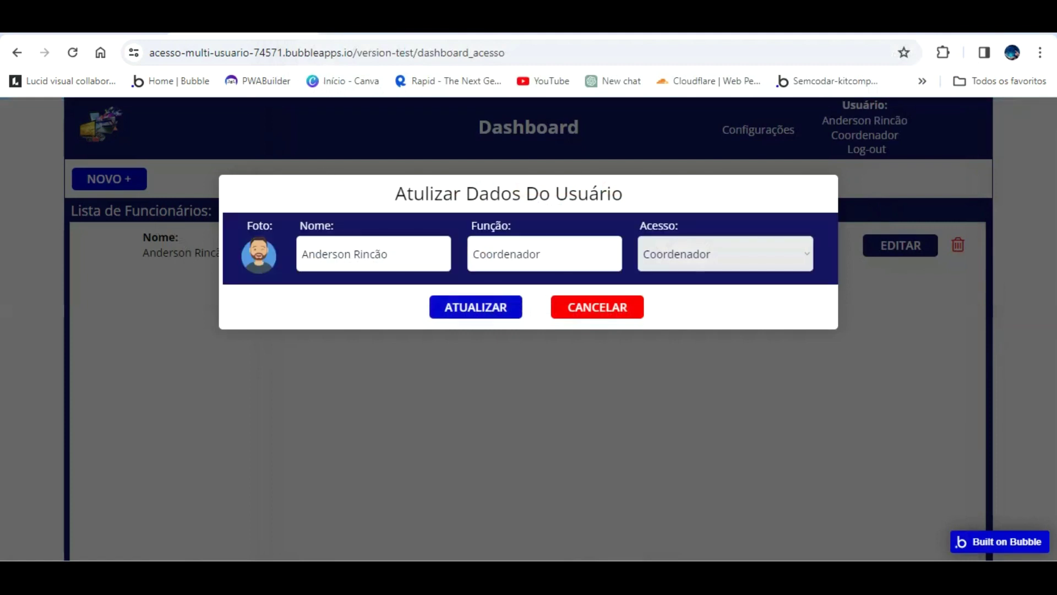
{"action": "left_click", "coordinate": [100, 24]}
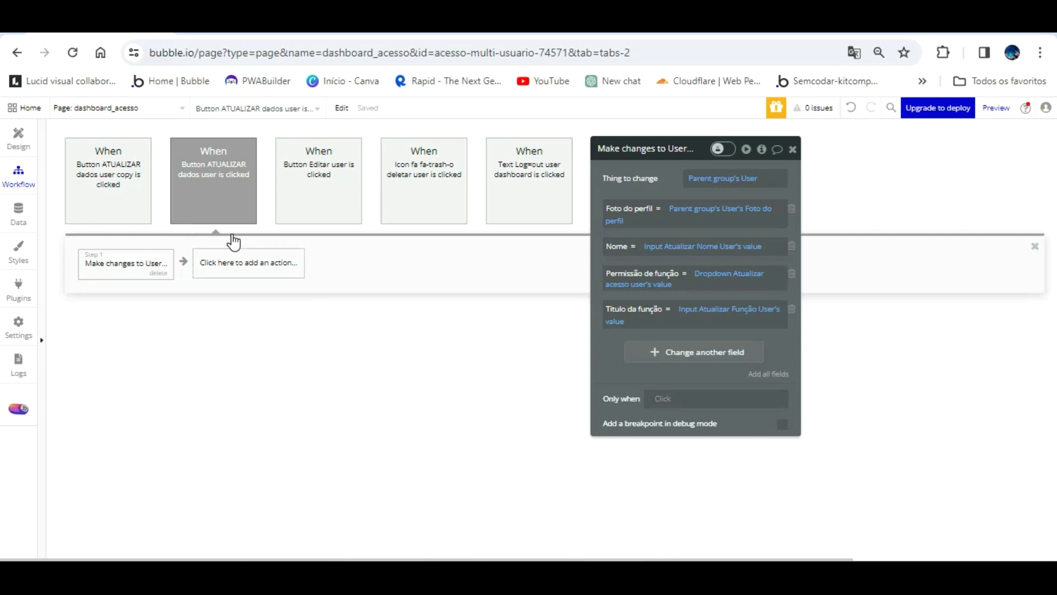
- Add a BEP Toast Alert as step 2 of the ATUALIZAR workflow
{"action": "left_click", "coordinate": [231, 262]}
{"action": "left_click", "coordinate": [236, 255]}
{"action": "left_click", "coordinate": [243, 259]}
{"action": "type", "text": "Ee"}
{"action": "left_click", "coordinate": [248, 326]}
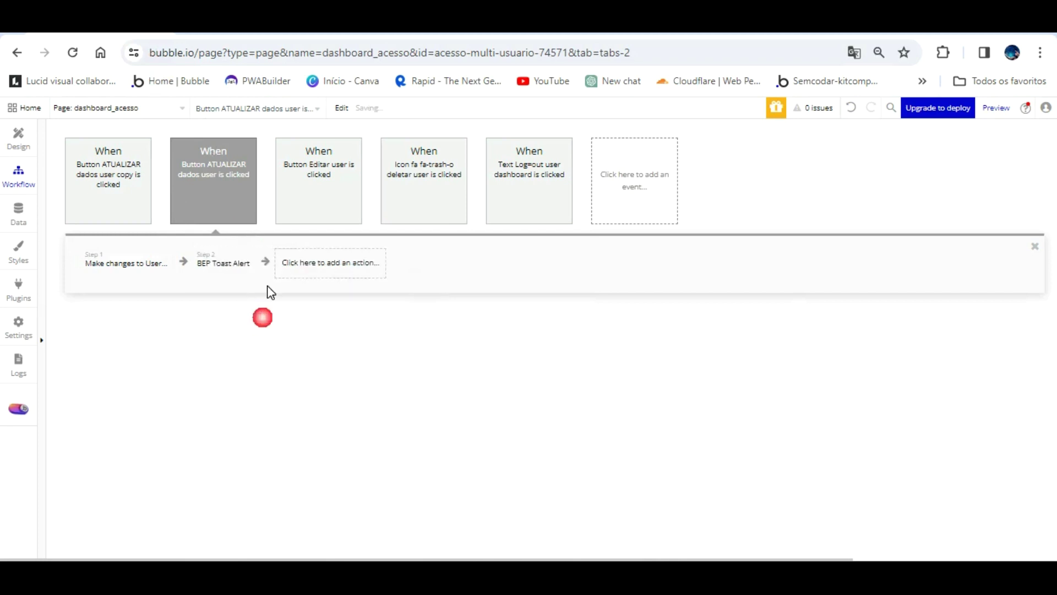
- Give the toast font size 20, a green Success background, and Center position
{"action": "scroll", "coordinate": [694, 209], "scroll_direction": "down", "scroll_amount": 8}
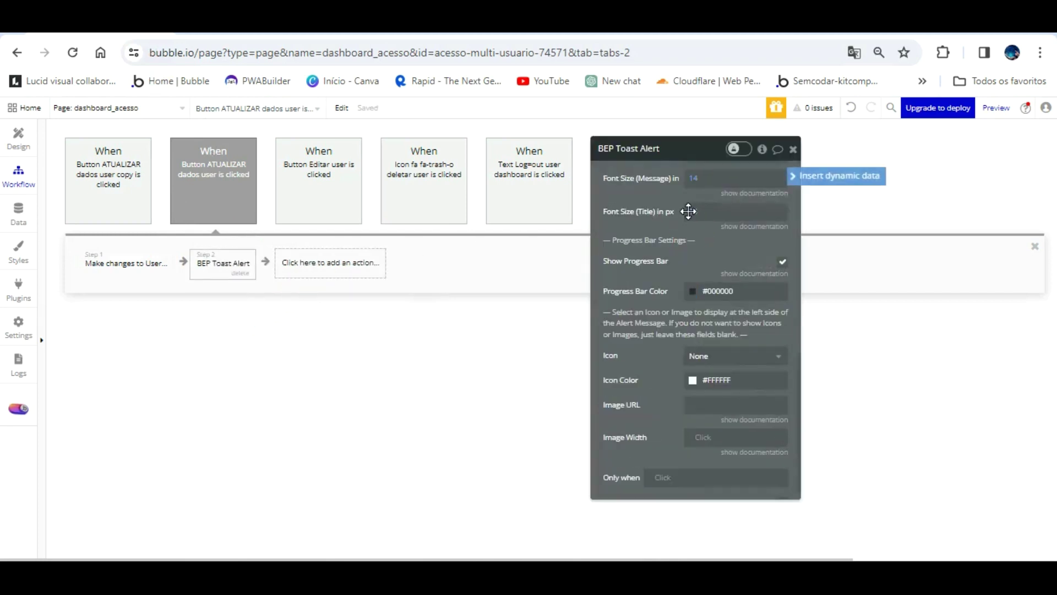
{"action": "key", "text": "BackSpace"}
{"action": "key", "text": "BackSpace"}
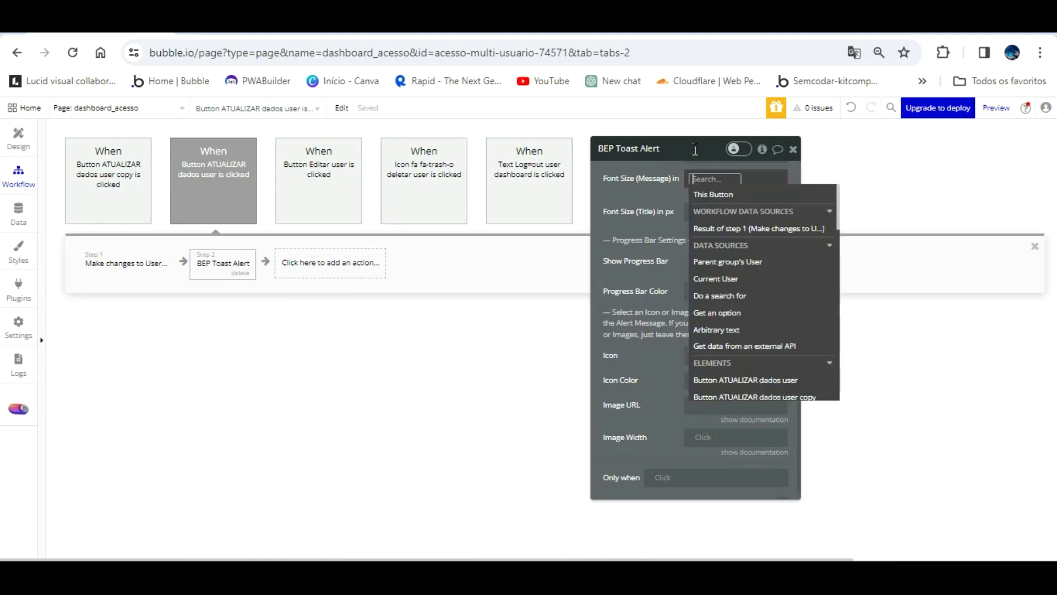
{"action": "type", "text": "20"}
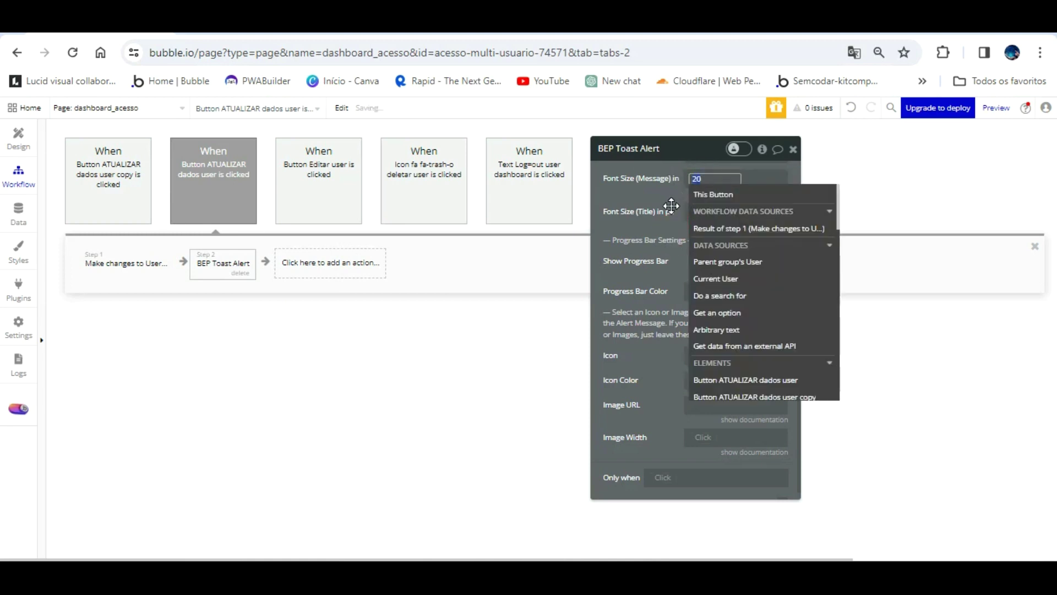
{"action": "left_click", "coordinate": [667, 310]}
{"action": "scroll", "coordinate": [671, 286], "scroll_direction": "up", "scroll_amount": 5}
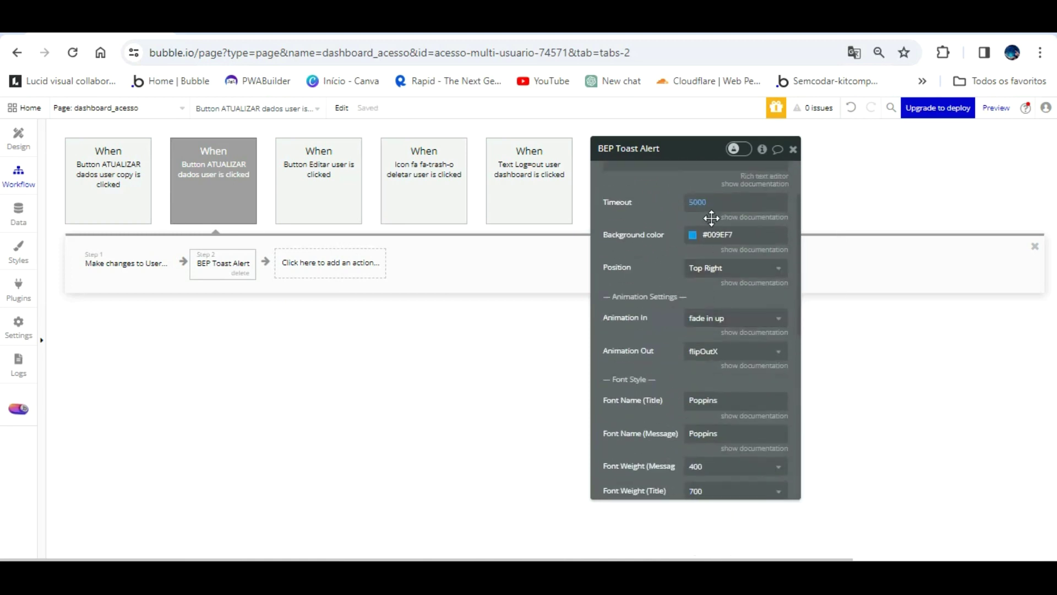
{"action": "left_click", "coordinate": [716, 235]}
{"action": "left_click", "coordinate": [781, 400]}
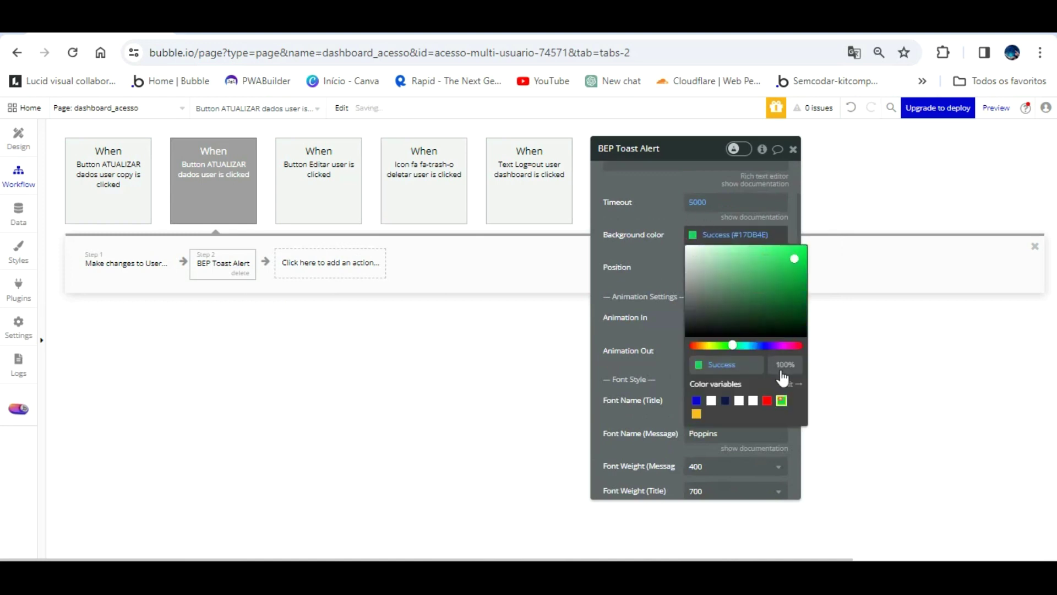
{"action": "left_click", "coordinate": [652, 227]}
{"action": "left_click", "coordinate": [735, 267]}
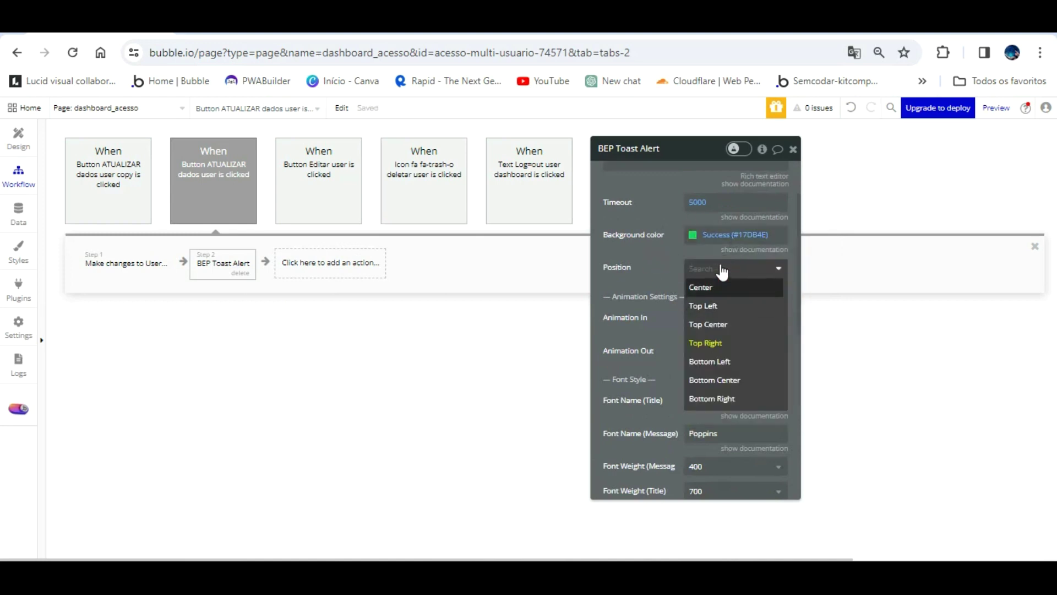
{"action": "left_click", "coordinate": [719, 285]}
- Set the toast message to 'Dados Atualizados'
{"action": "scroll", "coordinate": [675, 226], "scroll_direction": "up", "scroll_amount": 2}
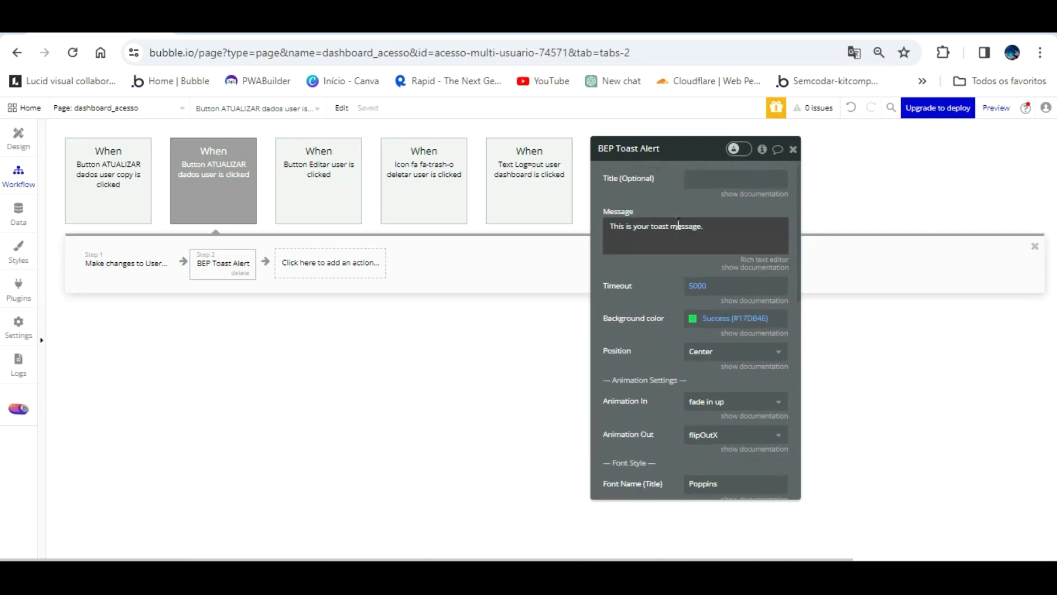
{"action": "triple_click", "coordinate": [675, 227]}
{"action": "type", "text": "Dados Atualizados"}
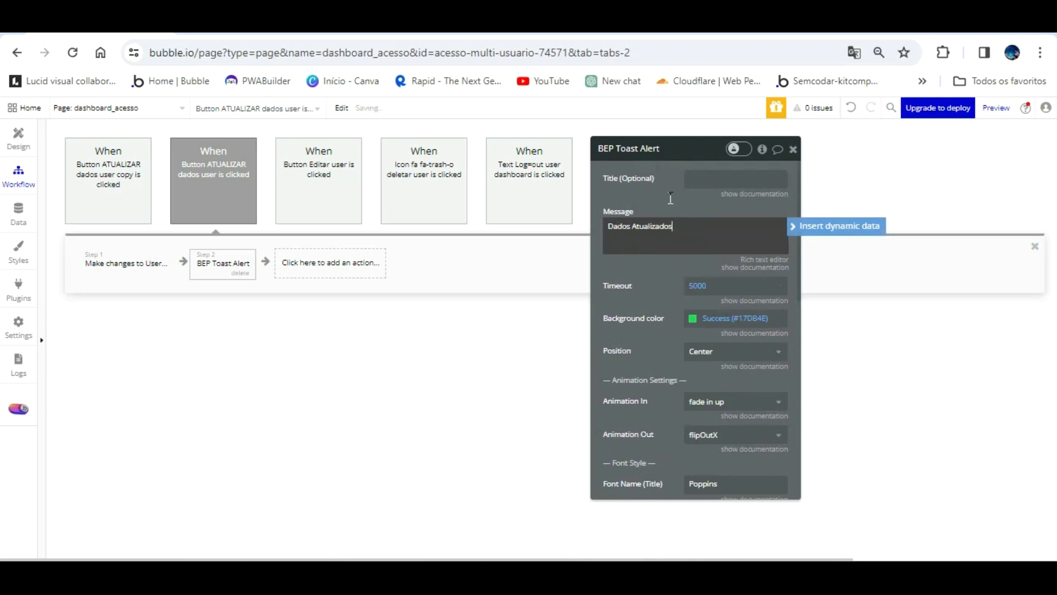
{"action": "left_click", "coordinate": [280, 54]}
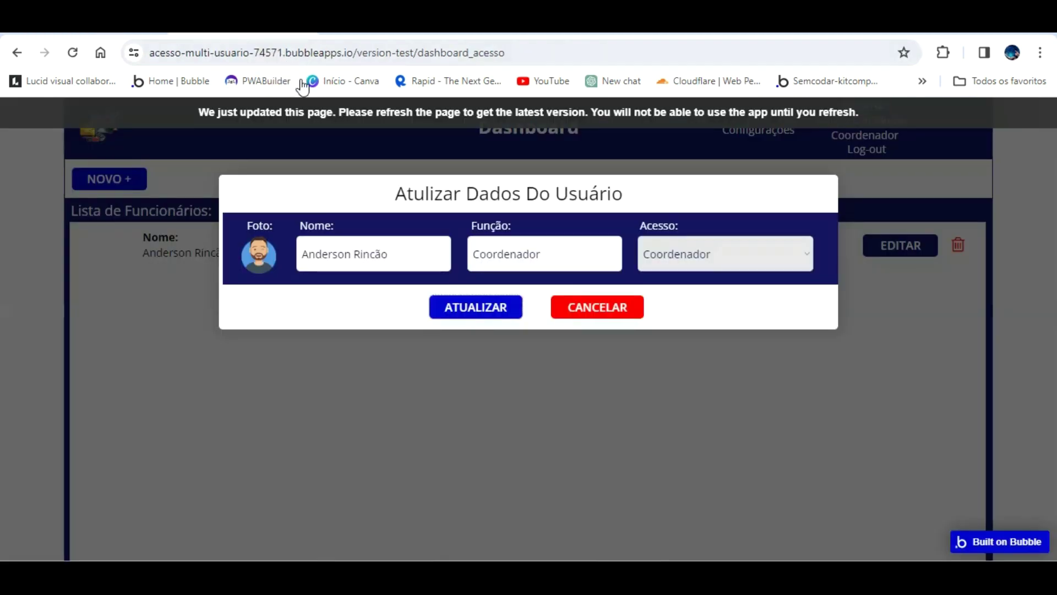
- Reload the preview and return to the editor's page design with the popup closed
{"action": "key", "text": "F5"}
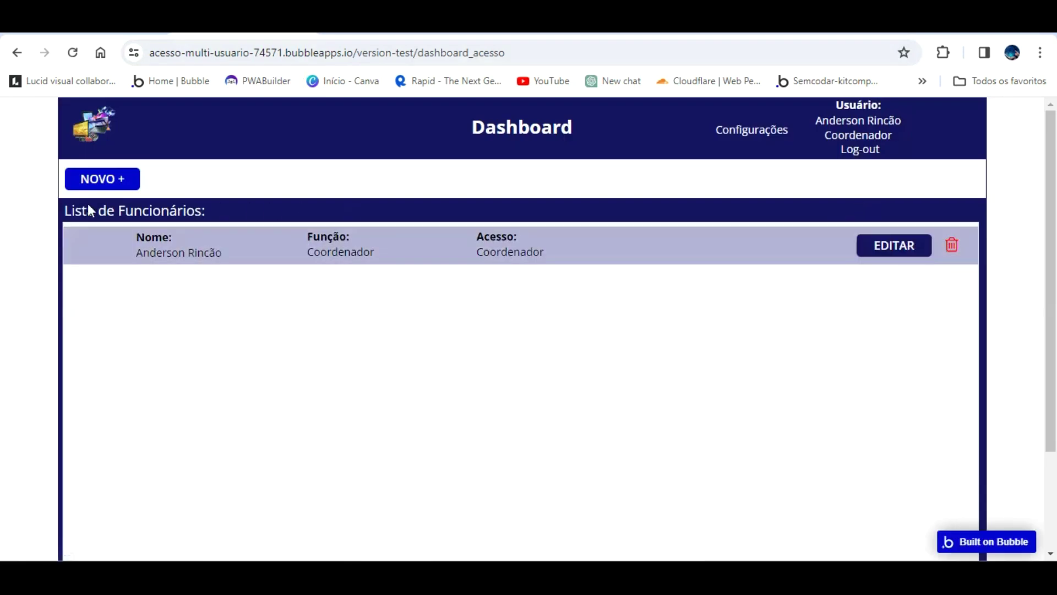
{"action": "left_click", "coordinate": [130, 34]}
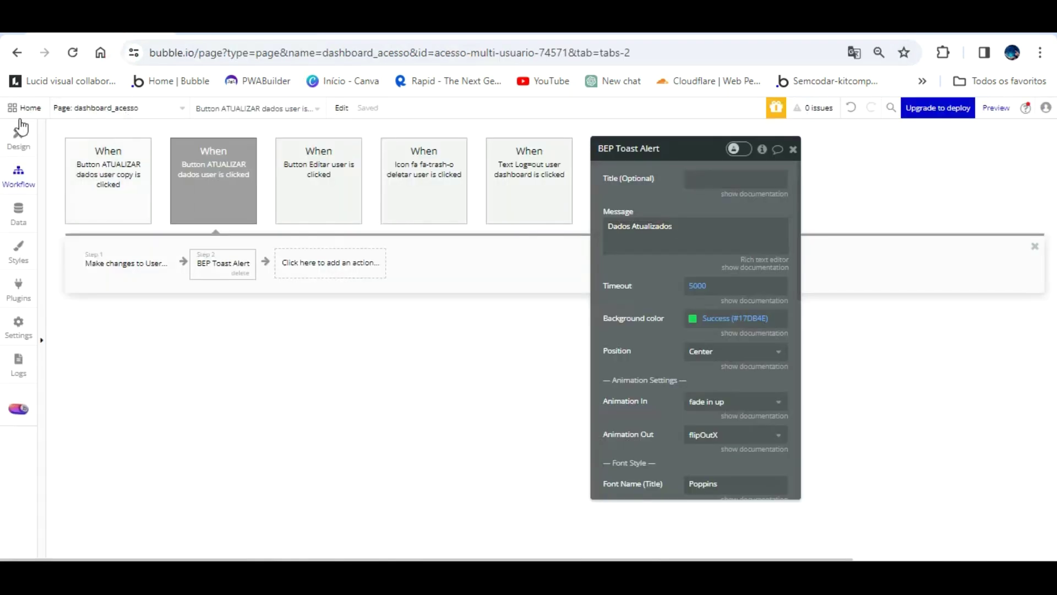
{"action": "left_click", "coordinate": [18, 138]}
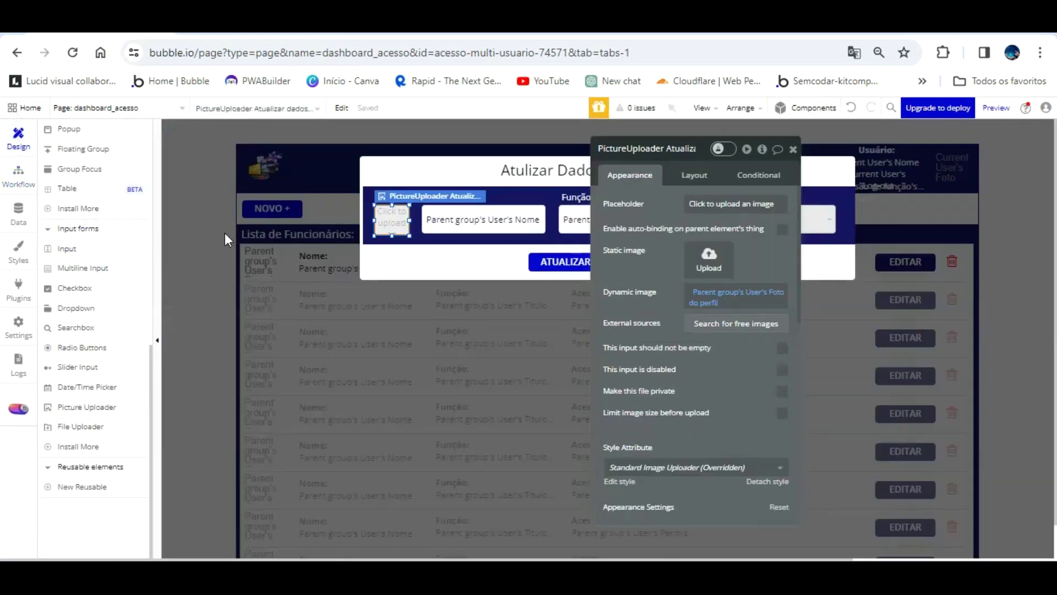
{"action": "left_click", "coordinate": [263, 234]}
- Inspect the employee photo's image source, then open the ATUALIZAR workflow's Make changes to User step
{"action": "left_click", "coordinate": [257, 263]}
{"action": "left_click", "coordinate": [715, 256]}
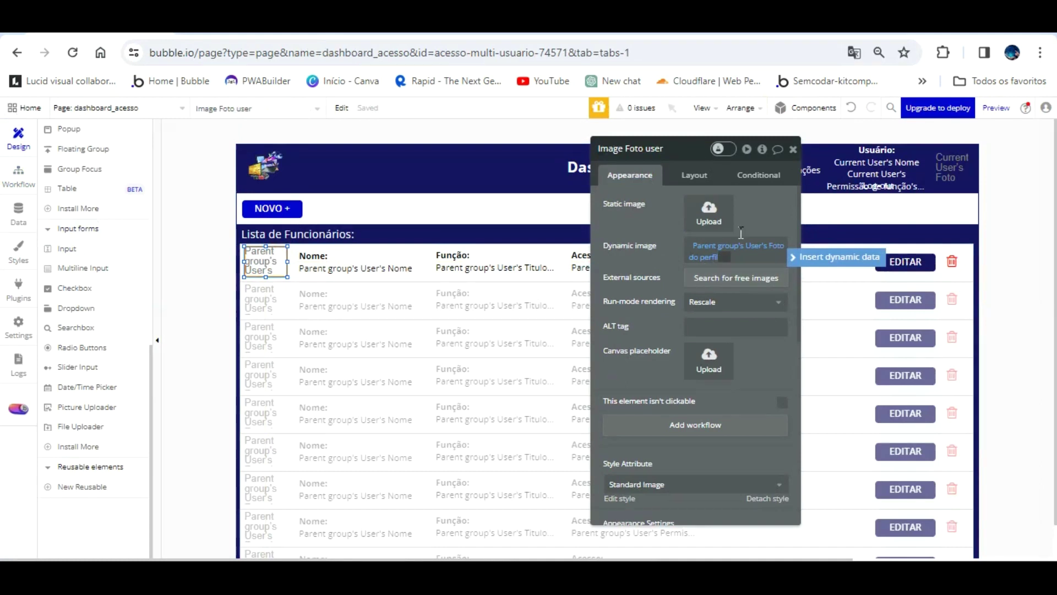
{"action": "left_click", "coordinate": [662, 221]}
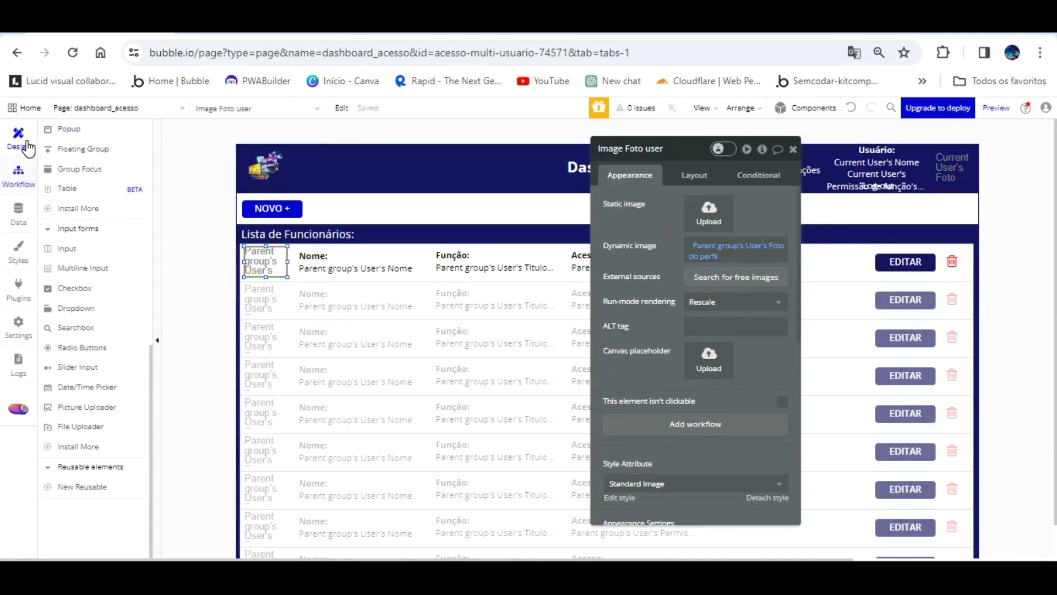
{"action": "left_click", "coordinate": [18, 175]}
{"action": "left_click", "coordinate": [208, 264]}
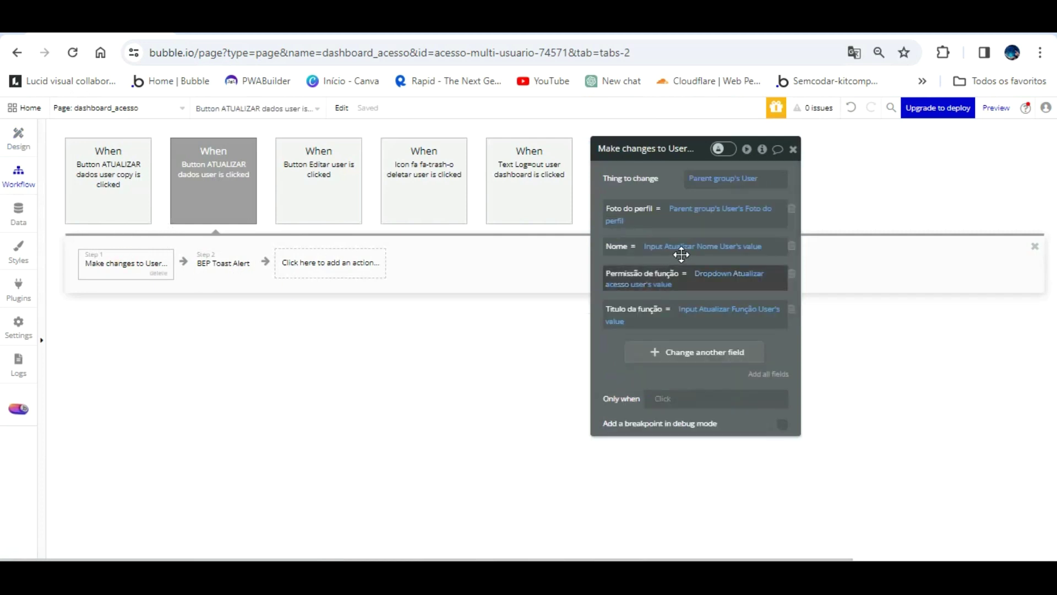
- Set Foto do perfil to PictureUploader Atualizar dados user's value, then return to the page design
{"action": "left_click", "coordinate": [697, 209]}
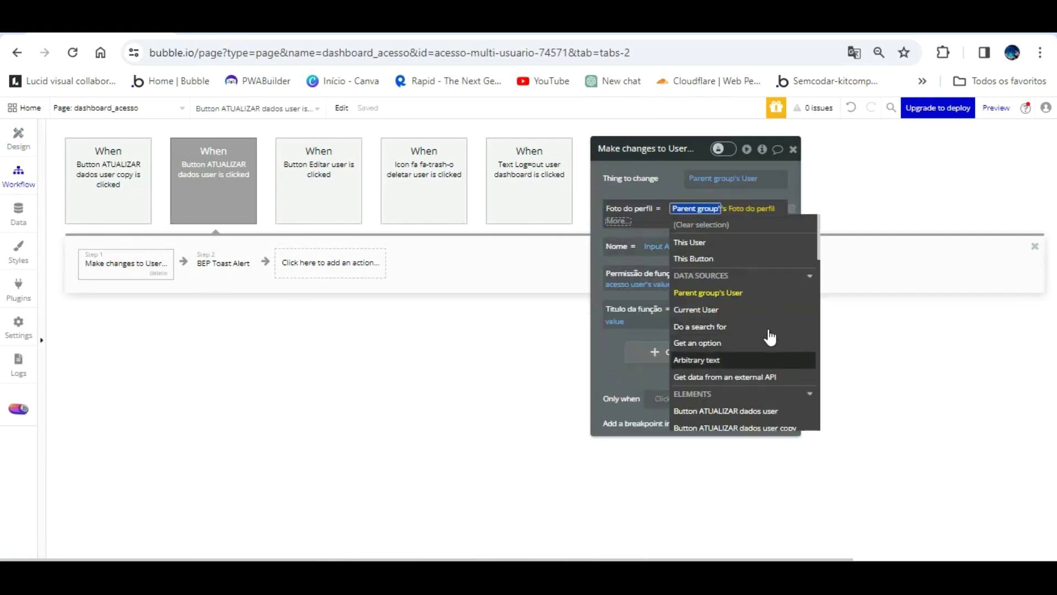
{"action": "scroll", "coordinate": [769, 337], "scroll_direction": "down", "scroll_amount": 5}
{"action": "left_click", "coordinate": [765, 379]}
{"action": "left_click", "coordinate": [667, 253]}
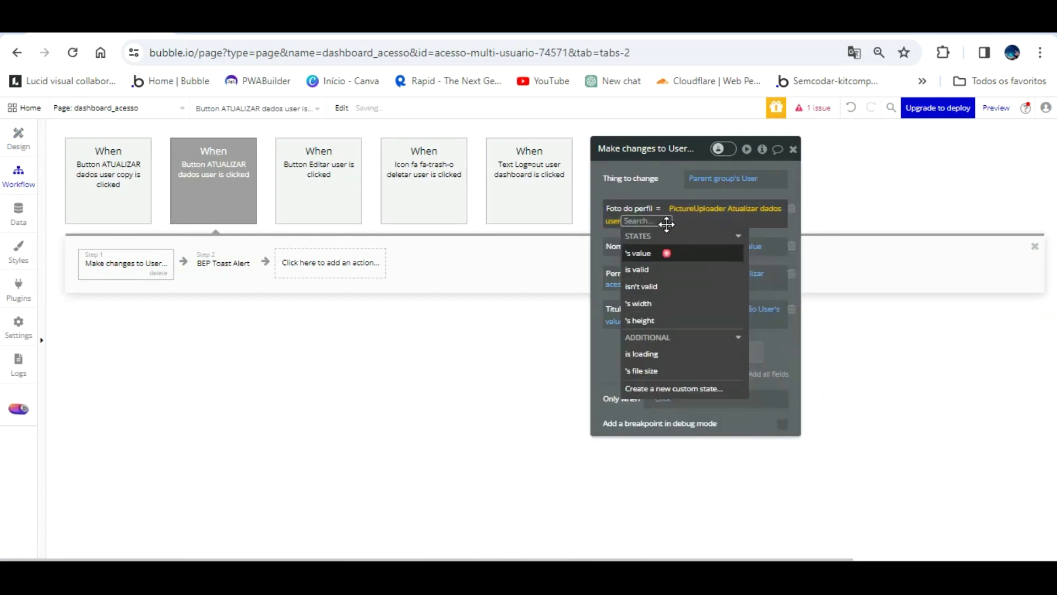
{"action": "left_click", "coordinate": [648, 171]}
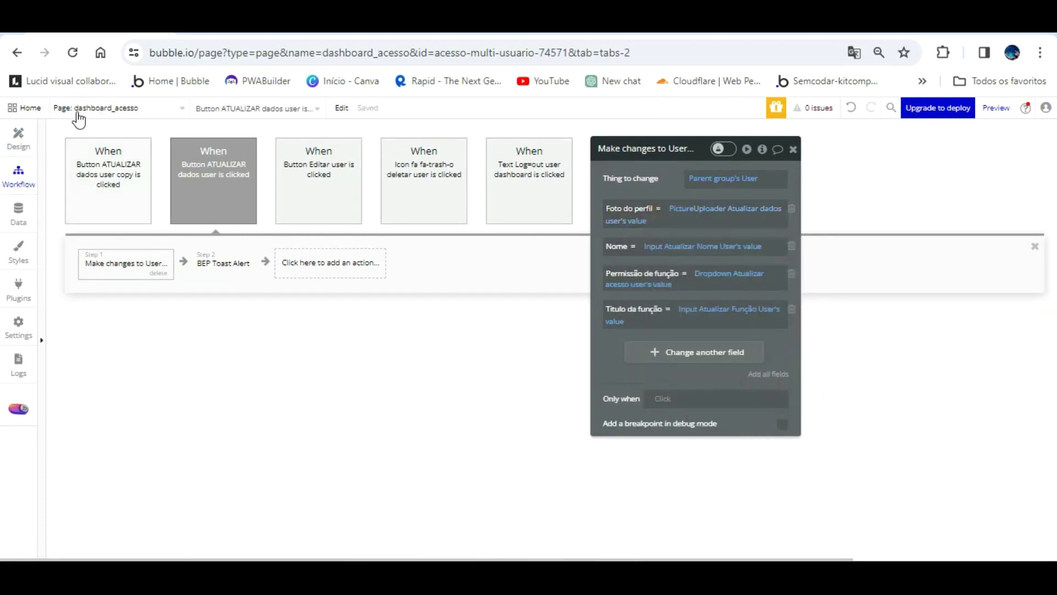
{"action": "left_click", "coordinate": [18, 137]}
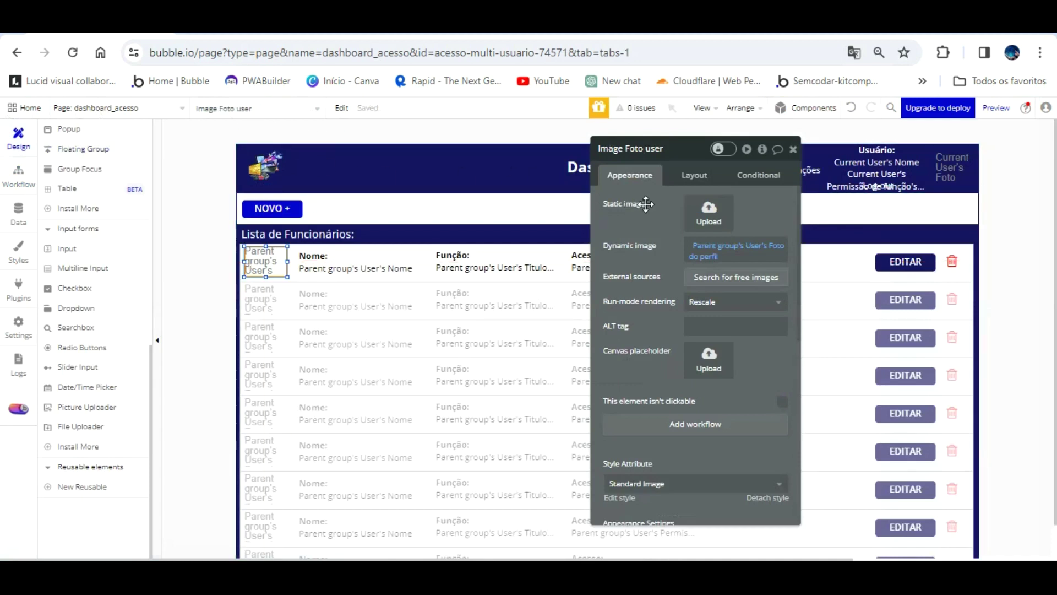
{"action": "left_click_drag", "start_coordinate": [645, 205], "coordinate": [550, 300]}
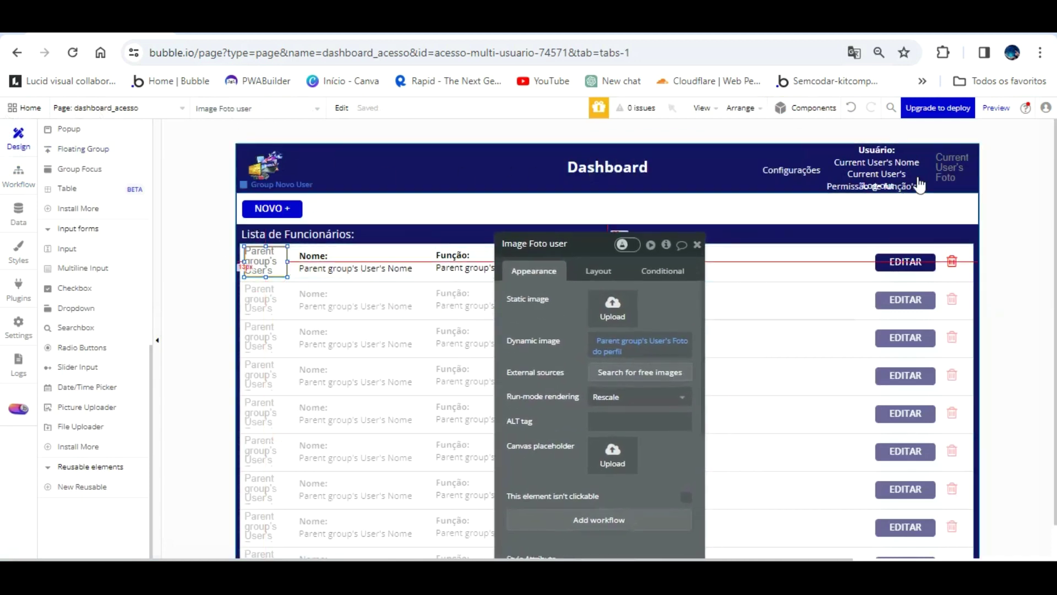
- Reload the app preview and open the employee's edit form
{"action": "left_click", "coordinate": [242, 27]}
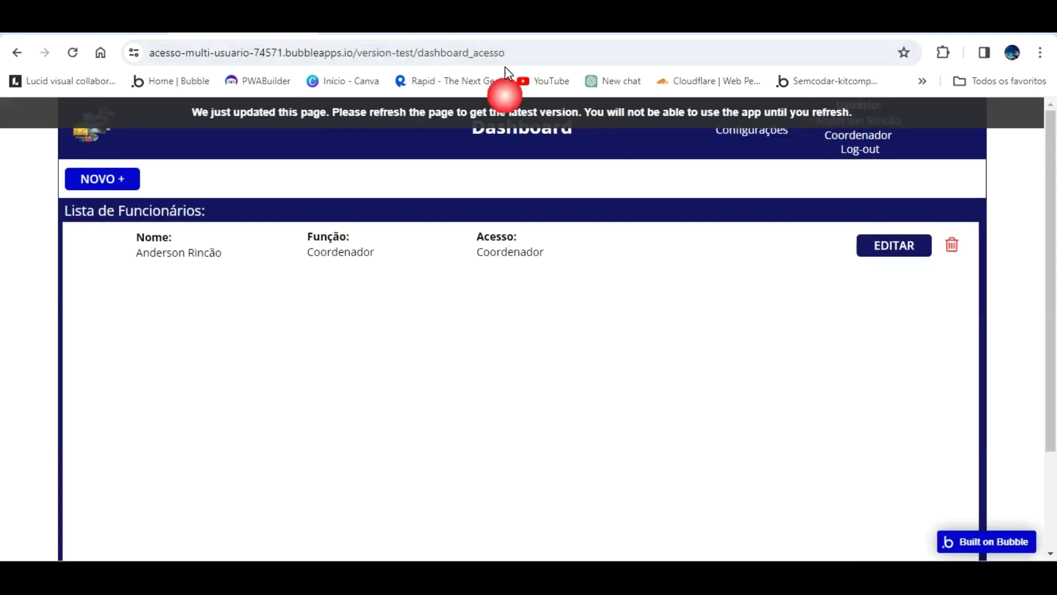
{"action": "left_click", "coordinate": [692, 101]}
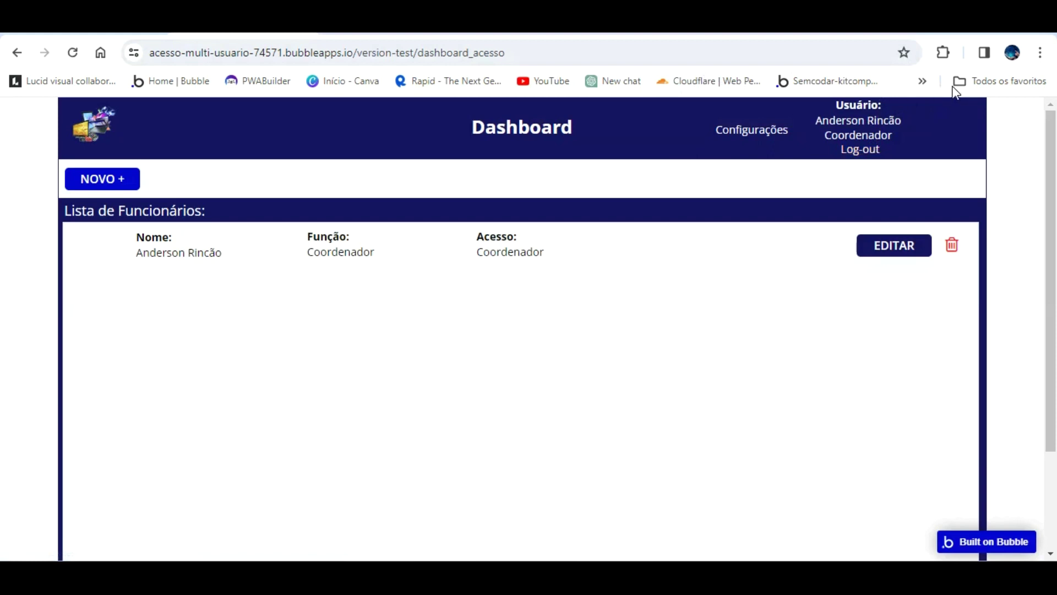
{"action": "left_click", "coordinate": [818, 244]}
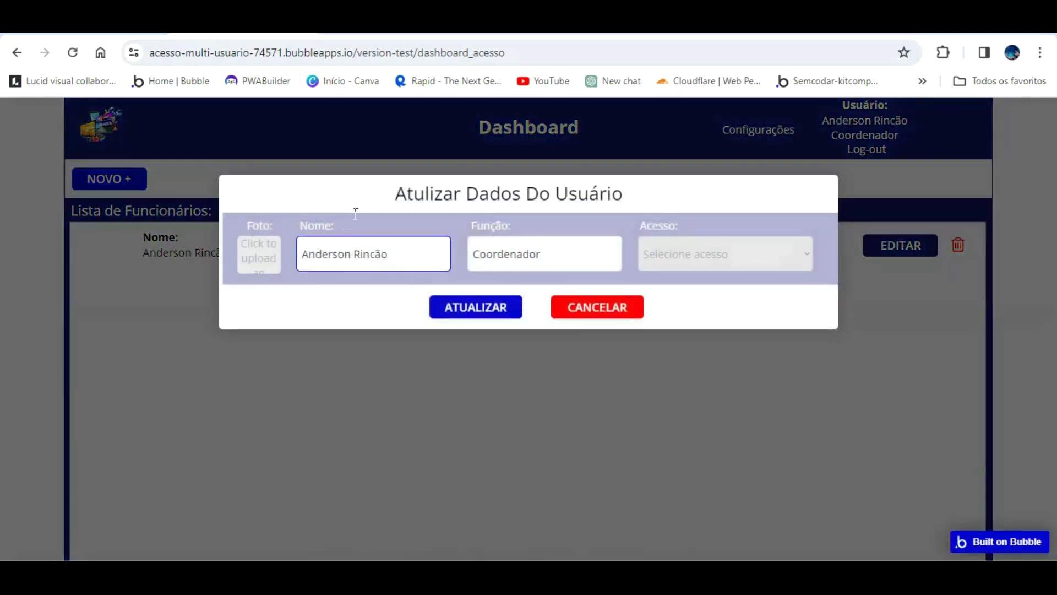
- Upload pngwing.com (42).png as the photo, set access to Coordenador, and save the changes
{"action": "left_click", "coordinate": [264, 246]}
{"action": "double_click", "coordinate": [918, 127]}
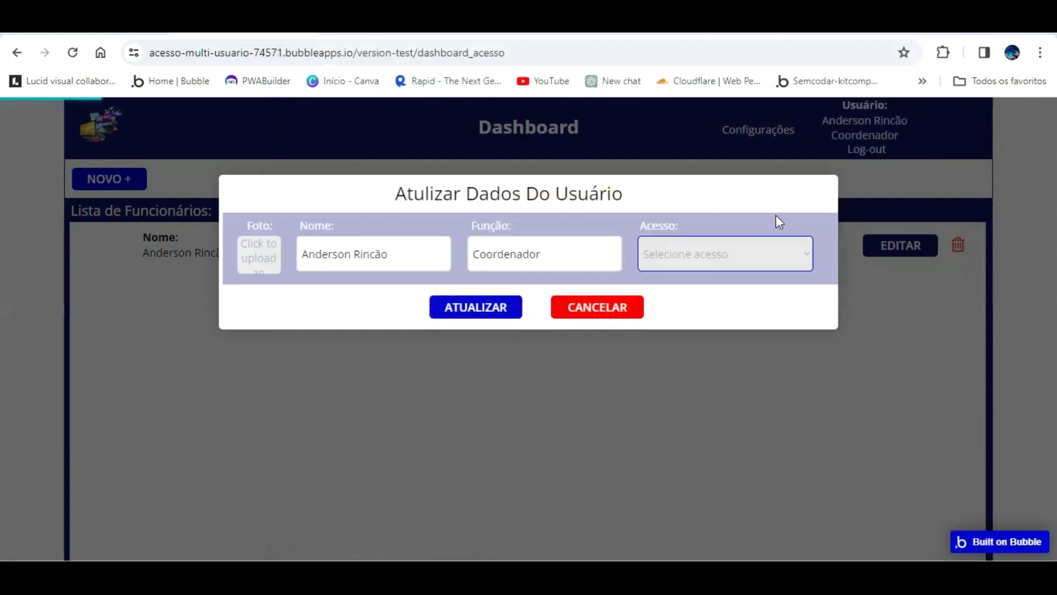
{"action": "left_click", "coordinate": [771, 245]}
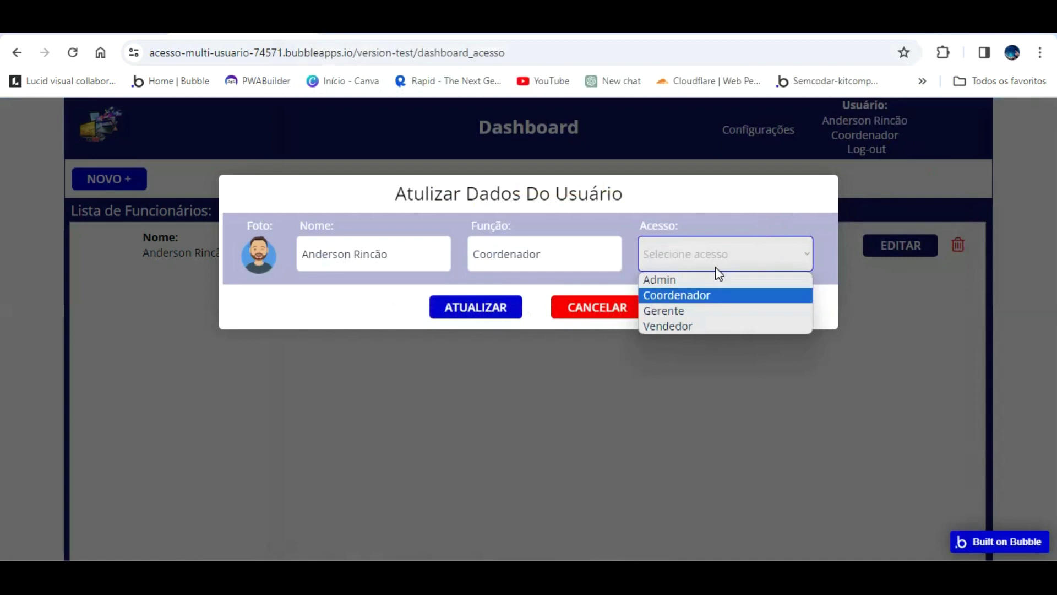
{"action": "left_click", "coordinate": [716, 292]}
{"action": "left_click", "coordinate": [475, 305]}
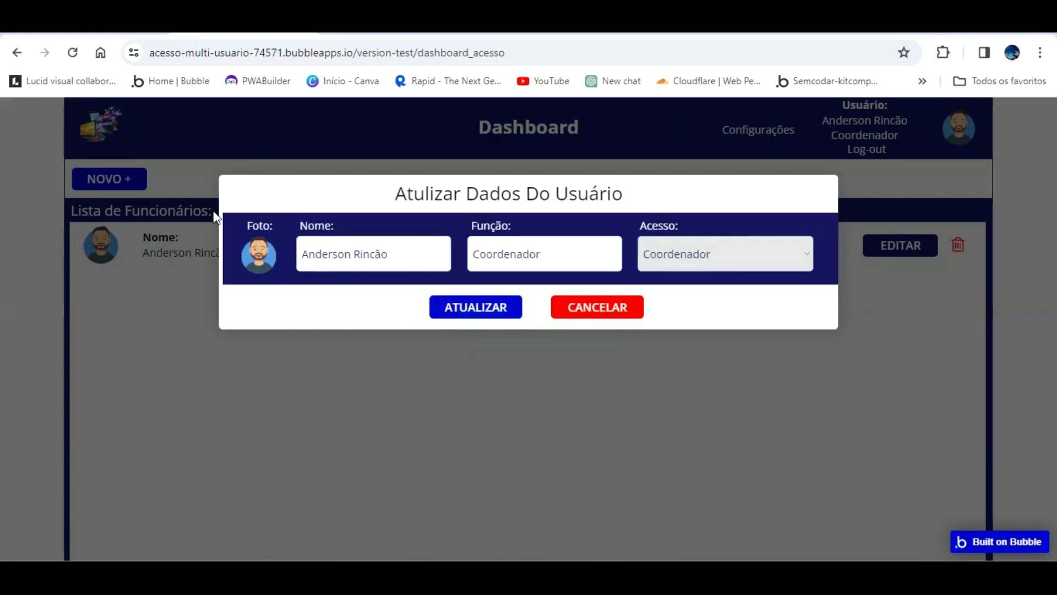
{"action": "key", "text": "ctrl+Tab"}
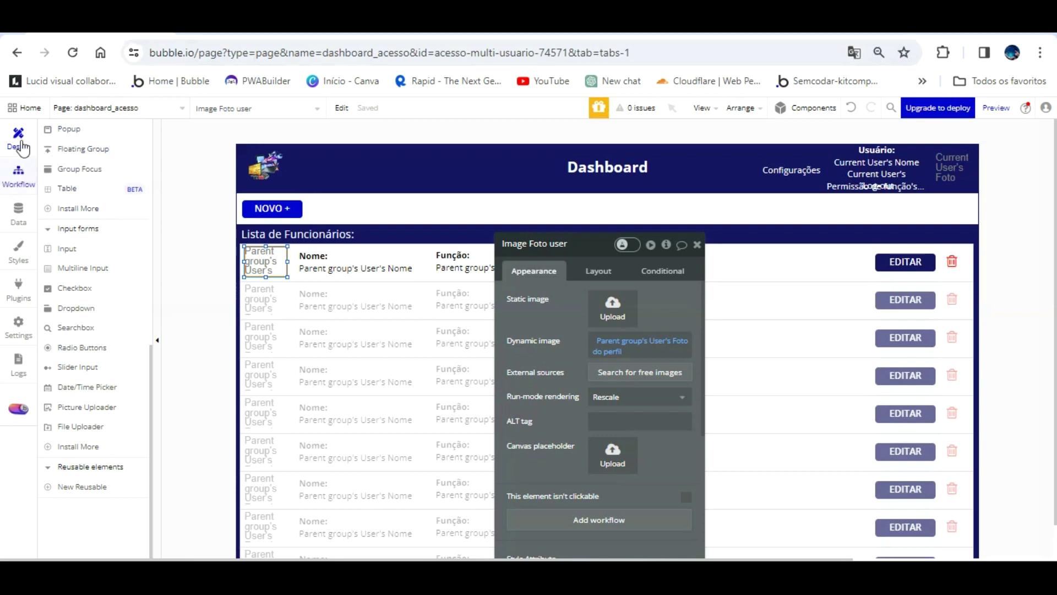
- Add a Hide action for Popup Editar dados acesso user to the ATUALIZAR workflow
{"action": "left_click", "coordinate": [18, 175]}
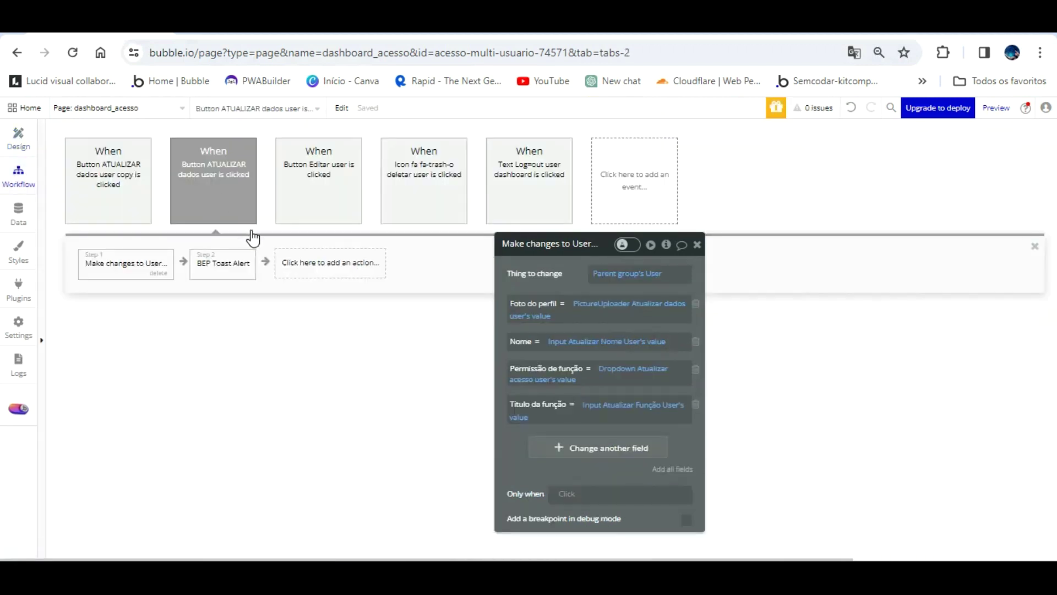
{"action": "left_click", "coordinate": [338, 257]}
{"action": "mouse_move", "coordinate": [346, 430]}
{"action": "left_click", "coordinate": [453, 319]}
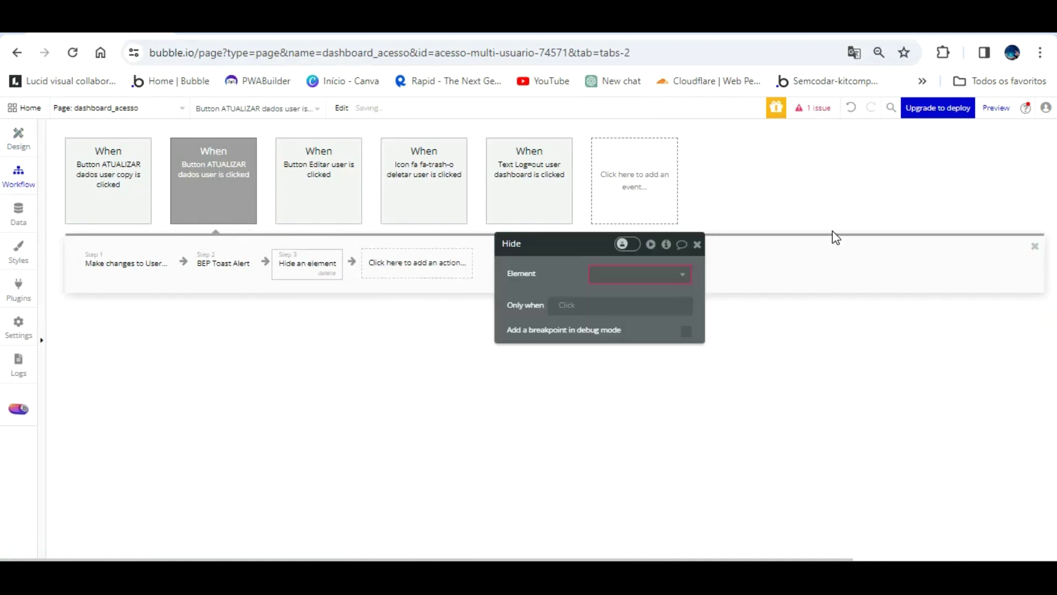
{"action": "left_click", "coordinate": [649, 273]}
{"action": "left_click", "coordinate": [650, 291]}
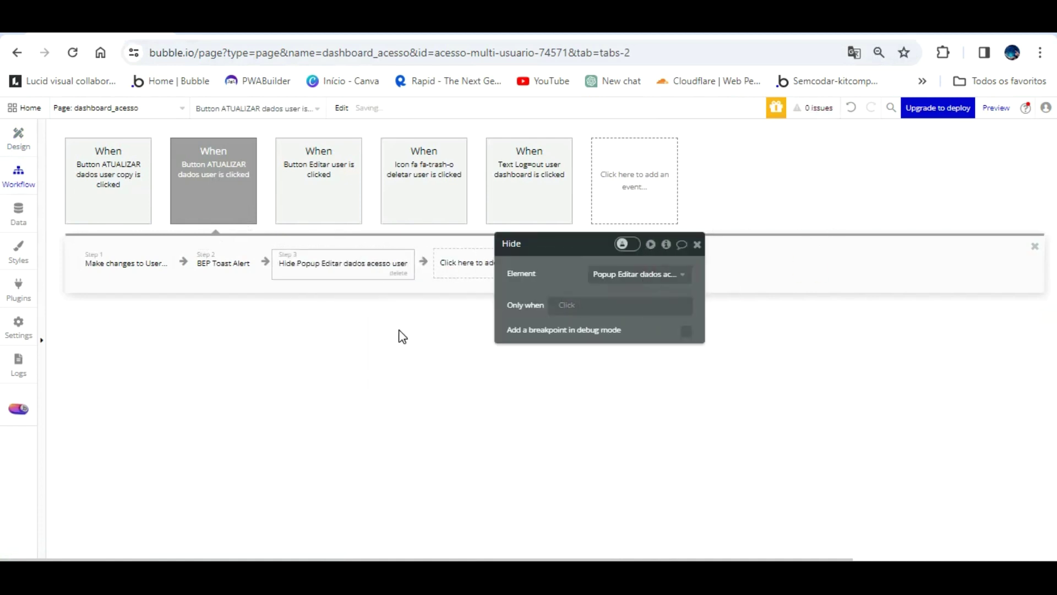
- Reload the preview, then select the logged-in user text in the dashboard header
{"action": "left_click", "coordinate": [281, 34]}
{"action": "key", "text": "F5"}
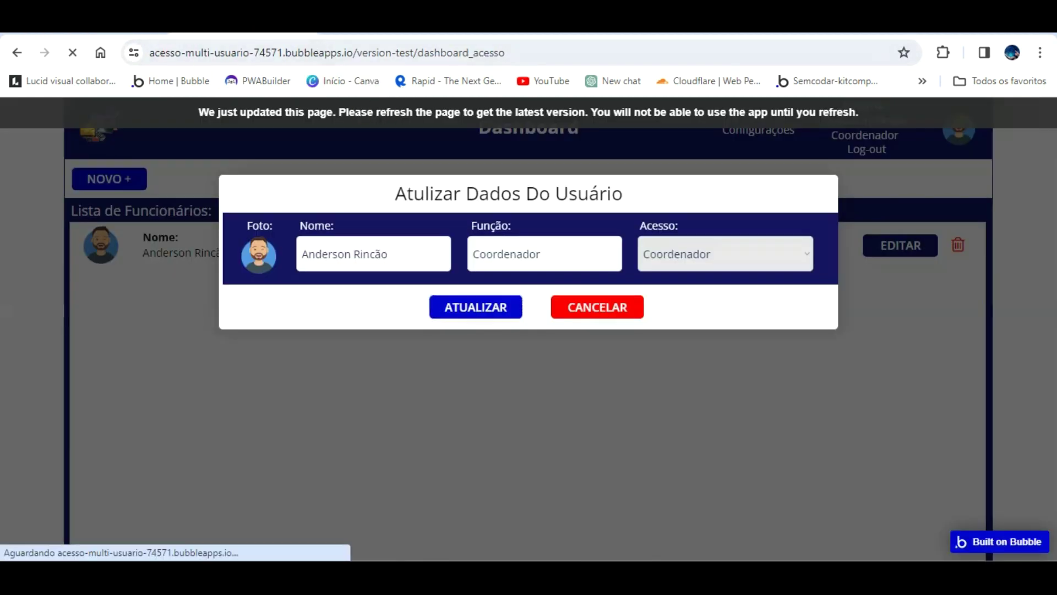
{"action": "key", "text": "ctrl+shift+Tab"}
{"action": "left_click", "coordinate": [255, 135]}
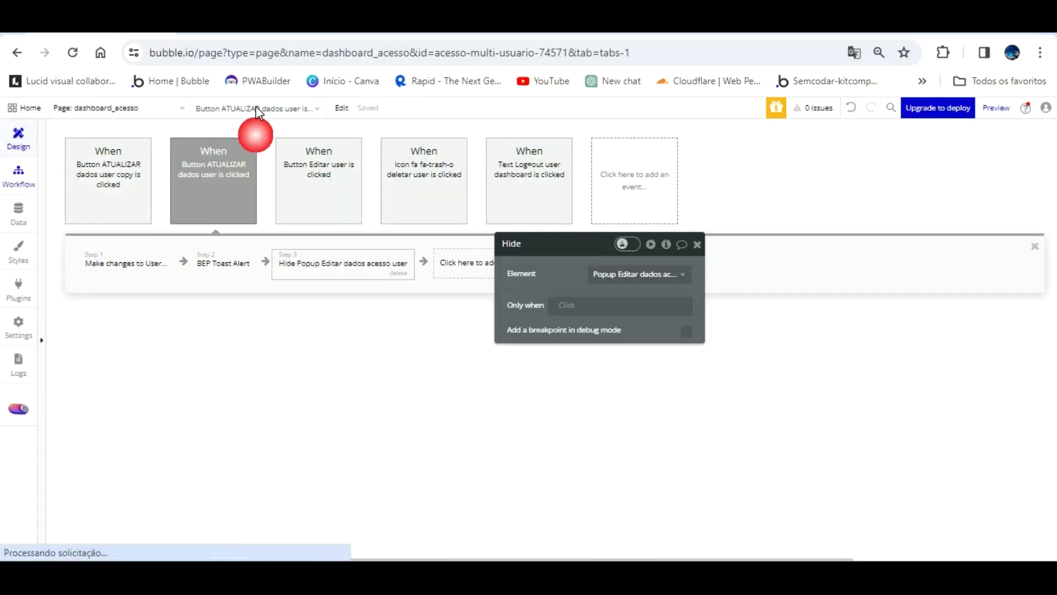
{"action": "left_click", "coordinate": [900, 137]}
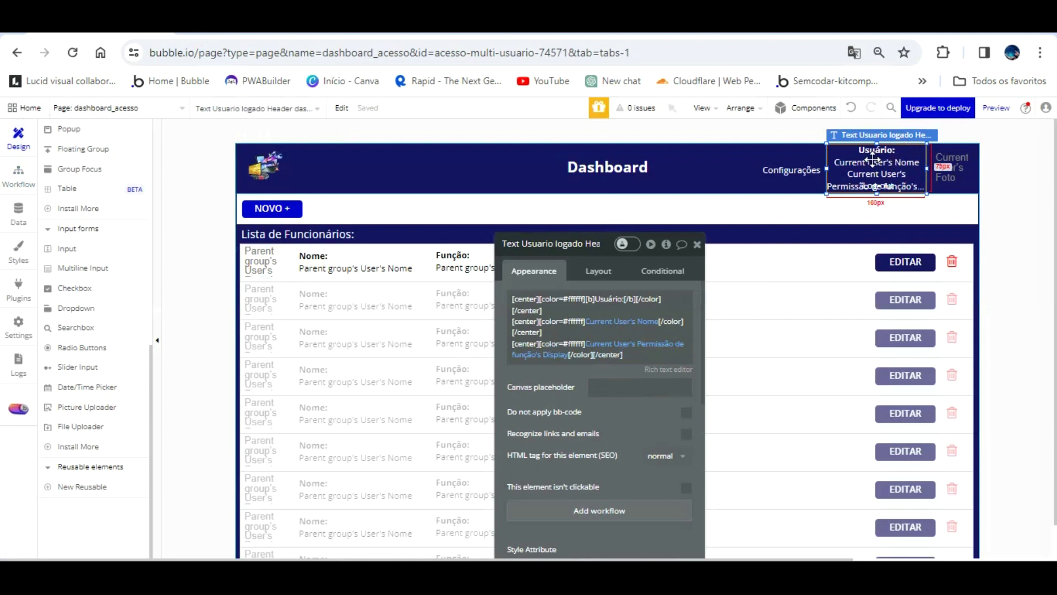
- Move the Log-out and logged-in user texts about 28 px right and reload the preview
{"action": "left_click", "coordinate": [864, 186]}
{"action": "left_click", "coordinate": [786, 160]}
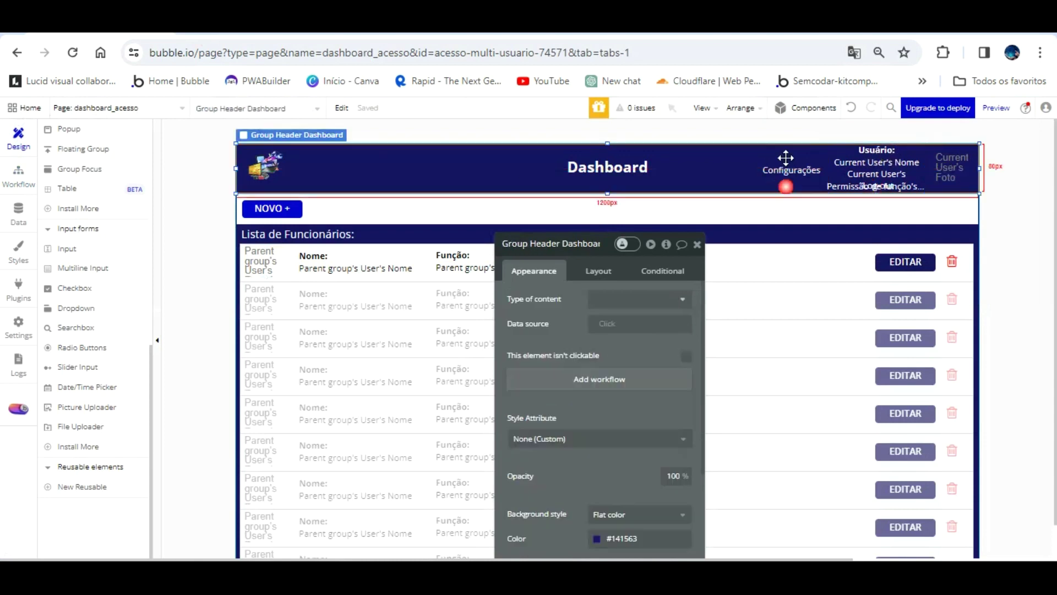
{"action": "left_click", "coordinate": [879, 187]}
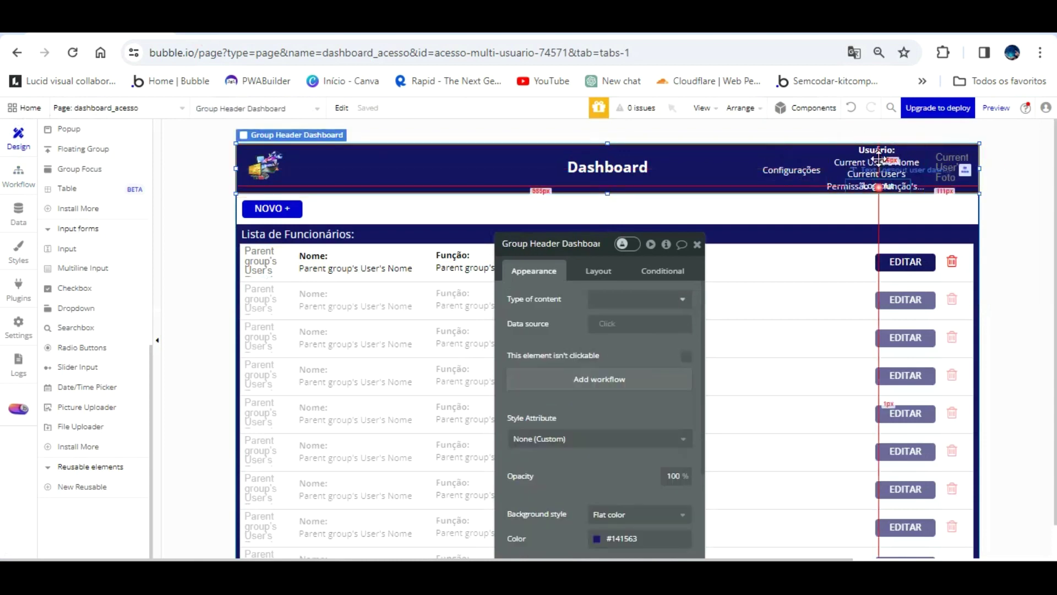
{"action": "left_click", "coordinate": [853, 134], "text": "shift"}
{"action": "left_click_drag", "start_coordinate": [853, 132], "coordinate": [869, 132]}
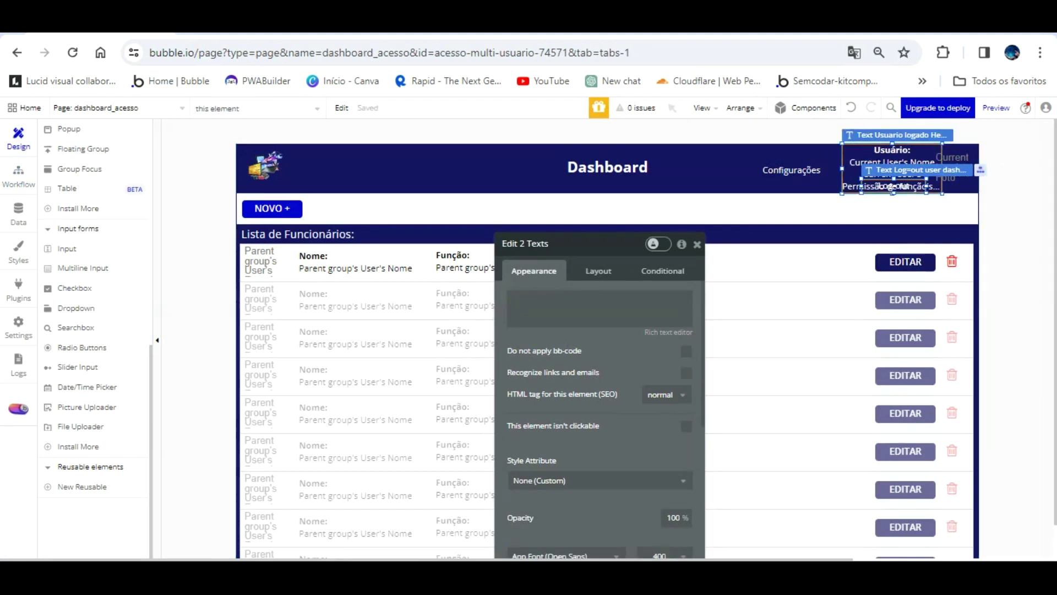
{"action": "left_click", "coordinate": [293, 39]}
{"action": "key", "text": "F5"}
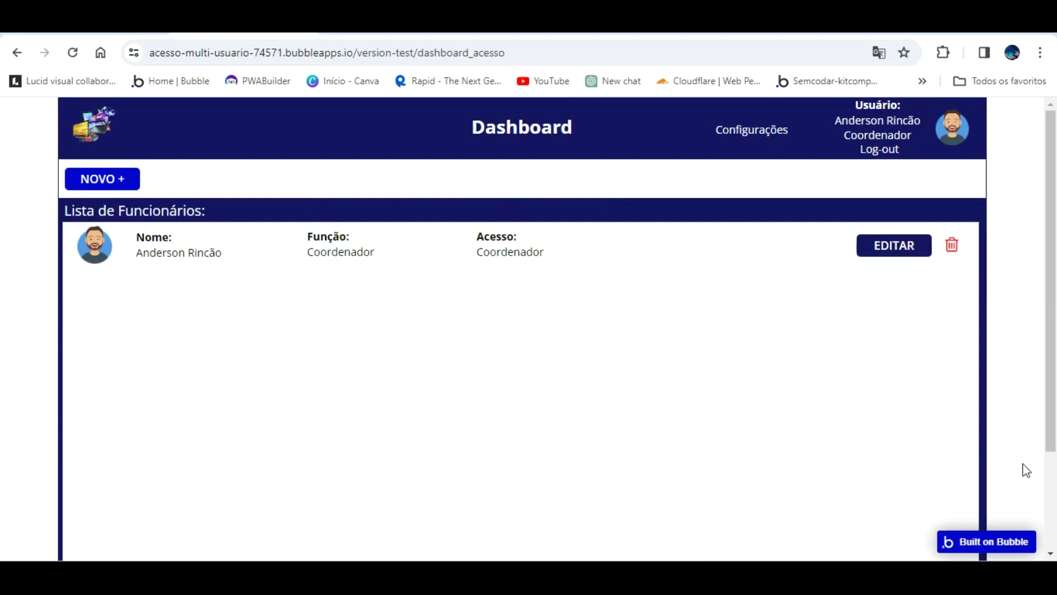
- Raise the employee row's top edge slightly and check the reloaded live dashboard
{"action": "key", "text": "ctrl+Tab"}
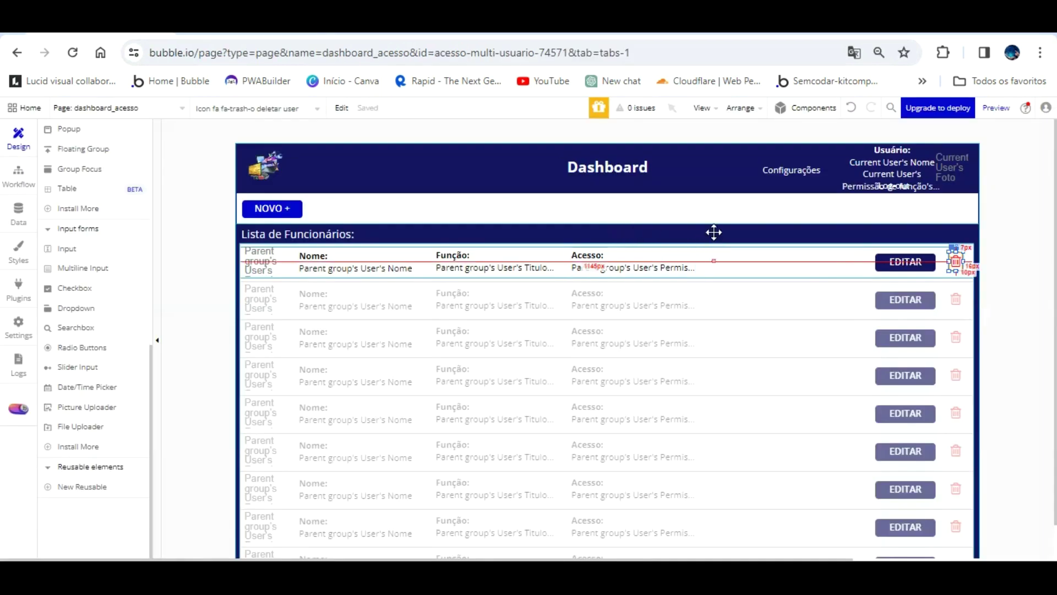
{"action": "left_click_drag", "start_coordinate": [606, 216], "coordinate": [604, 258]}
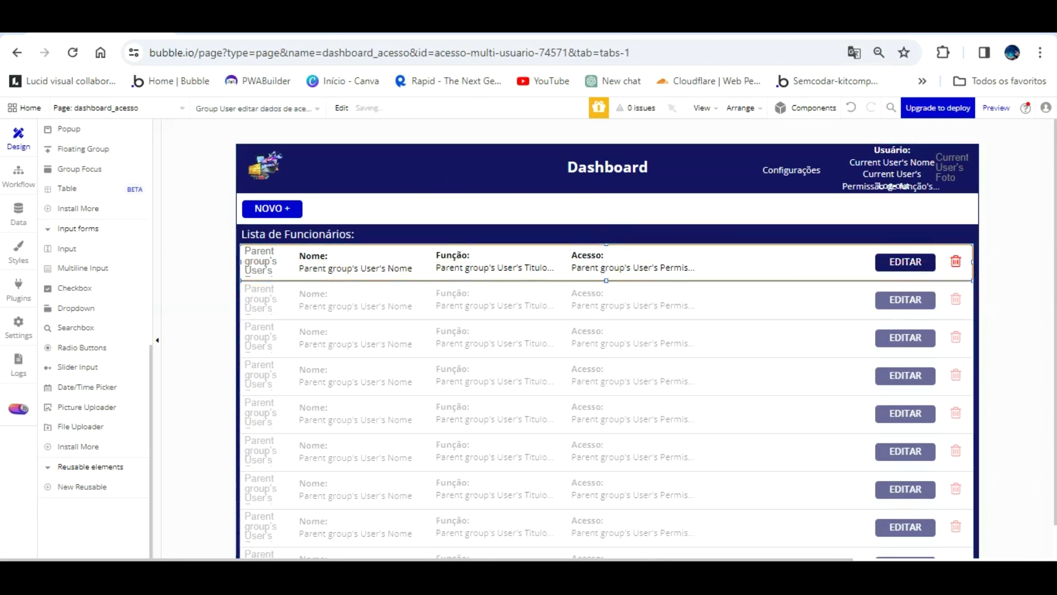
{"action": "key", "text": "ctrl+Tab"}
{"action": "left_click", "coordinate": [328, 113]}
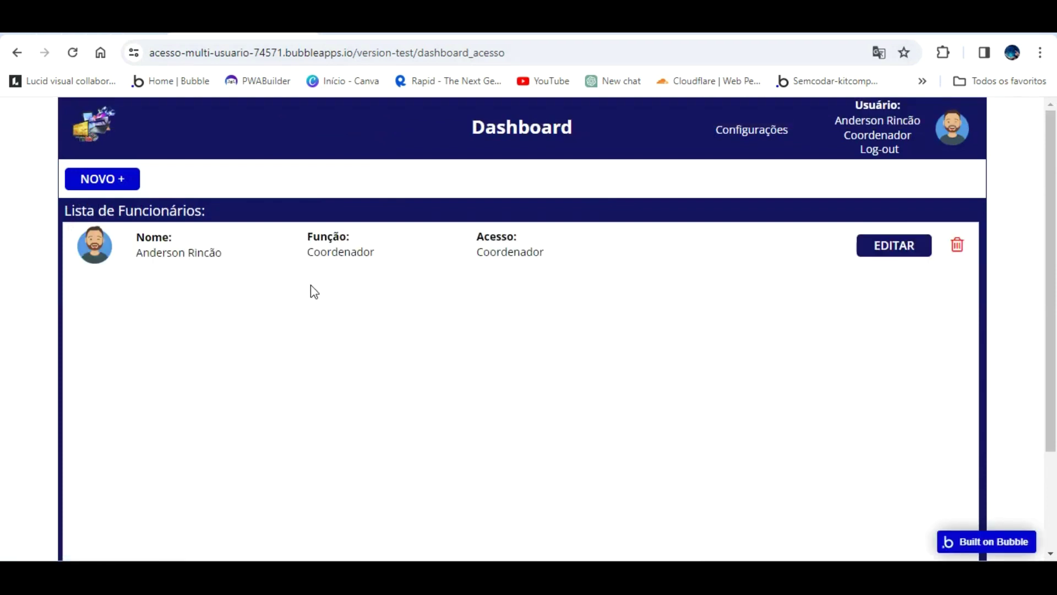
{"action": "left_click", "coordinate": [120, 25]}
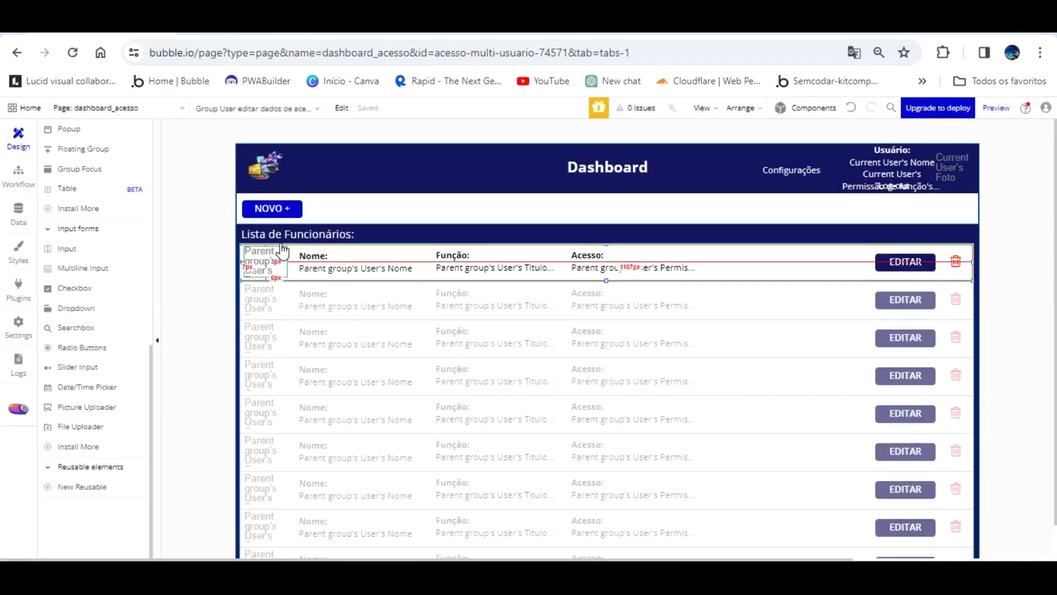
{"action": "scroll", "coordinate": [78, 275], "scroll_direction": "up", "scroll_amount": 8}
{"action": "scroll", "coordinate": [79, 276], "scroll_direction": "up", "scroll_amount": 2}
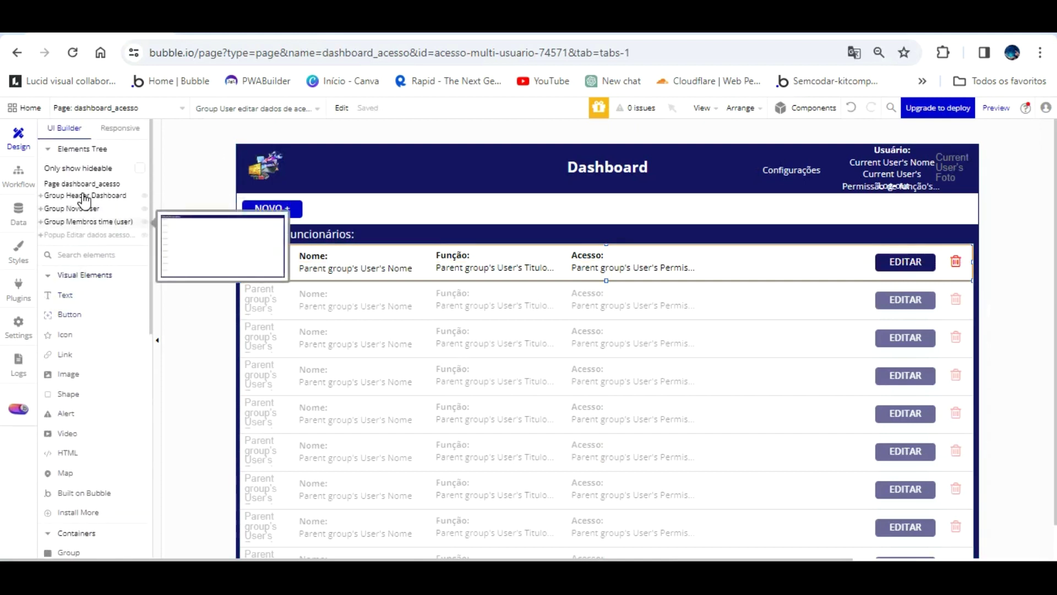
- Rename Group Membros time (user) to Group lista acesso coordenador, then bring up its copy menu
{"action": "left_click", "coordinate": [84, 221]}
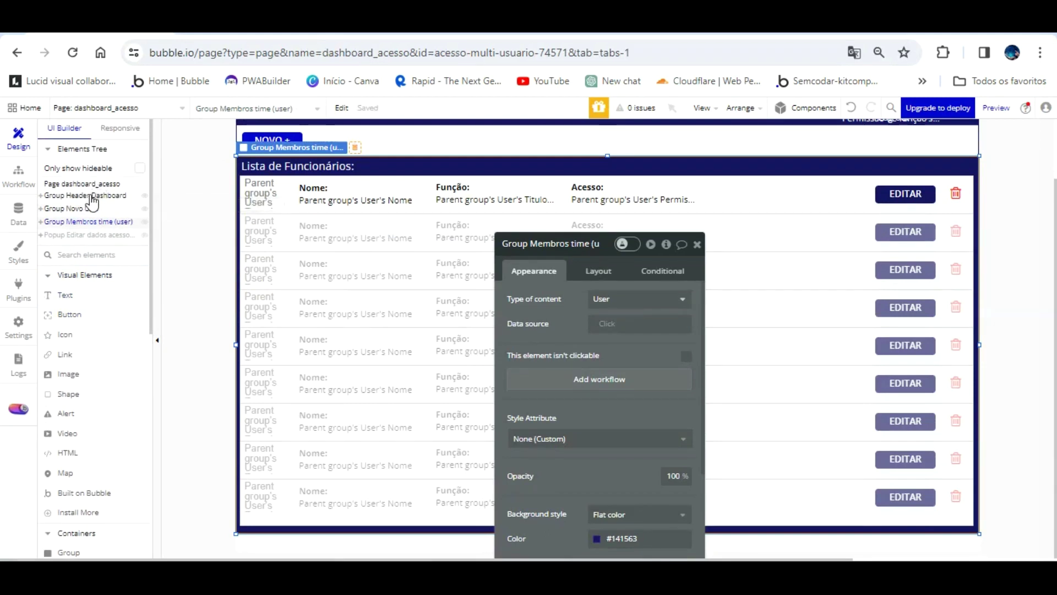
{"action": "left_click", "coordinate": [88, 221]}
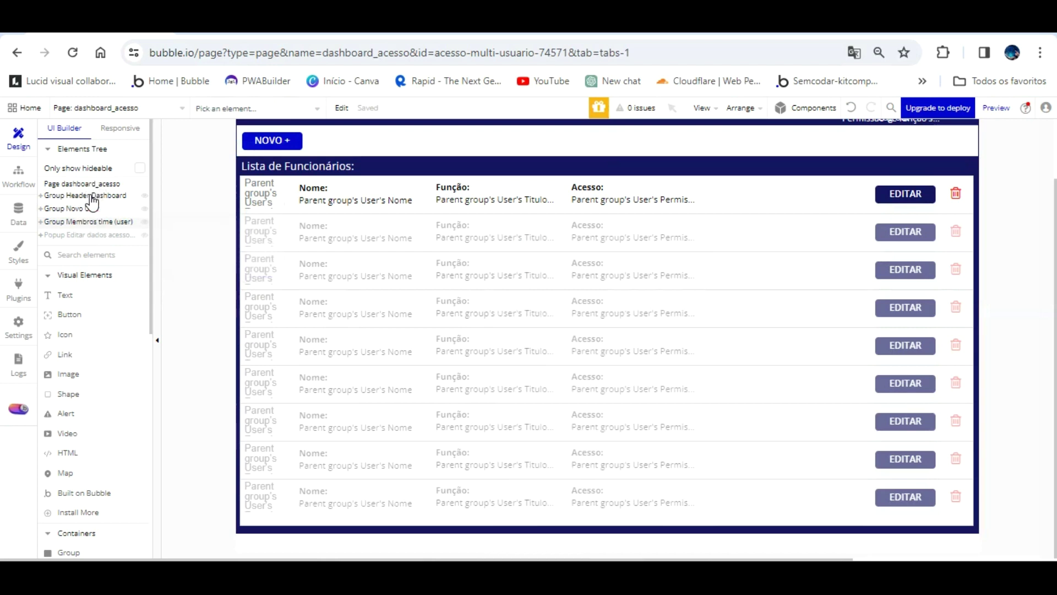
{"action": "left_click", "coordinate": [89, 222]}
{"action": "left_click", "coordinate": [552, 246]}
{"action": "key", "text": "BackSpace"}
{"action": "key", "text": "BackSpace"}
{"action": "key", "text": "BackSpace"}
{"action": "key", "text": "BackSpace"}
{"action": "key", "text": "BackSpace"}
{"action": "key", "text": "BackSpace"}
{"action": "key", "text": "BackSpace"}
{"action": "key", "text": "BackSpace"}
{"action": "key", "text": "BackSpace"}
{"action": "key", "text": "BackSpace"}
{"action": "key", "text": "BackSpace"}
{"action": "key", "text": "BackSpace"}
{"action": "key", "text": "BackSpace"}
{"action": "key", "text": "BackSpace"}
{"action": "key", "text": "BackSpace"}
{"action": "key", "text": "BackSpace"}
{"action": "key", "text": "BackSpace"}
{"action": "key", "text": "BackSpace"}
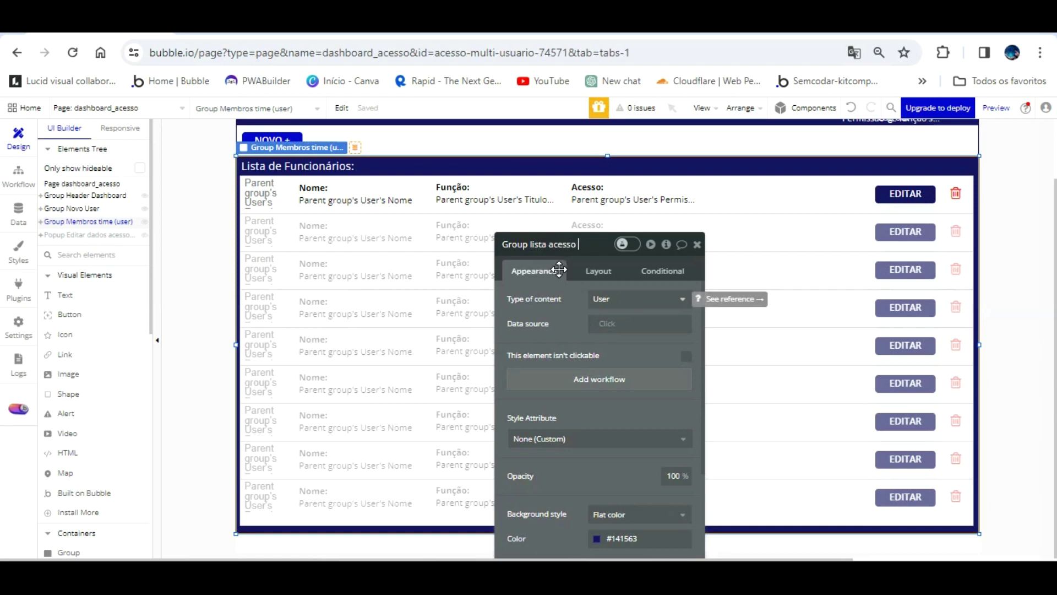
{"action": "type", "text": "enador"}
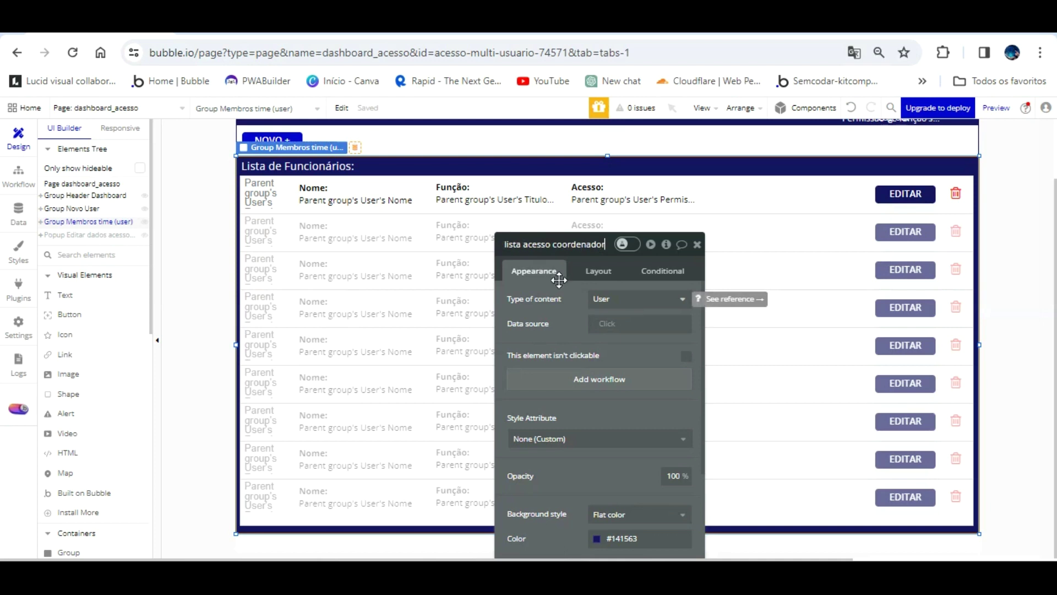
{"action": "left_click", "coordinate": [543, 316]}
{"action": "right_click", "coordinate": [104, 201]}
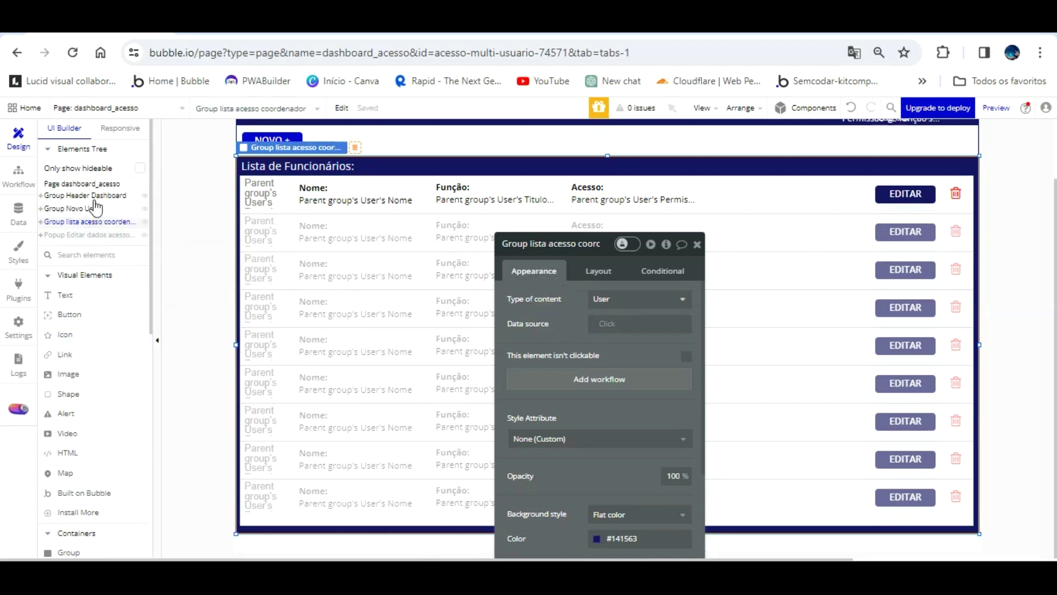
- Paste a copy of the list group, name it Group lista acesso admin, and place it below the header
{"action": "right_click", "coordinate": [86, 184]}
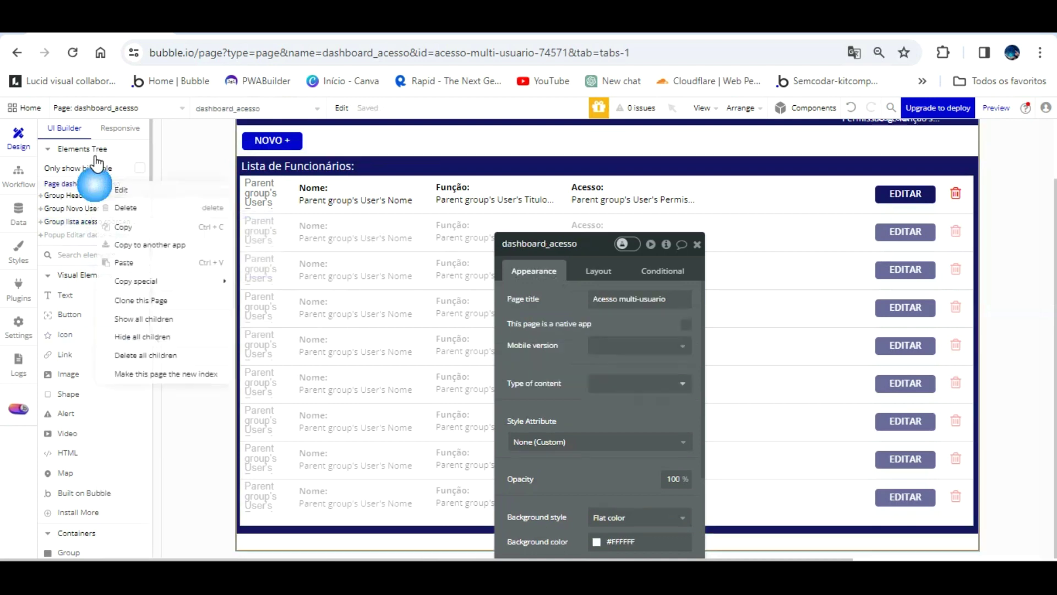
{"action": "left_click", "coordinate": [126, 233]}
{"action": "left_click", "coordinate": [195, 243]}
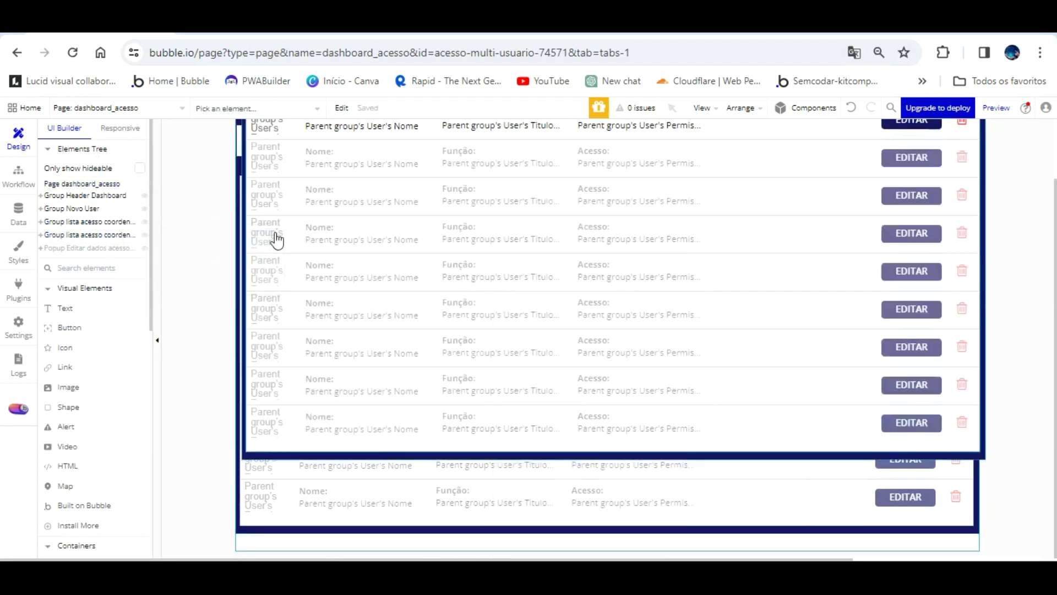
{"action": "left_click", "coordinate": [112, 235]}
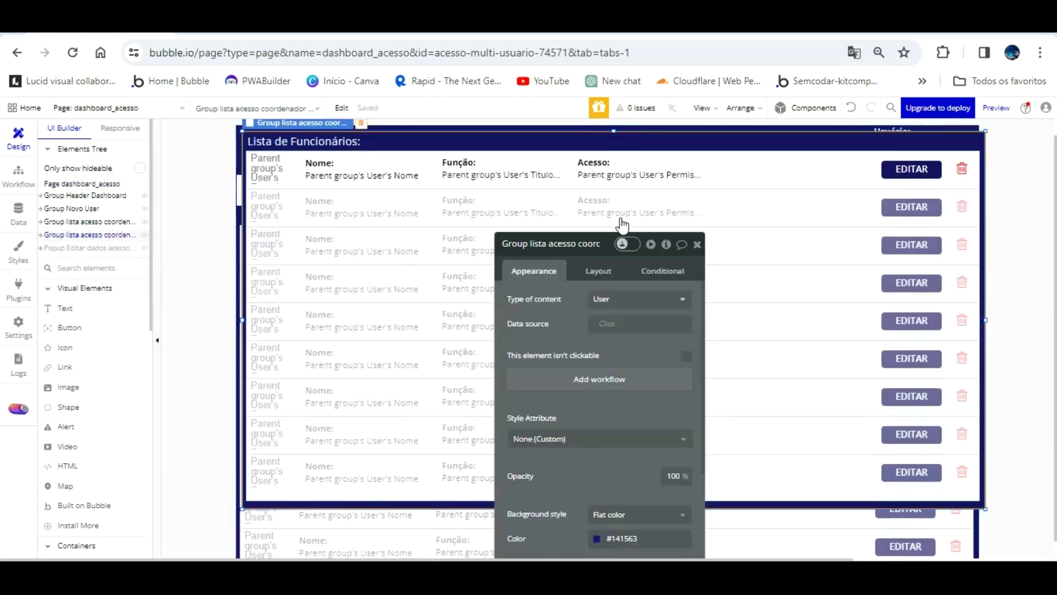
{"action": "left_click", "coordinate": [586, 244]}
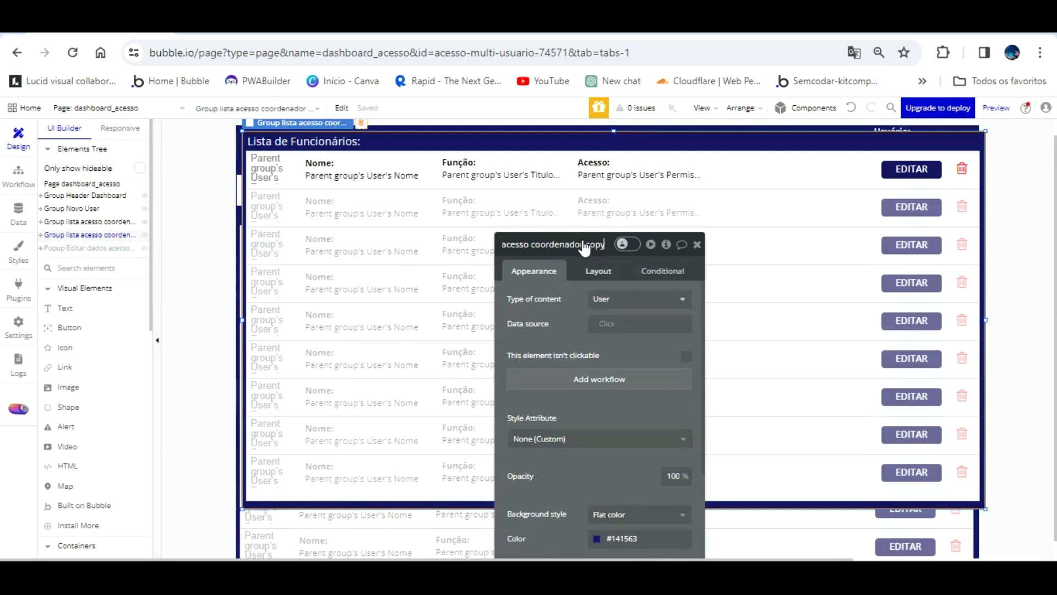
{"action": "key", "text": "BackSpace"}
{"action": "key", "text": "BackSpace"}
{"action": "key", "text": "BackSpace"}
{"action": "key", "text": "BackSpace"}
{"action": "key", "text": "BackSpace"}
{"action": "key", "text": "BackSpace"}
{"action": "key", "text": "BackSpace"}
{"action": "key", "text": "BackSpace"}
{"action": "key", "text": "BackSpace"}
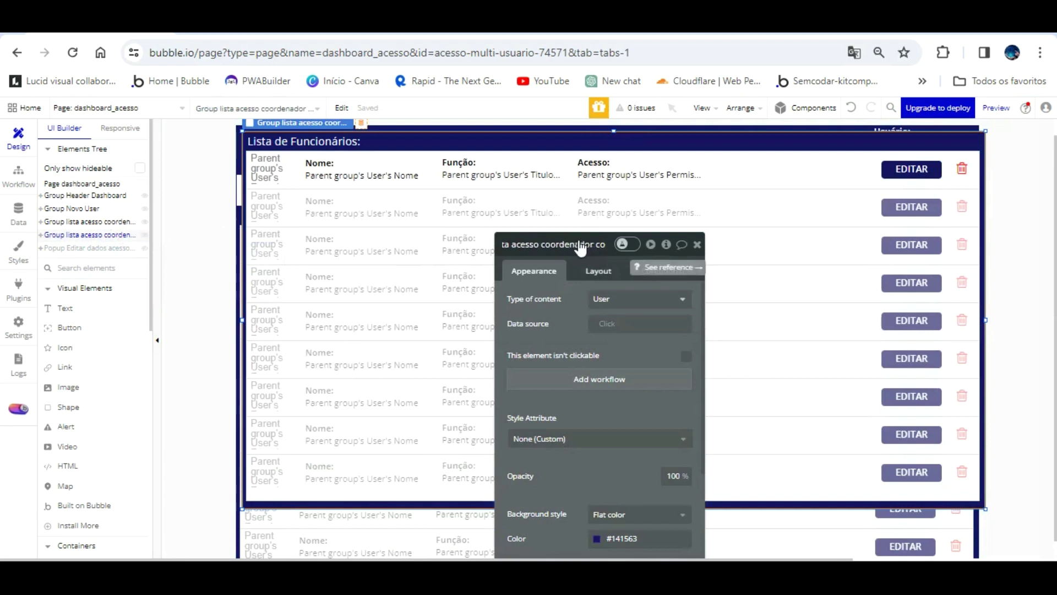
{"action": "key", "text": "BackSpace"}
{"action": "key", "text": "BackSpace"}
{"action": "key", "text": "BackSpace"}
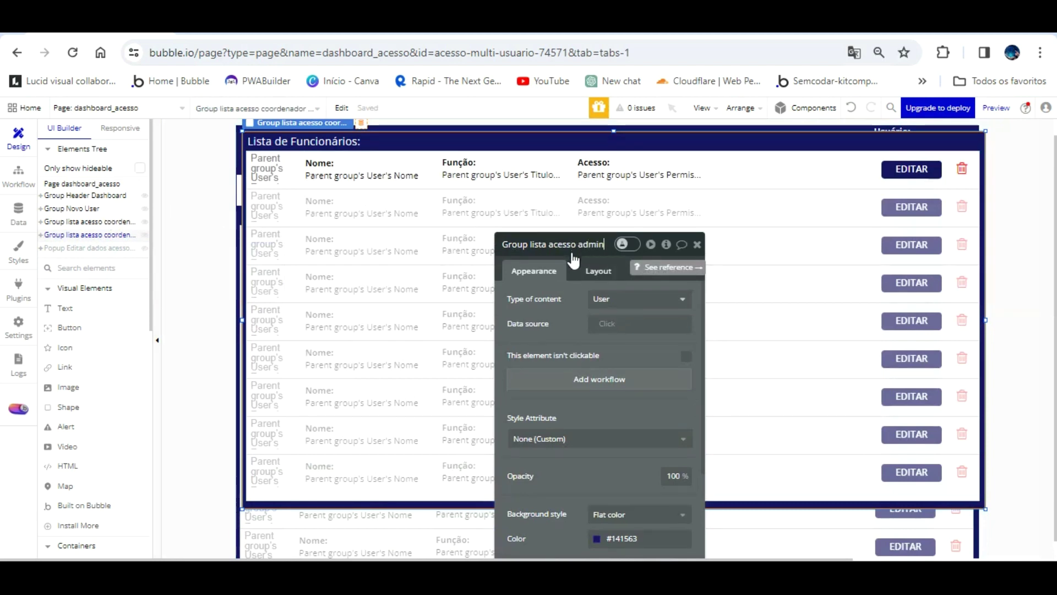
{"action": "key", "text": "Return"}
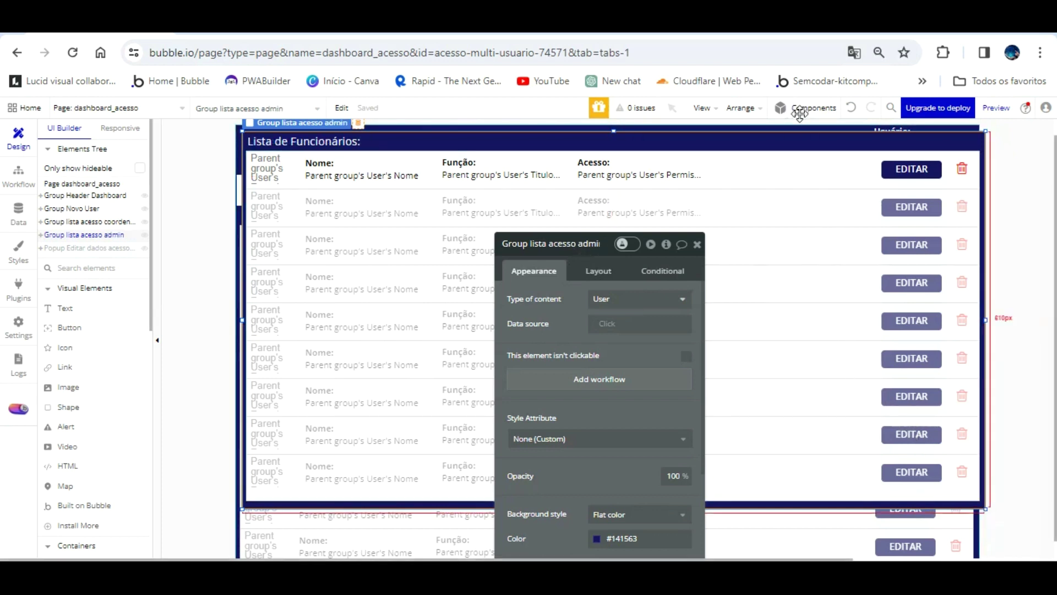
{"action": "scroll", "coordinate": [801, 129], "scroll_direction": "up", "scroll_amount": 2}
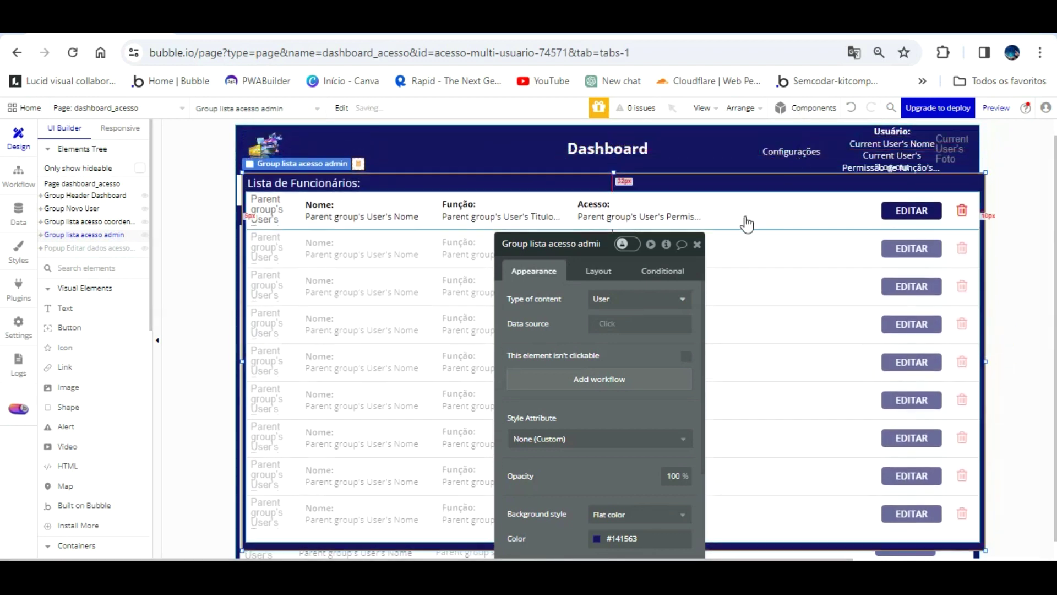
{"action": "left_click", "coordinate": [744, 211]}
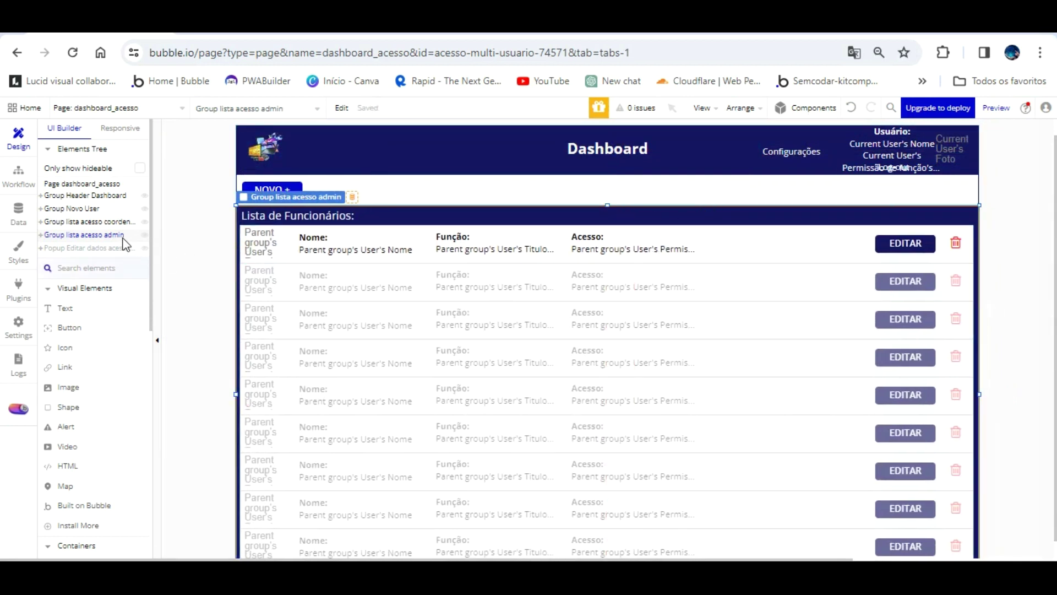
- Paste another copy of the list group and name it Group lista acesso gerente
{"action": "right_click", "coordinate": [89, 182]}
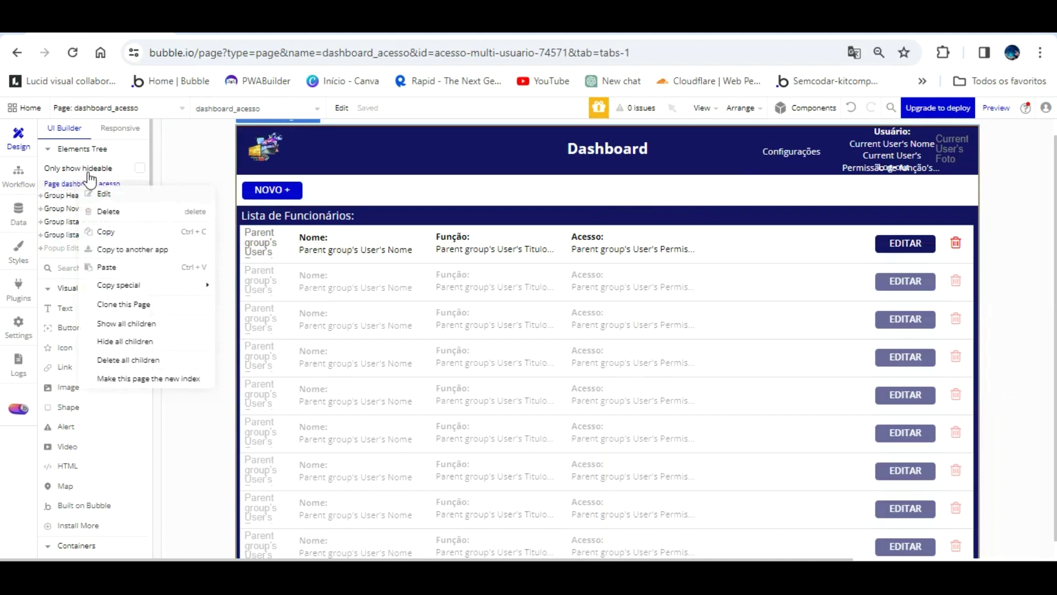
{"action": "left_click", "coordinate": [107, 267]}
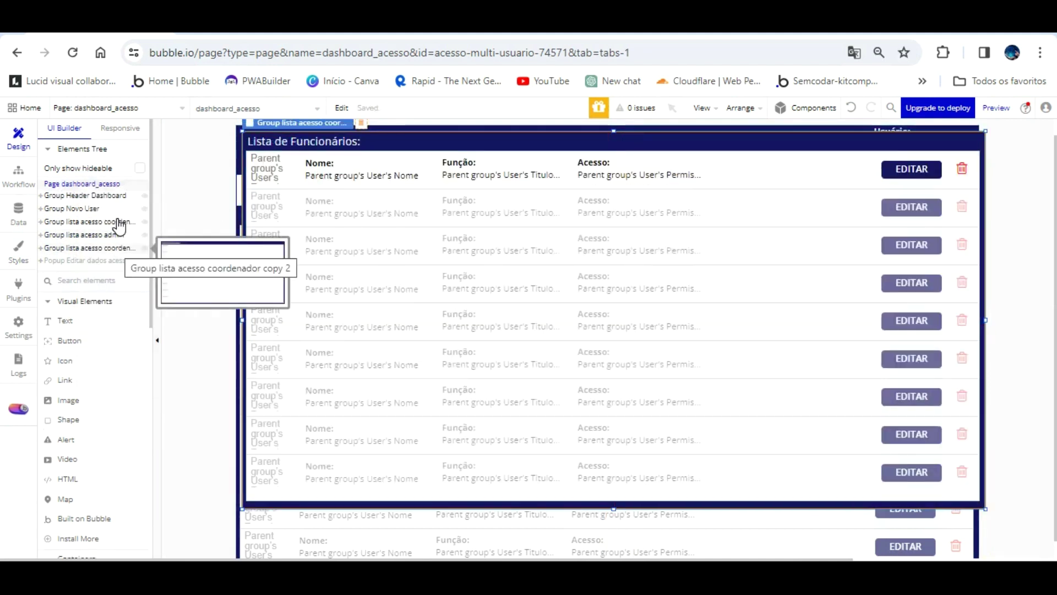
{"action": "double_click", "coordinate": [113, 248]}
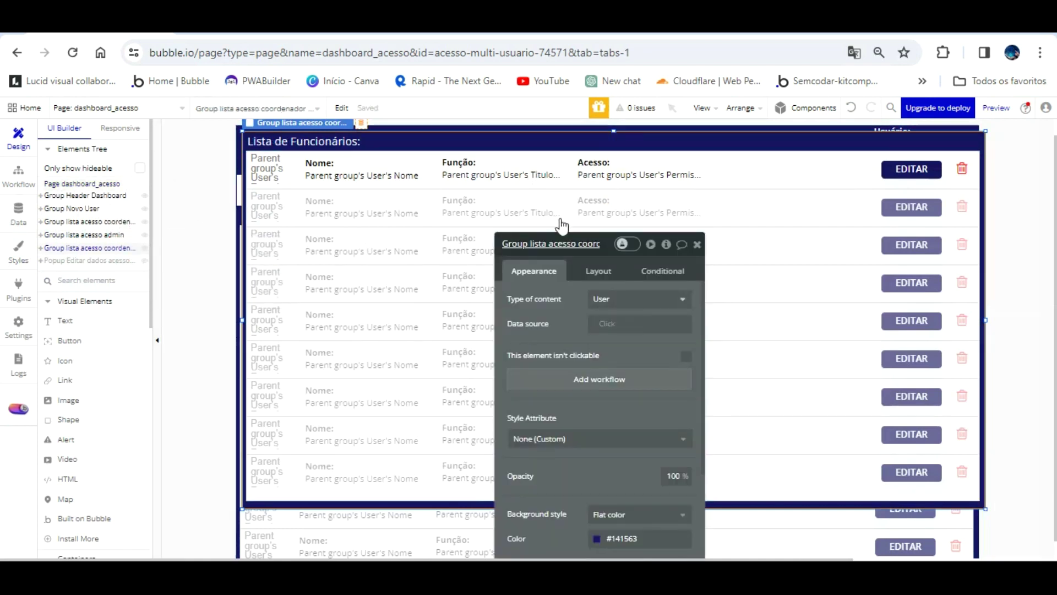
{"action": "left_click", "coordinate": [590, 243]}
{"action": "key", "text": "BackSpace"}
{"action": "key", "text": "BackSpace"}
{"action": "key", "text": "BackSpace"}
{"action": "key", "text": "BackSpace"}
{"action": "key", "text": "BackSpace"}
{"action": "key", "text": "BackSpace"}
{"action": "key", "text": "BackSpace"}
{"action": "key", "text": "BackSpace"}
{"action": "key", "text": "BackSpace"}
{"action": "key", "text": "BackSpace"}
{"action": "key", "text": "BackSpace"}
{"action": "key", "text": "BackSpace"}
{"action": "key", "text": "BackSpace"}
{"action": "key", "text": "BackSpace"}
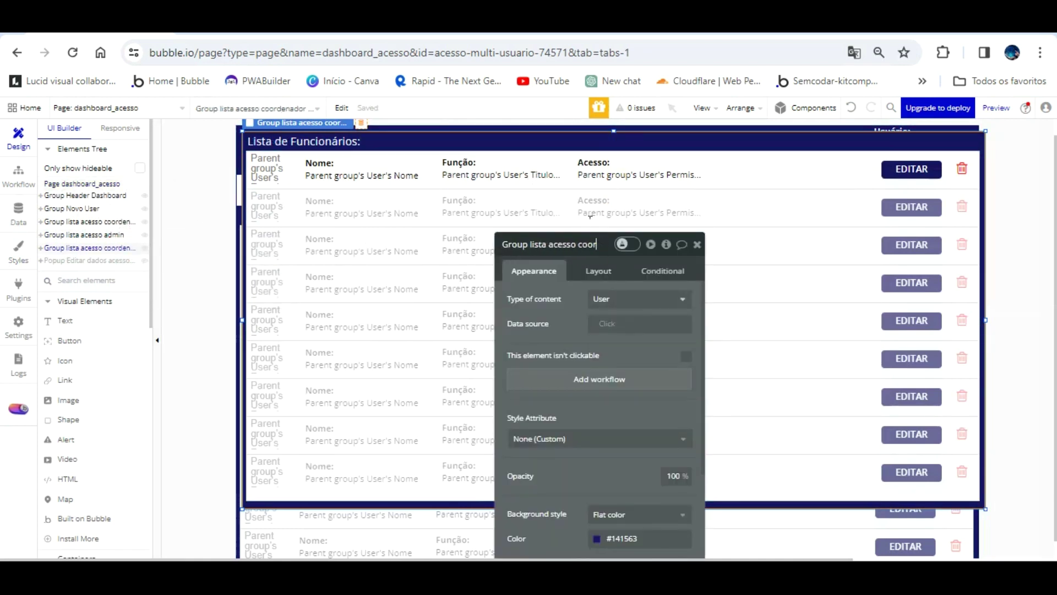
{"action": "type", "text": "gerente"}
{"action": "left_click", "coordinate": [559, 312]}
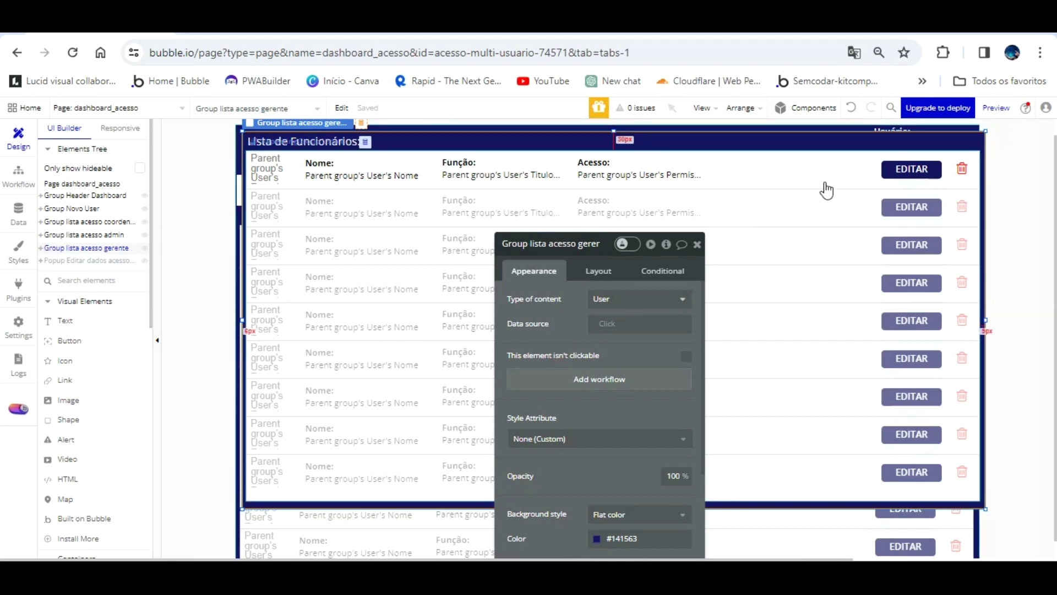
- Delete the gerente list's EDITAR button and trash icon, and move it below the Dashboard header
{"action": "left_click", "coordinate": [905, 144]}
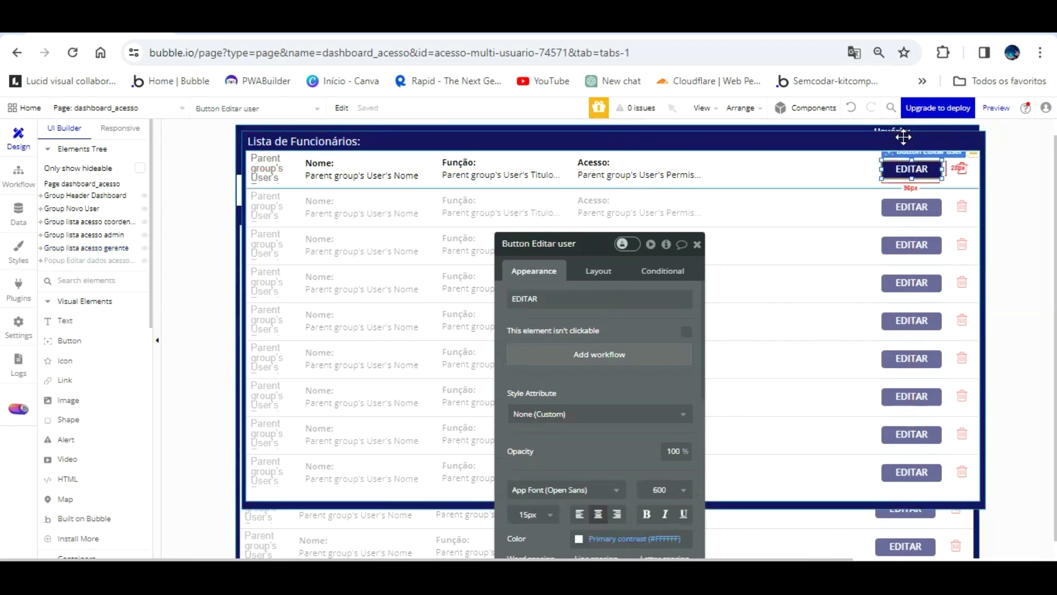
{"action": "key", "text": "Delete"}
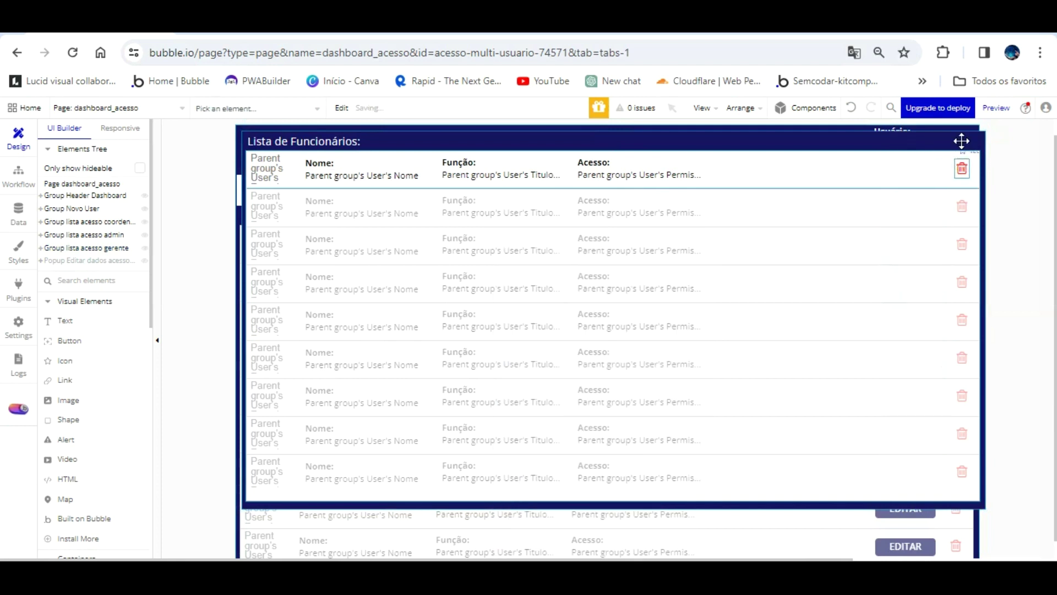
{"action": "left_click", "coordinate": [961, 142]}
{"action": "key", "text": "Delete"}
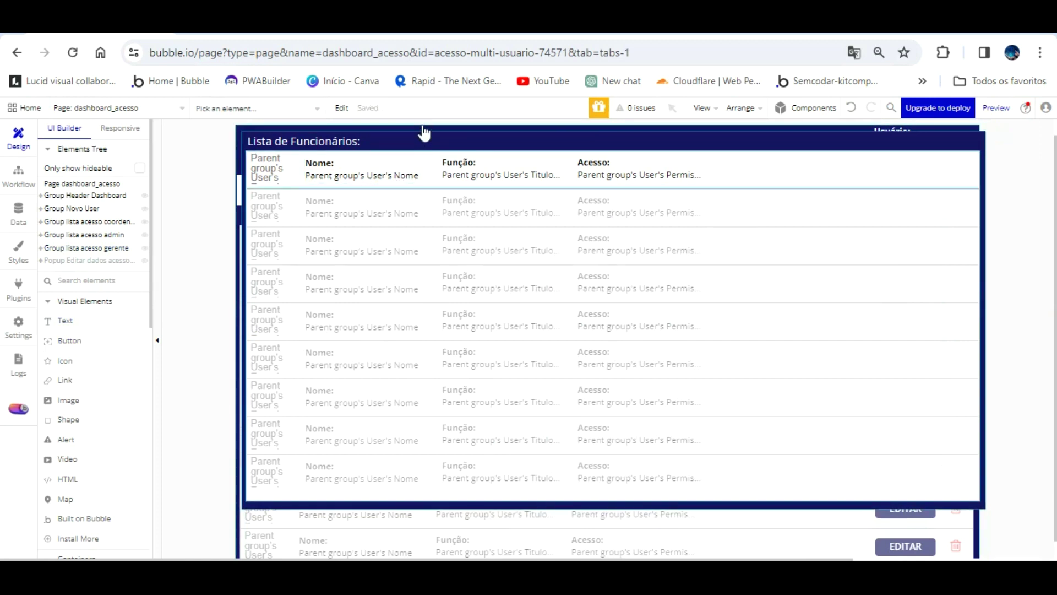
{"action": "left_click", "coordinate": [480, 141]}
{"action": "left_click_drag", "start_coordinate": [481, 112], "coordinate": [483, 119]}
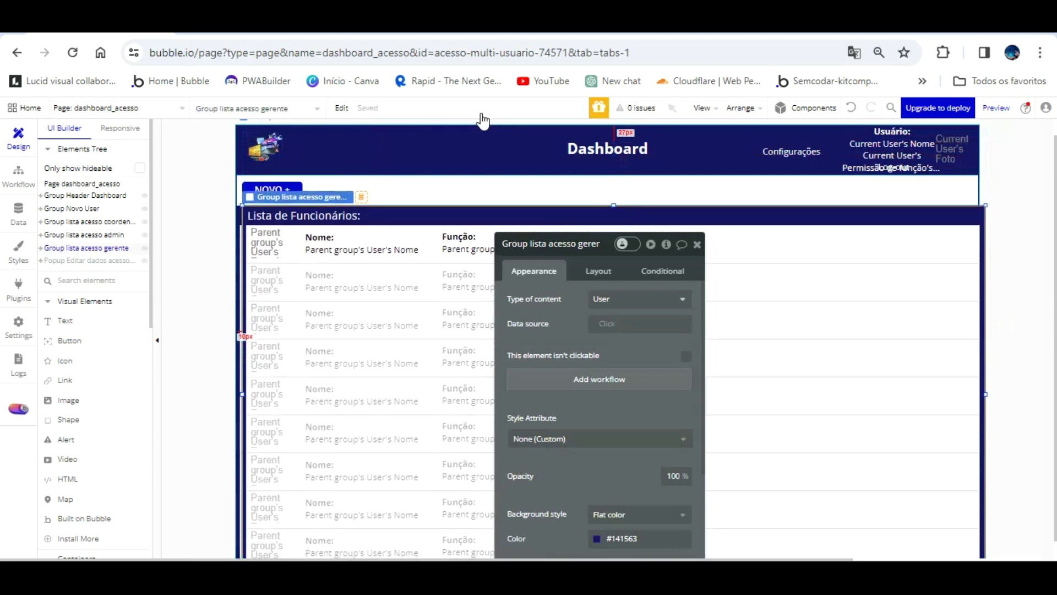
- Change the gerente group's background from dark #141563 to lighter #4648BC
{"action": "left_click", "coordinate": [549, 246]}
{"action": "left_click", "coordinate": [758, 214]}
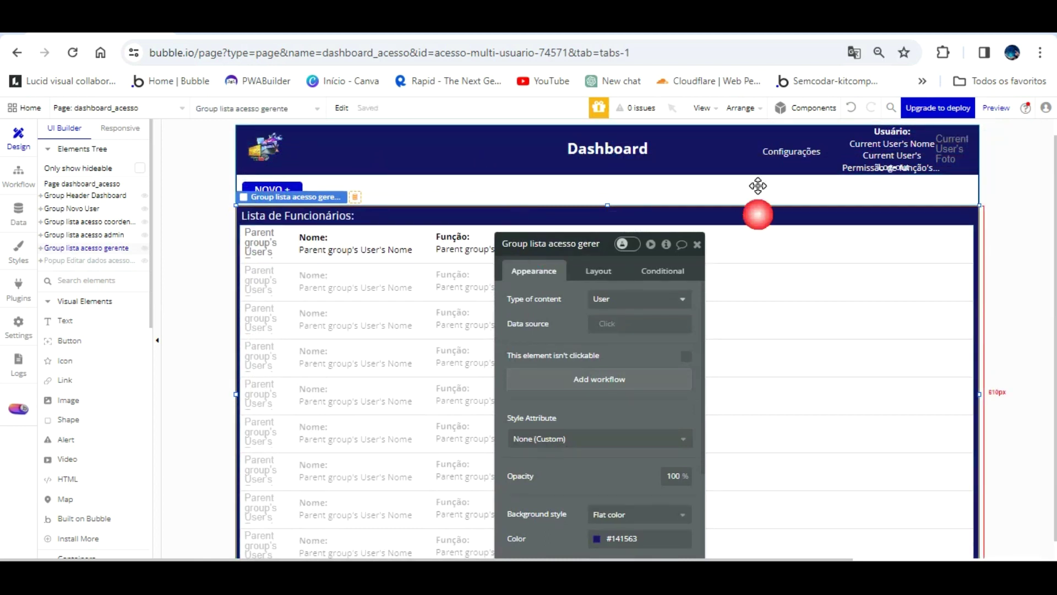
{"action": "scroll", "coordinate": [587, 299], "scroll_direction": "down", "scroll_amount": 4}
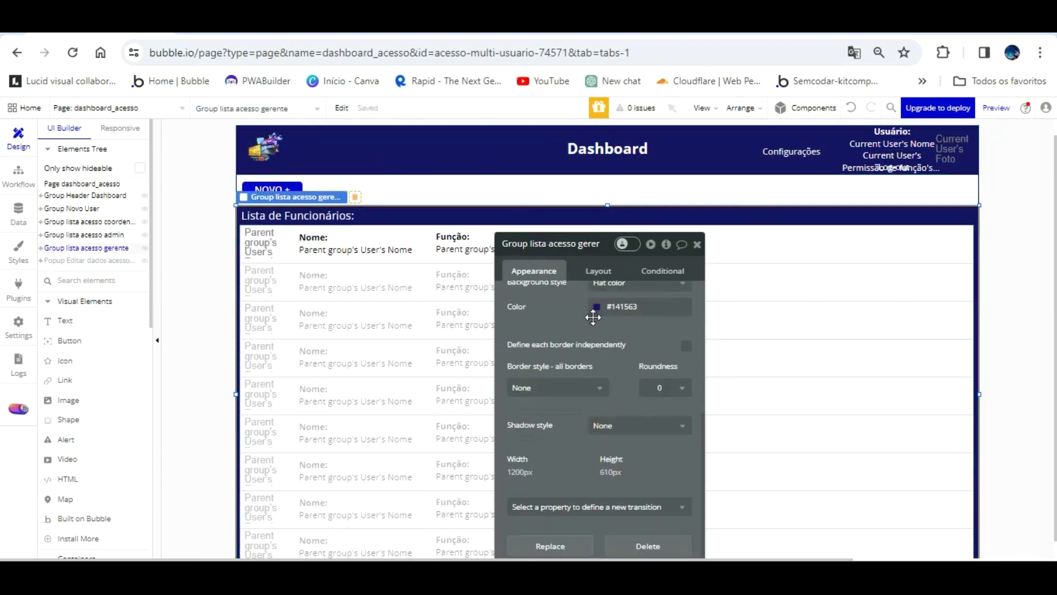
{"action": "left_click", "coordinate": [605, 306]}
{"action": "left_click", "coordinate": [664, 337]}
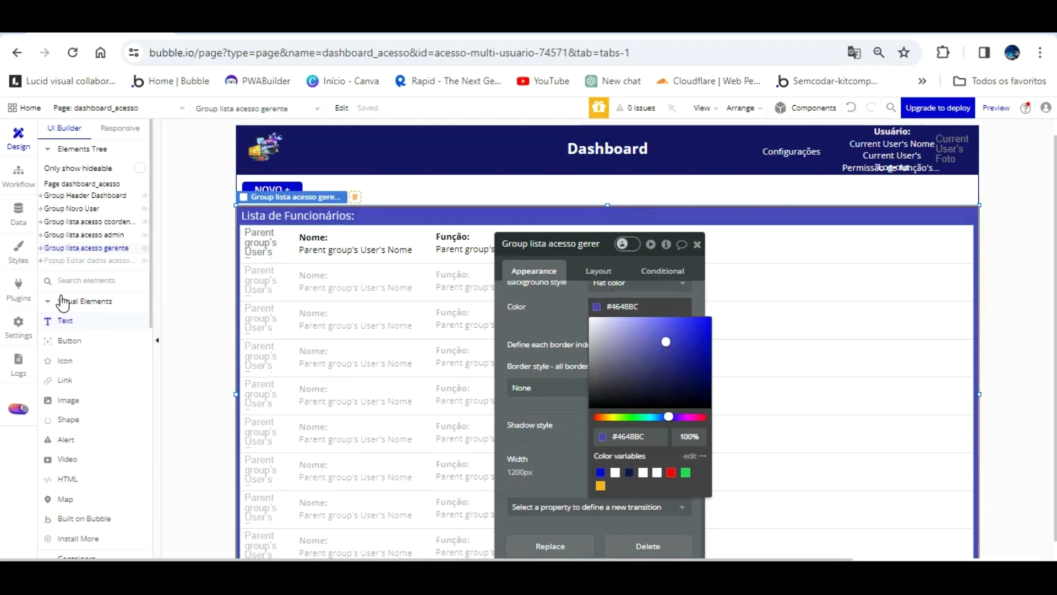
{"action": "left_click", "coordinate": [64, 321]}
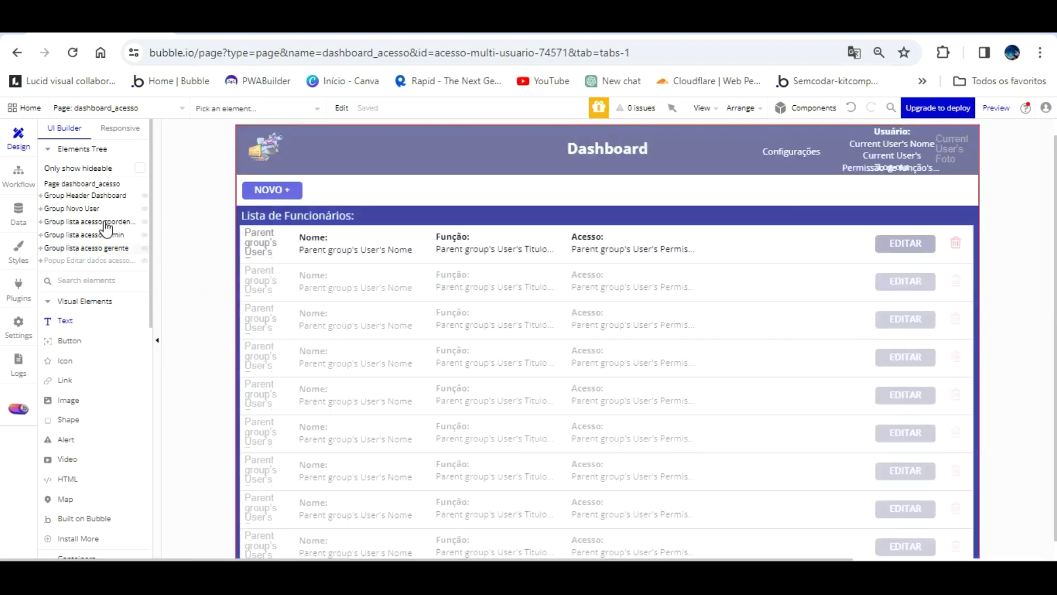
{"action": "left_click", "coordinate": [104, 248]}
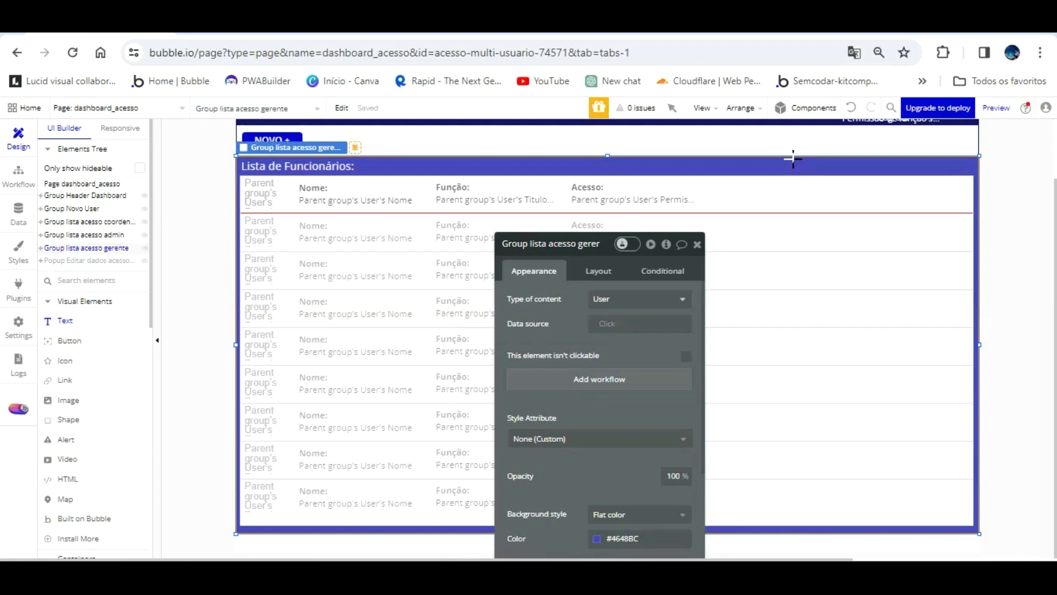
- Add an 'ACESSO GERENTE' text label in the gerente list's first row, detached from its style and centred both ways
{"action": "left_click_drag", "start_coordinate": [804, 183], "coordinate": [939, 206]}
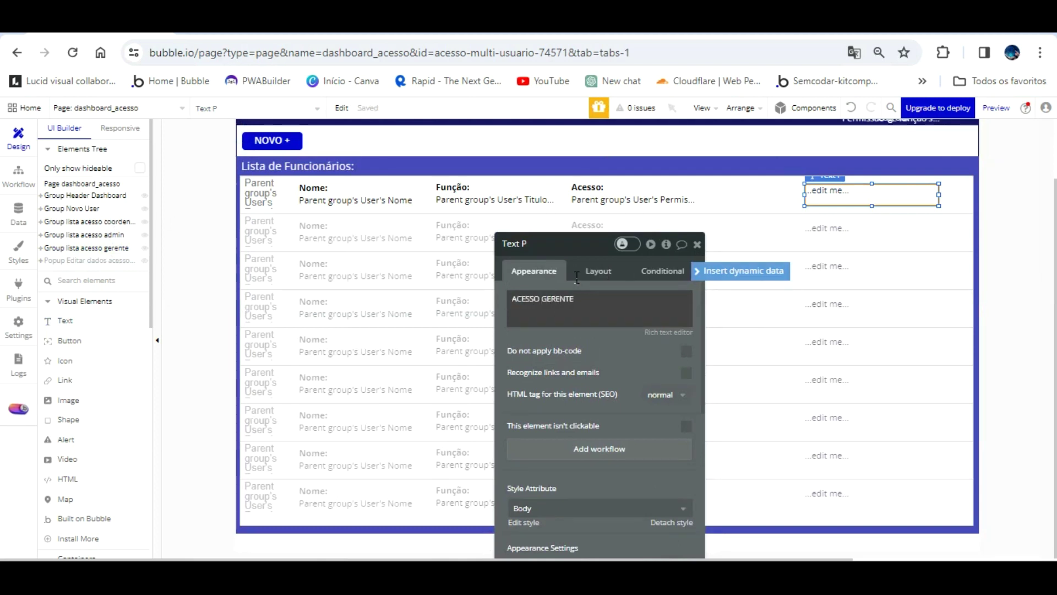
{"action": "left_click", "coordinate": [668, 332]}
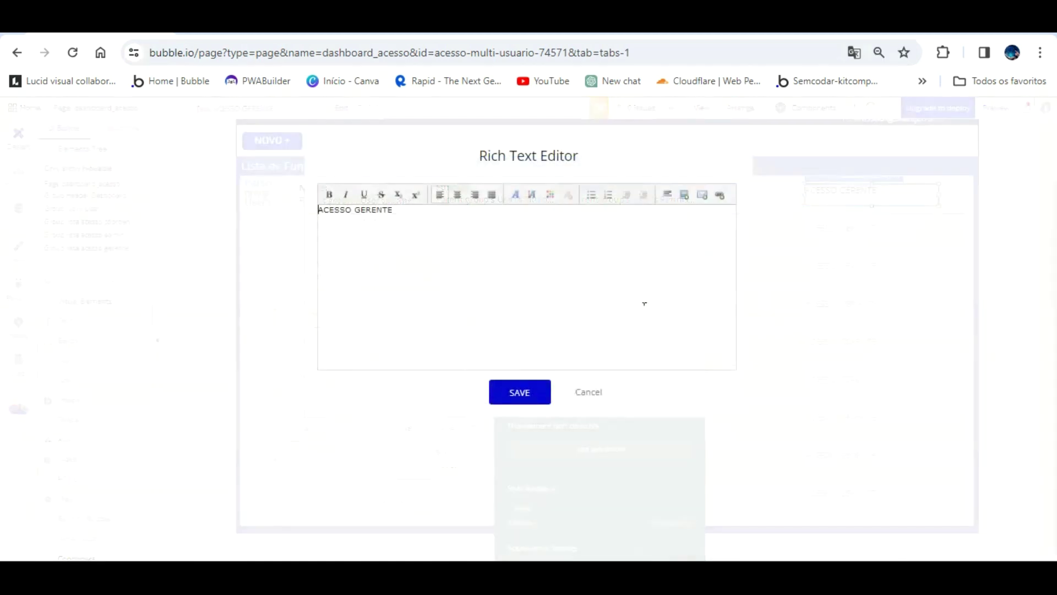
{"action": "left_click", "coordinate": [588, 389]}
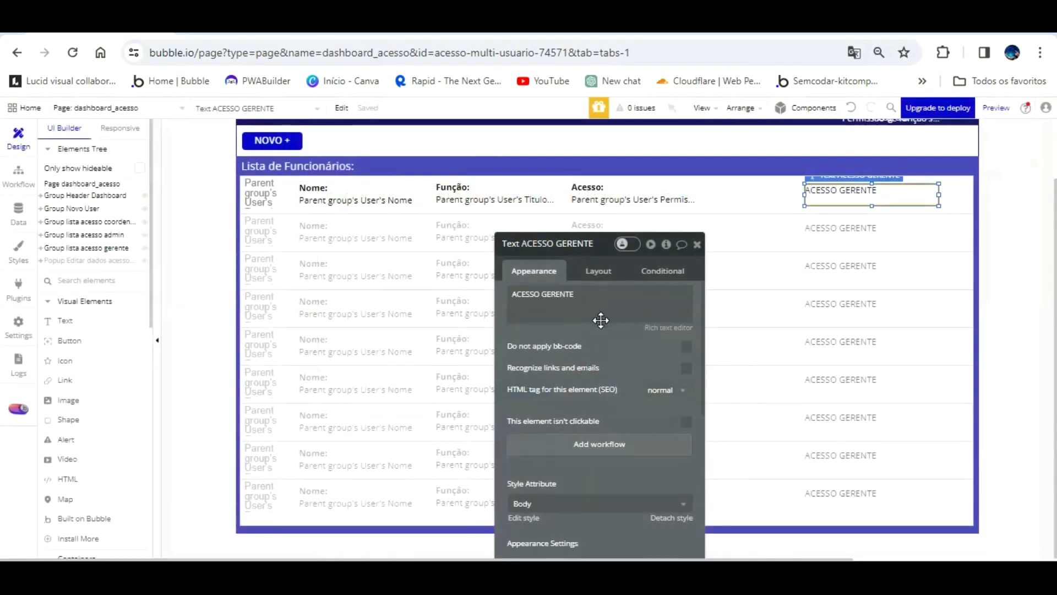
{"action": "scroll", "coordinate": [599, 319], "scroll_direction": "down", "scroll_amount": 3}
{"action": "left_click", "coordinate": [663, 366]}
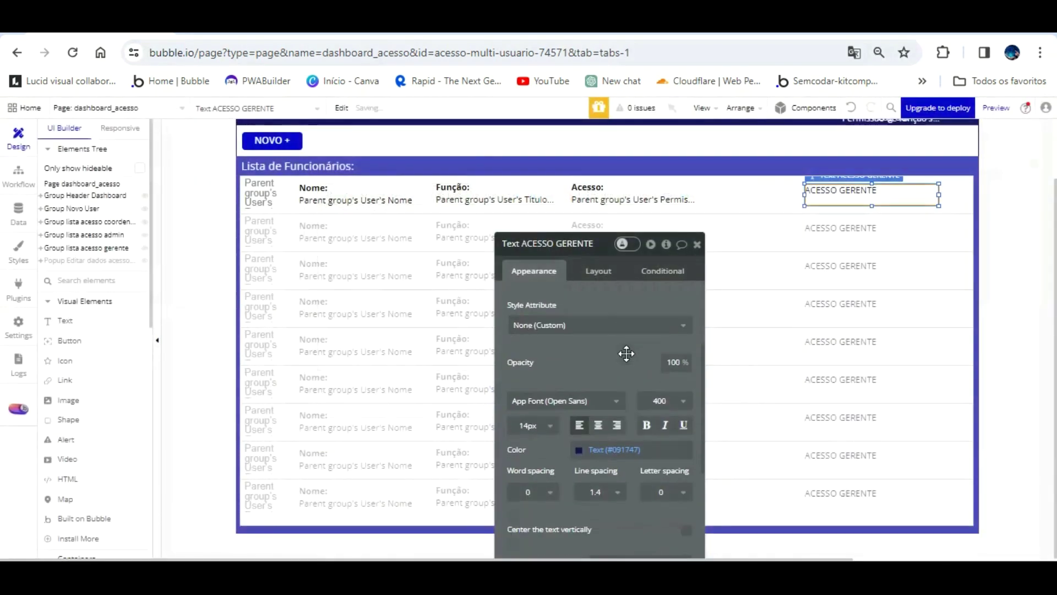
{"action": "scroll", "coordinate": [625, 354], "scroll_direction": "down", "scroll_amount": 3}
{"action": "left_click", "coordinate": [598, 299]}
{"action": "left_click", "coordinate": [686, 404]}
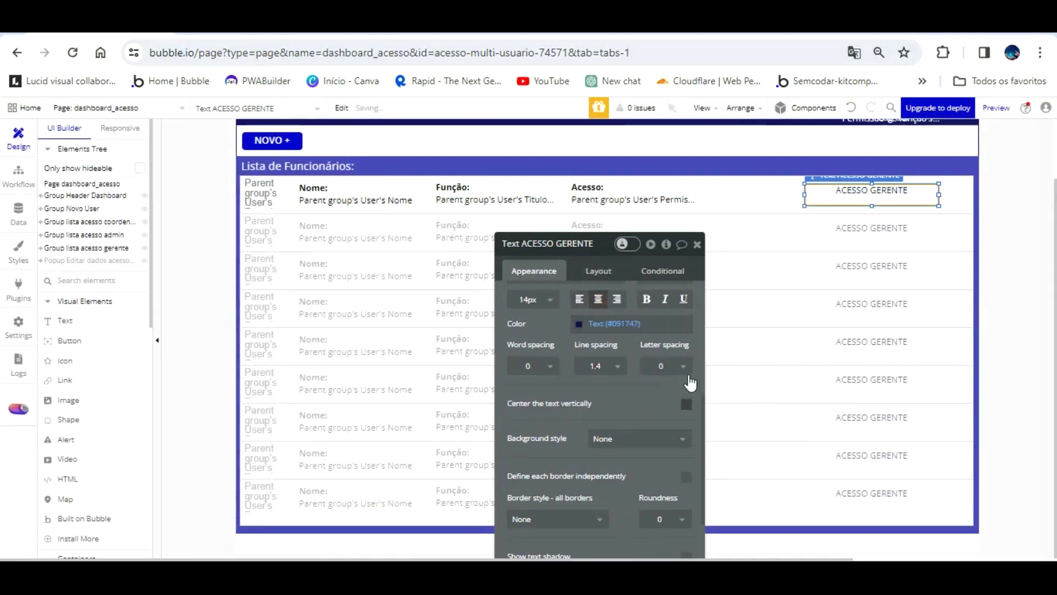
- Copy the gerente list group and paste a duplicate onto the page
{"action": "left_click", "coordinate": [537, 135]}
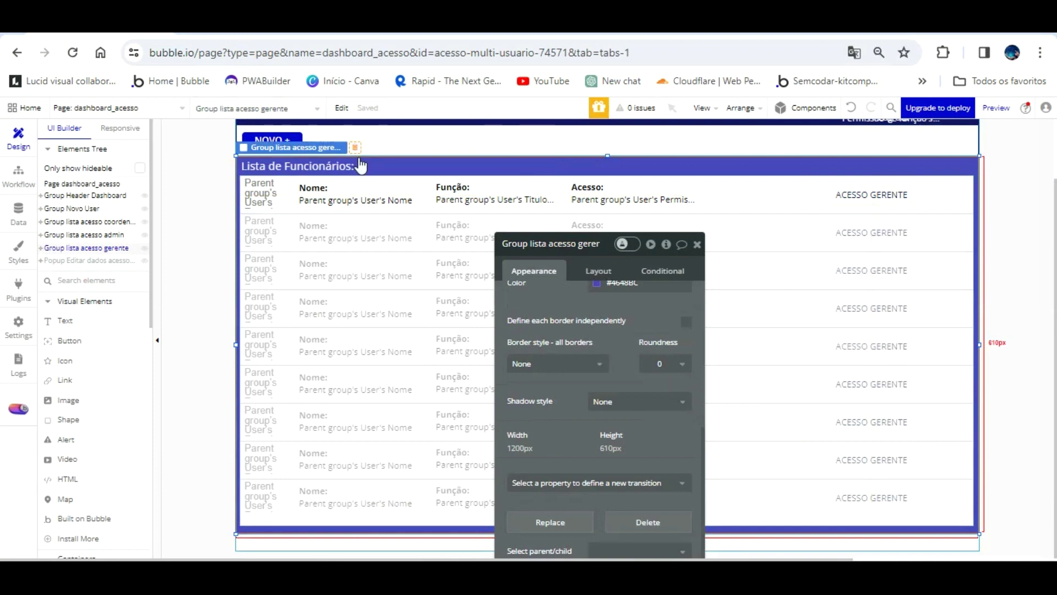
{"action": "right_click", "coordinate": [101, 223]}
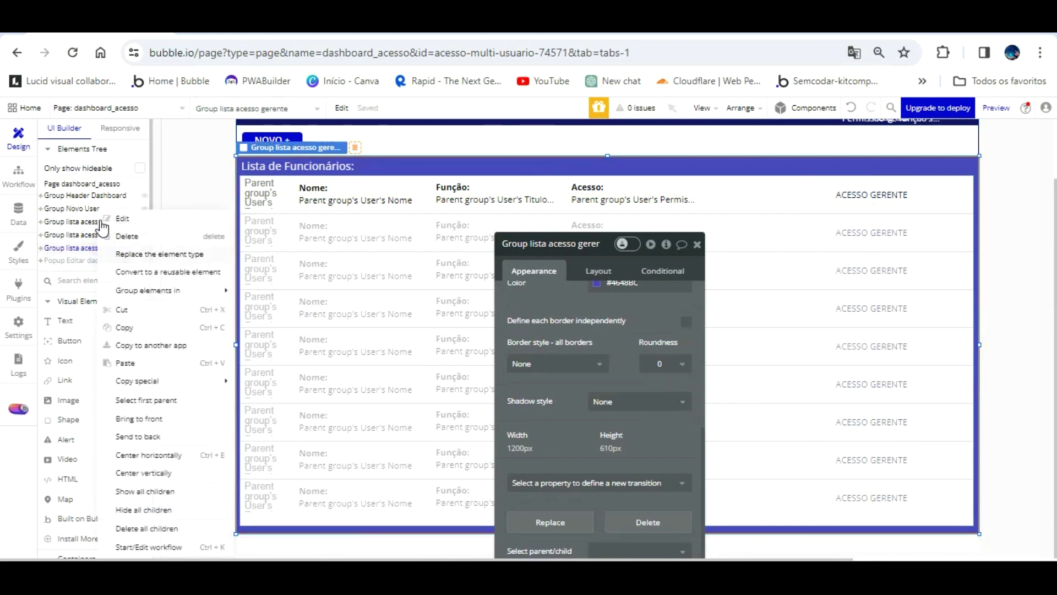
{"action": "right_click", "coordinate": [79, 223]}
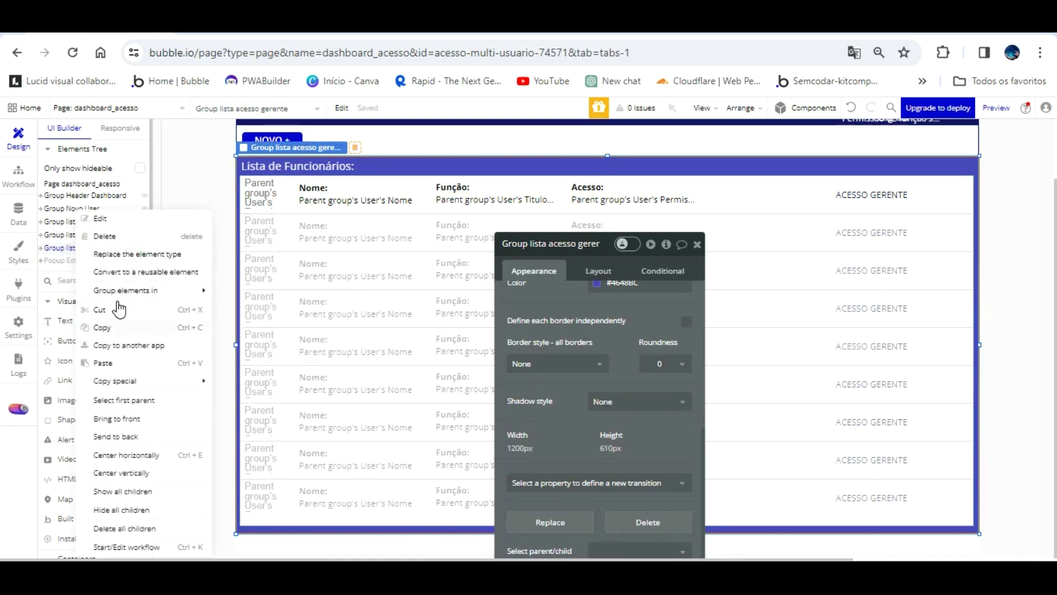
{"action": "left_click", "coordinate": [116, 355]}
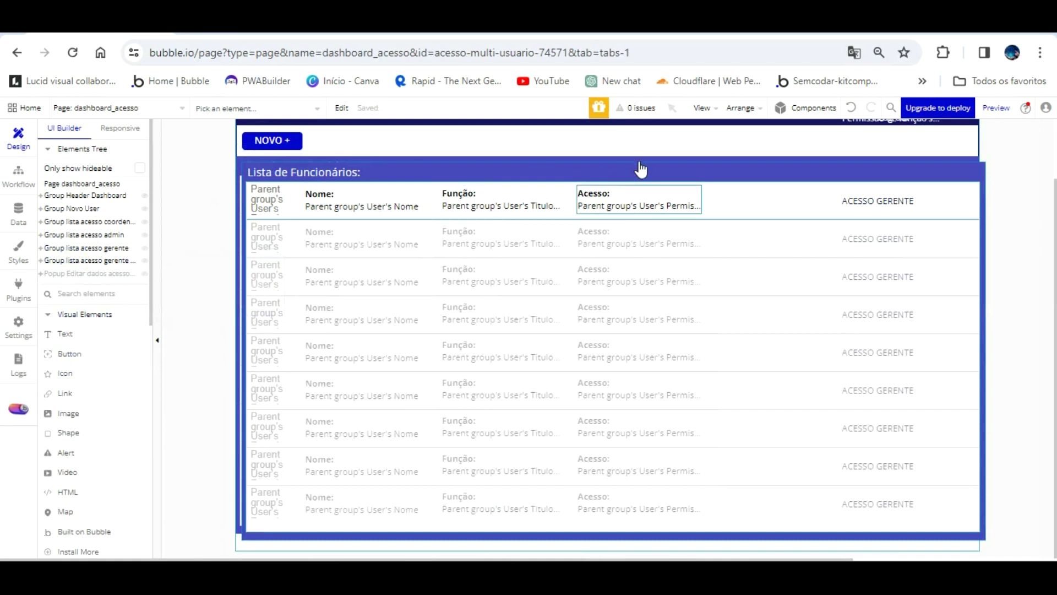
- Rename the pasted copy to 'Group lista acesso VENDEDOR' and give it a #25265F background
{"action": "left_click", "coordinate": [82, 260]}
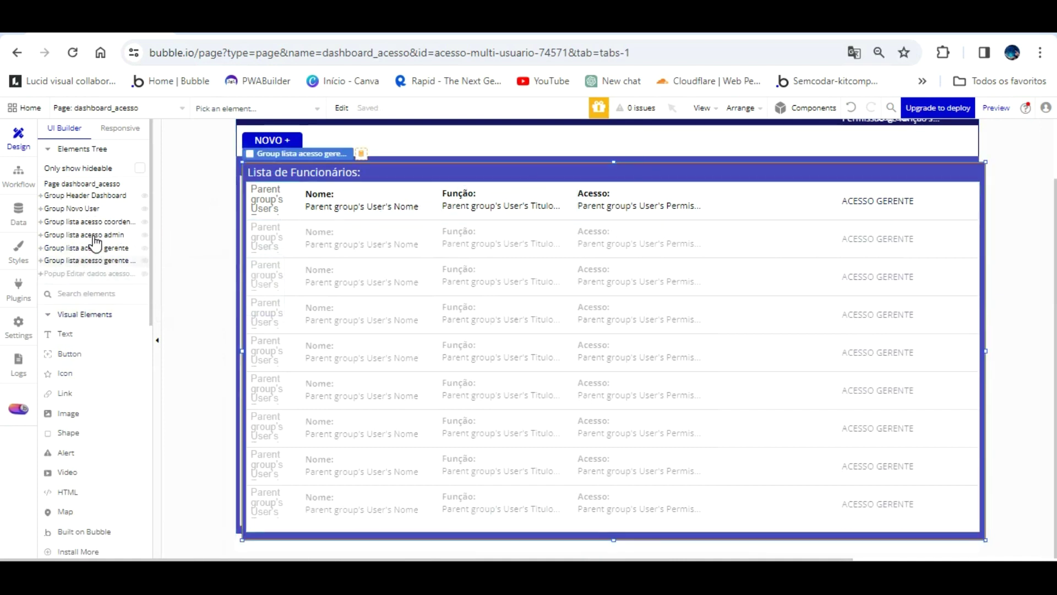
{"action": "left_click", "coordinate": [589, 246]}
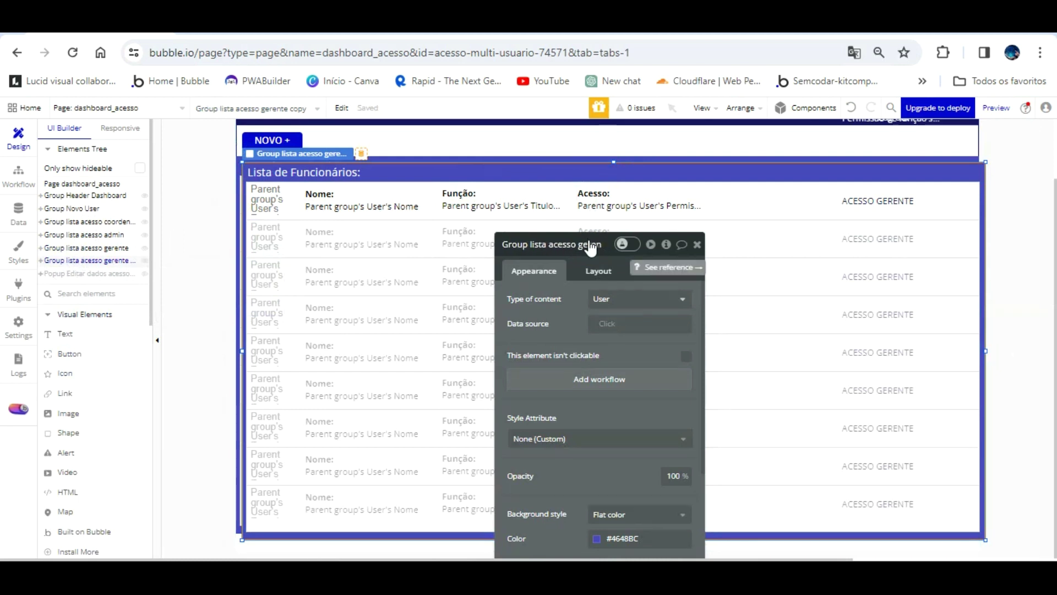
{"action": "type", "text": "VENDEDOR"}
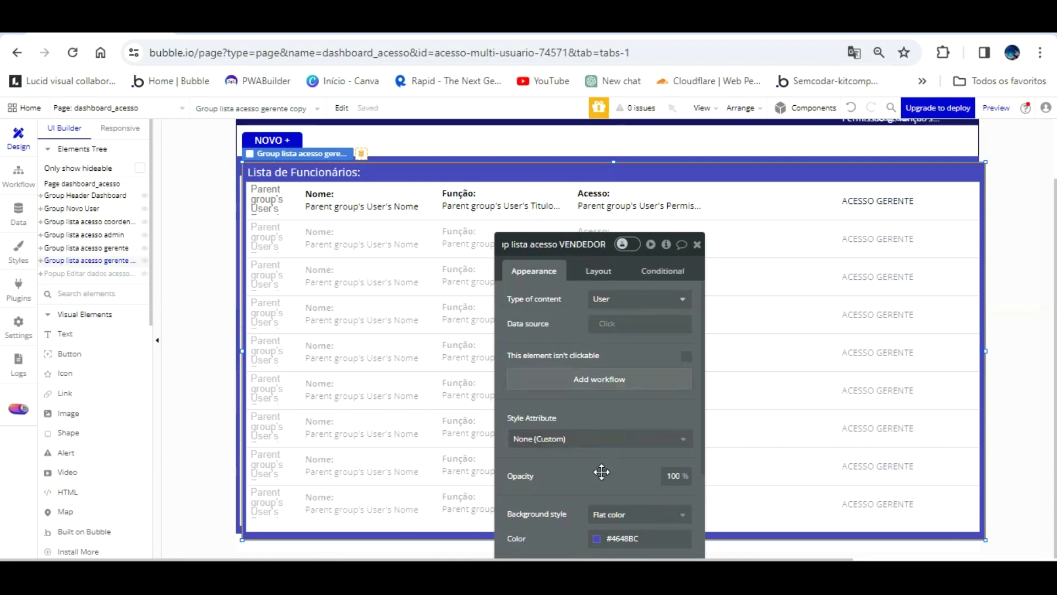
{"action": "left_click", "coordinate": [597, 537]}
{"action": "left_click_drag", "start_coordinate": [620, 400], "coordinate": [668, 404]}
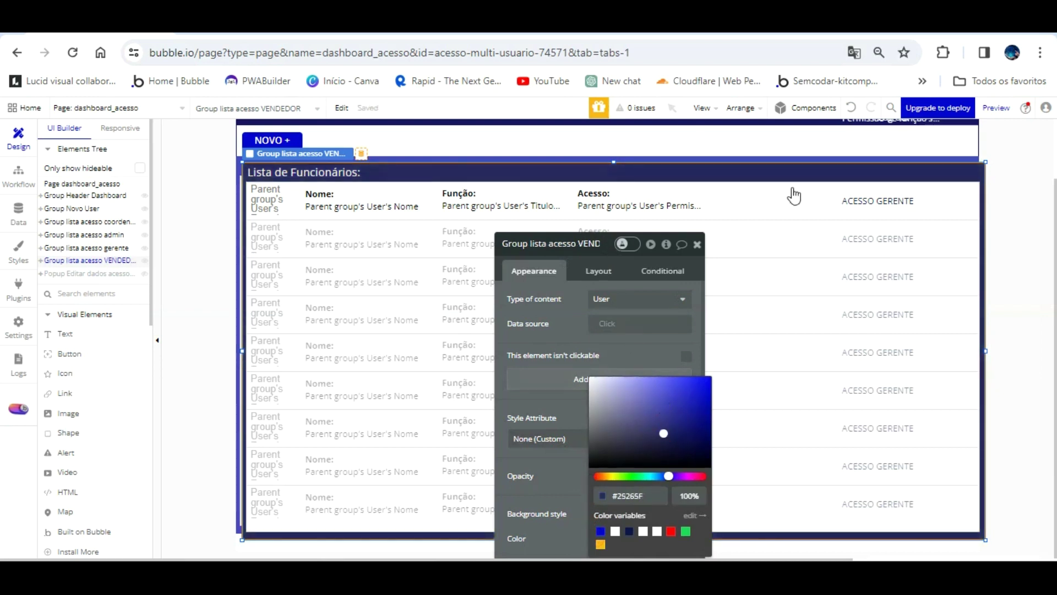
- Change the row label to 'ACESSO VENDEDOR' and nudge the group back into alignment
{"action": "left_click", "coordinate": [881, 194]}
{"action": "left_click", "coordinate": [597, 298]}
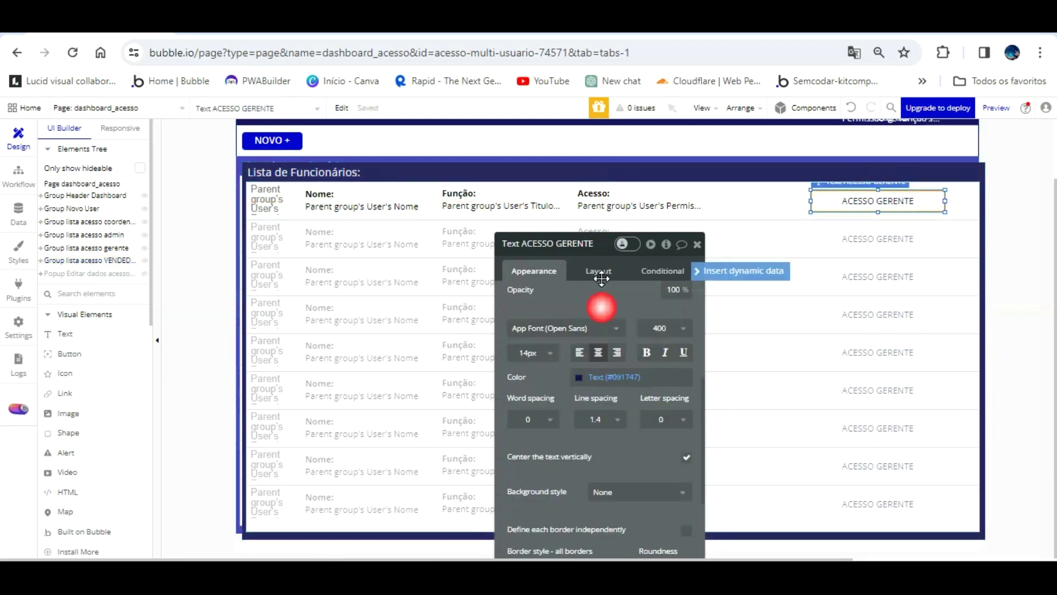
{"action": "left_click", "coordinate": [585, 303]}
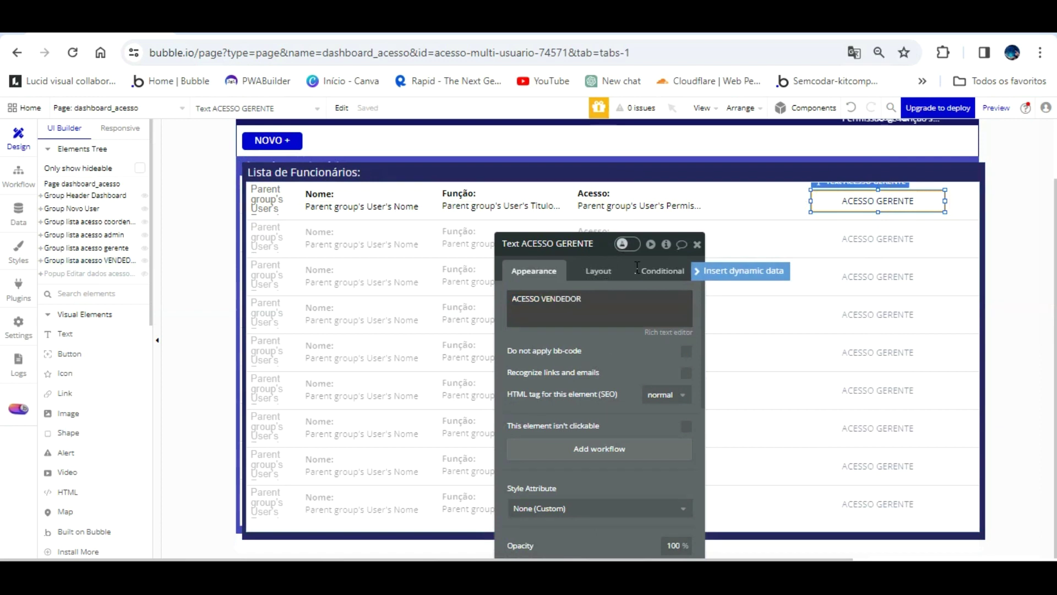
{"action": "left_click", "coordinate": [755, 198]}
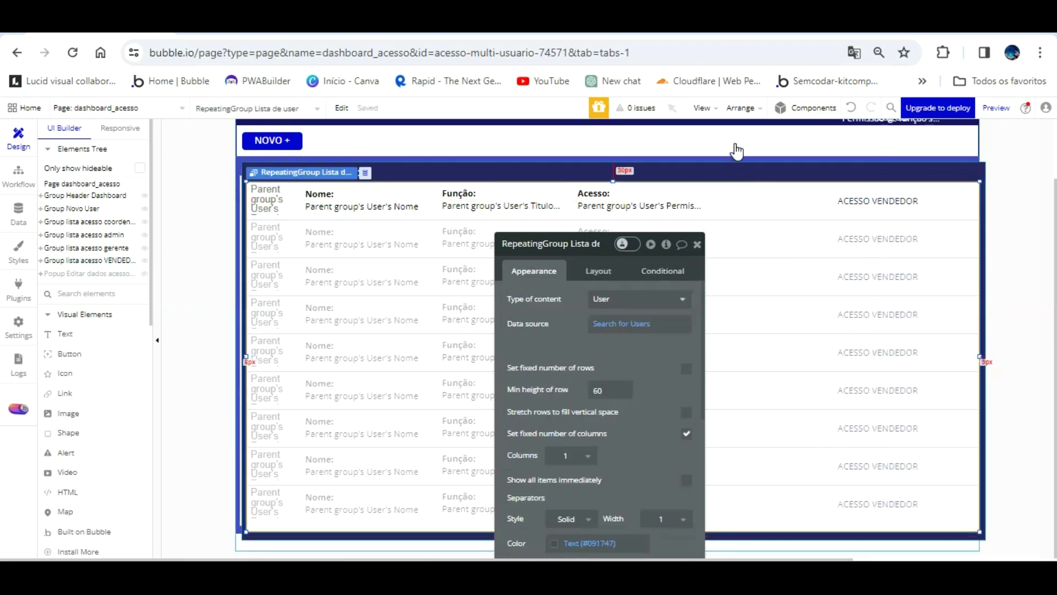
{"action": "left_click", "coordinate": [734, 166]}
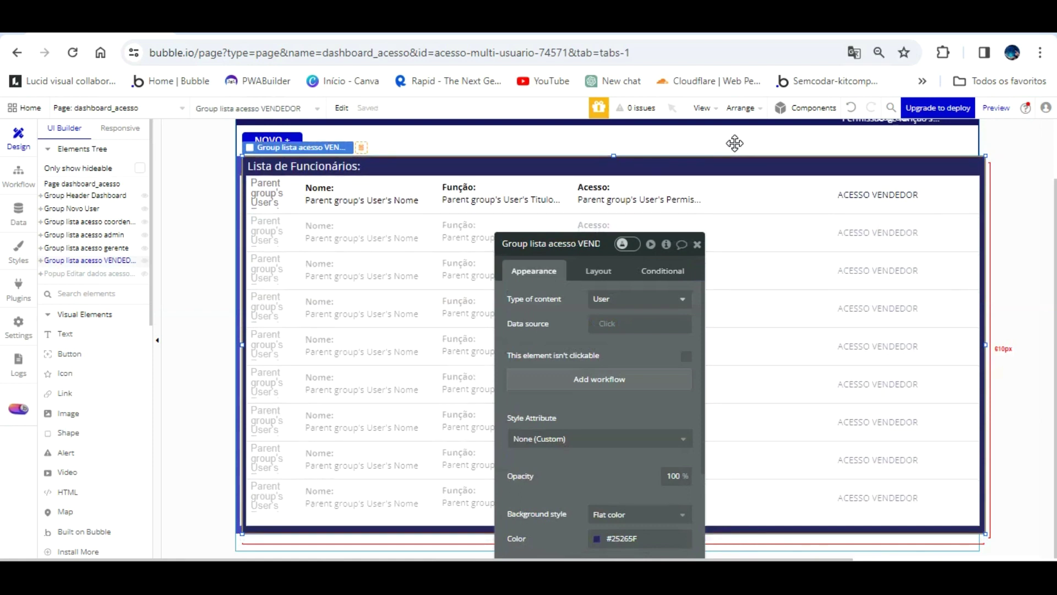
{"action": "left_click_drag", "start_coordinate": [735, 143], "coordinate": [736, 142]}
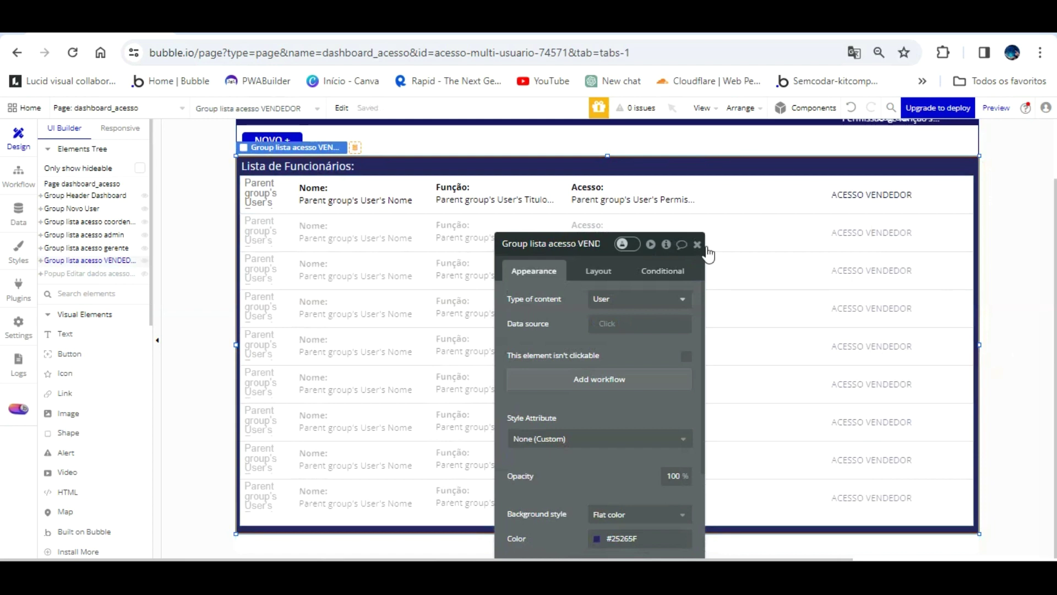
{"action": "key", "text": "Down"}
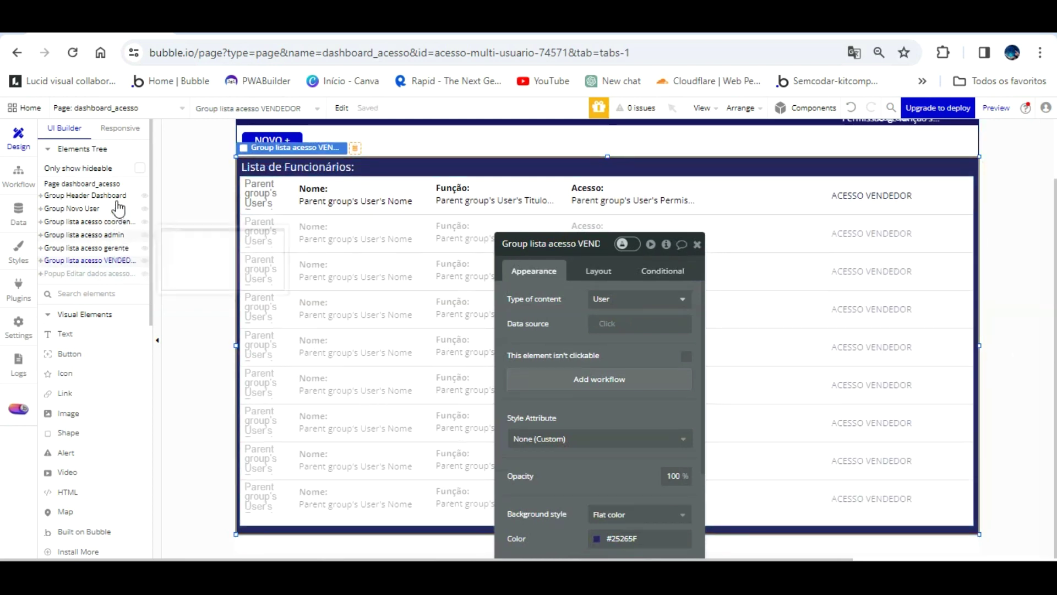
- Adjust the admin list group's background colour, settling on a light #DDDDED
{"action": "left_click", "coordinate": [117, 221]}
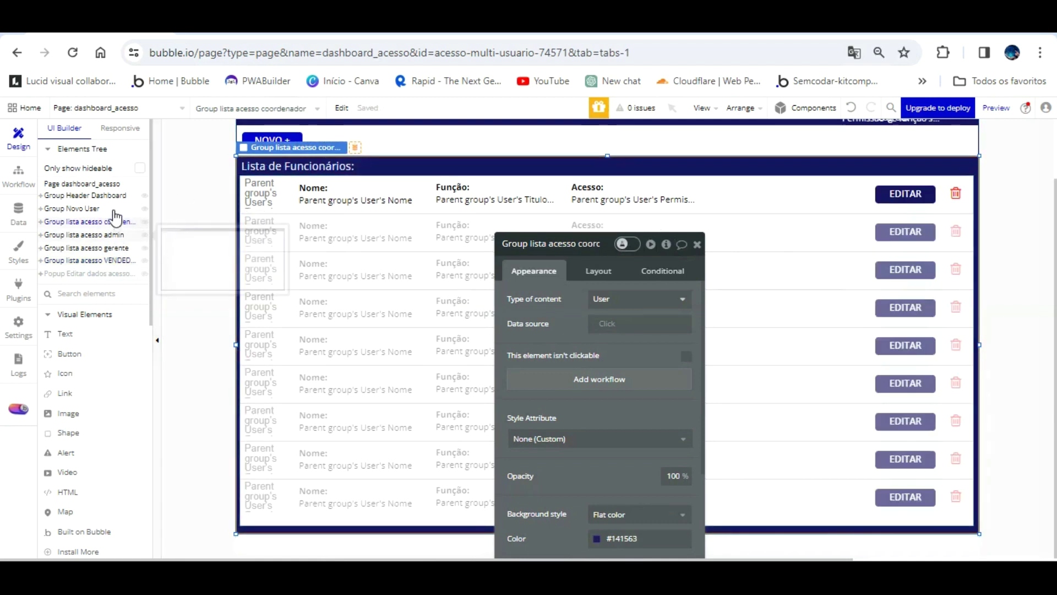
{"action": "left_click", "coordinate": [113, 235]}
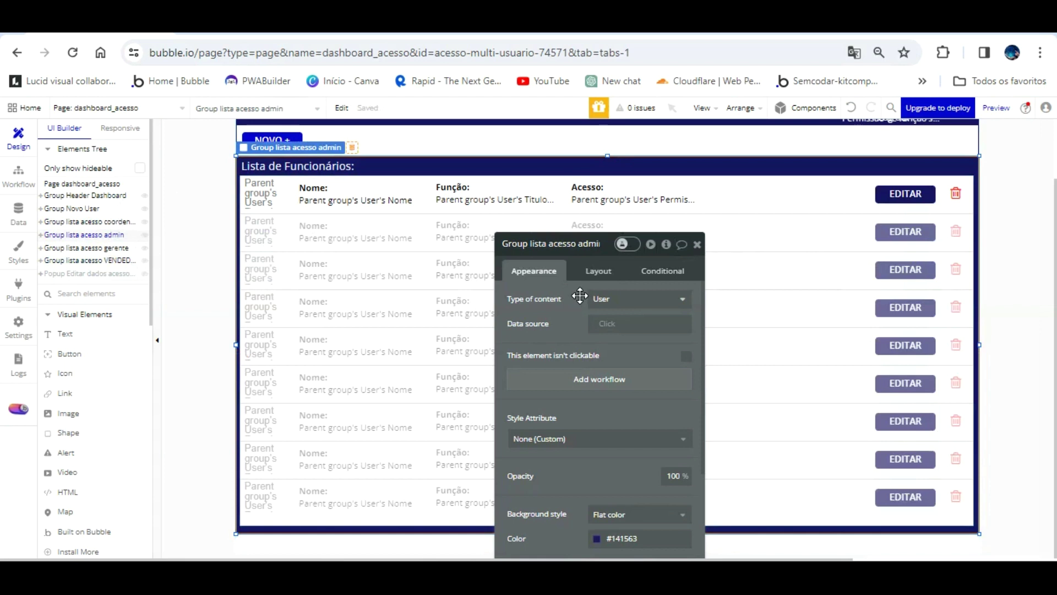
{"action": "scroll", "coordinate": [581, 300], "scroll_direction": "down", "scroll_amount": 3}
{"action": "left_click", "coordinate": [603, 384]}
{"action": "left_click_drag", "start_coordinate": [679, 418], "coordinate": [703, 443]}
{"action": "left_click_drag", "start_coordinate": [703, 391], "coordinate": [702, 409]}
{"action": "left_click", "coordinate": [105, 221]}
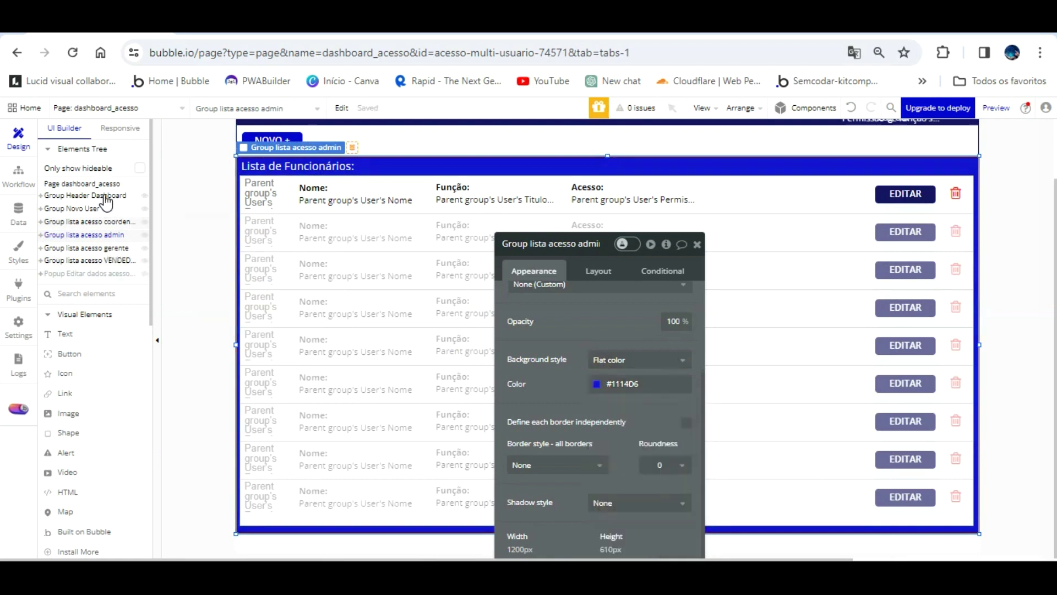
{"action": "left_click", "coordinate": [104, 247]}
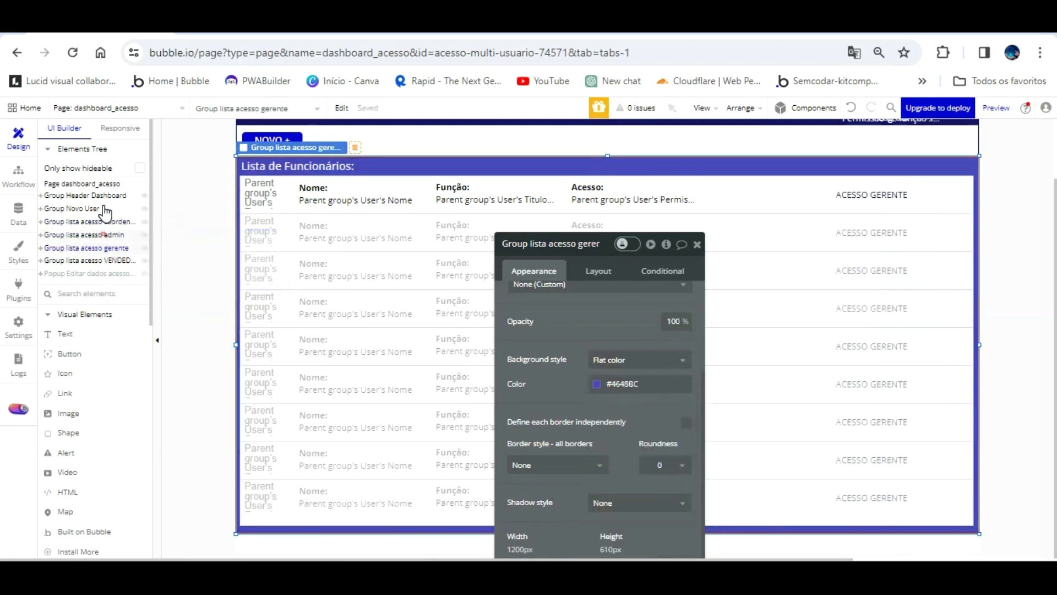
{"action": "left_click", "coordinate": [104, 235]}
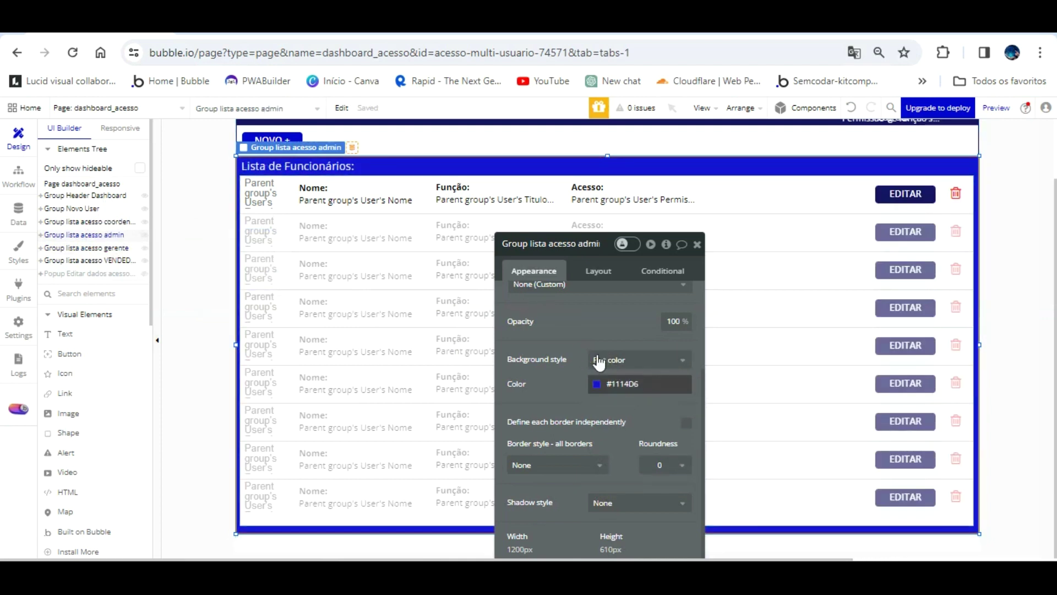
{"action": "left_click", "coordinate": [599, 383]}
{"action": "mouse_move", "coordinate": [699, 407]}
{"action": "left_mouse_down"}
{"action": "mouse_move", "coordinate": [609, 406]}
{"action": "mouse_move", "coordinate": [608, 378]}
{"action": "left_mouse_up"}
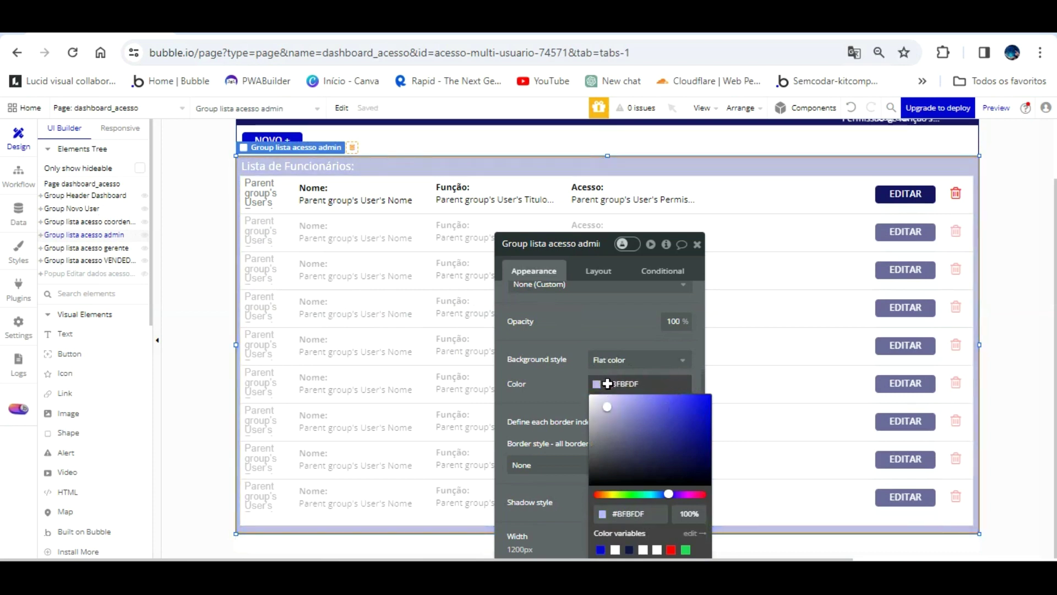
{"action": "left_click_drag", "start_coordinate": [608, 379], "coordinate": [598, 374]}
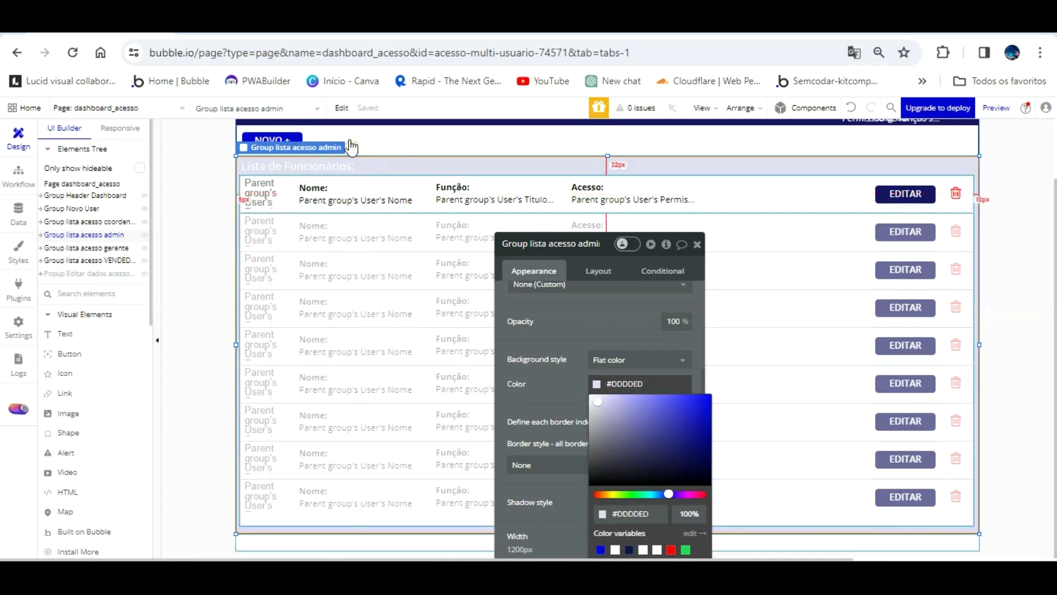
- Make the admin title text near-black #040404 and reword it to 'Lista de Colaboradores:'
{"action": "left_click", "coordinate": [342, 164]}
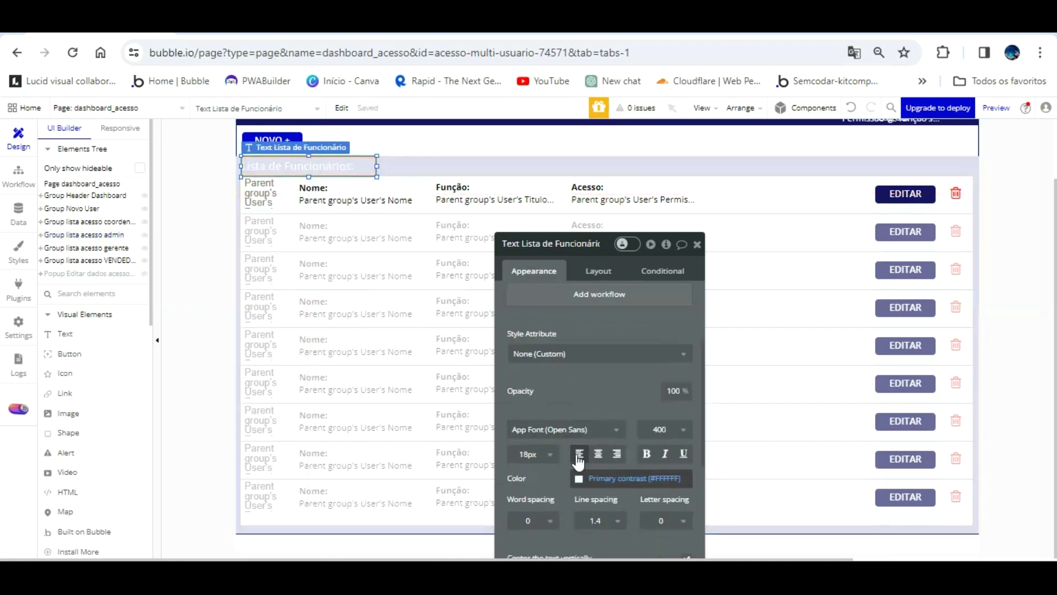
{"action": "left_click", "coordinate": [589, 478]}
{"action": "left_click", "coordinate": [587, 436]}
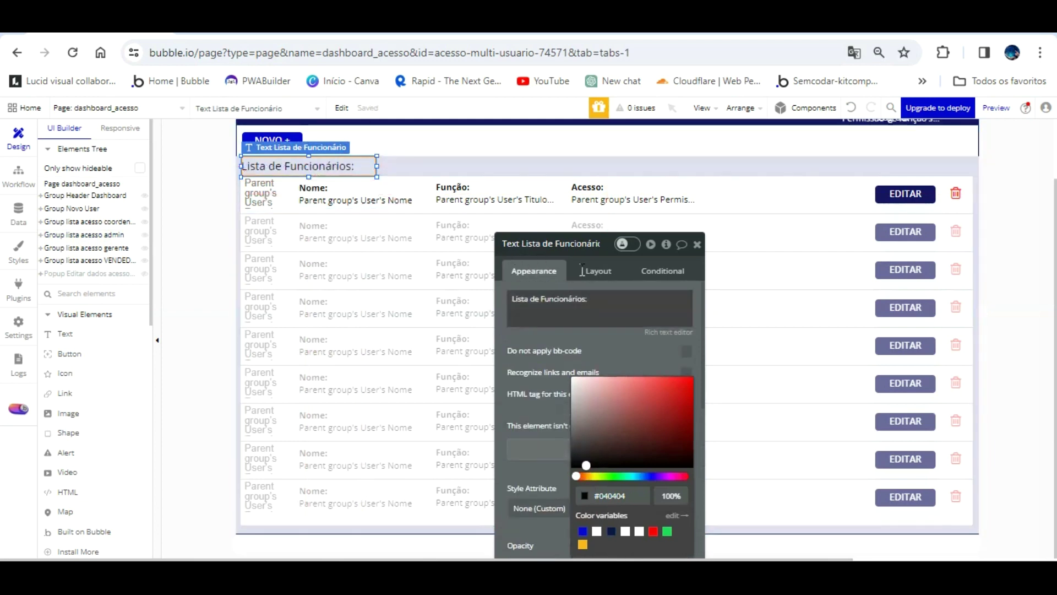
{"action": "left_click", "coordinate": [599, 297]}
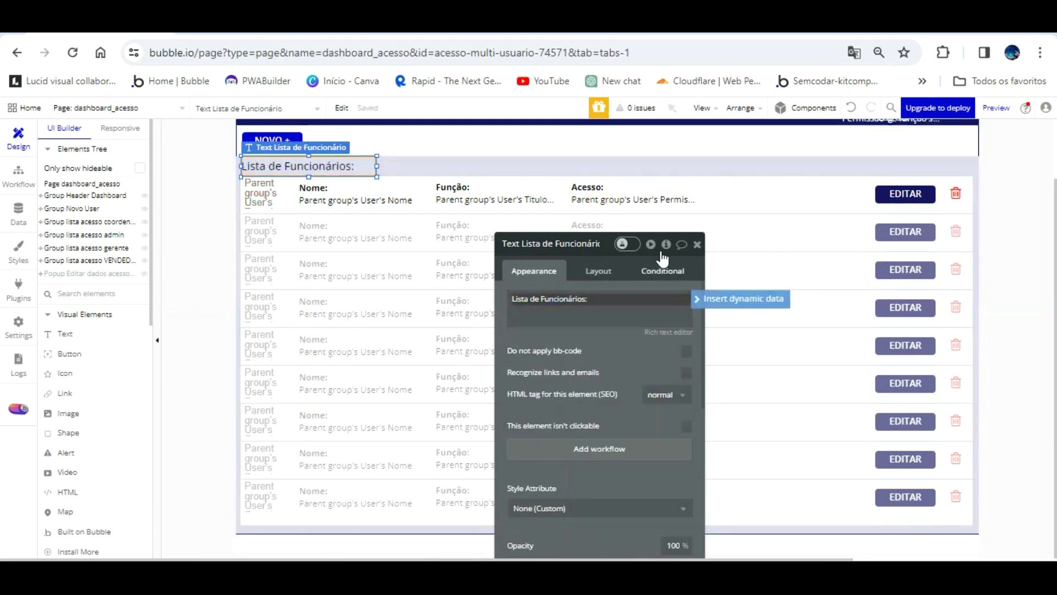
{"action": "key", "text": "BackSpace"}
{"action": "key", "text": "BackSpace"}
{"action": "key", "text": "BackSpace"}
{"action": "key", "text": "BackSpace"}
{"action": "key", "text": "BackSpace"}
{"action": "key", "text": "BackSpace"}
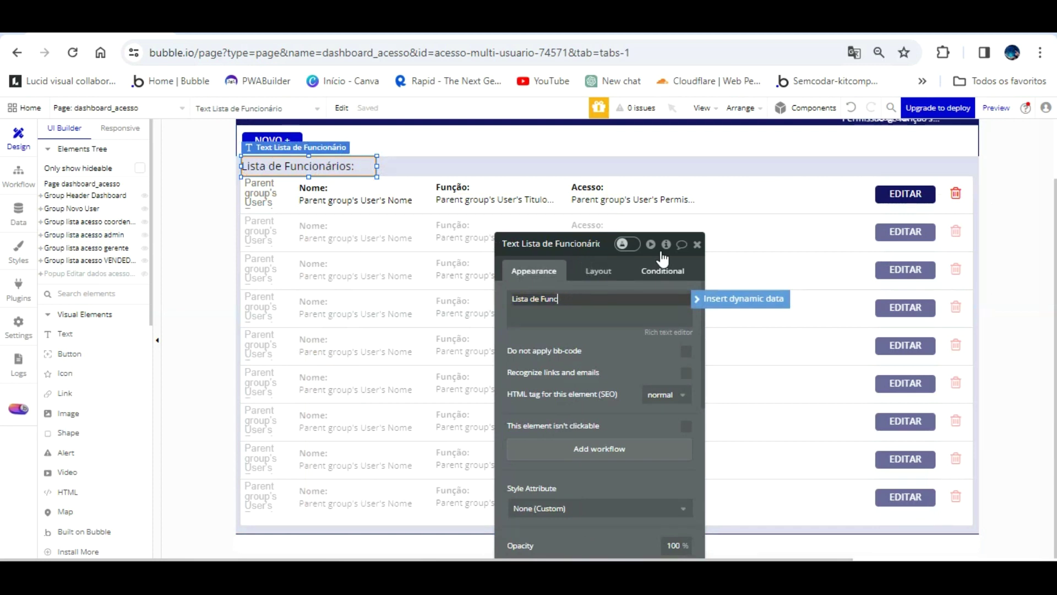
{"action": "type", "text": "cO"}
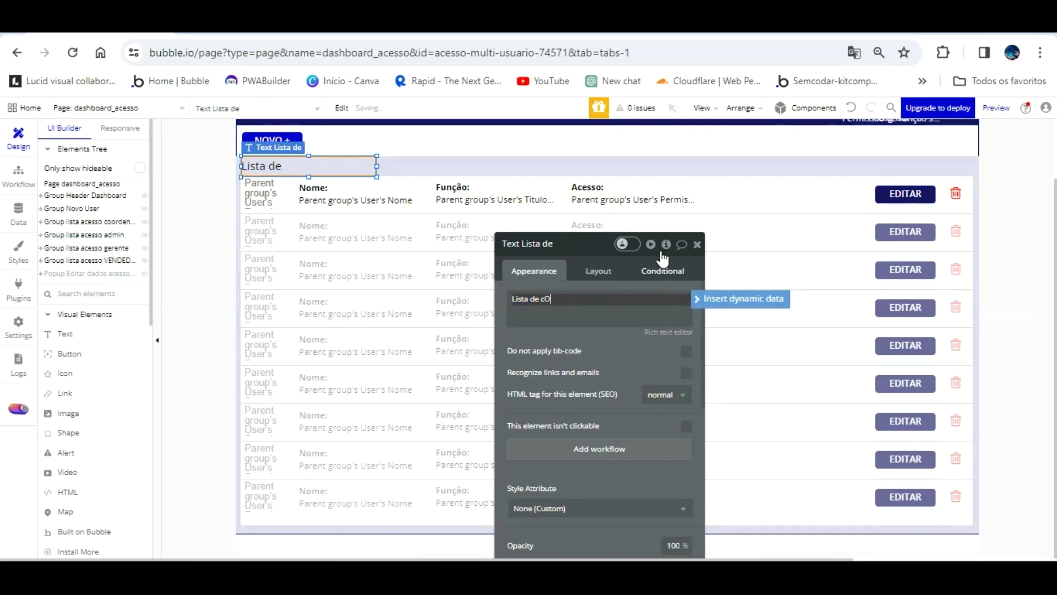
{"action": "key", "text": "BackSpace"}
{"action": "key", "text": "BackSpace"}
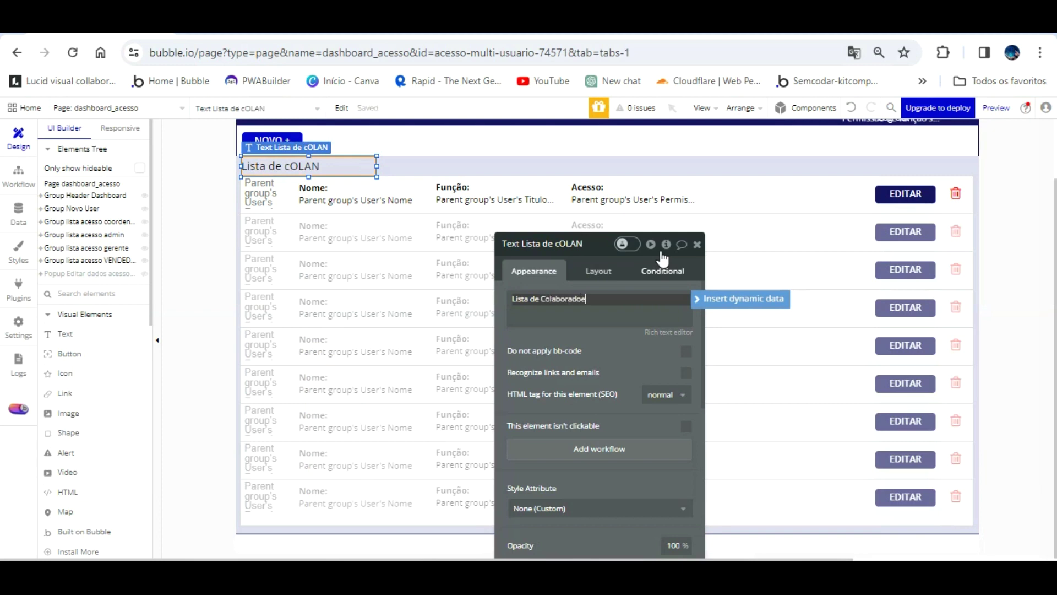
{"action": "key", "text": "BackSpace"}
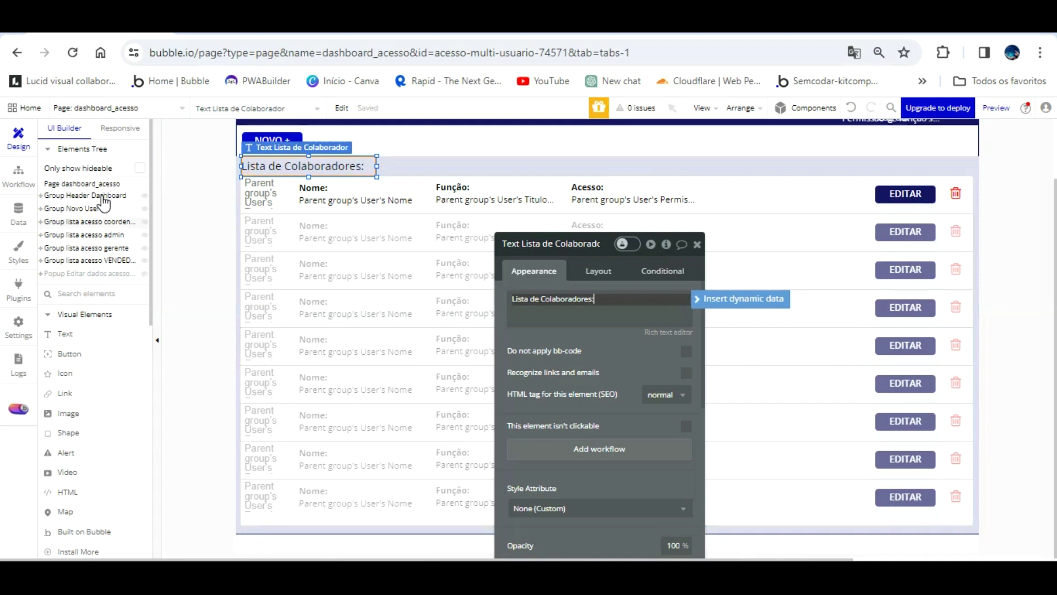
{"action": "left_click", "coordinate": [99, 222]}
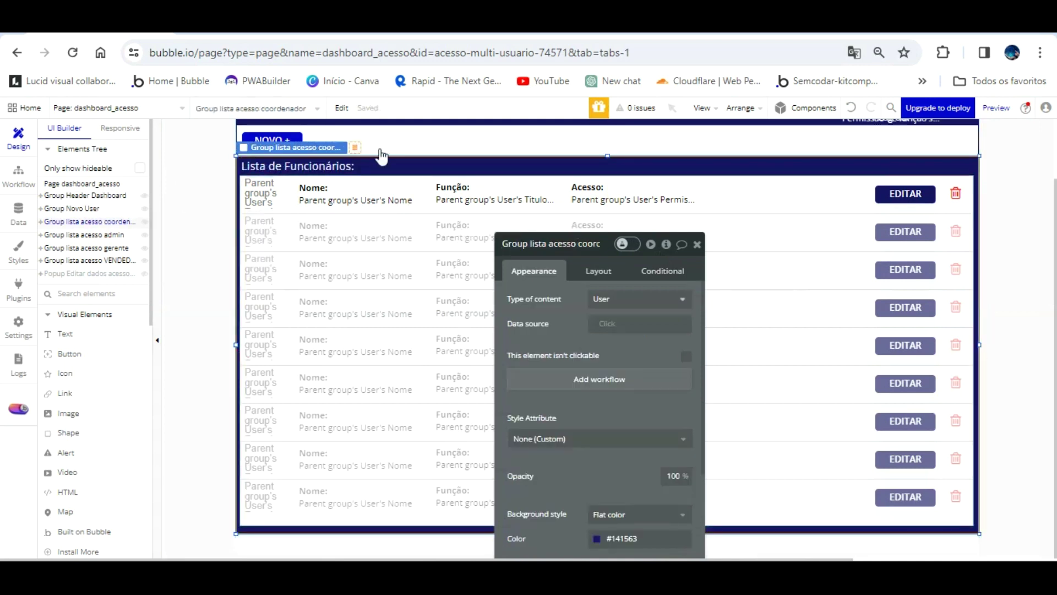
- Retitle the coordenador and gerente lists to 'Lista de Colaboradores:'
{"action": "left_click", "coordinate": [339, 165]}
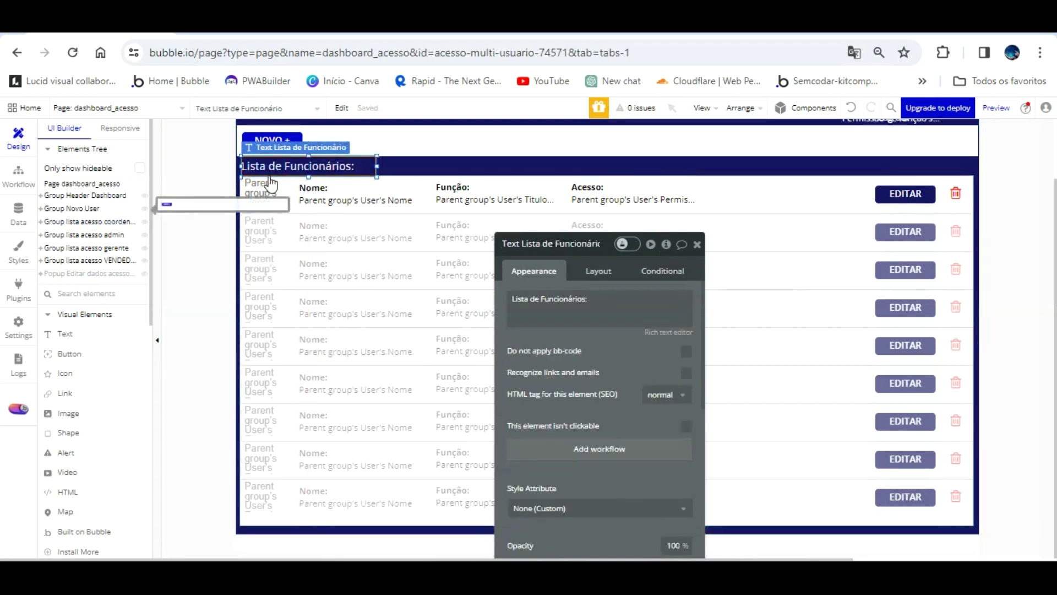
{"action": "left_click", "coordinate": [597, 300]}
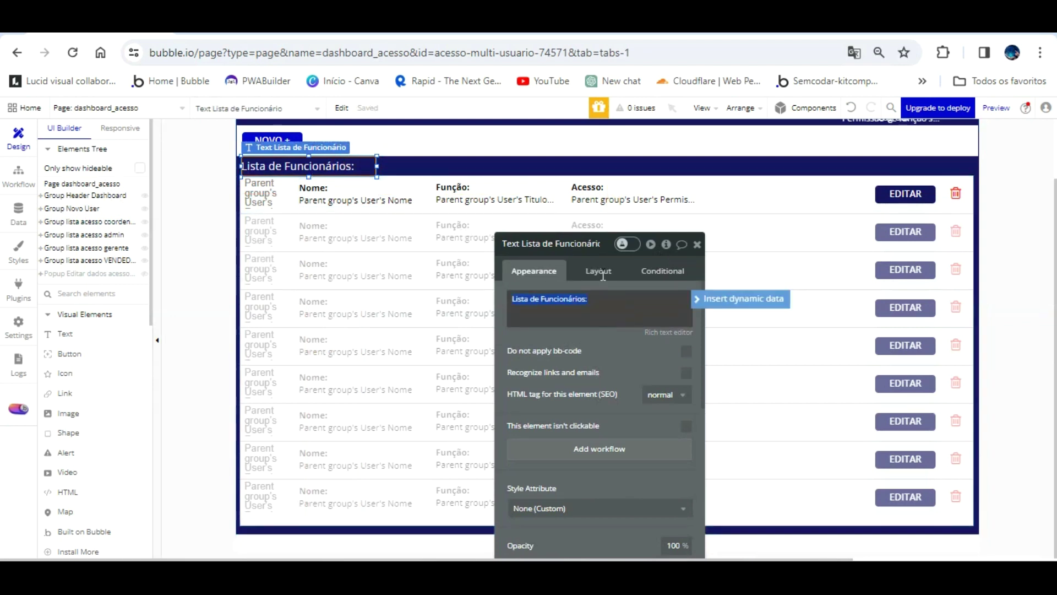
{"action": "key", "text": "BackSpace"}
{"action": "key", "text": "BackSpace"}
{"action": "key", "text": "BackSpace"}
{"action": "key", "text": "BackSpace"}
{"action": "key", "text": "BackSpace"}
{"action": "key", "text": "BackSpace"}
{"action": "key", "text": "BackSpace"}
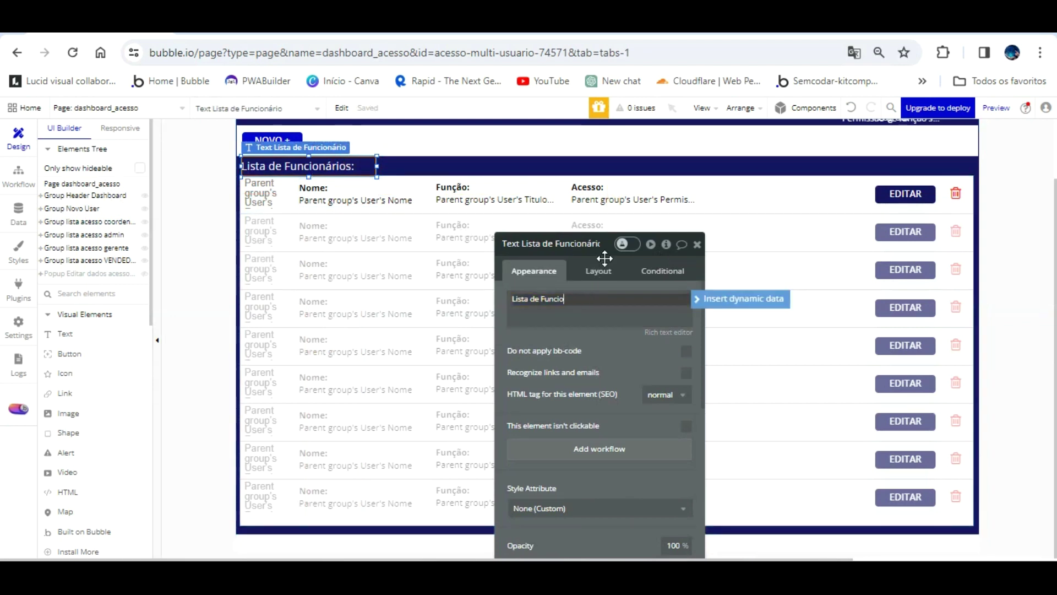
{"action": "type", "text": "Co"}
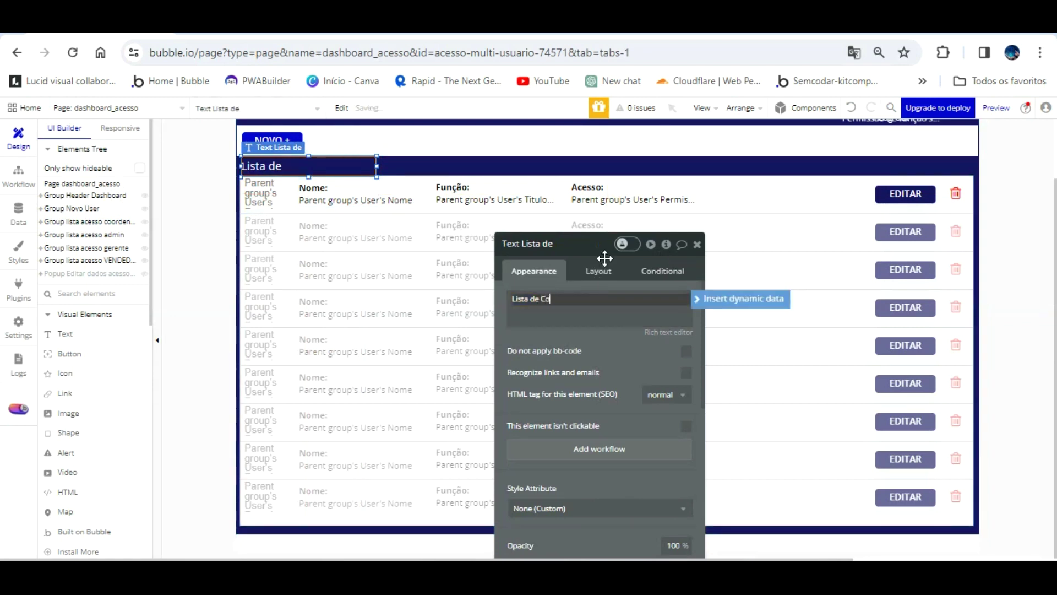
{"action": "type", "text": "laboradores:"}
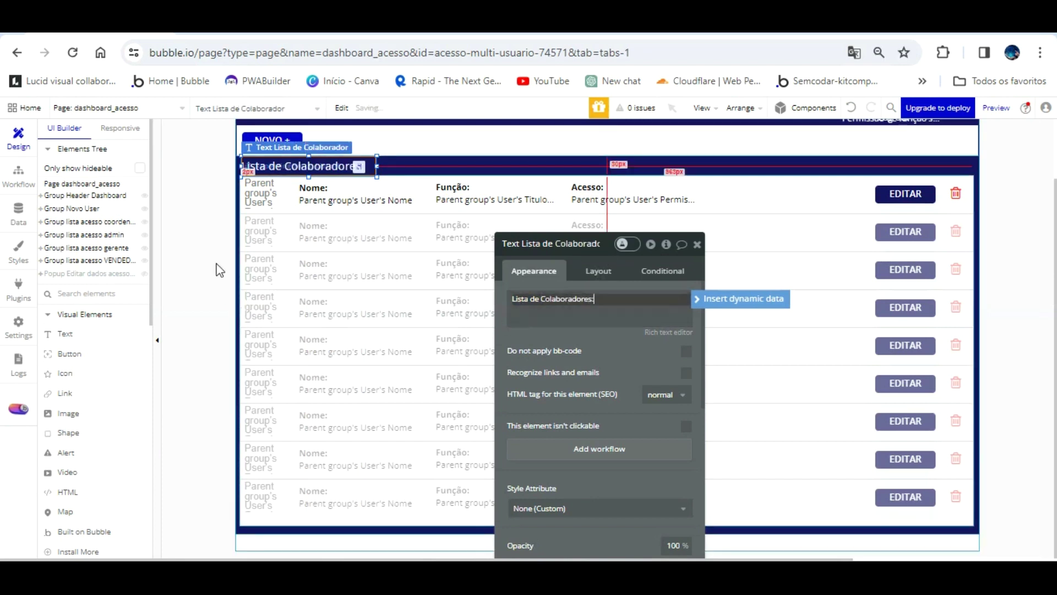
{"action": "left_click_drag", "start_coordinate": [119, 212], "coordinate": [112, 213]}
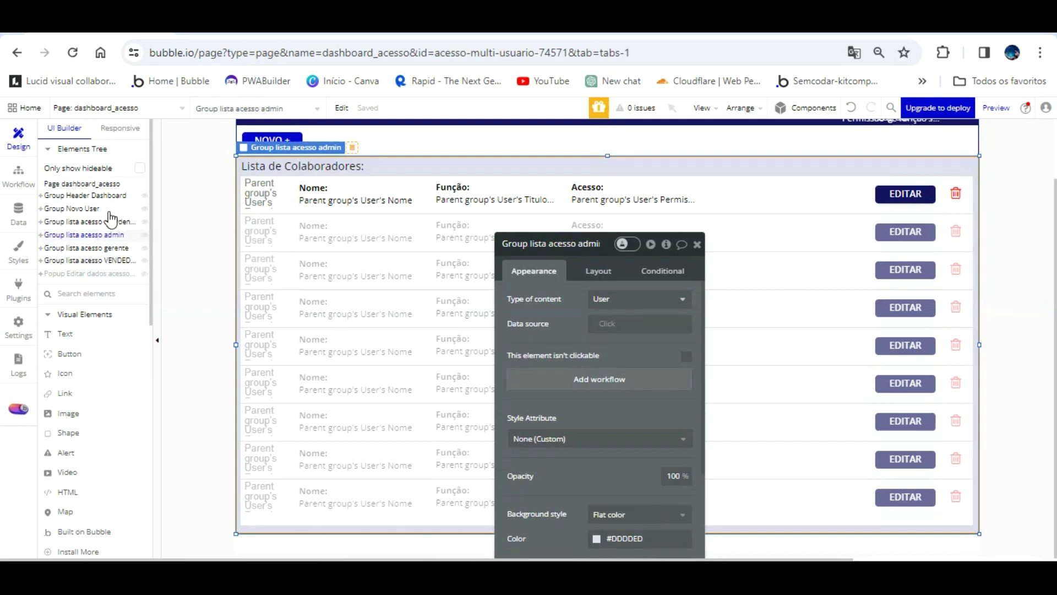
{"action": "left_click", "coordinate": [105, 248]}
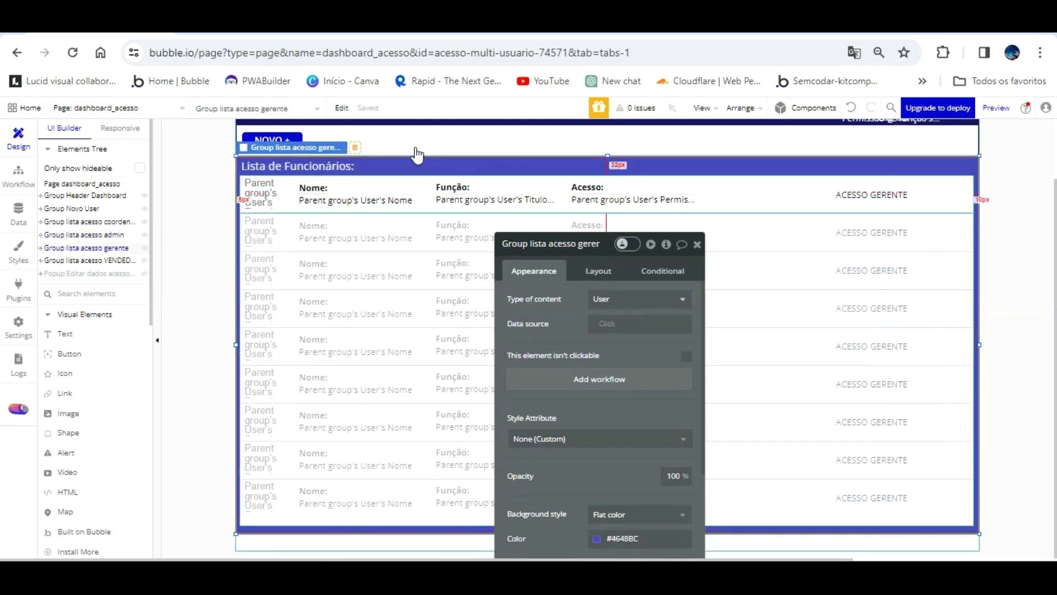
{"action": "left_click", "coordinate": [352, 165]}
{"action": "left_click", "coordinate": [593, 300]}
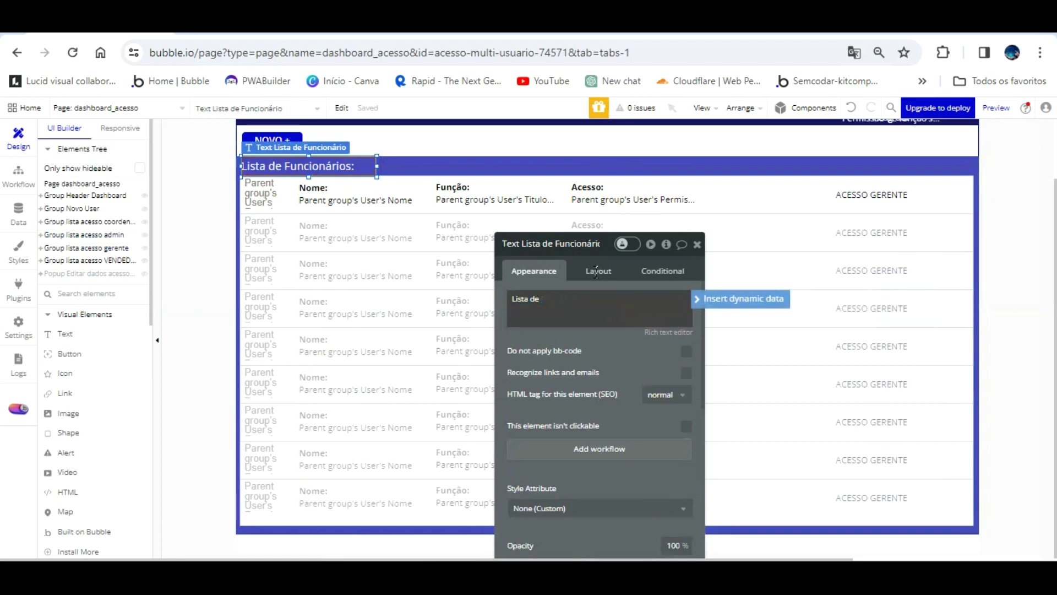
{"action": "type", "text": "Colaboradores:"}
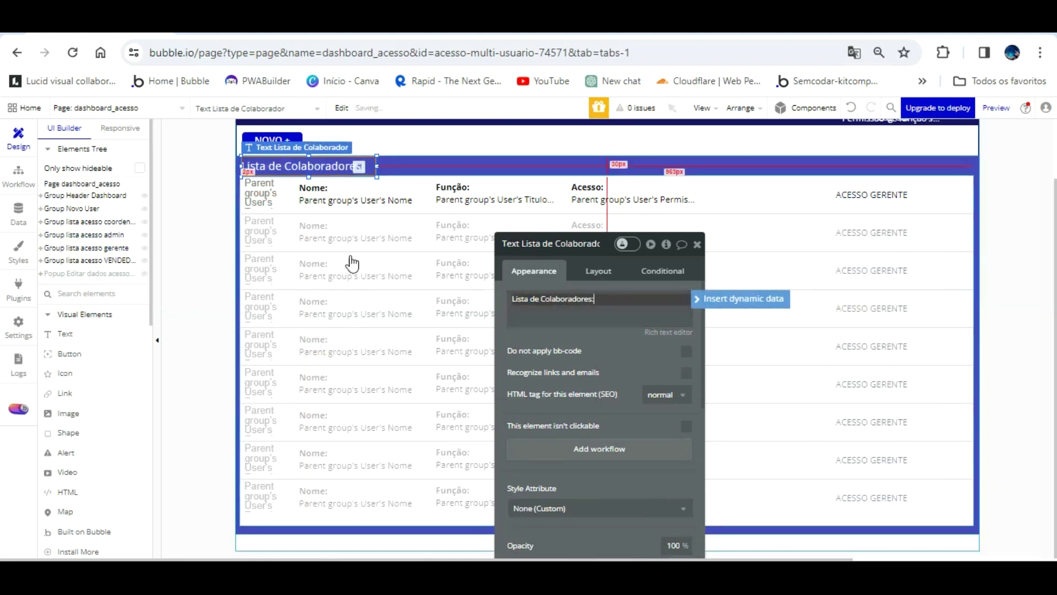
{"action": "left_click", "coordinate": [112, 262]}
- Rename the VENDEDOR group to 'Group lista acesso vendedor' and begin editing its title text
{"action": "left_click", "coordinate": [570, 243]}
{"action": "key", "text": "BackSpace"}
{"action": "key", "text": "BackSpace"}
{"action": "key", "text": "BackSpace"}
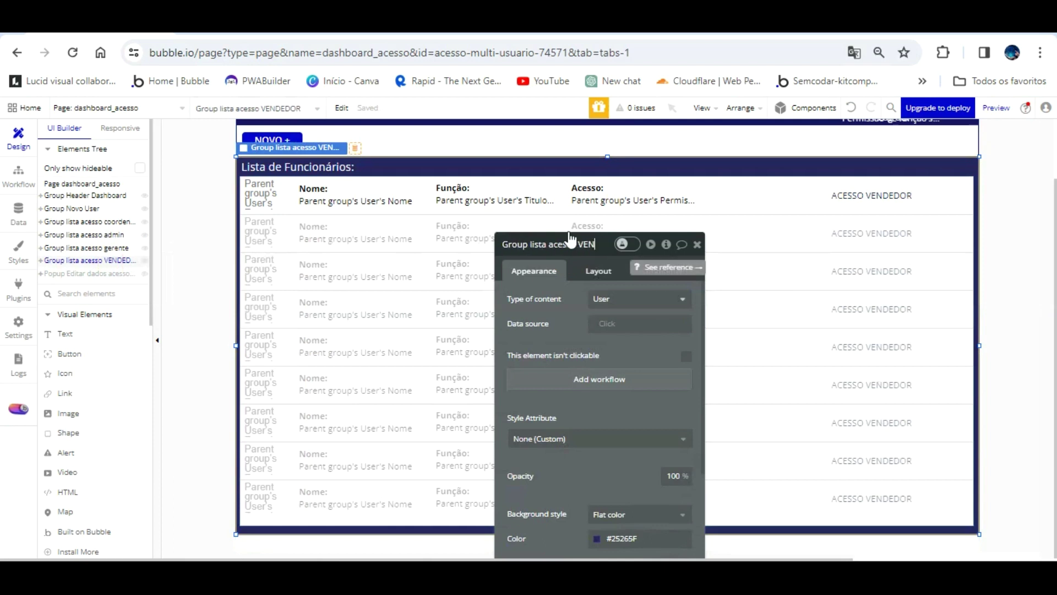
{"action": "type", "text": "vendedor"}
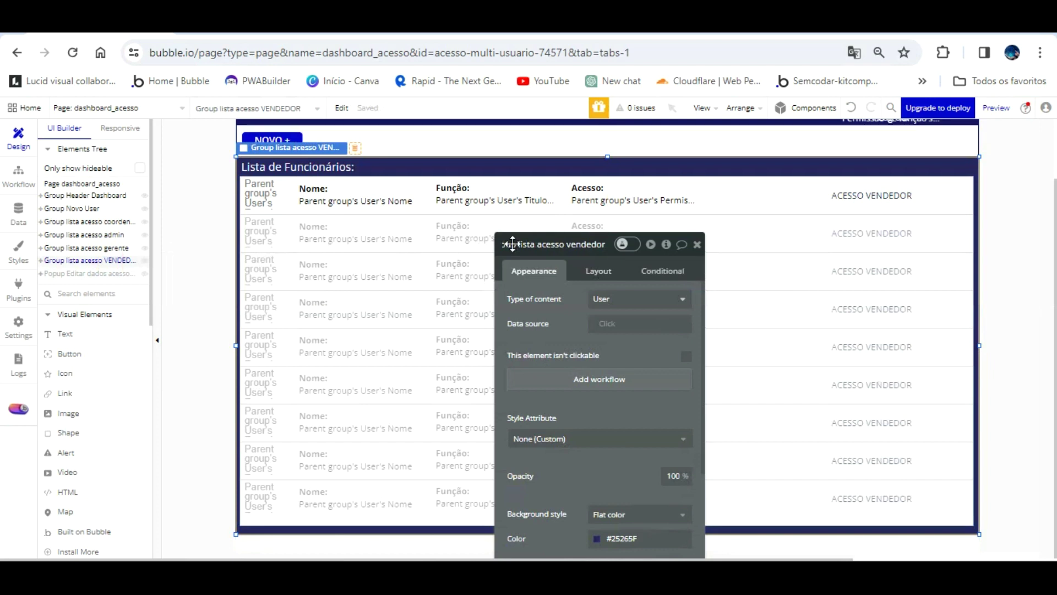
{"action": "left_click", "coordinate": [337, 165]}
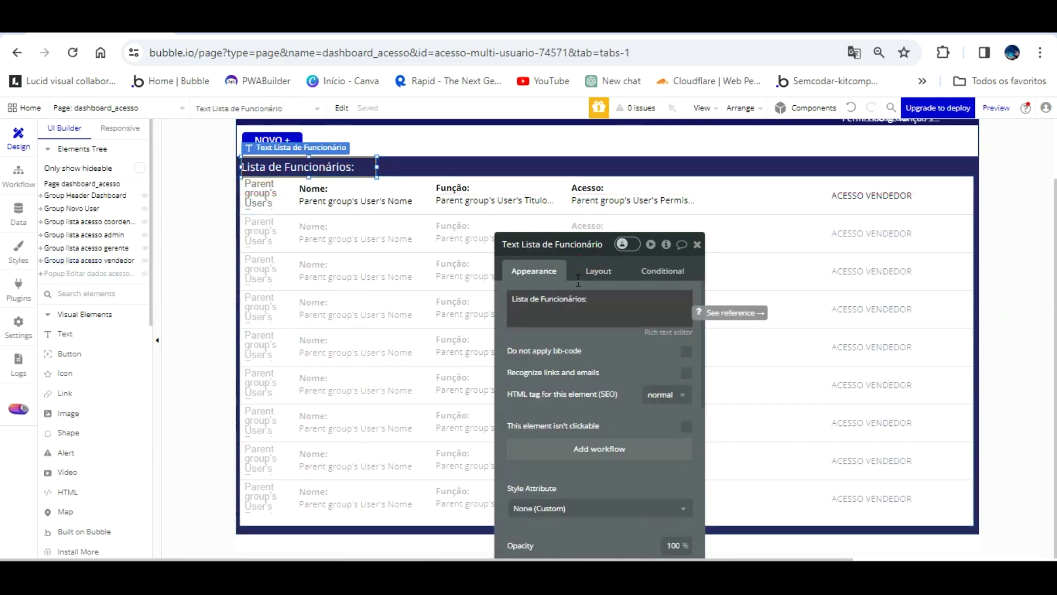
{"action": "triple_click", "coordinate": [602, 302]}
{"action": "left_click", "coordinate": [592, 296]}
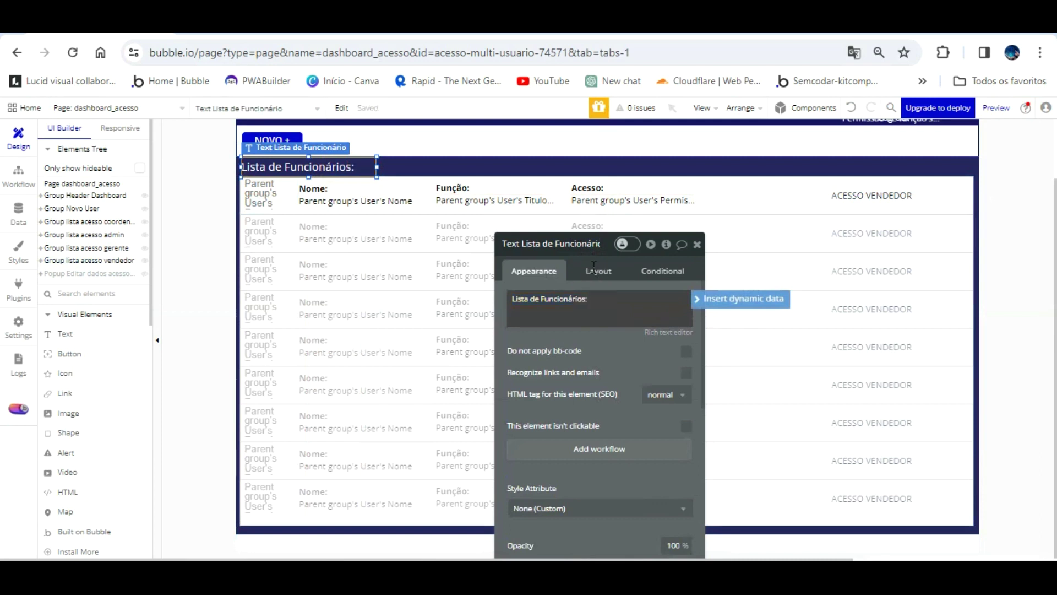
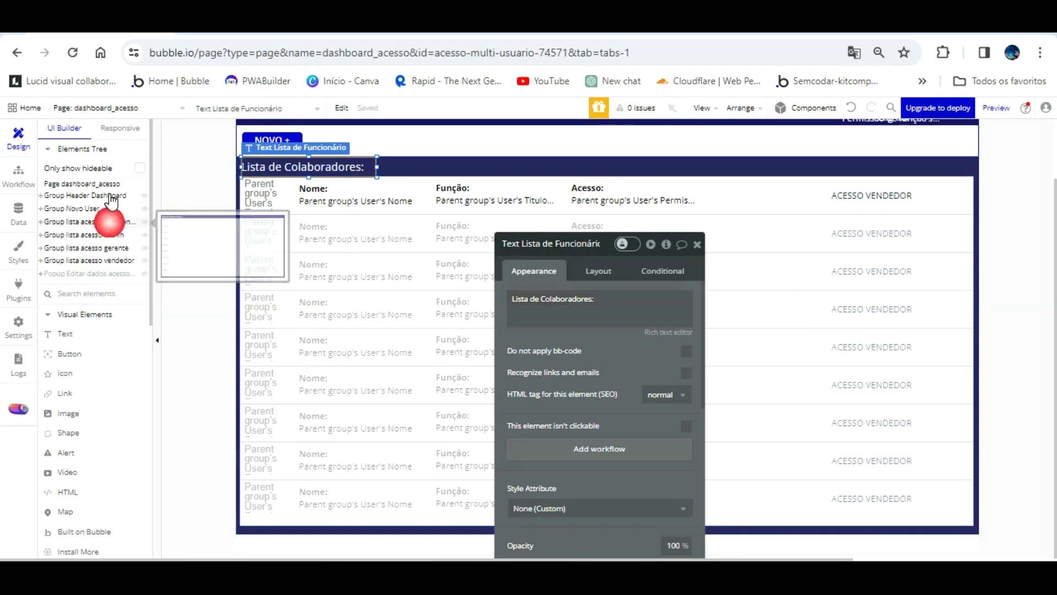
- Toggle the coordenador list group's visible-on-page-load setting off and back on
{"action": "left_click", "coordinate": [106, 222]}
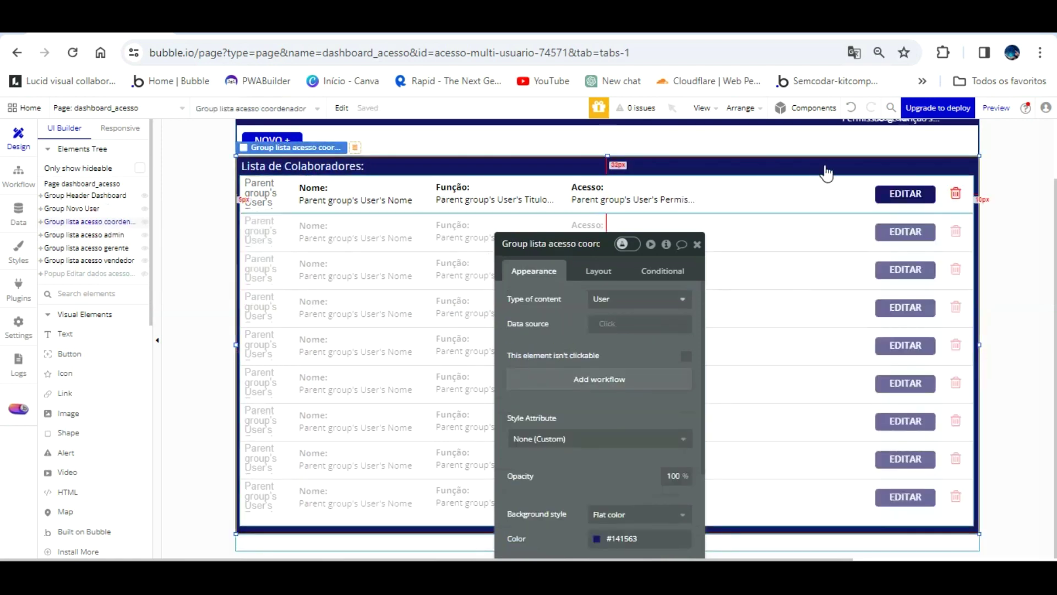
{"action": "scroll", "coordinate": [843, 182], "scroll_direction": "up", "scroll_amount": 1}
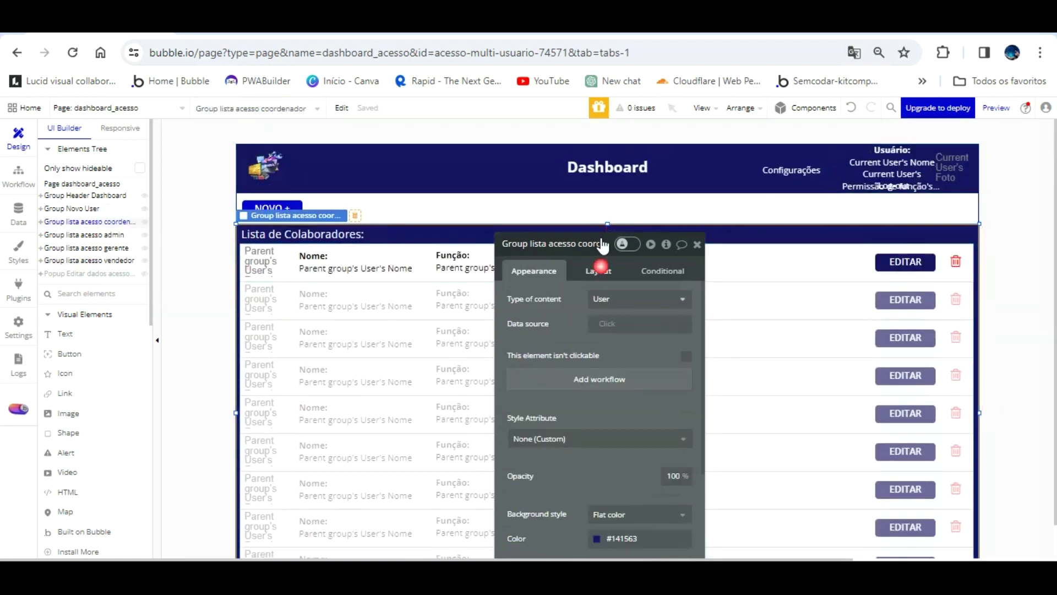
{"action": "left_click", "coordinate": [599, 270]}
{"action": "left_click", "coordinate": [686, 331]}
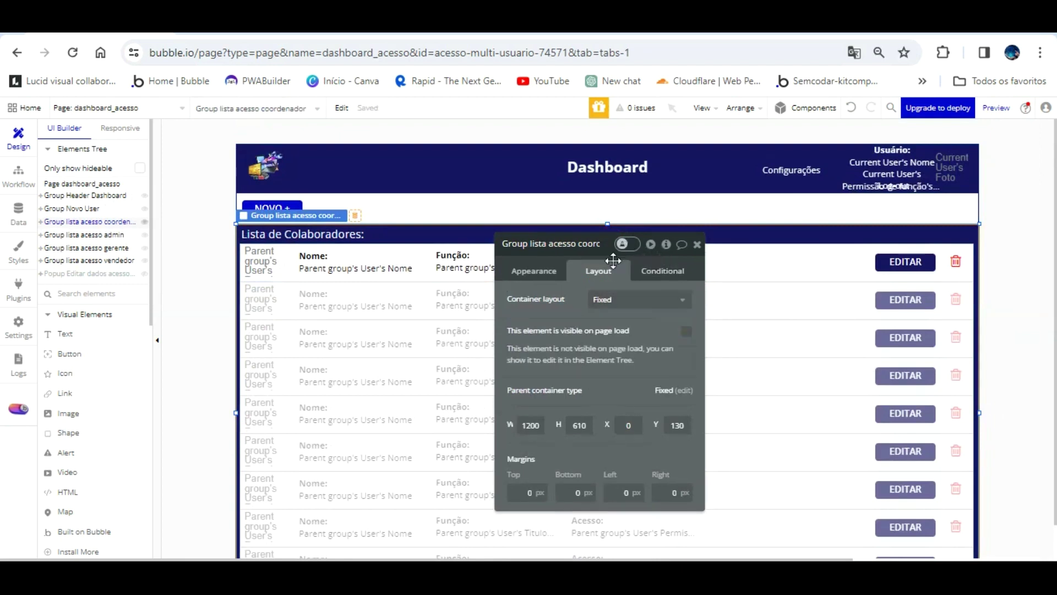
{"action": "left_click", "coordinate": [686, 331]}
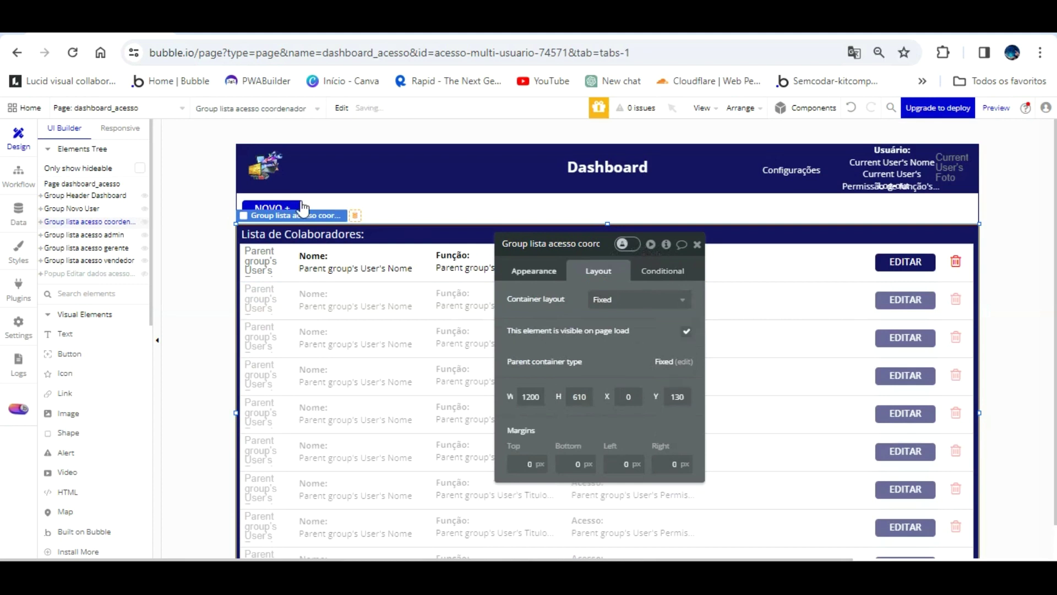
{"action": "left_click", "coordinate": [18, 172]}
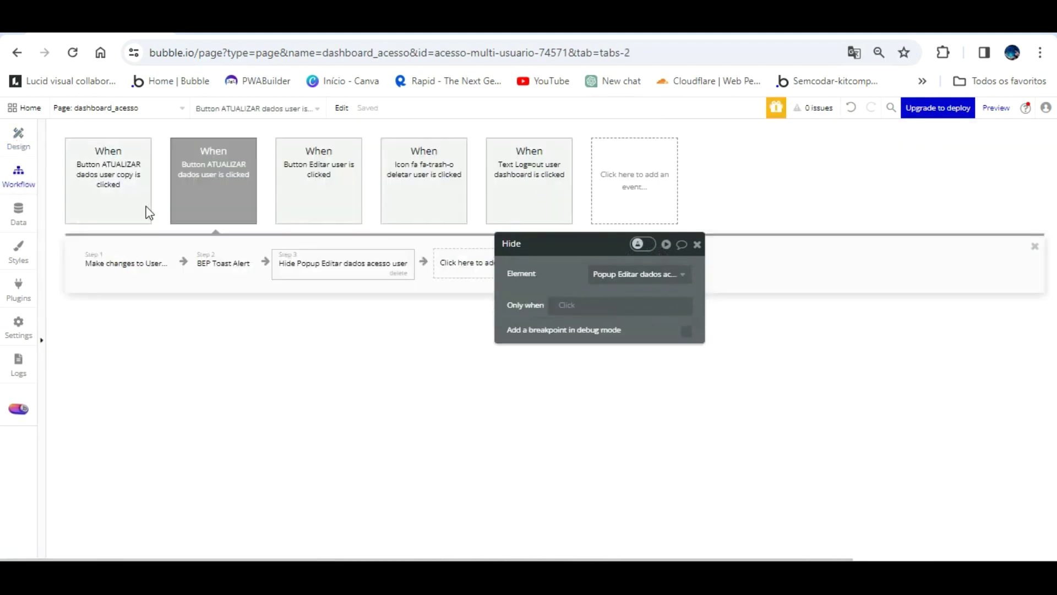
{"action": "left_click", "coordinate": [16, 133]}
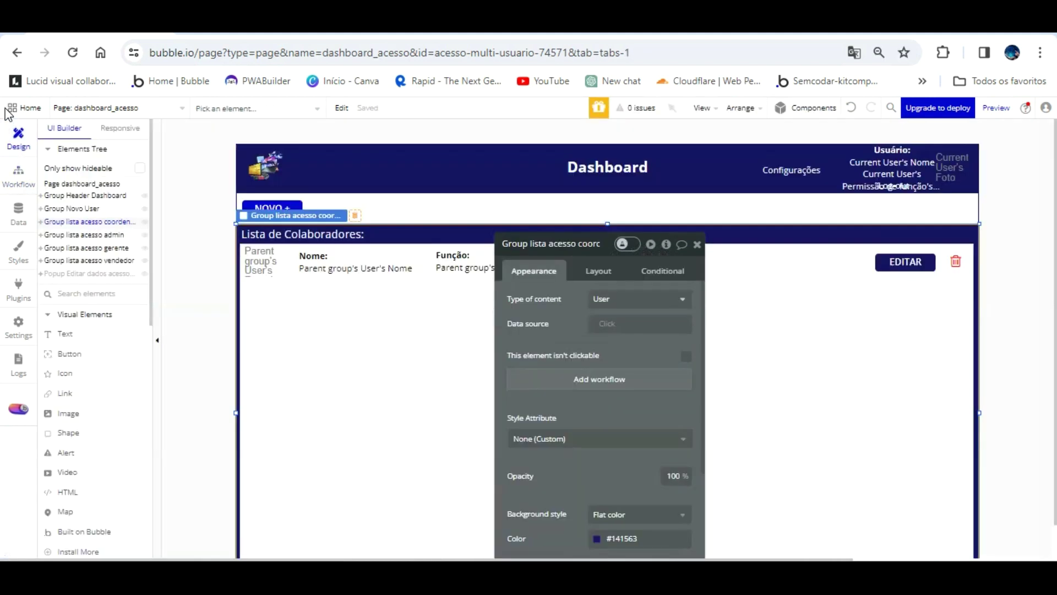
- Copy the Group Header Dashboard and go to the painel_de_controle page
{"action": "left_click", "coordinate": [328, 155]}
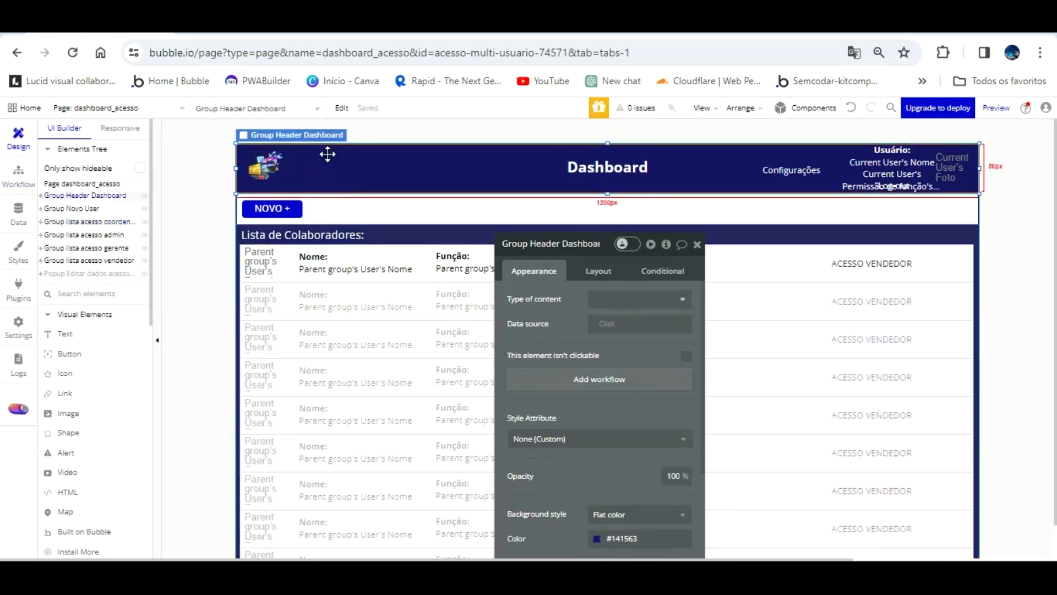
{"action": "right_click", "coordinate": [328, 154]}
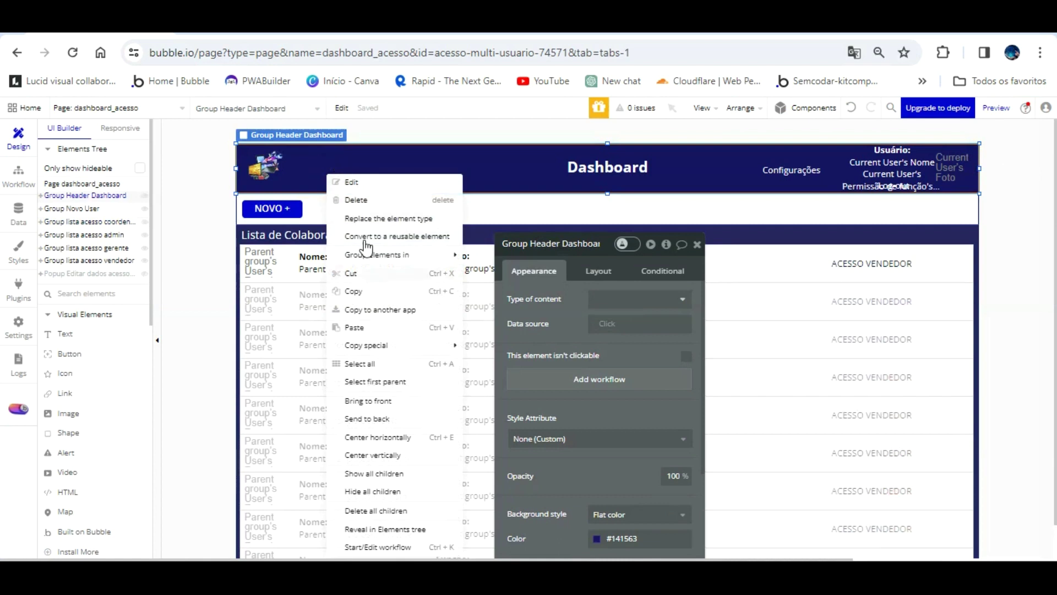
{"action": "left_click", "coordinate": [344, 281]}
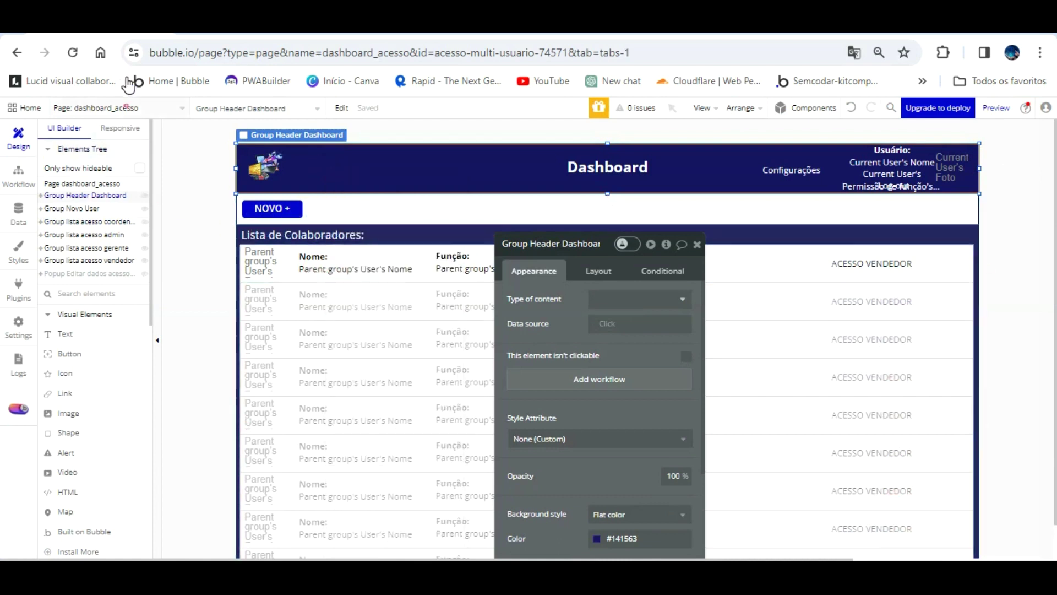
{"action": "left_click", "coordinate": [127, 108]}
{"action": "left_click", "coordinate": [117, 165]}
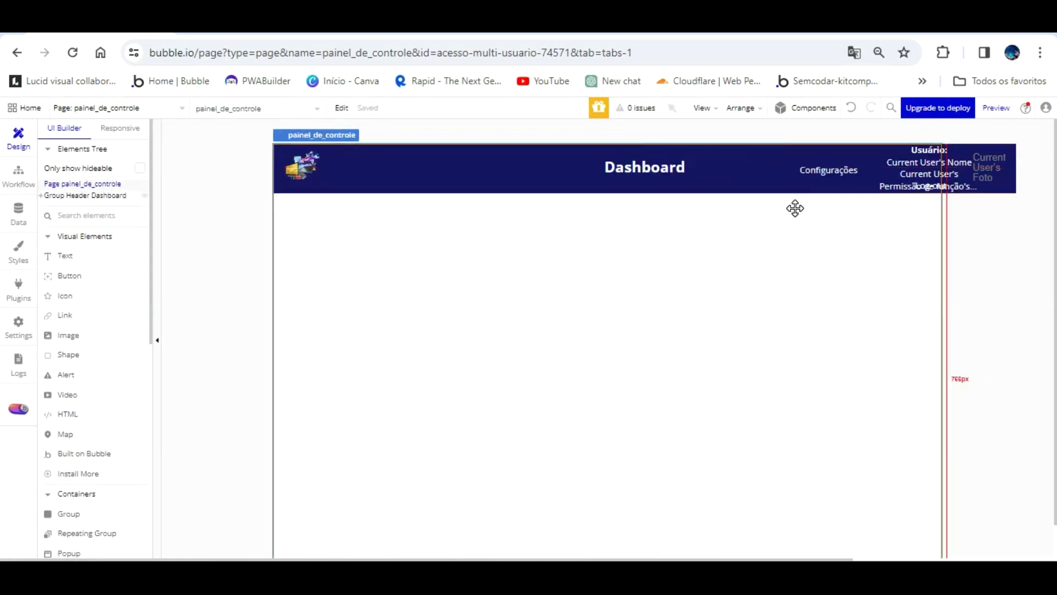
- Set the painel_de_controle page width to 1200 px
{"action": "double_click", "coordinate": [795, 208]}
{"action": "left_click", "coordinate": [598, 270]}
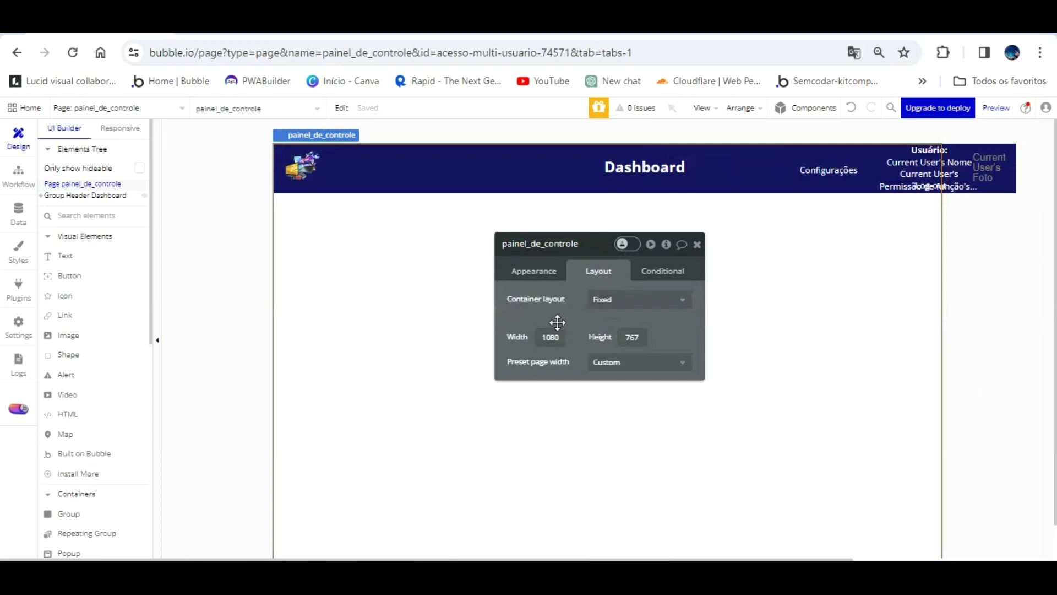
{"action": "left_click", "coordinate": [517, 337]}
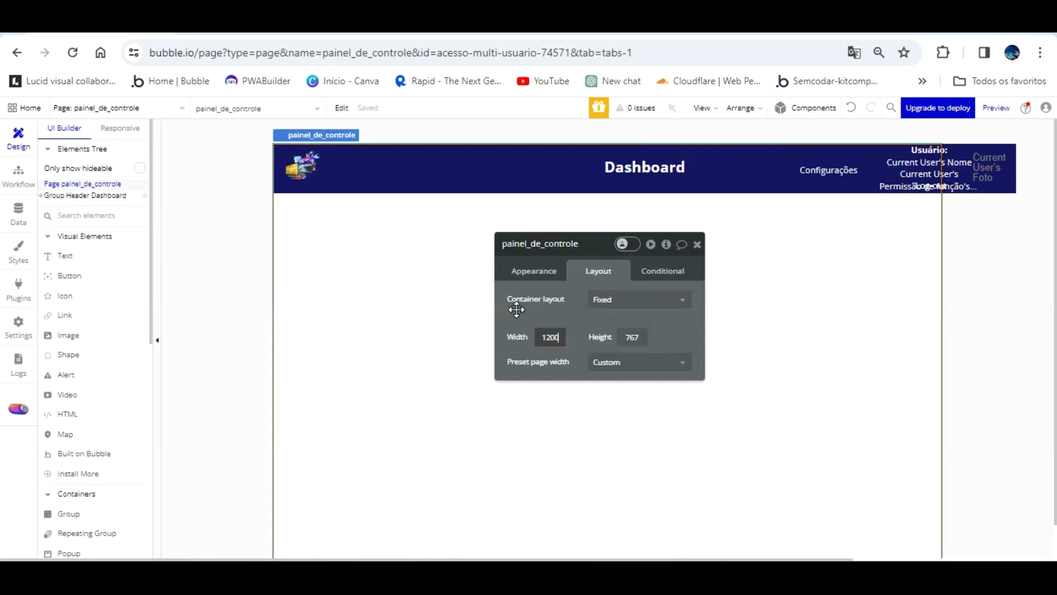
{"action": "type", "text": "1200"}
- Change the header text to read PAINELDE CONTROLE and rename its element
{"action": "left_click", "coordinate": [637, 162]}
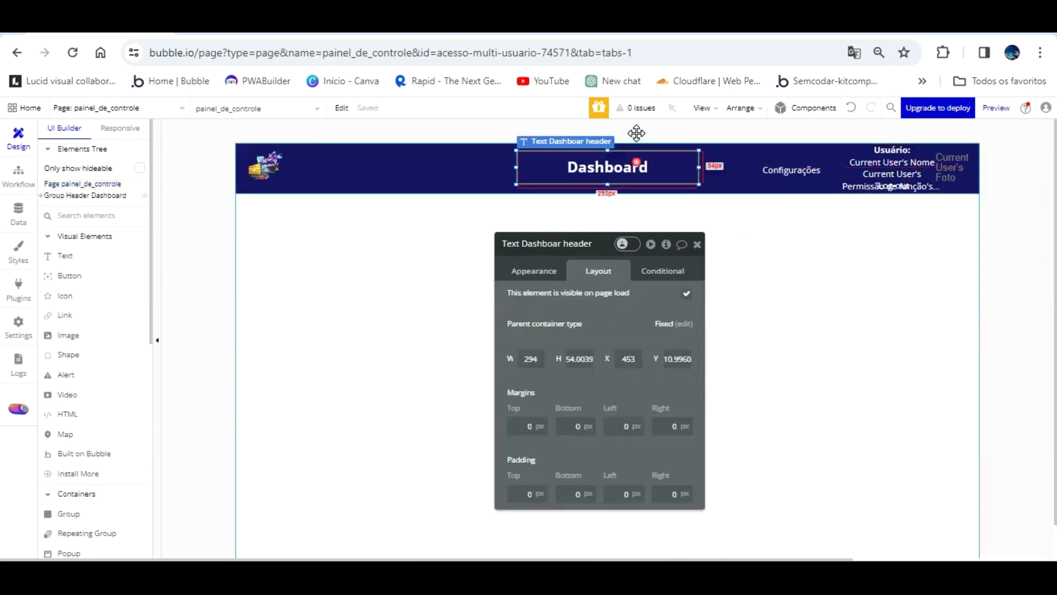
{"action": "left_click", "coordinate": [534, 270]}
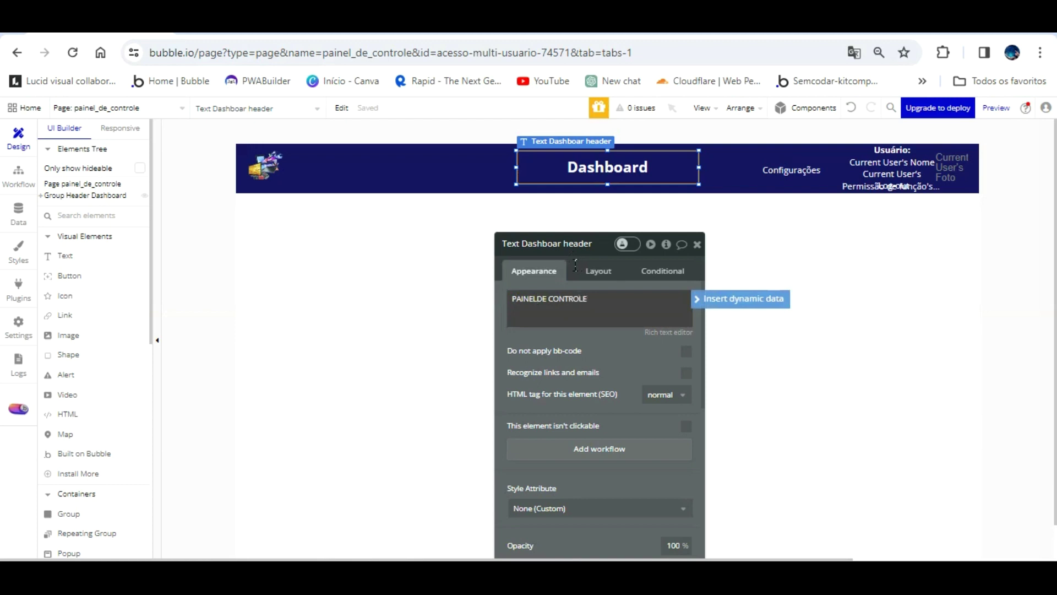
{"action": "left_click", "coordinate": [566, 245]}
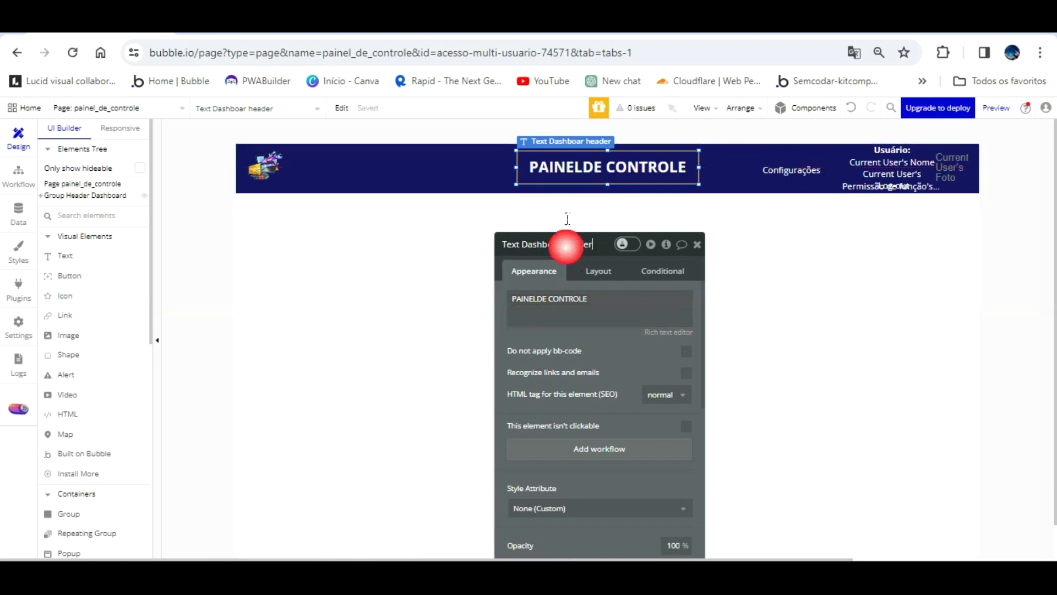
{"action": "left_click", "coordinate": [623, 199]}
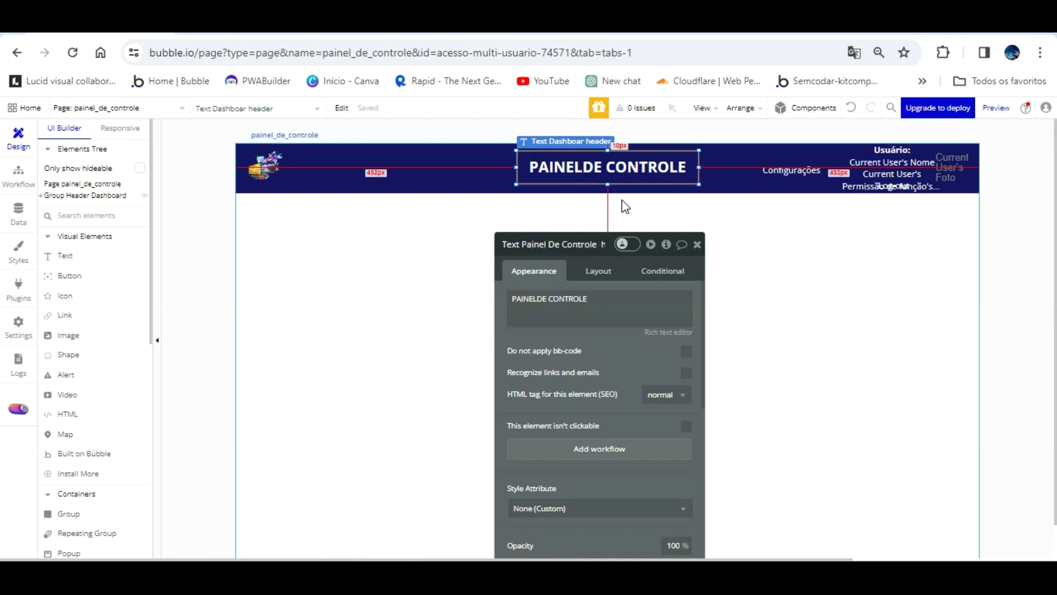
- Return to the dashboard_acesso page
{"action": "left_click", "coordinate": [216, 175]}
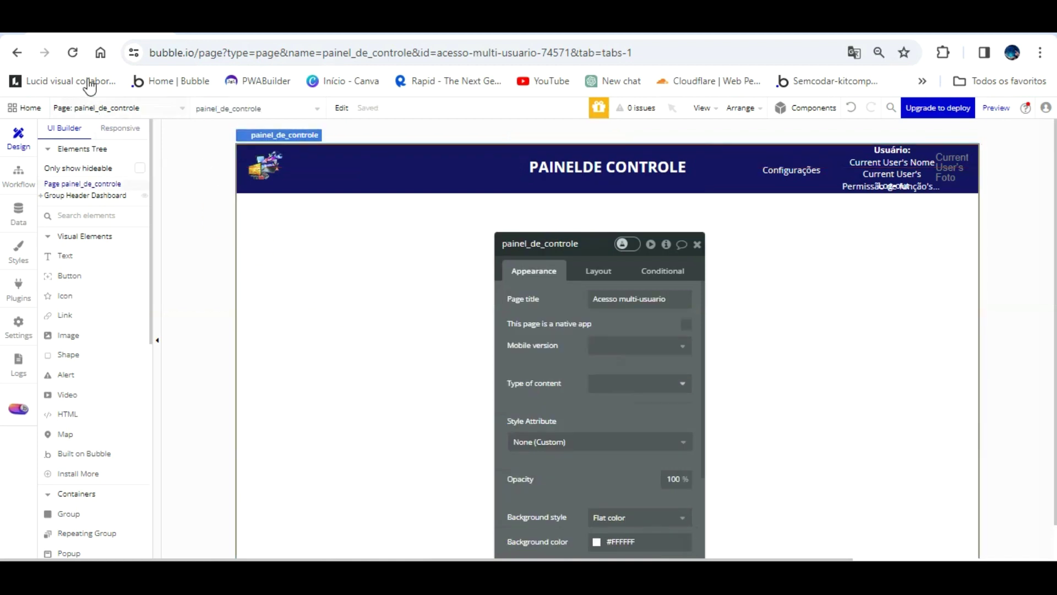
{"action": "left_click", "coordinate": [118, 108]}
{"action": "left_click", "coordinate": [278, 149]}
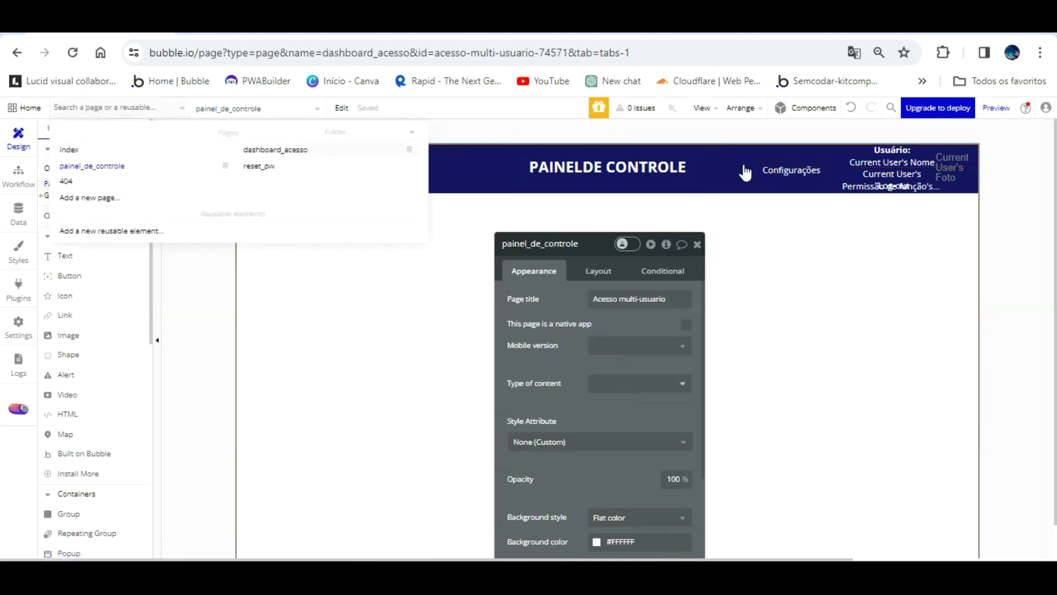
- Make clicking the Configurações text go to the painel_de_controle page
{"action": "left_click", "coordinate": [797, 141]}
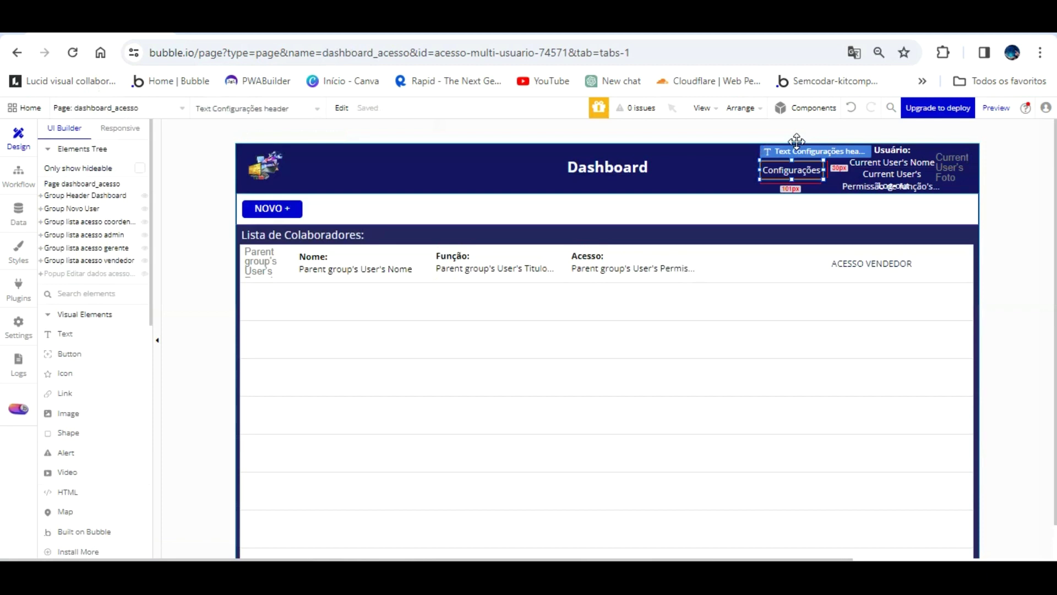
{"action": "double_click", "coordinate": [792, 141]}
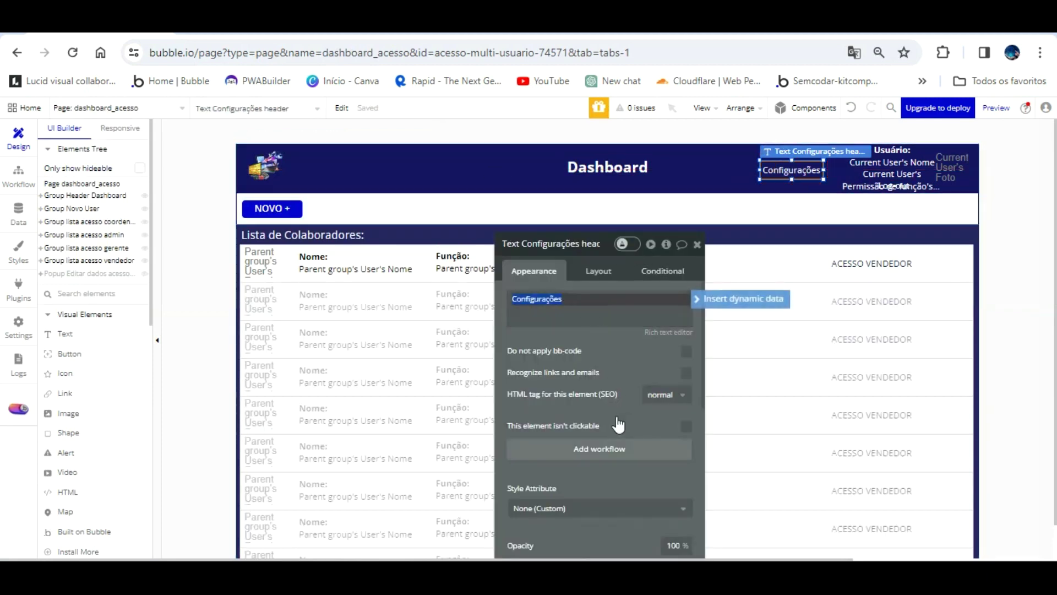
{"action": "left_click", "coordinate": [613, 446]}
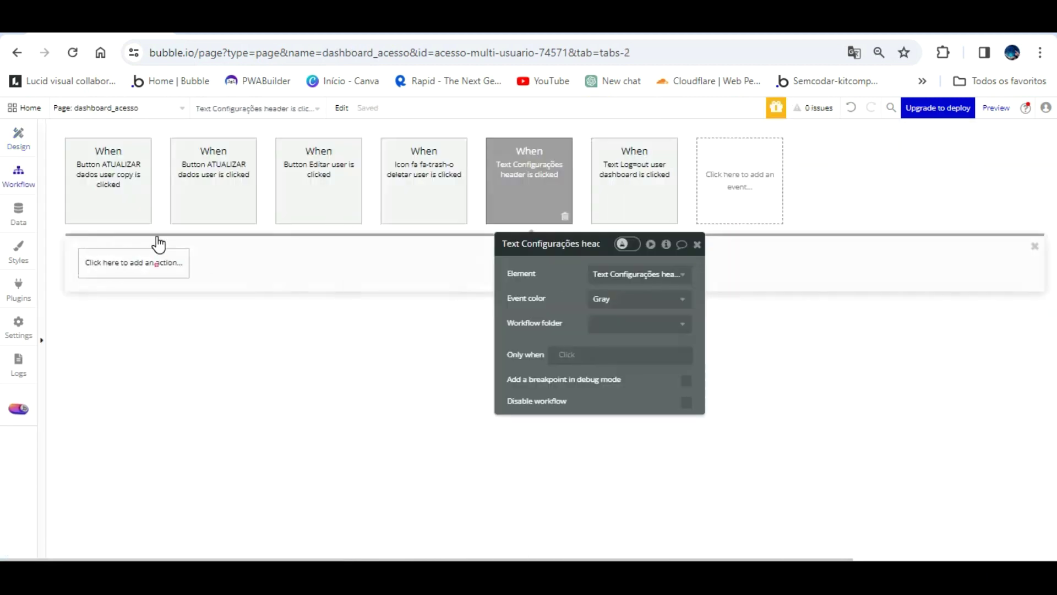
{"action": "left_click", "coordinate": [157, 260]}
{"action": "left_click", "coordinate": [203, 310]}
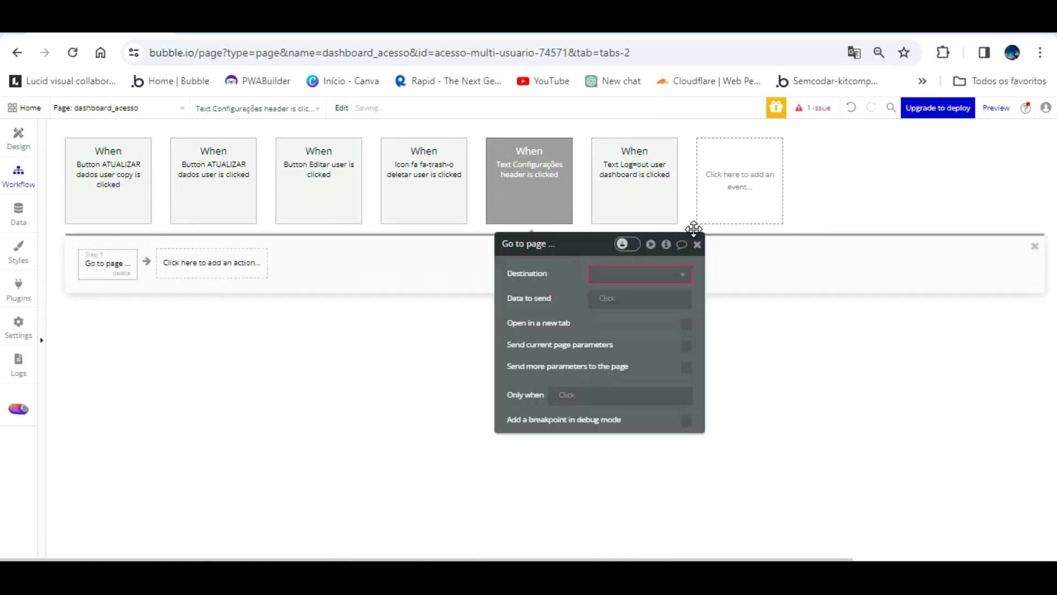
{"action": "left_click", "coordinate": [658, 273]}
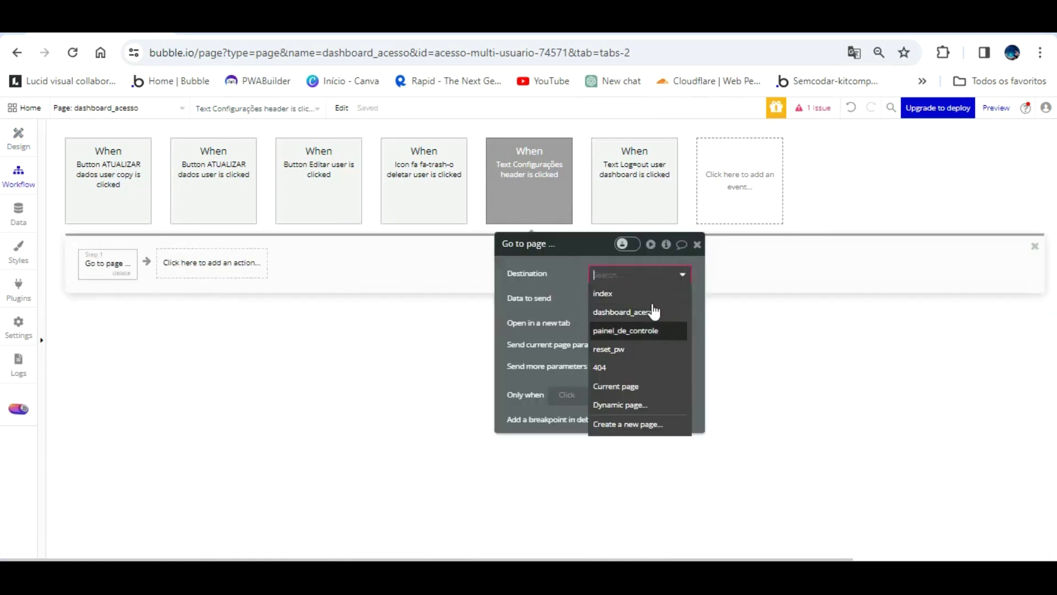
{"action": "left_click", "coordinate": [650, 330]}
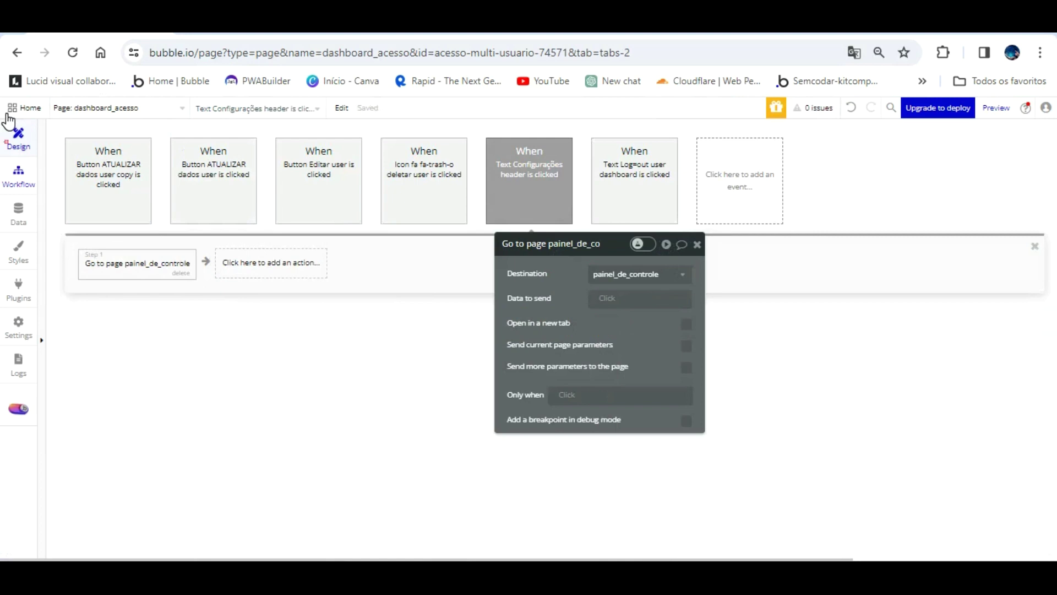
- Add a Page is loaded event to the dashboard_acesso workflows
{"action": "left_click", "coordinate": [17, 139]}
{"action": "left_click", "coordinate": [19, 175]}
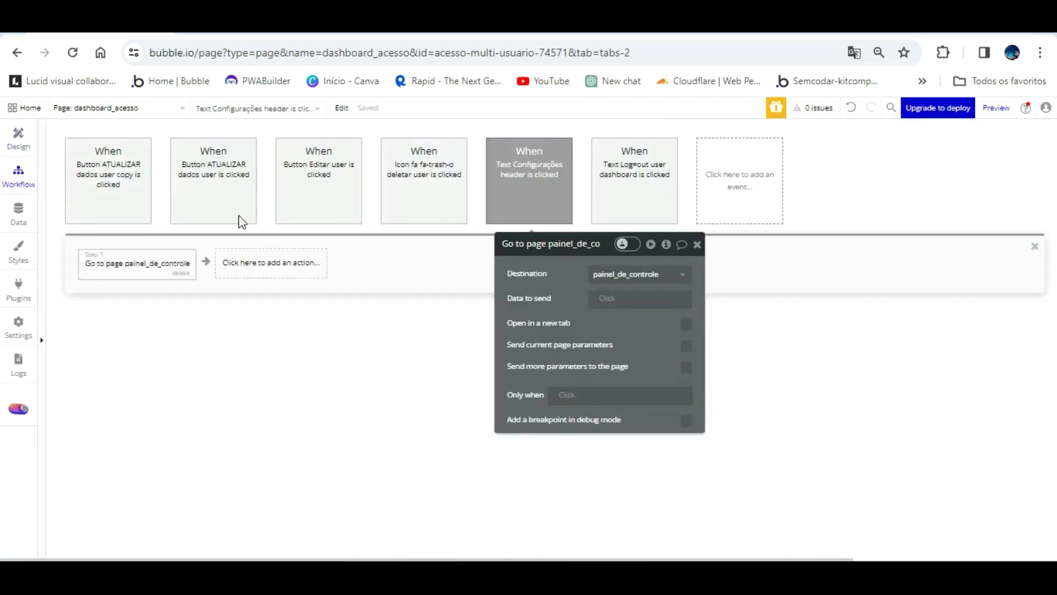
{"action": "left_click", "coordinate": [738, 176]}
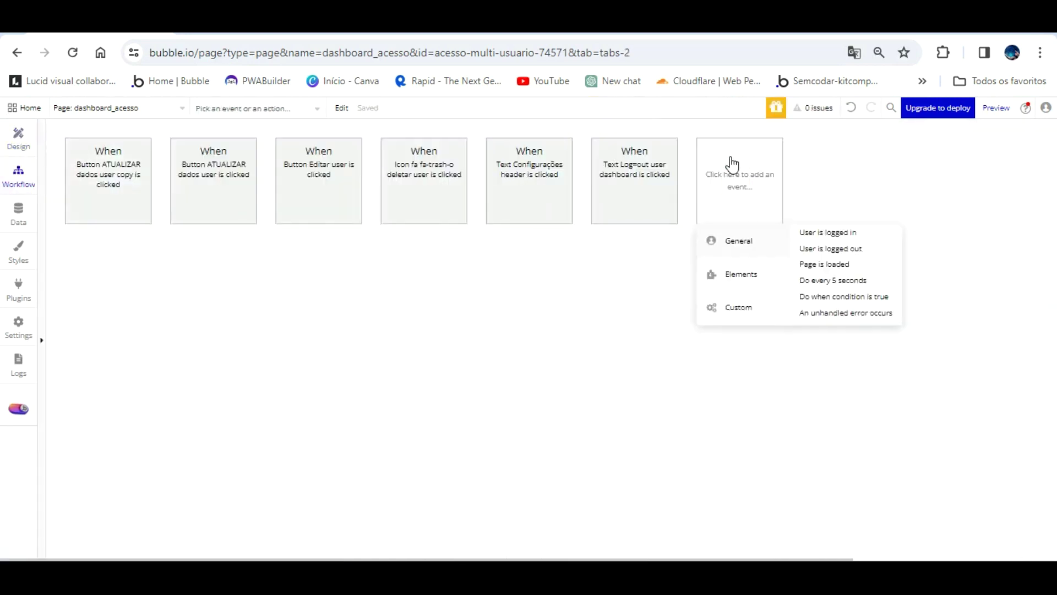
{"action": "mouse_move", "coordinate": [766, 241]}
{"action": "left_click", "coordinate": [825, 264]}
{"action": "left_click", "coordinate": [15, 131]}
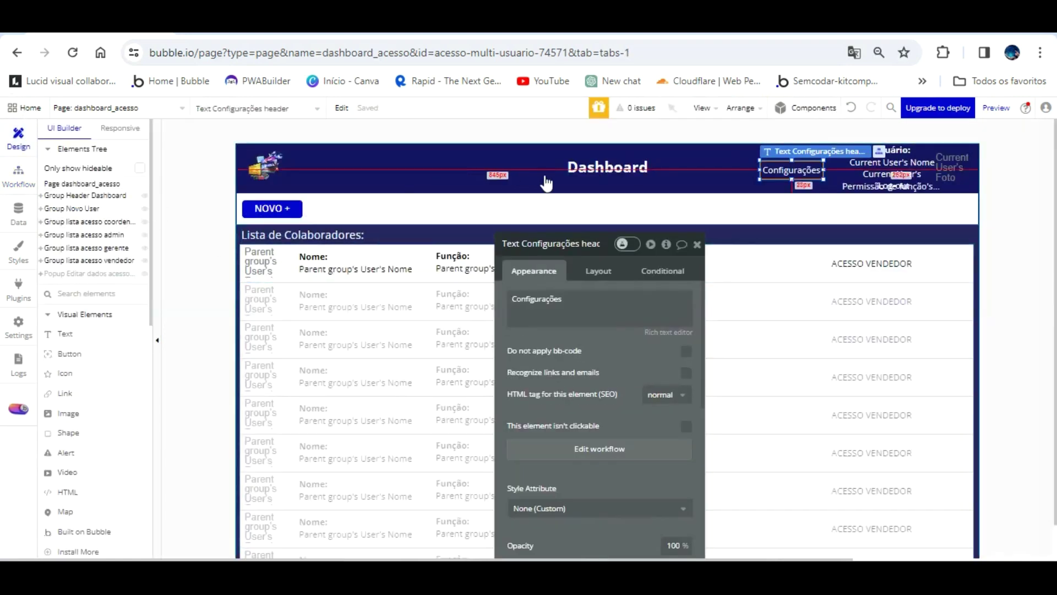
- Give the dashboard_acesso page a text-type custom state called 'Acesso Colaborador'
{"action": "scroll", "coordinate": [550, 221], "scroll_direction": "down", "scroll_amount": 1}
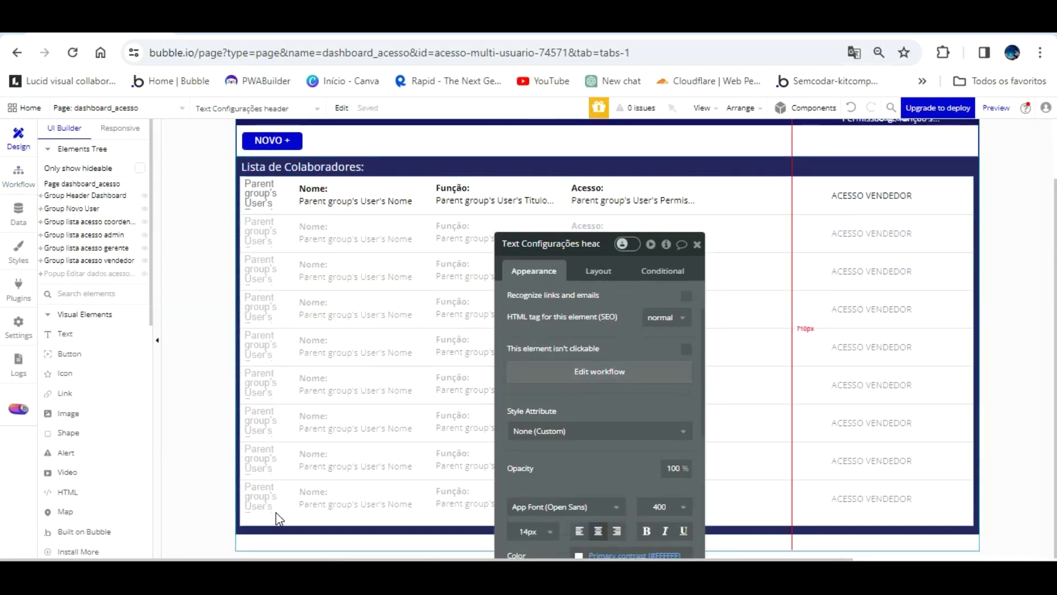
{"action": "left_click", "coordinate": [275, 540]}
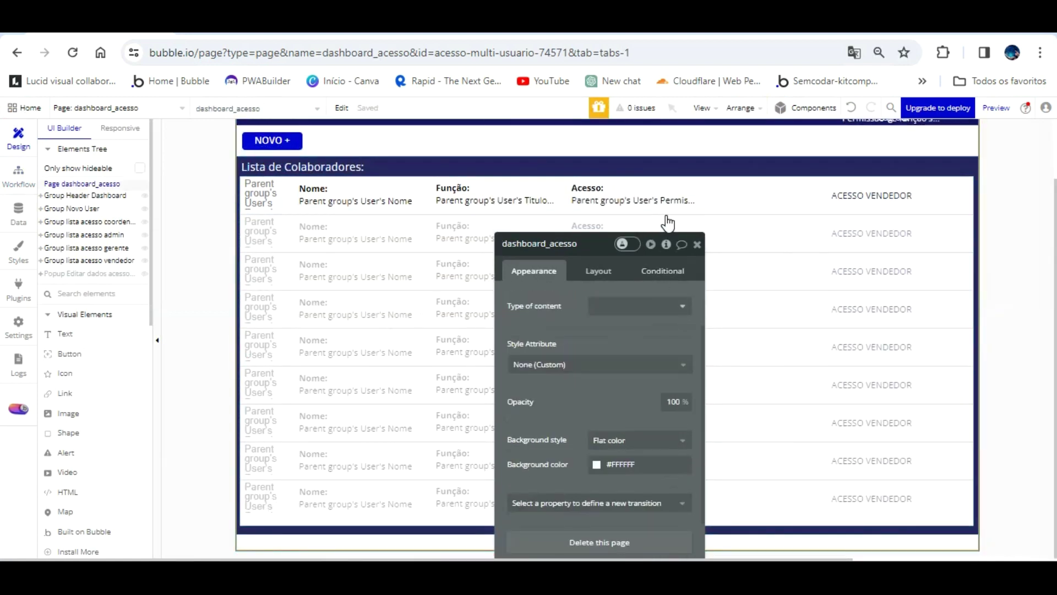
{"action": "left_click", "coordinate": [667, 244]}
{"action": "left_click", "coordinate": [449, 537]}
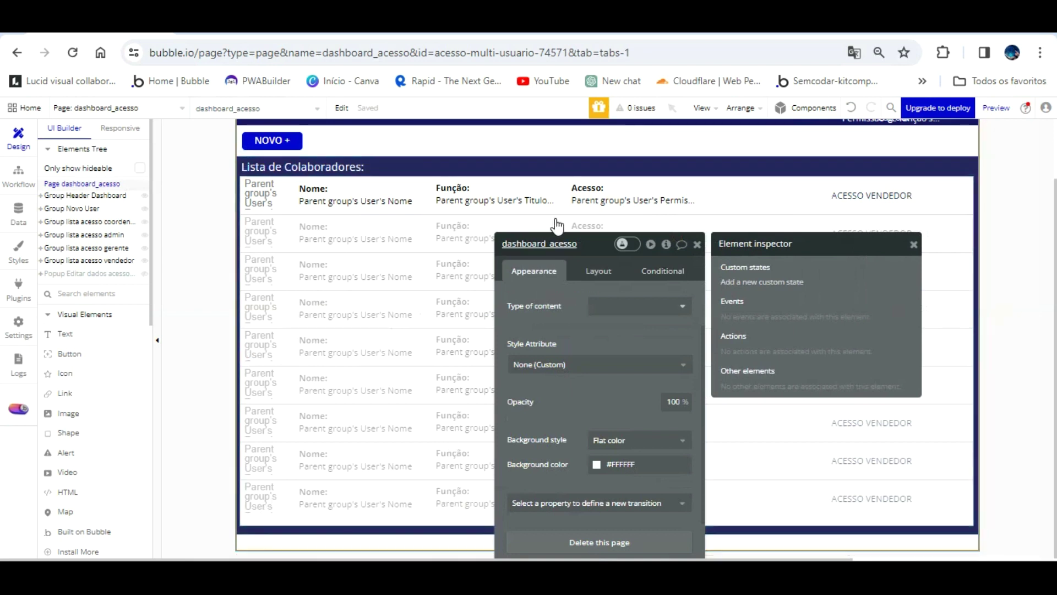
{"action": "left_click", "coordinate": [756, 281]}
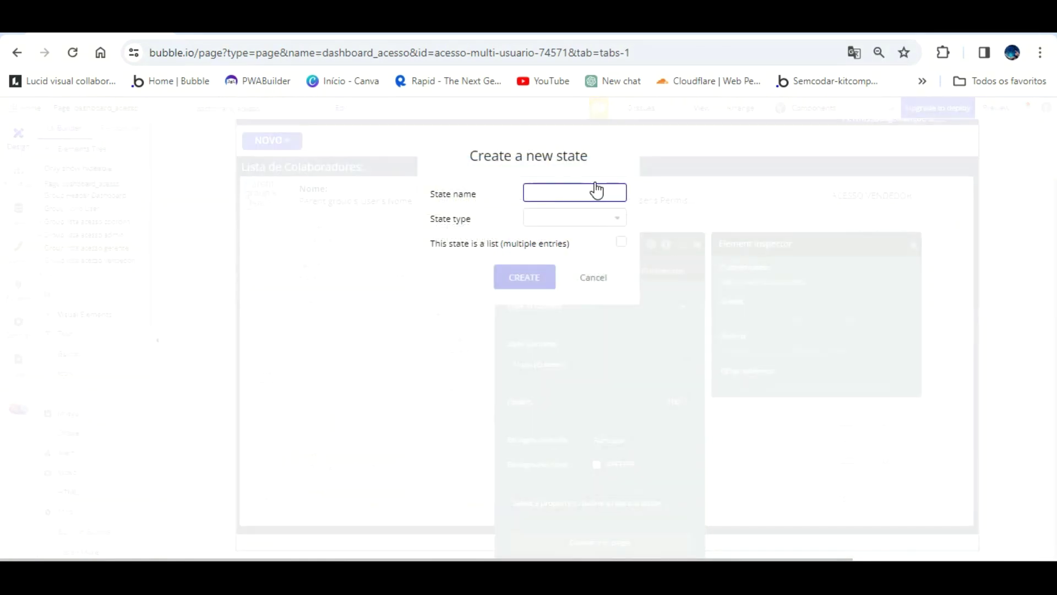
{"action": "type", "text": "Acesso Colaborador"}
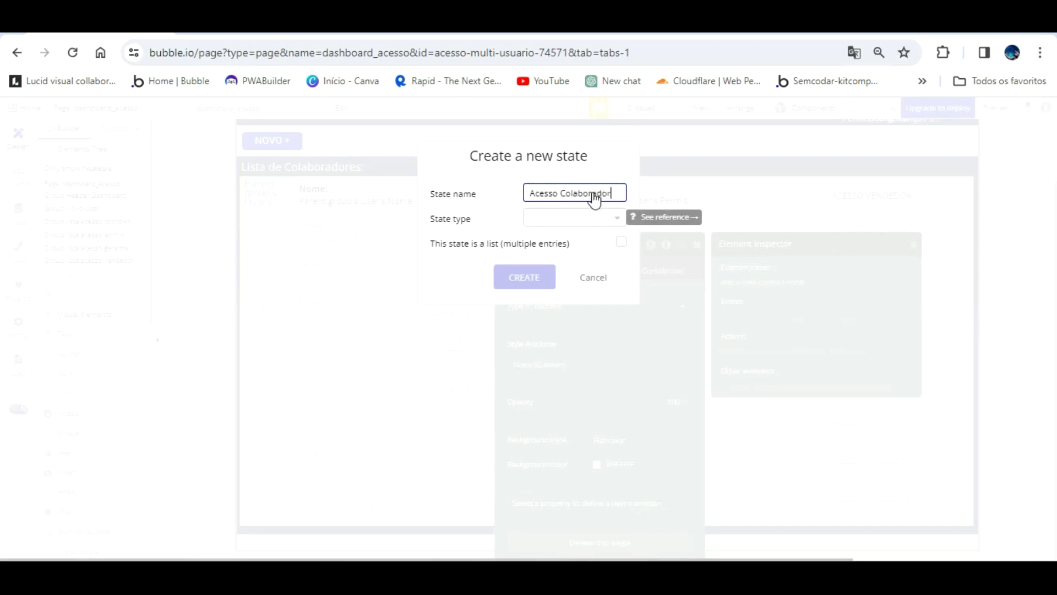
{"action": "key", "text": "Tab"}
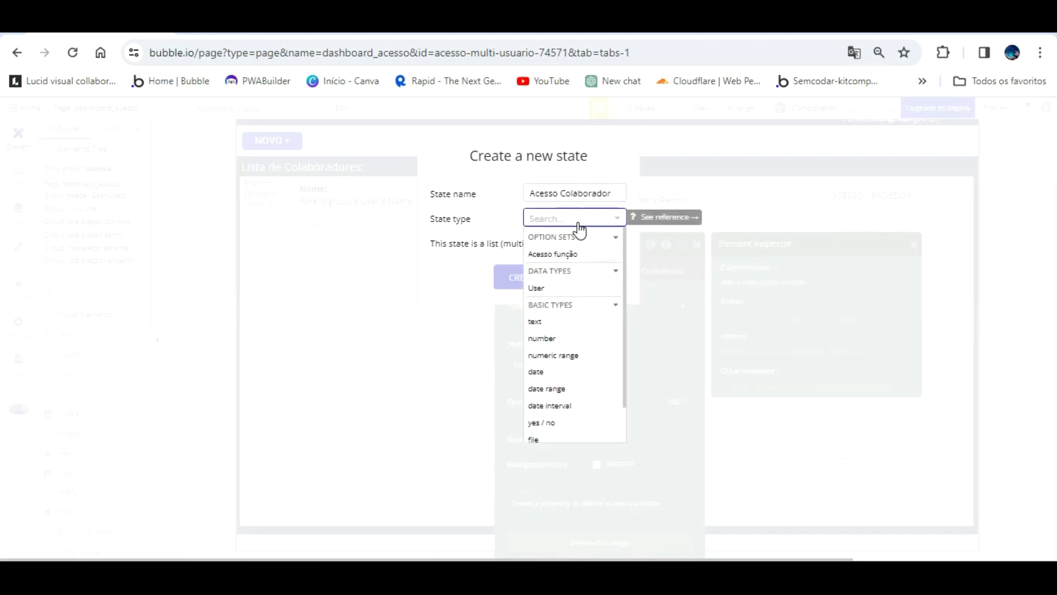
{"action": "left_click", "coordinate": [550, 320]}
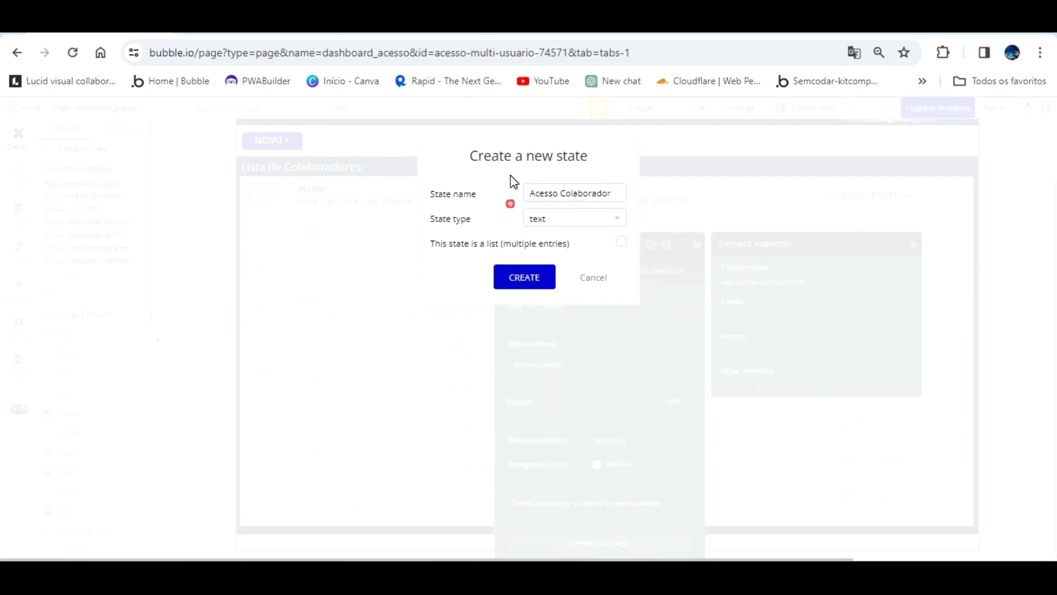
{"action": "left_click", "coordinate": [518, 276]}
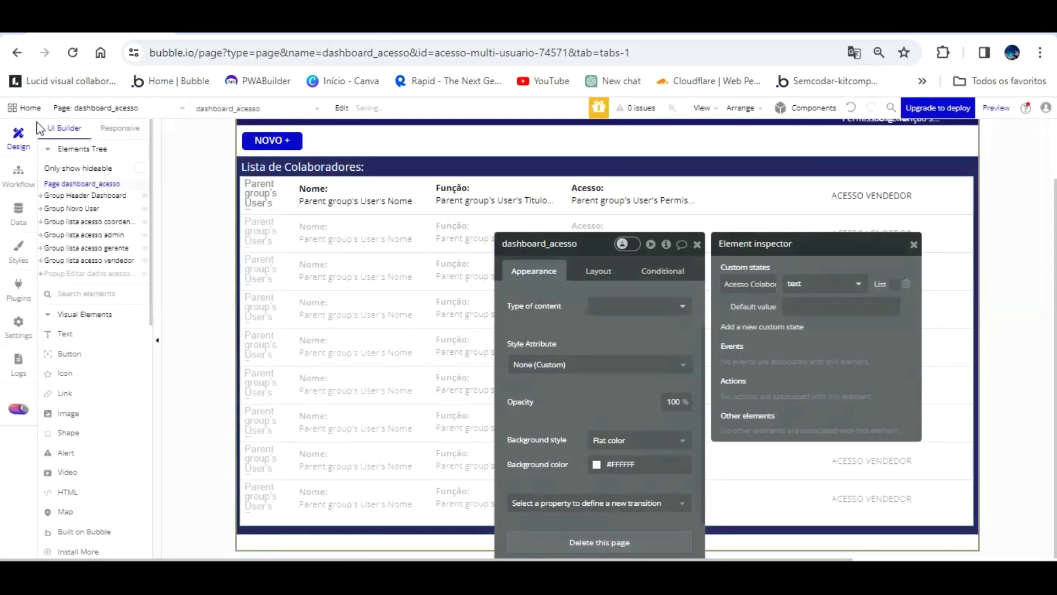
{"action": "left_click", "coordinate": [18, 176]}
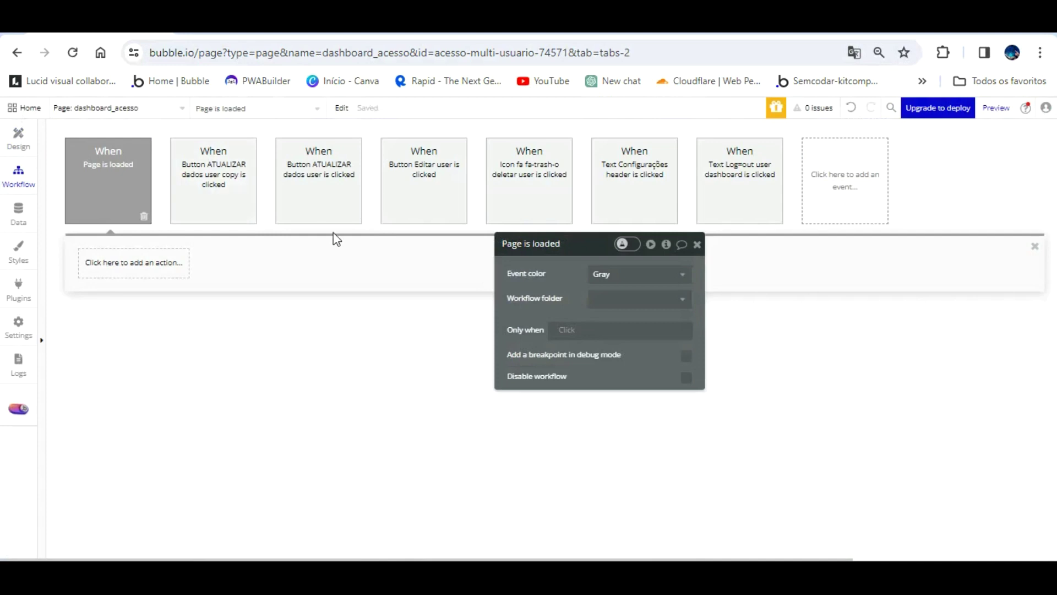
- Add a Set state action on page load that sets Acesso Colaborador to 'Admin'
{"action": "left_click", "coordinate": [153, 259]}
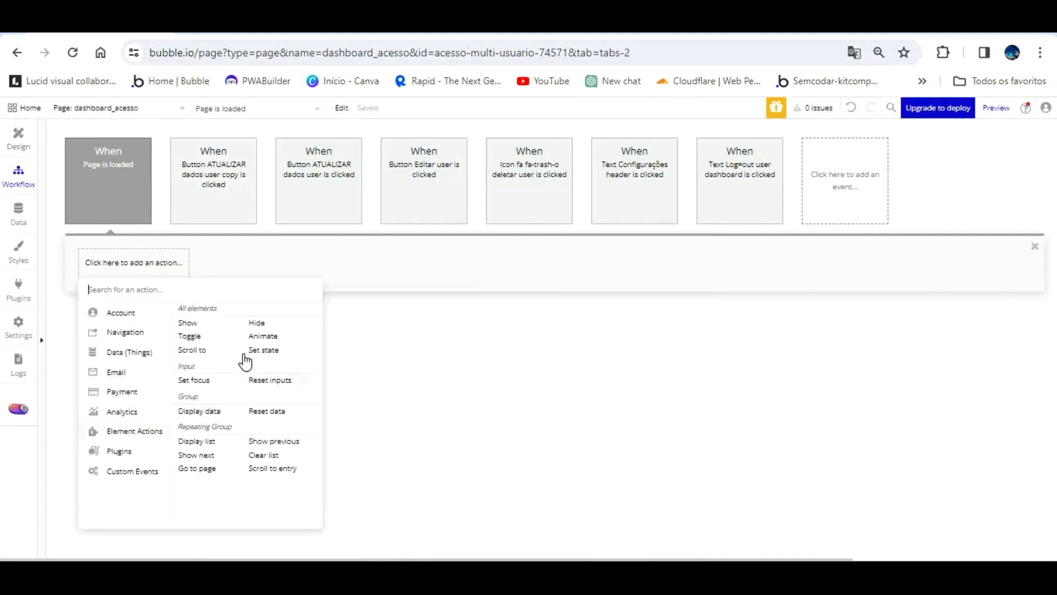
{"action": "left_click", "coordinate": [263, 350]}
{"action": "left_click", "coordinate": [625, 274]}
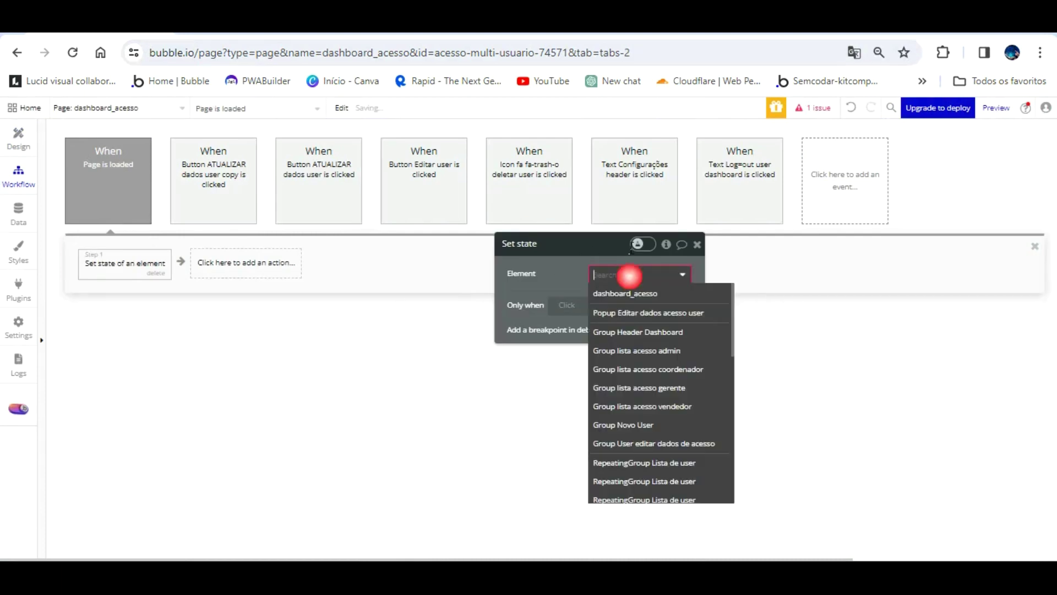
{"action": "left_click", "coordinate": [635, 293]}
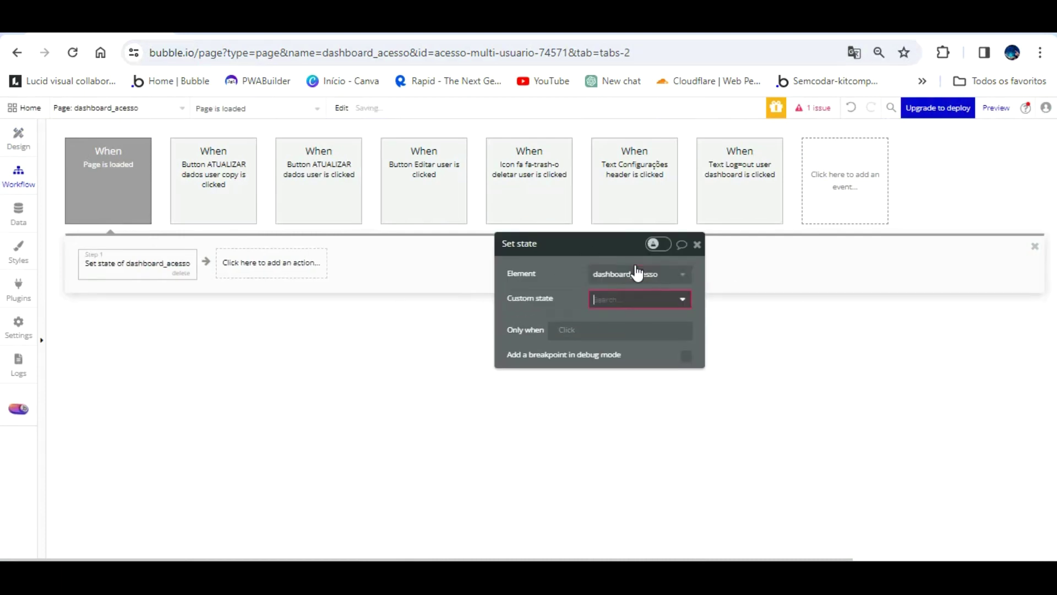
{"action": "left_click", "coordinate": [634, 309]}
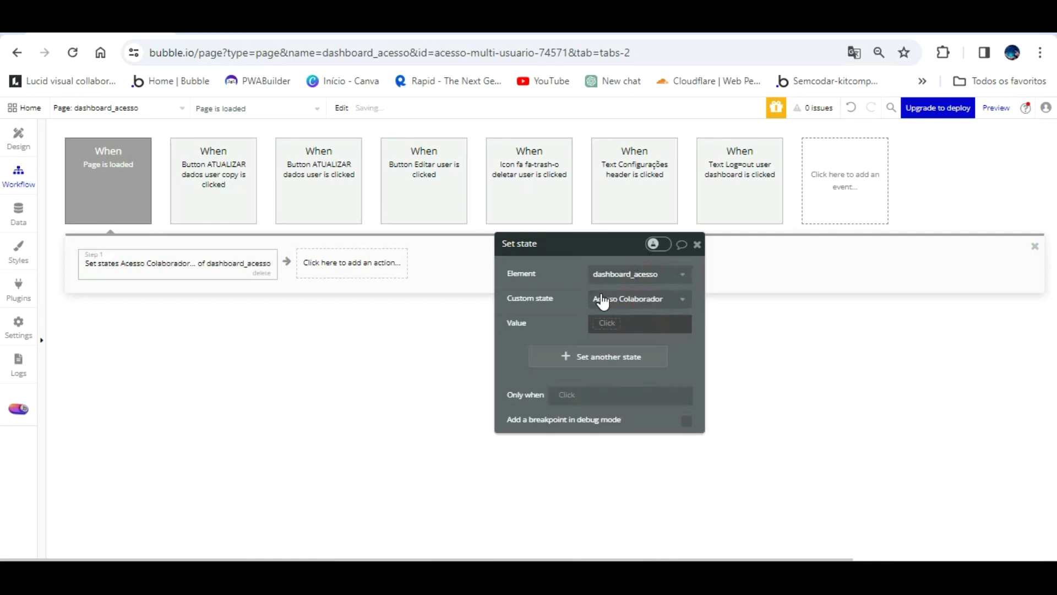
{"action": "type", "text": "Admin"}
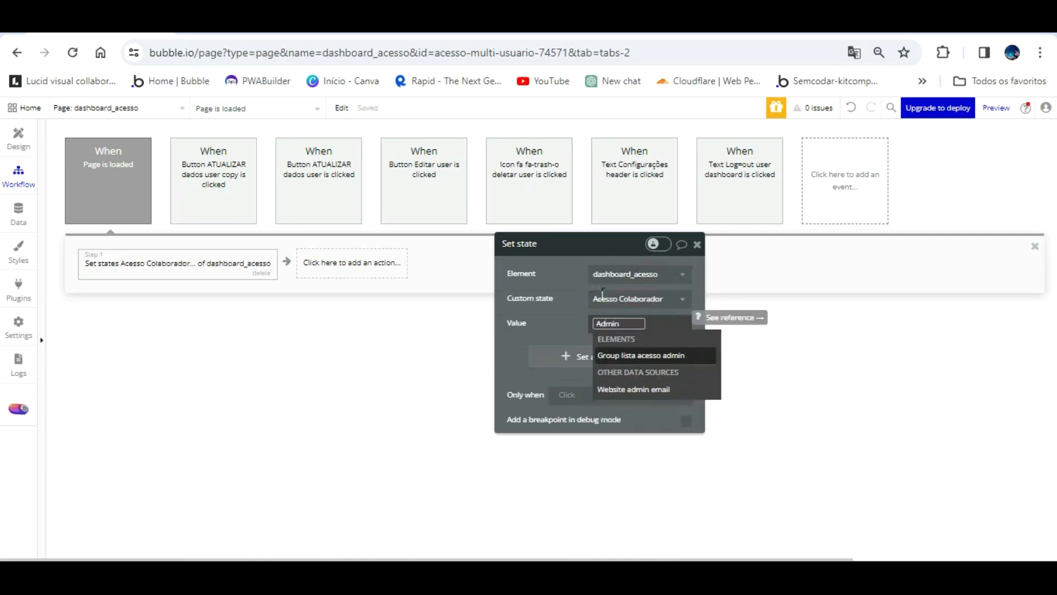
{"action": "left_click", "coordinate": [572, 315]}
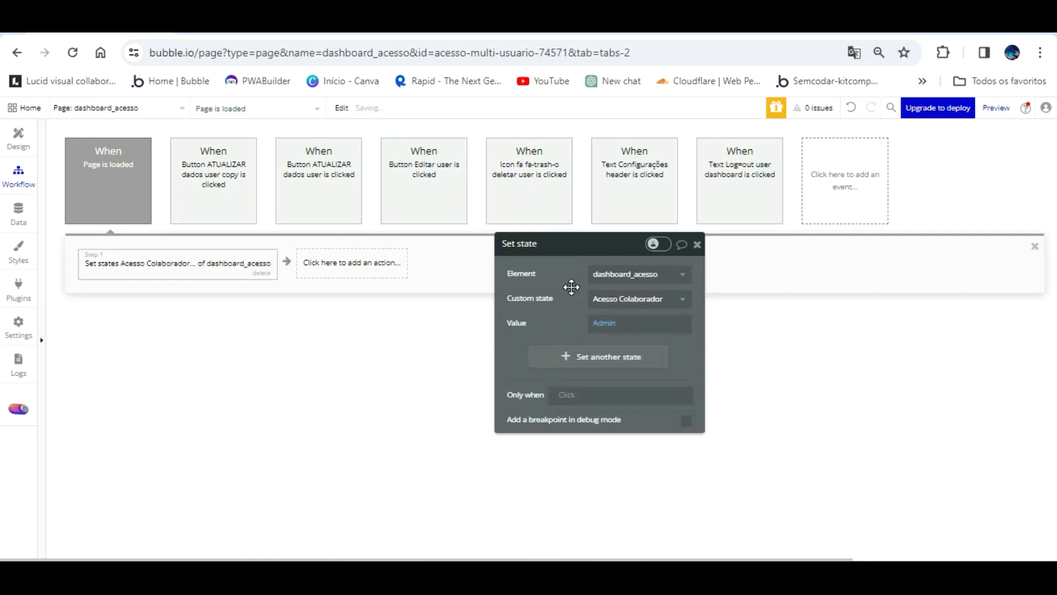
- Duplicate the Page is loaded event by copying and pasting it
{"action": "right_click", "coordinate": [75, 154]}
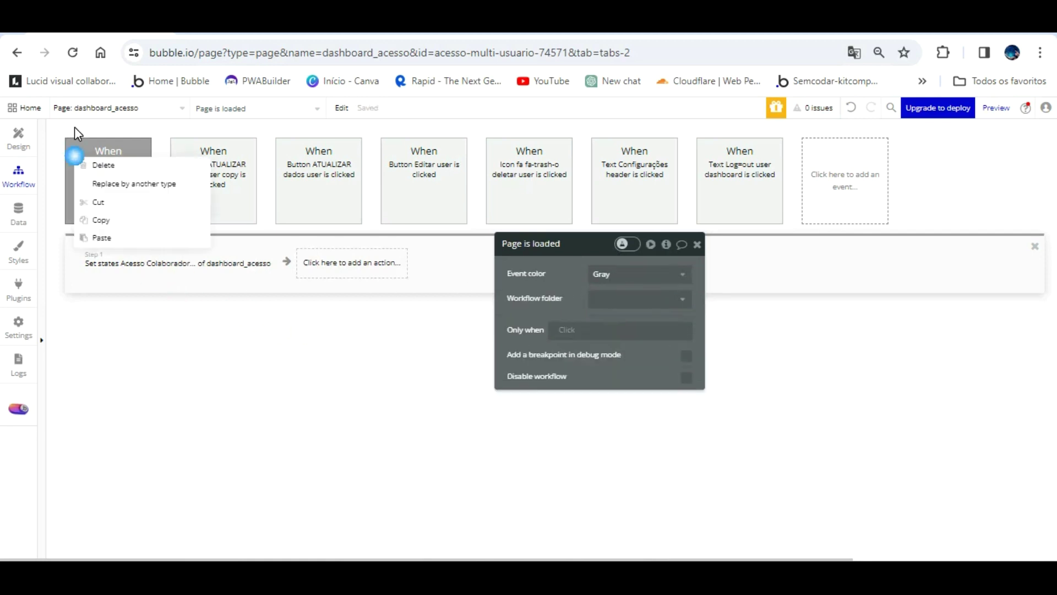
{"action": "right_click", "coordinate": [110, 190]}
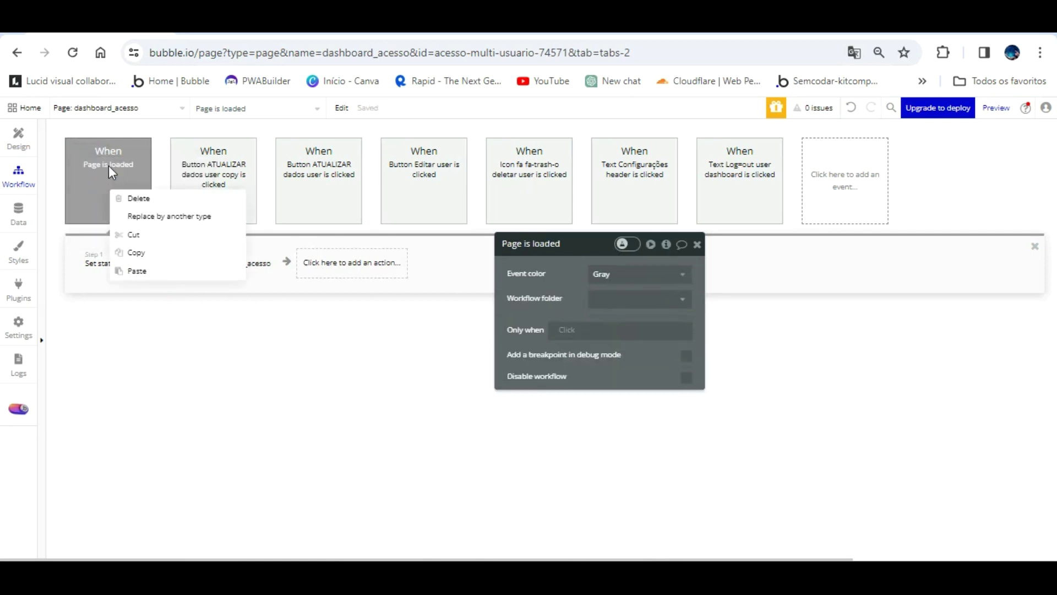
{"action": "left_click", "coordinate": [142, 249]}
{"action": "key", "text": "ctrl+v"}
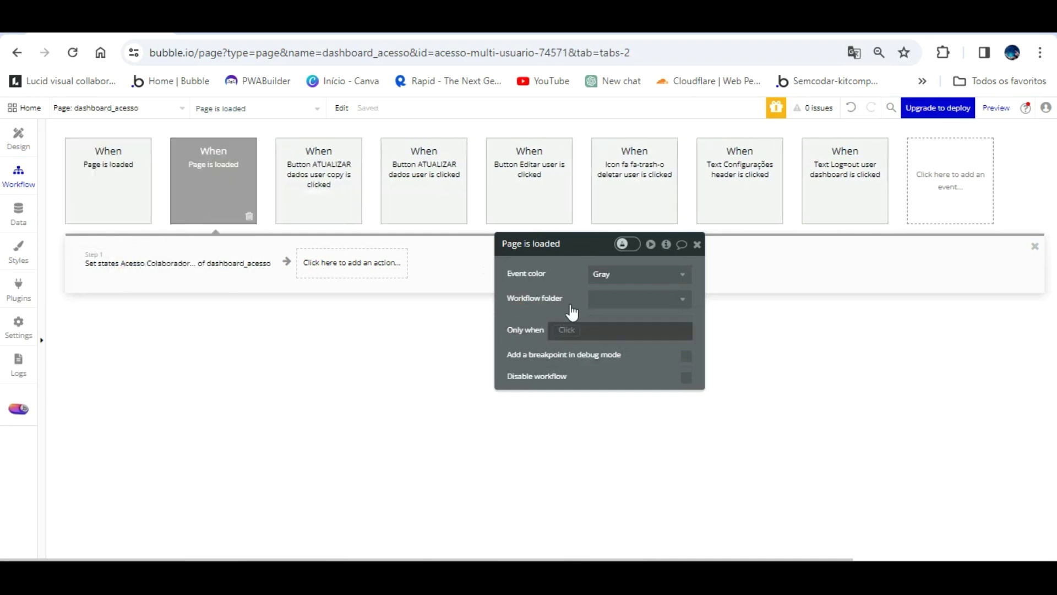
- Change the copy's Set state value from Admin to Coordenador
{"action": "left_click", "coordinate": [258, 263]}
{"action": "left_click", "coordinate": [603, 323]}
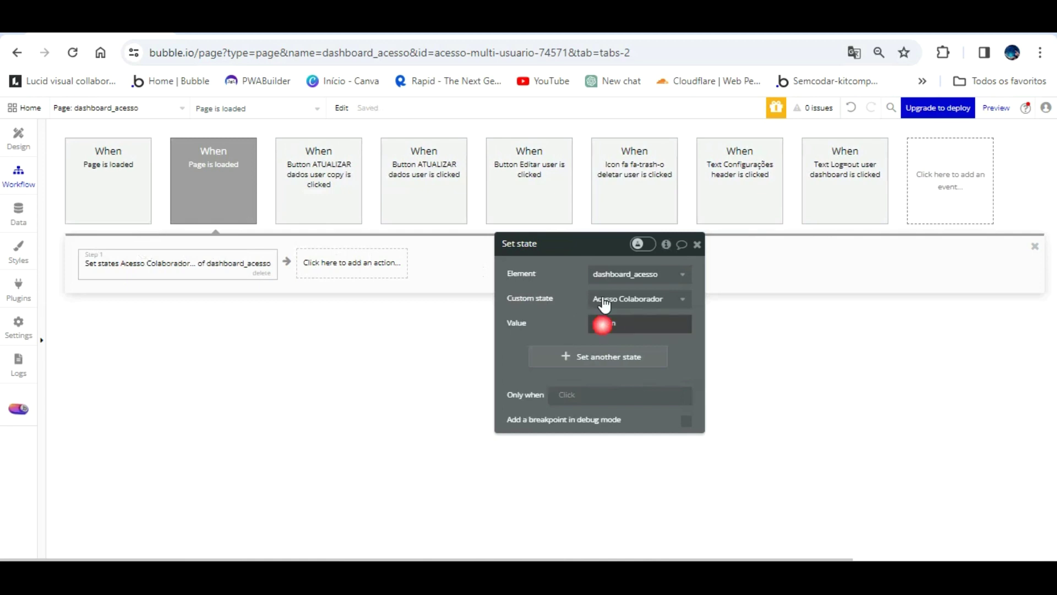
{"action": "type", "text": "C"}
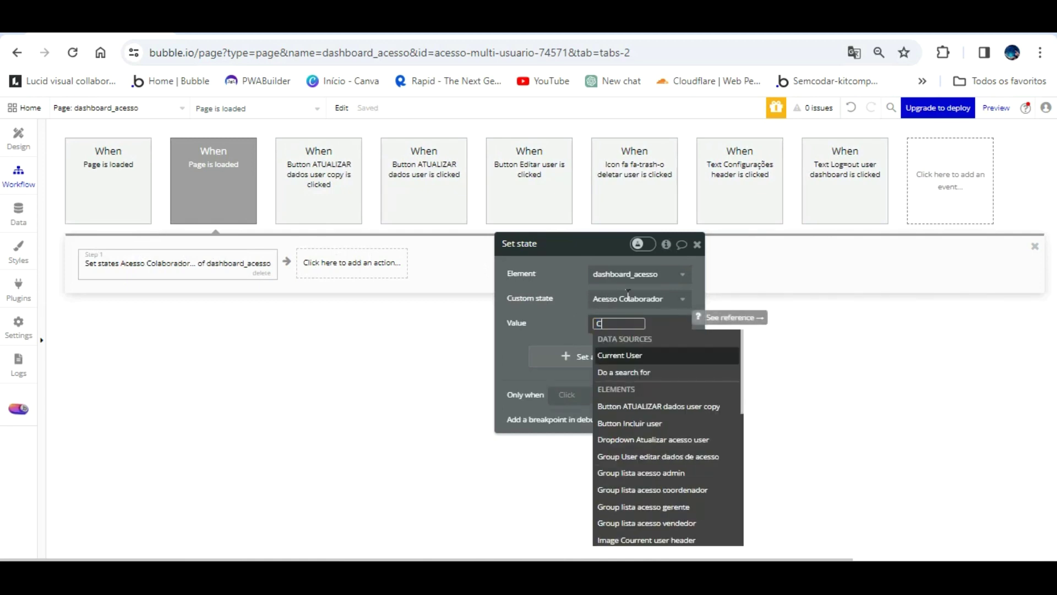
{"action": "type", "text": "ol"}
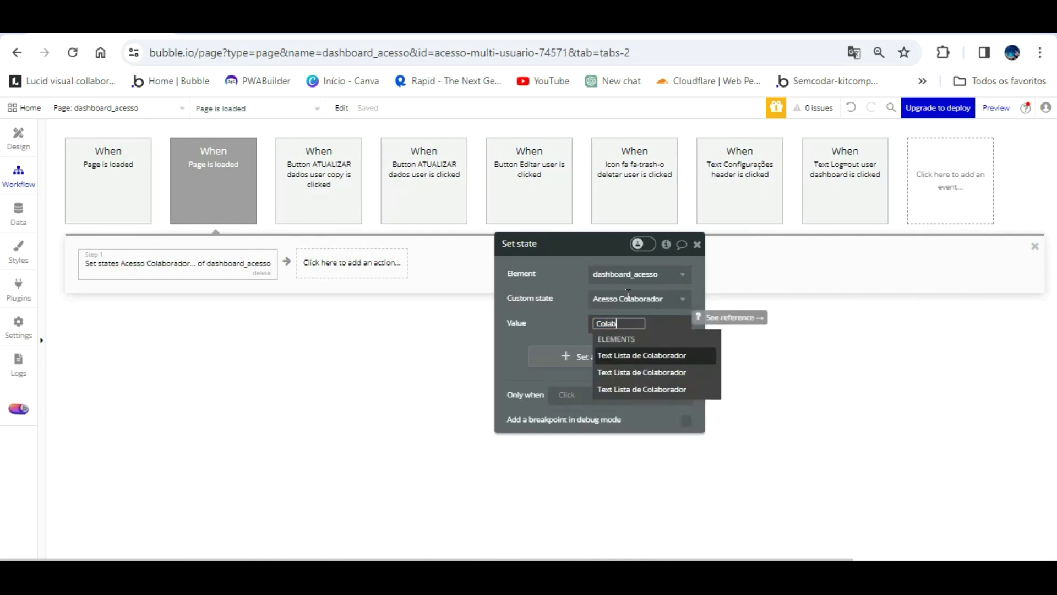
{"action": "key", "text": "BackSpace"}
{"action": "type", "text": "ordenador"}
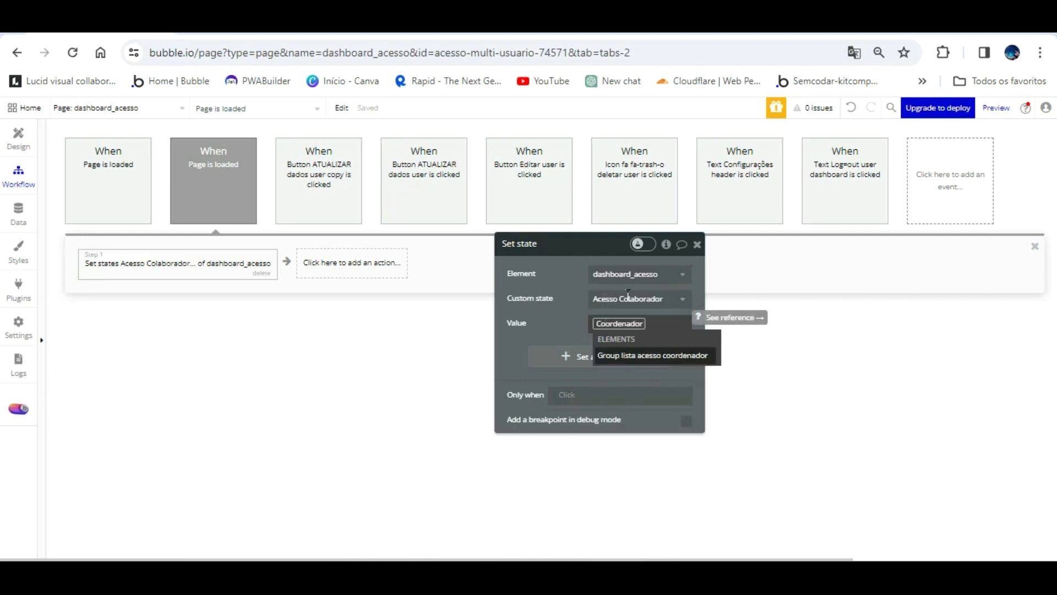
{"action": "left_click", "coordinate": [559, 318]}
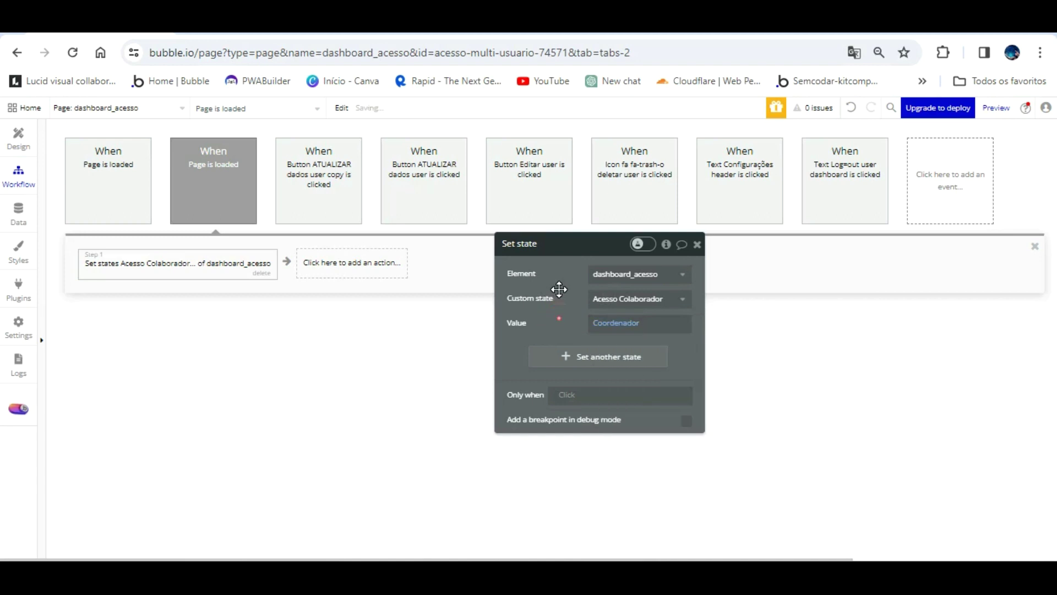
{"action": "left_click", "coordinate": [105, 155]}
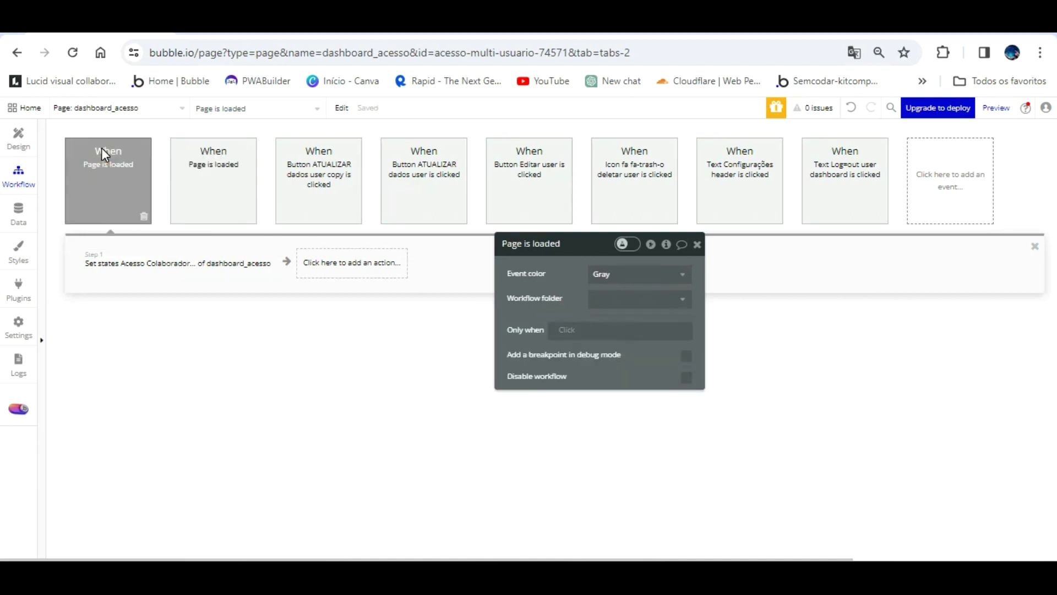
{"action": "left_click", "coordinate": [218, 265]}
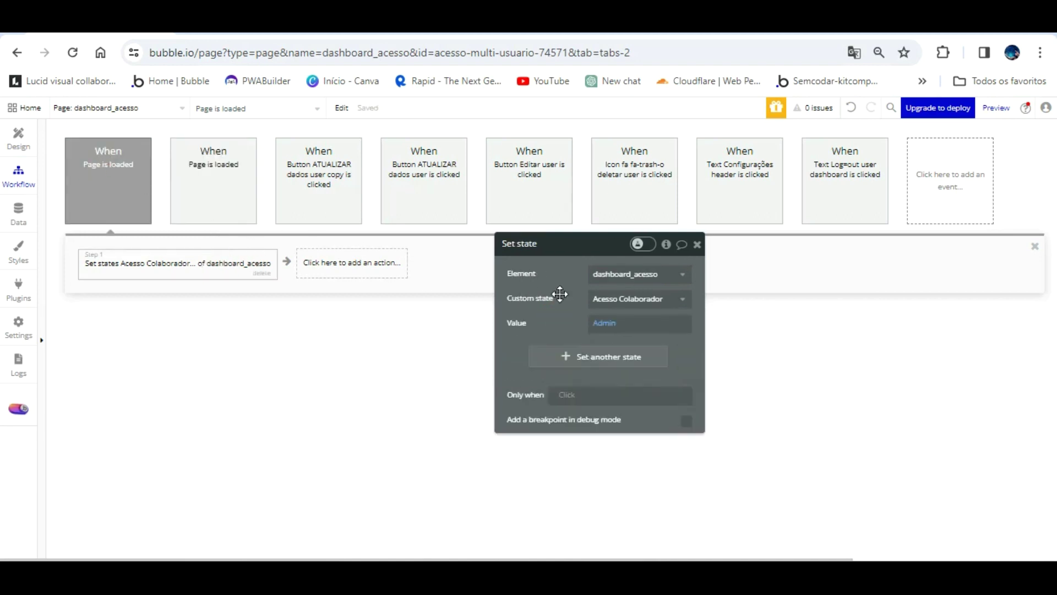
- Make the event run only when Current User's Permissão de função is Admin
{"action": "left_click", "coordinate": [94, 154]}
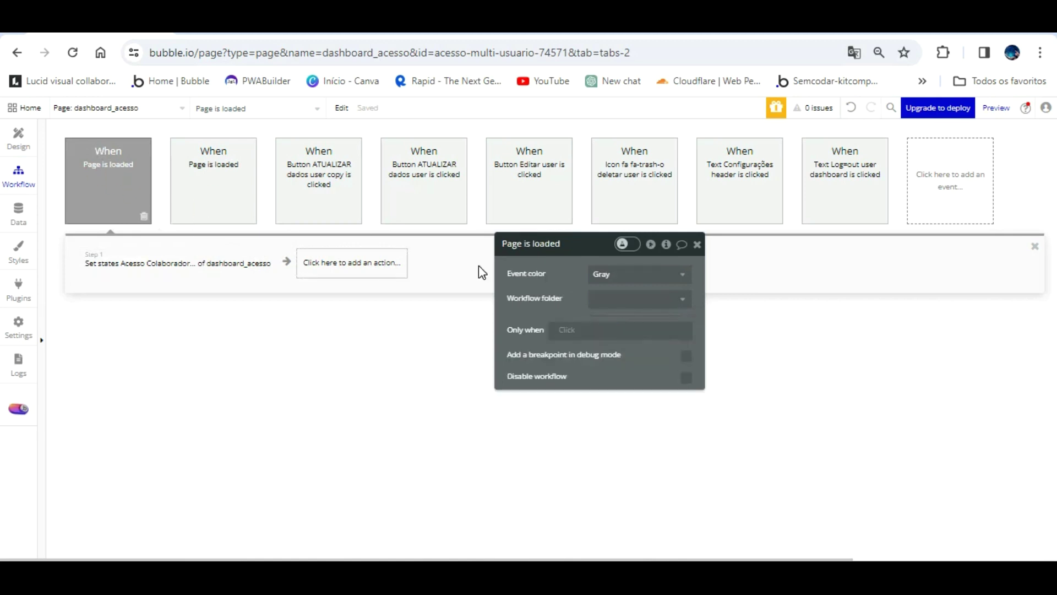
{"action": "left_click", "coordinate": [566, 326]}
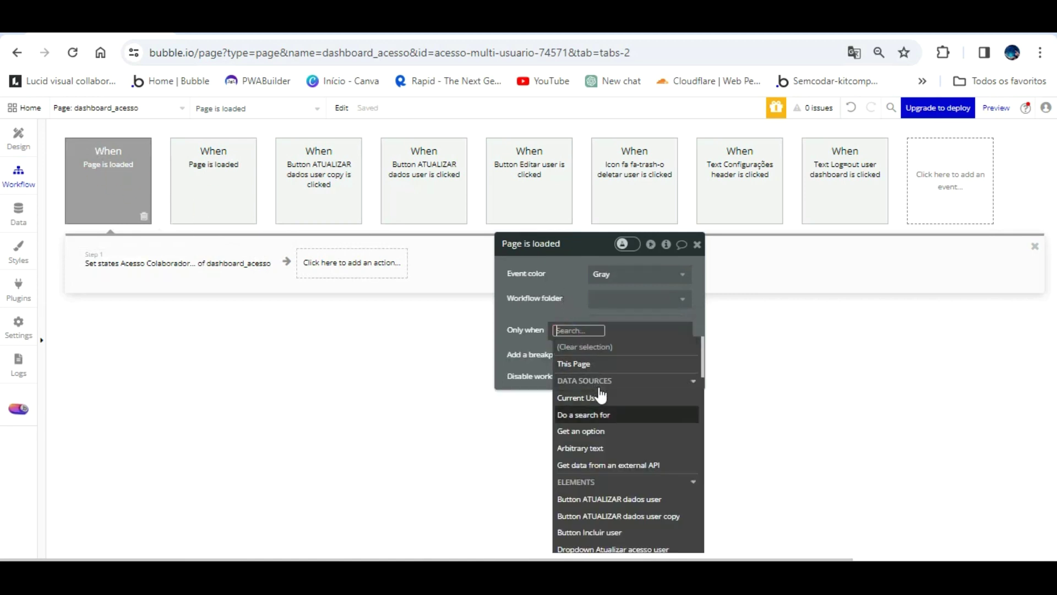
{"action": "left_click", "coordinate": [599, 397]}
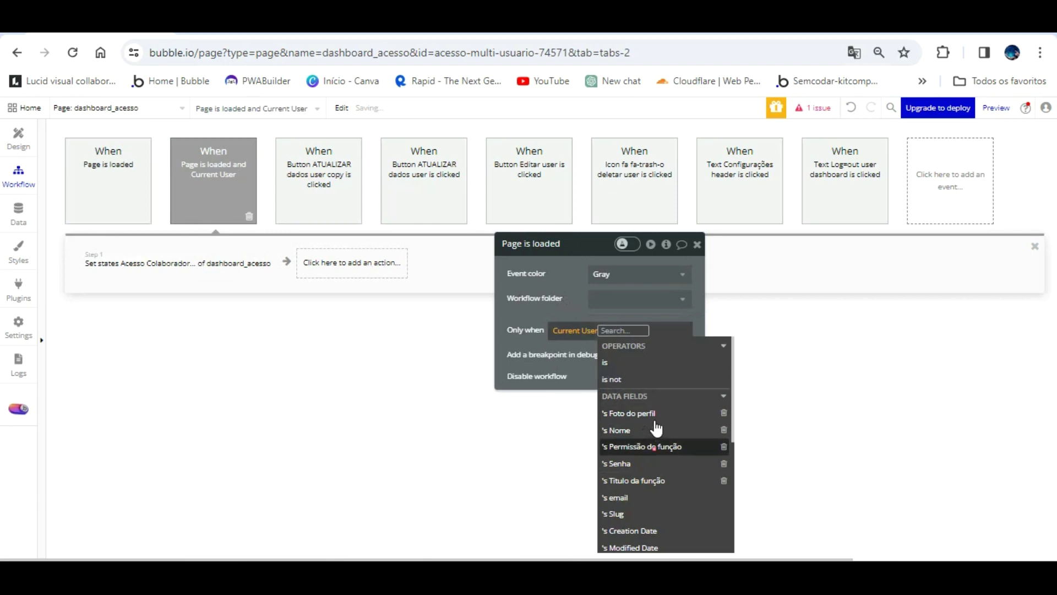
{"action": "left_click", "coordinate": [655, 446]}
{"action": "left_click", "coordinate": [601, 352]}
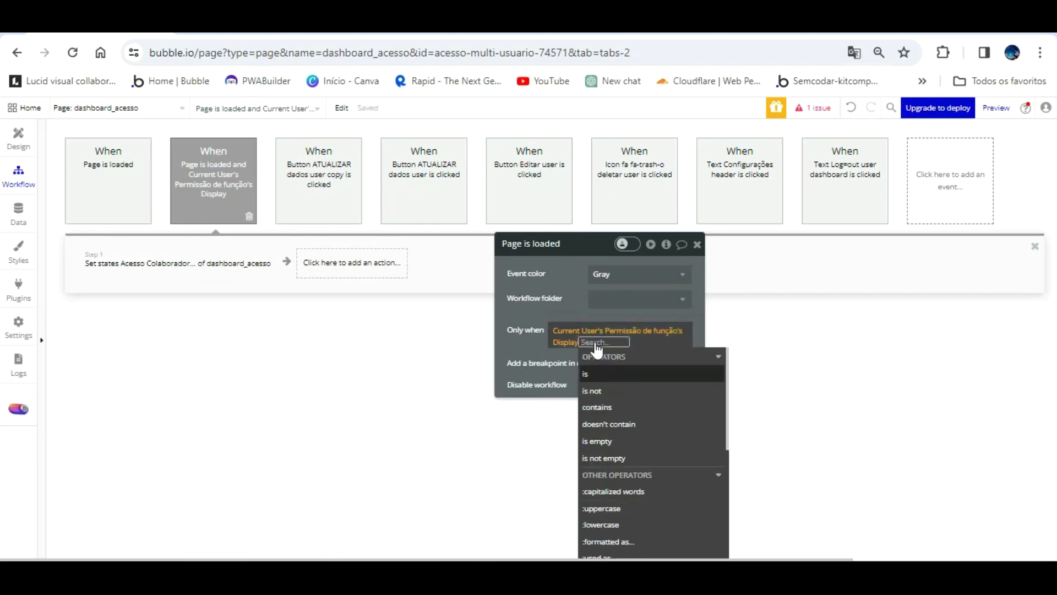
{"action": "left_click", "coordinate": [558, 342]}
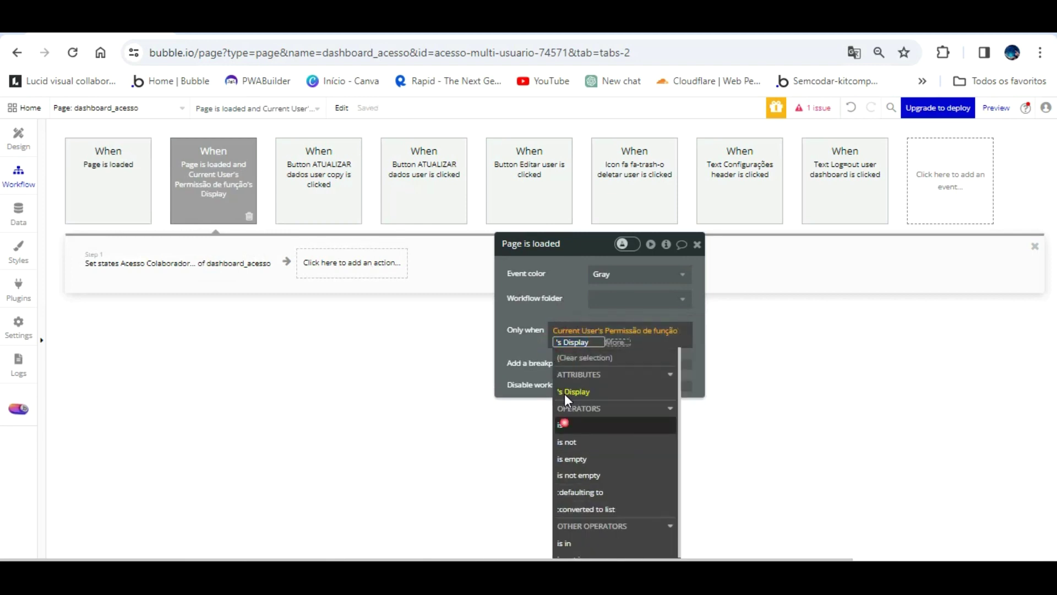
{"action": "left_click", "coordinate": [563, 423]}
{"action": "left_click", "coordinate": [577, 370]}
{"action": "left_click", "coordinate": [469, 316]}
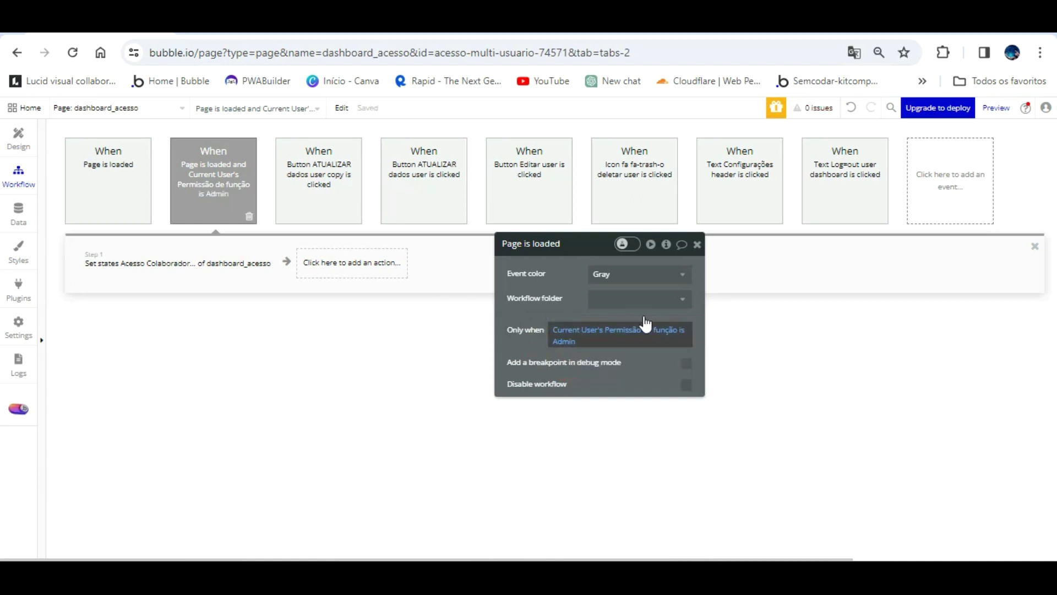
- Review the Set state values of both Page is loaded events
{"action": "left_click", "coordinate": [188, 263]}
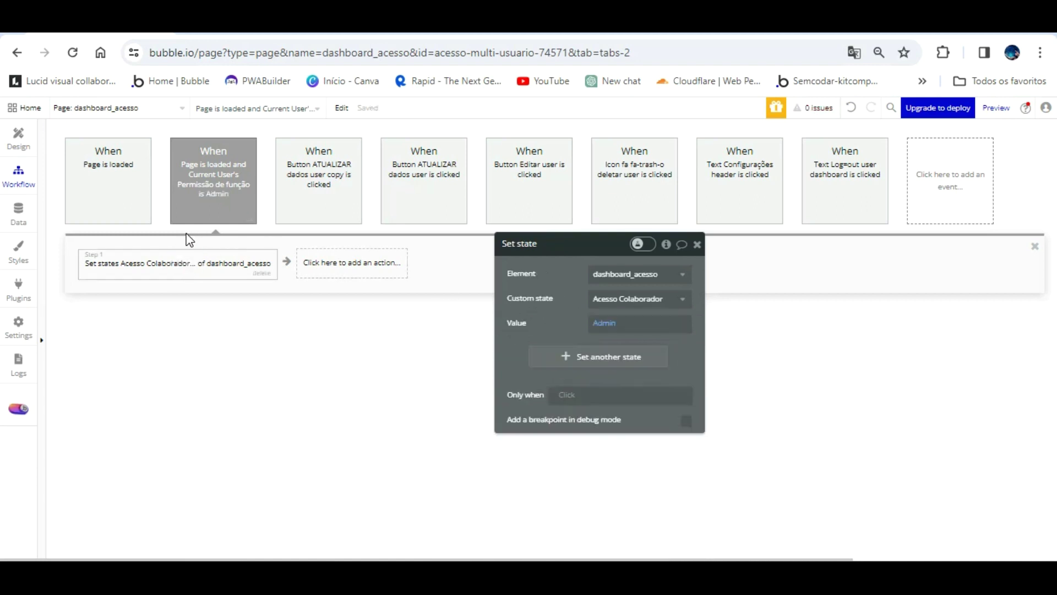
{"action": "left_click", "coordinate": [122, 190]}
{"action": "left_click", "coordinate": [119, 263]}
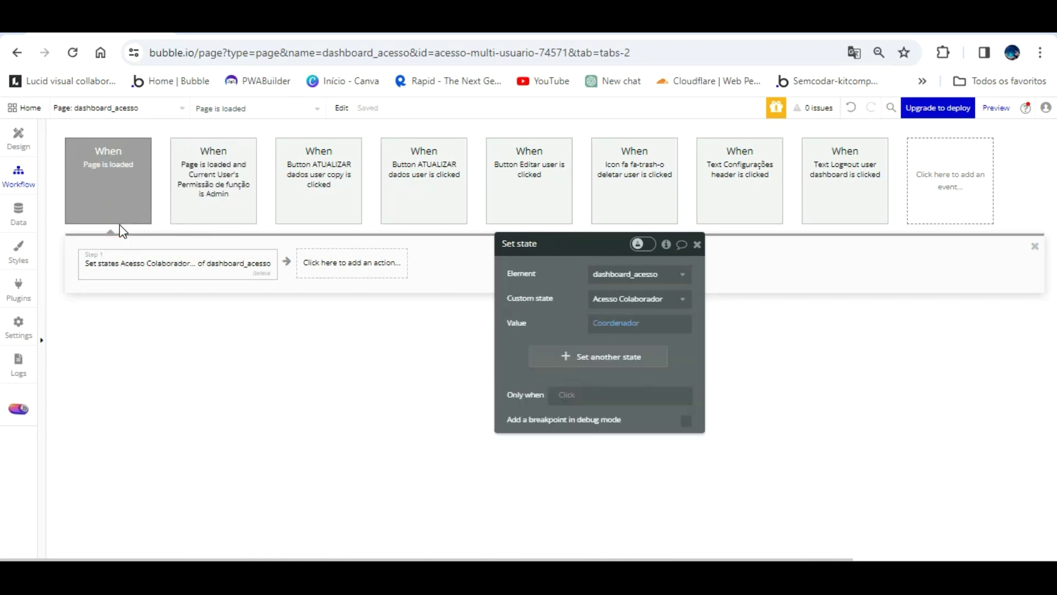
{"action": "left_click", "coordinate": [208, 180]}
{"action": "left_click", "coordinate": [216, 263]}
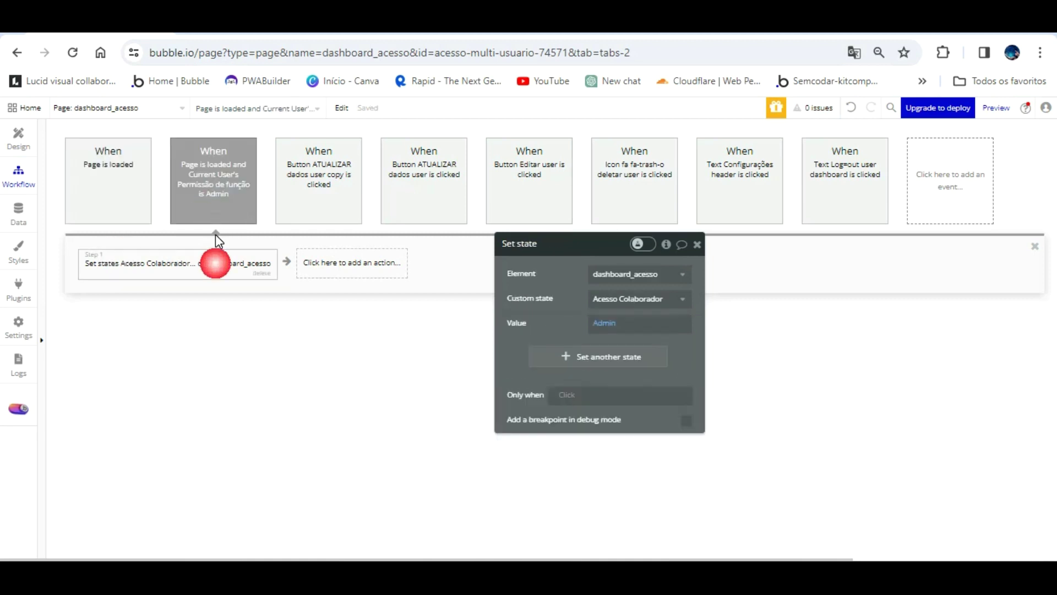
{"action": "left_click", "coordinate": [79, 165]}
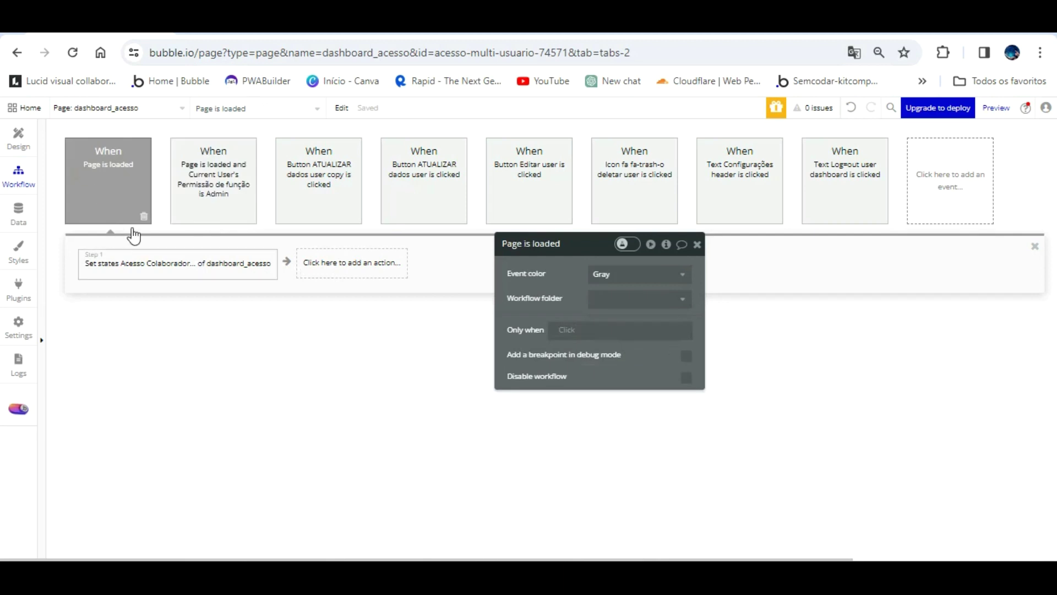
{"action": "left_click", "coordinate": [203, 187]}
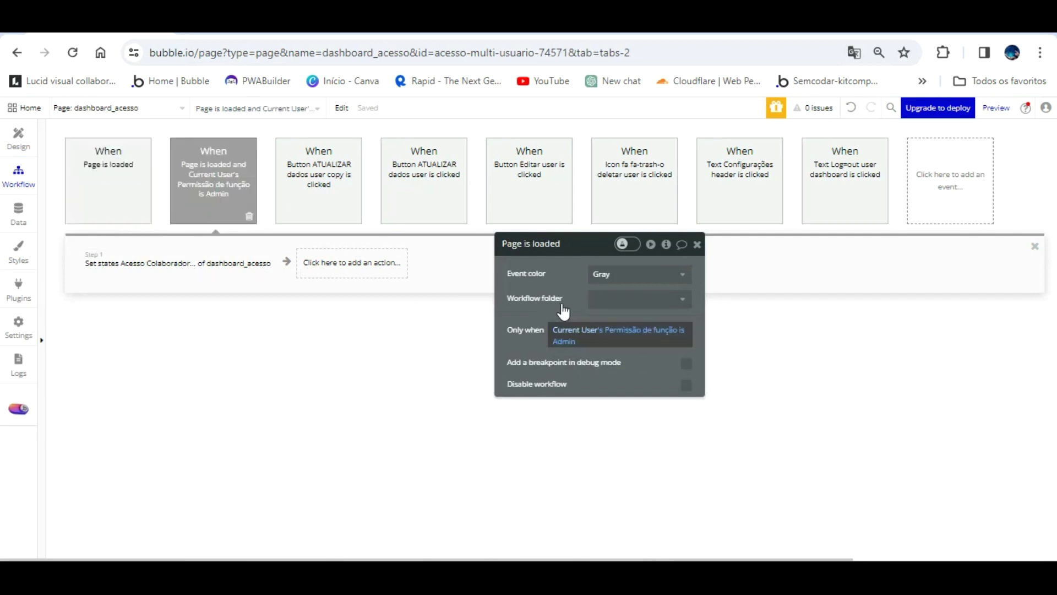
- Paste the Admin condition into the other event and switch its role to Coordenador
{"action": "right_click", "coordinate": [562, 330]}
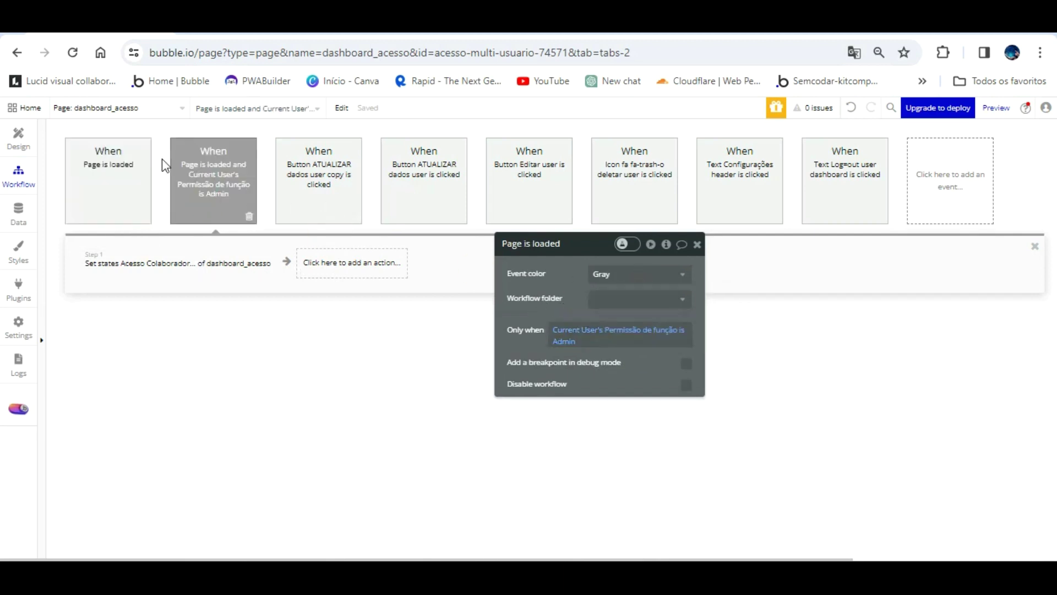
{"action": "left_click", "coordinate": [123, 154]}
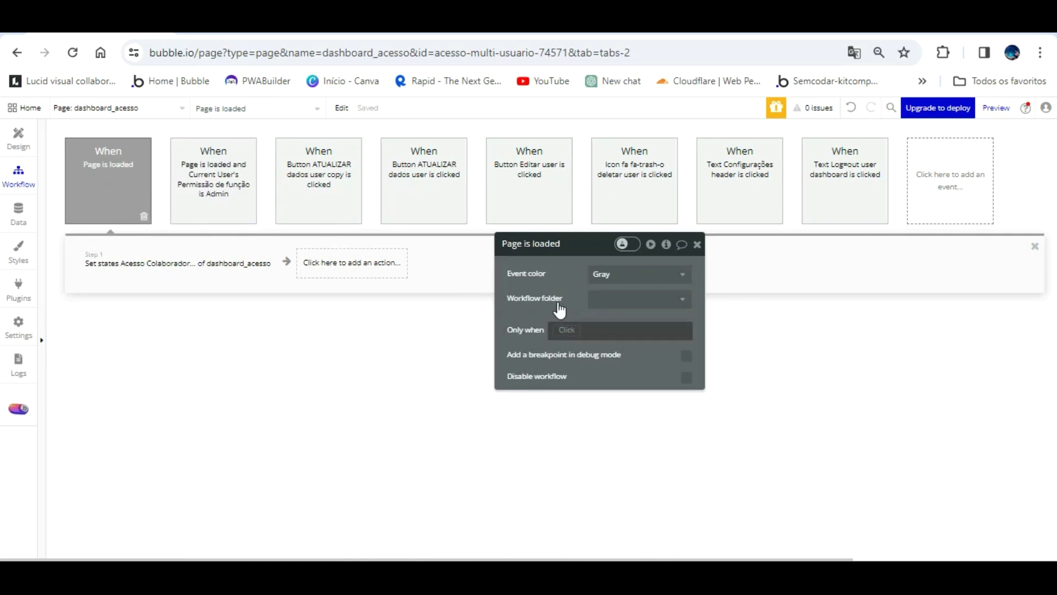
{"action": "right_click", "coordinate": [559, 327]}
{"action": "left_click", "coordinate": [633, 311]}
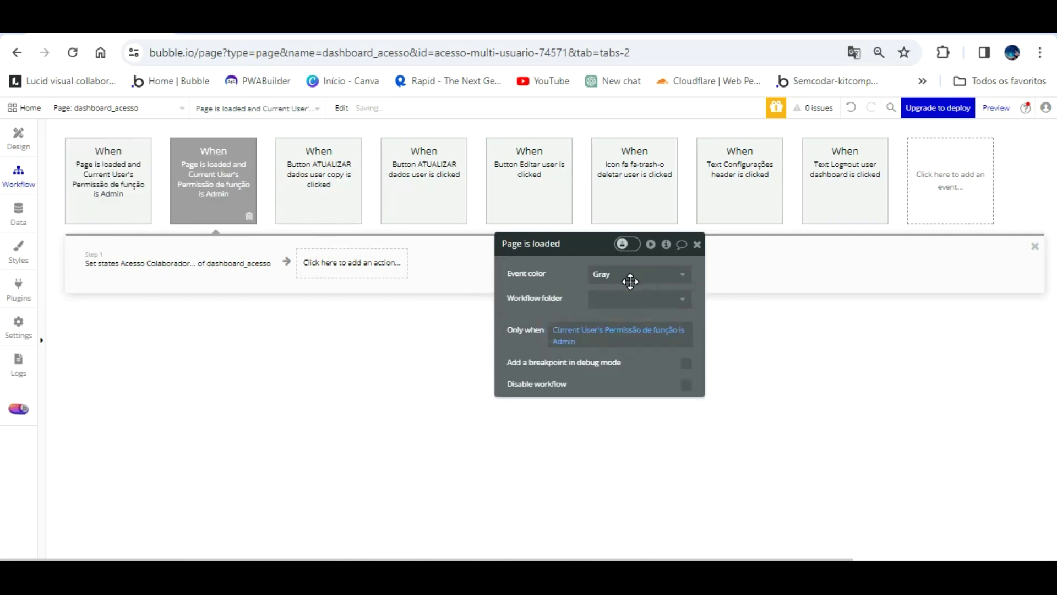
{"action": "left_click", "coordinate": [567, 342]}
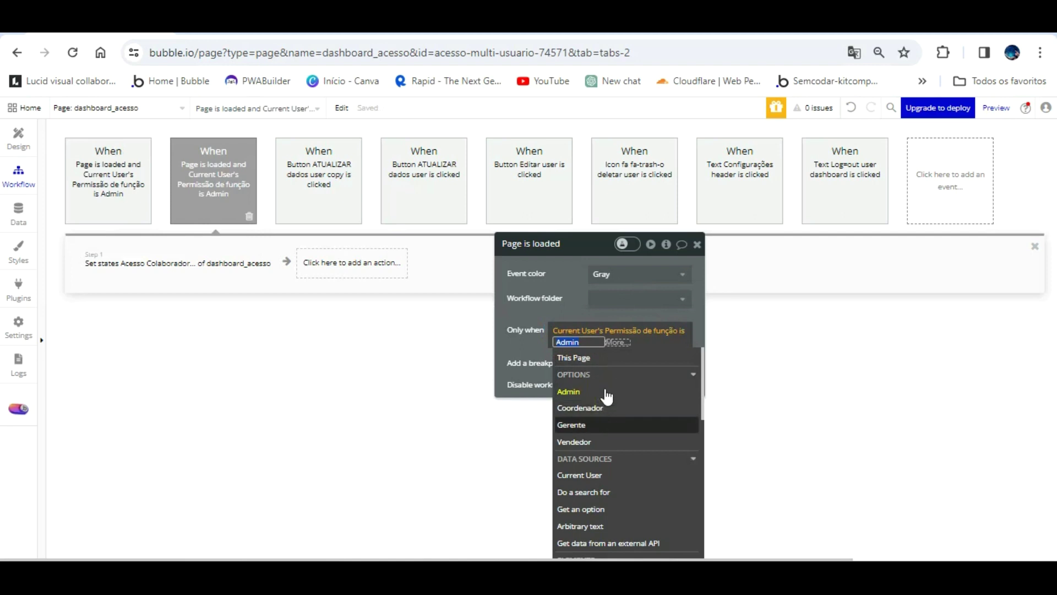
{"action": "left_click", "coordinate": [605, 406]}
{"action": "left_click", "coordinate": [470, 374]}
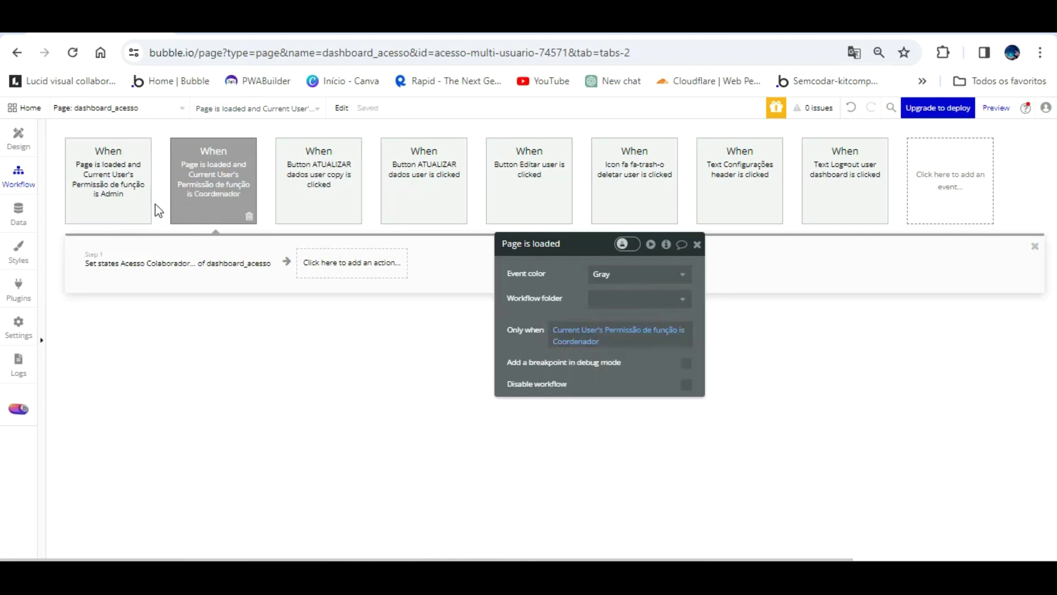
{"action": "left_click", "coordinate": [165, 259]}
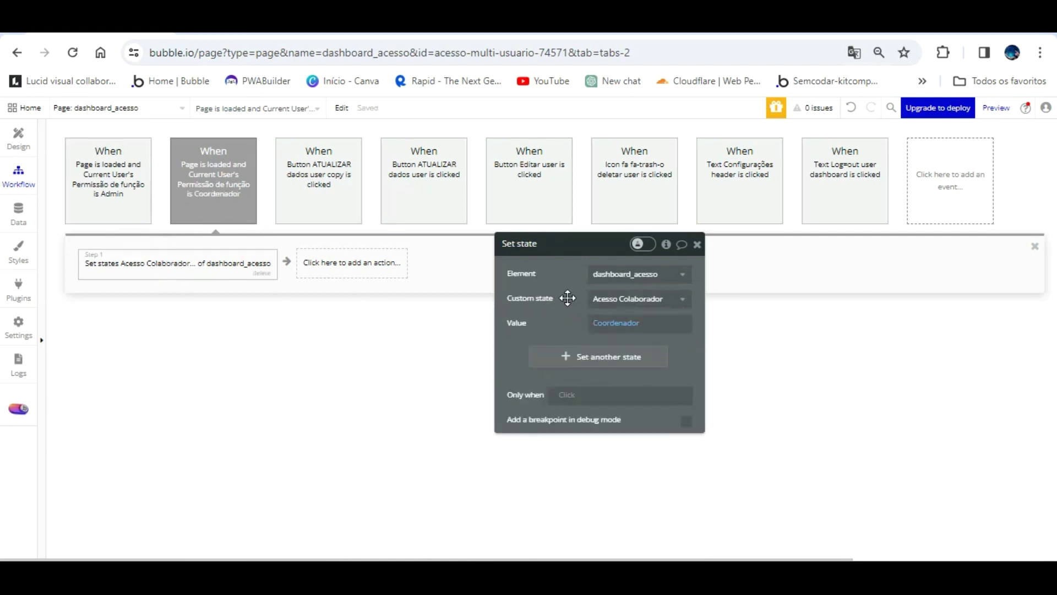
- Duplicate the Coordenador event as a Gerente one: Only when Gerente, state value 'Gerente'
{"action": "left_click", "coordinate": [230, 172]}
{"action": "right_click", "coordinate": [219, 185]}
{"action": "right_click", "coordinate": [220, 173]}
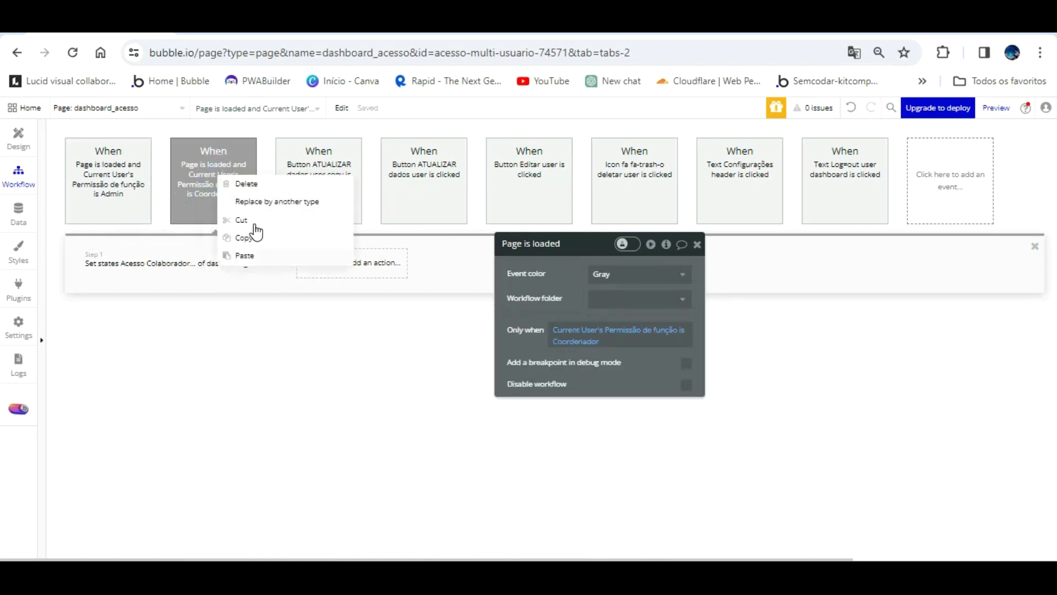
{"action": "left_click", "coordinate": [247, 255]}
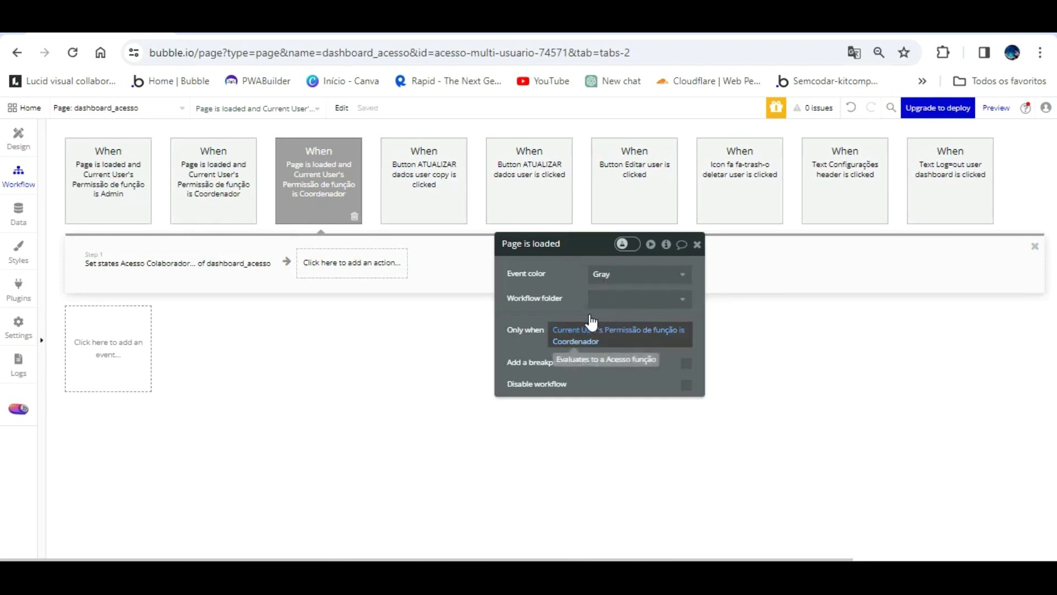
{"action": "left_click", "coordinate": [575, 341]}
{"action": "left_click", "coordinate": [584, 425]}
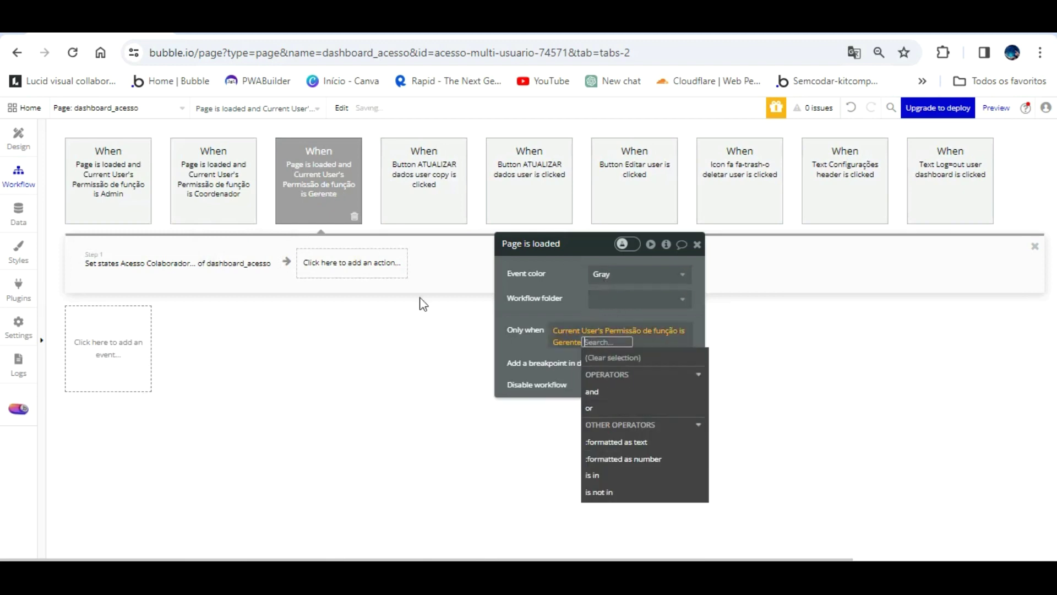
{"action": "left_click", "coordinate": [253, 263]}
{"action": "left_click", "coordinate": [600, 322]}
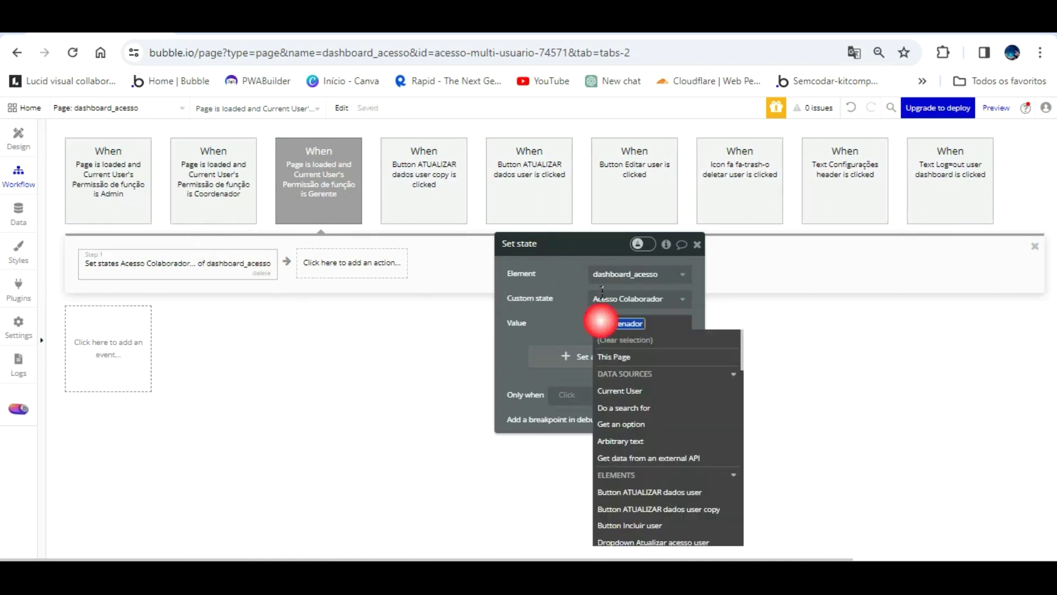
{"action": "type", "text": "Ger"}
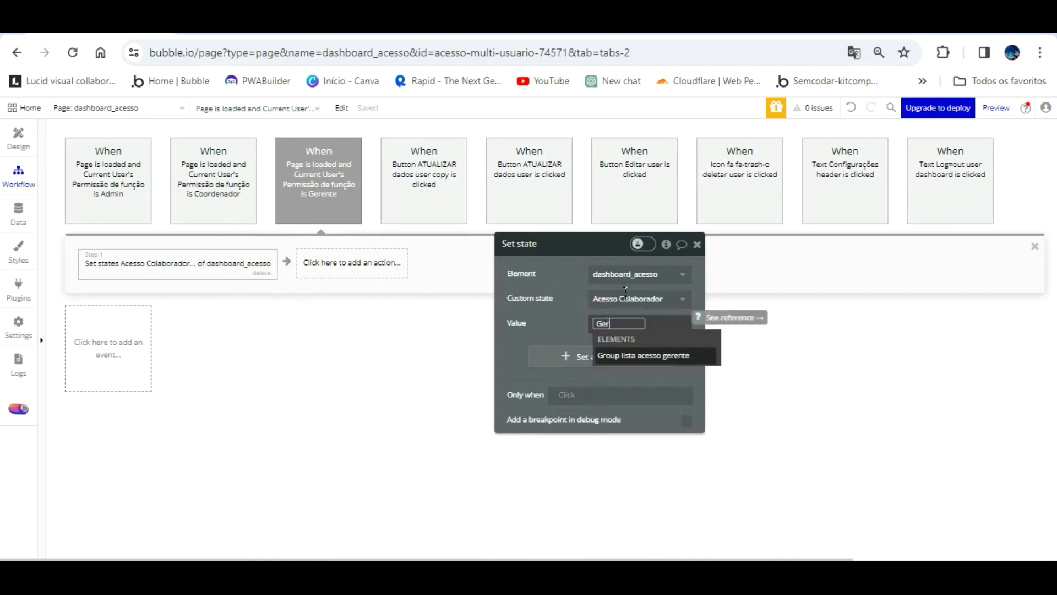
{"action": "type", "text": "ente"}
{"action": "left_click", "coordinate": [577, 312]}
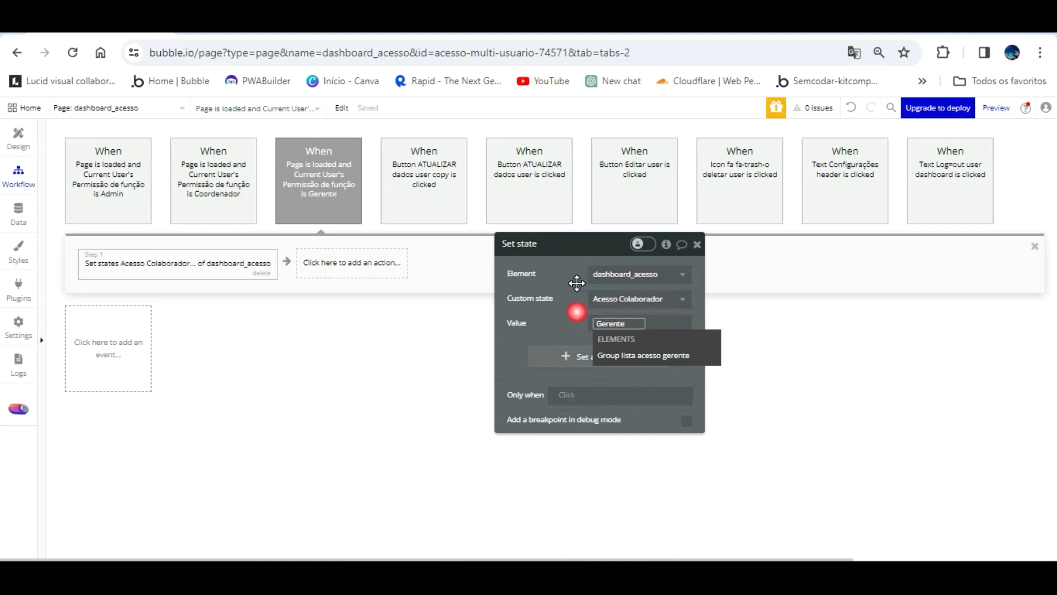
- Paste another copy of the Coordenador page-load event
{"action": "left_click", "coordinate": [337, 156]}
{"action": "right_click", "coordinate": [338, 188]}
{"action": "left_click", "coordinate": [375, 267]}
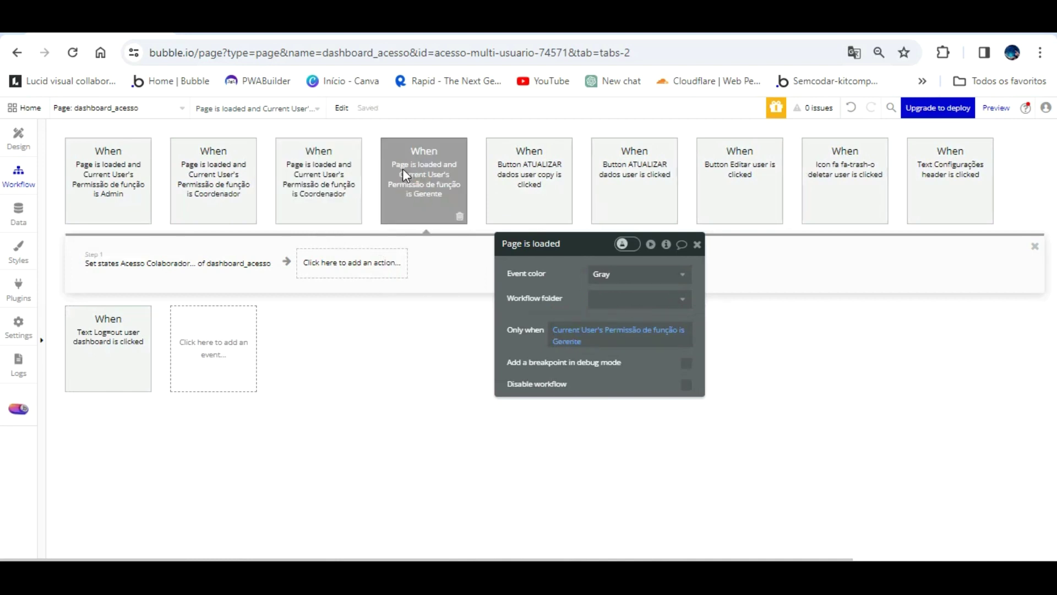
- Set the pasted copy's condition to Gerente and review each event's state value
{"action": "left_click", "coordinate": [339, 161]}
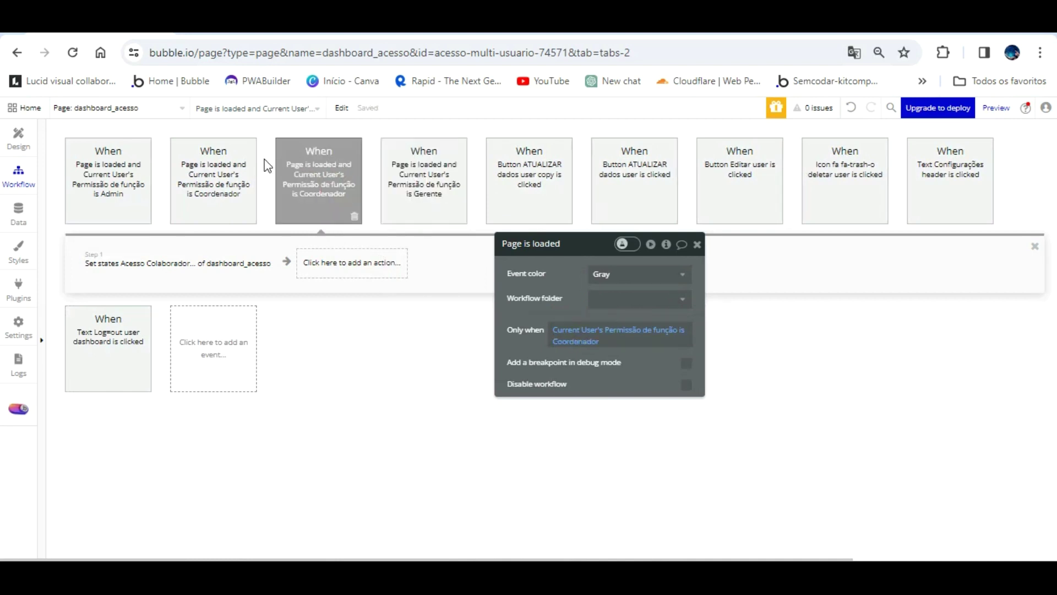
{"action": "left_click", "coordinate": [576, 342]}
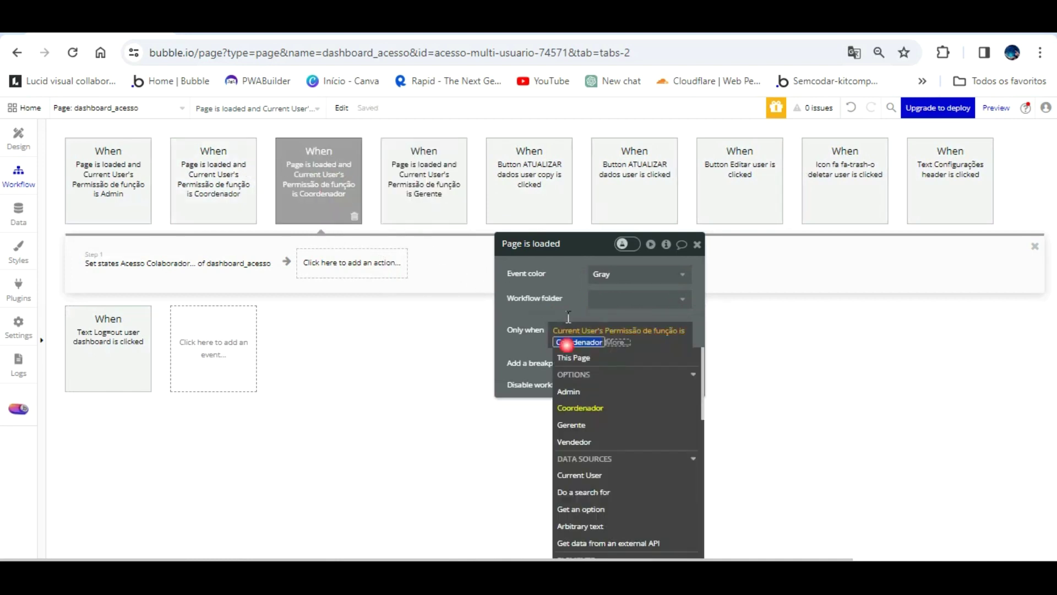
{"action": "left_click", "coordinate": [572, 424]}
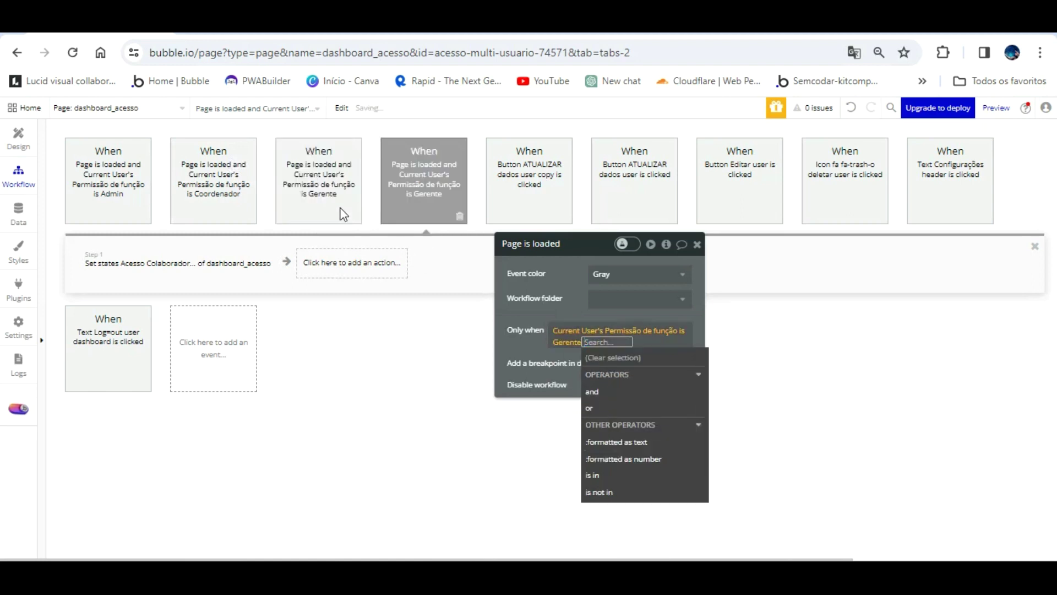
{"action": "left_click", "coordinate": [251, 258]}
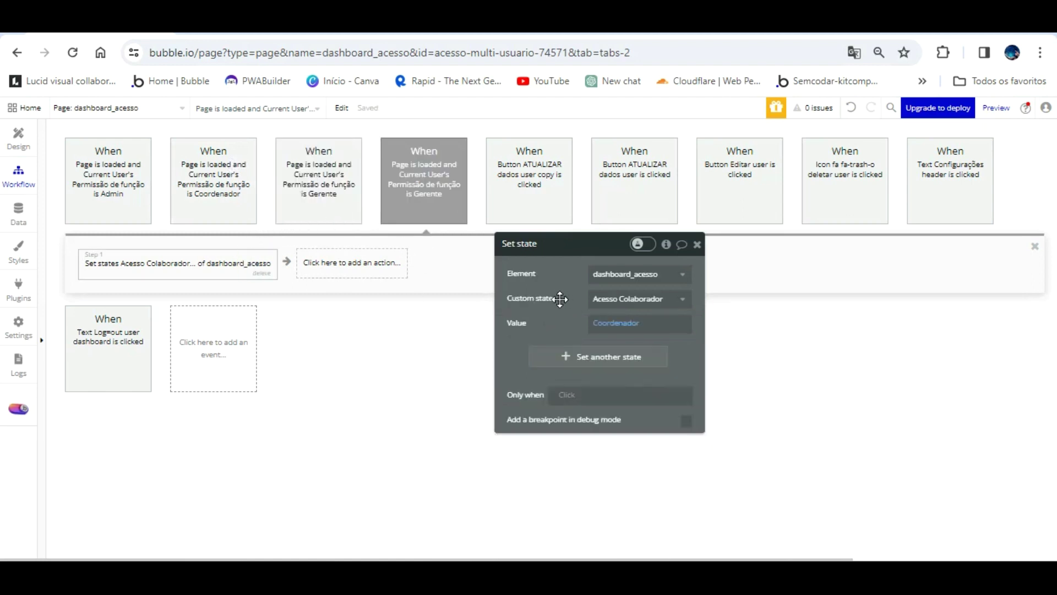
{"action": "left_click", "coordinate": [306, 171]}
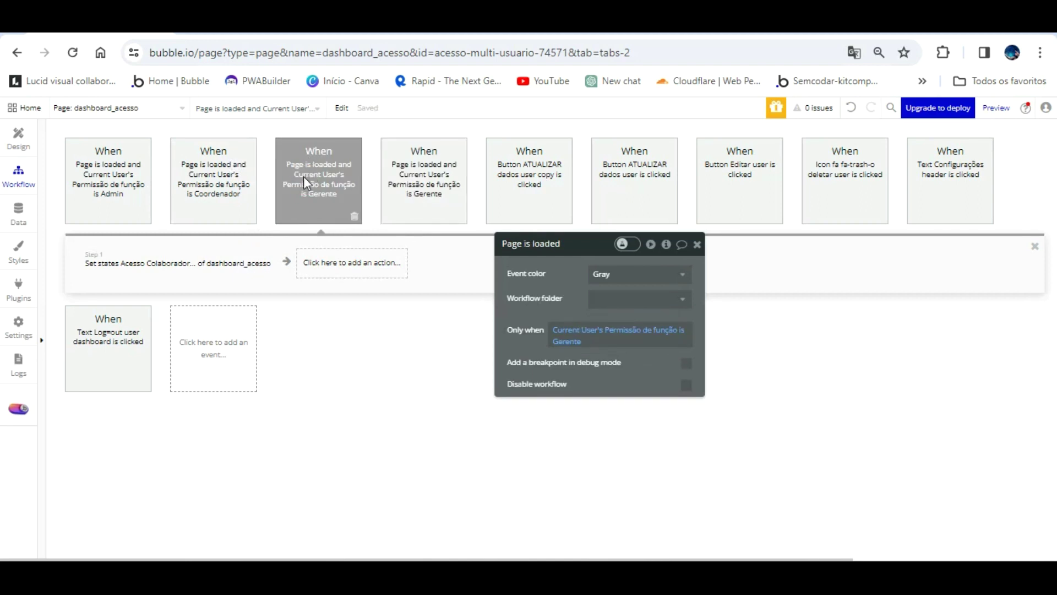
{"action": "left_click", "coordinate": [240, 255]}
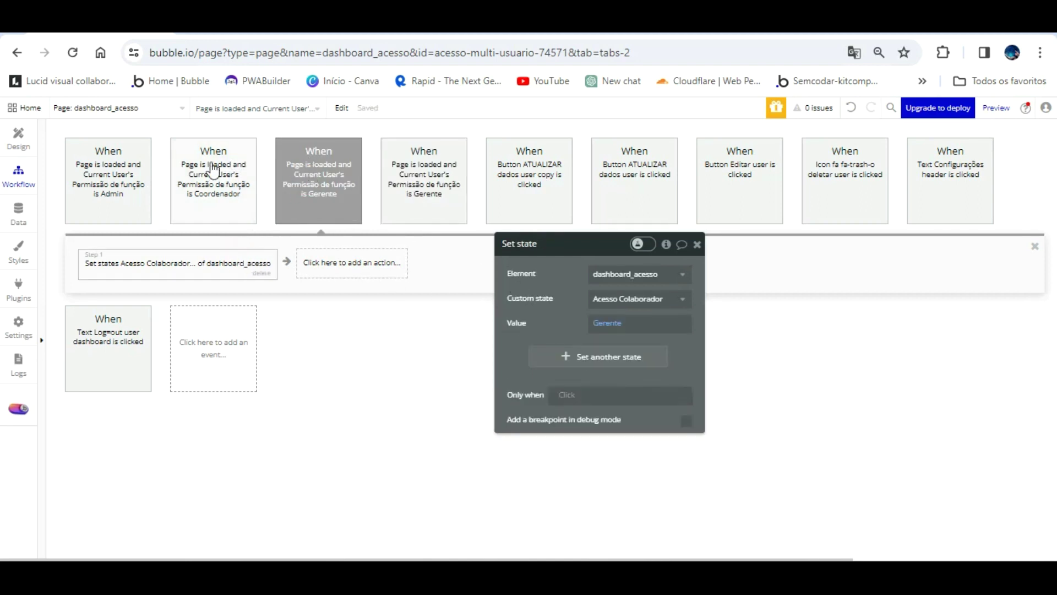
{"action": "left_click", "coordinate": [173, 175]}
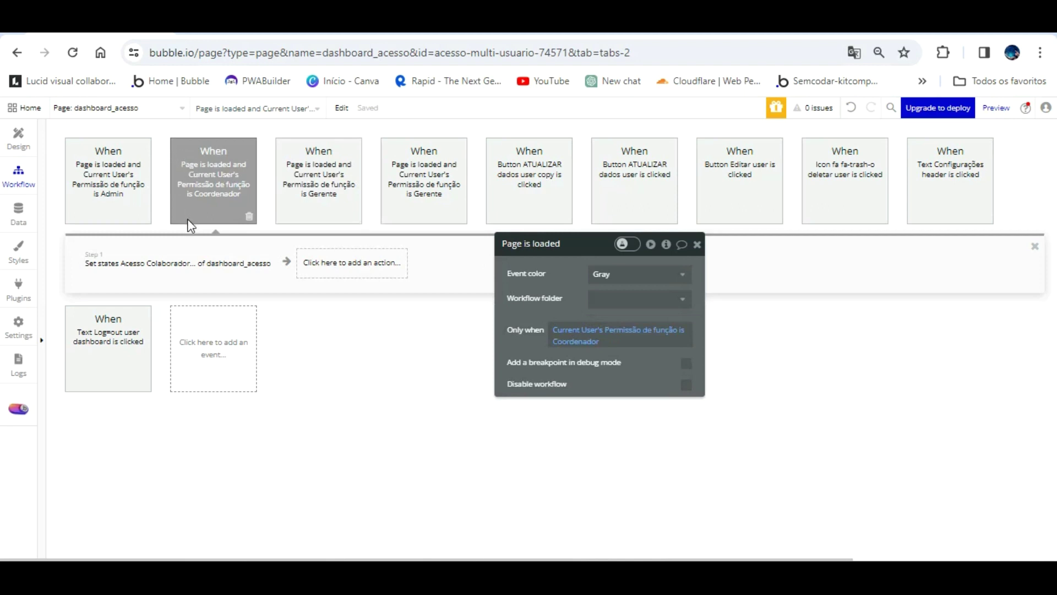
{"action": "left_click", "coordinate": [190, 252]}
{"action": "left_click", "coordinate": [127, 159]}
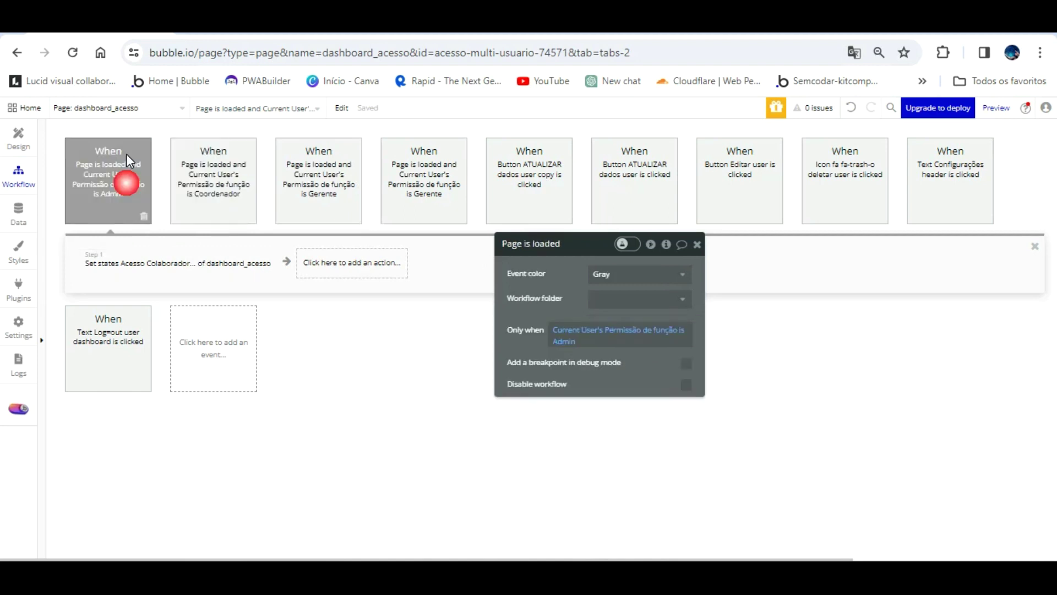
{"action": "left_click", "coordinate": [179, 242]}
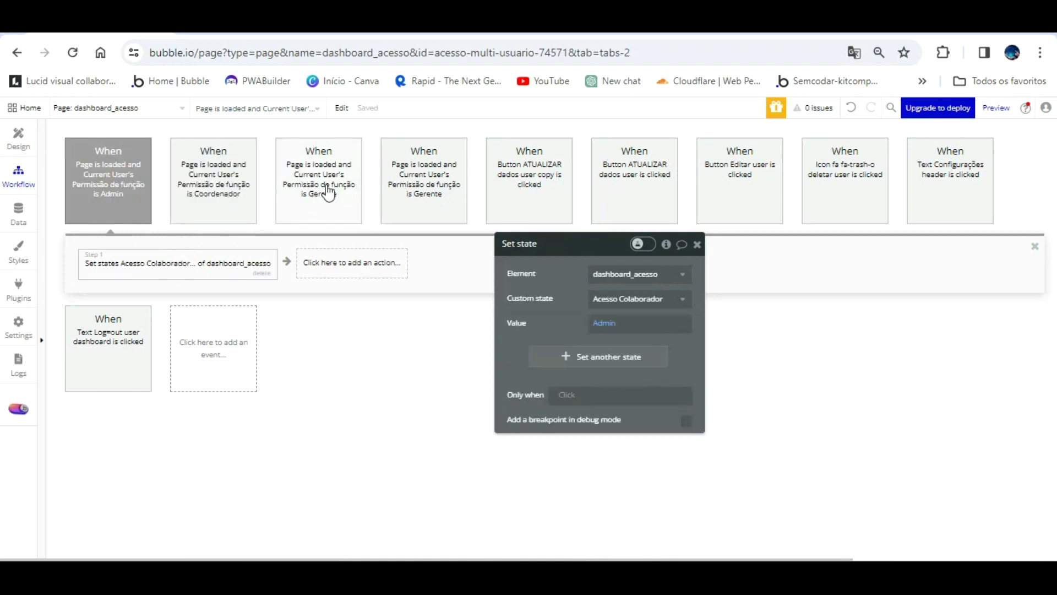
- Make the duplicate Gerente event run for Vendedor, setting Acesso Colaborador to 'Vendedor'
{"action": "left_click", "coordinate": [435, 164]}
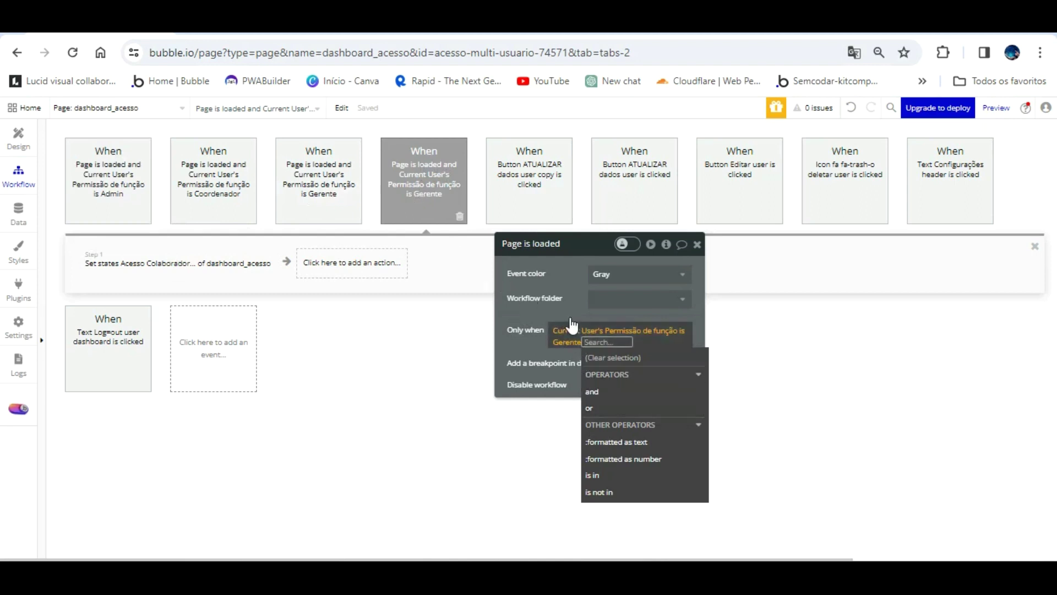
{"action": "left_click", "coordinate": [567, 342]}
{"action": "left_click", "coordinate": [584, 441]}
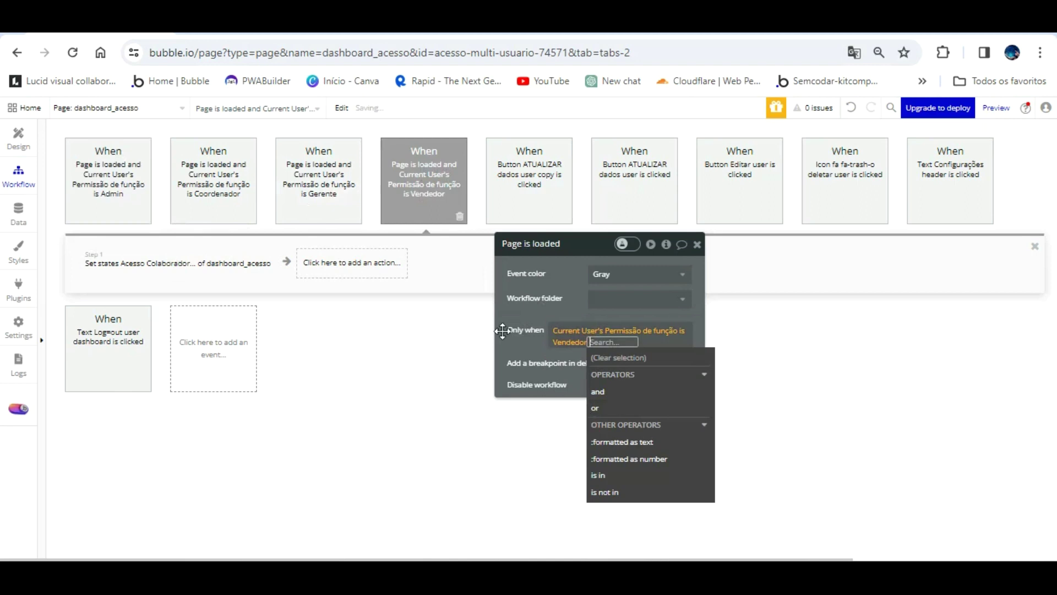
{"action": "left_click", "coordinate": [241, 258]}
{"action": "left_click", "coordinate": [600, 322]}
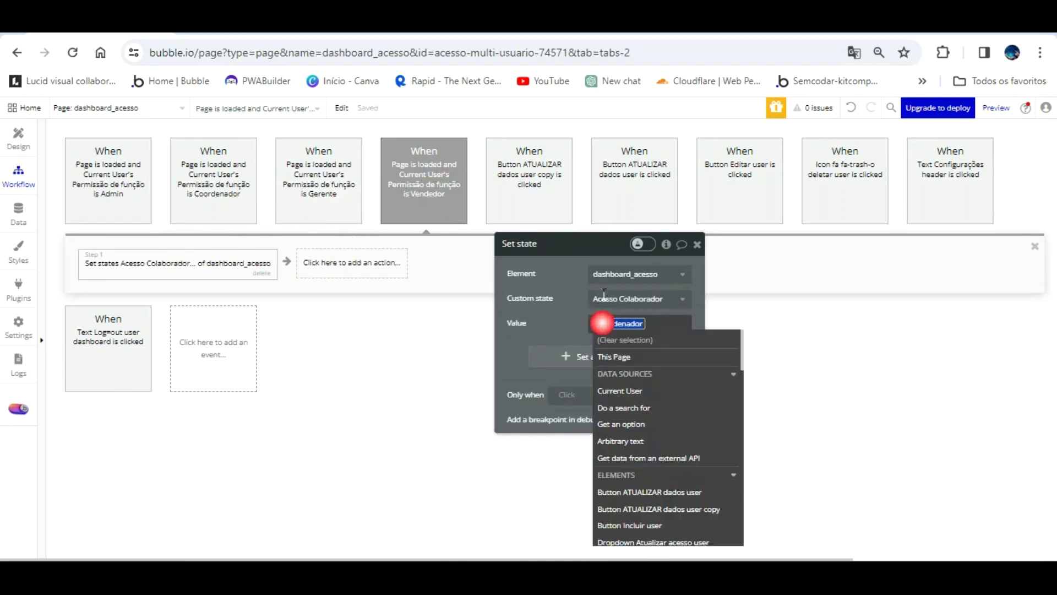
{"action": "type", "text": "Vendedor"}
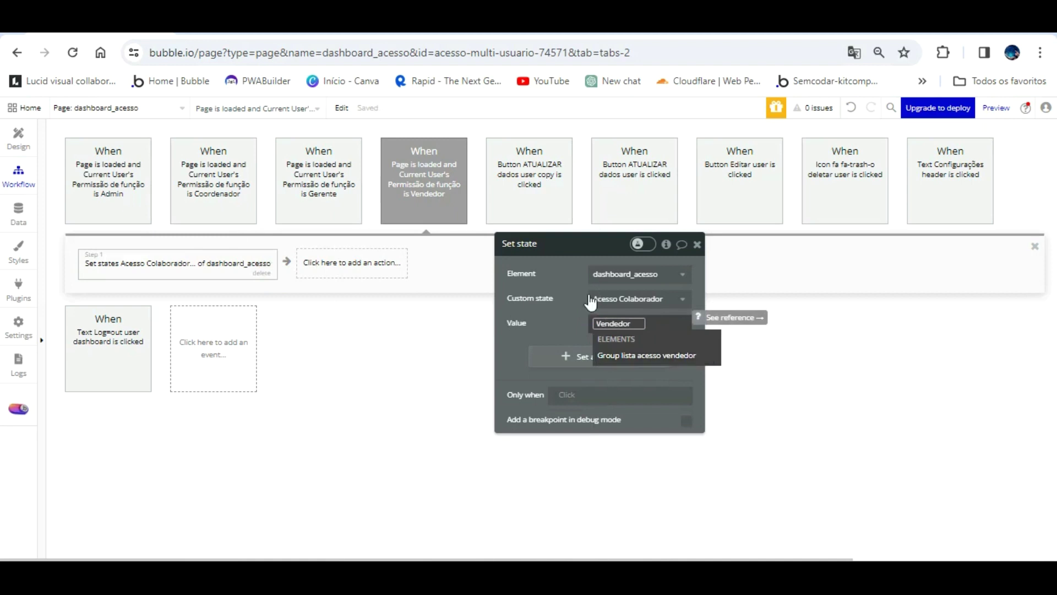
{"action": "left_click", "coordinate": [572, 317]}
{"action": "left_click", "coordinate": [19, 138]}
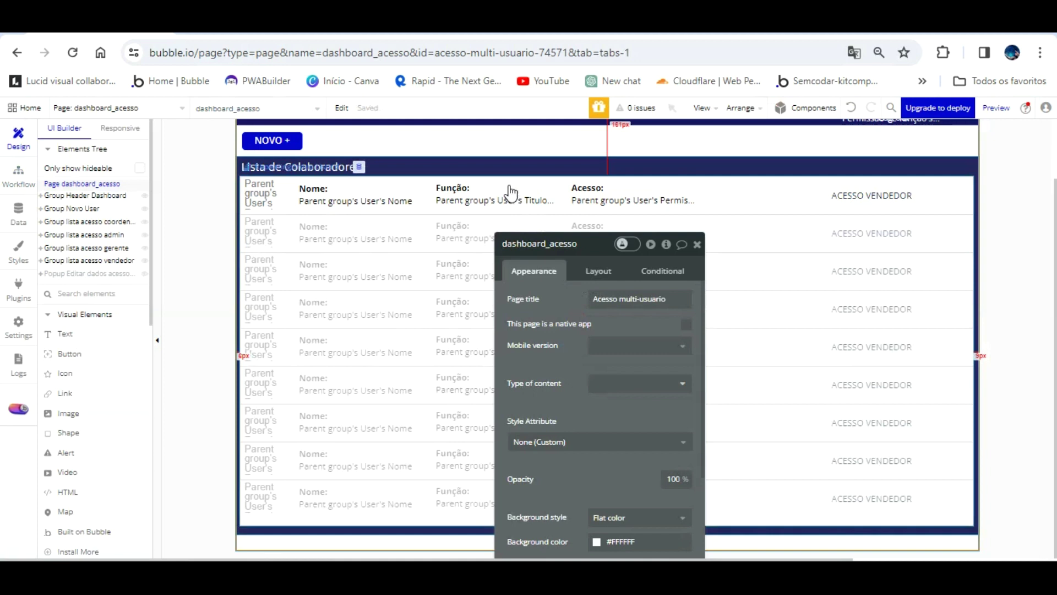
- Make Group lista acesso coordenador hidden when the page loads
{"action": "left_click", "coordinate": [90, 221]}
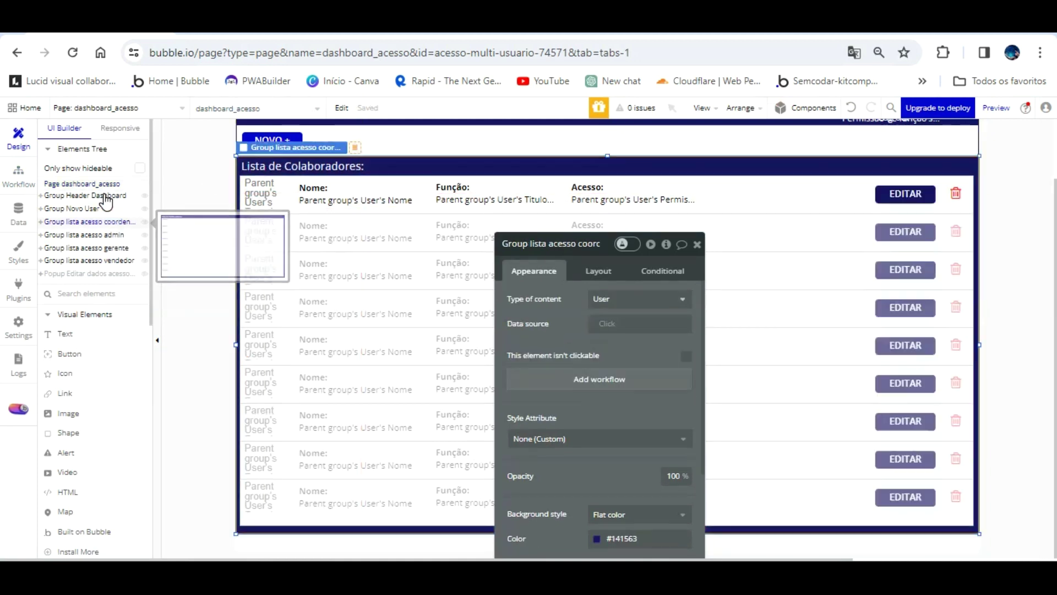
{"action": "left_click", "coordinate": [662, 270]}
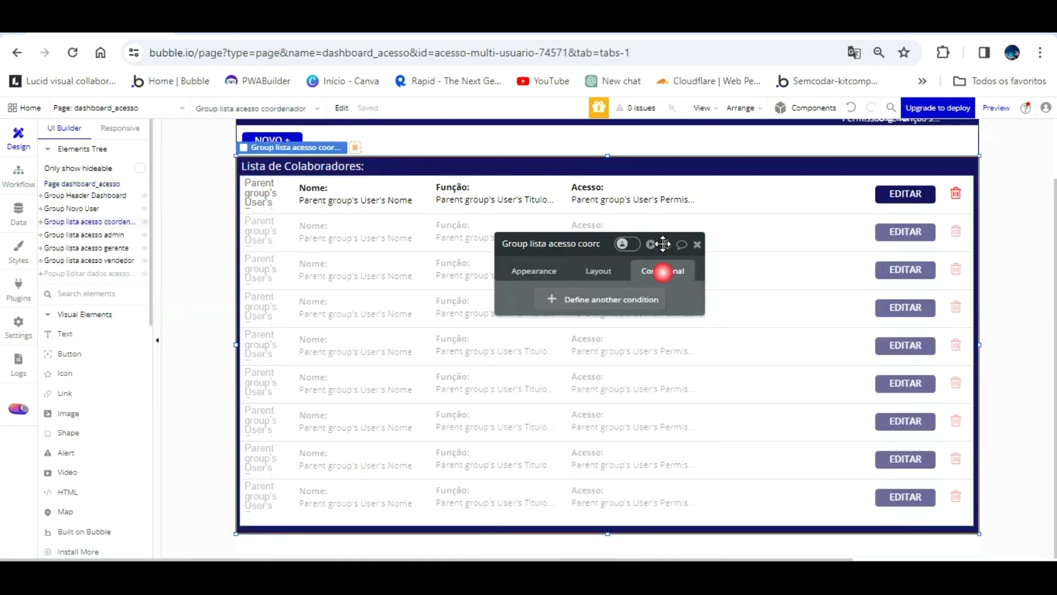
{"action": "left_click", "coordinate": [598, 270]}
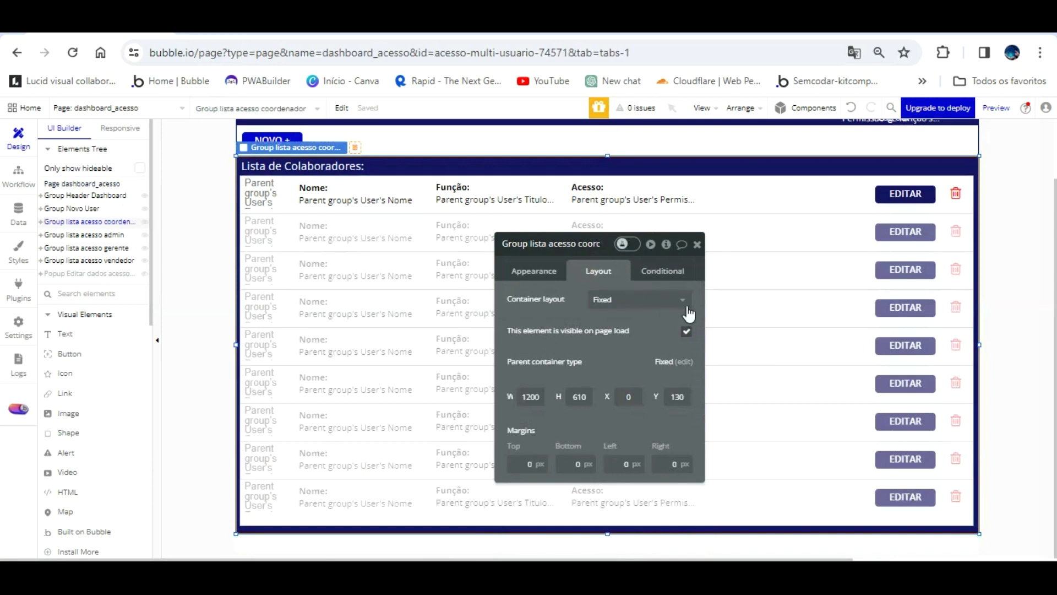
{"action": "left_click", "coordinate": [686, 331]}
- Add a condition on Current User's Permissão de função, then clear that broken expression
{"action": "left_click", "coordinate": [663, 270]}
{"action": "left_click", "coordinate": [599, 297]}
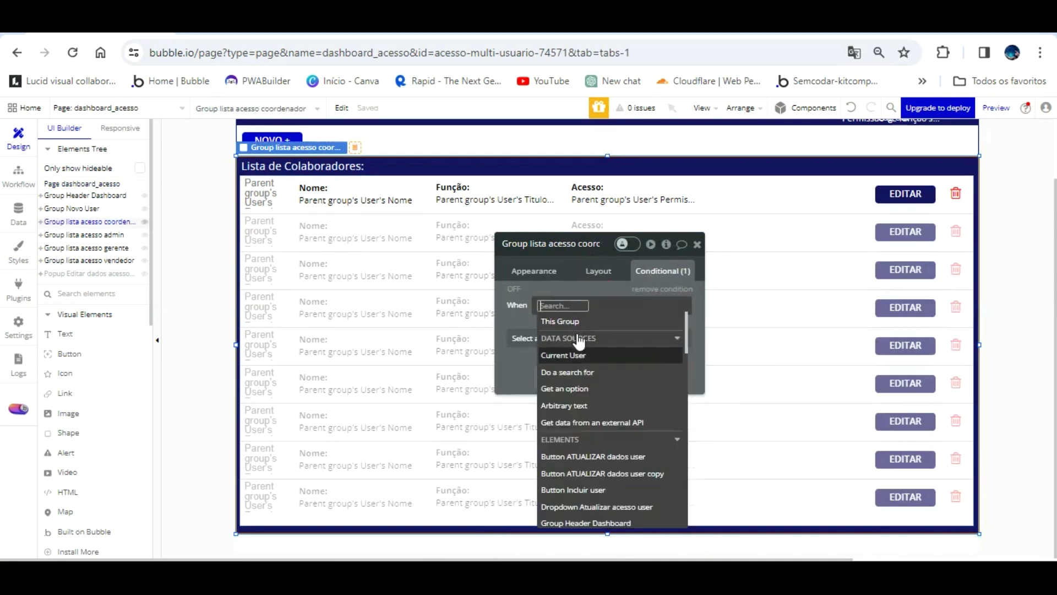
{"action": "left_click", "coordinate": [577, 354]}
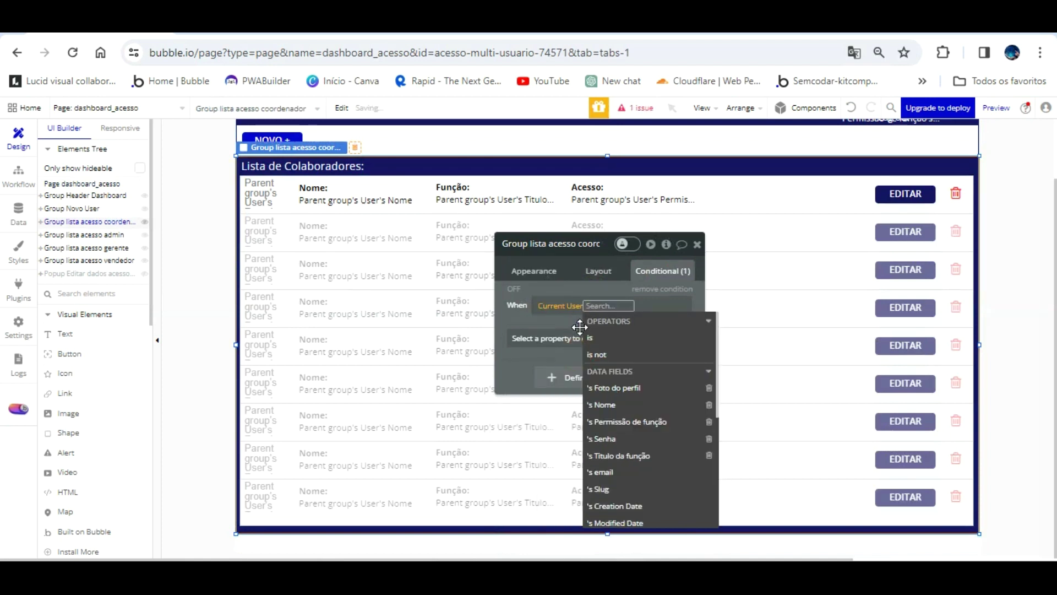
{"action": "left_click", "coordinate": [649, 422]}
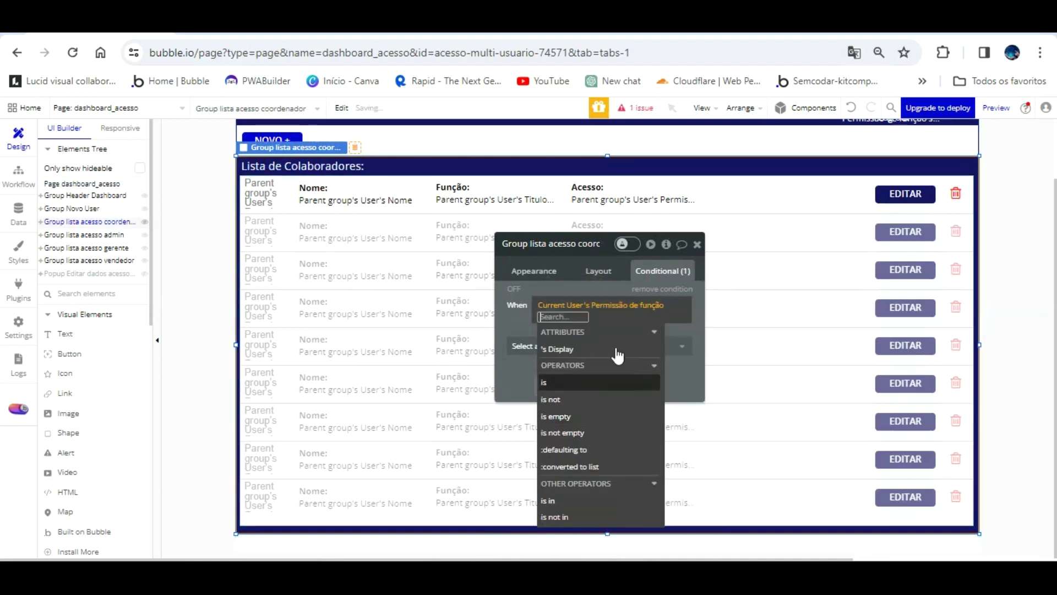
{"action": "left_click", "coordinate": [589, 348]}
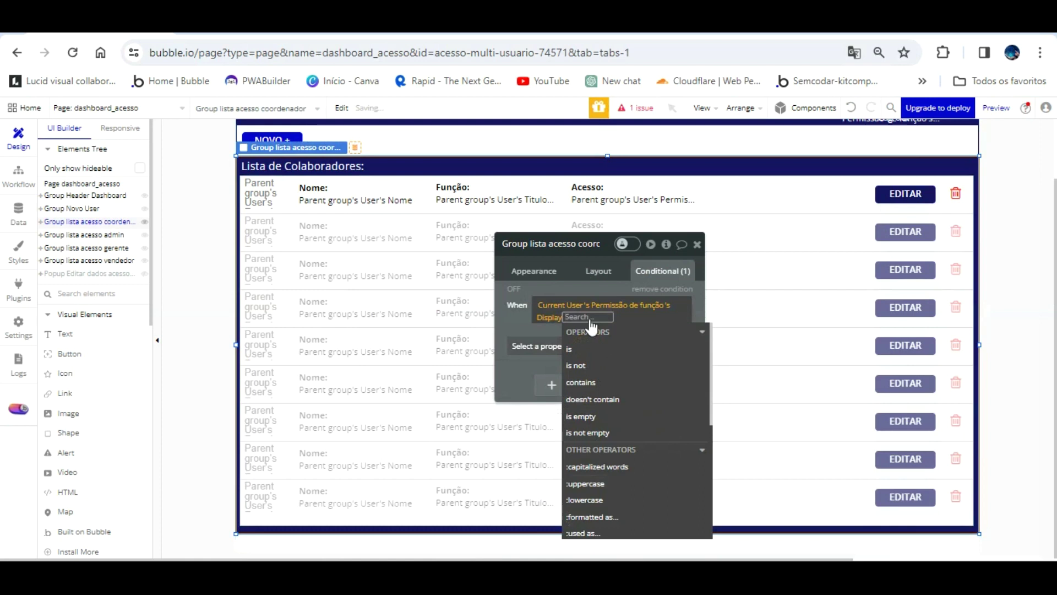
{"action": "left_click", "coordinate": [568, 288]}
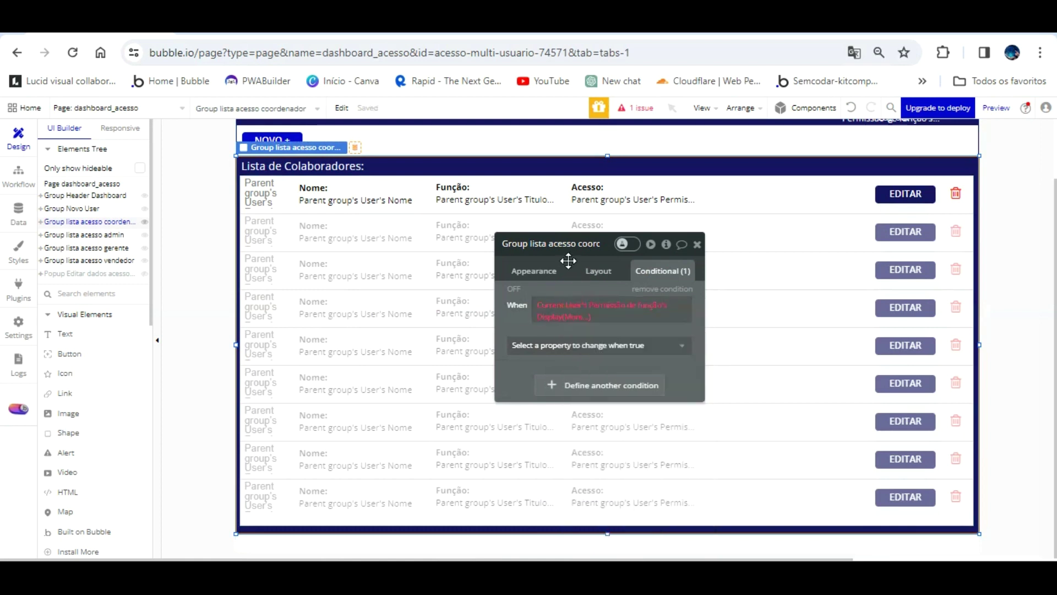
{"action": "left_click", "coordinate": [582, 306]}
{"action": "left_click", "coordinate": [650, 286]}
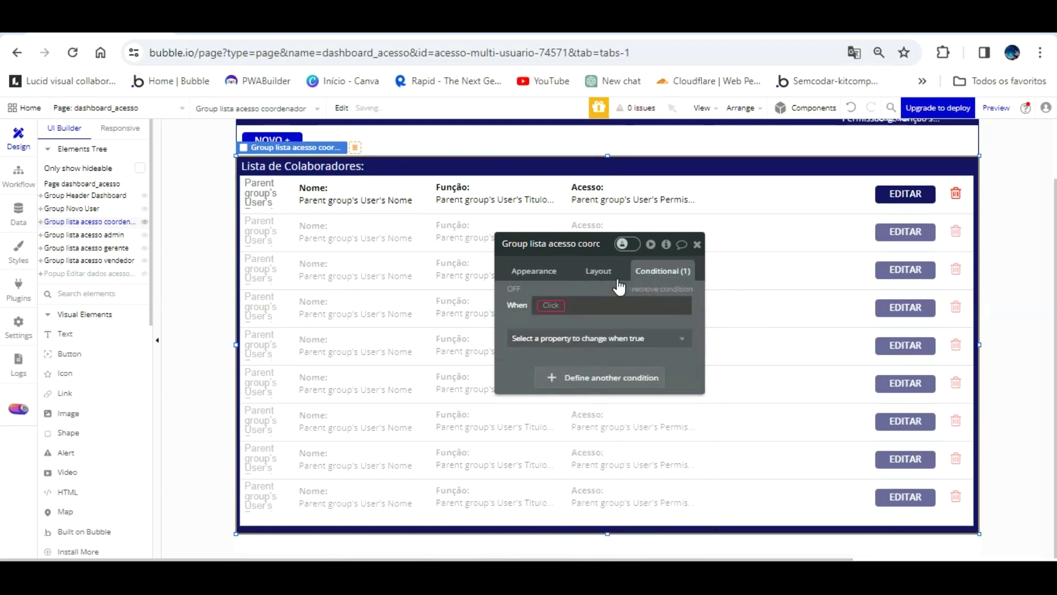
{"action": "left_click", "coordinate": [550, 305]}
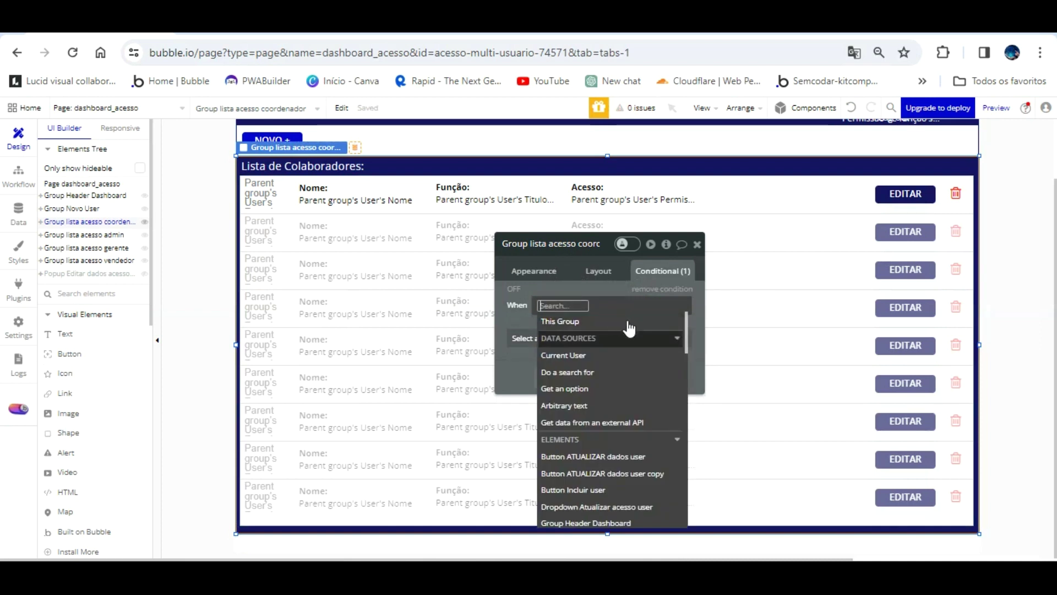
{"action": "scroll", "coordinate": [623, 364], "scroll_direction": "down", "scroll_amount": 10}
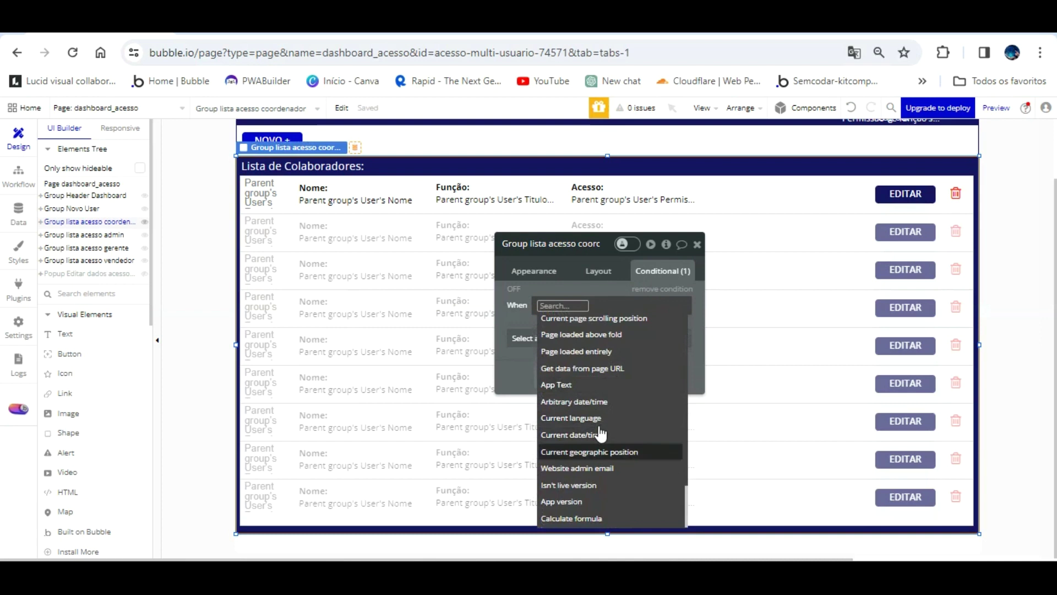
{"action": "scroll", "coordinate": [601, 435], "scroll_direction": "up", "scroll_amount": 3}
{"action": "scroll", "coordinate": [600, 434], "scroll_direction": "up", "scroll_amount": 5}
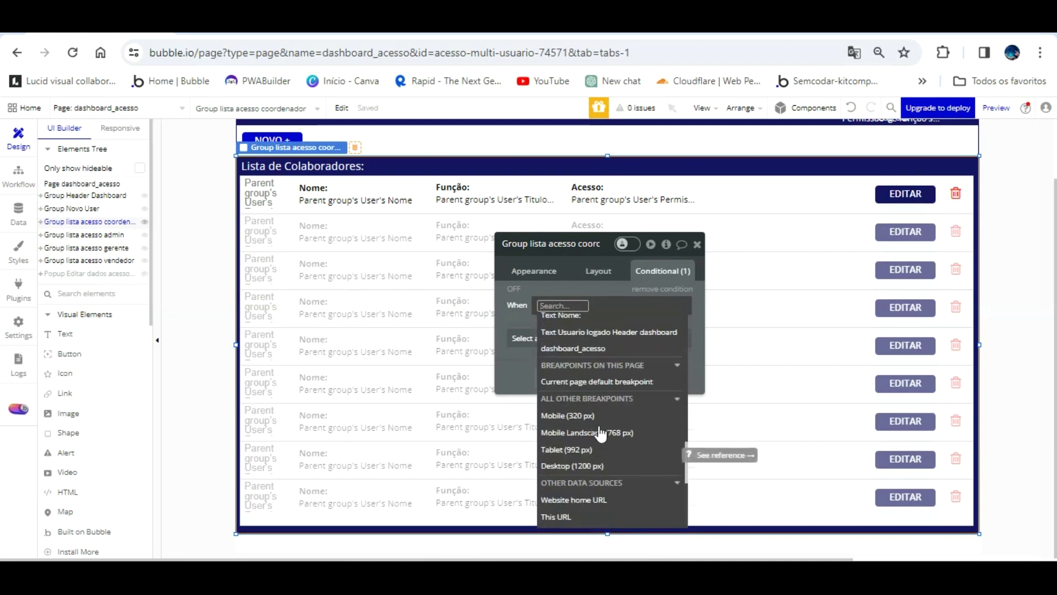
- Set the condition to dashboard_acesso's Acesso Colaborador is Admin, making the element visible
{"action": "left_click", "coordinate": [602, 351]}
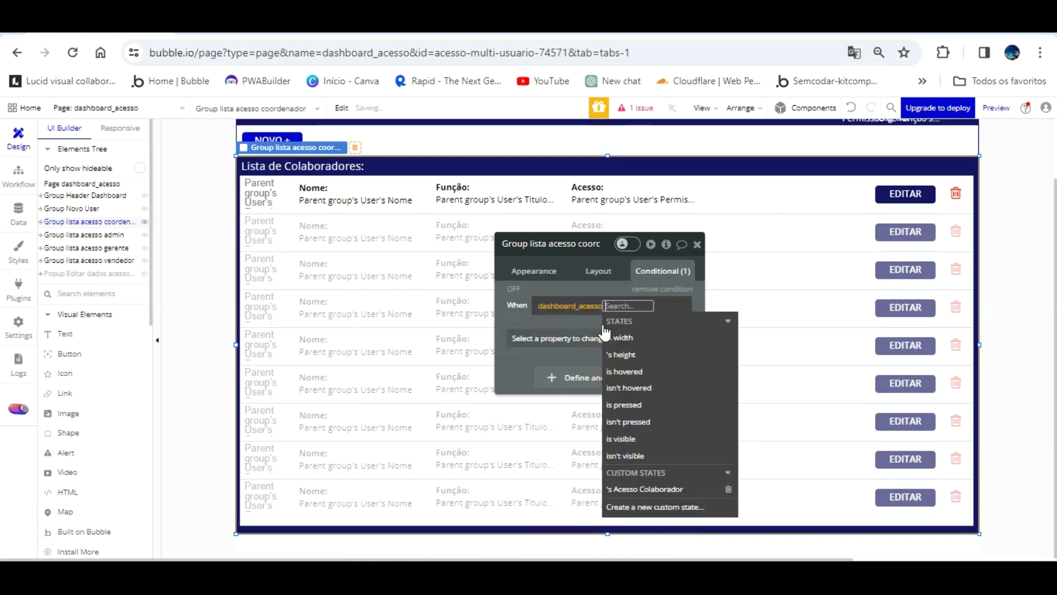
{"action": "left_click", "coordinate": [682, 489]}
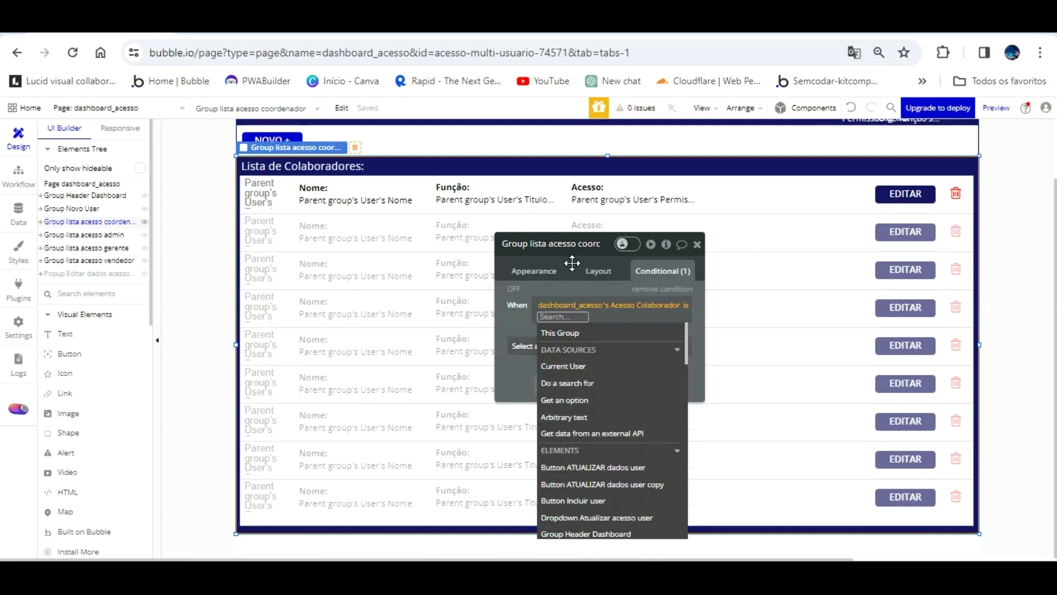
{"action": "type", "text": "Admin"}
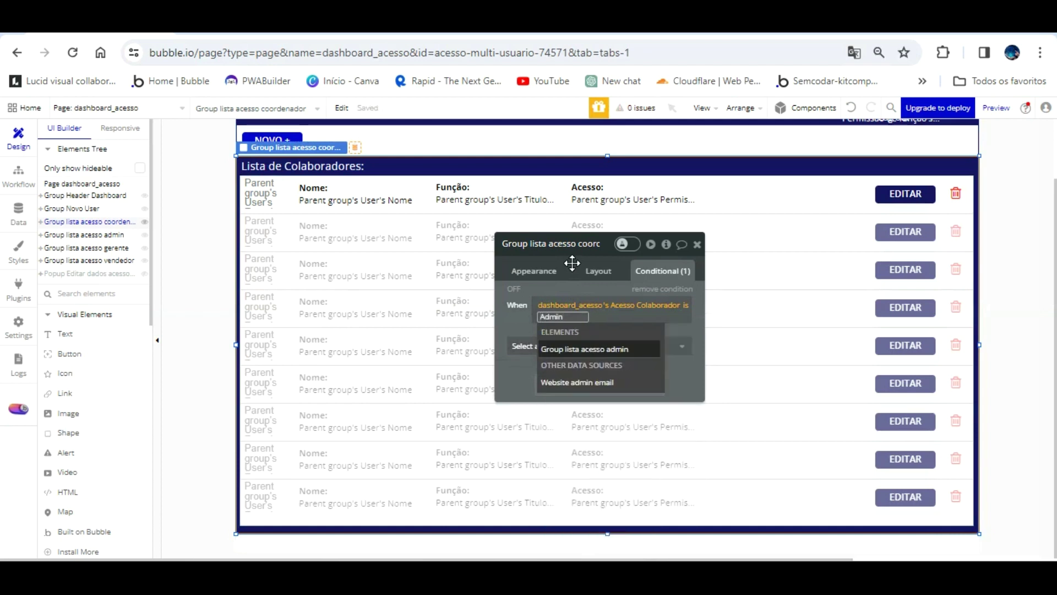
{"action": "left_click", "coordinate": [533, 319]}
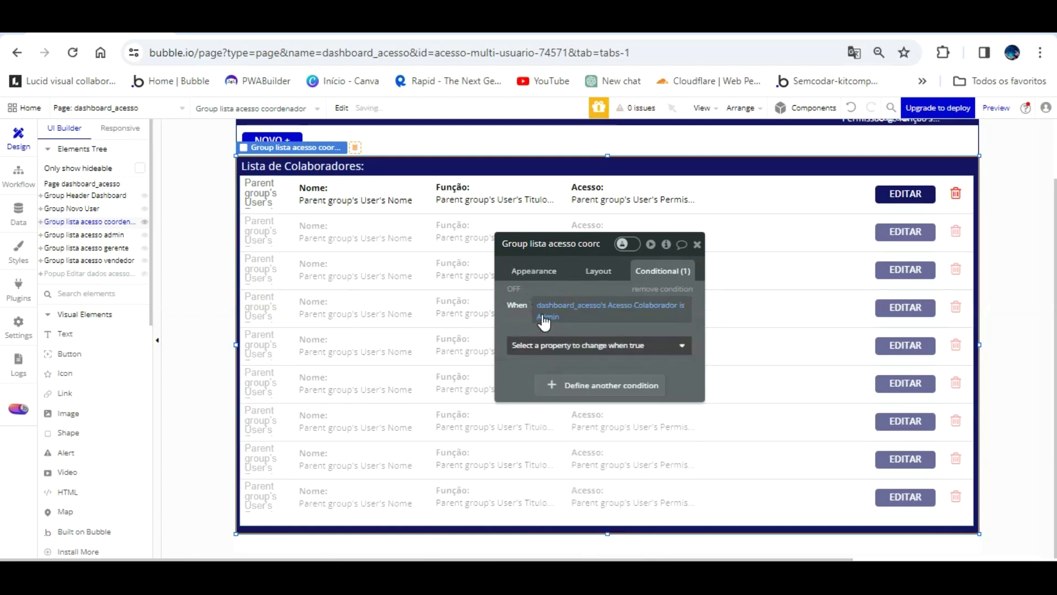
{"action": "left_click", "coordinate": [540, 345]}
{"action": "left_click", "coordinate": [571, 361]}
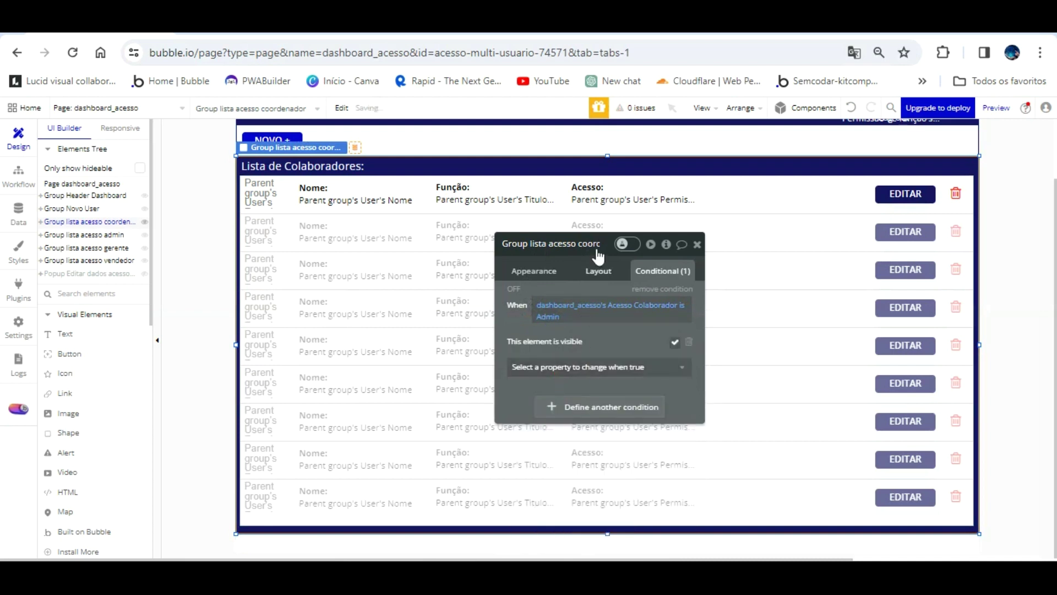
- Change the coordenador group's condition value from Admin to Coordenador and copy the expression
{"action": "left_click", "coordinate": [599, 270]}
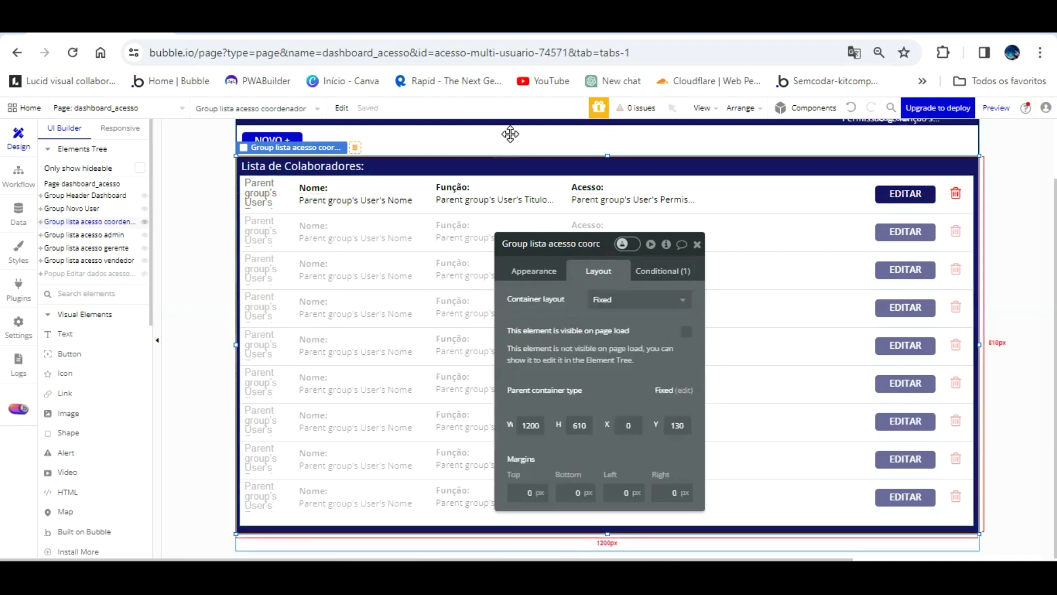
{"action": "left_click", "coordinate": [578, 244]}
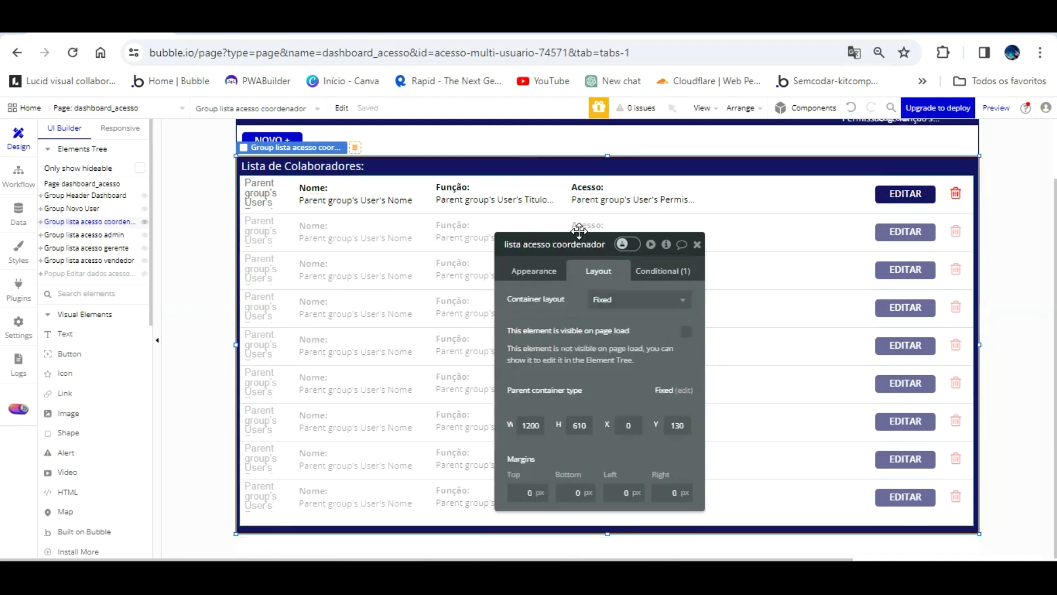
{"action": "left_click", "coordinate": [650, 245]}
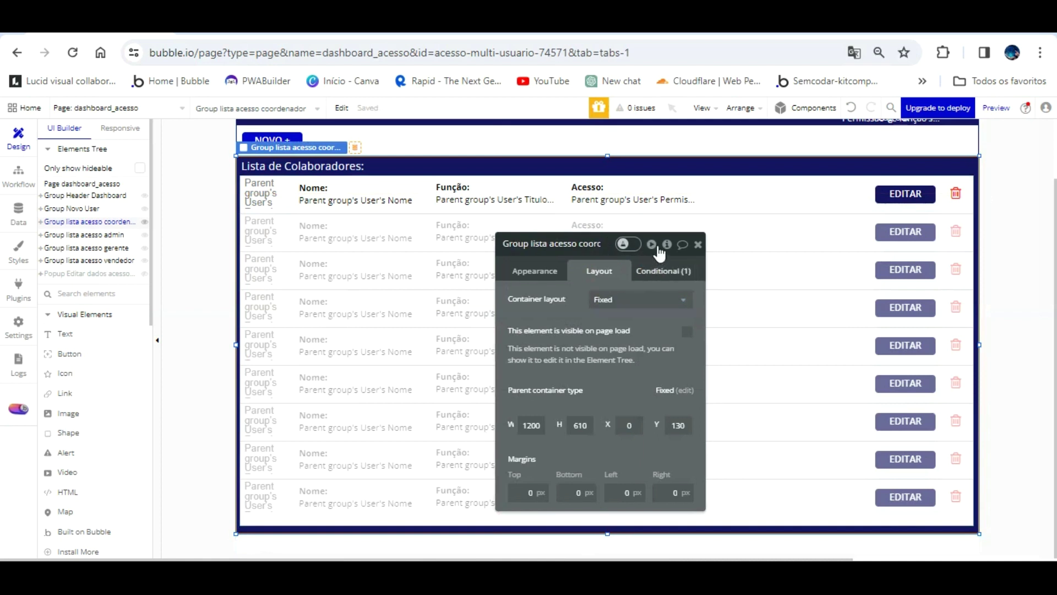
{"action": "left_click", "coordinate": [664, 271]}
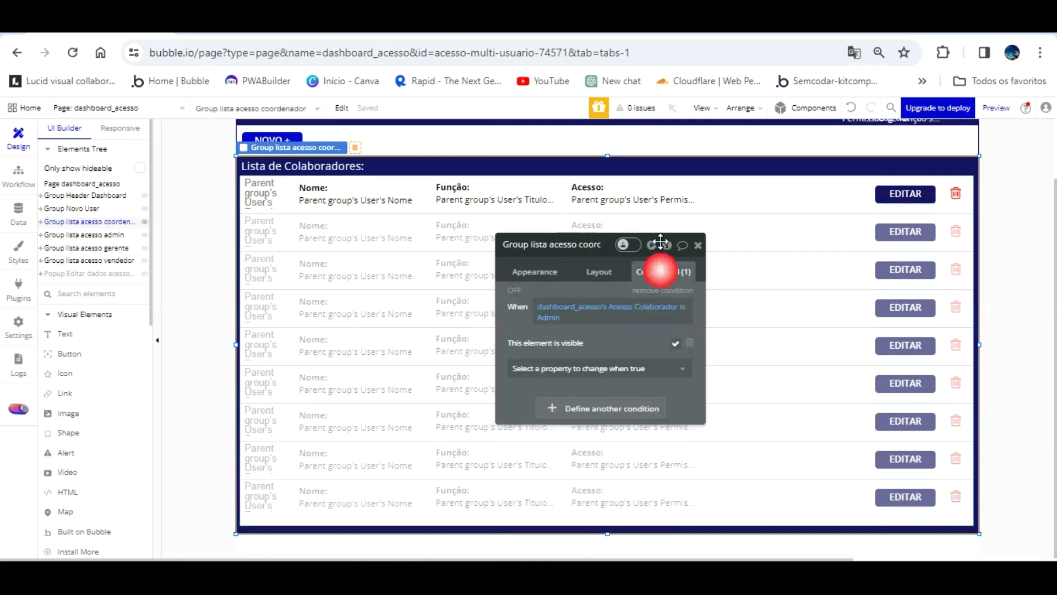
{"action": "left_click", "coordinate": [555, 295]}
{"action": "type", "text": "Coor"}
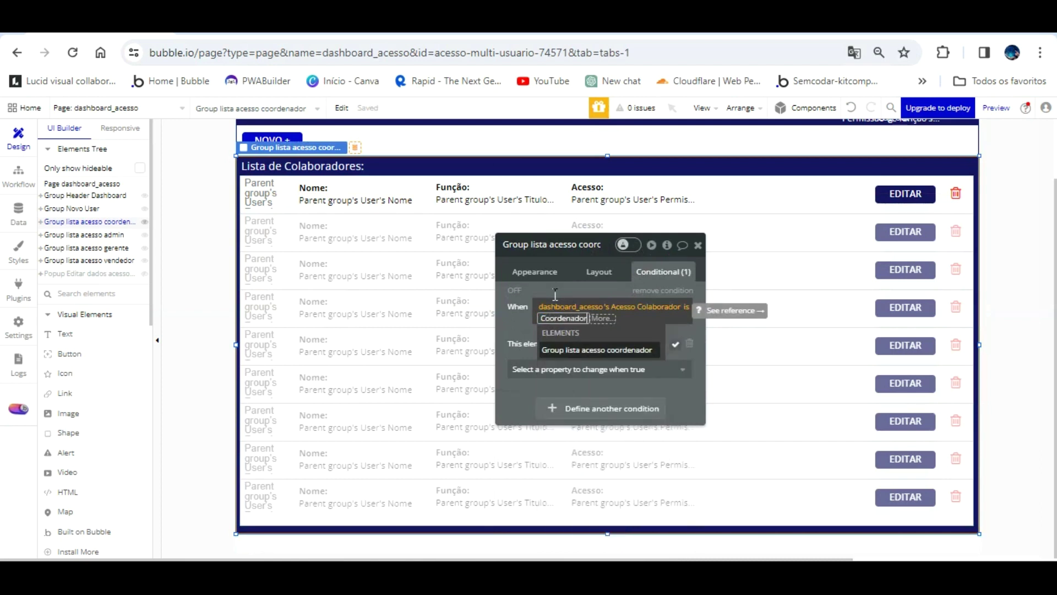
{"action": "type", "text": "denador"}
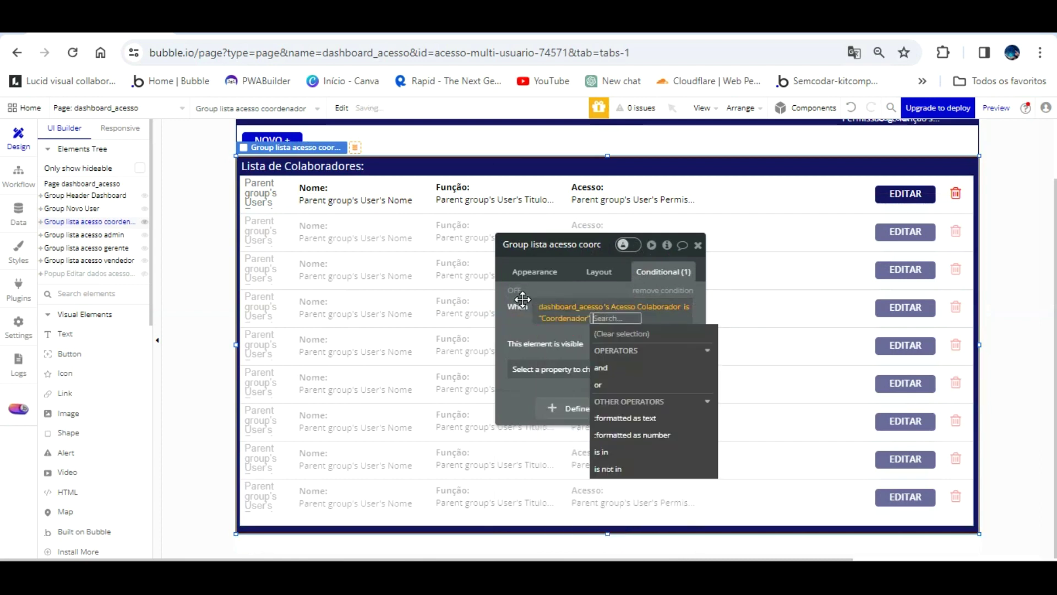
{"action": "left_click", "coordinate": [522, 299]}
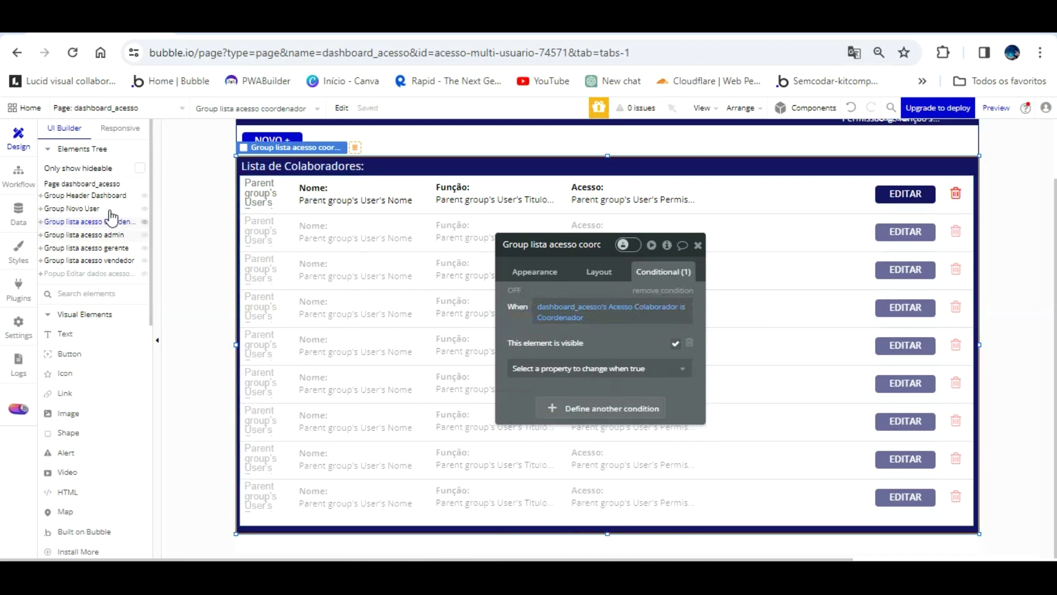
{"action": "right_click", "coordinate": [552, 301]}
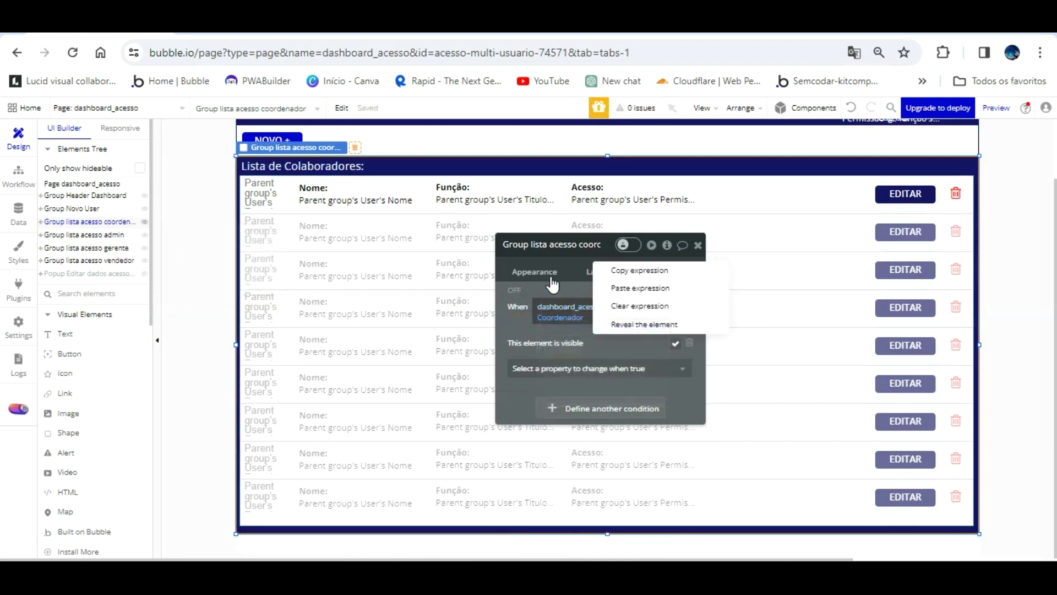
{"action": "left_click", "coordinate": [639, 270]}
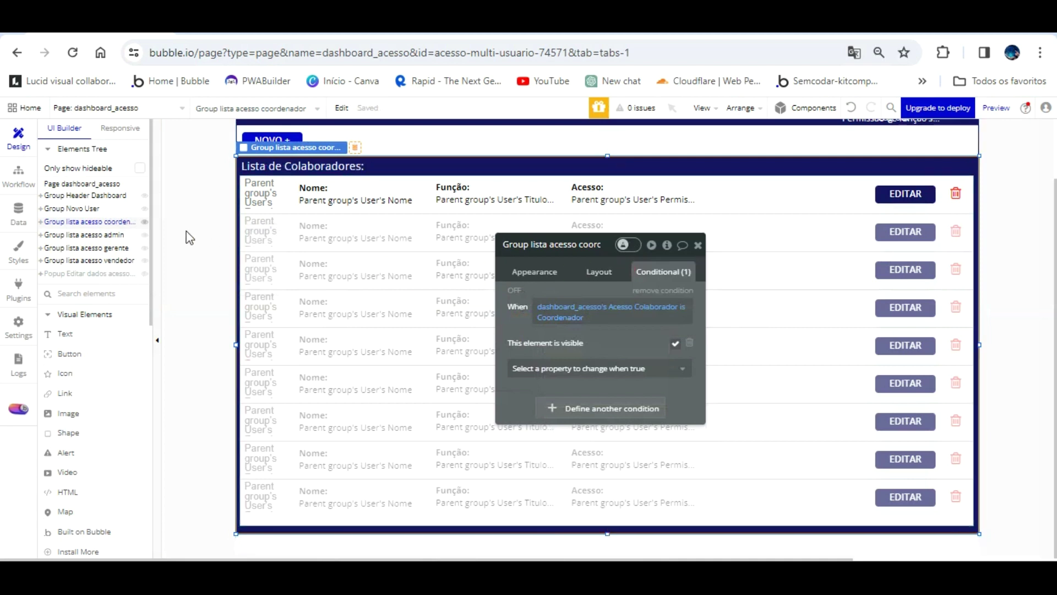
- Make Group lista acesso admin hidden when the page loads
{"action": "left_click", "coordinate": [112, 235]}
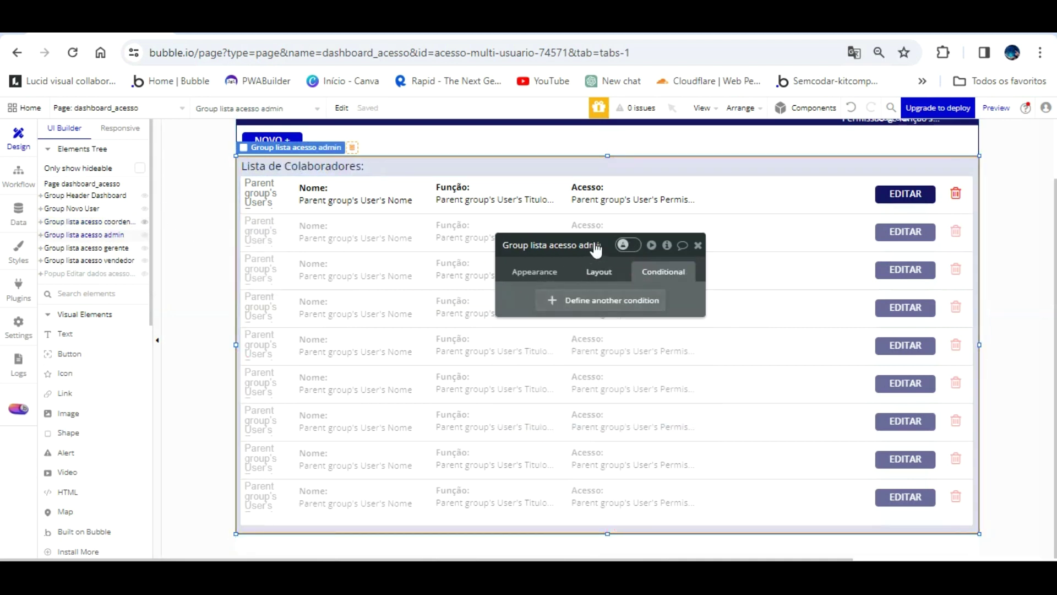
{"action": "left_click", "coordinate": [598, 271]}
{"action": "left_click", "coordinate": [687, 333]}
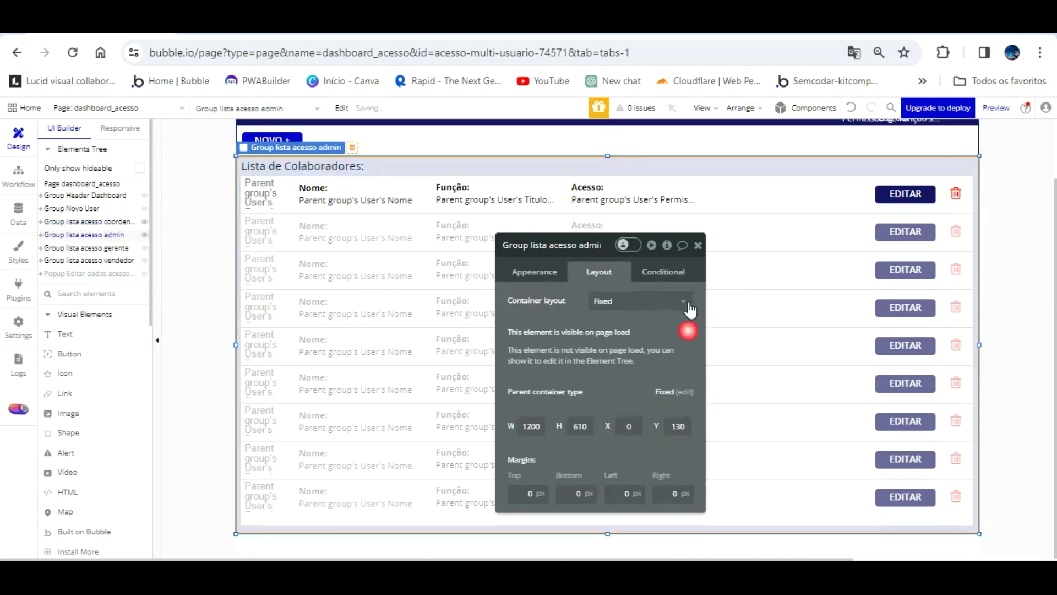
- Paste the copied condition, change its value to Admin, and make the admin group visible
{"action": "left_click", "coordinate": [662, 272]}
{"action": "left_click", "coordinate": [600, 300]}
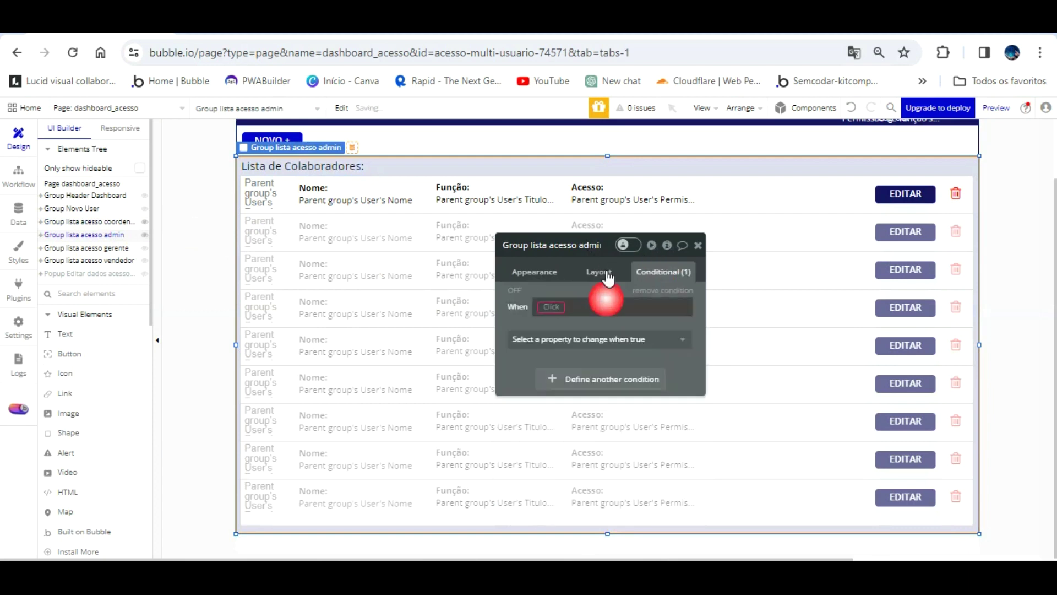
{"action": "right_click", "coordinate": [581, 304]}
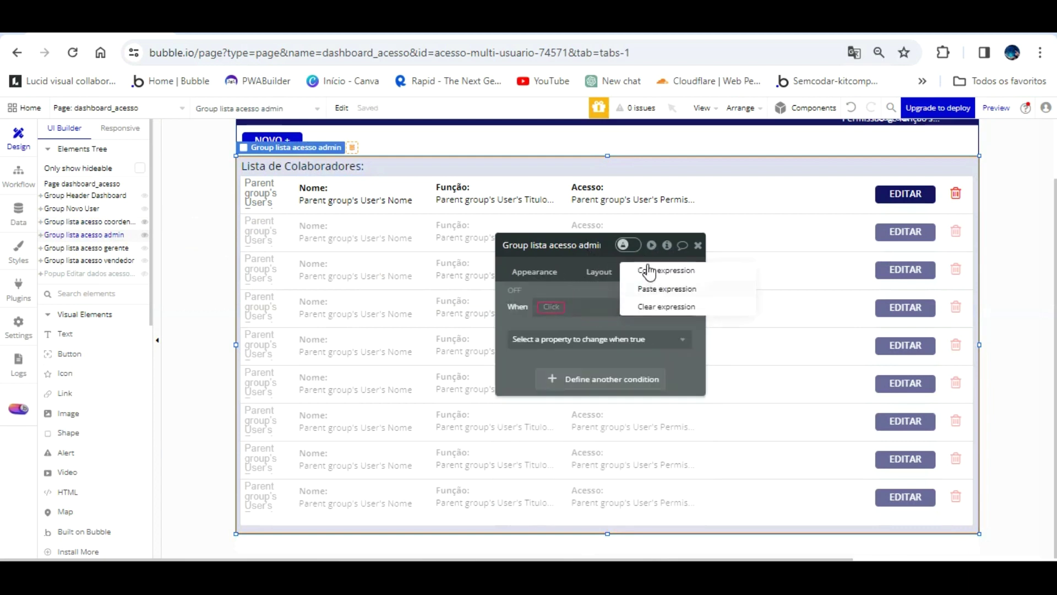
{"action": "left_click", "coordinate": [661, 289]}
{"action": "left_click", "coordinate": [553, 317]}
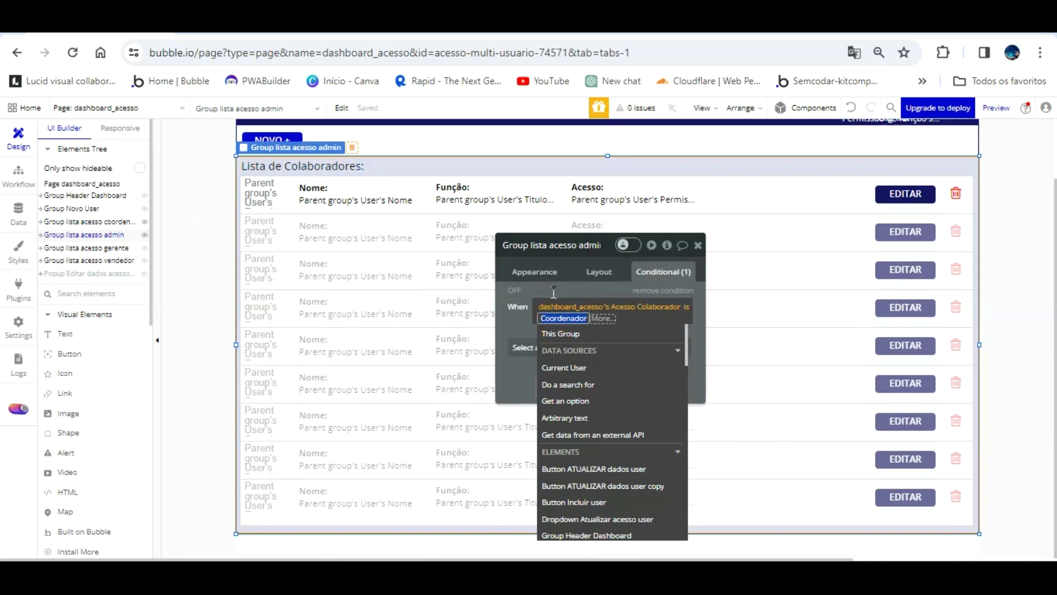
{"action": "type", "text": "Admin"}
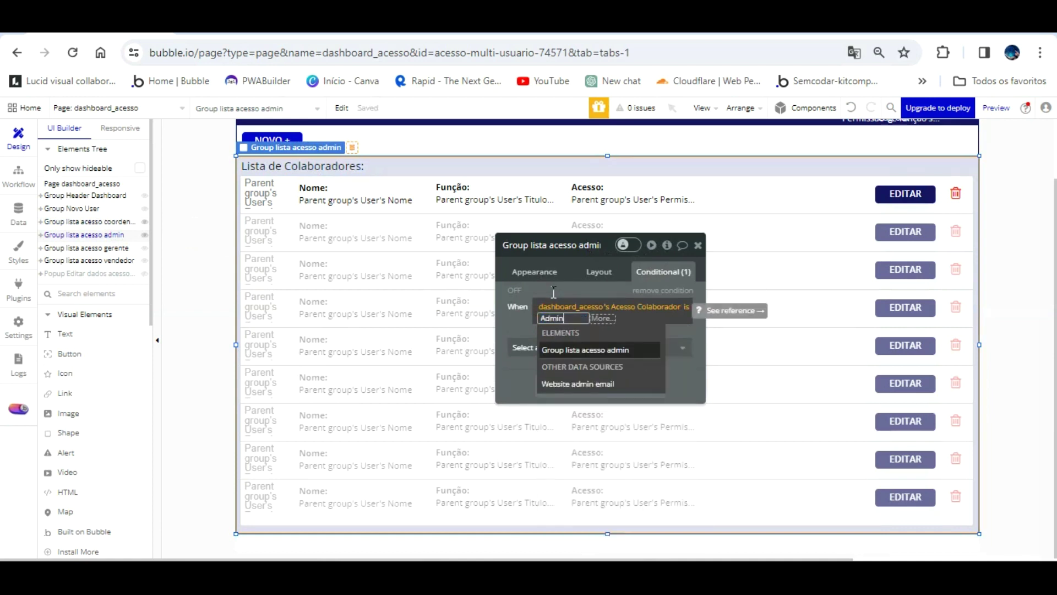
{"action": "left_click", "coordinate": [521, 322]}
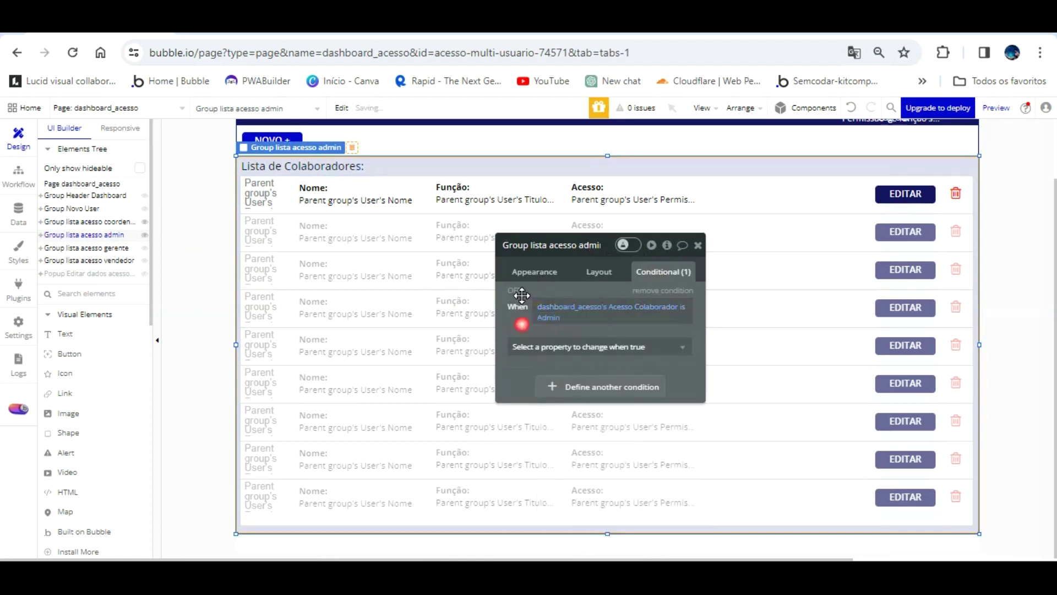
{"action": "left_click", "coordinate": [538, 348]}
{"action": "left_click", "coordinate": [559, 385]}
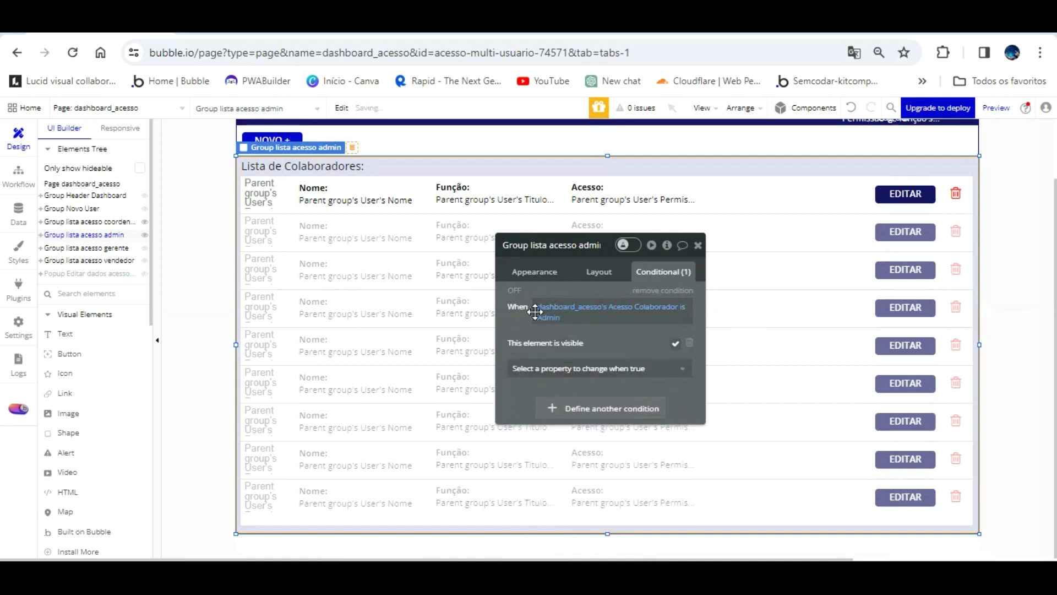
{"action": "left_click", "coordinate": [113, 247]}
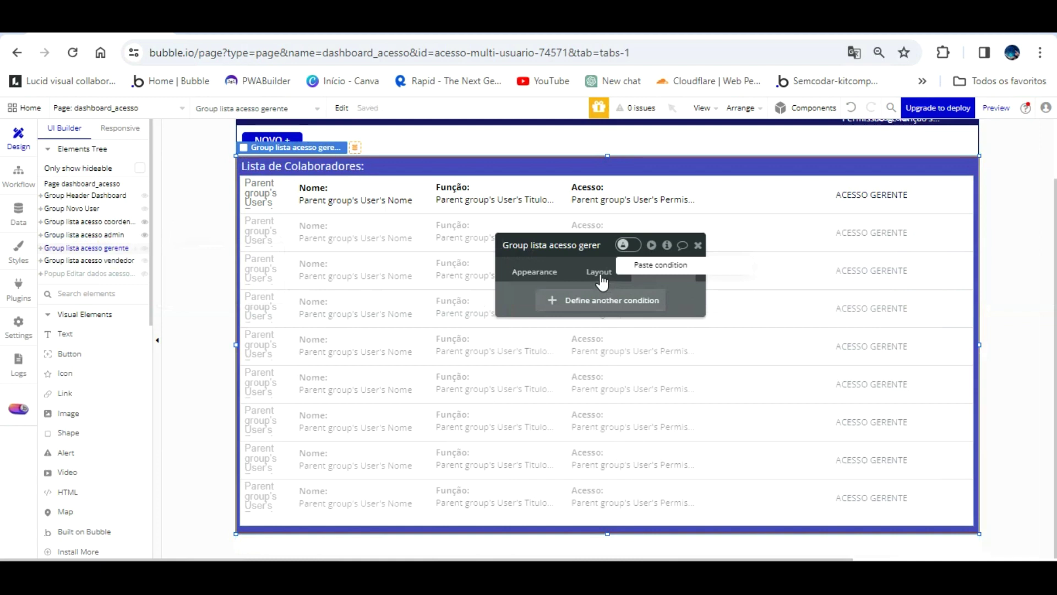
- Make Group lista acesso gerente hidden when the page loads
{"action": "left_click", "coordinate": [639, 265]}
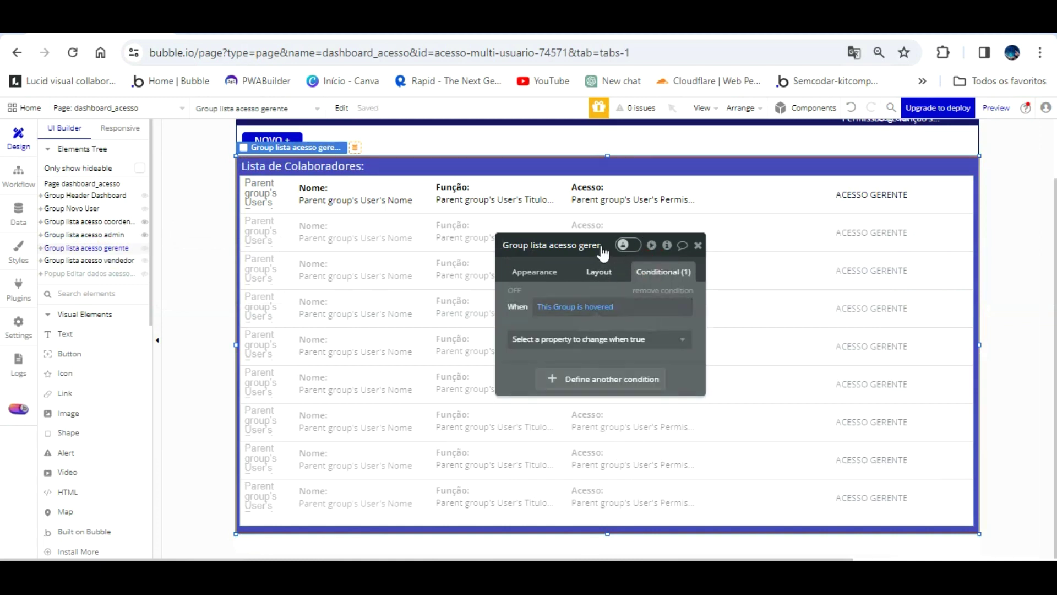
{"action": "left_click", "coordinate": [599, 272]}
{"action": "left_click", "coordinate": [684, 330]}
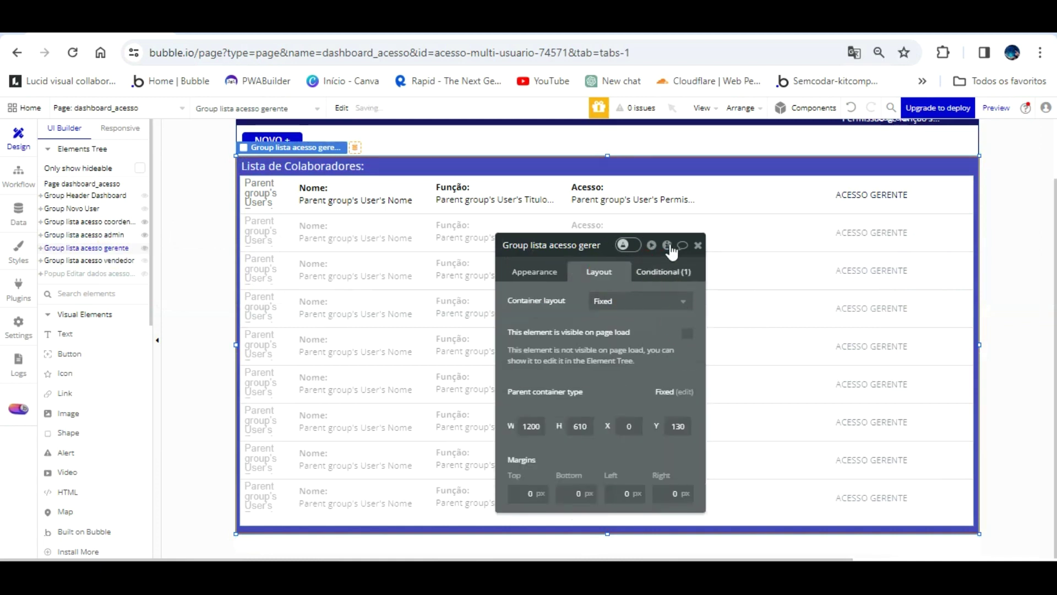
{"action": "left_click", "coordinate": [662, 272]}
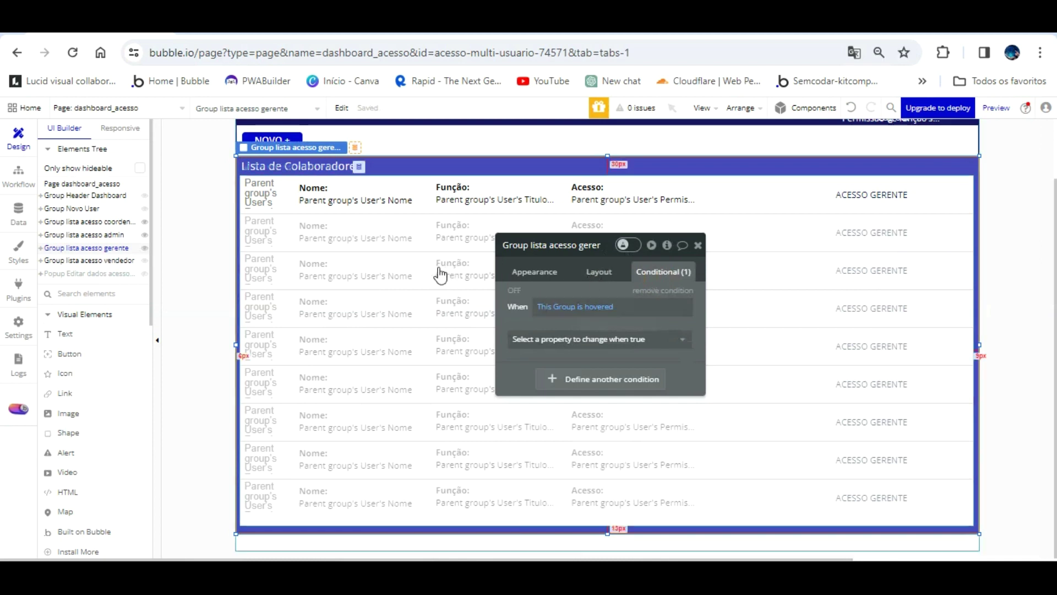
- Copy the admin group's expression, remove stray gerente conditions, and paste it into a new condition
{"action": "left_click", "coordinate": [98, 233]}
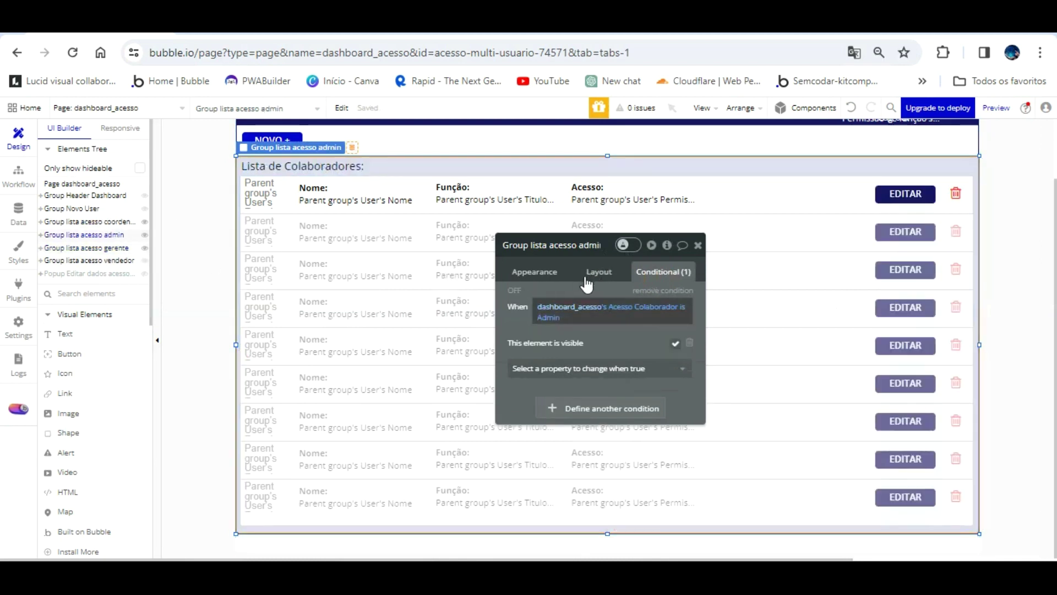
{"action": "right_click", "coordinate": [586, 305]}
{"action": "left_click", "coordinate": [663, 270]}
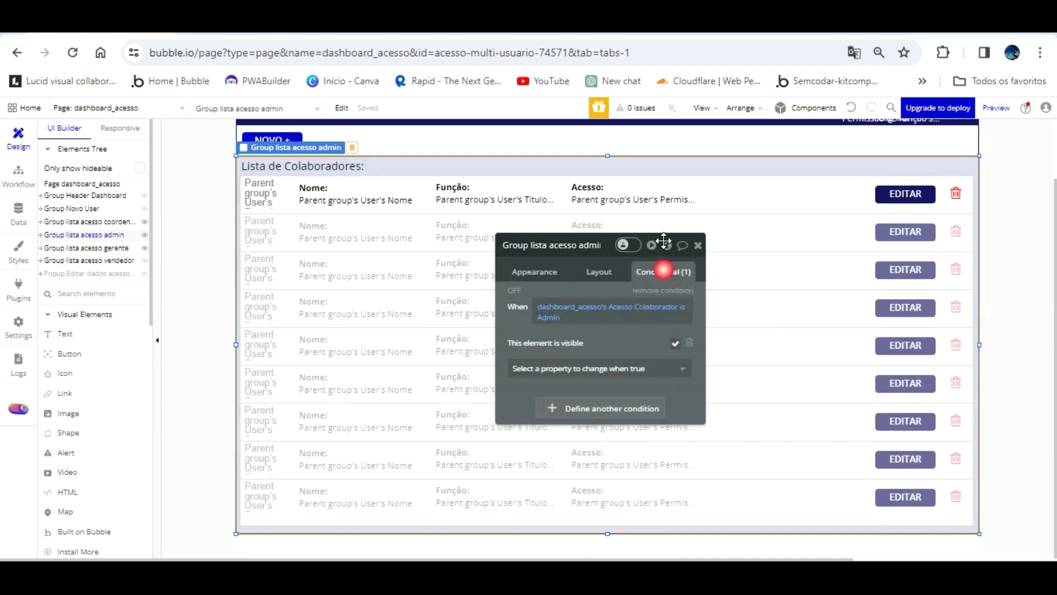
{"action": "left_click", "coordinate": [116, 247]}
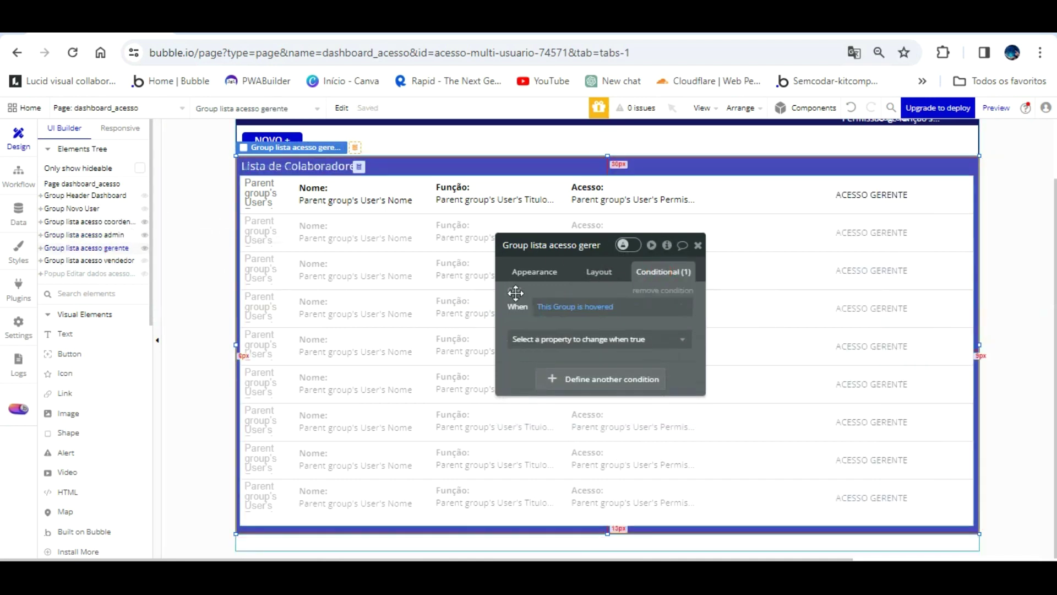
{"action": "left_click", "coordinate": [642, 291]}
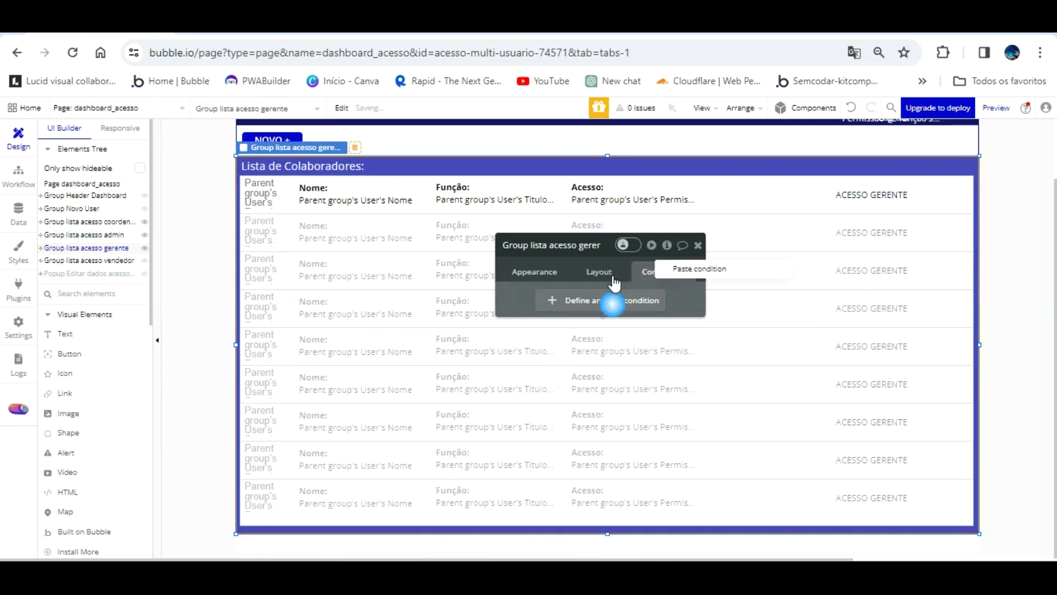
{"action": "left_click", "coordinate": [692, 242]}
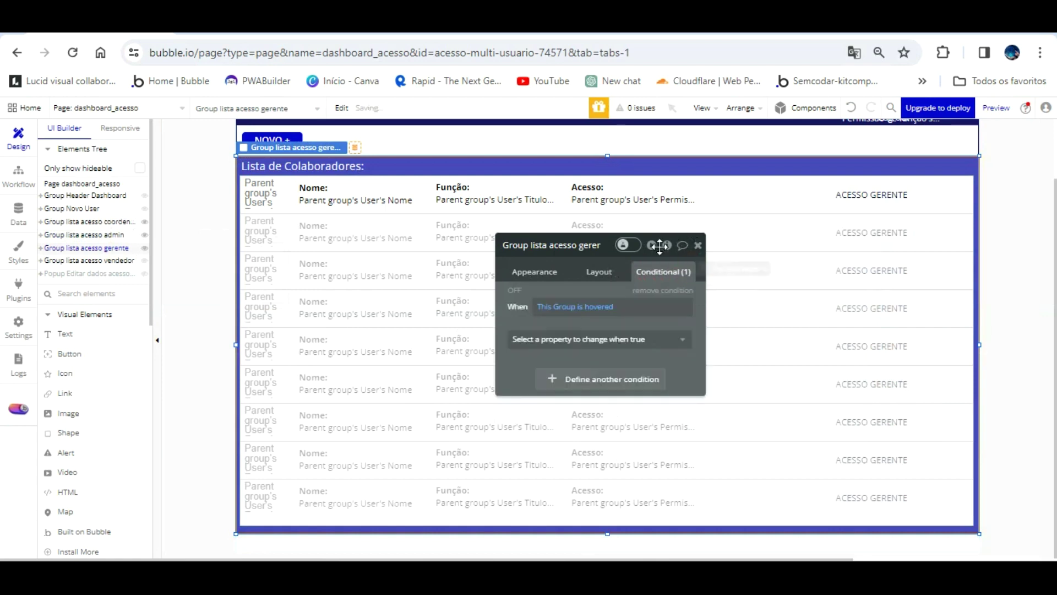
{"action": "left_click", "coordinate": [662, 290]}
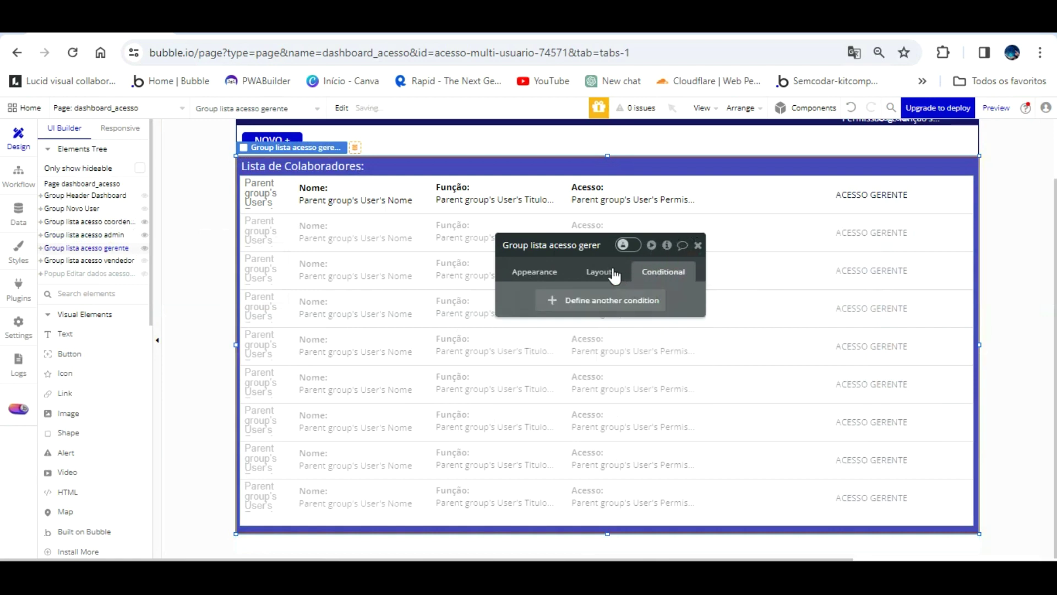
{"action": "left_click", "coordinate": [587, 300]}
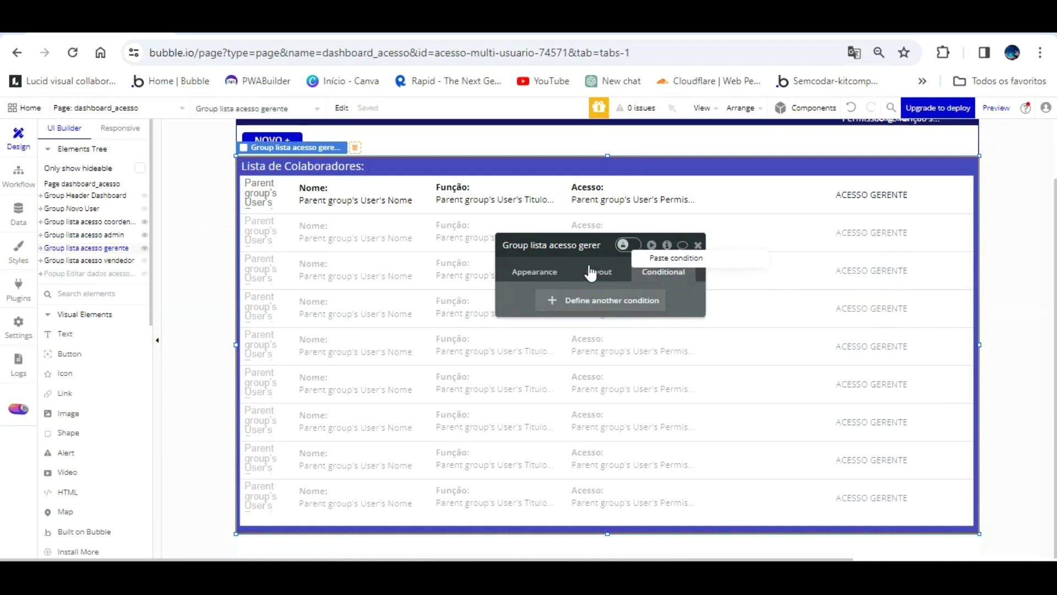
{"action": "right_click", "coordinate": [549, 283]}
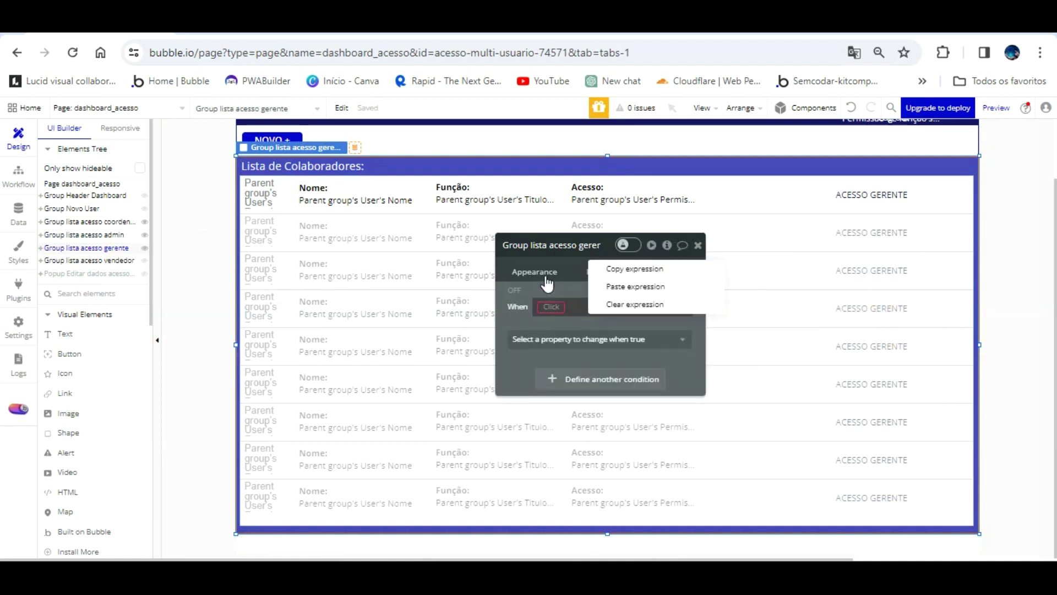
{"action": "left_click", "coordinate": [626, 282]}
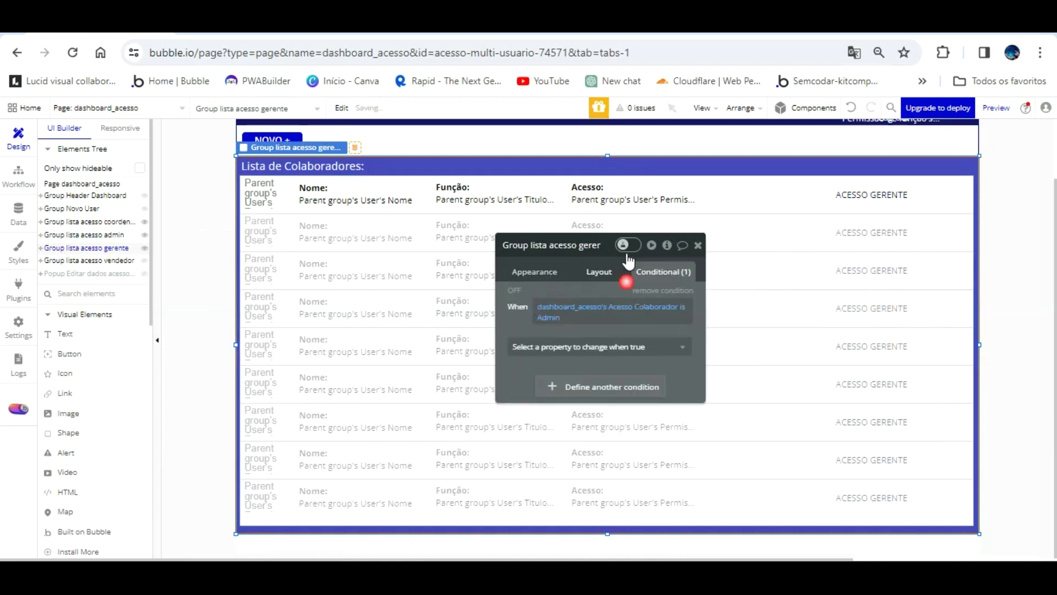
- Change the pasted value to Gerente and make the gerente group visible when it holds
{"action": "left_click", "coordinate": [553, 304]}
{"action": "type", "text": "Geren"}
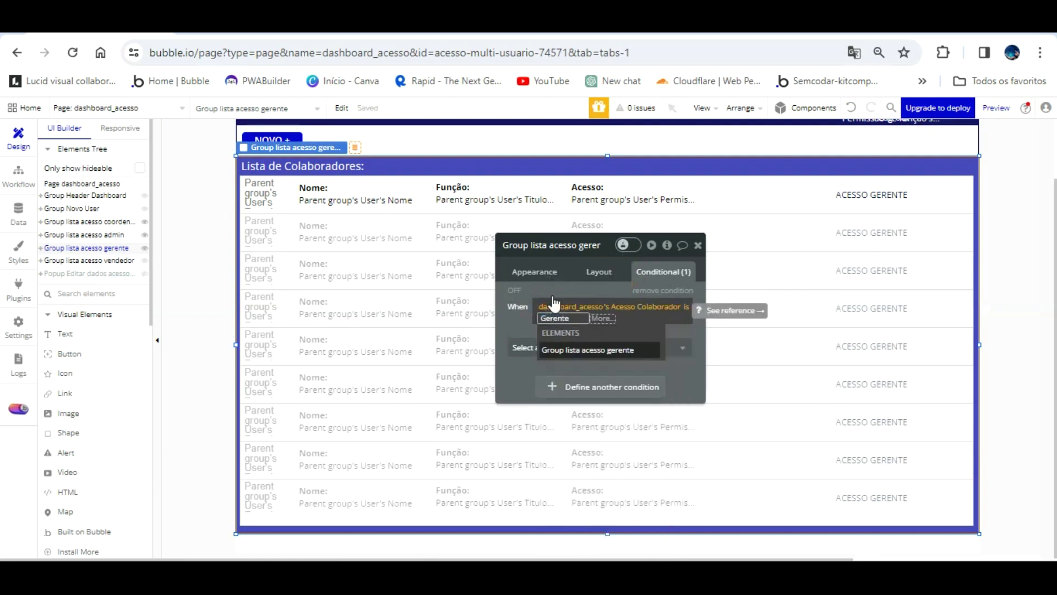
{"action": "type", "text": "te"}
{"action": "left_click", "coordinate": [526, 319]}
{"action": "left_click", "coordinate": [526, 319]}
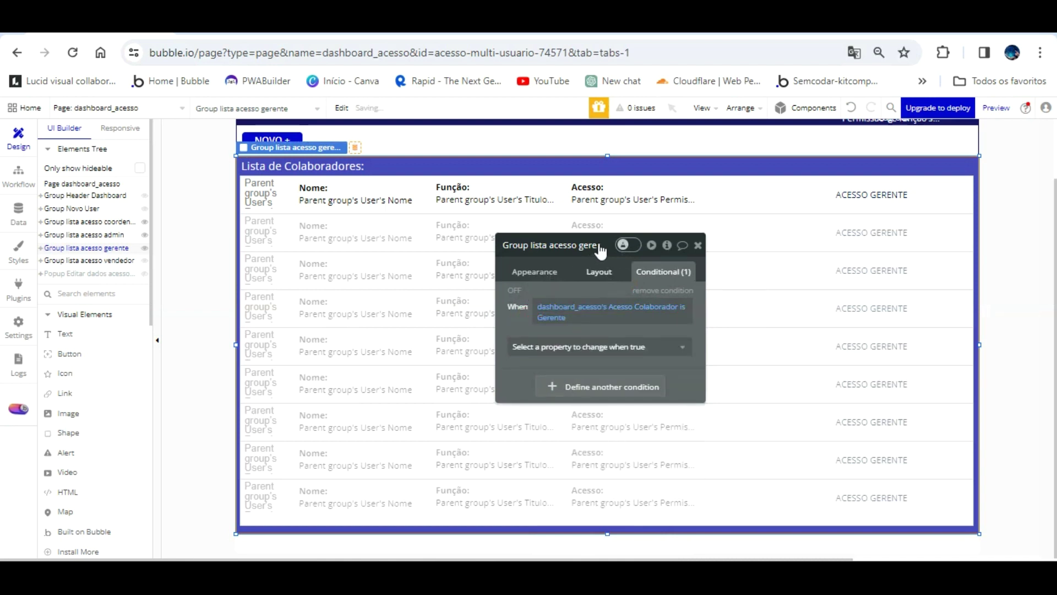
{"action": "left_click", "coordinate": [600, 271]}
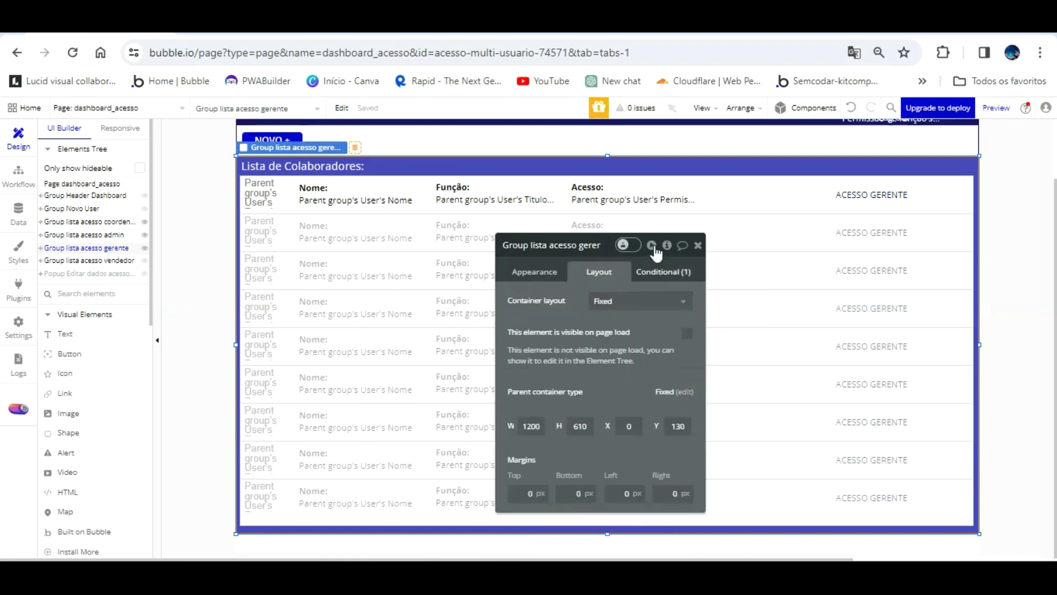
{"action": "left_click", "coordinate": [659, 272]}
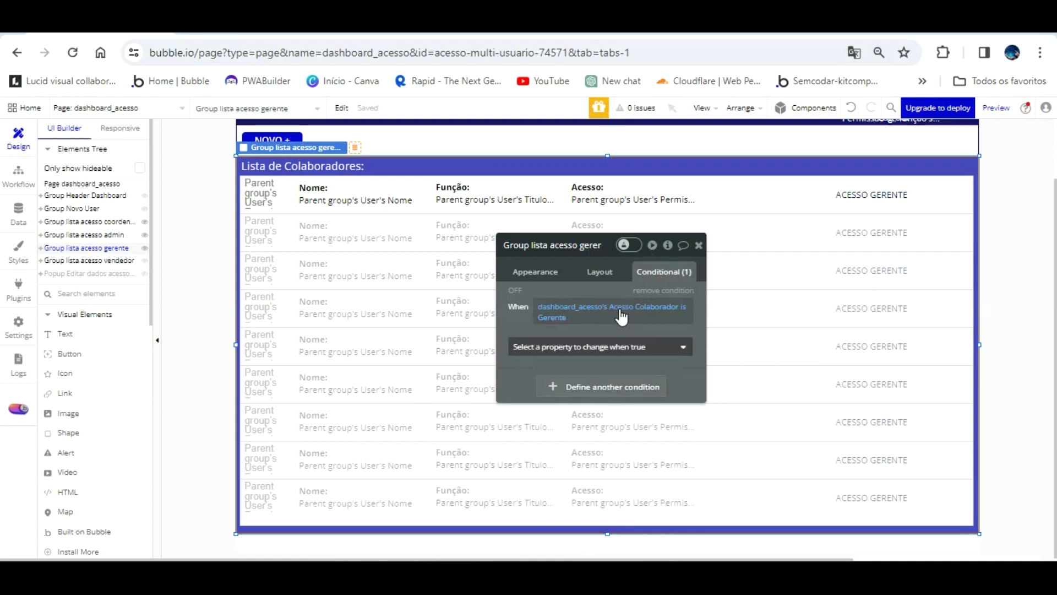
{"action": "left_click", "coordinate": [613, 346]}
{"action": "left_click", "coordinate": [602, 384]}
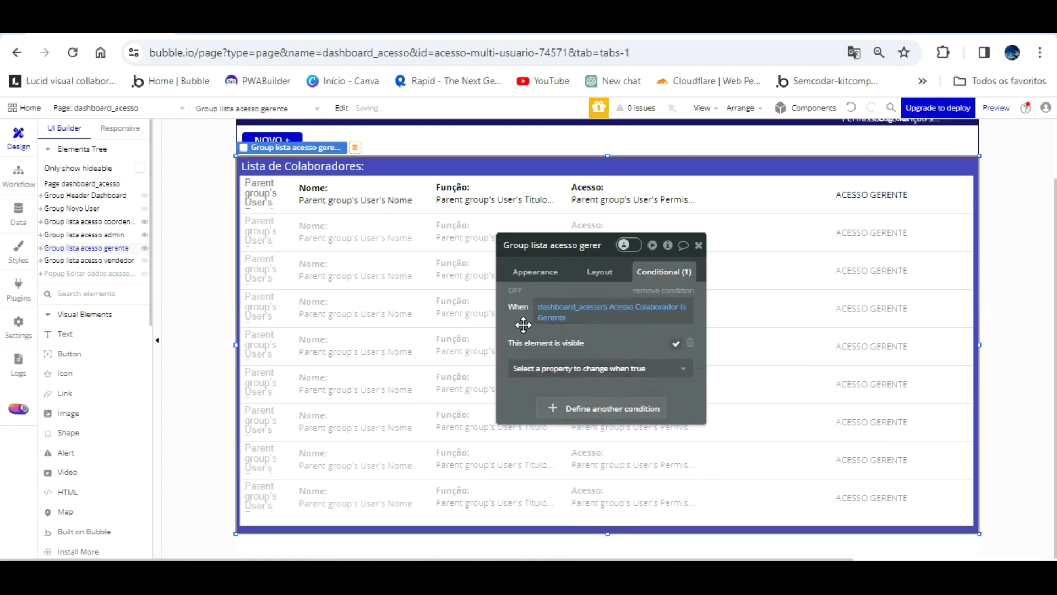
{"action": "left_click", "coordinate": [107, 260]}
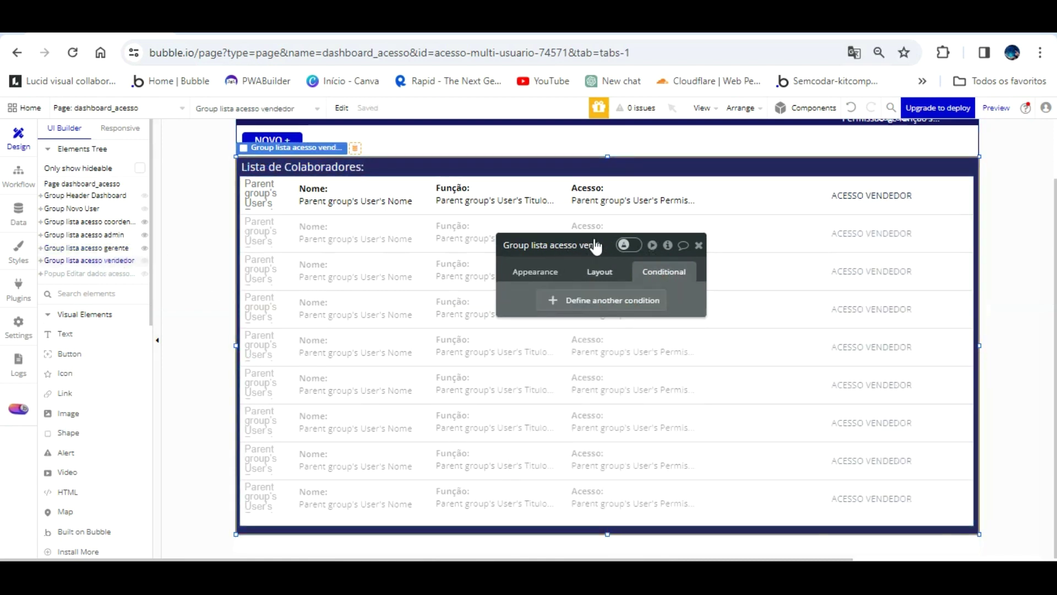
- Add a pasted condition with value Vendedor that makes the vendedor group visible
{"action": "left_click", "coordinate": [609, 299]}
{"action": "right_click", "coordinate": [606, 281]}
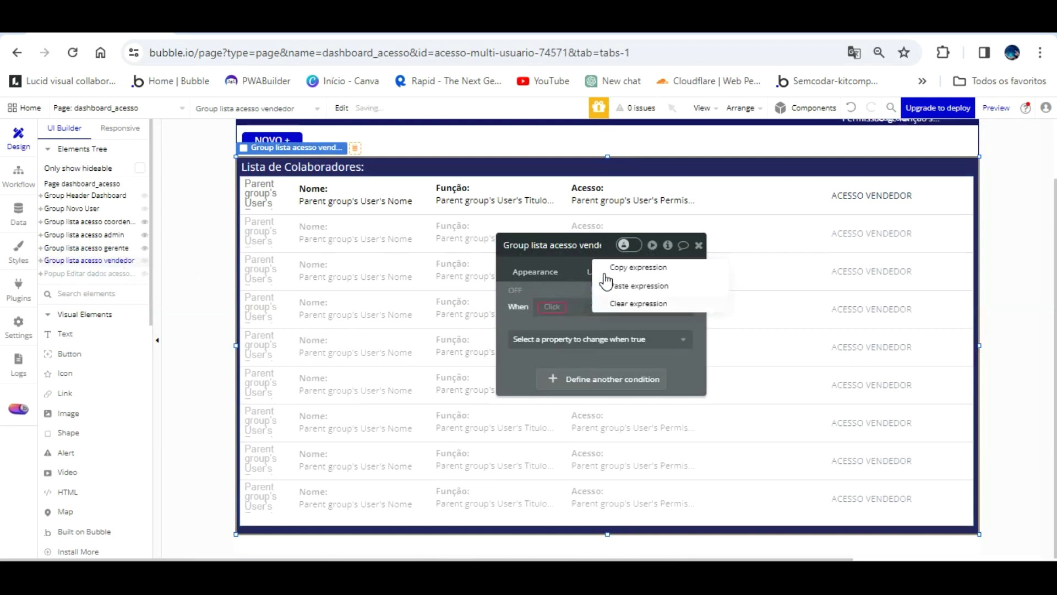
{"action": "left_click", "coordinate": [612, 286]}
{"action": "left_click", "coordinate": [567, 309]}
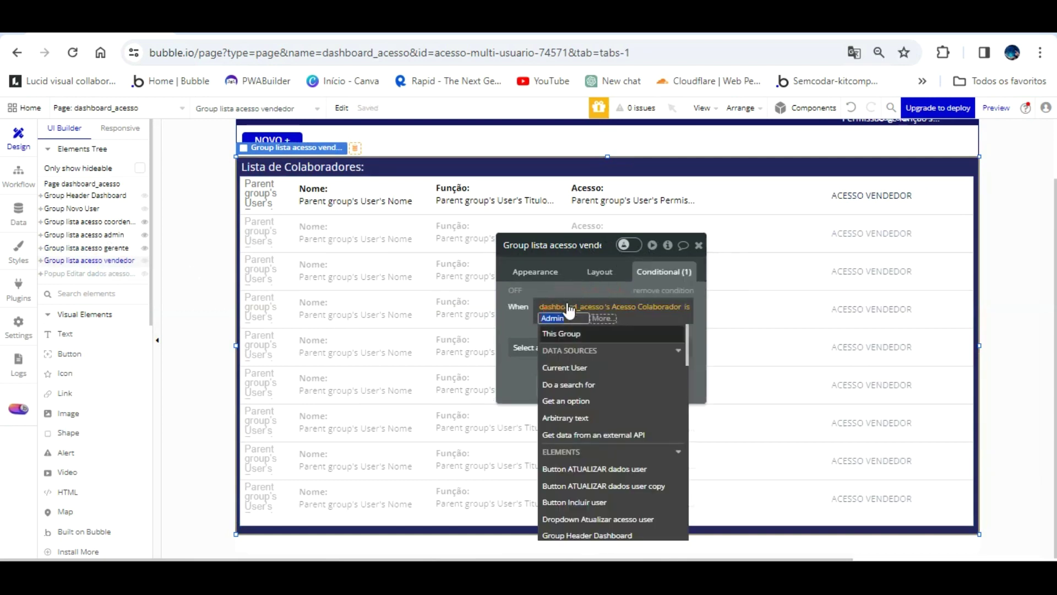
{"action": "type", "text": "Ven"}
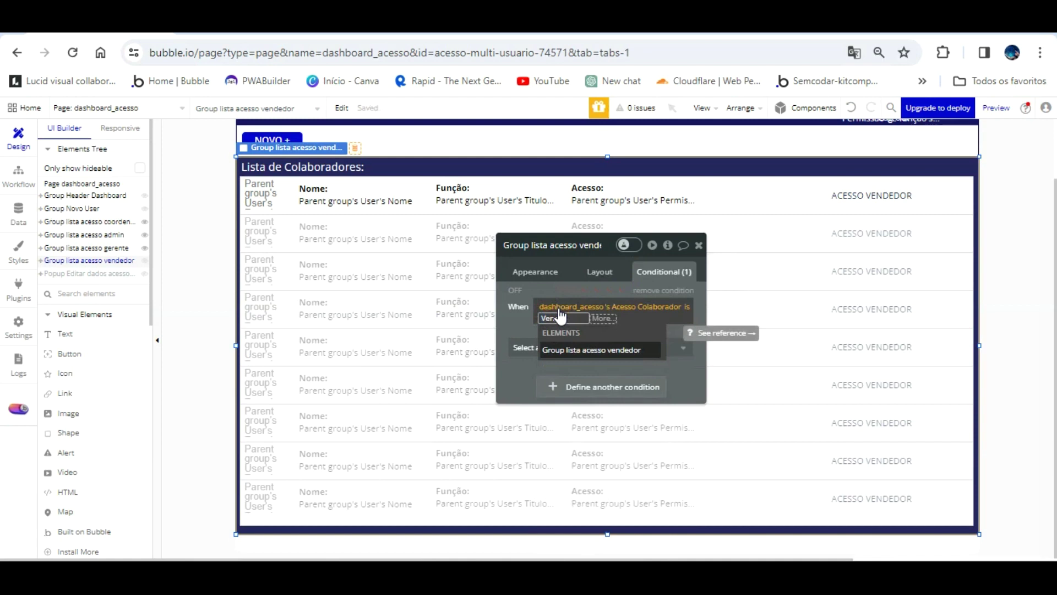
{"action": "type", "text": "dedor"}
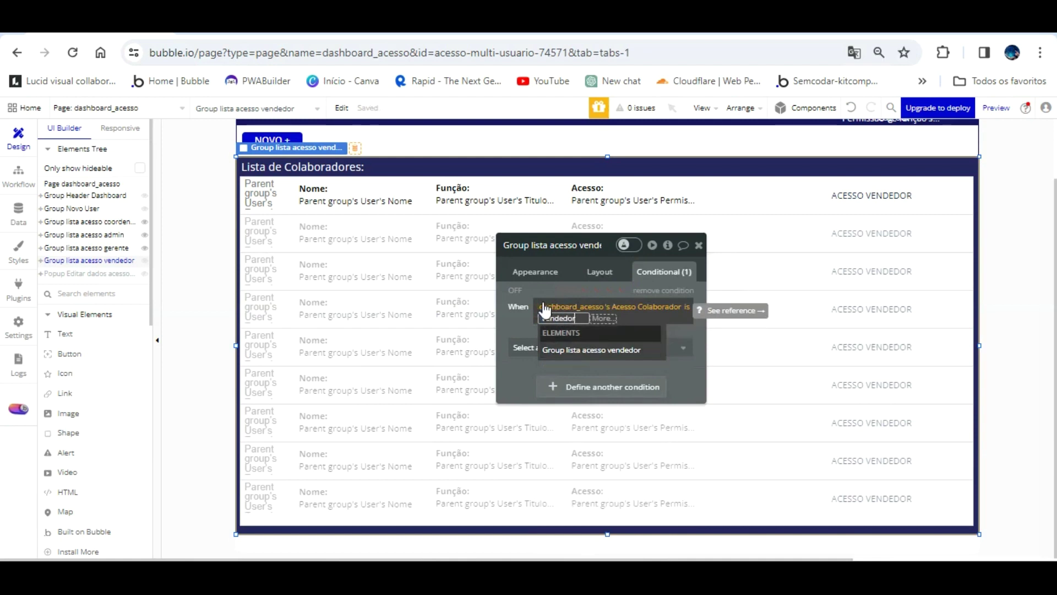
{"action": "left_click", "coordinate": [521, 326]}
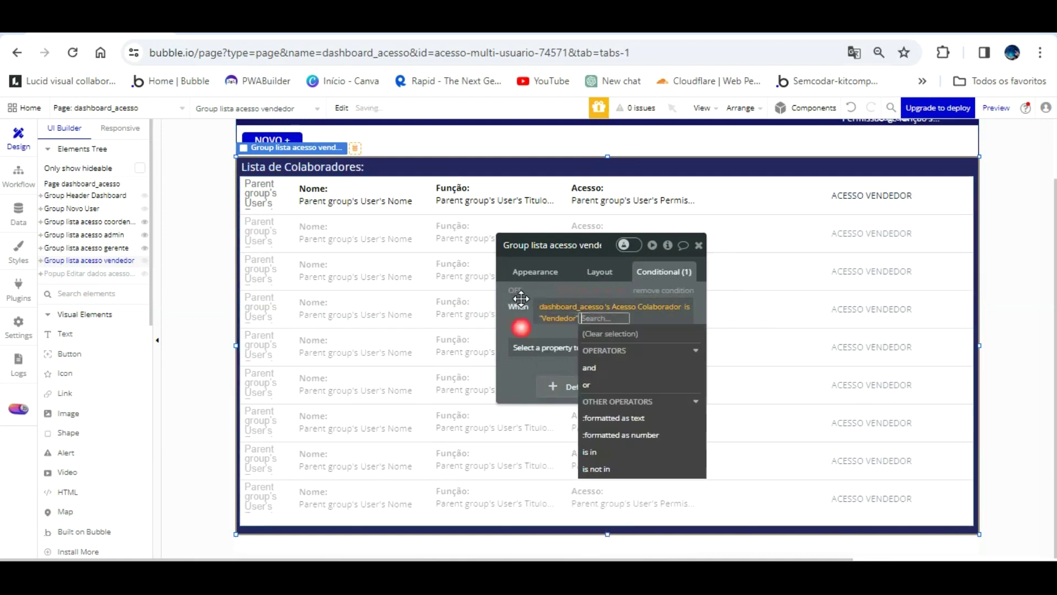
{"action": "left_click", "coordinate": [547, 347]}
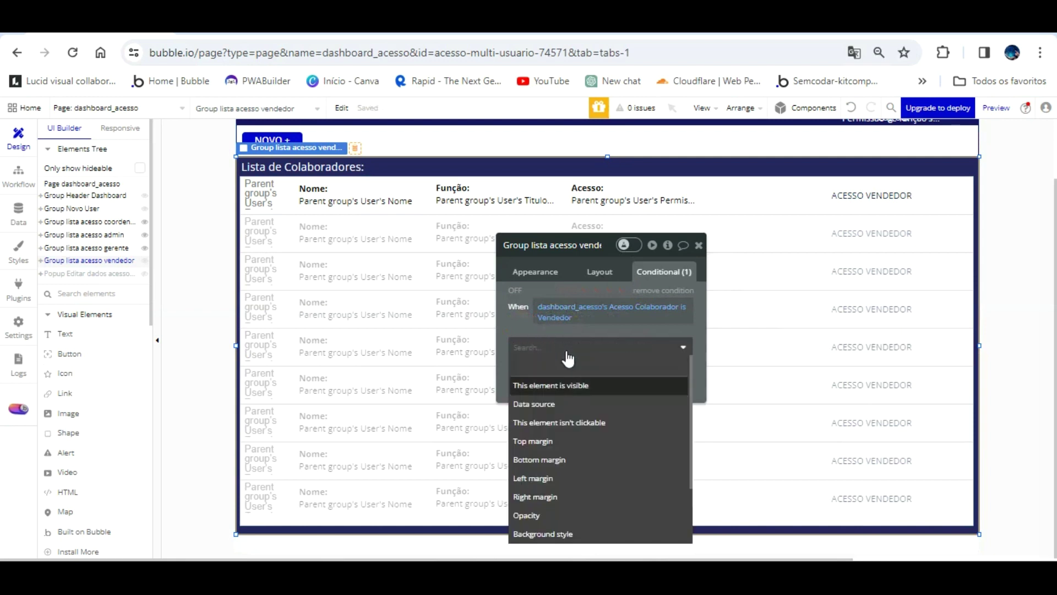
{"action": "left_click", "coordinate": [556, 384]}
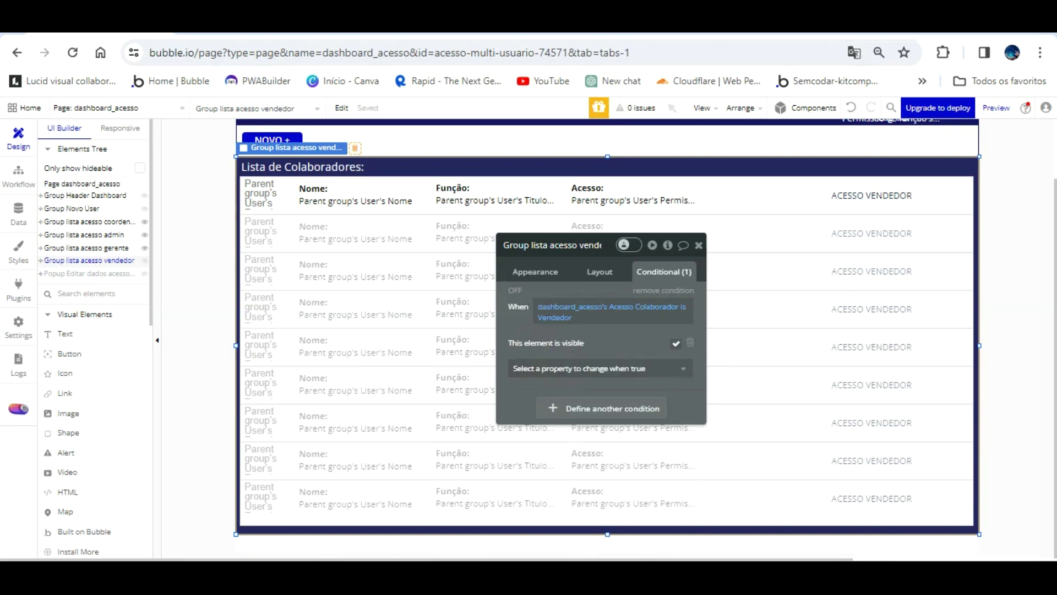
{"action": "left_click", "coordinate": [253, 26]}
- Reload the app preview to check the dashboard list, then return to the editor
{"action": "left_click", "coordinate": [296, 111]}
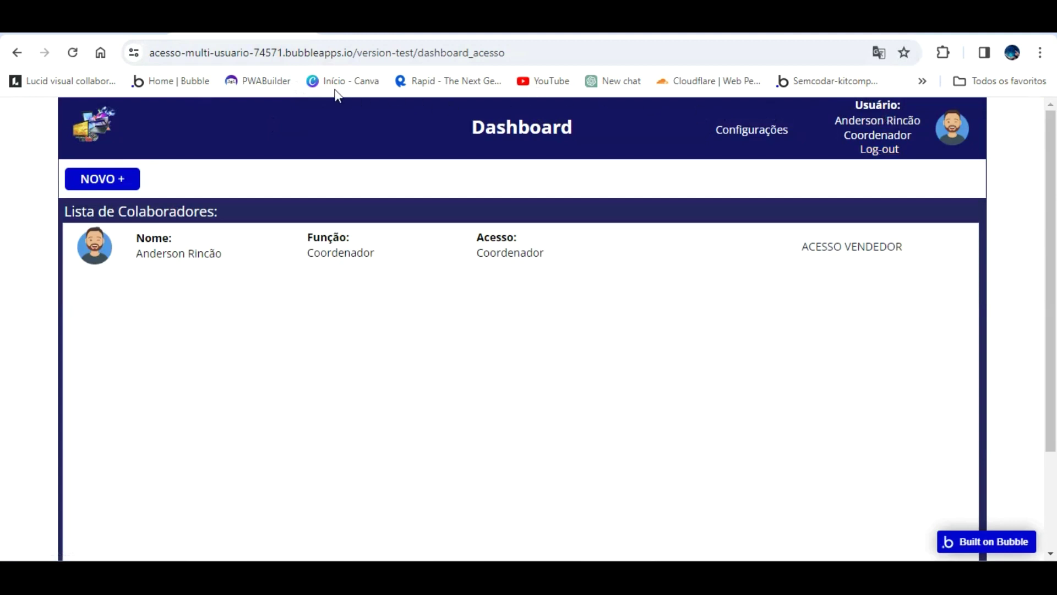
{"action": "key", "text": "ctrl+Tab"}
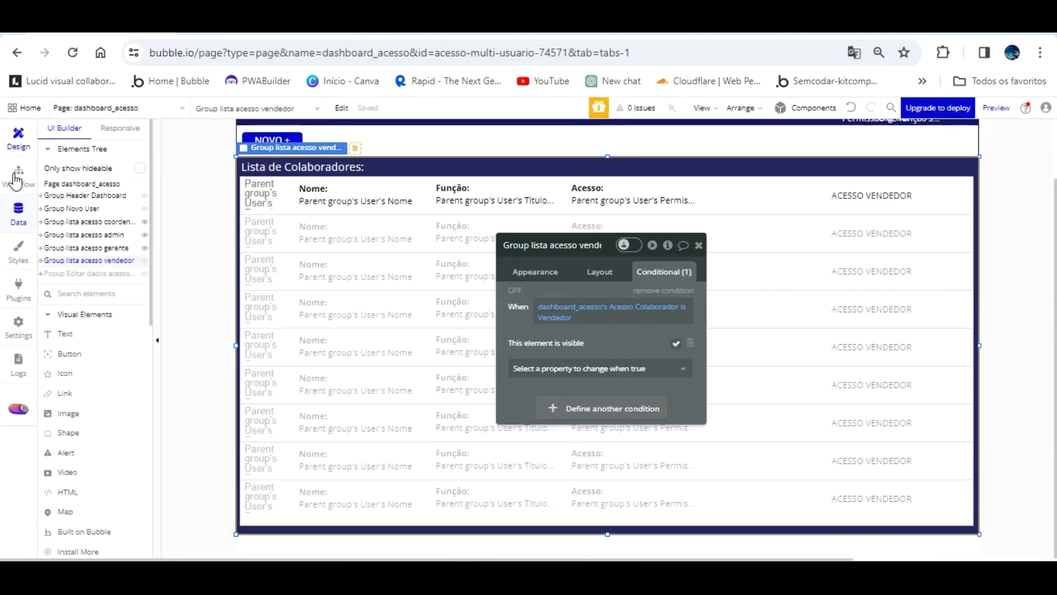
- Delete the text-type Foto do perfil field from the User data type
{"action": "left_click", "coordinate": [18, 212]}
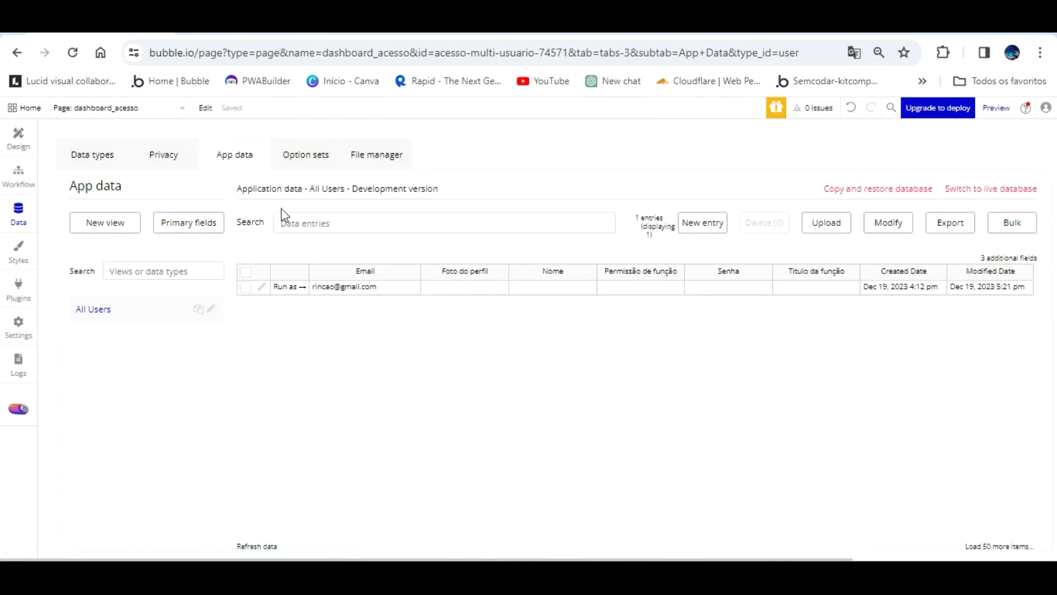
{"action": "left_click", "coordinate": [702, 222]}
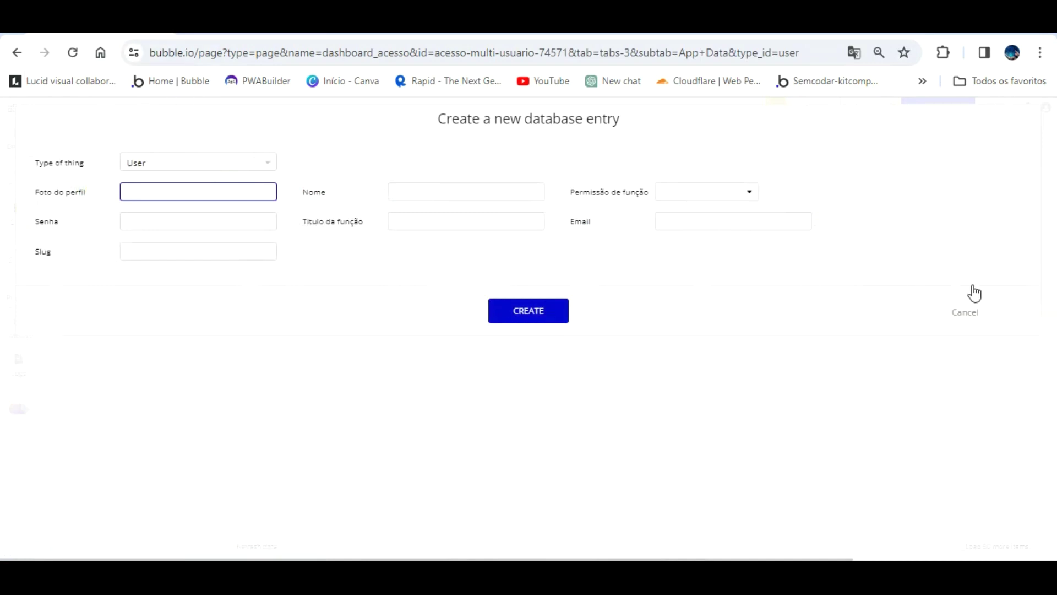
{"action": "left_click", "coordinate": [967, 310]}
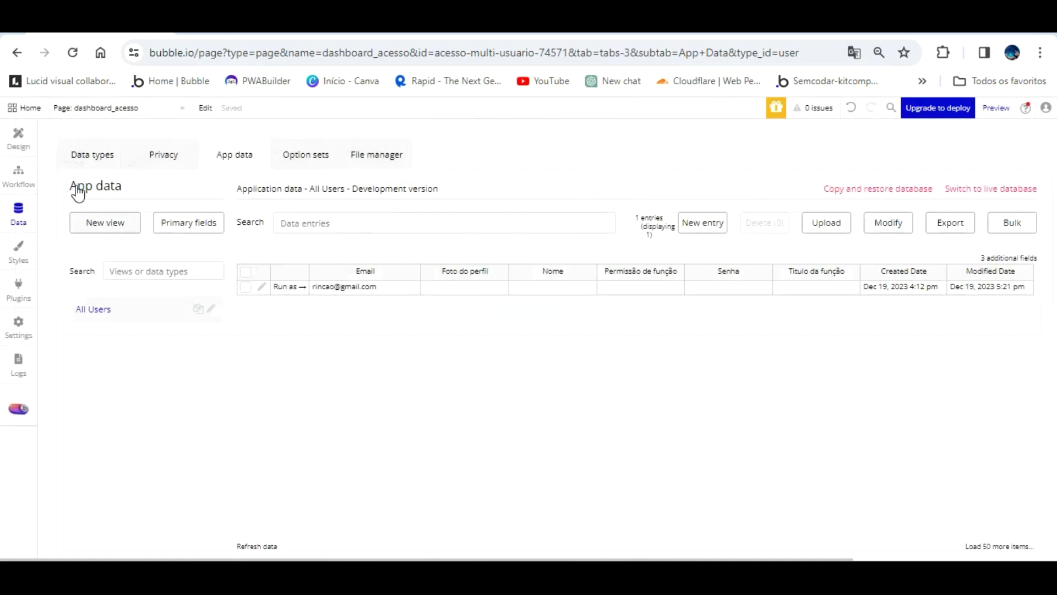
{"action": "left_click", "coordinate": [87, 152]}
{"action": "key", "text": "Tab"}
{"action": "key", "text": "ctrl+c"}
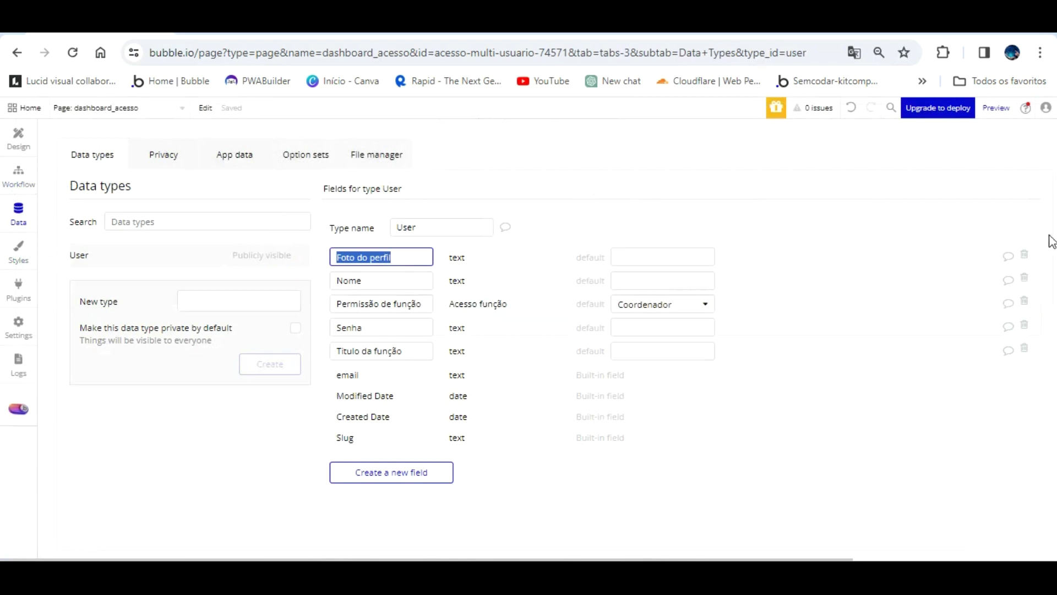
{"action": "left_click", "coordinate": [1017, 249]}
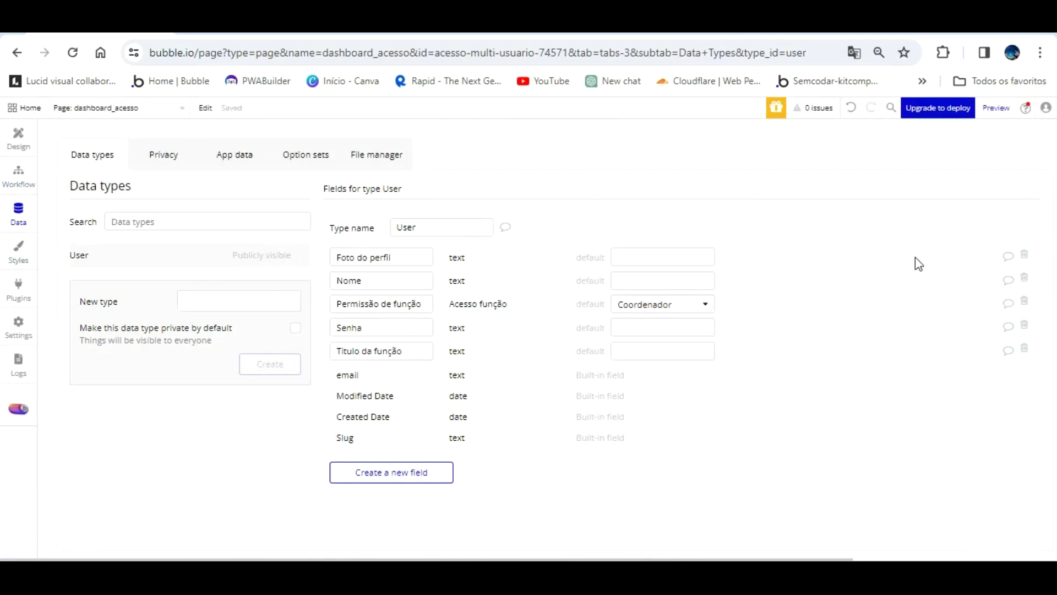
{"action": "left_click", "coordinate": [1022, 235]}
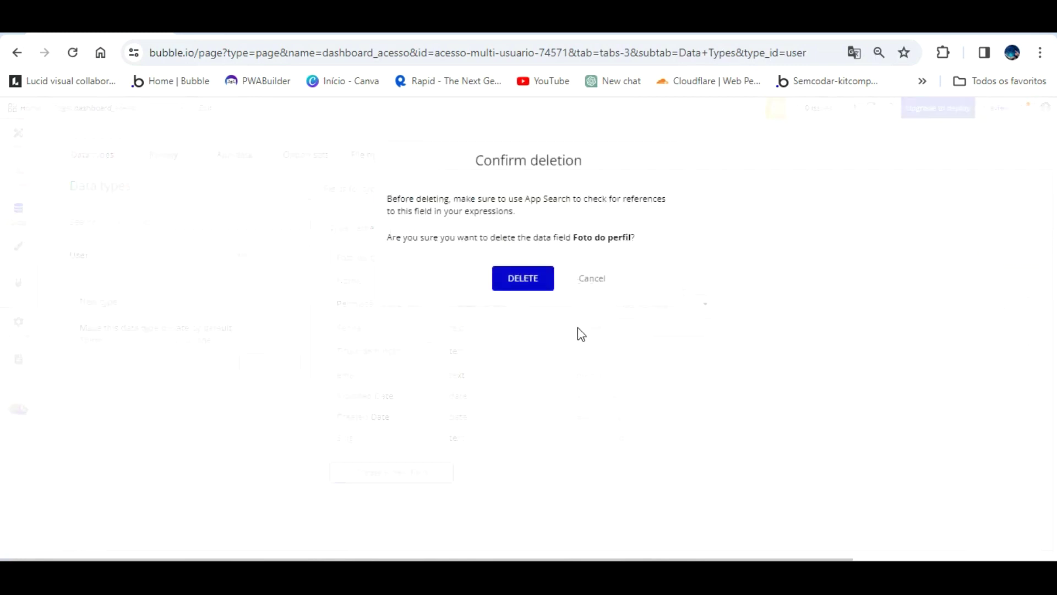
{"action": "left_click", "coordinate": [521, 277]}
- Create a new User field named Foto do perfil of type image
{"action": "left_click", "coordinate": [406, 451]}
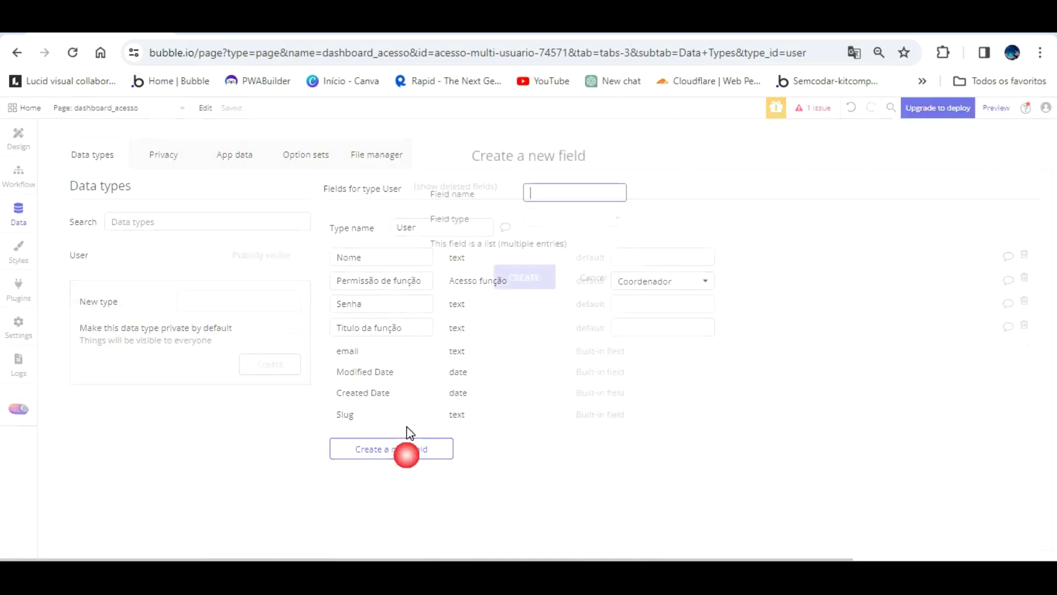
{"action": "key", "text": "ctrl+v"}
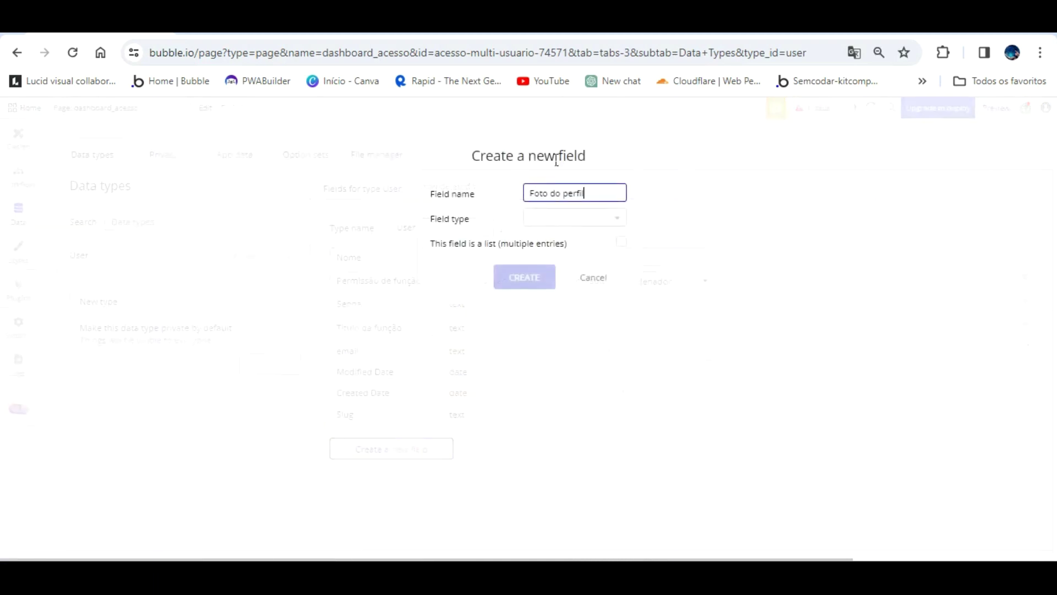
{"action": "left_click", "coordinate": [558, 217]}
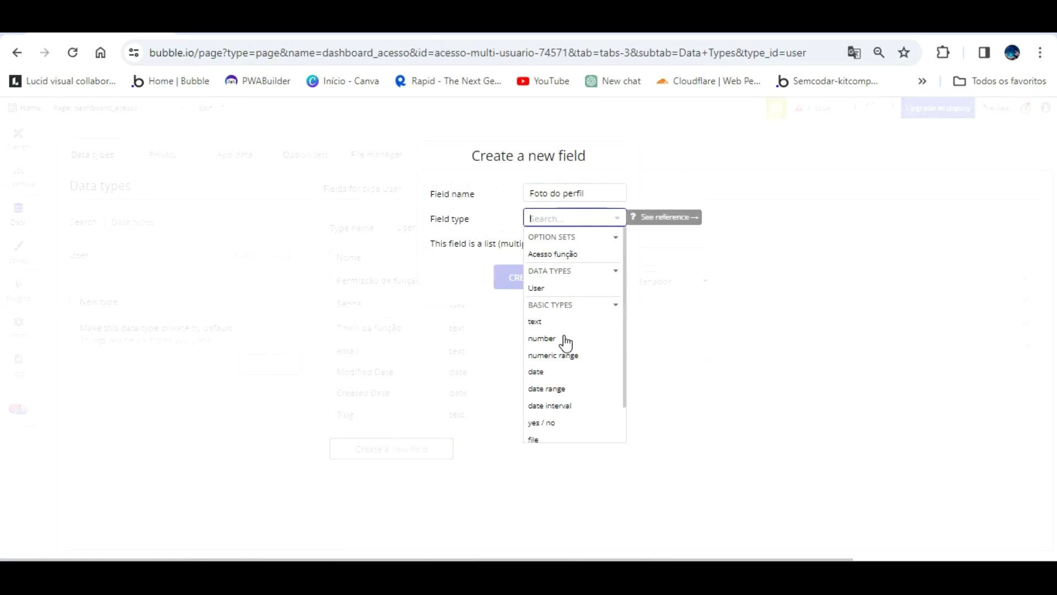
{"action": "scroll", "coordinate": [566, 342], "scroll_direction": "down", "scroll_amount": 1}
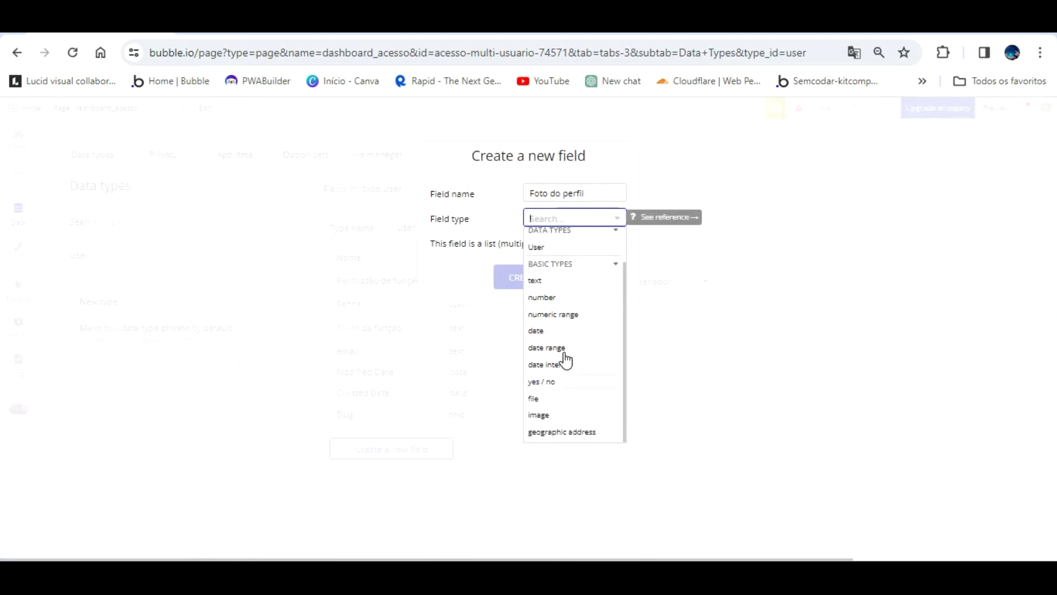
{"action": "left_click", "coordinate": [553, 410]}
{"action": "left_click", "coordinate": [541, 273]}
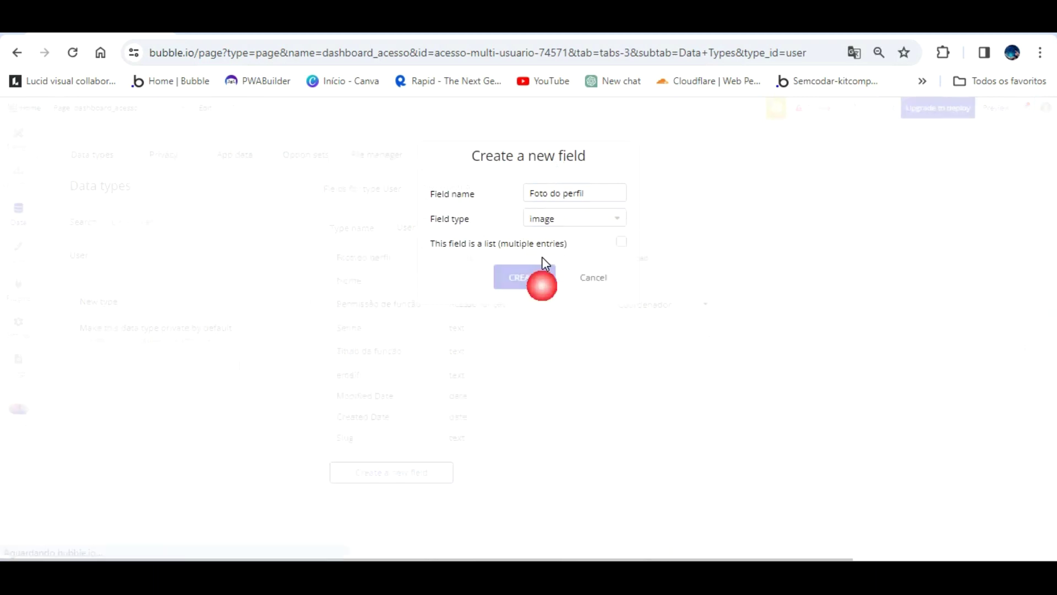
- Point the ATUALIZAR workflow's Make changes to User first field at Foto do perfil
{"action": "left_click", "coordinate": [18, 175]}
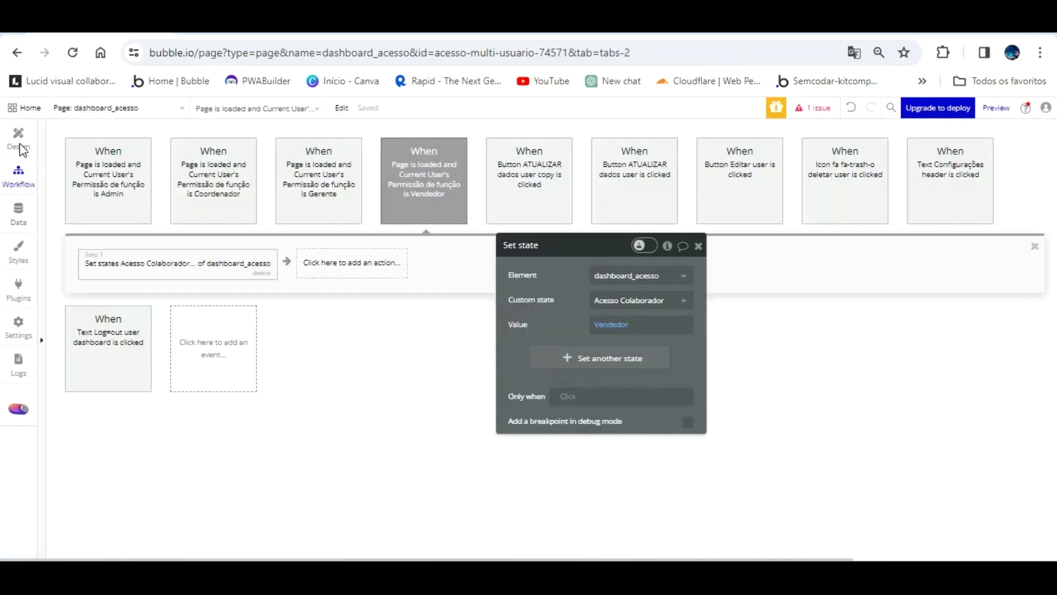
{"action": "left_click", "coordinate": [208, 160]}
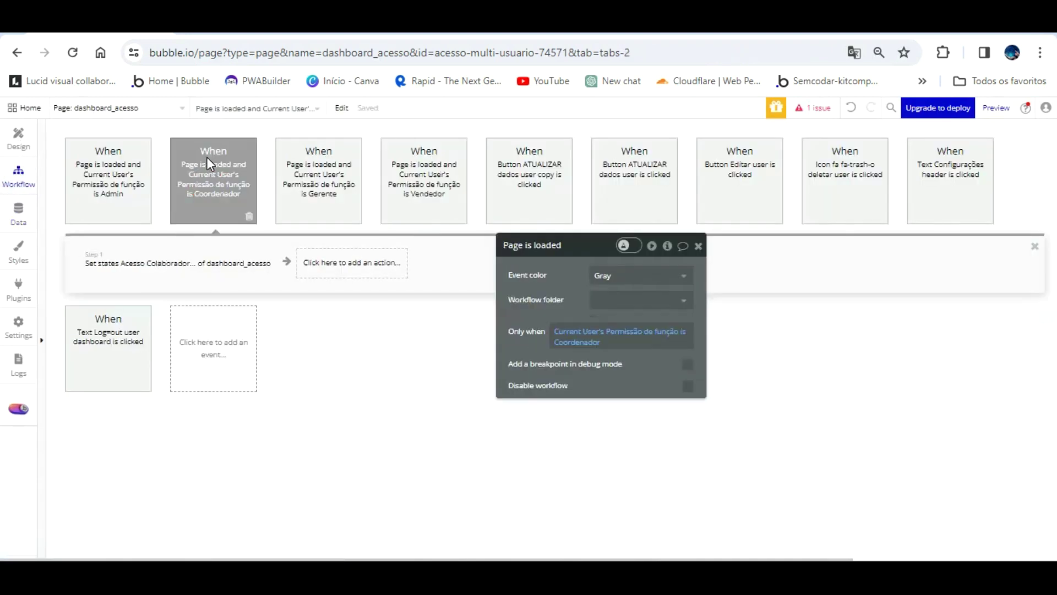
{"action": "left_click", "coordinate": [555, 161]}
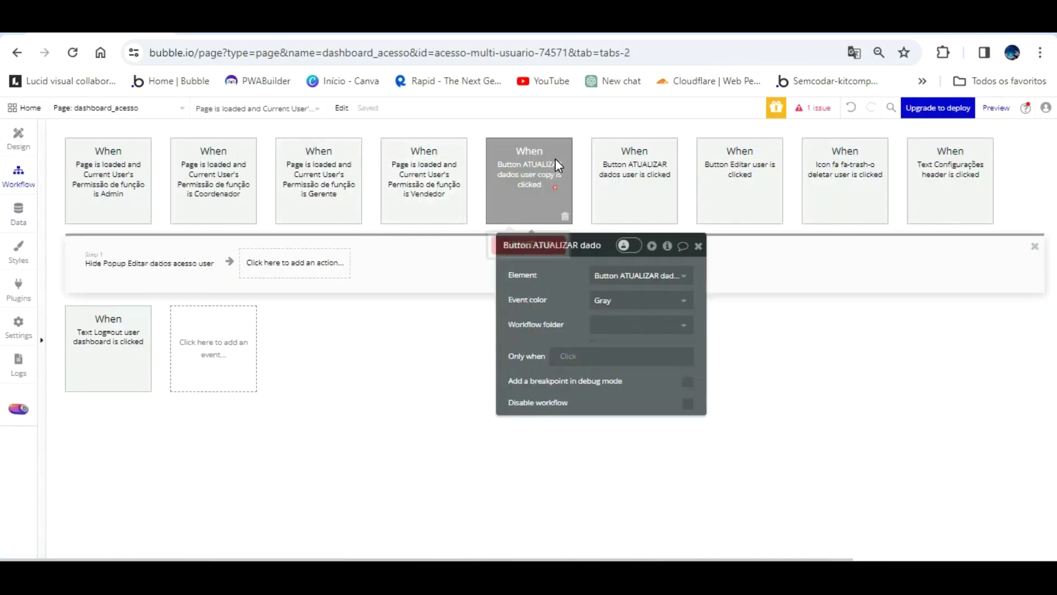
{"action": "left_click", "coordinate": [638, 163]}
{"action": "left_click", "coordinate": [142, 262]}
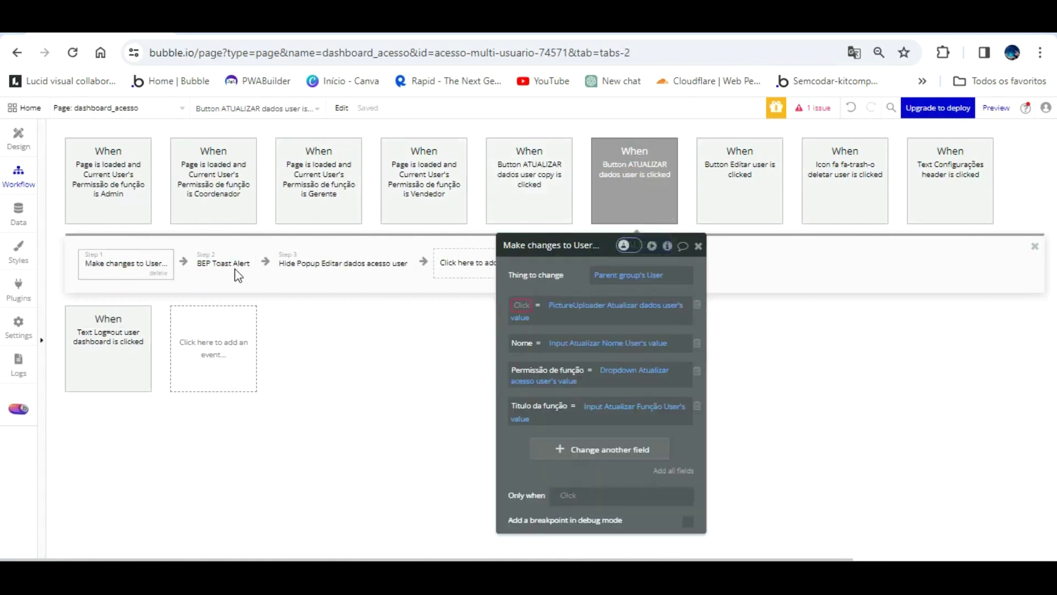
{"action": "left_click", "coordinate": [522, 304]}
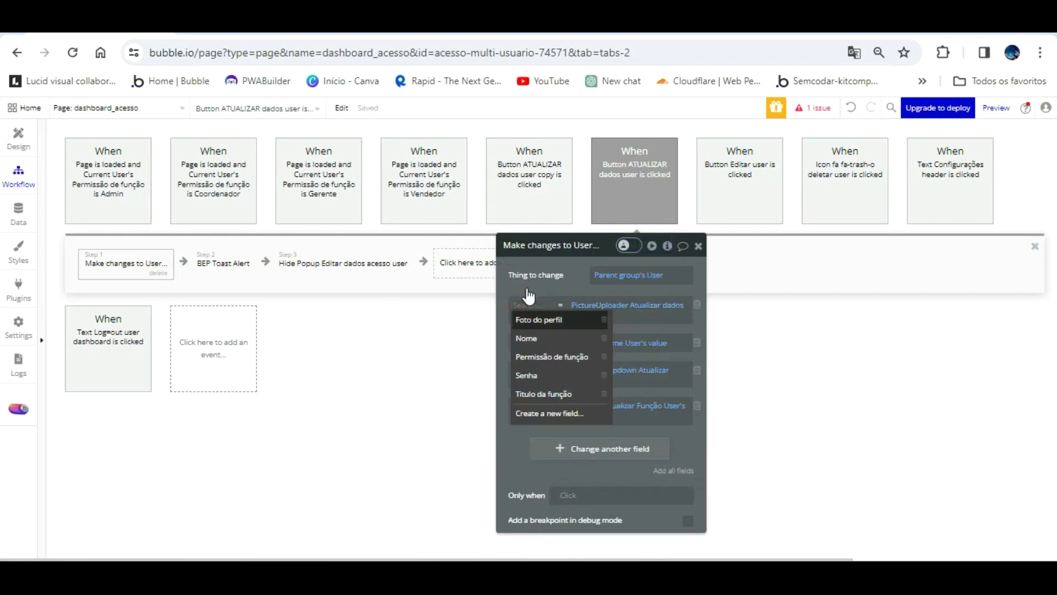
{"action": "left_click", "coordinate": [539, 320]}
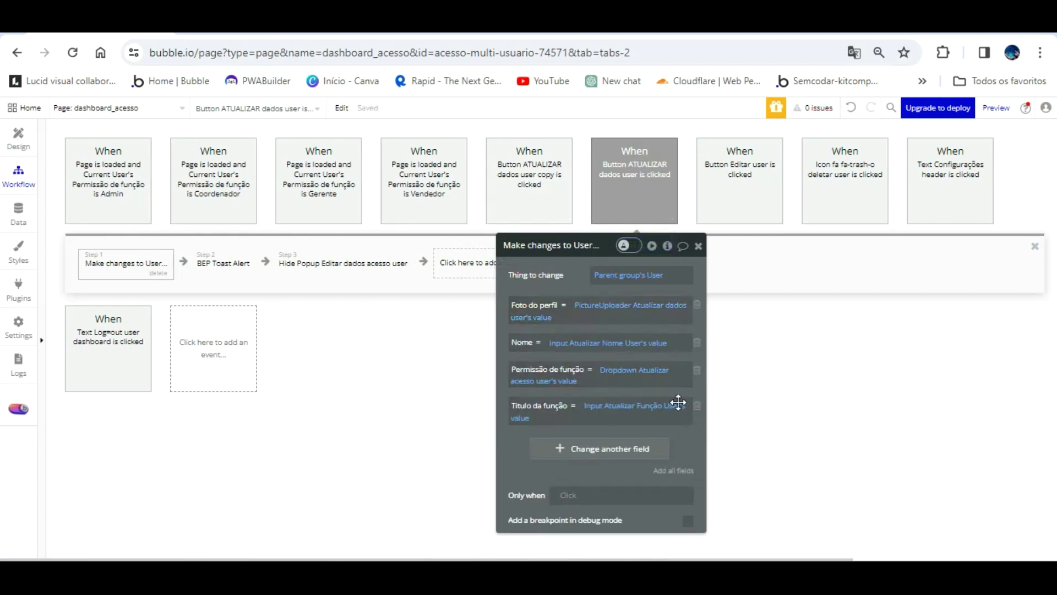
{"action": "left_click", "coordinate": [14, 150]}
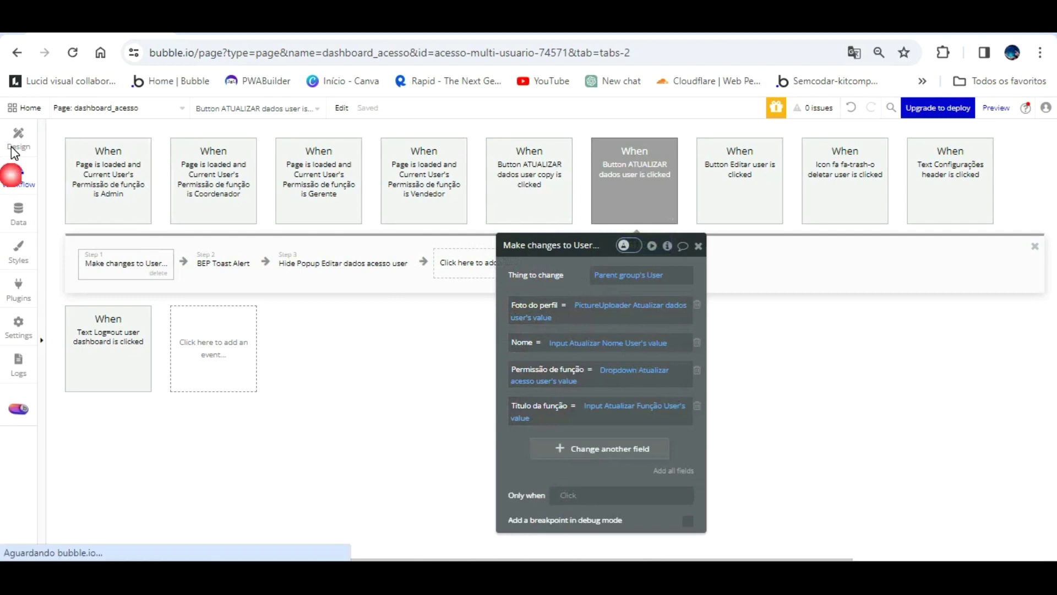
{"action": "left_click", "coordinate": [18, 212]}
- Start a new User entry with an uploaded profile photo and Gerente permission
{"action": "left_click", "coordinate": [247, 139]}
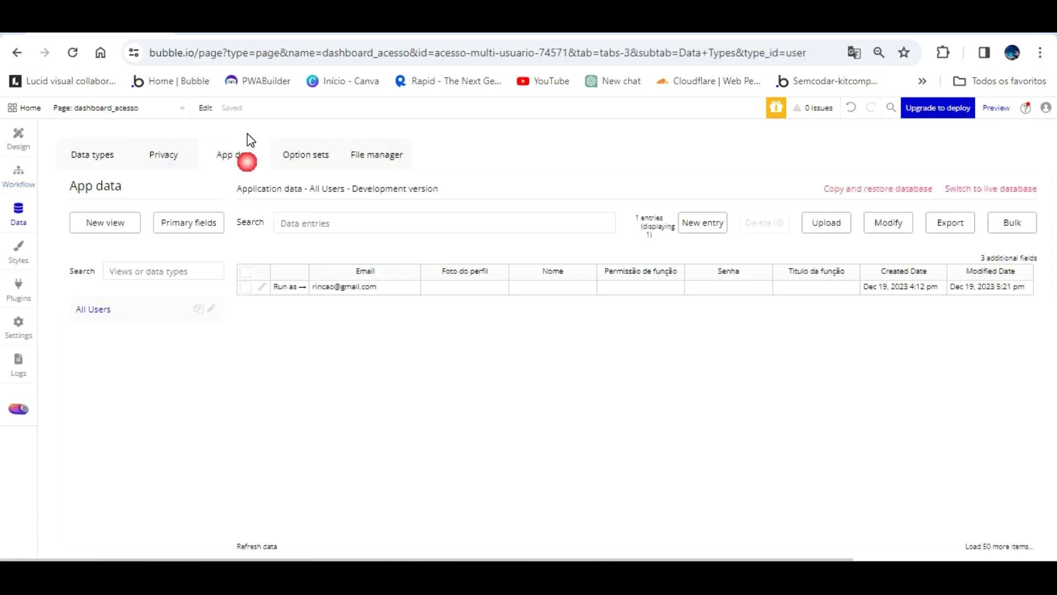
{"action": "left_click", "coordinate": [709, 221]}
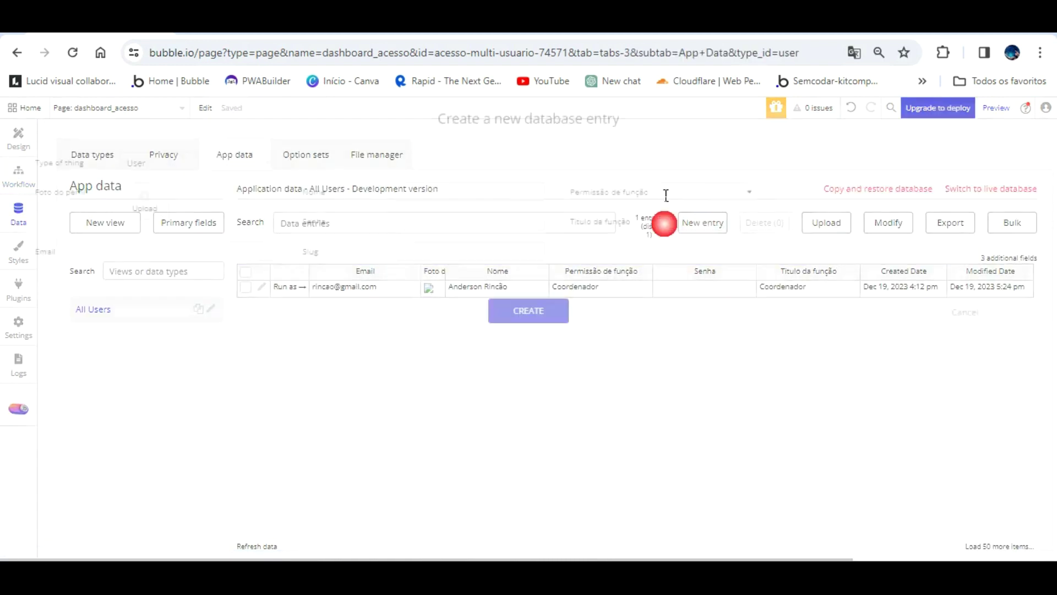
{"action": "left_click", "coordinate": [139, 197]}
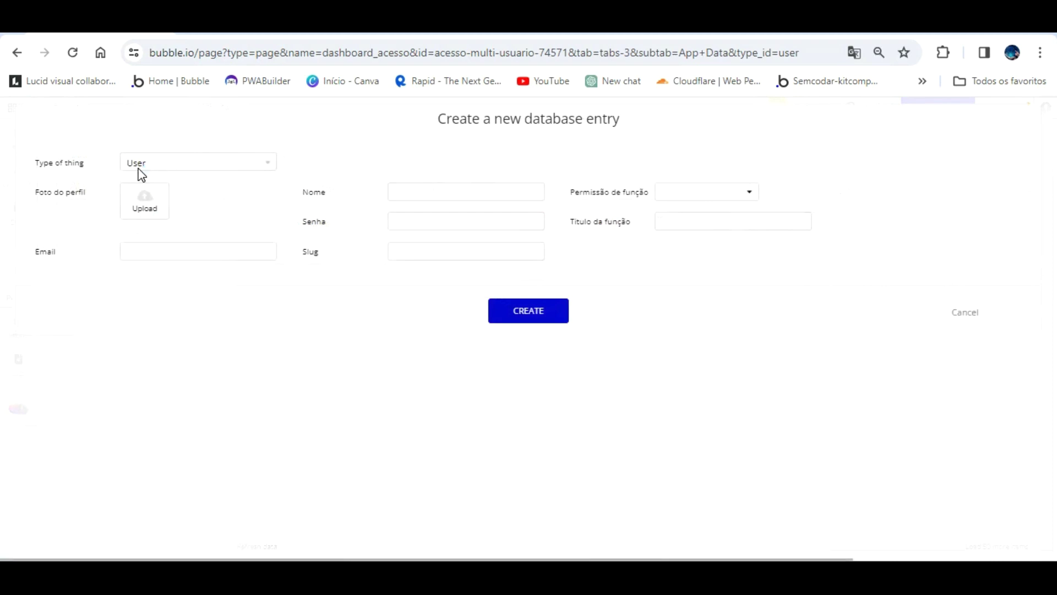
{"action": "double_click", "coordinate": [837, 143]}
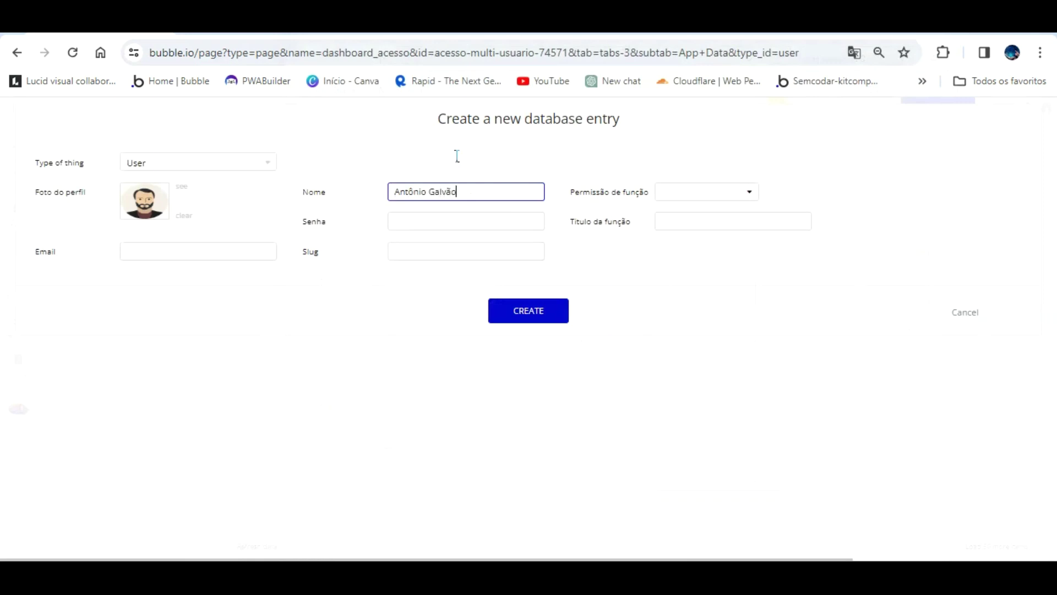
{"action": "left_click", "coordinate": [707, 190]}
{"action": "left_click", "coordinate": [704, 248]}
- Fill in the password, Gerente job title and e-mail, then create the entry
{"action": "left_click", "coordinate": [396, 220]}
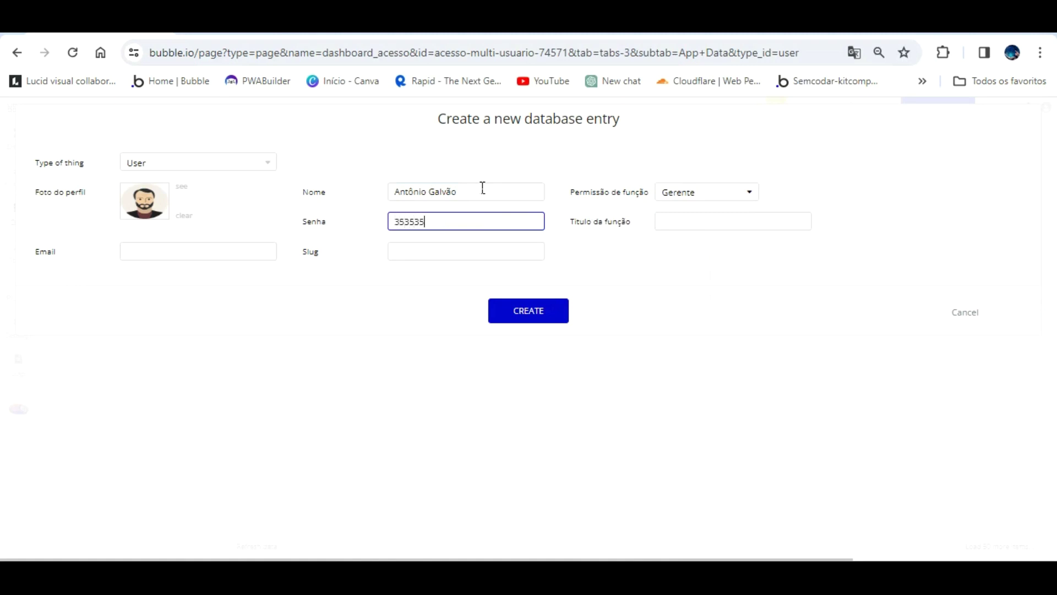
{"action": "left_click", "coordinate": [670, 219]}
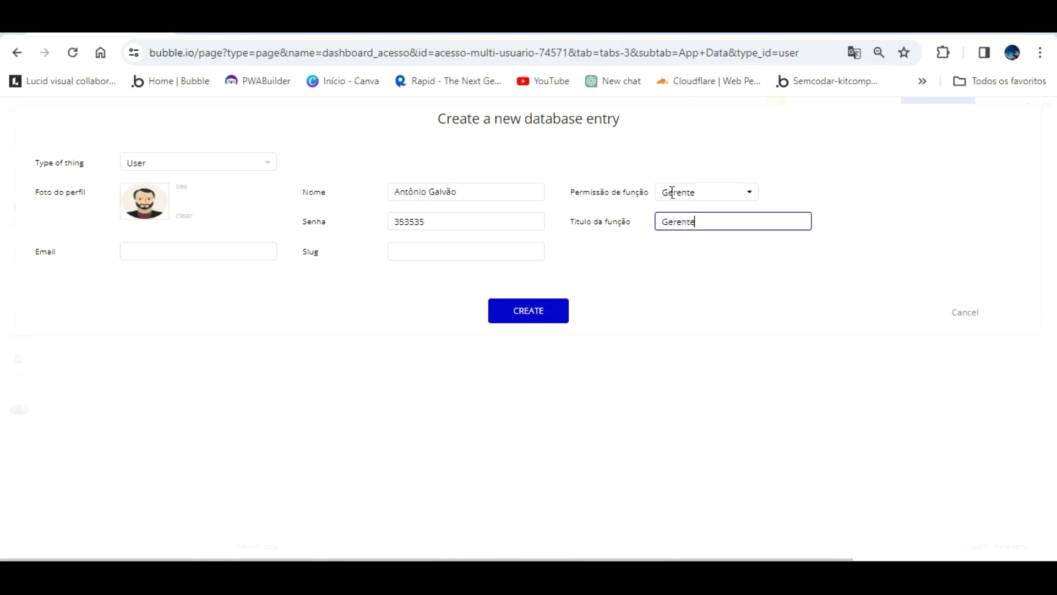
{"action": "left_click", "coordinate": [244, 255]}
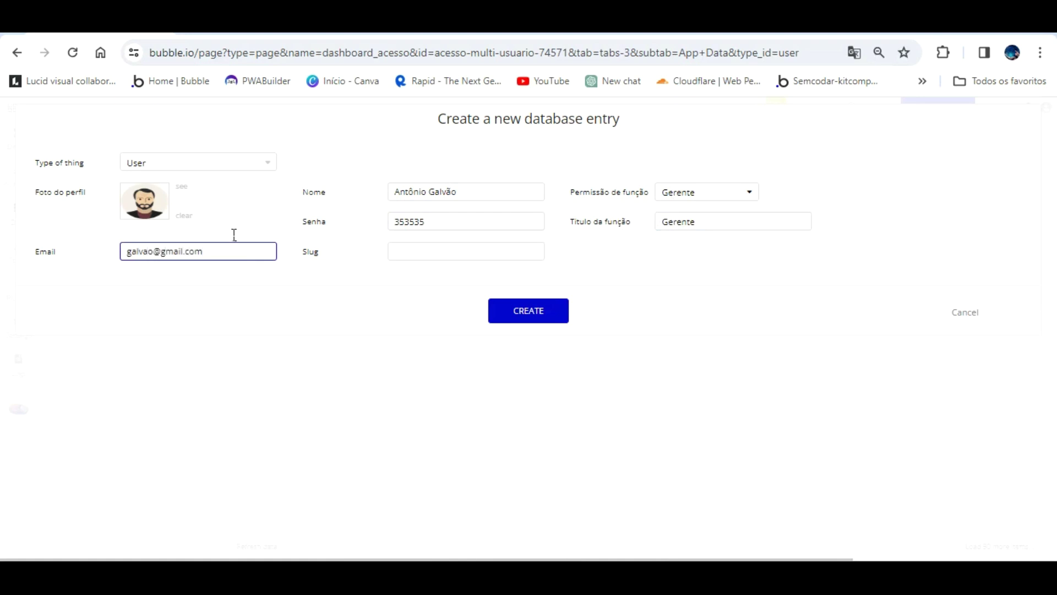
{"action": "left_click", "coordinate": [527, 282]}
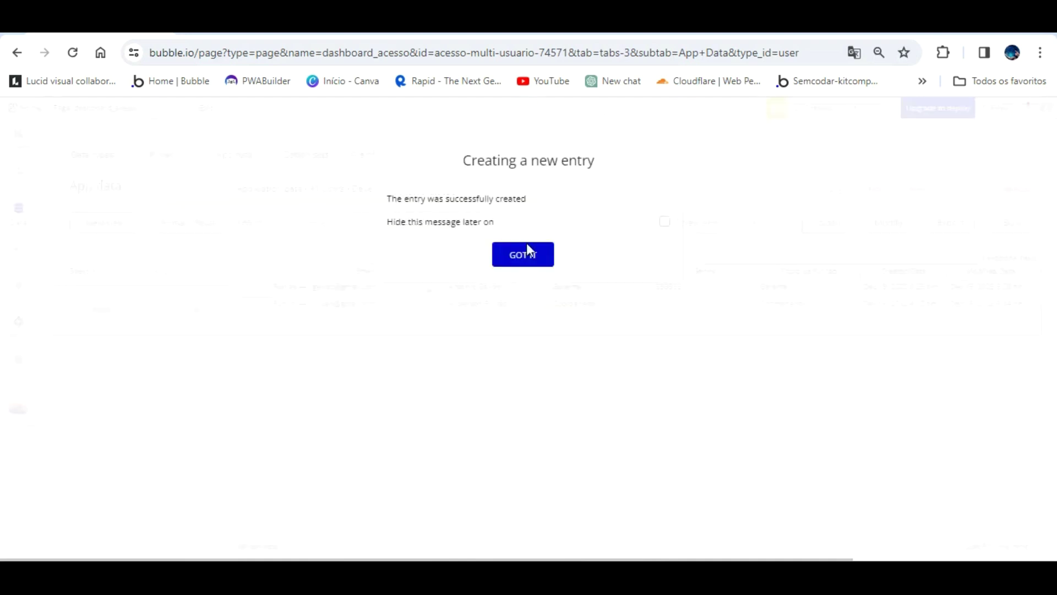
{"action": "left_click", "coordinate": [527, 250]}
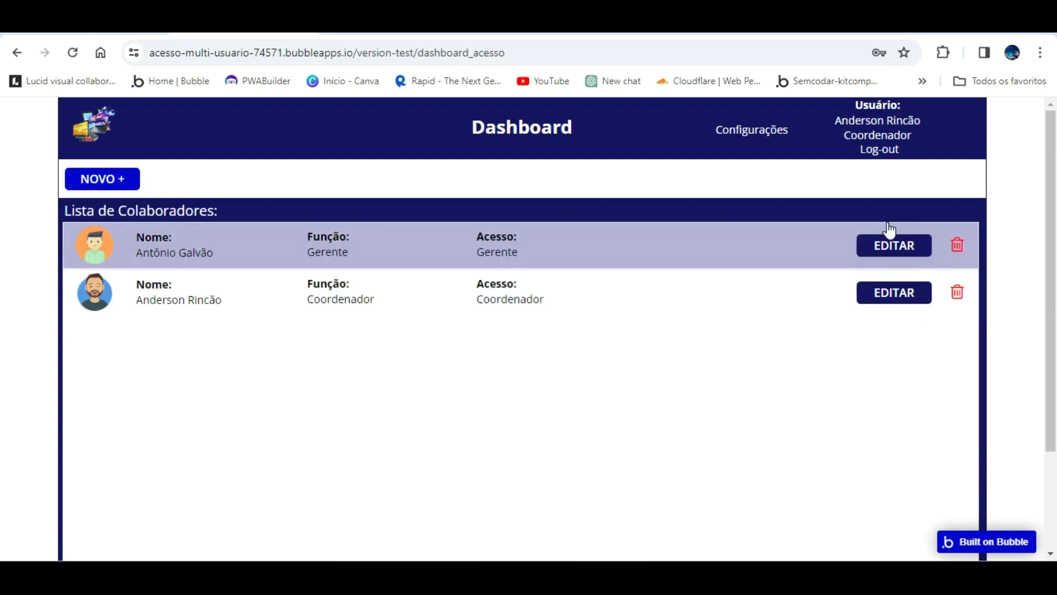
- Look at the first collaborator's edit form without saving, then log out of the app
{"action": "left_click", "coordinate": [885, 246]}
{"action": "left_click", "coordinate": [616, 301]}
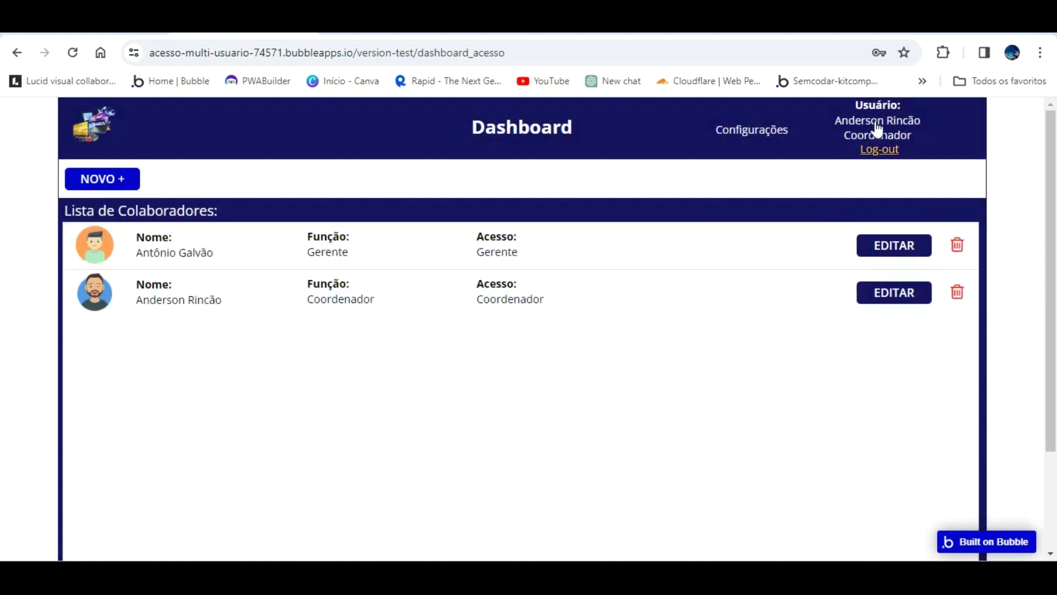
{"action": "left_click", "coordinate": [878, 148]}
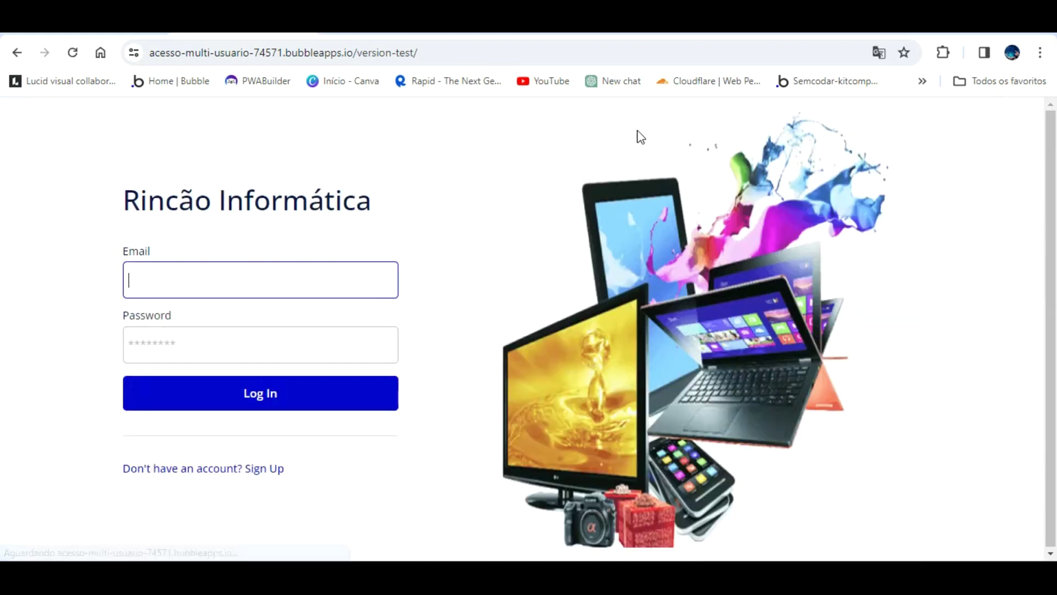
- Attempt to log in with the new user's name and a password
{"action": "left_click", "coordinate": [271, 281]}
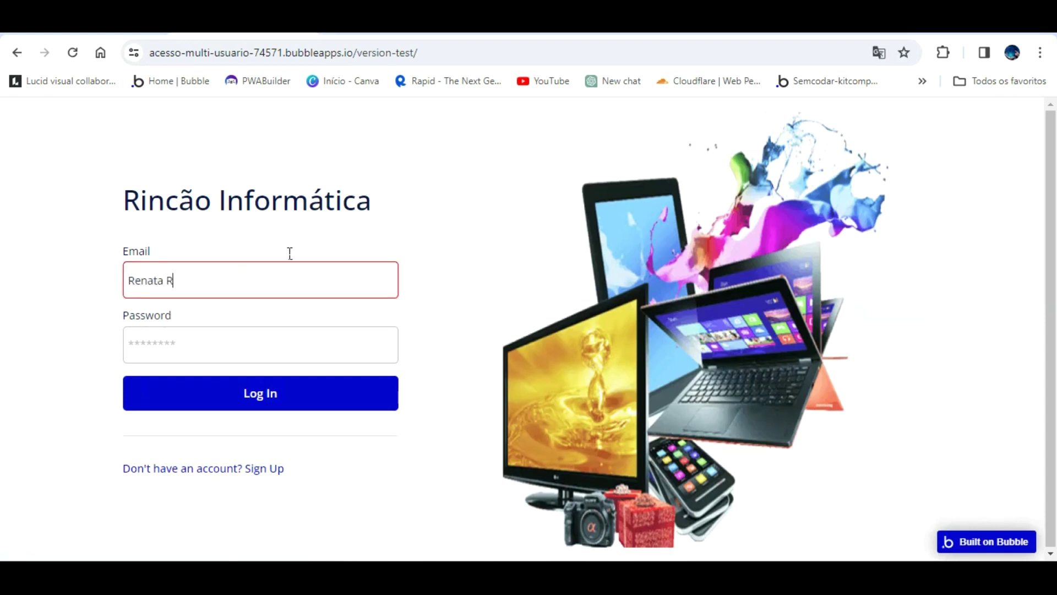
{"action": "key", "text": "Tab"}
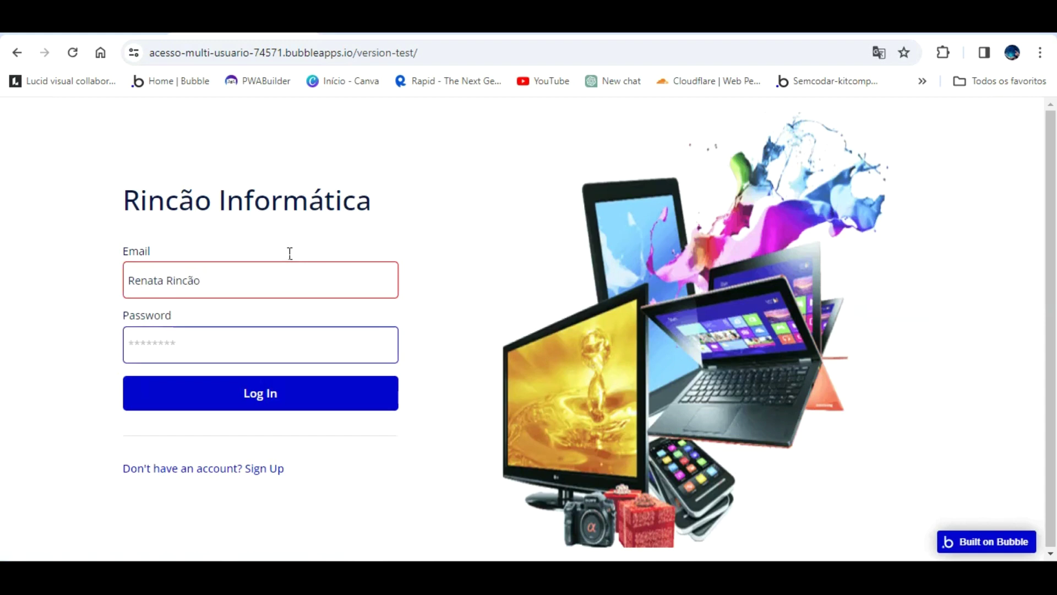
{"action": "type", "text": "12"}
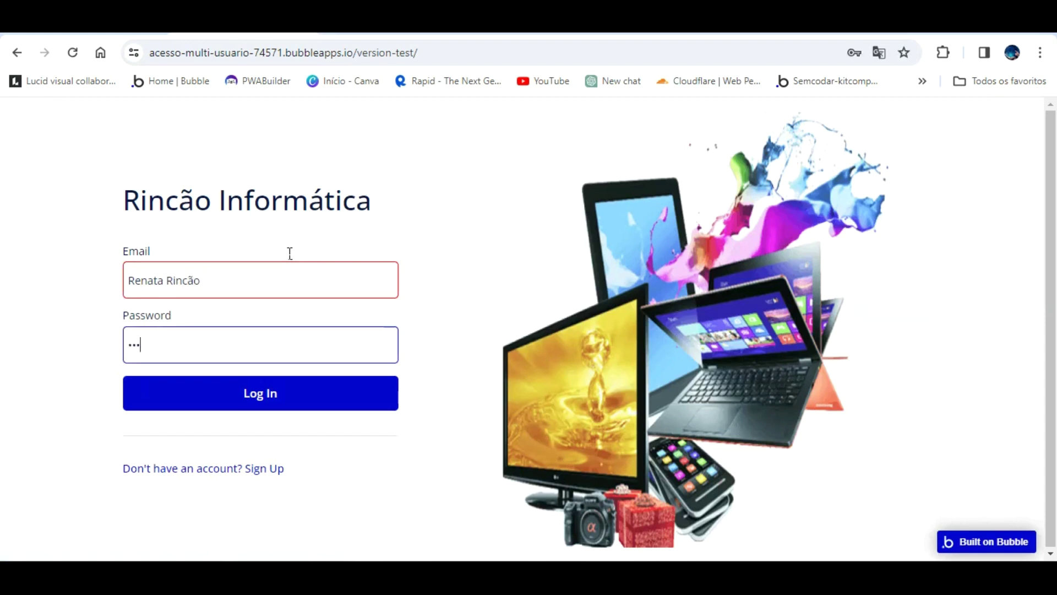
{"action": "type", "text": "3456"}
{"action": "left_click", "coordinate": [265, 452]}
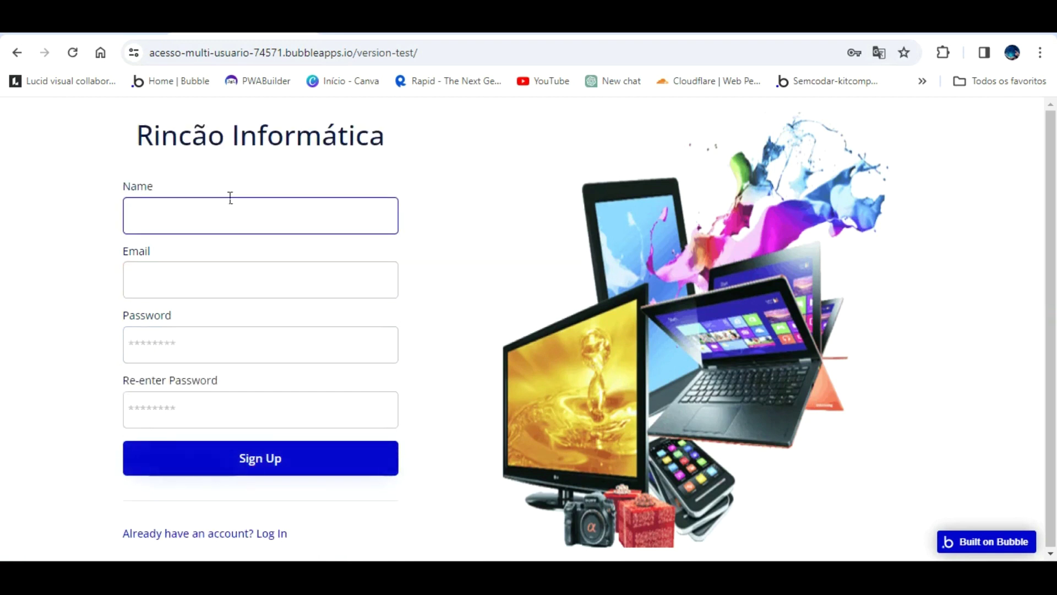
- Sign up with the user's name, e-mail and a six-character password entered twice
{"action": "key", "text": "Tab"}
{"action": "type", "text": "renata"}
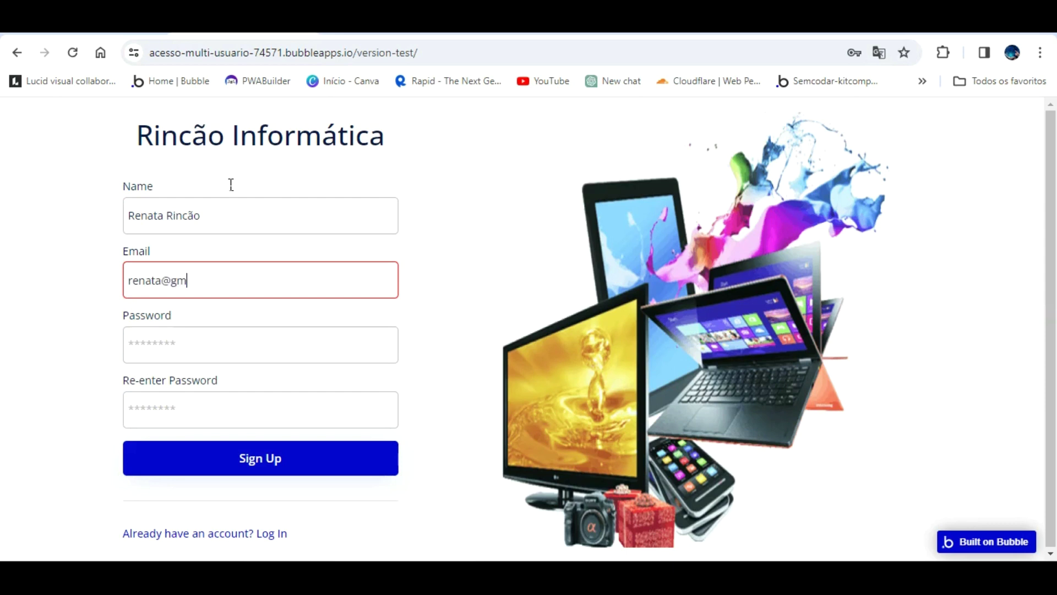
{"action": "key", "text": "Tab"}
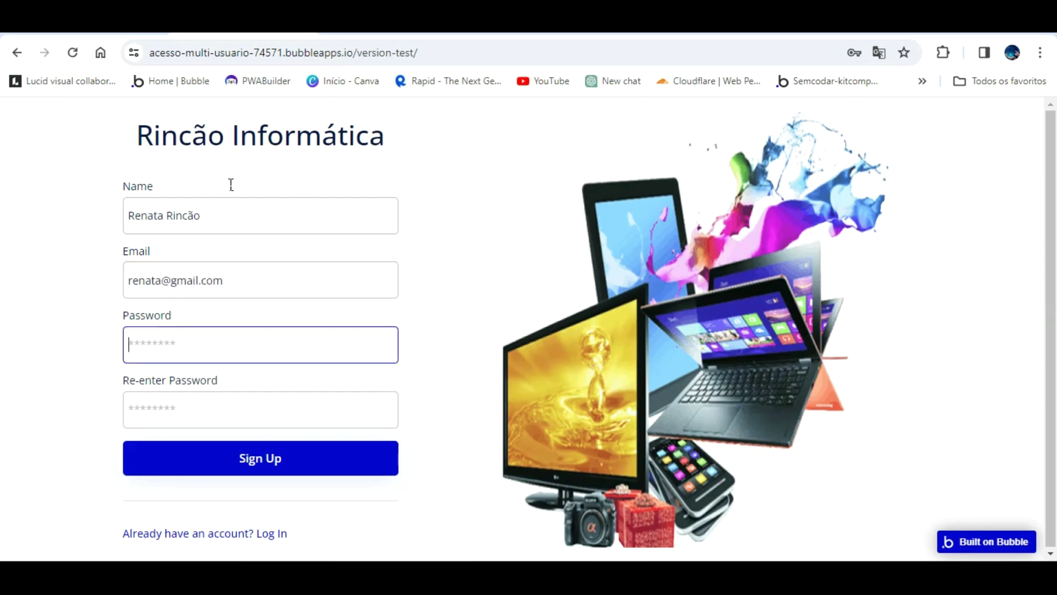
{"action": "type", "text": "12"}
{"action": "key", "text": "BackSpace"}
{"action": "key", "text": "BackSpace"}
{"action": "key", "text": "BackSpace"}
{"action": "key", "text": "BackSpace"}
{"action": "key", "text": "BackSpace"}
{"action": "key", "text": "BackSpace"}
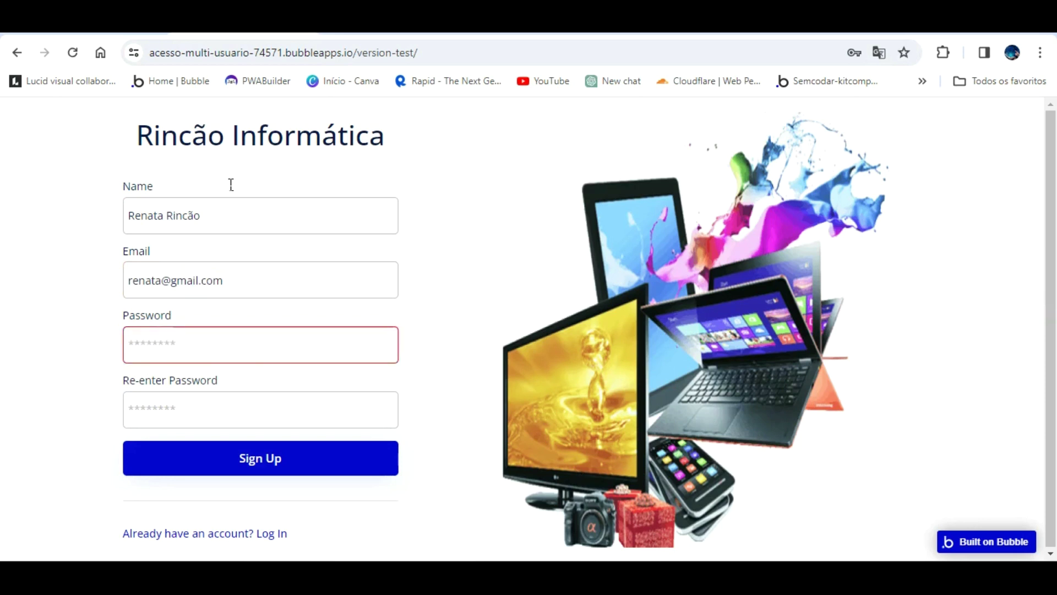
{"action": "type", "text": "1"}
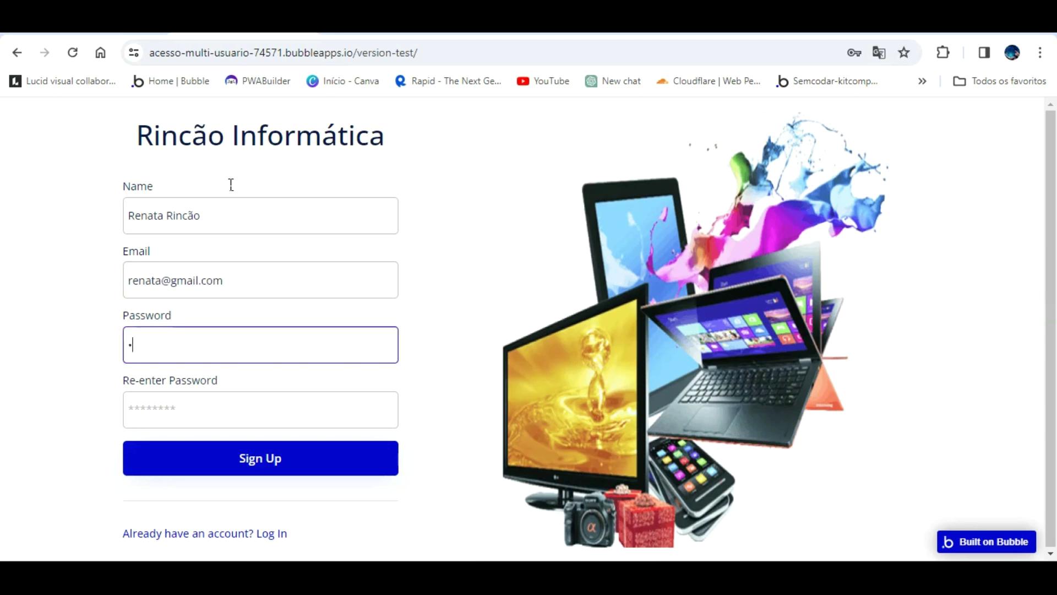
{"action": "type", "text": "23456"}
{"action": "key", "text": "Tab"}
{"action": "type", "text": "123456"}
{"action": "key", "text": "Tab"}
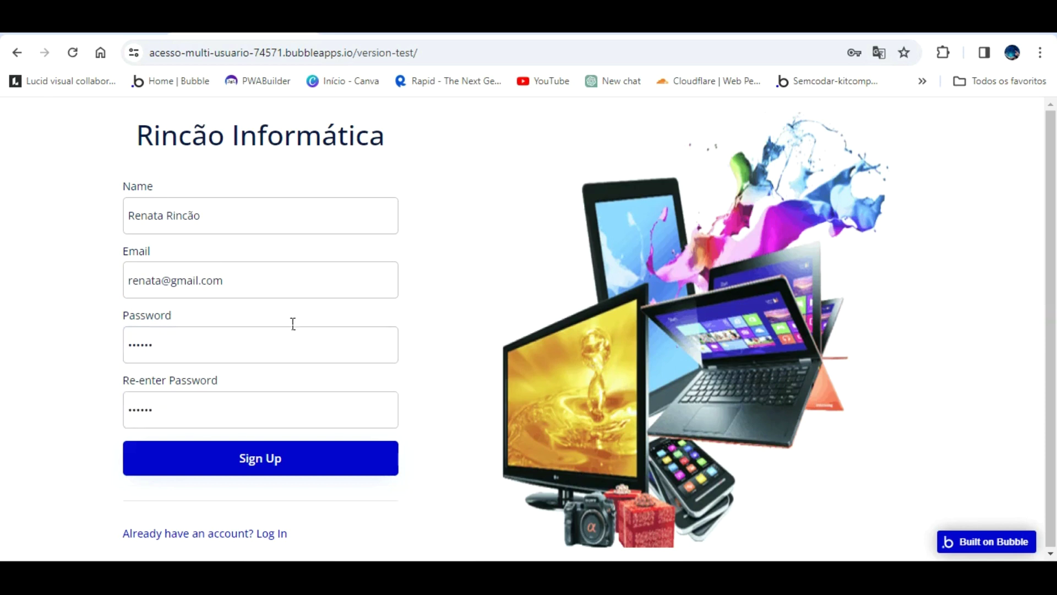
{"action": "left_click", "coordinate": [256, 443]}
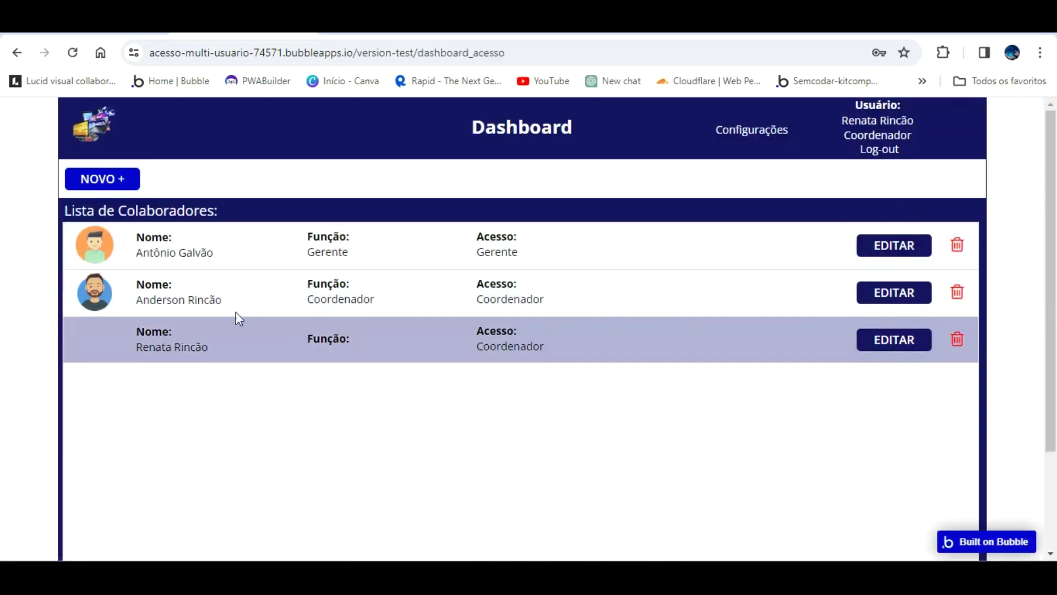
- Check the stored users list and the User data type fields in the editor's Data tab
{"action": "left_click", "coordinate": [105, 25]}
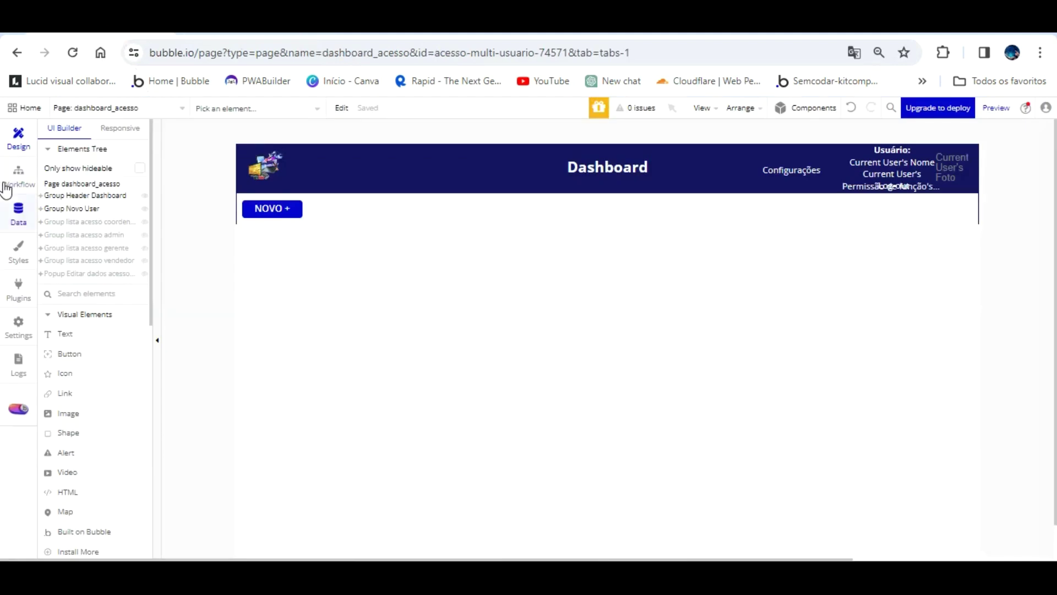
{"action": "left_click", "coordinate": [18, 212]}
{"action": "left_click", "coordinate": [224, 156]}
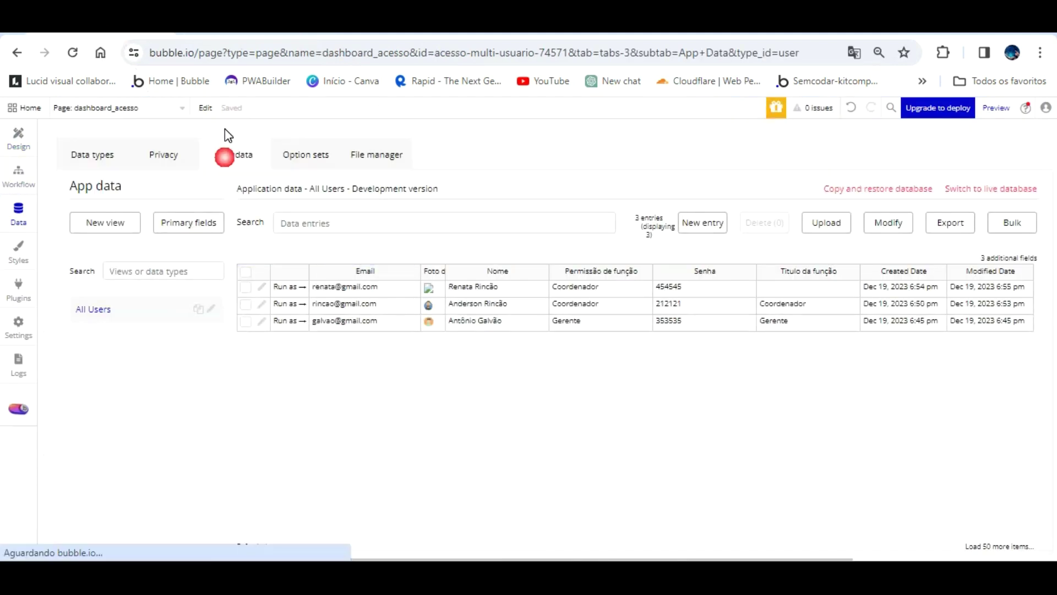
{"action": "left_click", "coordinate": [89, 150]}
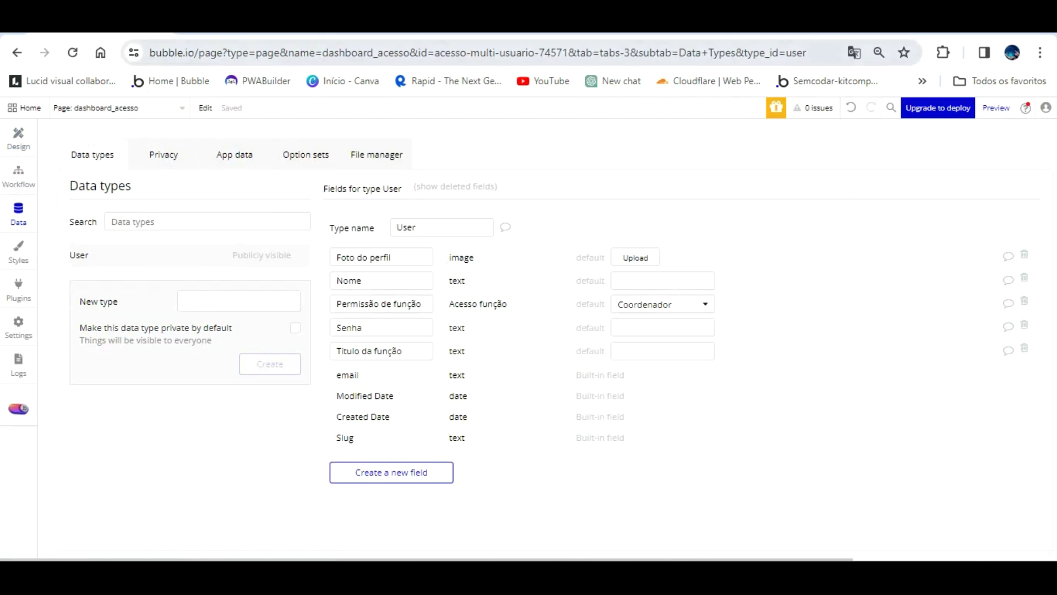
{"action": "left_click", "coordinate": [266, 28]}
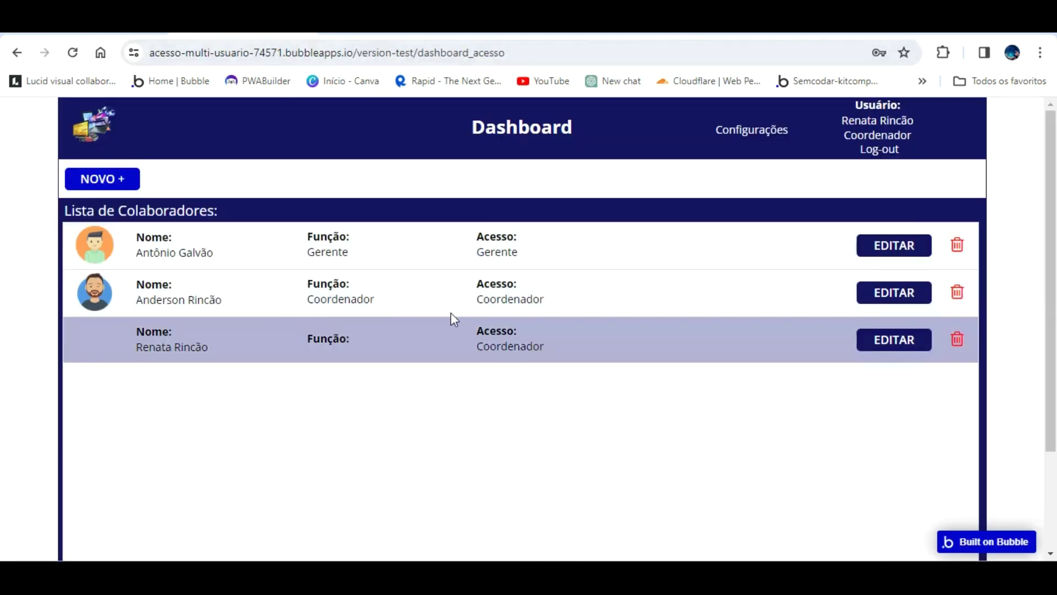
- Give the third user a profile photo, Função 'Administrador' and Admin access, and save
{"action": "left_click", "coordinate": [903, 338]}
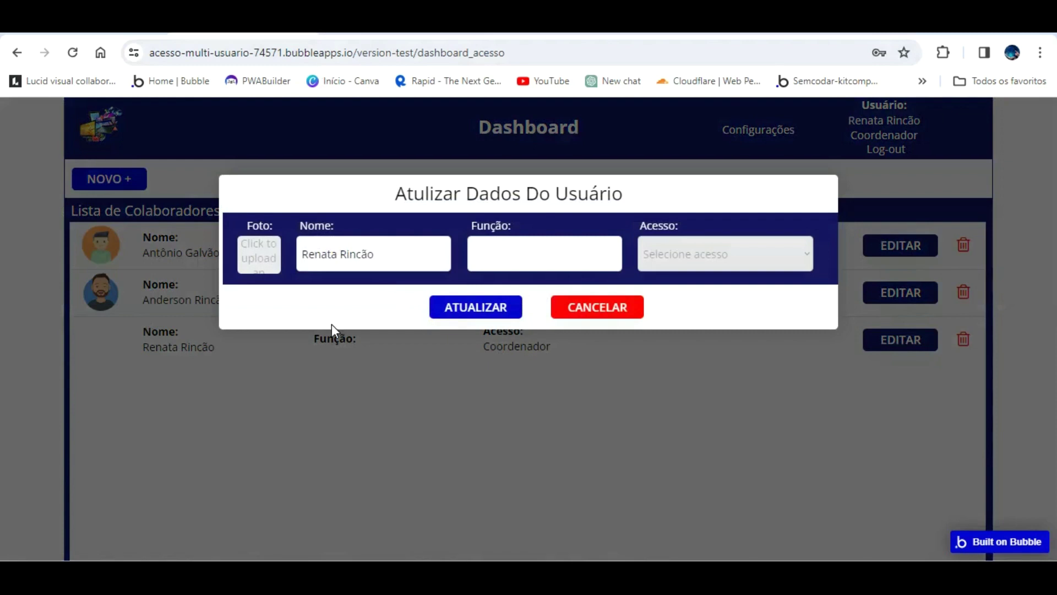
{"action": "left_click", "coordinate": [262, 251]}
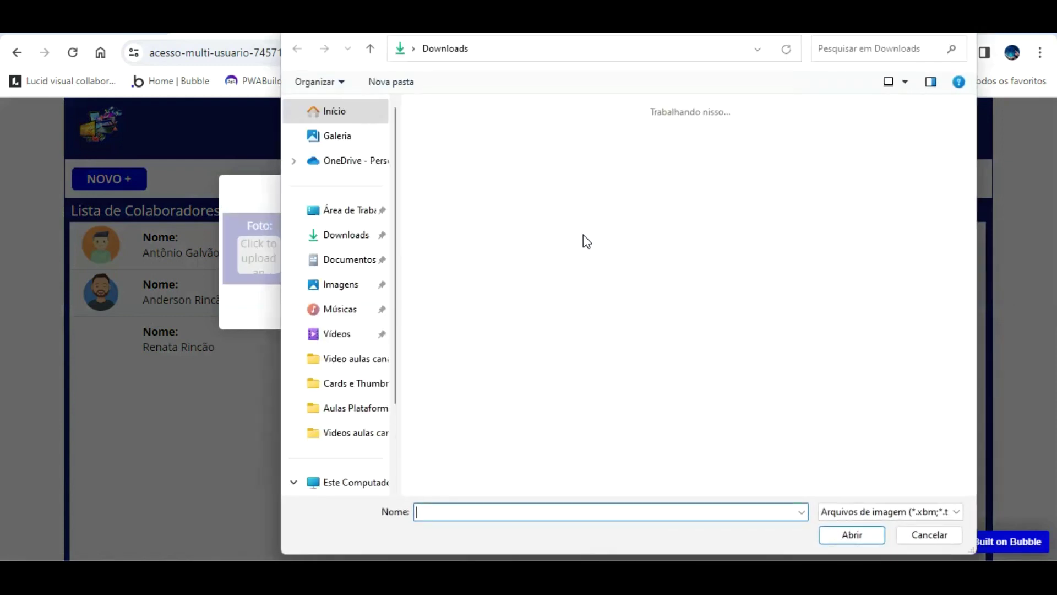
{"action": "double_click", "coordinate": [725, 152]}
{"action": "left_click", "coordinate": [551, 236]}
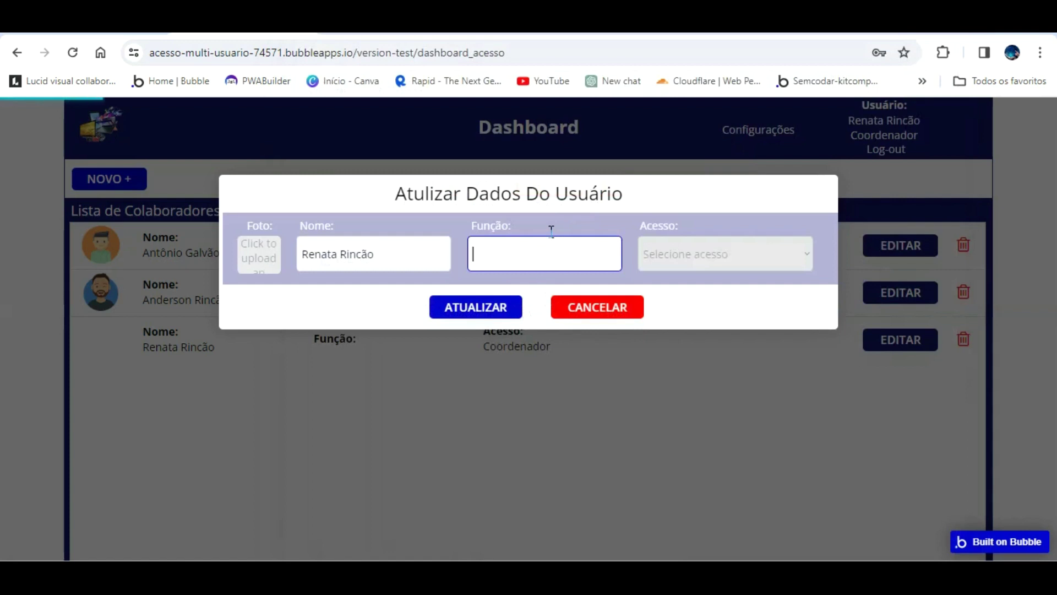
{"action": "type", "text": "Administrador"}
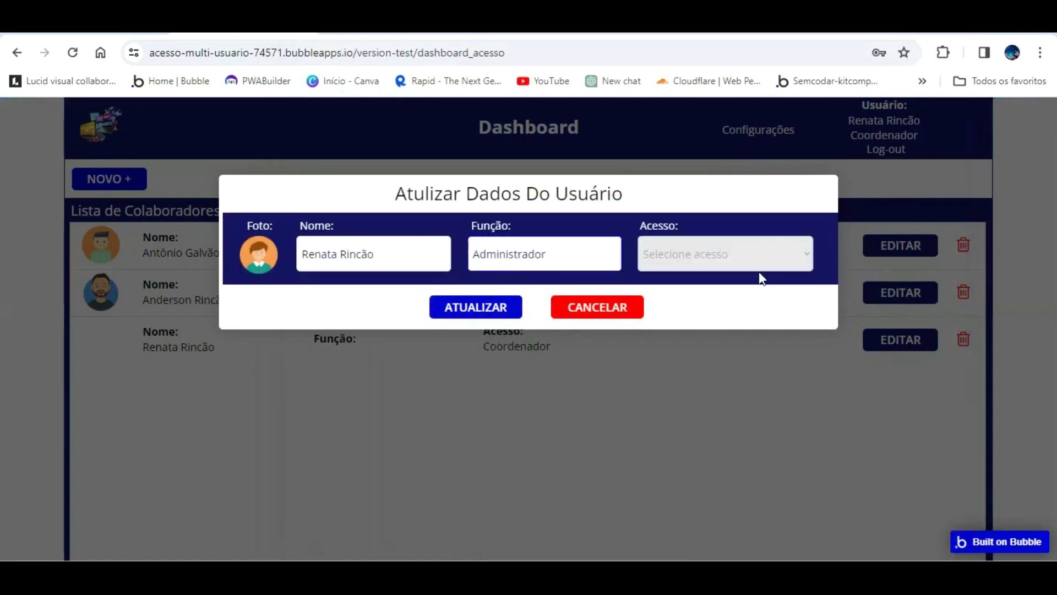
{"action": "left_click", "coordinate": [743, 245]}
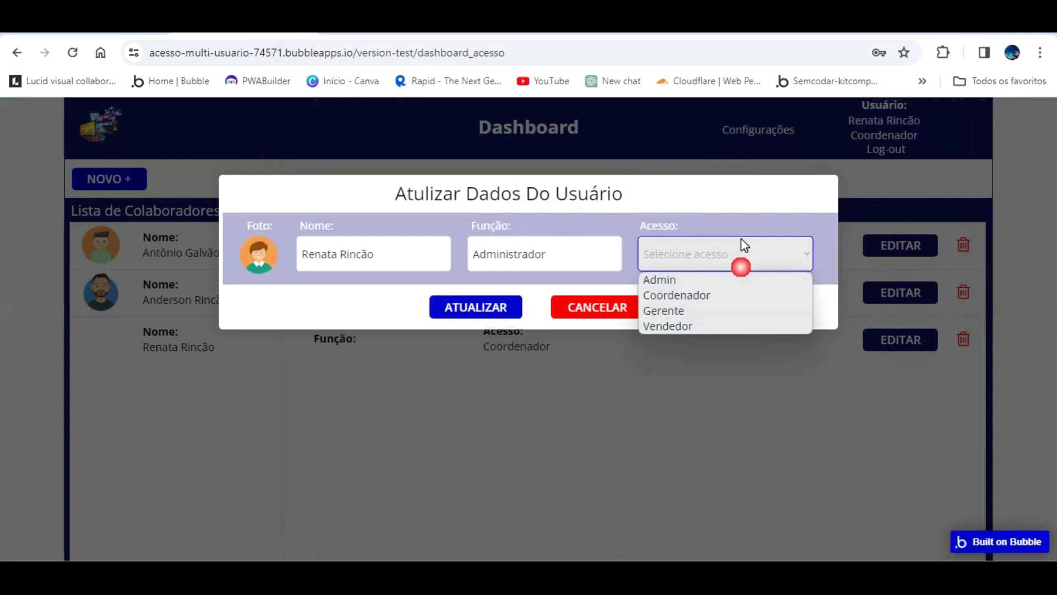
{"action": "left_click", "coordinate": [707, 279]}
{"action": "left_click", "coordinate": [496, 301]}
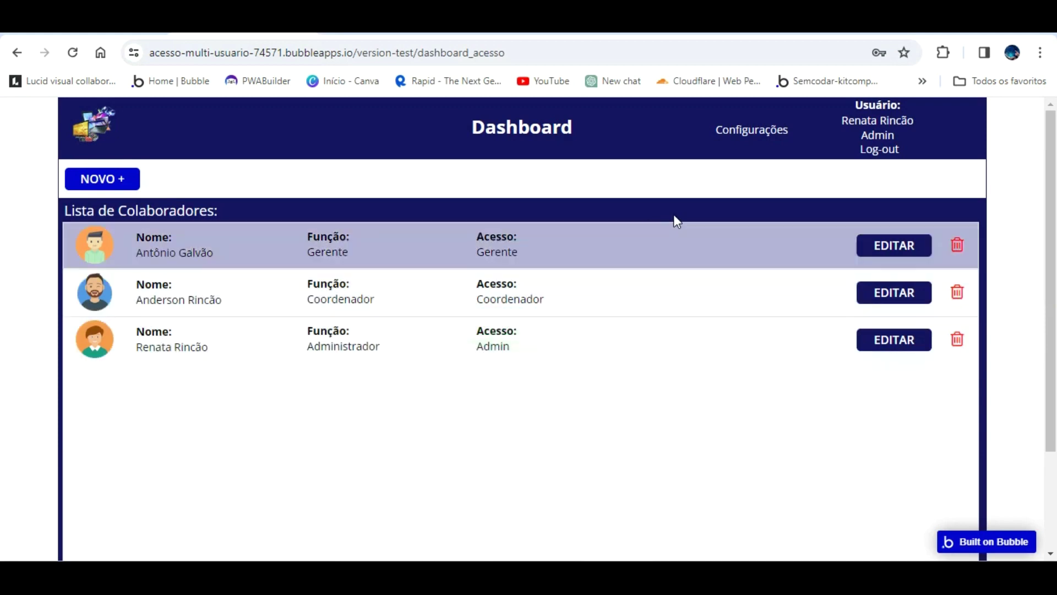
- Log out of the app and start entering the user's e-mail on the login page
{"action": "left_click", "coordinate": [881, 150]}
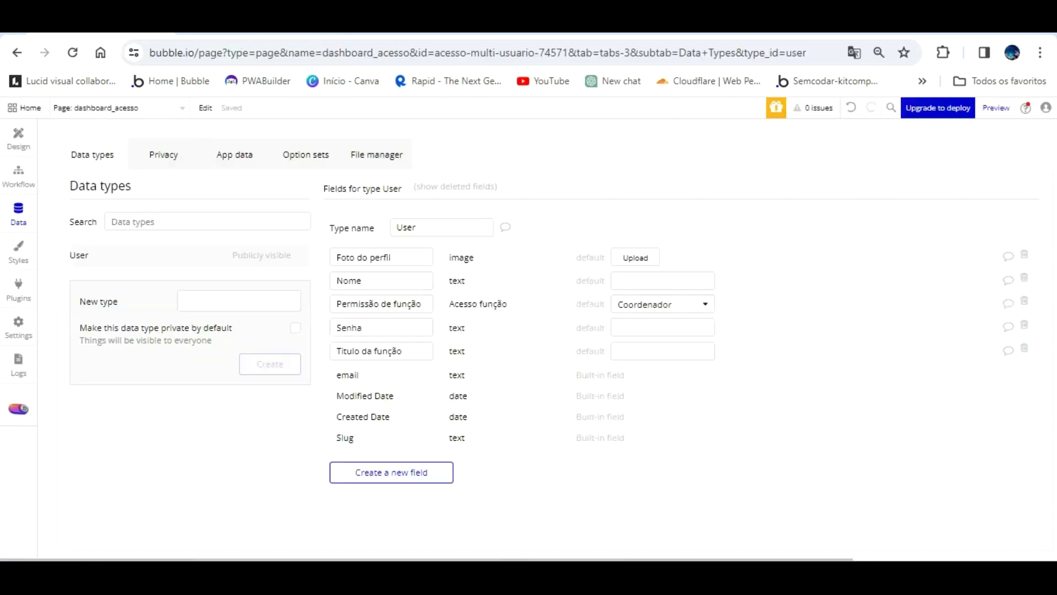
{"action": "left_click", "coordinate": [229, 156]}
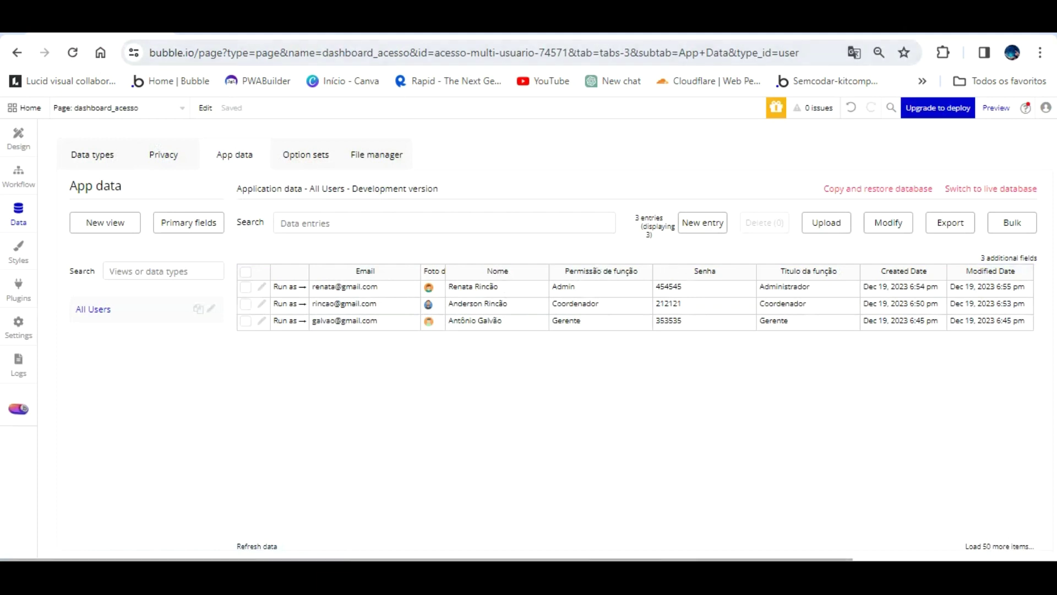
{"action": "left_click", "coordinate": [231, 19]}
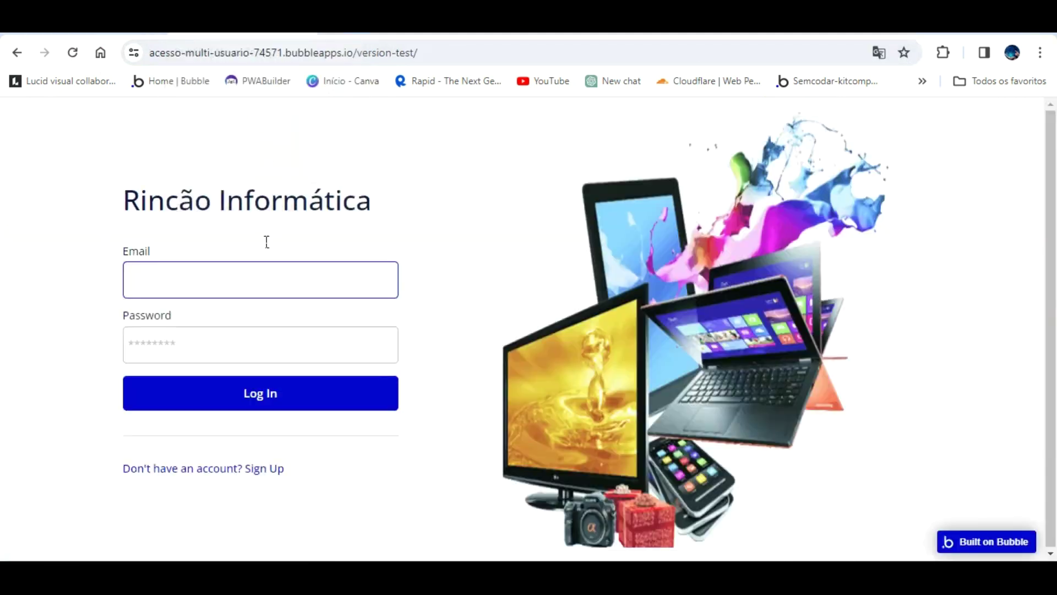
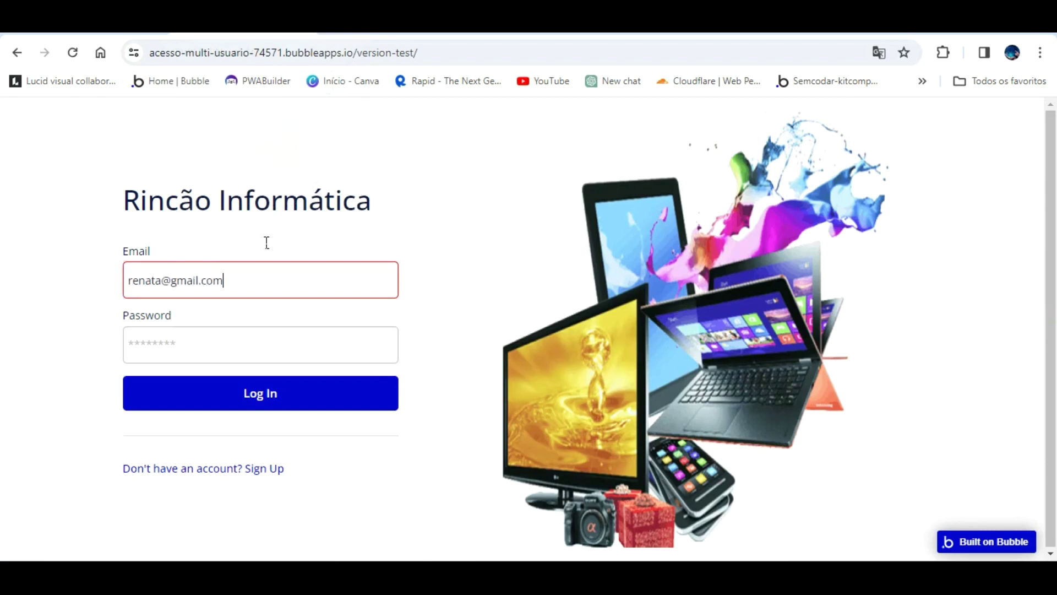
- Enter the user's password, attempt login, and dismiss the 'Please enter a password' alert
{"action": "key", "text": "Tab"}
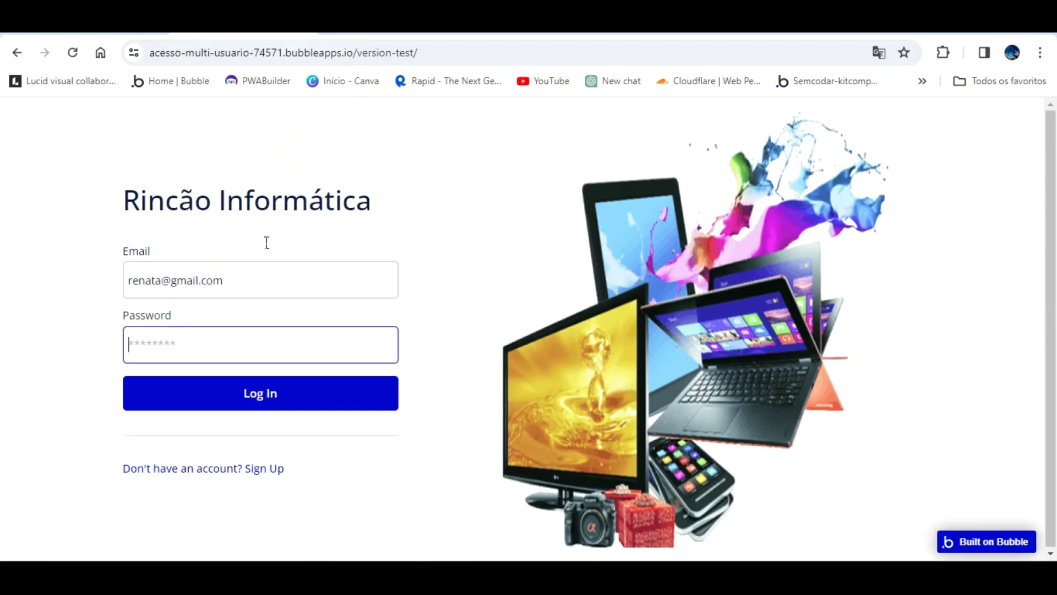
{"action": "type", "text": "123456"}
{"action": "left_click", "coordinate": [244, 384]}
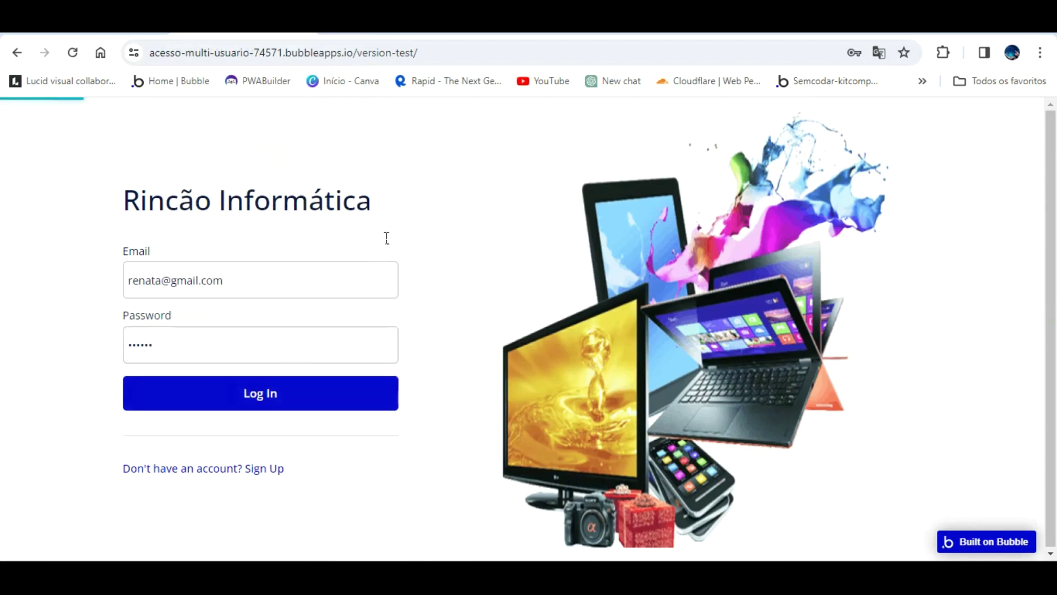
{"action": "left_click", "coordinate": [658, 138]}
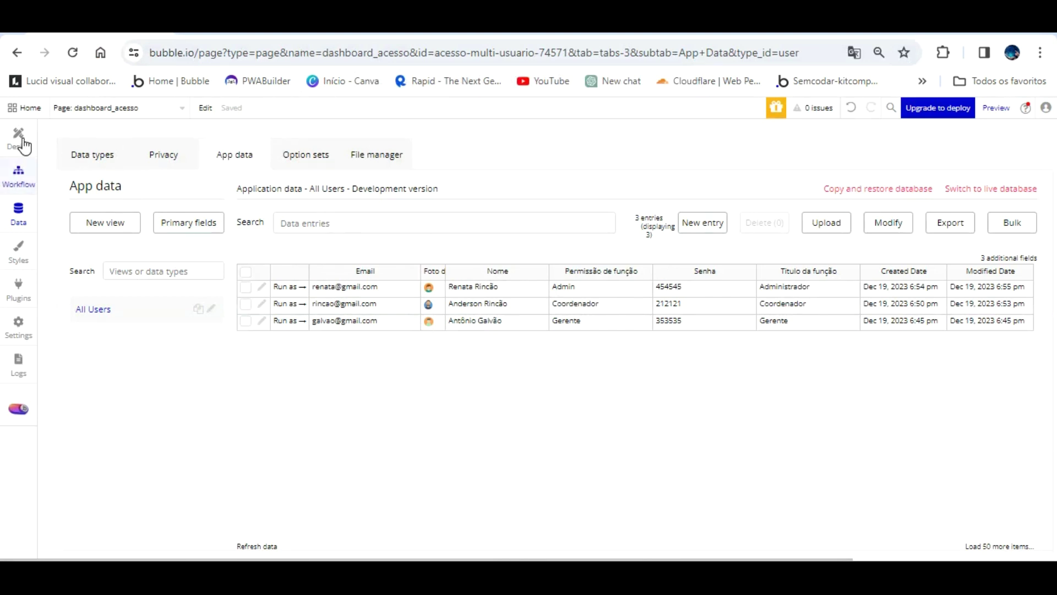
- Make the index page's Log the user in step use Input Log In Password's value
{"action": "left_click", "coordinate": [18, 175]}
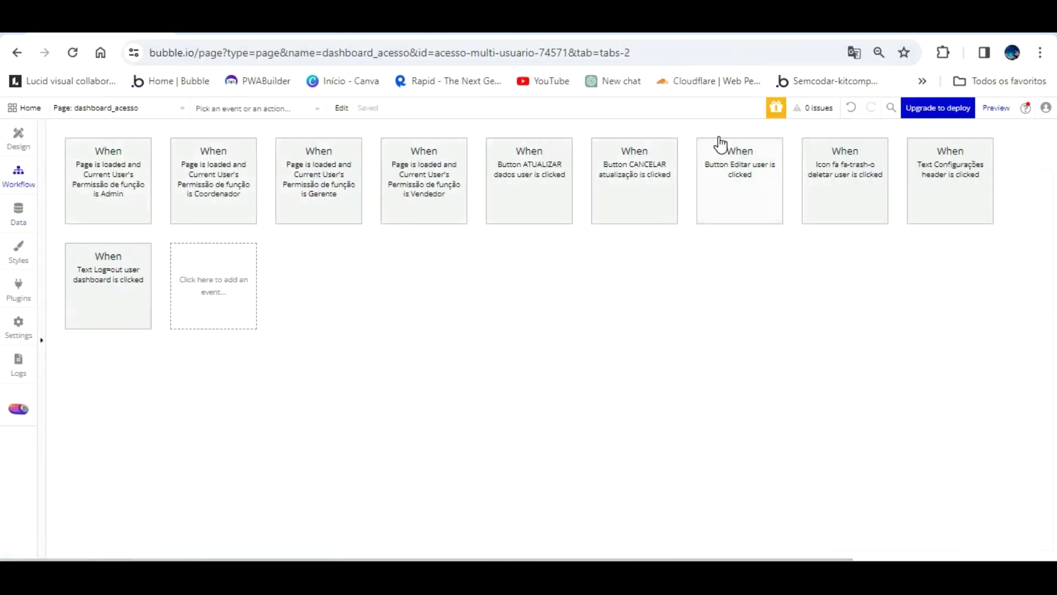
{"action": "left_click", "coordinate": [110, 108]}
{"action": "left_click", "coordinate": [99, 146]}
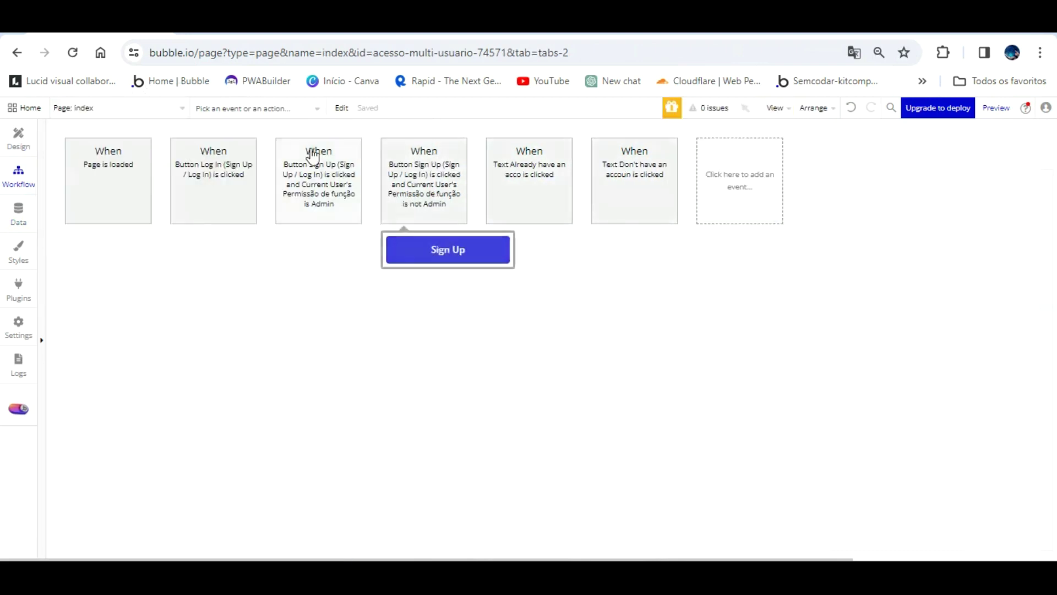
{"action": "left_click", "coordinate": [206, 155]}
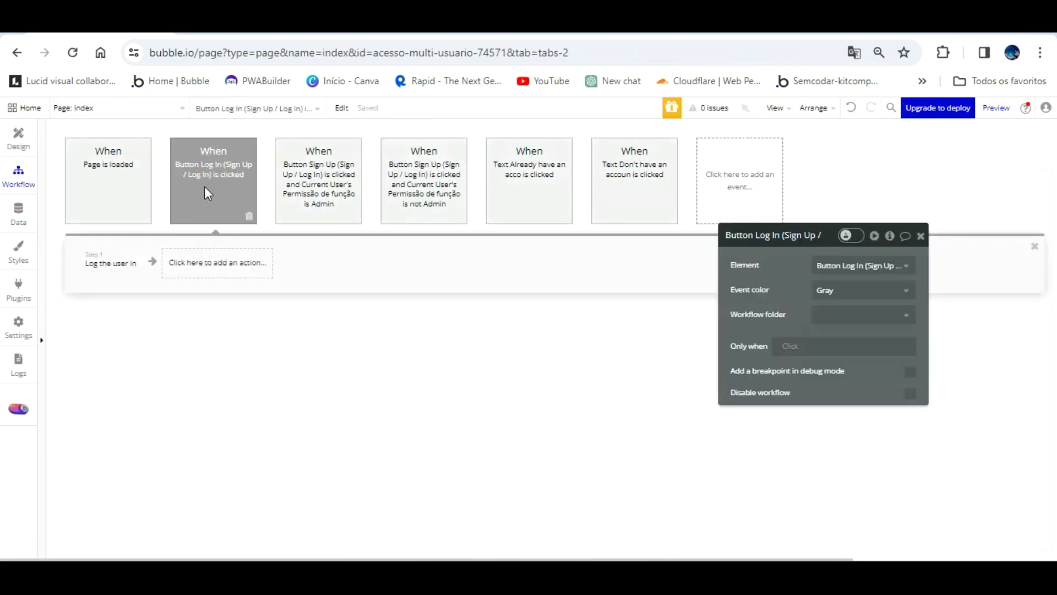
{"action": "left_click", "coordinate": [109, 261]}
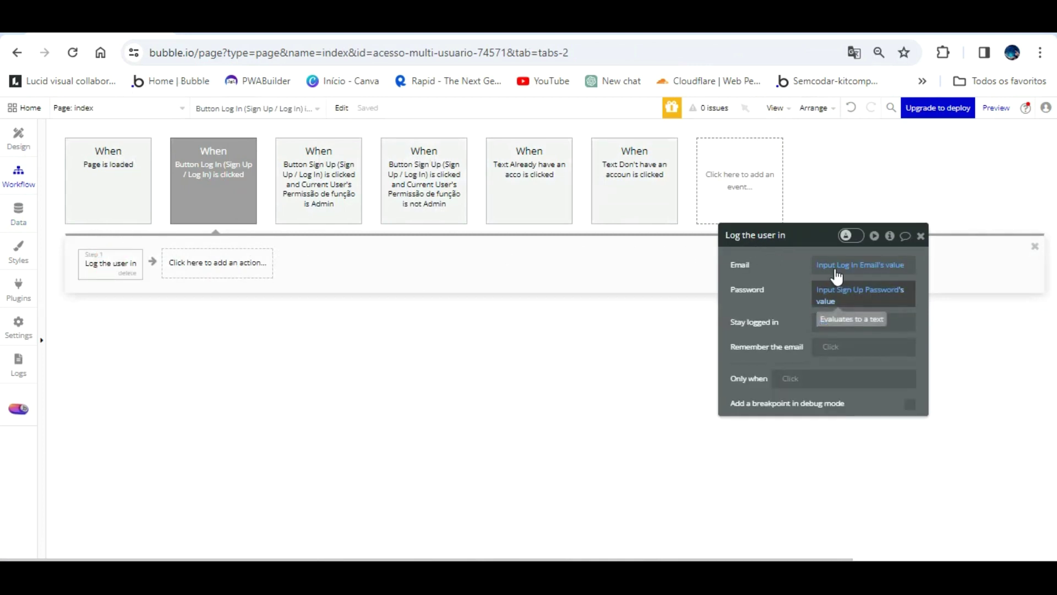
{"action": "left_click", "coordinate": [838, 291]}
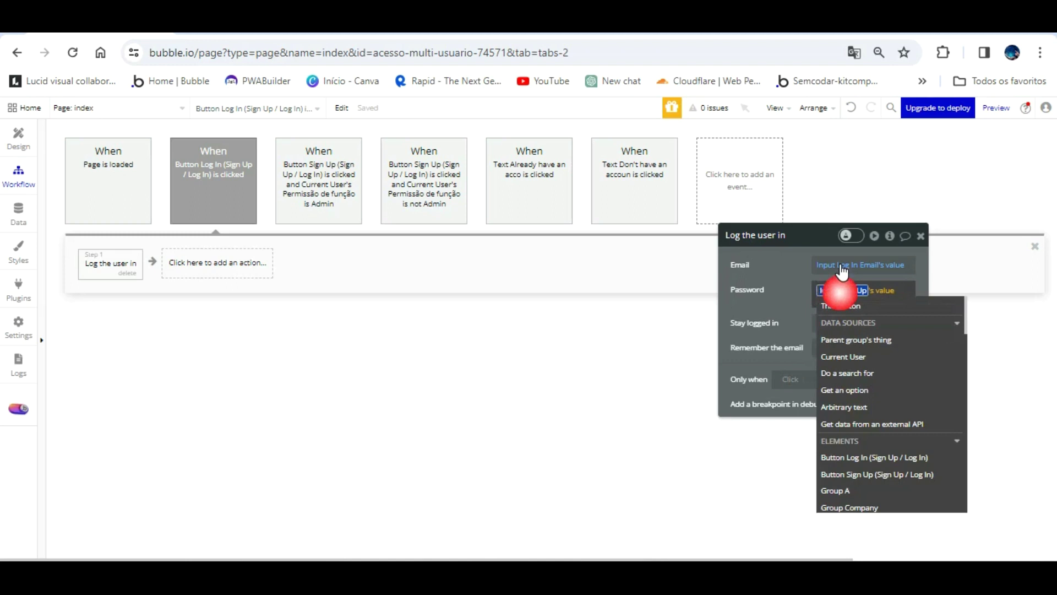
{"action": "scroll", "coordinate": [893, 364], "scroll_direction": "down", "scroll_amount": 10}
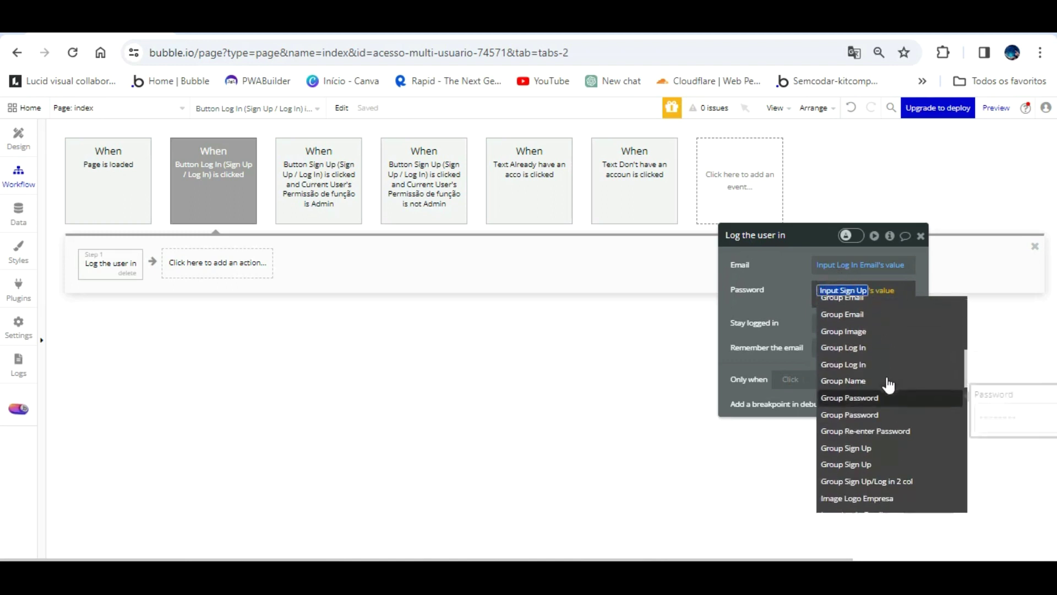
{"action": "scroll", "coordinate": [888, 384], "scroll_direction": "down", "scroll_amount": 3}
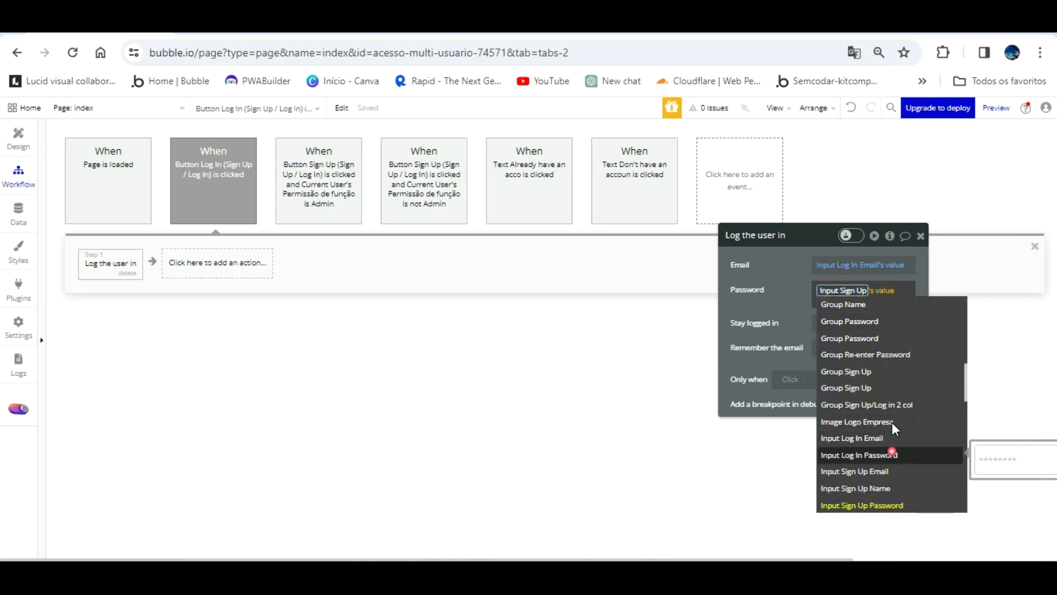
{"action": "left_click", "coordinate": [892, 454]}
{"action": "left_click", "coordinate": [788, 292]}
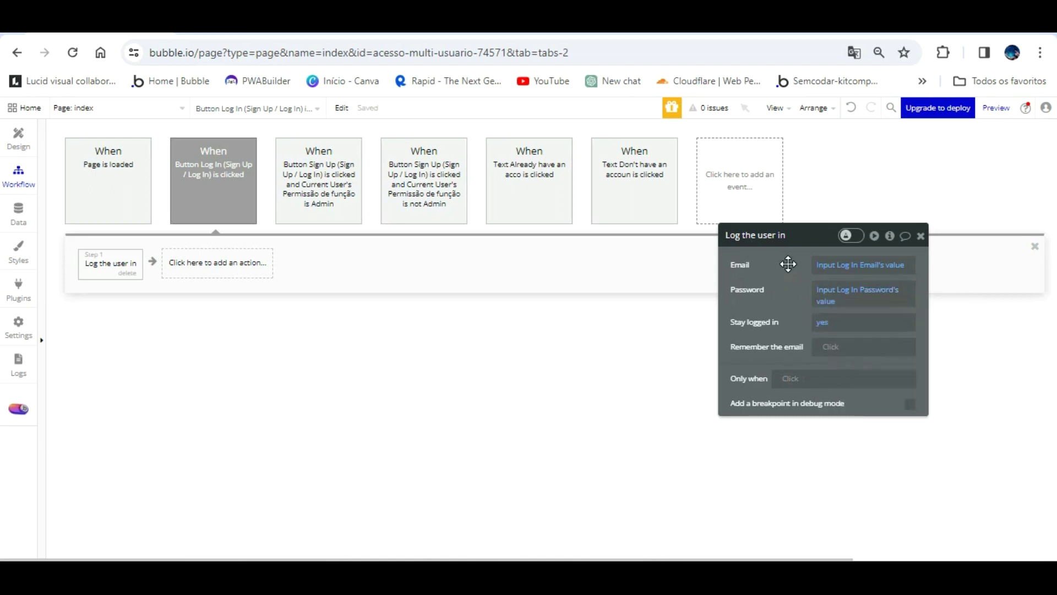
{"action": "left_click", "coordinate": [236, 25]}
- Reload the login page and submit the user's e-mail and password again
{"action": "key", "text": "F5"}
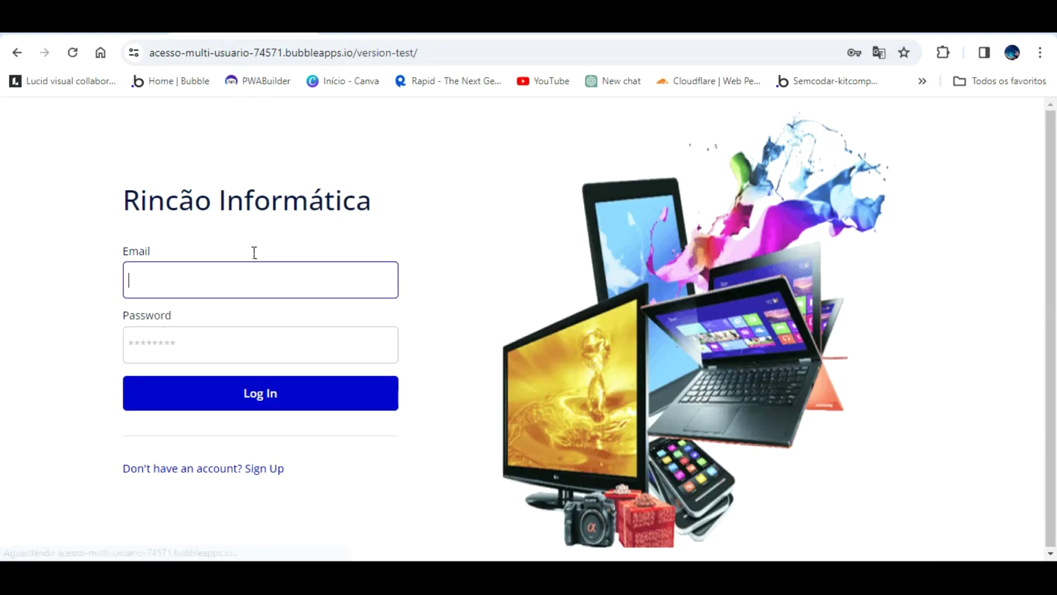
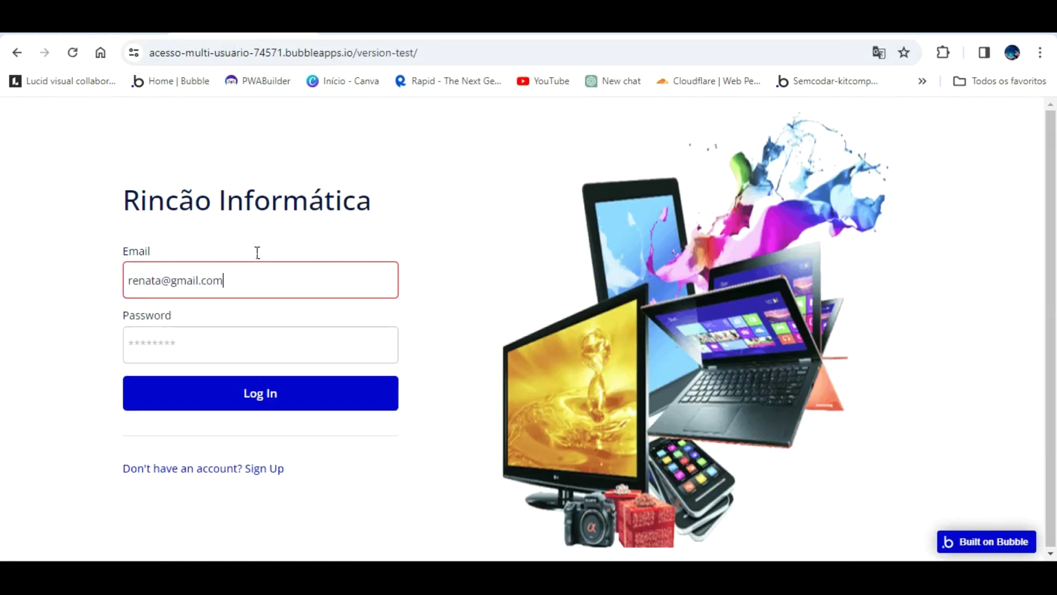
{"action": "key", "text": "Tab"}
{"action": "type", "text": "1"}
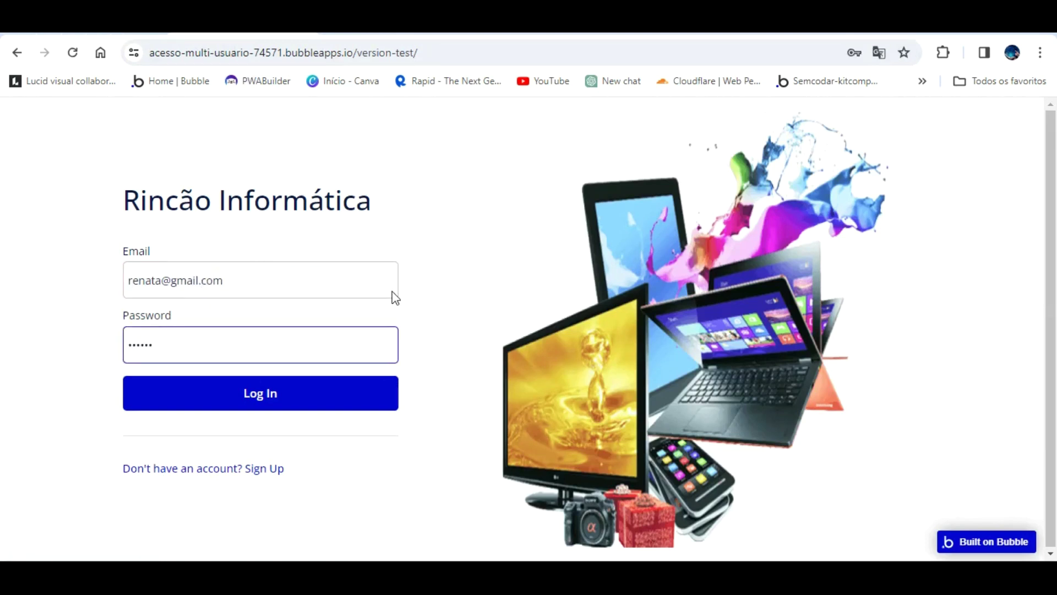
{"action": "left_click", "coordinate": [267, 390]}
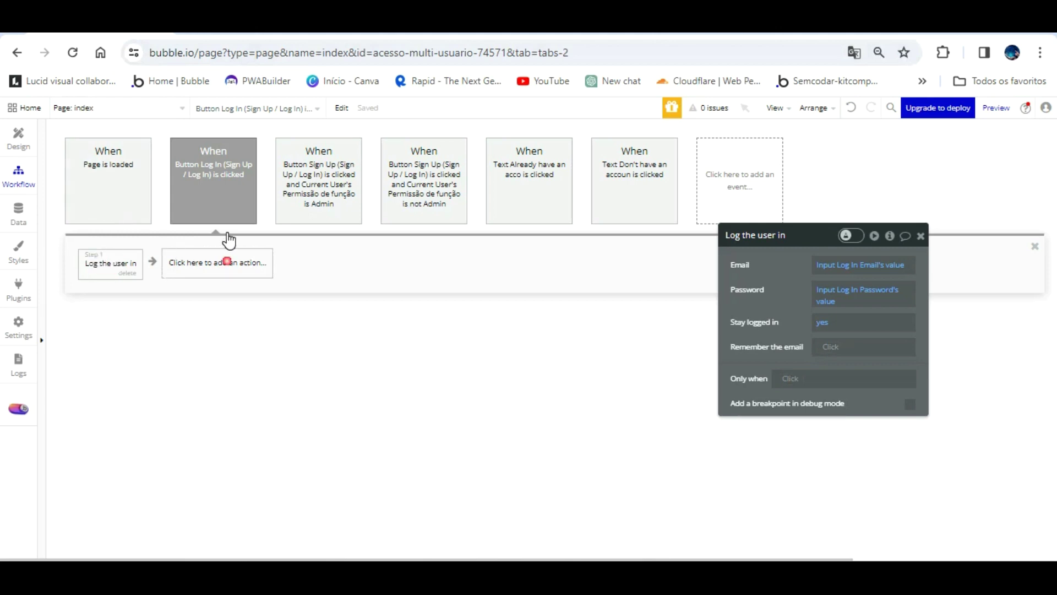
- Add a Go to page step to the Log In workflow with destination painel_de_controle
{"action": "left_click", "coordinate": [226, 261]}
{"action": "mouse_move", "coordinate": [209, 331]}
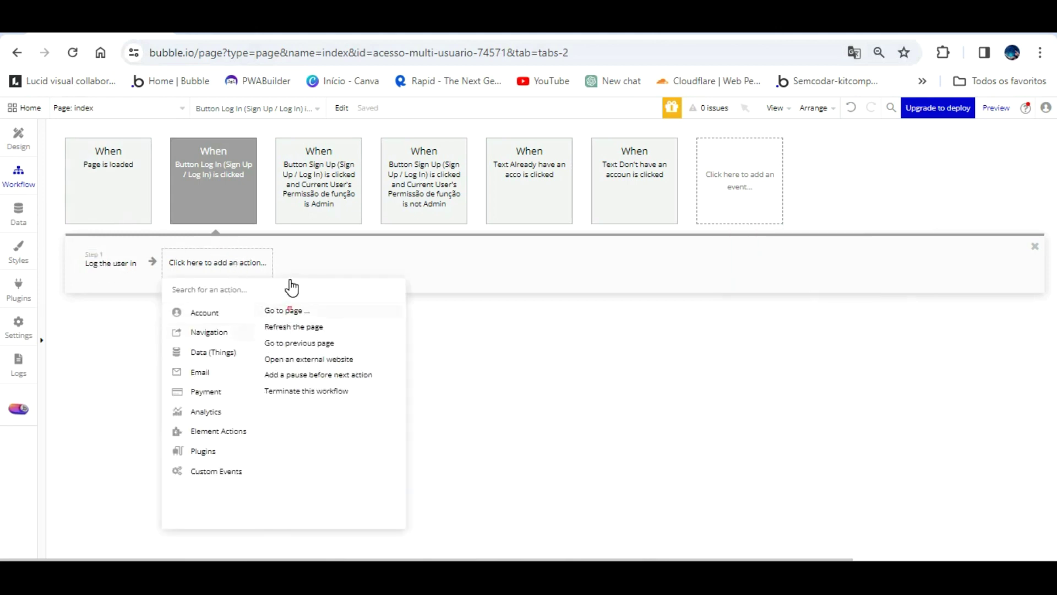
{"action": "left_click", "coordinate": [286, 310]}
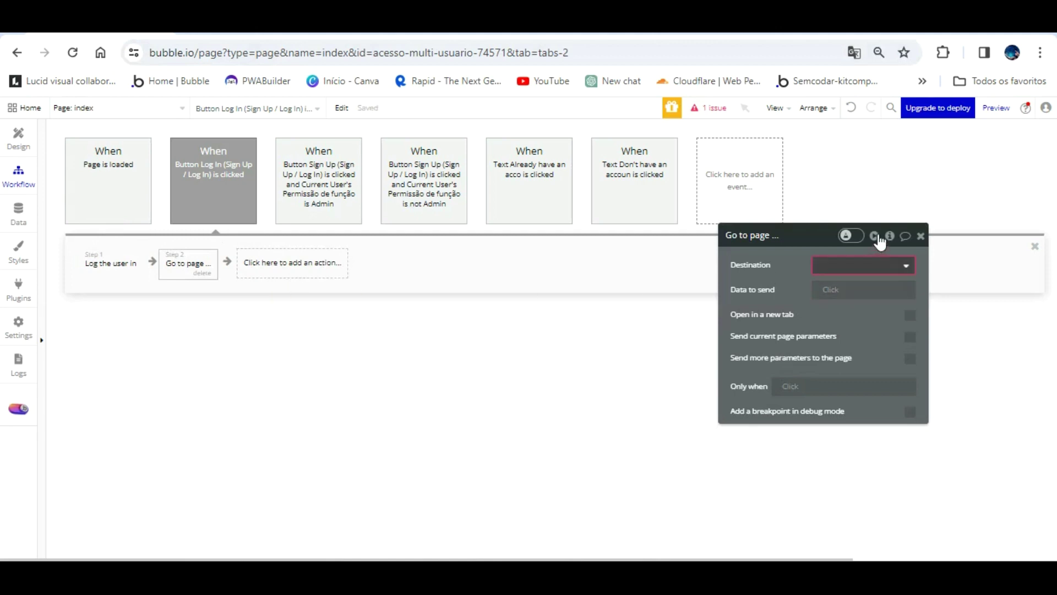
{"action": "left_click", "coordinate": [877, 265]}
{"action": "left_click", "coordinate": [875, 321]}
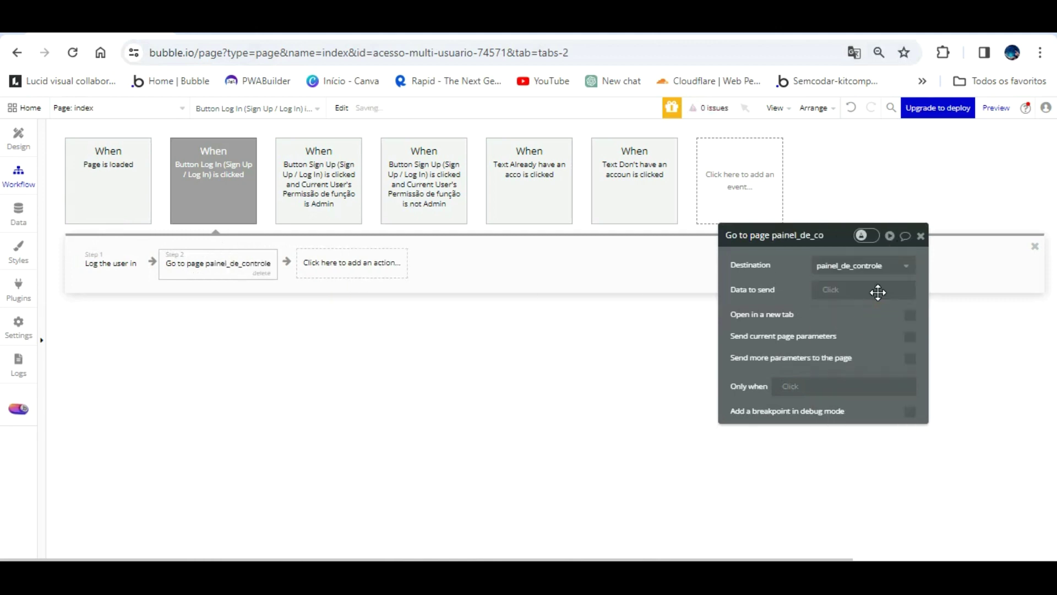
- Copy the Sign Up Admin condition 'Current User's Permissão de função is Admin' into the Log In event
{"action": "left_click", "coordinate": [329, 193]}
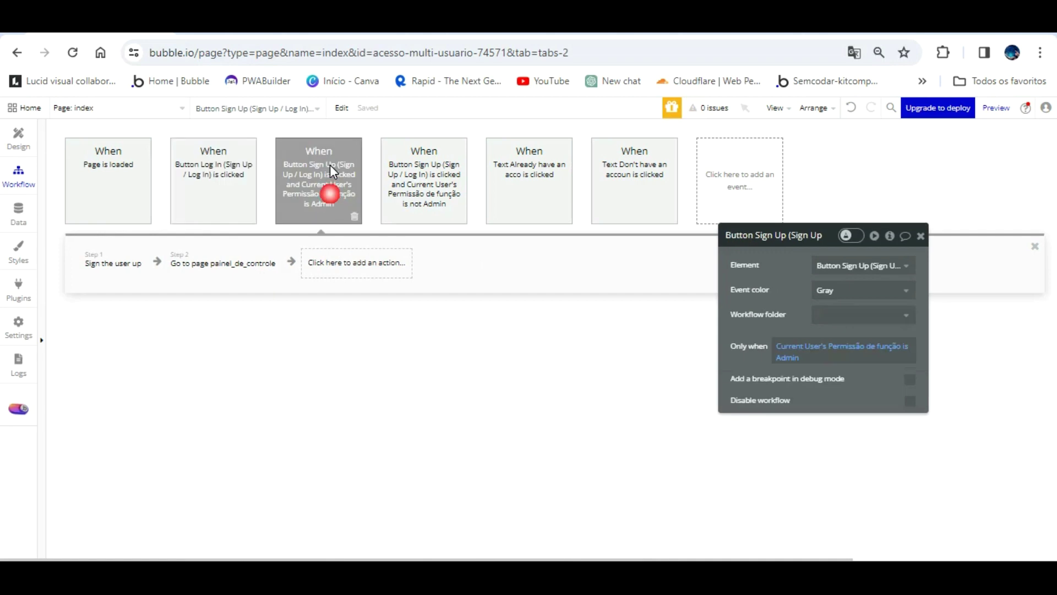
{"action": "left_click", "coordinate": [208, 141]}
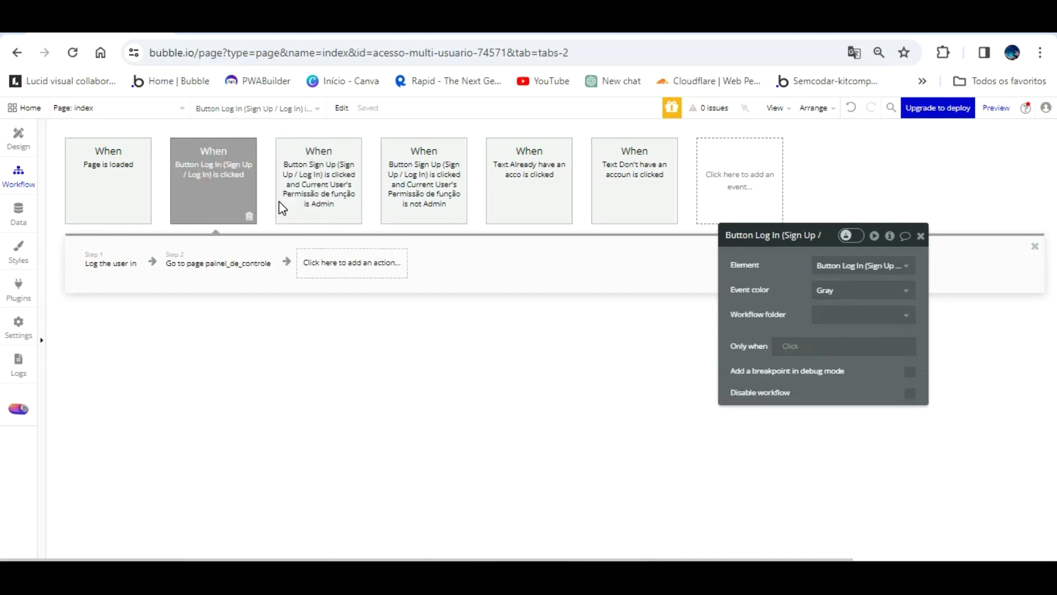
{"action": "left_click", "coordinate": [790, 346]}
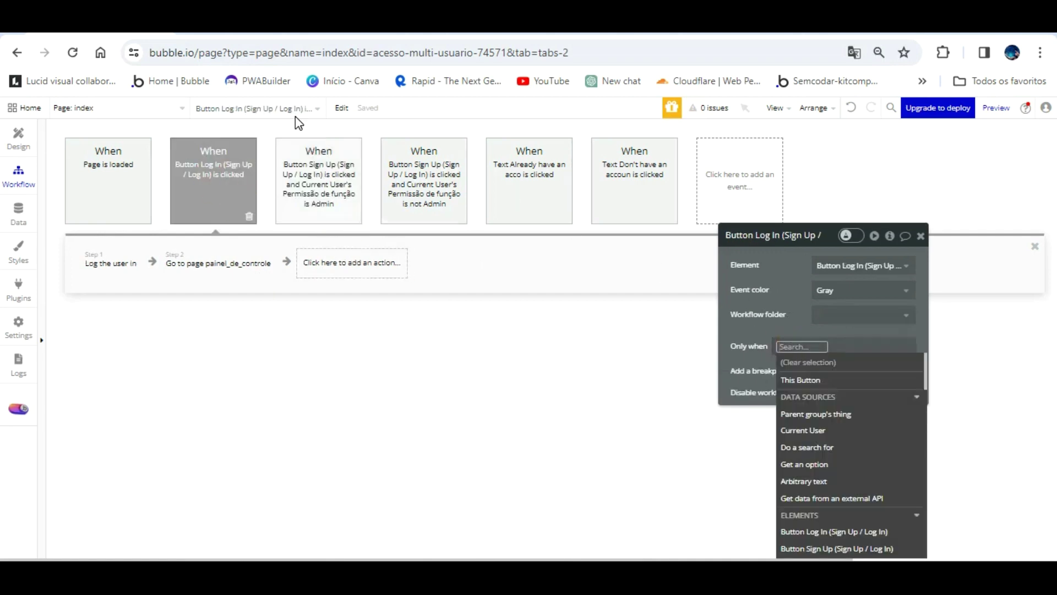
{"action": "left_click", "coordinate": [296, 139]}
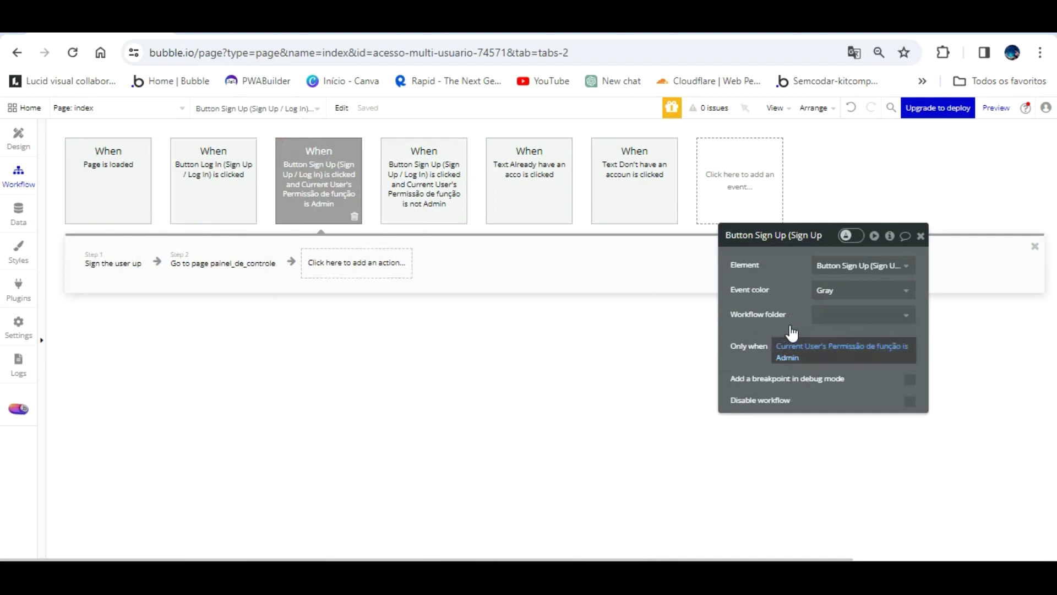
{"action": "right_click", "coordinate": [791, 345]}
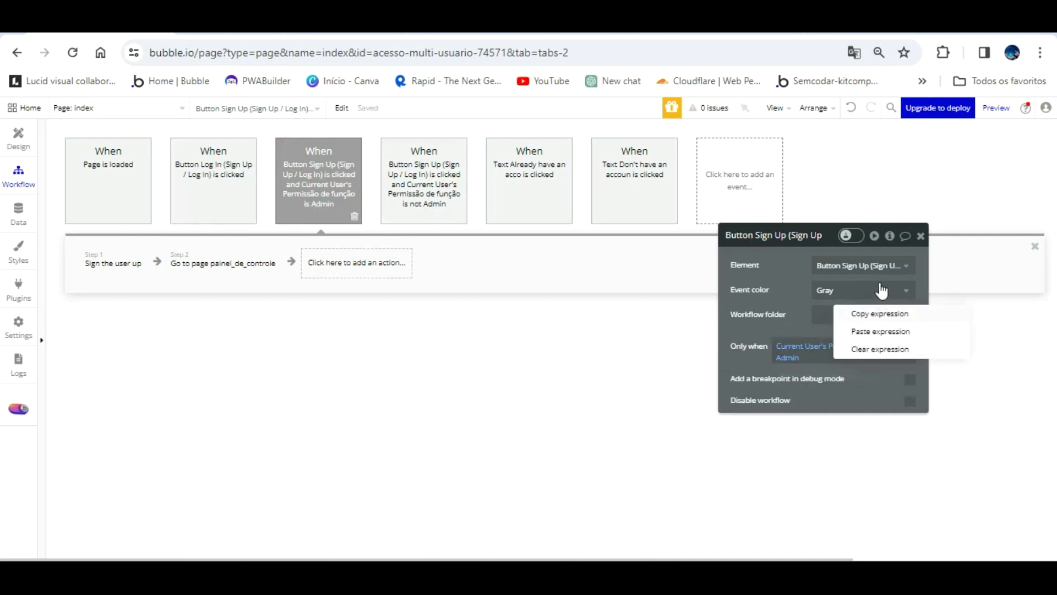
{"action": "left_click", "coordinate": [880, 311]}
{"action": "left_click", "coordinate": [177, 214]}
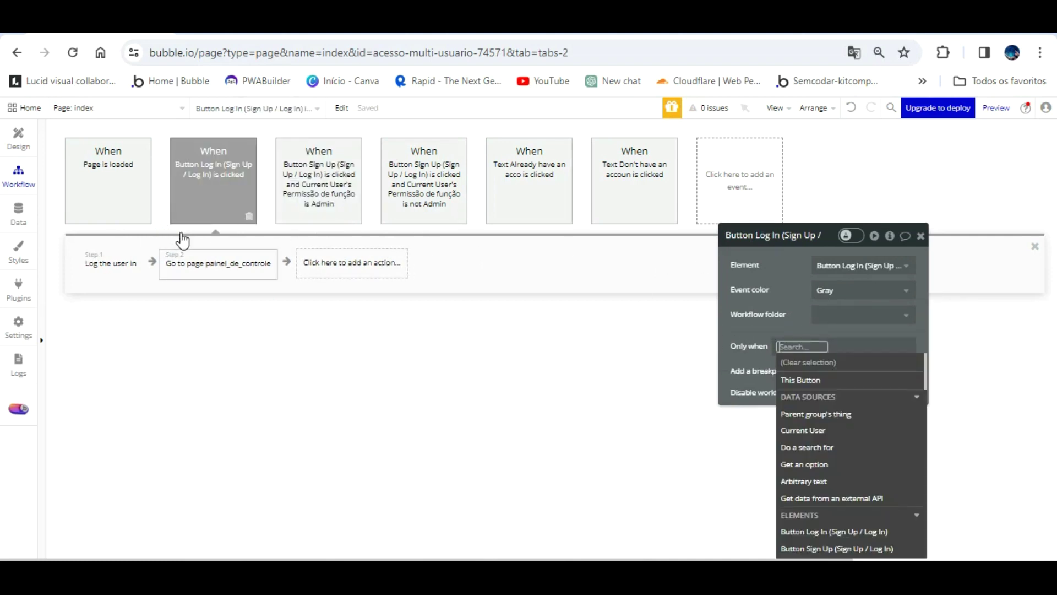
{"action": "left_click", "coordinate": [182, 259]}
{"action": "left_click", "coordinate": [200, 193]}
{"action": "left_click", "coordinate": [796, 345]}
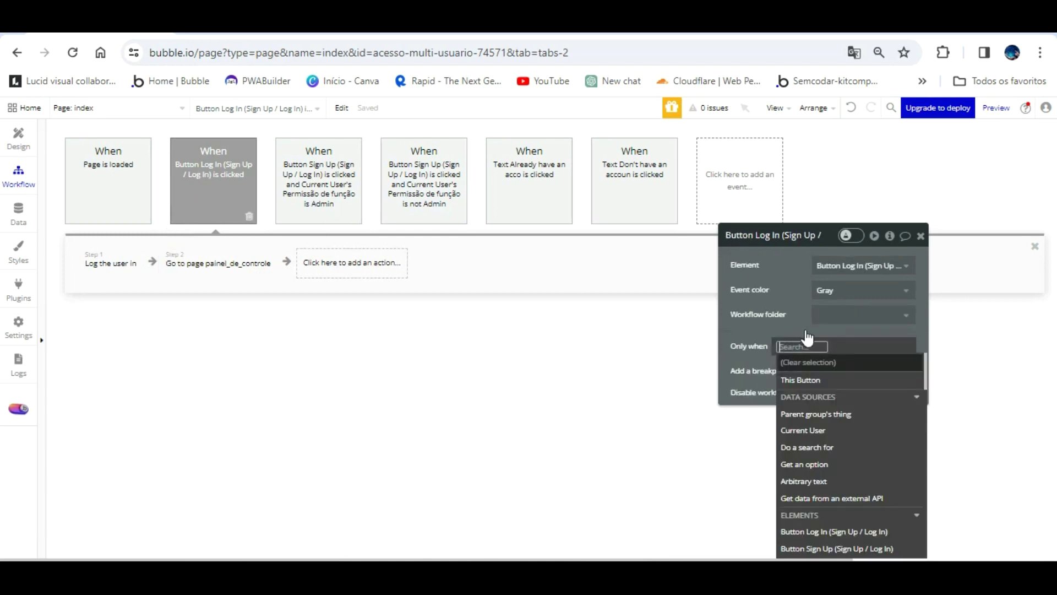
{"action": "right_click", "coordinate": [862, 298]}
{"action": "left_click", "coordinate": [881, 313]}
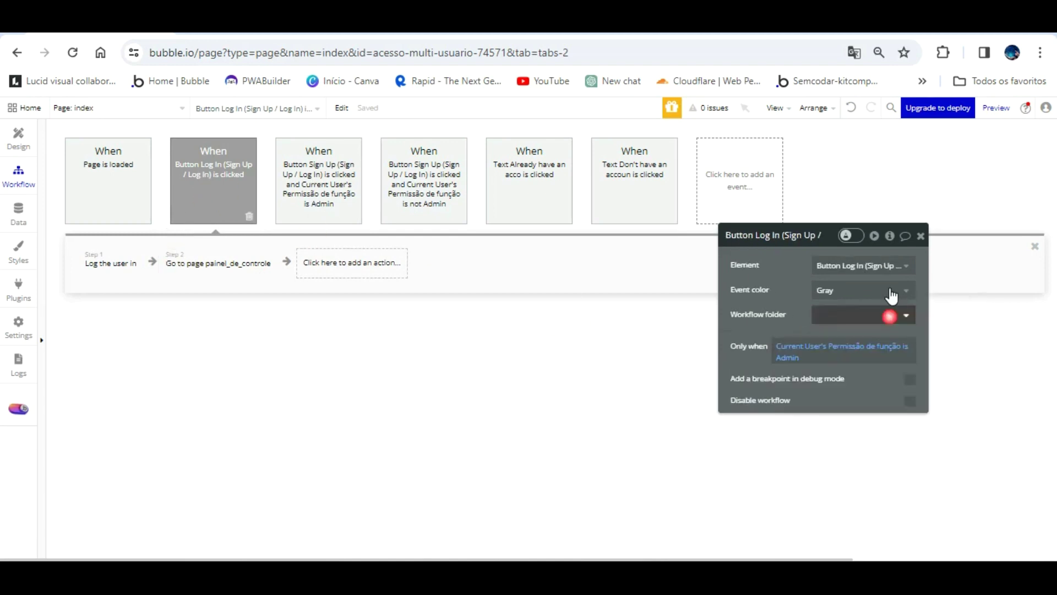
- Duplicate the Log In event by copying and pasting it
{"action": "right_click", "coordinate": [213, 158]}
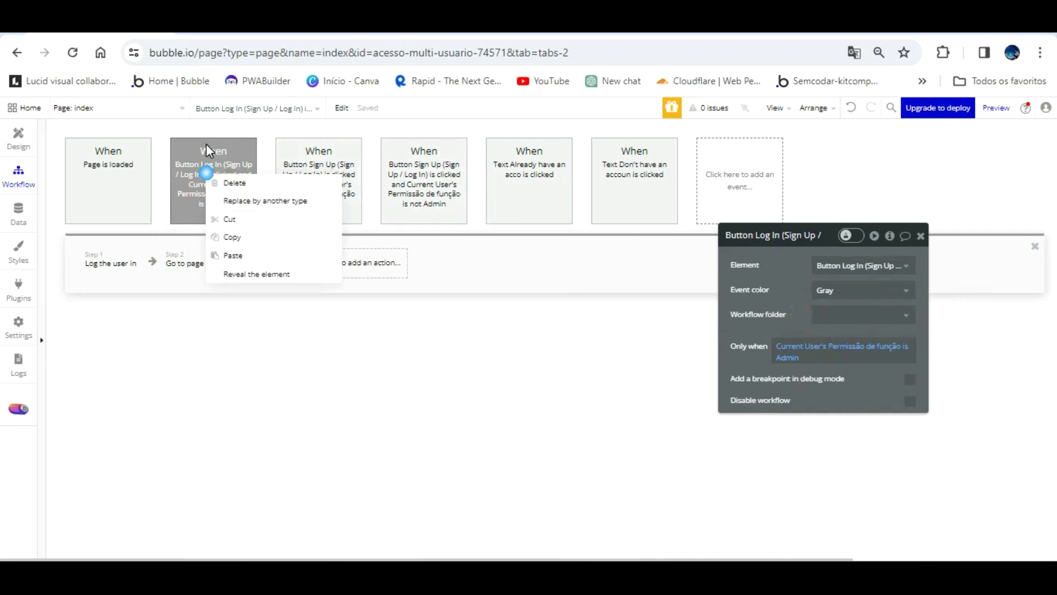
{"action": "left_click", "coordinate": [232, 221]}
{"action": "right_click", "coordinate": [199, 175]}
{"action": "left_click", "coordinate": [238, 257]}
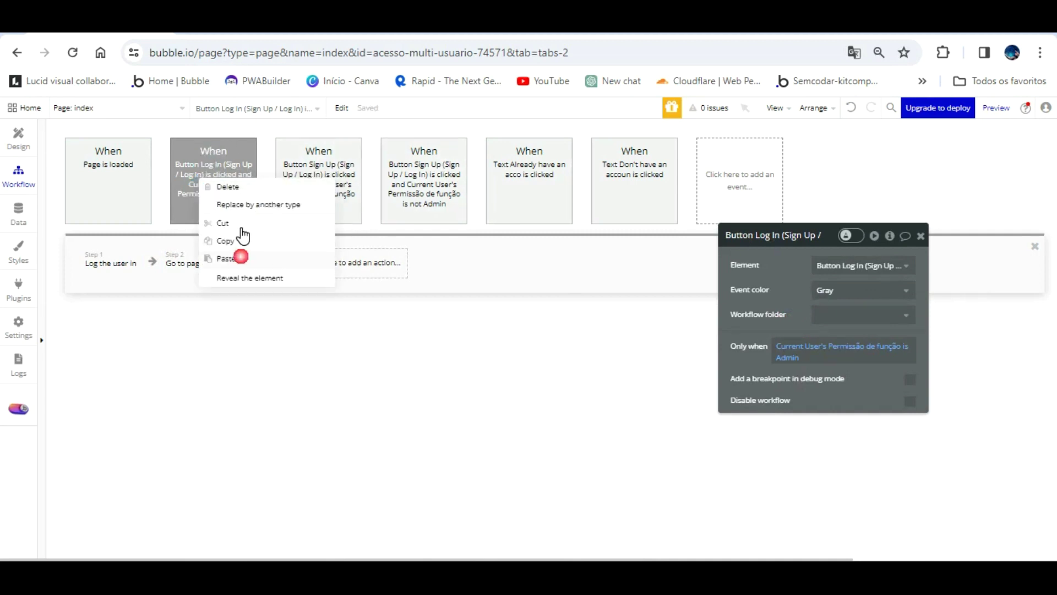
{"action": "left_click", "coordinate": [303, 159]}
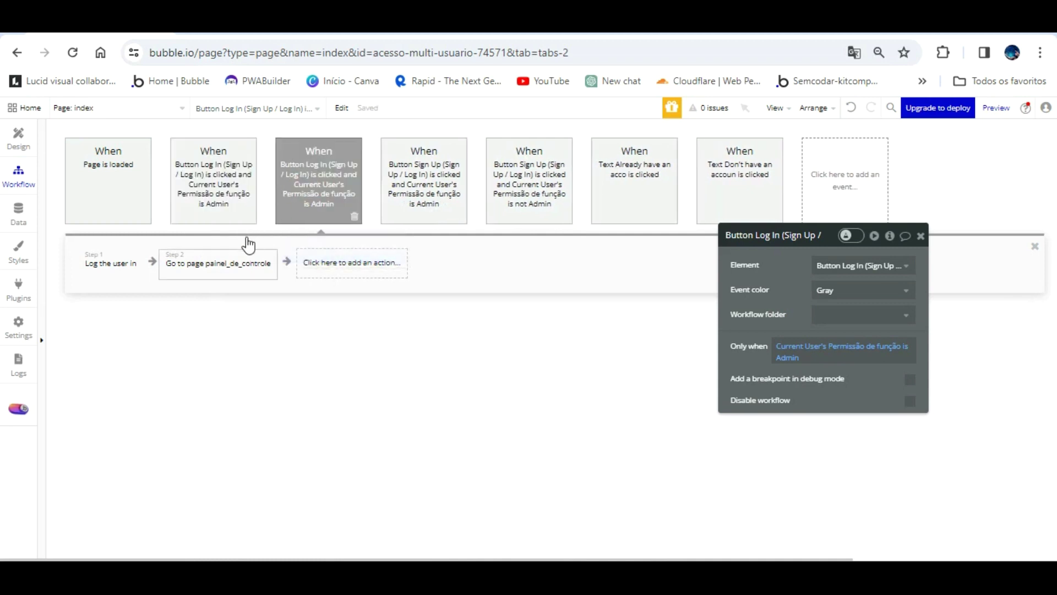
- Send the duplicate to dashboard_acesso and change its condition to Permissão de função is not Admin
{"action": "left_click", "coordinate": [245, 264]}
{"action": "left_click", "coordinate": [853, 265]}
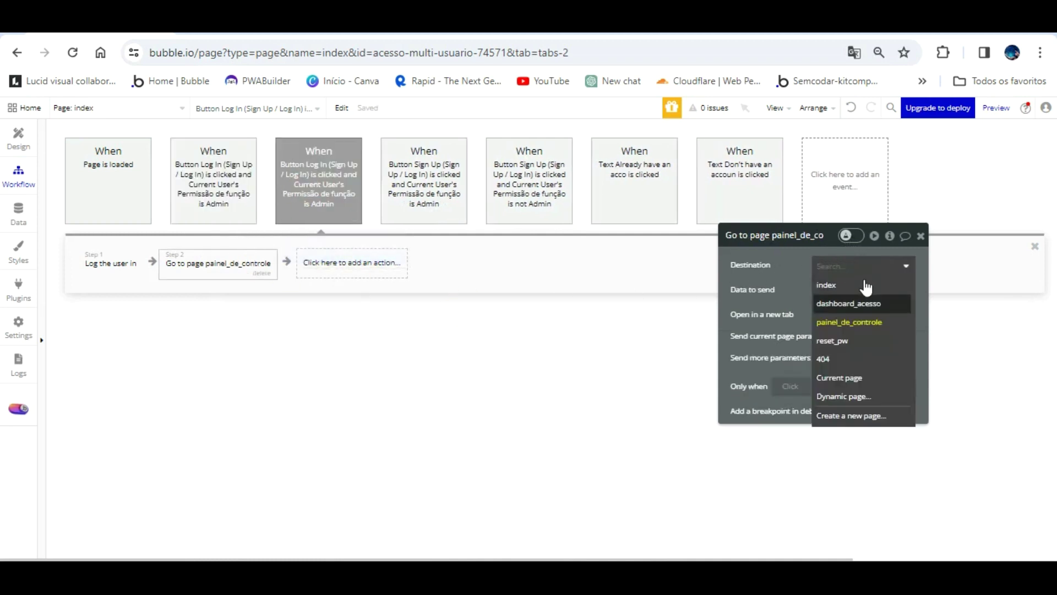
{"action": "left_click", "coordinate": [850, 302]}
{"action": "left_click", "coordinate": [301, 193]}
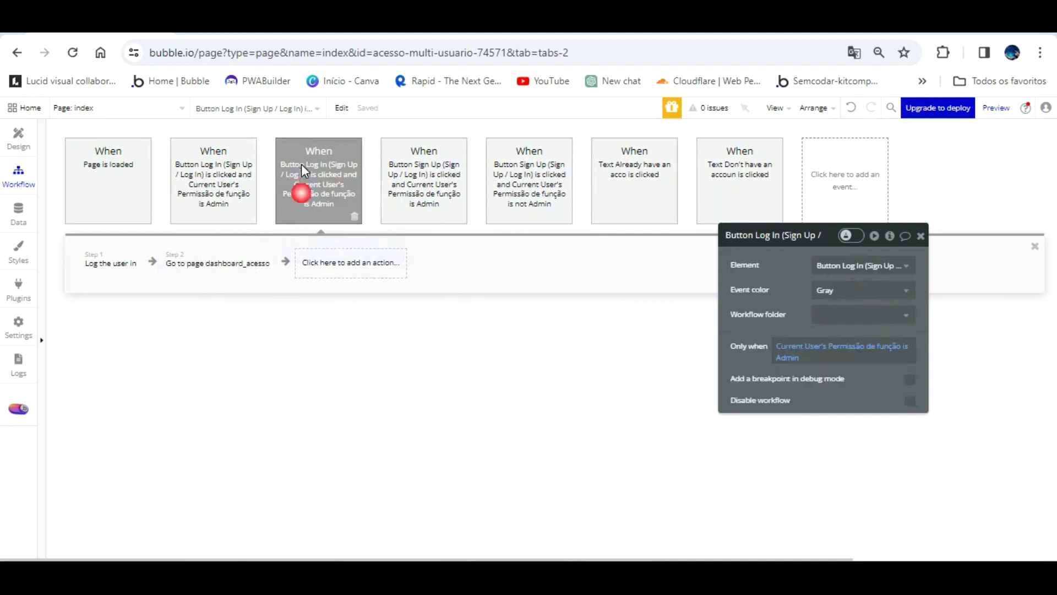
{"action": "left_click", "coordinate": [903, 346]}
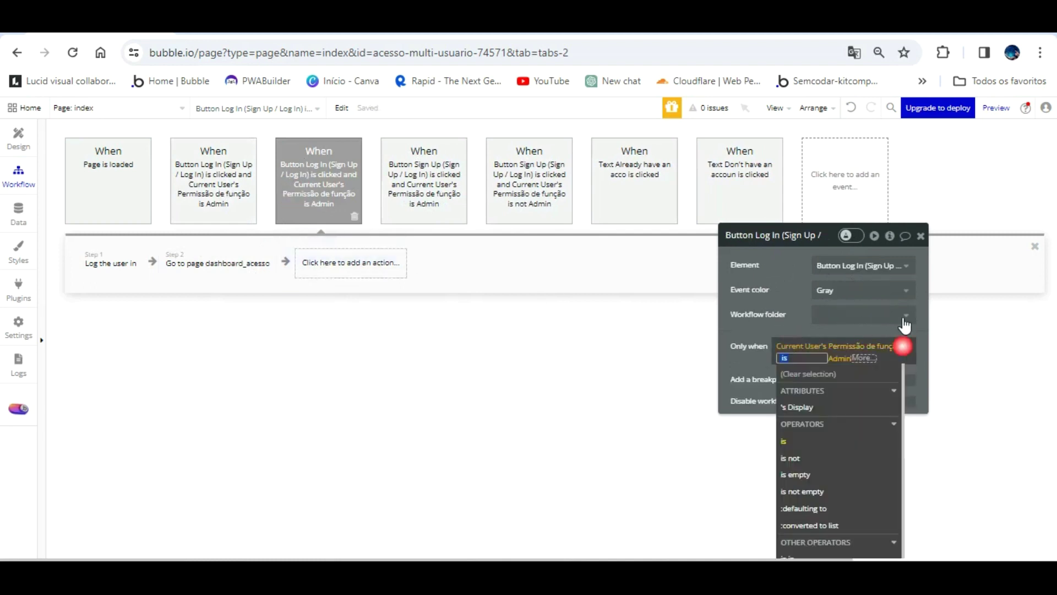
{"action": "left_click", "coordinate": [792, 457]}
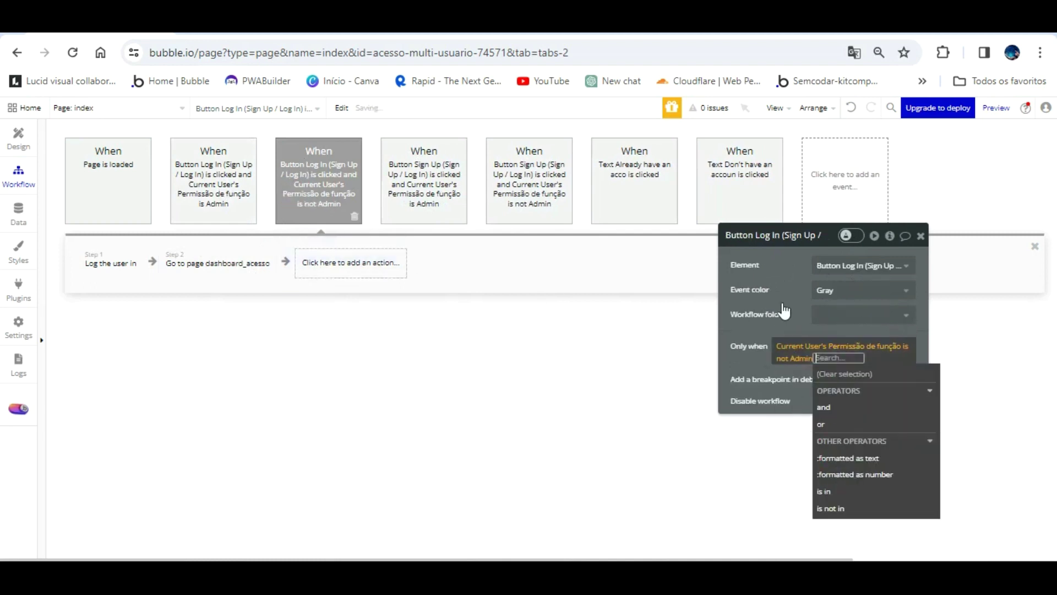
{"action": "left_click", "coordinate": [789, 290]}
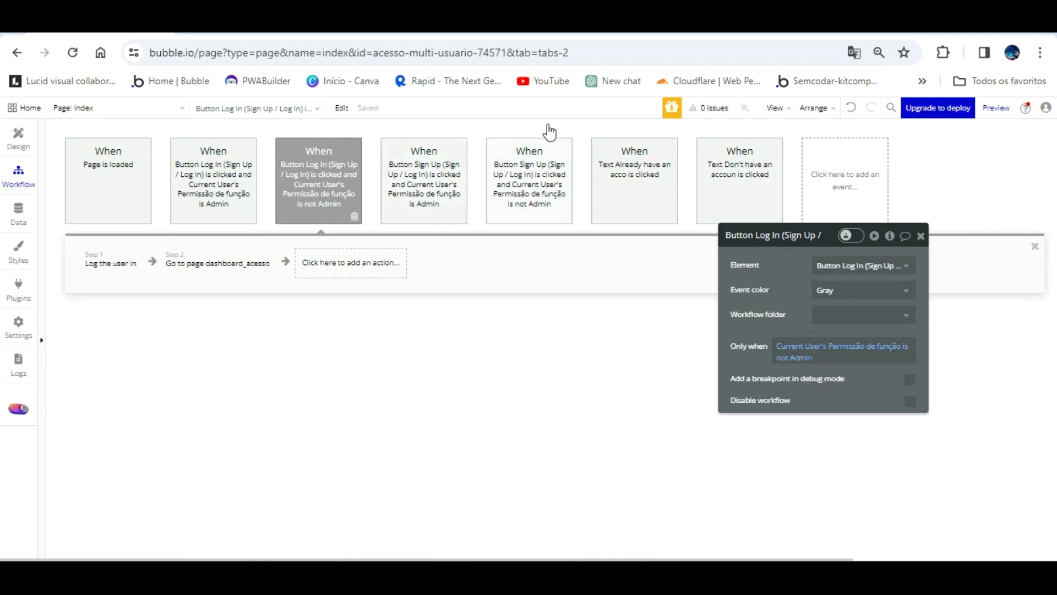
{"action": "left_click", "coordinate": [242, 30]}
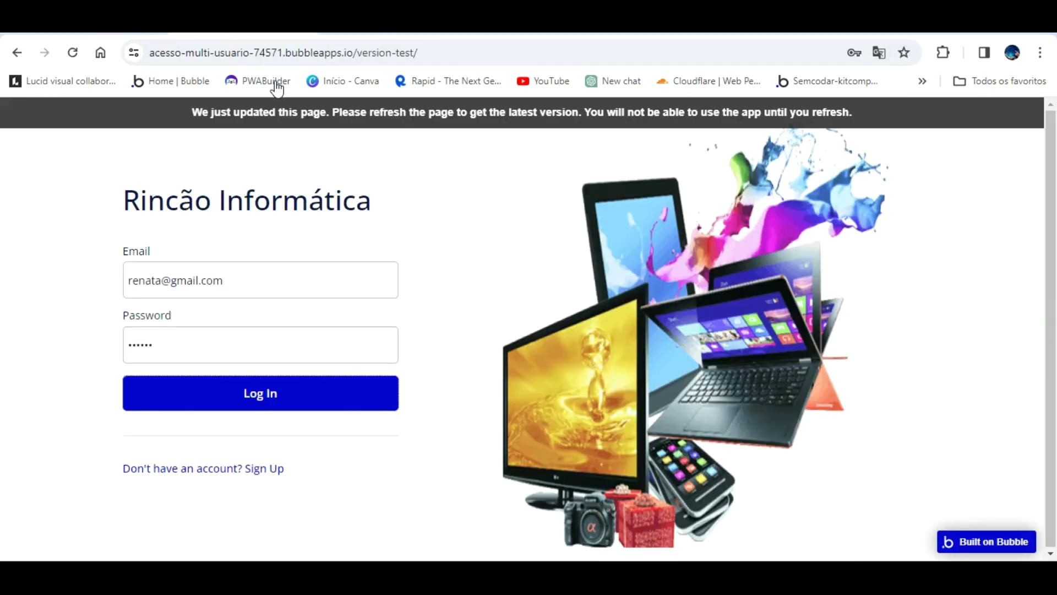
- Refresh the preview and log in with the Admin user's e-mail and password
{"action": "left_click", "coordinate": [275, 109]}
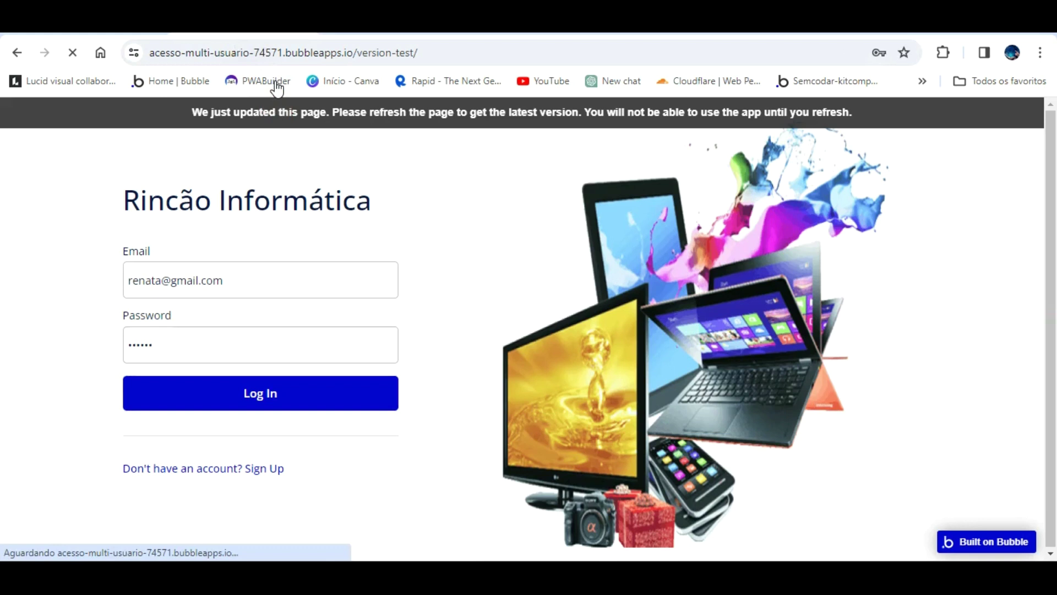
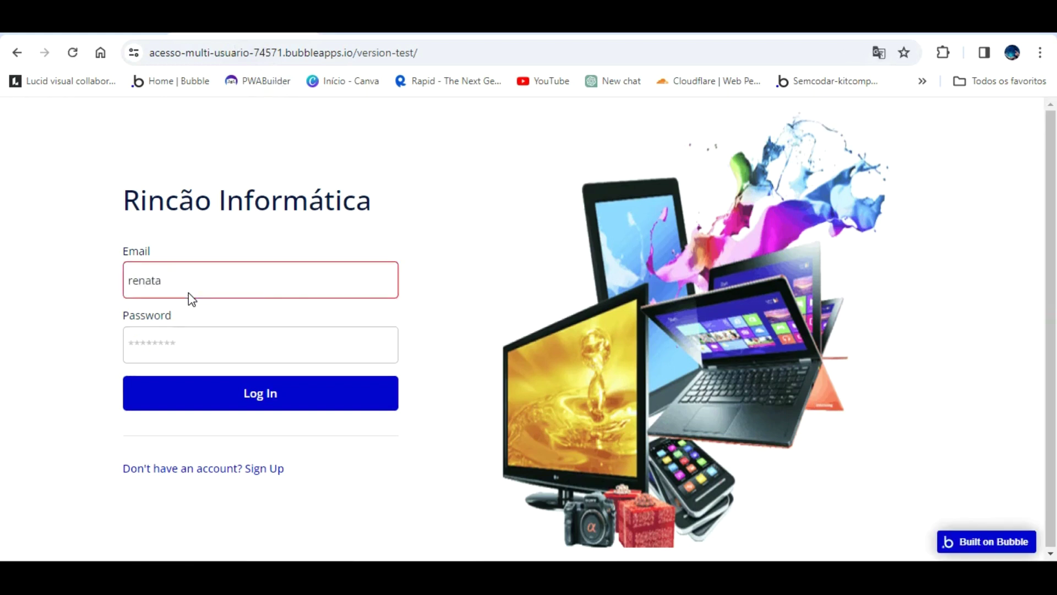
{"action": "key", "text": "Tab"}
{"action": "type", "text": "123456"}
{"action": "key", "text": "Tab"}
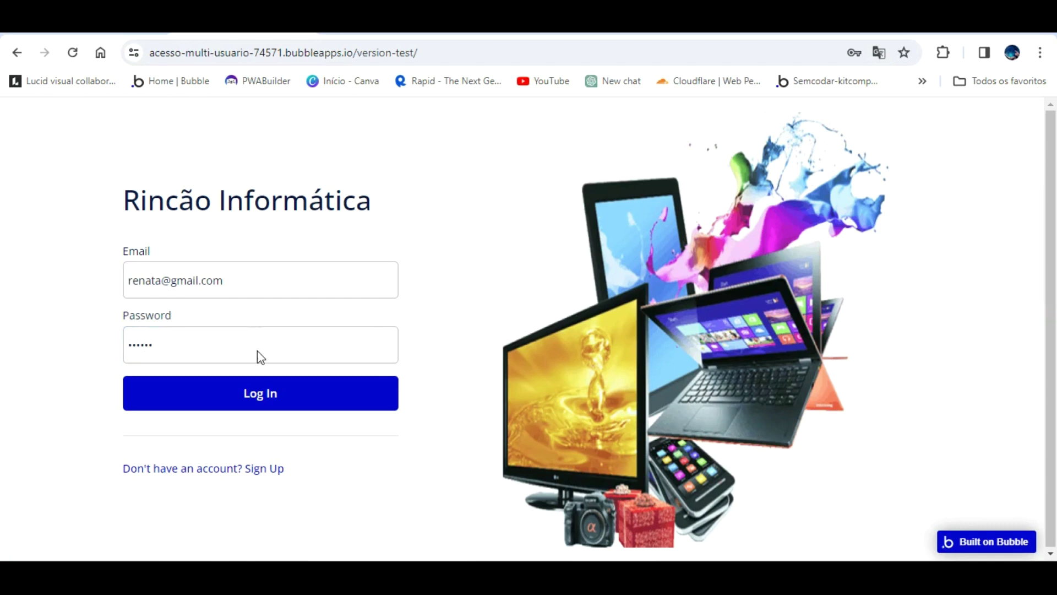
{"action": "left_click", "coordinate": [259, 381]}
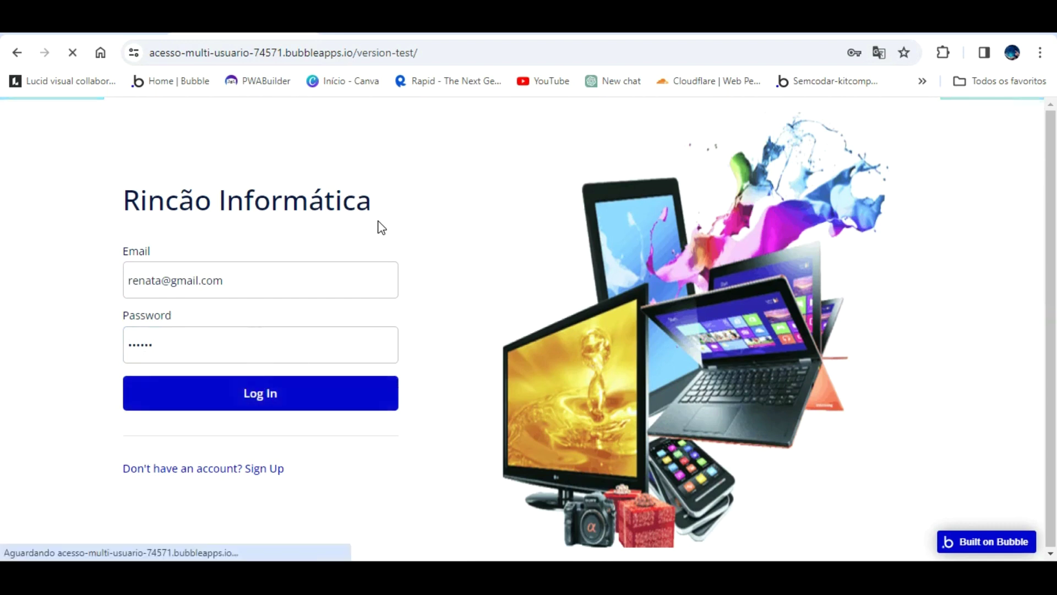
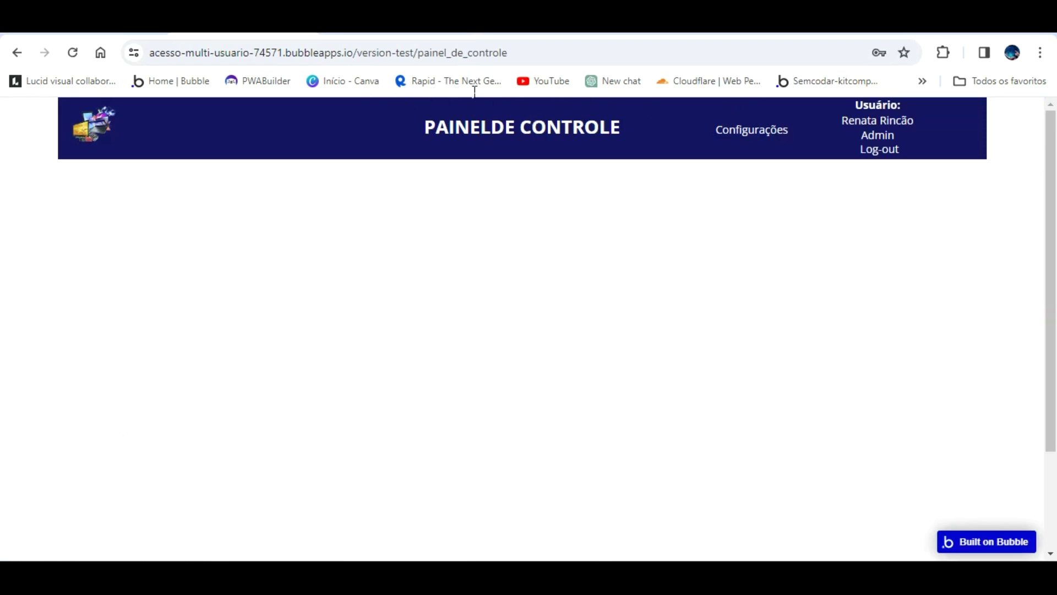
- On painel_de_controle, nudge the Configurações header text up and rename it Dashboard
{"action": "left_click", "coordinate": [95, 26]}
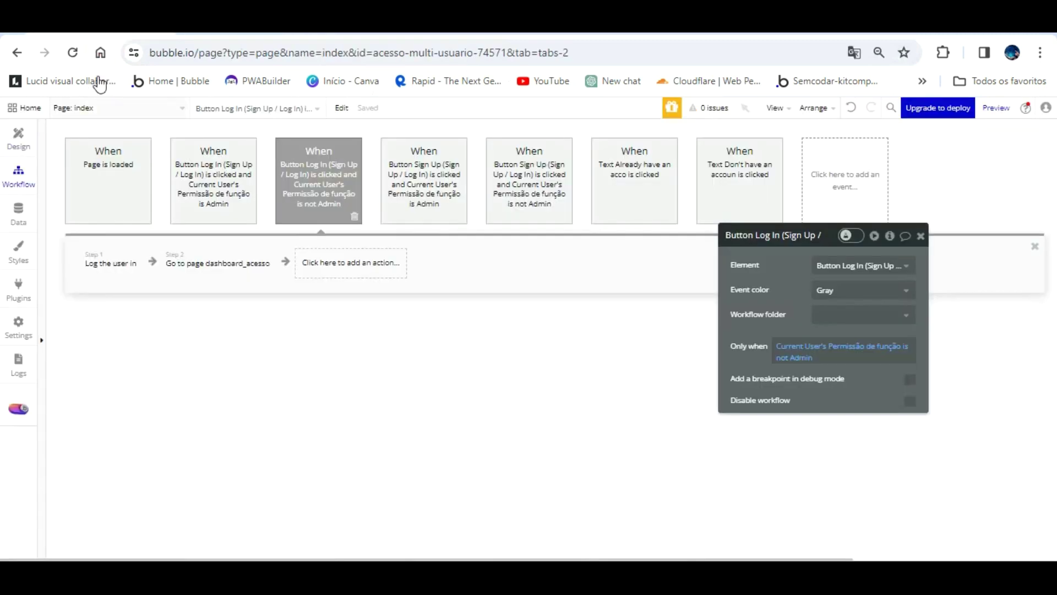
{"action": "left_click", "coordinate": [109, 107]}
{"action": "left_click", "coordinate": [189, 165]}
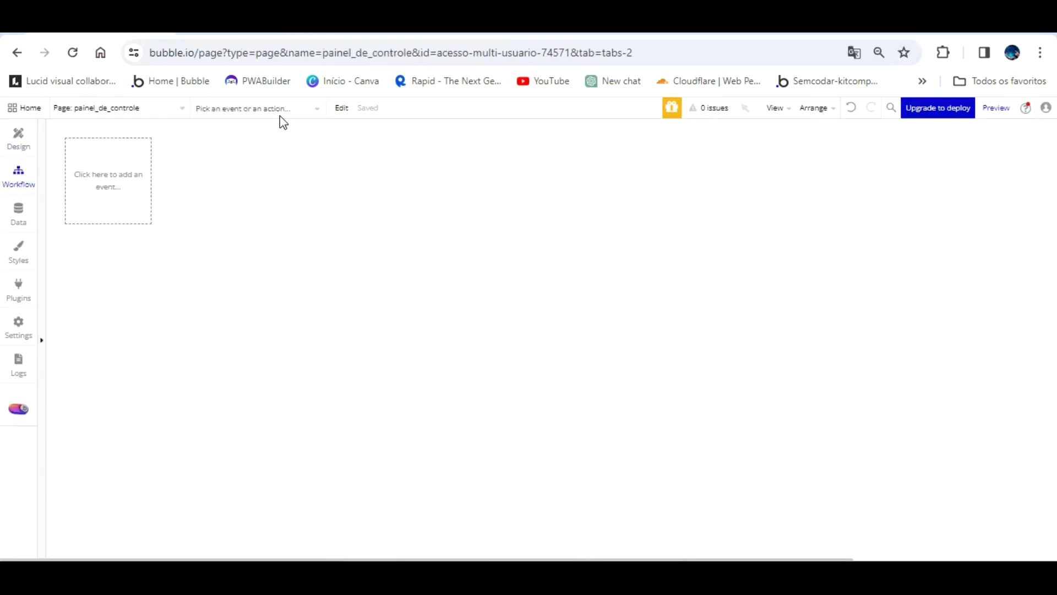
{"action": "left_click", "coordinate": [19, 139]}
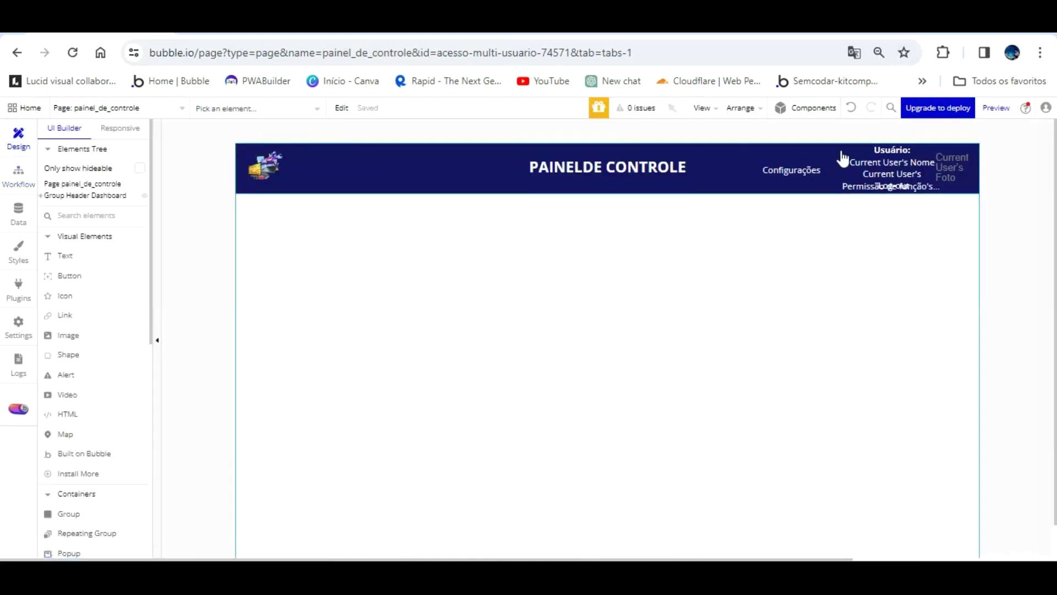
{"action": "left_click", "coordinate": [793, 169]}
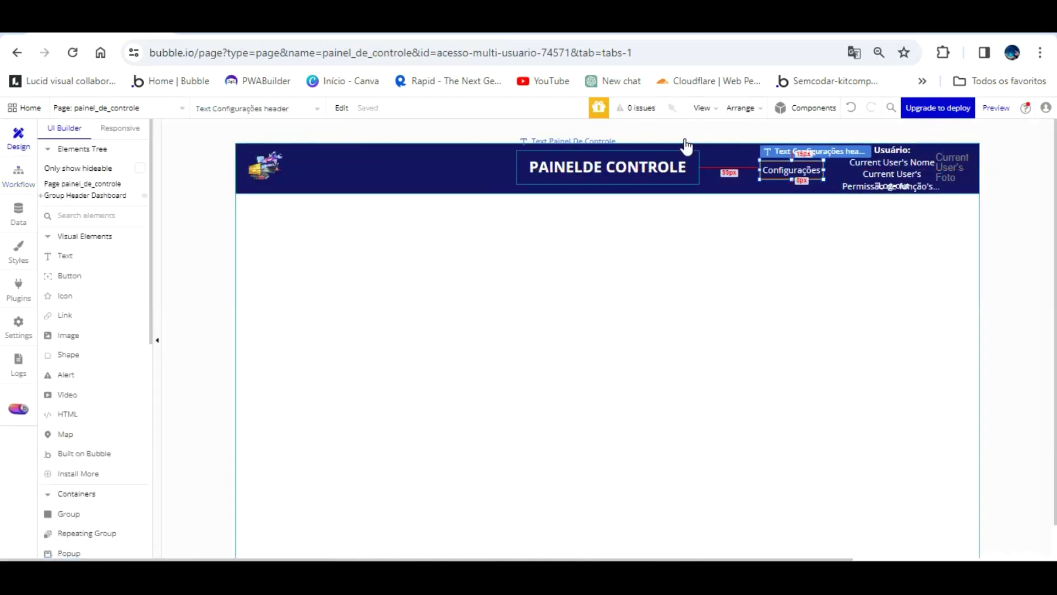
{"action": "left_click", "coordinate": [776, 167]}
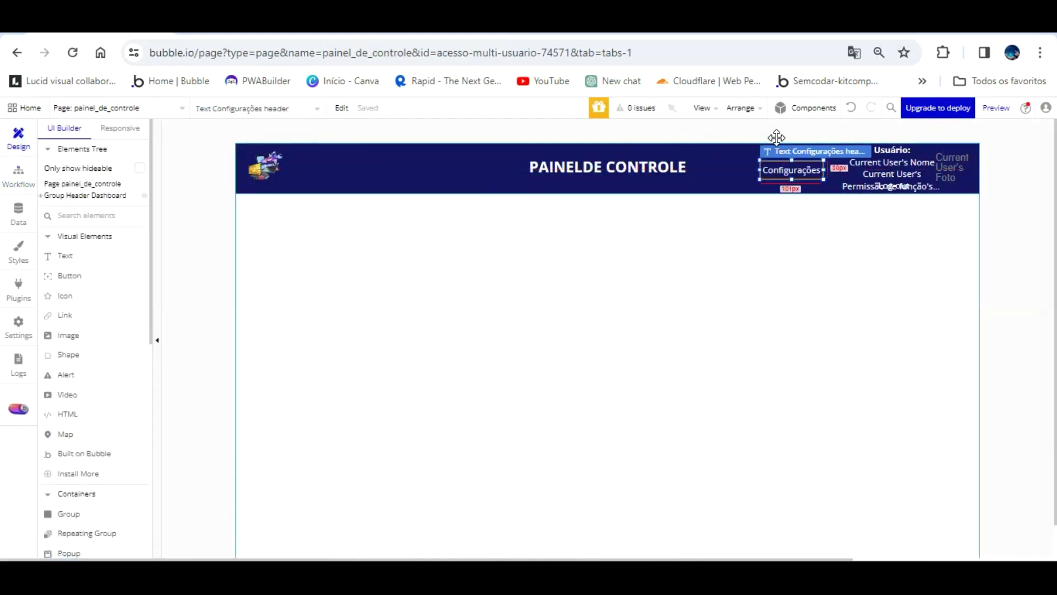
{"action": "key", "text": "Up"}
{"action": "key", "text": "Up"}
{"action": "key", "text": "Up"}
{"action": "key", "text": "Up"}
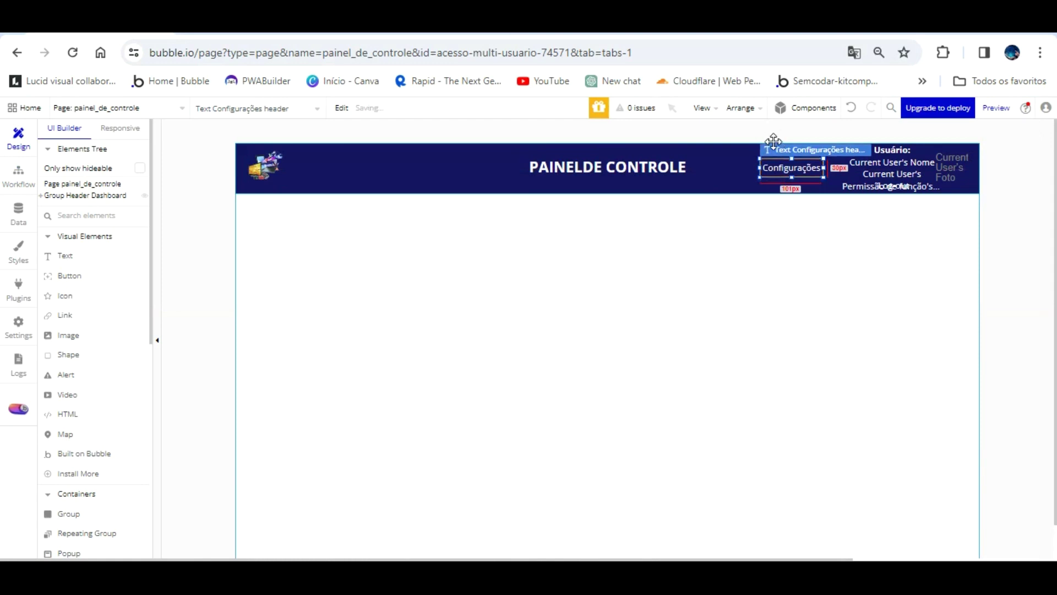
{"action": "double_click", "coordinate": [785, 168]}
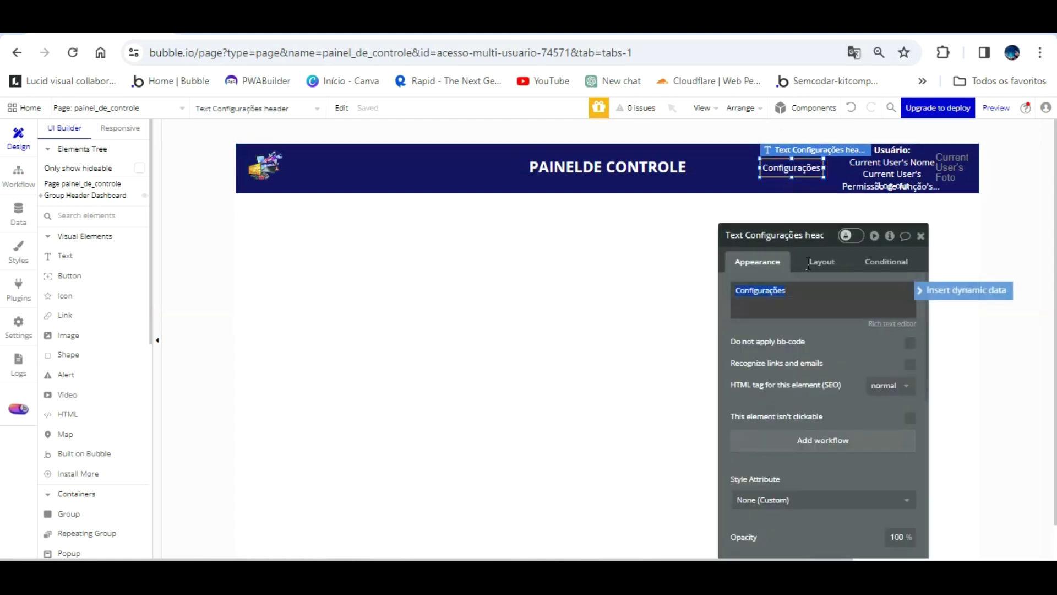
{"action": "type", "text": "Dashboard"}
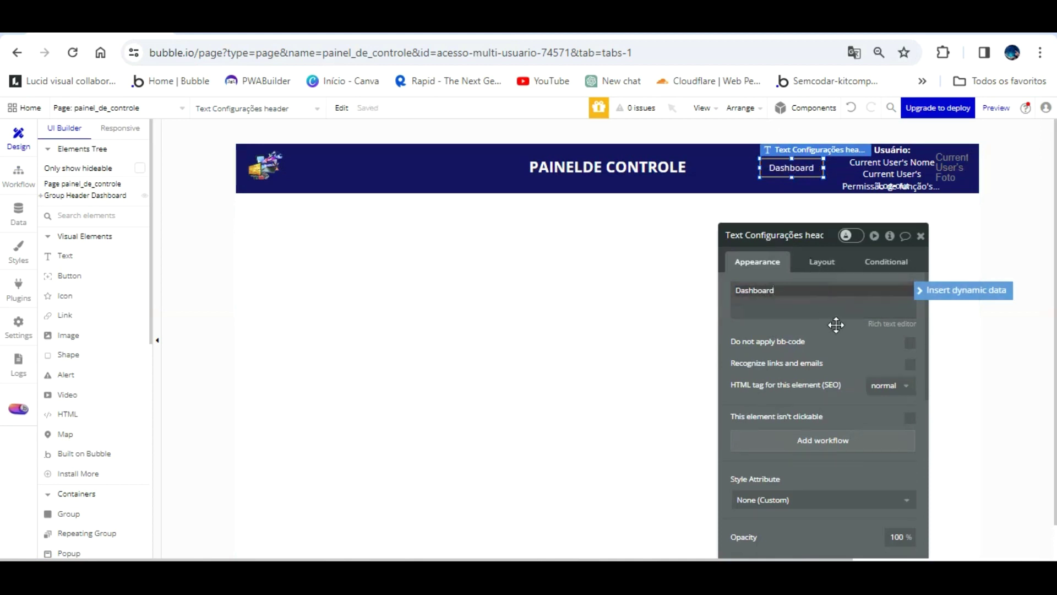
- Make clicking the Dashboard text go to page dashboard_acesso, then reload the preview
{"action": "left_click", "coordinate": [817, 439]}
{"action": "left_click", "coordinate": [110, 208]}
{"action": "left_click", "coordinate": [113, 263]}
{"action": "mouse_move", "coordinate": [137, 330]}
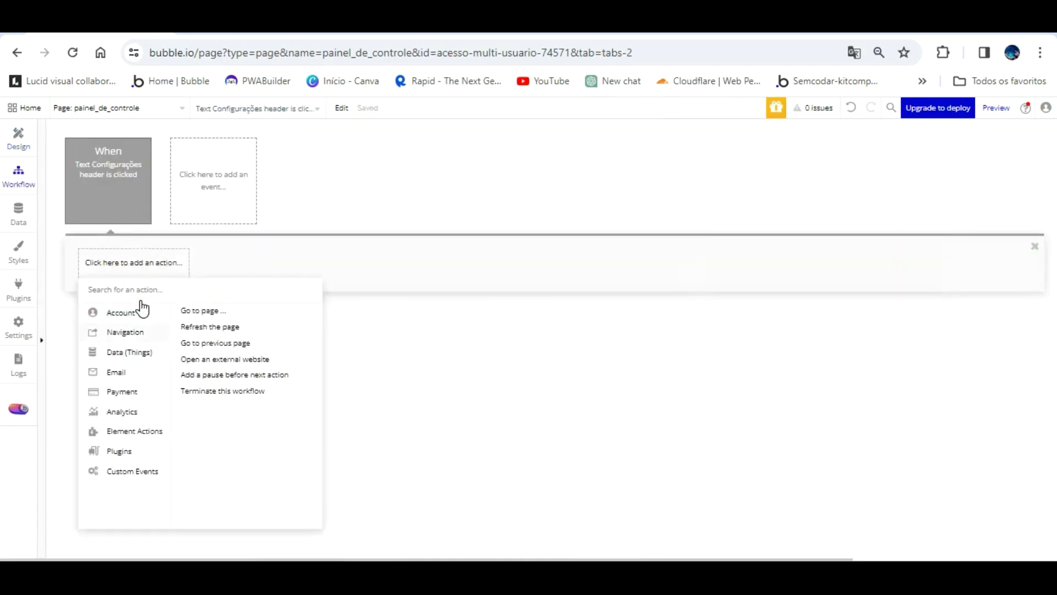
{"action": "left_click", "coordinate": [203, 309]}
{"action": "left_click", "coordinate": [845, 266]}
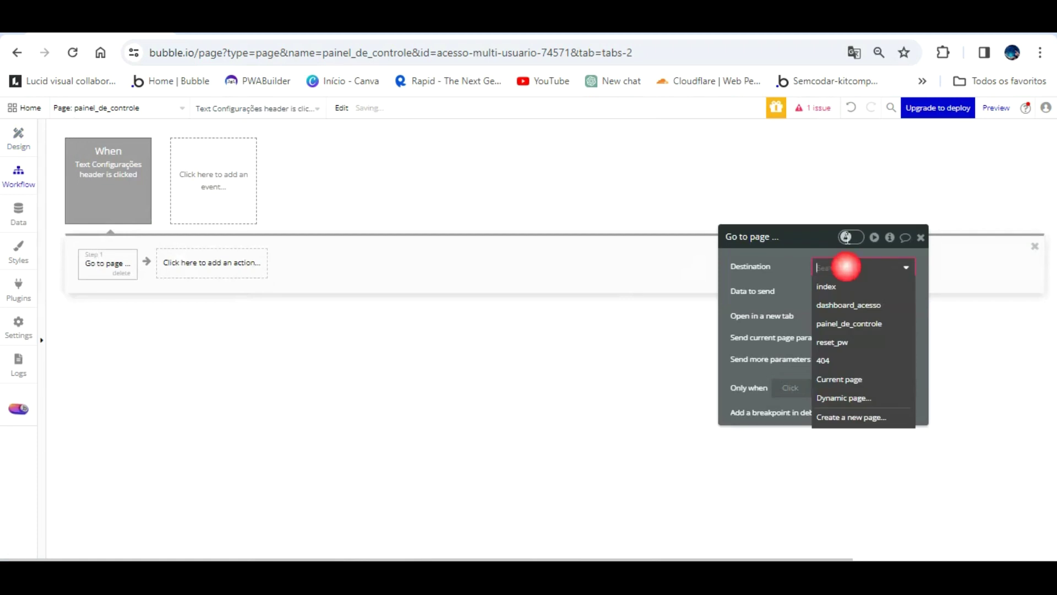
{"action": "left_click", "coordinate": [849, 304]}
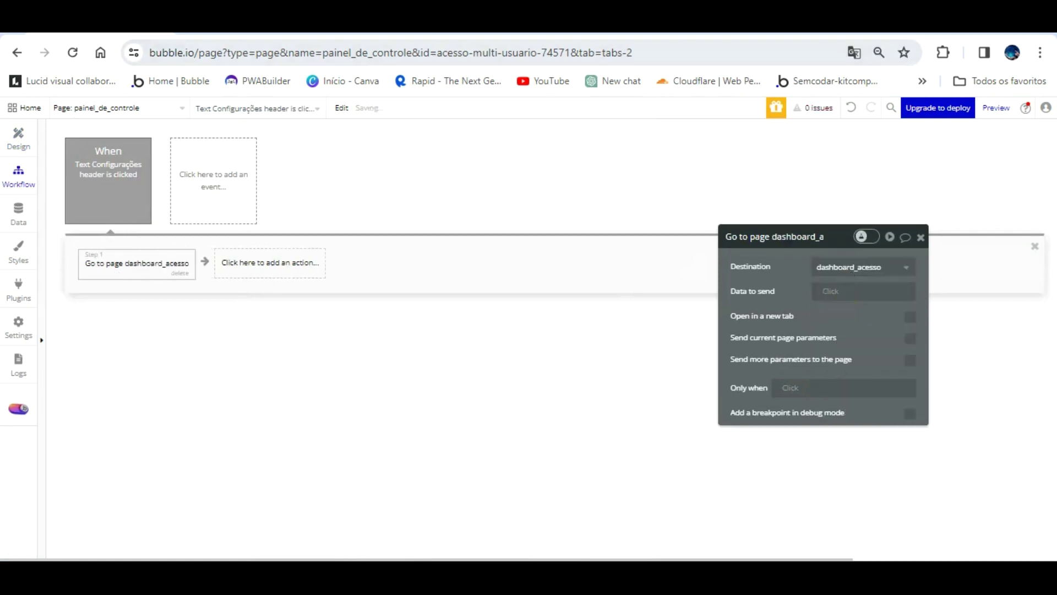
{"action": "key", "text": "ctrl+Tab"}
{"action": "key", "text": "F5"}
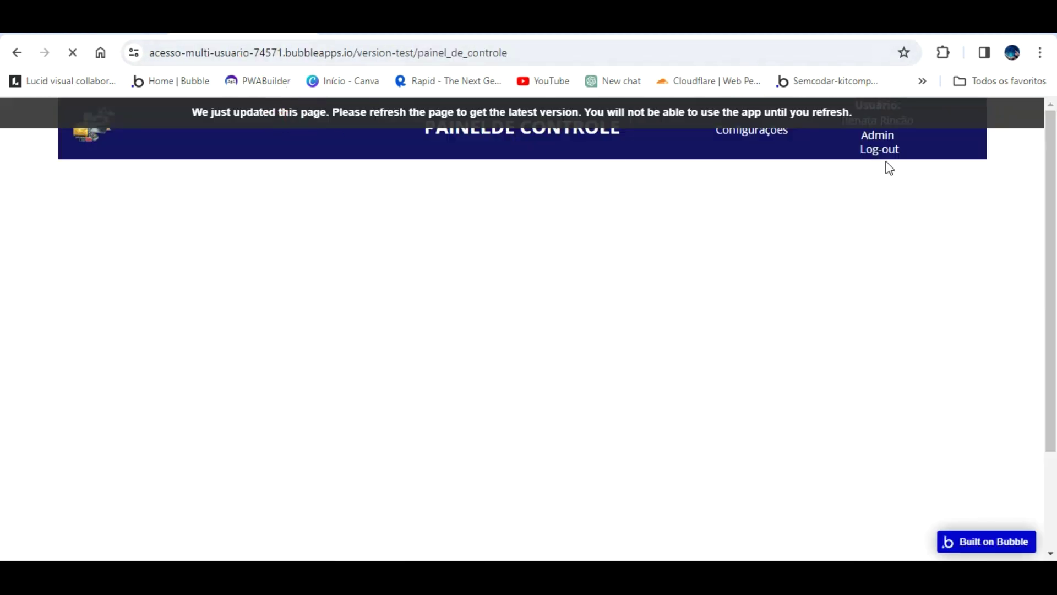
- Test the Dashboard link and EDITAR button in the preview, then return to the editor's design view
{"action": "left_click", "coordinate": [685, 165]}
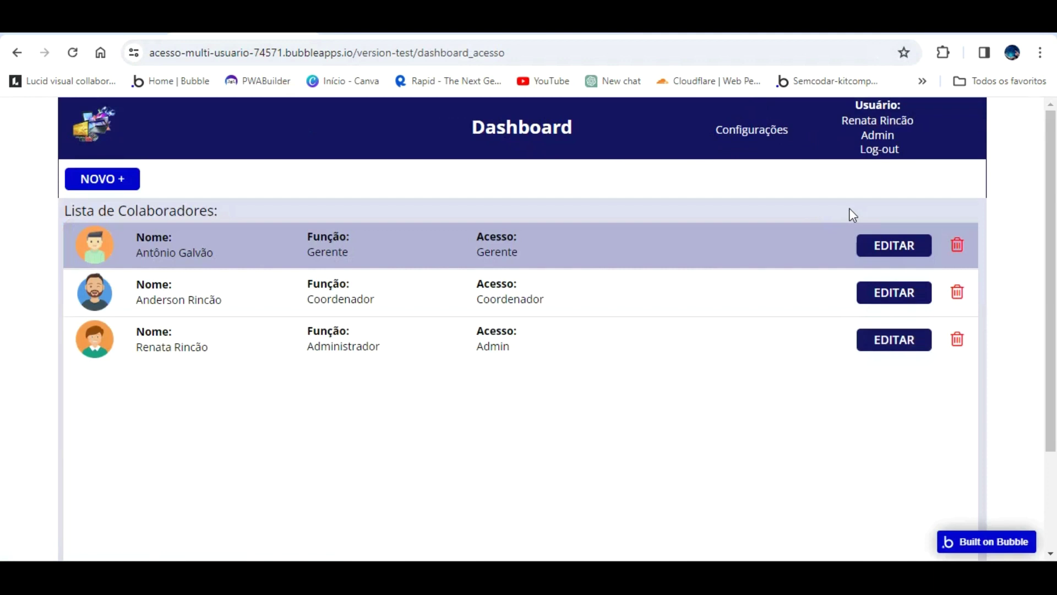
{"action": "left_click", "coordinate": [891, 213]}
{"action": "left_click", "coordinate": [918, 244]}
{"action": "key", "text": "ctrl+Tab"}
{"action": "left_click", "coordinate": [18, 131]}
- On dashboard_acesso, select the first row's EDITAR button in Group lista acesso admin and add a click workflow
{"action": "left_click", "coordinate": [105, 108]}
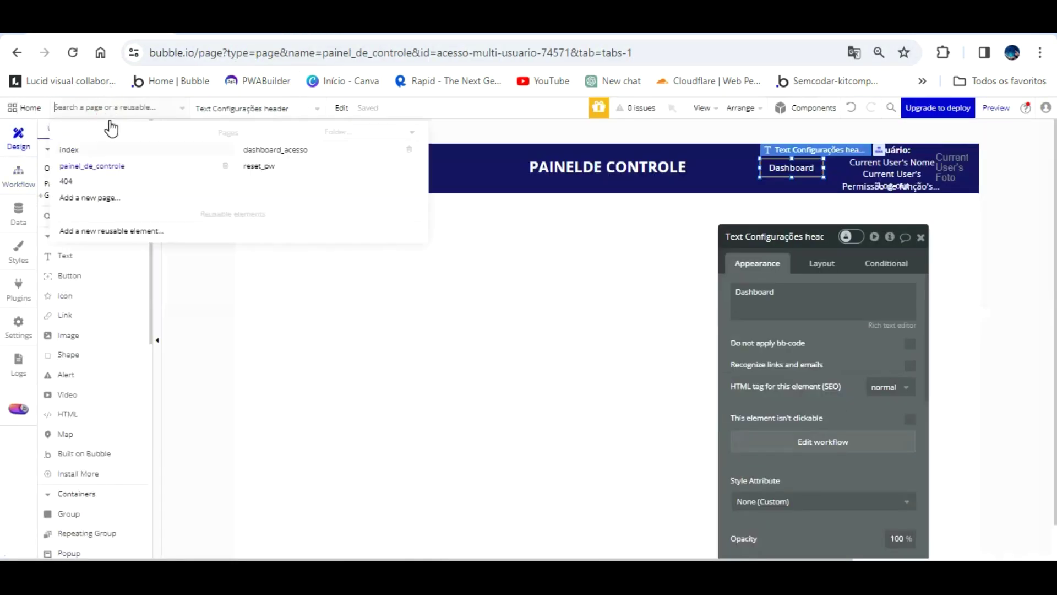
{"action": "left_click", "coordinate": [262, 149]}
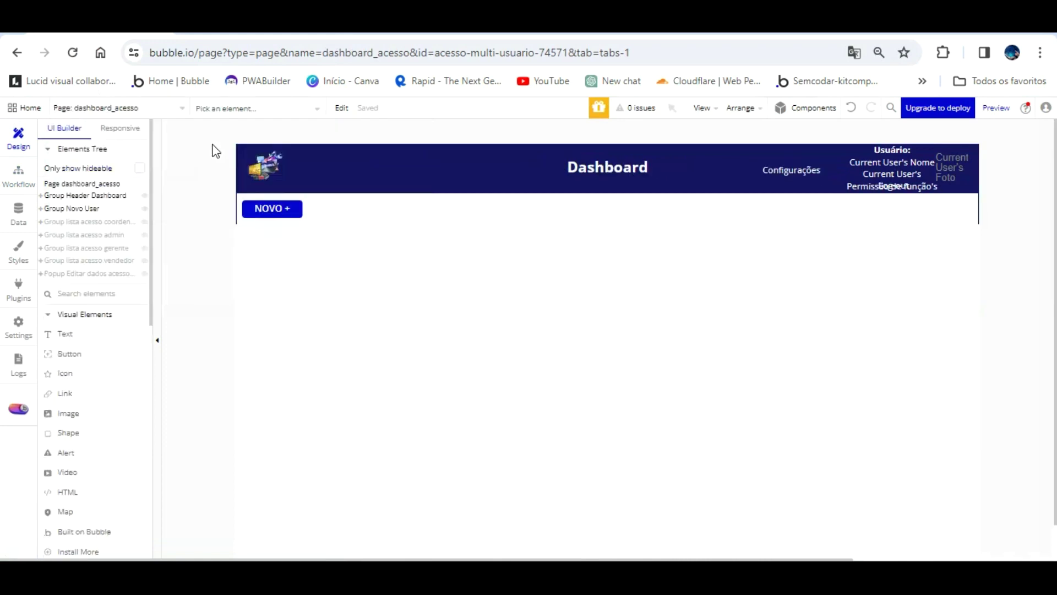
{"action": "left_click", "coordinate": [109, 235]}
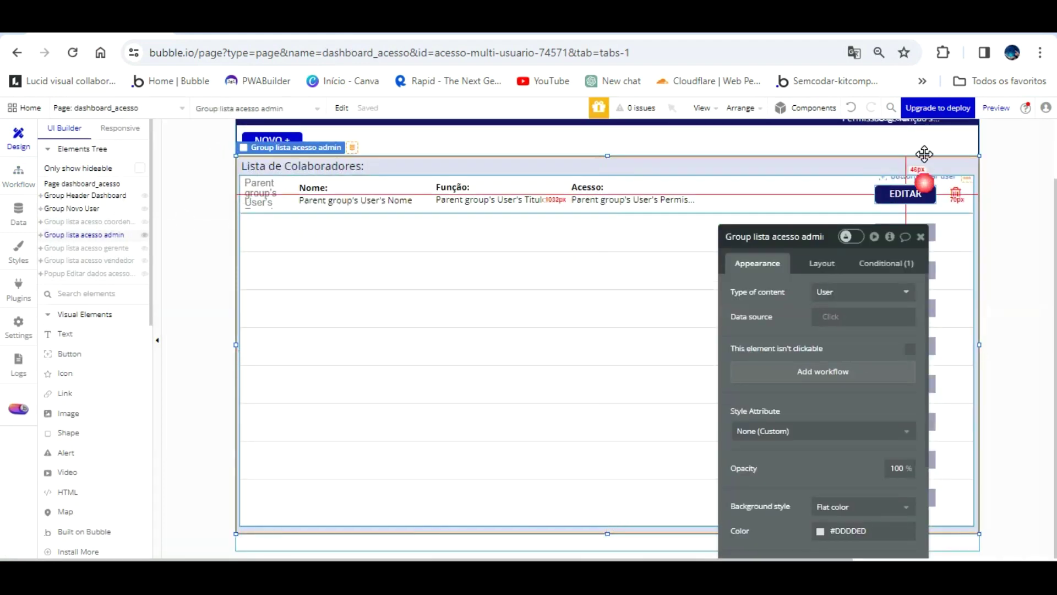
{"action": "left_click", "coordinate": [905, 184]}
{"action": "left_click", "coordinate": [805, 343]}
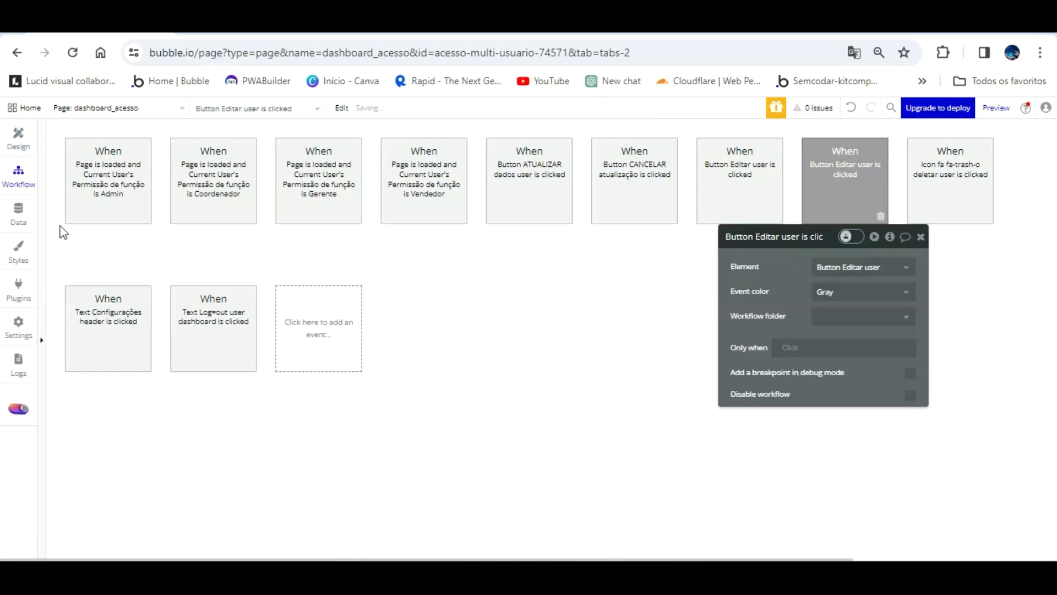
- Have EDITAR show Popup Editar dados acesso user and display the Parent group's User in it
{"action": "left_click", "coordinate": [100, 251]}
{"action": "mouse_move", "coordinate": [134, 431]}
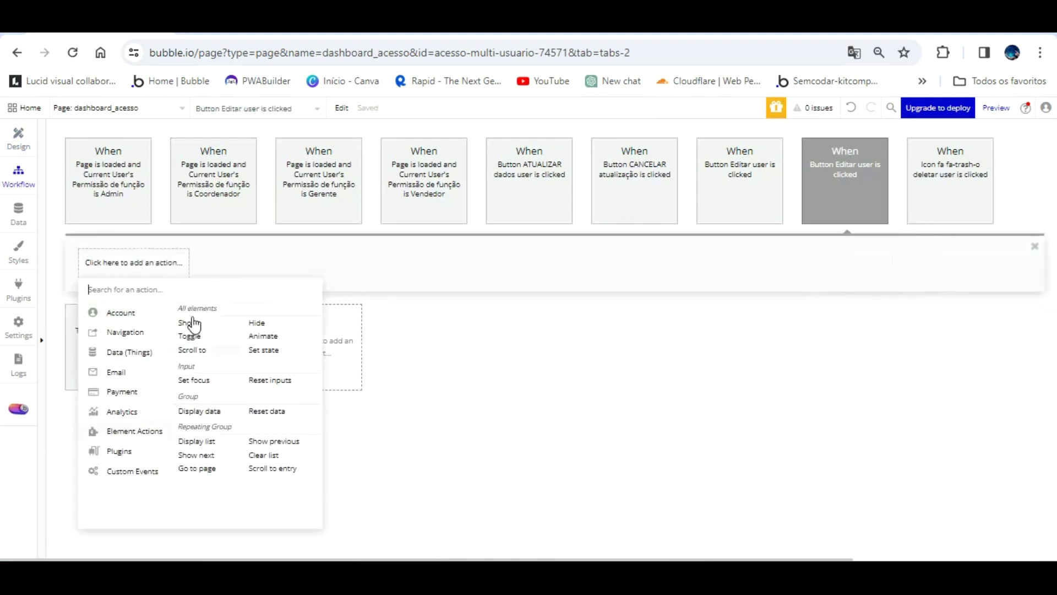
{"action": "left_click", "coordinate": [206, 320]}
{"action": "left_click", "coordinate": [862, 267]}
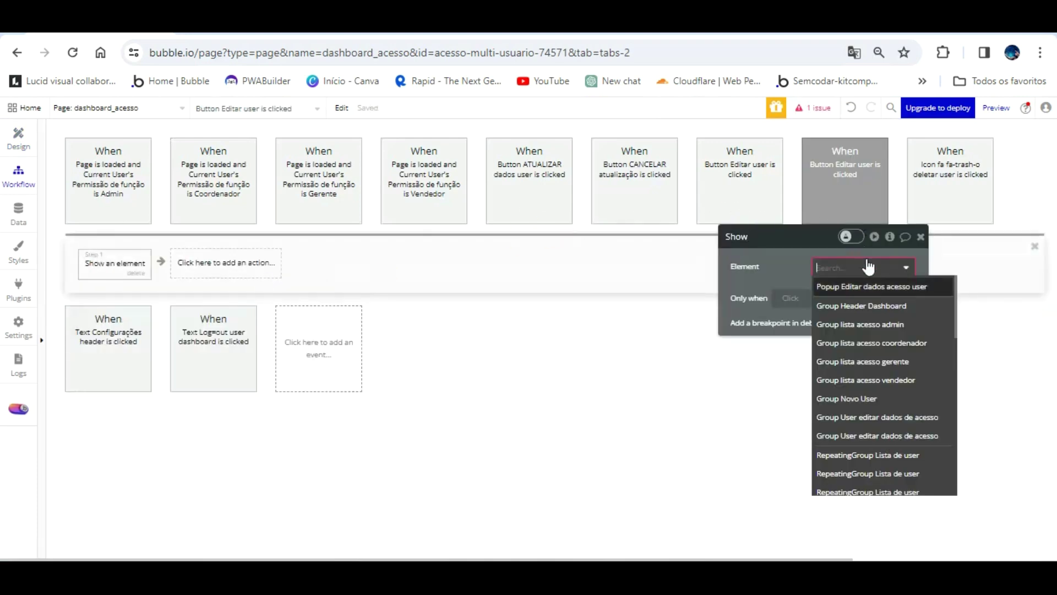
{"action": "left_click", "coordinate": [851, 284]}
{"action": "left_click", "coordinate": [307, 261]}
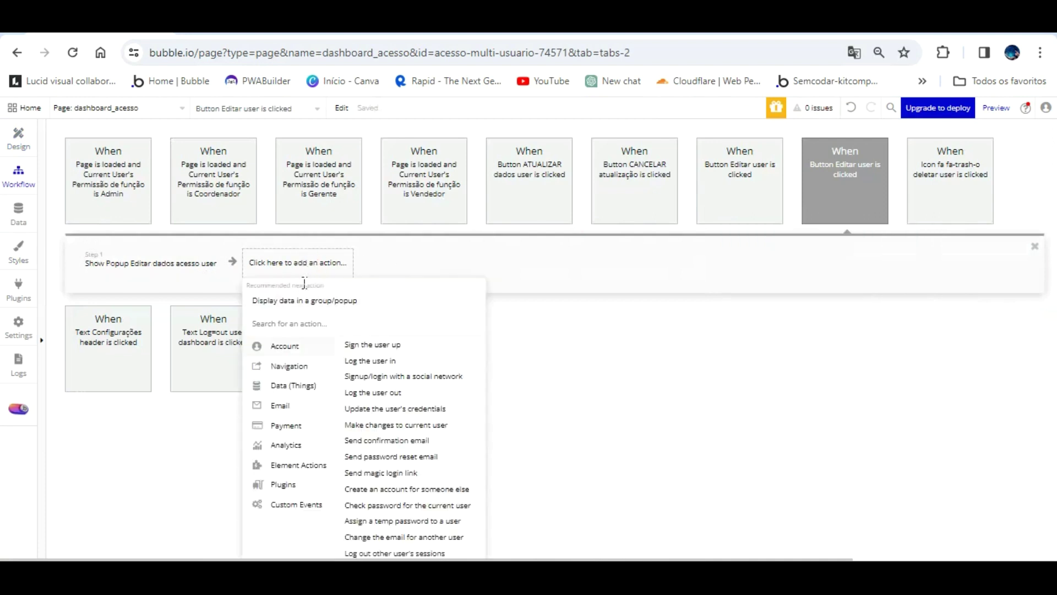
{"action": "left_click", "coordinate": [305, 300]}
{"action": "left_click", "coordinate": [839, 292]}
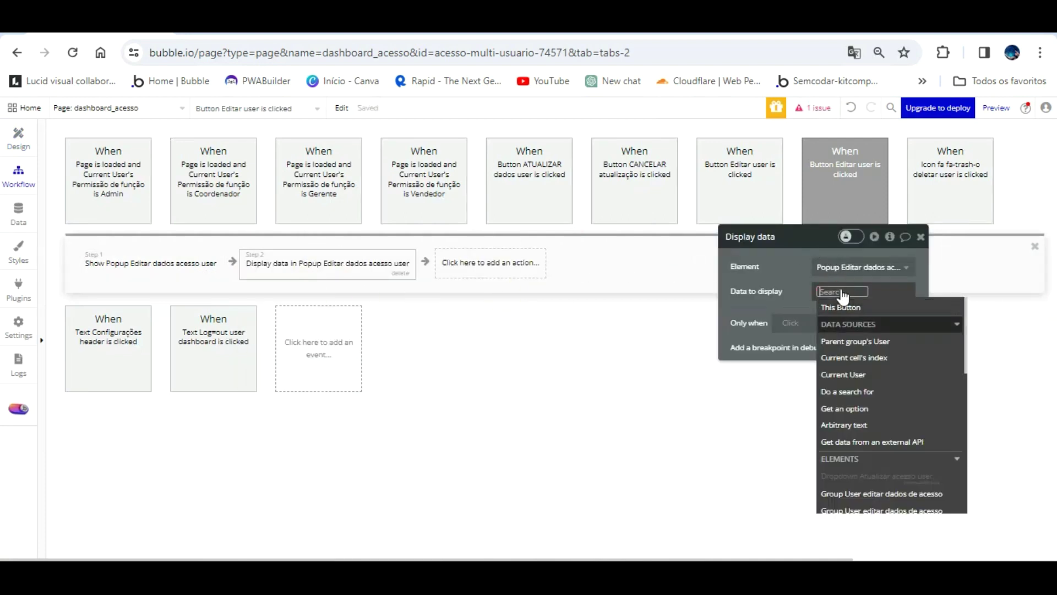
{"action": "left_click", "coordinate": [855, 342]}
{"action": "left_click", "coordinate": [599, 305]}
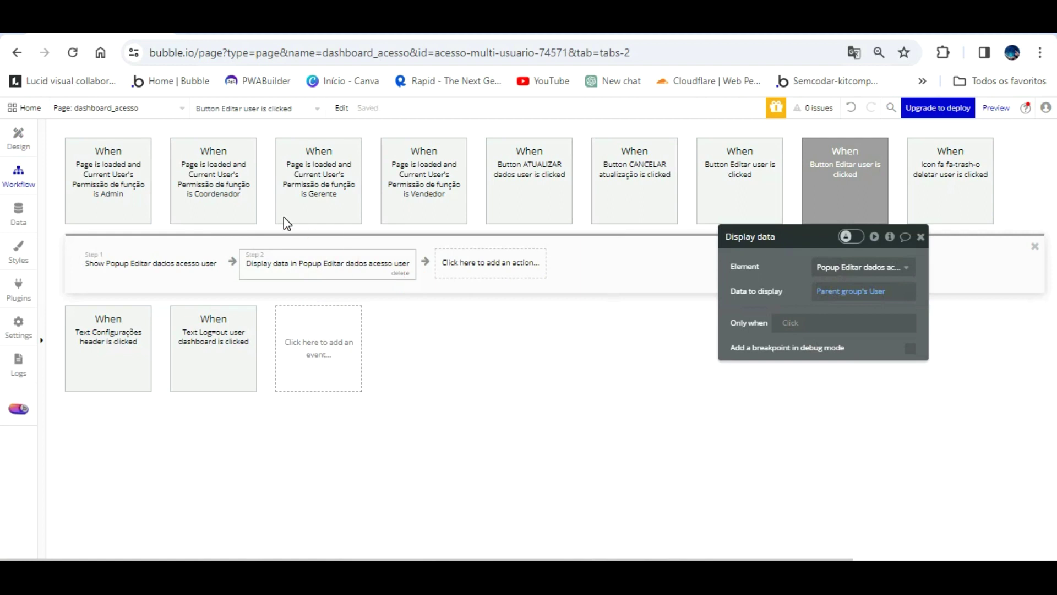
{"action": "left_click", "coordinate": [19, 137]}
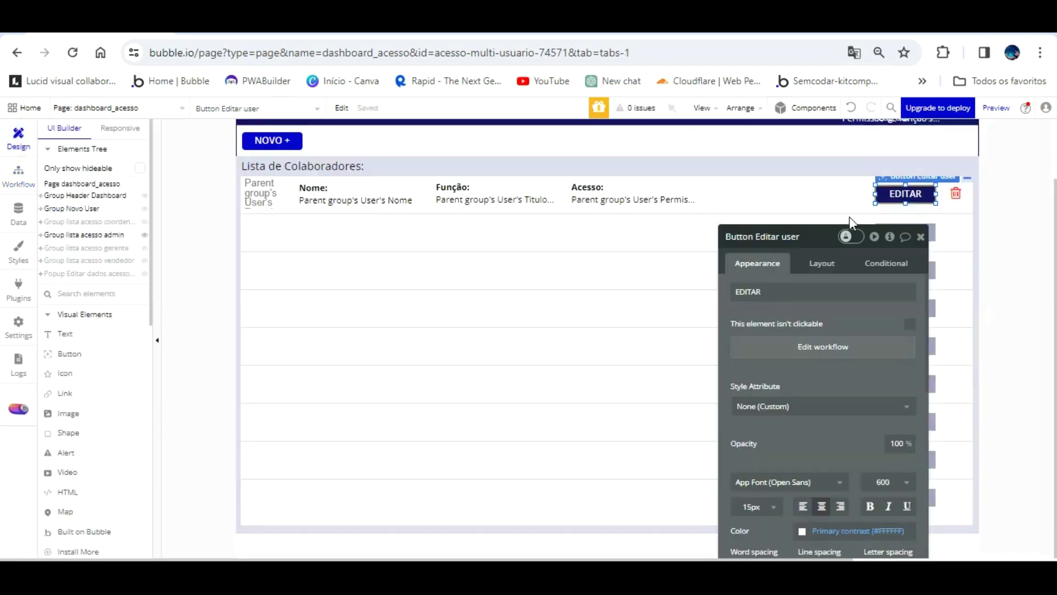
- Add a trash-icon click workflow that deletes the Parent group's User
{"action": "left_click", "coordinate": [957, 194]}
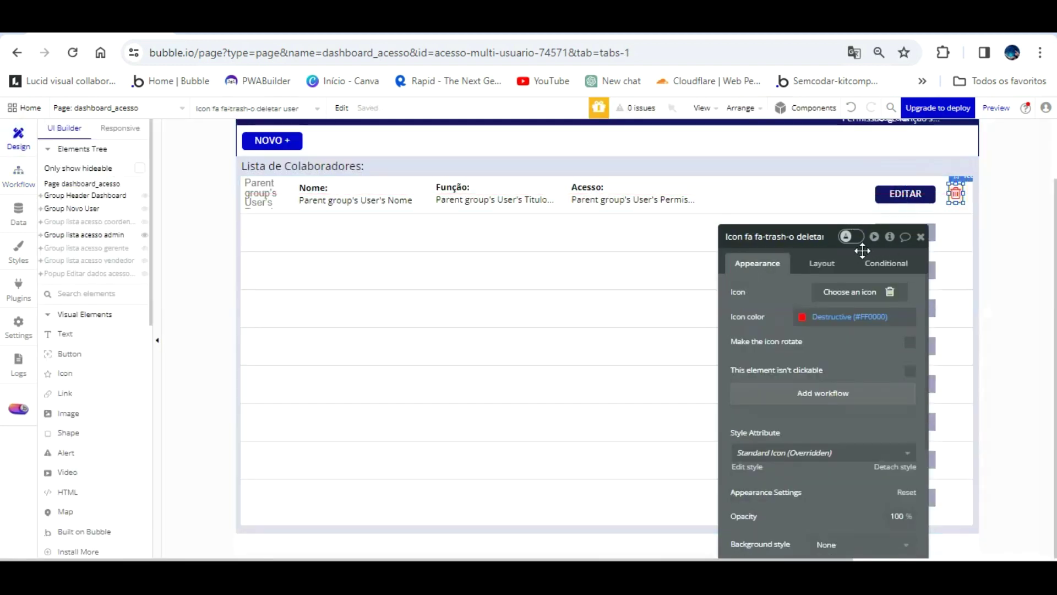
{"action": "left_click", "coordinate": [823, 392]}
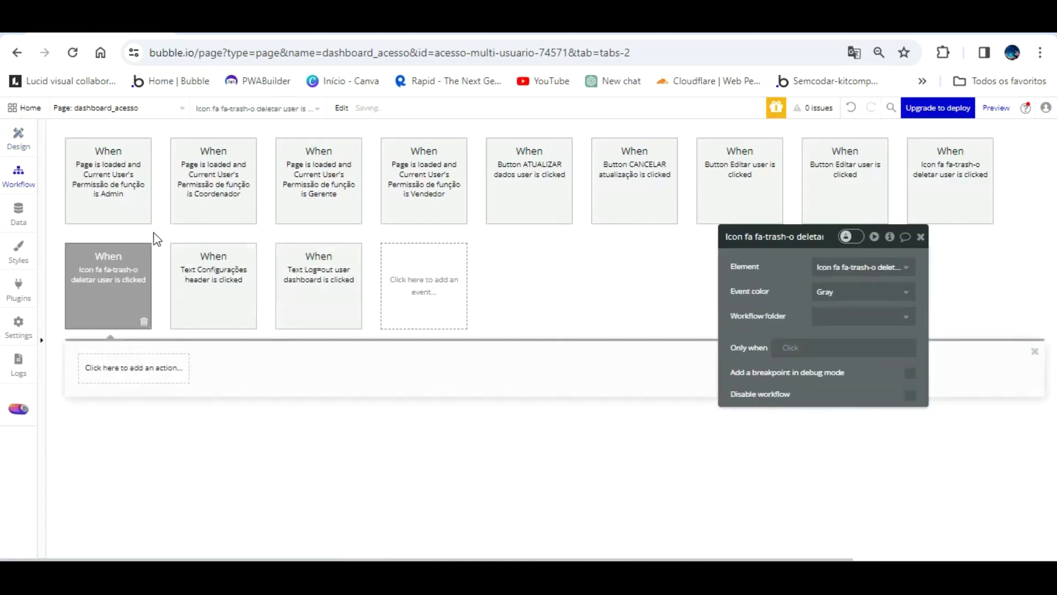
{"action": "left_click", "coordinate": [144, 366]}
{"action": "mouse_move", "coordinate": [132, 451]}
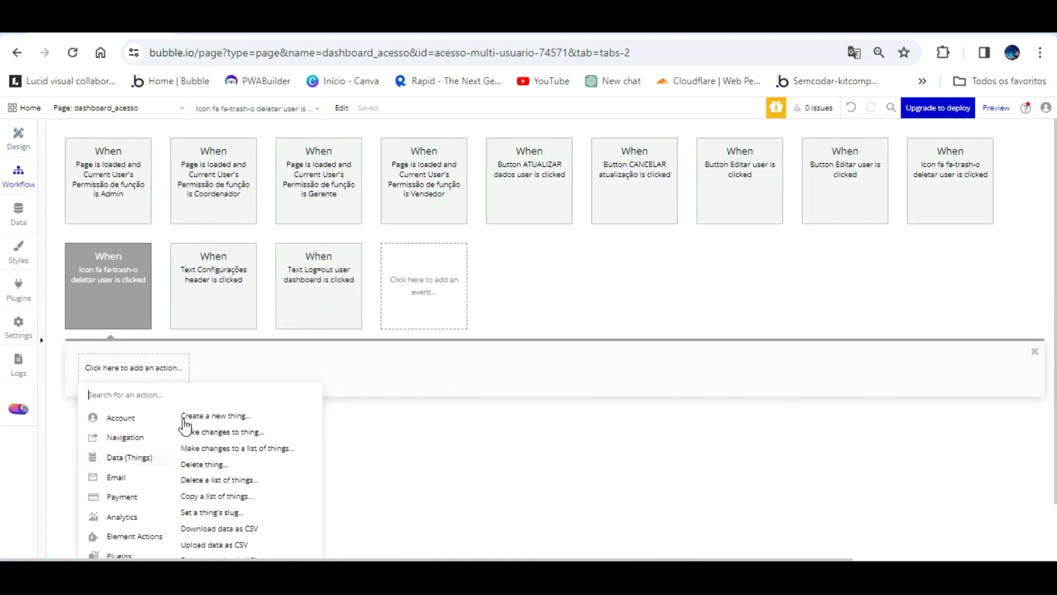
{"action": "left_click", "coordinate": [209, 465]}
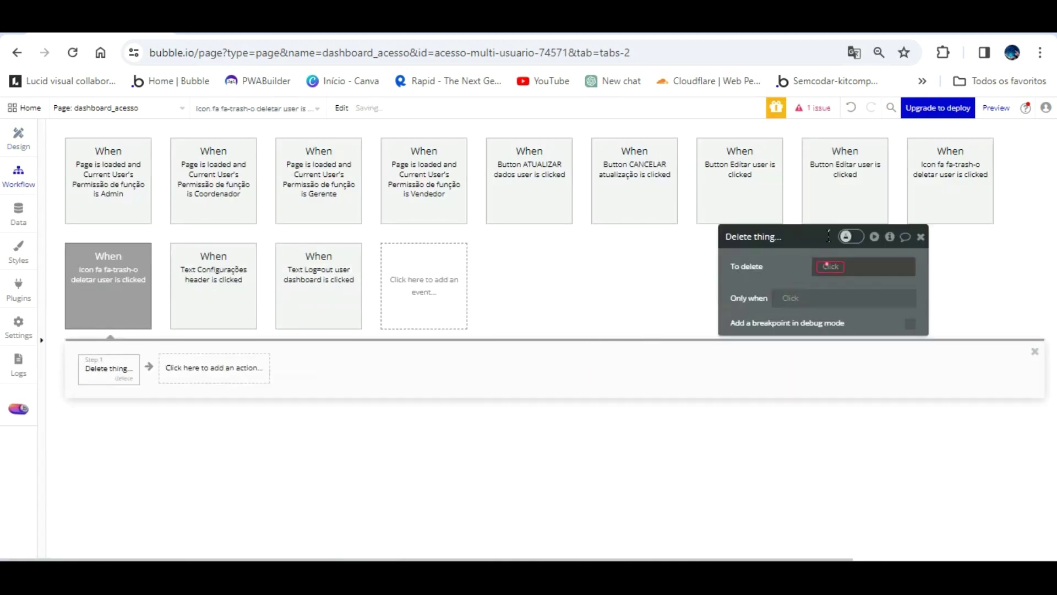
{"action": "left_click", "coordinate": [851, 269]}
{"action": "left_click", "coordinate": [855, 298]}
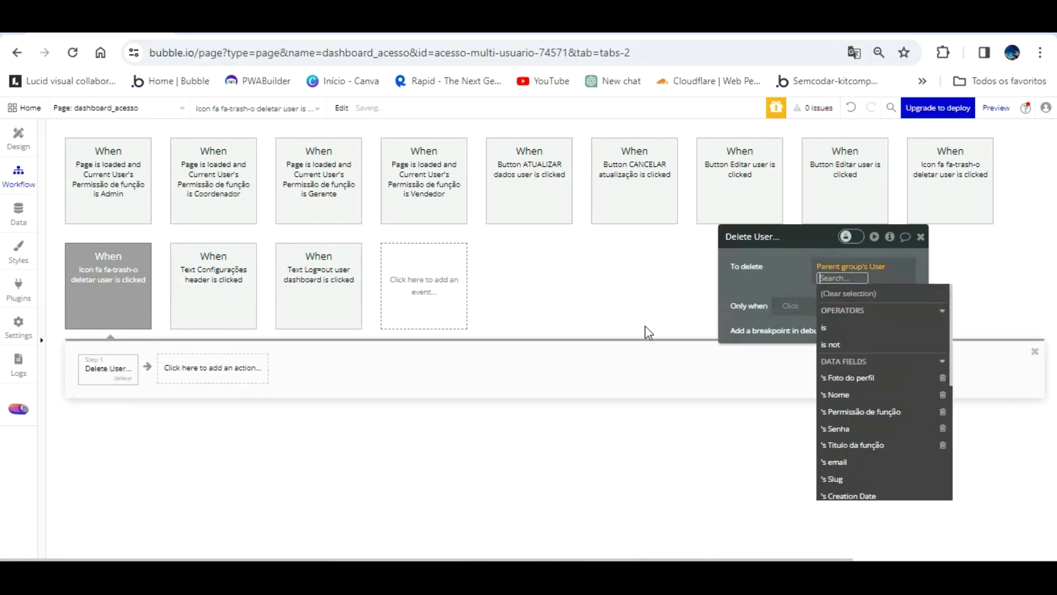
{"action": "left_click", "coordinate": [652, 364]}
- Refresh the app preview to load the latest version
{"action": "left_click", "coordinate": [265, 22]}
{"action": "left_click", "coordinate": [271, 112]}
{"action": "left_click", "coordinate": [271, 112]}
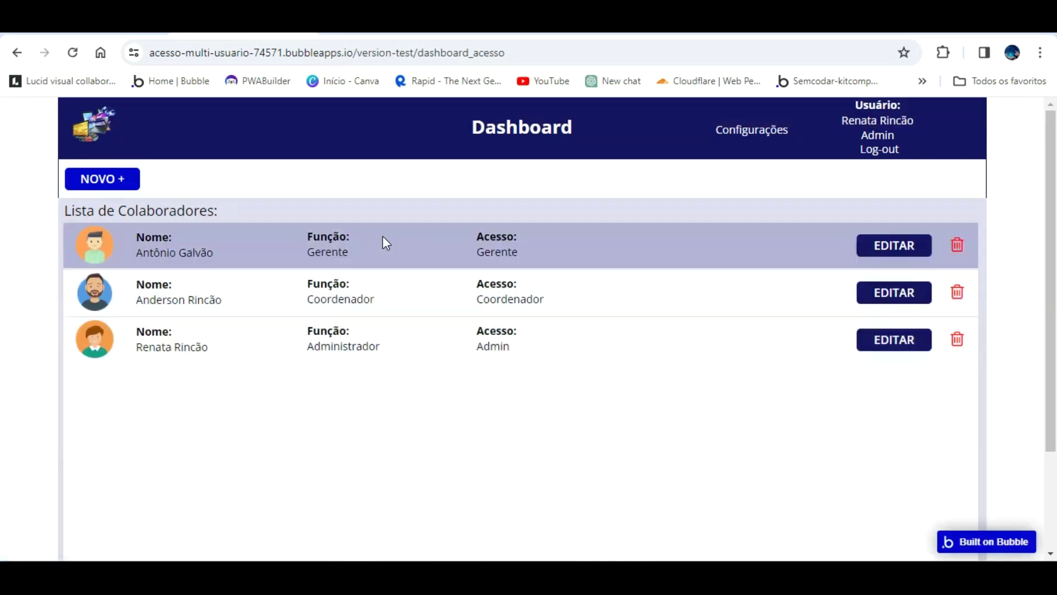
- Update the first collaborator with photo pngwing.com (41).png and Função and Acesso set to Vendedor
{"action": "left_click", "coordinate": [896, 238]}
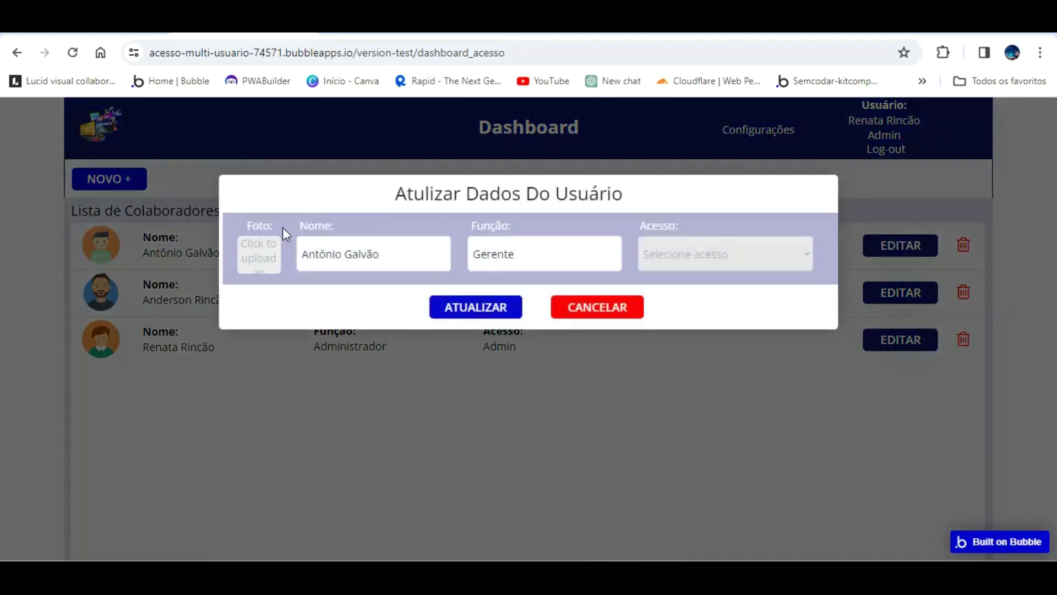
{"action": "left_click", "coordinate": [271, 234]}
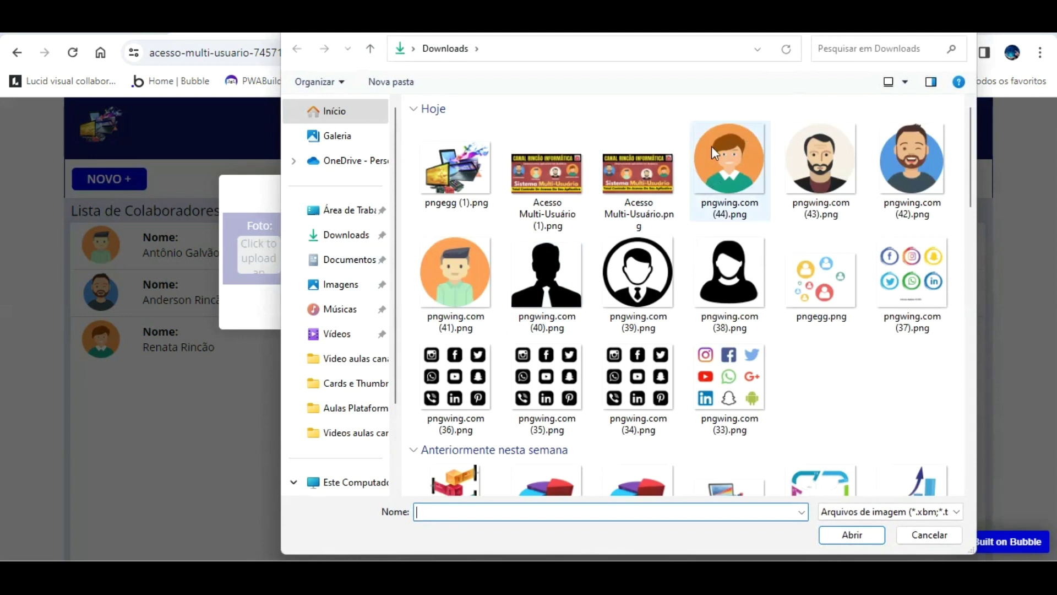
{"action": "double_click", "coordinate": [445, 243]}
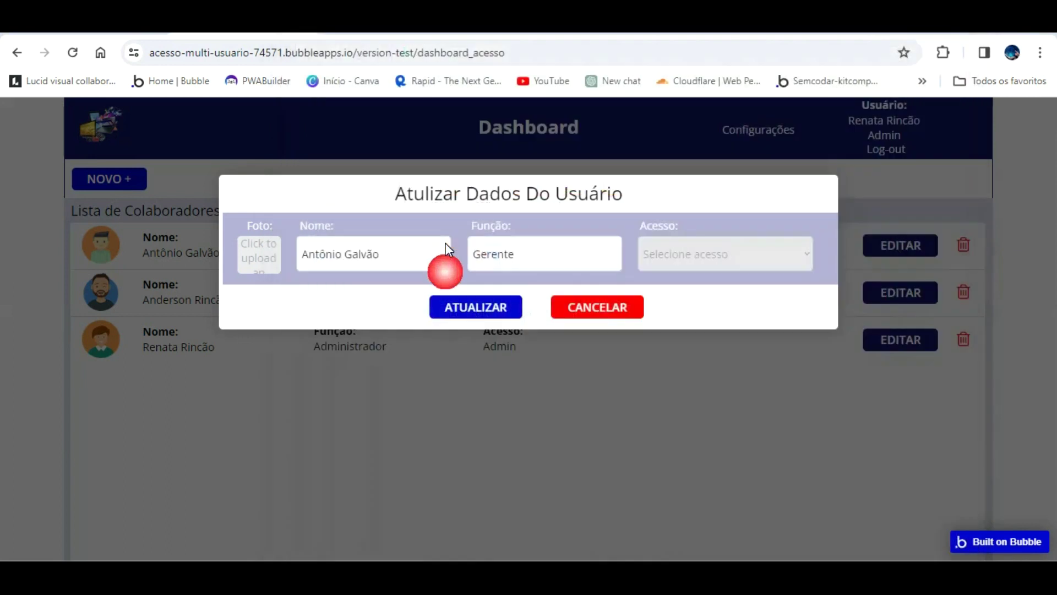
{"action": "key", "text": "ctrl+a"}
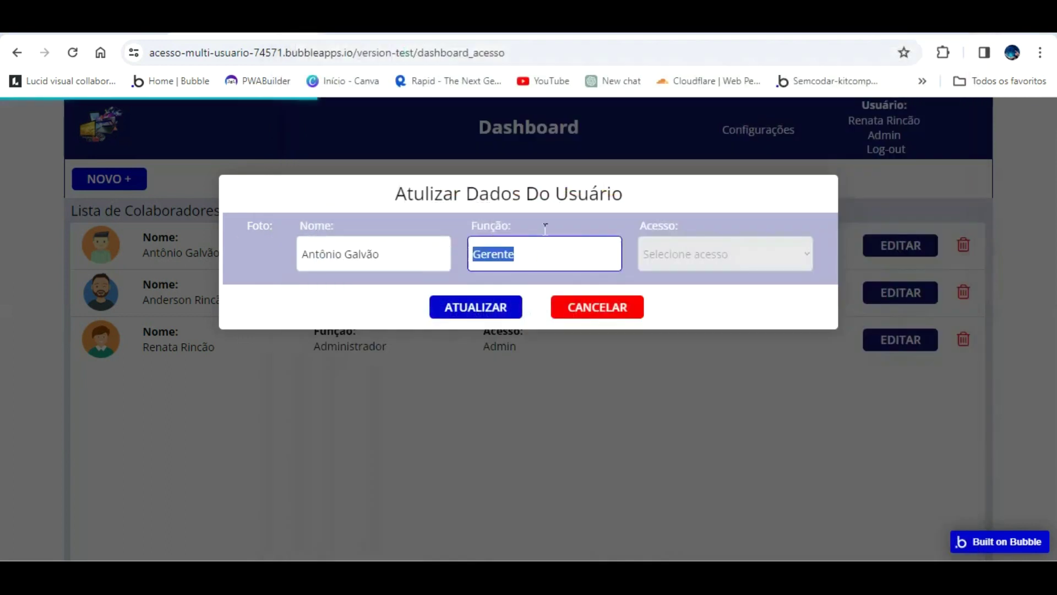
{"action": "type", "text": "Vende"}
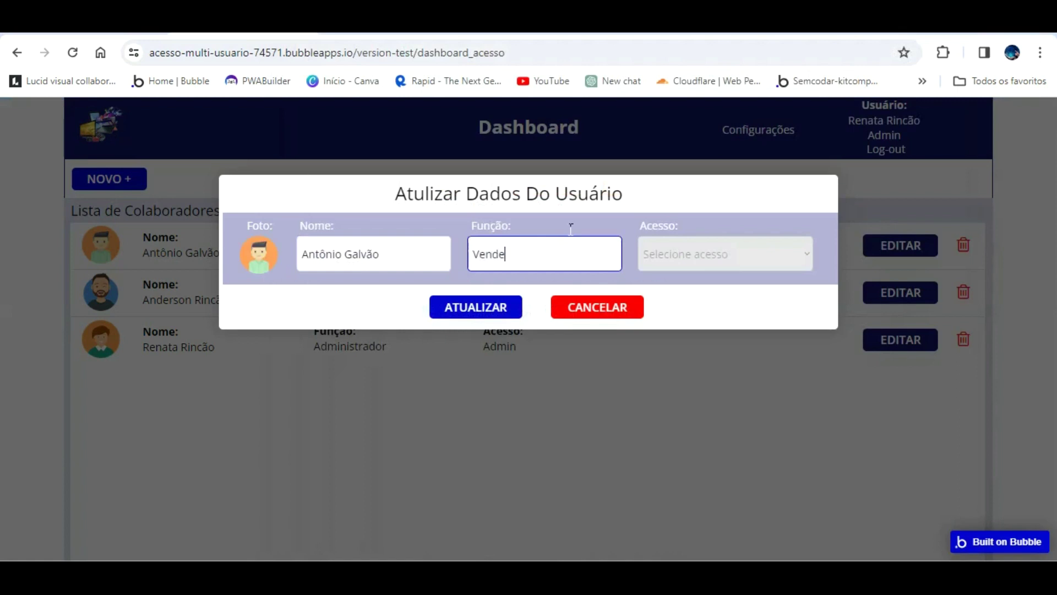
{"action": "type", "text": "dor"}
{"action": "left_click", "coordinate": [716, 245]}
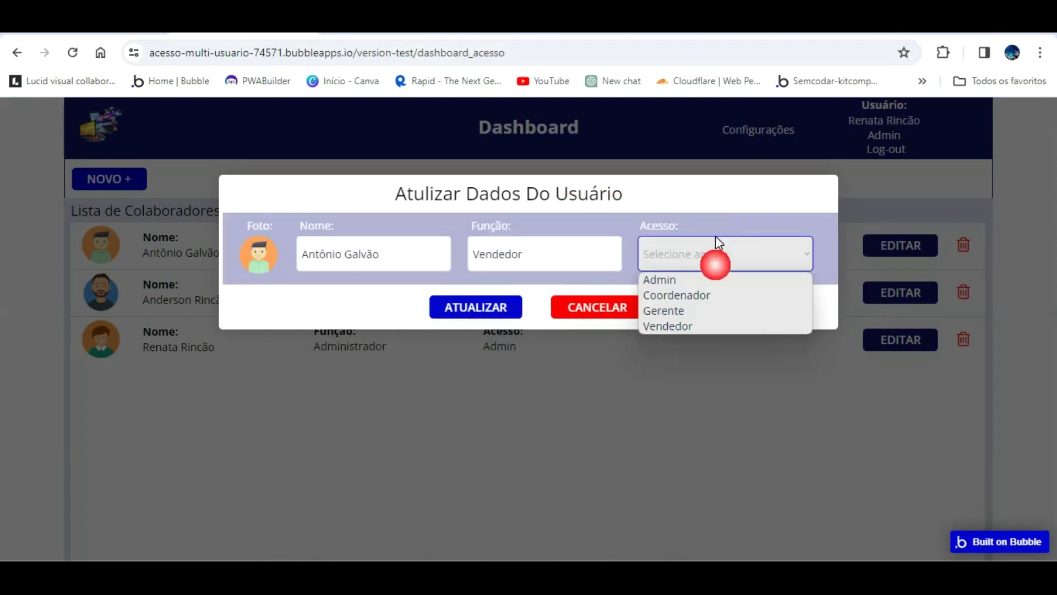
{"action": "key", "text": "Down"}
{"action": "key", "text": "Return"}
{"action": "left_click", "coordinate": [495, 303]}
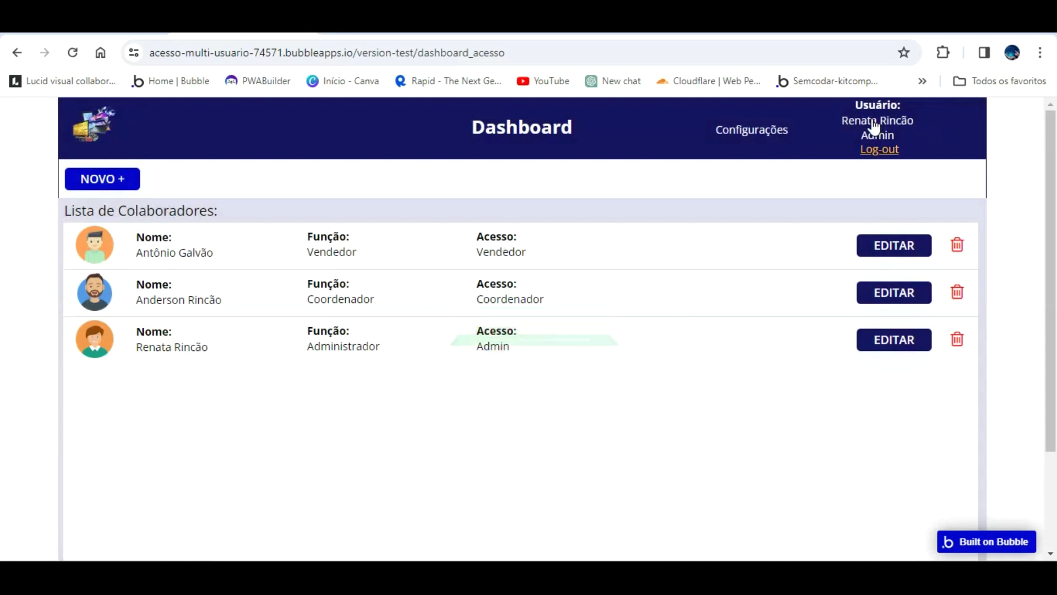
- Change the first collaborator's Função and Acesso from Vendedor to Gerente and save
{"action": "left_click", "coordinate": [904, 218]}
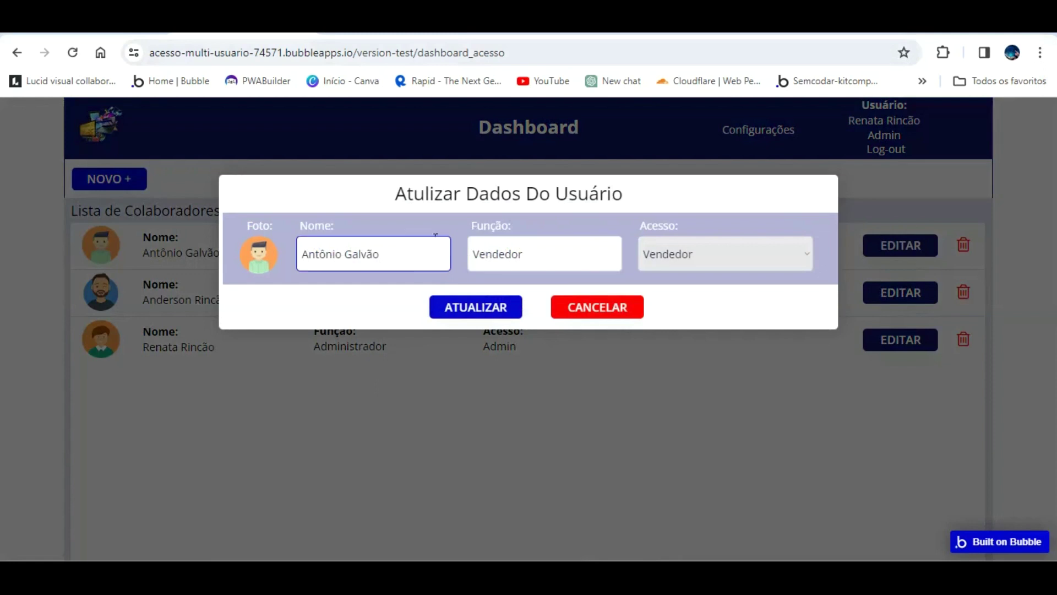
{"action": "left_click", "coordinate": [524, 239]}
{"action": "left_click_drag", "start_coordinate": [525, 228], "coordinate": [436, 233]}
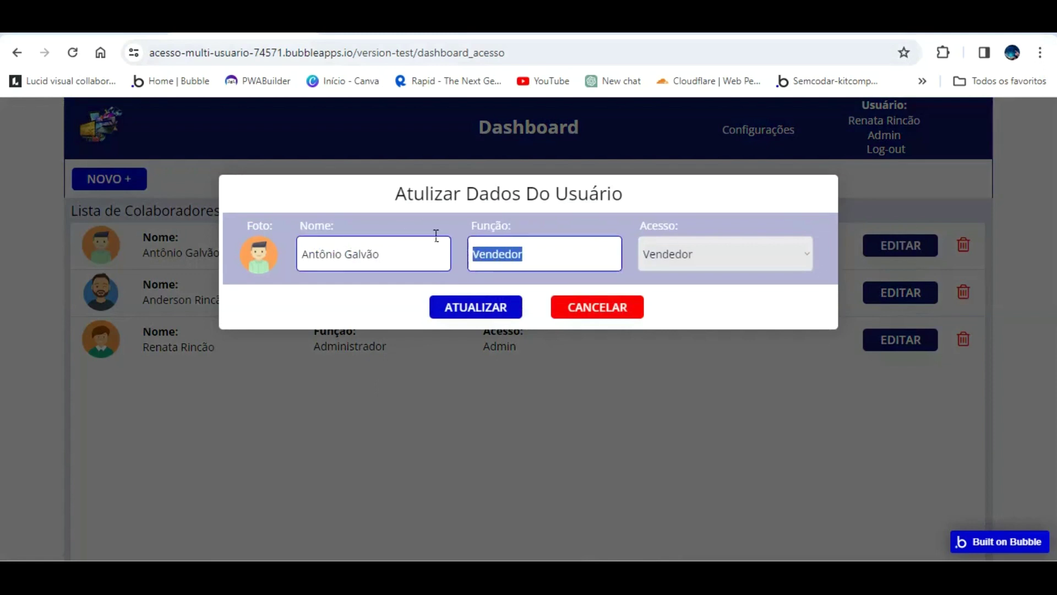
{"action": "type", "text": "Gere"}
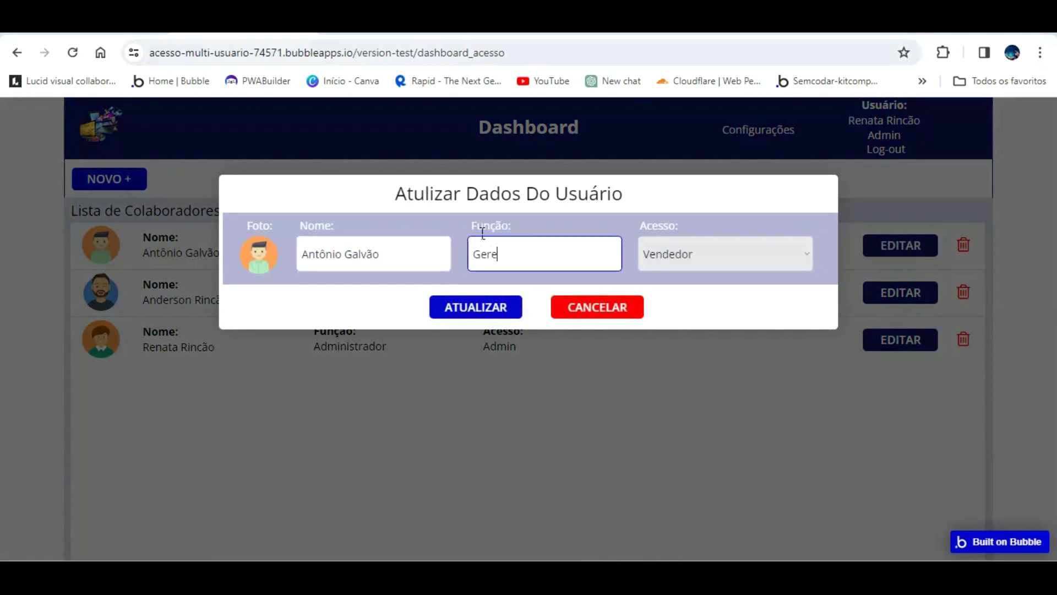
{"action": "type", "text": "nte"}
{"action": "left_click", "coordinate": [738, 254]}
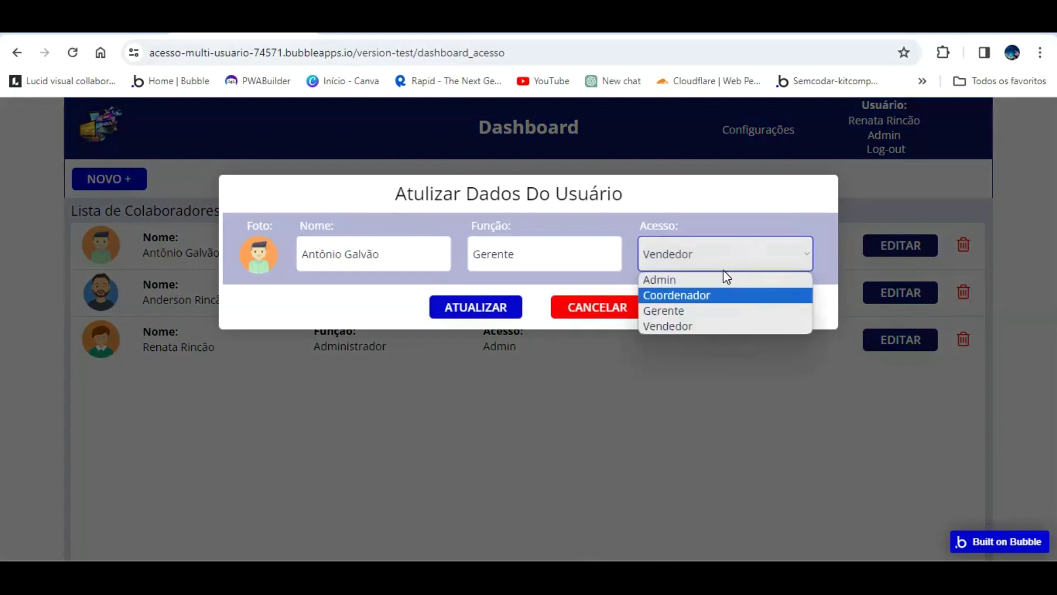
{"action": "left_click", "coordinate": [713, 309]}
{"action": "left_click", "coordinate": [339, 300]}
{"action": "left_click", "coordinate": [480, 307]}
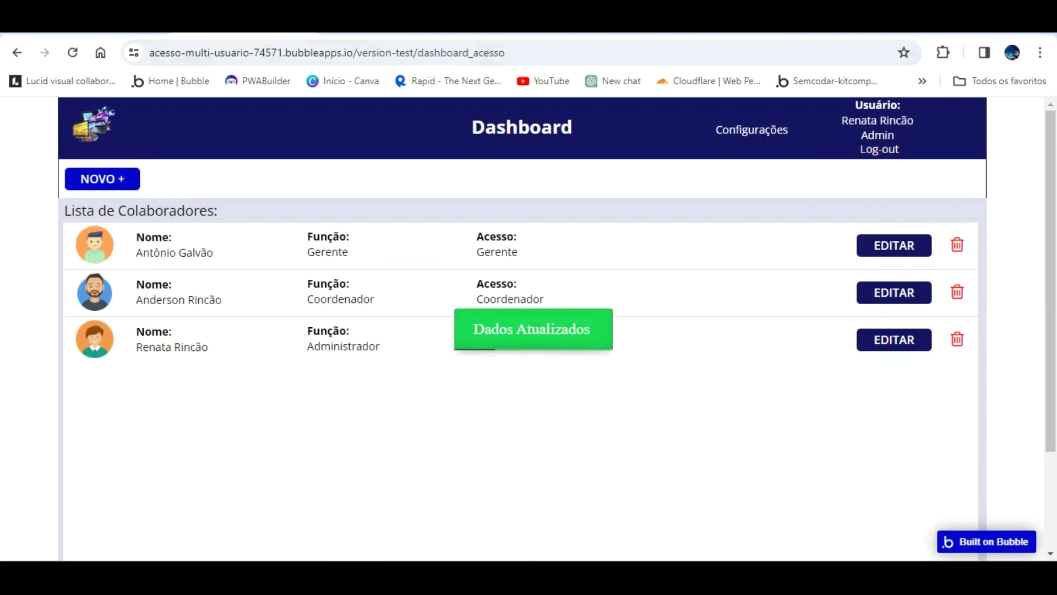
- Set the header image's dynamic source to Current User's Foto do perfil and reload the preview
{"action": "left_click", "coordinate": [148, 23]}
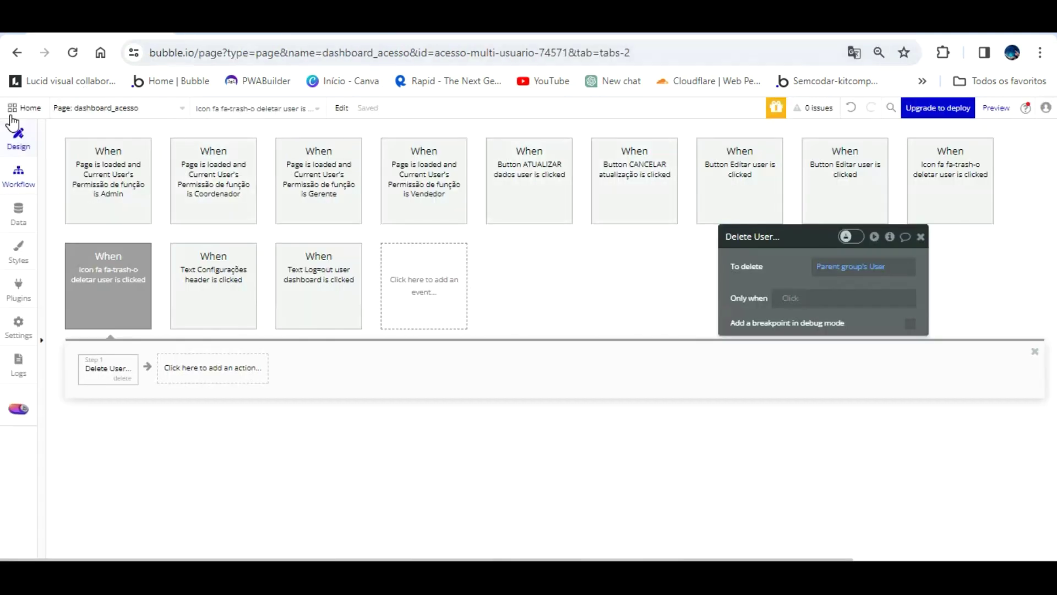
{"action": "left_click", "coordinate": [142, 24]}
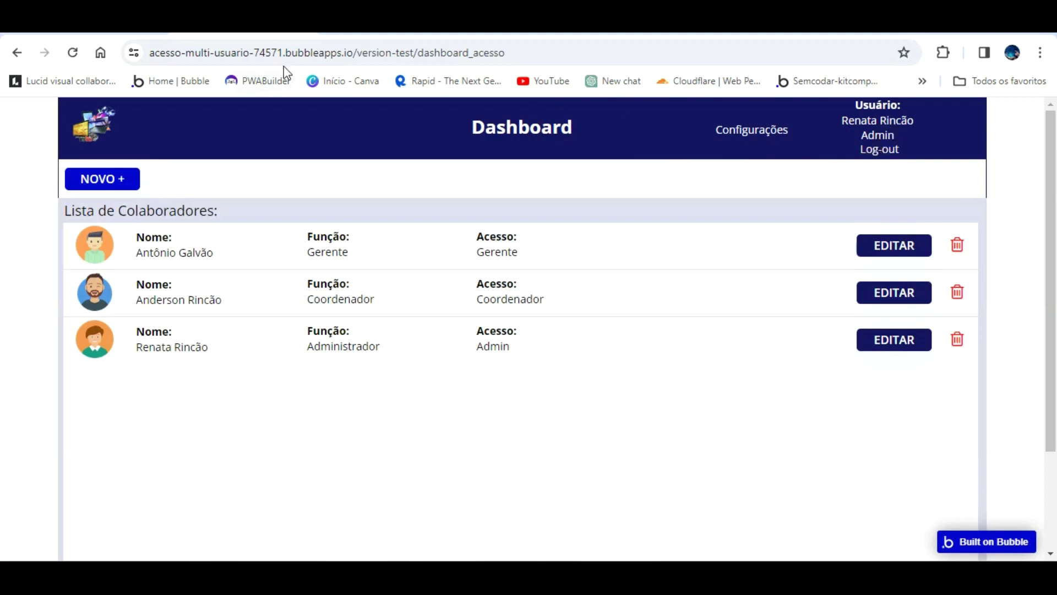
{"action": "left_click", "coordinate": [99, 27]}
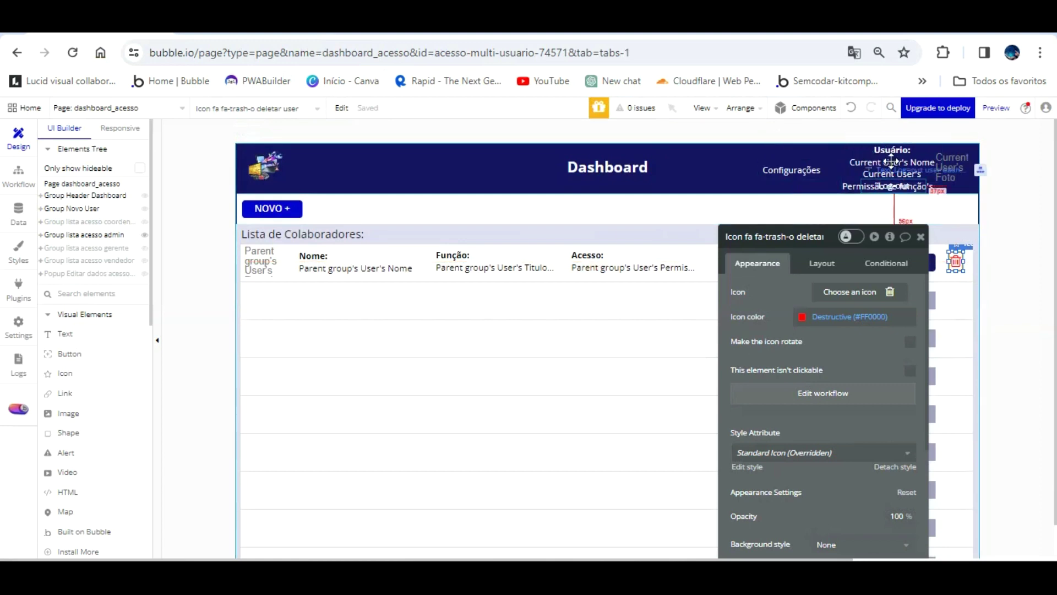
{"action": "left_click", "coordinate": [892, 160]}
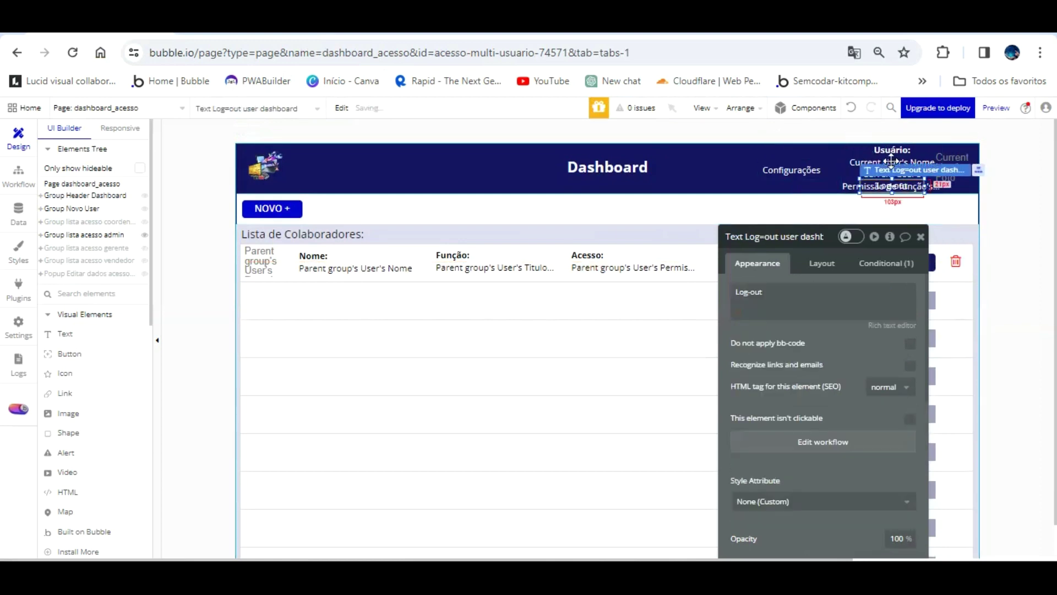
{"action": "left_click", "coordinate": [955, 162]}
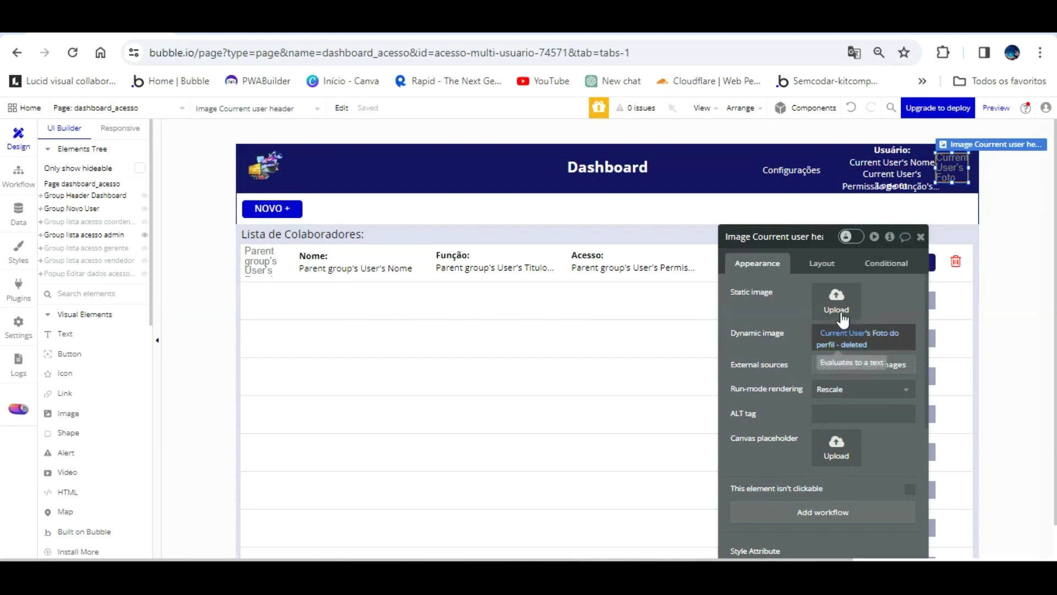
{"action": "left_click", "coordinate": [838, 337]}
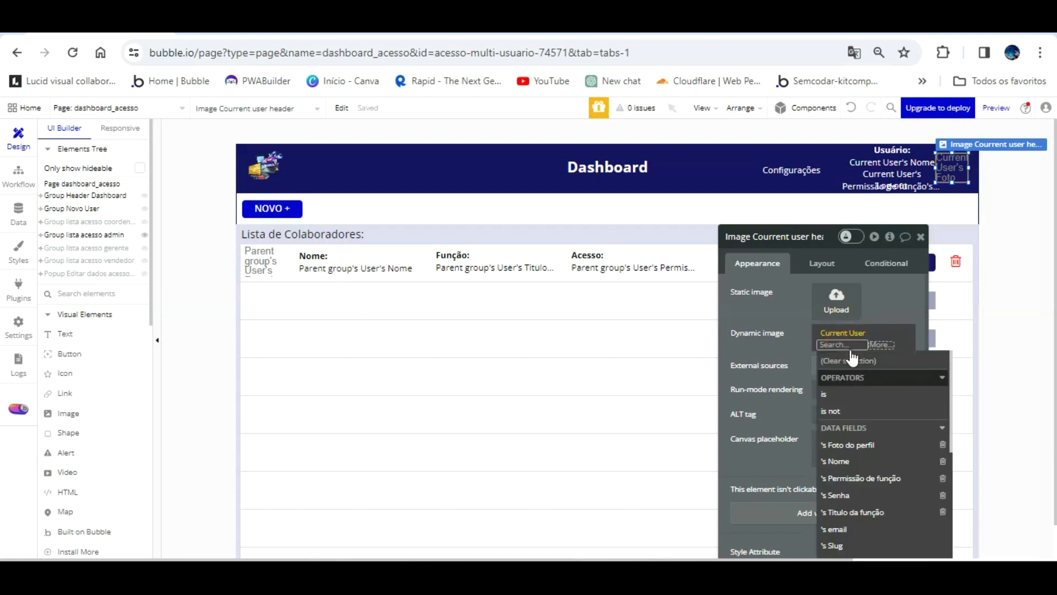
{"action": "left_click", "coordinate": [848, 445]}
{"action": "left_click", "coordinate": [788, 312]}
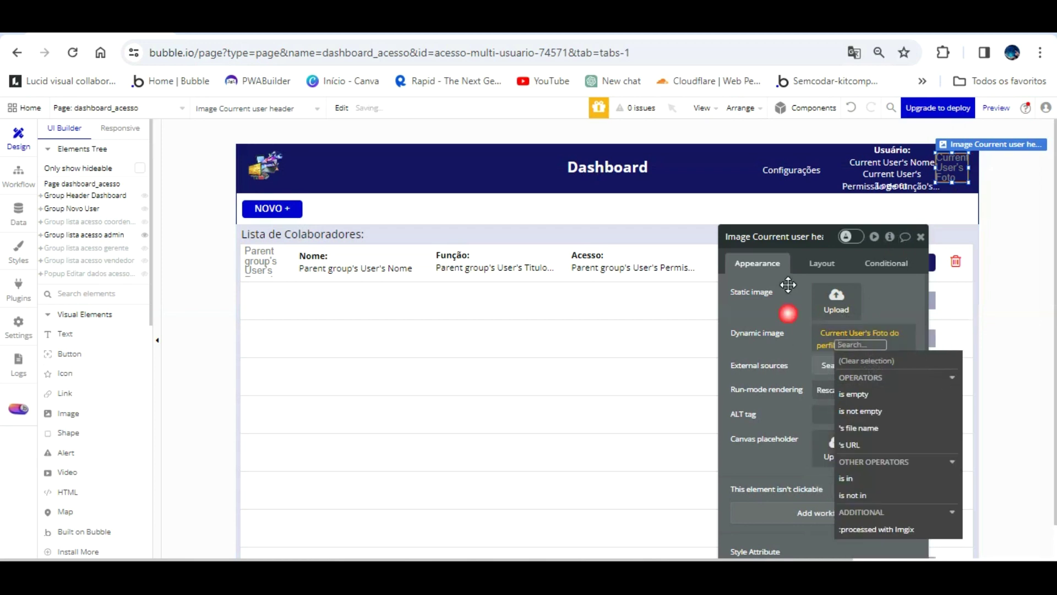
{"action": "key", "text": "ctrl+Tab"}
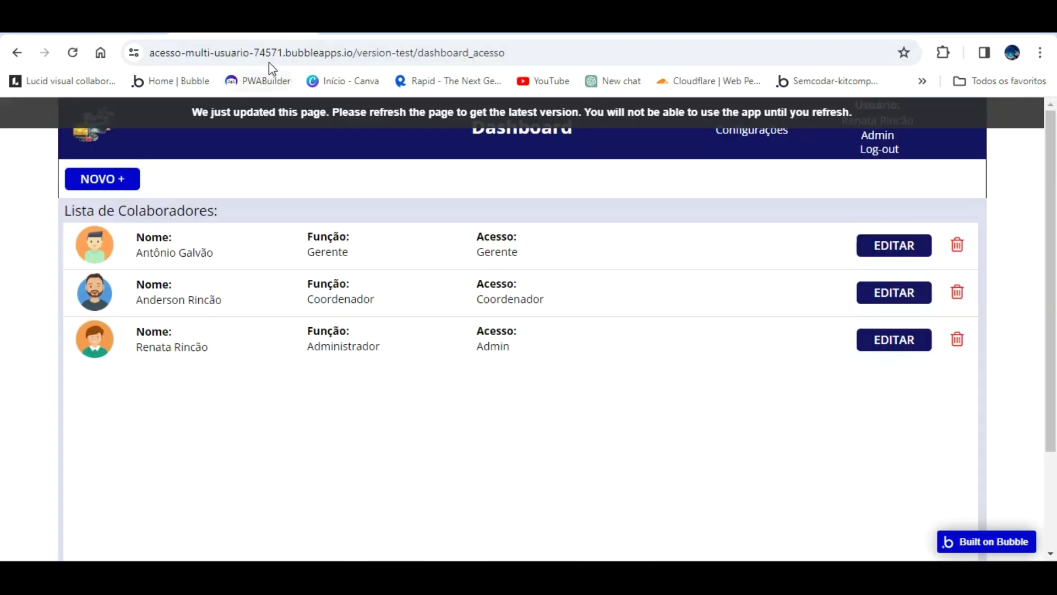
{"action": "key", "text": "F5"}
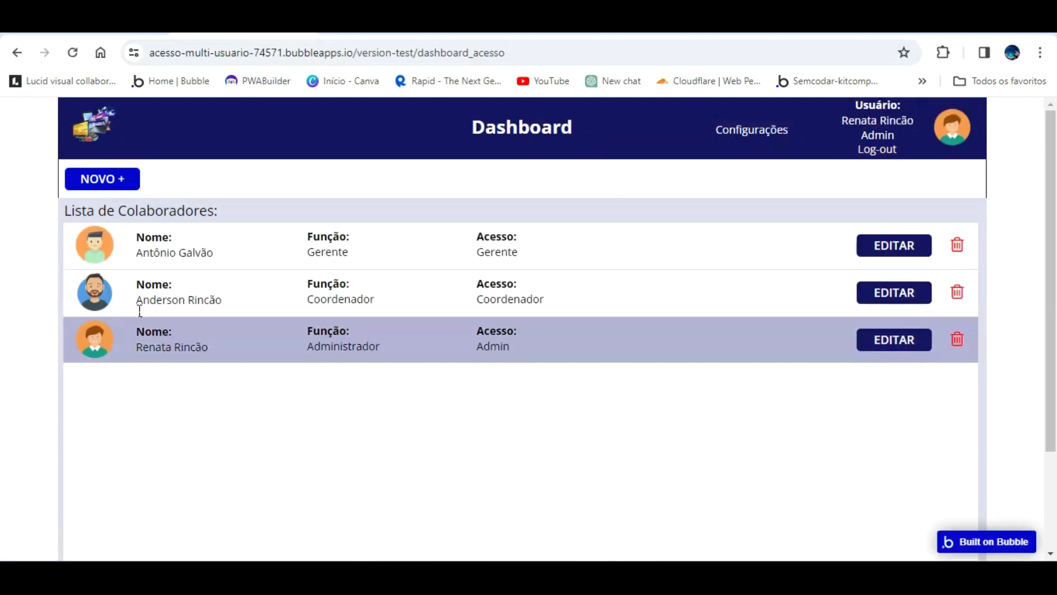
- Log out and sign up a new account with a name, e-mail address and password
{"action": "left_click", "coordinate": [876, 148]}
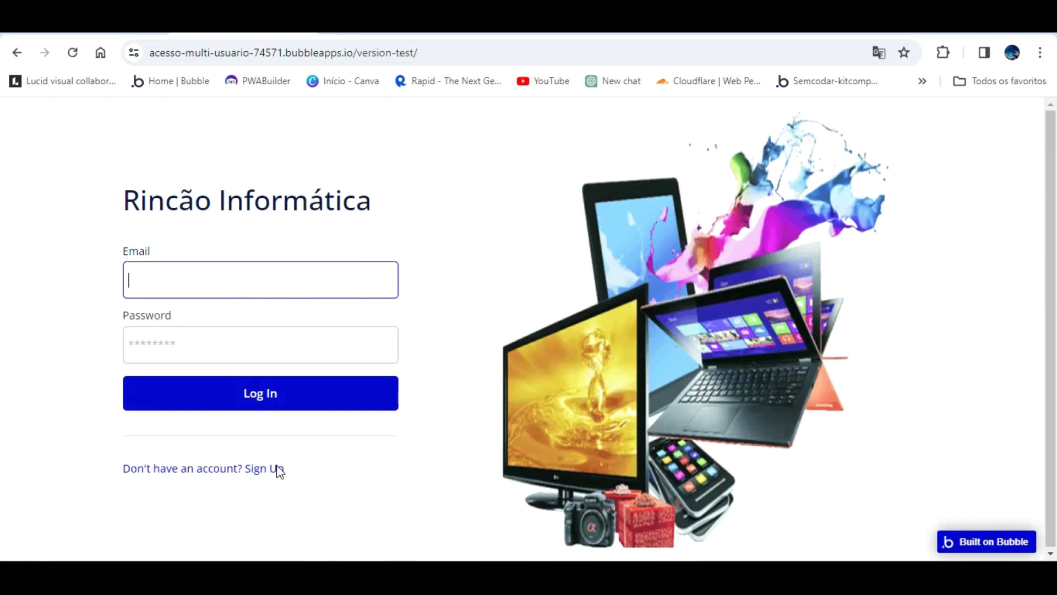
{"action": "left_click", "coordinate": [277, 467]}
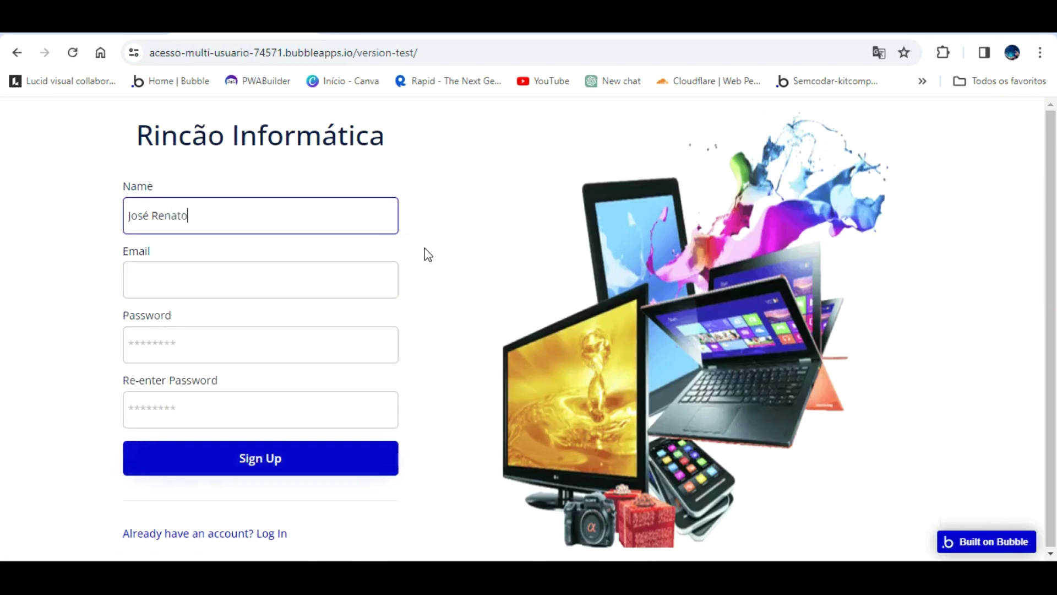
{"action": "key", "text": "Tab"}
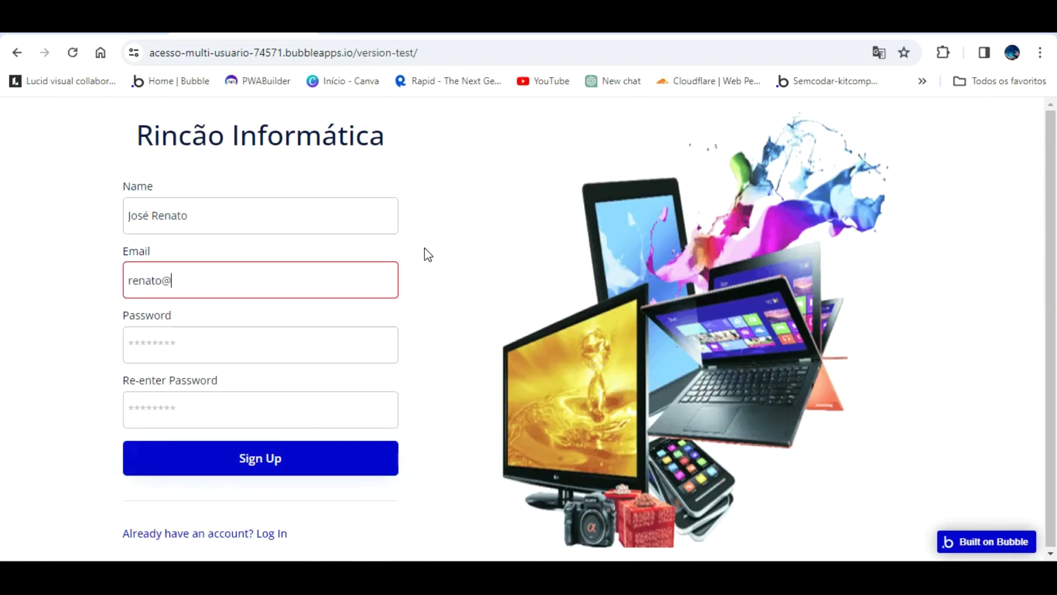
{"action": "key", "text": "Tab"}
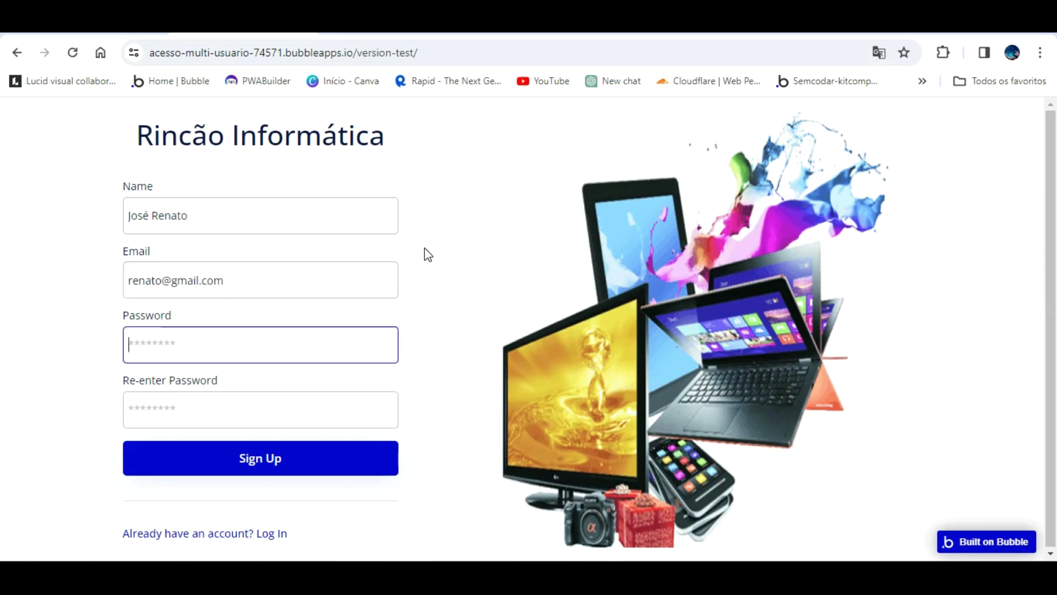
{"action": "type", "text": "••"}
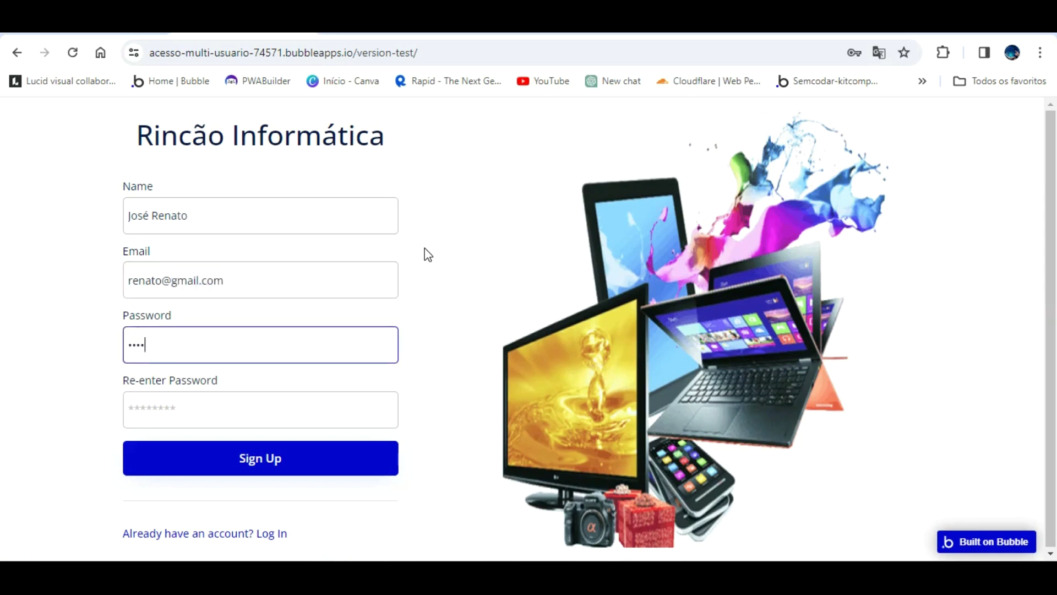
{"action": "key", "text": "Tab"}
{"action": "type", "text": "•"}
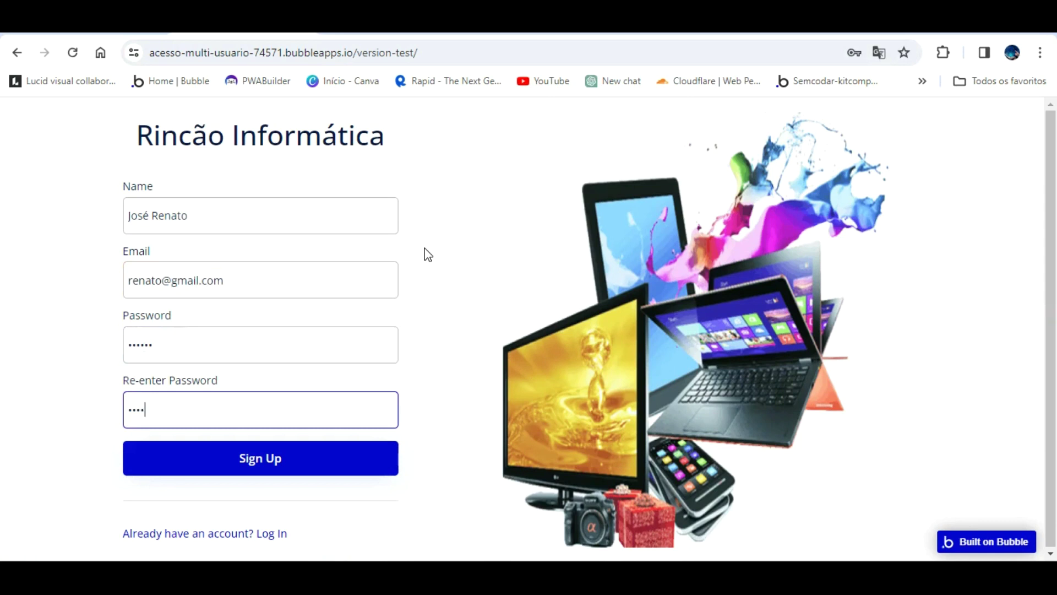
{"action": "left_click", "coordinate": [307, 452]}
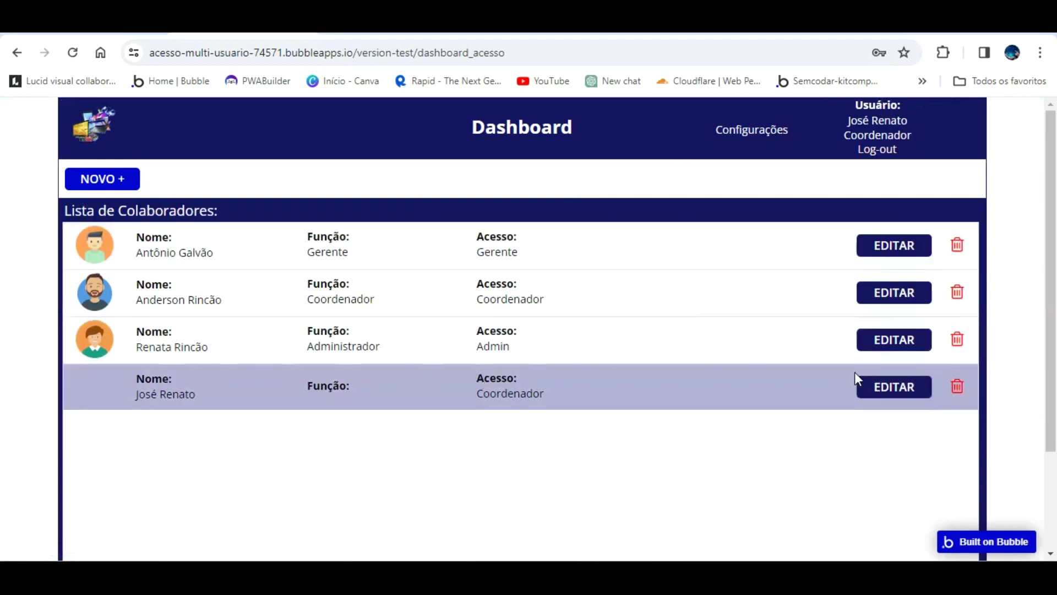
- Update the new collaborator to Vendedor access with the pngwing.com (43).png avatar photo and save
{"action": "left_click", "coordinate": [875, 383]}
{"action": "left_click", "coordinate": [527, 253]}
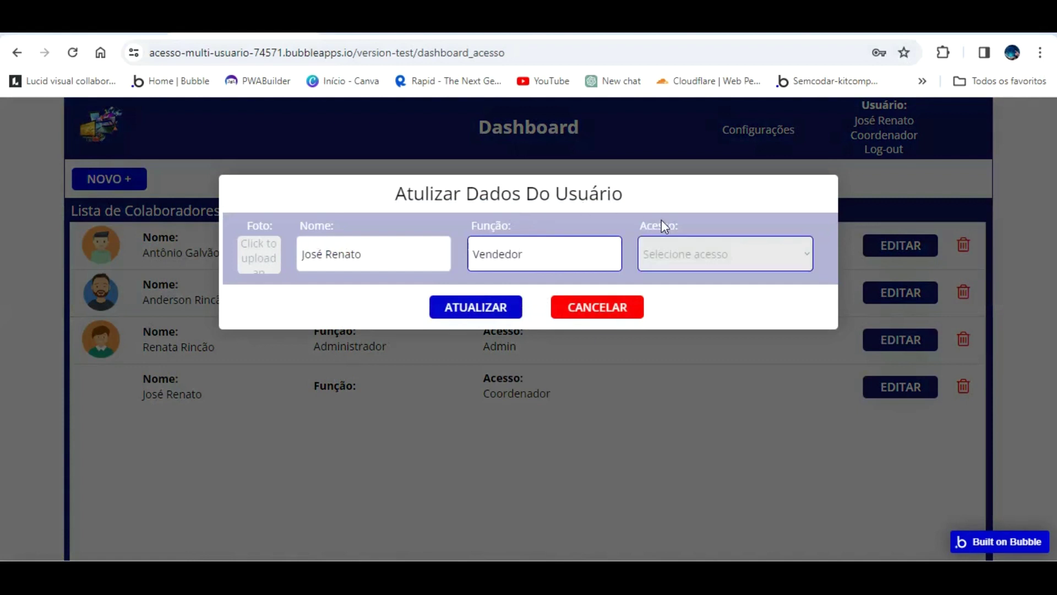
{"action": "left_click", "coordinate": [724, 256]}
{"action": "left_click", "coordinate": [709, 306]}
{"action": "left_click", "coordinate": [708, 261]}
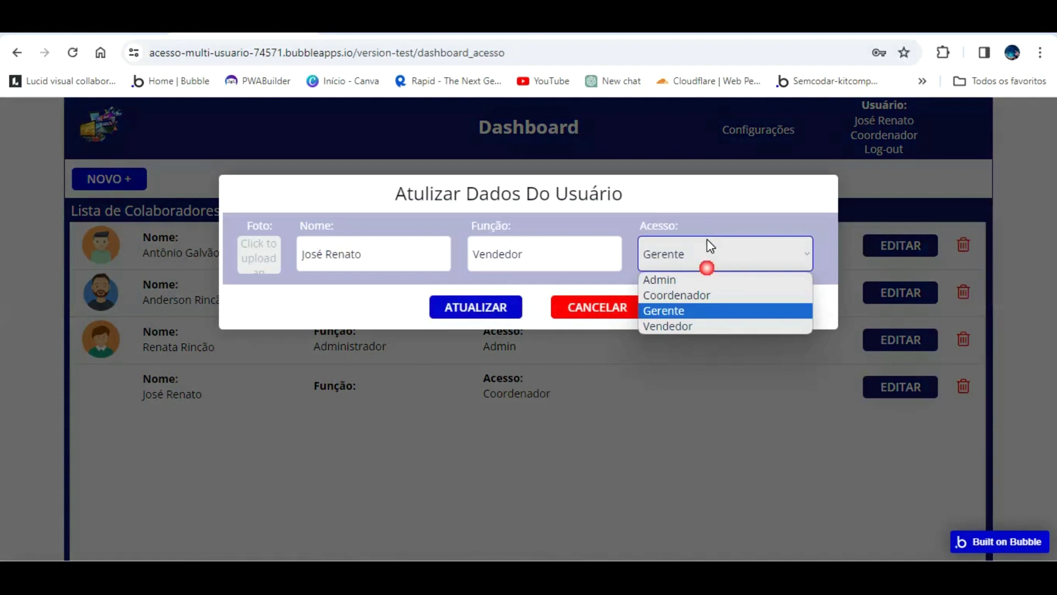
{"action": "left_click", "coordinate": [710, 325]}
{"action": "left_click", "coordinate": [264, 236]}
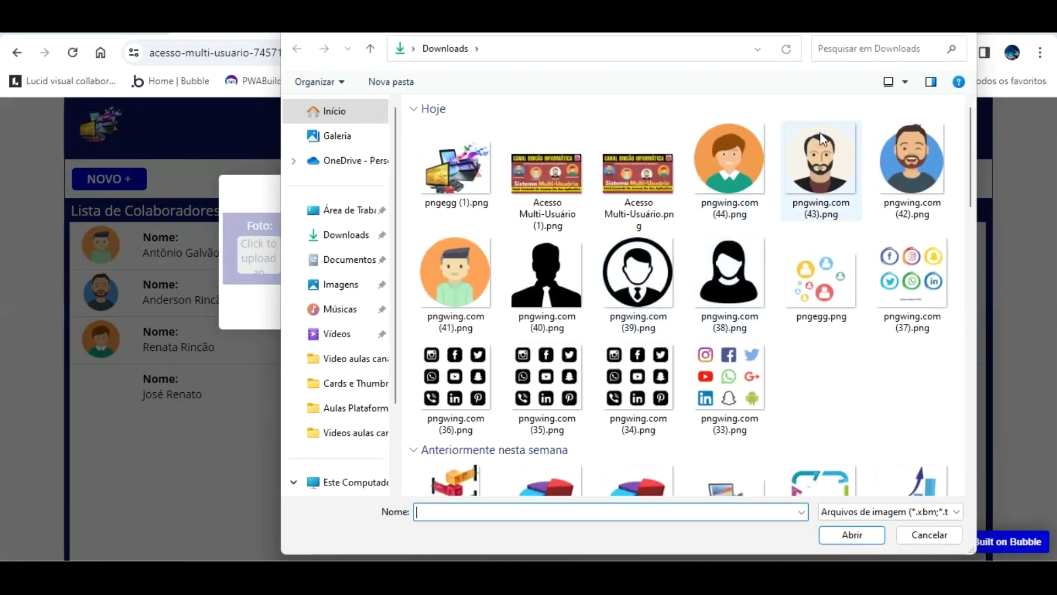
{"action": "double_click", "coordinate": [821, 132]}
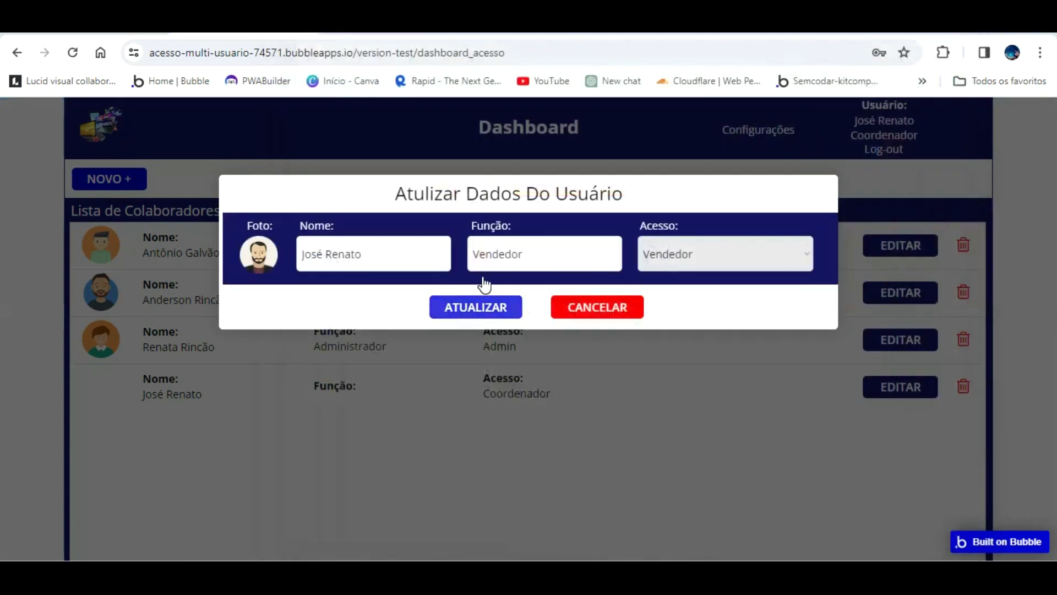
{"action": "left_click", "coordinate": [477, 307]}
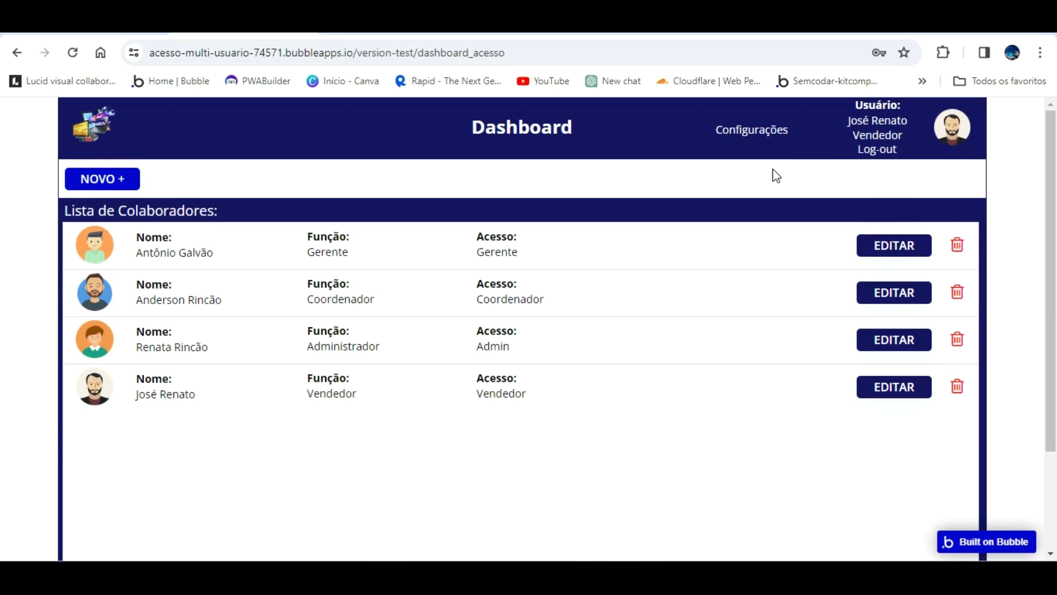
- Log out of the app and enter the Vendedor user's email on the login page
{"action": "left_click", "coordinate": [877, 147]}
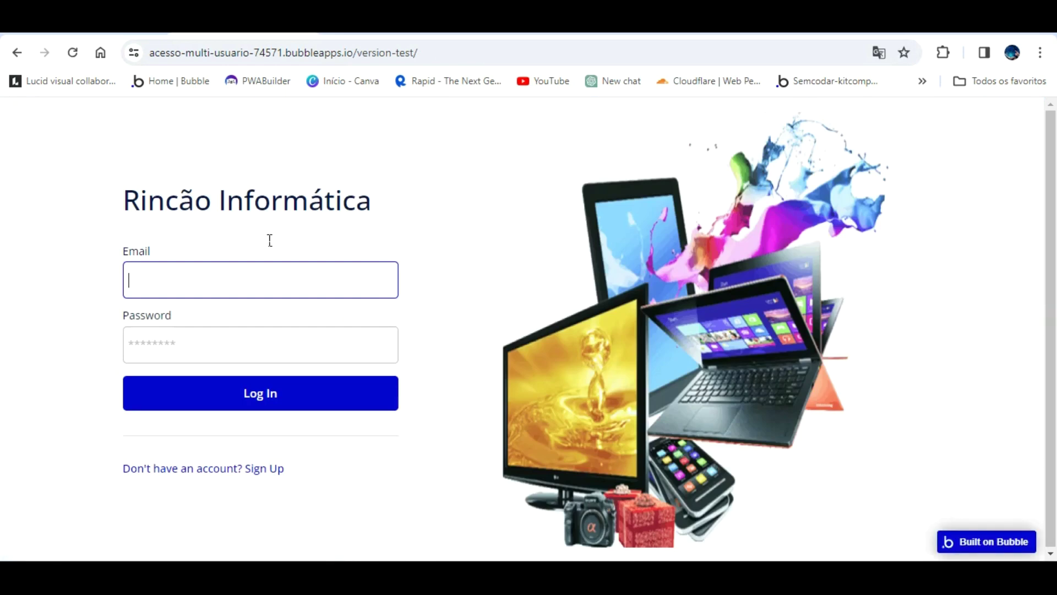
{"action": "key", "text": "Tab"}
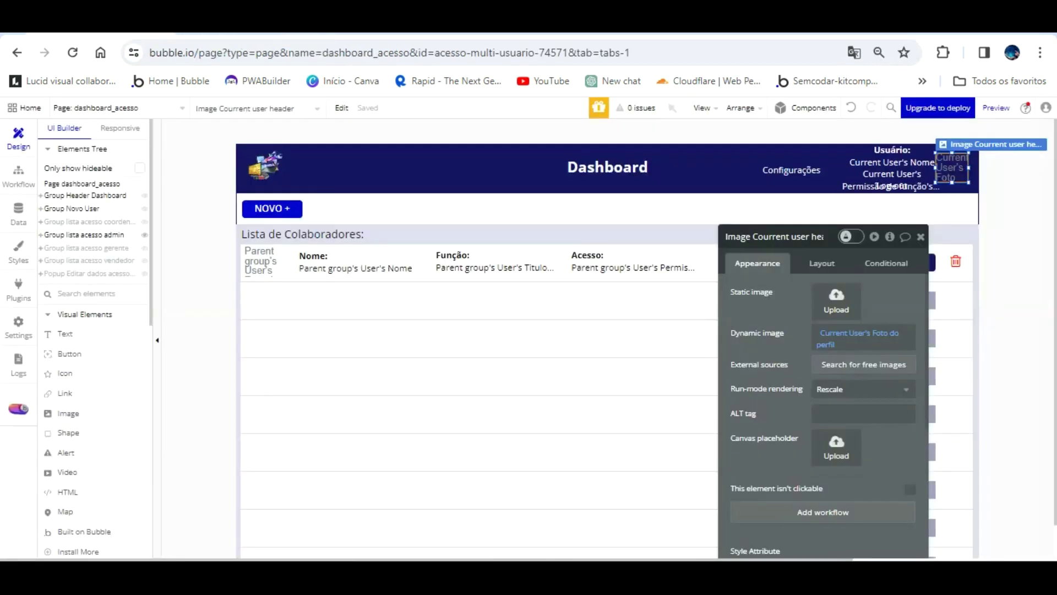
- Check the registered users in App data, then enter the password and log in as Vendedor
{"action": "left_click", "coordinate": [18, 210]}
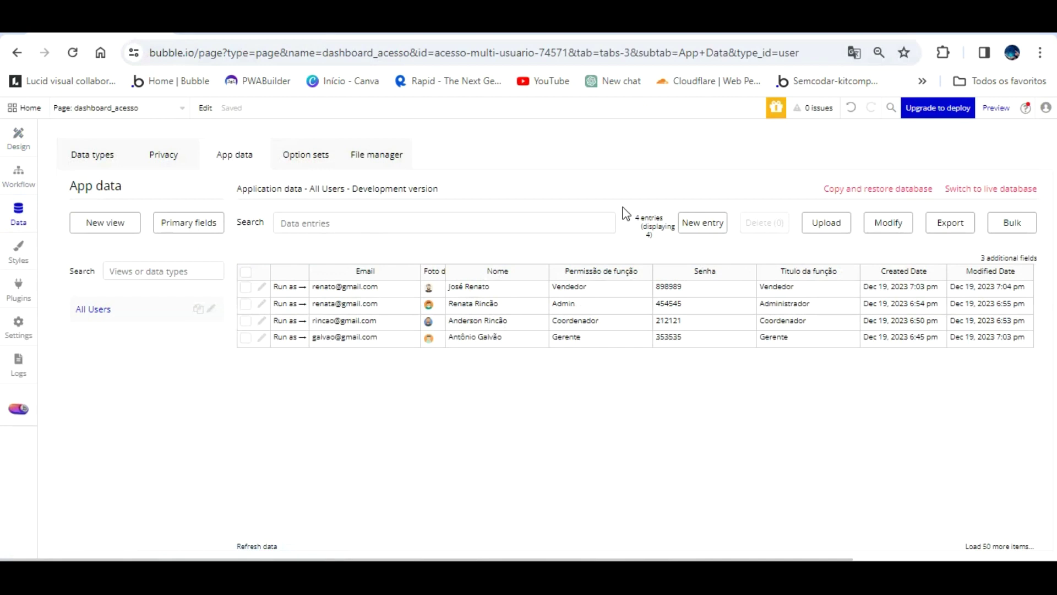
{"action": "left_click", "coordinate": [278, 28]}
{"action": "type", "text": "123456"}
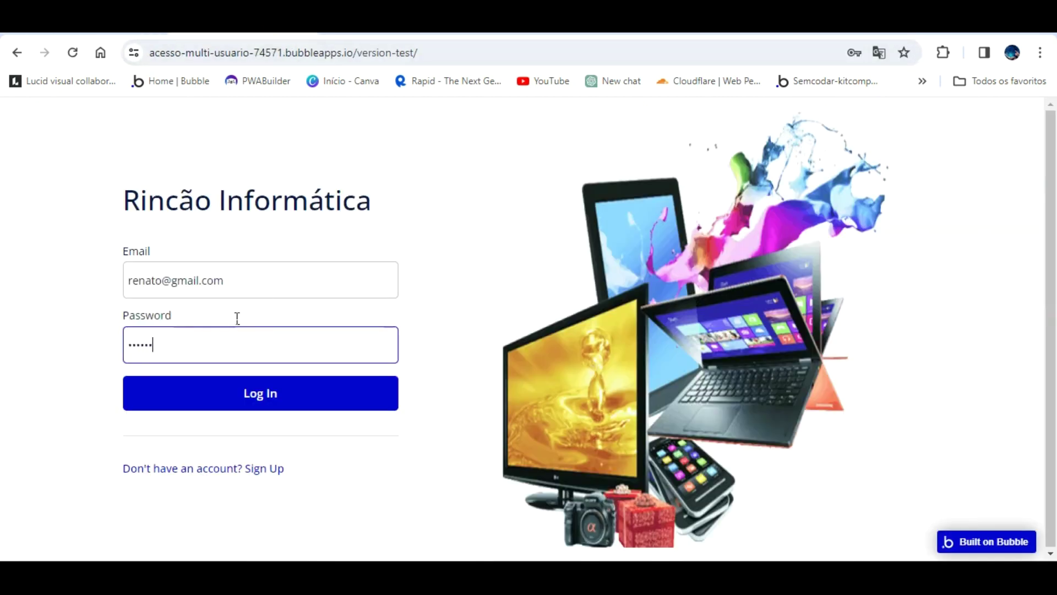
{"action": "left_click", "coordinate": [256, 380]}
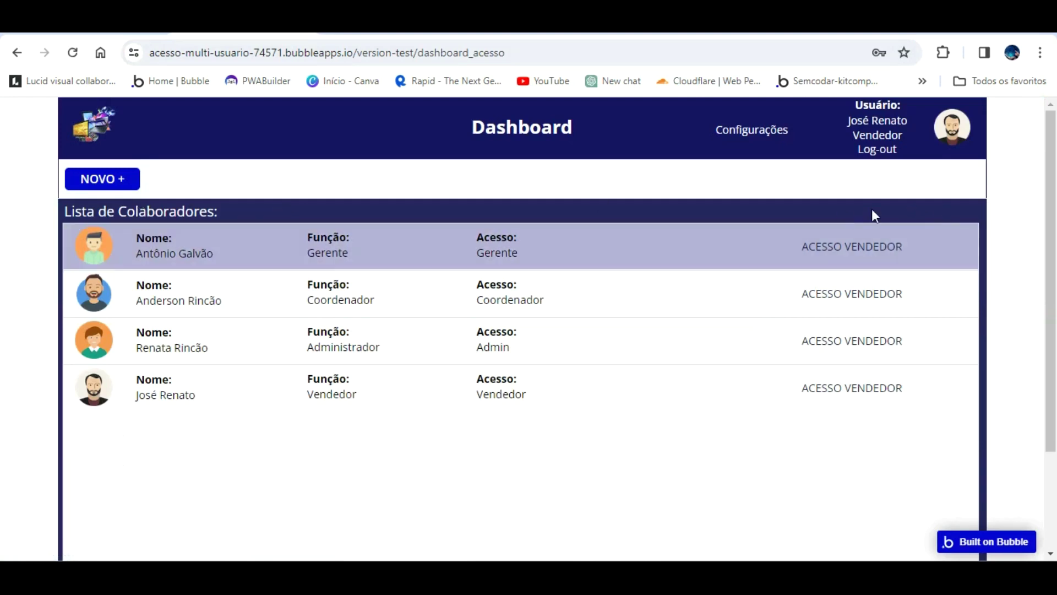
- Log out, check the user records, then log in with the Gerente user's email and password
{"action": "left_click", "coordinate": [880, 149]}
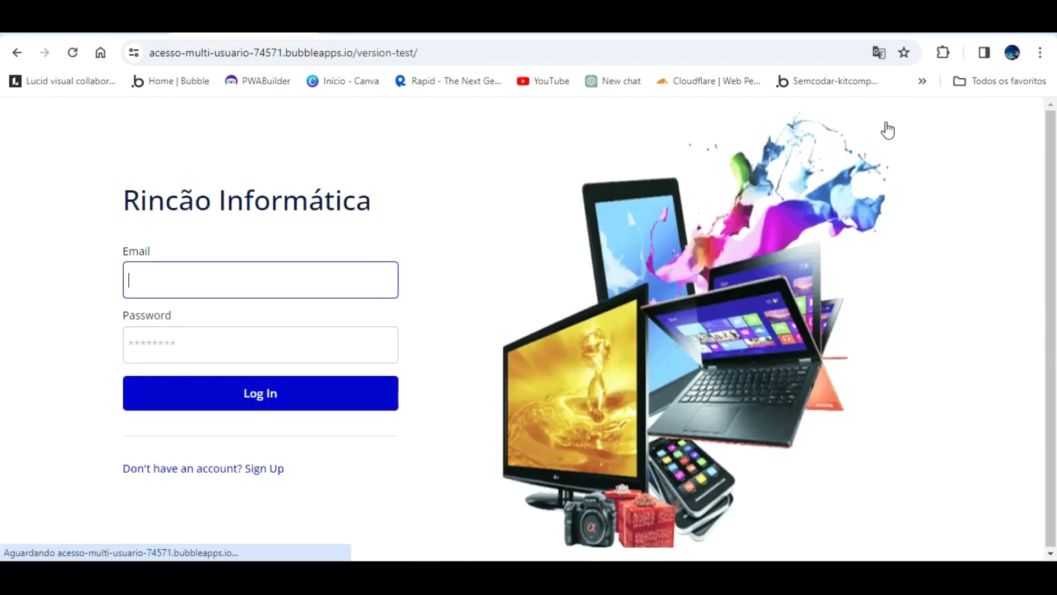
{"action": "key", "text": "ctrl+Tab"}
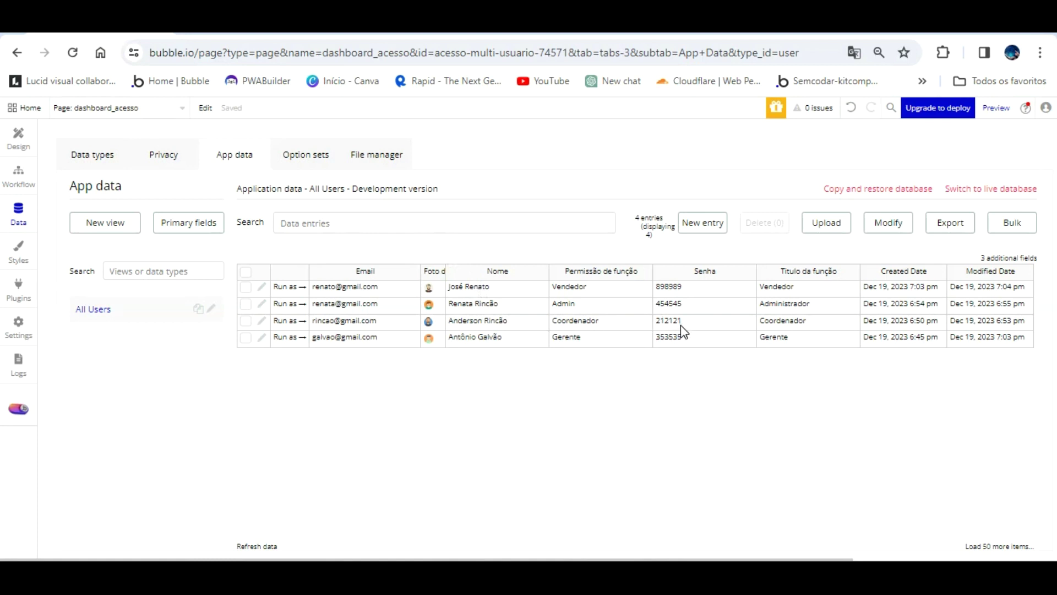
{"action": "key", "text": "ctrl+Tab"}
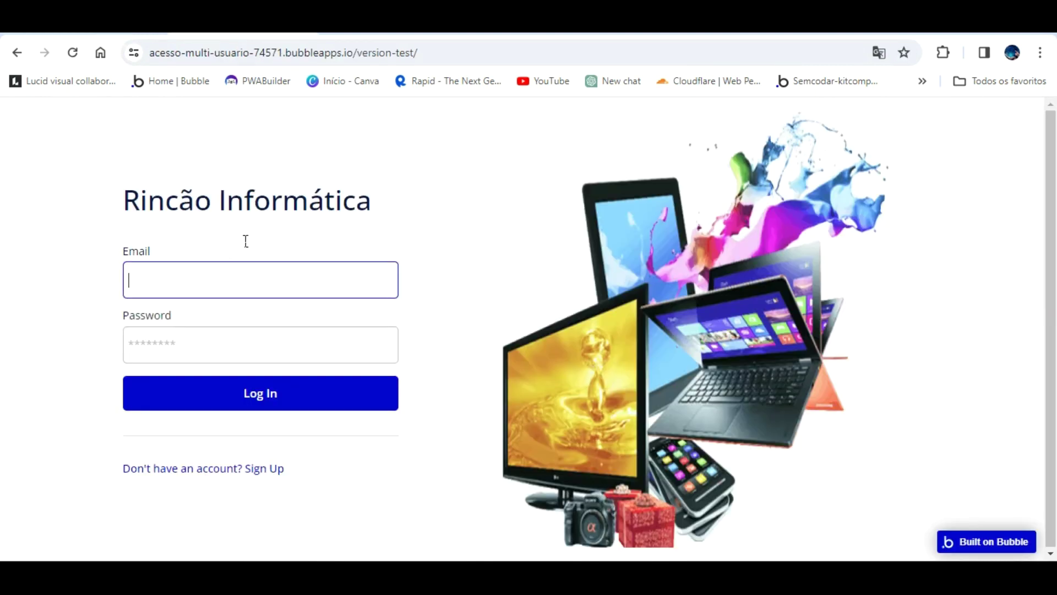
{"action": "key", "text": "Tab"}
{"action": "type", "text": "123456"}
{"action": "left_click", "coordinate": [331, 379]}
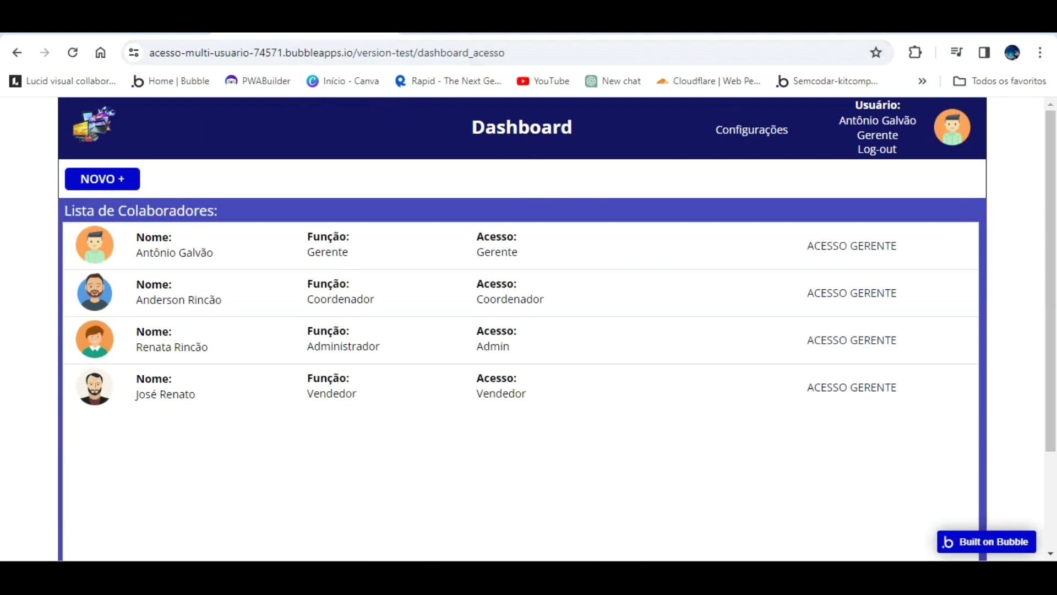
- Return to the editor and select the Text Configurações header click workflow
{"action": "left_click", "coordinate": [688, 22]}
{"action": "left_click", "coordinate": [19, 135]}
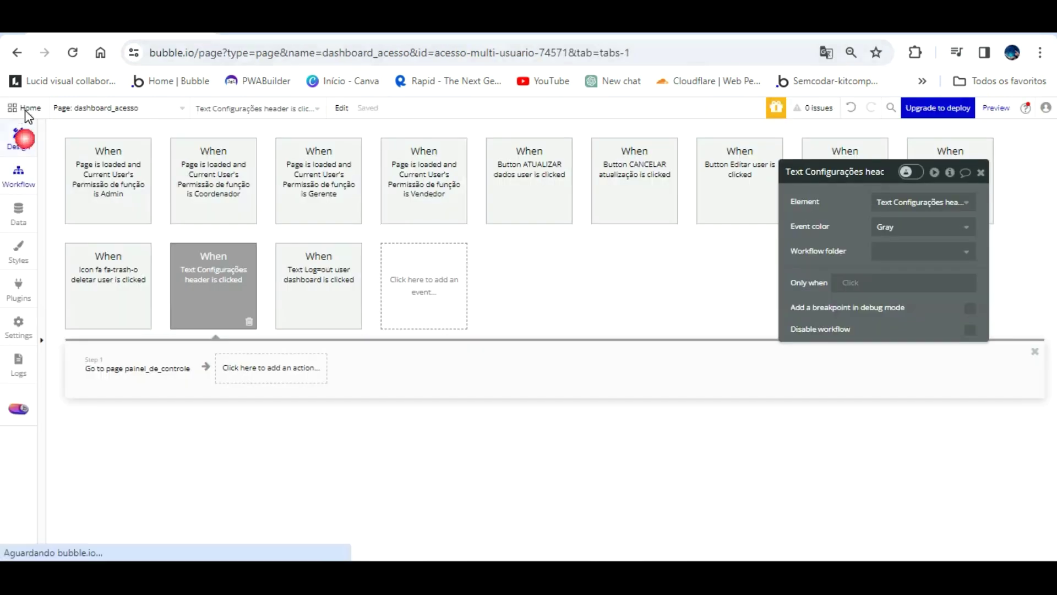
{"action": "left_click", "coordinate": [785, 210]}
{"action": "left_click", "coordinate": [868, 375]}
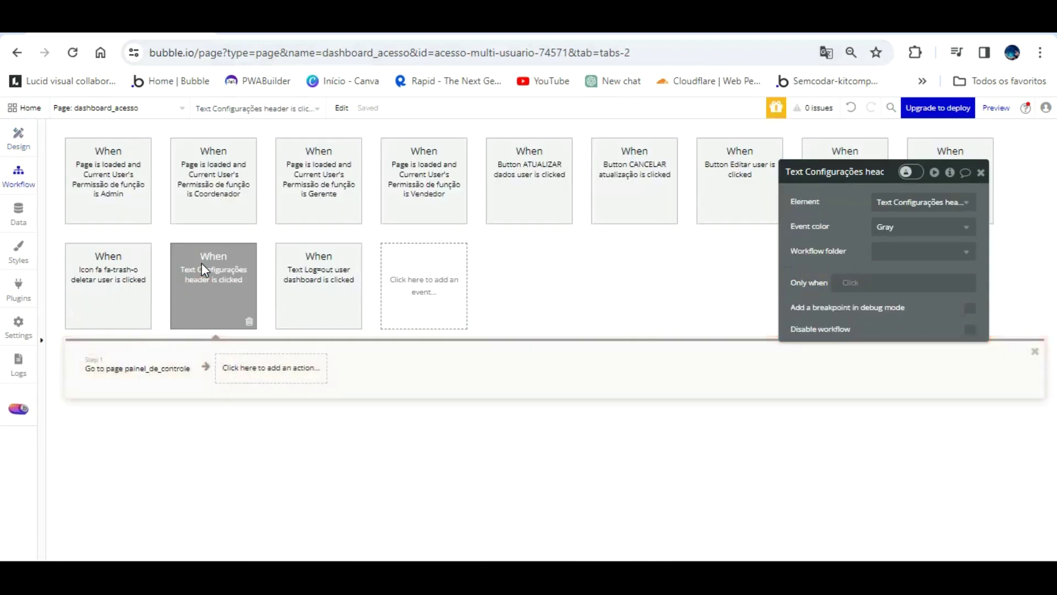
- Add the run condition Only when Current User's Permissão de função is Admin
{"action": "left_click", "coordinate": [851, 283]}
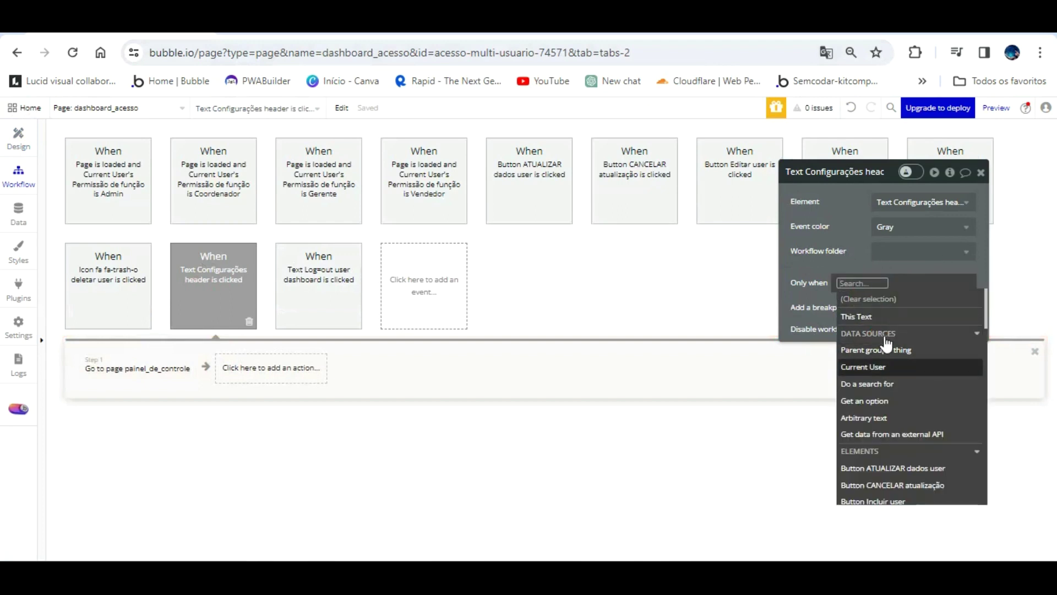
{"action": "left_click", "coordinate": [879, 361]}
{"action": "left_click", "coordinate": [929, 397]}
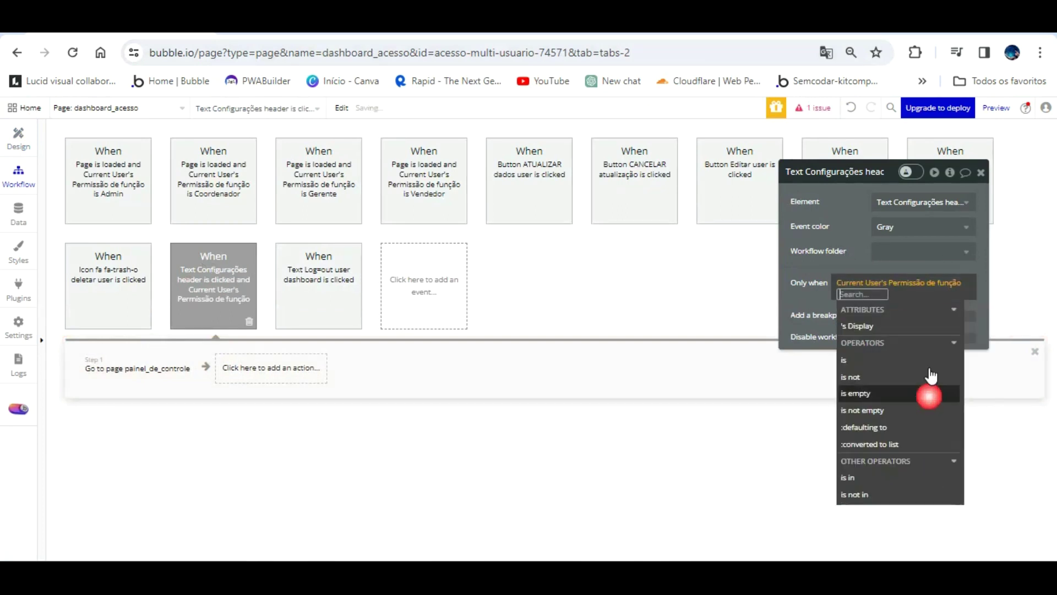
{"action": "left_click", "coordinate": [873, 344]}
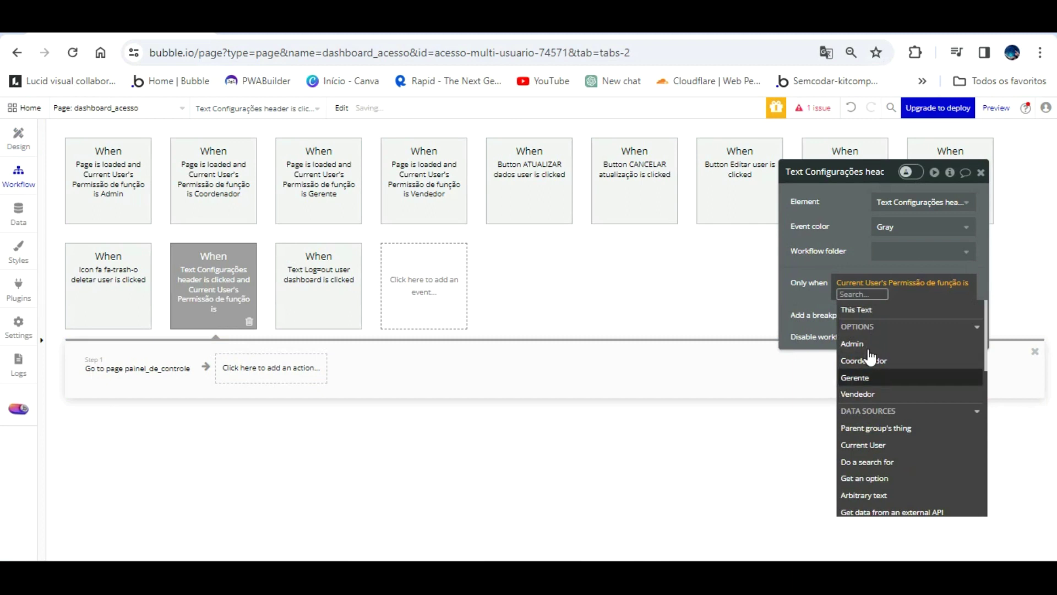
{"action": "left_click", "coordinate": [856, 344]}
{"action": "left_click", "coordinate": [824, 303]}
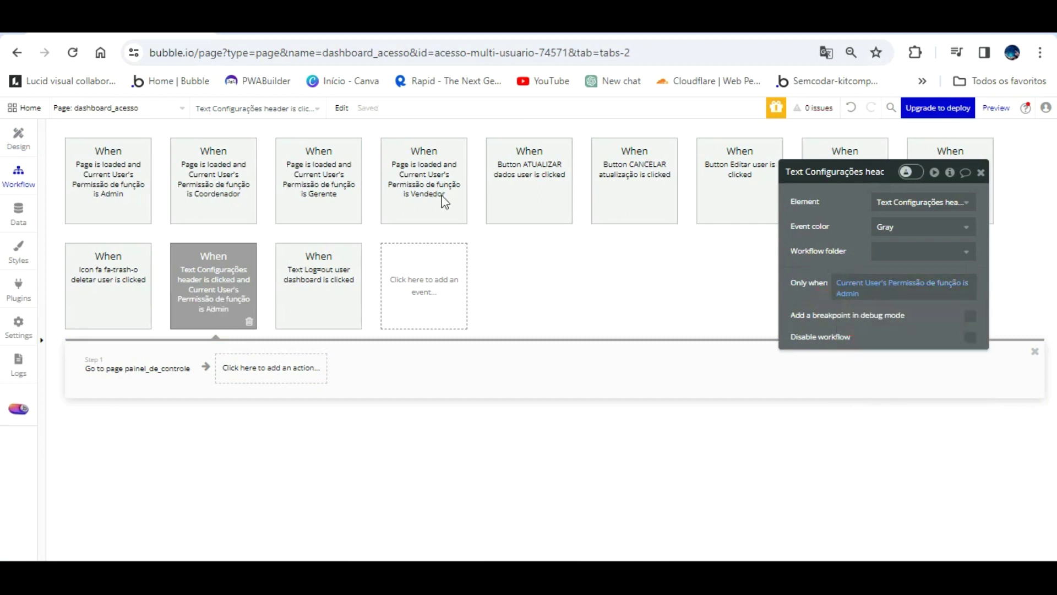
{"action": "right_click", "coordinate": [240, 261]}
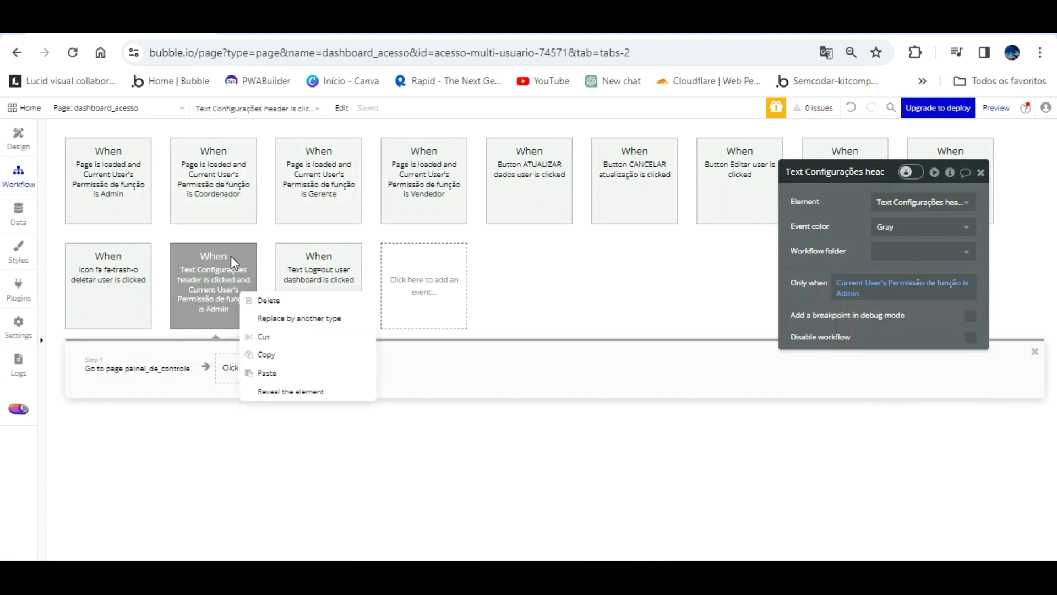
{"action": "left_click", "coordinate": [19, 124]}
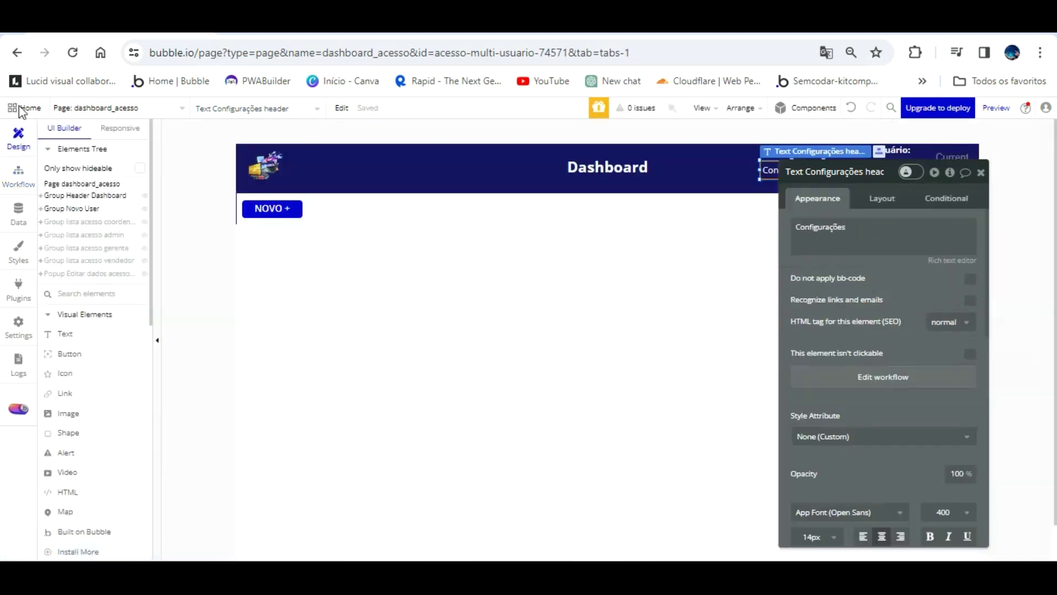
- Add a Popup near the page's top centre and name it 'Popup Acesso configurações'
{"action": "scroll", "coordinate": [96, 311], "scroll_direction": "down", "scroll_amount": 3}
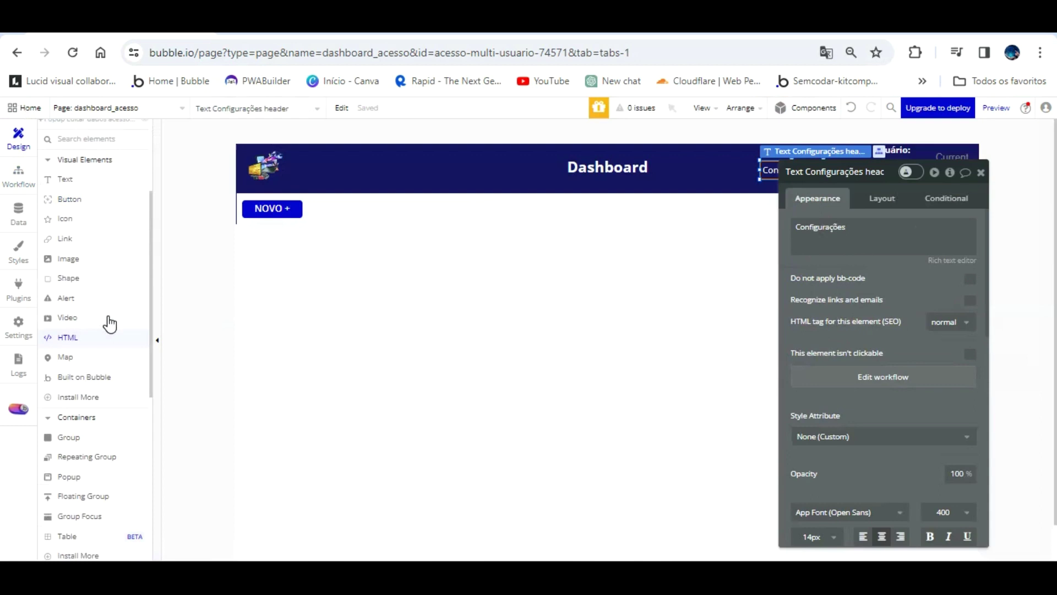
{"action": "scroll", "coordinate": [96, 408], "scroll_direction": "down", "scroll_amount": 2}
{"action": "left_click", "coordinate": [75, 380]}
{"action": "mouse_move", "coordinate": [537, 217]}
{"action": "left_mouse_down"}
{"action": "mouse_move", "coordinate": [722, 281]}
{"action": "mouse_move", "coordinate": [721, 251]}
{"action": "left_mouse_up"}
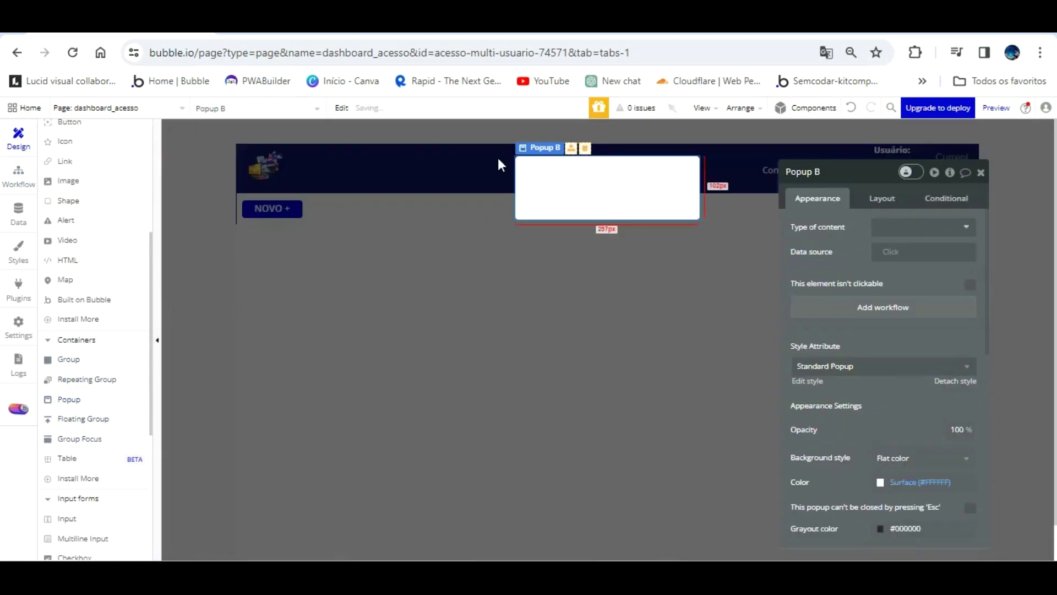
{"action": "left_click", "coordinate": [867, 176]}
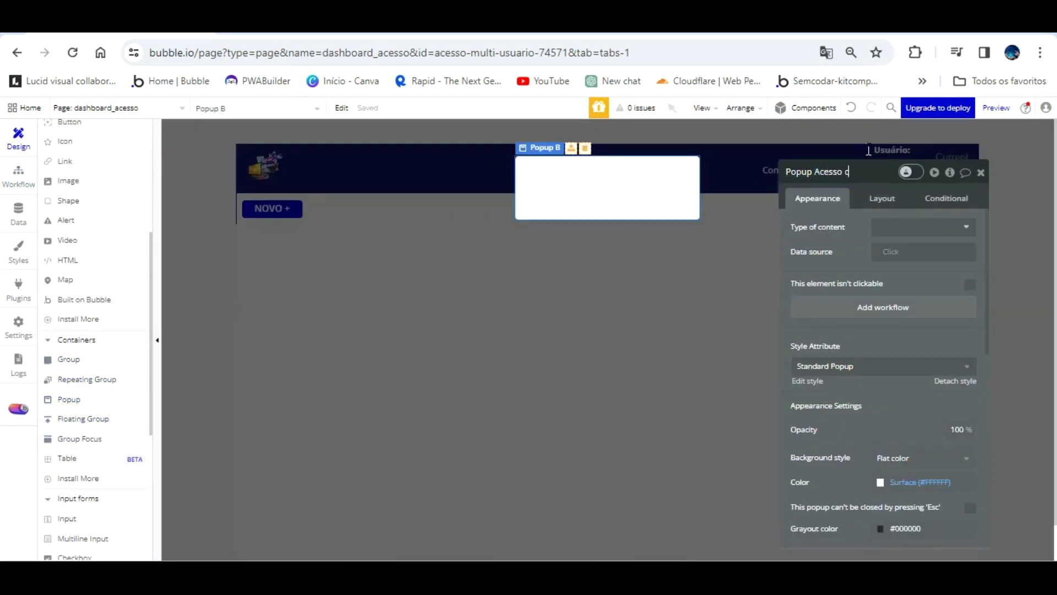
{"action": "type", "text": "Acesso configurações"}
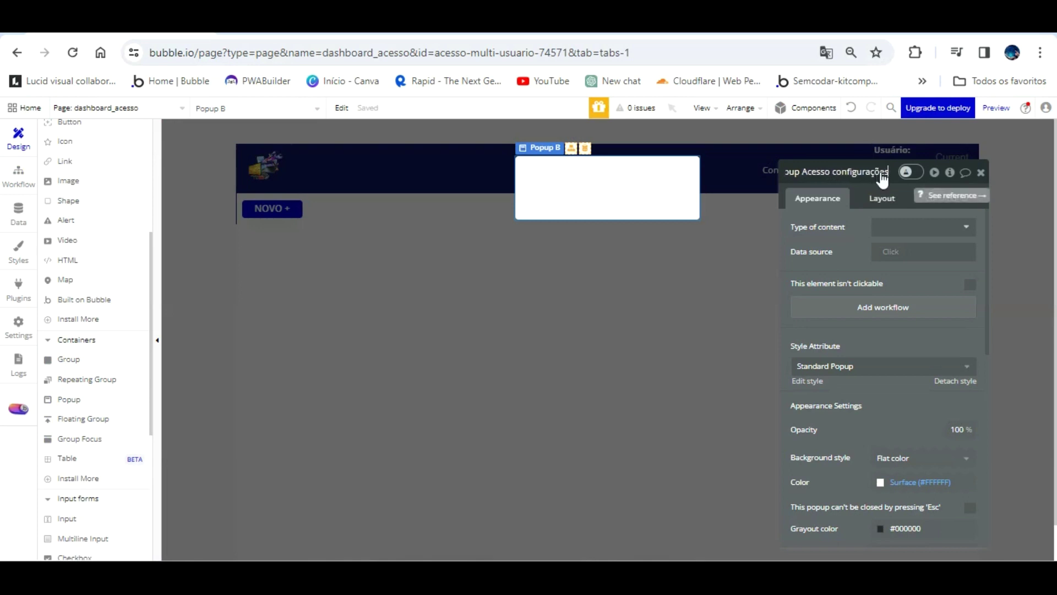
{"action": "left_click", "coordinate": [857, 225]}
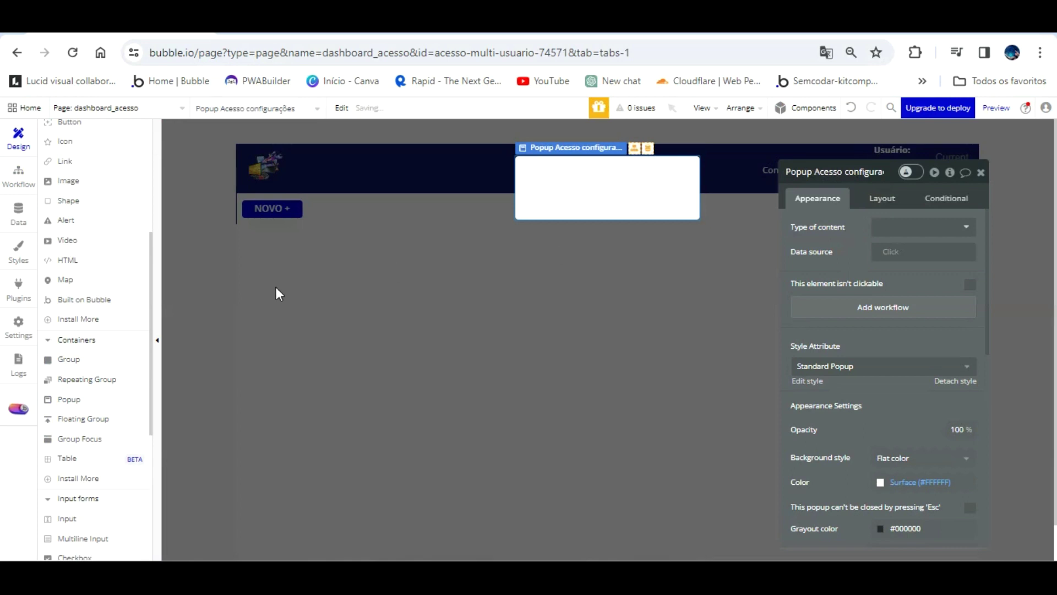
{"action": "scroll", "coordinate": [69, 128], "scroll_direction": "up", "scroll_amount": 4}
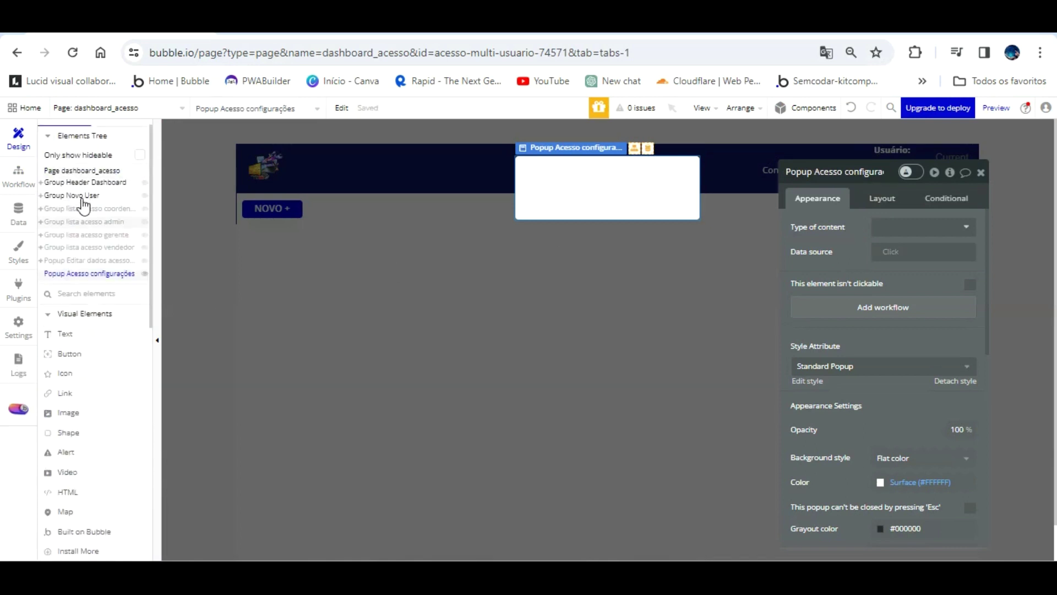
{"action": "left_click", "coordinate": [588, 118]}
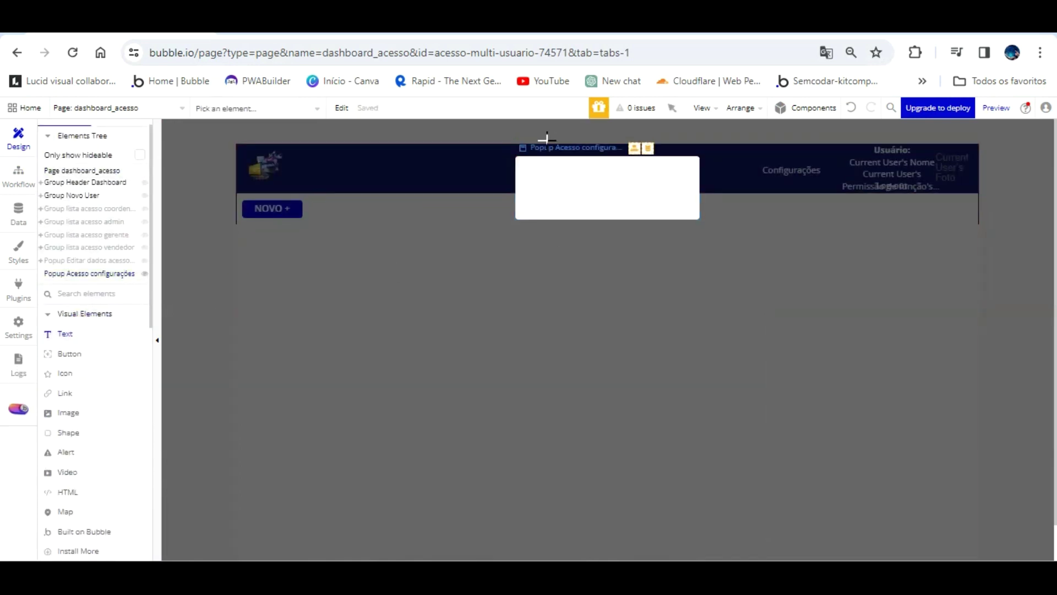
- Draw a text in the popup reading 'ATENÇÃO — Você não possui privilégios de acesso ao Painel Admin'
{"action": "mouse_move", "coordinate": [522, 208]}
{"action": "left_mouse_down"}
{"action": "mouse_move", "coordinate": [623, 176]}
{"action": "mouse_move", "coordinate": [685, 178]}
{"action": "left_mouse_up"}
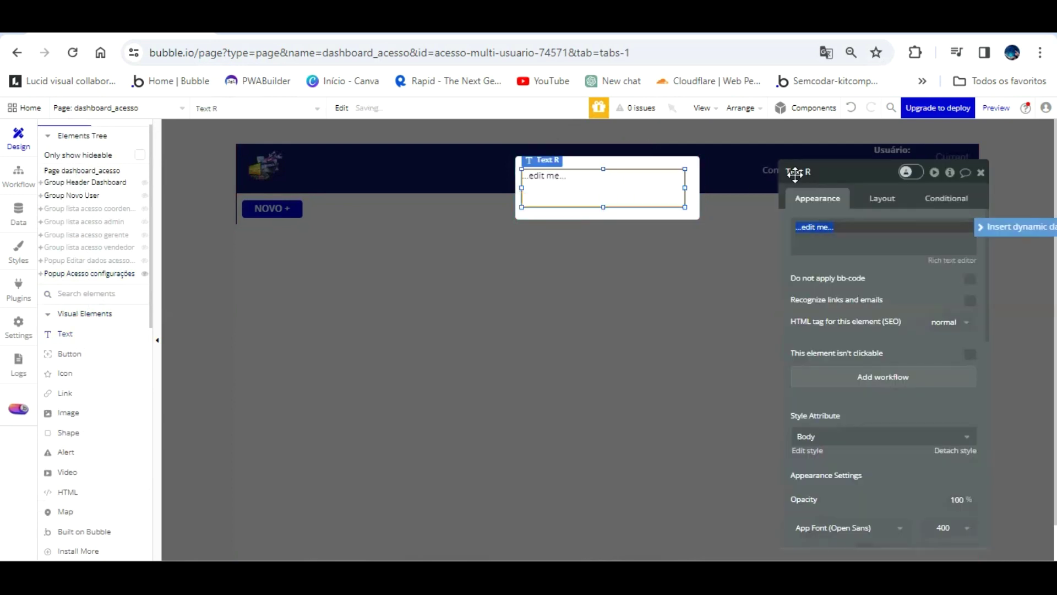
{"action": "type", "text": "ATENÇÃO"}
{"action": "key", "text": "Return"}
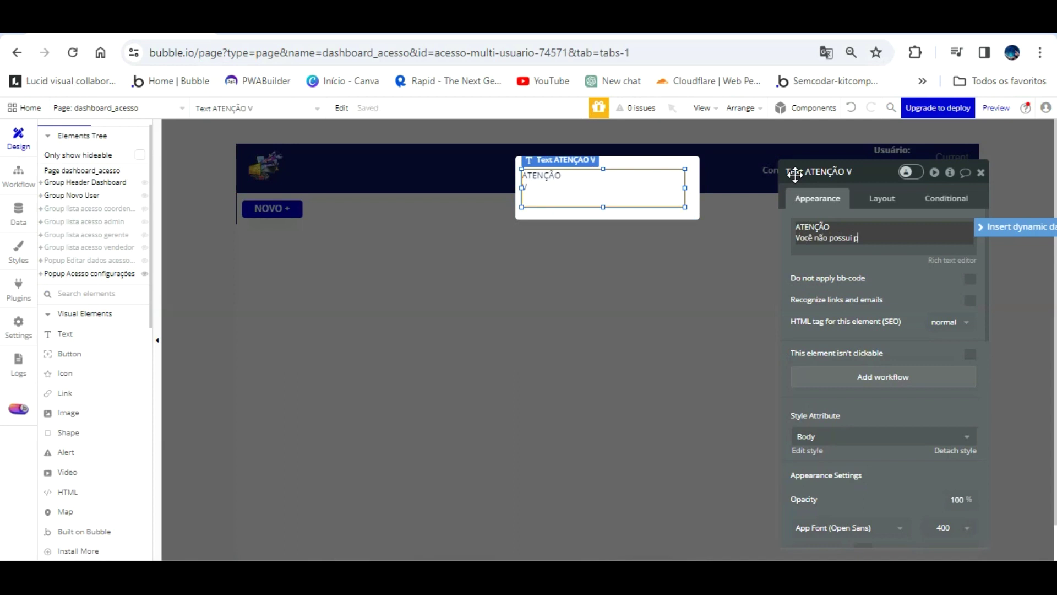
{"action": "type", "text": "légios de acesso ao"}
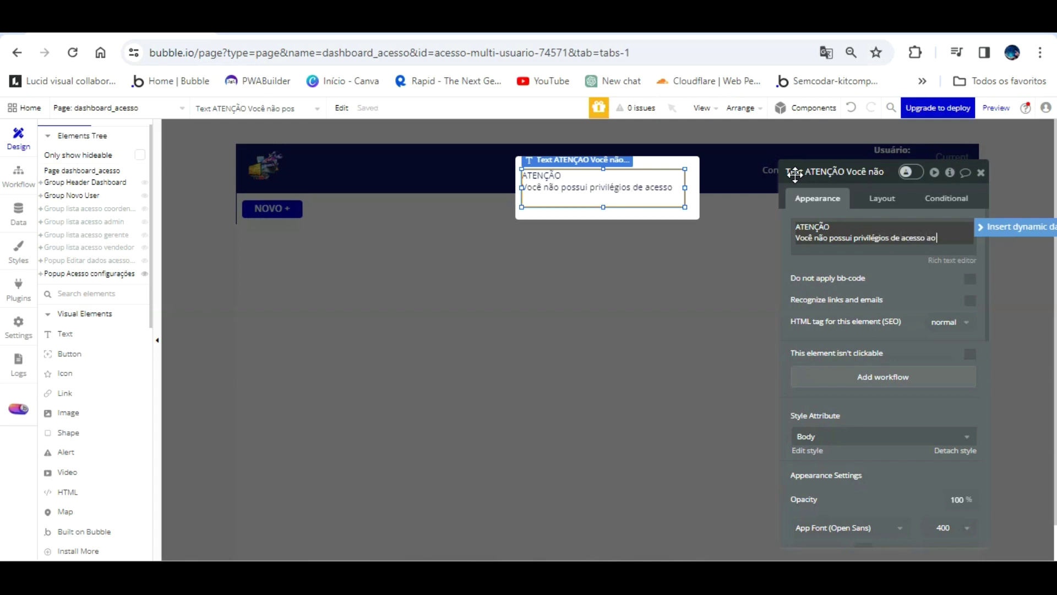
{"action": "type", "text": "Painel Admin"}
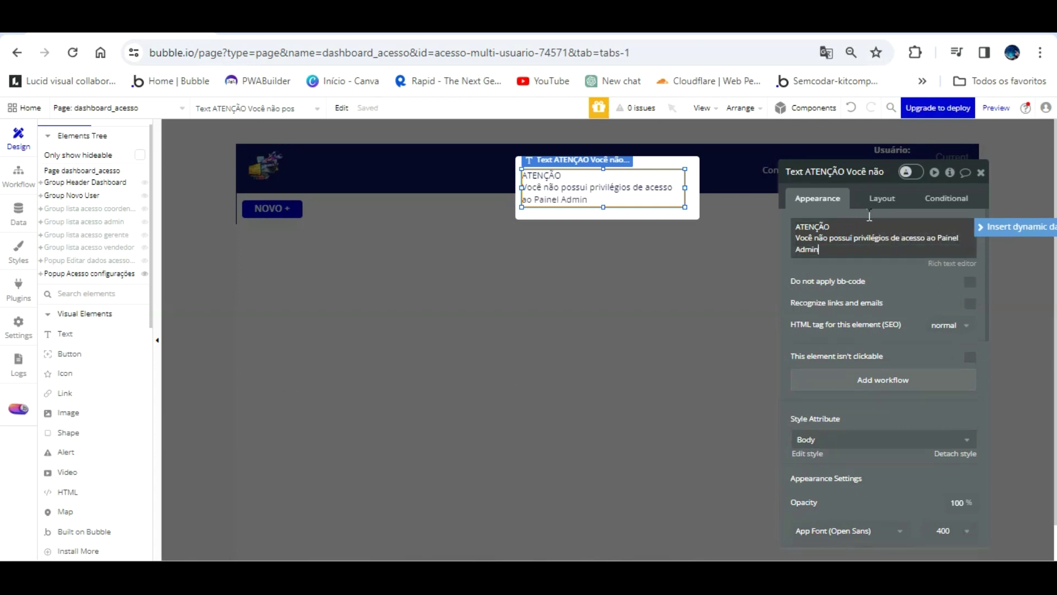
- Give the warning text the None (Custom) style and centre it in the popup
{"action": "scroll", "coordinate": [920, 408], "scroll_direction": "down", "scroll_amount": 2}
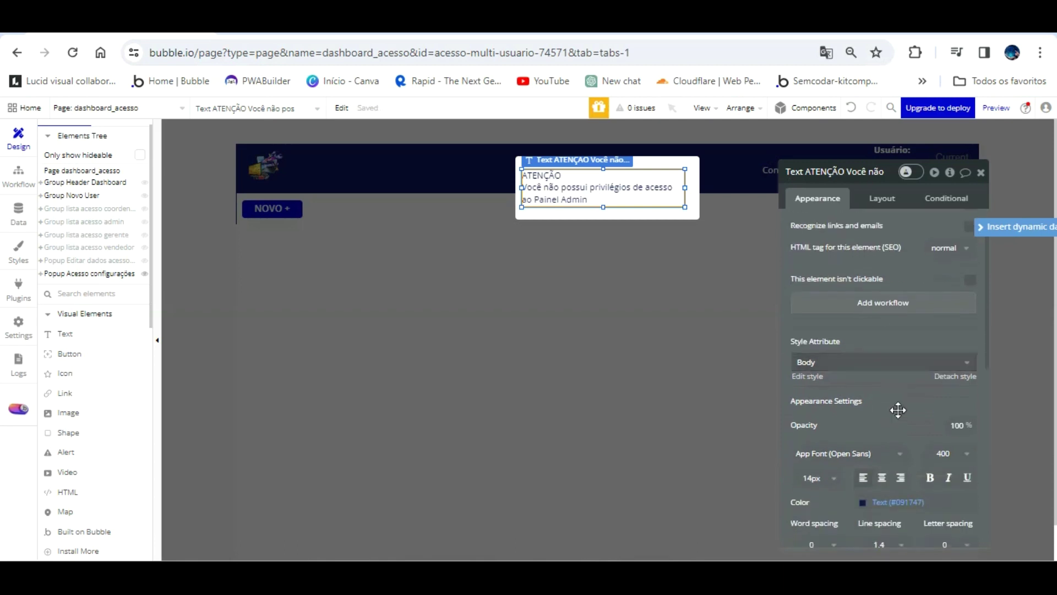
{"action": "left_click", "coordinate": [945, 360]}
{"action": "left_click", "coordinate": [940, 358]}
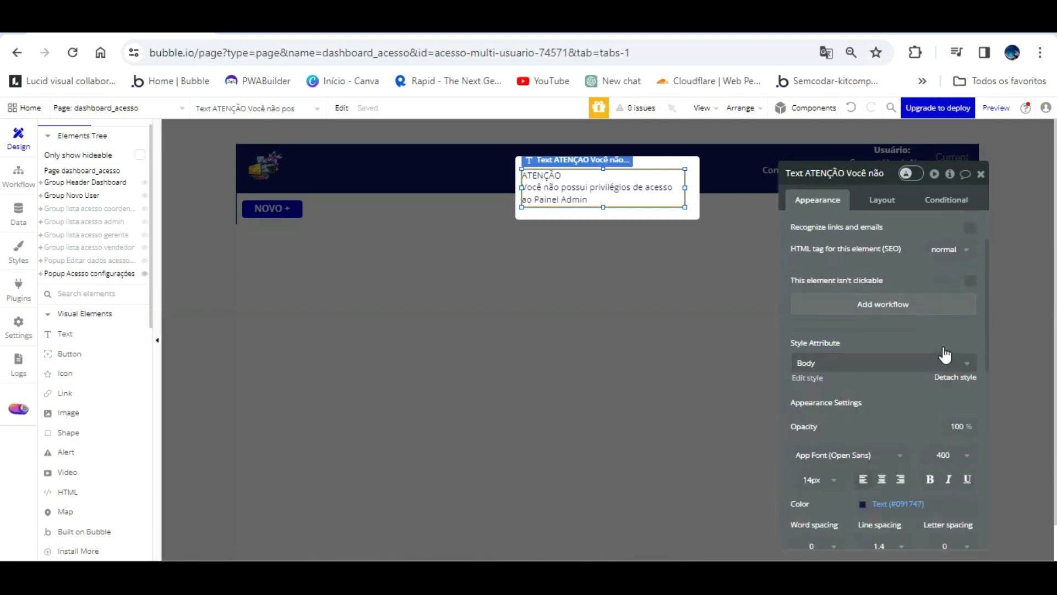
{"action": "left_click", "coordinate": [956, 377]}
{"action": "left_click", "coordinate": [882, 462]}
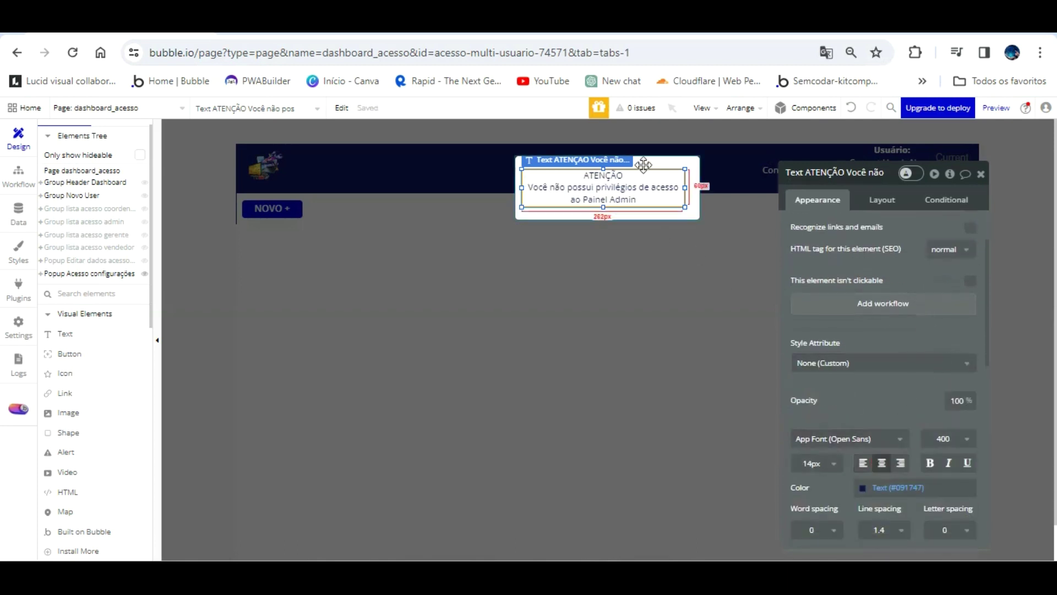
{"action": "scroll", "coordinate": [906, 223], "scroll_direction": "up", "scroll_amount": 2}
- Rewrap the warning so 'de acesso ao Painel Admin' starts a new line after 'privilégios'
{"action": "left_click_drag", "start_coordinate": [939, 253], "coordinate": [928, 216]}
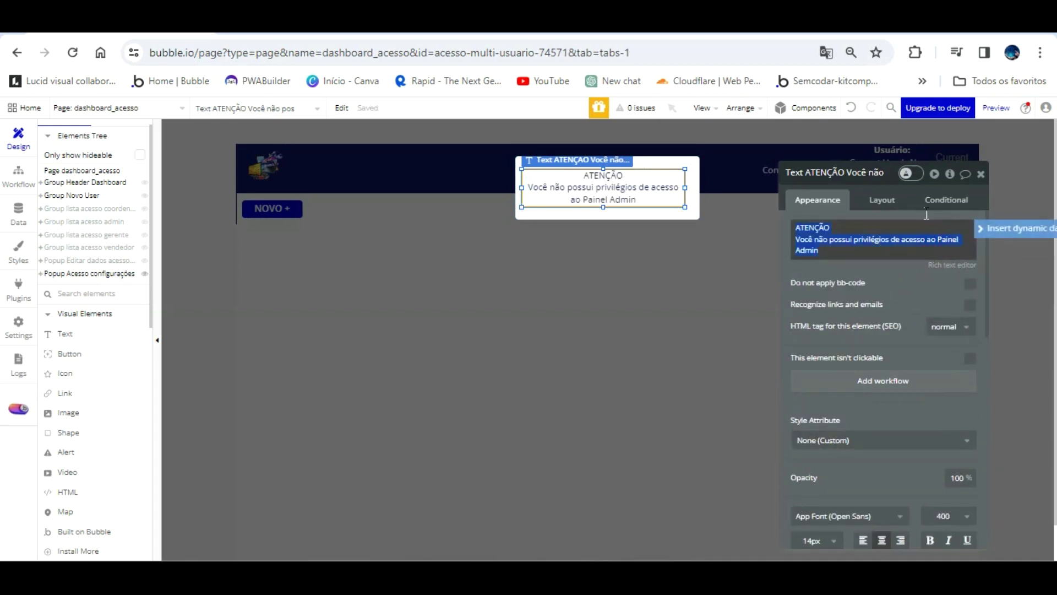
{"action": "left_click", "coordinate": [929, 219]}
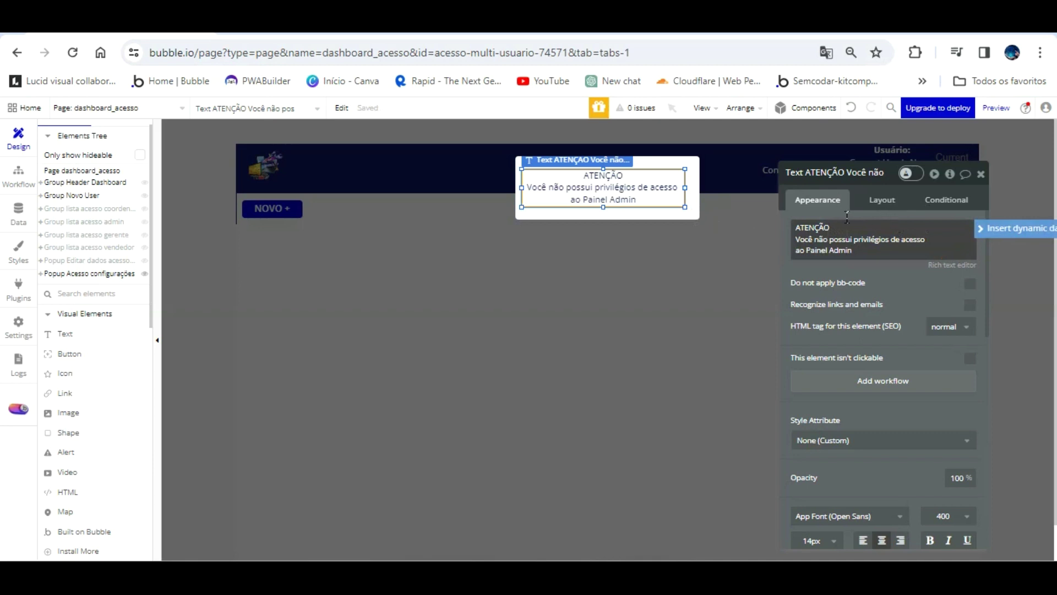
{"action": "left_click", "coordinate": [889, 238]}
{"action": "key", "text": "Return"}
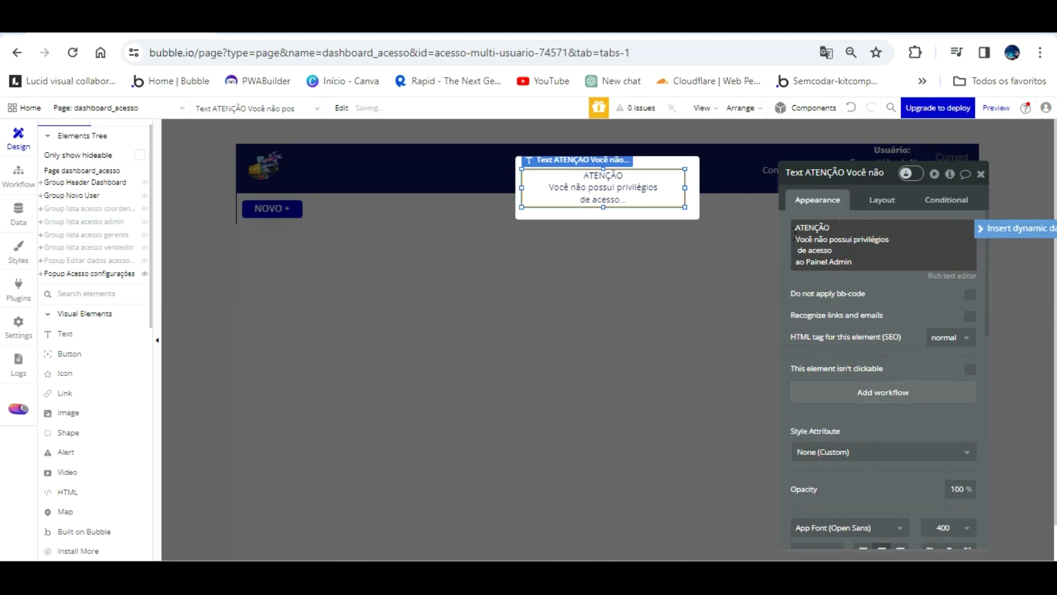
{"action": "left_click", "coordinate": [791, 262]}
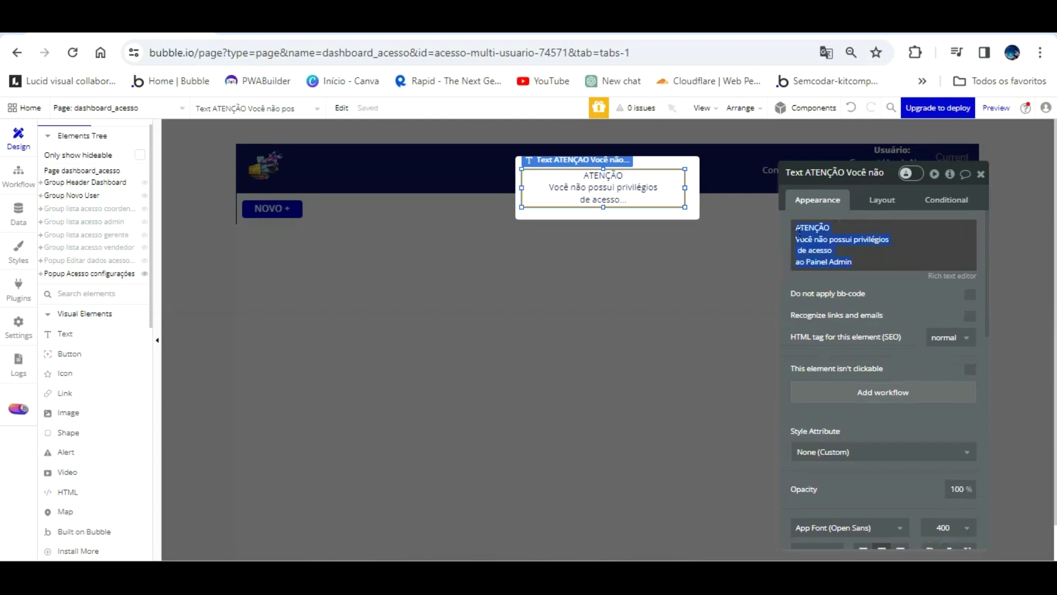
{"action": "left_click", "coordinate": [798, 260]}
{"action": "key", "text": "BackSpace"}
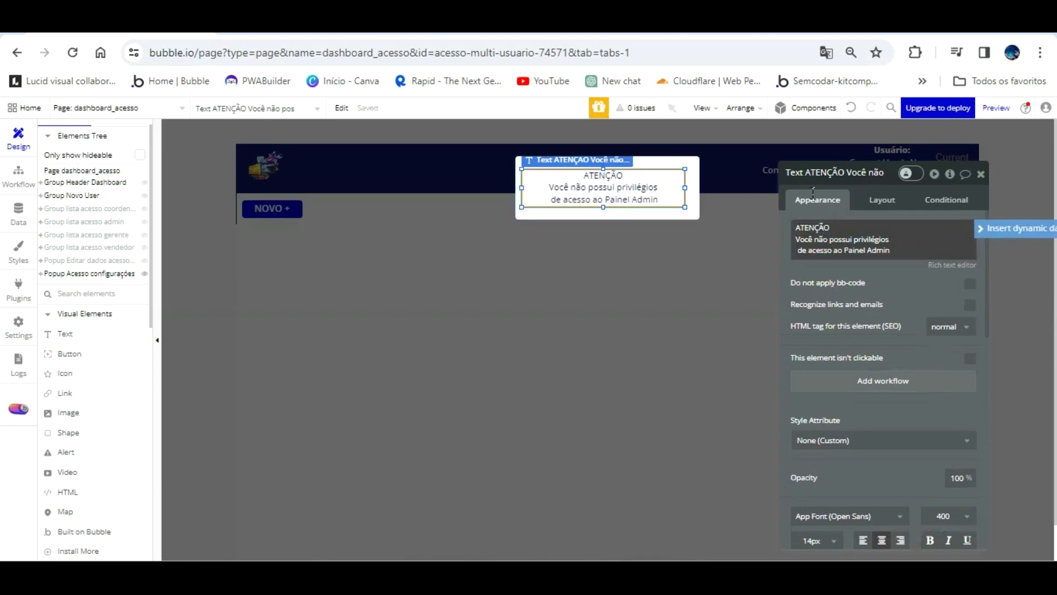
{"action": "left_click", "coordinate": [944, 264]}
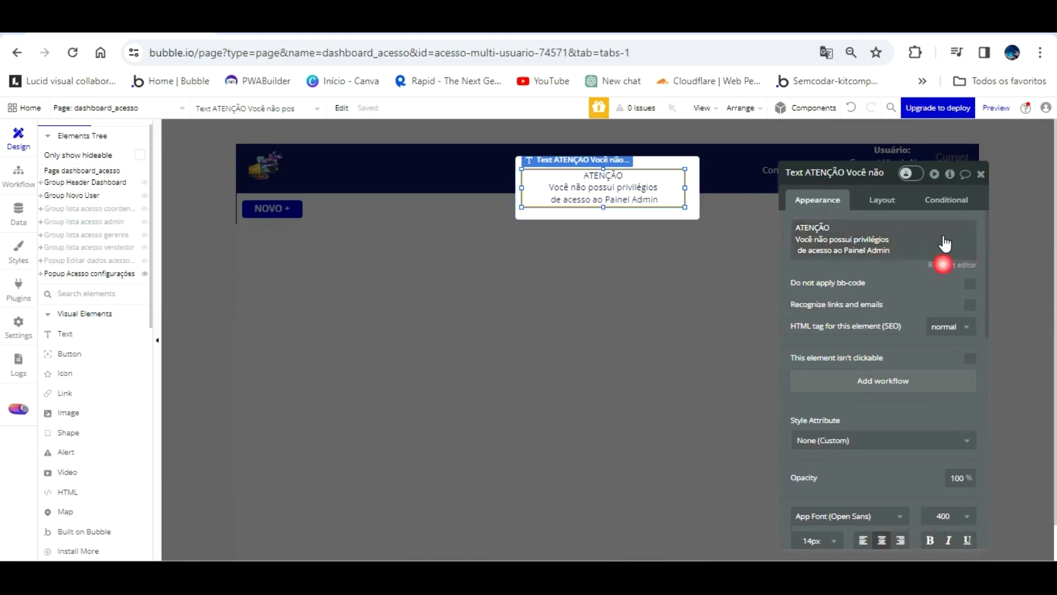
- Bold the ATENÇÃO heading, centre all three lines in black, and save the rich text
{"action": "key", "text": "shift+Home"}
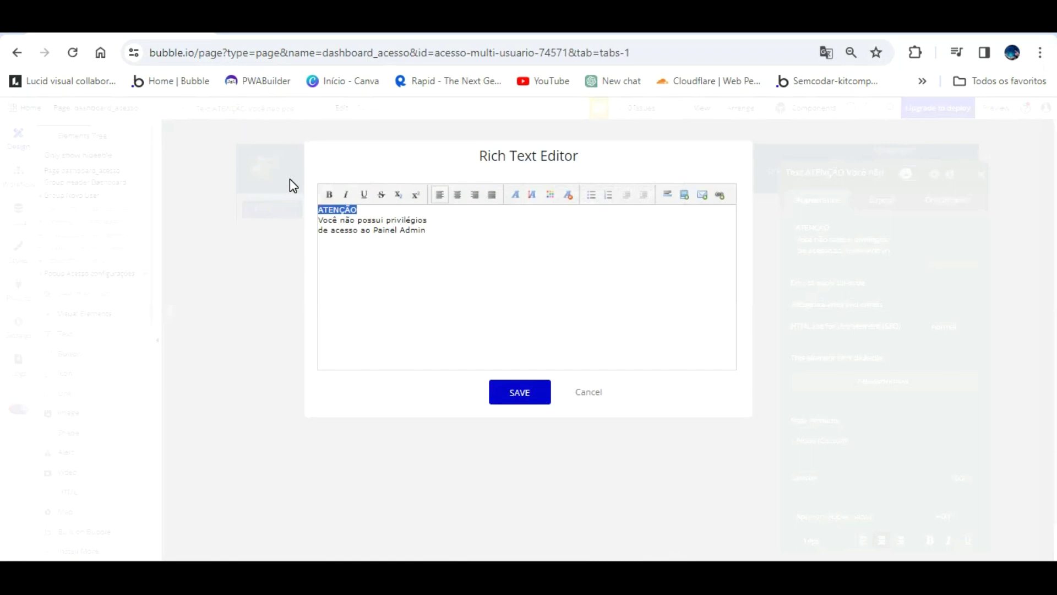
{"action": "left_click", "coordinate": [328, 194]}
{"action": "left_click_drag", "start_coordinate": [427, 231], "coordinate": [309, 177]}
{"action": "left_click", "coordinate": [457, 194]}
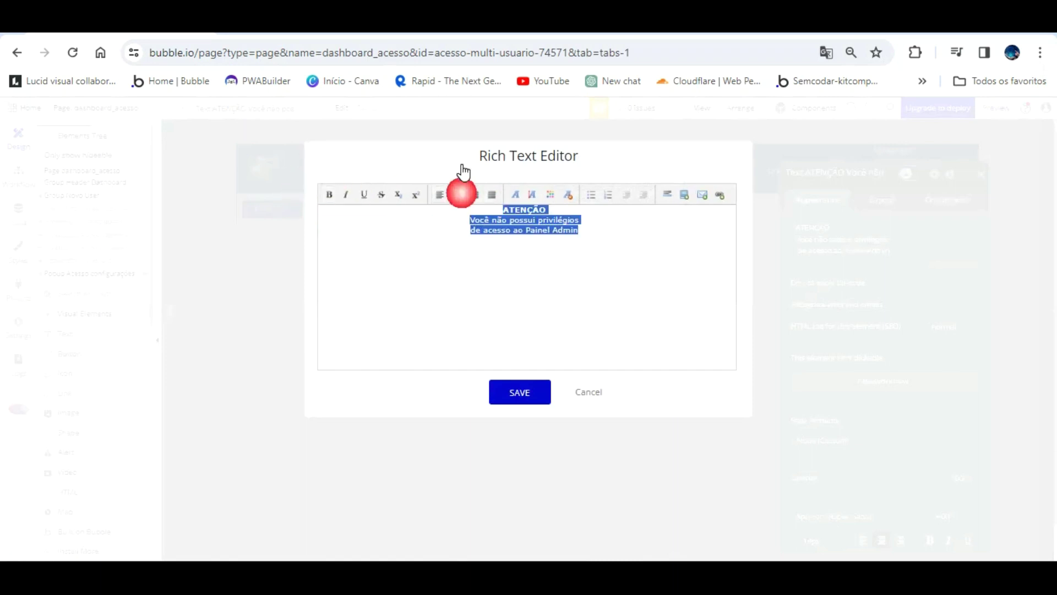
{"action": "left_click", "coordinate": [550, 195]}
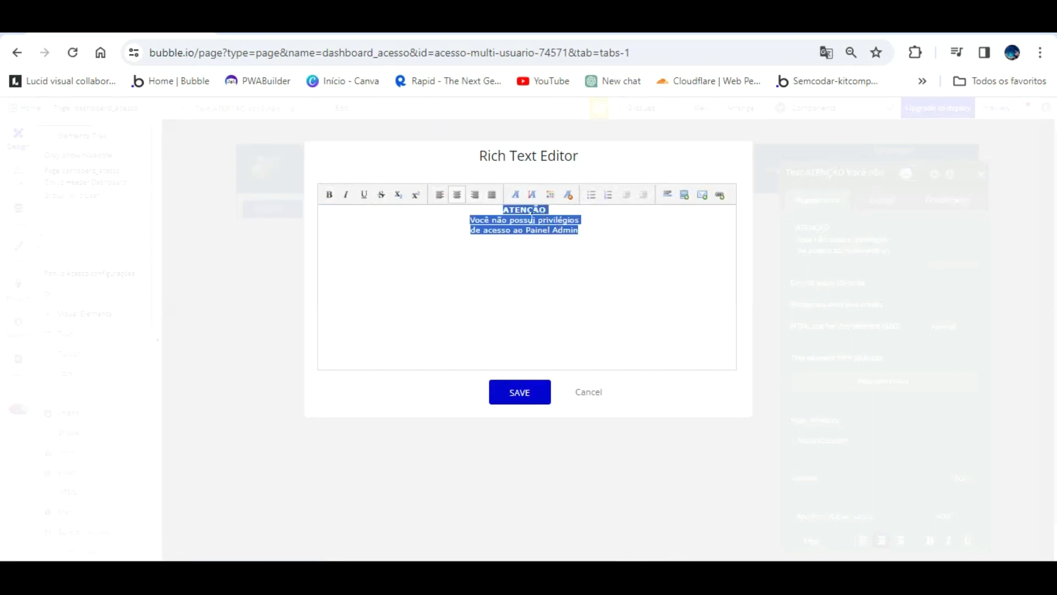
{"action": "left_click", "coordinate": [548, 185]}
{"action": "left_click", "coordinate": [545, 206]}
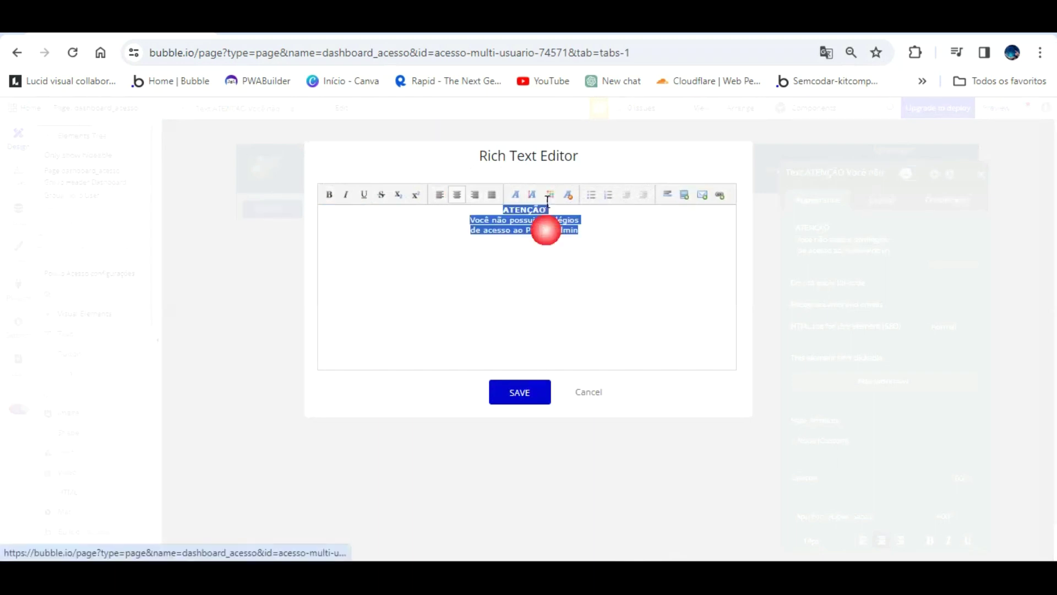
{"action": "left_click", "coordinate": [519, 392]}
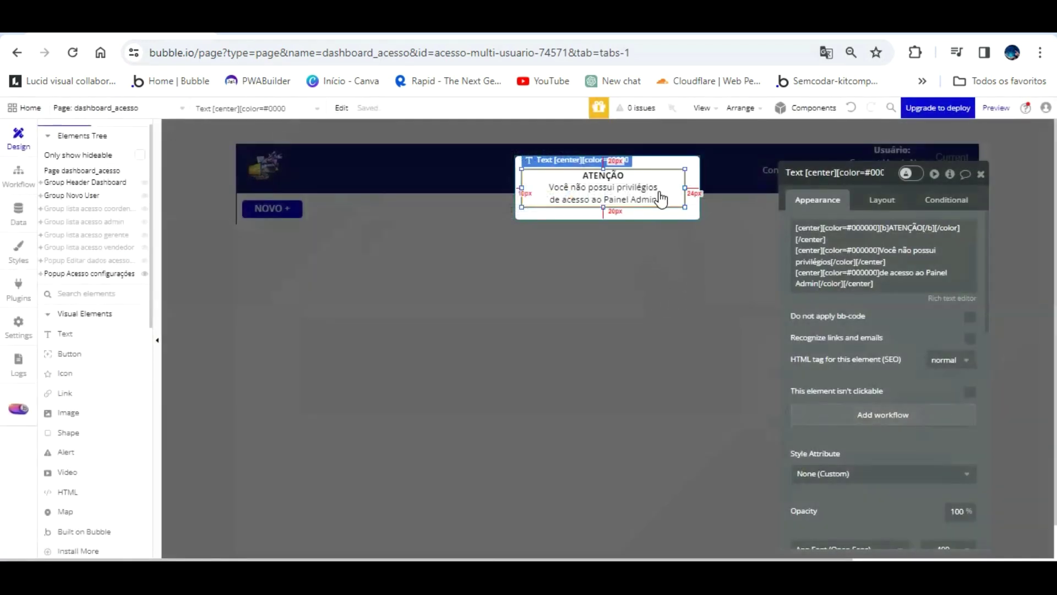
- Copy and paste the Text Configurações click event to duplicate it
{"action": "left_click", "coordinate": [655, 245]}
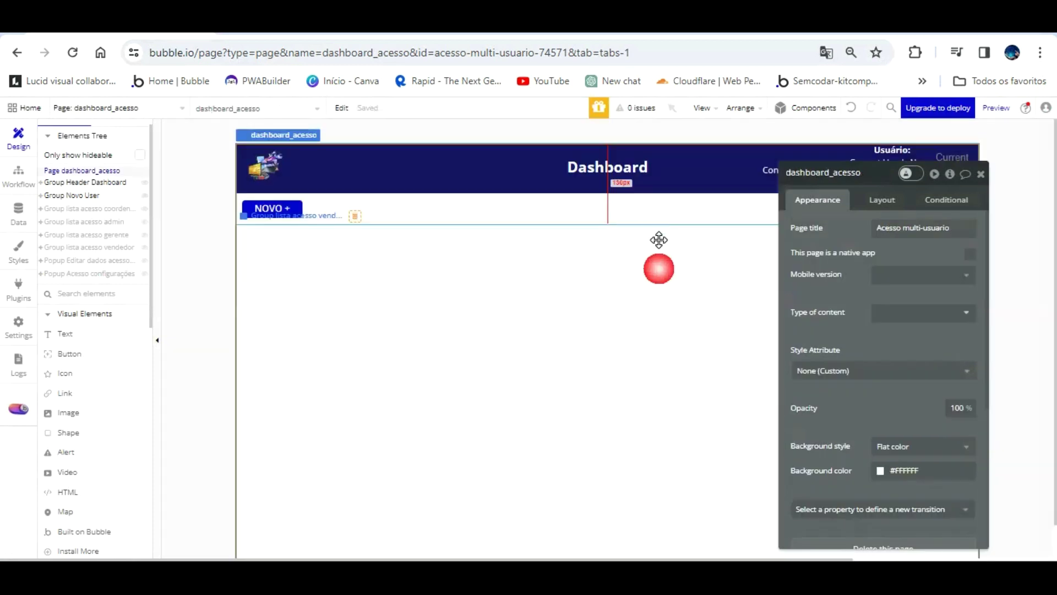
{"action": "left_click", "coordinate": [16, 170]}
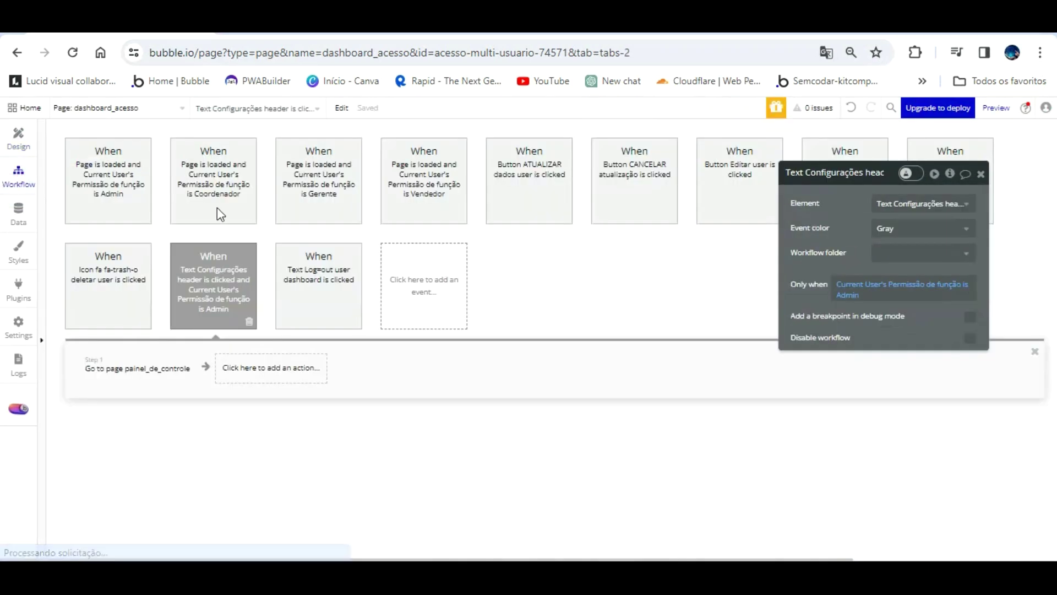
{"action": "right_click", "coordinate": [208, 279]}
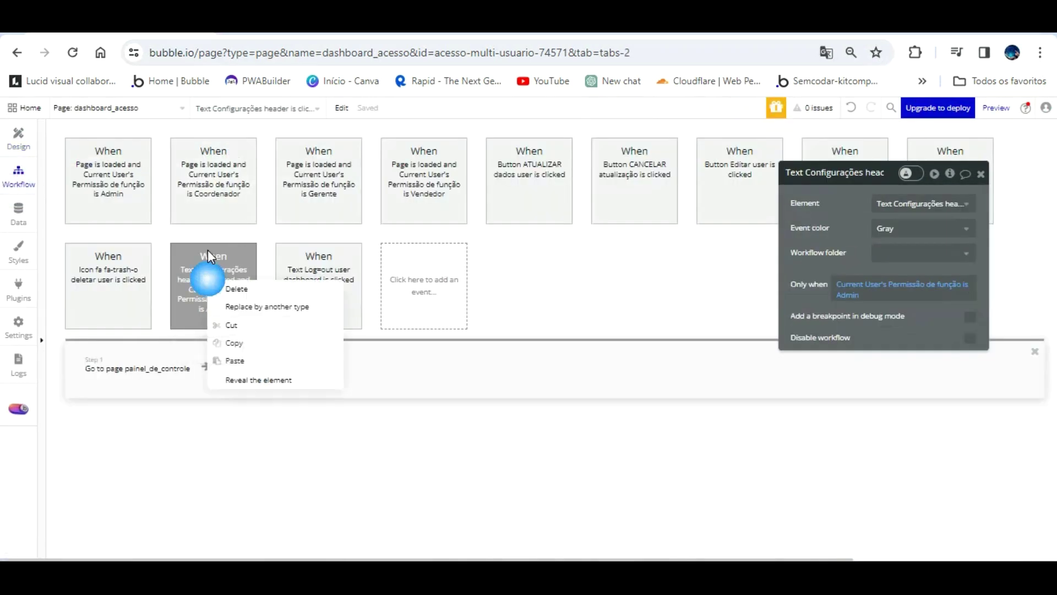
{"action": "right_click", "coordinate": [216, 278]}
{"action": "left_click", "coordinate": [242, 358]}
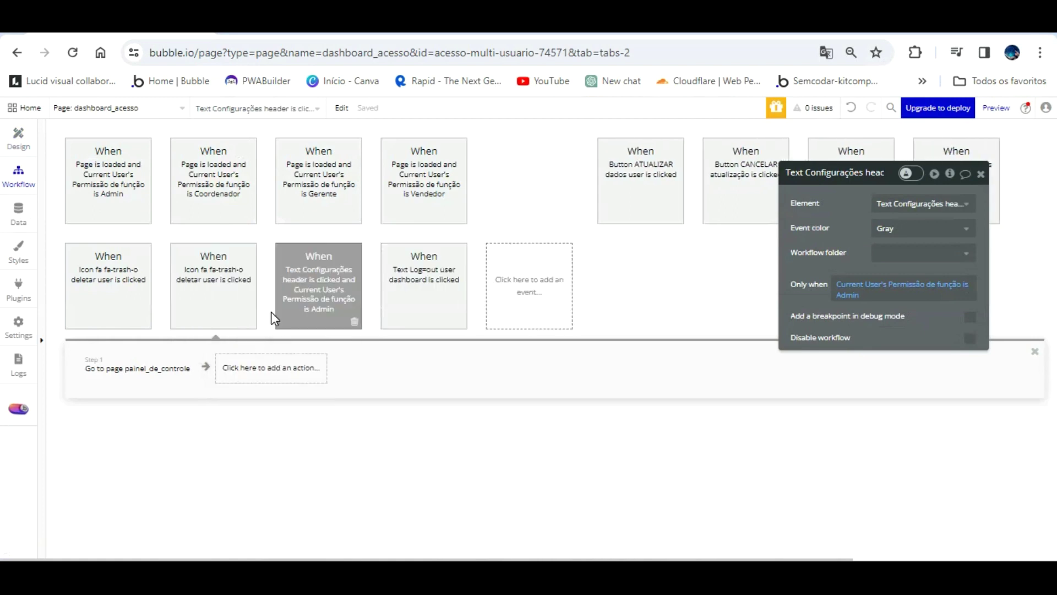
{"action": "left_click", "coordinate": [331, 292]}
- Change the duplicate's condition to 'is not' Admin and delete its Go to page painel_de_controle step
{"action": "left_click", "coordinate": [188, 368]}
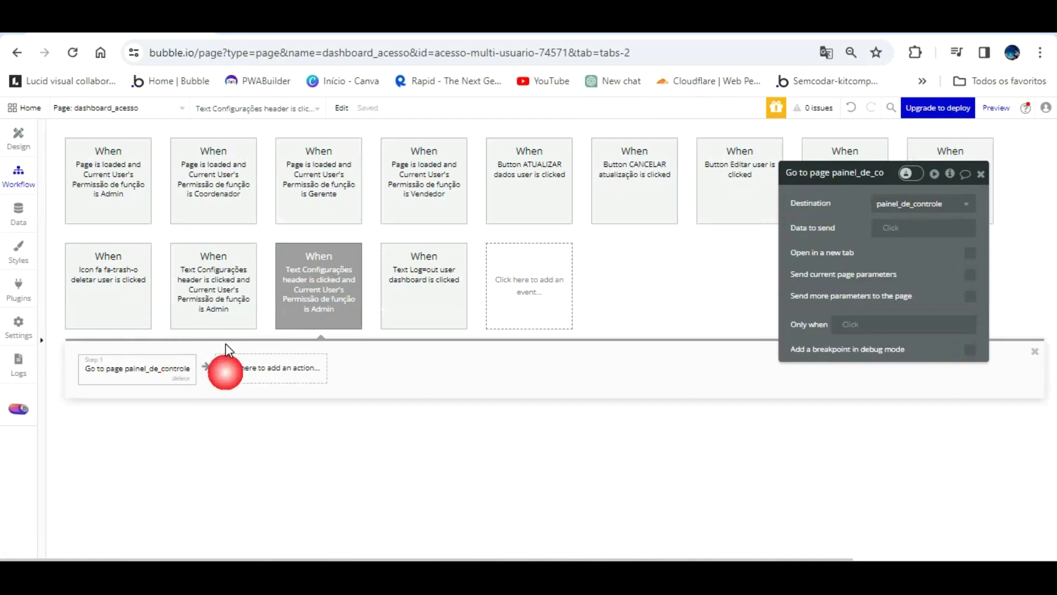
{"action": "left_click", "coordinate": [331, 268]}
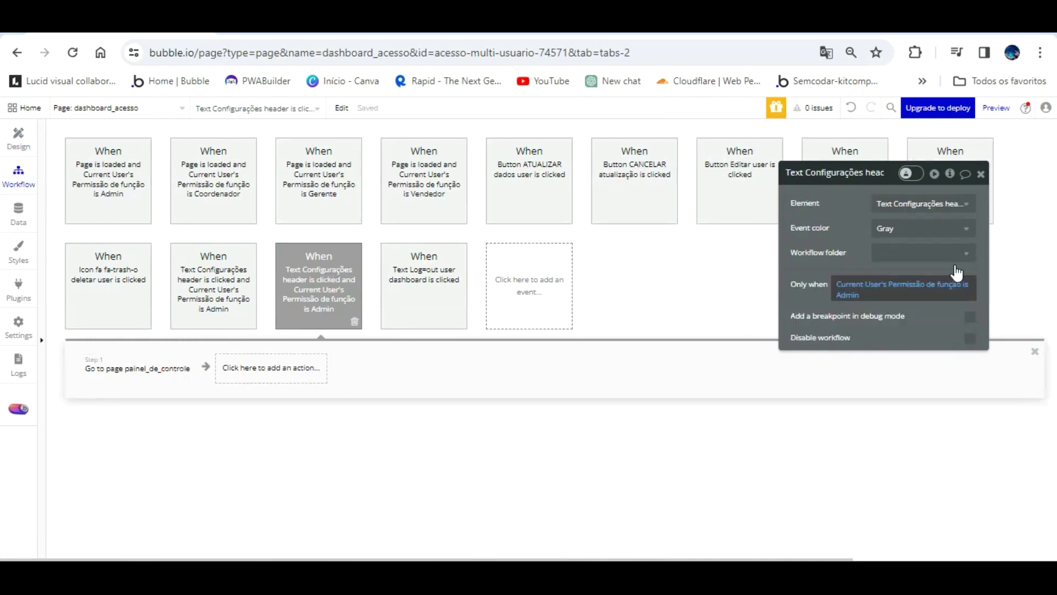
{"action": "left_click", "coordinate": [962, 283]}
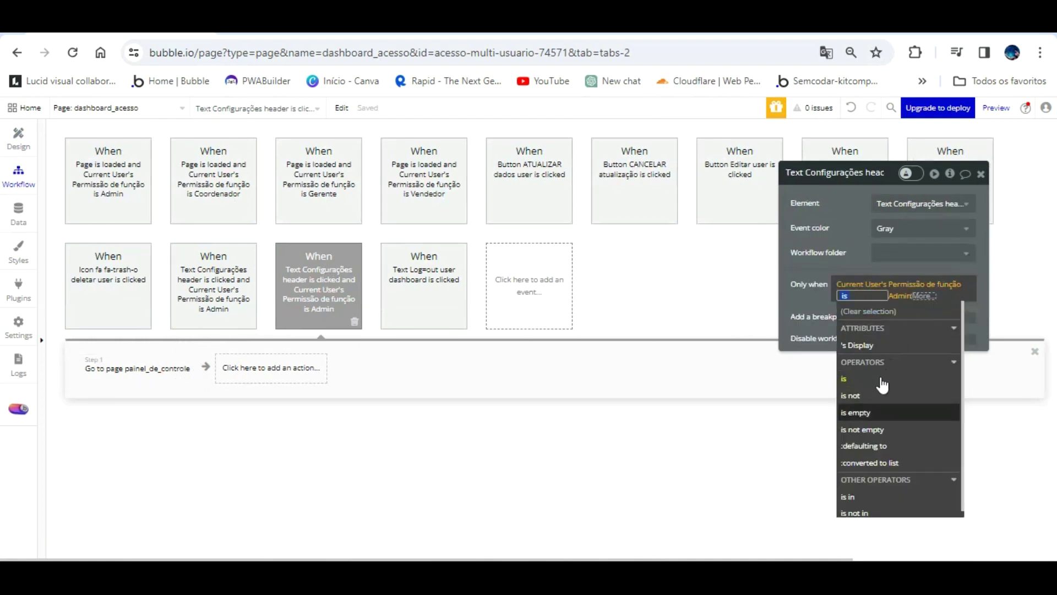
{"action": "left_click", "coordinate": [869, 395]}
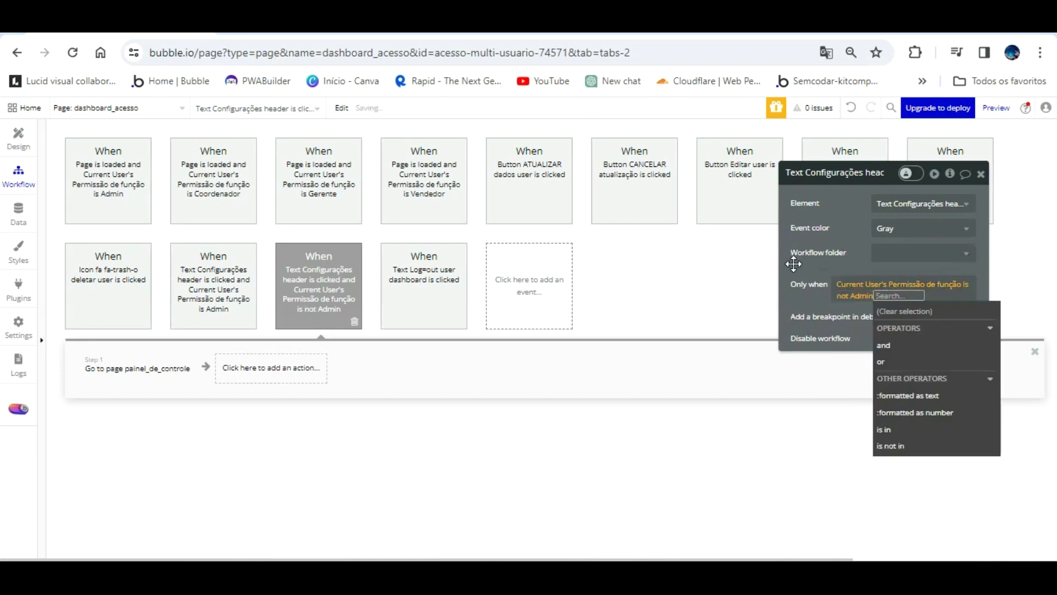
{"action": "left_click", "coordinate": [172, 361]}
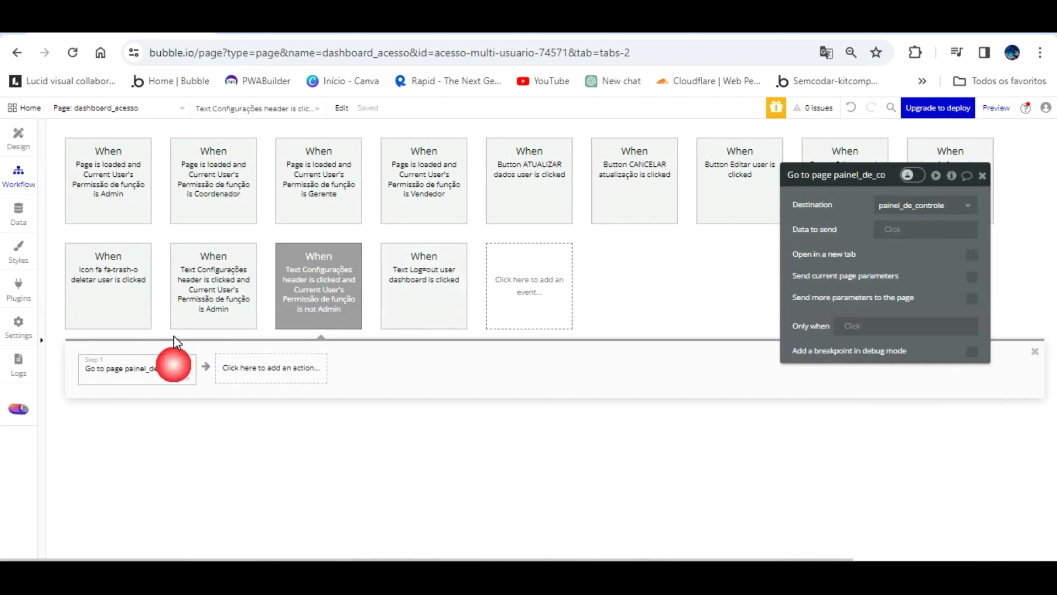
{"action": "left_click", "coordinate": [175, 379]}
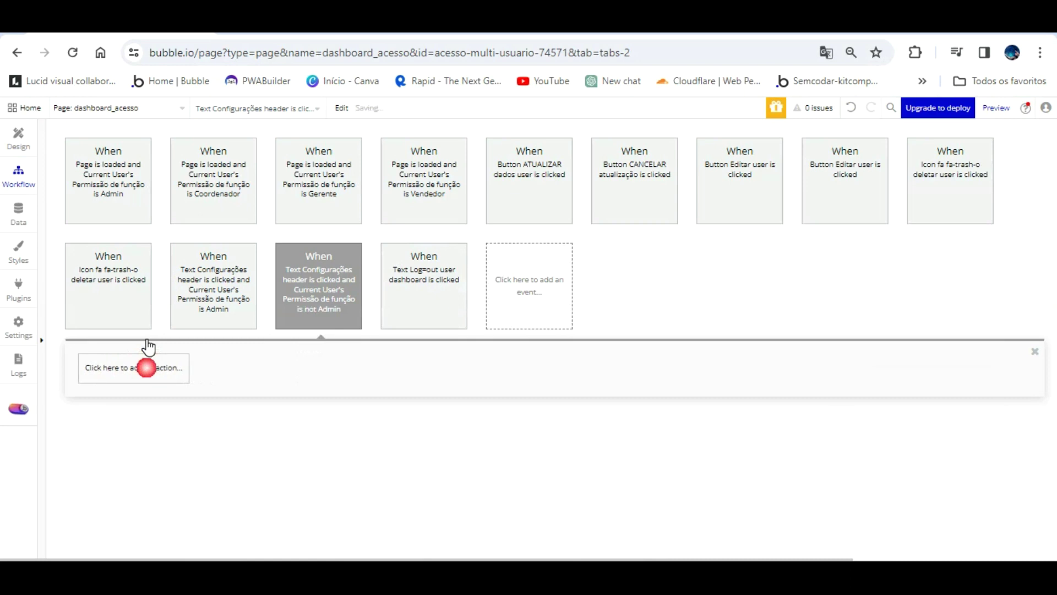
- Add a Show Popup Acesso configurações action to the non-Admin workflow, then reload the preview
{"action": "left_click", "coordinate": [159, 367]}
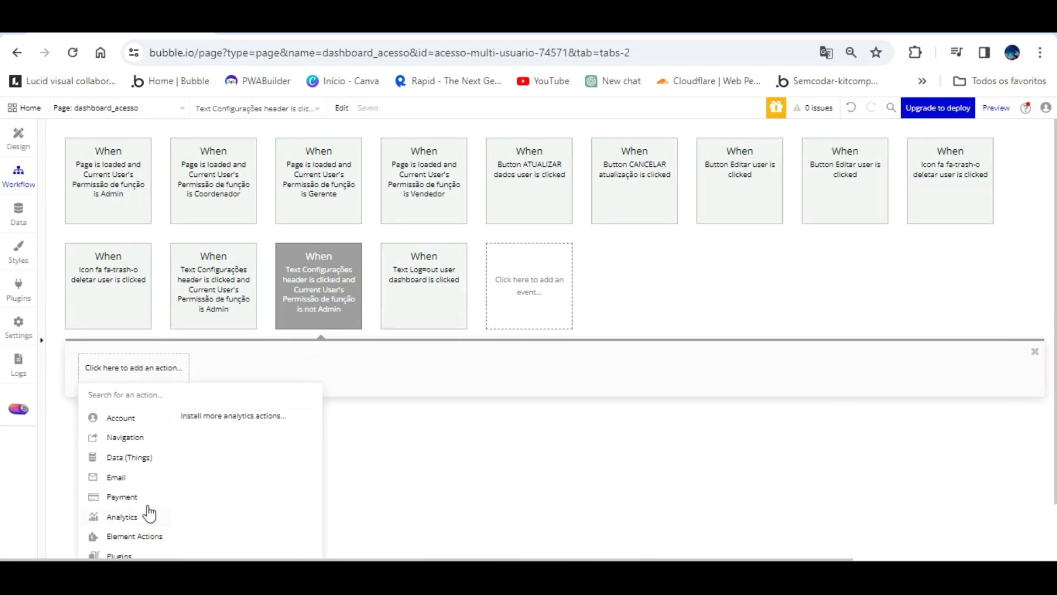
{"action": "left_click", "coordinate": [188, 428]}
{"action": "left_click", "coordinate": [959, 203]}
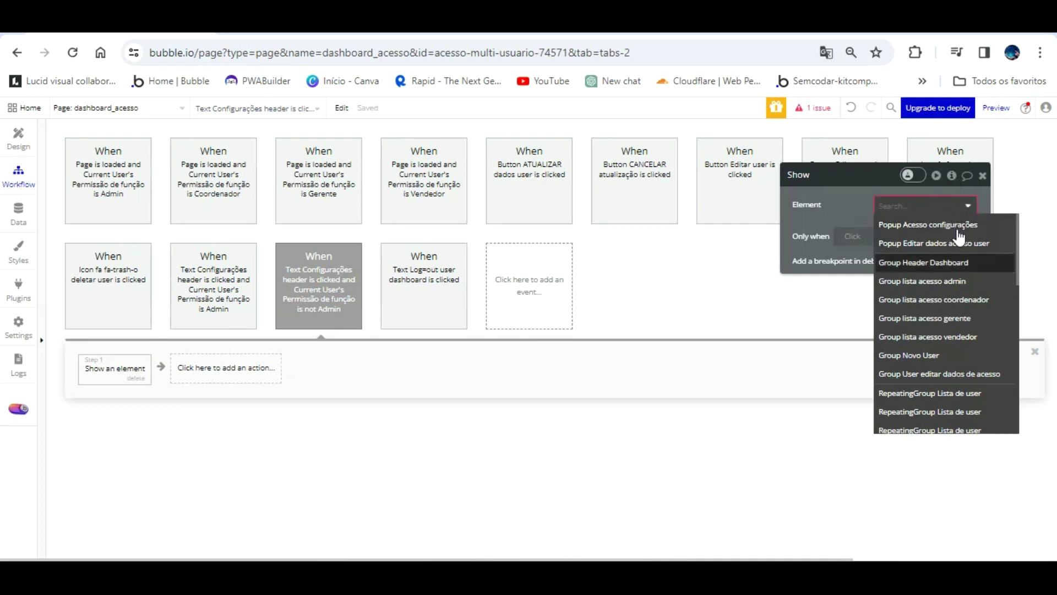
{"action": "left_click", "coordinate": [958, 223]}
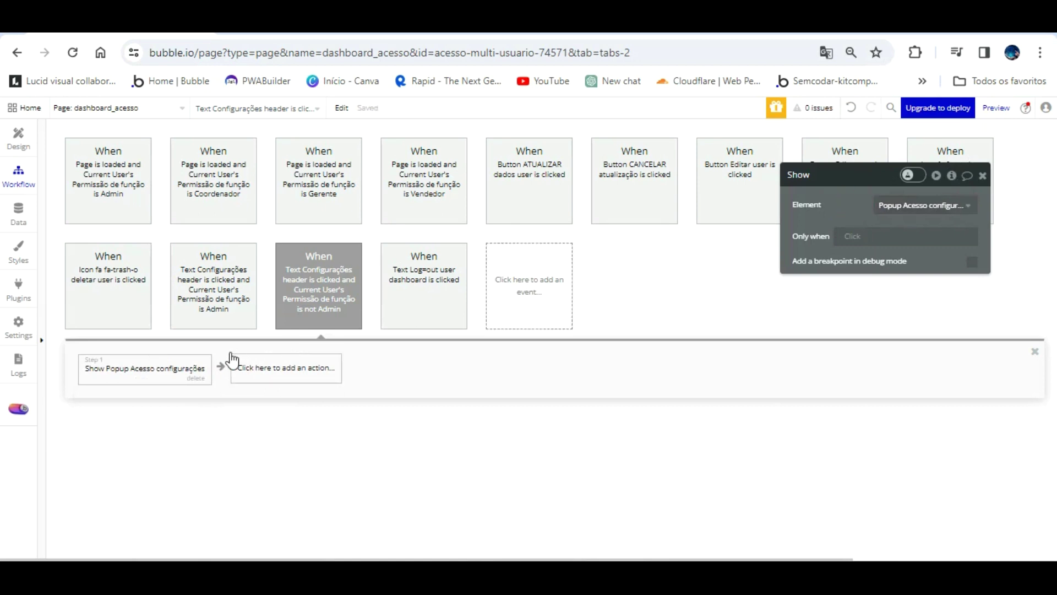
{"action": "left_click", "coordinate": [276, 367]}
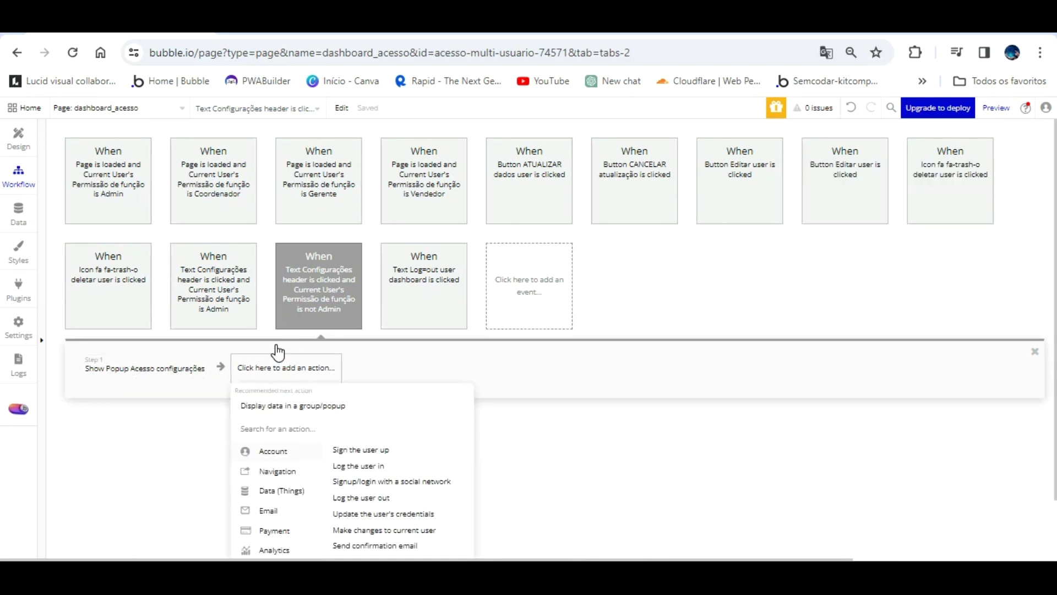
{"action": "left_click", "coordinate": [199, 393]}
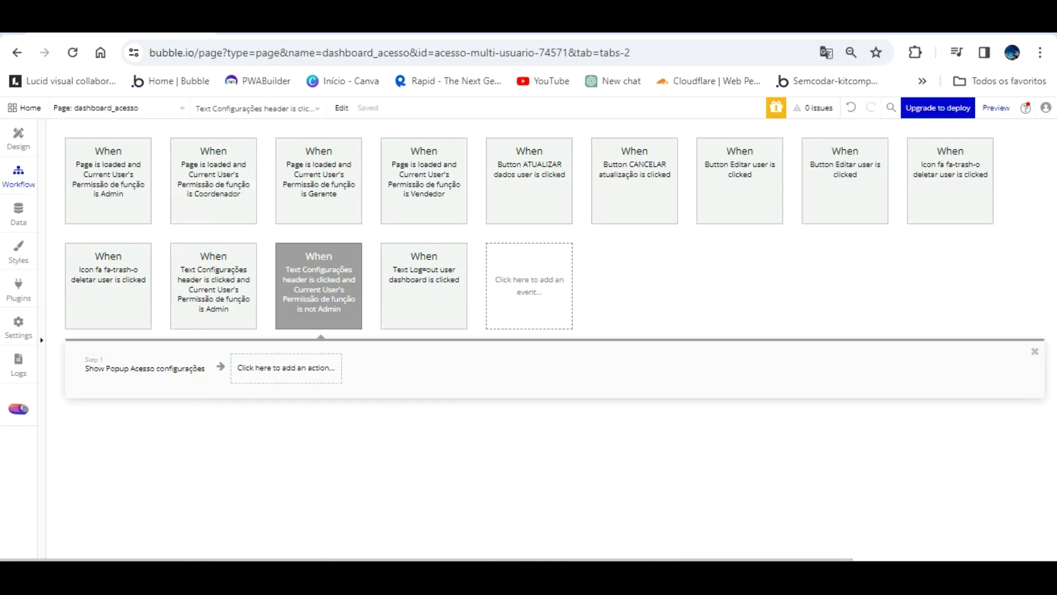
{"action": "key", "text": "ctrl+Tab"}
{"action": "left_click", "coordinate": [324, 113]}
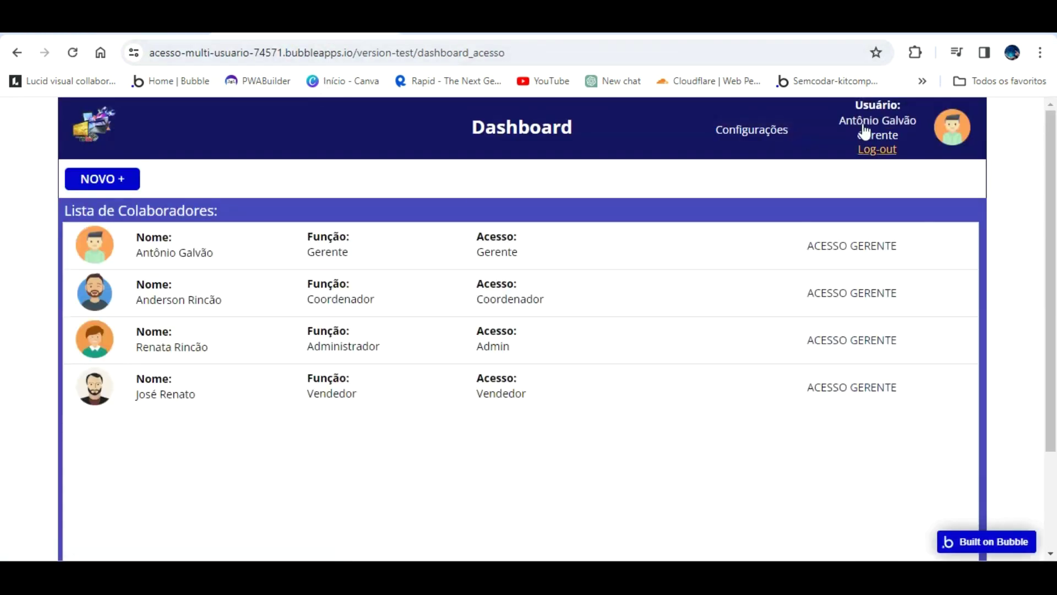
{"action": "left_click", "coordinate": [737, 133]}
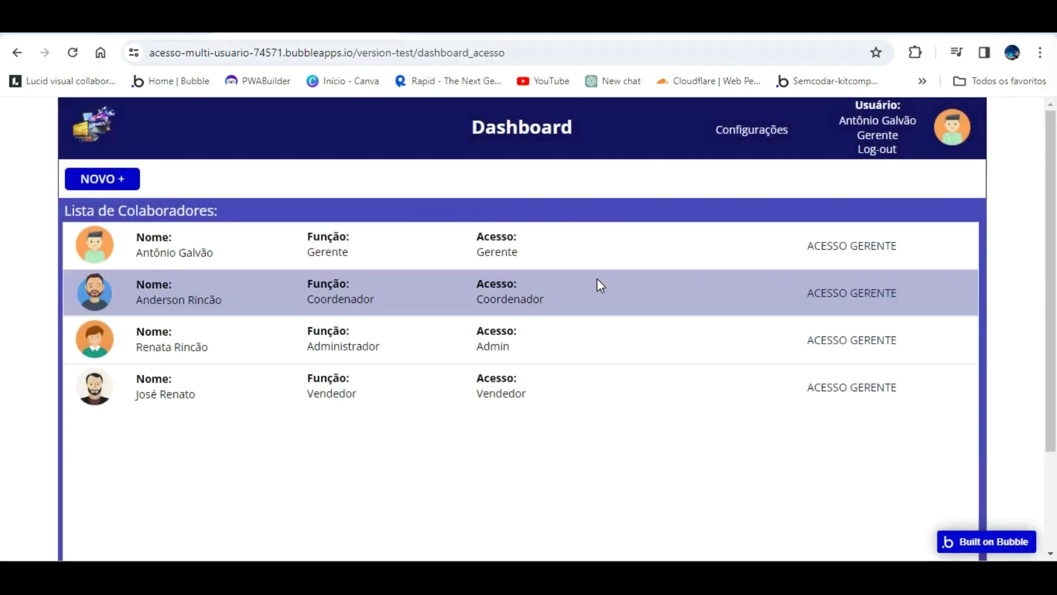
{"action": "left_click", "coordinate": [770, 112]}
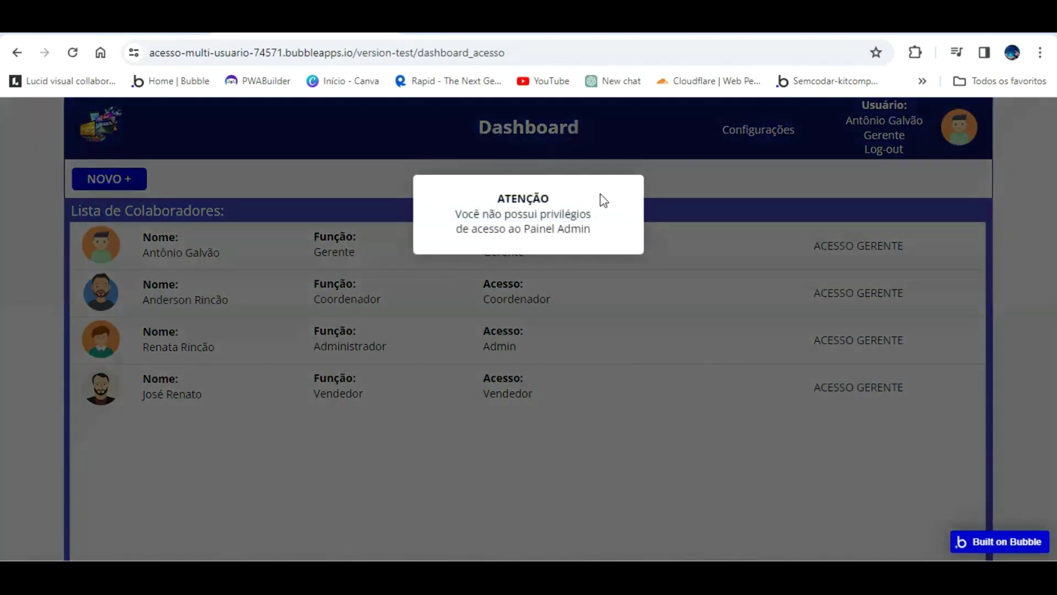